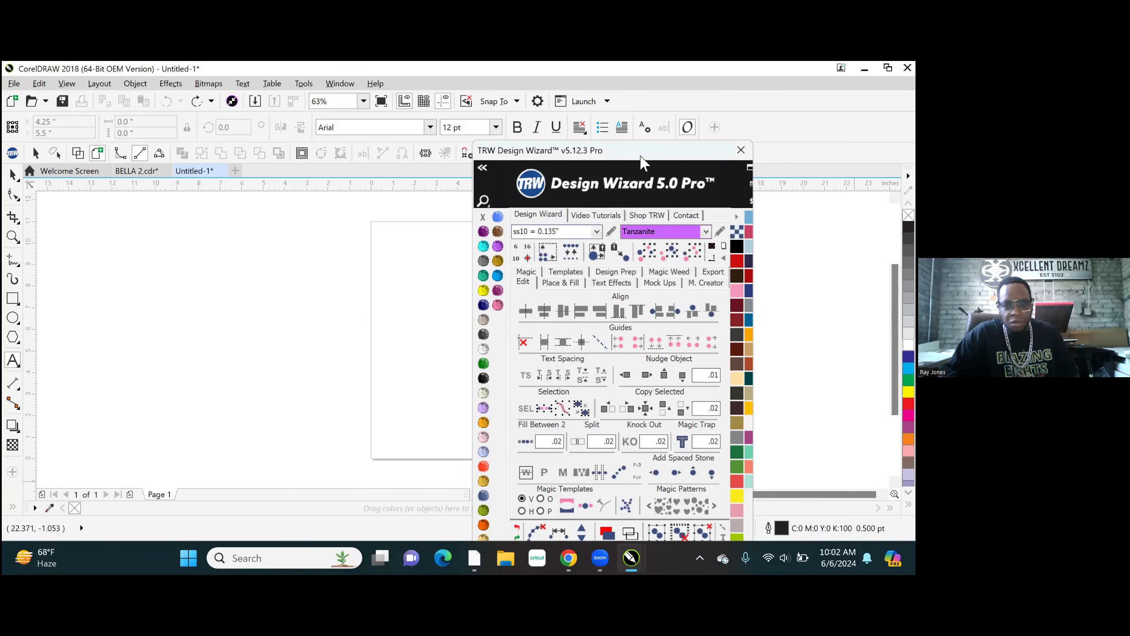
- Draw a rectangle about 5.87 by 3.05 inches near the middle of the page at 100% zoom
double_click(641, 156)
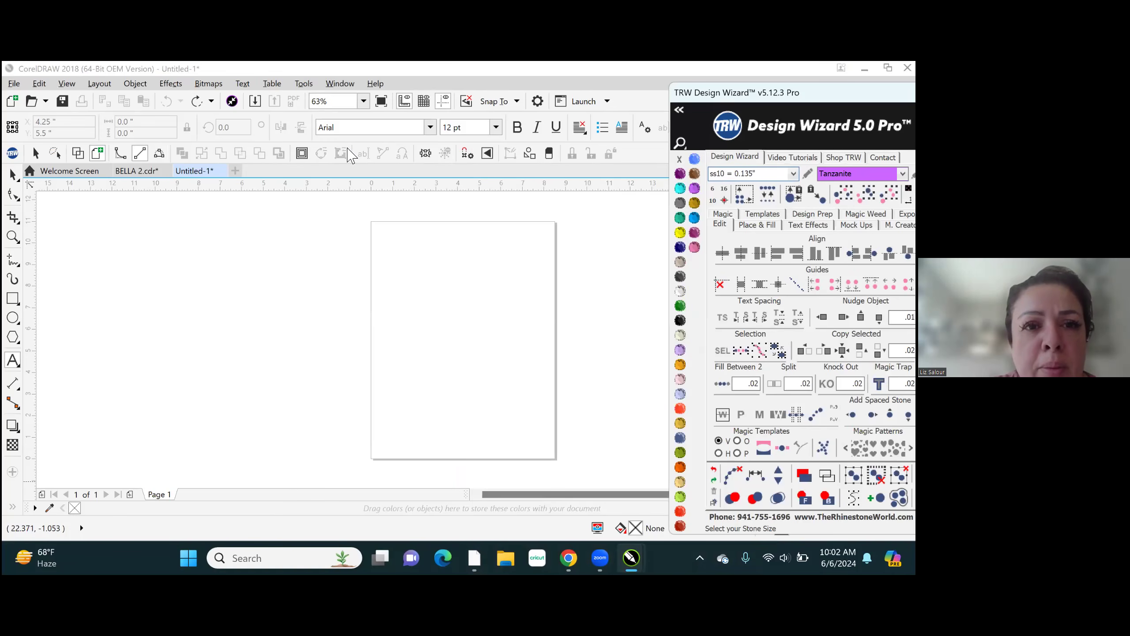
click(363, 101)
click(339, 184)
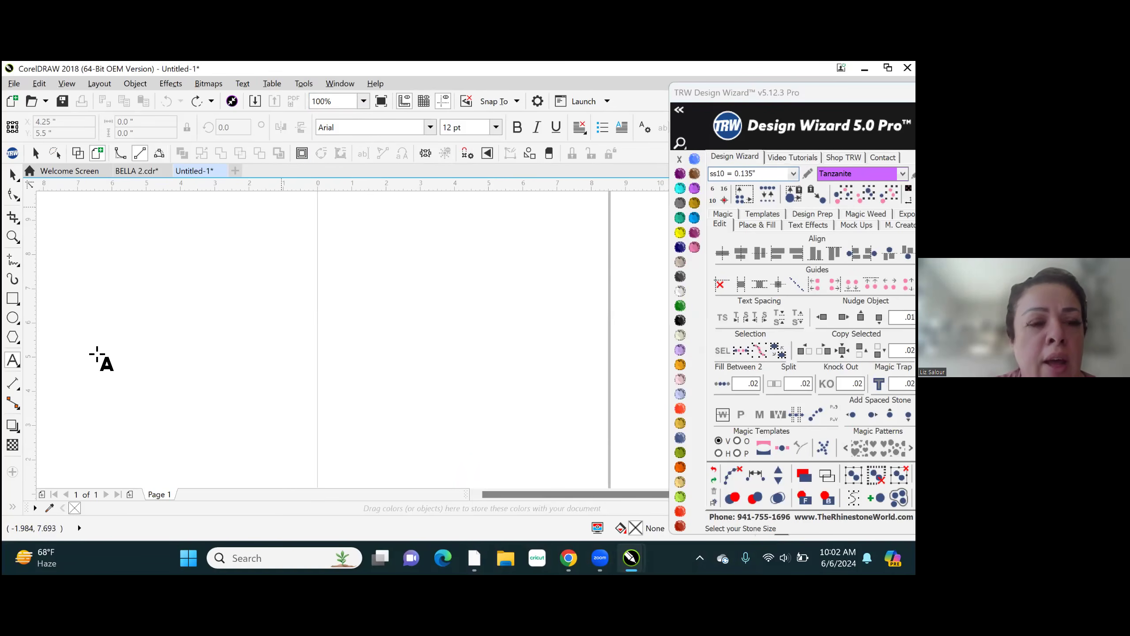
click(13, 299)
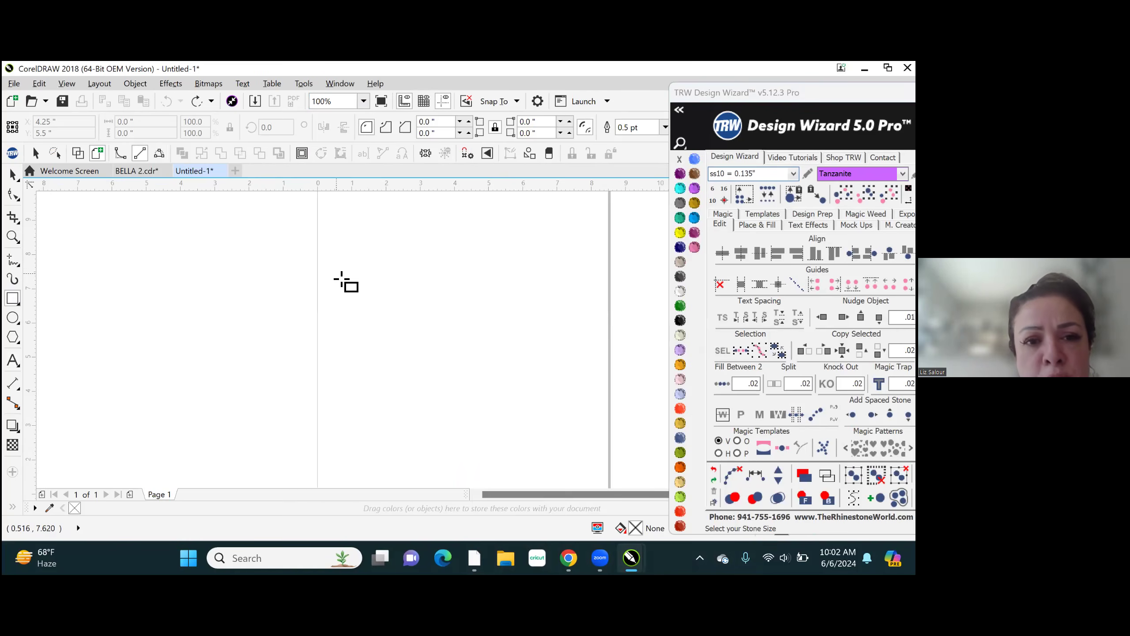
click(345, 274)
drag(452, 289, 545, 377)
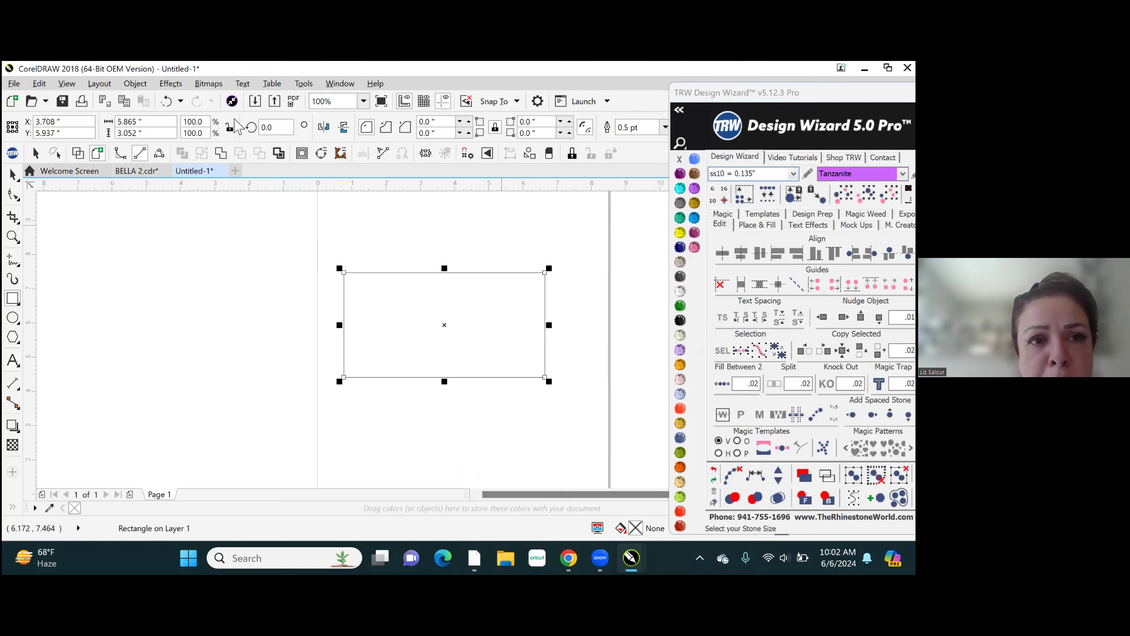
- Resize the rectangle to 9.0 inches wide by 3.5 inches high and bring the whole Design Wizard window into view
click(161, 121)
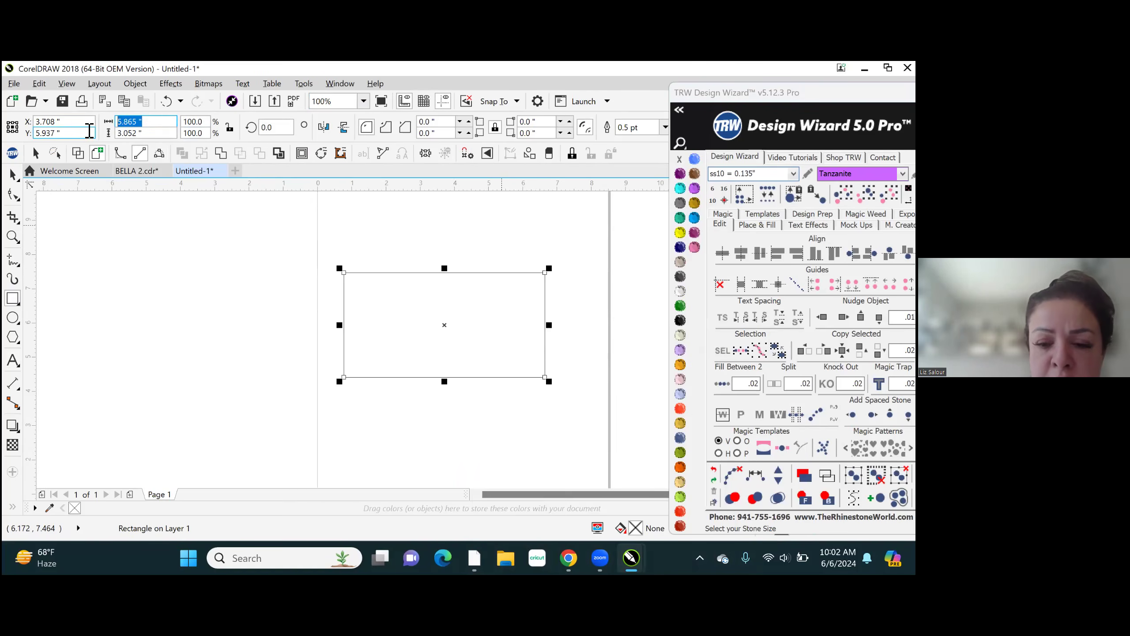
text(9.)
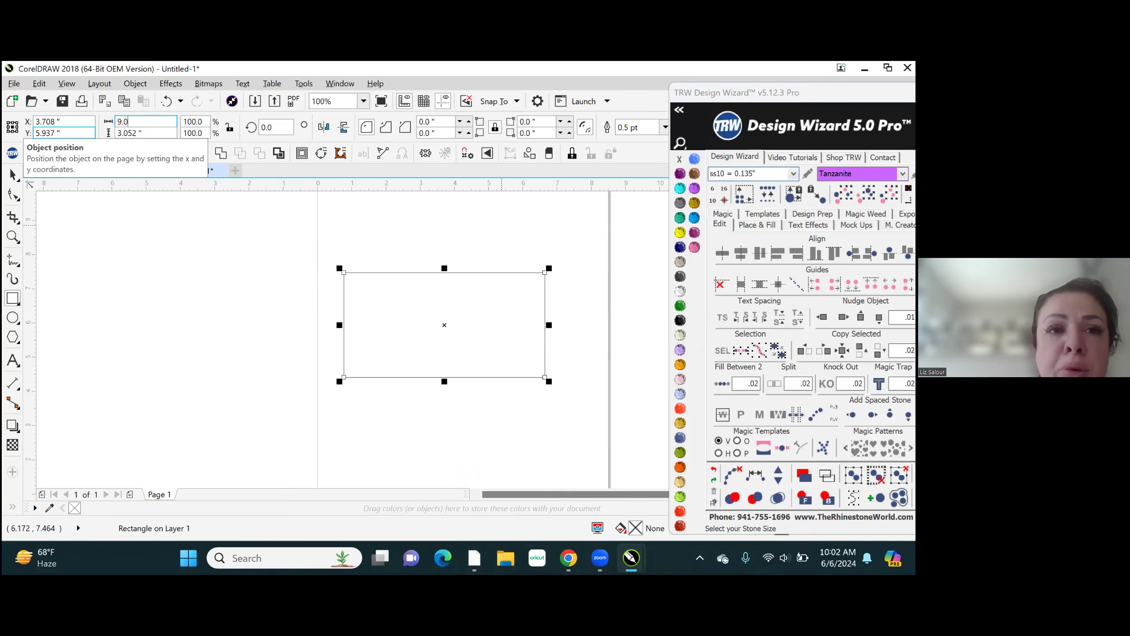
click(149, 133)
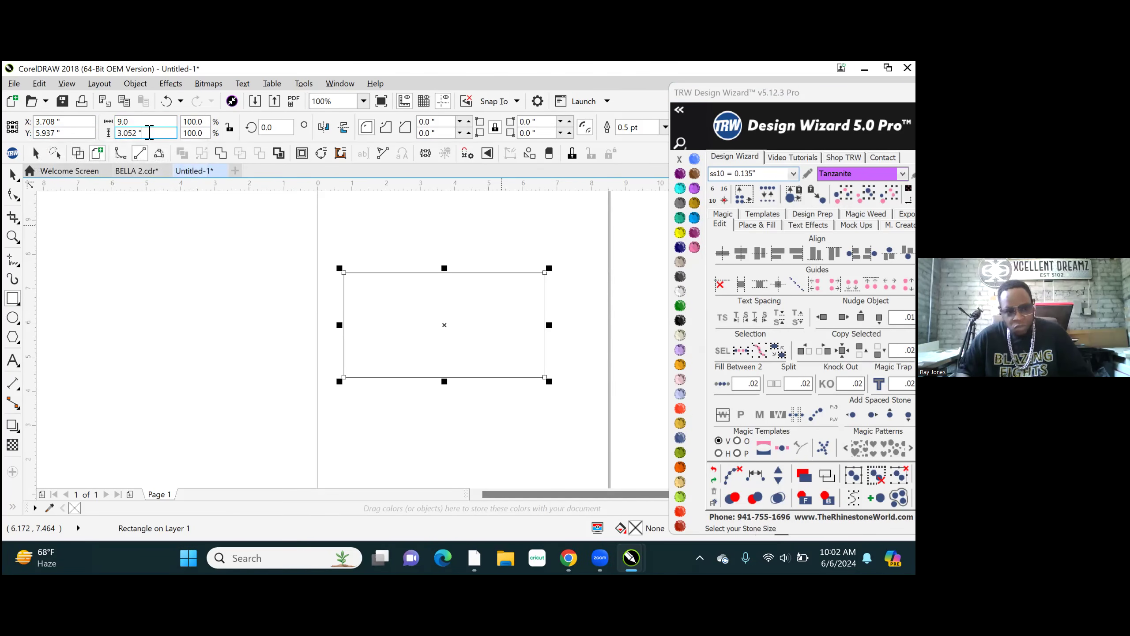
key(BackSpace)
key(BackSpace)
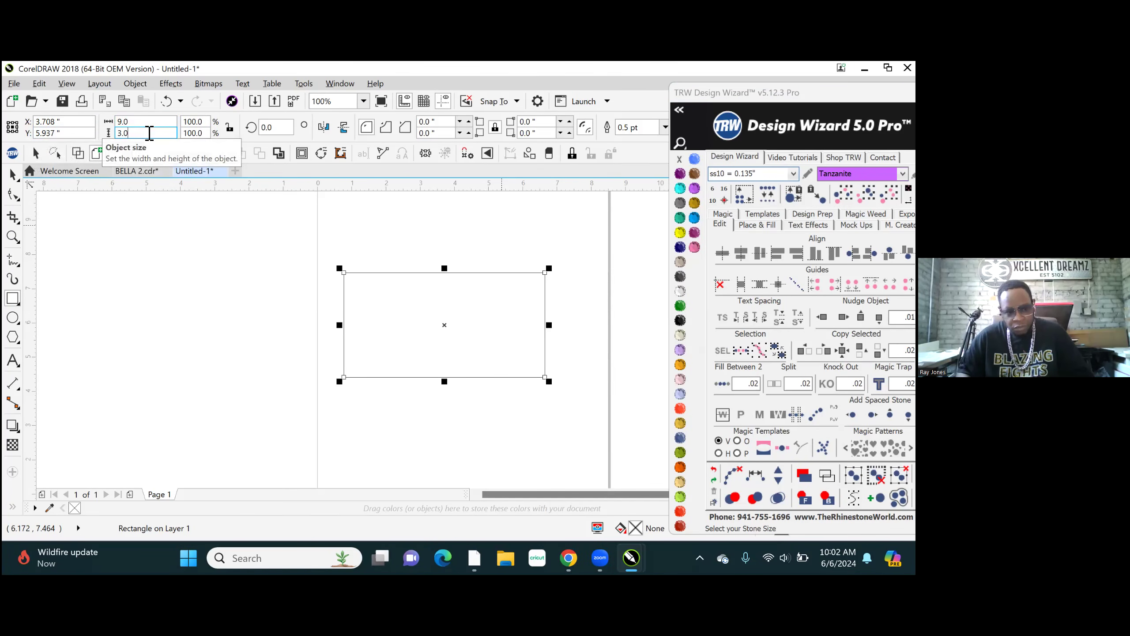
text(5)
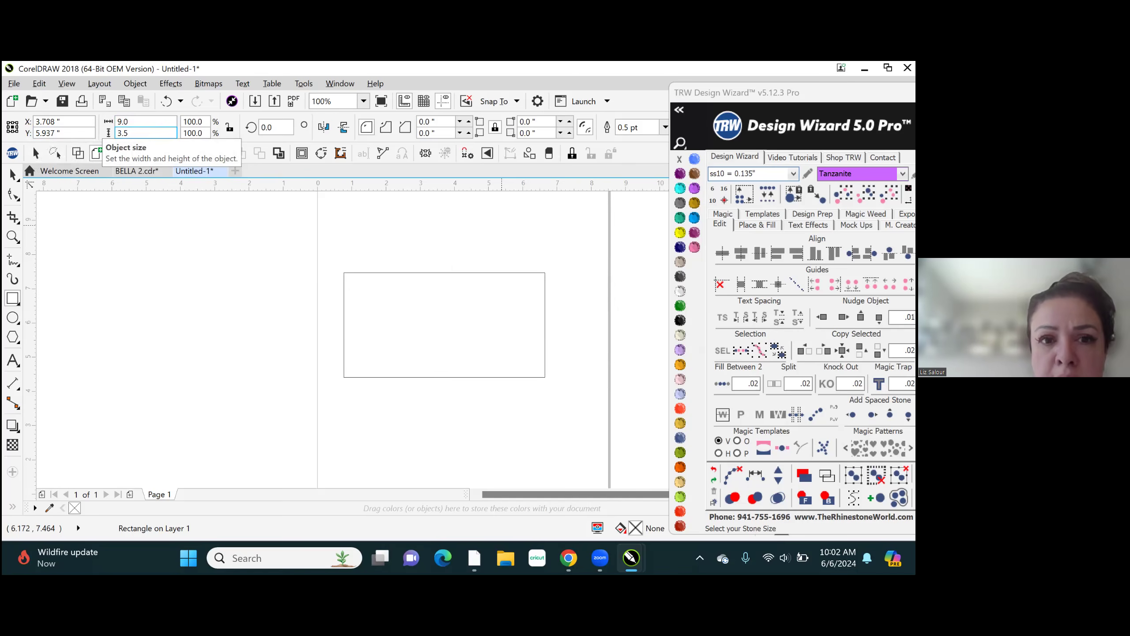
key(Return)
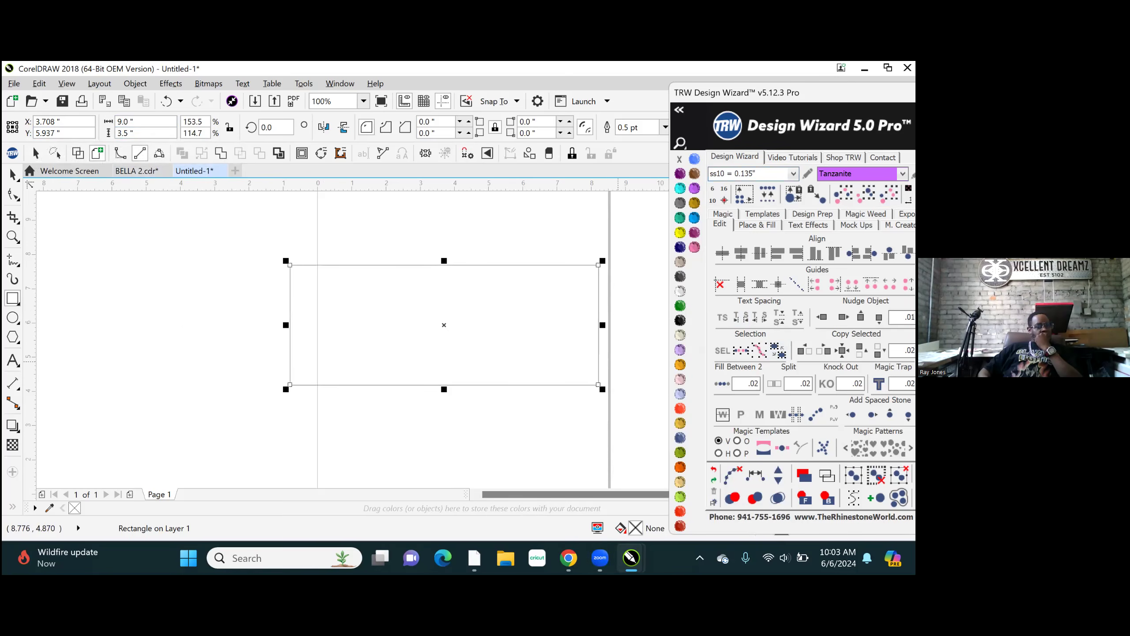
drag(824, 93, 791, 97)
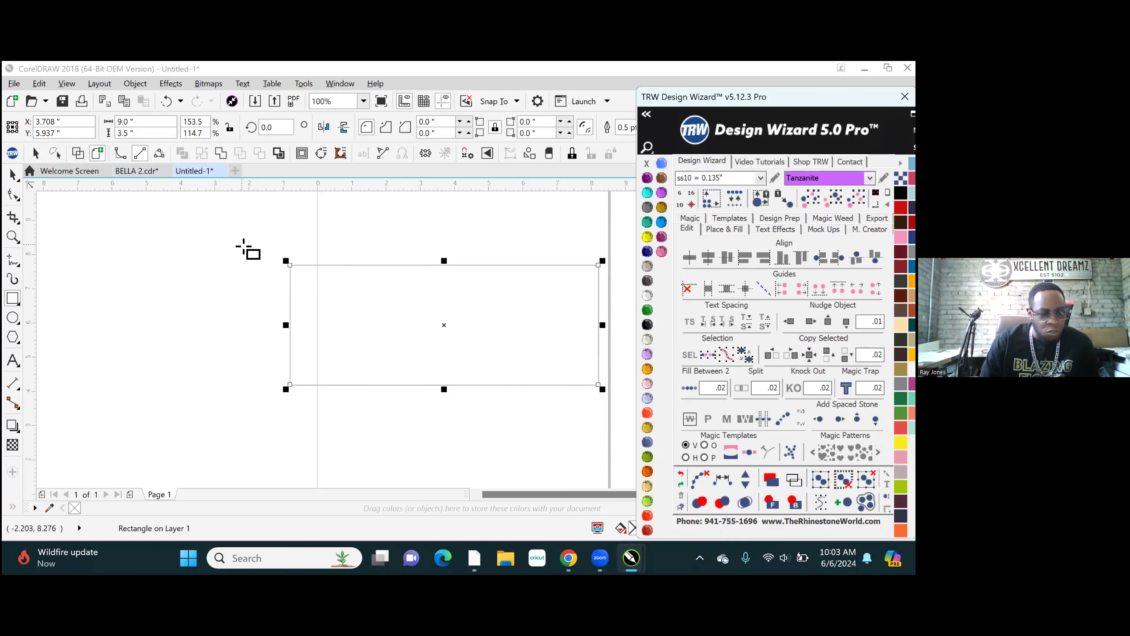
drag(241, 248, 635, 259)
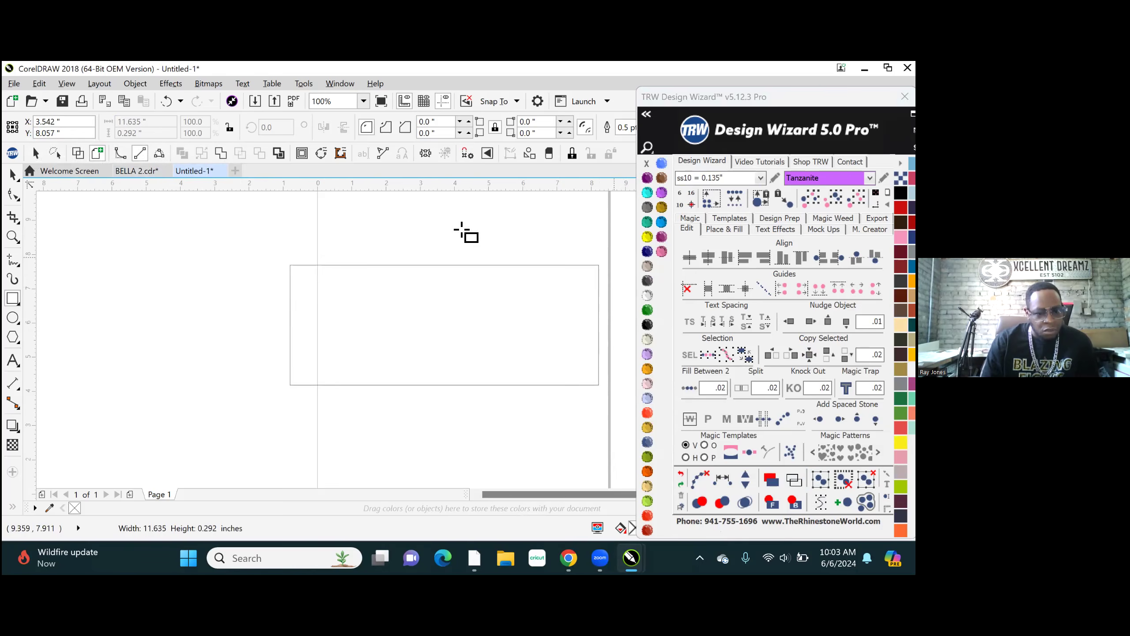
click(12, 174)
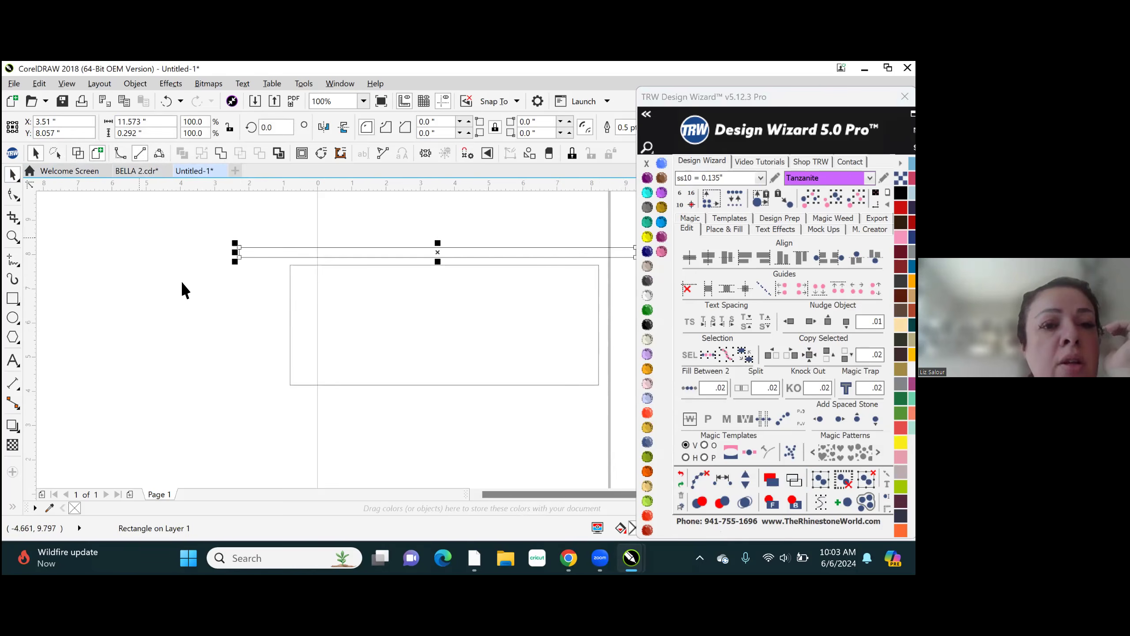
click(167, 102)
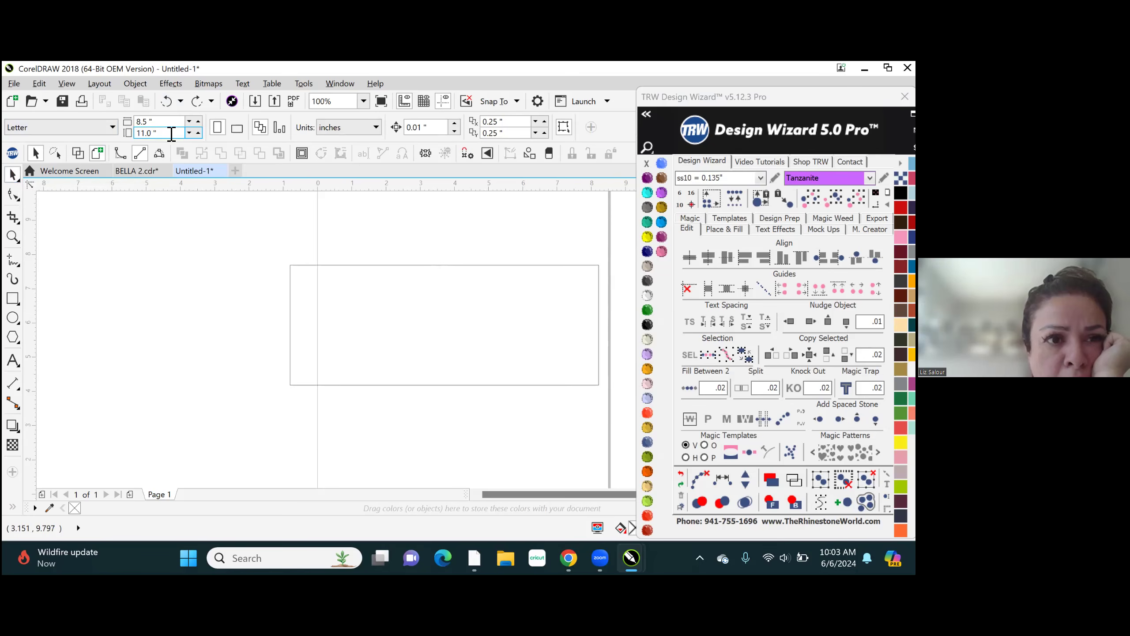
- Set the page size to 13 inches wide by 19 inches high
click(112, 128)
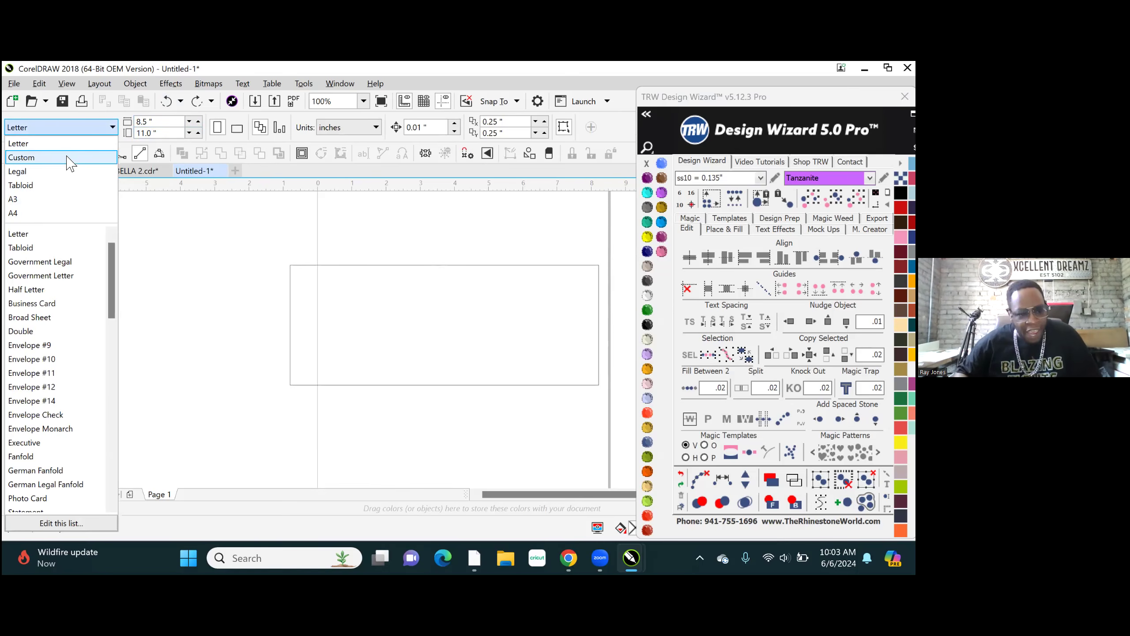
click(185, 123)
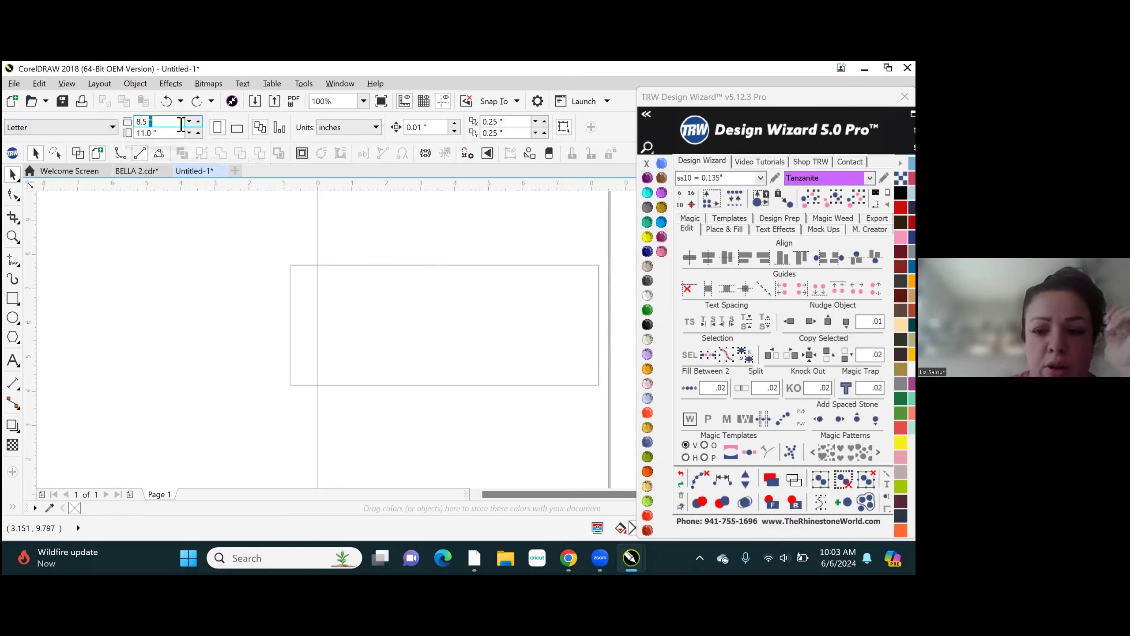
key(BackSpace)
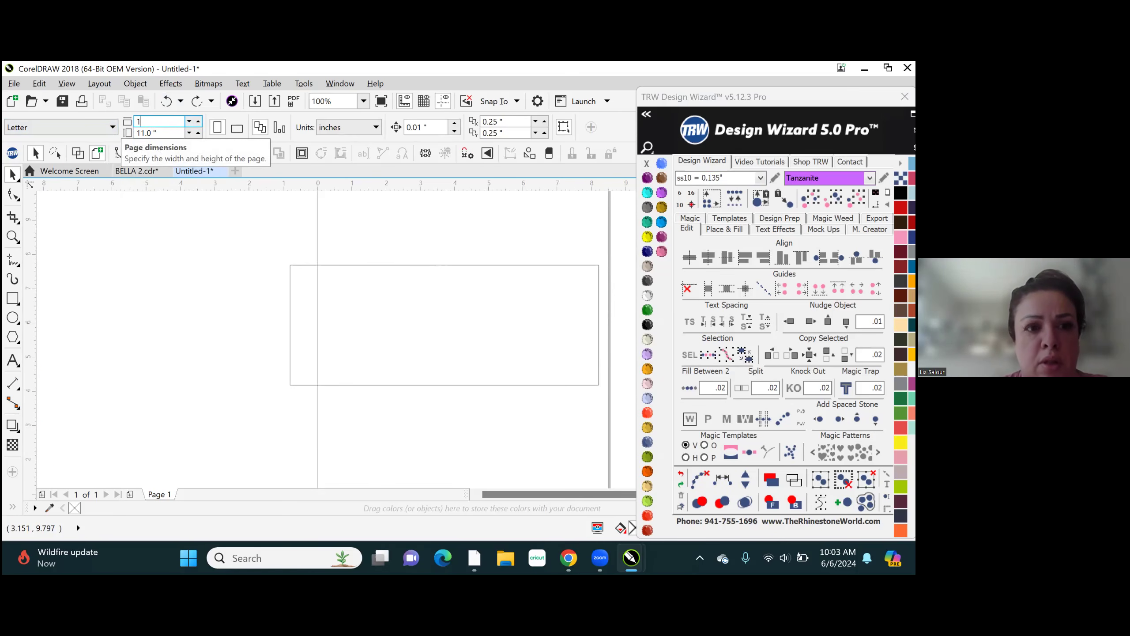
click(172, 132)
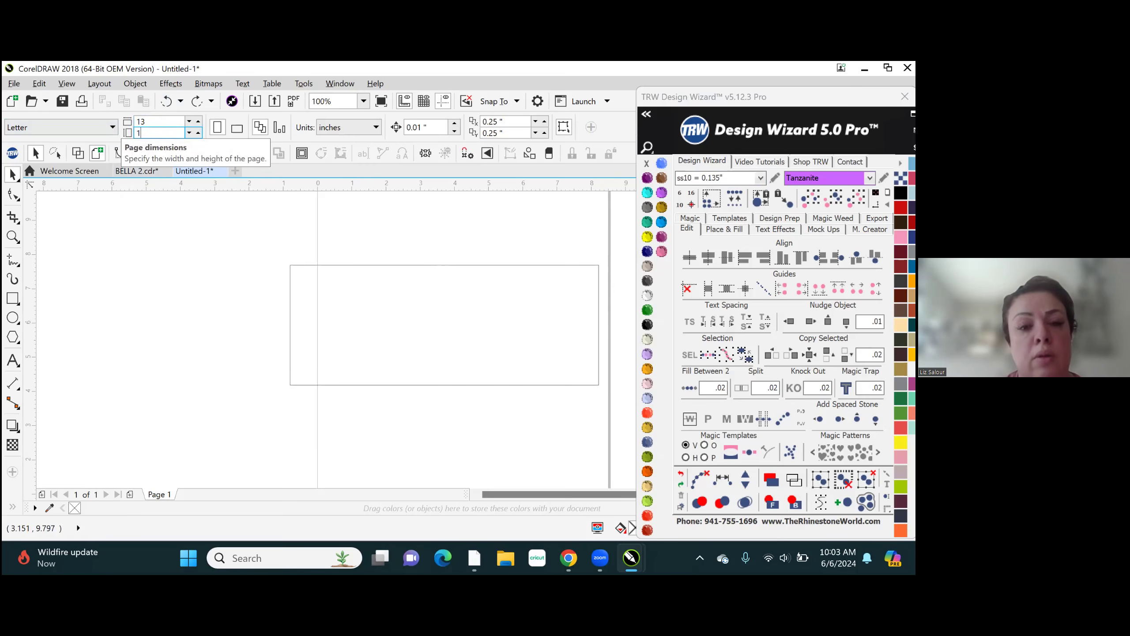
key(Return)
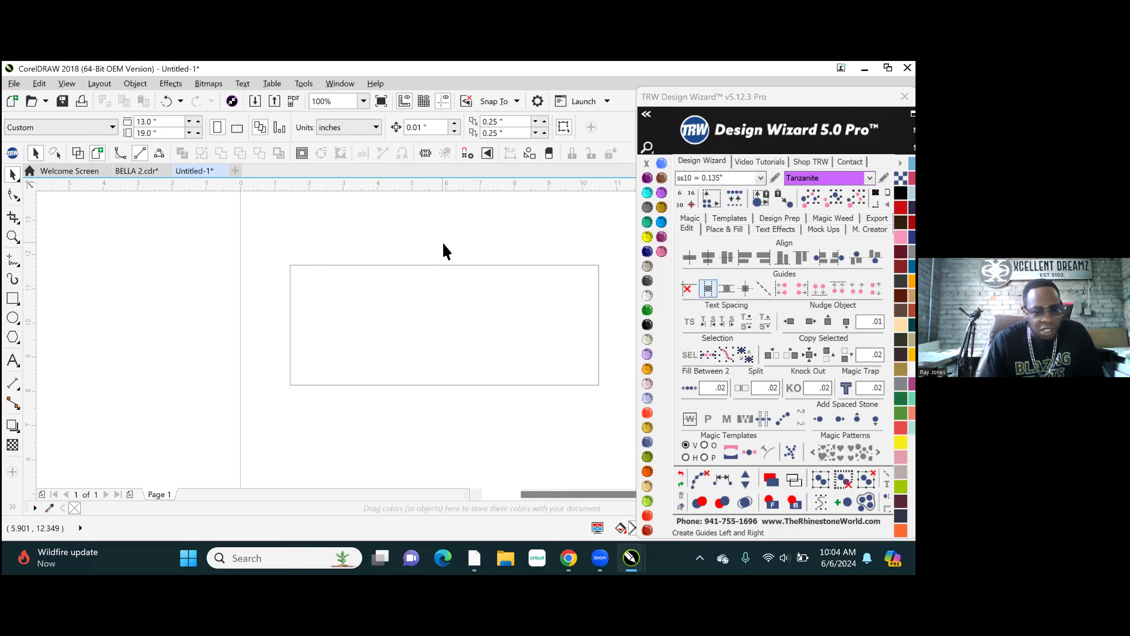
- Fill the rectangle with TRW Pink, remove its outline and deselect it
click(411, 300)
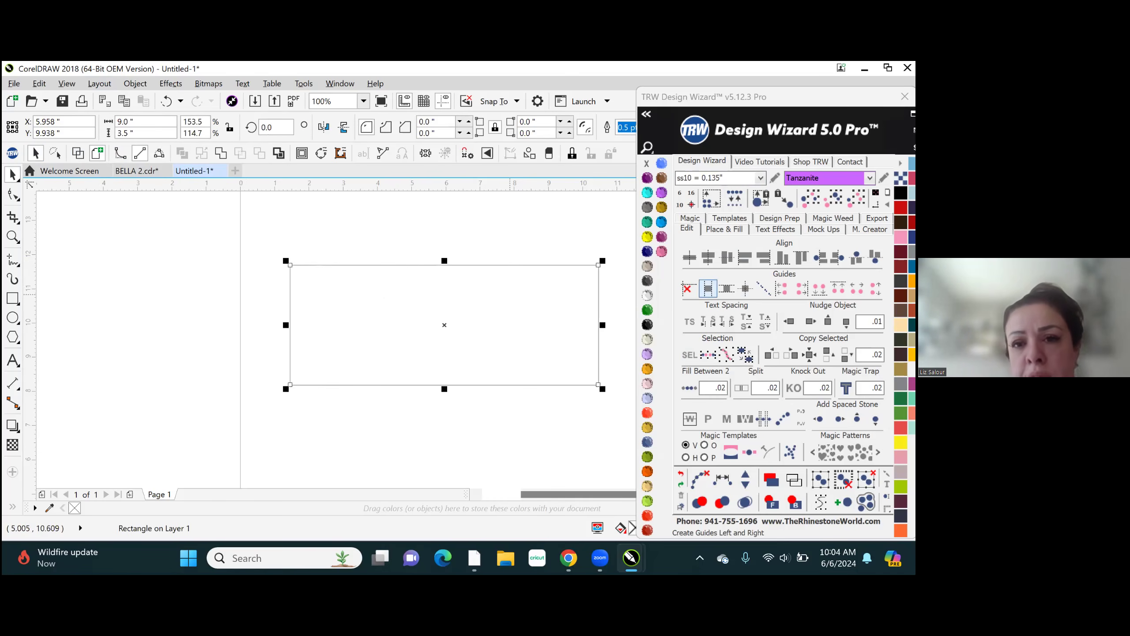
click(663, 253)
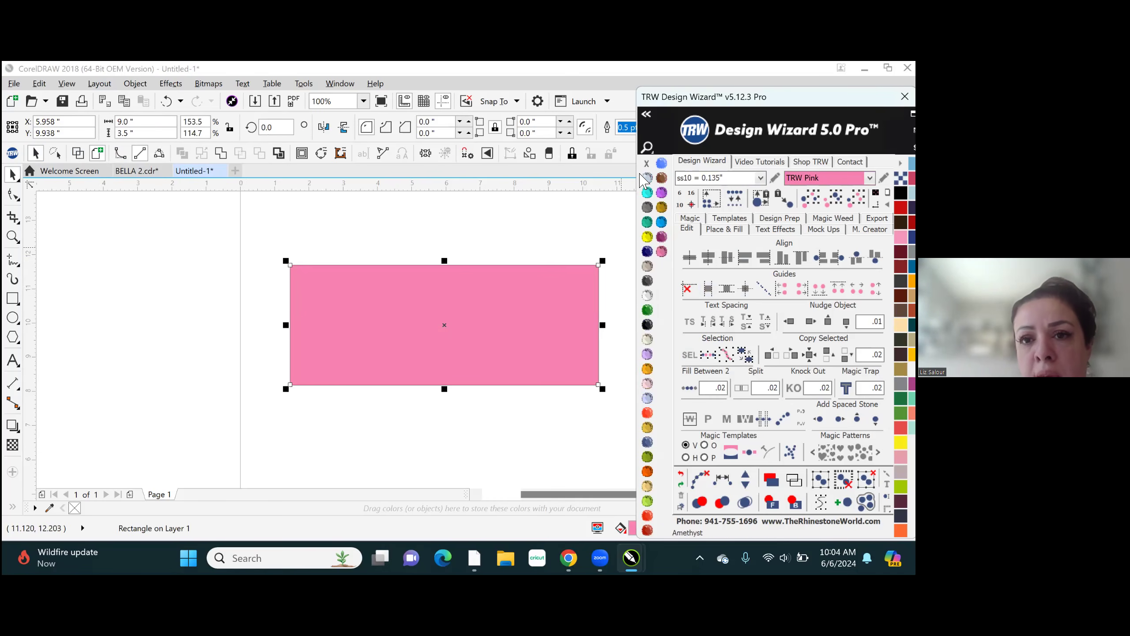
right_click(647, 163)
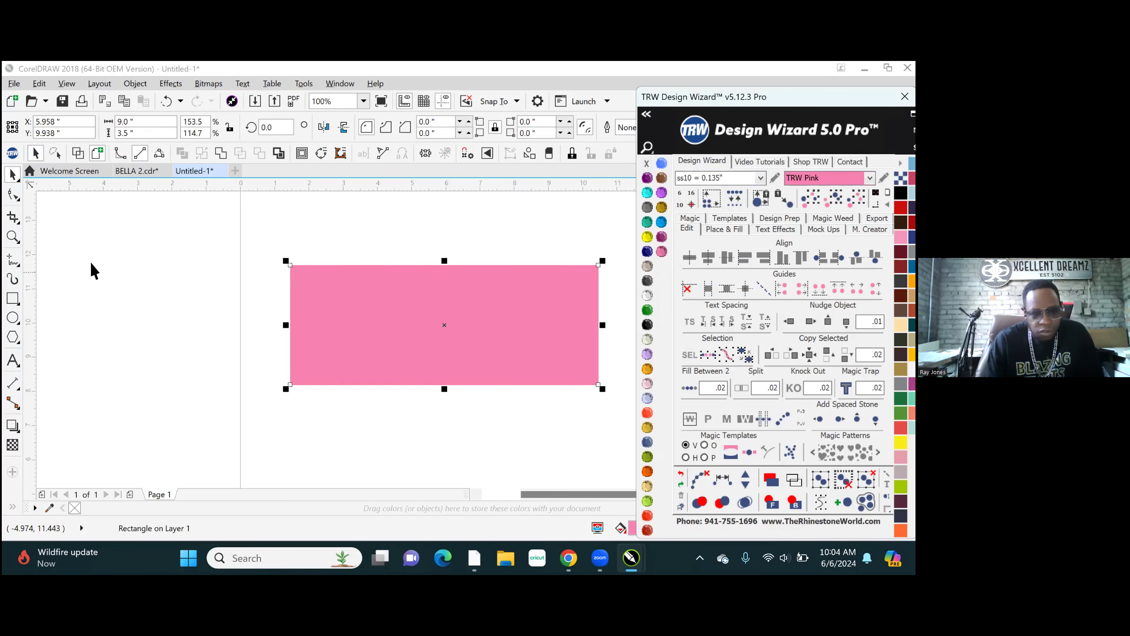
click(292, 220)
click(291, 218)
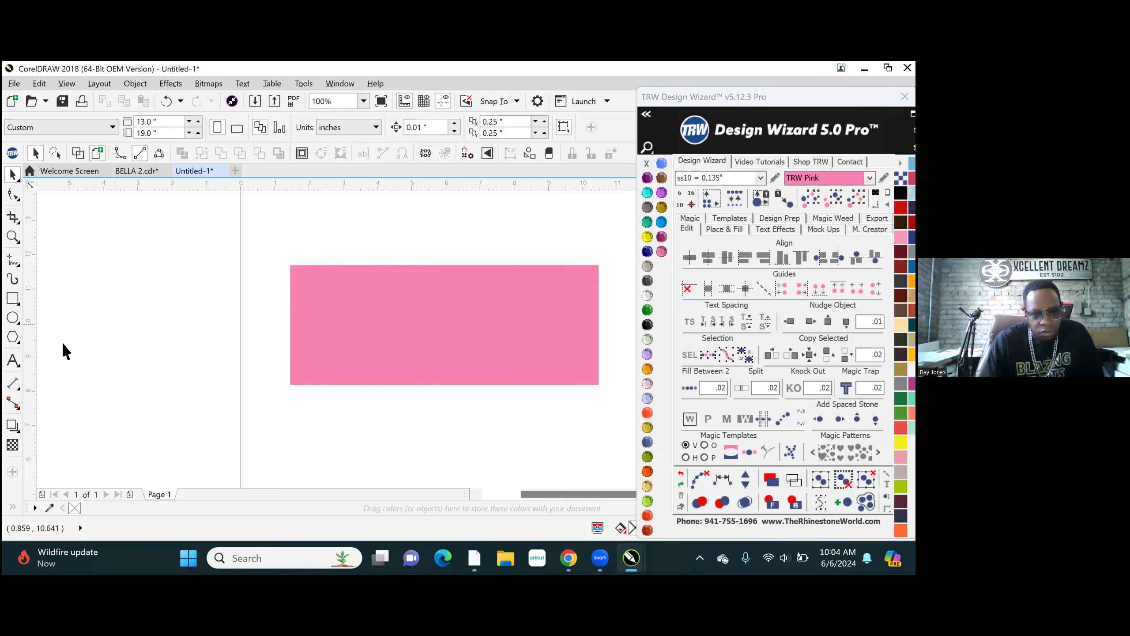
- Activate the Text tool and try to make Impact the document's default font
click(13, 360)
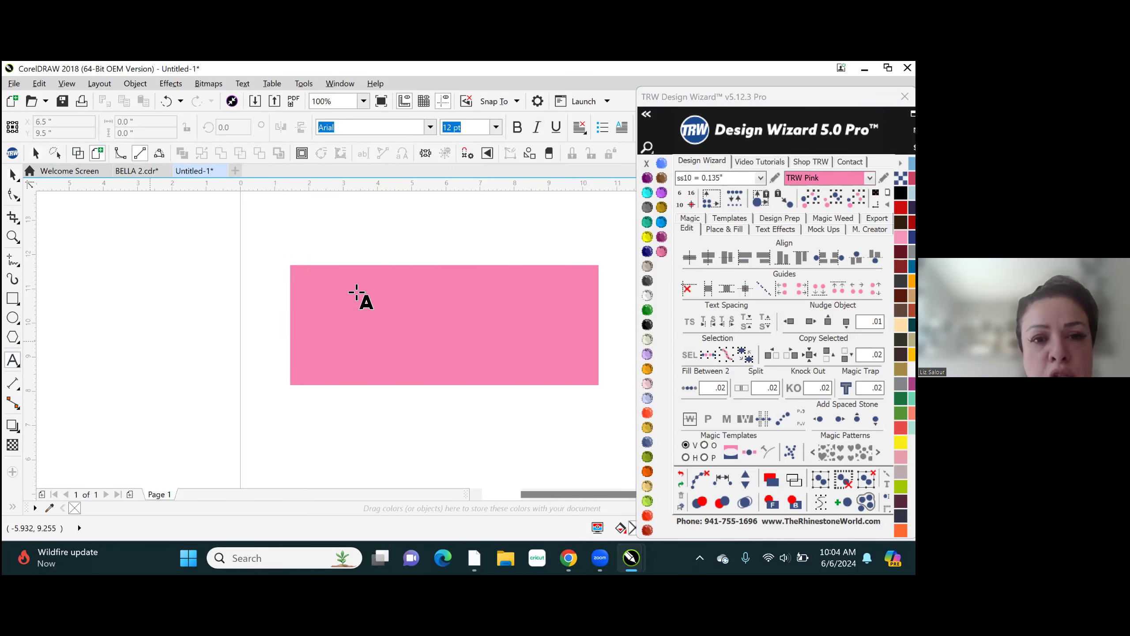
click(430, 128)
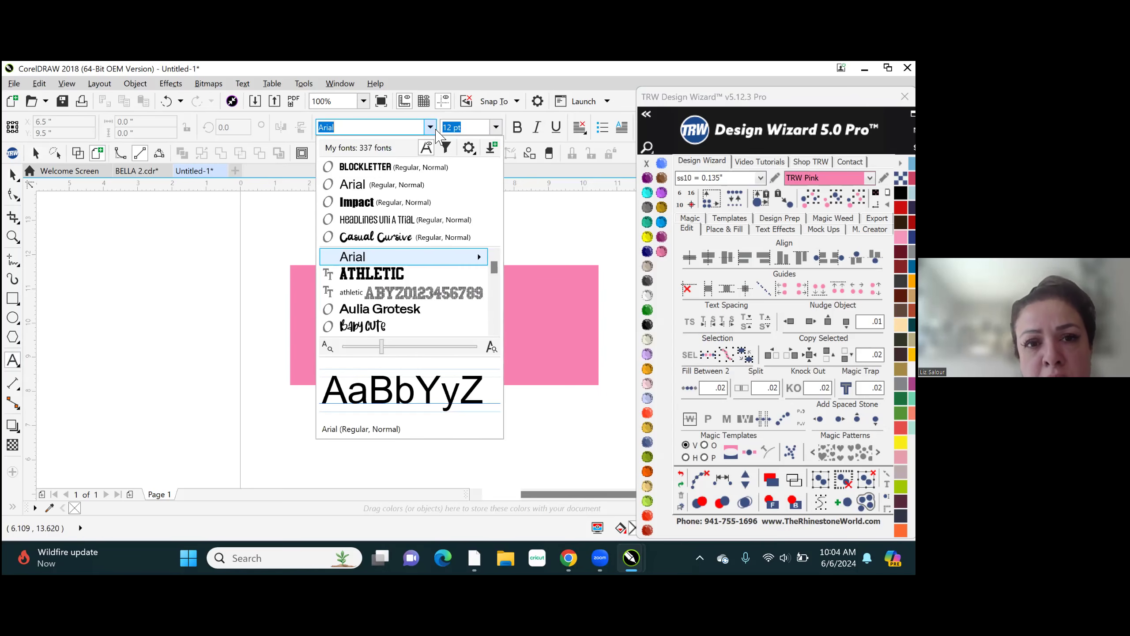
click(390, 206)
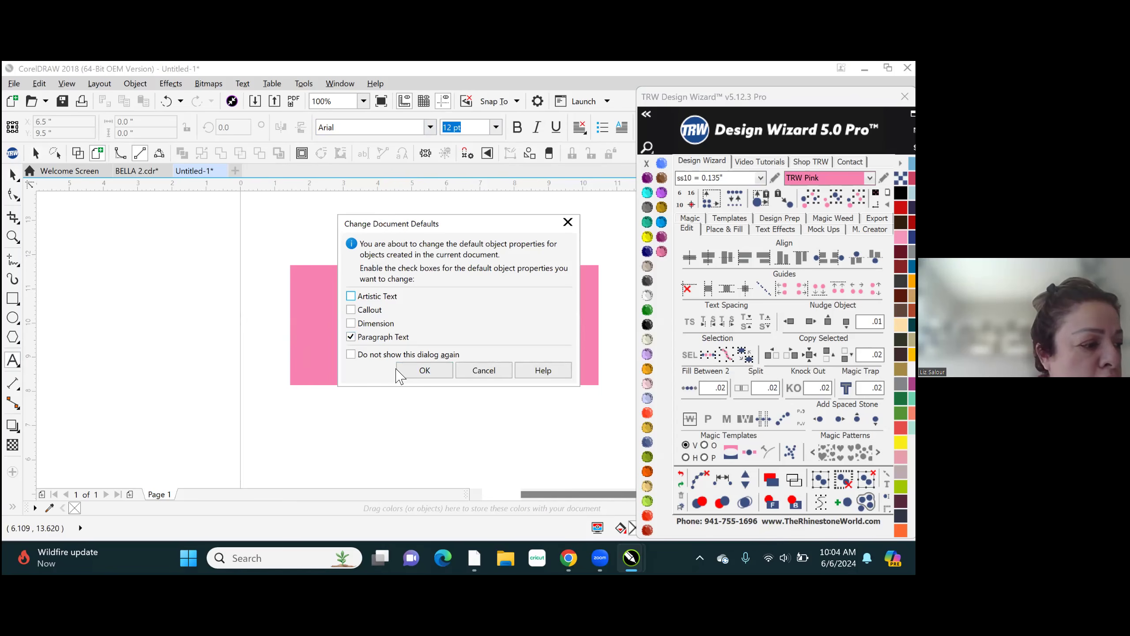
click(476, 371)
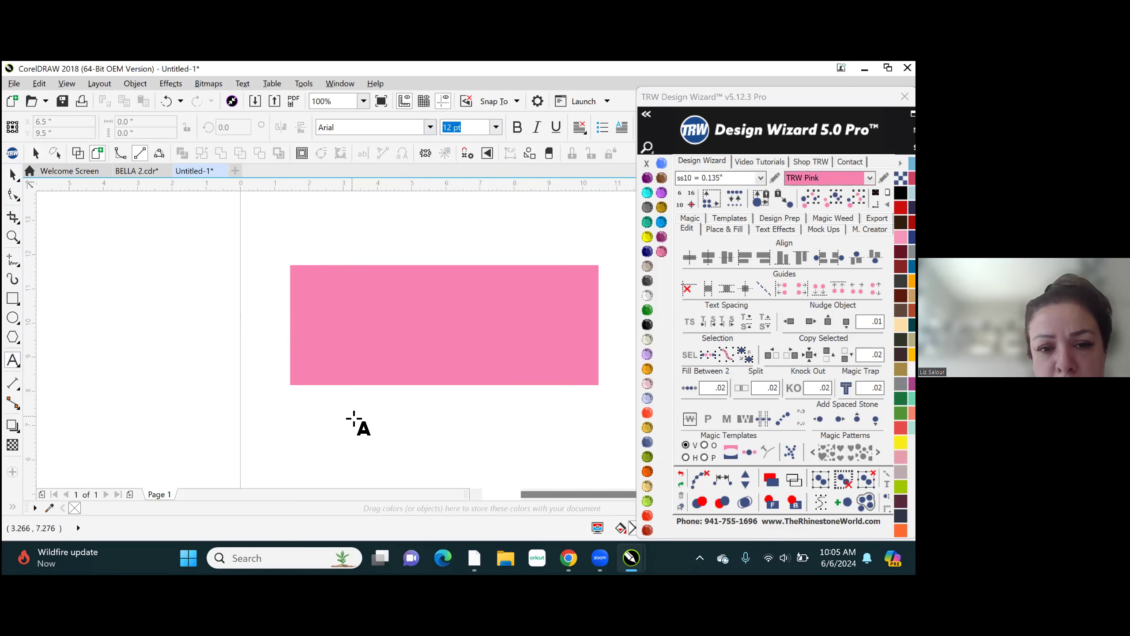
- Add the artistic text BELLA at about 4.43 by 1.04 inches and centre it on the pink rectangle
click(354, 419)
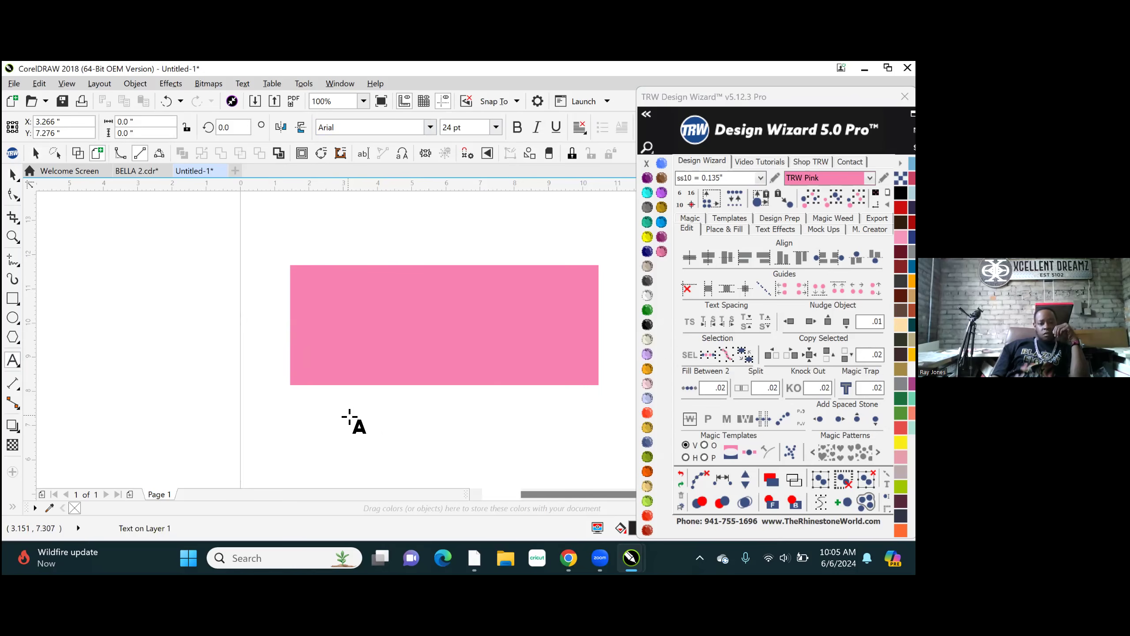
text(BELLA)
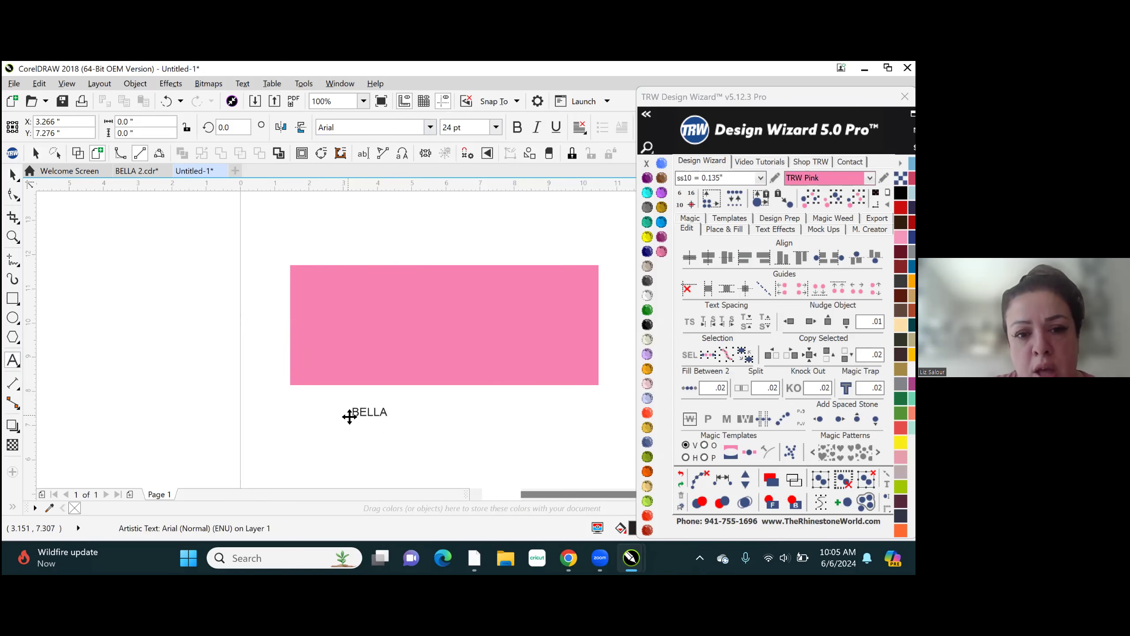
key(ctrl+space)
mouse_move(396, 423)
mouse_down()
mouse_move(531, 460)
mouse_move(512, 462)
mouse_move(520, 472)
mouse_up()
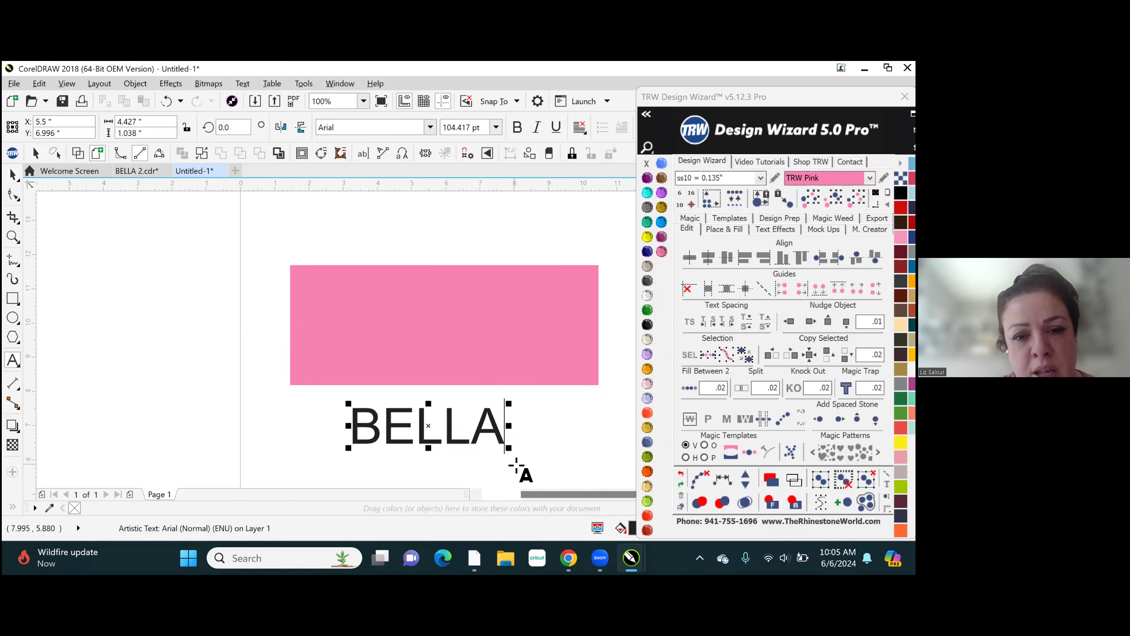
drag(436, 423, 450, 328)
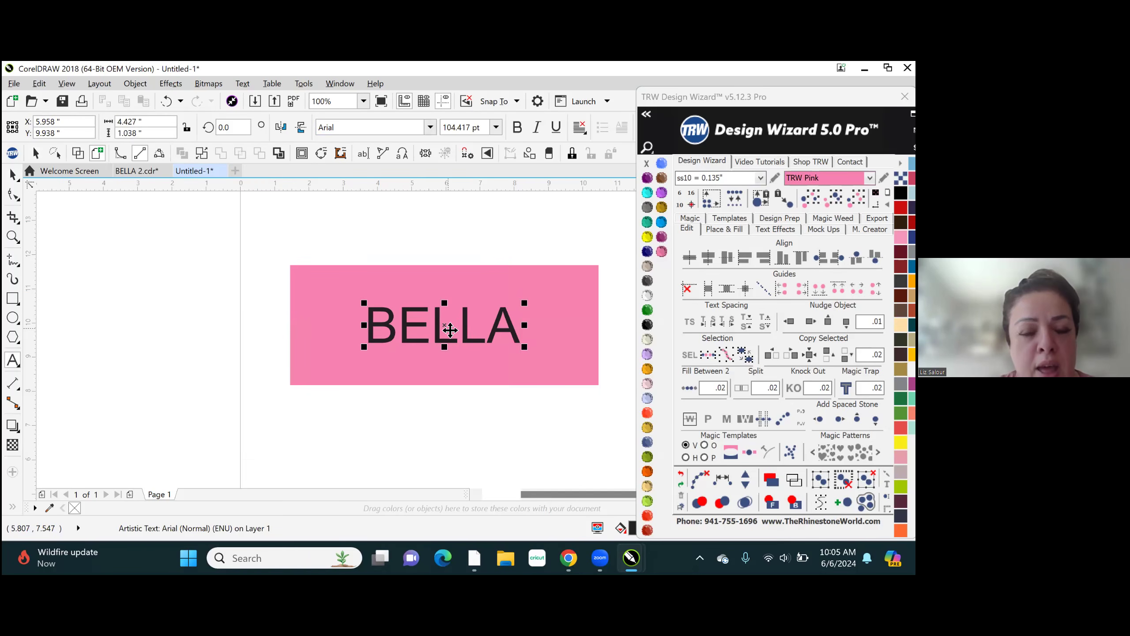
- Create an empty paragraph text frame inside the pink rectangle's outline and deselect it
key(F8)
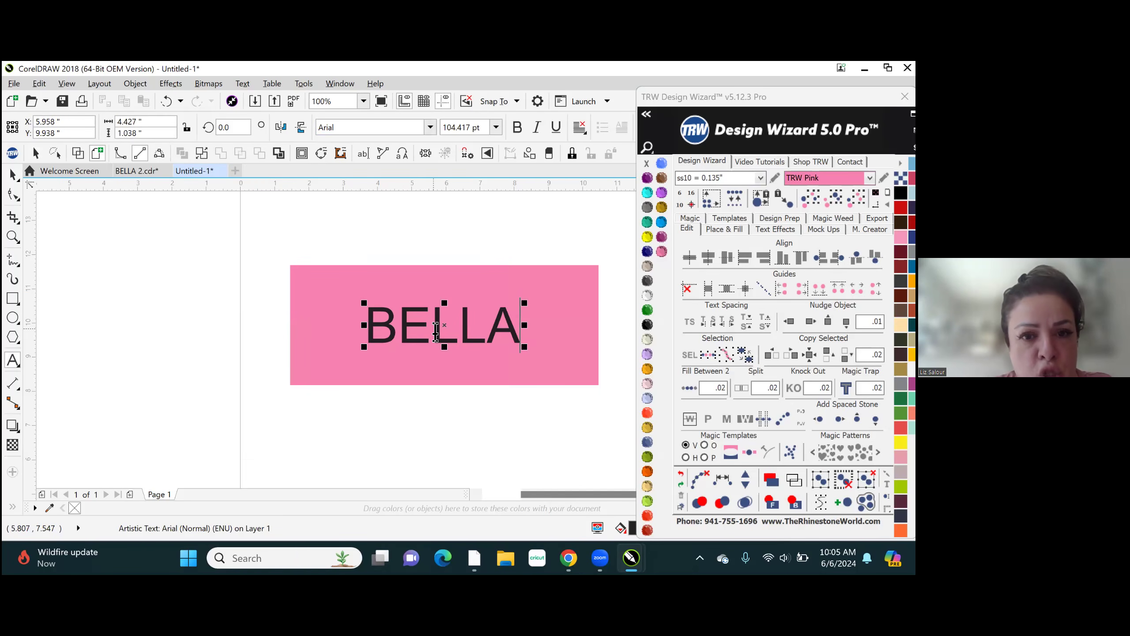
click(436, 266)
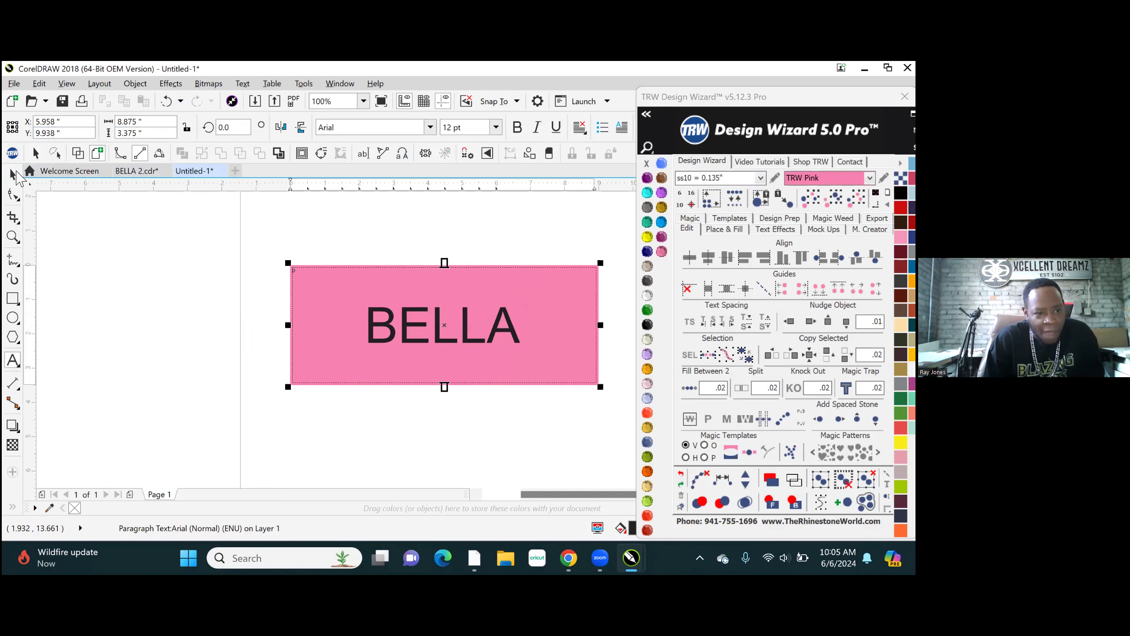
key(Escape)
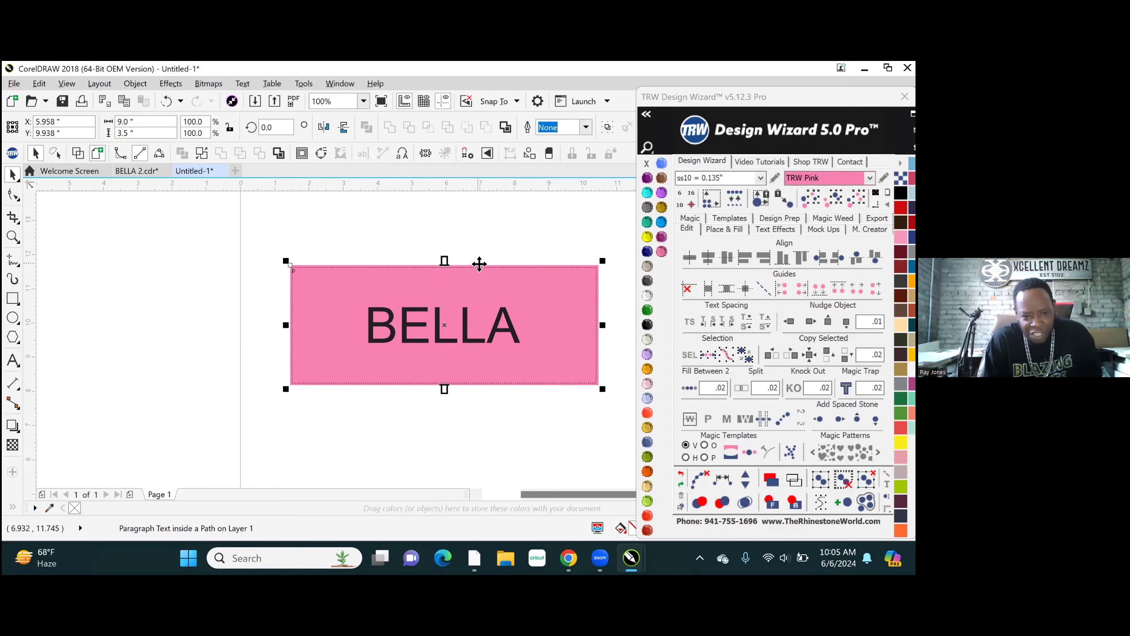
click(537, 228)
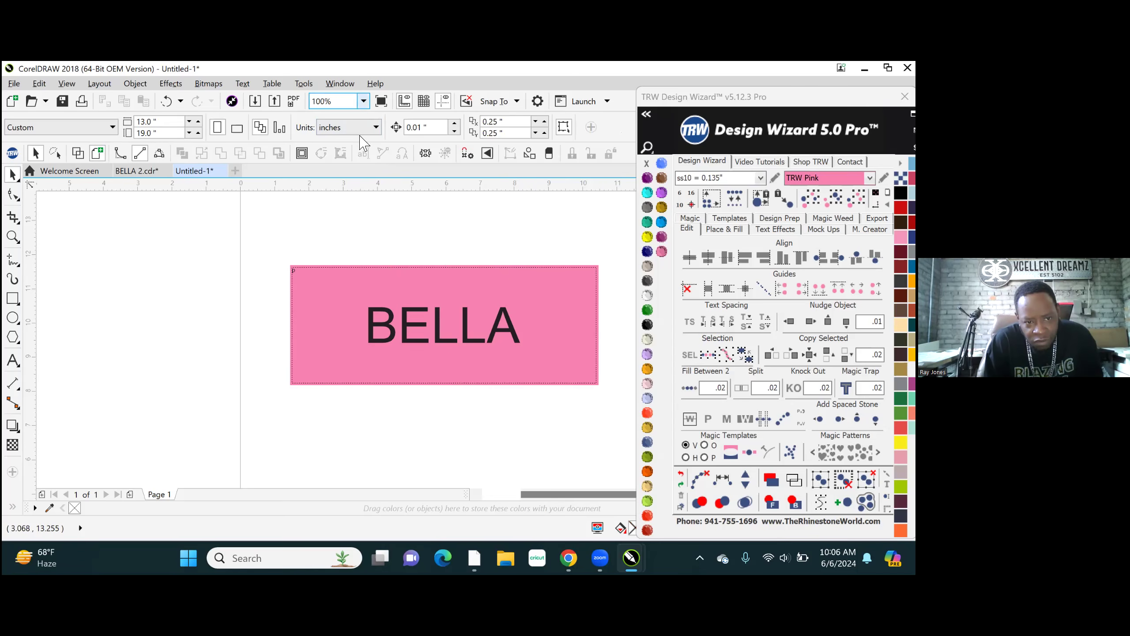
- Try to delete the paragraph text frame inside the pink rectangle and undo the deletion
scroll(335, 266, up, 2)
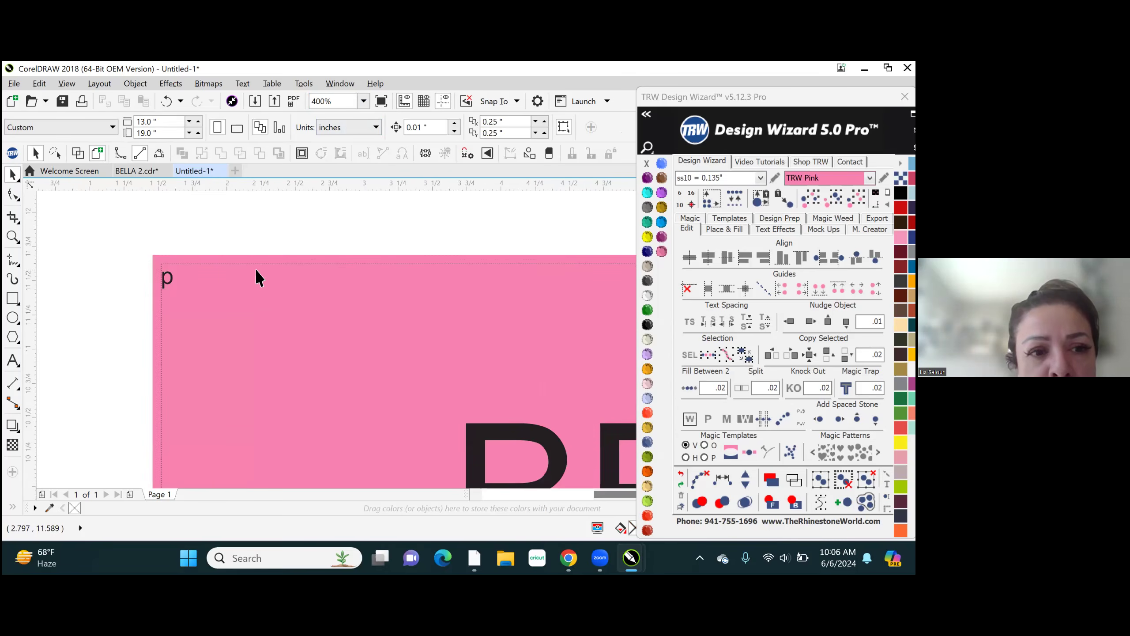
click(172, 280)
click(189, 266)
click(229, 224)
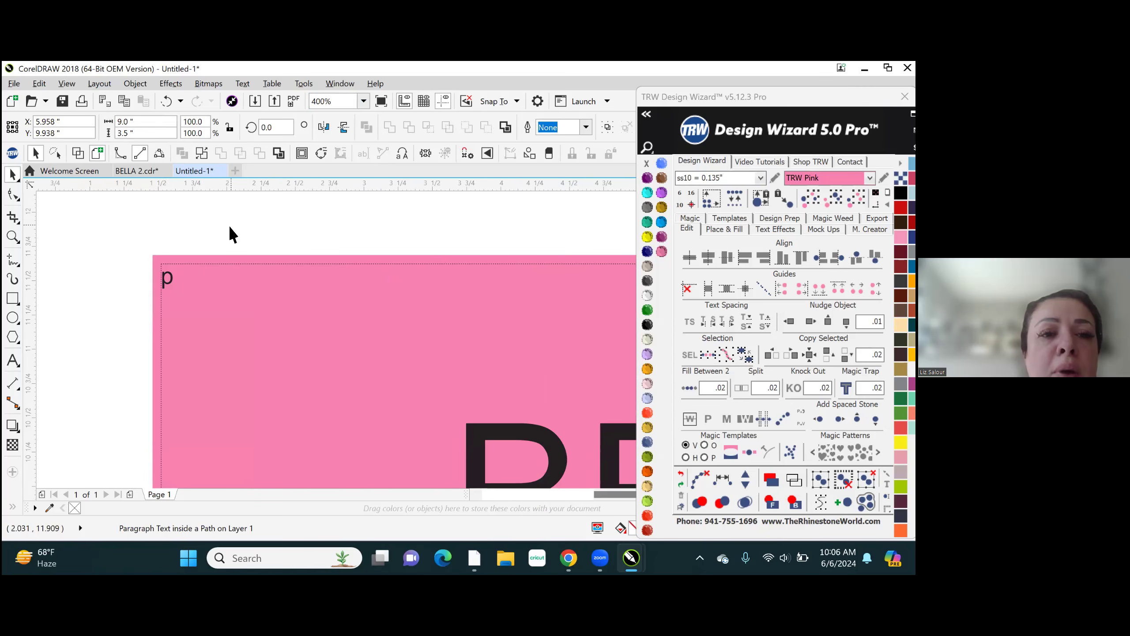
click(570, 255)
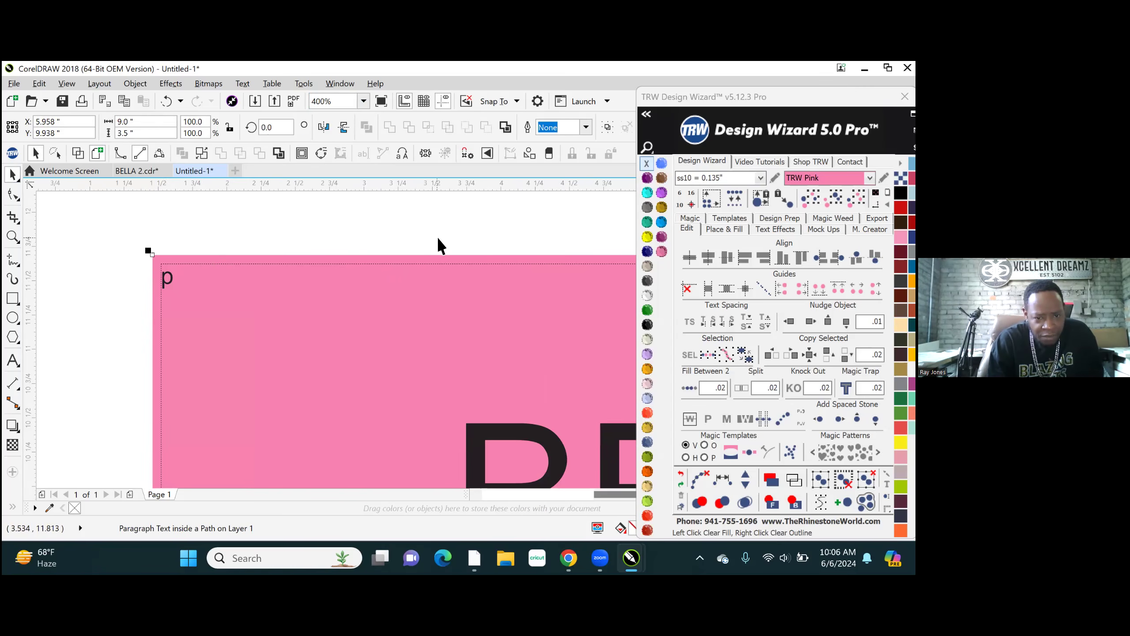
key(Delete)
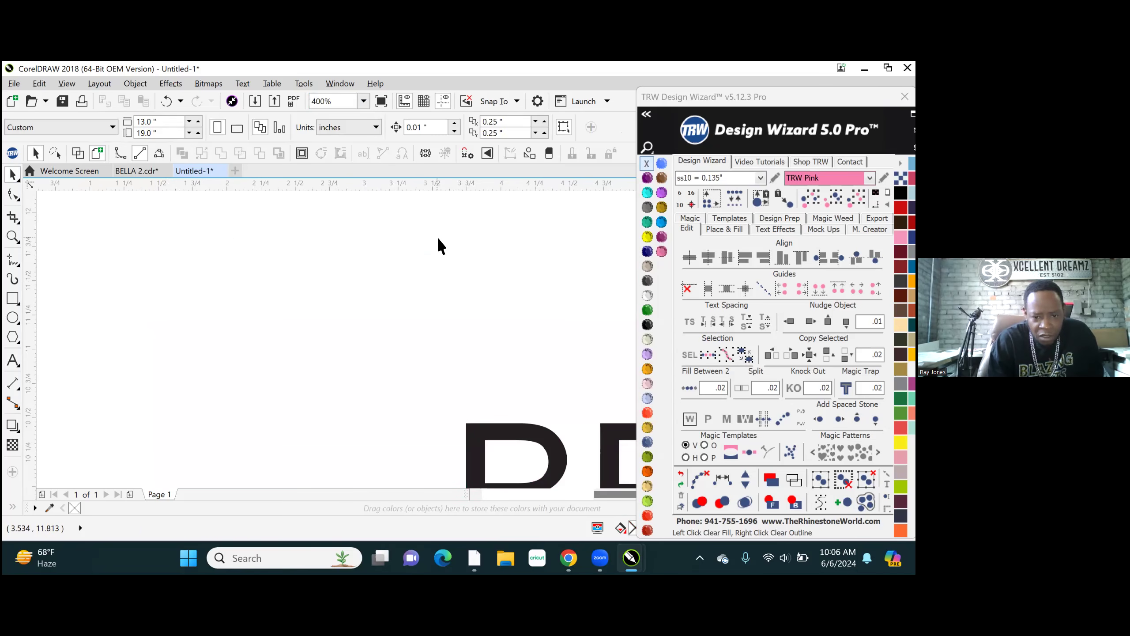
scroll(436, 236, down, 5)
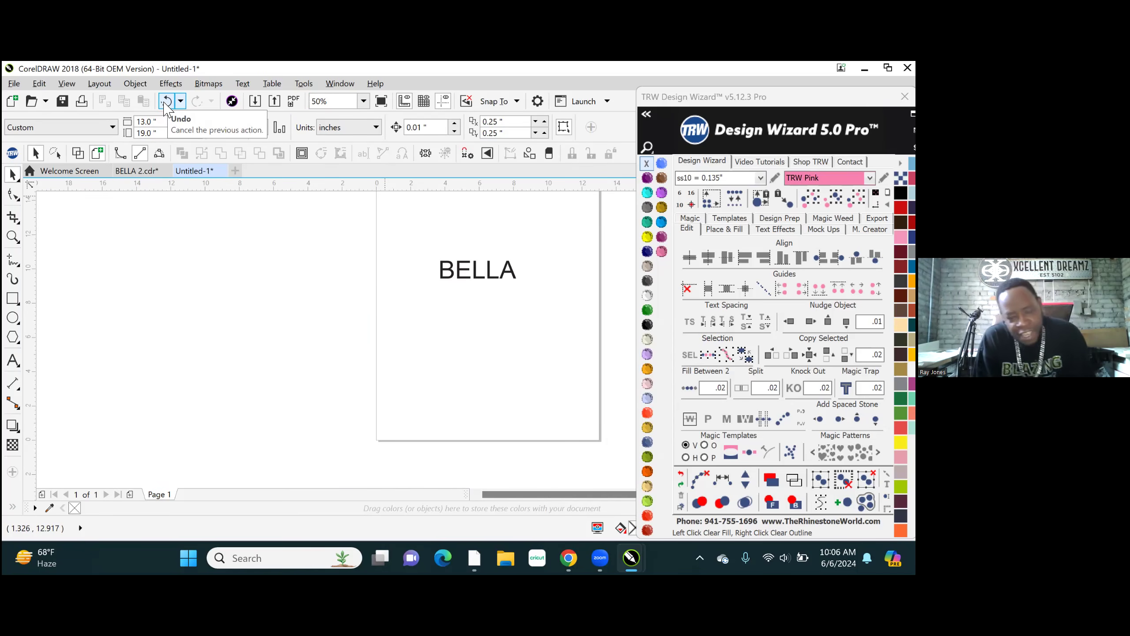
click(164, 102)
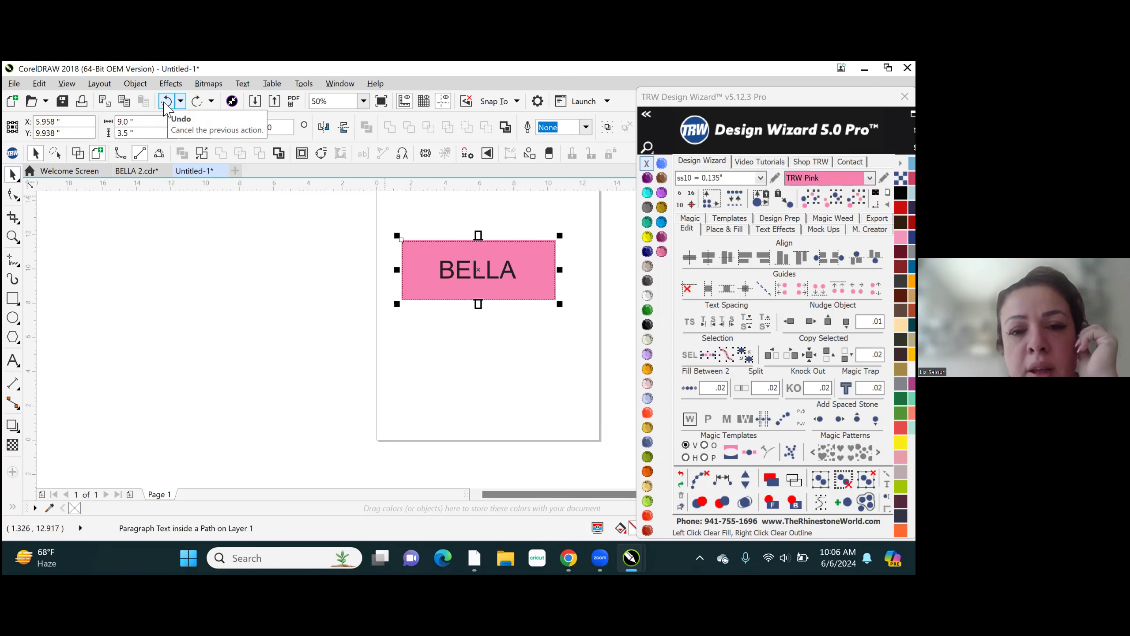
- Undo the stray letter p in the pink rectangle's paragraph text frame and deselect the rectangle
scroll(441, 249, up, 3)
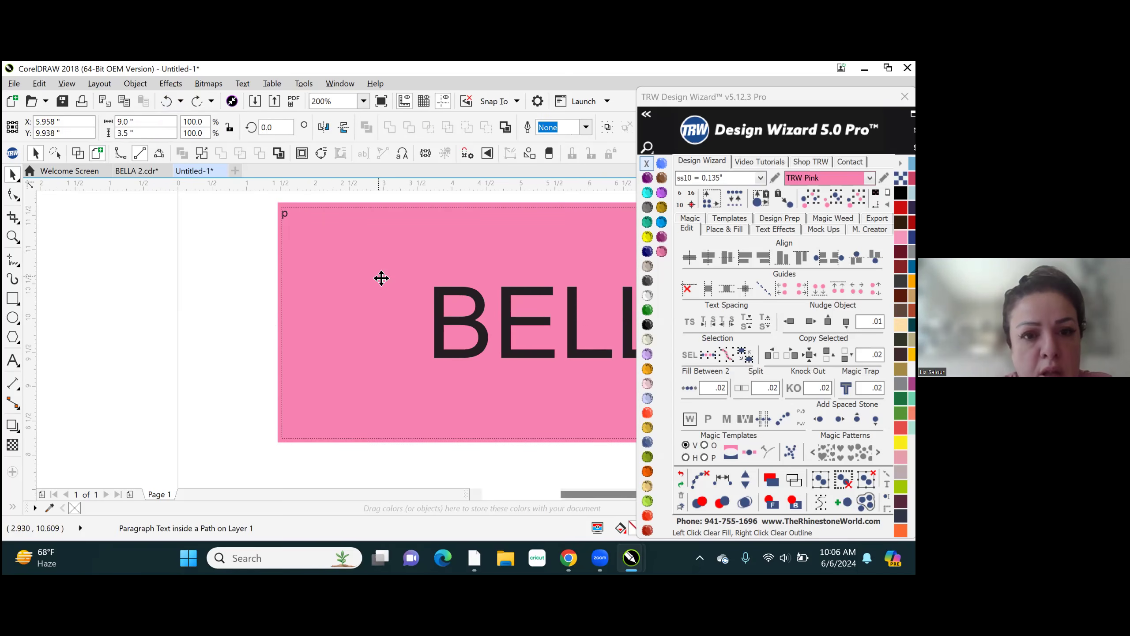
key(ctrl+z)
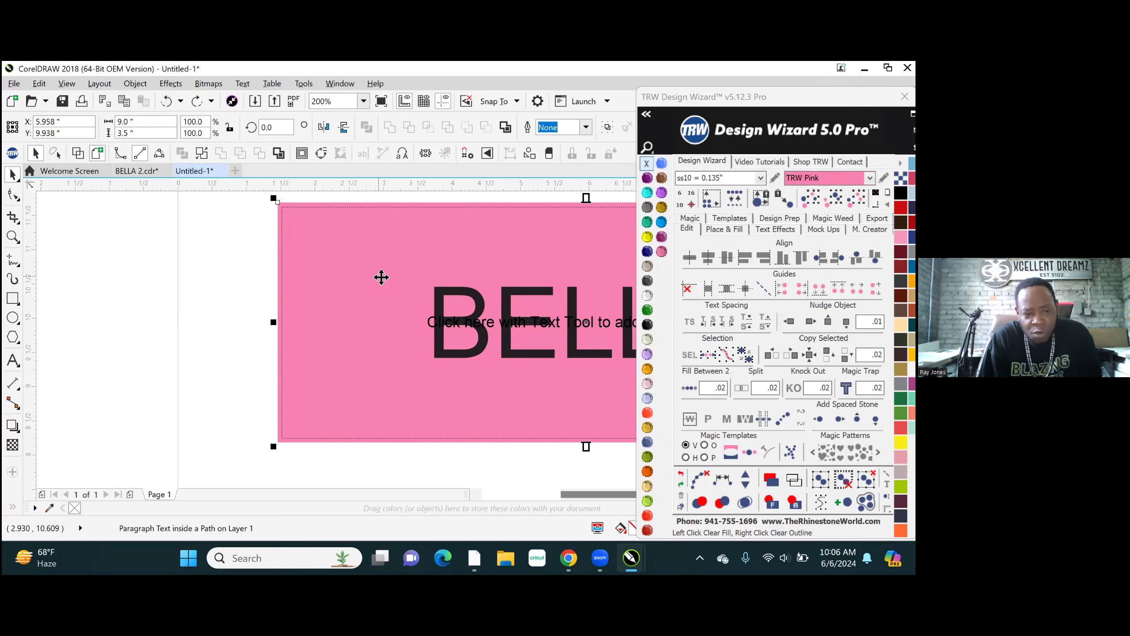
key(Escape)
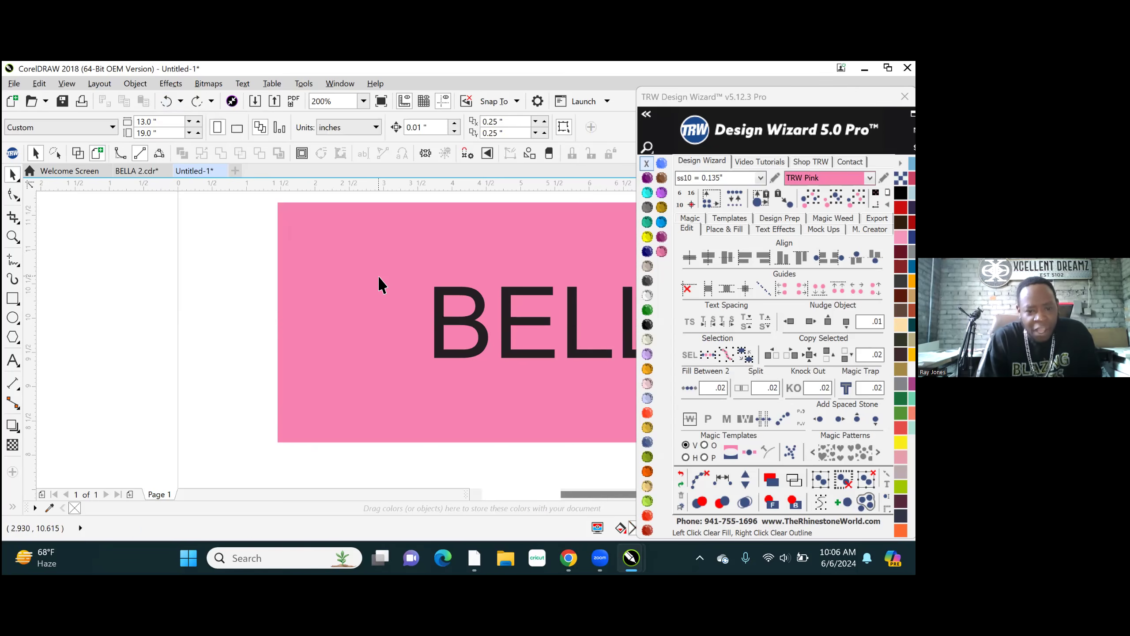
- Move the TRW Design Wizard window aside so that it uncovers the whole pink rectangle
scroll(378, 275, down, 1)
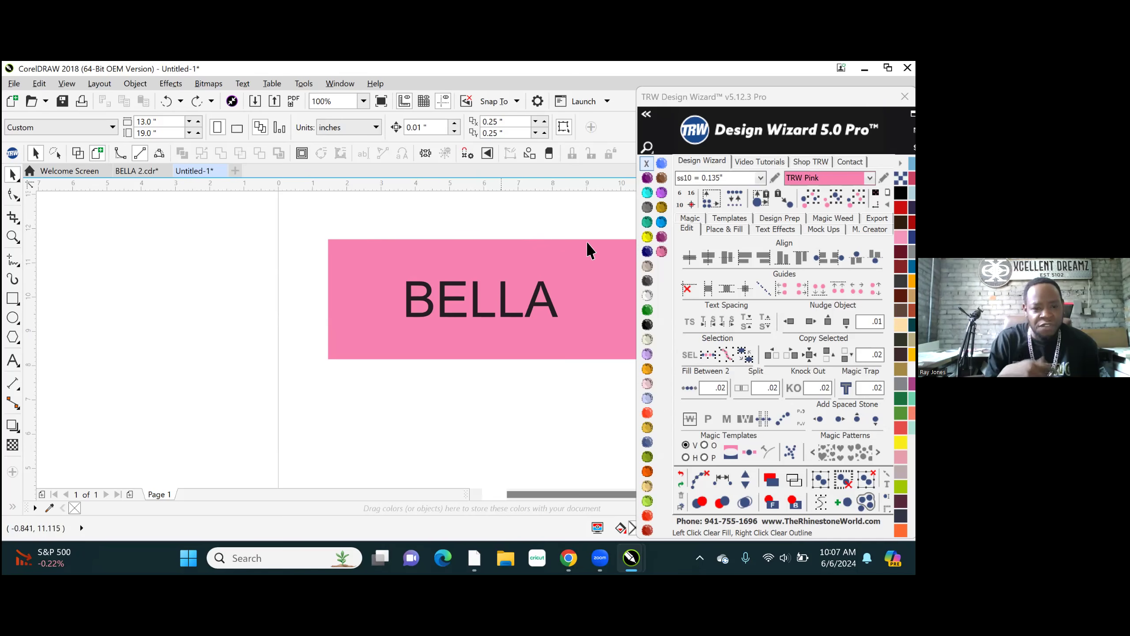
click(756, 97)
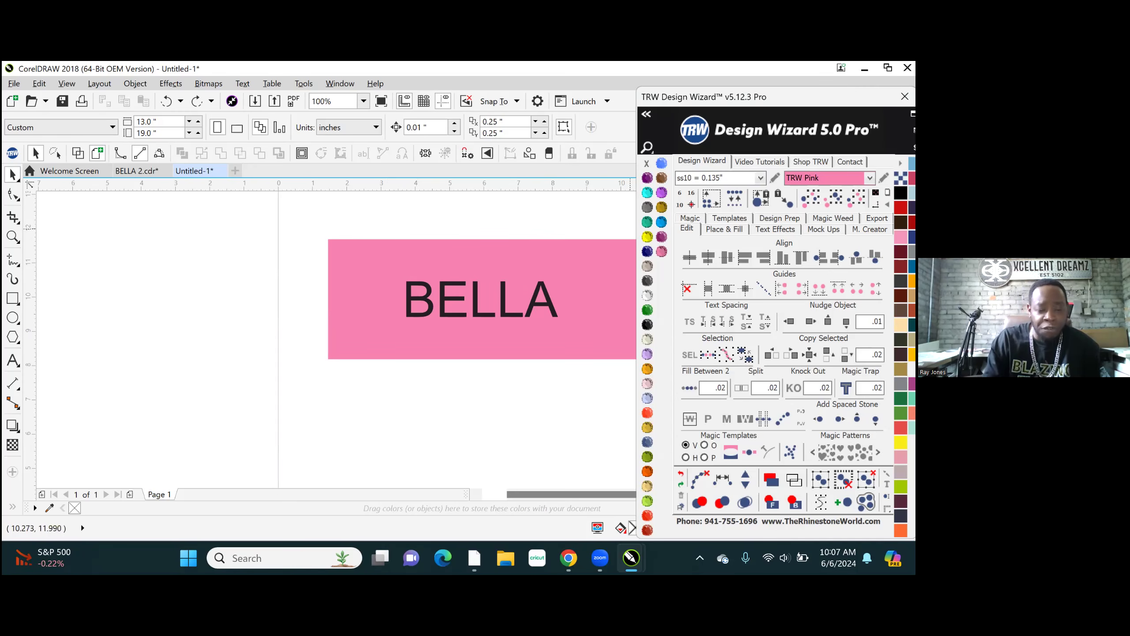
drag(756, 97, 785, 90)
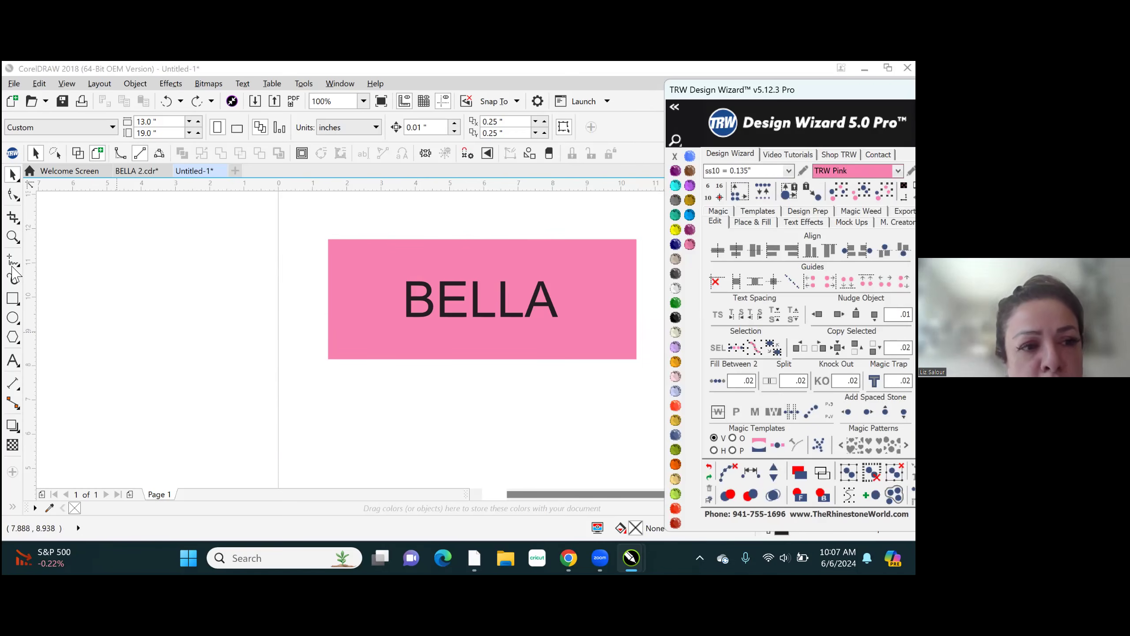
- Draw a rectangle about 5.15 by 1.65 inches around BELLA, undo it and return to the Pick tool
click(13, 302)
drag(391, 270, 570, 326)
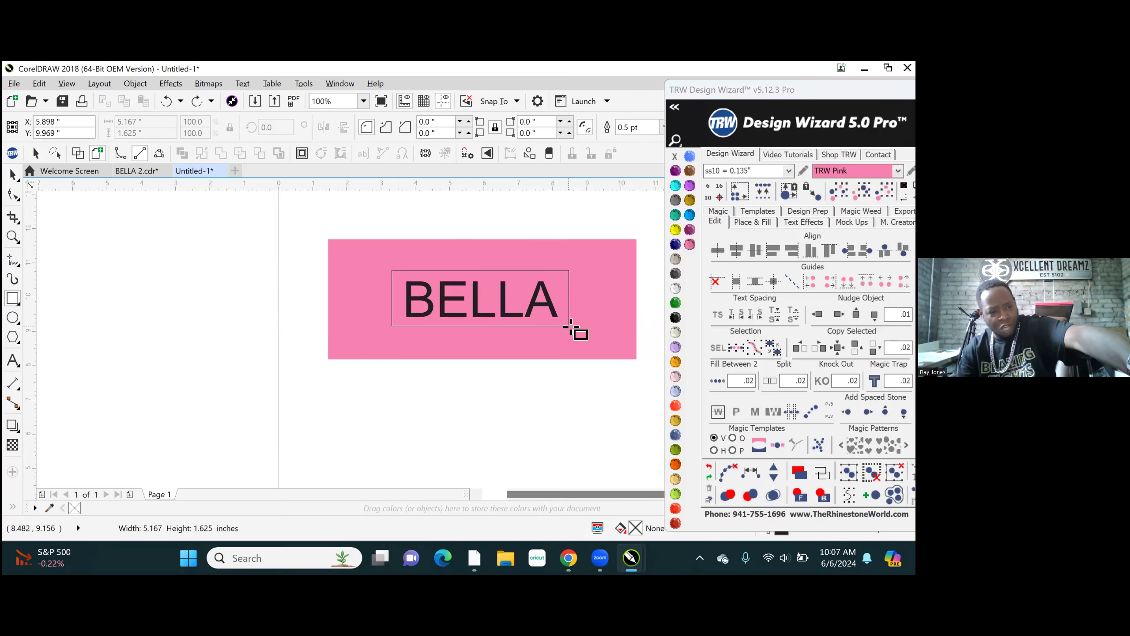
drag(571, 325, 568, 327)
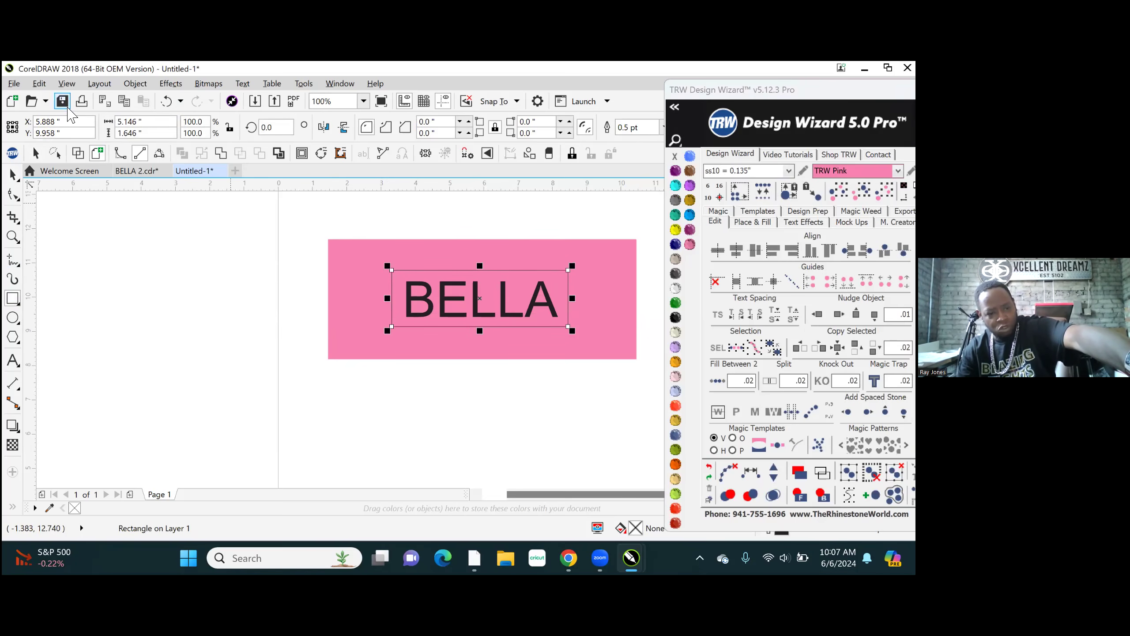
click(166, 101)
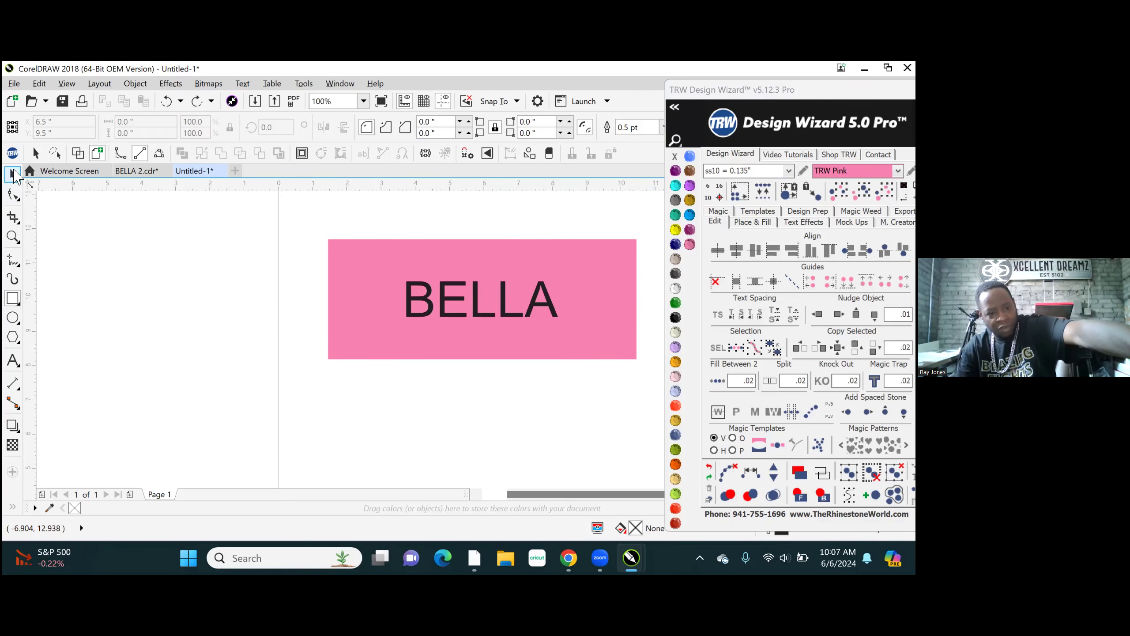
click(13, 174)
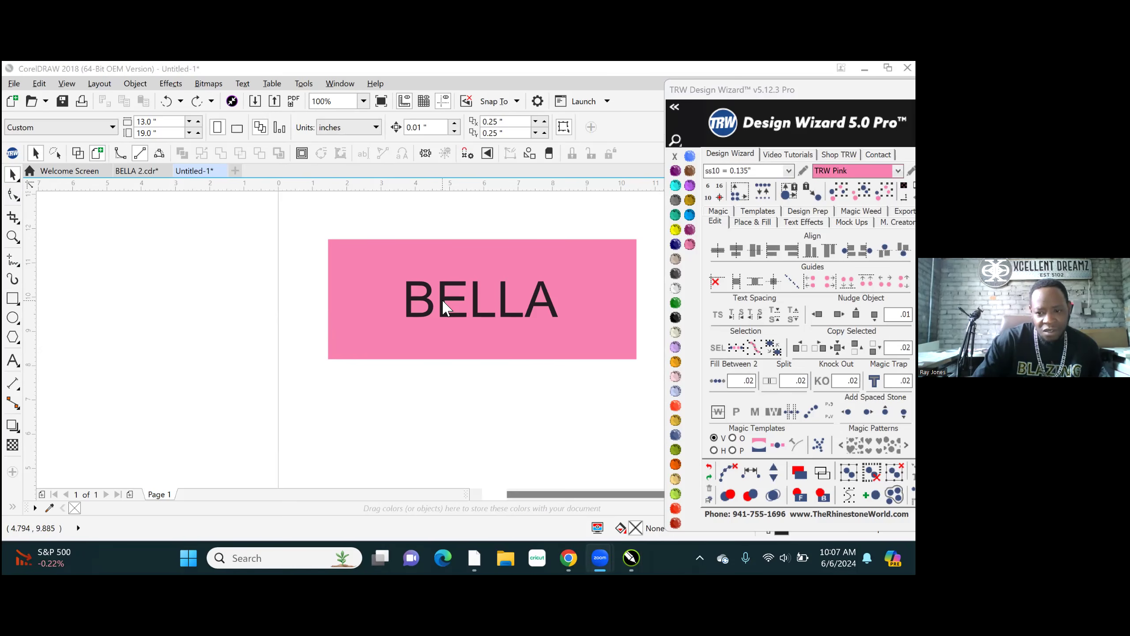
click(506, 343)
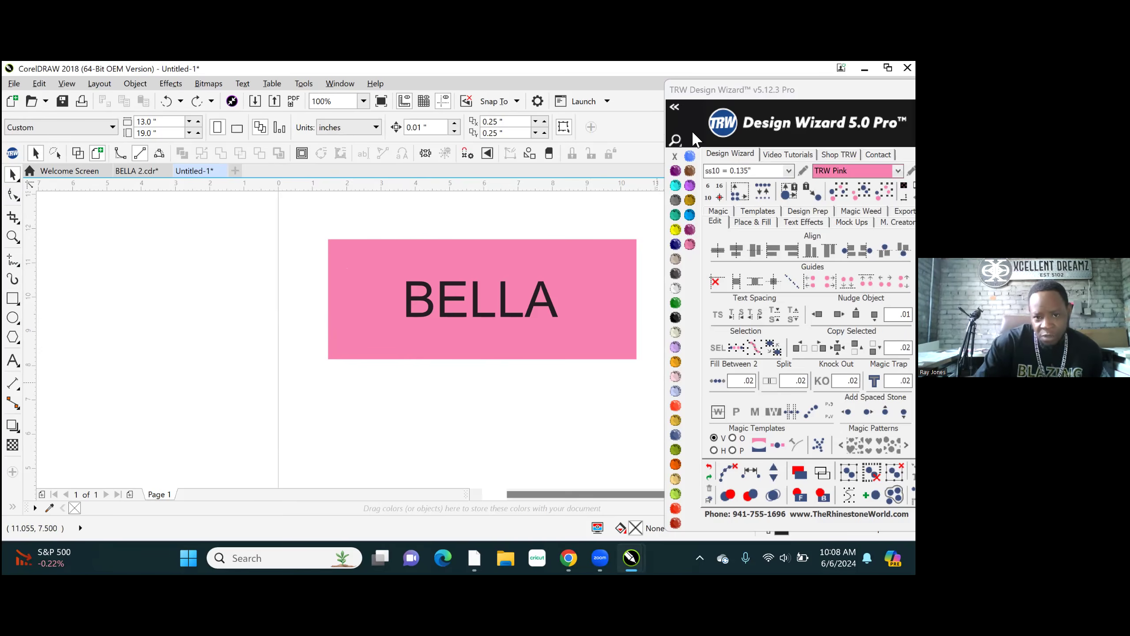
drag(298, 216, 664, 398)
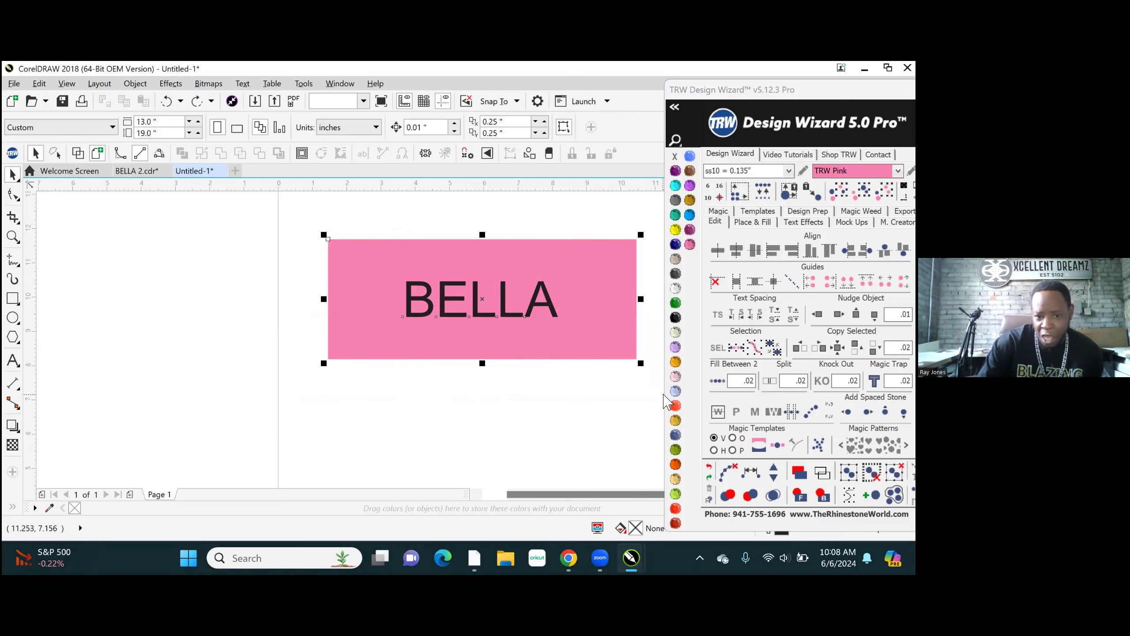
click(527, 215)
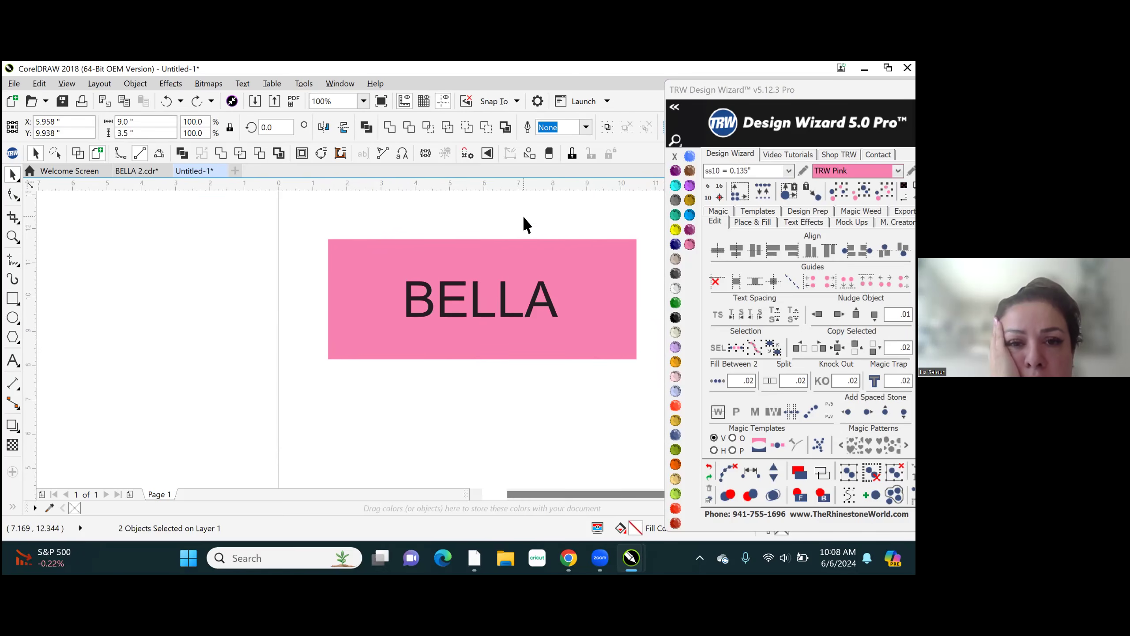
click(552, 303)
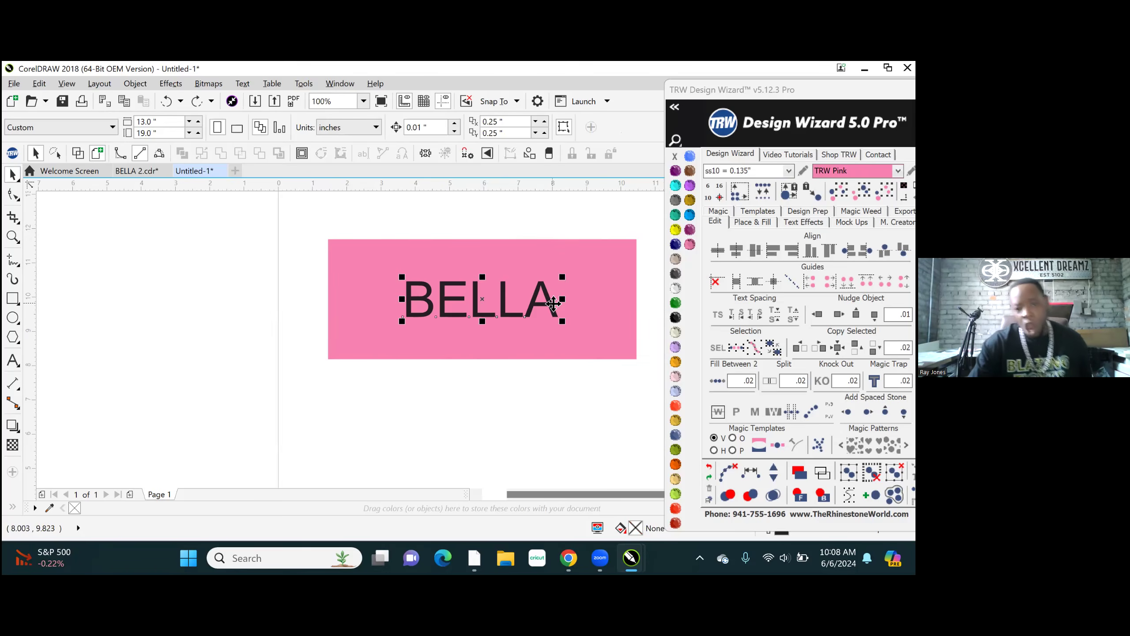
shift+click(595, 288)
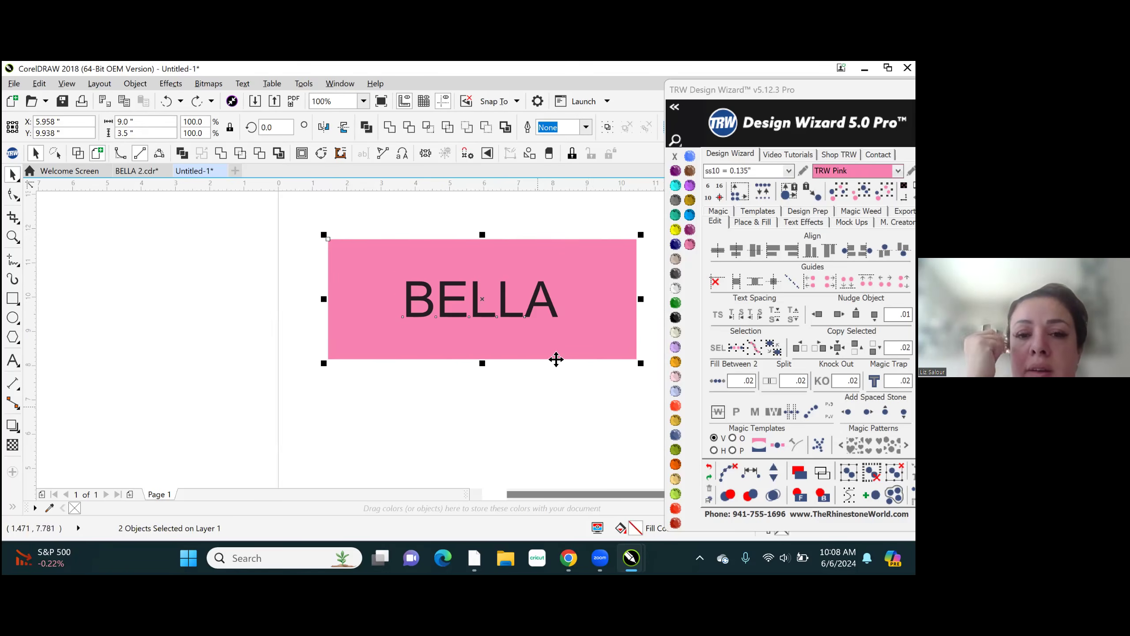
click(514, 402)
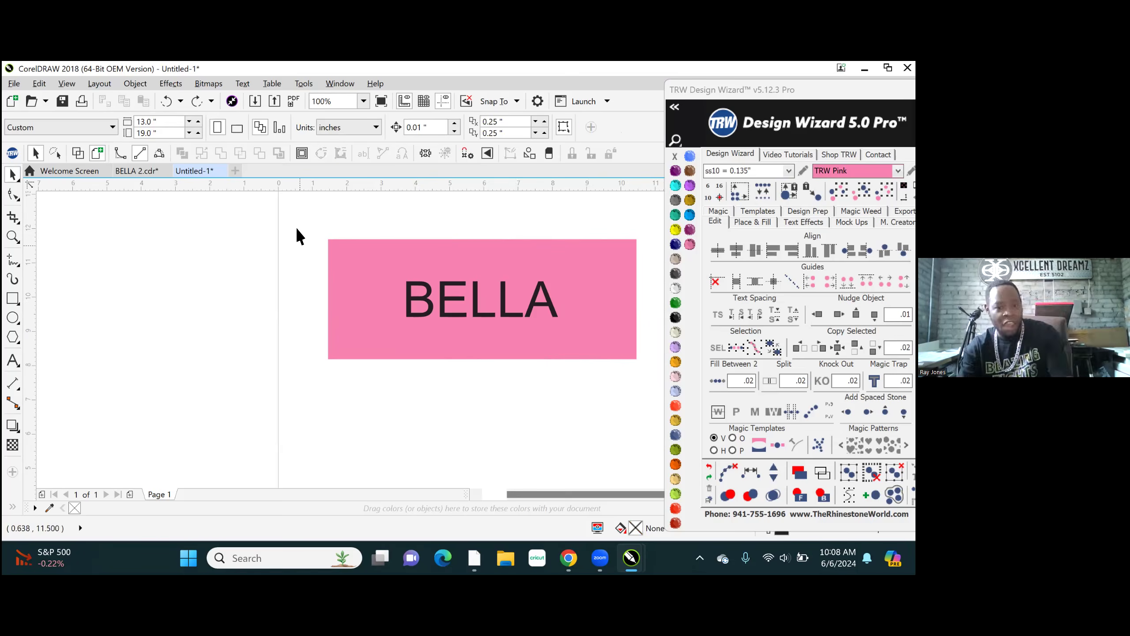
- Select the pink rectangle and the BELLA text together, centre them on the page and deselect them
drag(293, 222, 688, 422)
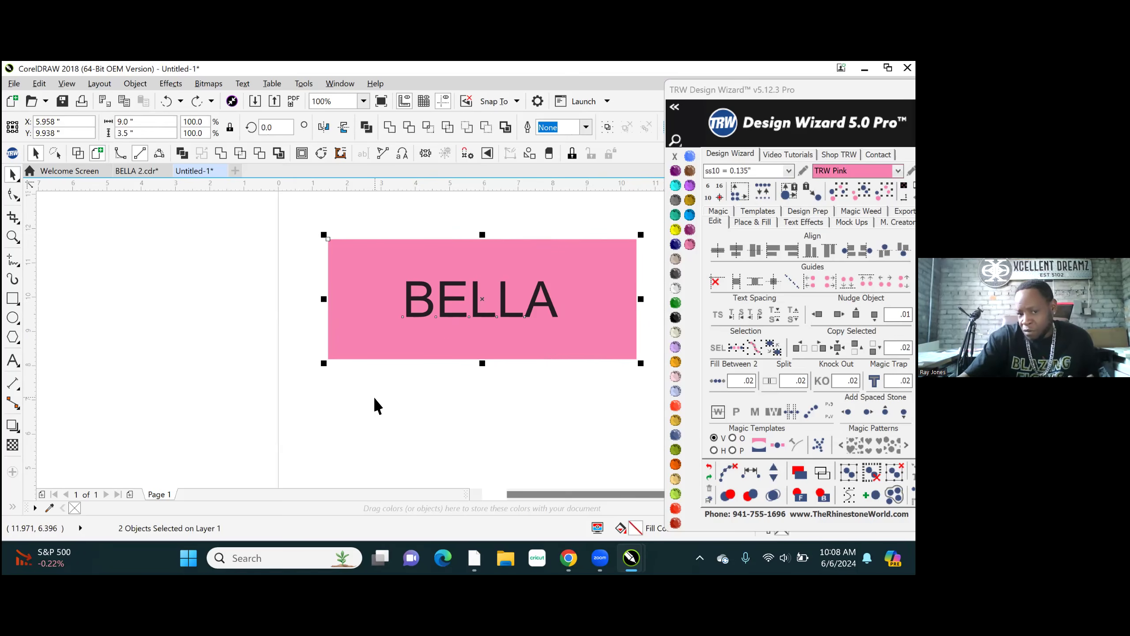
scroll(208, 355, down, 2)
key(p)
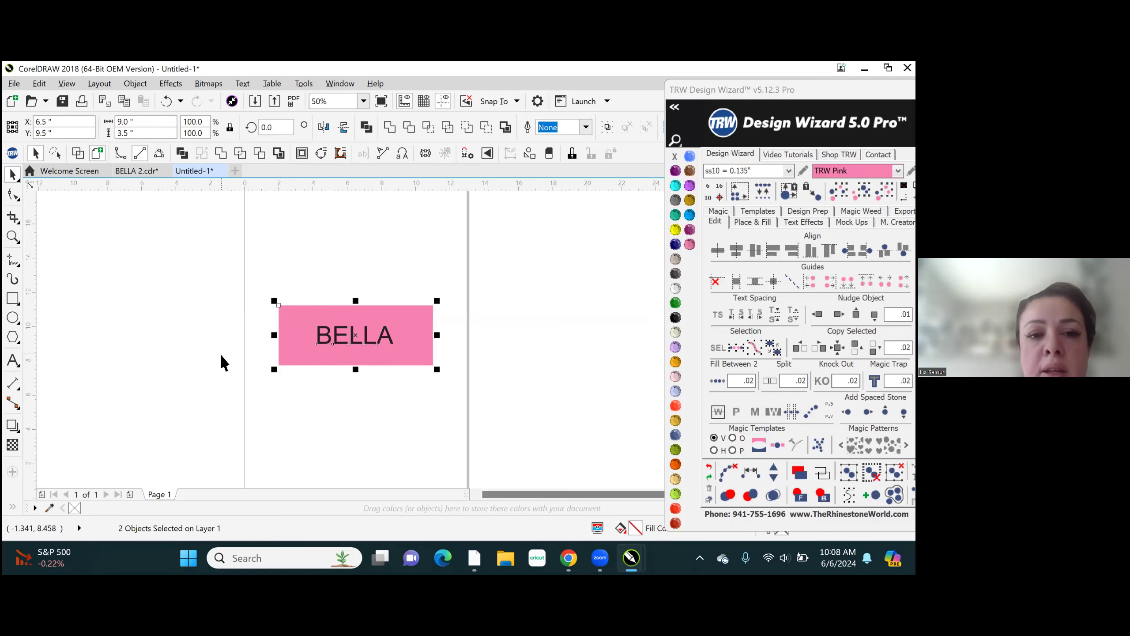
click(364, 101)
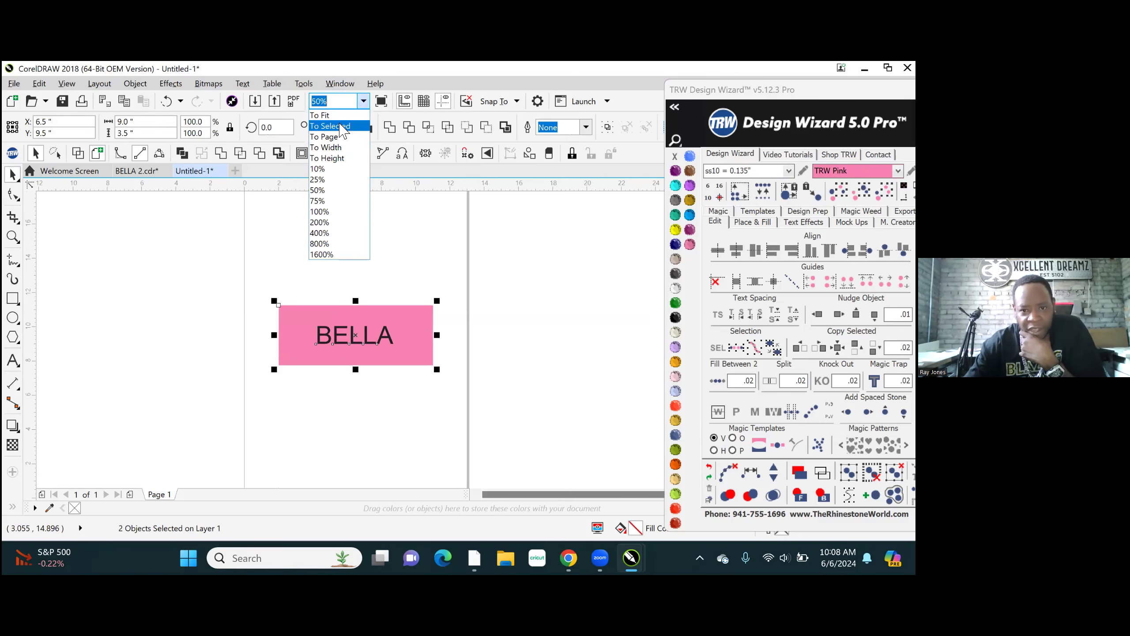
click(186, 274)
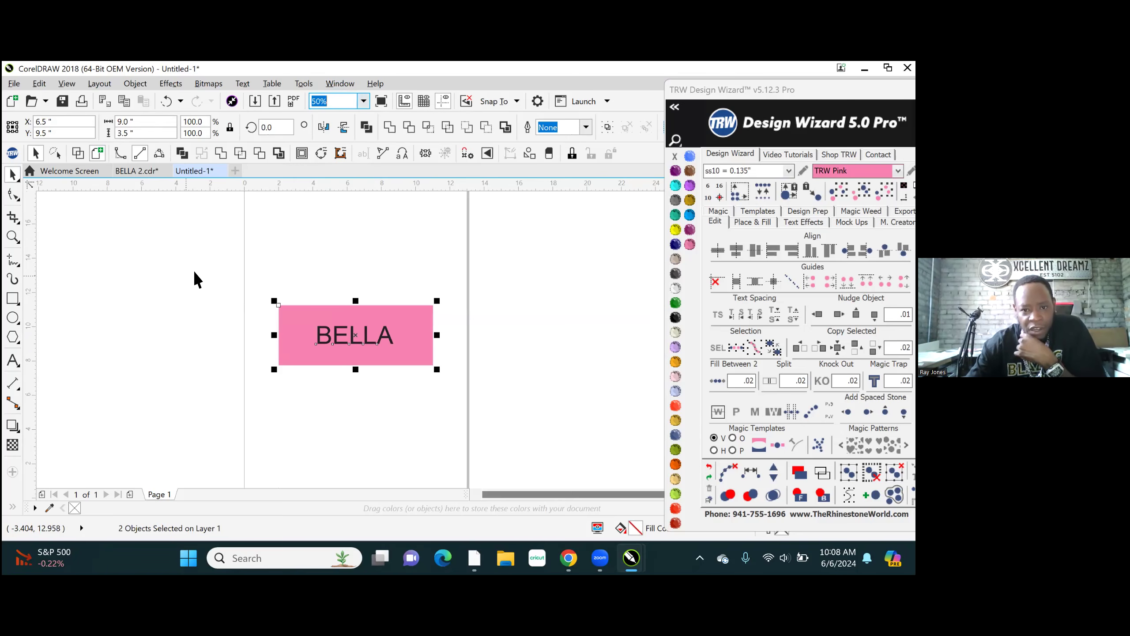
scroll(323, 269, up, 1)
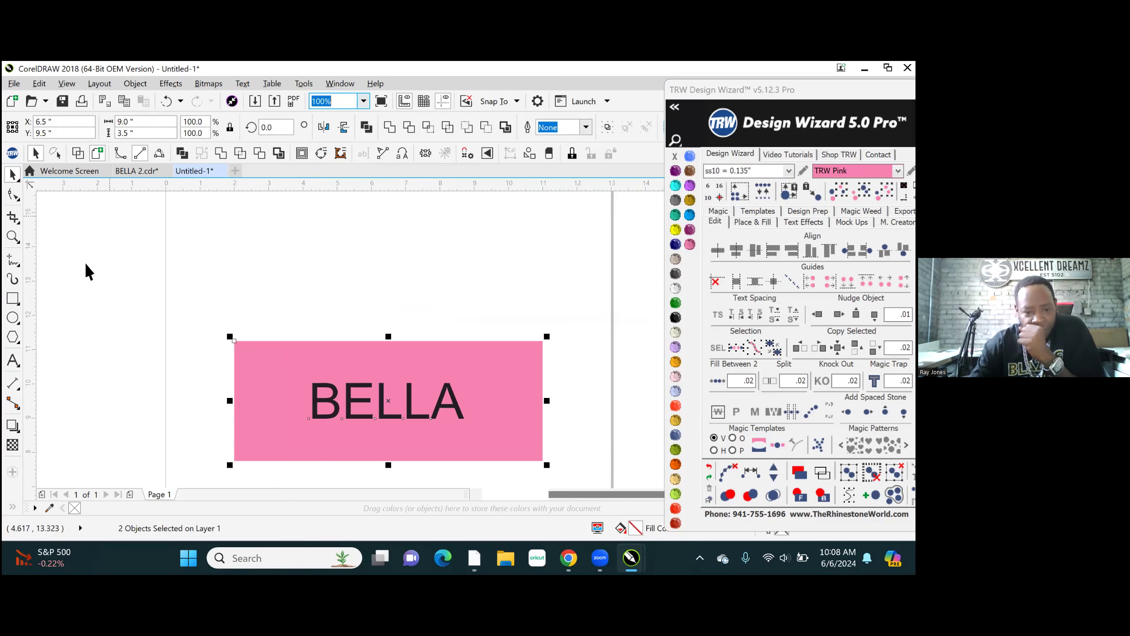
click(102, 263)
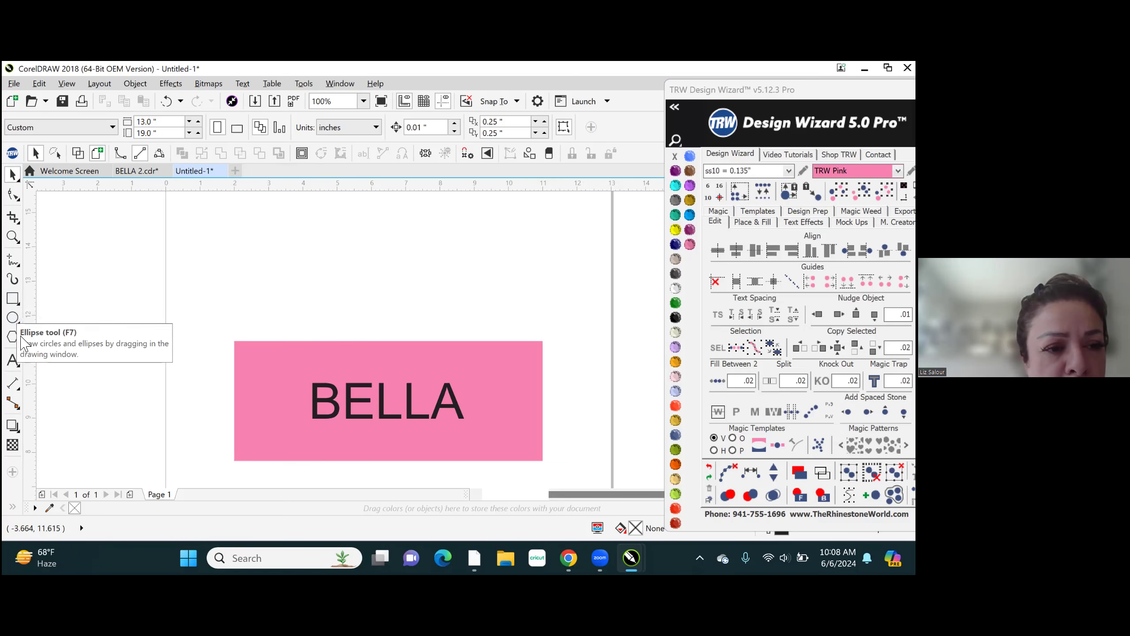
- Draw a rectangle about 5.09 by 1.63 inches around the BELLA text inside the pink rectangle
click(12, 298)
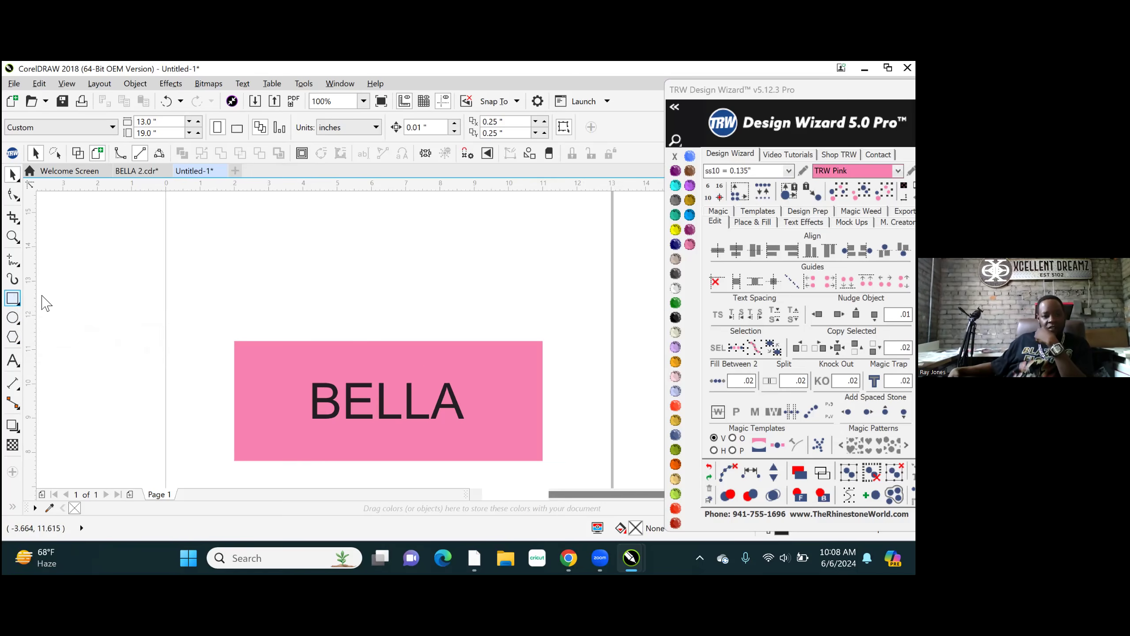
drag(299, 374, 390, 376)
drag(462, 390, 474, 430)
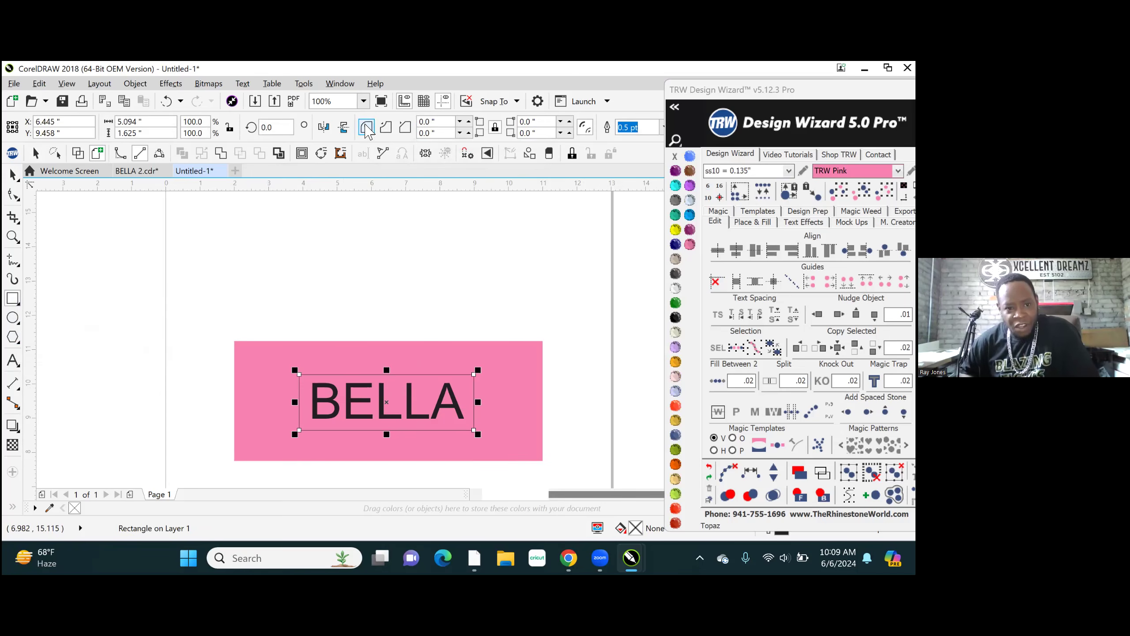
- Round the new rectangle's corners with a radius of 8.0 inches and enlarge it to about 5.25 by 1.68 inches
click(446, 124)
text(8.)
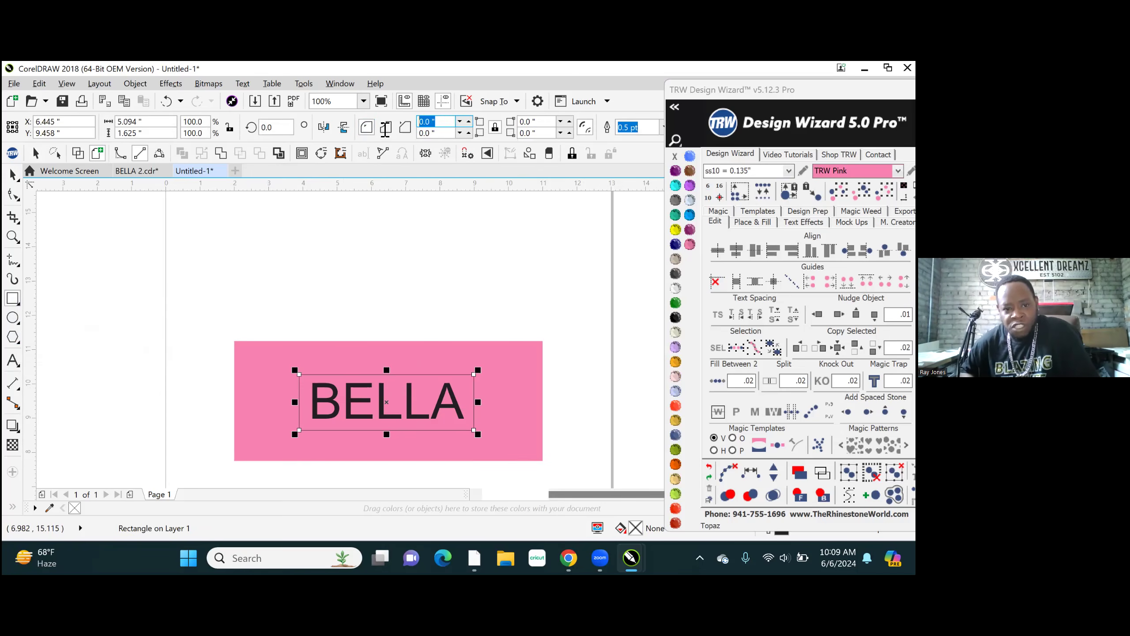
text(0)
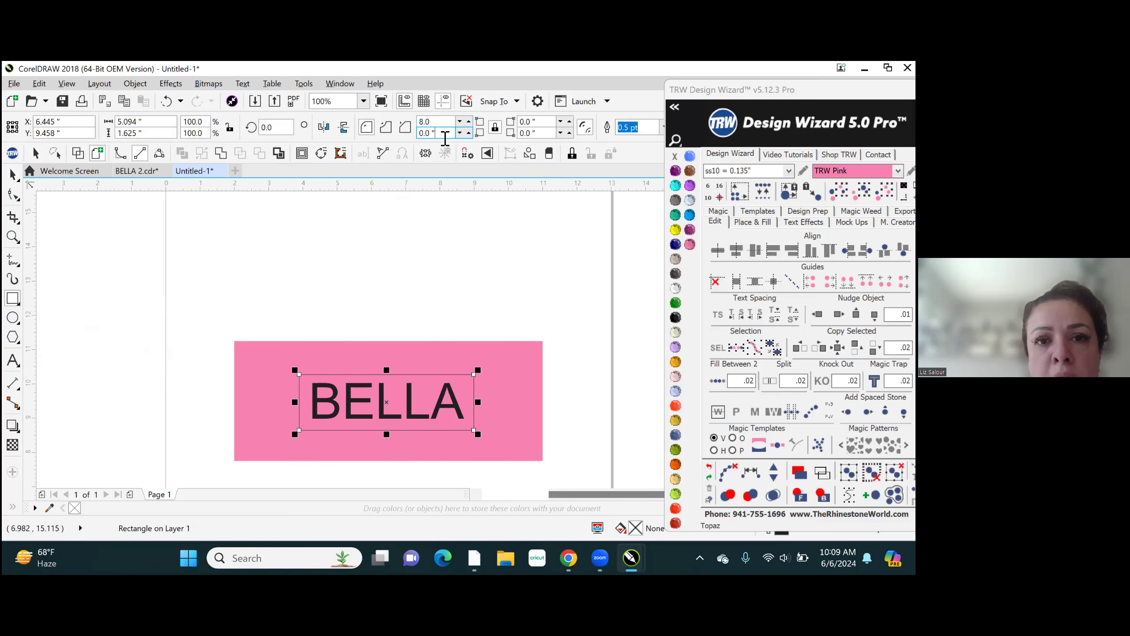
key(BackSpace)
key(BackSpace)
key(BackSpace)
key(BackSpace)
key(BackSpace)
text(8.0)
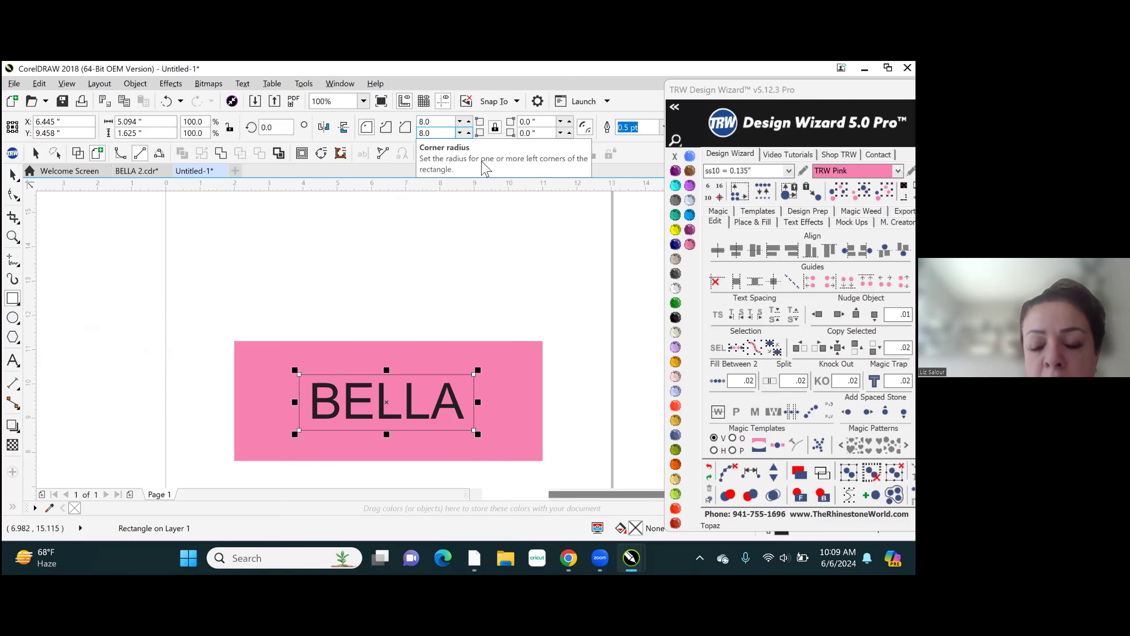
key(Return)
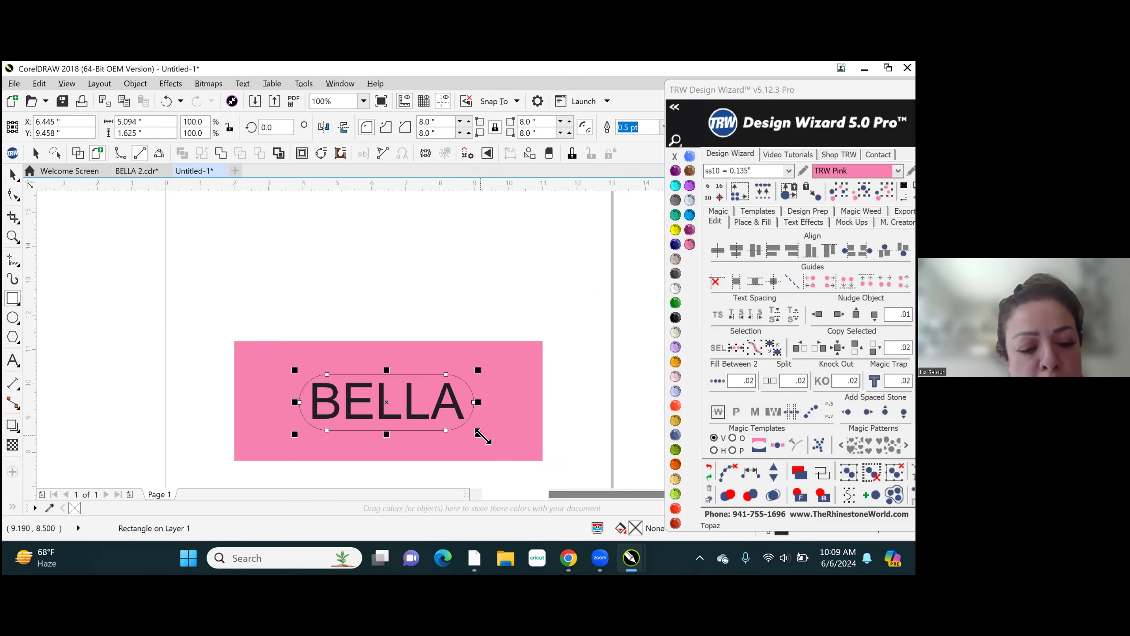
drag(482, 436, 487, 439)
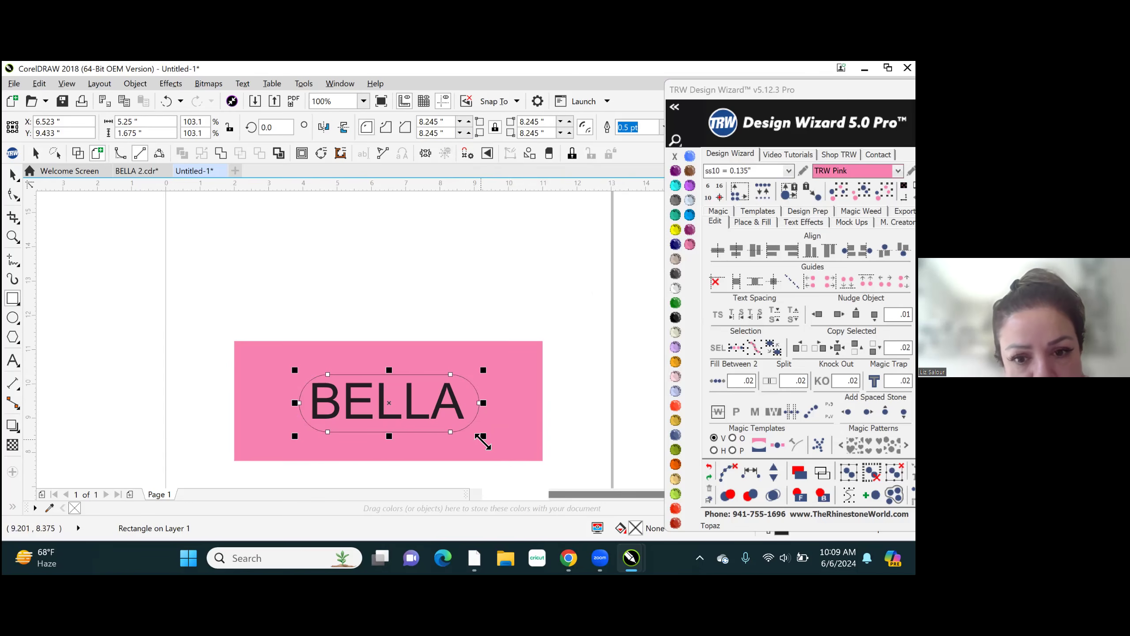
- Enlarge the rounded rectangle around BELLA to about 5.62 by 1.73 inches and fill it with Aquamarine
drag(487, 442, 489, 438)
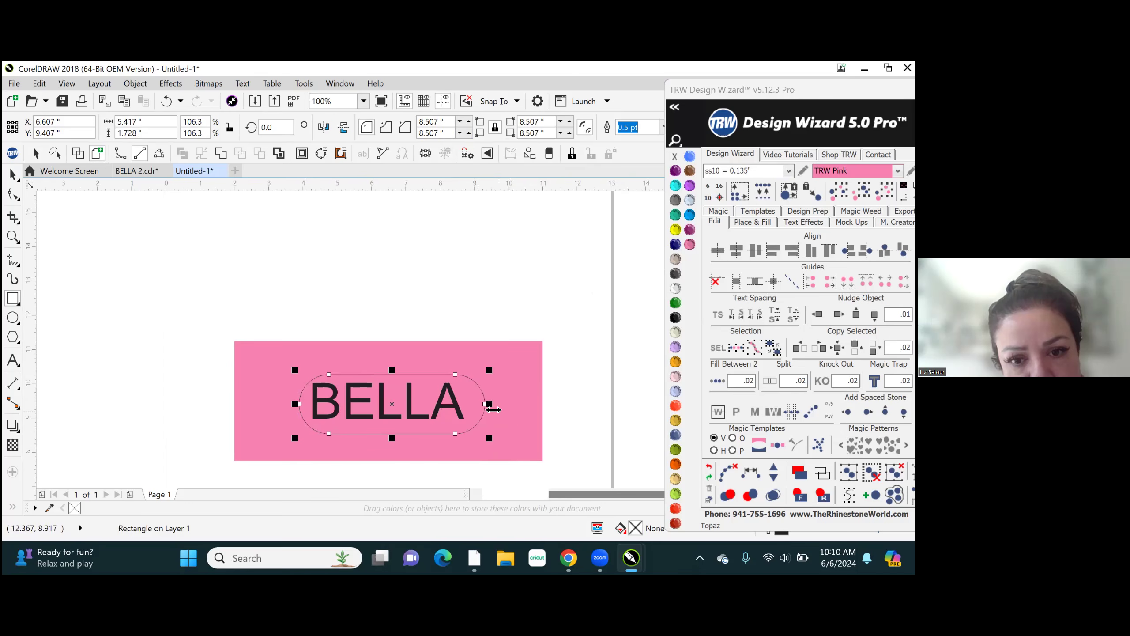
drag(493, 405, 499, 409)
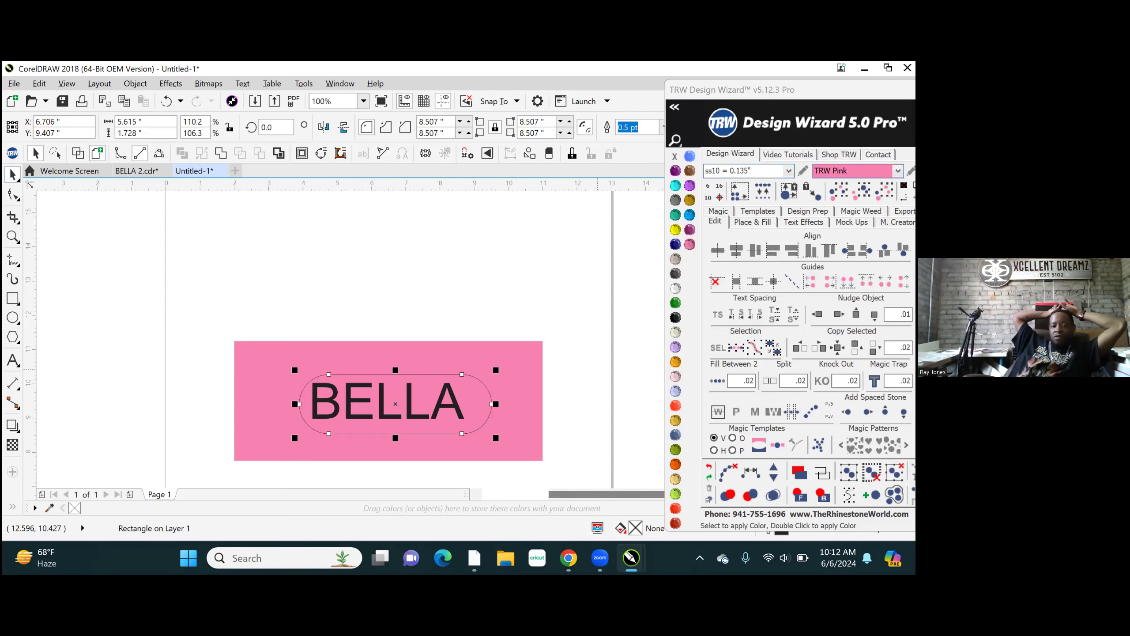
click(674, 187)
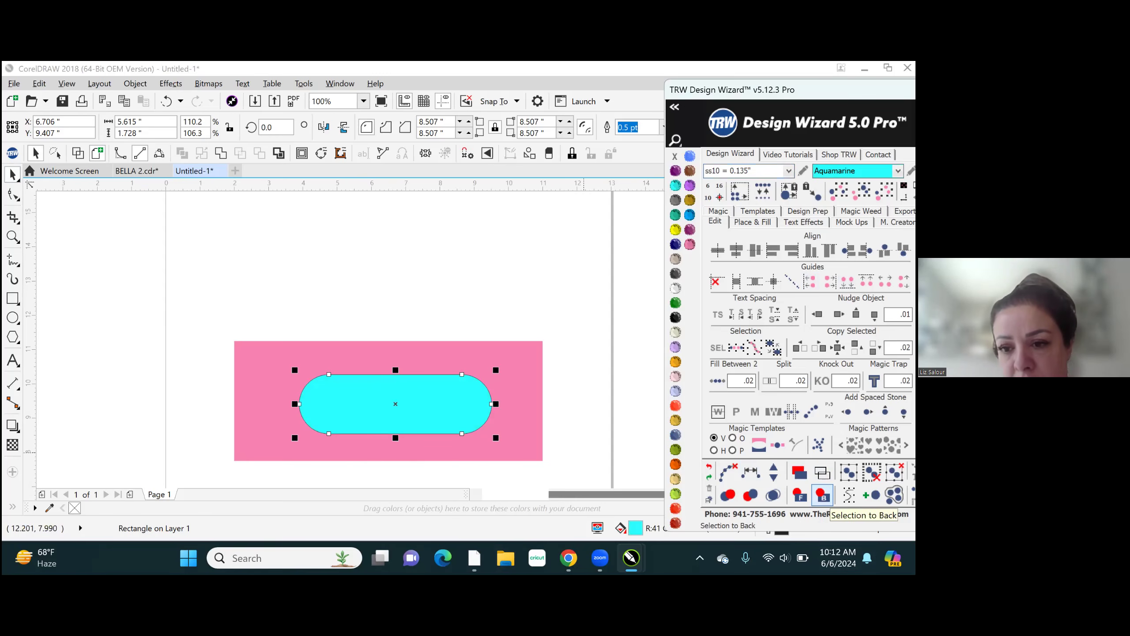
- Send the aquamarine shape behind the BELLA text and the pink rectangle behind both
click(823, 495)
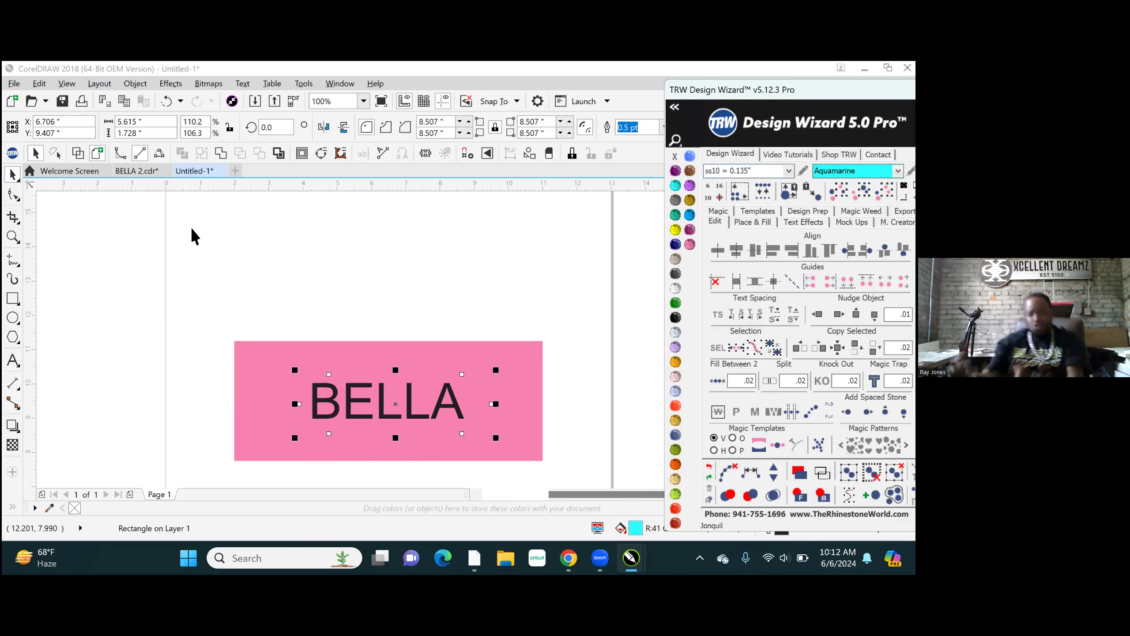
shift+click(368, 342)
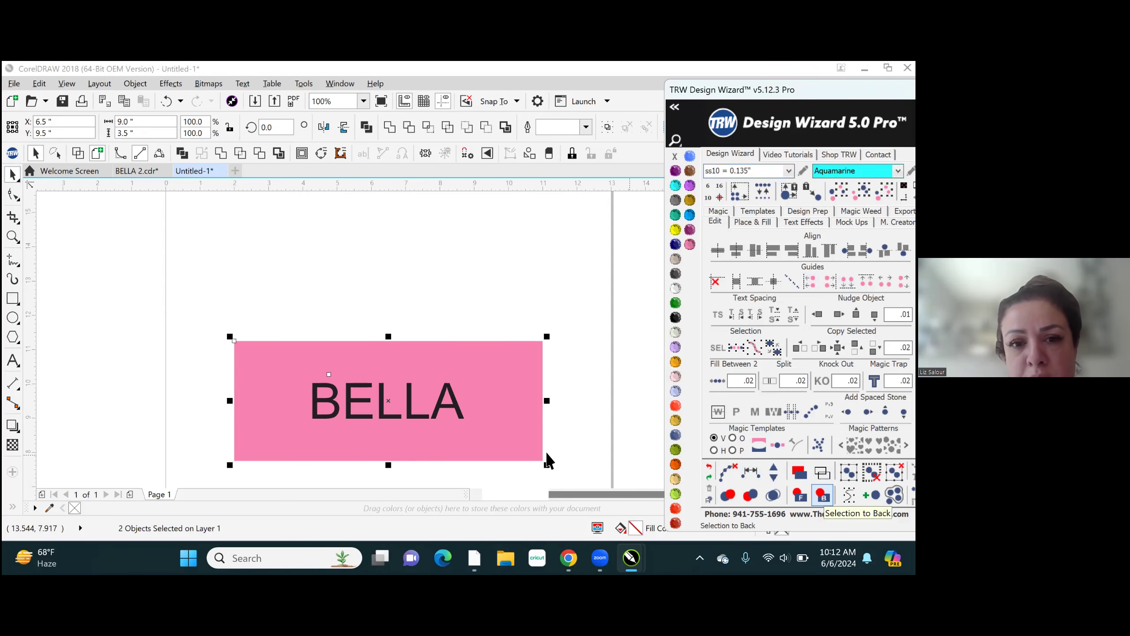
click(498, 268)
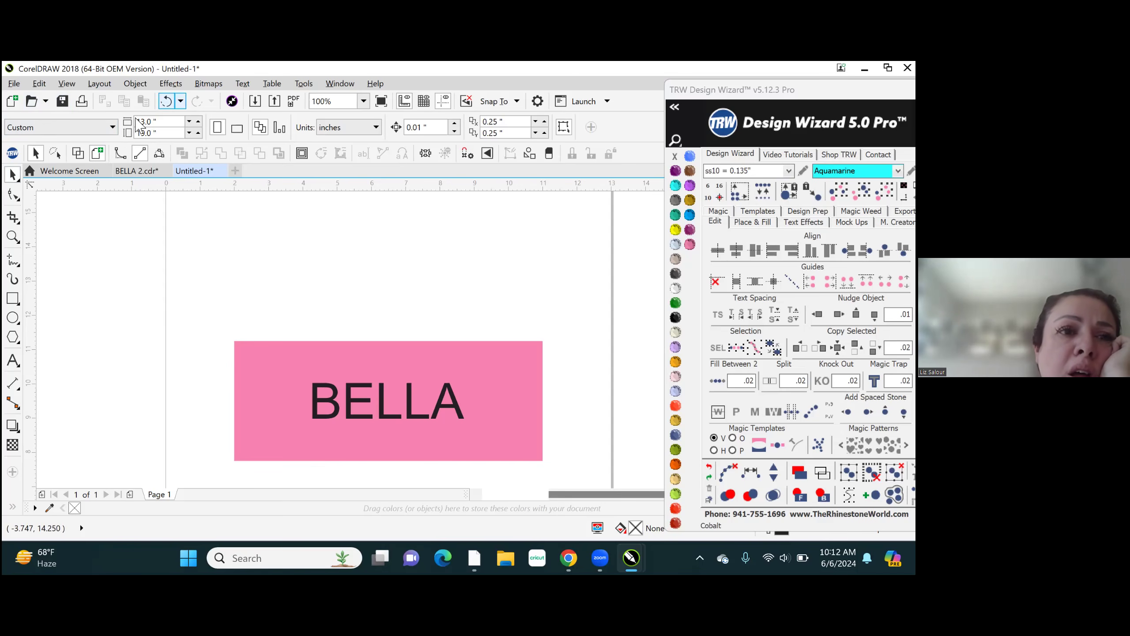
click(373, 370)
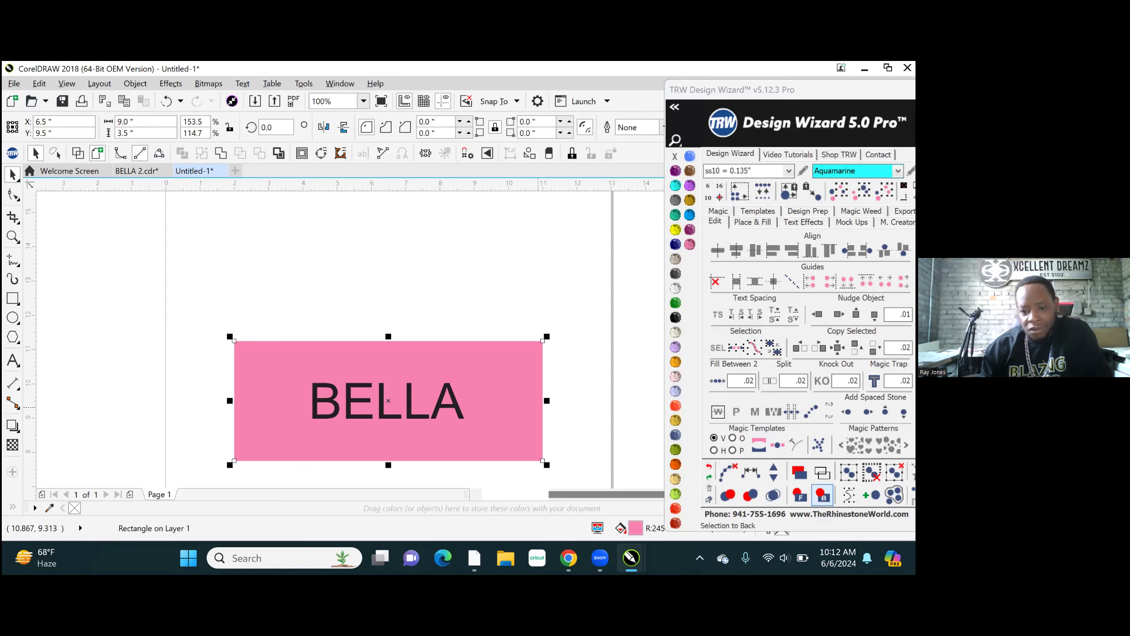
click(823, 494)
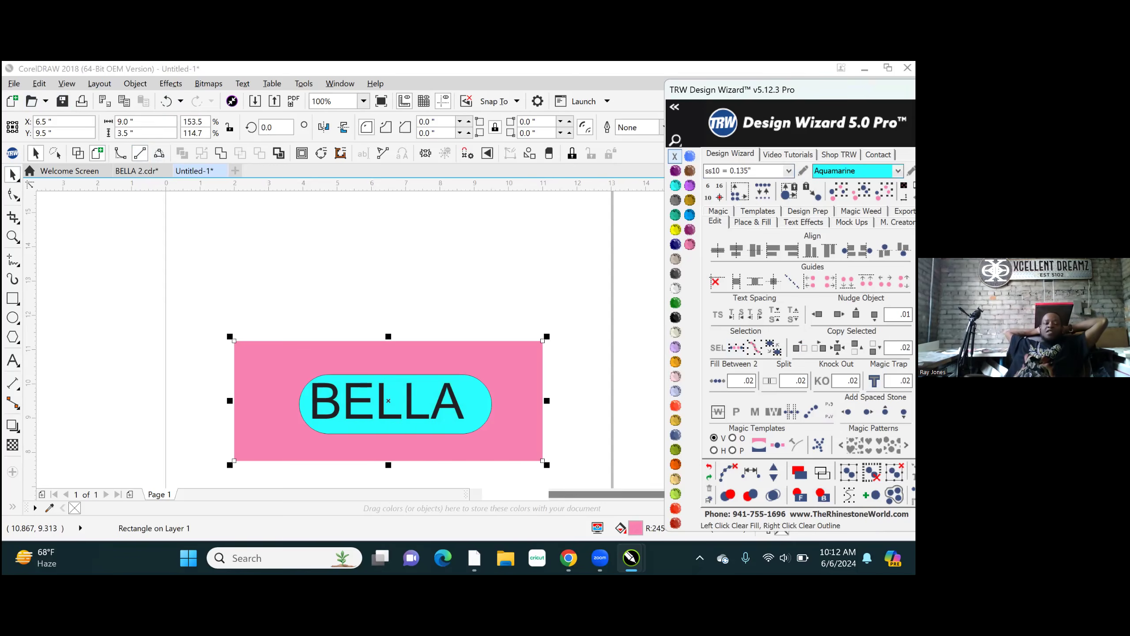
- Move the floating Design Wizard window clear of the canvas scrollbar and bring the design higher into view
drag(801, 89, 719, 125)
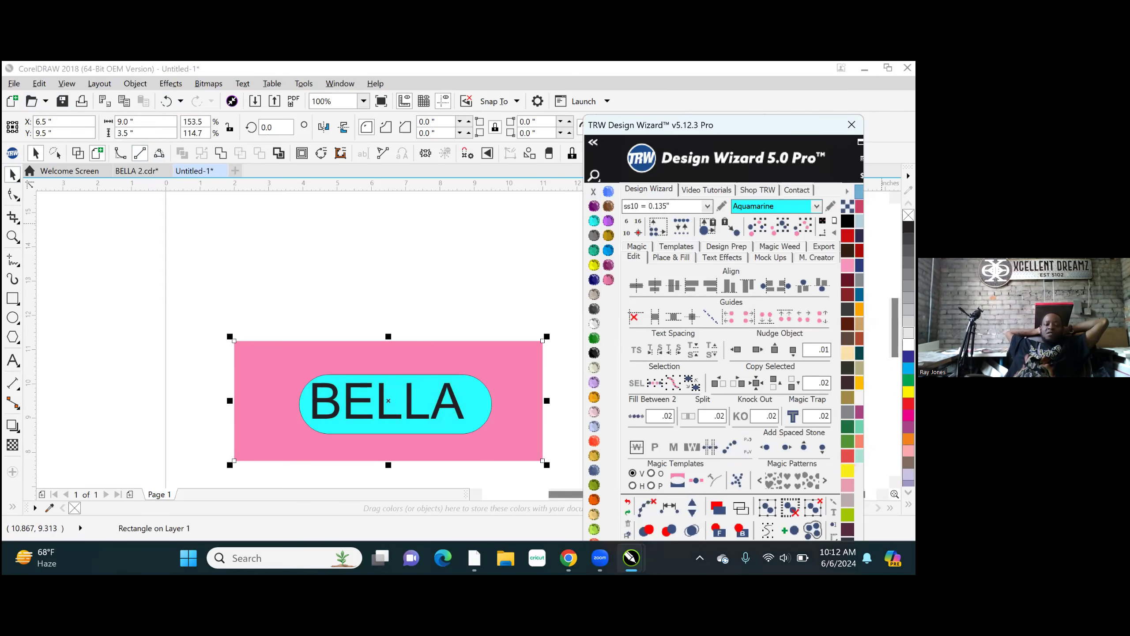
drag(894, 328, 894, 341)
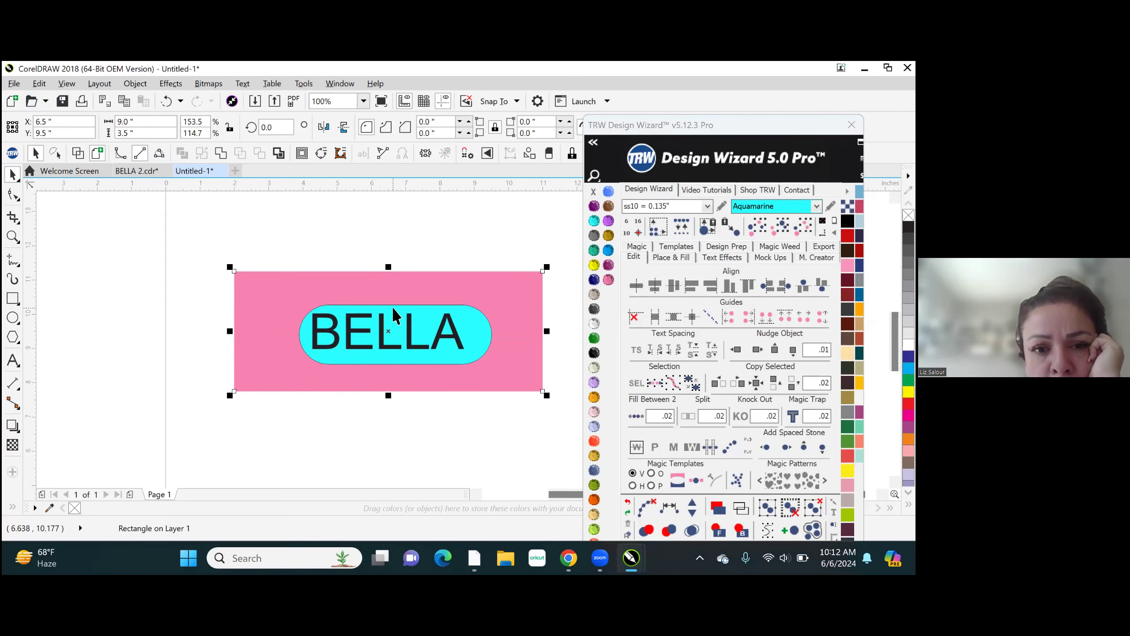
- Try moving the pink rectangle and the BELLA text out of place, undoing each move
drag(290, 295, 403, 287)
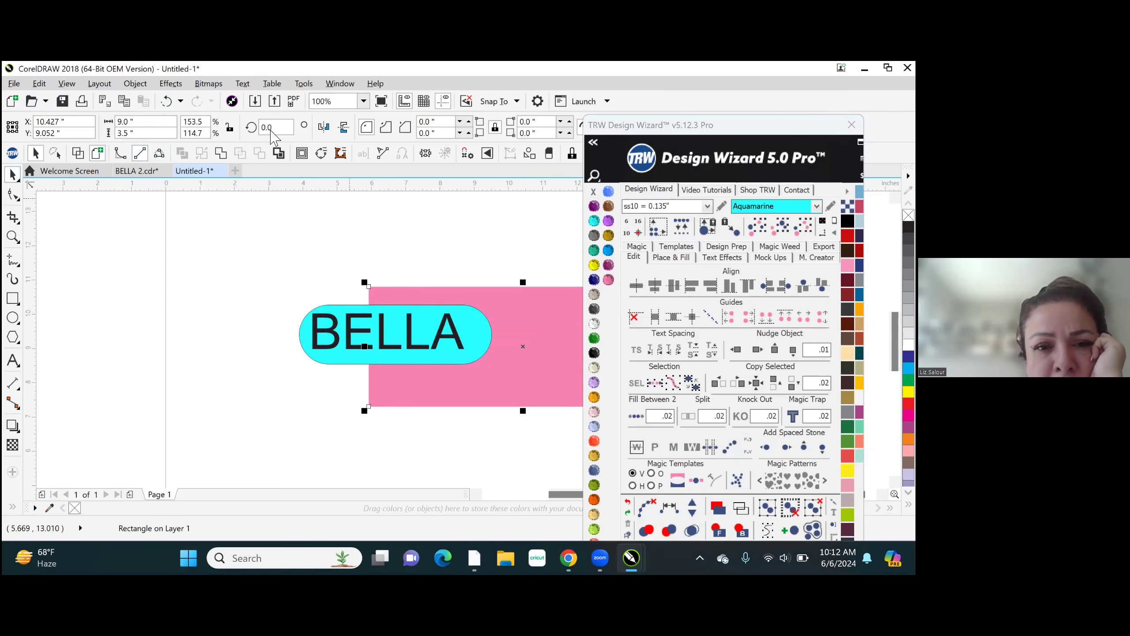
click(166, 101)
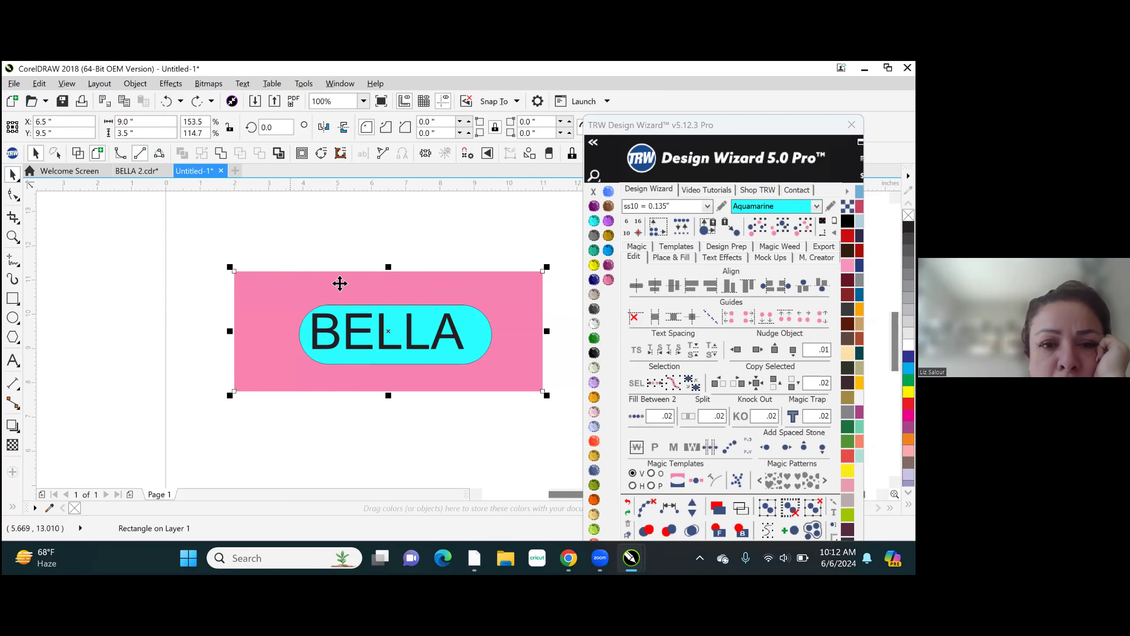
click(372, 440)
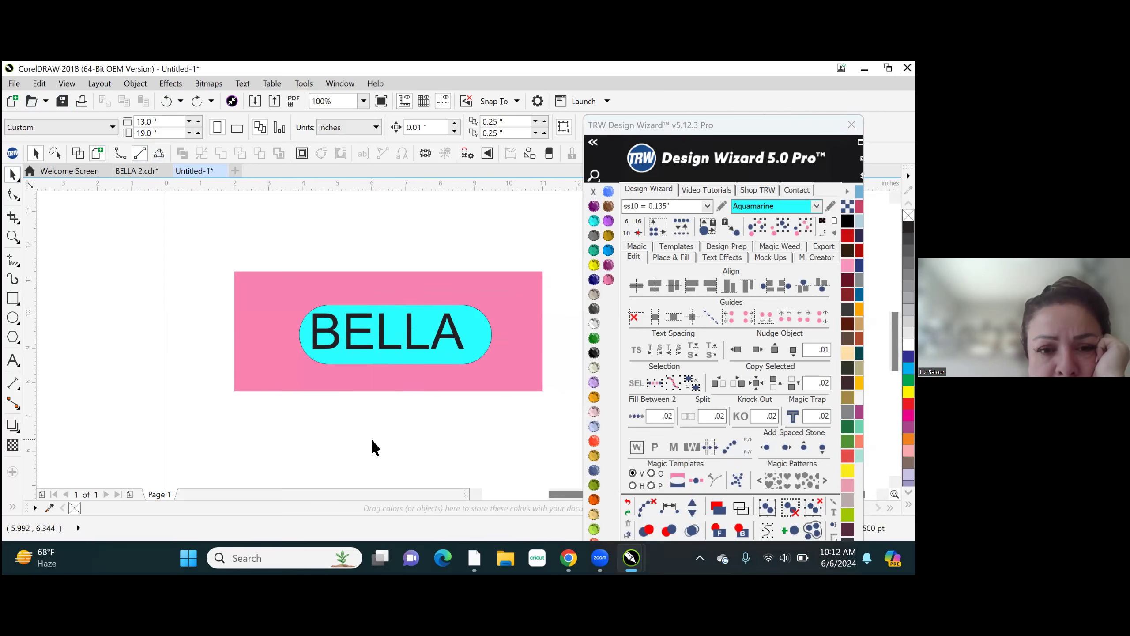
click(376, 306)
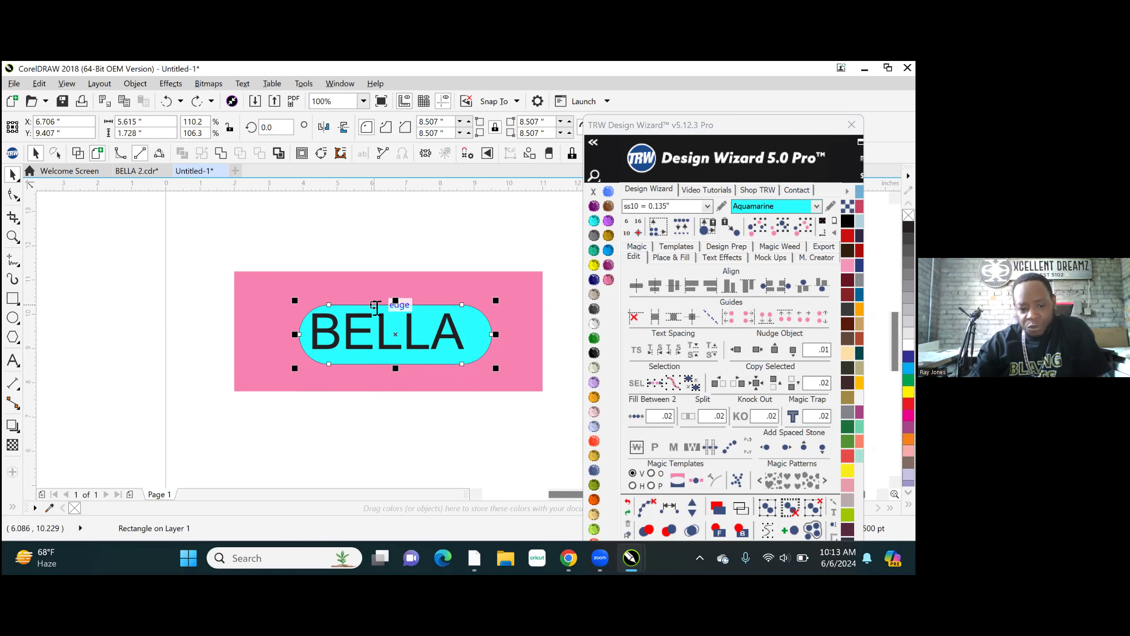
click(515, 334)
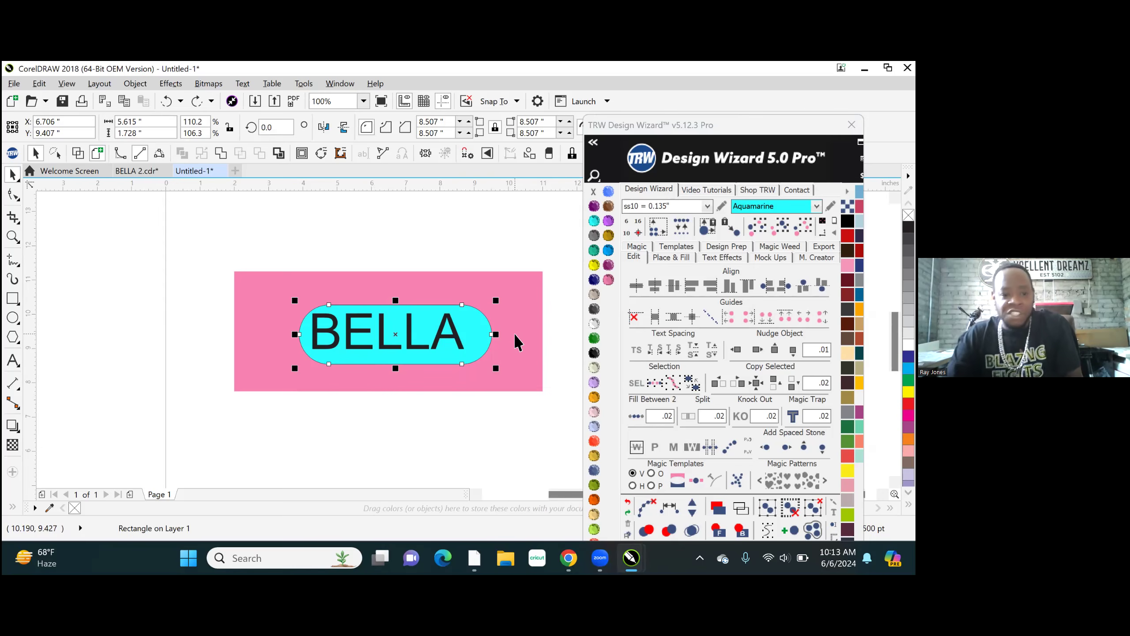
click(405, 256)
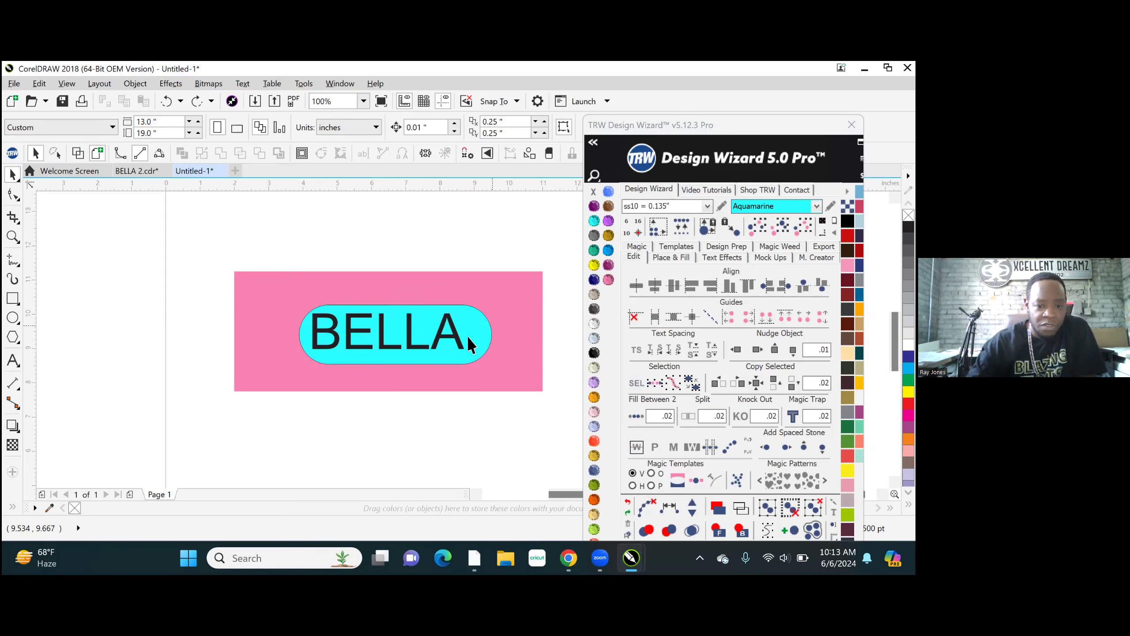
drag(459, 342, 463, 366)
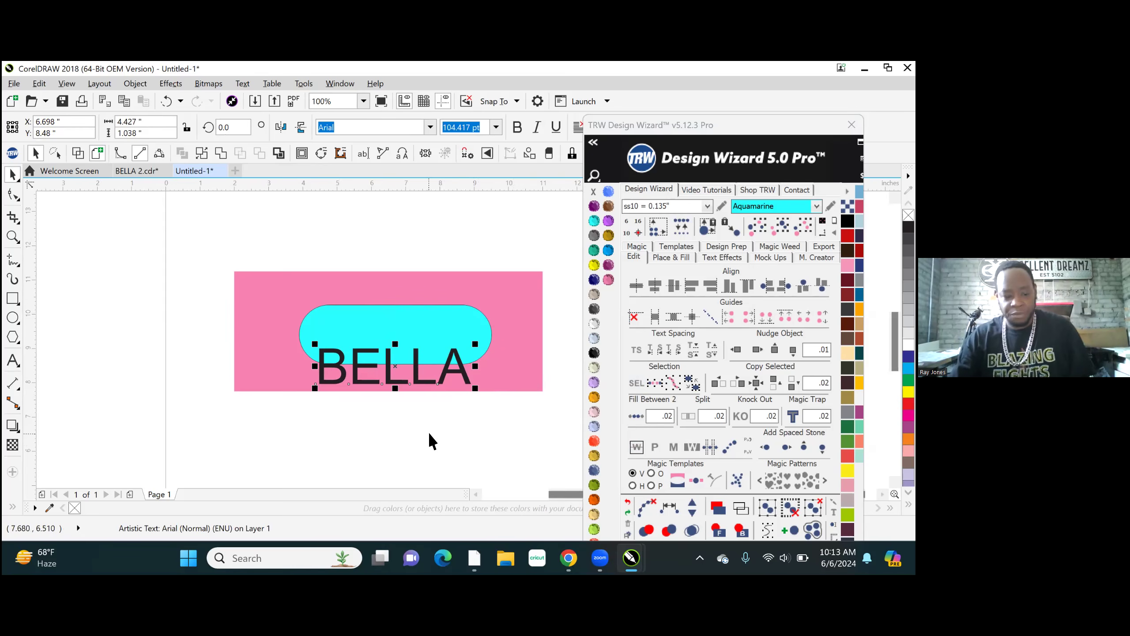
key(ctrl+z)
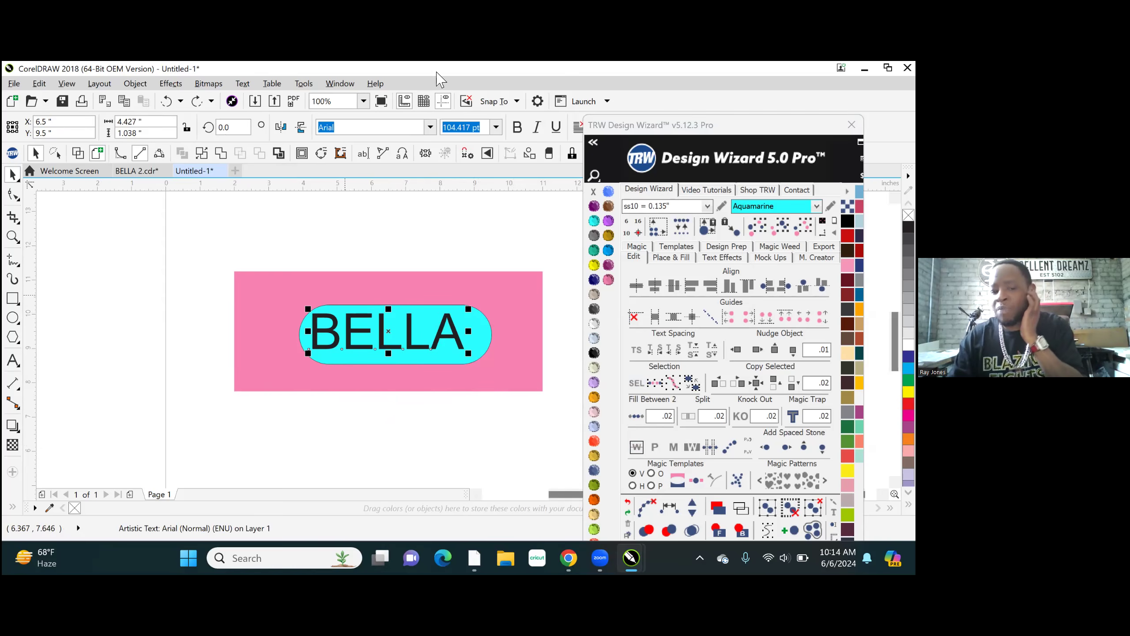
- Centre the BELLA text horizontally on the aquamarine rounded shape and deselect both
shift+click(481, 333)
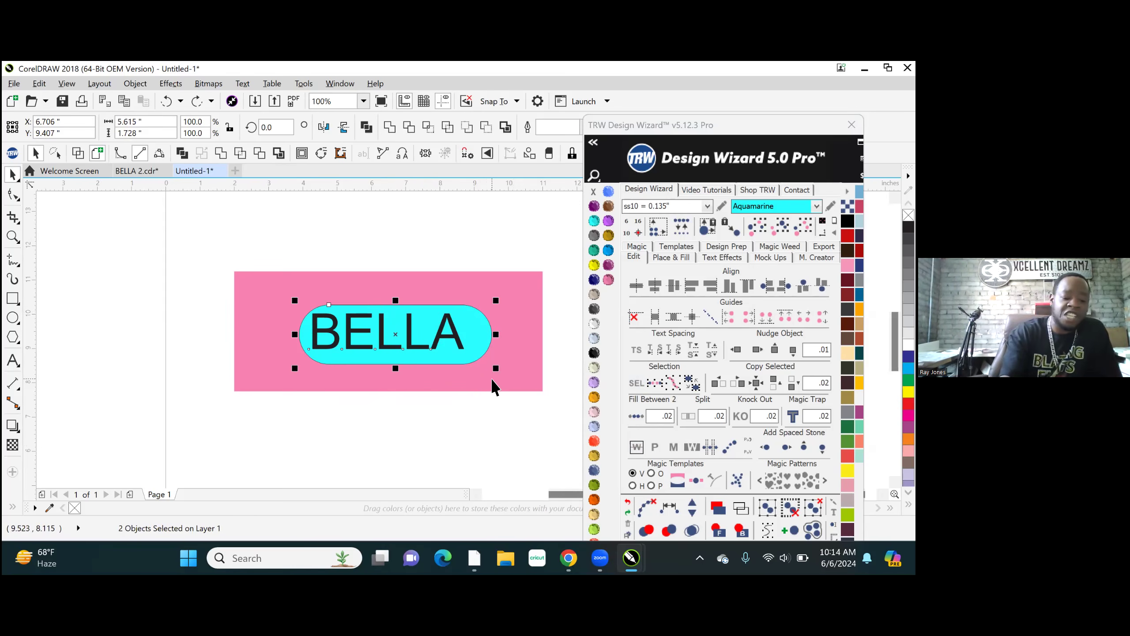
key(e)
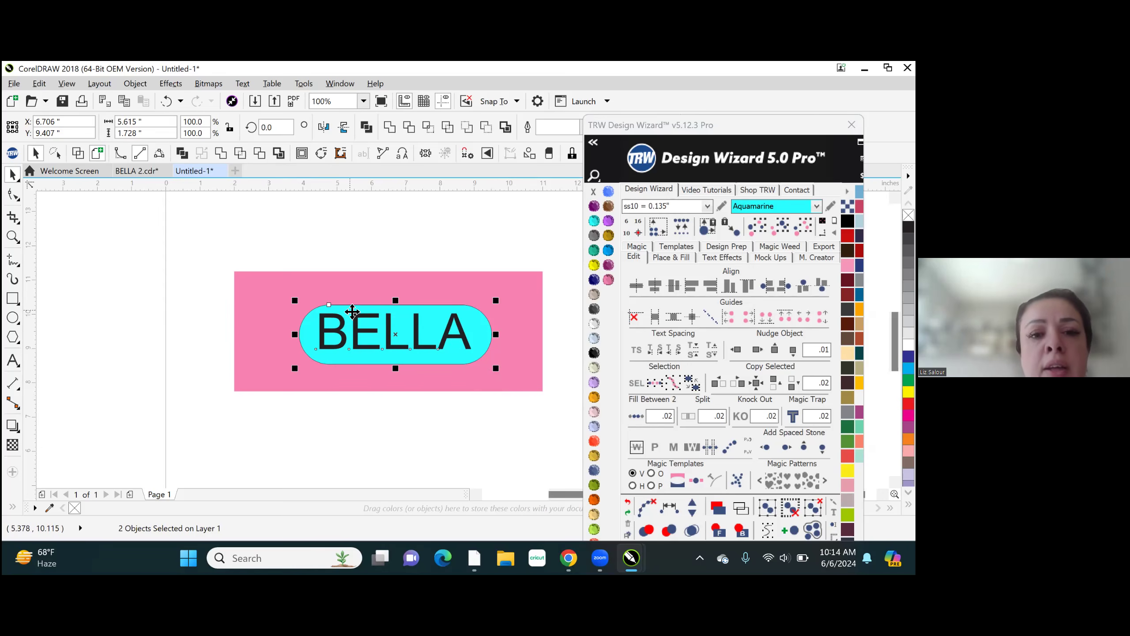
scroll(147, 383, down, 5)
scroll(328, 305, down, 1)
click(235, 318)
- Select the pink rectangle, aquamarine shape and BELLA text together and move them off the page to its left
scroll(236, 320, up, 2)
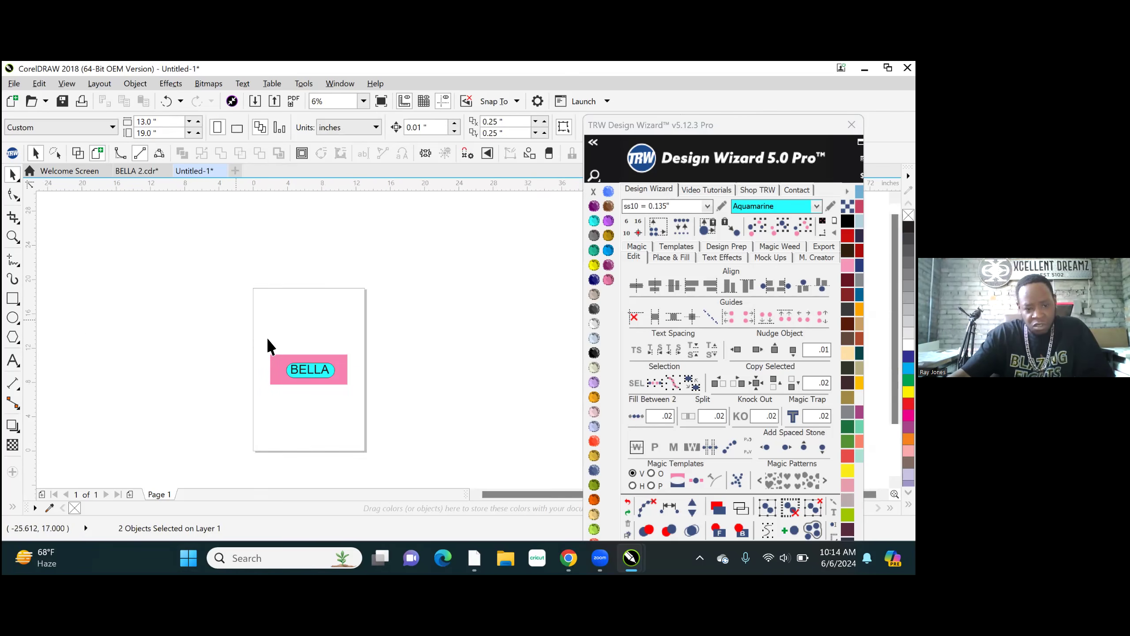
scroll(247, 337, up, 1)
scroll(293, 429, up, 1)
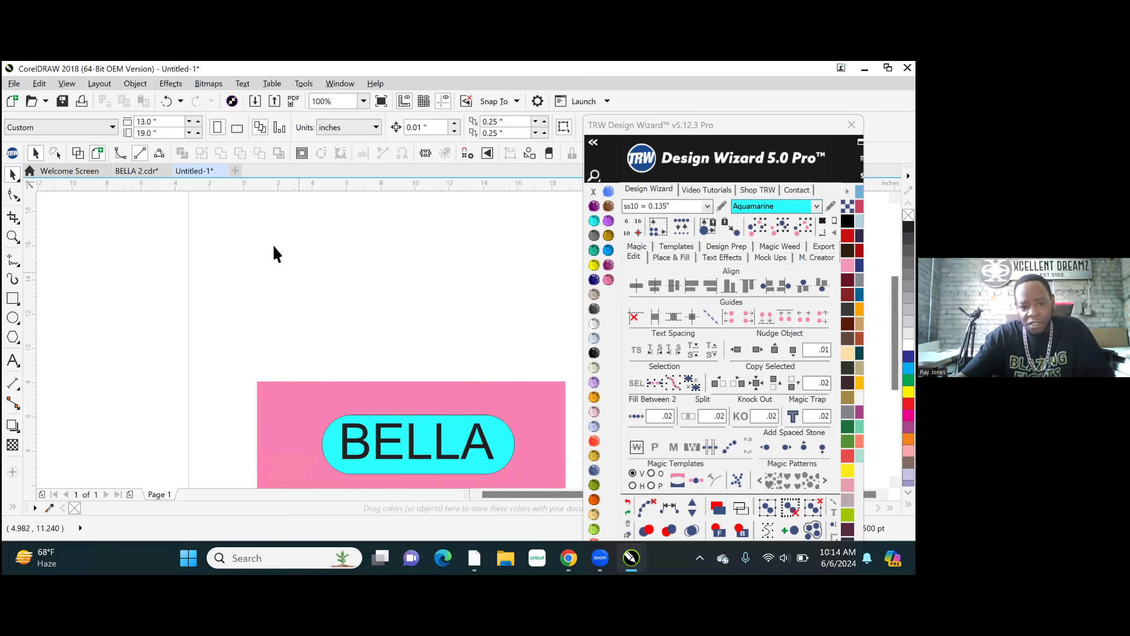
scroll(273, 247, down, 2)
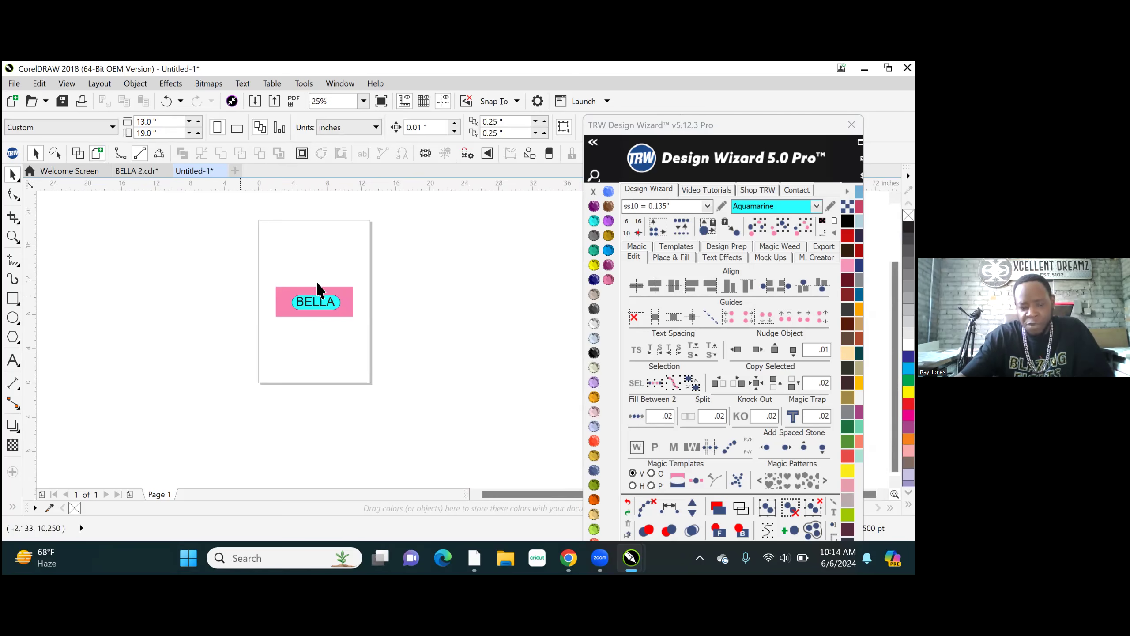
scroll(316, 273, up, 1)
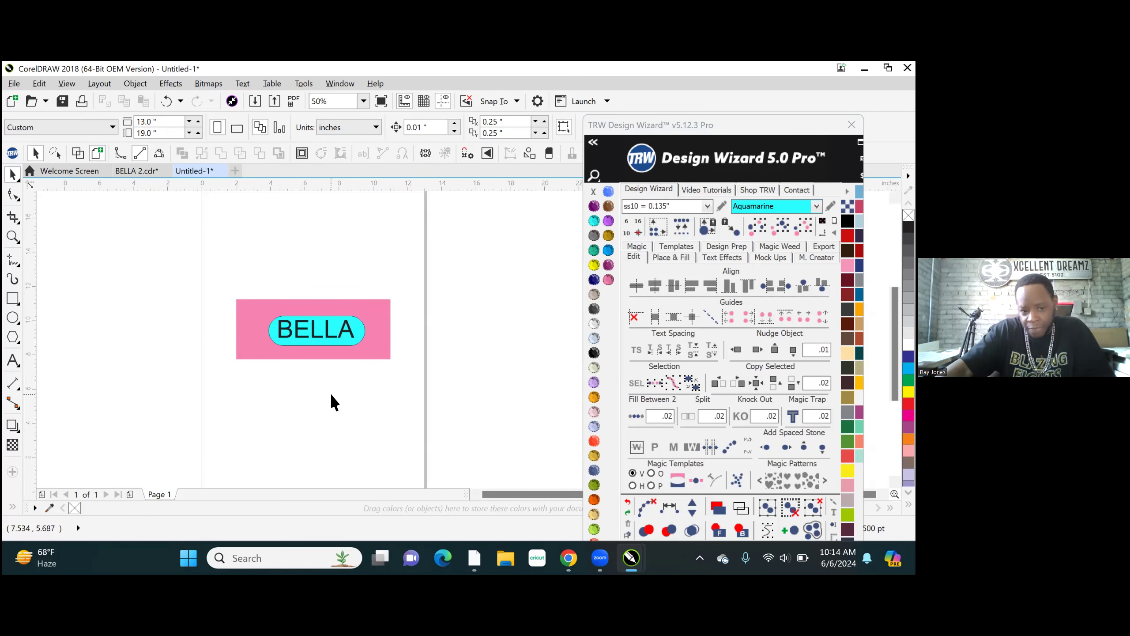
drag(148, 254, 450, 420)
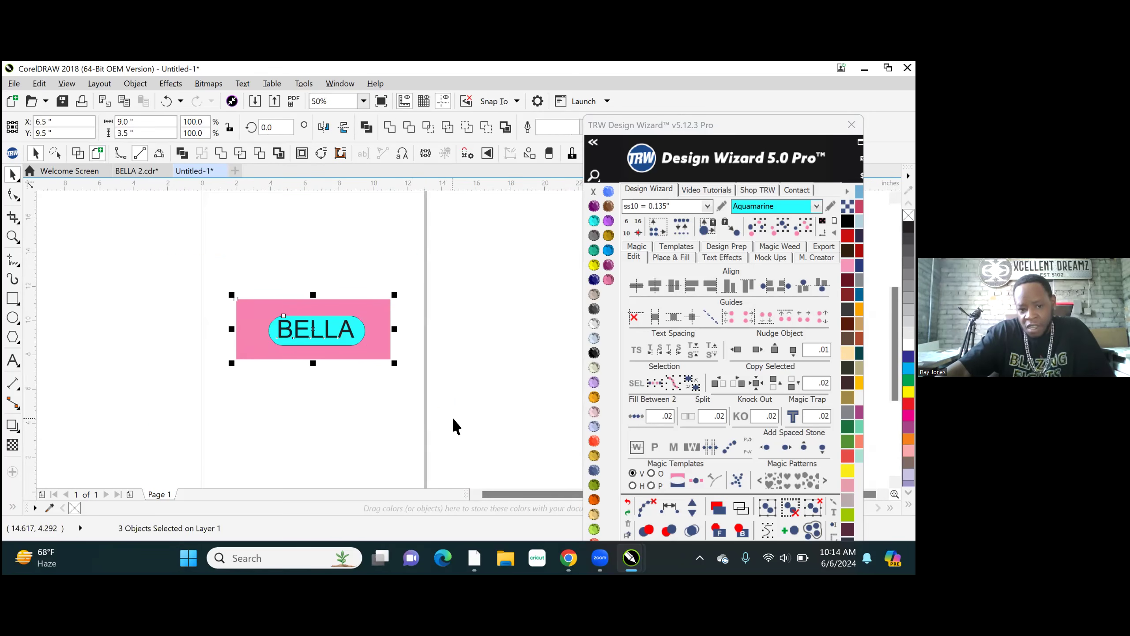
scroll(432, 391, down, 1)
drag(404, 371, 264, 321)
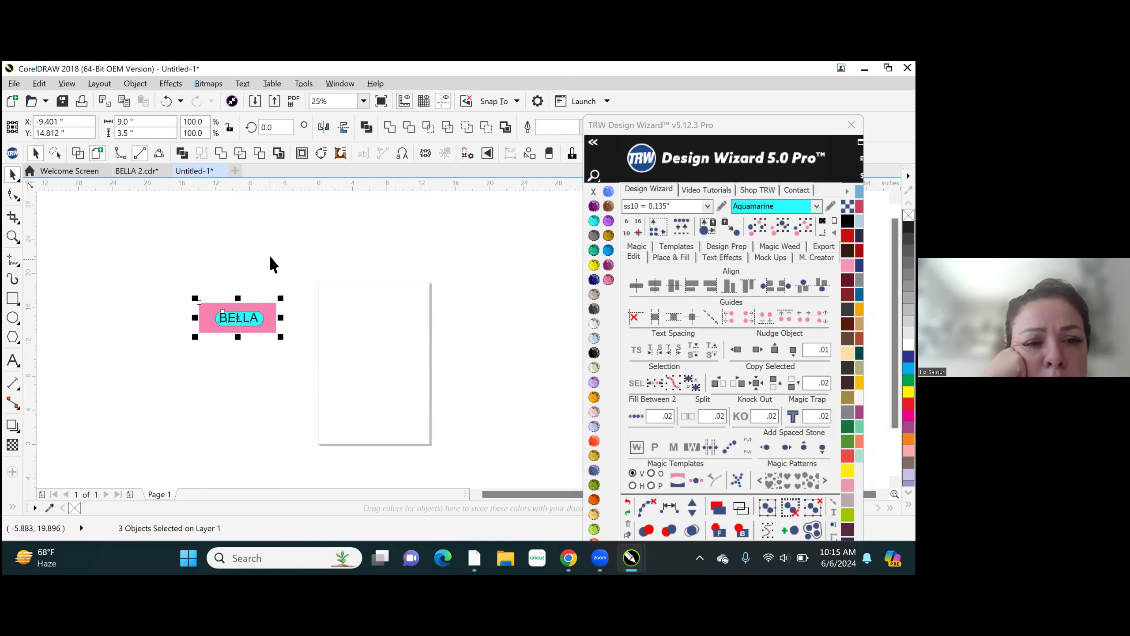
- Separate the pieces by moving BELLA above the pink rectangle and the aquamarine shape over the rectangle's right edge
click(224, 287)
scroll(223, 297, up, 2)
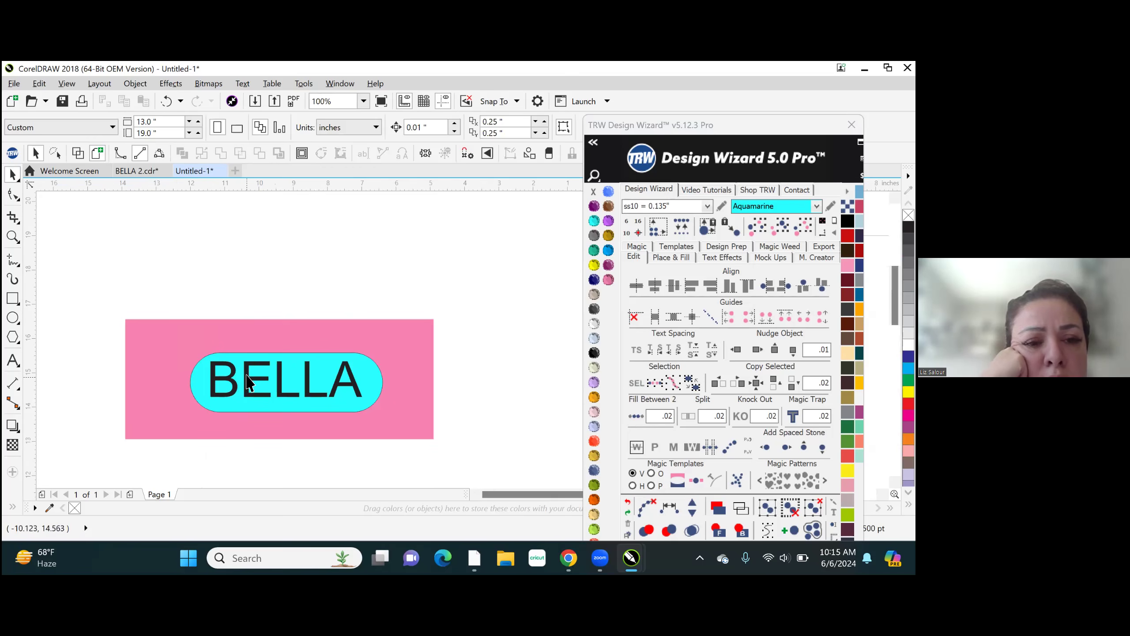
drag(247, 383, 216, 286)
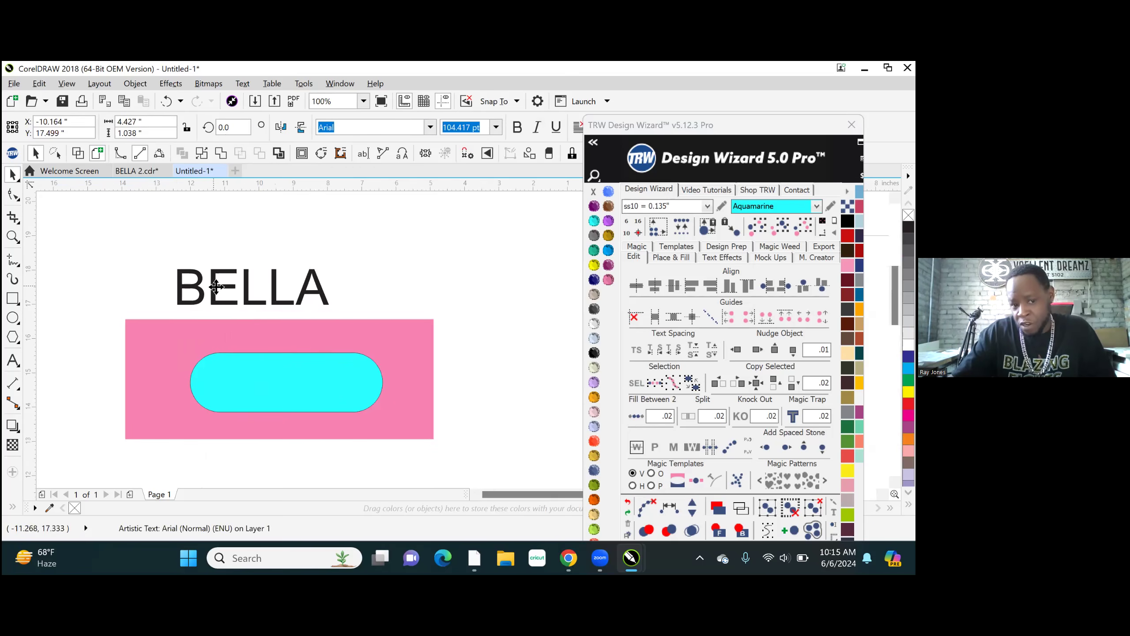
drag(245, 391, 411, 372)
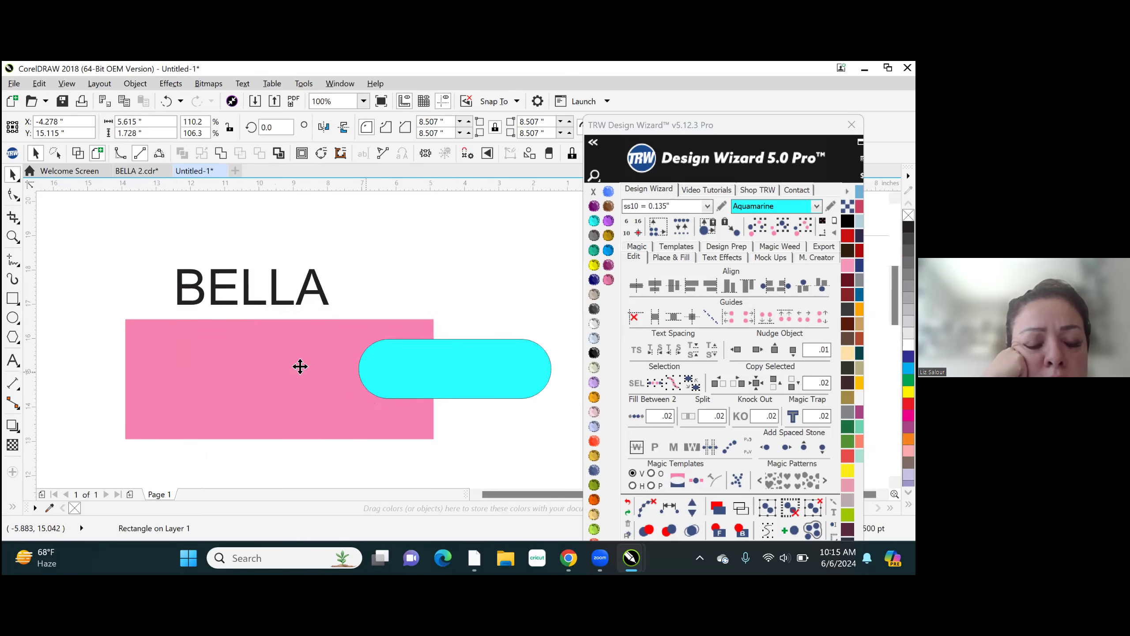
- Select all three separated objects, centre them on the page and deselect them
scroll(300, 366, down, 2)
click(209, 310)
drag(208, 310, 401, 415)
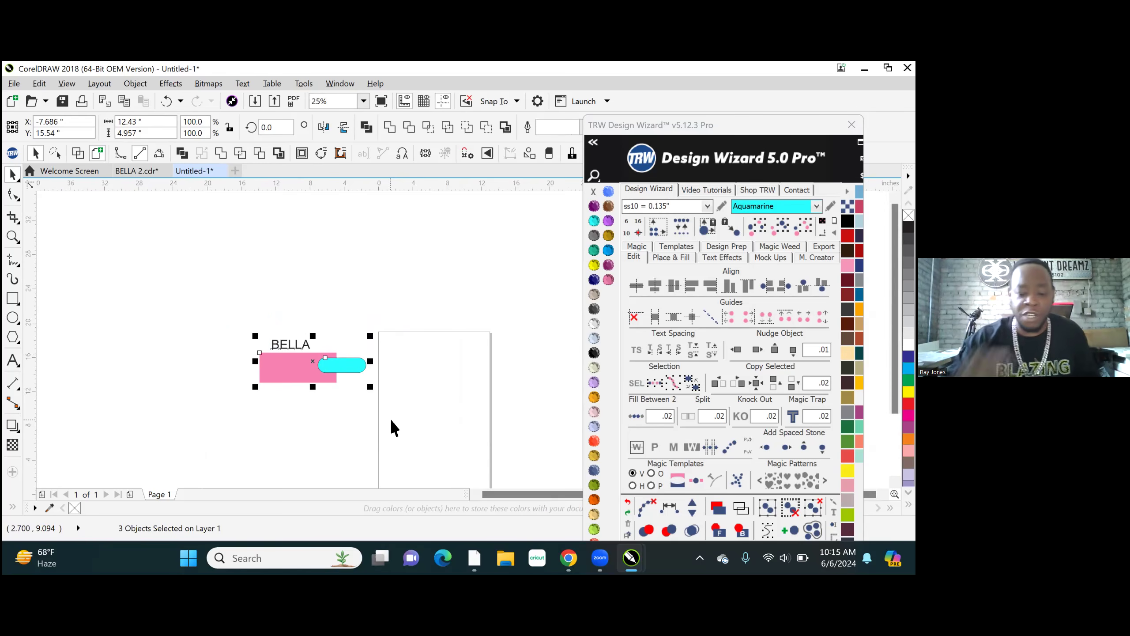
key(p)
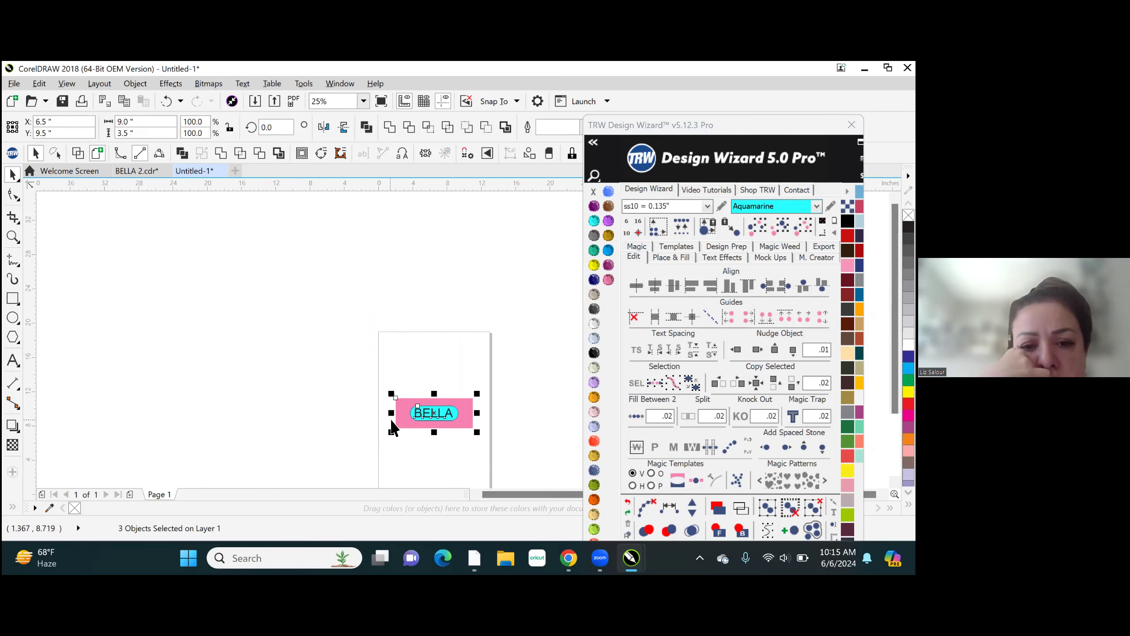
click(477, 388)
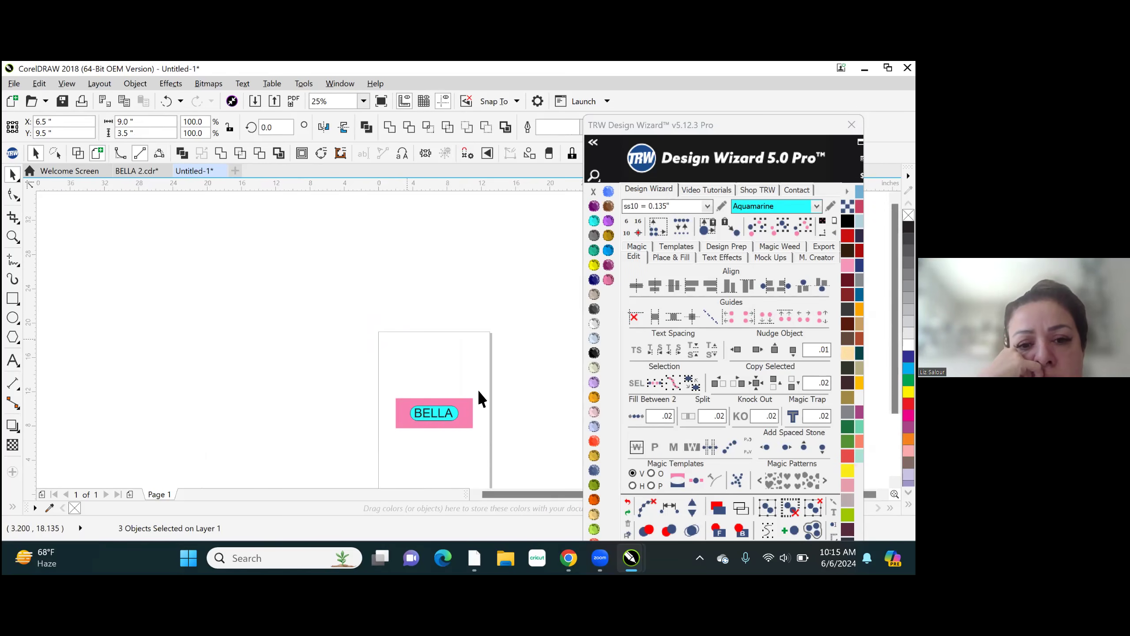
- Move the BELLA text and the aquamarine shape up out of the pink rectangle, above it on the page
scroll(437, 393, up, 2)
scroll(452, 421, up, 2)
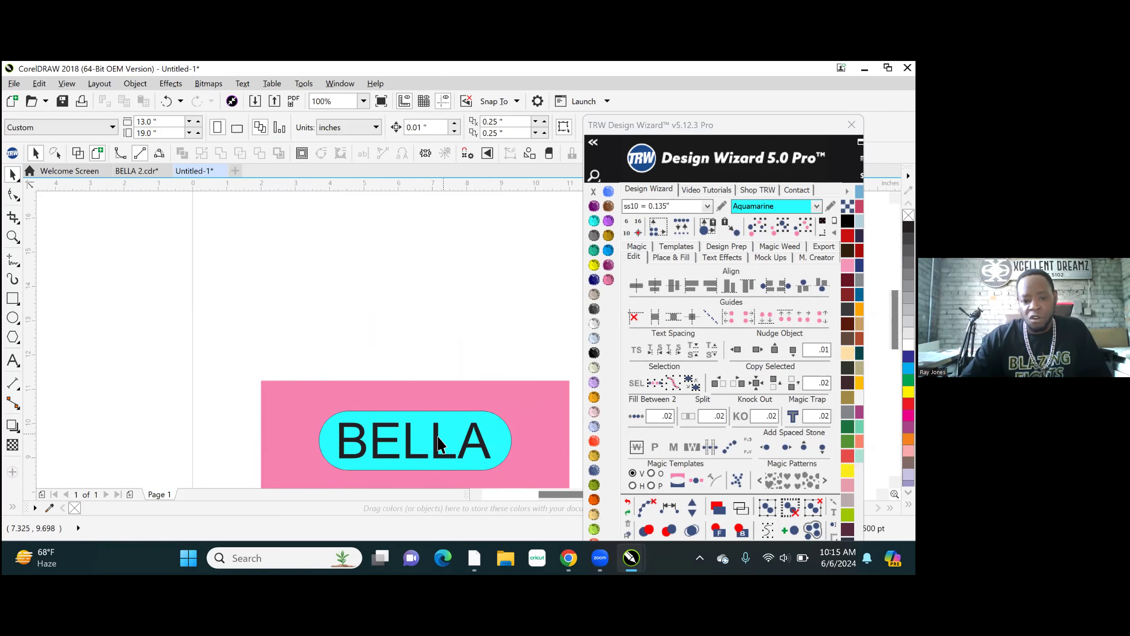
drag(387, 294, 384, 289)
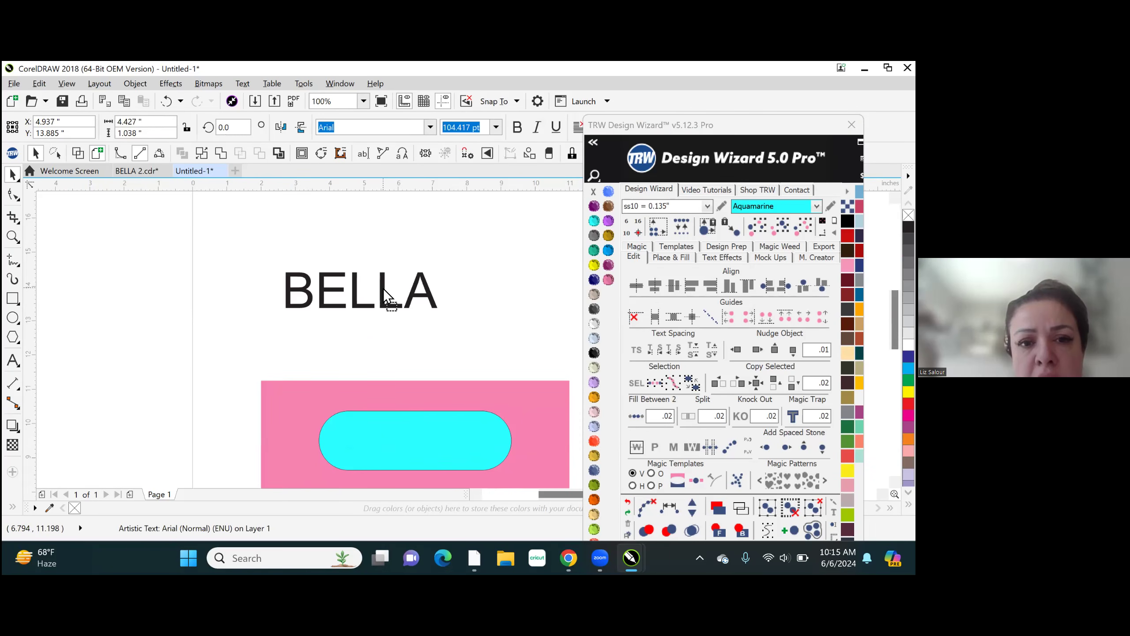
drag(419, 440, 474, 325)
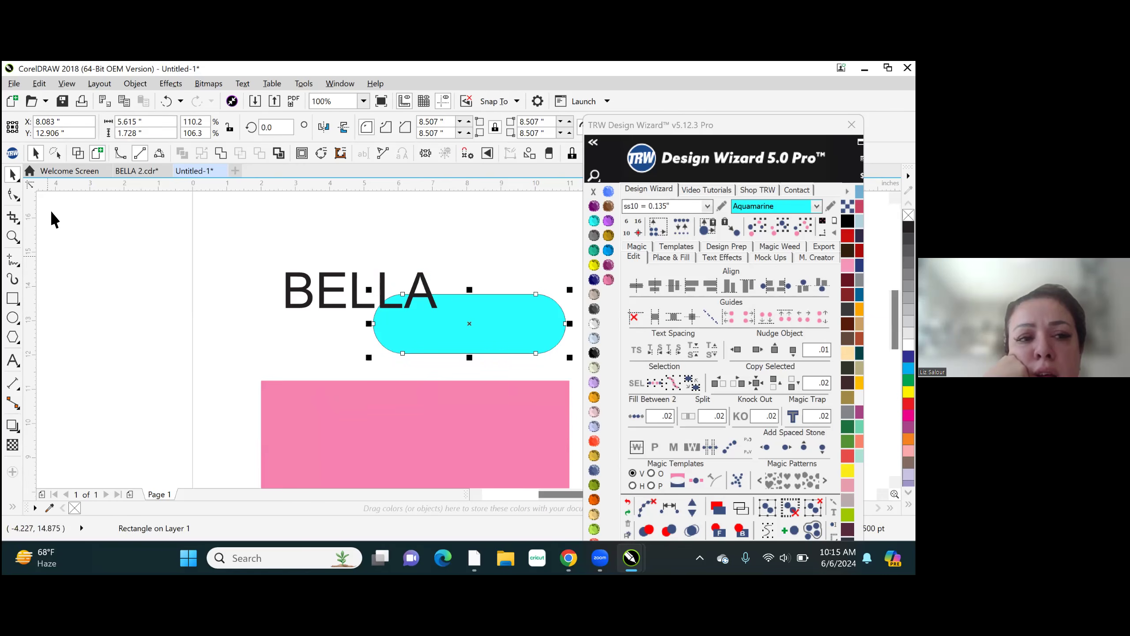
- Select the BELLA text and the aquamarine shape and align their centres horizontally
click(222, 253)
mouse_move(230, 232)
mouse_down()
mouse_move(332, 309)
mouse_move(492, 371)
mouse_move(604, 362)
mouse_move(605, 374)
mouse_up()
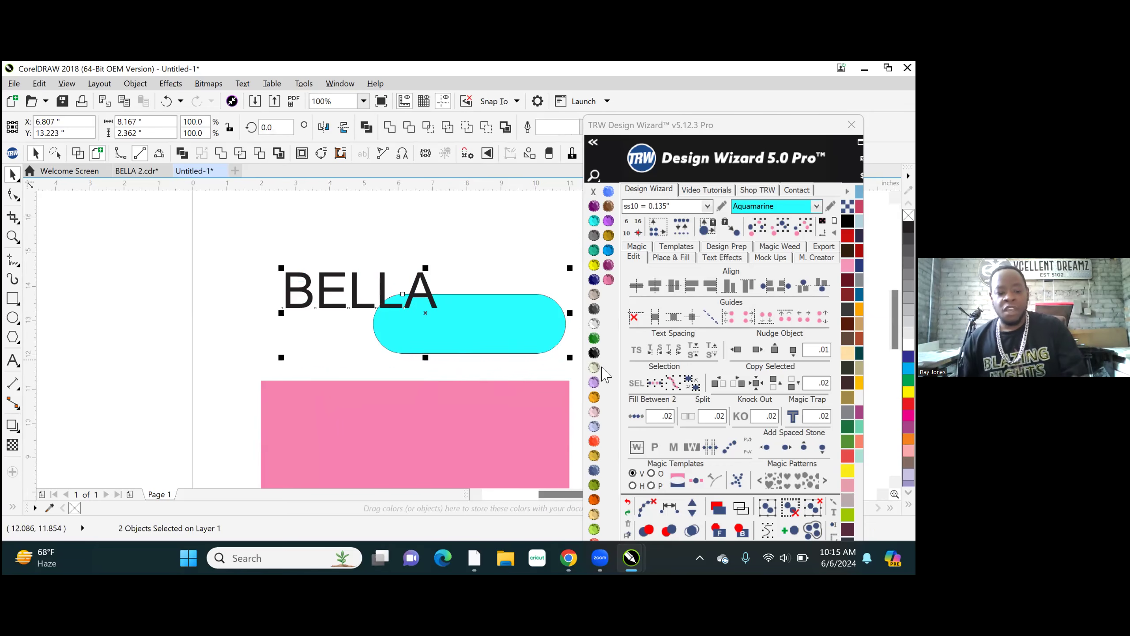
key(c)
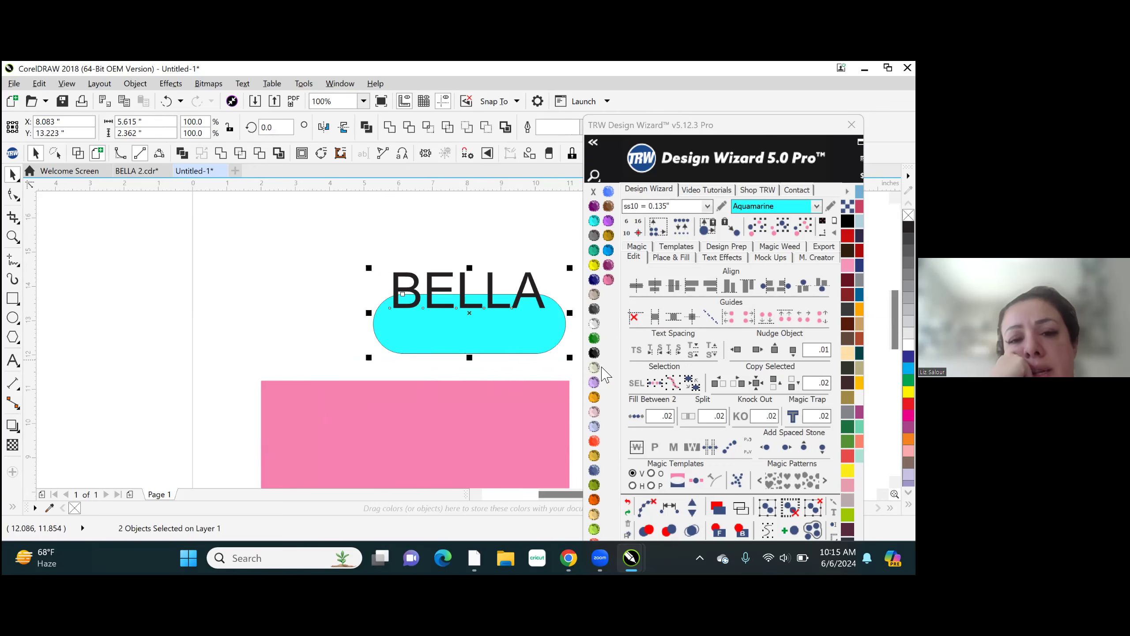
click(358, 329)
scroll(374, 268, down, 1)
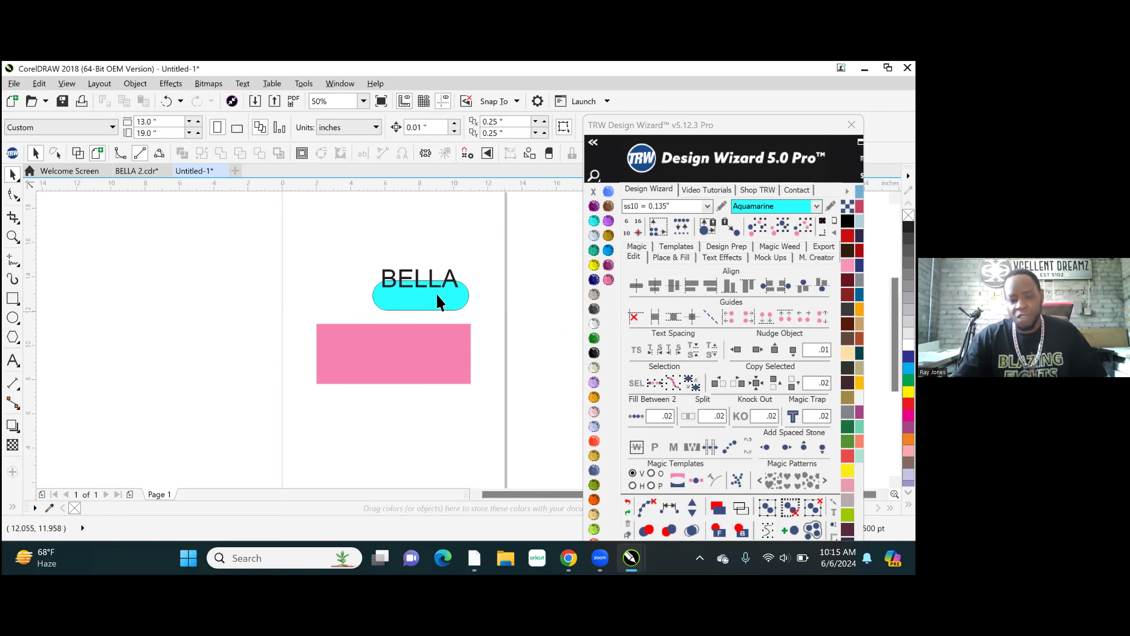
scroll(445, 299, up, 1)
click(374, 307)
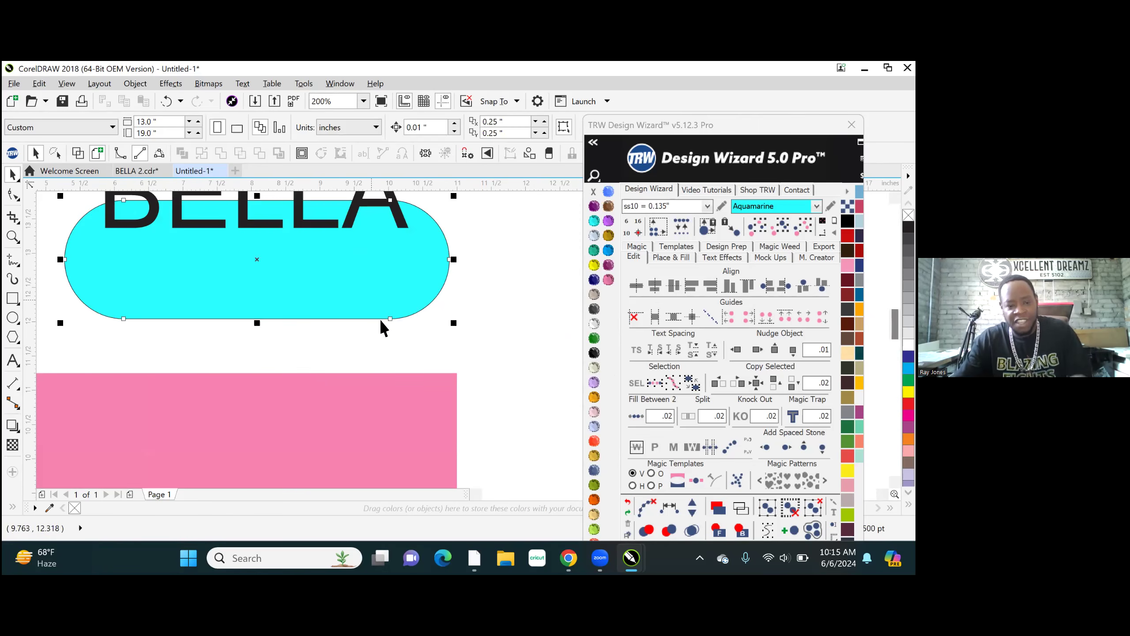
- Move the aquamarine shape up and to the left, and centre the BELLA text on it in both directions
scroll(373, 308, down, 1)
drag(373, 306, 315, 238)
drag(447, 302, 120, 227)
key(c)
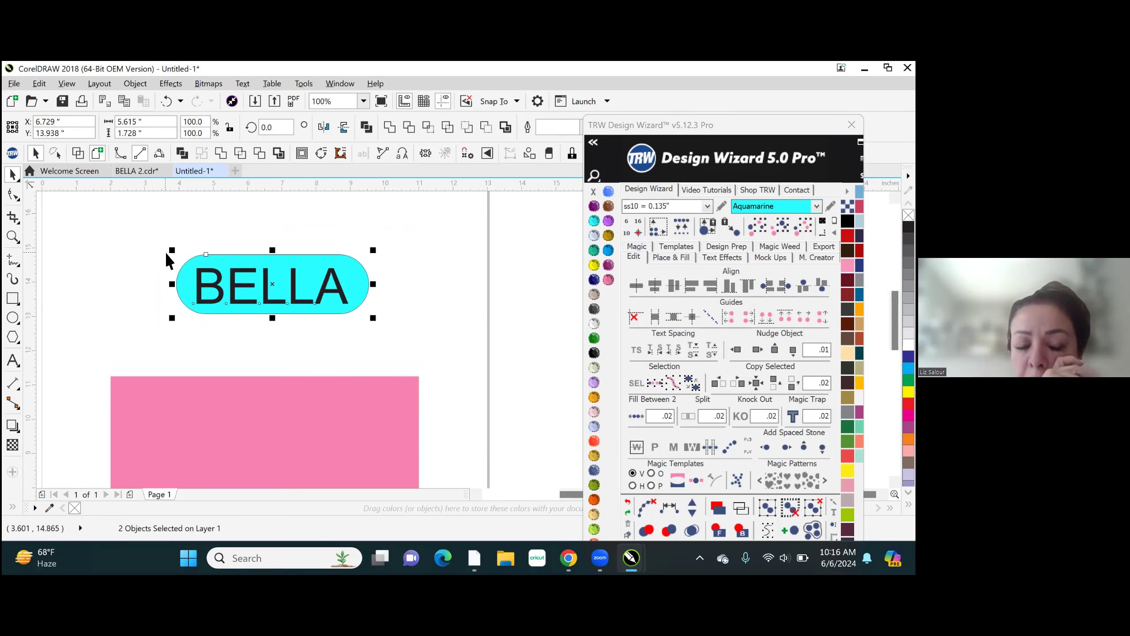
- Select the BELLA text, aquamarine shape and pink rectangle, centre them on each other in both directions and deselect them
scroll(270, 257, down, 3)
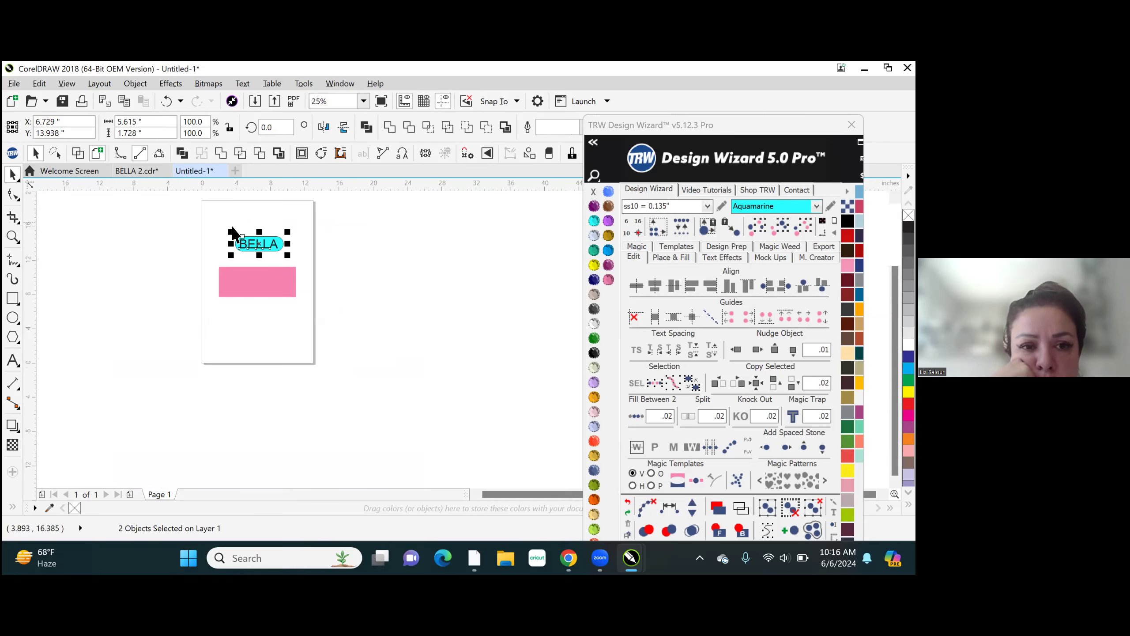
click(206, 233)
scroll(208, 234, up, 1)
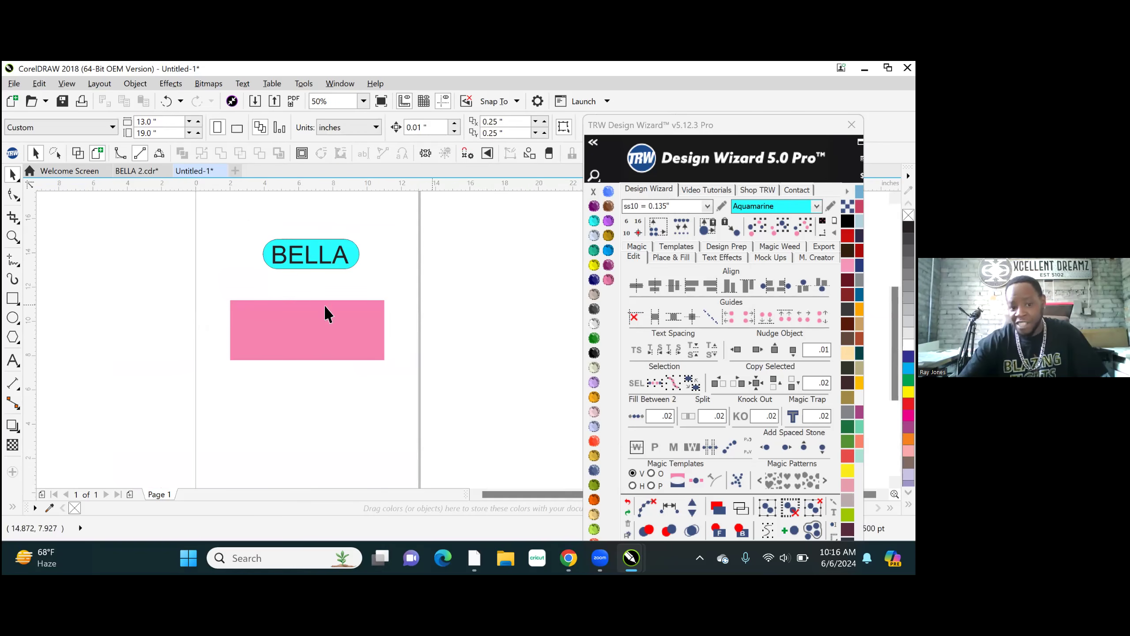
drag(97, 213, 526, 454)
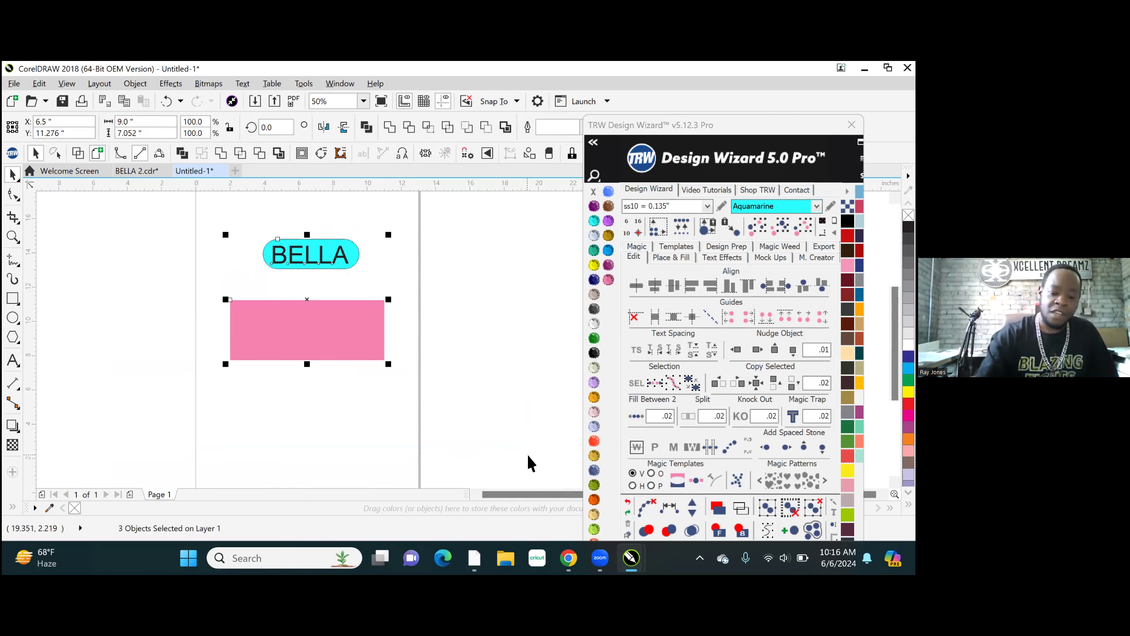
key(c)
key(e)
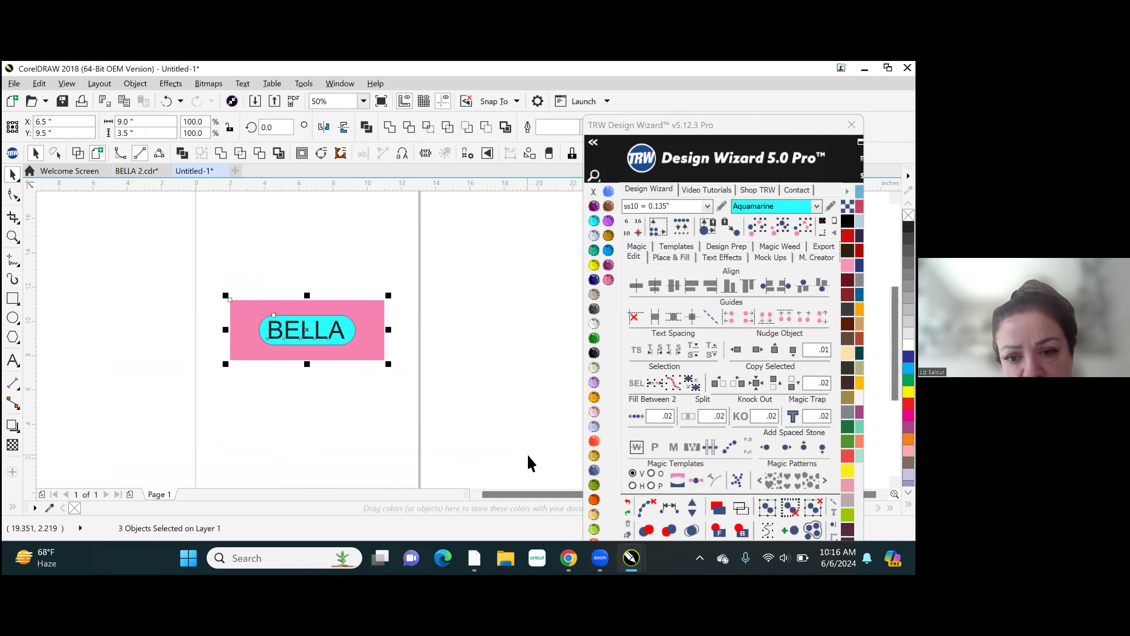
click(334, 274)
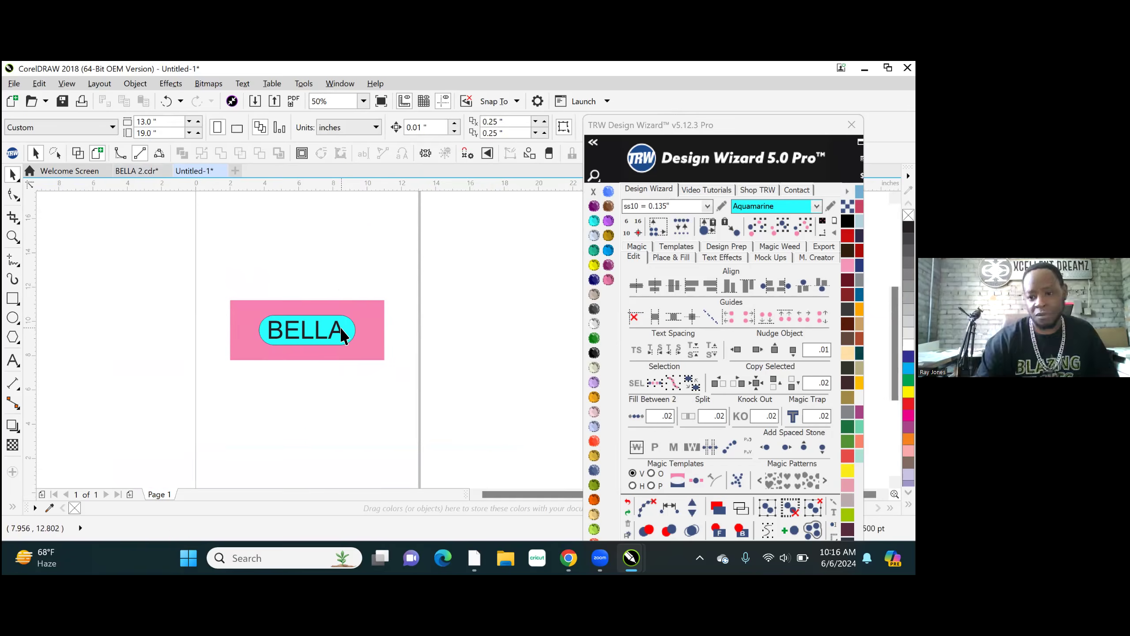
scroll(336, 333, up, 2)
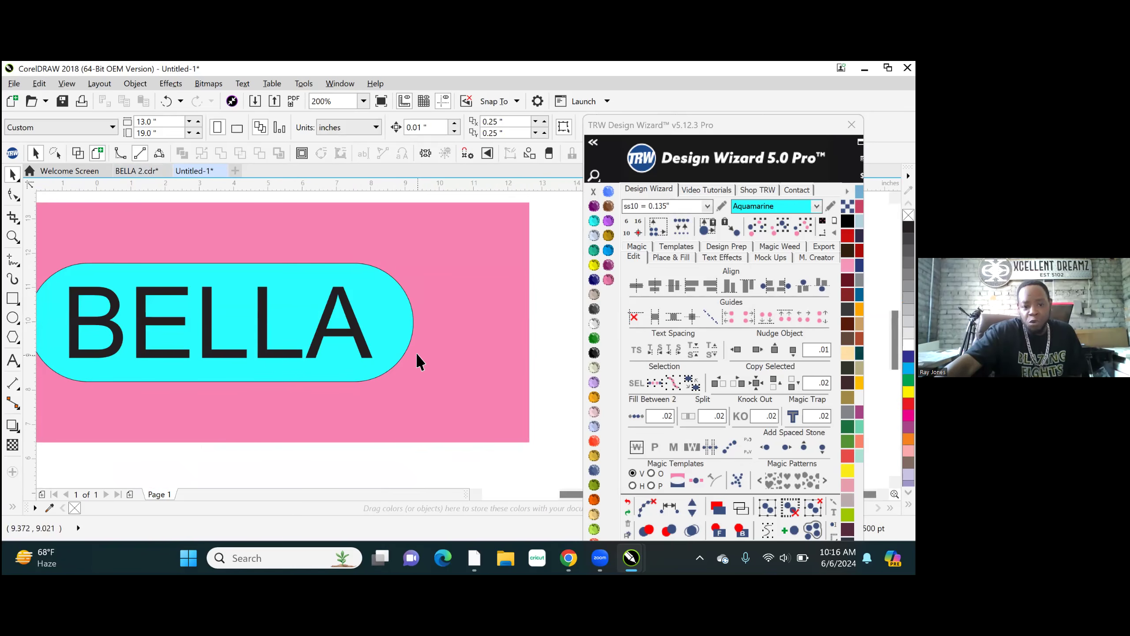
scroll(416, 353, down, 1)
click(394, 322)
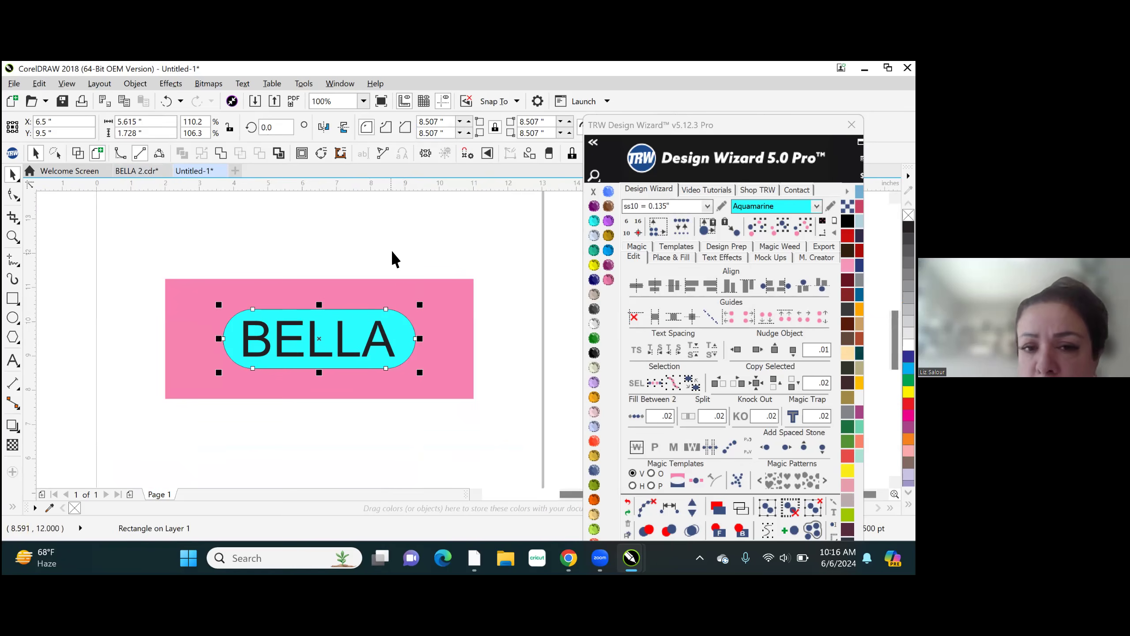
click(377, 247)
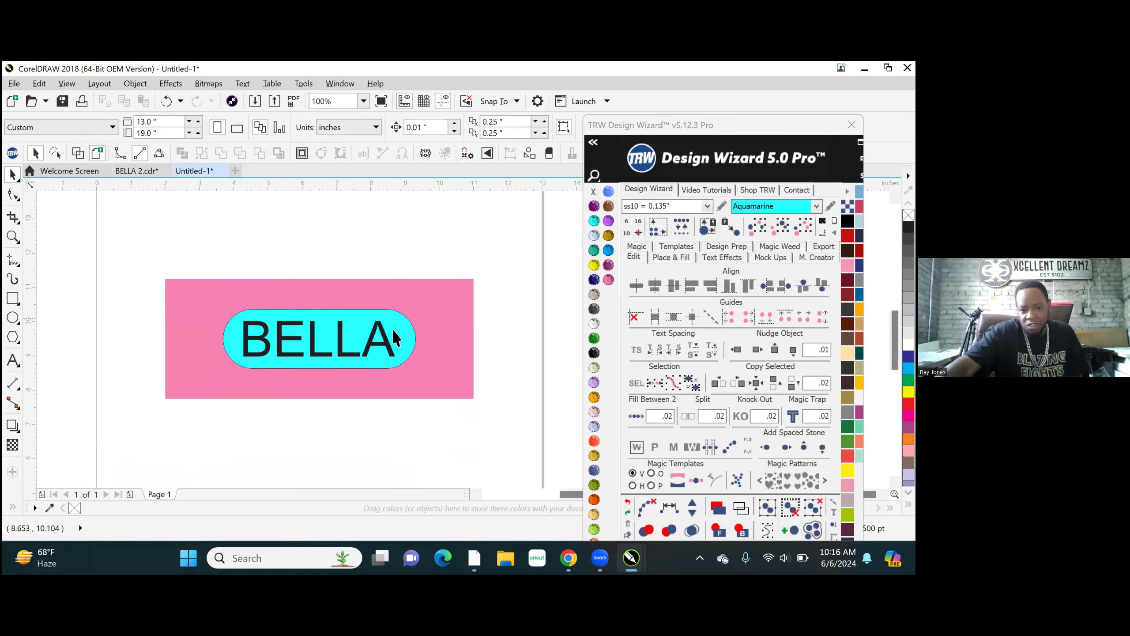
- Move the aquamarine shape down below the BELLA text and return it to its centred position
drag(397, 330, 401, 381)
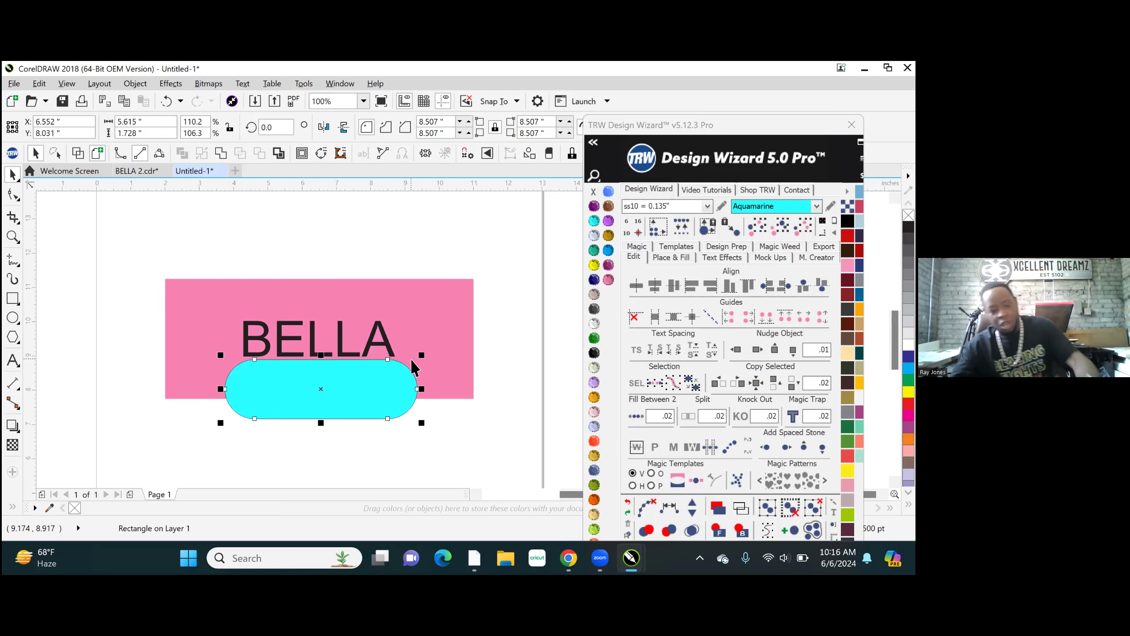
key(p)
click(423, 233)
click(399, 334)
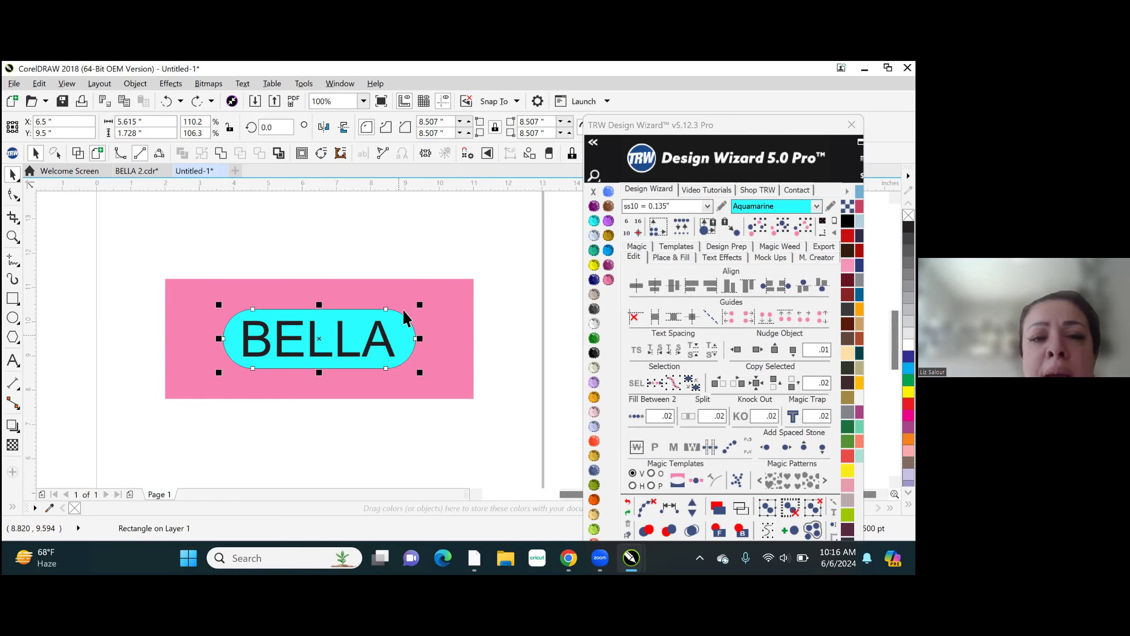
click(405, 258)
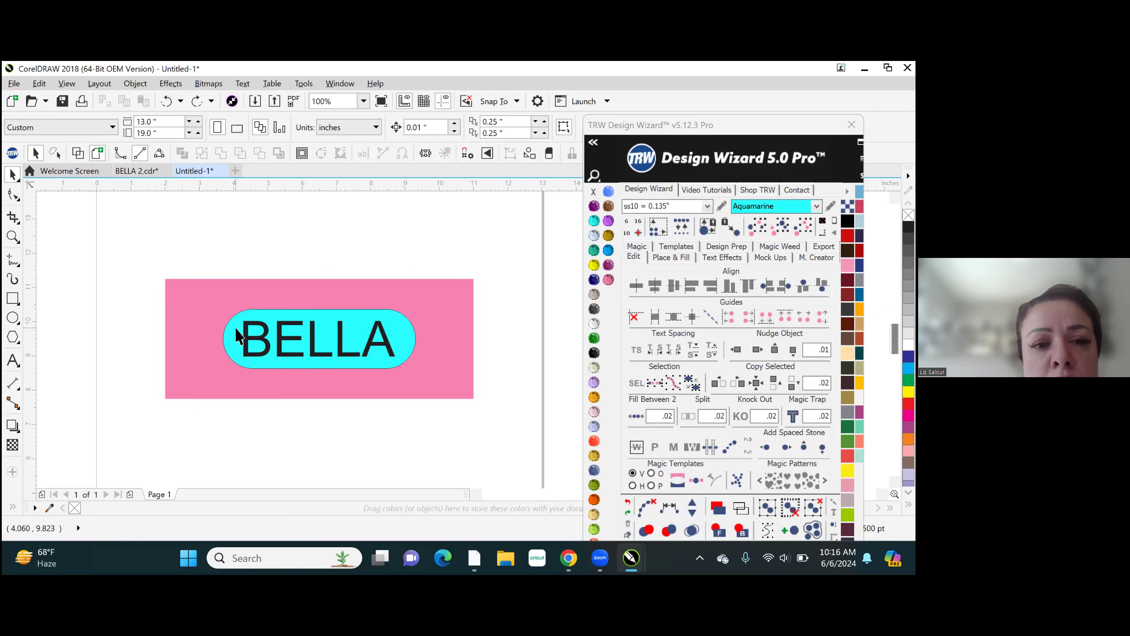
- Enlarge the aquamarine shape about its centre to about 7.17 by 2.21 inches and deselect it
scroll(226, 336, up, 2)
click(225, 350)
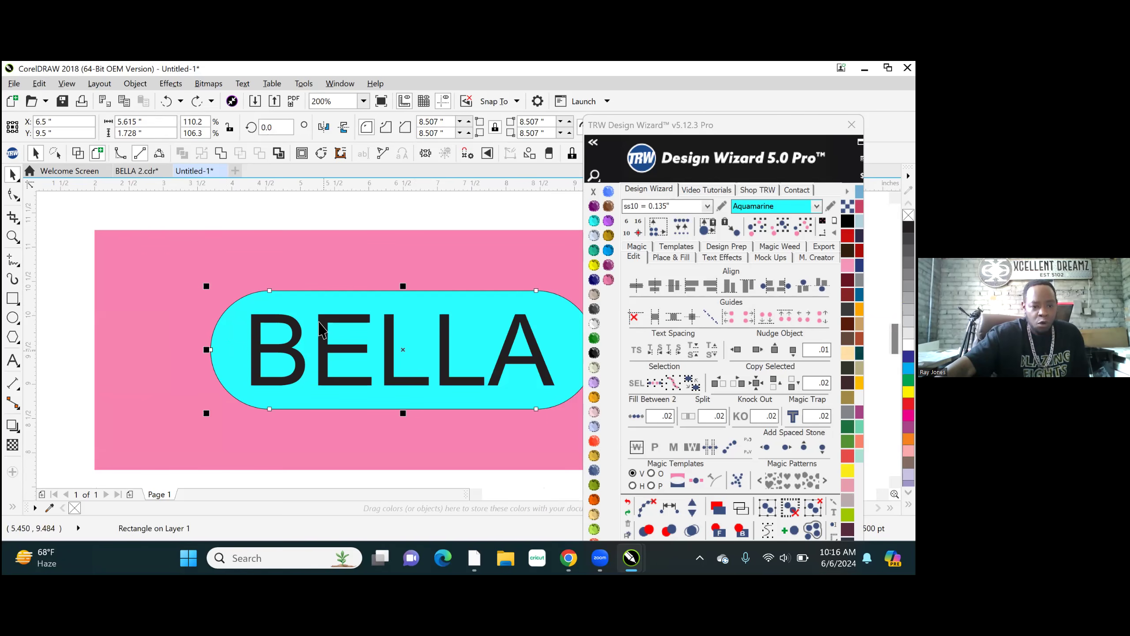
click(170, 351)
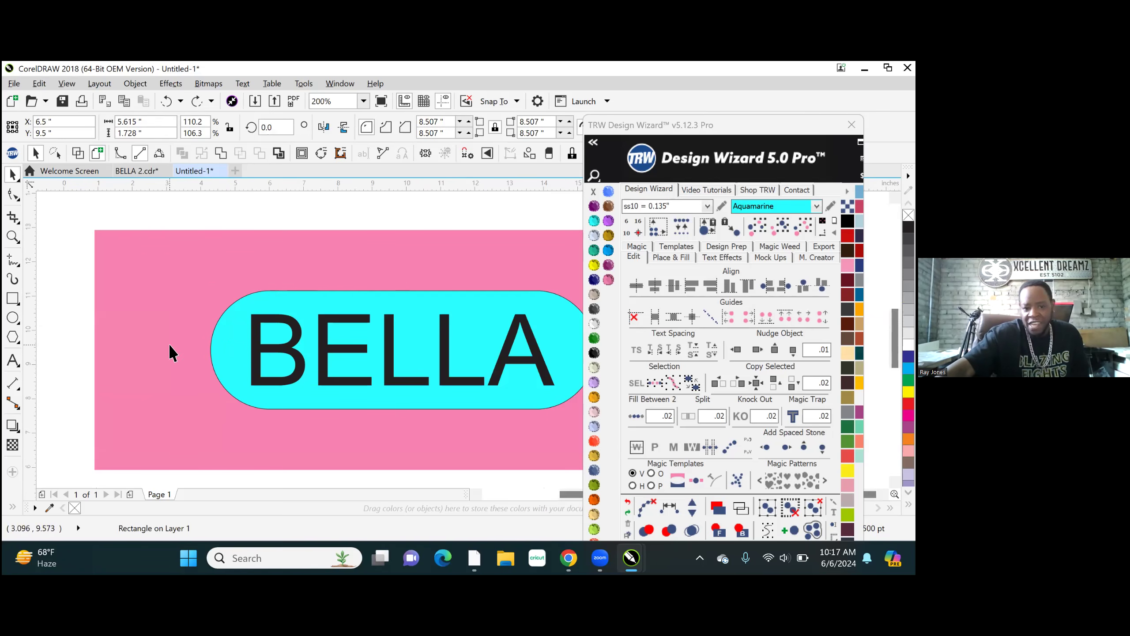
scroll(171, 352, down, 2)
scroll(336, 386, up, 2)
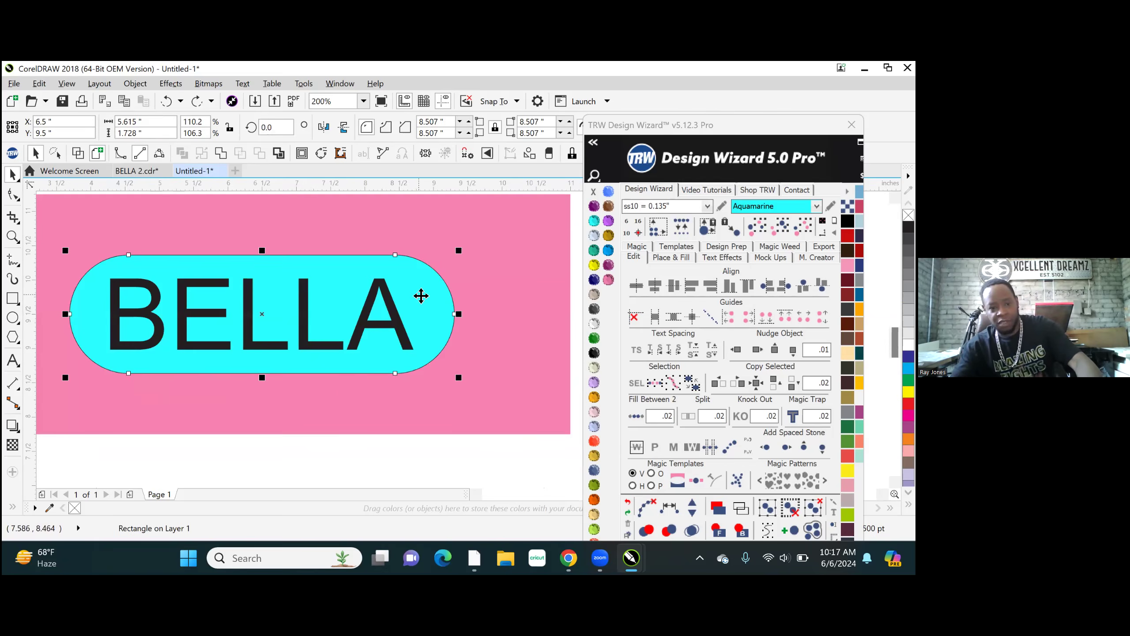
drag(459, 251, 515, 209)
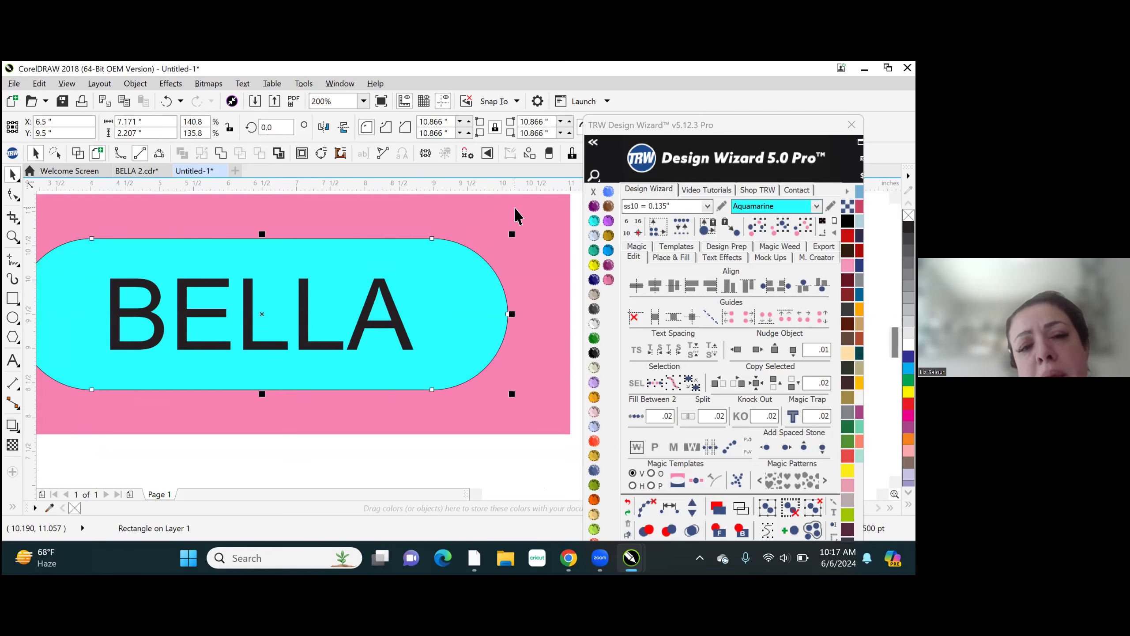
scroll(362, 375, down, 1)
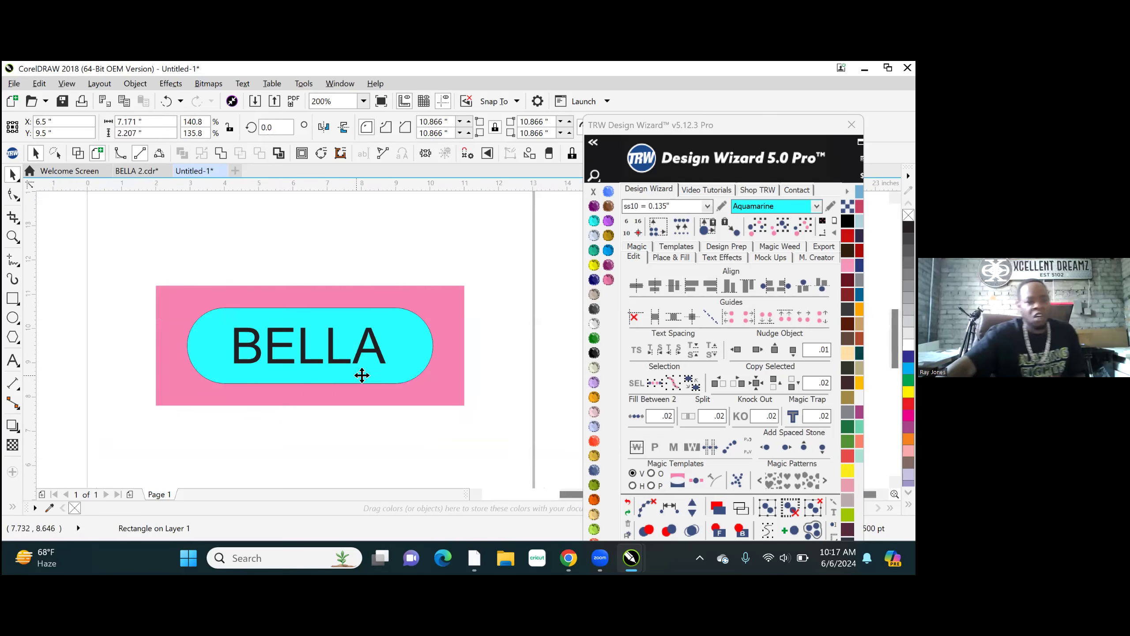
click(285, 255)
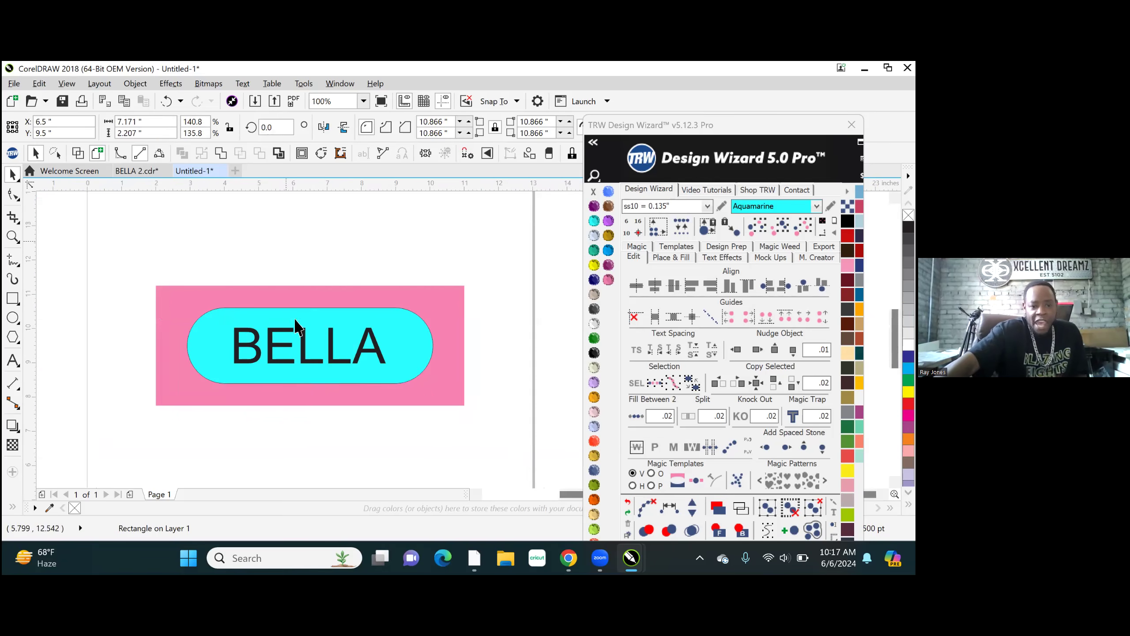
- Change the BELLA text's font to Impact and stretch it to about 4.72 by 1.20 inches inside the aquamarine shape
click(306, 356)
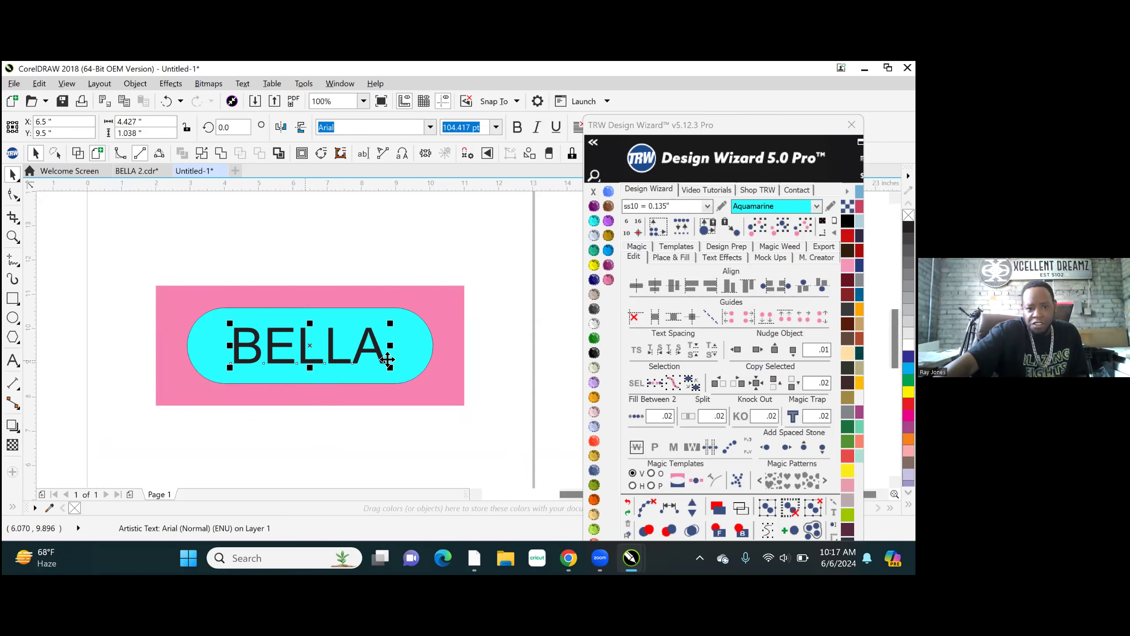
click(431, 127)
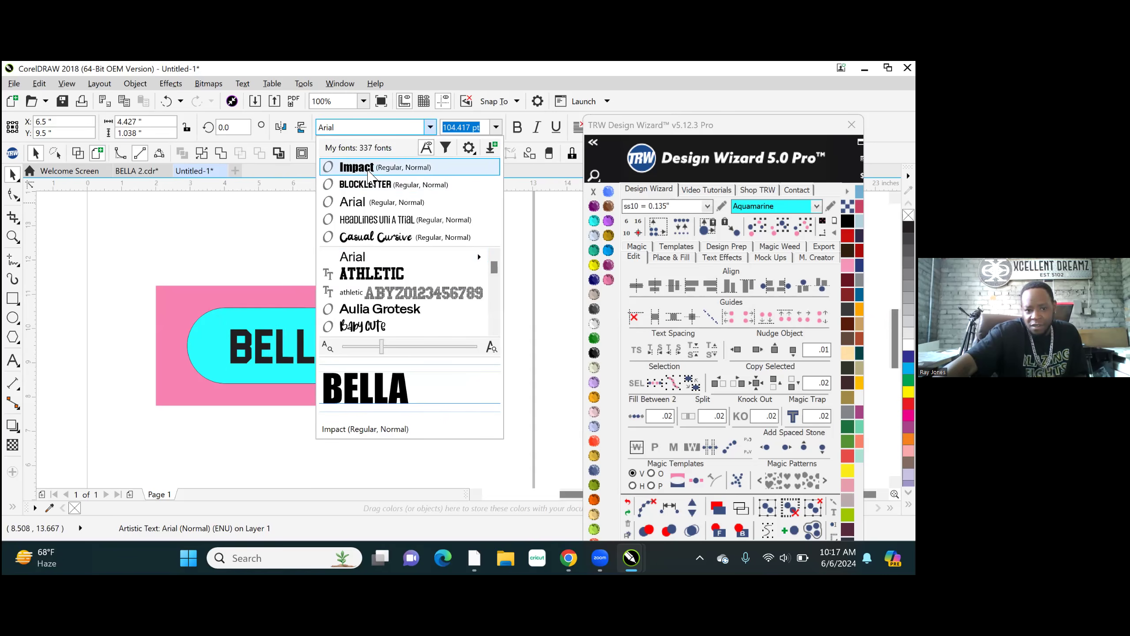
click(369, 170)
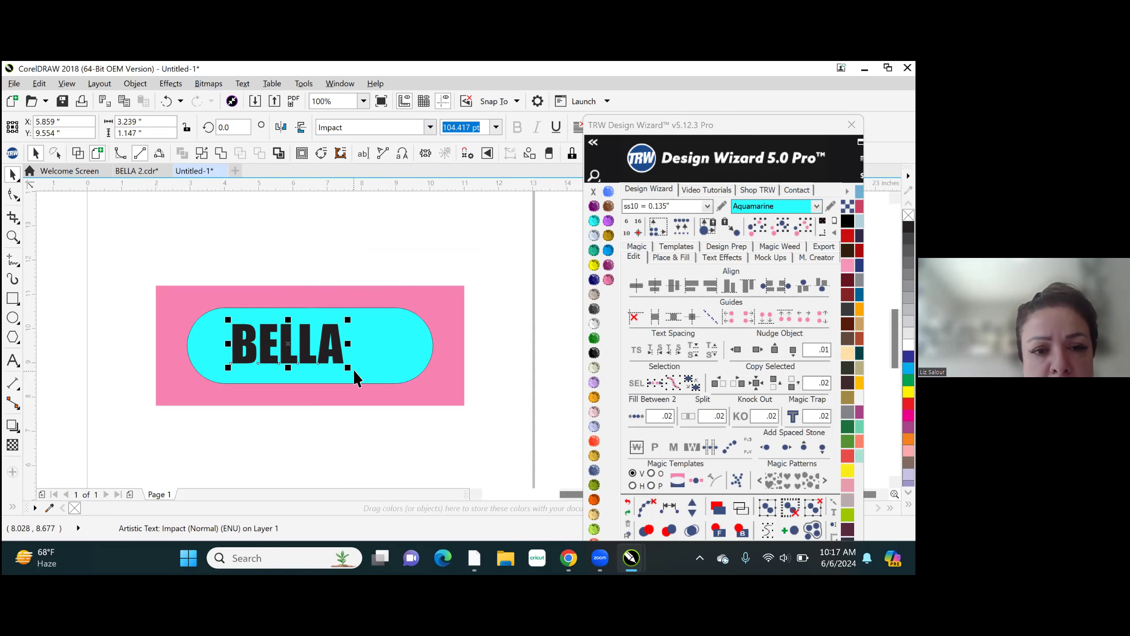
drag(346, 369, 402, 347)
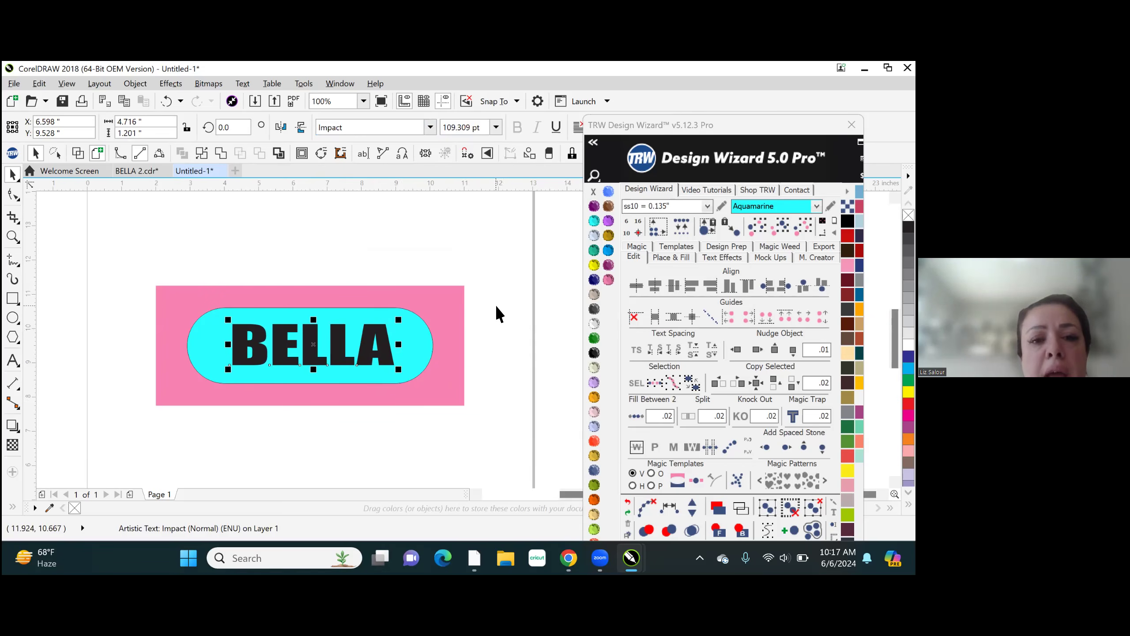
click(433, 224)
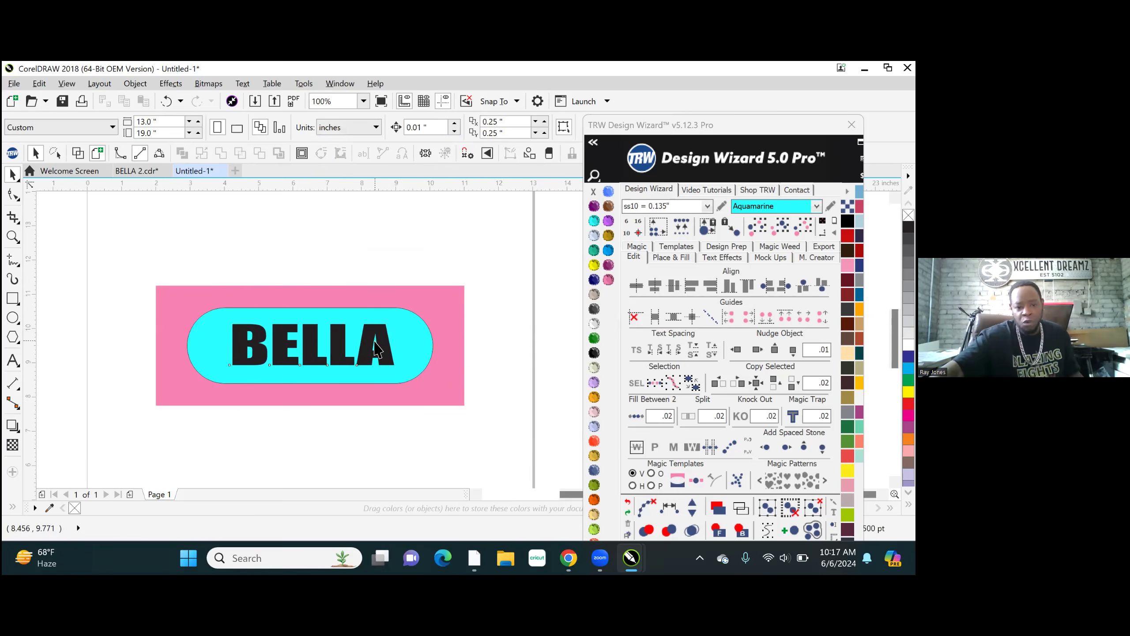
- Select the aquamarine shape and display the Place & Fill rhinestone options
click(361, 349)
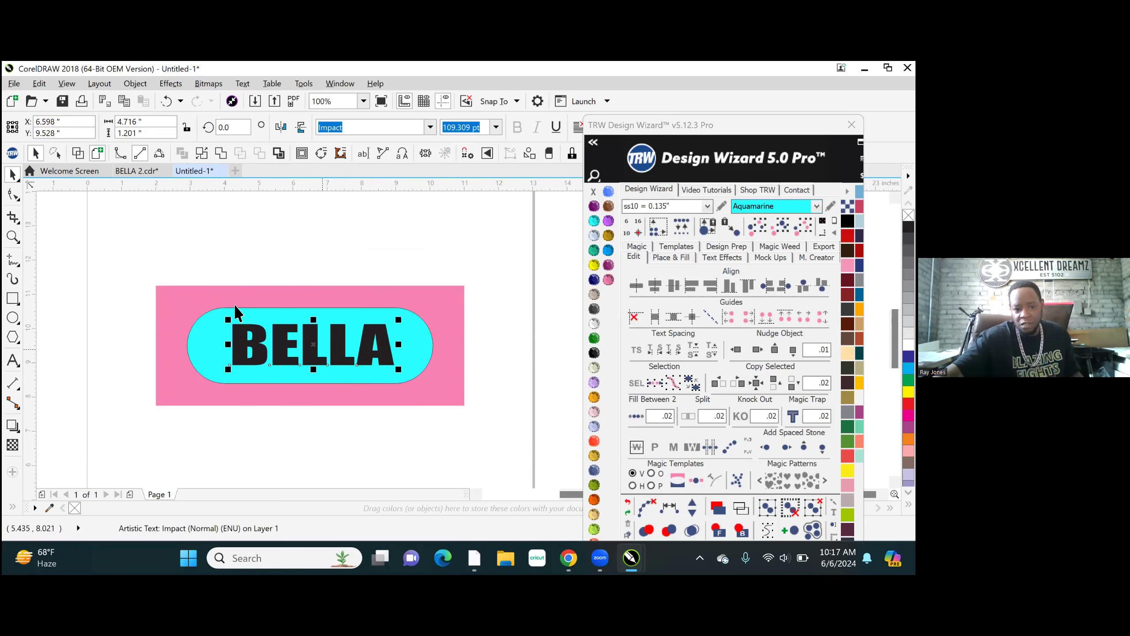
click(436, 347)
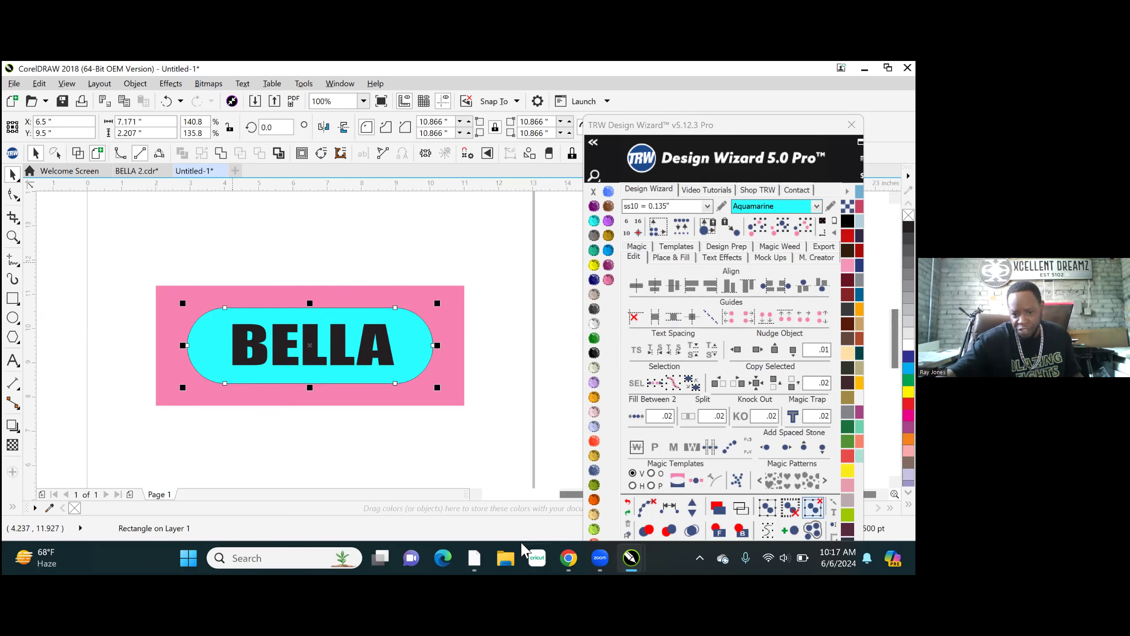
click(673, 258)
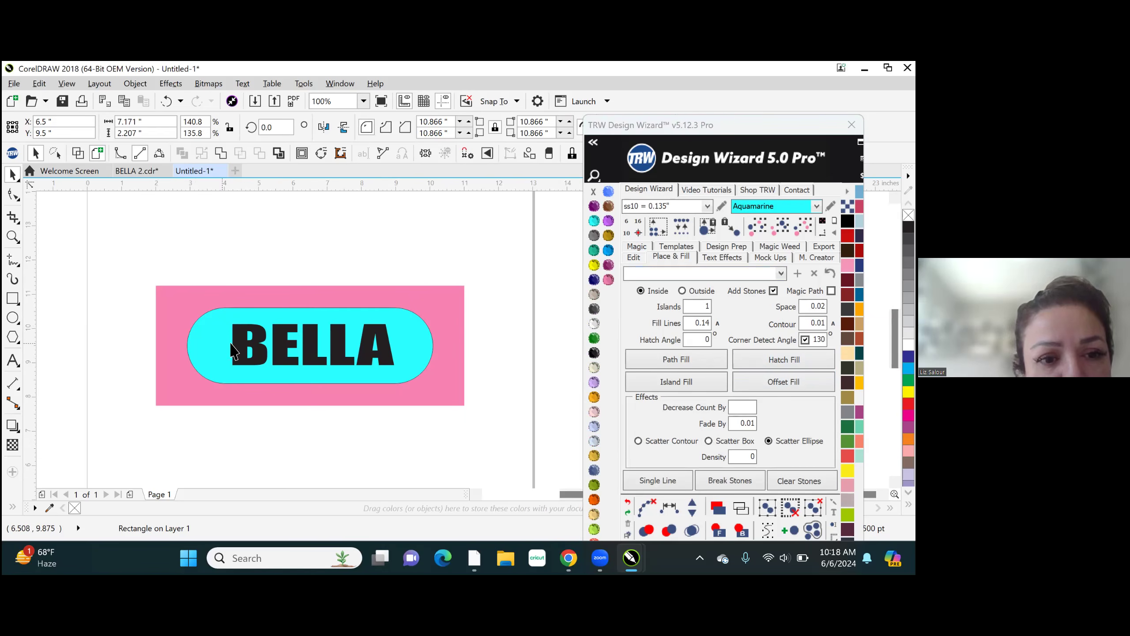
- Trim the aquamarine shape with the BELLA text and undo the trim
click(241, 327)
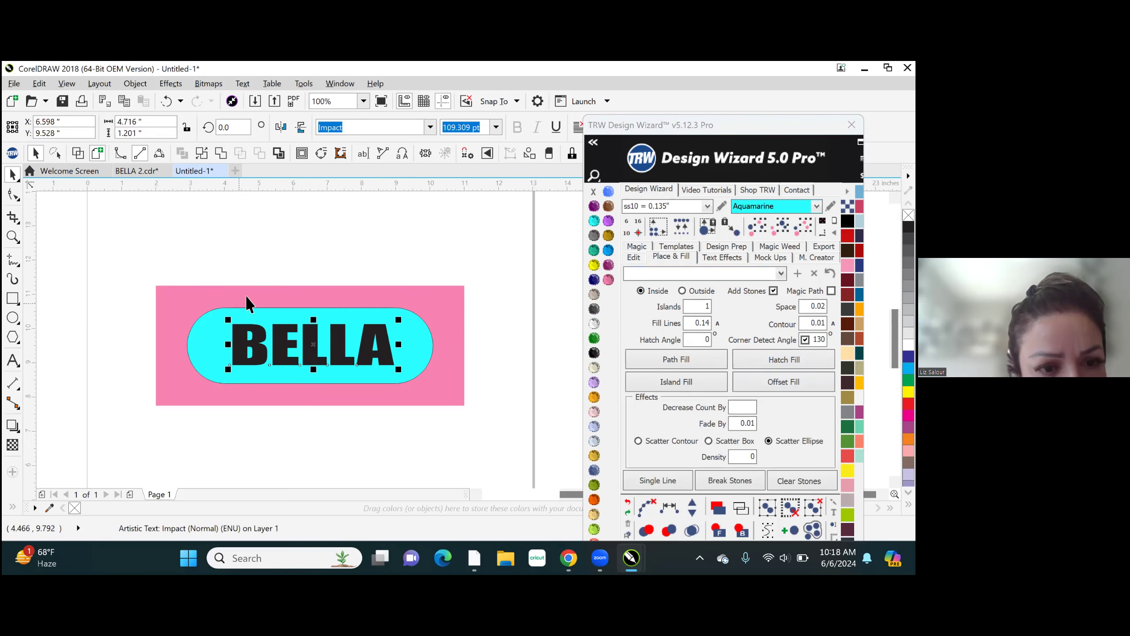
shift+click(250, 310)
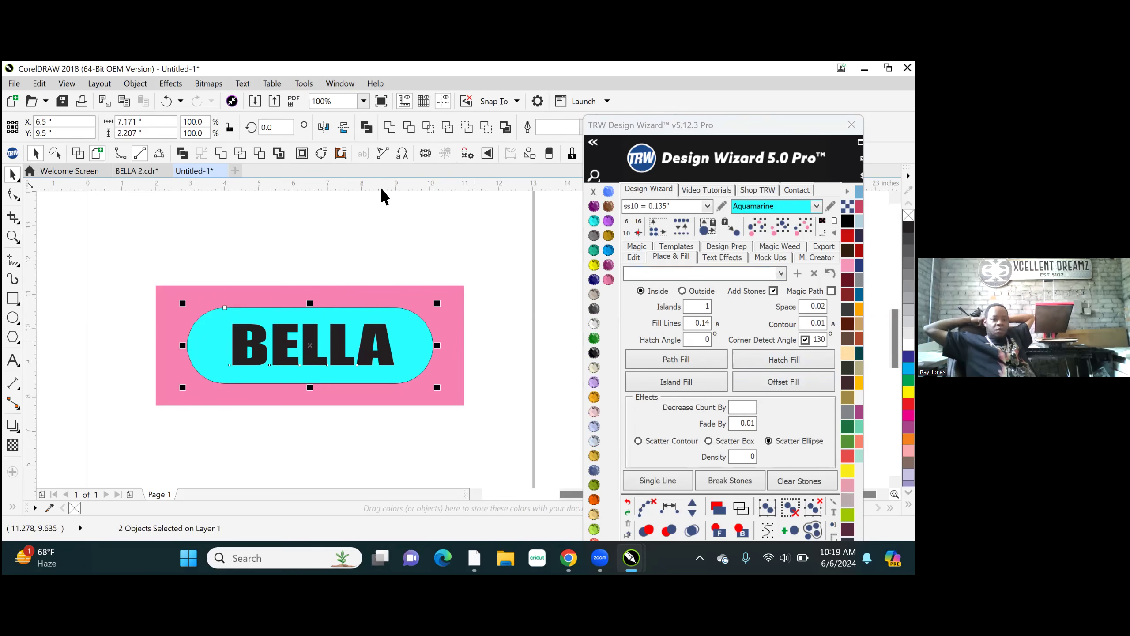
click(261, 153)
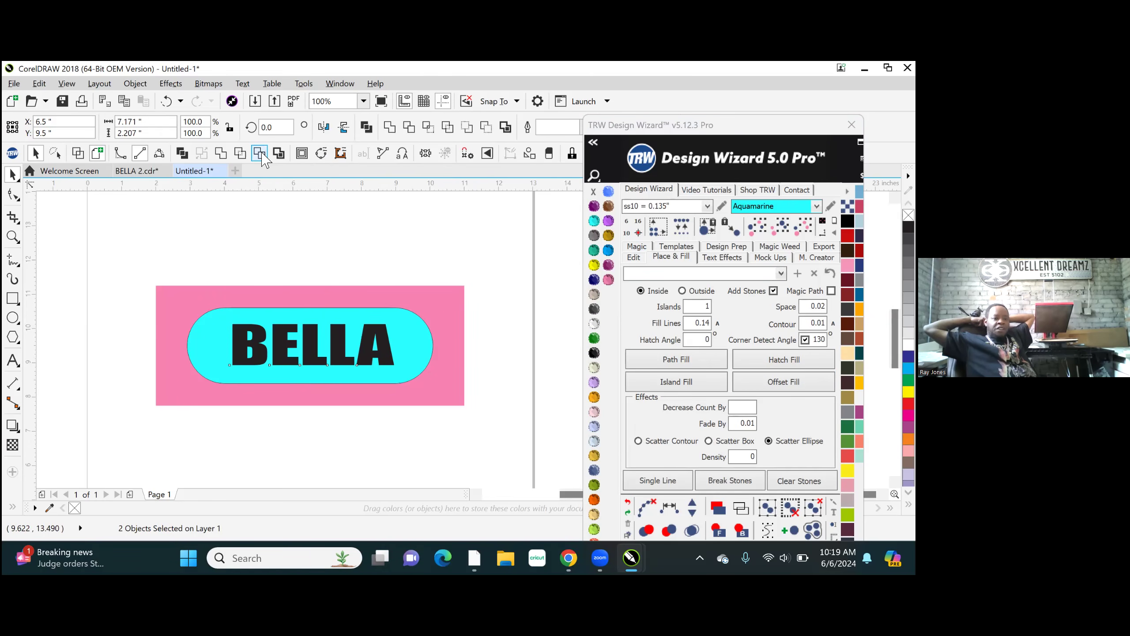
click(260, 154)
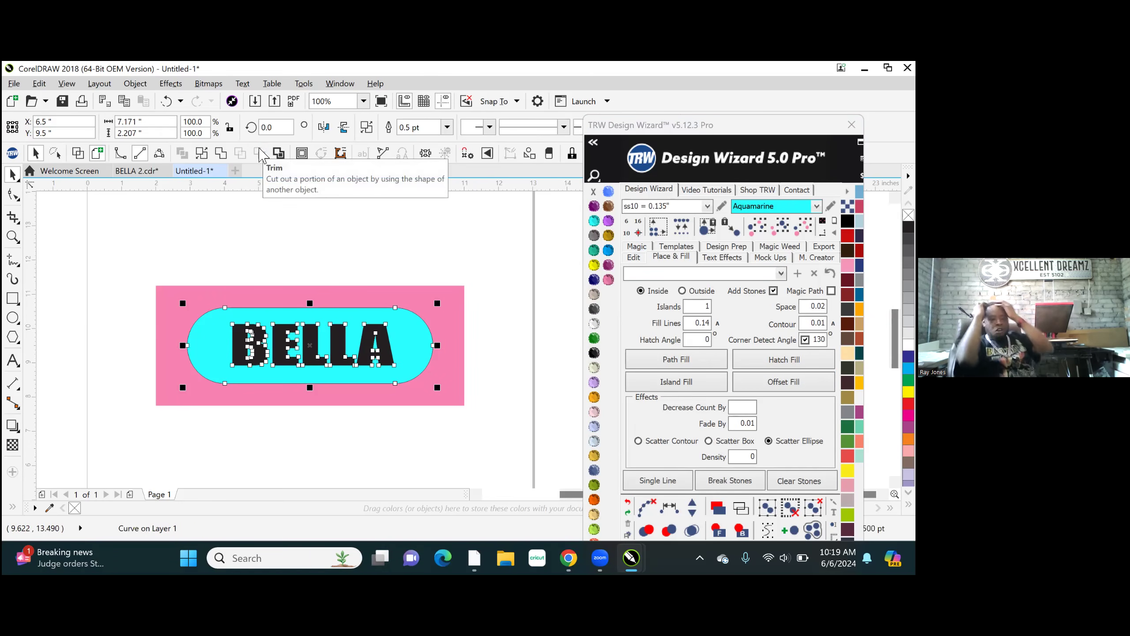
key(ctrl+z)
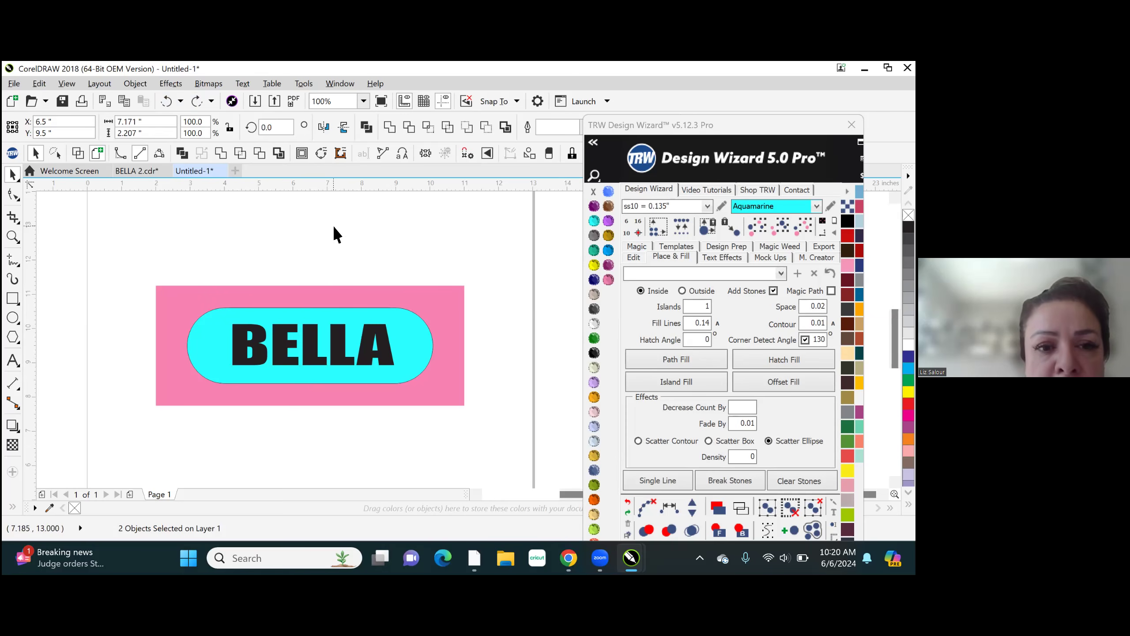
- Select the aquamarine shape and set its fill options to Outside, 5 islands, contour 0.8 and Decrease Count By 15
click(261, 309)
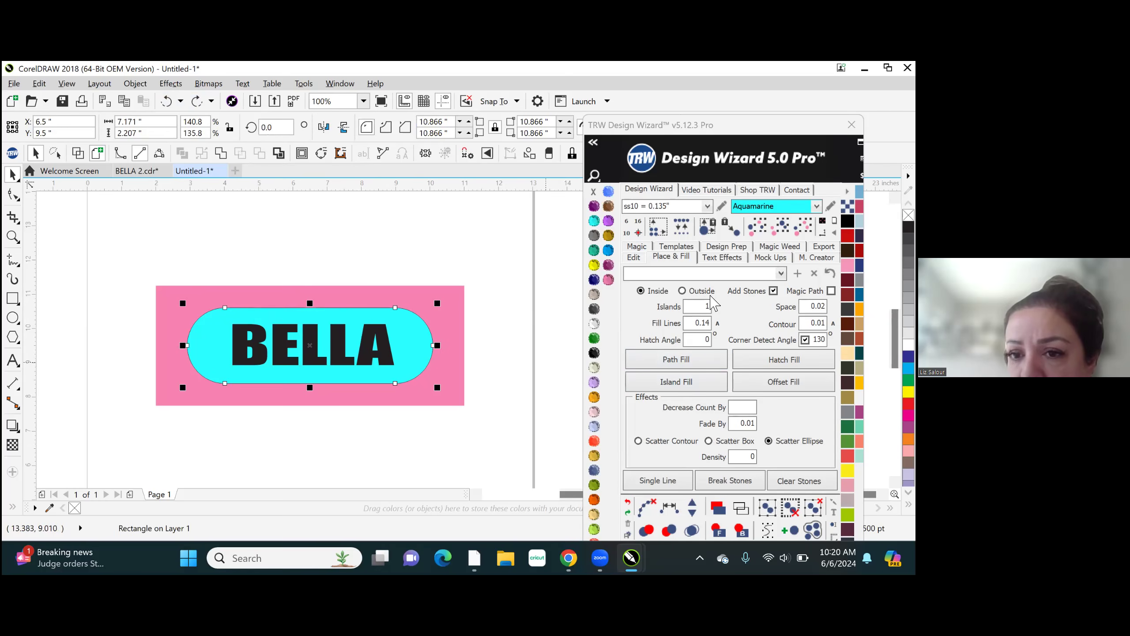
click(682, 290)
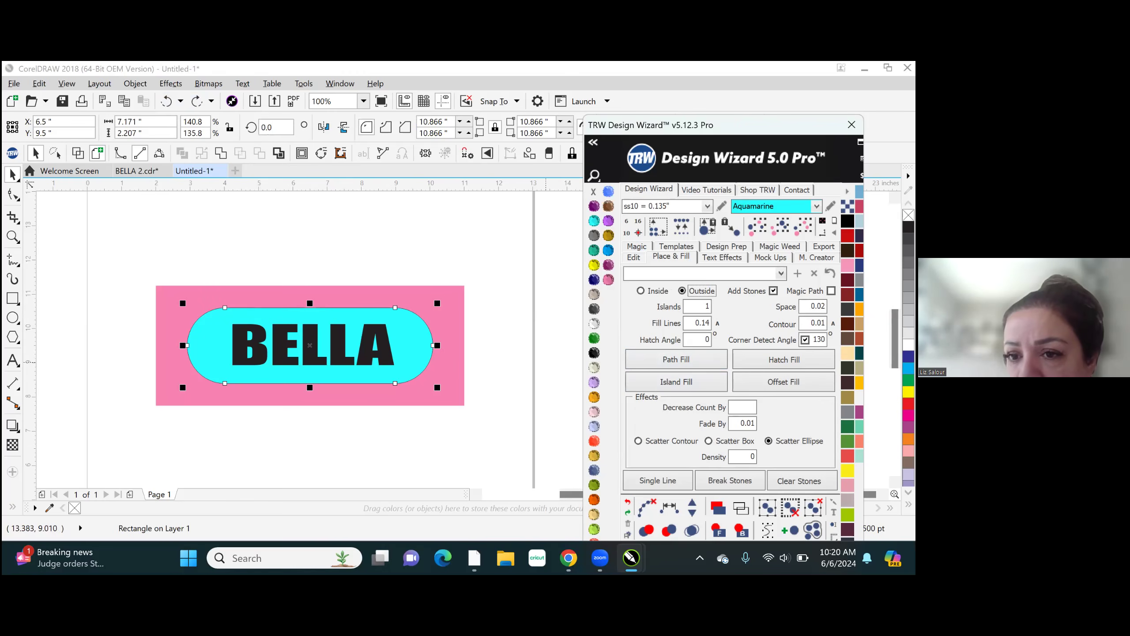
double_click(710, 306)
text(5)
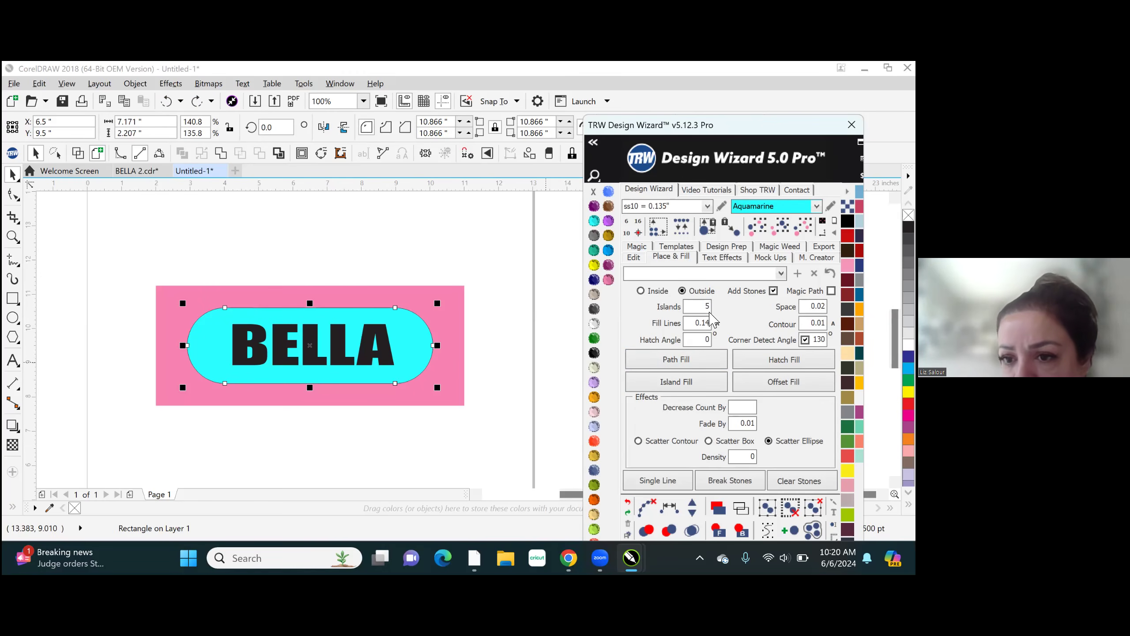
key(BackSpace)
key(BackSpace)
text(8)
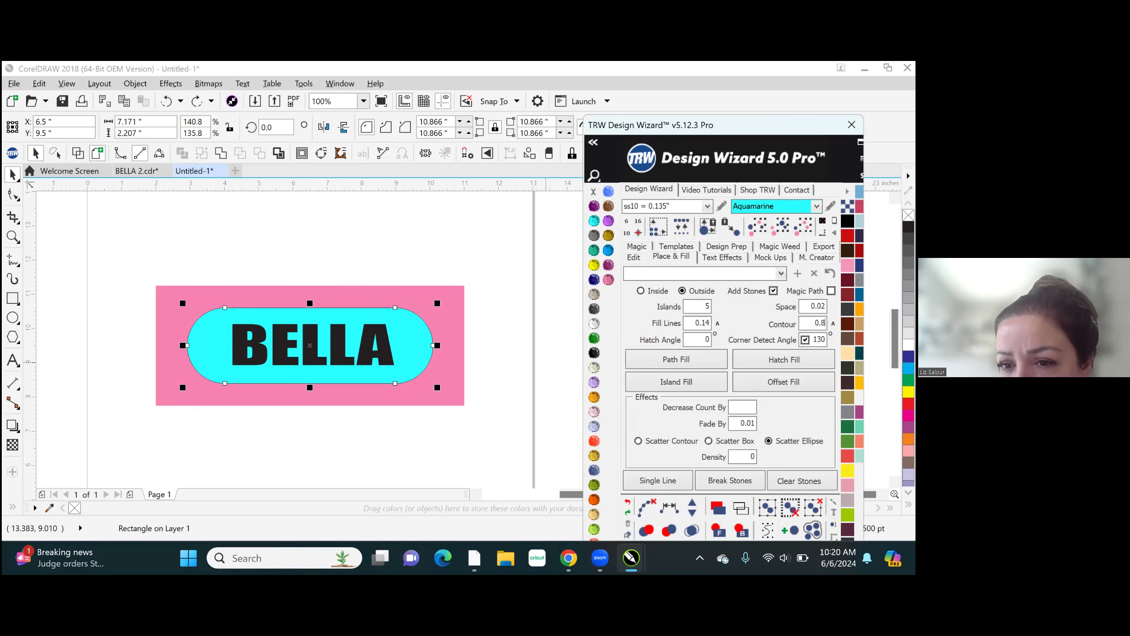
text(15)
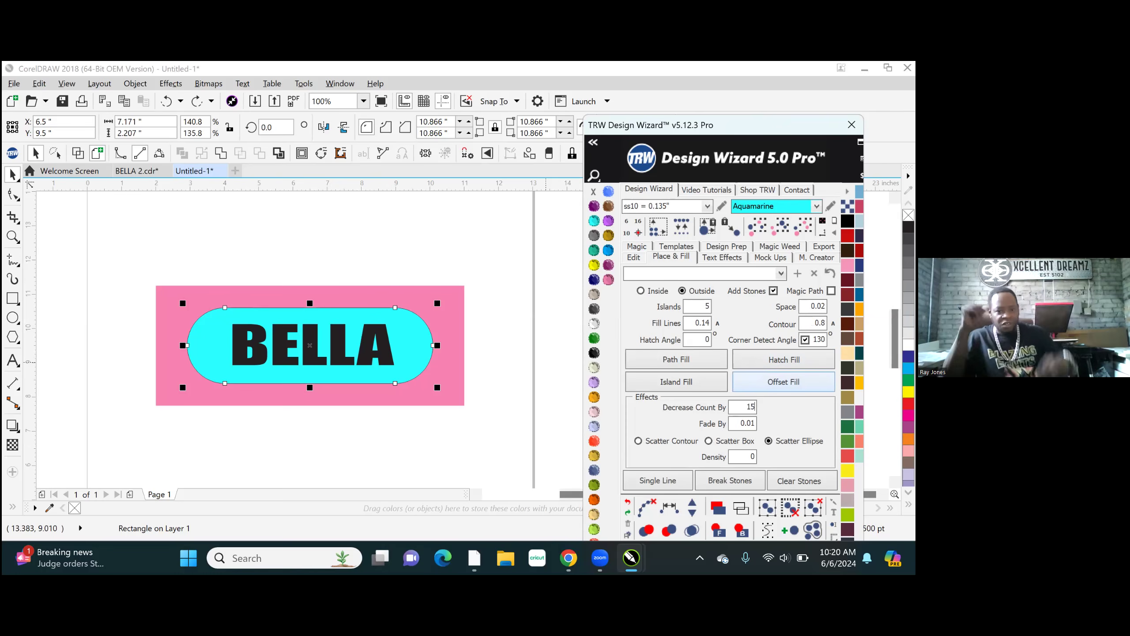
- Island Fill around the aquamarine shape with ss10 Aquamarine stones and break the rings into individual stones
click(679, 383)
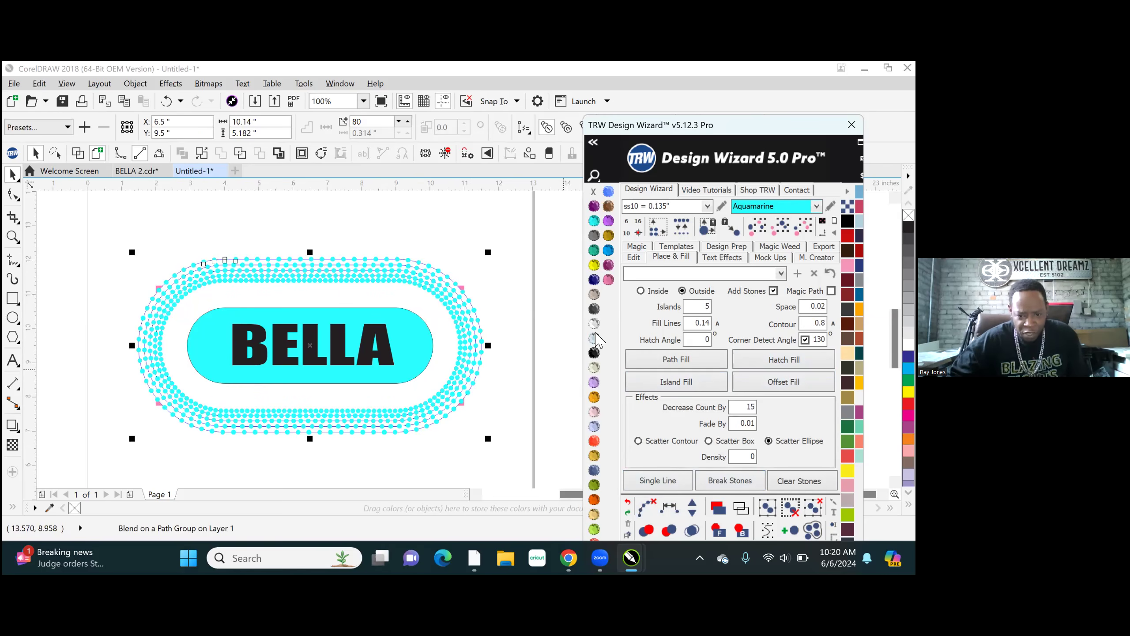
click(693, 531)
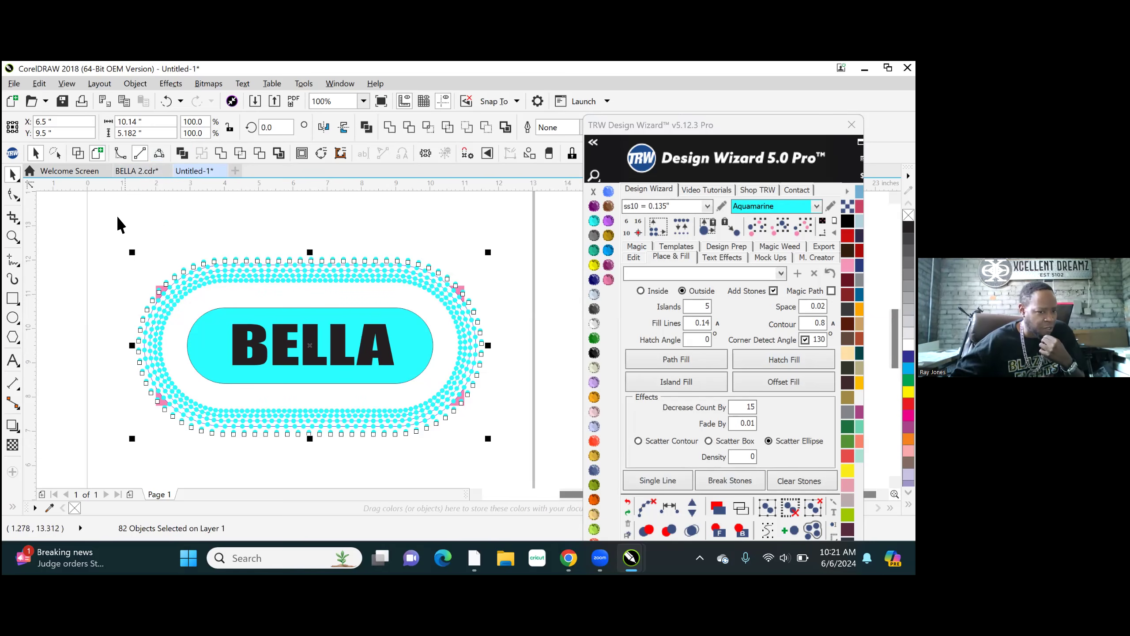
drag(108, 210, 498, 463)
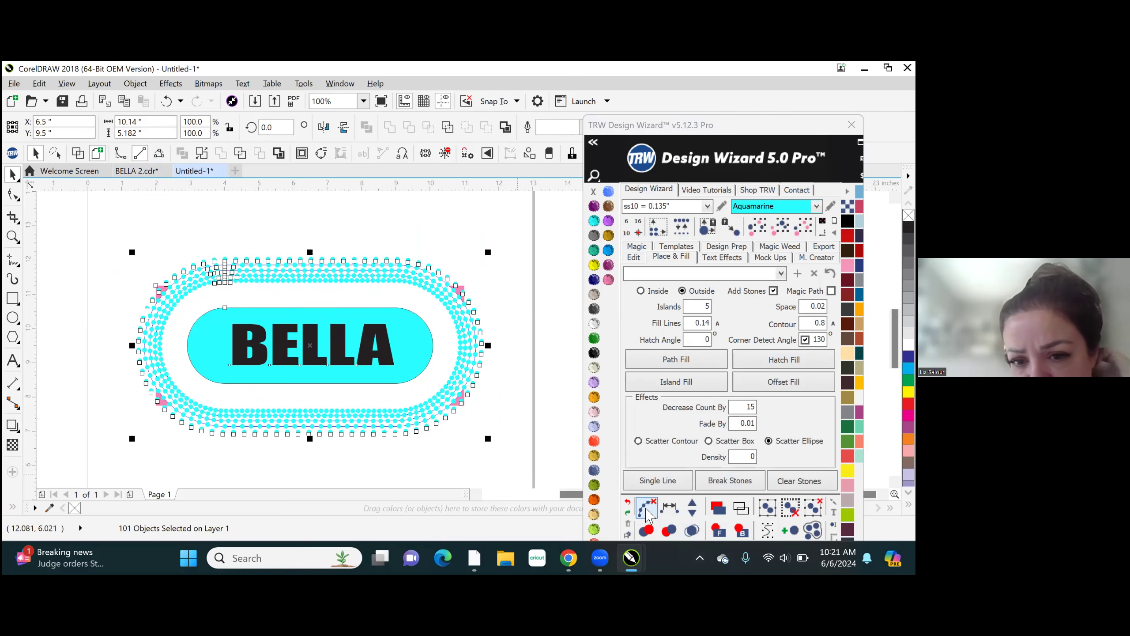
click(692, 530)
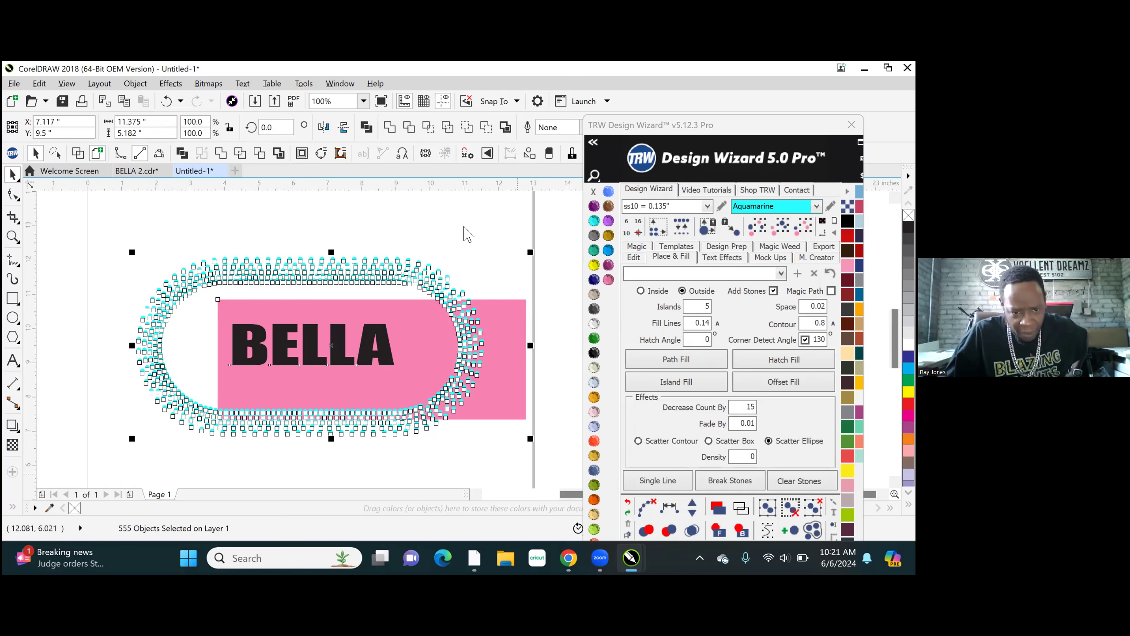
click(294, 198)
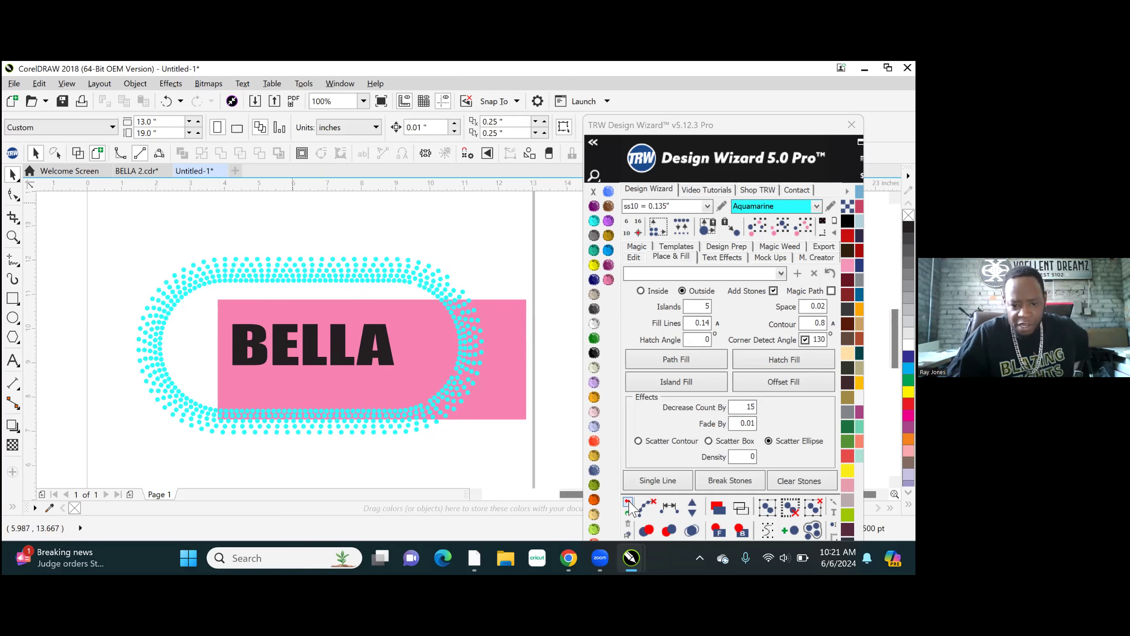
- Undo the aquamarine stone rings and their separation back to the plain BELLA design, and deselect the shape
click(628, 503)
click(629, 505)
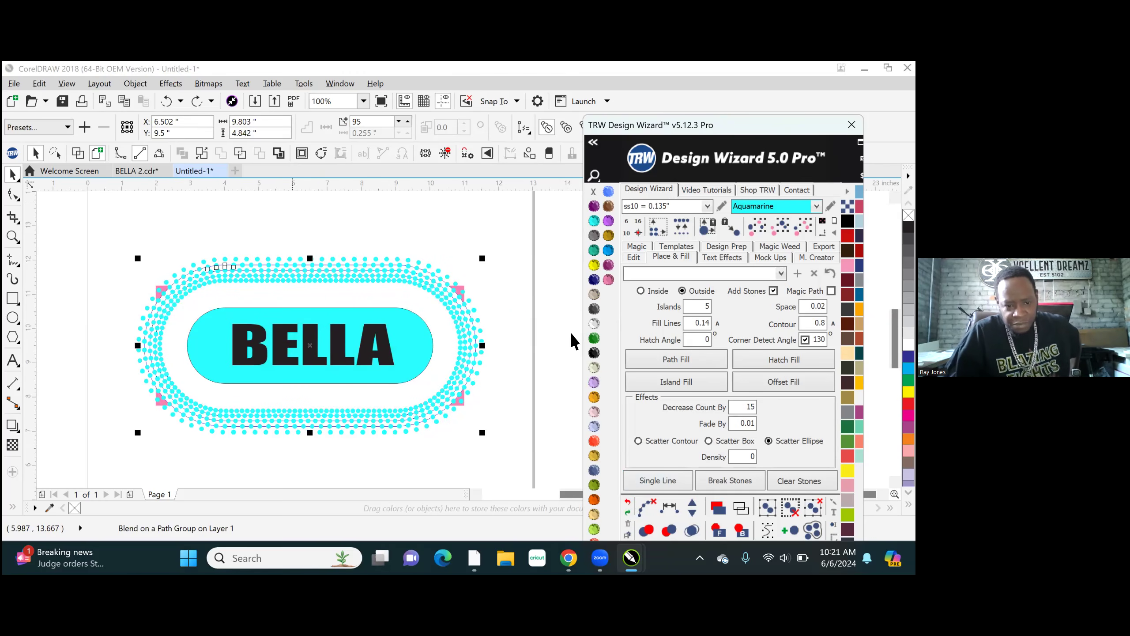
click(628, 504)
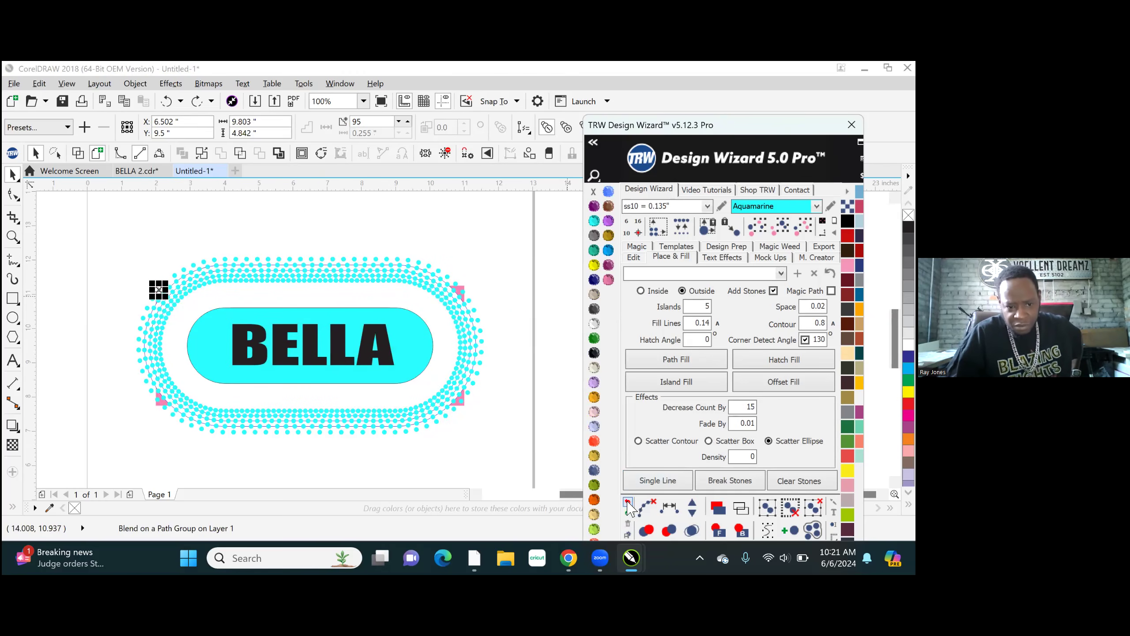
click(627, 504)
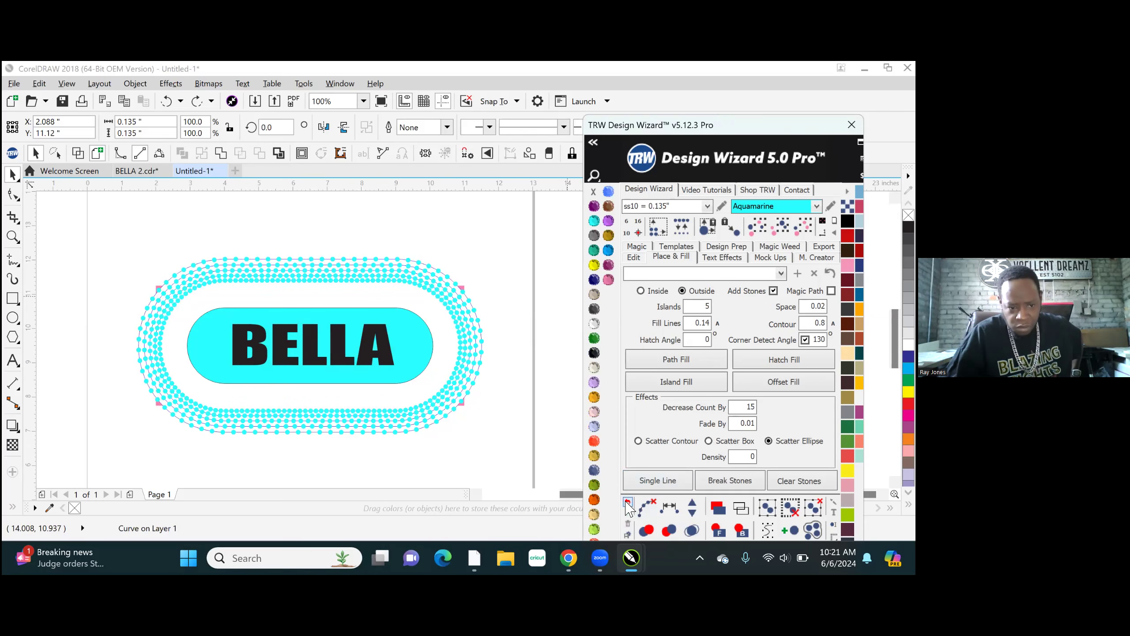
click(627, 504)
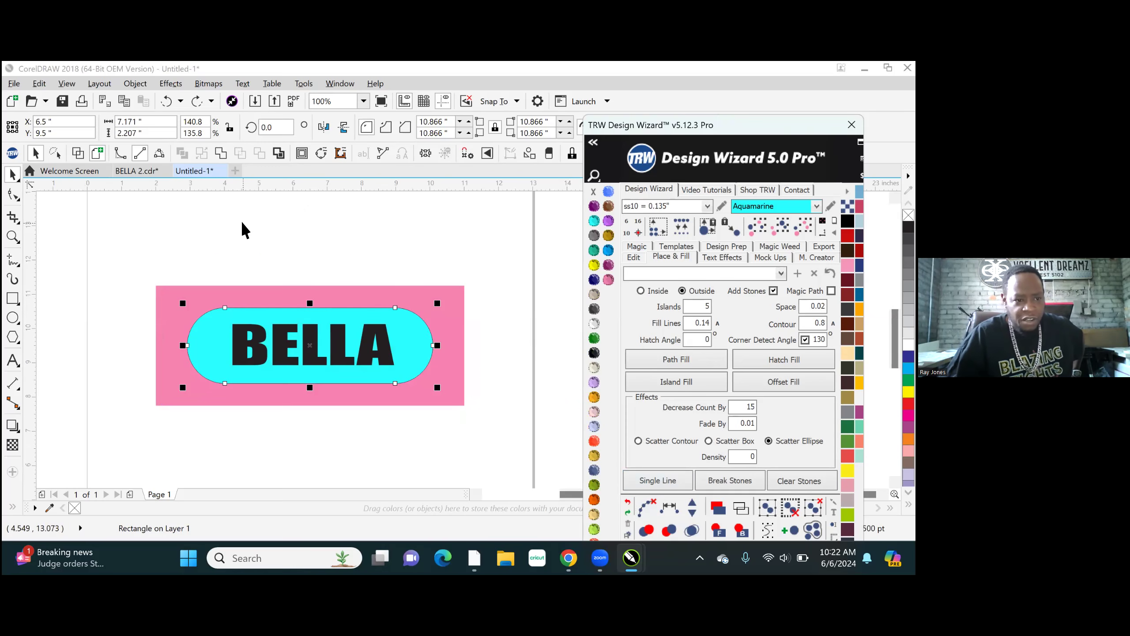
click(328, 246)
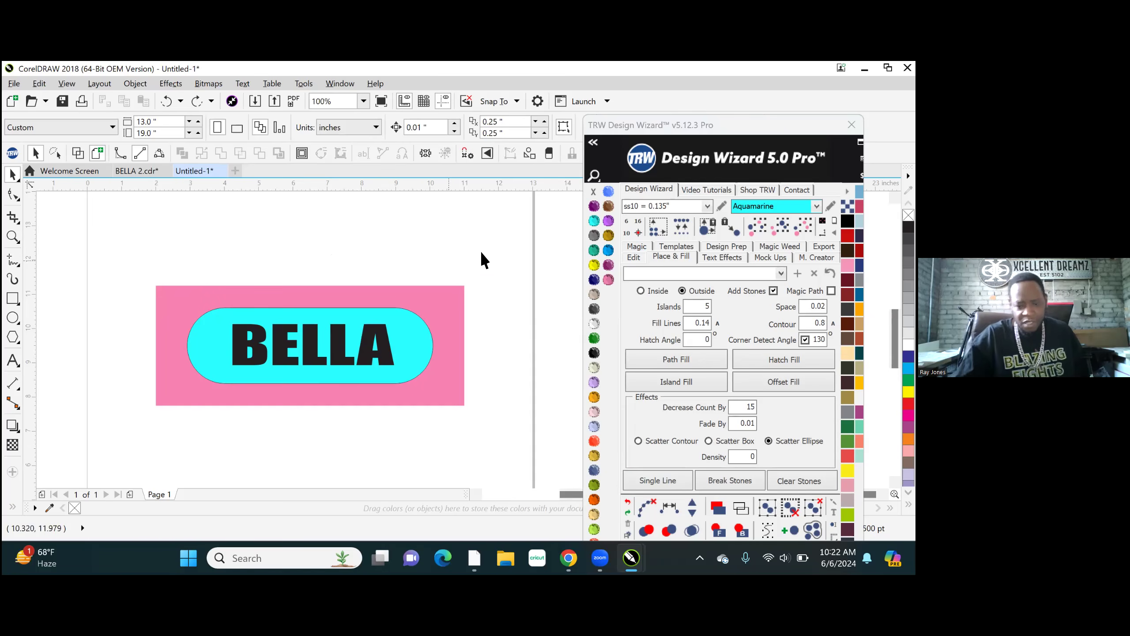
- Set the fill options to 4 islands and Decrease Count By 10, and choose Amethyst as the stone colour
double_click(690, 308)
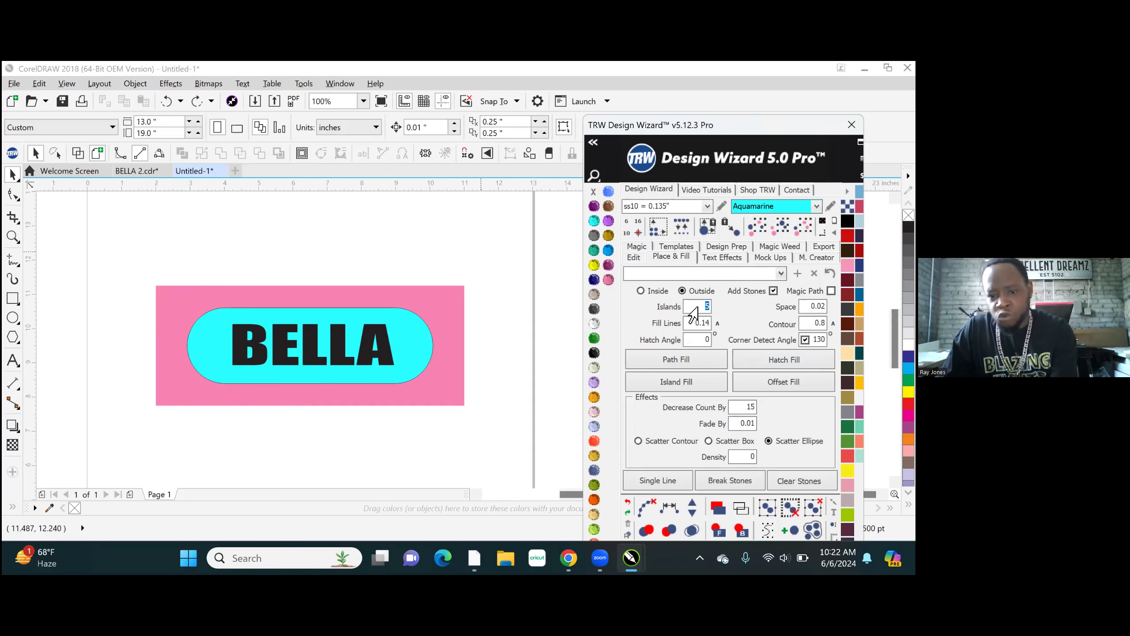
text(4)
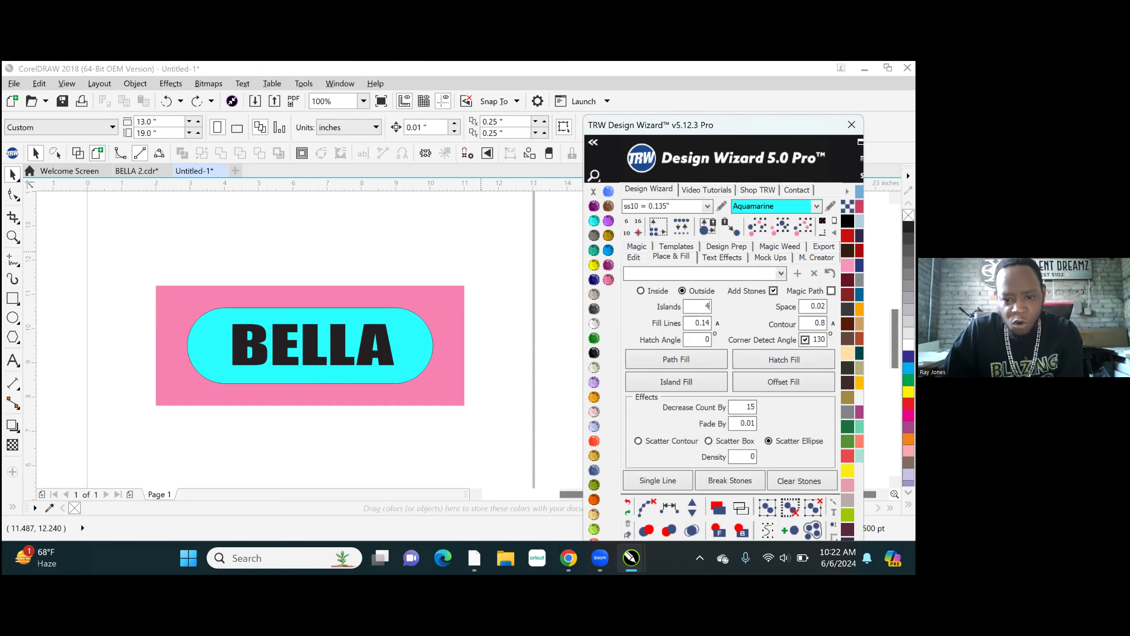
double_click(732, 407)
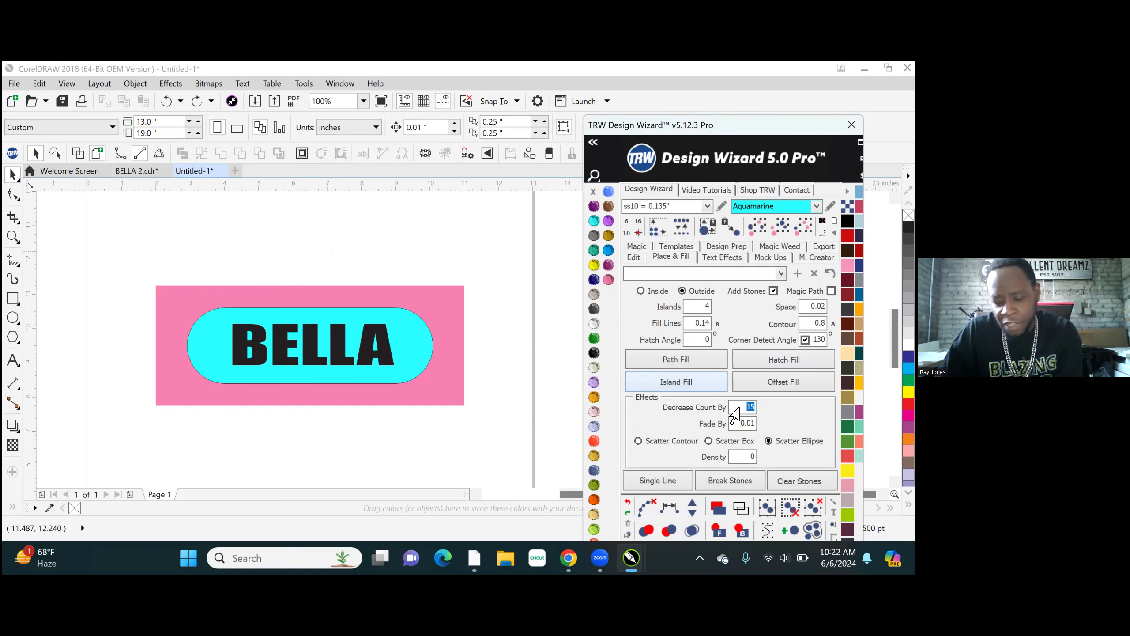
text(10)
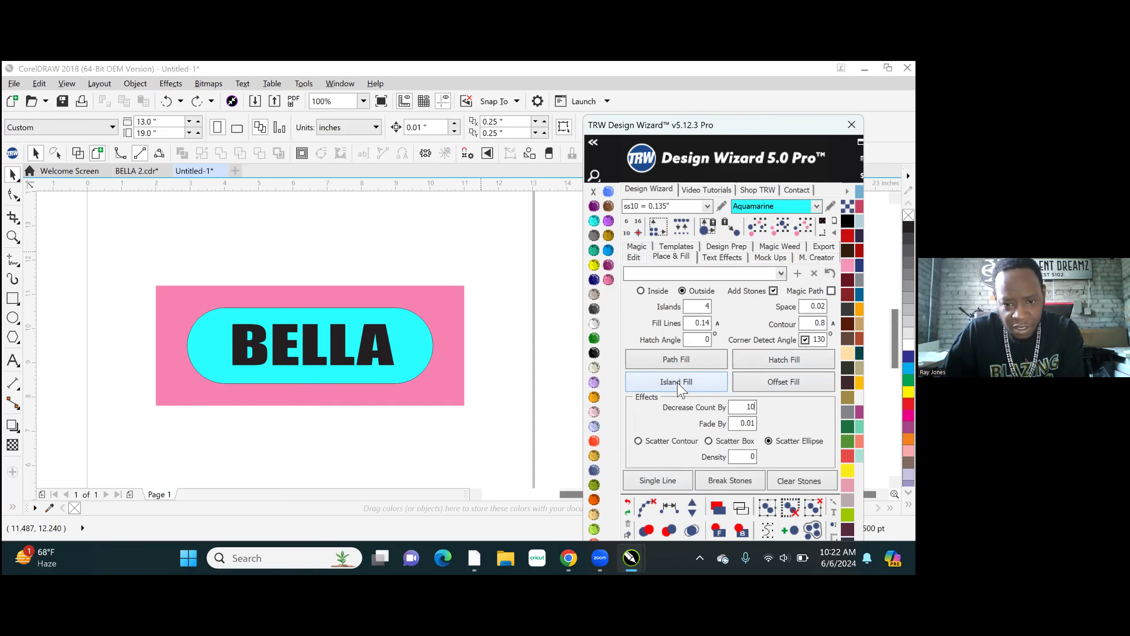
click(306, 223)
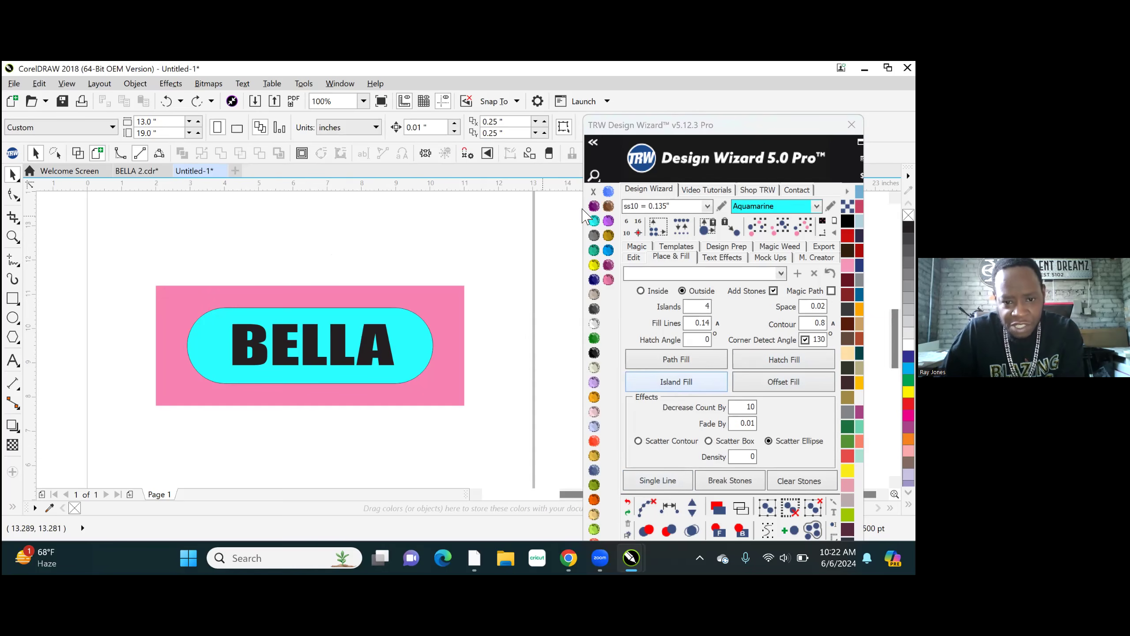
click(592, 207)
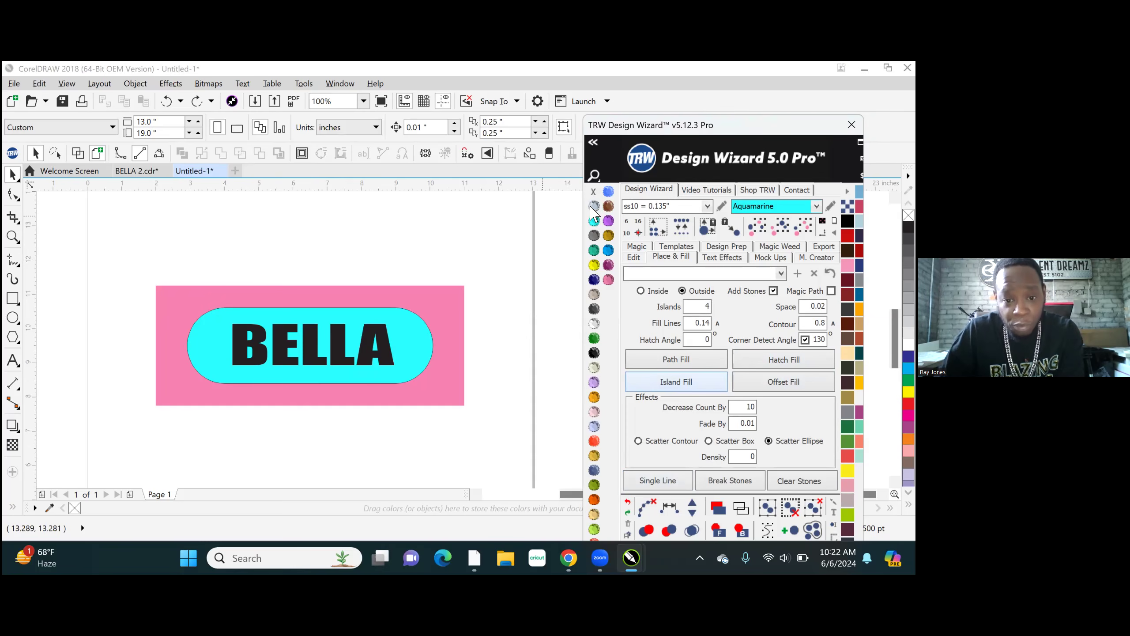
click(591, 207)
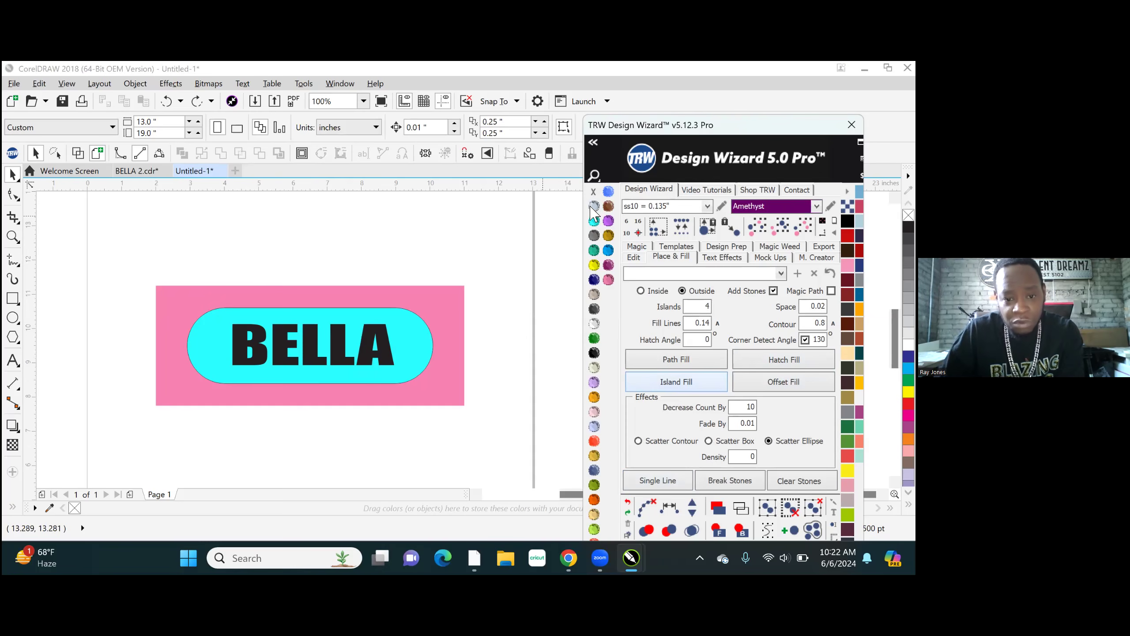
- Island Fill around the aquamarine shape with ss10 Amethyst stones and break the blended rings off their paths
click(411, 337)
click(692, 380)
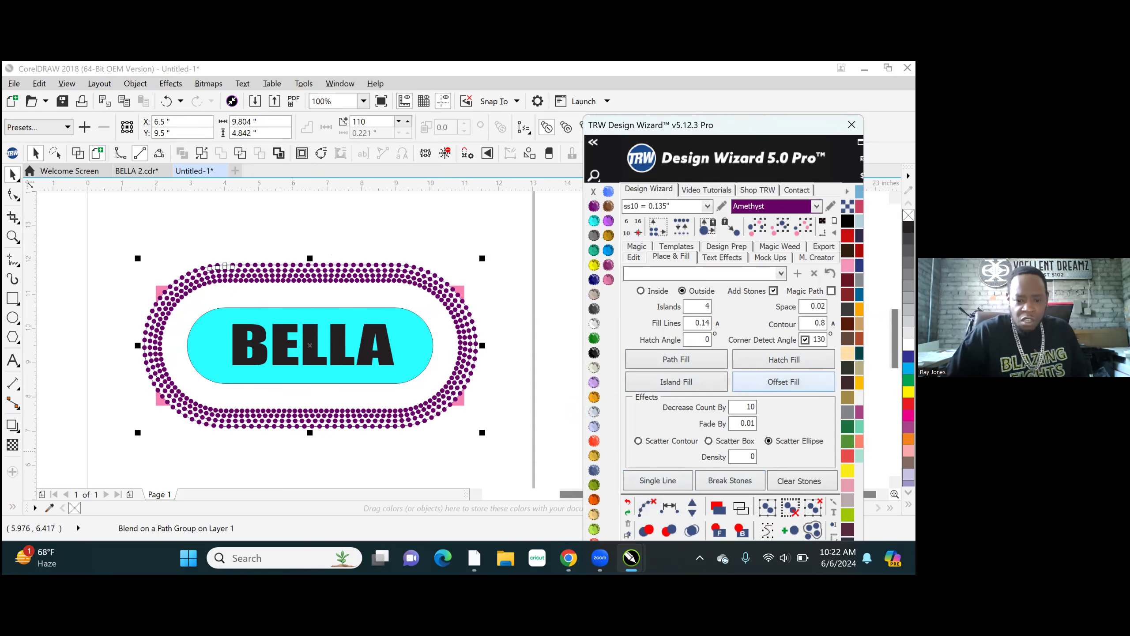
click(645, 507)
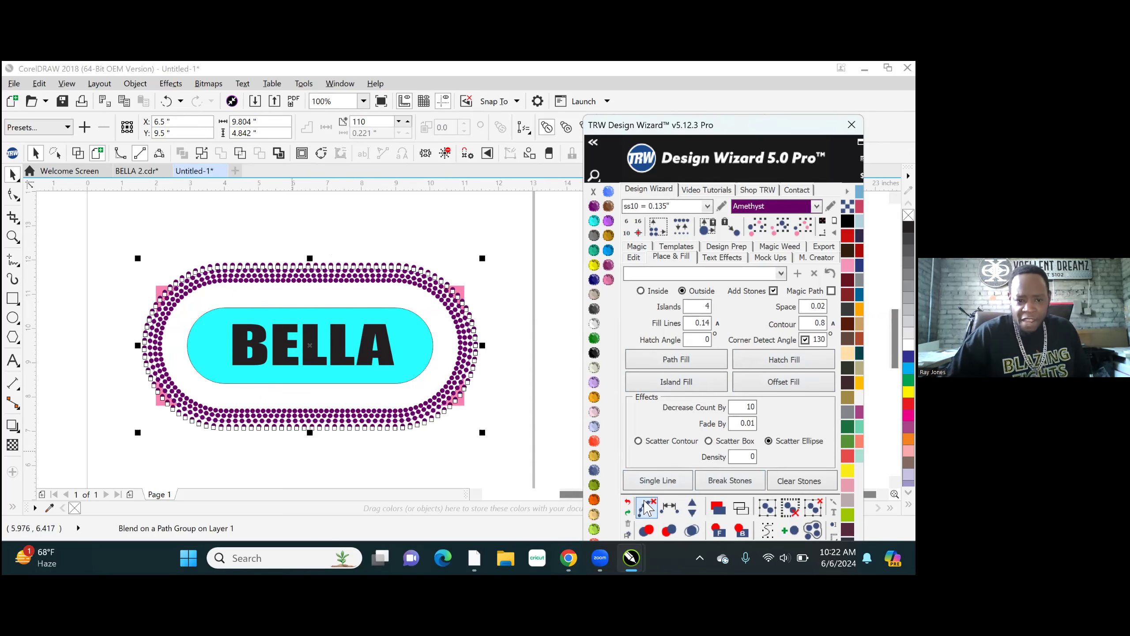
click(694, 529)
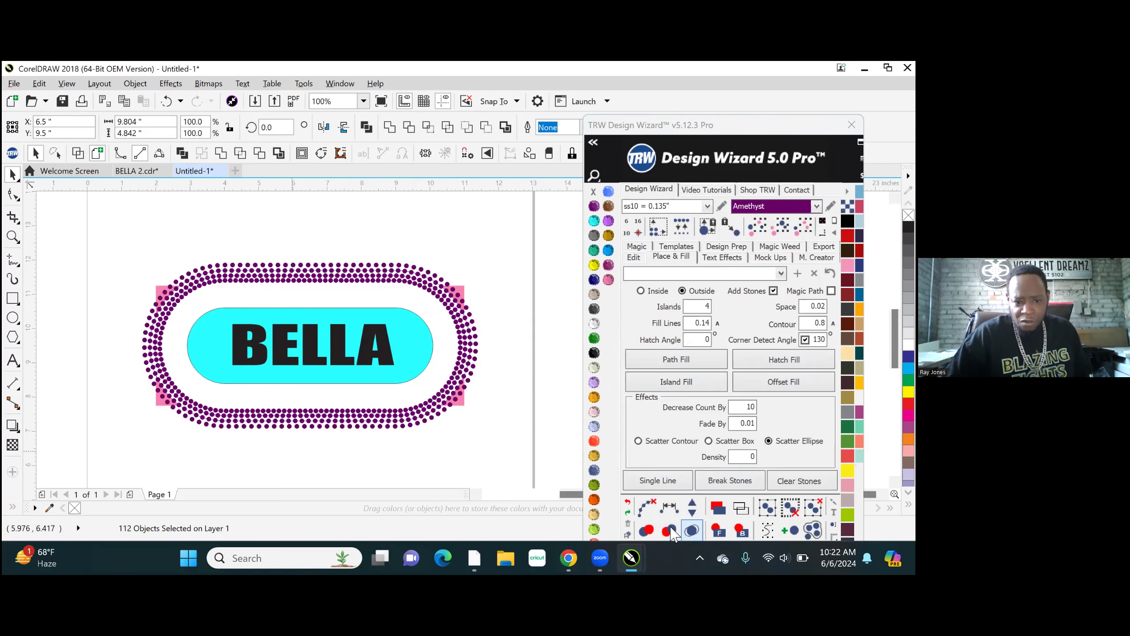
- Select the whole design, including the Amethyst rings, and separate it into individual stones and objects
scroll(191, 301, up, 1)
scroll(224, 242, up, 4)
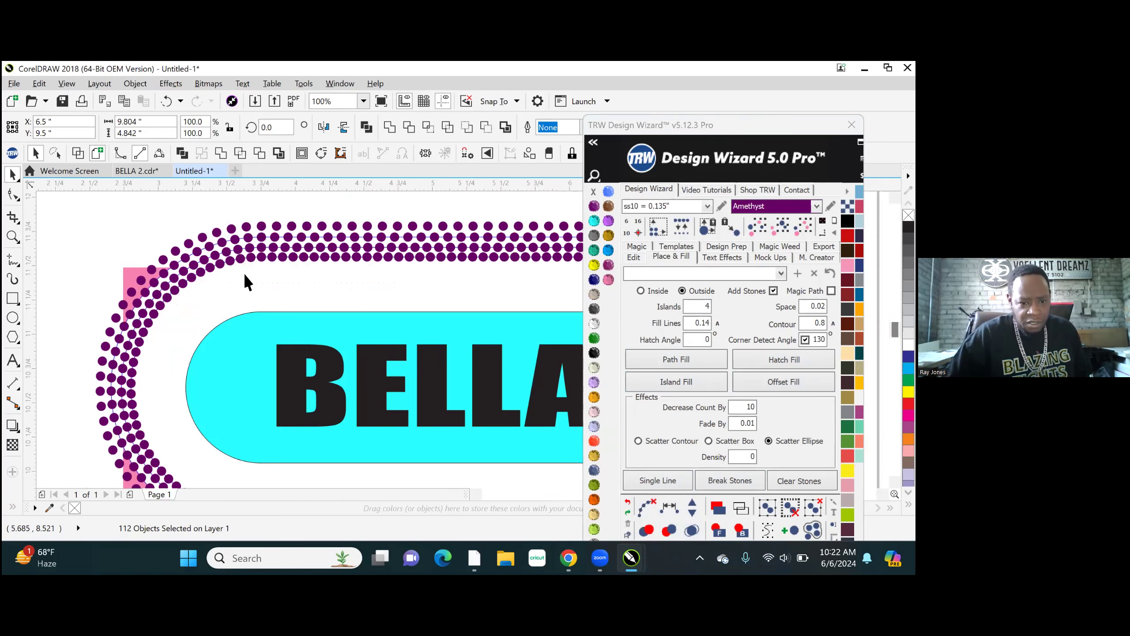
scroll(247, 280, up, 1)
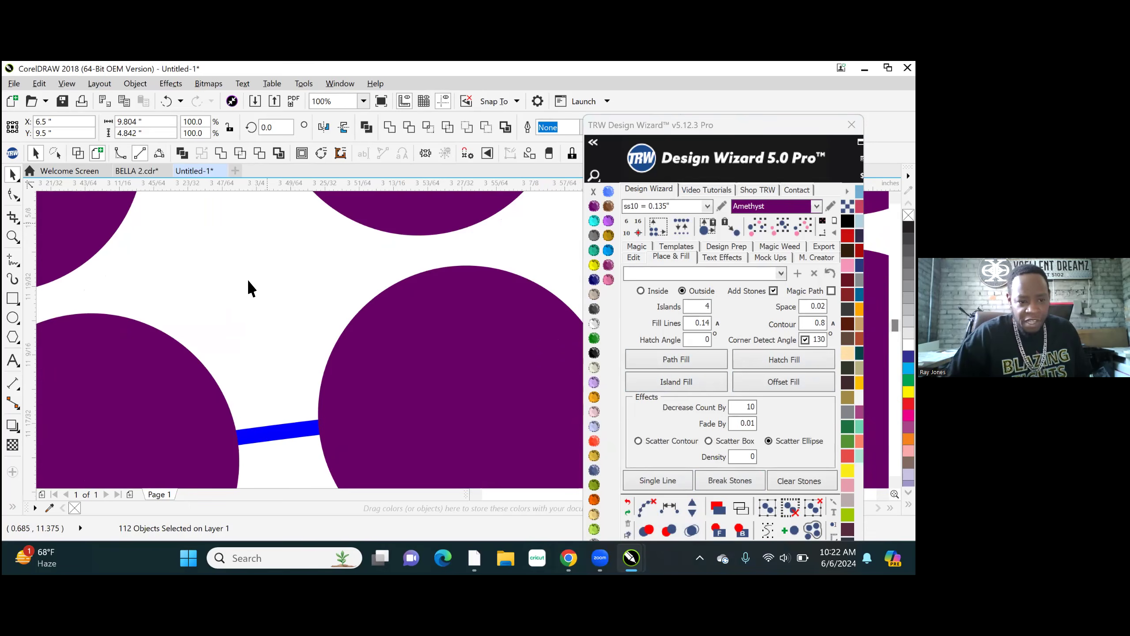
scroll(252, 285, down, 3)
scroll(300, 287, down, 2)
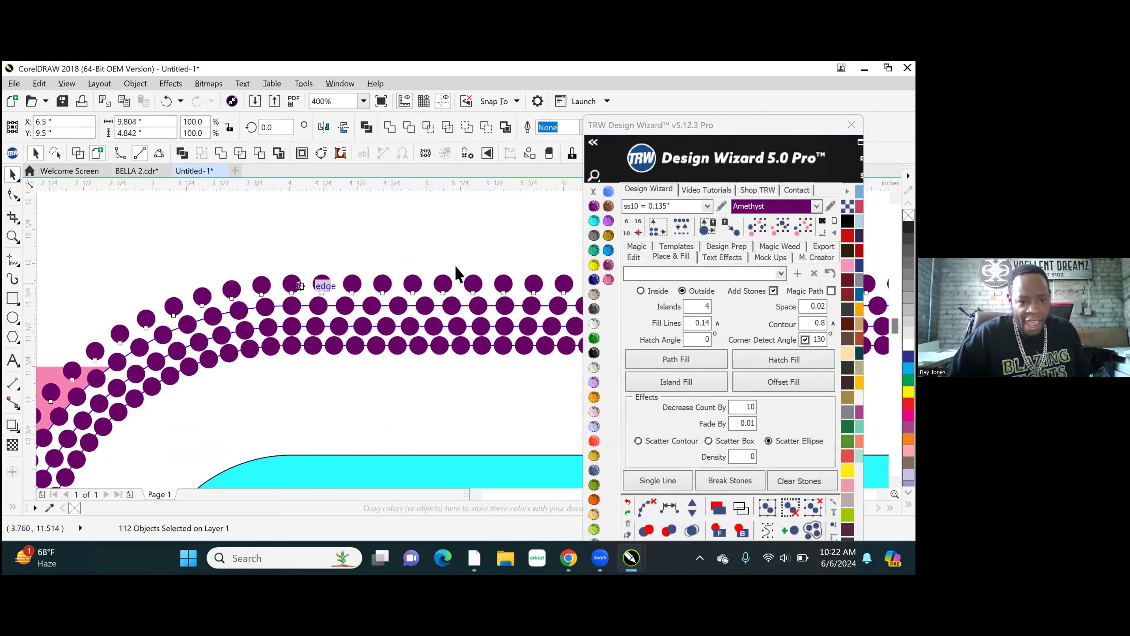
scroll(244, 231, down, 2)
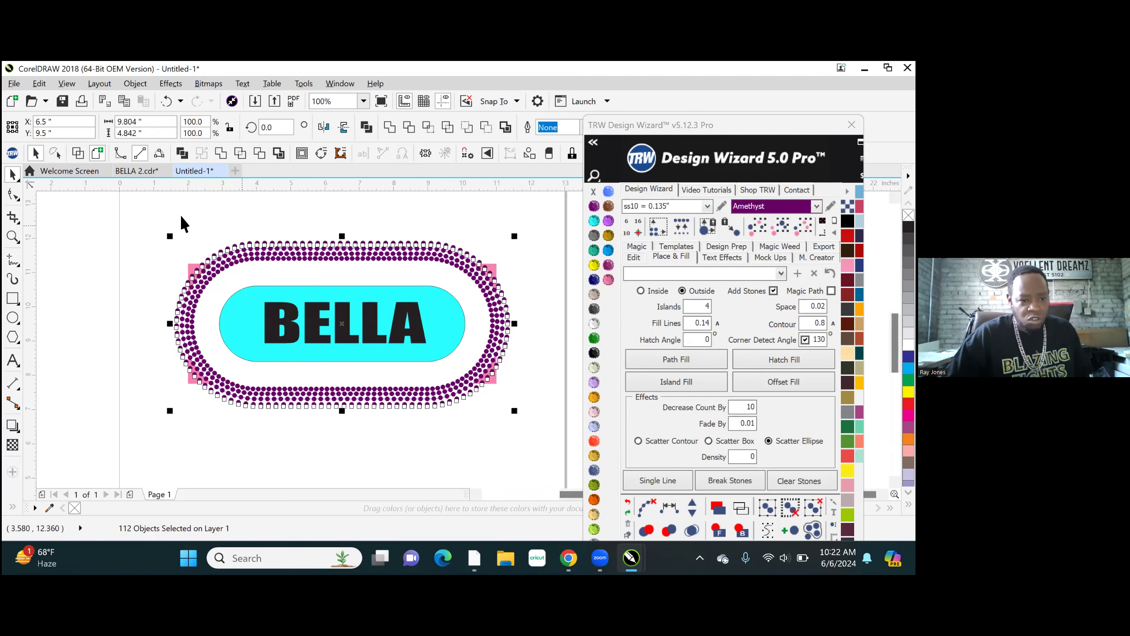
drag(155, 216, 546, 439)
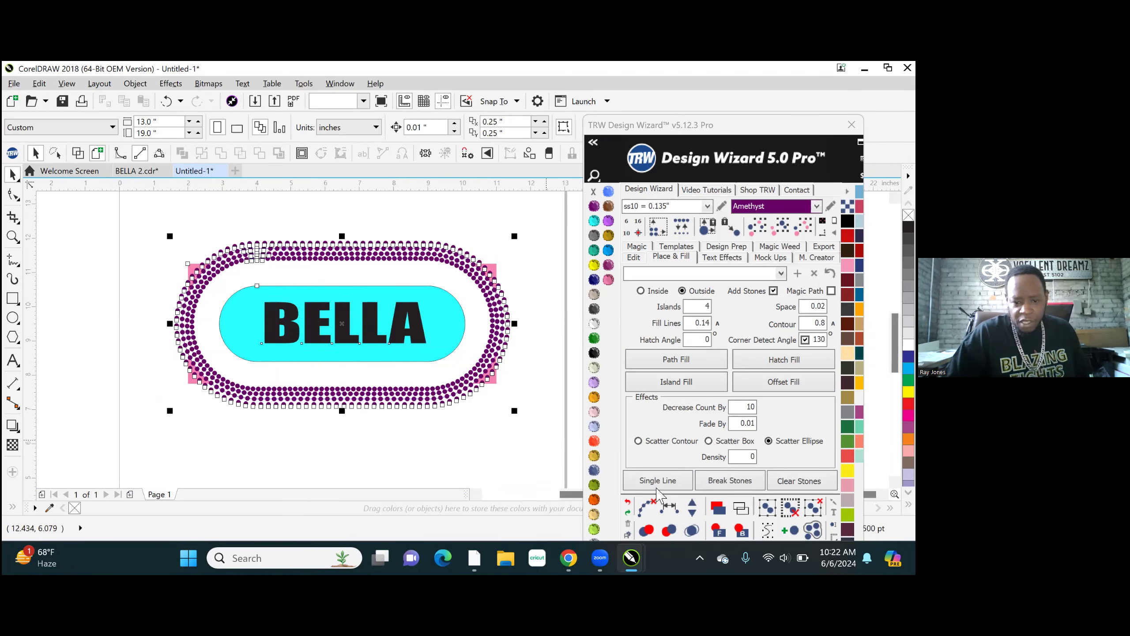
click(692, 531)
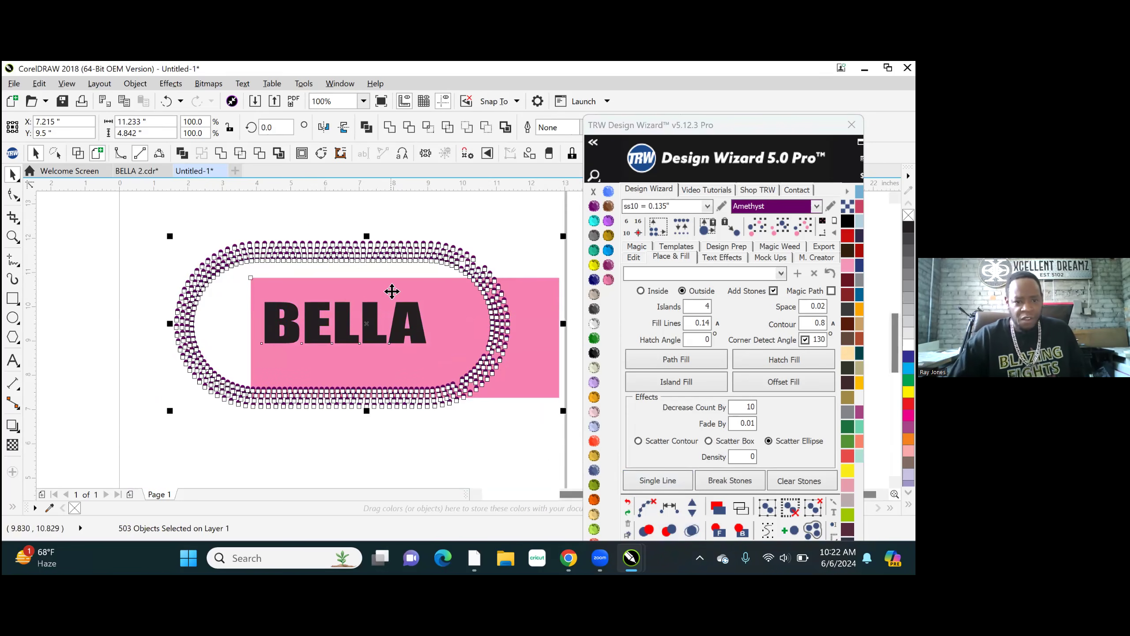
- Inspect the separated Amethyst stones up close, deselect everything and display the design in wireframe
scroll(472, 269, up, 3)
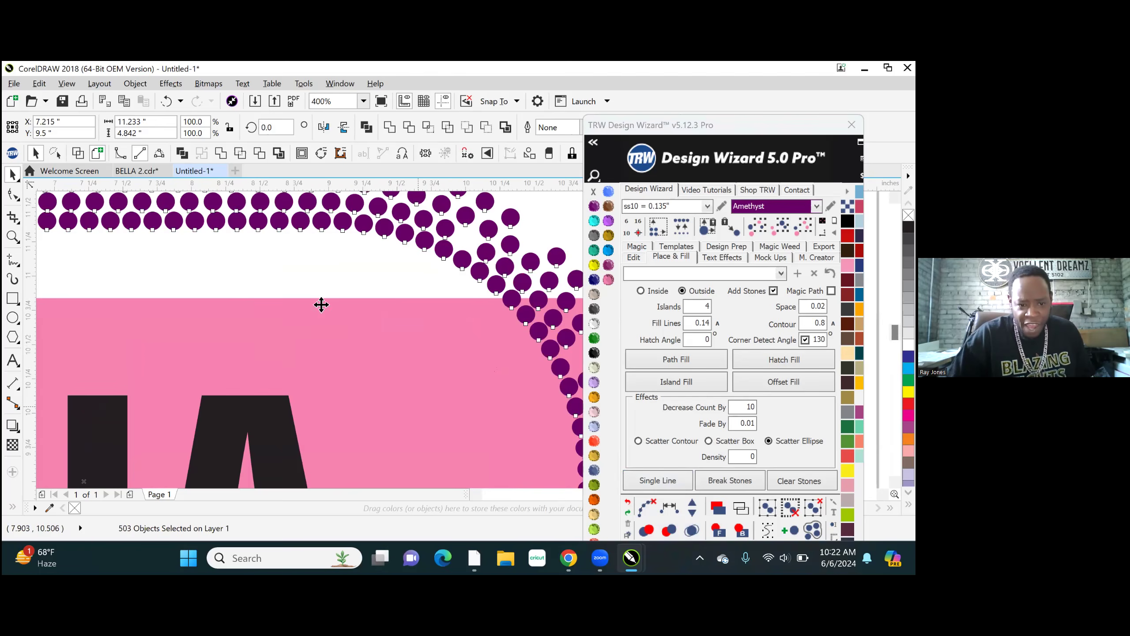
scroll(379, 303, down, 5)
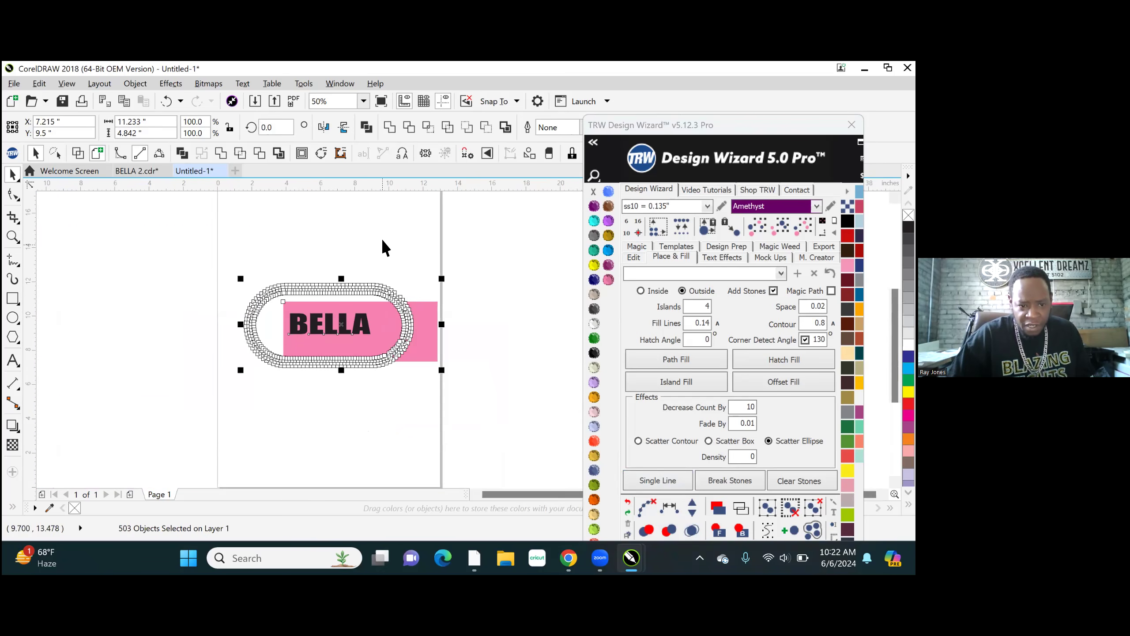
click(381, 235)
scroll(372, 311, up, 2)
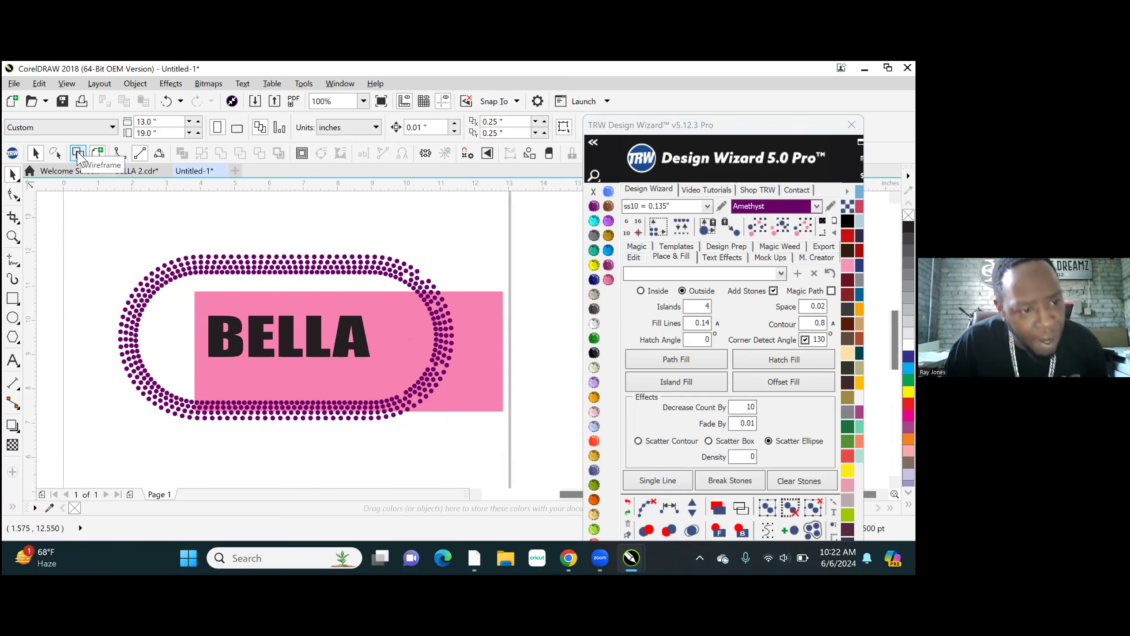
click(77, 154)
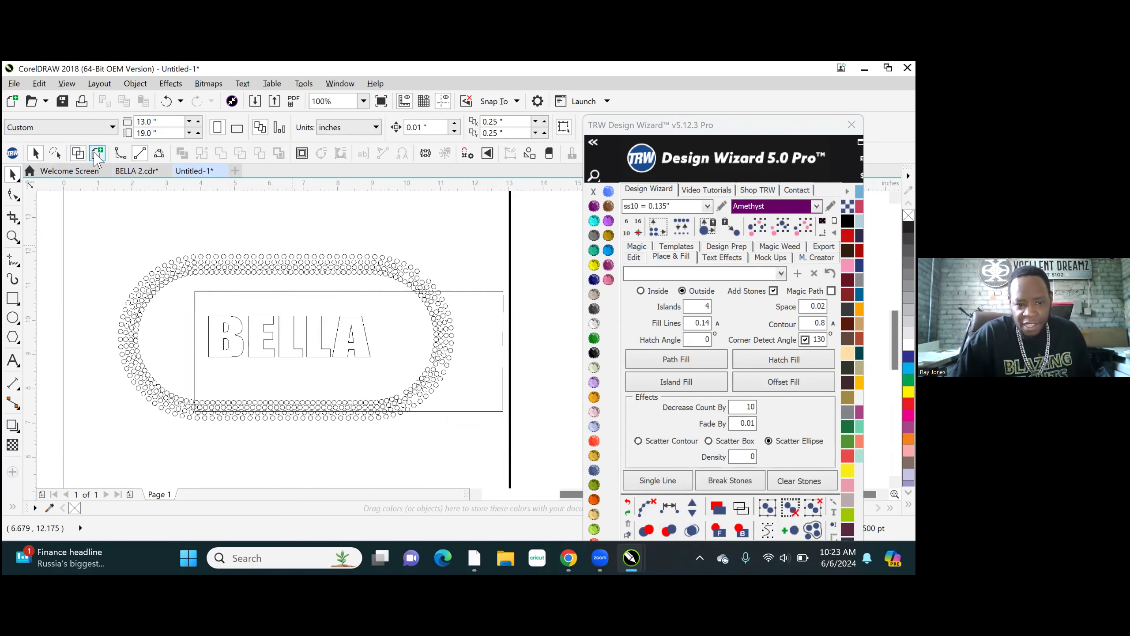
- Return the design to the full-colour display and delete all the Amethyst stones around the BELLA text
key(shift+F9)
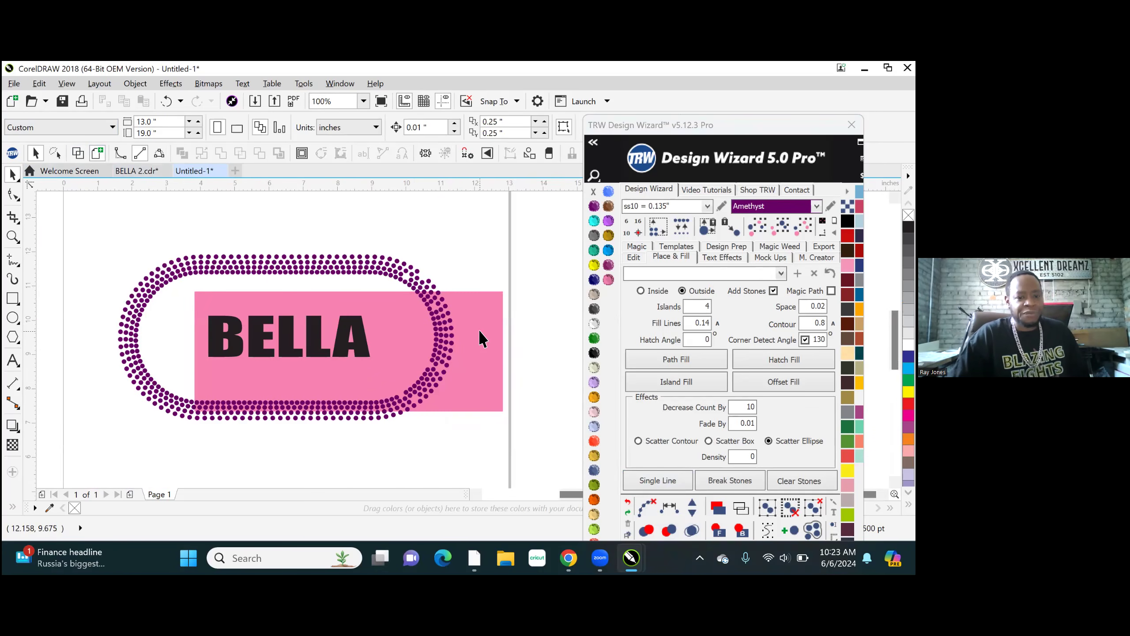
drag(445, 429, 488, 427)
key(Delete)
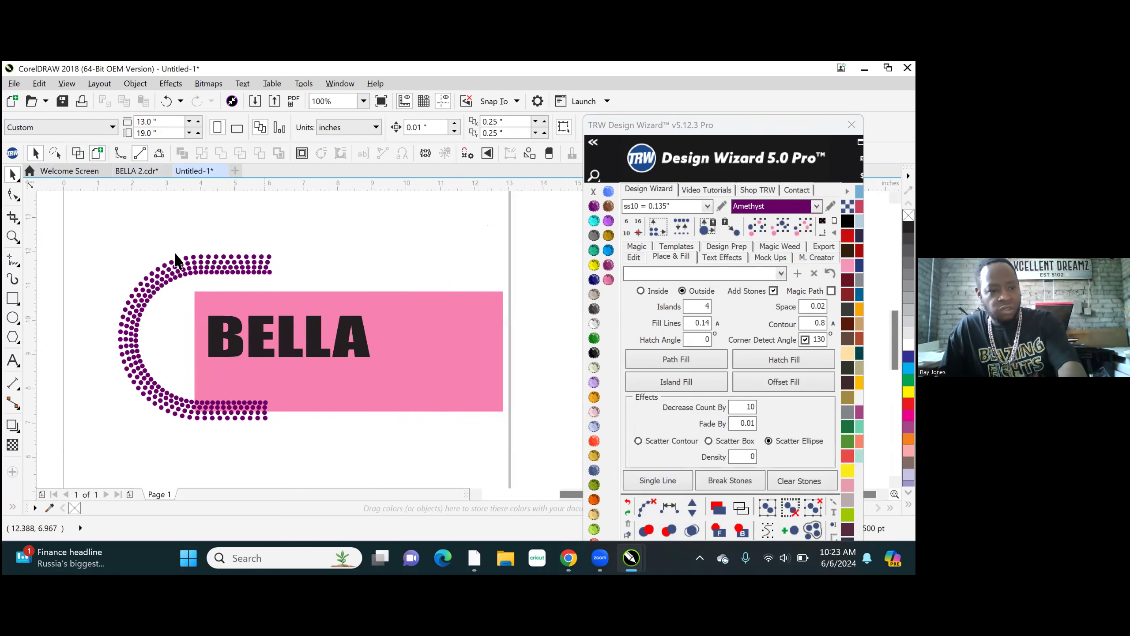
drag(252, 415, 288, 467)
key(Delete)
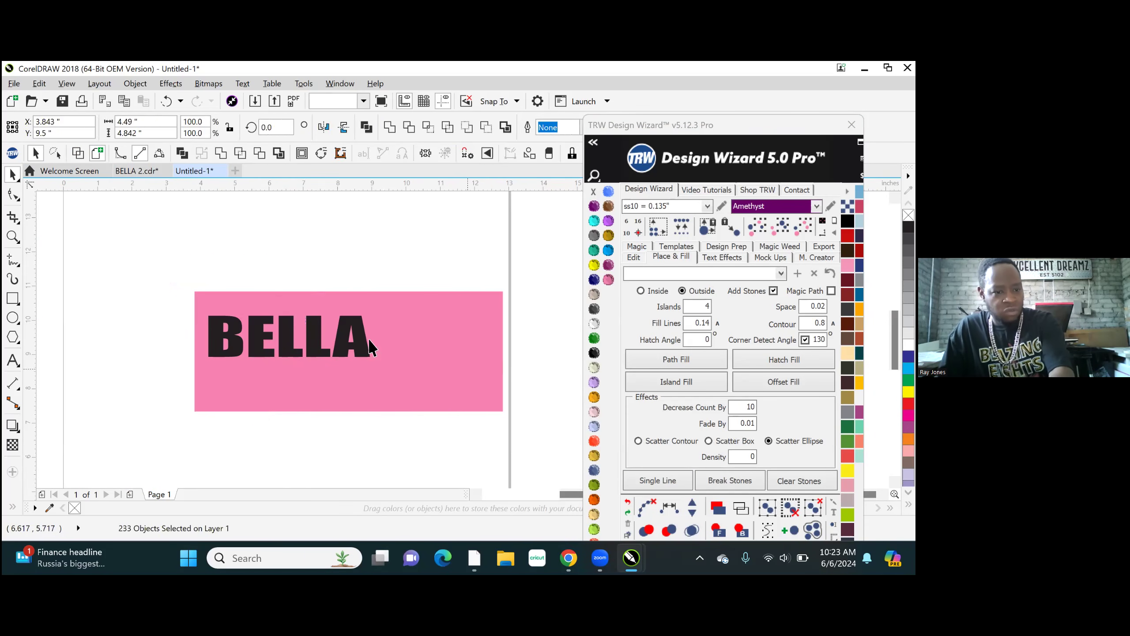
- Centre the pink rectangle and the BELLA text on each other and on the page
drag(140, 264, 528, 452)
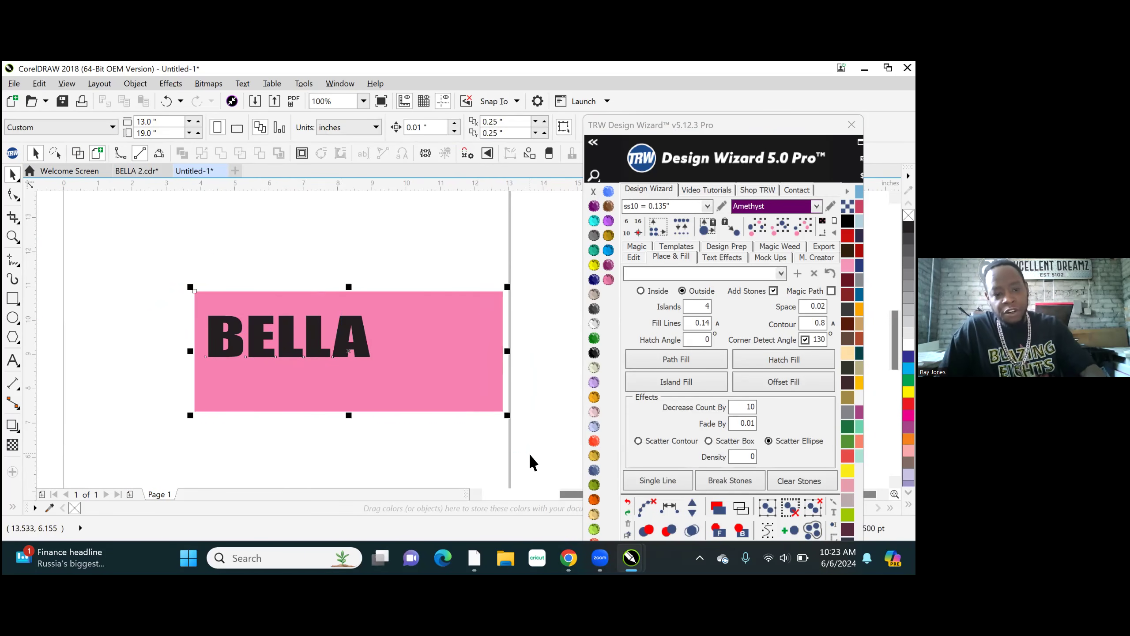
key(c)
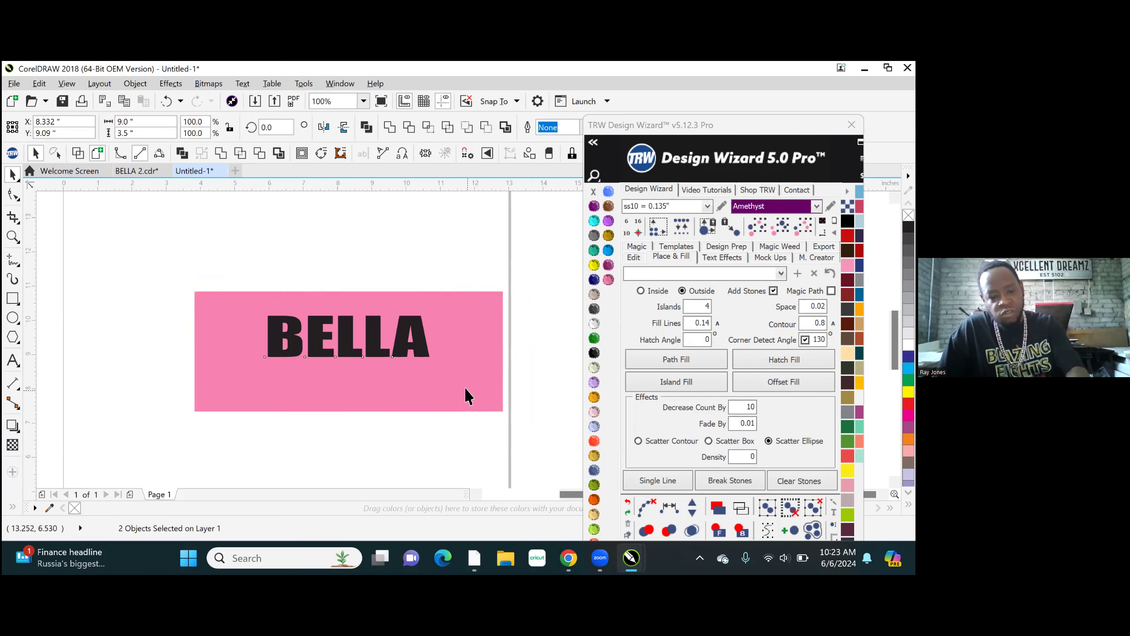
key(p)
click(203, 219)
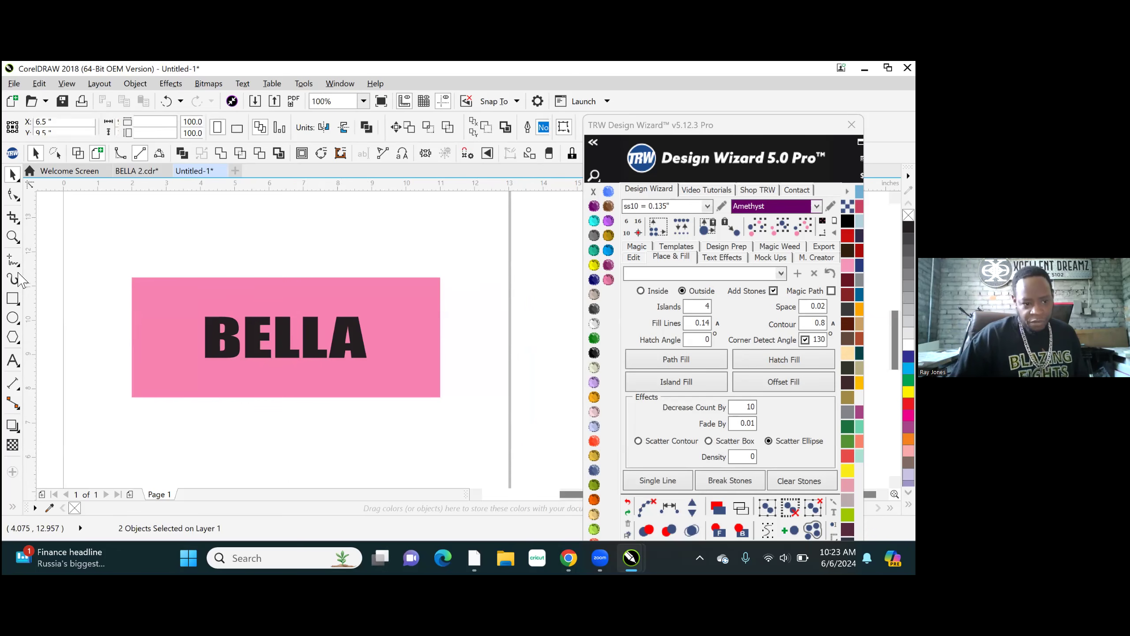
- Draw a rectangle about 6.27 by 1.68 inches around the BELLA text and stretch it upward to about 1.98 inches high
click(13, 299)
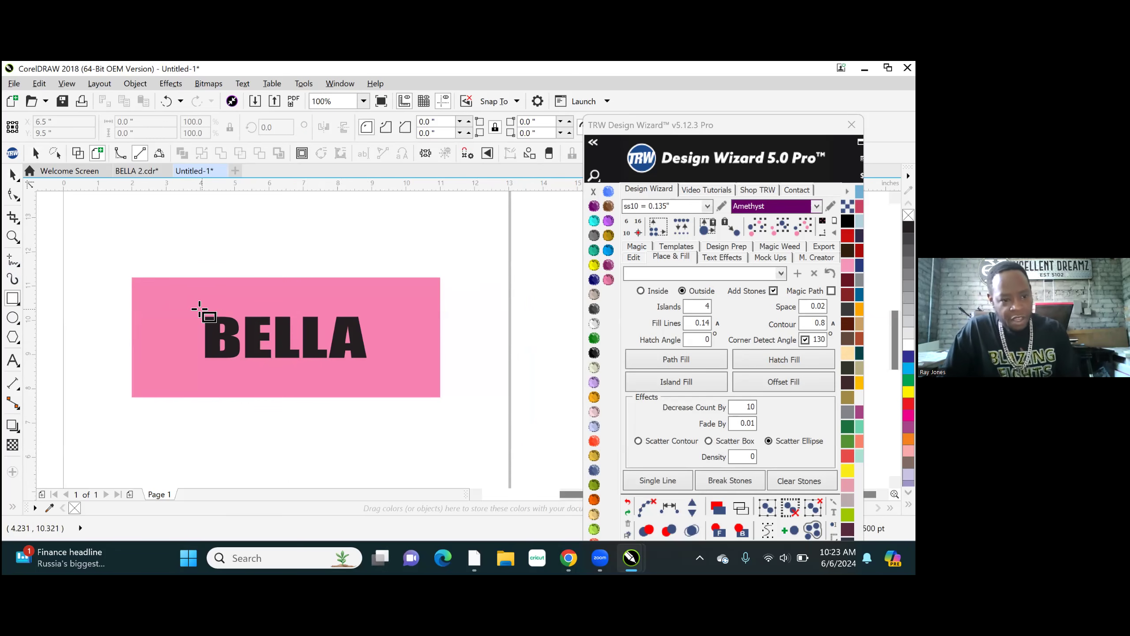
drag(180, 311, 396, 369)
scroll(260, 341, up, 1)
scroll(317, 335, up, 2)
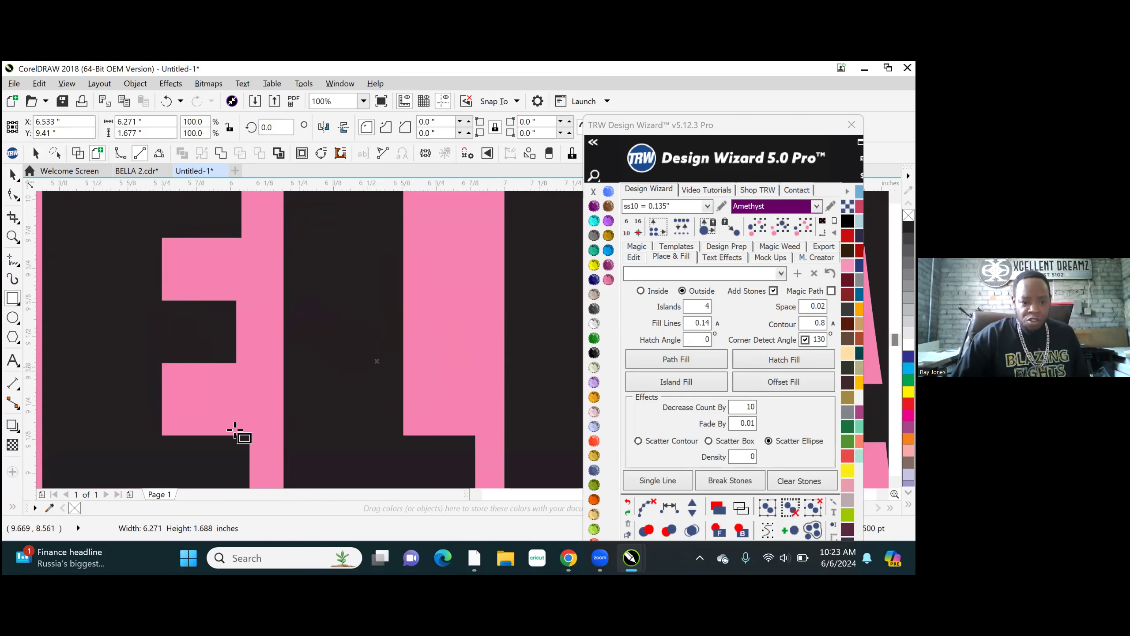
scroll(327, 357, down, 1)
scroll(327, 357, down, 2)
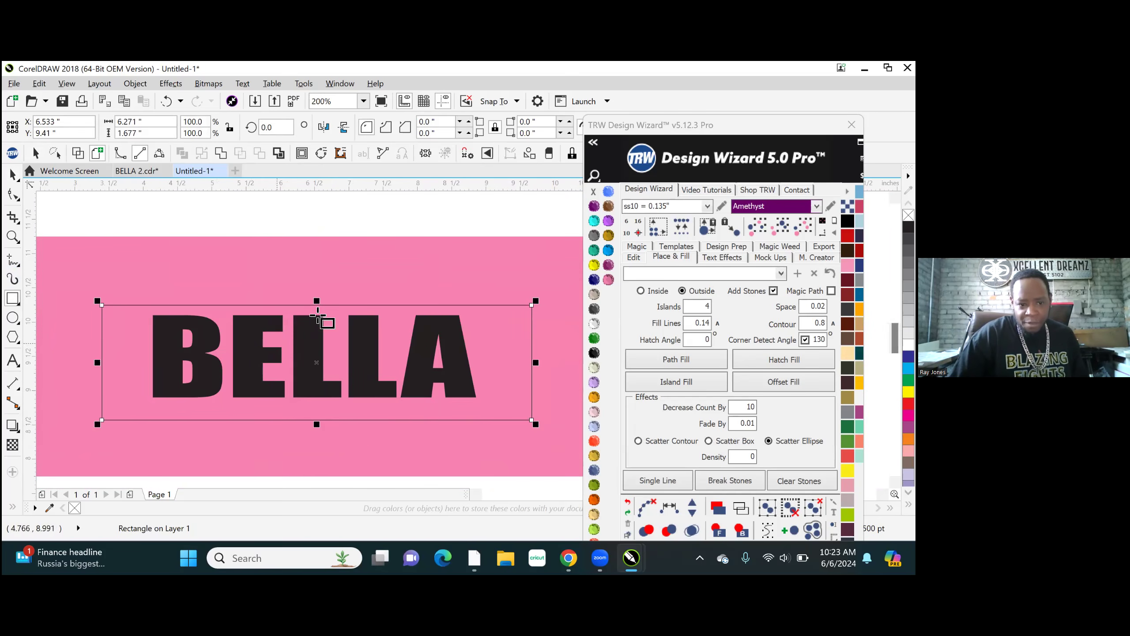
drag(319, 300, 314, 278)
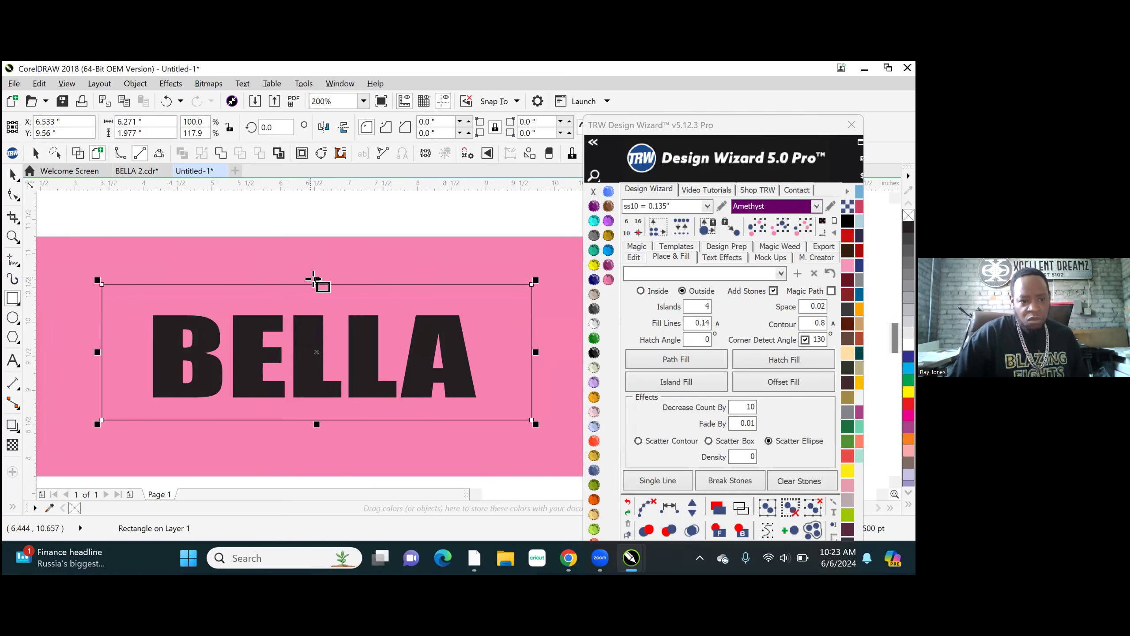
- Round all corners of the rectangle around BELLA with a corner radius of 8 inches
click(428, 121)
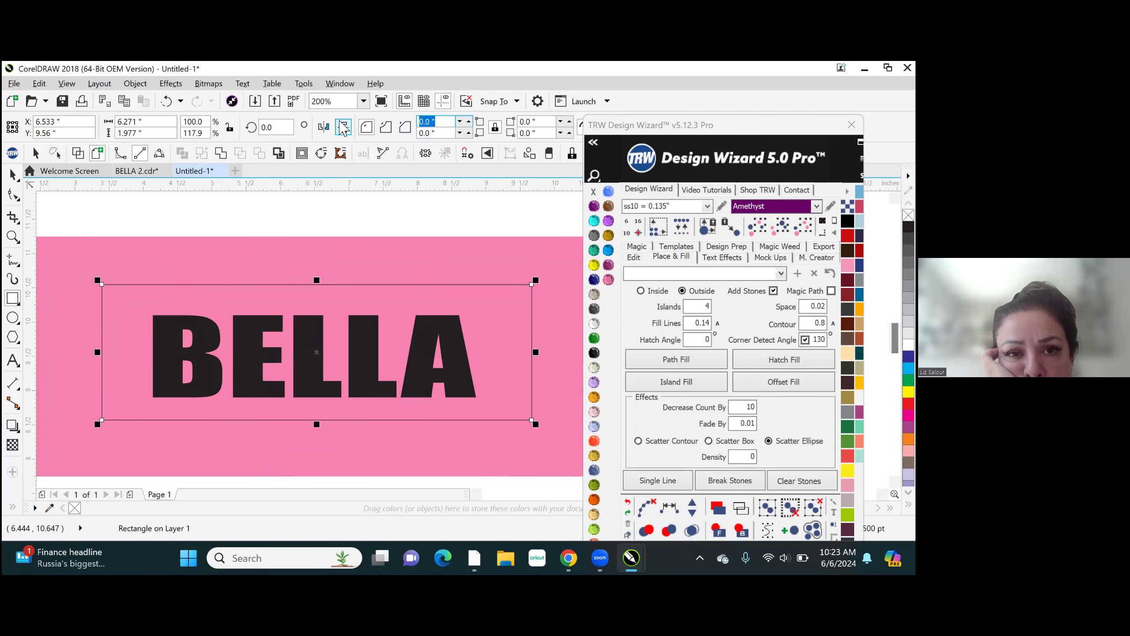
text(8)
key(Return)
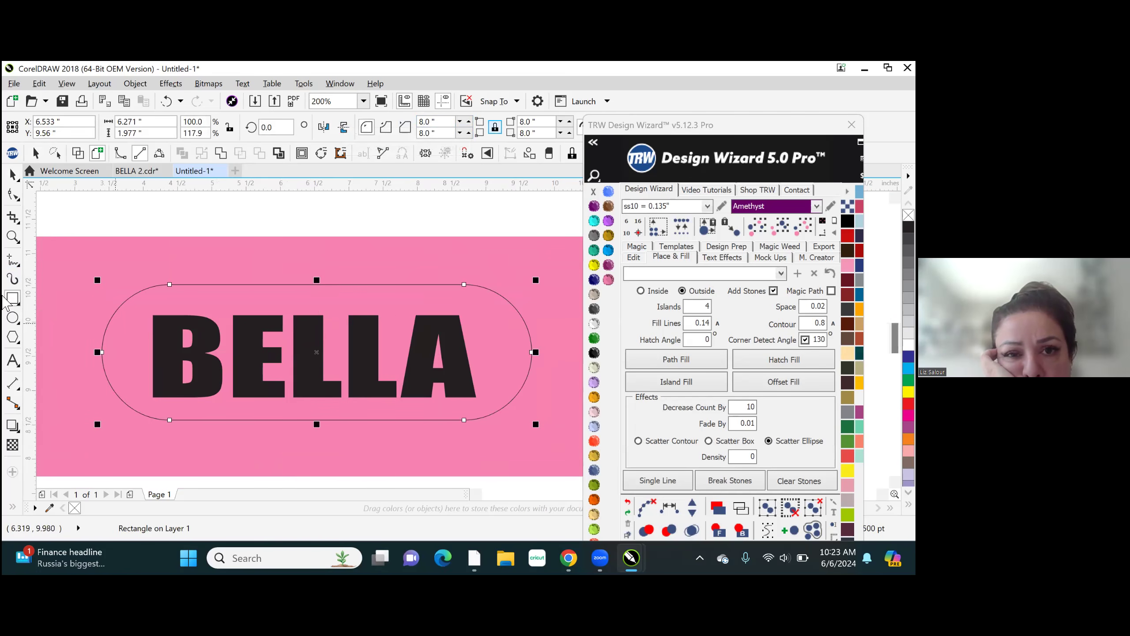
click(13, 174)
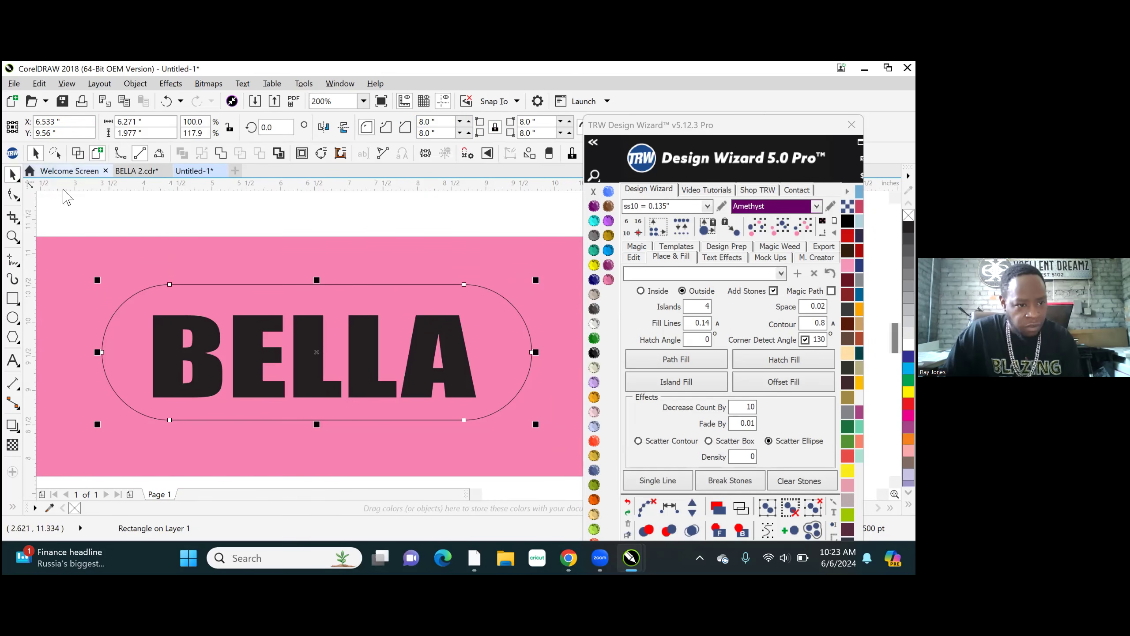
click(164, 258)
scroll(219, 286, down, 1)
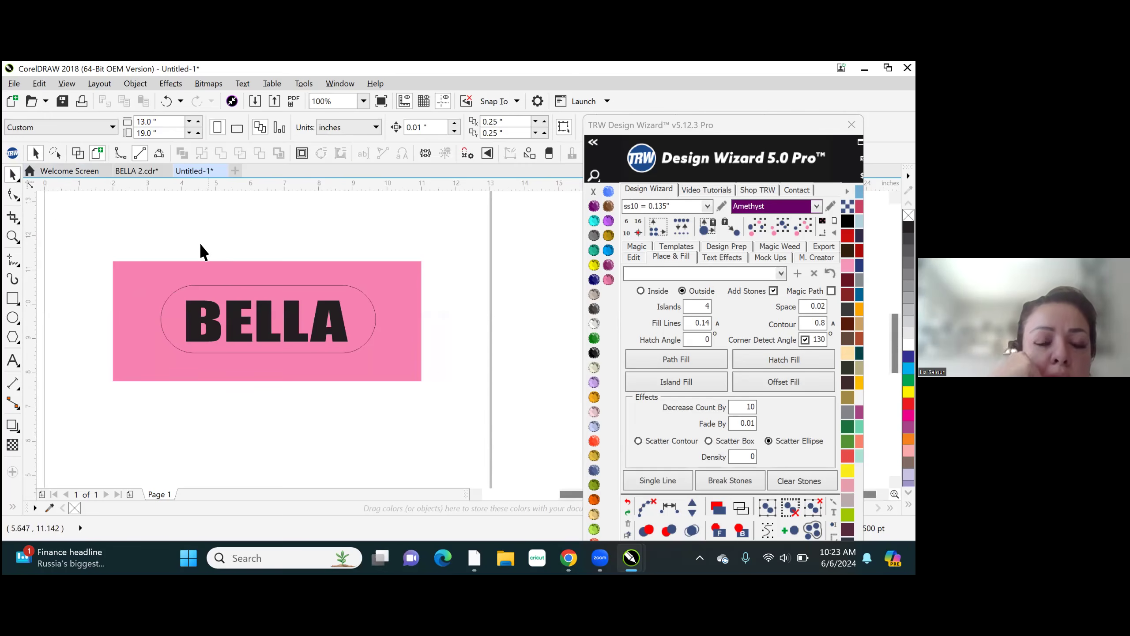
- Centre the rounded rectangle horizontally on the BELLA text
drag(163, 267, 188, 328)
drag(244, 355, 401, 407)
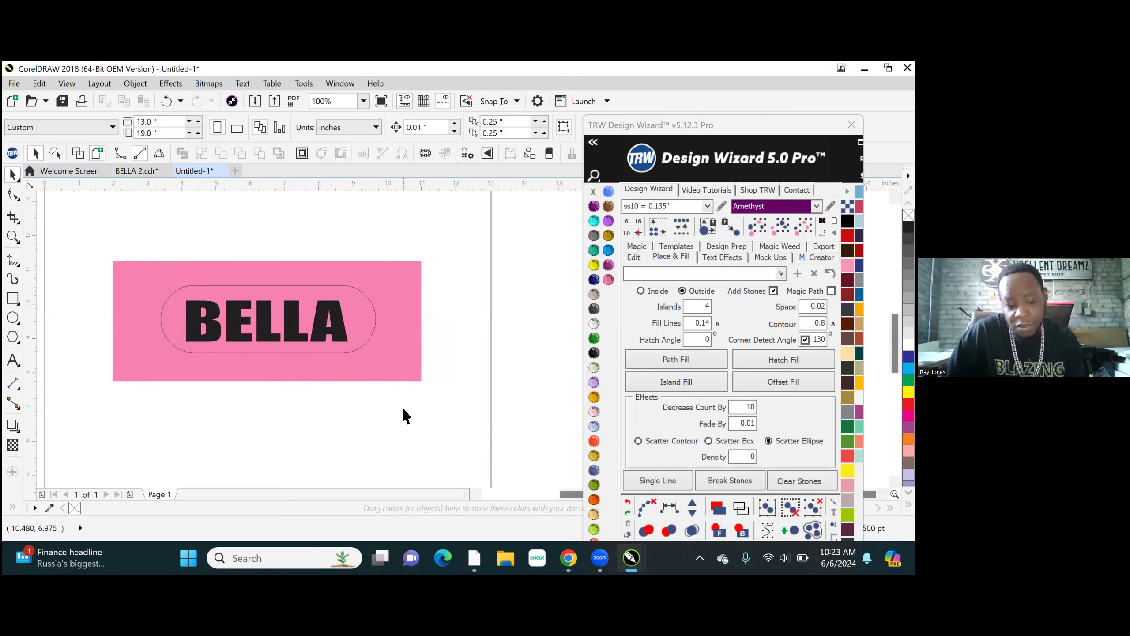
key(p)
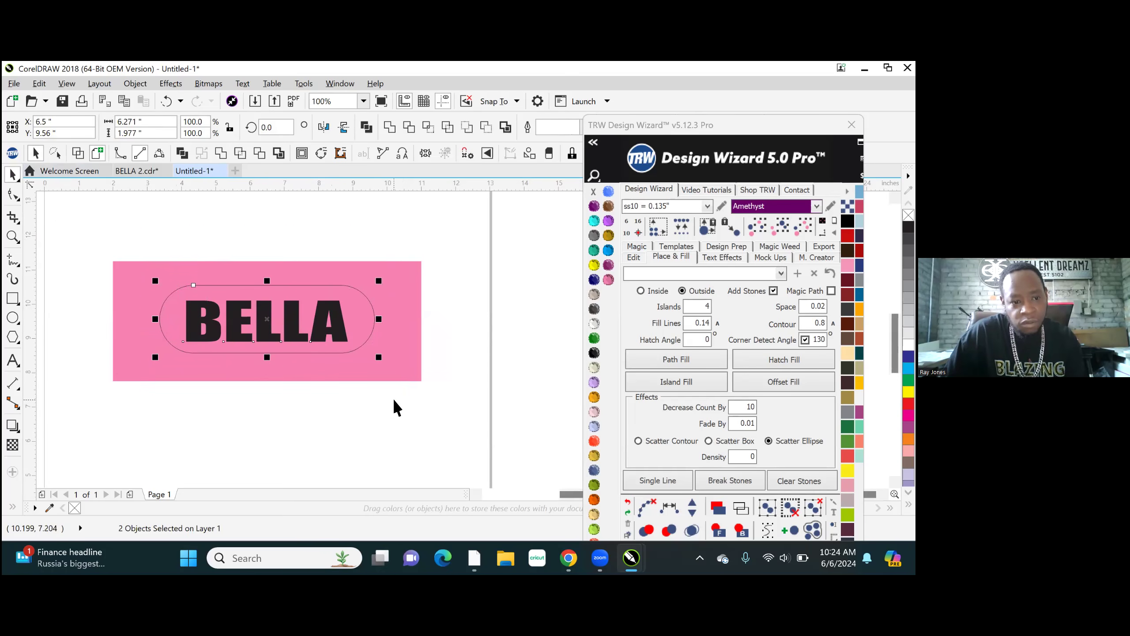
click(322, 199)
- Try filling the rounded rectangle around BELLA with TRW Blue, and undo the fill
scroll(307, 301, up, 2)
click(306, 296)
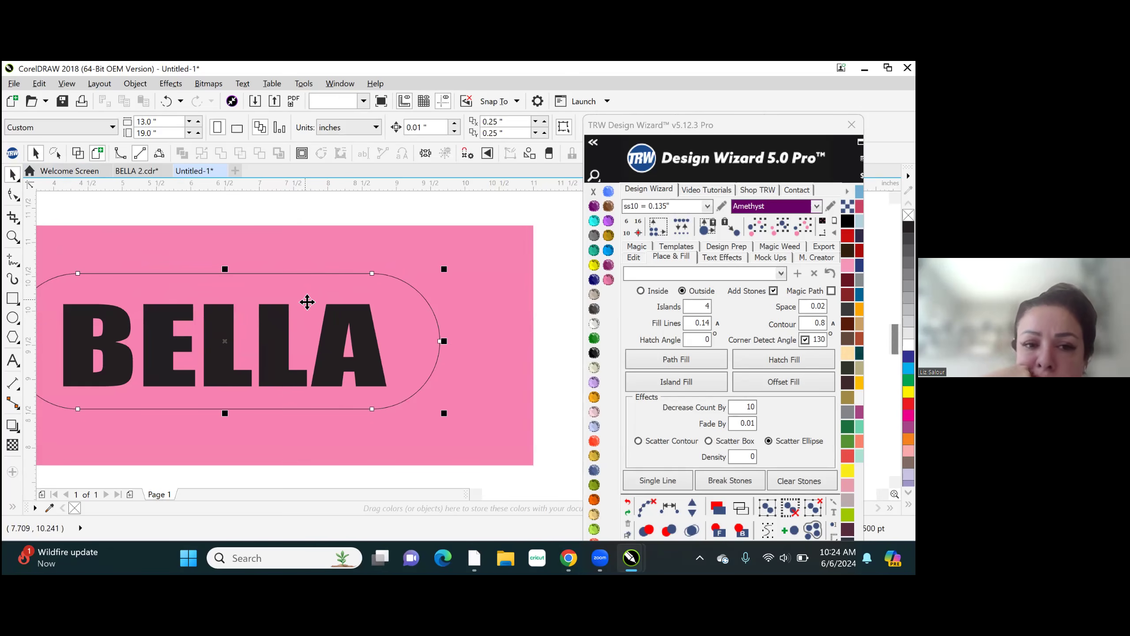
click(608, 251)
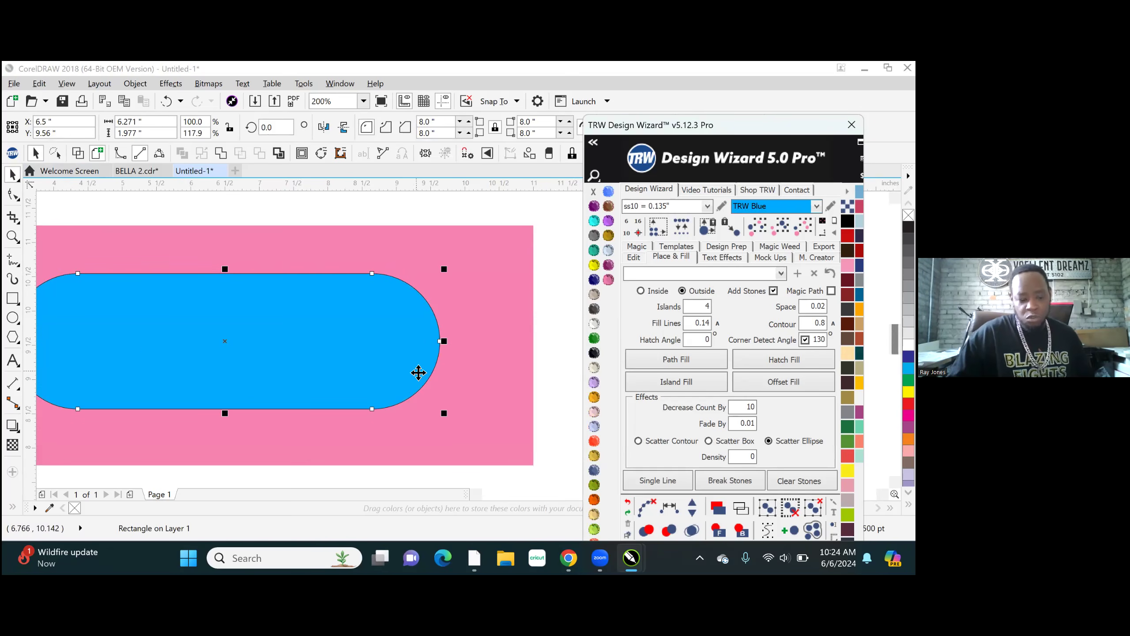
click(475, 254)
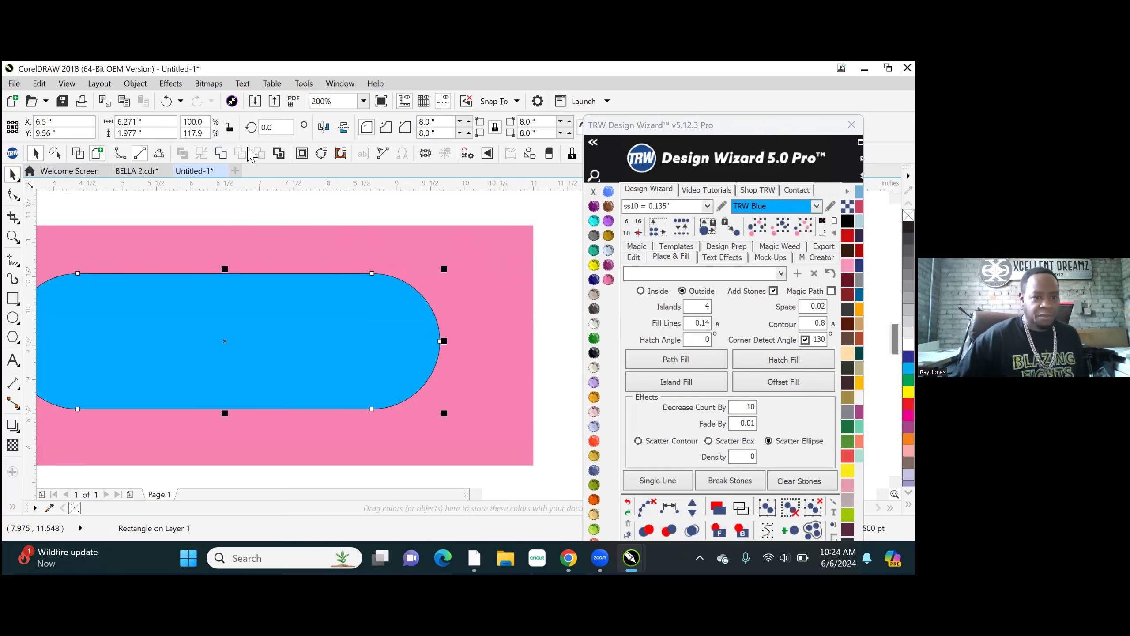
scroll(383, 314, down, 1)
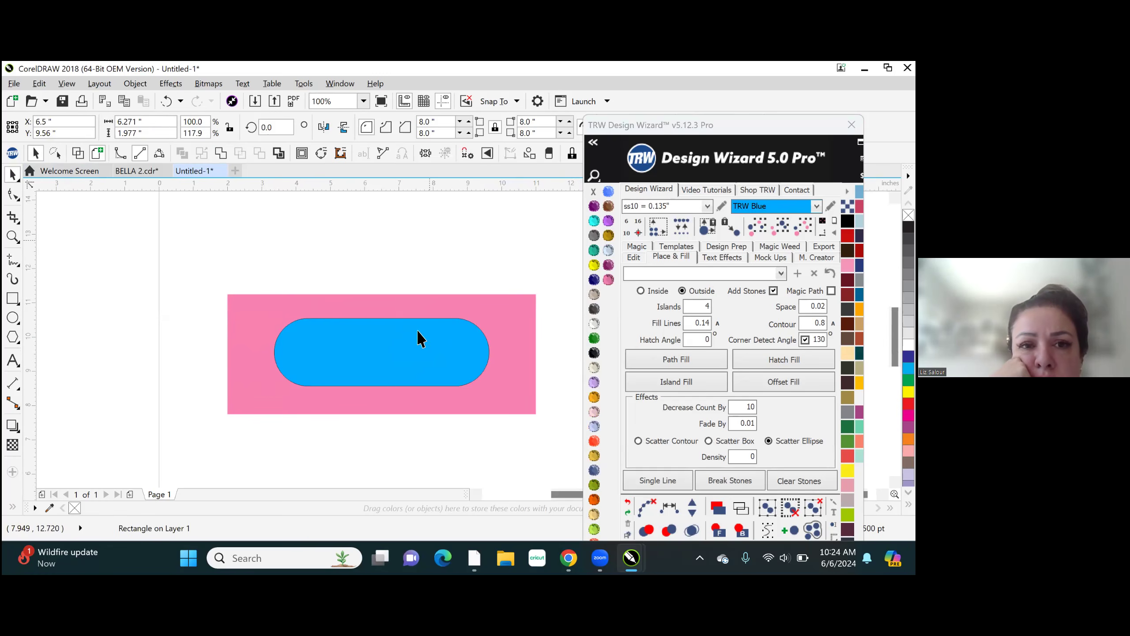
scroll(418, 334, up, 1)
scroll(442, 351, down, 1)
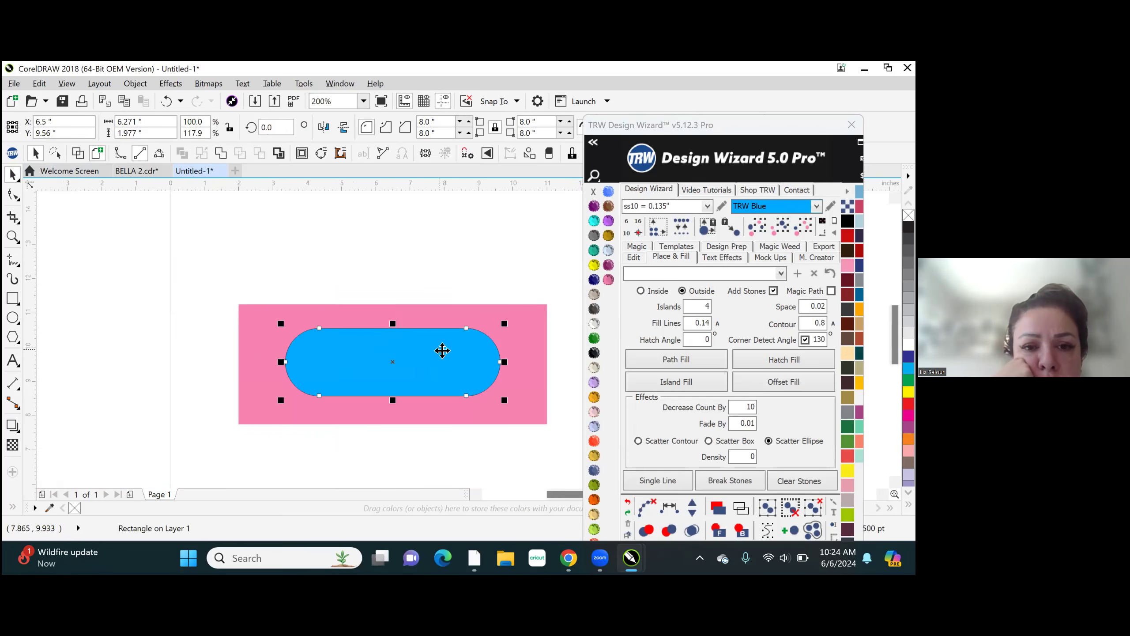
scroll(442, 350, up, 1)
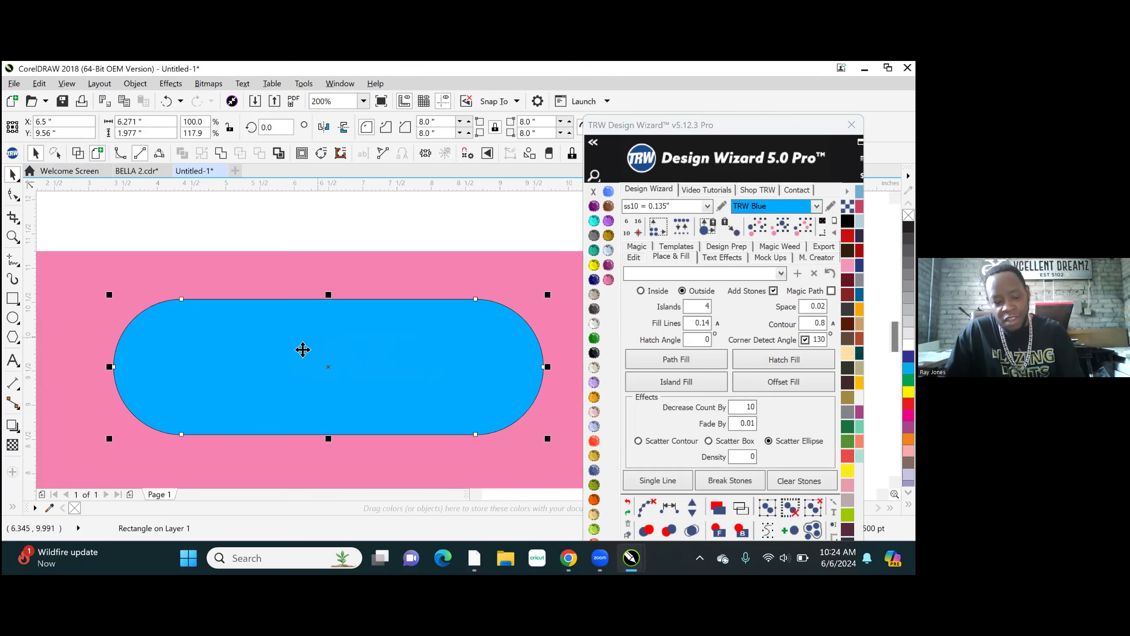
key(ctrl+z)
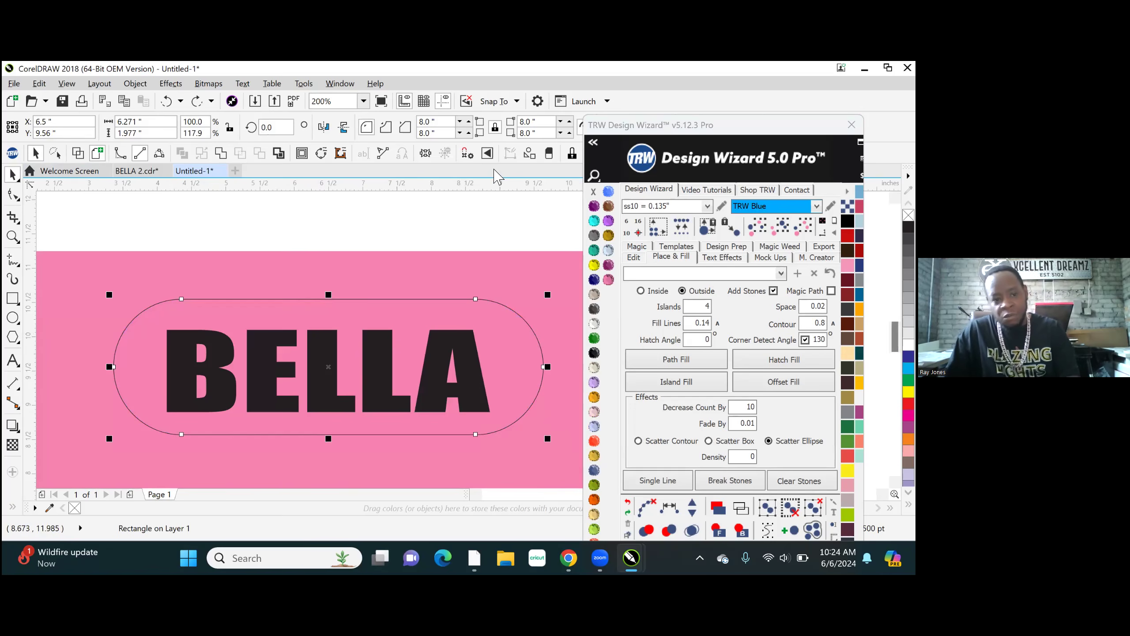
- Fill the rounded rectangle with TRW Blue and trim its shape out of the pink rectangle
scroll(414, 343, down, 1)
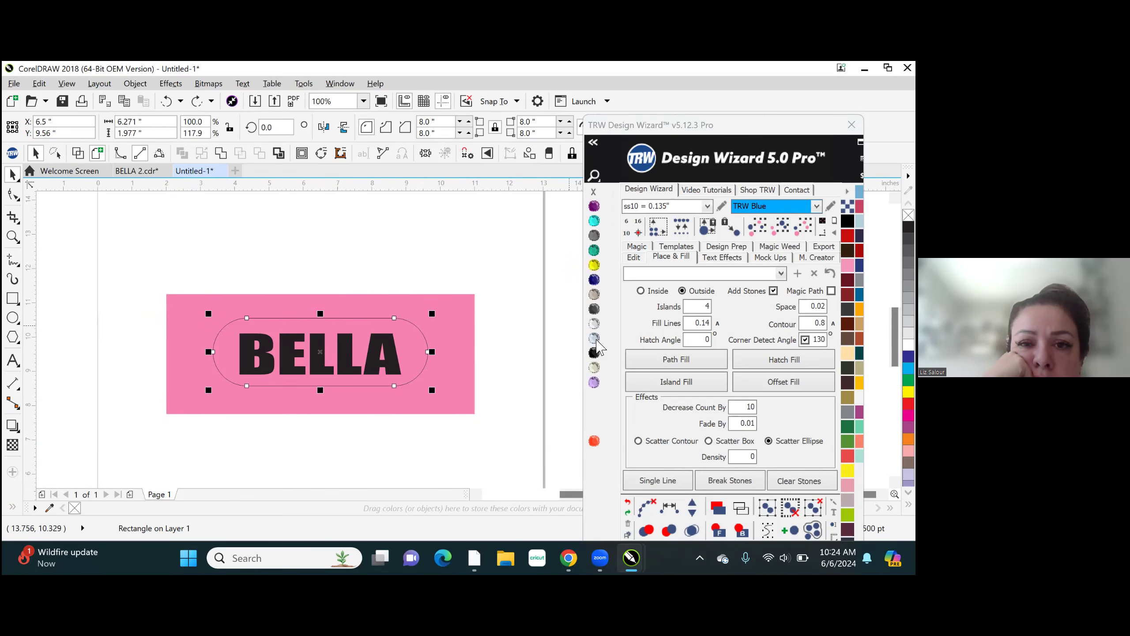
click(608, 251)
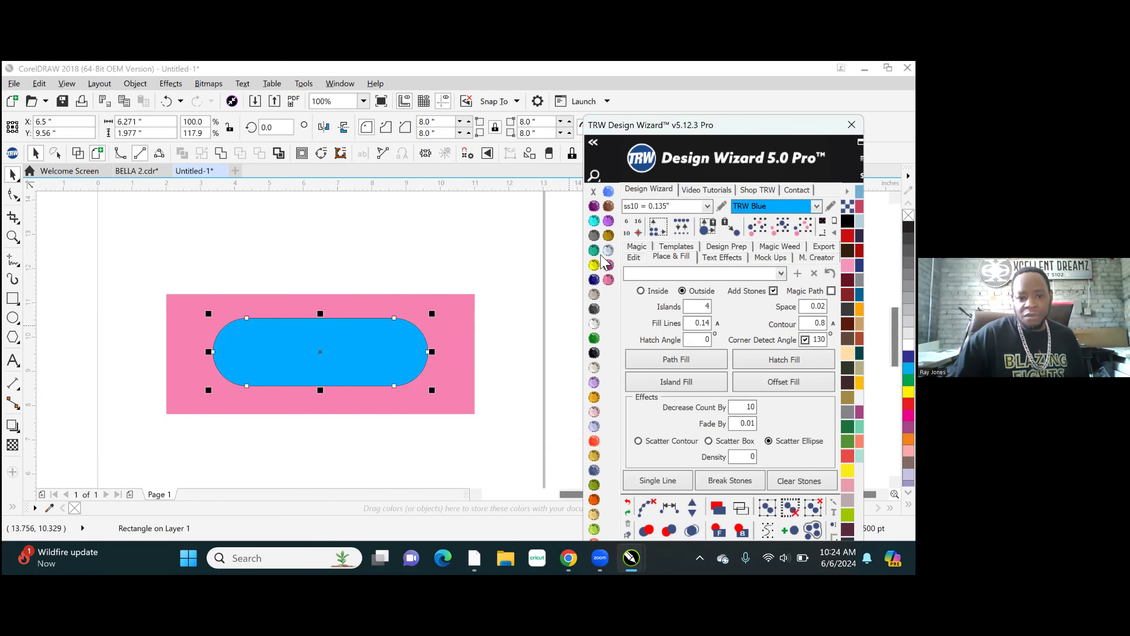
click(462, 314)
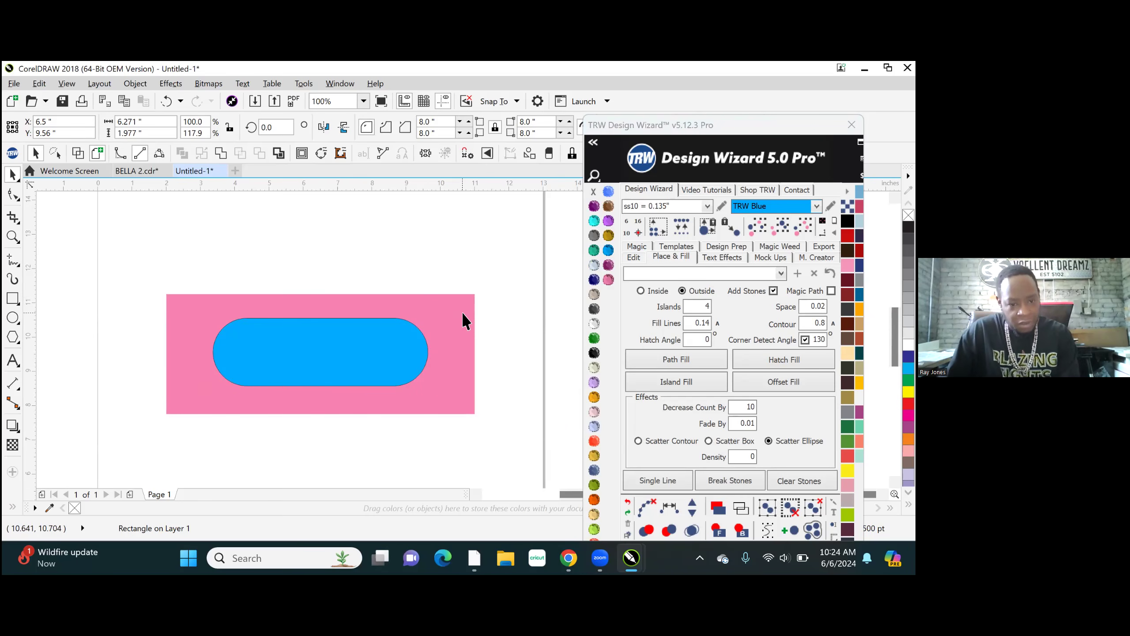
key(ctrl+a)
click(260, 155)
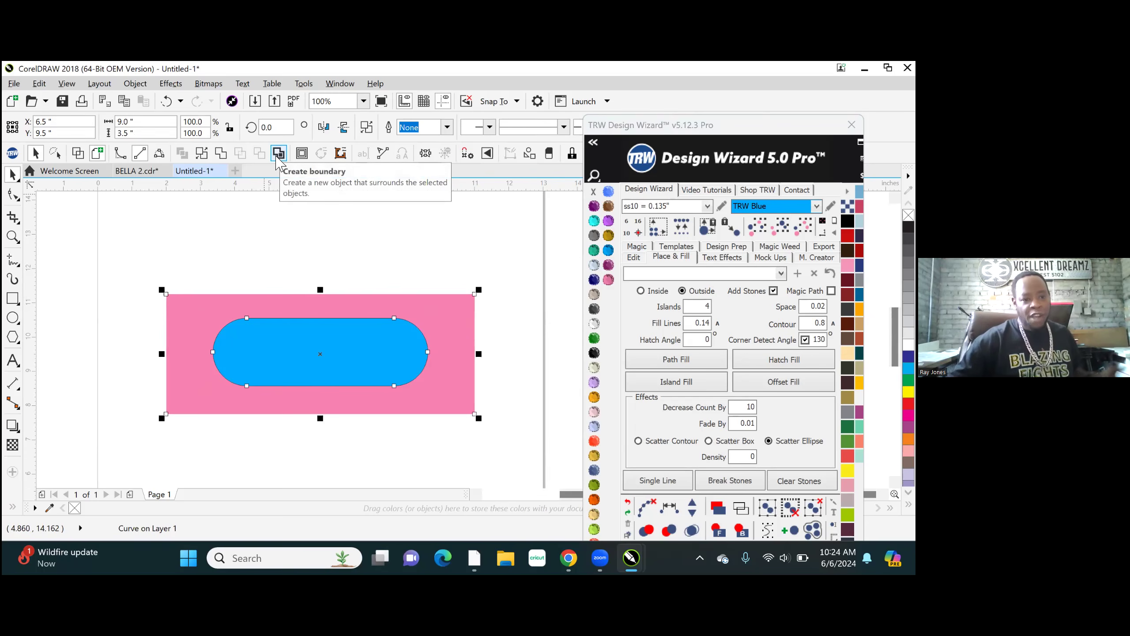
click(168, 468)
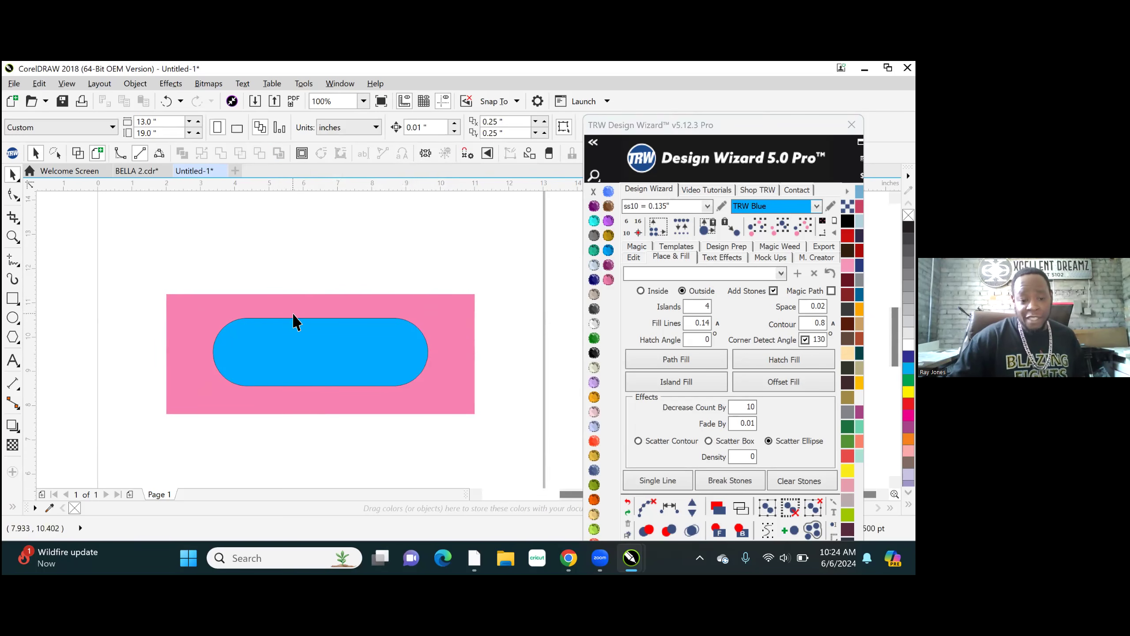
- Send the blue rounded rectangle to the back, behind the BELLA text
click(335, 350)
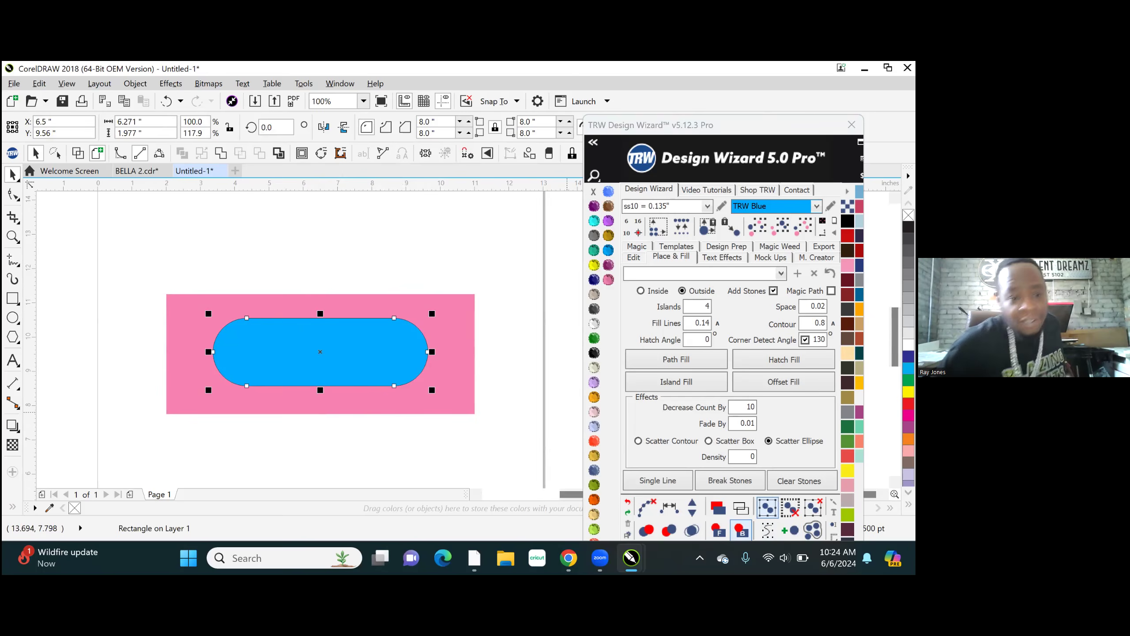
click(741, 529)
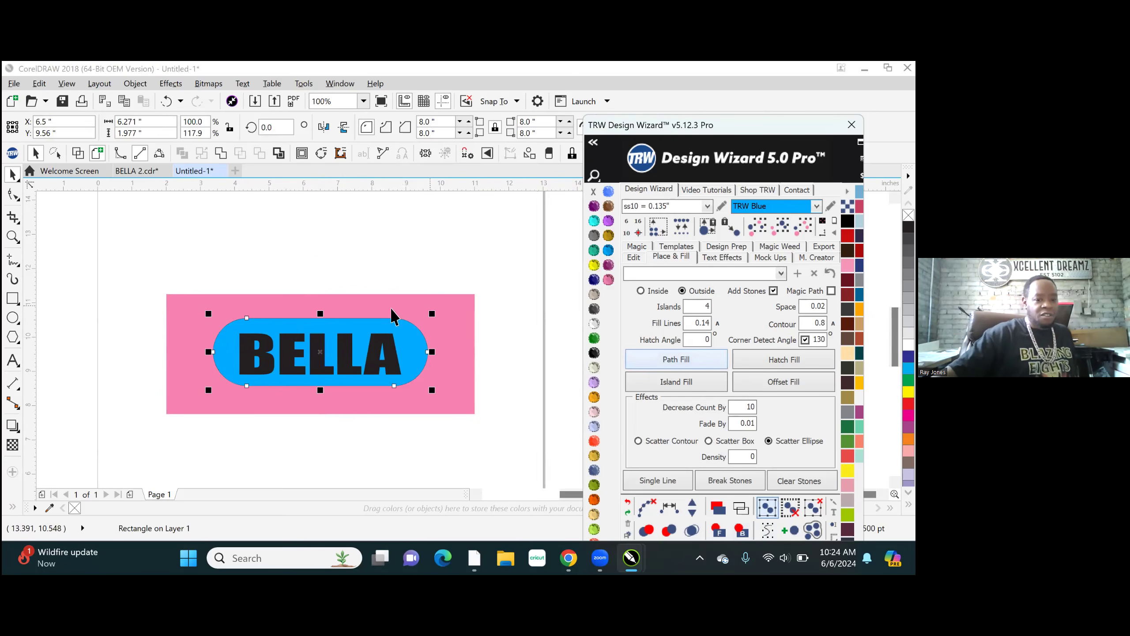
click(338, 318)
- Move the blue rounded rectangle off the pink panel to check the cutout, and undo the move
drag(350, 325, 300, 247)
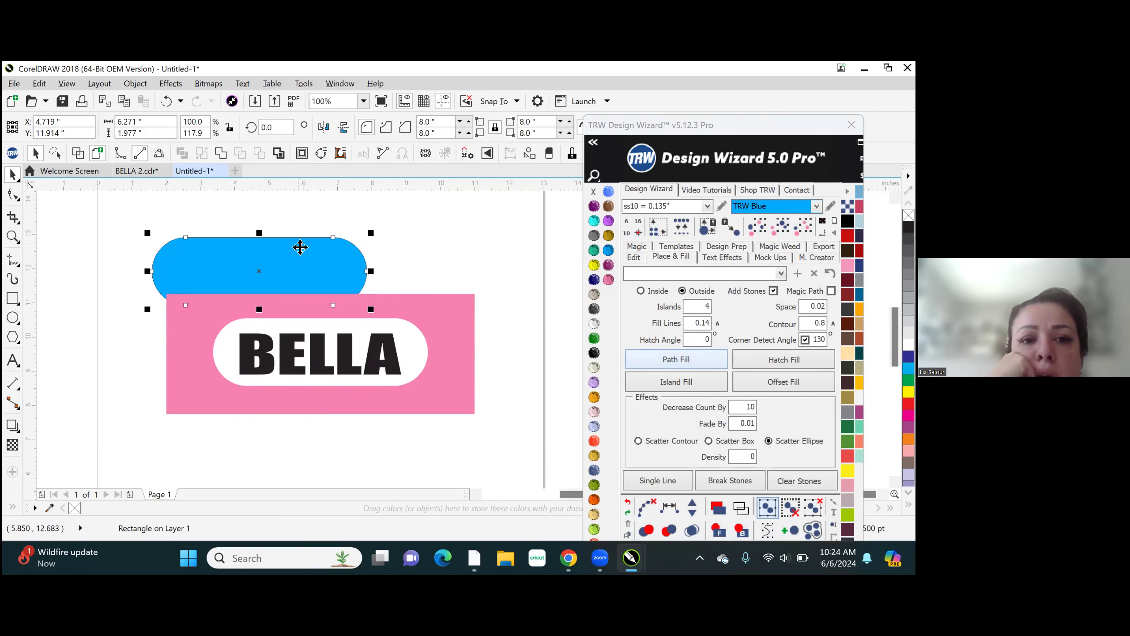
key(ctrl+z)
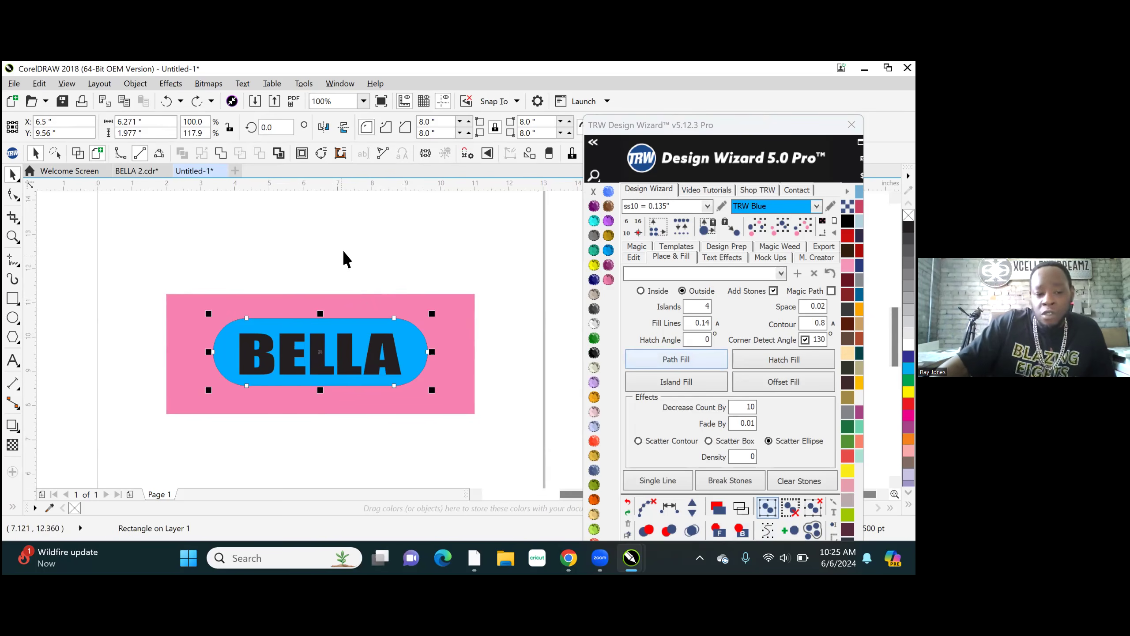
key(Escape)
- Undo the reordering and trimming so the rounded rectangle lies over the uncut pink rectangle again
scroll(373, 355, up, 2)
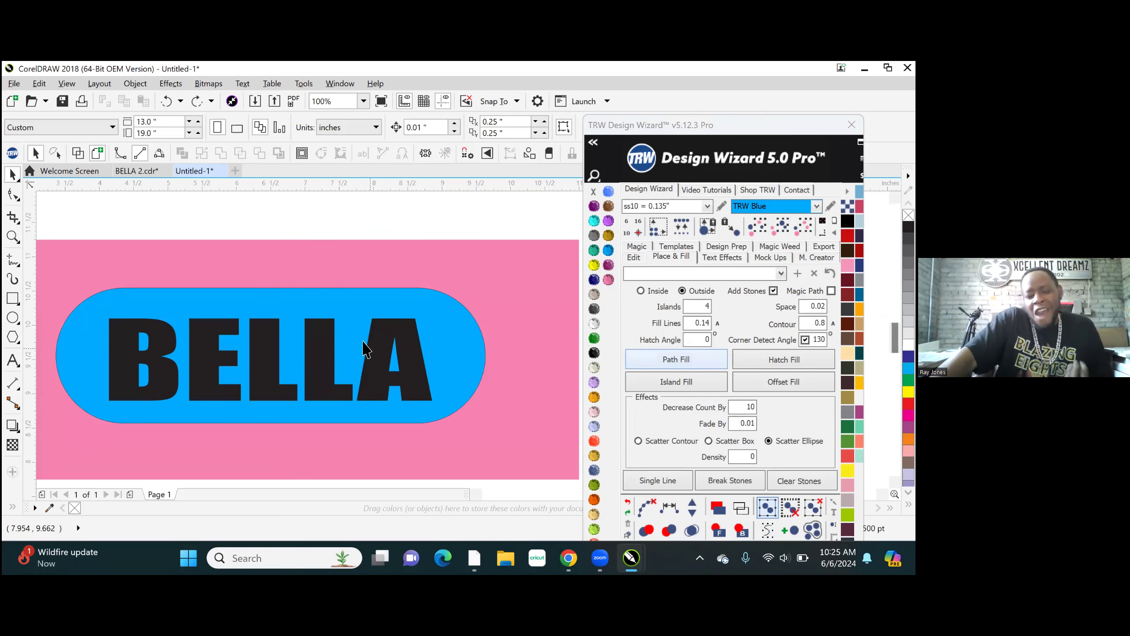
click(337, 307)
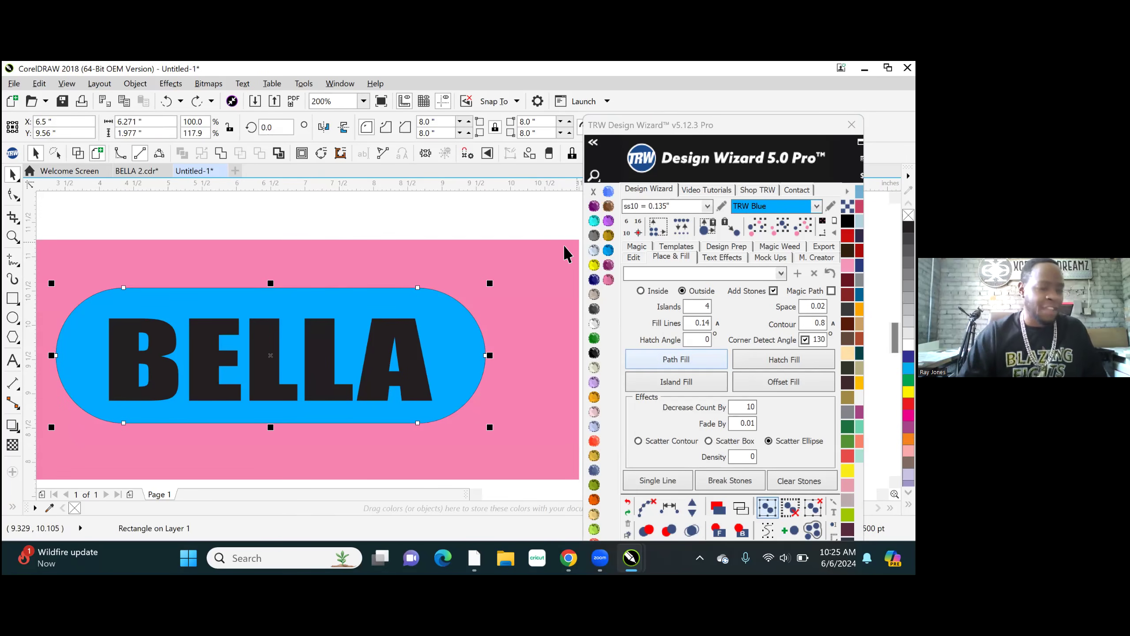
scroll(204, 376, down, 2)
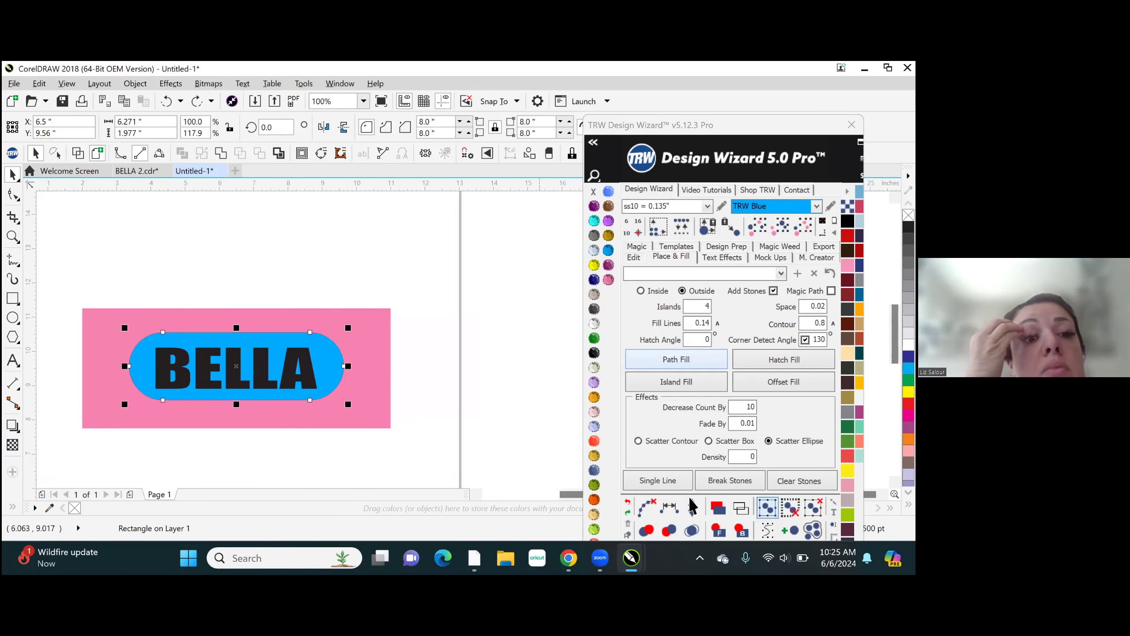
click(628, 505)
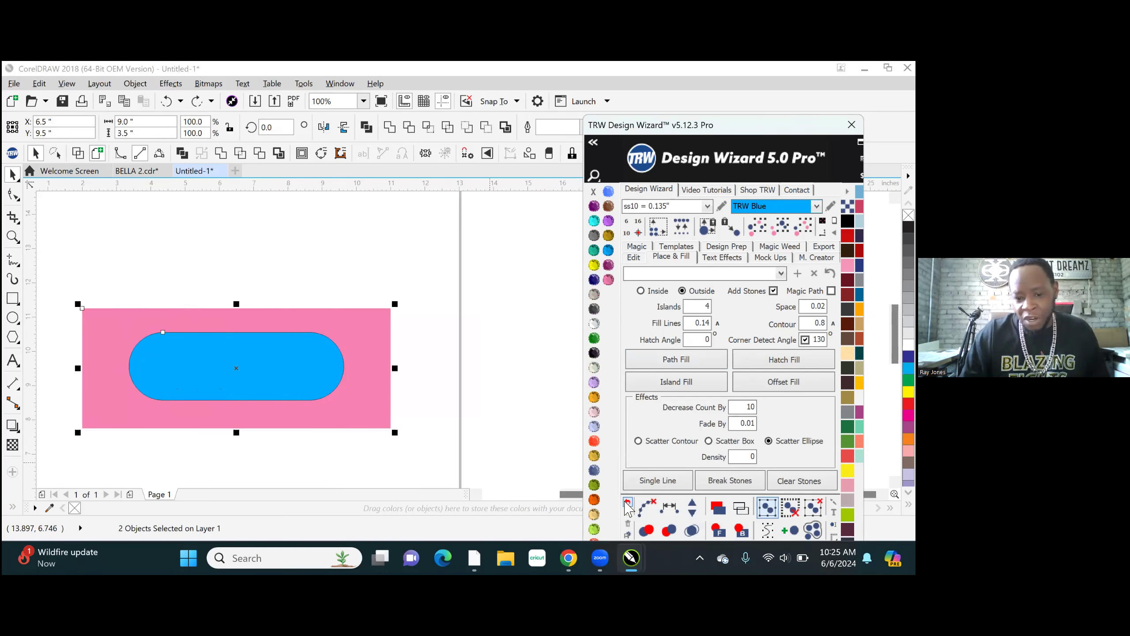
- Try sending the blue rounded rectangle to the back, behind the uncut pink rectangle
click(297, 373)
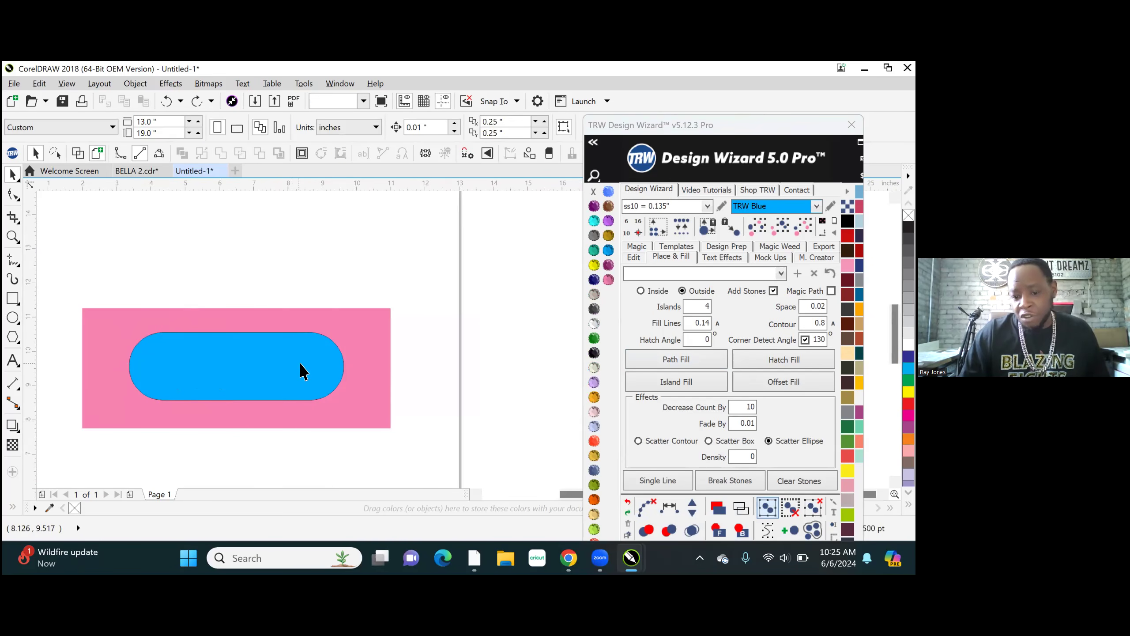
click(741, 530)
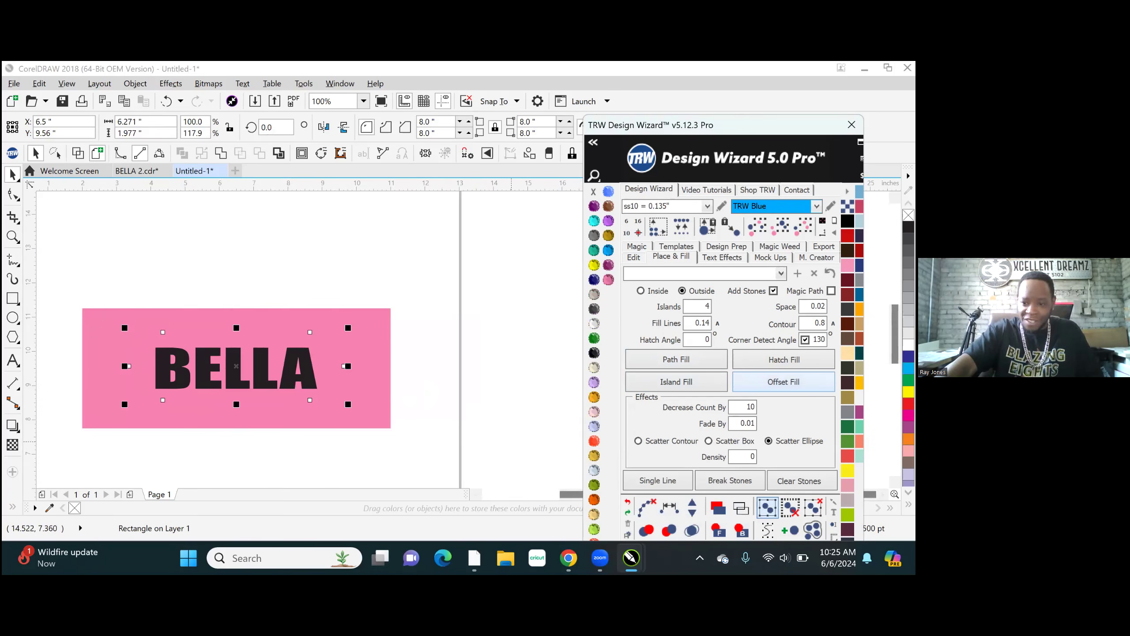
click(258, 253)
scroll(335, 355, down, 4)
scroll(358, 267, up, 4)
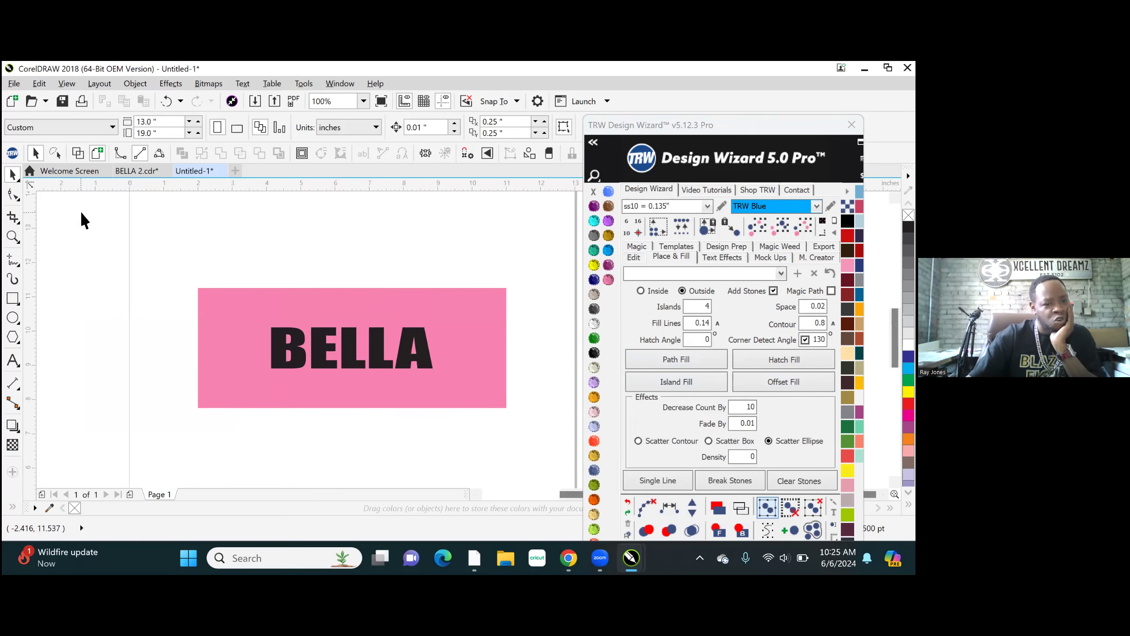
- Check the hidden rounded rectangle in wireframe view, return to the normal view, and undo sending it to the back
click(78, 153)
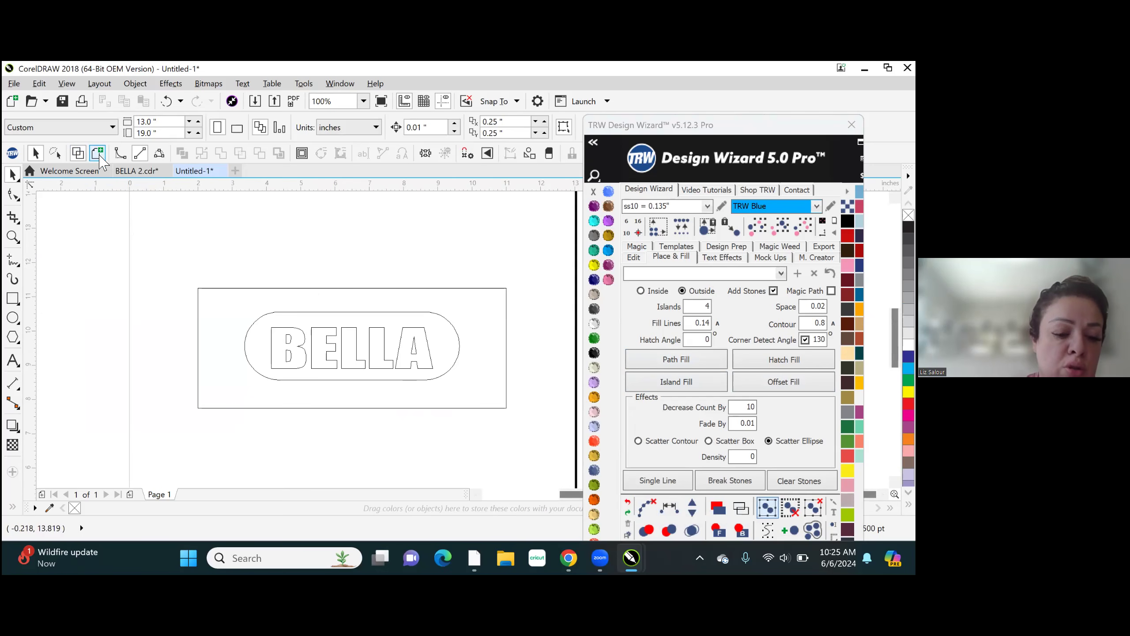
click(99, 155)
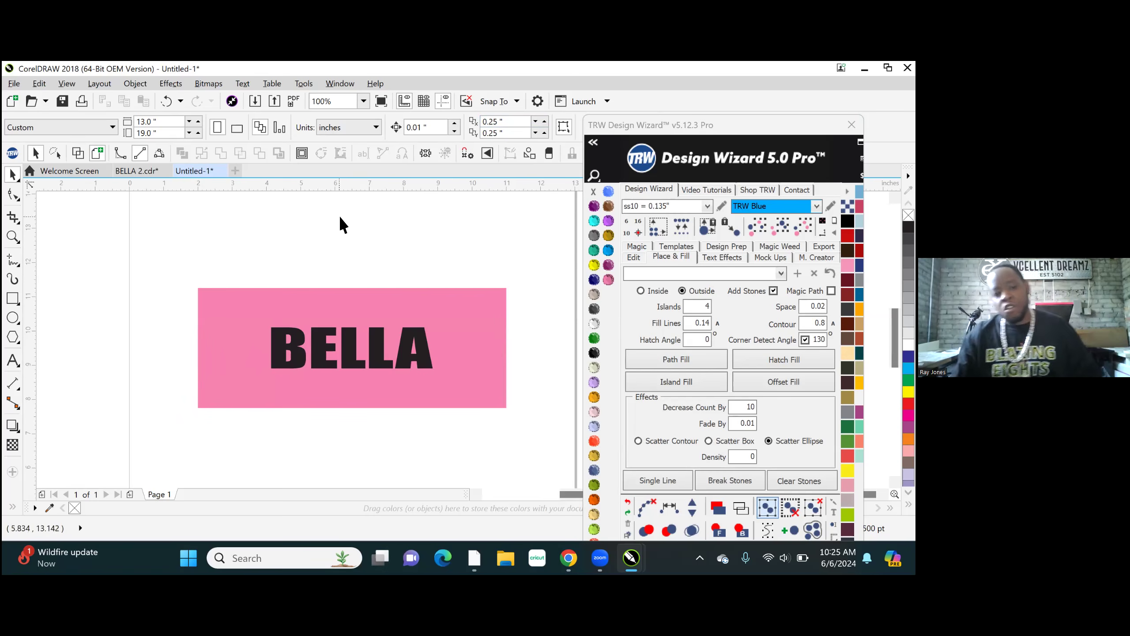
click(632, 507)
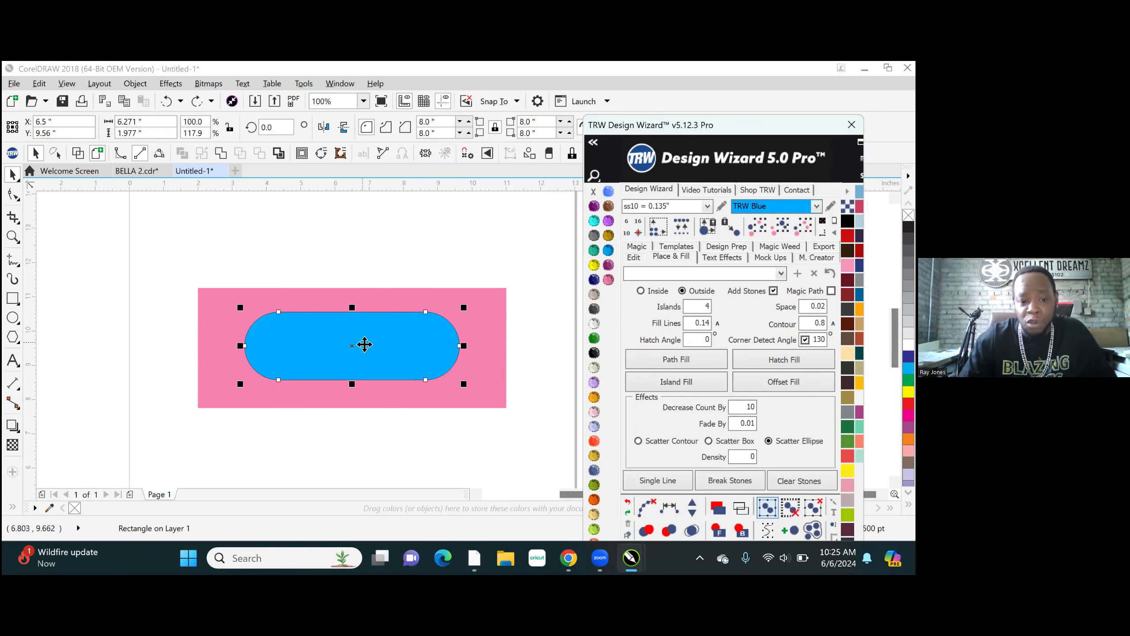
- Trim the blue rounded rectangle's shape out of the pink rectangle
shift+click(489, 305)
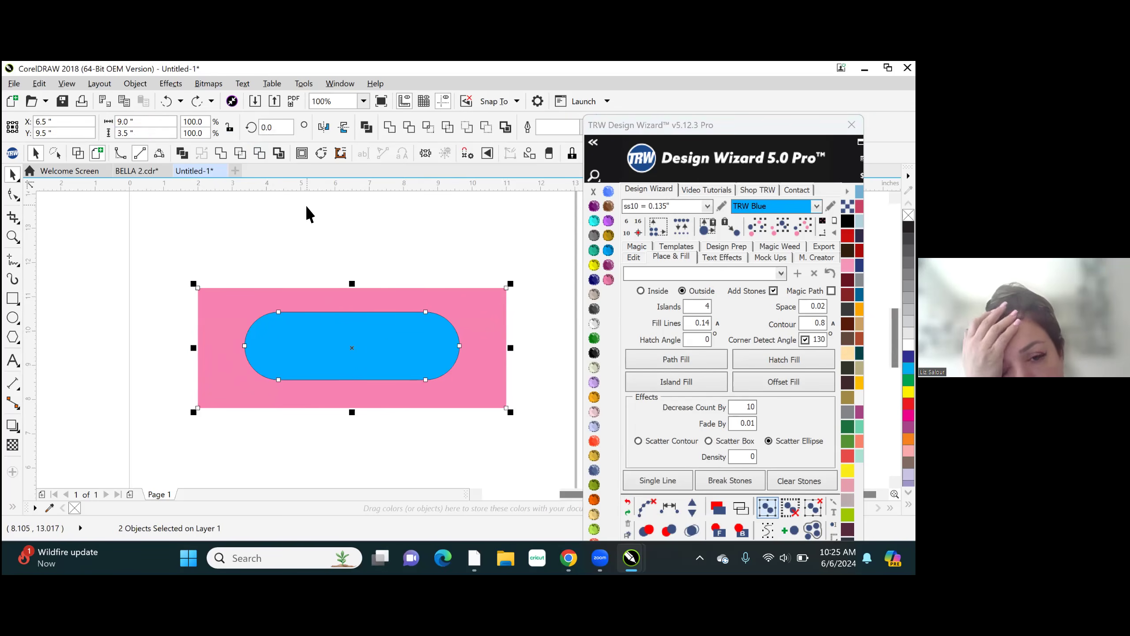
key(ctrl+l)
click(390, 233)
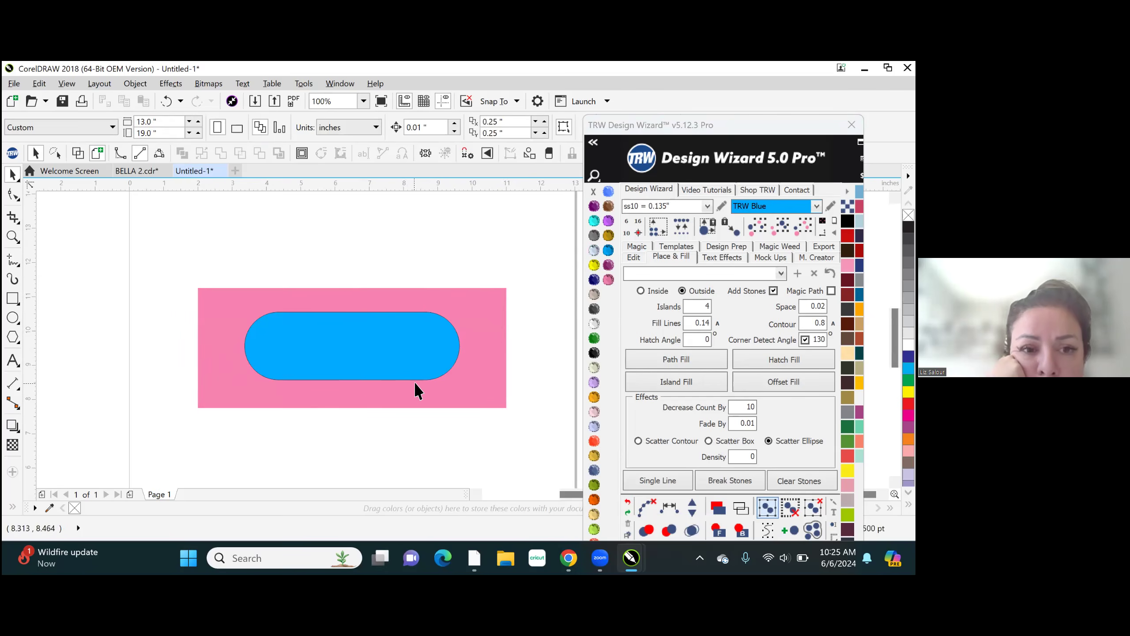
- Bring the hidden BELLA text to the front, above the blue rounded rectangle
drag(257, 248, 453, 452)
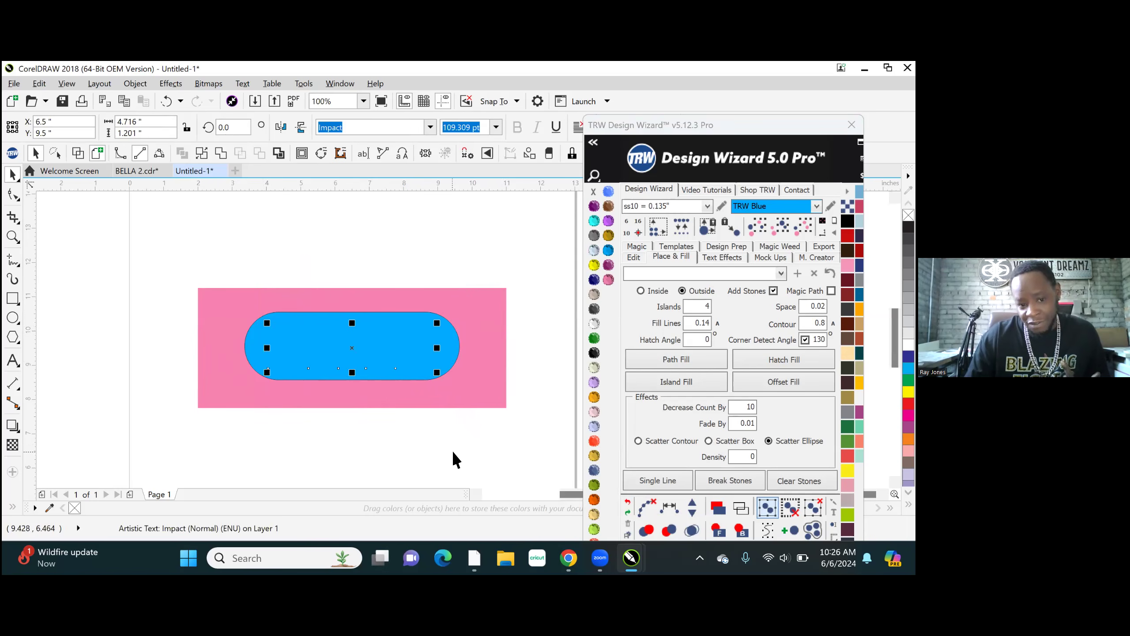
click(718, 531)
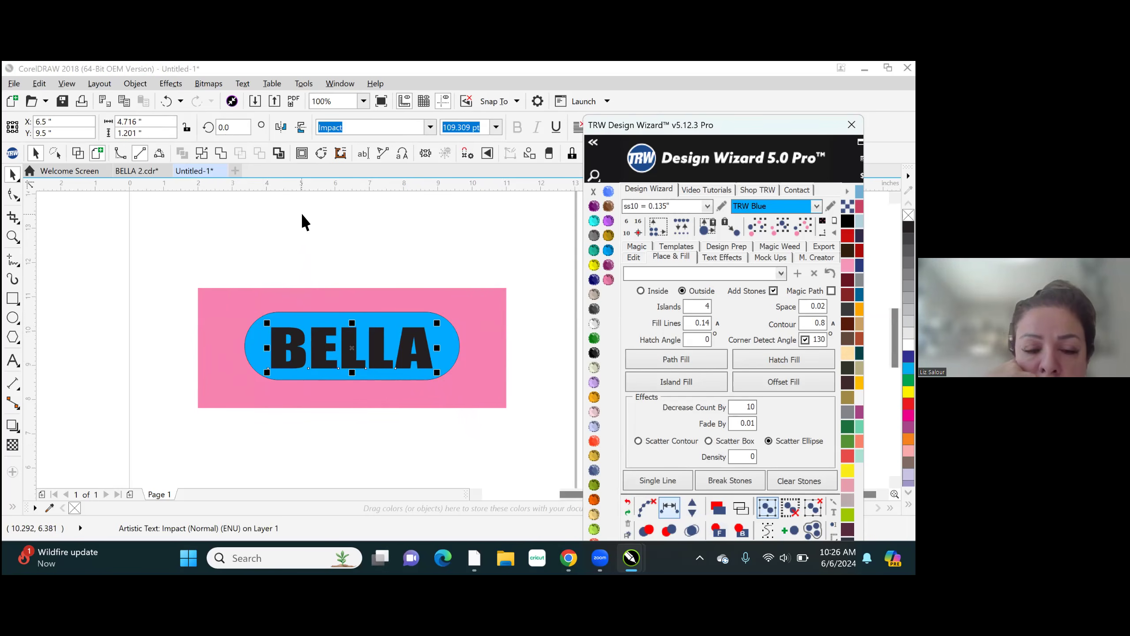
click(348, 219)
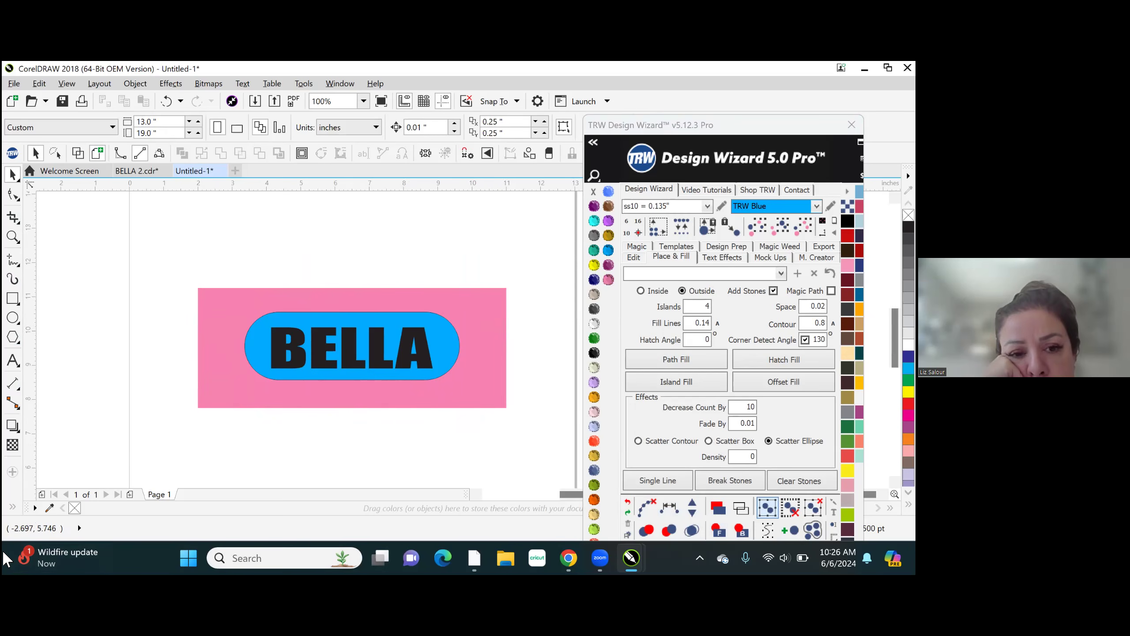
- Trim the BELLA lettering out of the blue rounded rectangle
scroll(382, 361, up, 1)
click(380, 345)
scroll(414, 338, down, 2)
scroll(430, 340, up, 2)
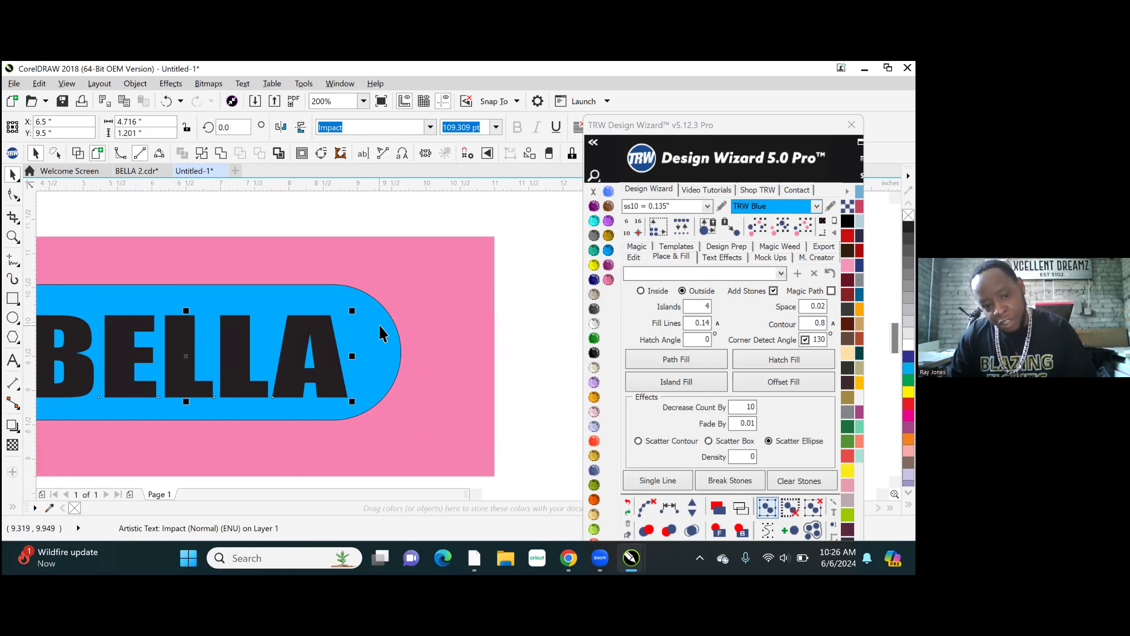
shift+click(386, 336)
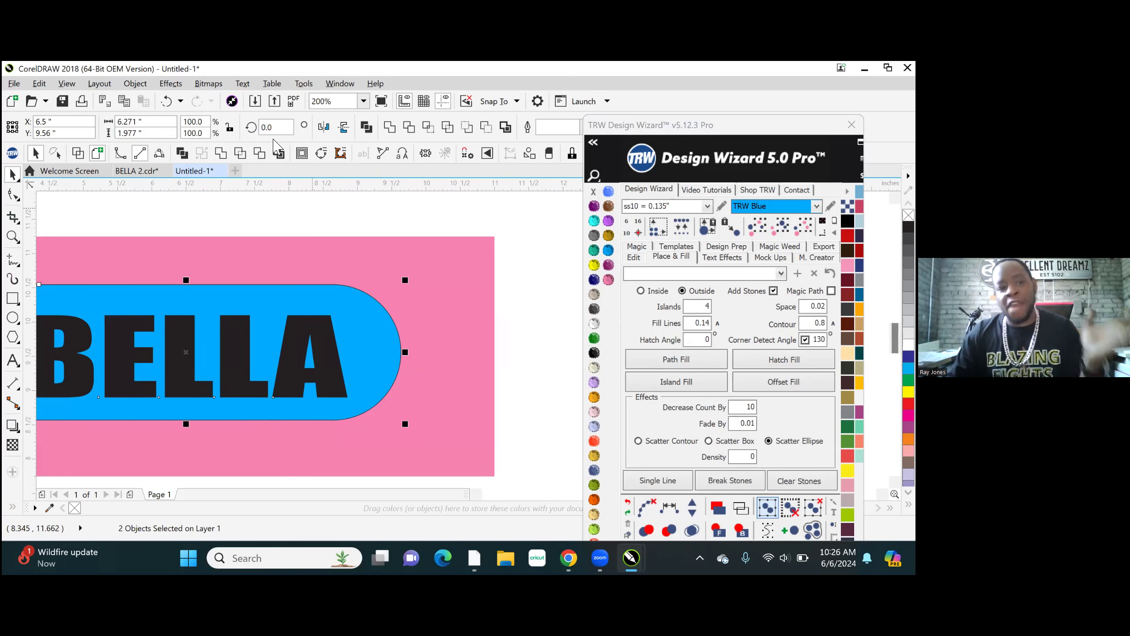
click(260, 153)
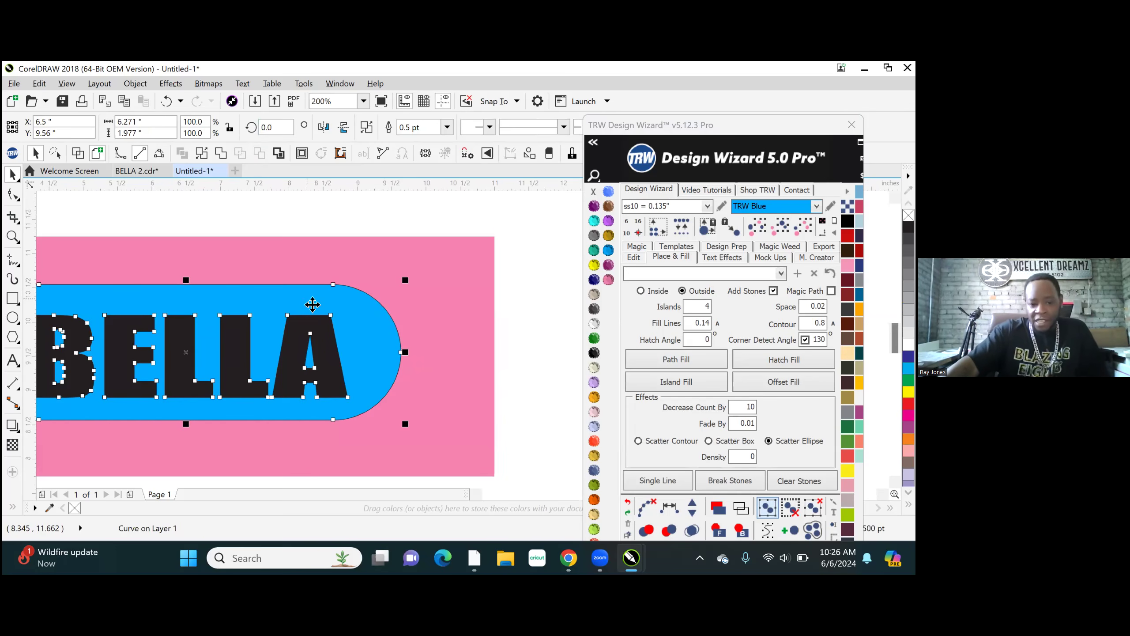
scroll(428, 368, down, 1)
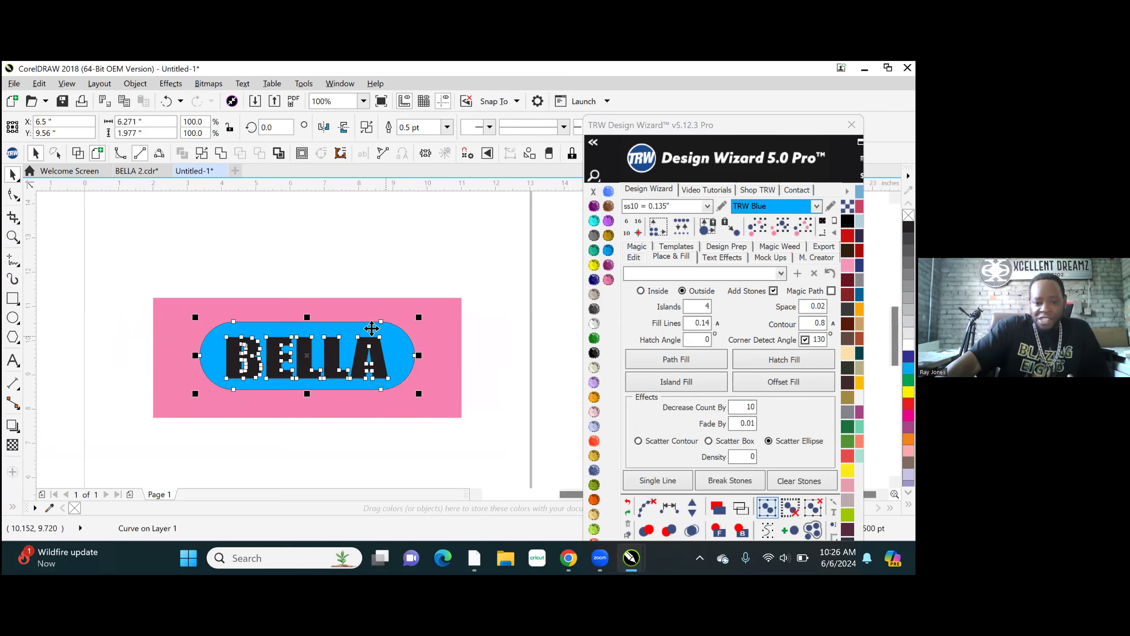
click(378, 260)
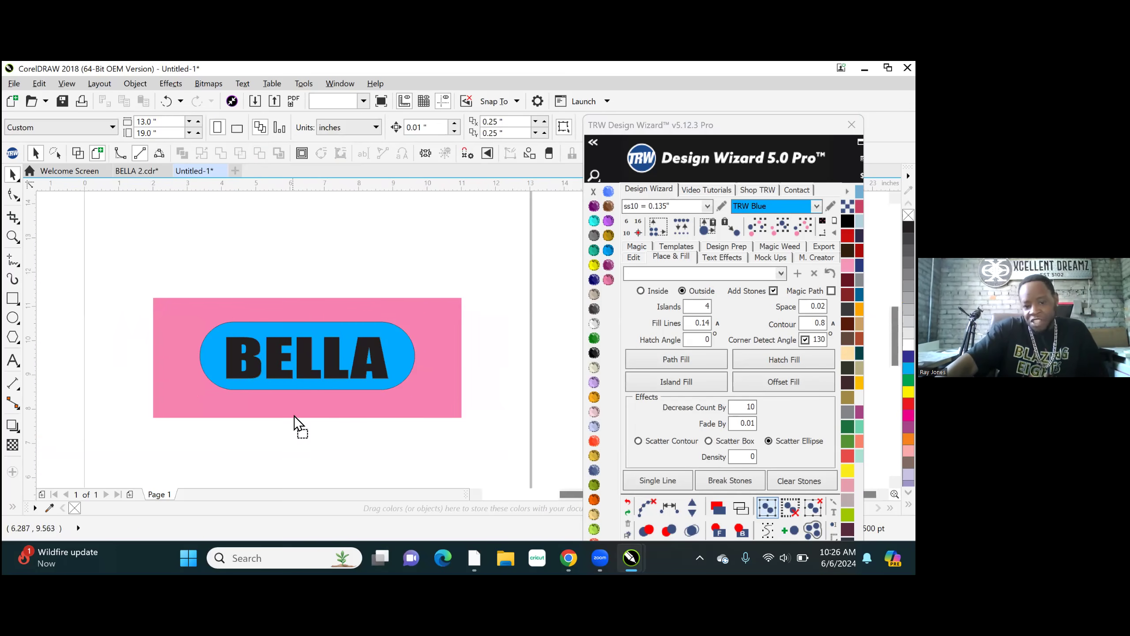
- Move the BELLA text and the blue shape downward to check both cutouts, and undo the moves
drag(294, 415, 294, 415)
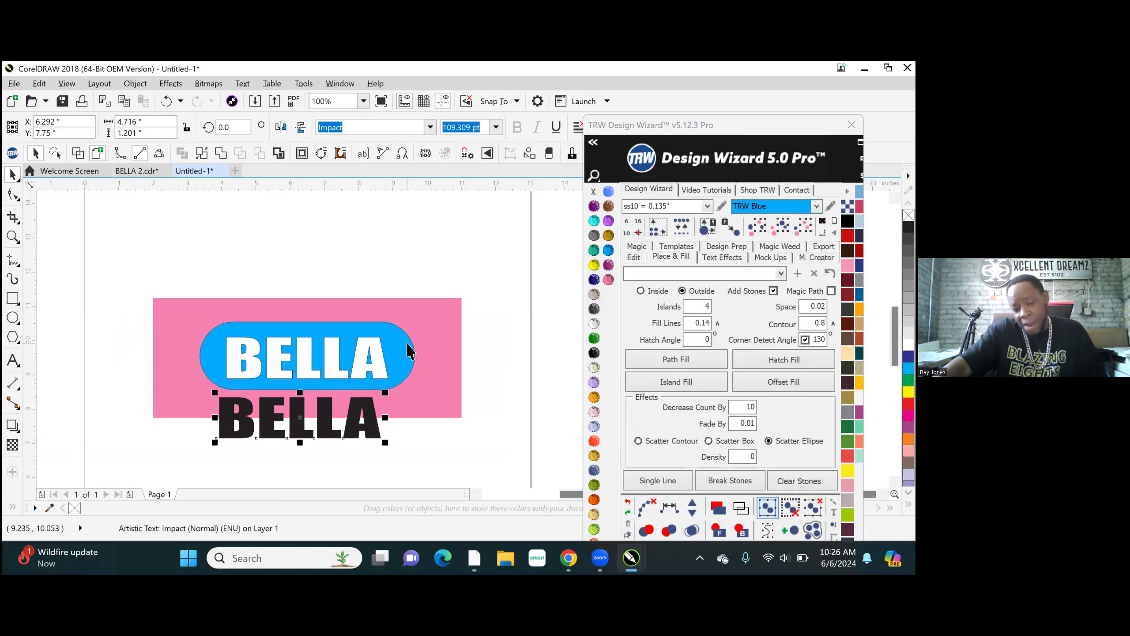
click(404, 382)
drag(401, 384, 397, 422)
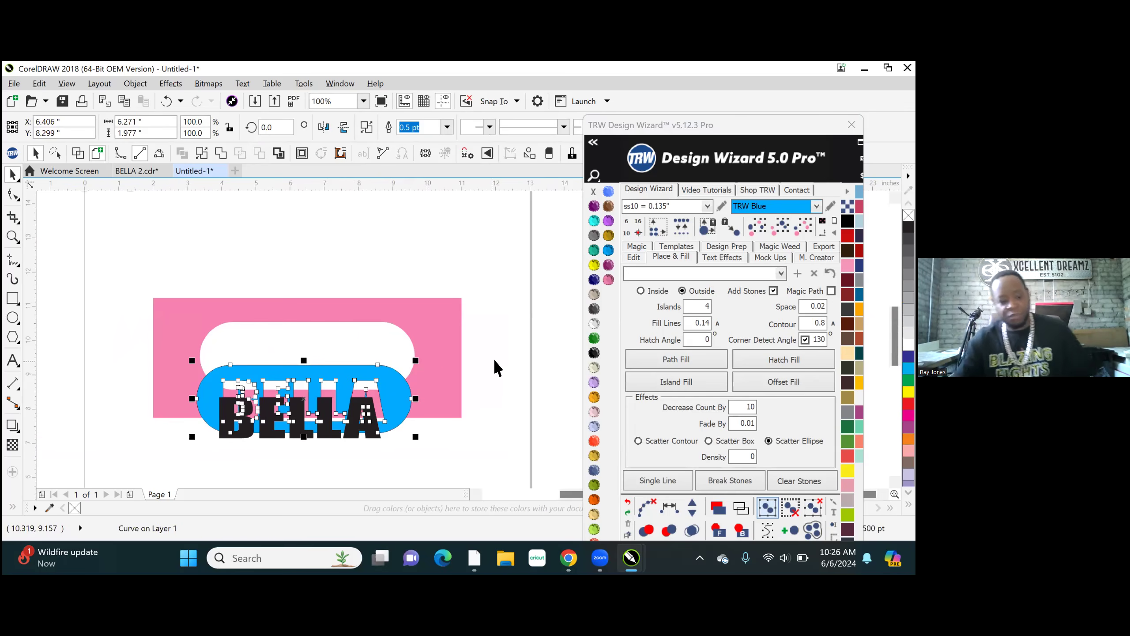
key(ctrl+z)
key(ctrl+z)
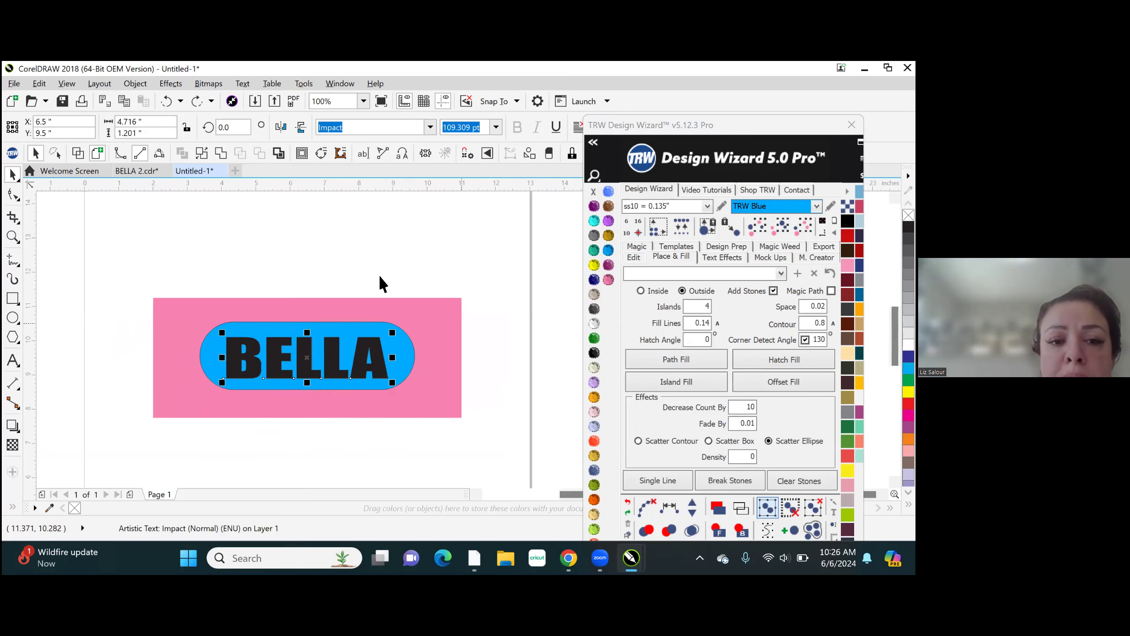
- Examine how the BELLA text, the blue rounded shape and the pink panel fit together
click(350, 257)
scroll(312, 329, up, 1)
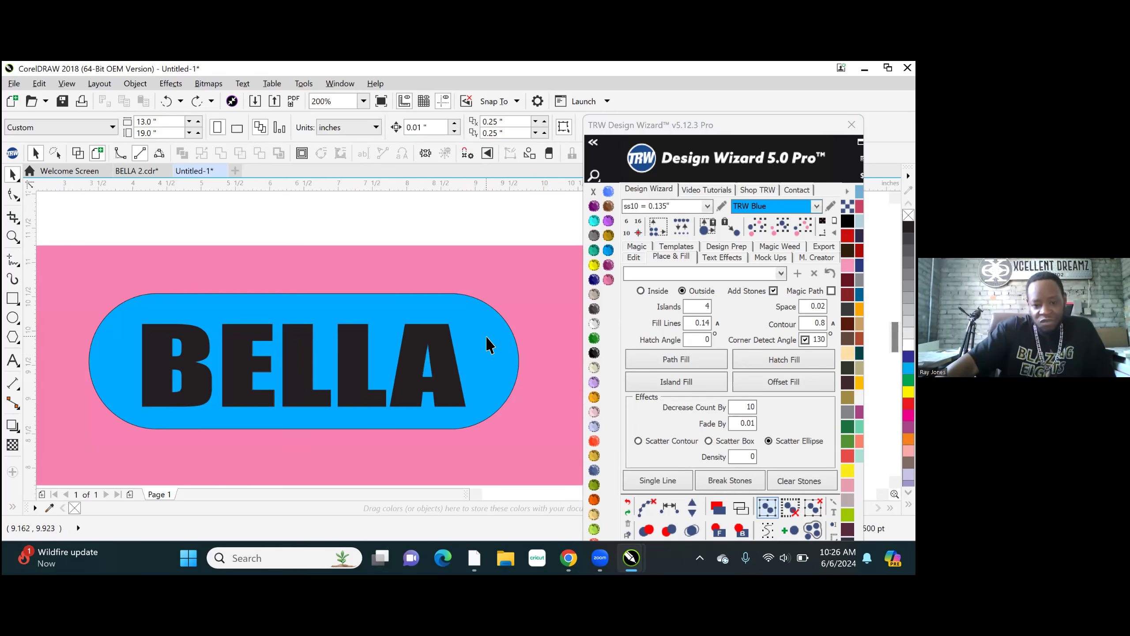
scroll(439, 317, down, 1)
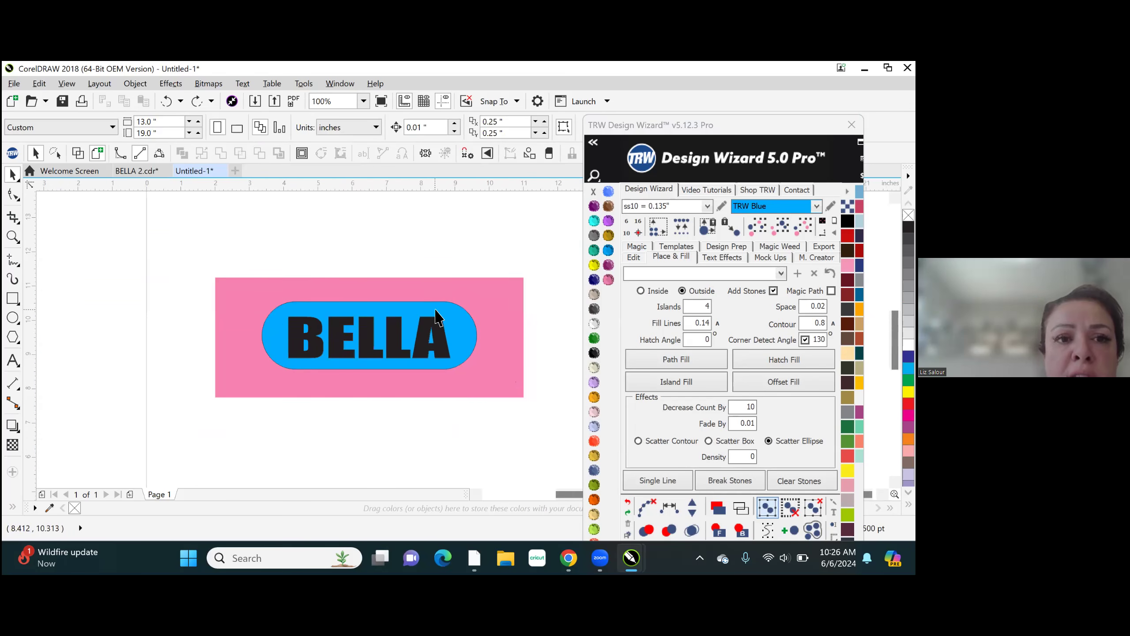
scroll(508, 325, up, 1)
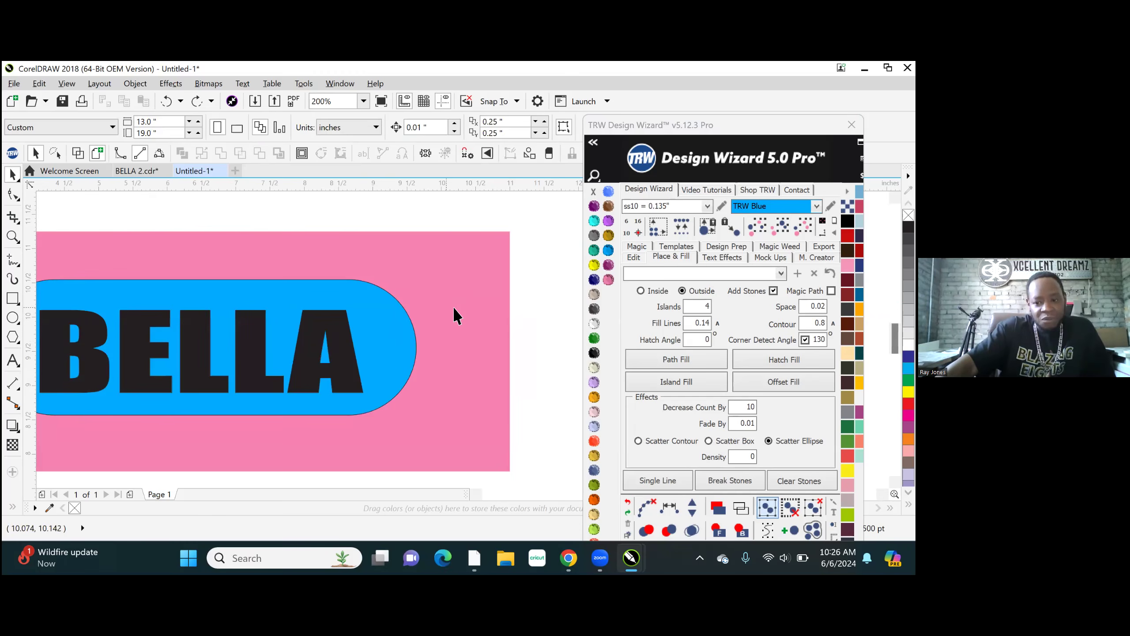
scroll(452, 307, down, 1)
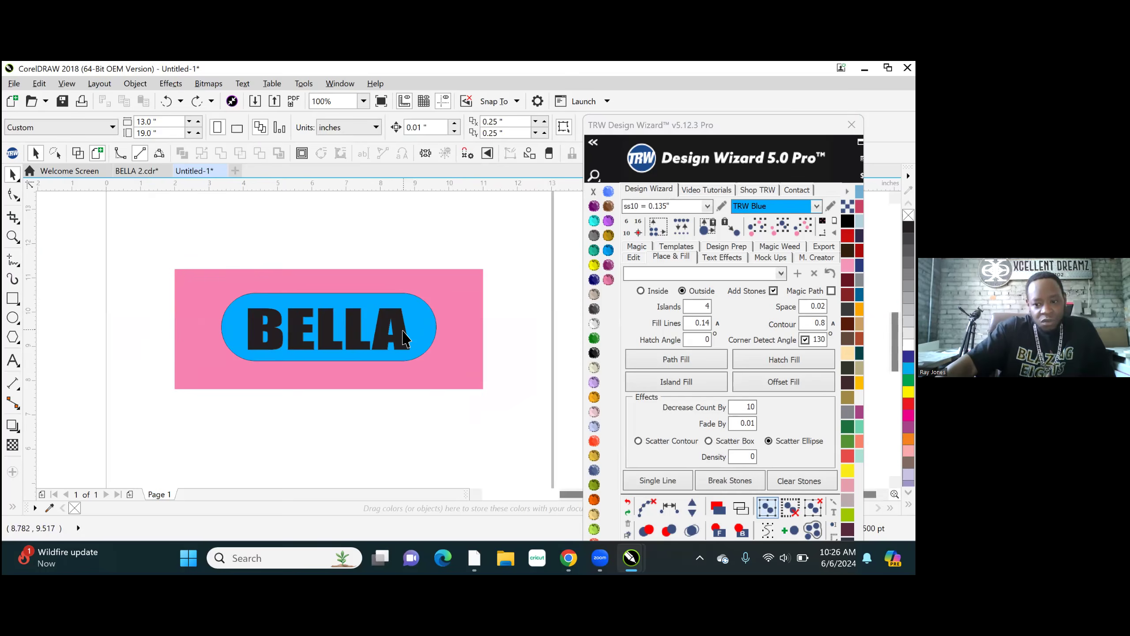
scroll(405, 338, up, 2)
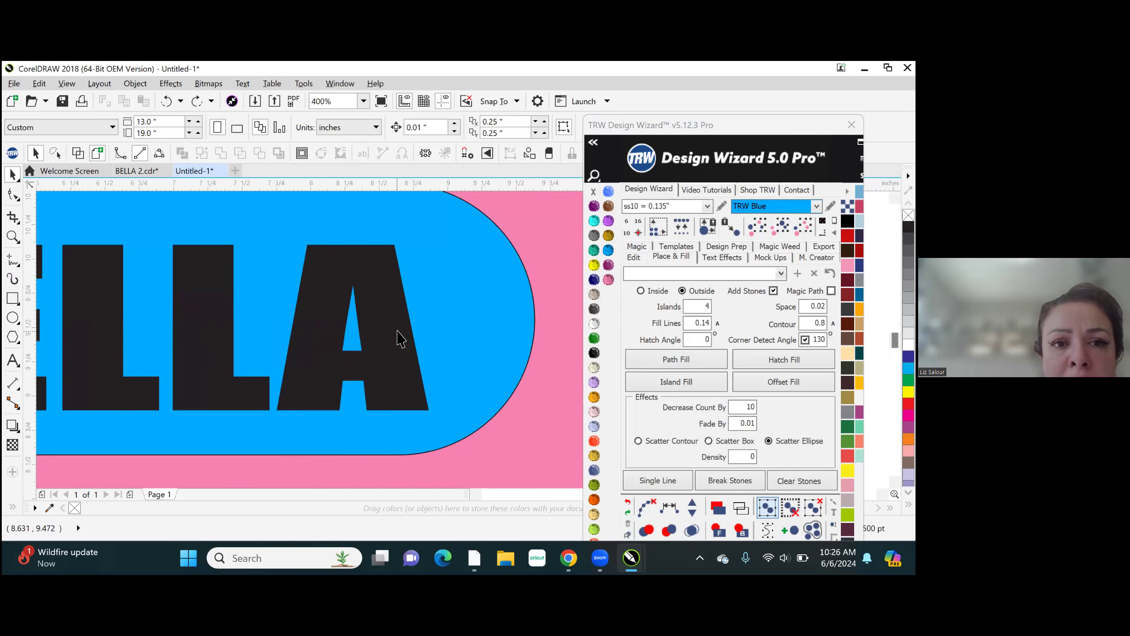
click(399, 335)
scroll(403, 340, down, 2)
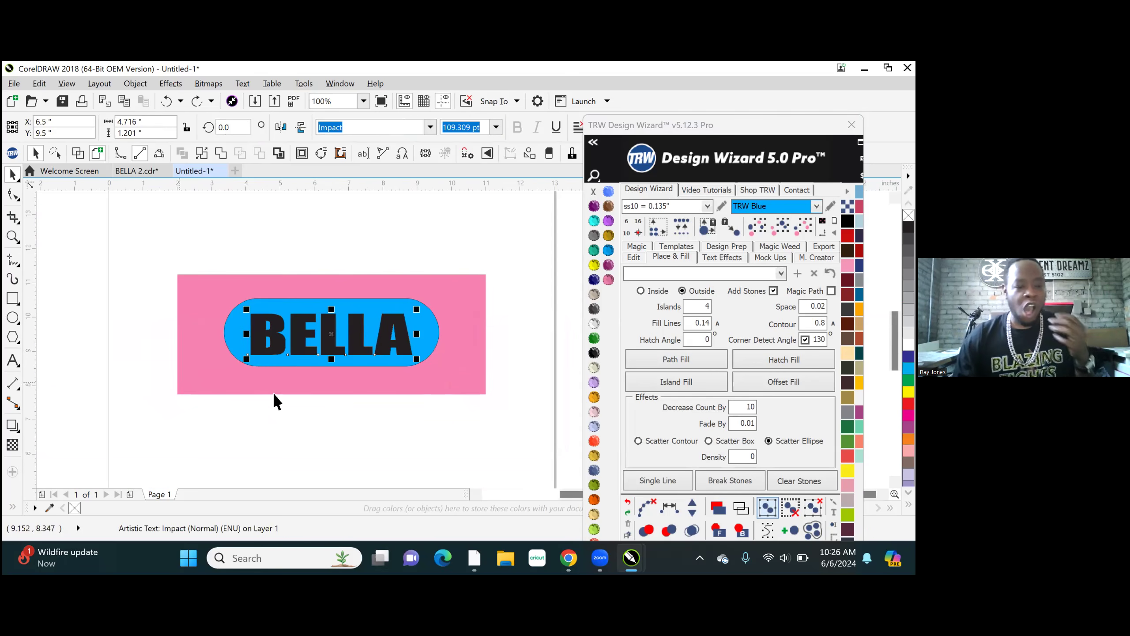
scroll(396, 394, up, 1)
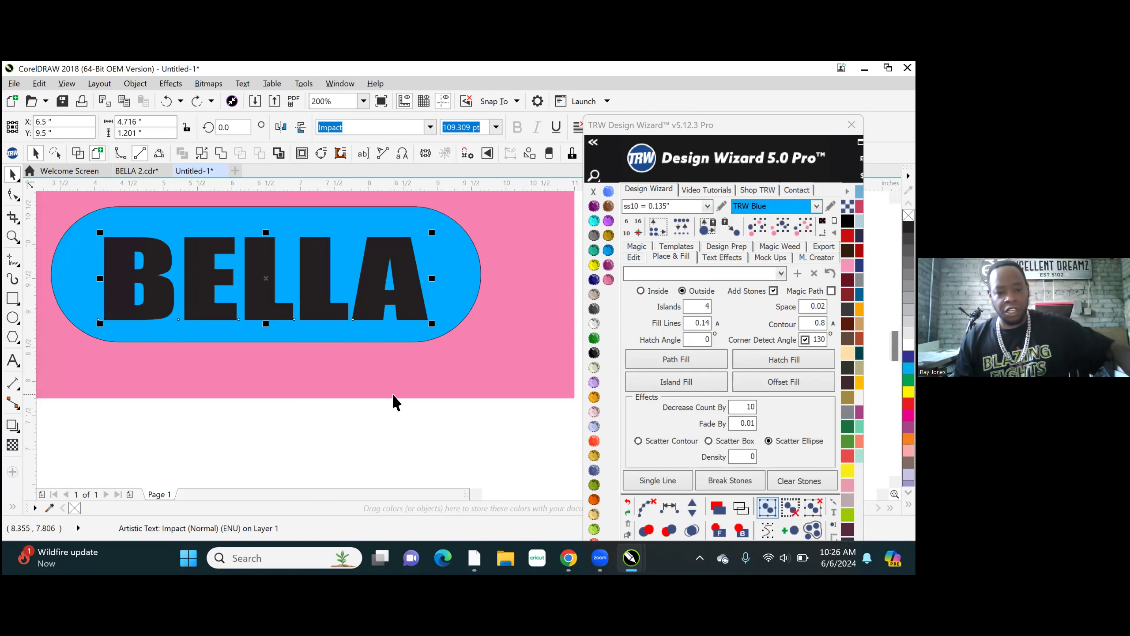
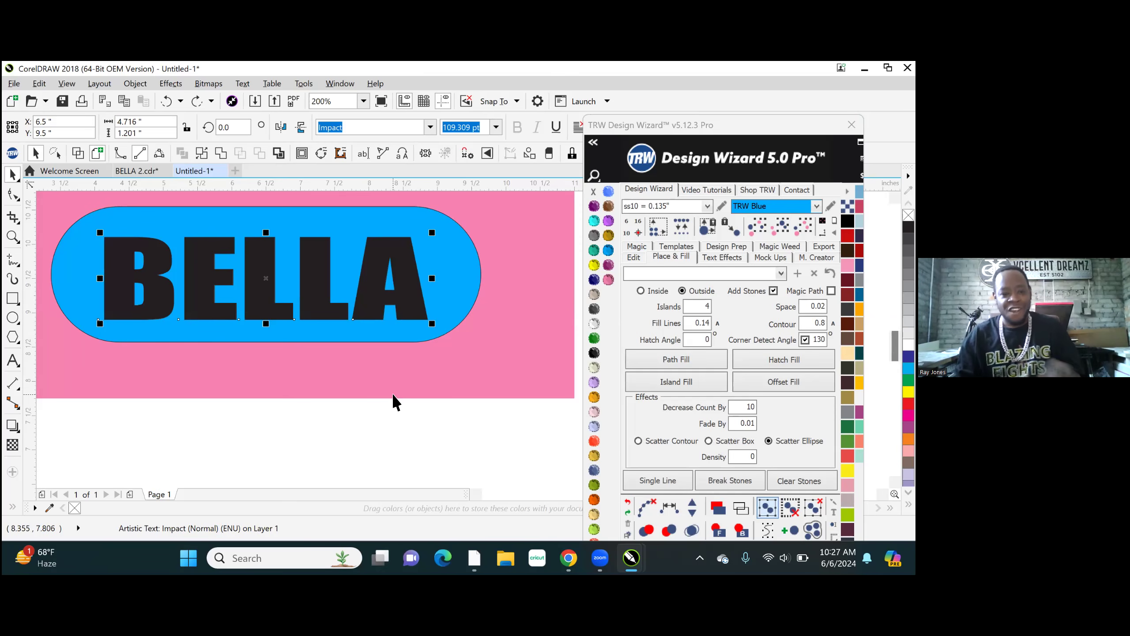
- Undo the last trim so the blue rounded rectangle behind BELLA is uncut, and clear the selection
scroll(322, 364, down, 3)
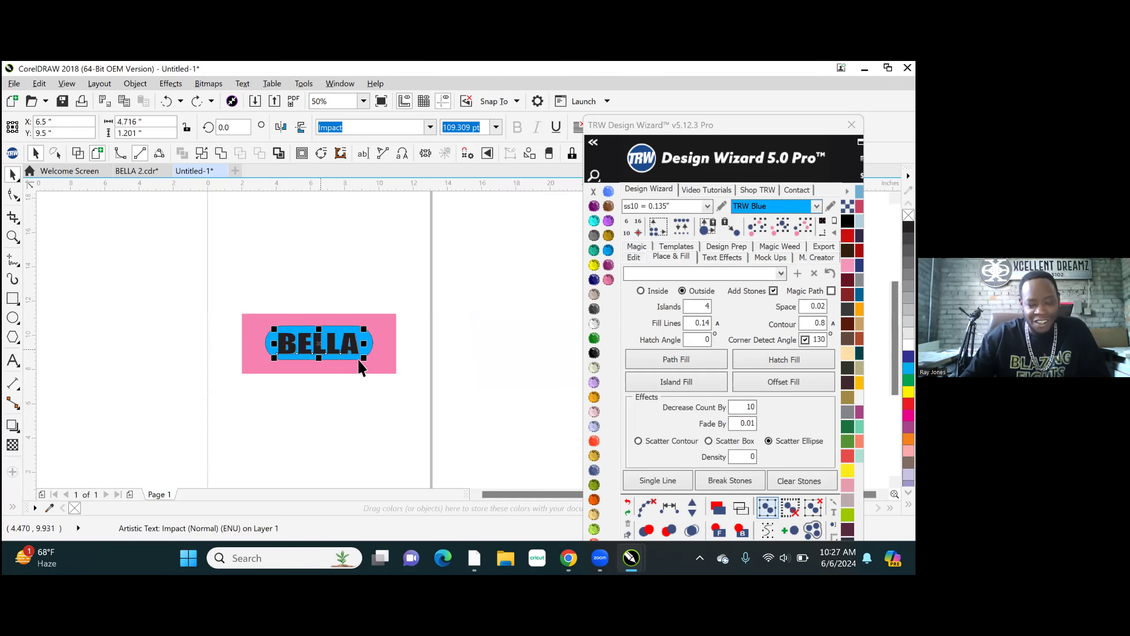
scroll(395, 409, up, 2)
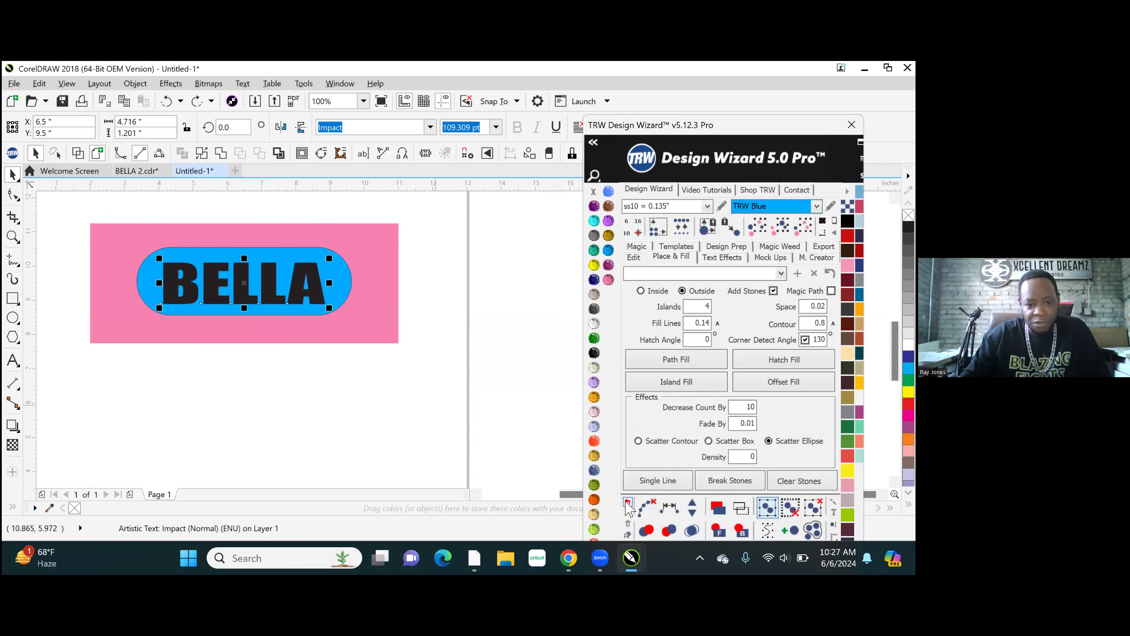
click(628, 507)
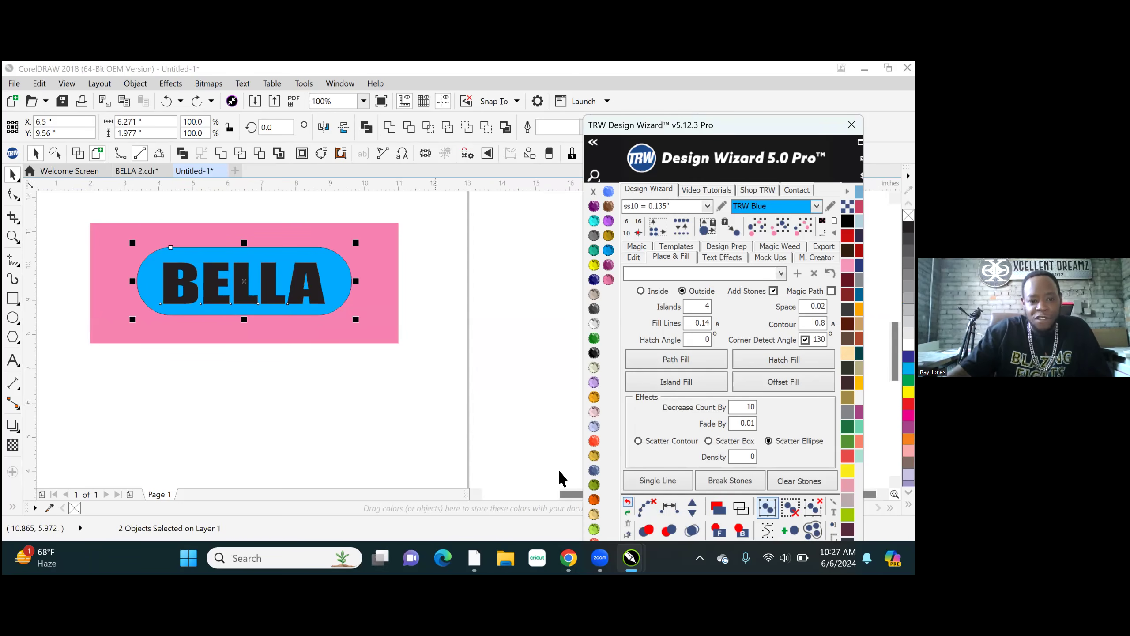
click(313, 316)
scroll(313, 321, down, 1)
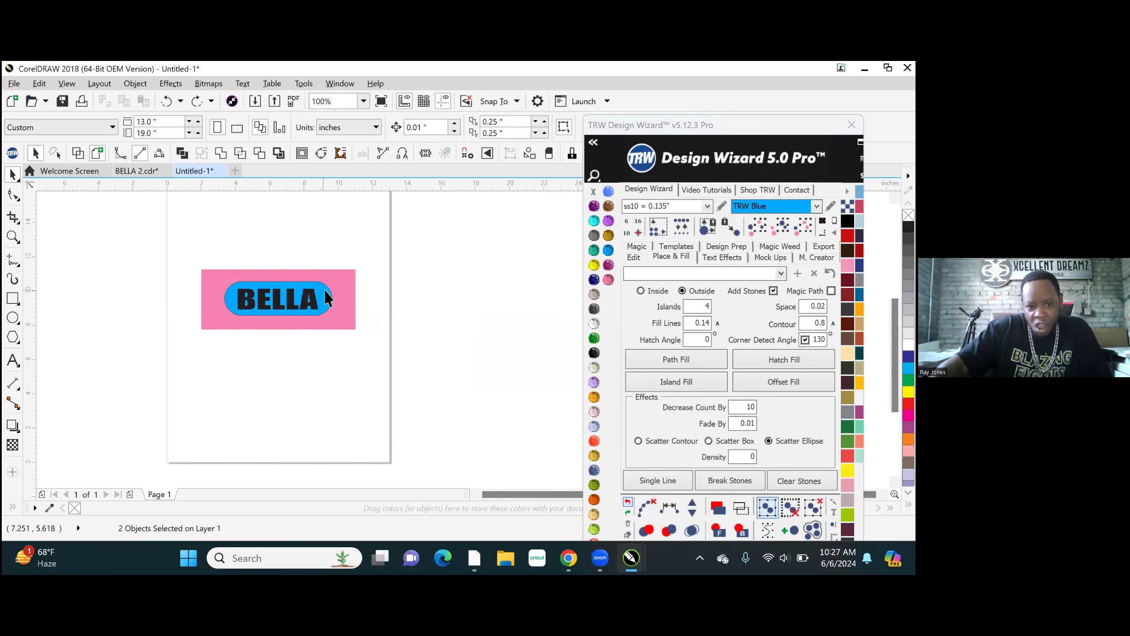
key(Escape)
scroll(328, 310, up, 1)
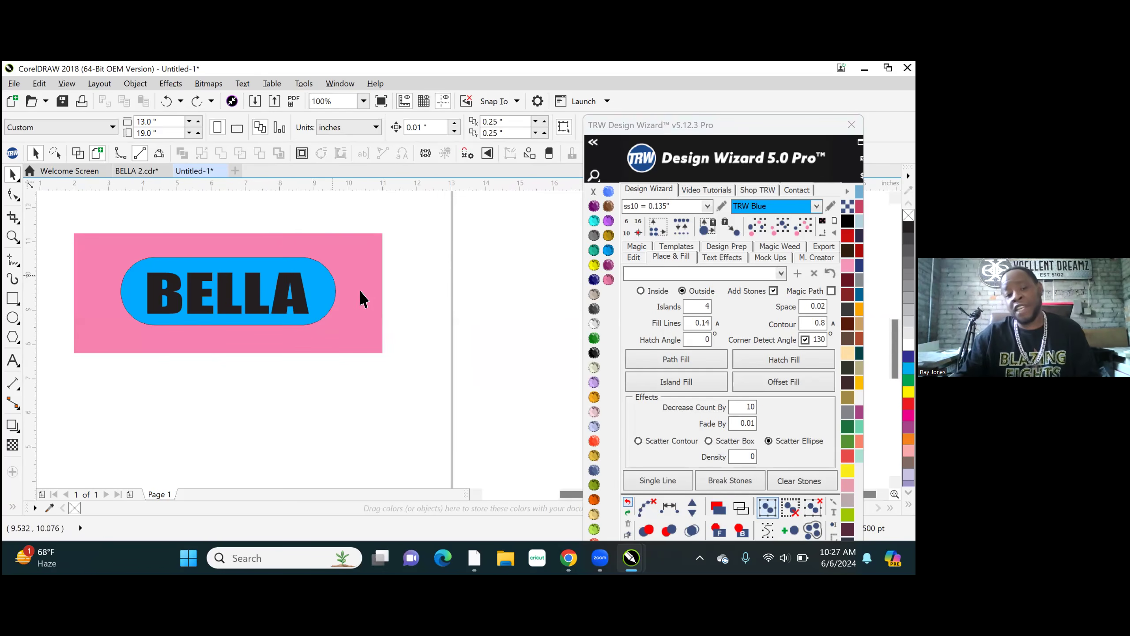
- Duplicate the pink panel, blue rounded rectangle and BELLA text straight below the original, at Y 2.937 inches
scroll(360, 292, down, 3)
scroll(280, 323, up, 1)
drag(230, 246, 416, 343)
drag(381, 281, 373, 391)
right_click(375, 392)
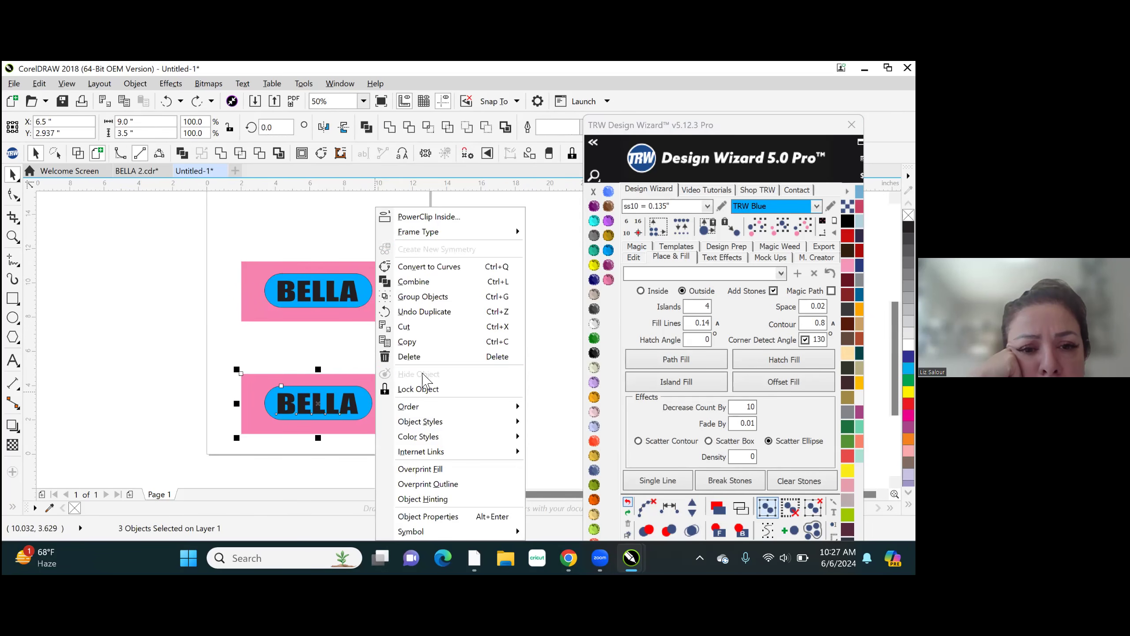
click(284, 344)
scroll(301, 399, up, 2)
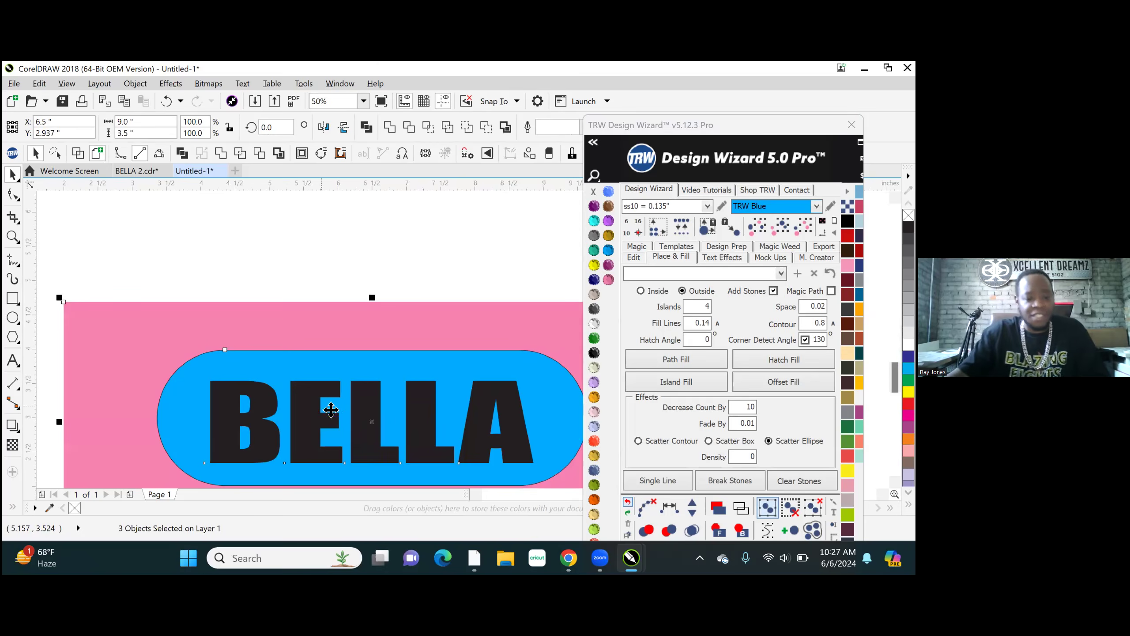
key(Escape)
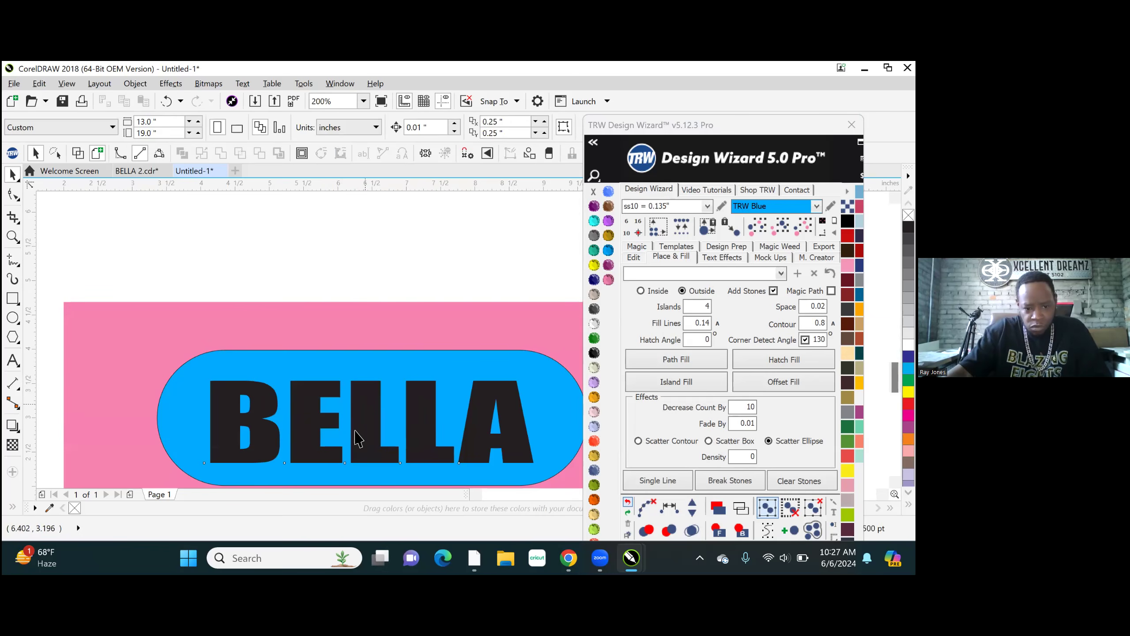
- Move the lower copy's BELLA text and blue rounded rectangle aside to check the pink panel's cutout, and undo both moves
drag(365, 405, 333, 459)
drag(371, 371, 318, 415)
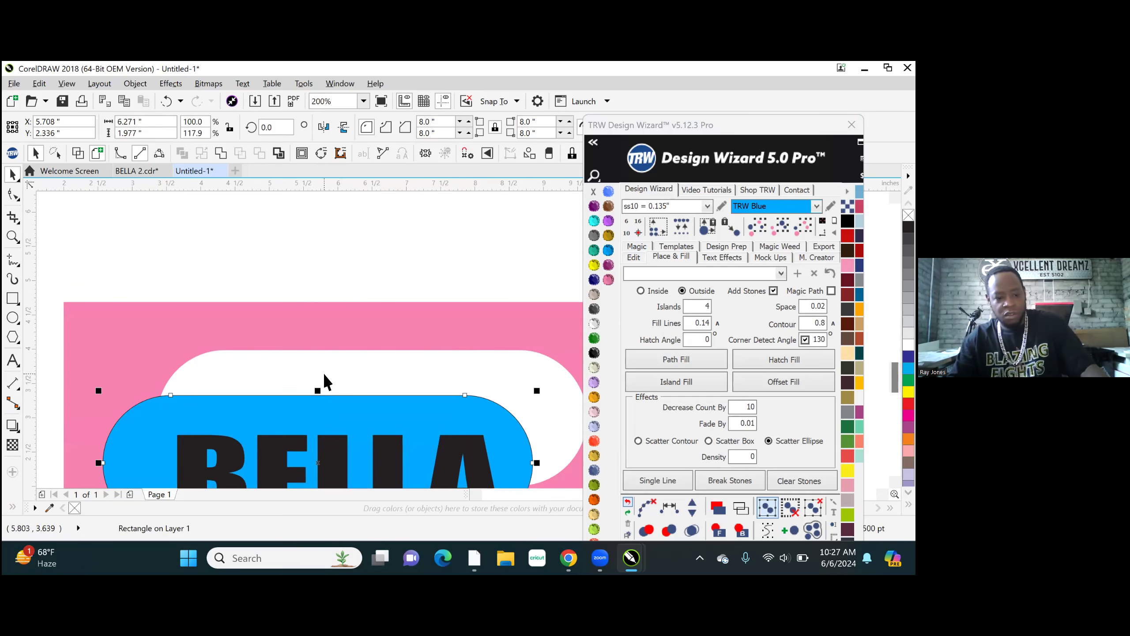
key(p)
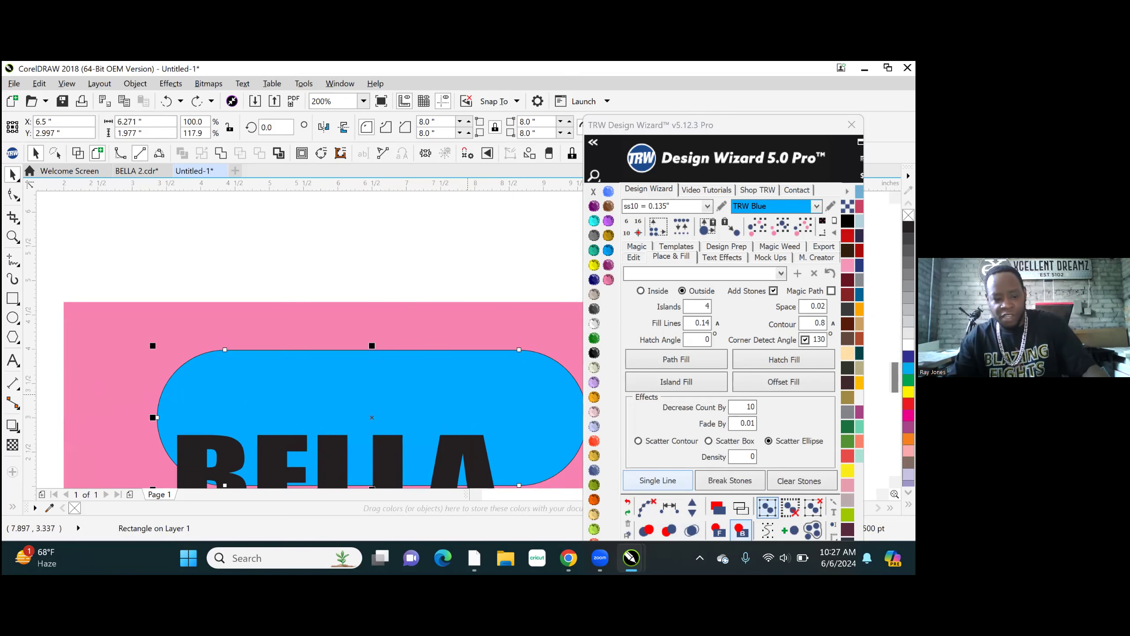
key(ctrl+z)
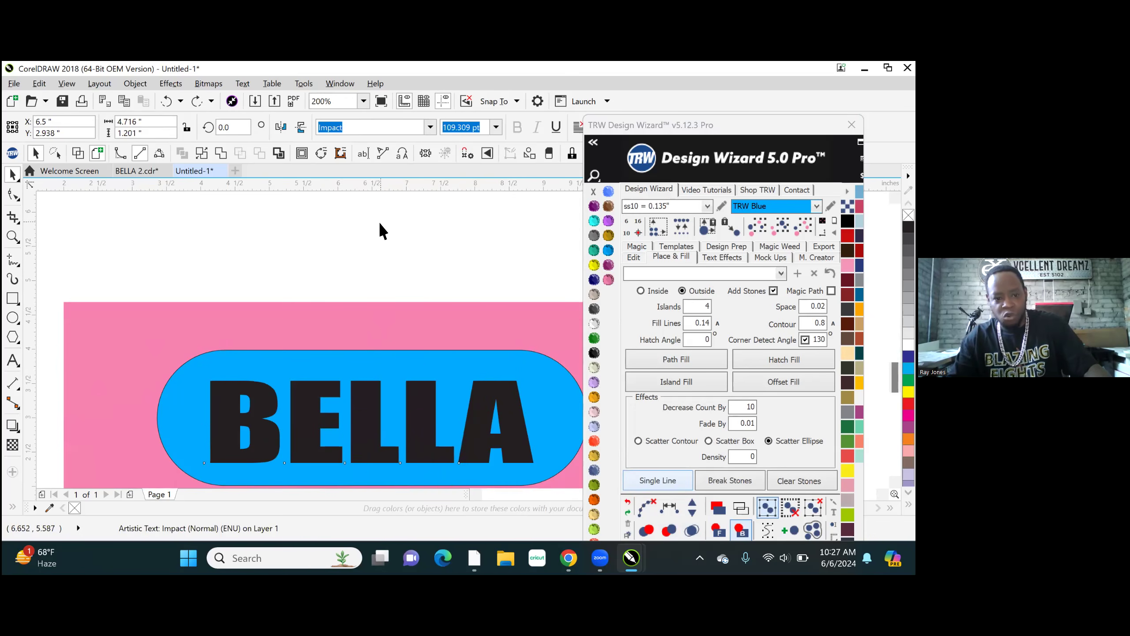
- Delete the blue rounded rectangle from the lower copy
click(442, 361)
scroll(476, 465, down, 2)
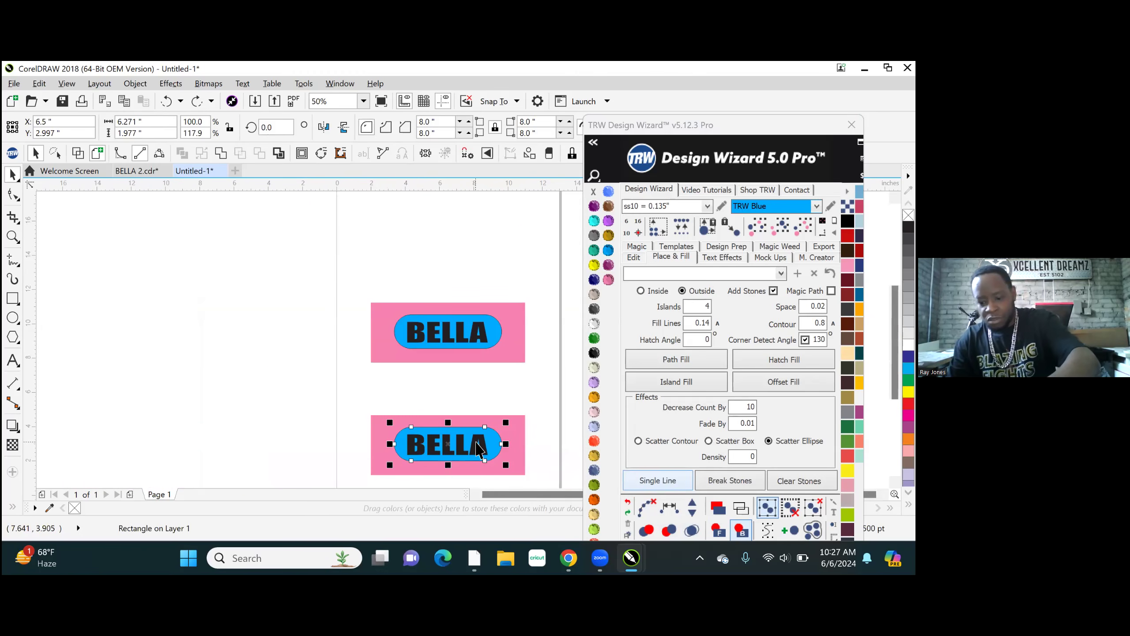
key(Delete)
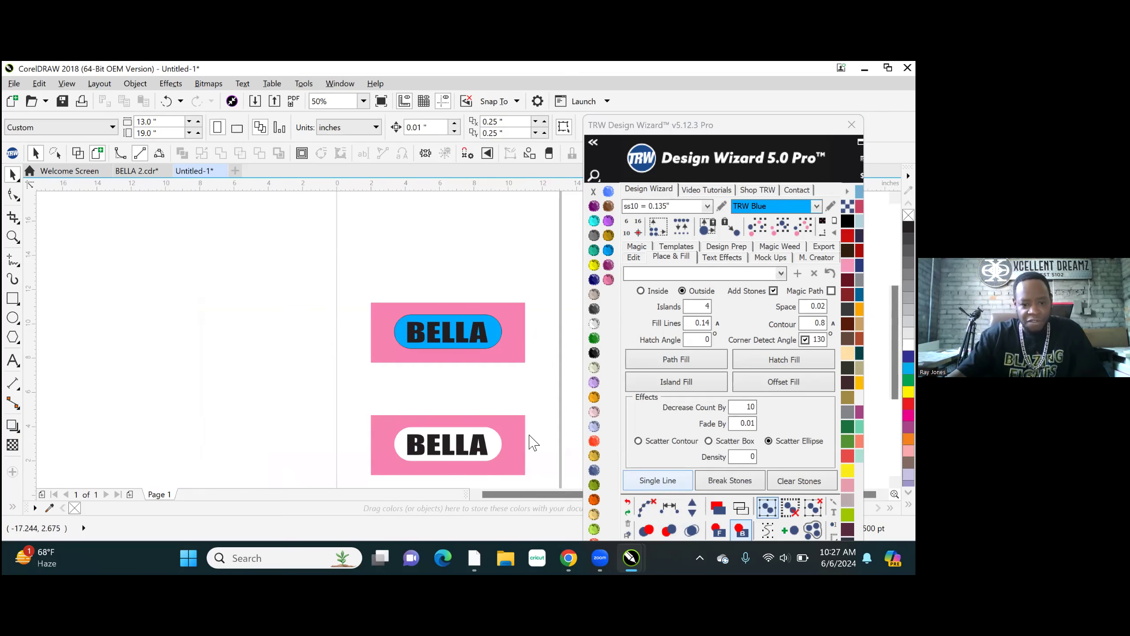
- Smart Fill the white area around the lower BELLA text and the enclosed openings of the B and the A, with a 0.5 pt outline
scroll(500, 463, up, 2)
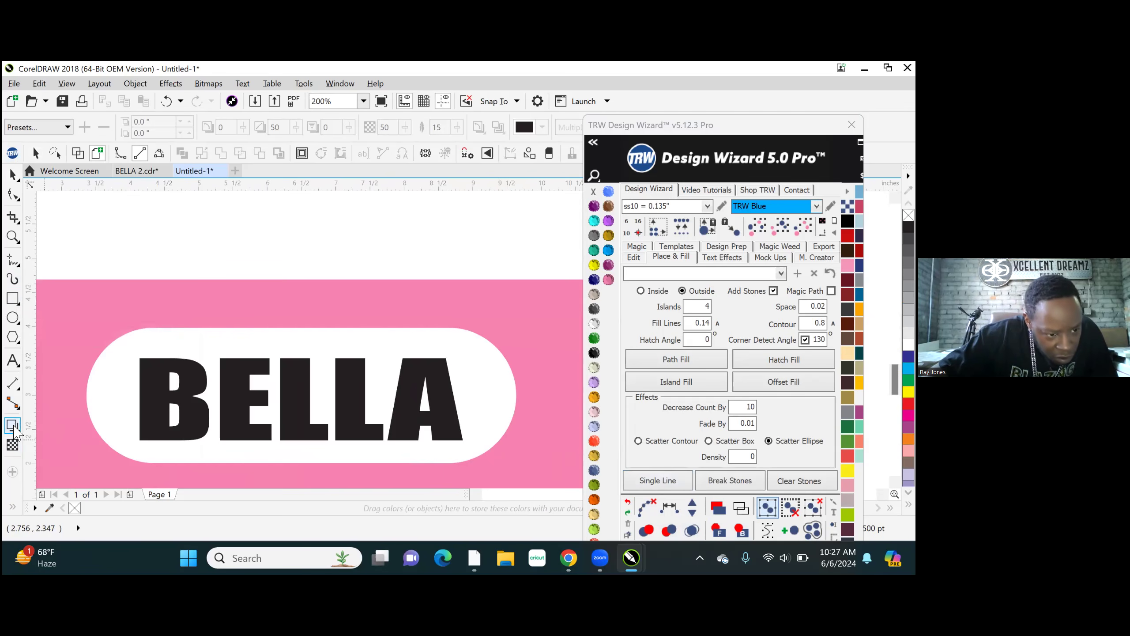
click(16, 431)
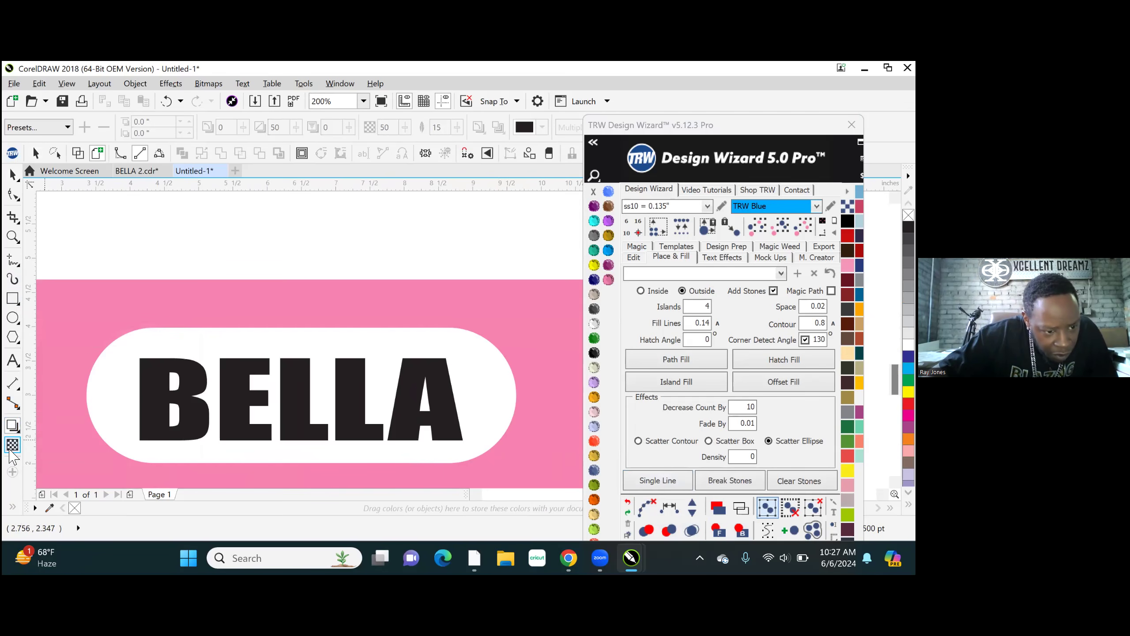
click(12, 445)
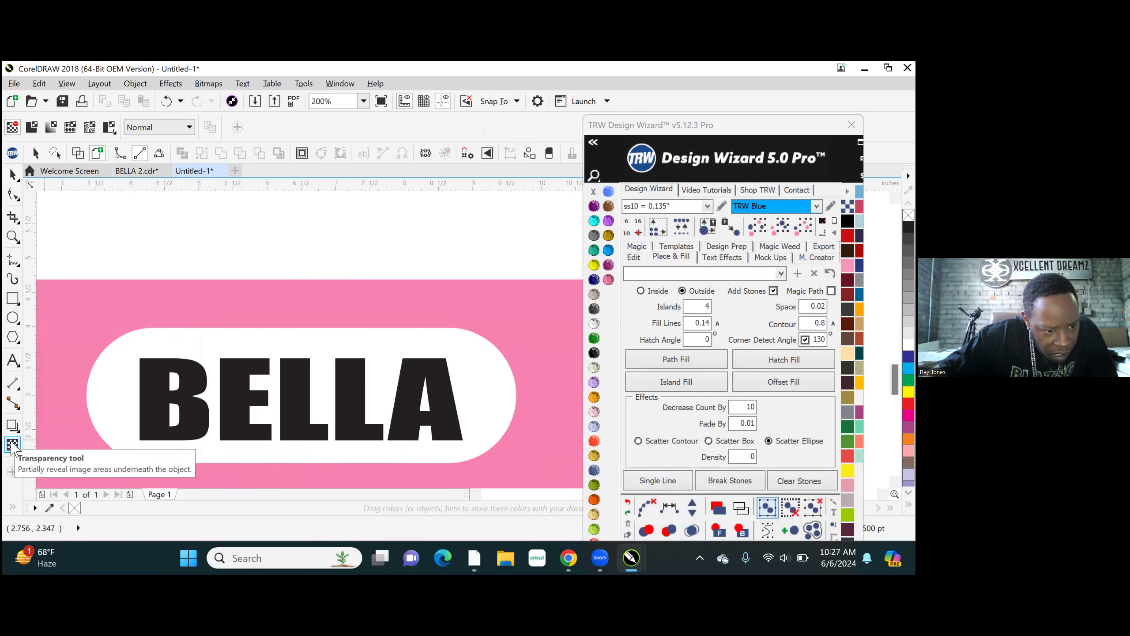
click(11, 406)
mouse_move(17, 381)
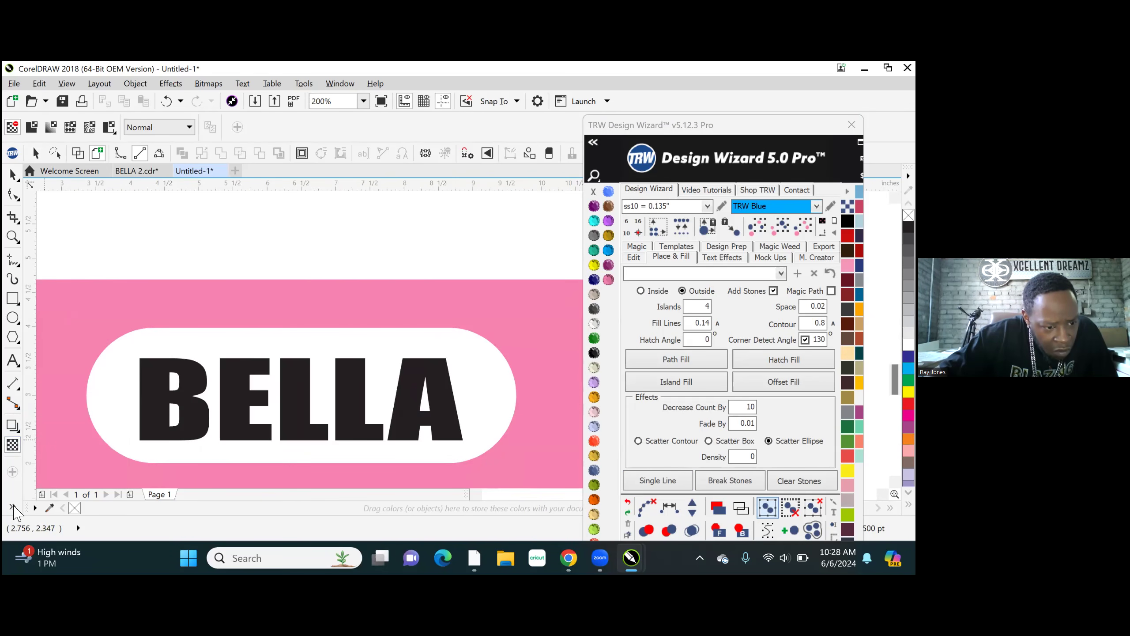
click(13, 508)
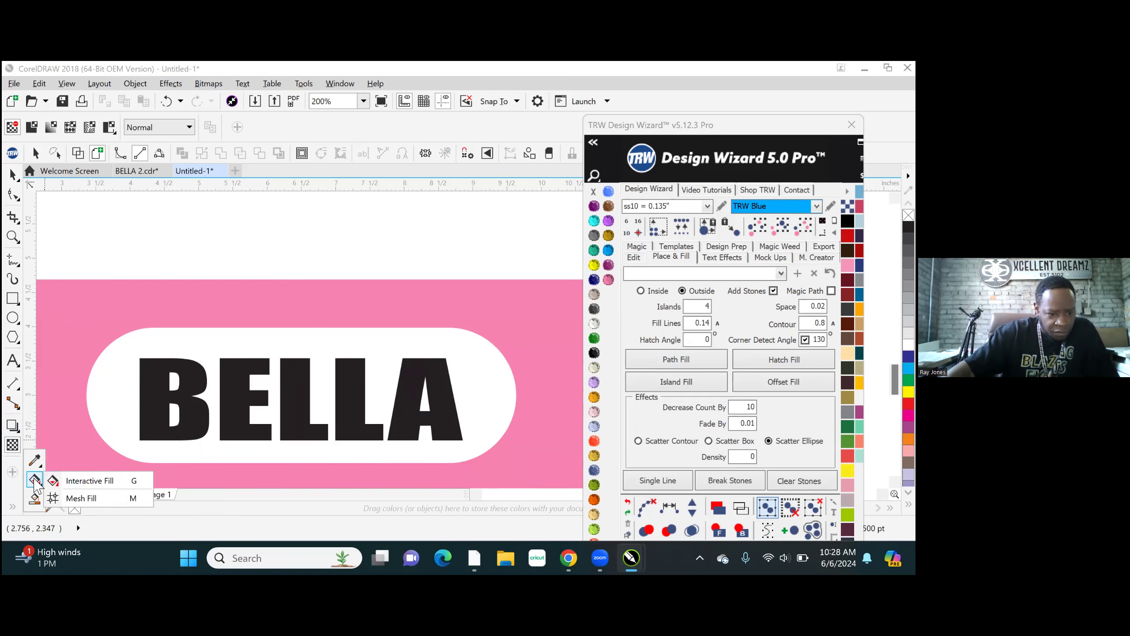
click(35, 498)
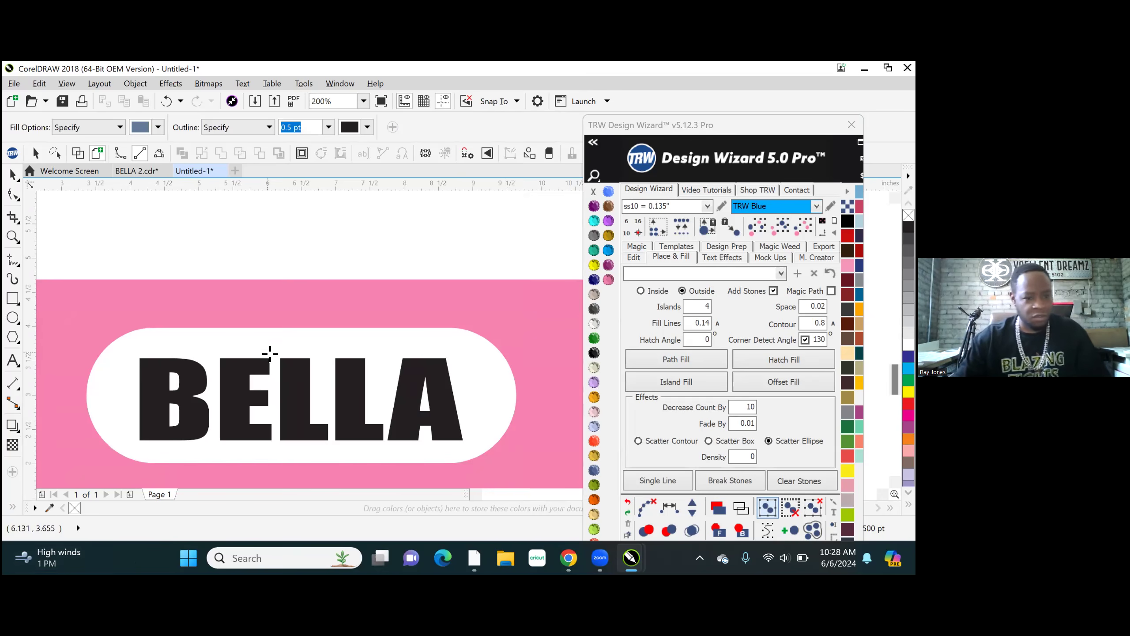
click(266, 342)
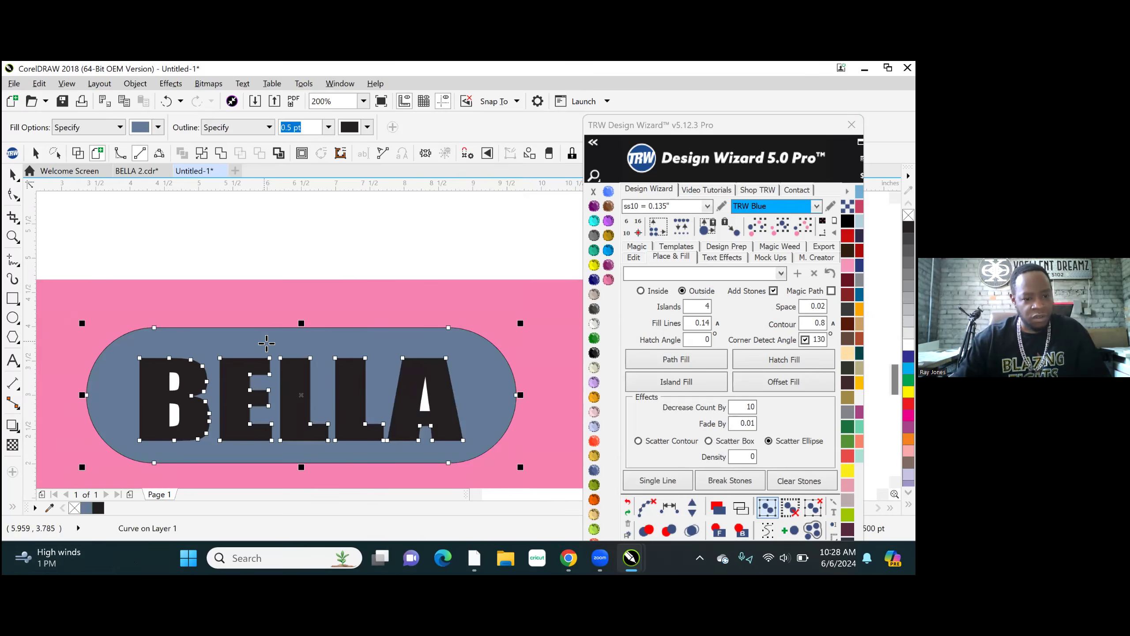
click(173, 381)
click(176, 414)
click(425, 404)
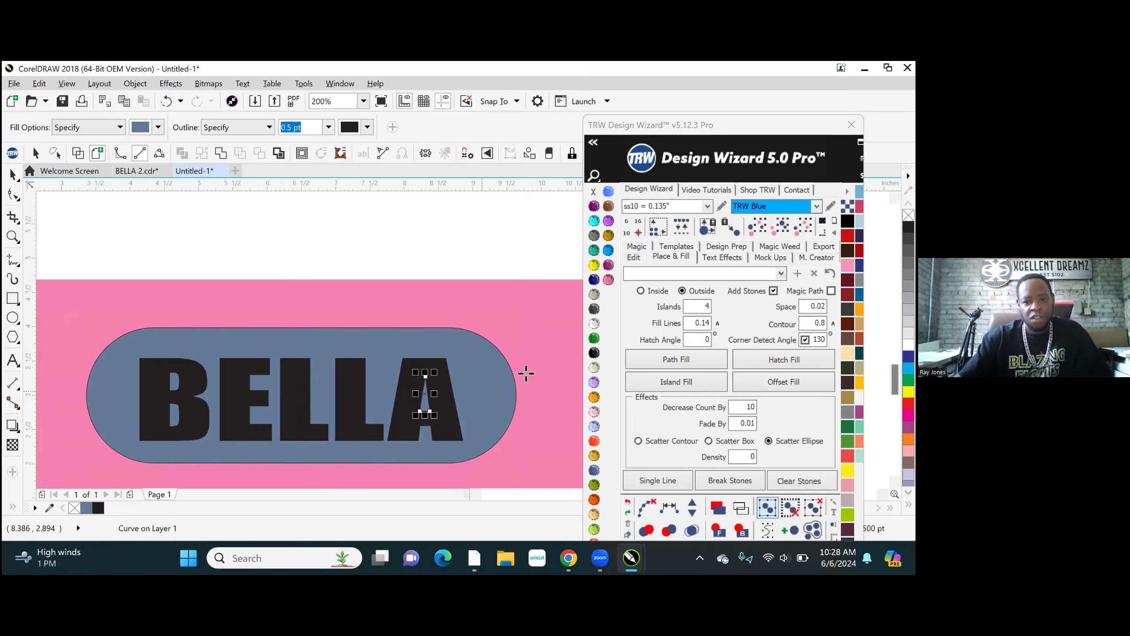
- Select all the smart-filled pieces together with the lower pink panel, combine them into one shape, and clear the selection
click(757, 227)
key(space)
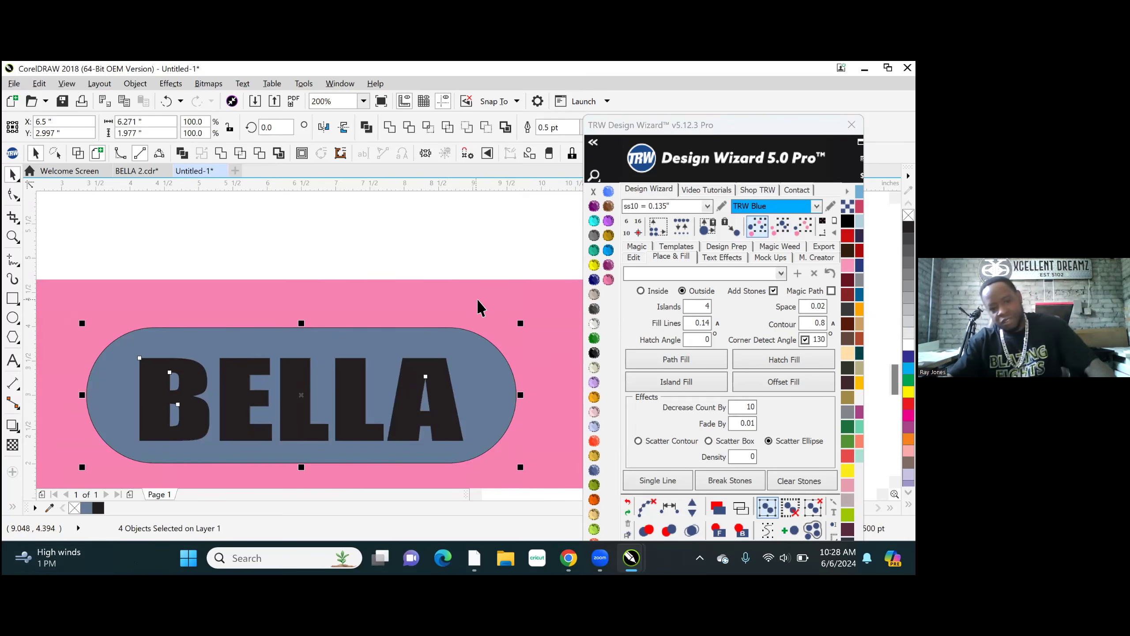
shift+click(483, 296)
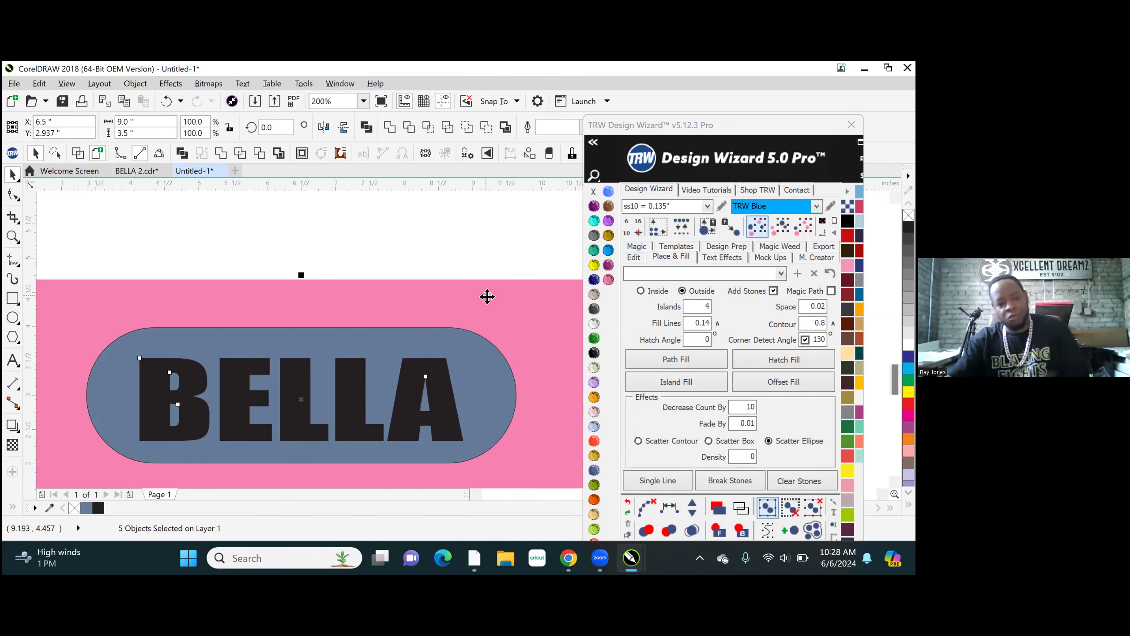
right_click(487, 297)
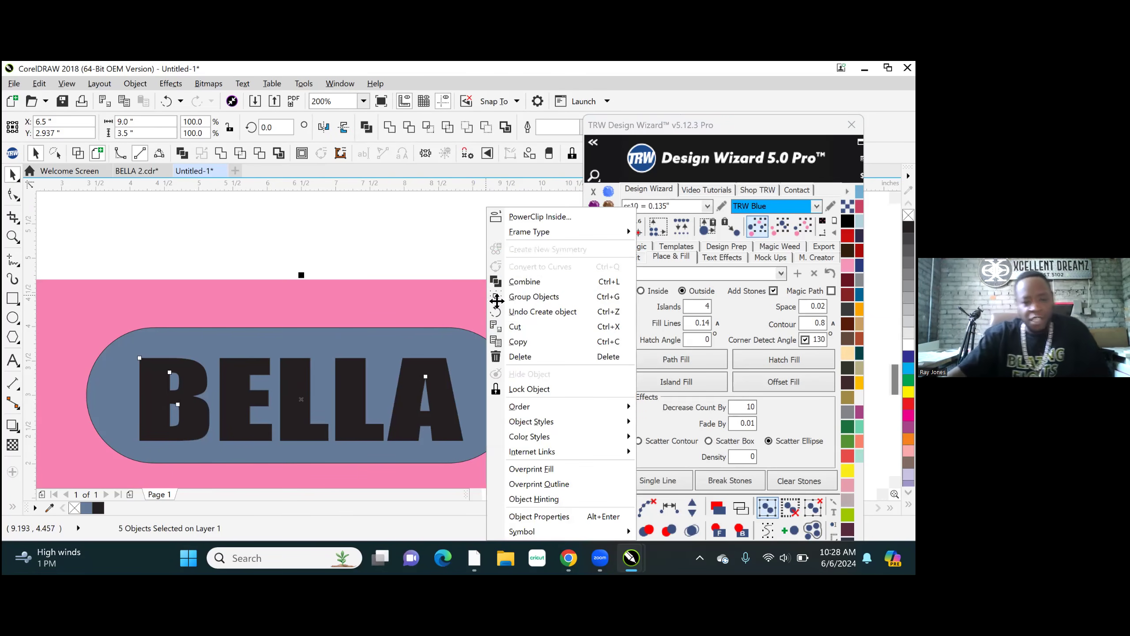
click(527, 282)
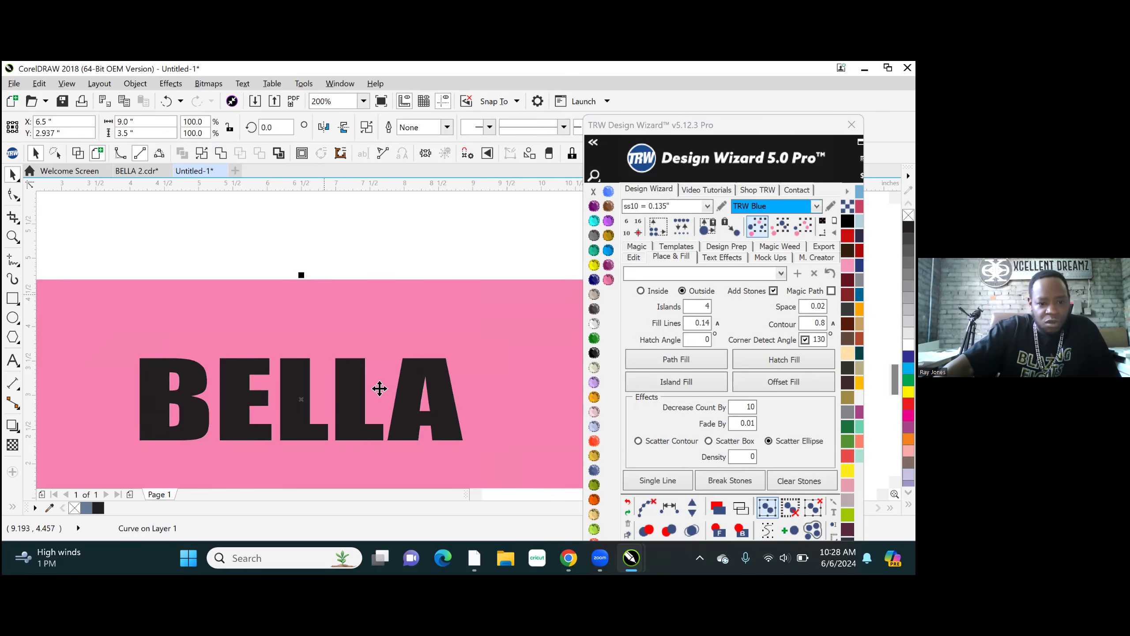
scroll(379, 388, down, 3)
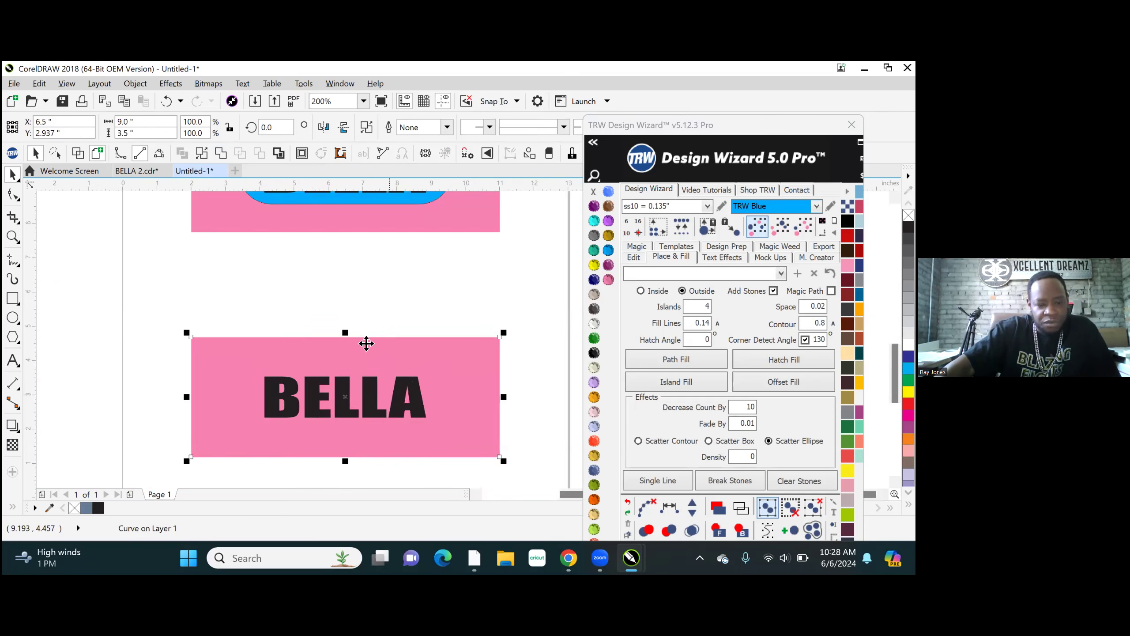
click(369, 299)
- Copy the blue rounded rectangle from the upper design onto the lower pink panel, at Y 2.882 inches
scroll(376, 258, up, 2)
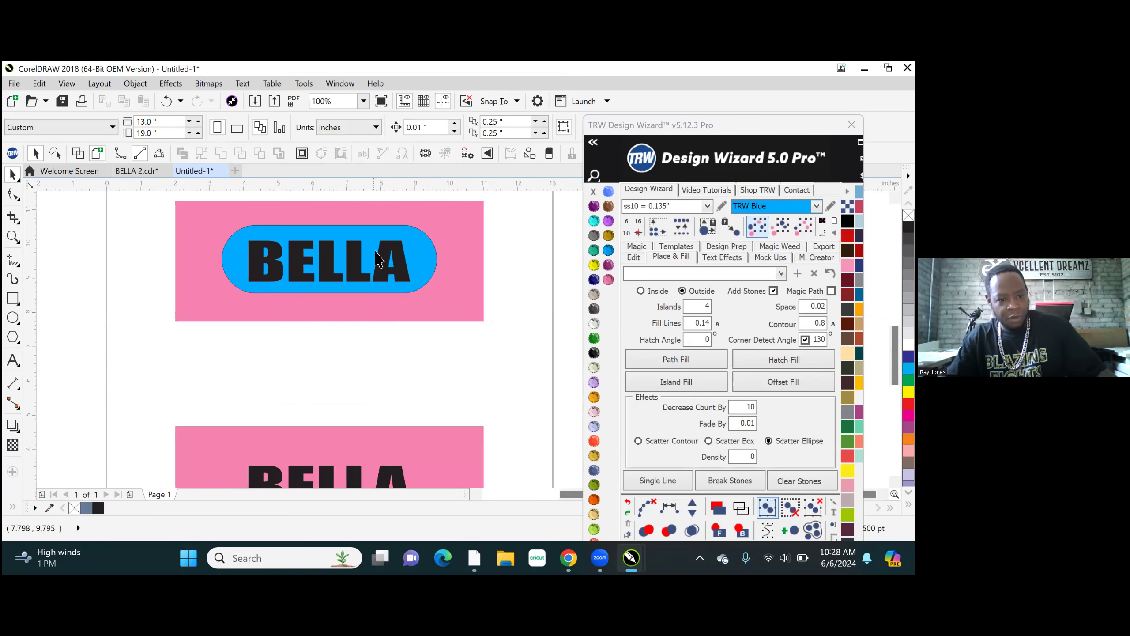
drag(377, 258, 396, 467)
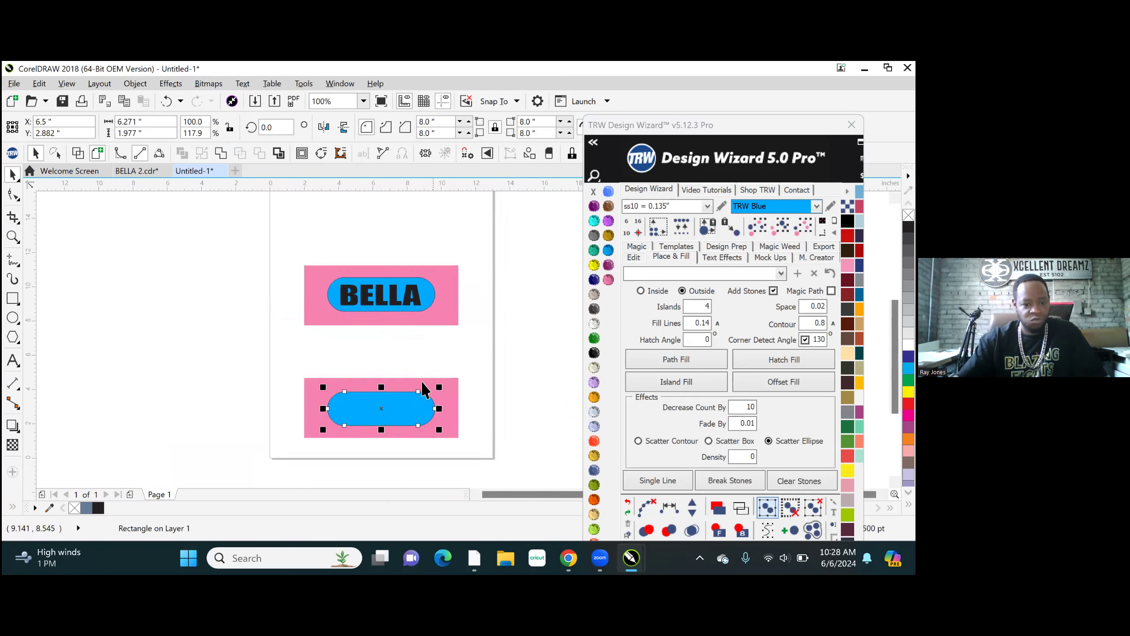
scroll(429, 315, down, 3)
scroll(415, 387, up, 3)
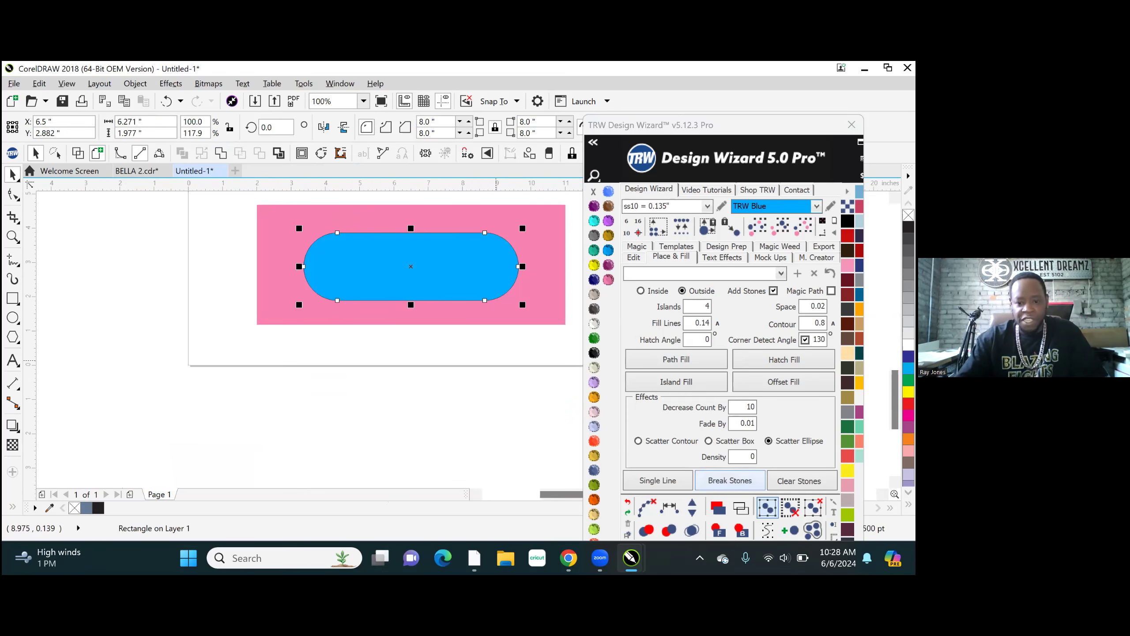
- Restack the lower design with the pink panel at the back and the blue rounded rectangle between it and the BELLA text
click(741, 530)
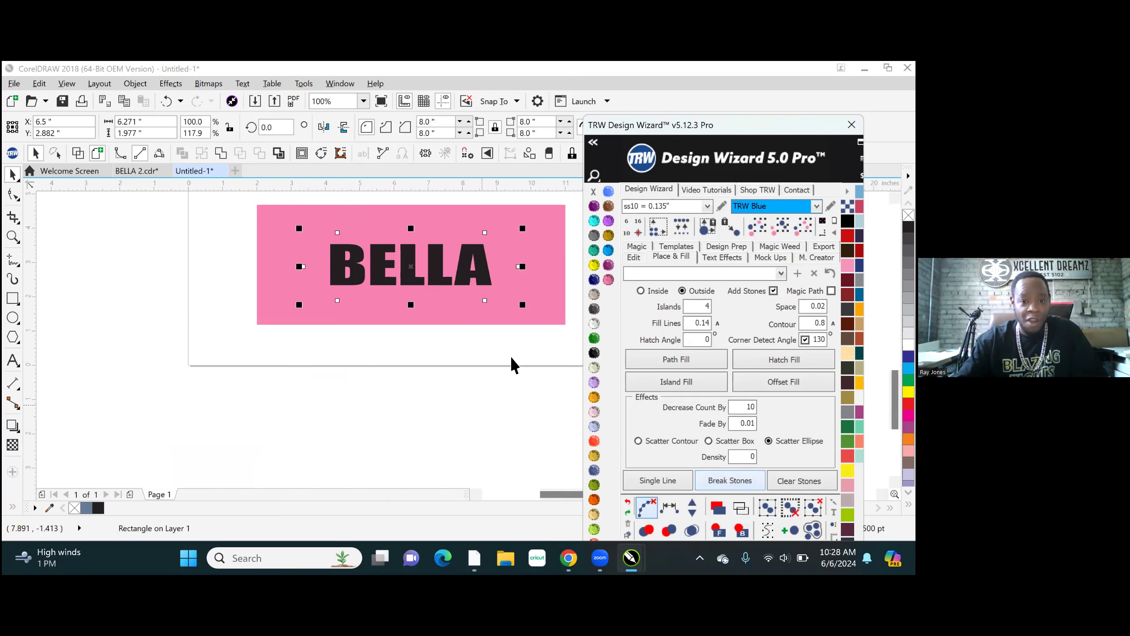
click(538, 217)
click(719, 530)
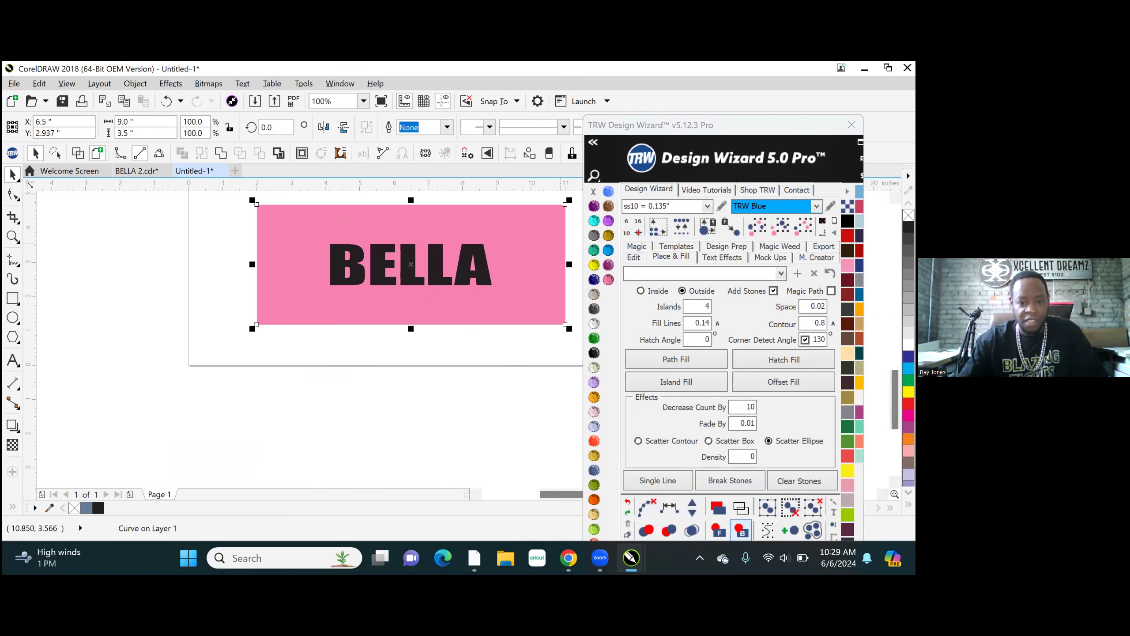
click(740, 530)
- Trim the lower BELLA text out of the blue rounded rectangle behind it
click(467, 276)
scroll(494, 267, up, 1)
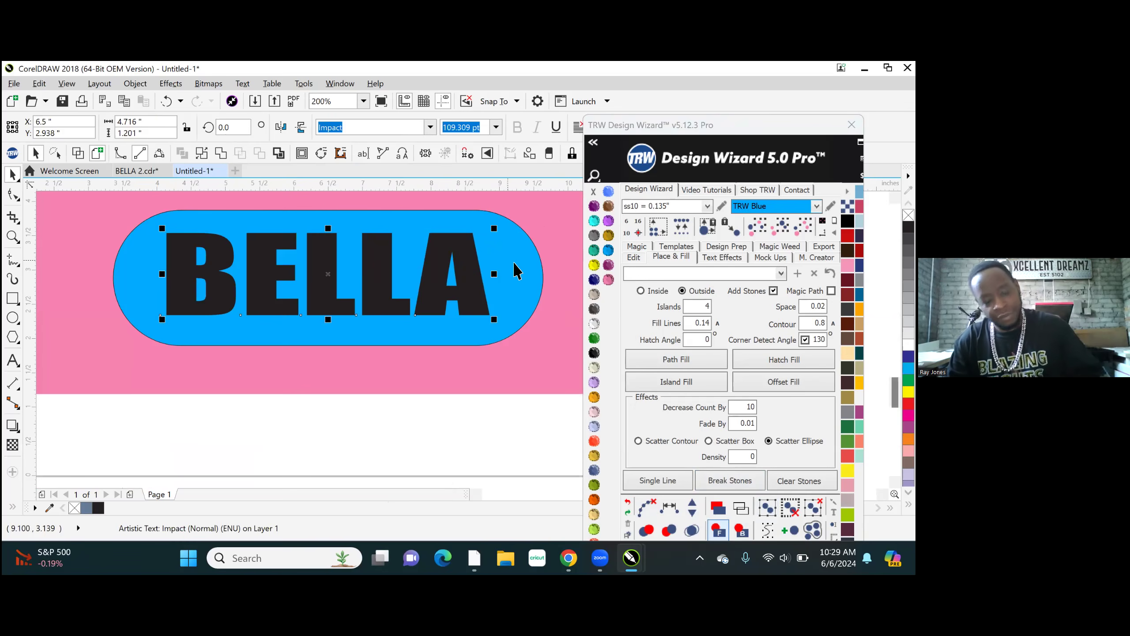
shift+click(516, 270)
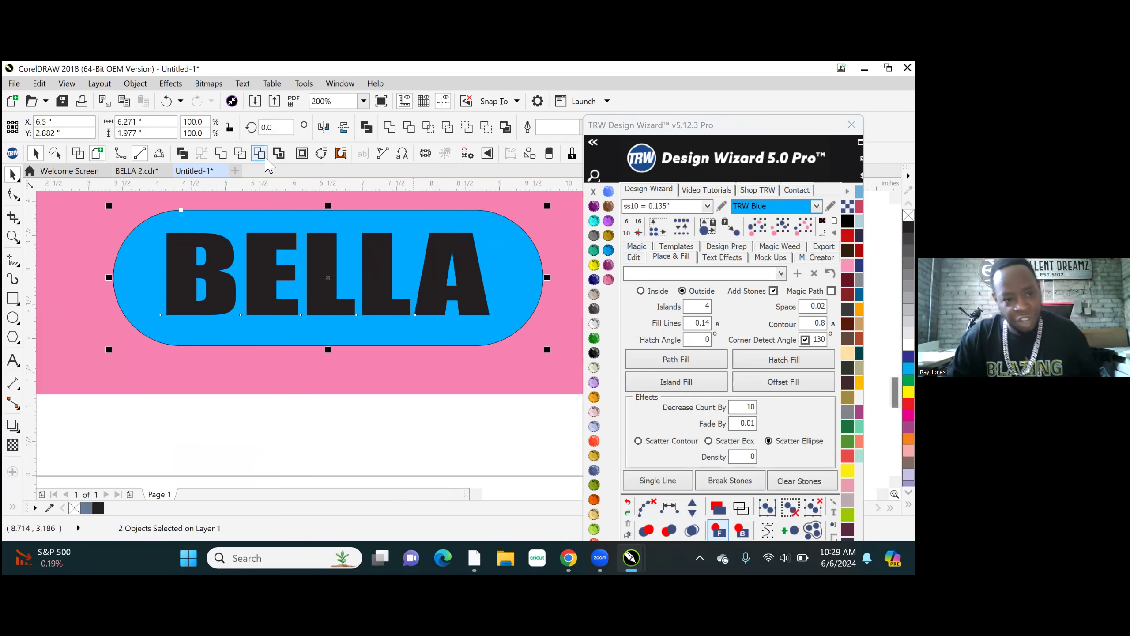
click(261, 154)
- Move the trimmed blue shape down to about Y 0.31 inches to check its BELLA cutout
scroll(314, 373, down, 1)
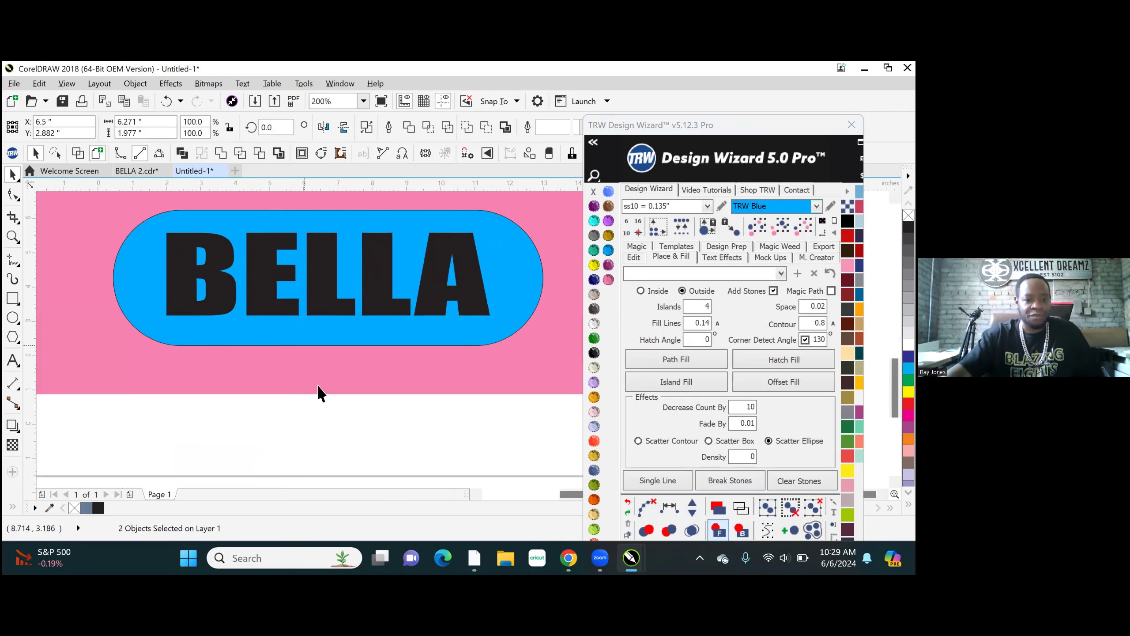
click(405, 439)
drag(418, 331, 416, 409)
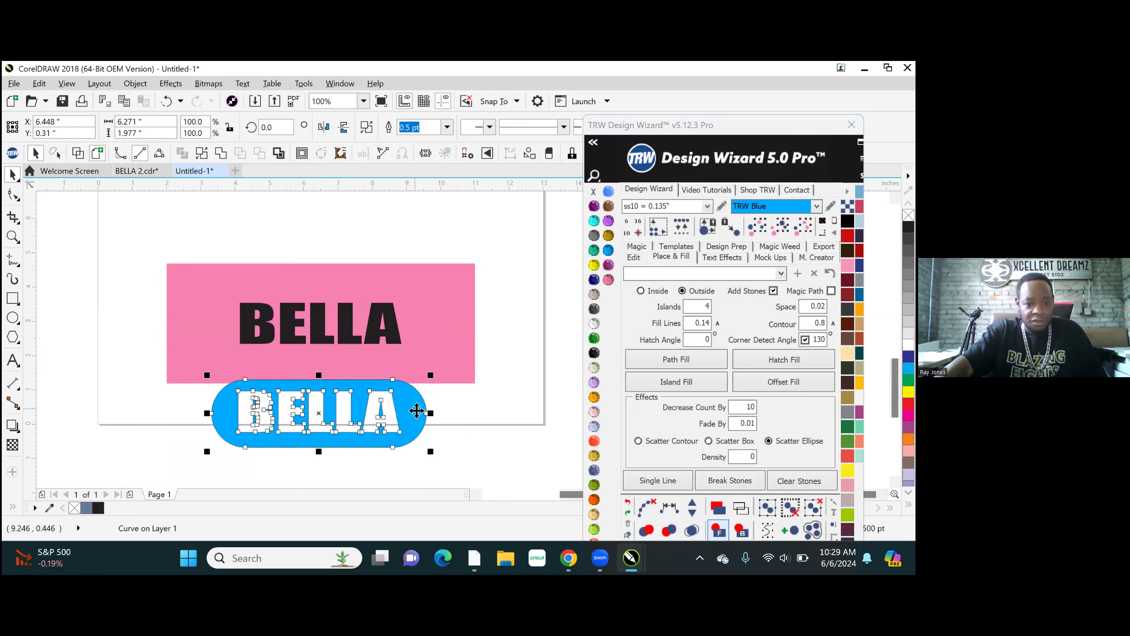
- Undo the last move of the trimmed lower blue shape
scroll(426, 455, down, 2)
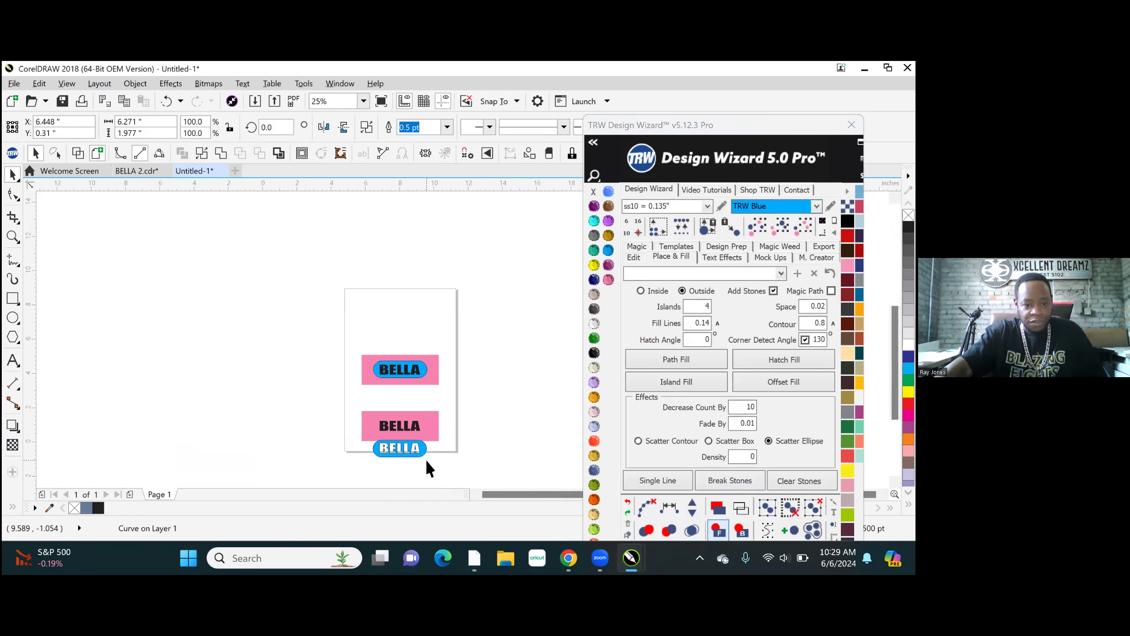
scroll(427, 459, up, 1)
key(ctrl+z)
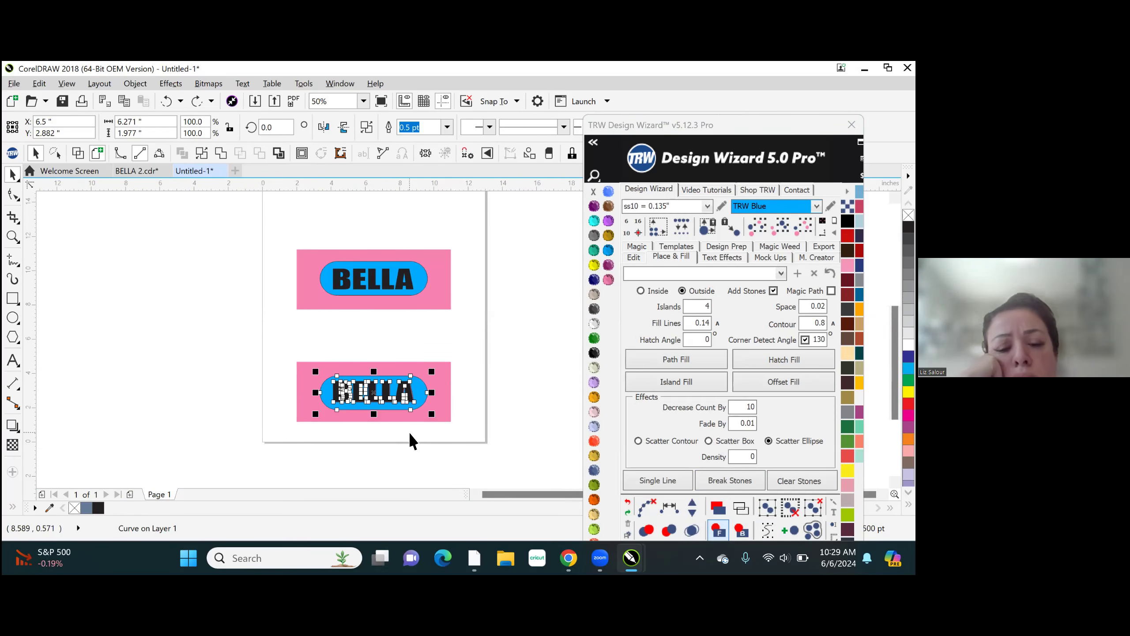
- Trim the blue shape with the BELLA cutout out of the lower pink panel behind it
scroll(418, 403, up, 1)
scroll(432, 392, up, 1)
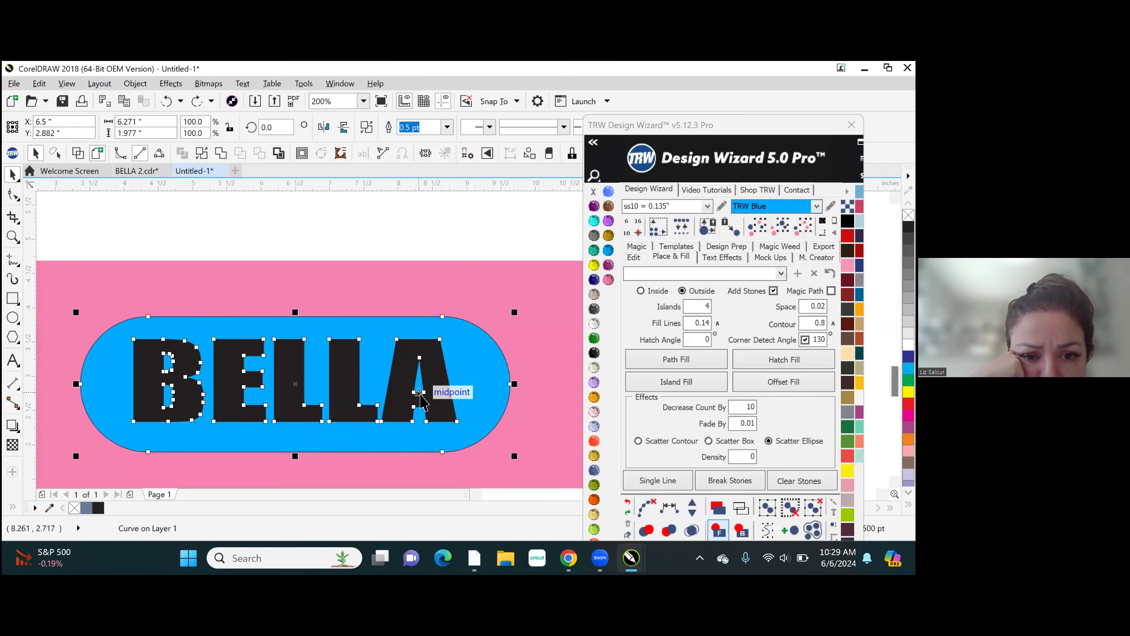
scroll(525, 290, up, 2)
scroll(397, 401, down, 2)
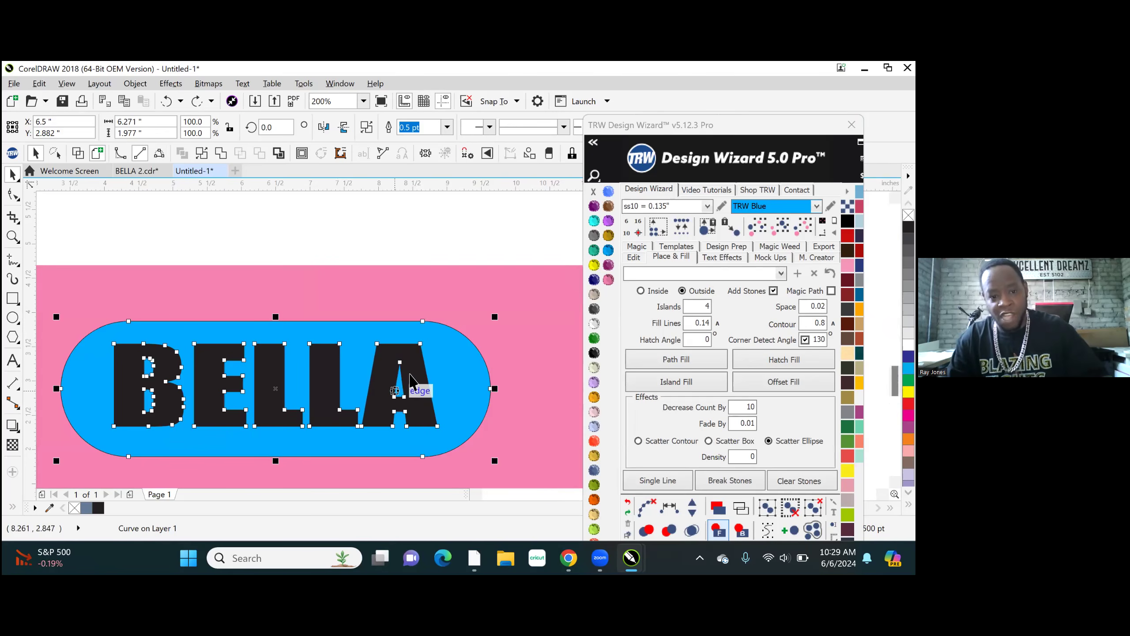
shift+click(462, 308)
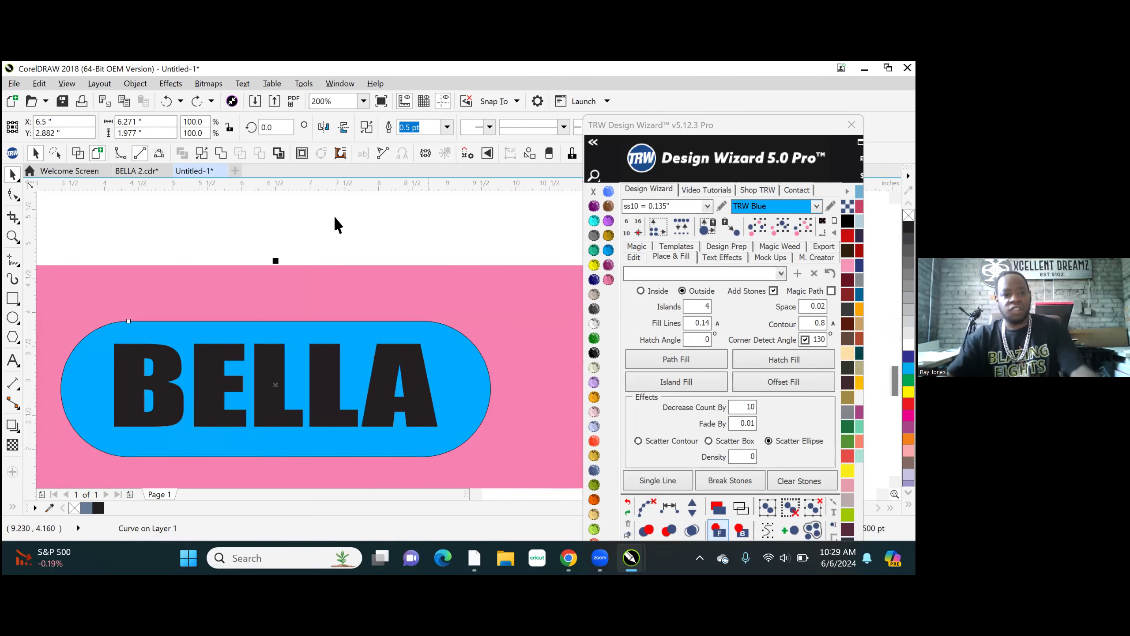
click(260, 153)
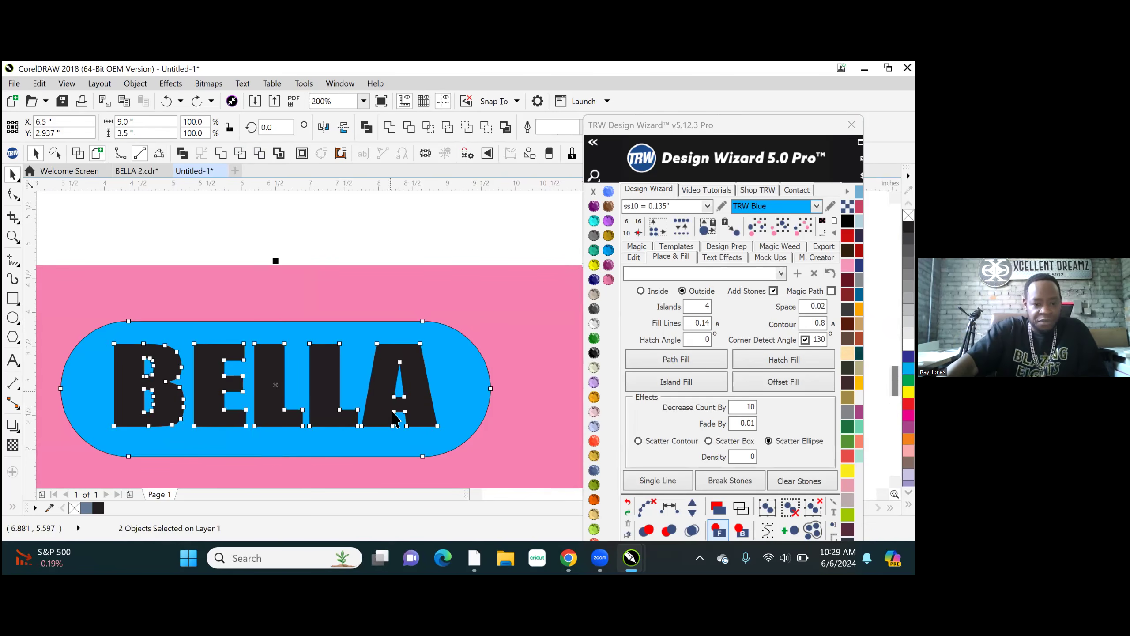
scroll(382, 357, down, 2)
click(382, 354)
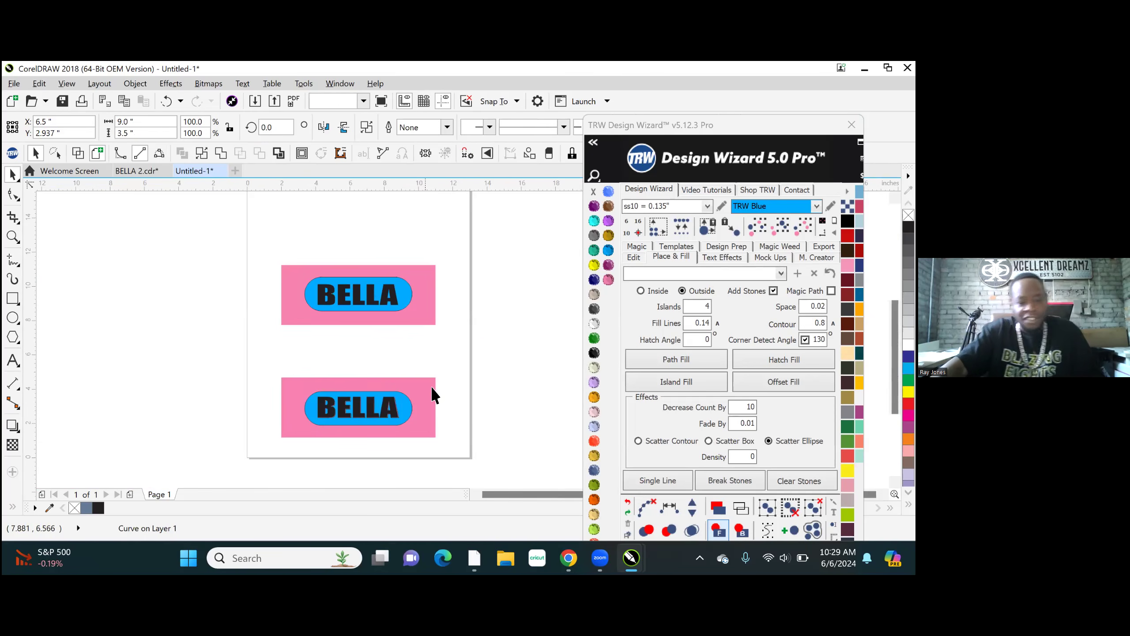
- Move the lower pink panel aside to X 13.313 inches and the upper one to X 13.563 inches to check their cutouts
drag(431, 409, 548, 415)
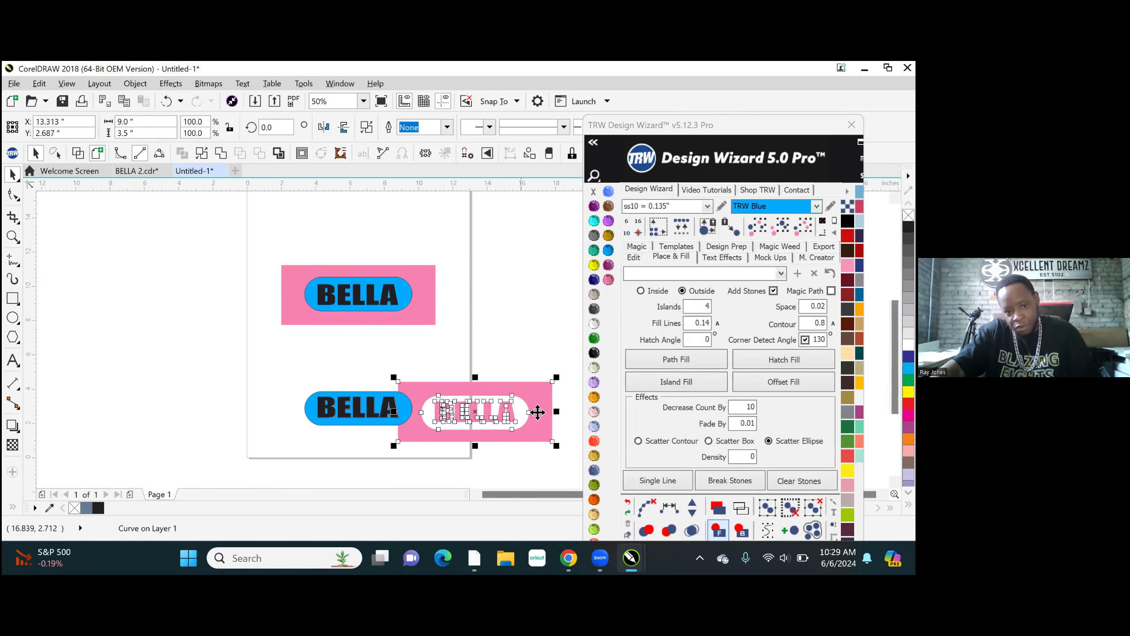
click(487, 338)
drag(430, 321, 550, 324)
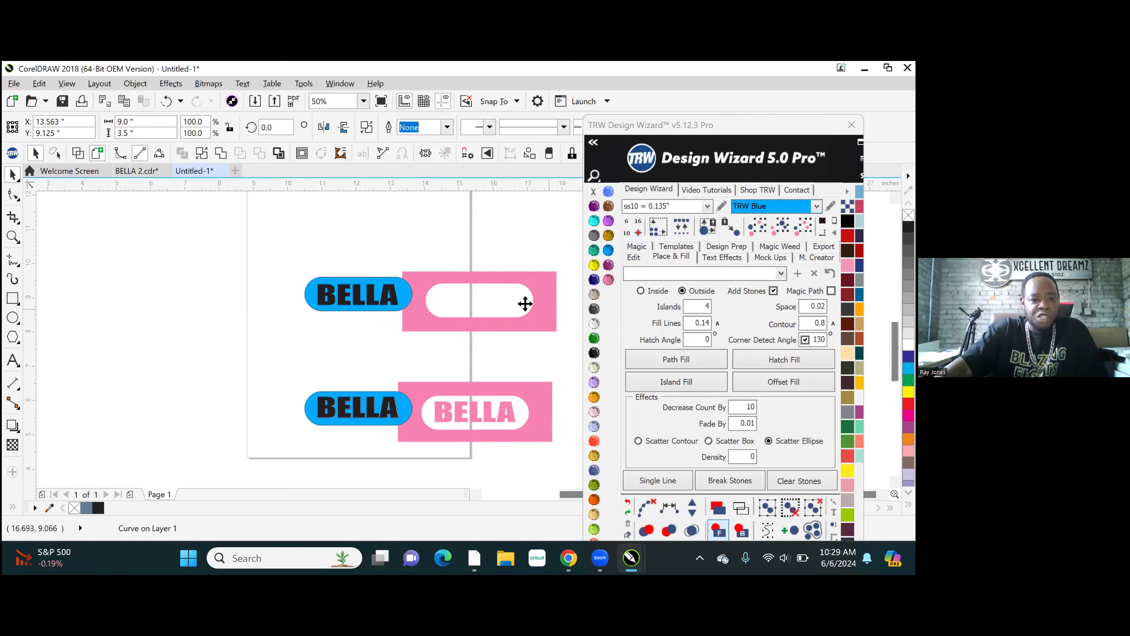
scroll(530, 305, up, 2)
scroll(389, 304, down, 1)
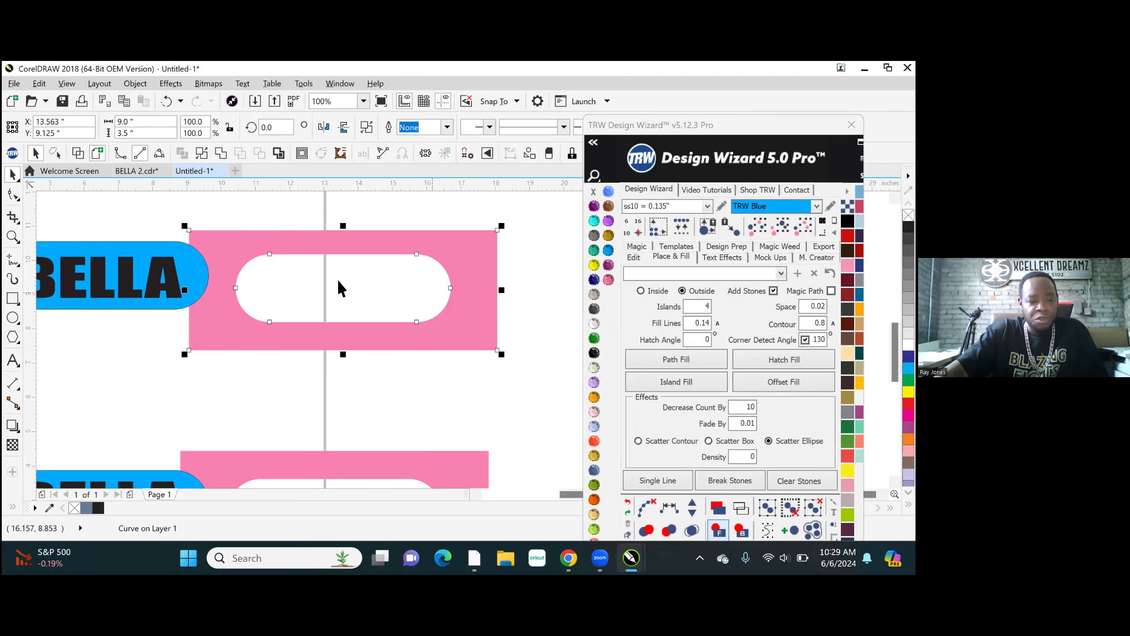
scroll(435, 253, down, 1)
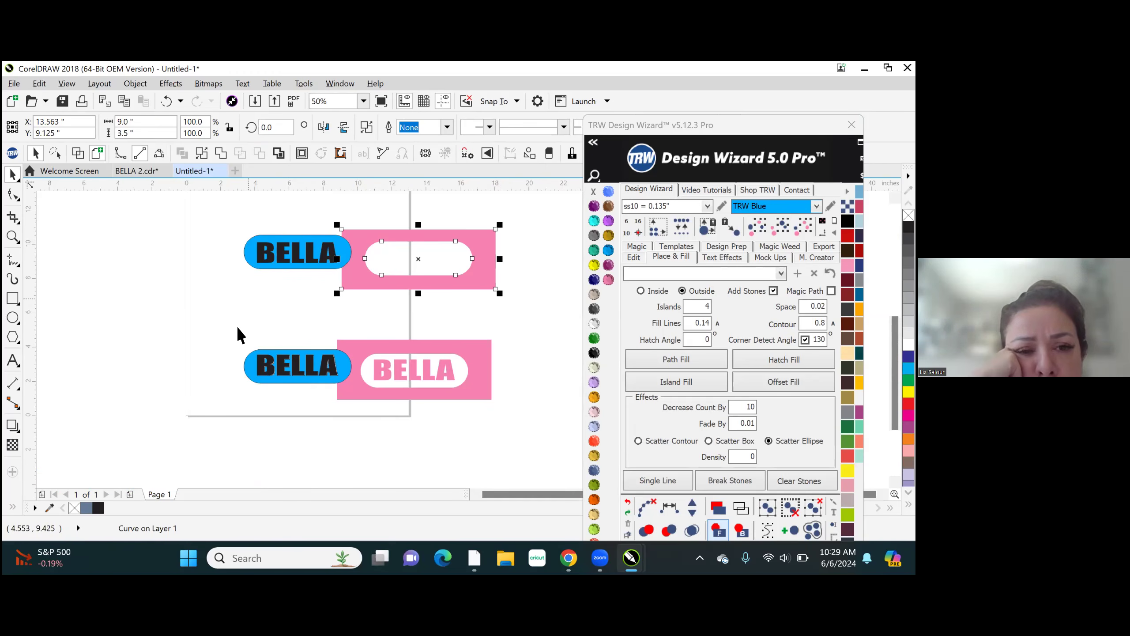
- Move the lower trimmed blue shape to about X 9.667, Y -0.534 inches, off its black BELLA text
drag(244, 372, 302, 430)
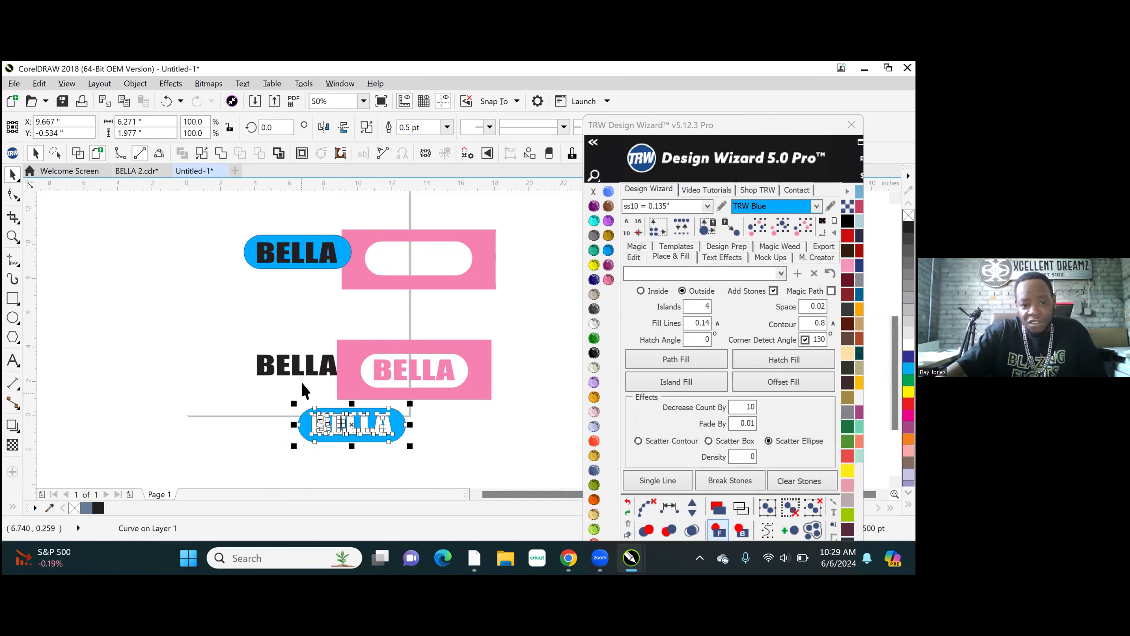
click(294, 318)
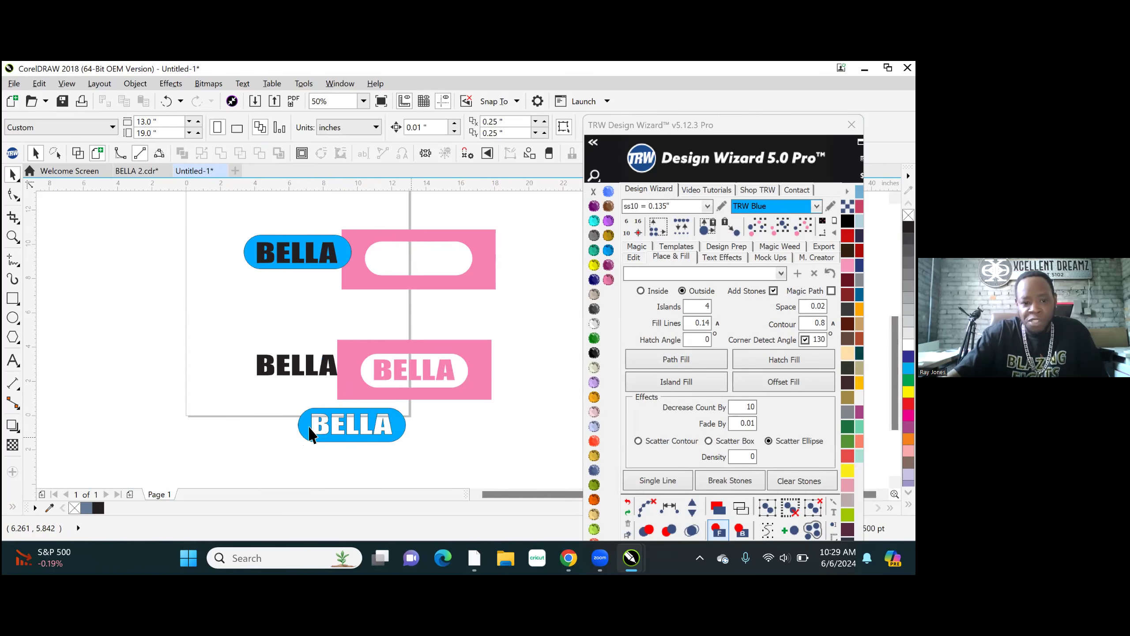
scroll(385, 431, up, 1)
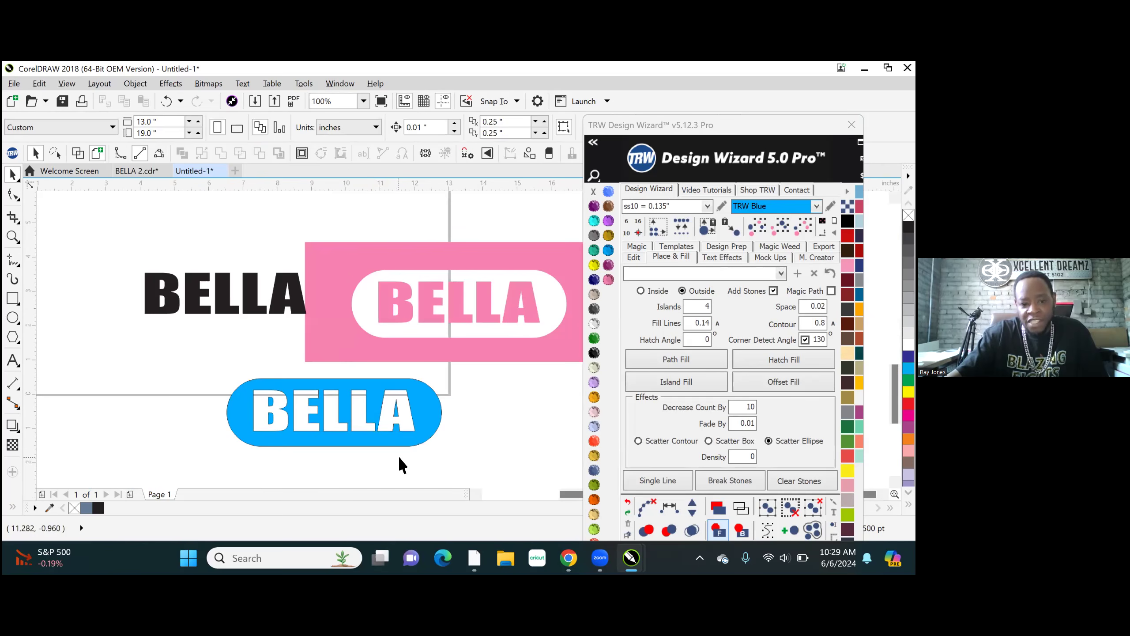
scroll(398, 461, down, 1)
- Move the upper blue rounded rectangle to about X 7.375, Y 7.372 inches and compare the cutouts of both designs
drag(317, 276, 334, 315)
scroll(329, 282, down, 1)
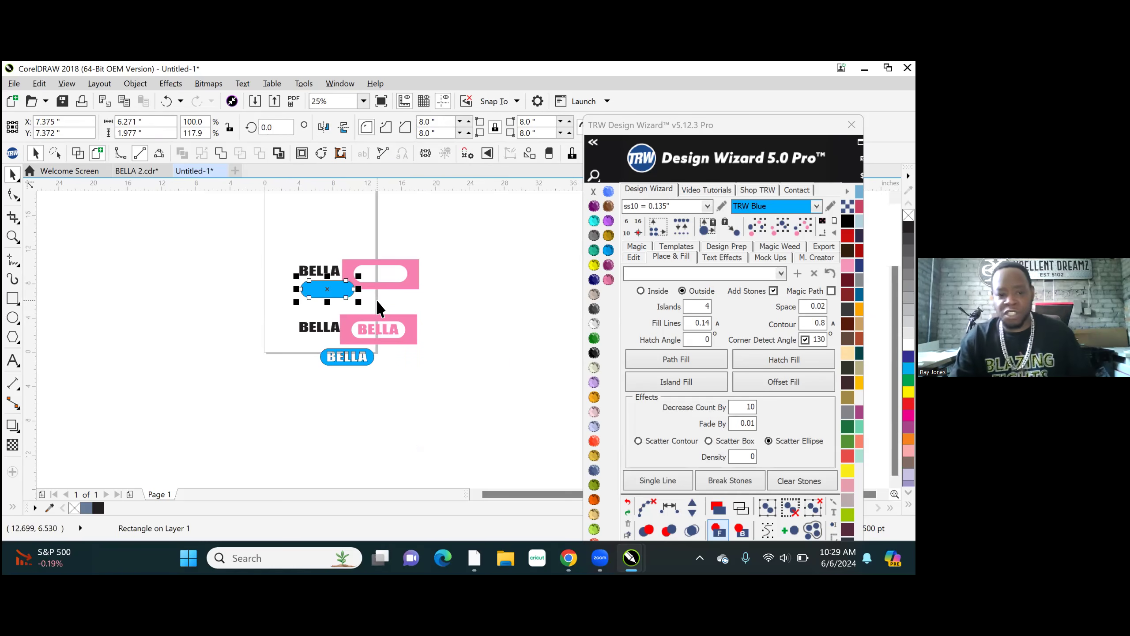
scroll(323, 285, up, 2)
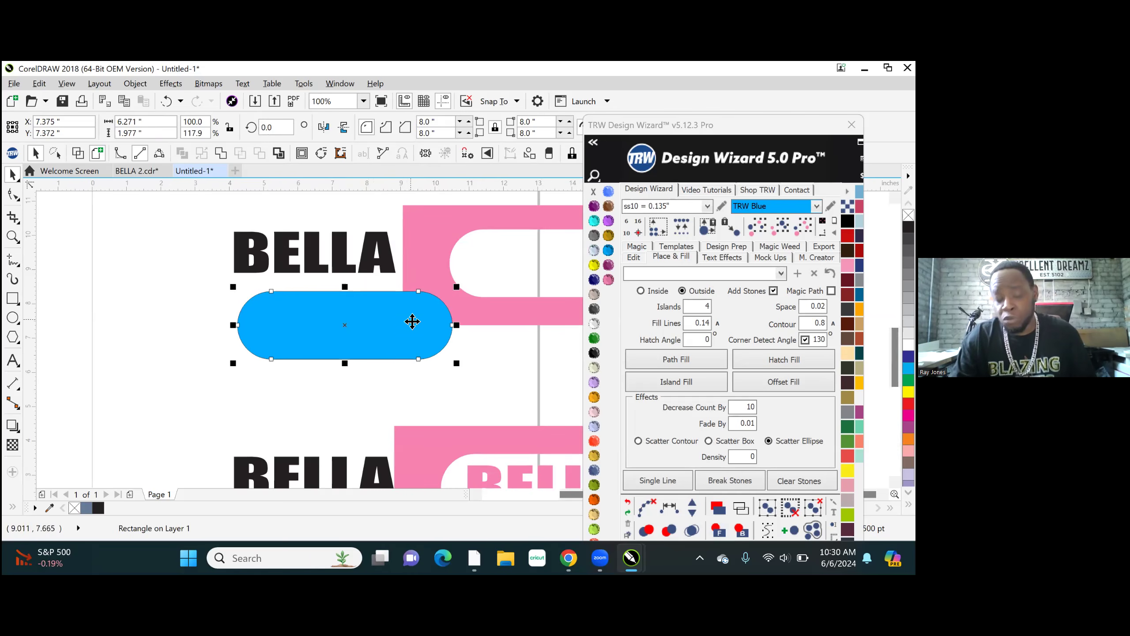
scroll(323, 318, down, 1)
scroll(357, 470, up, 1)
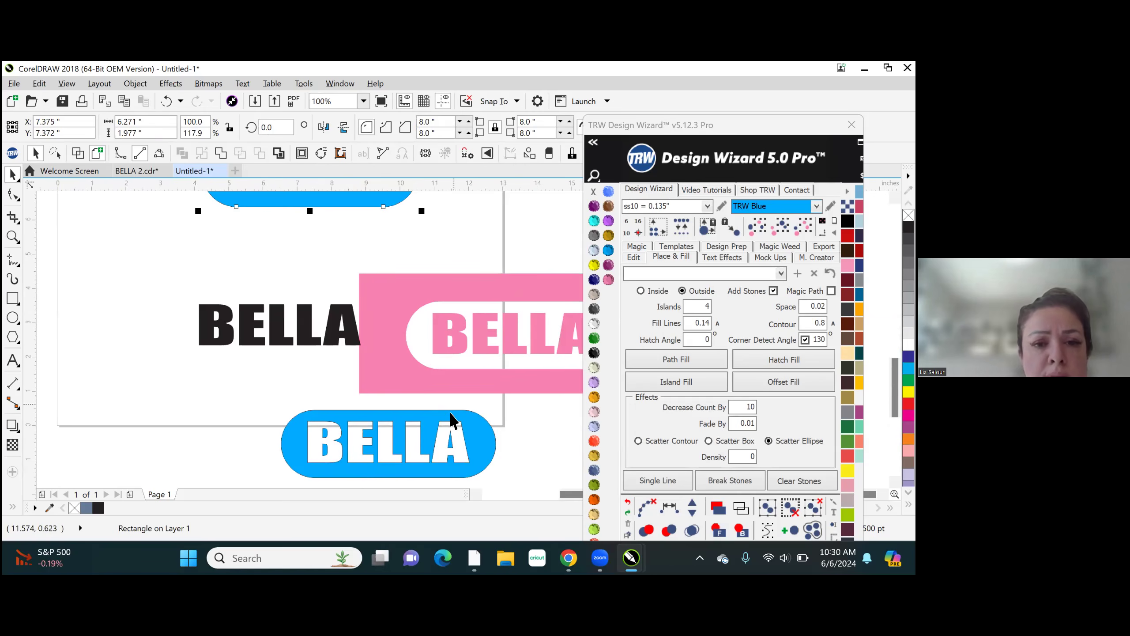
scroll(358, 425, down, 1)
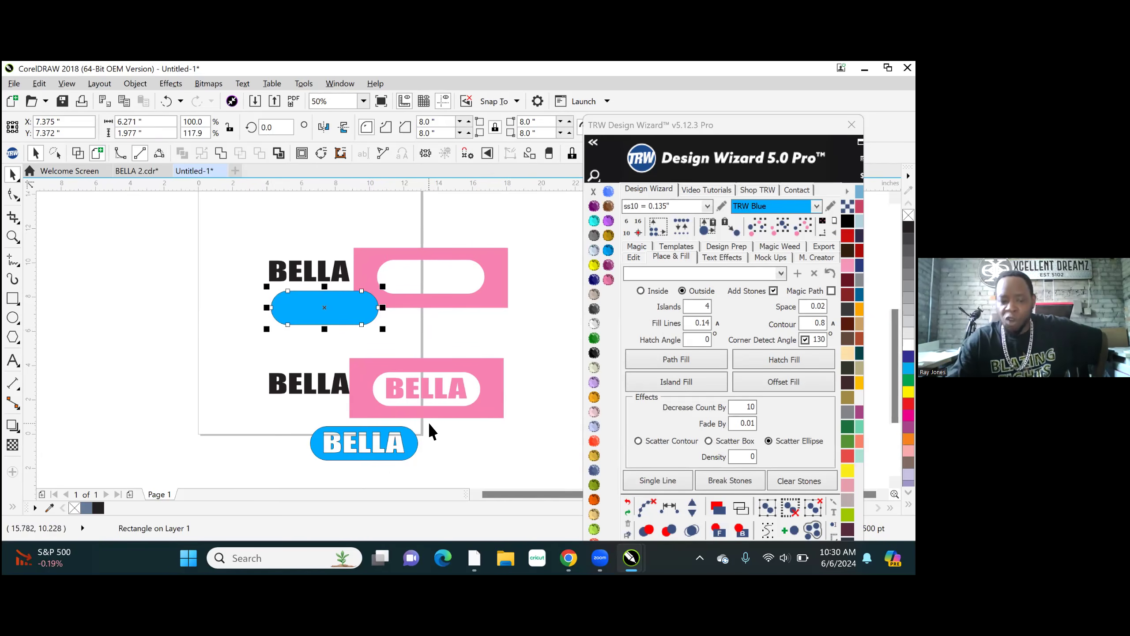
scroll(426, 384, up, 4)
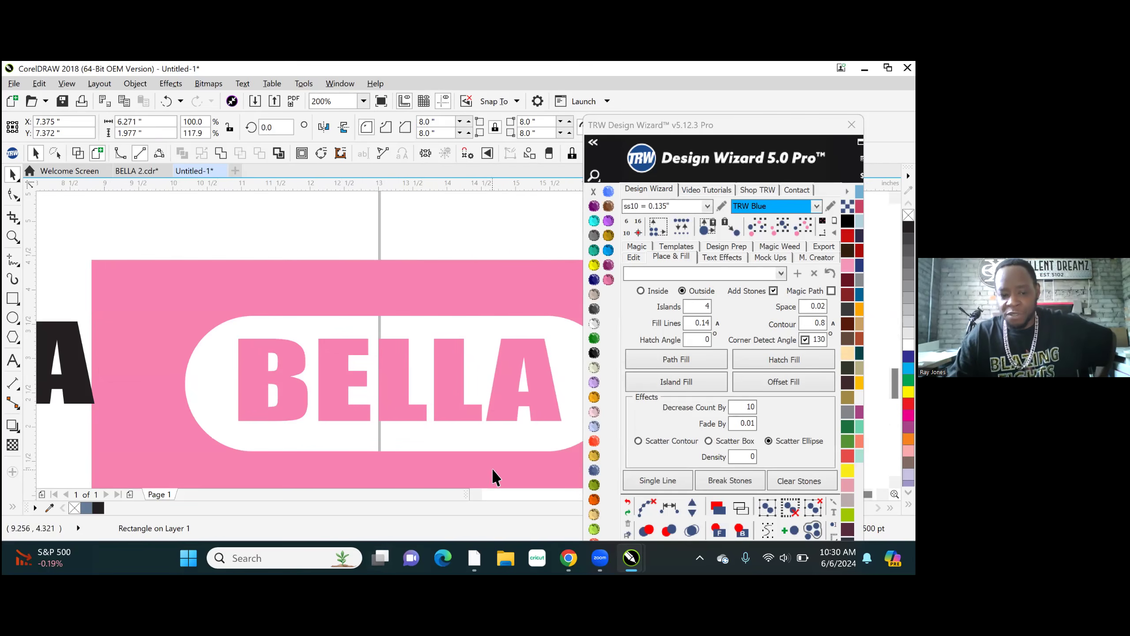
scroll(388, 342, down, 4)
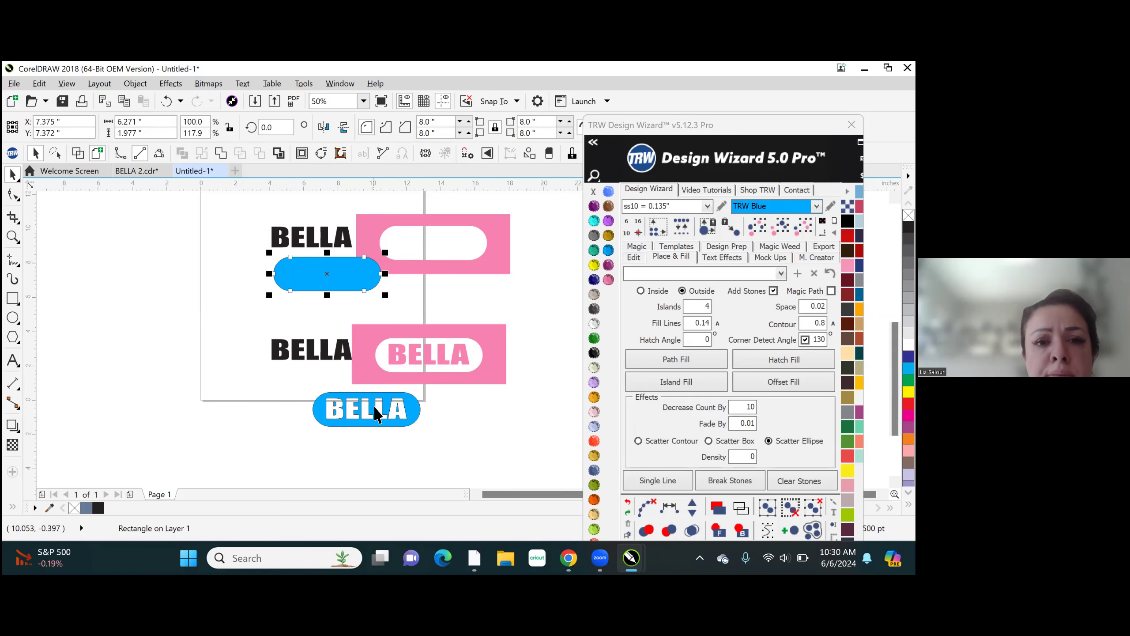
- Undo the moves of both blue shapes and both pink panels
key(ctrl+z)
key(ctrl+z)
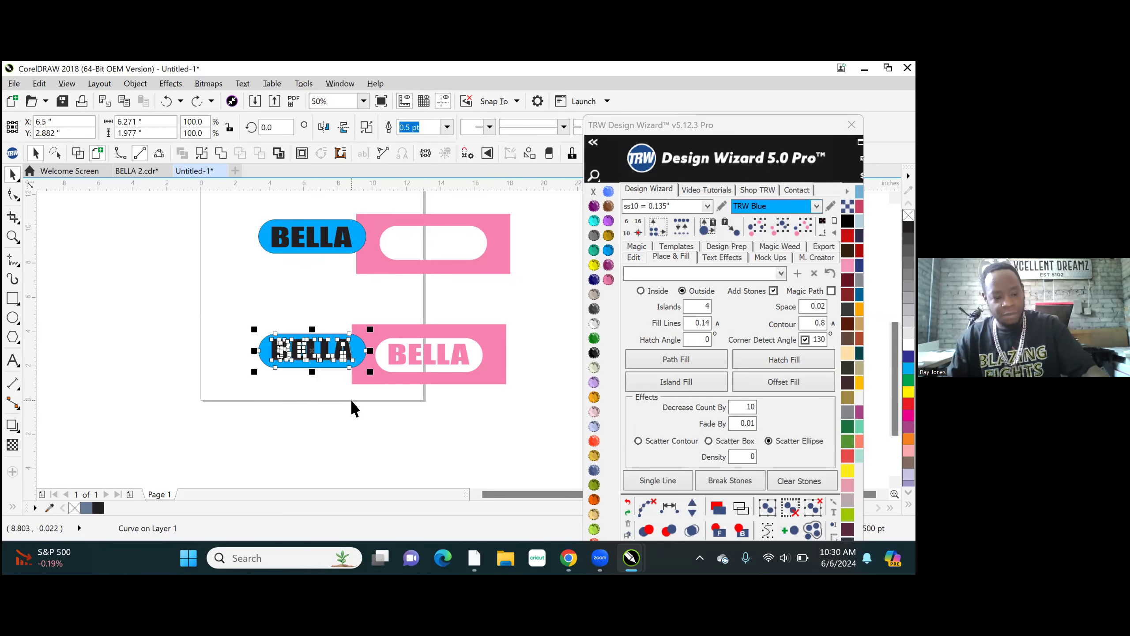
key(ctrl+z)
key(ctrl+z)
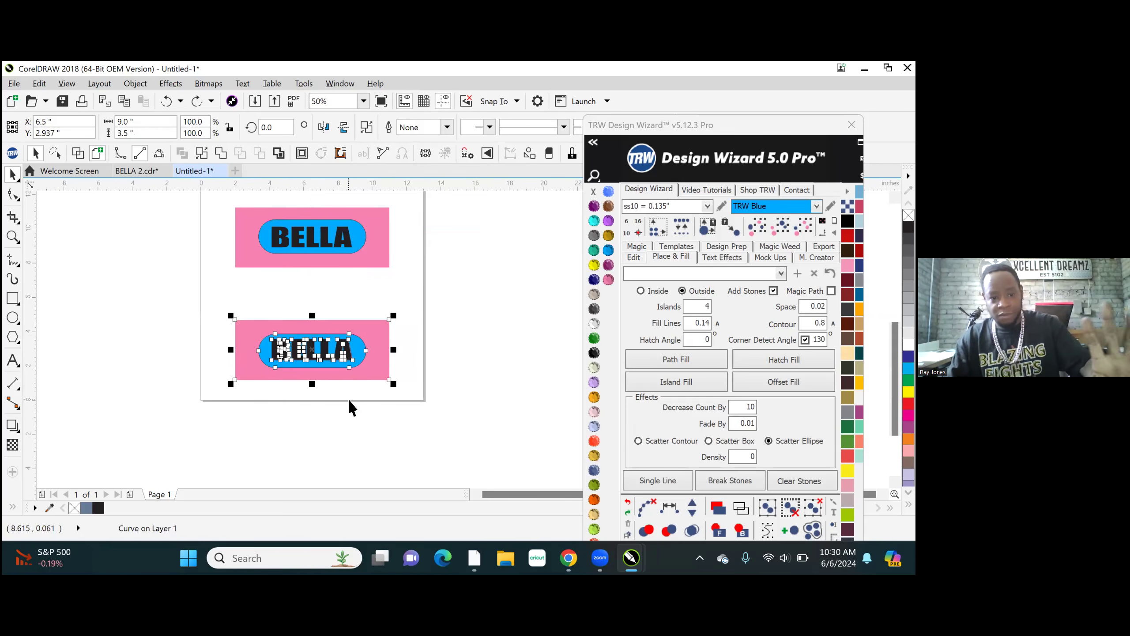
click(457, 357)
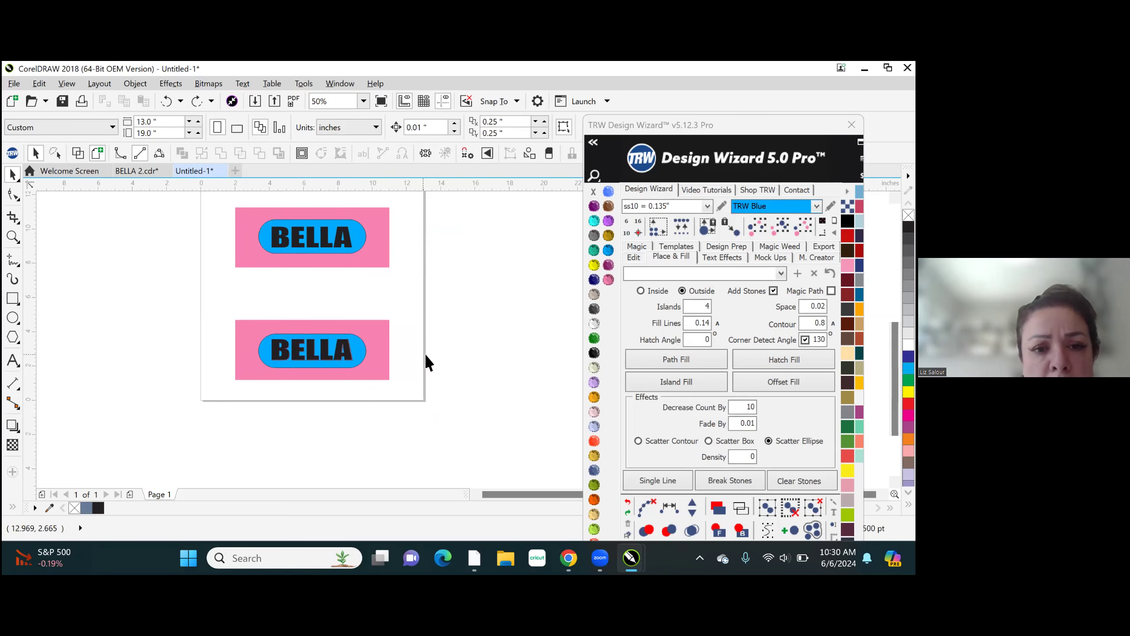
- Try an outside Island Fill with 4 islands and 0.8 contour on the upper blue rounded rectangle, using ss10 TRW Blue stones
scroll(423, 361, down, 1)
scroll(373, 290, up, 3)
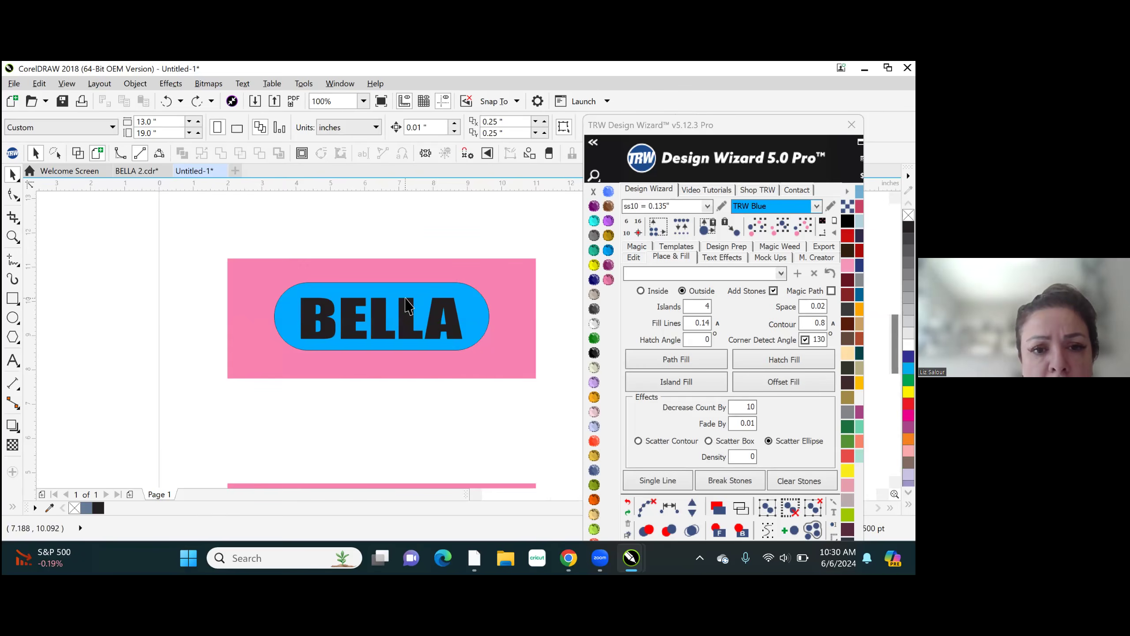
scroll(406, 298, up, 2)
click(410, 288)
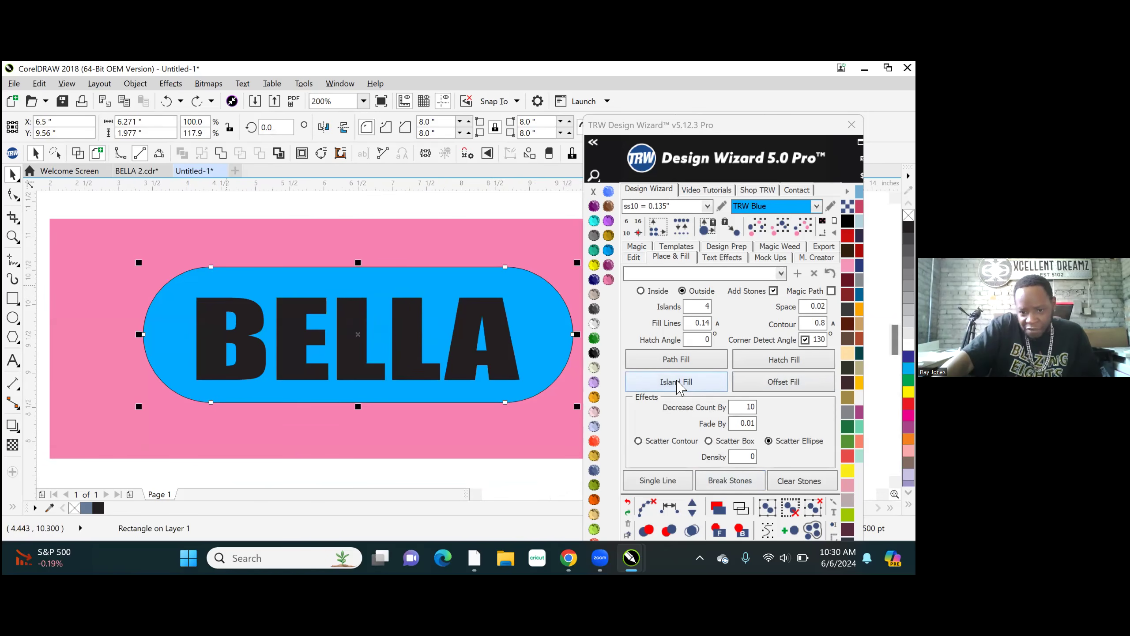
click(677, 384)
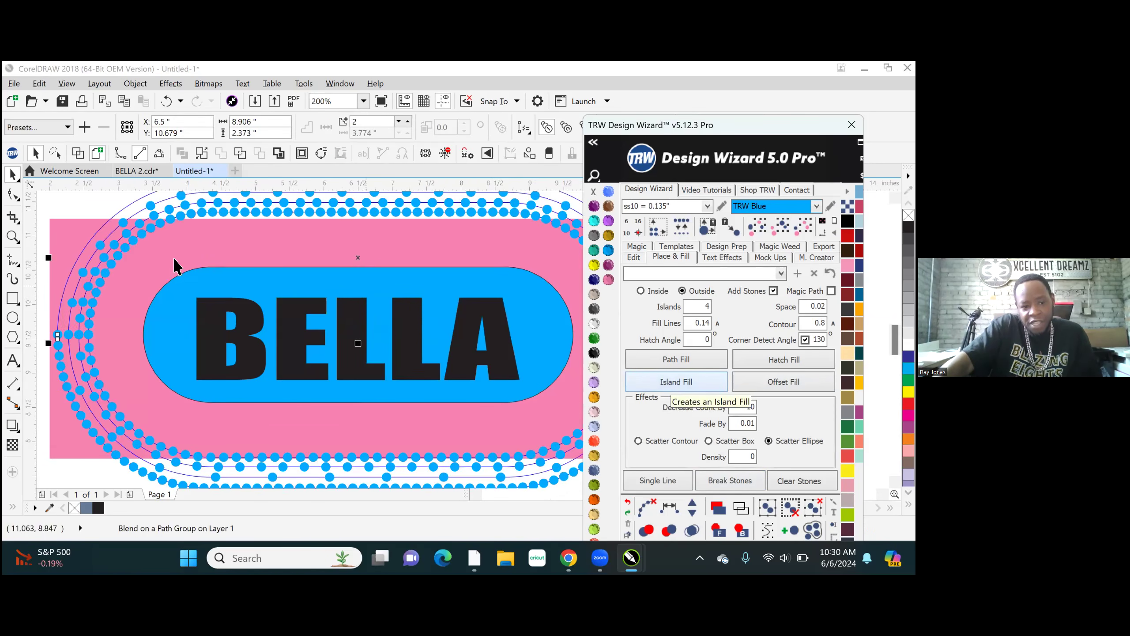
- Break the island fill's stone blends apart and examine the stone spacing around the upper pink panel
scroll(266, 264, down, 1)
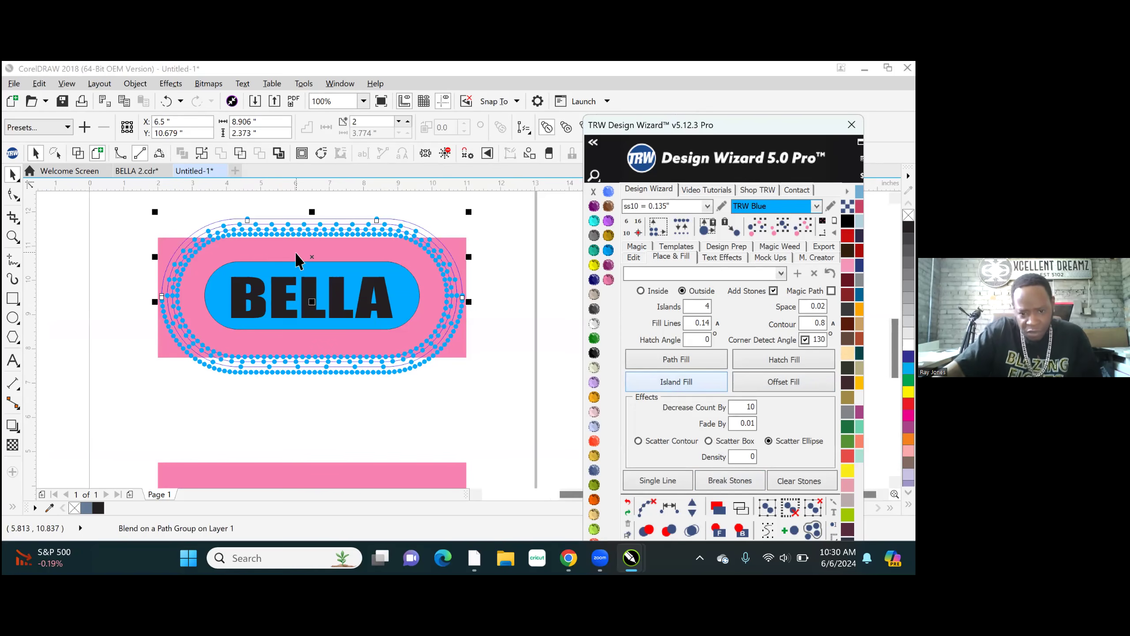
click(646, 508)
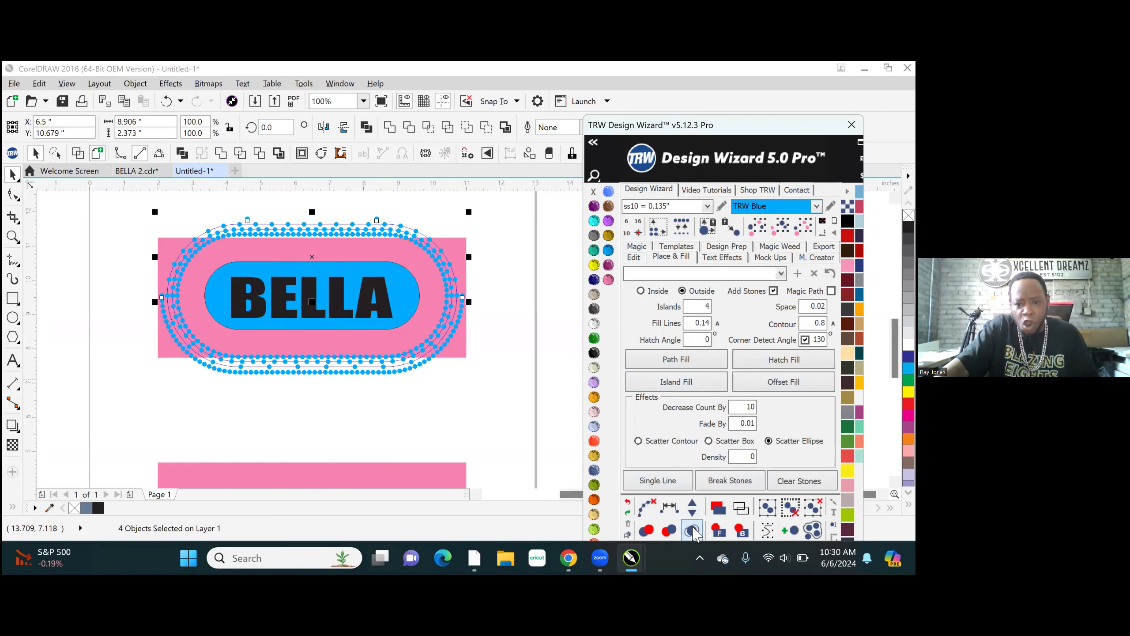
click(461, 407)
scroll(423, 244, up, 1)
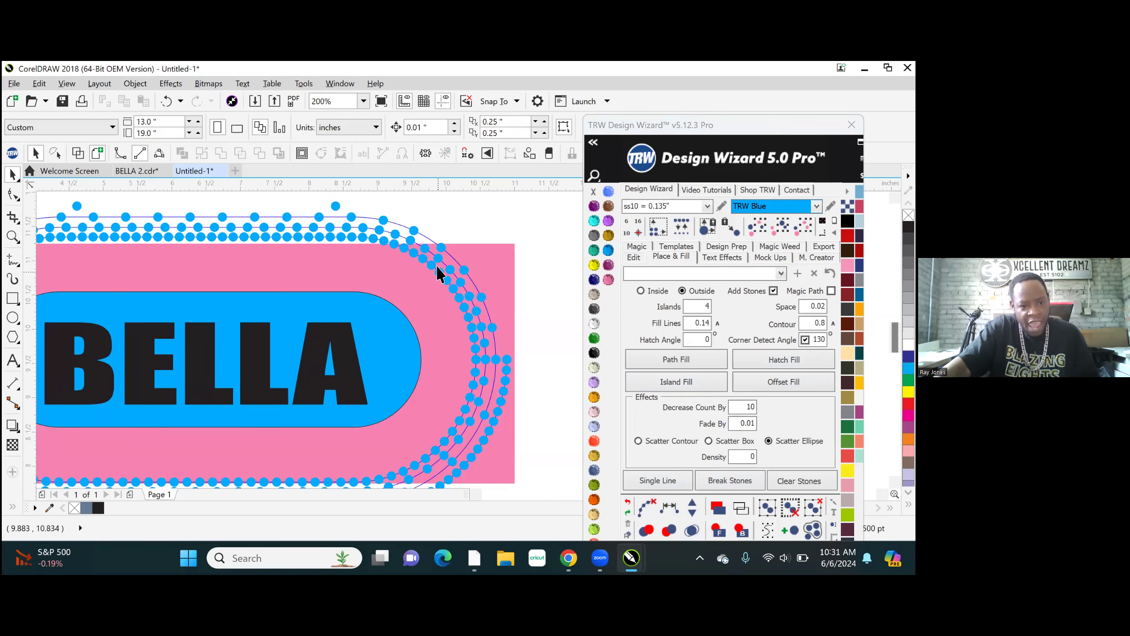
scroll(403, 248, down, 1)
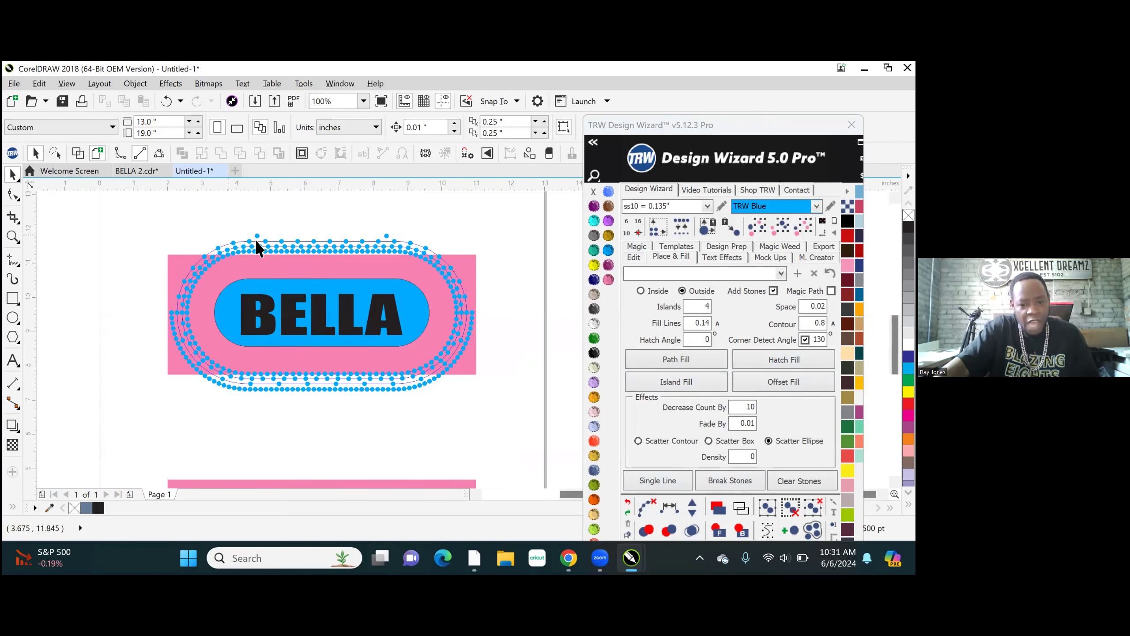
- Undo the island fill around the upper blue rounded rectangle and set the fill contour to .08
click(470, 308)
click(627, 506)
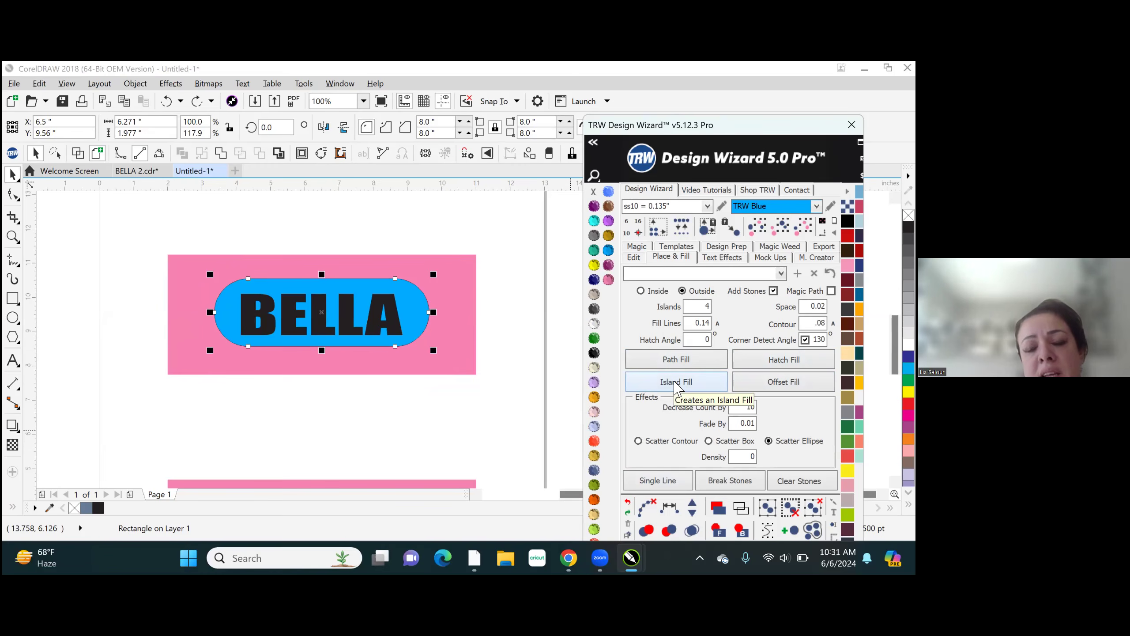
- Try an outside Island Fill with 4 islands and .08 contour on the upper blue rounded rectangle, and undo it
click(677, 385)
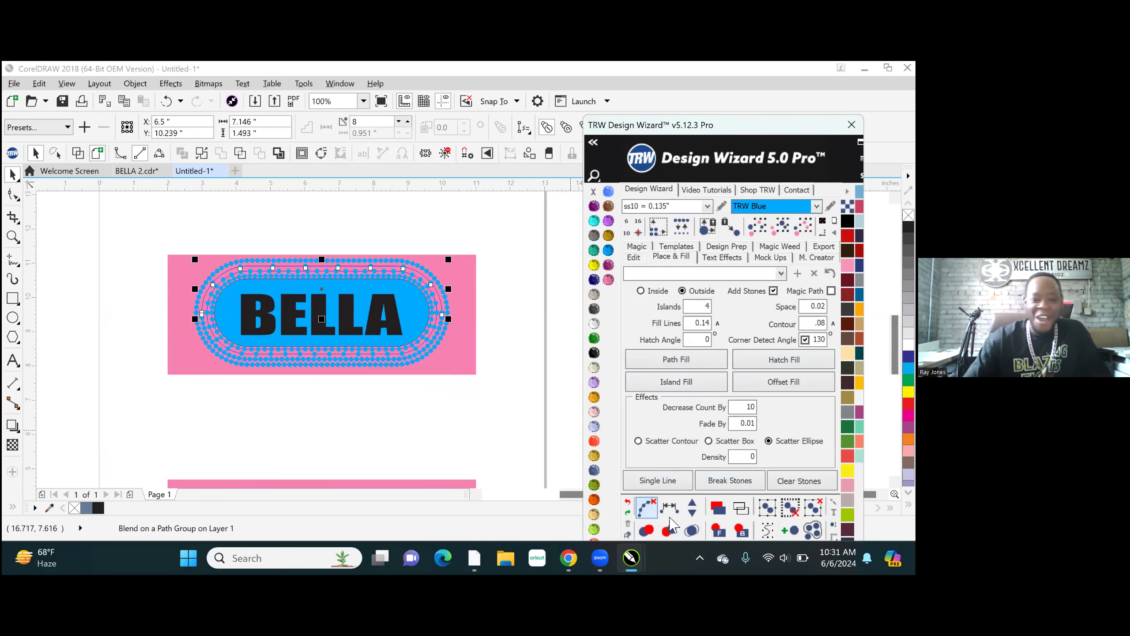
click(647, 508)
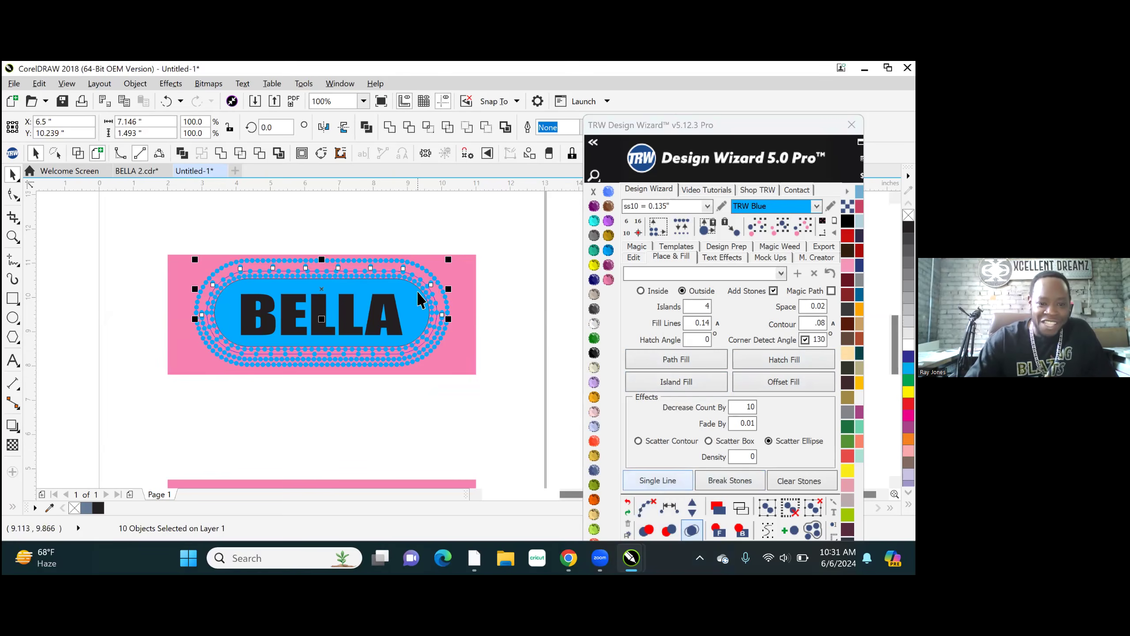
scroll(422, 317, up, 1)
scroll(394, 281, down, 1)
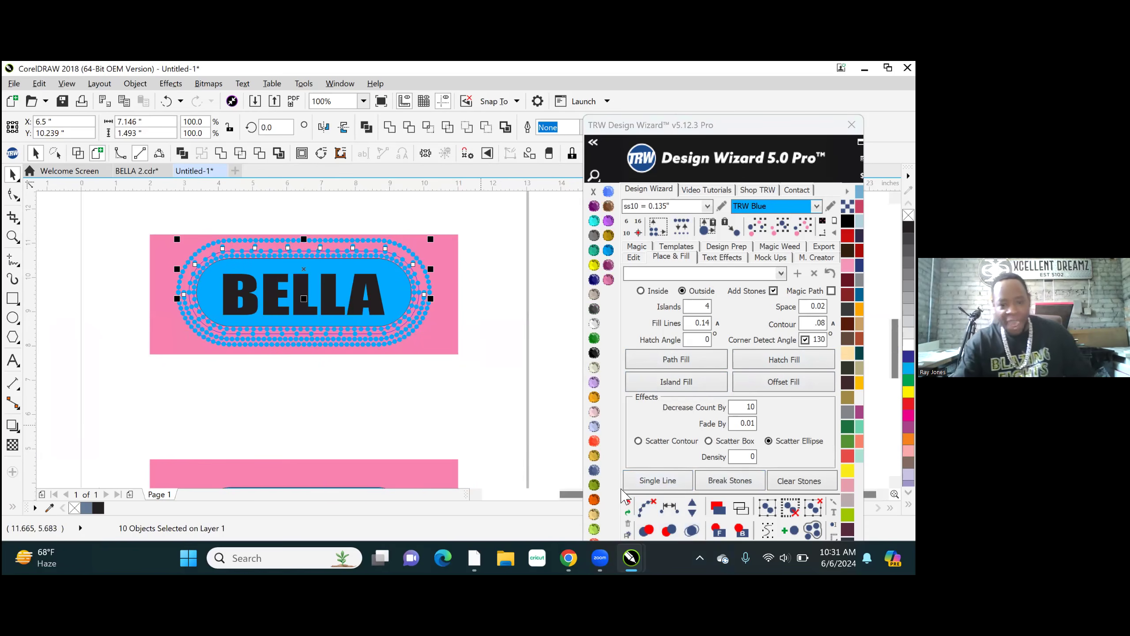
click(629, 503)
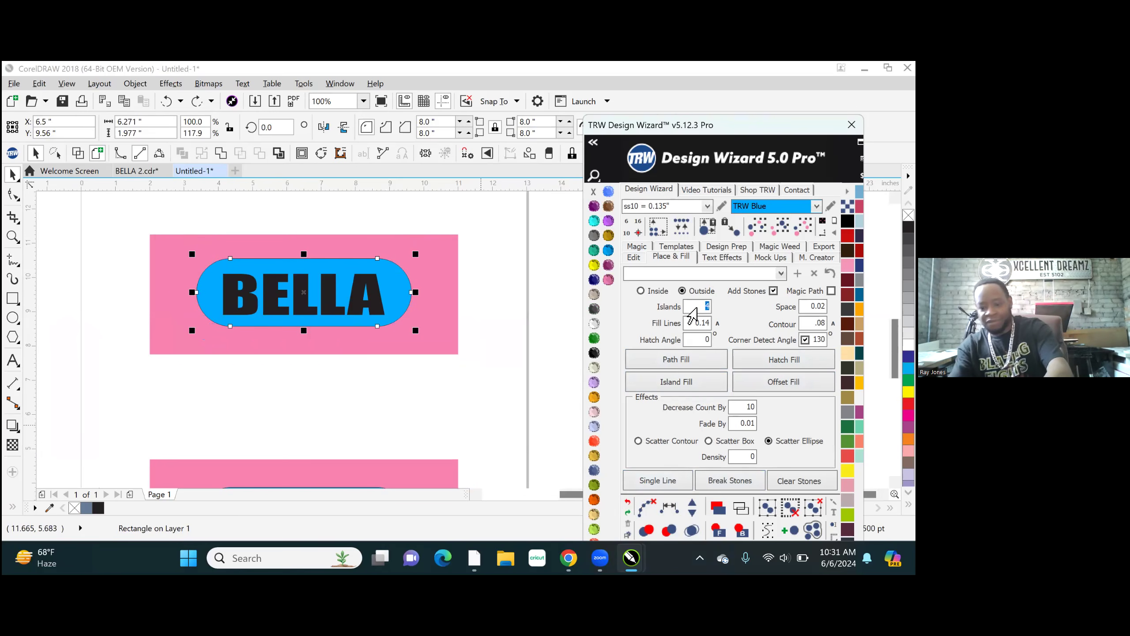
- Try an outside Island Fill with 6 islands and Decrease Count By 16 on the upper blue rounded rectangle, and select the filled artwork
text(5)
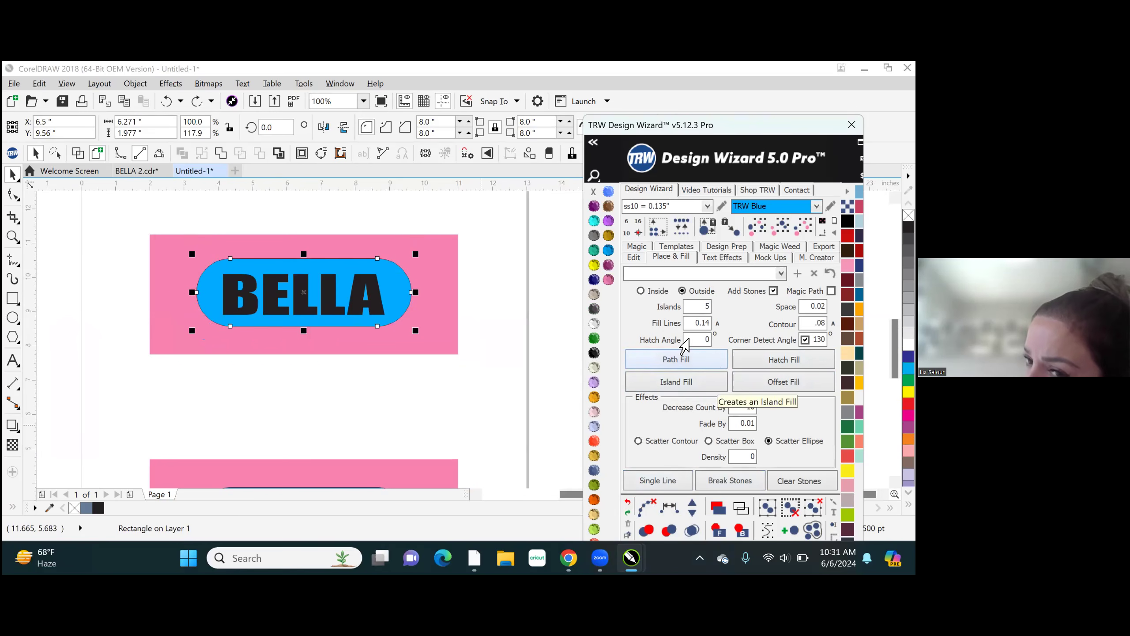
key(BackSpace)
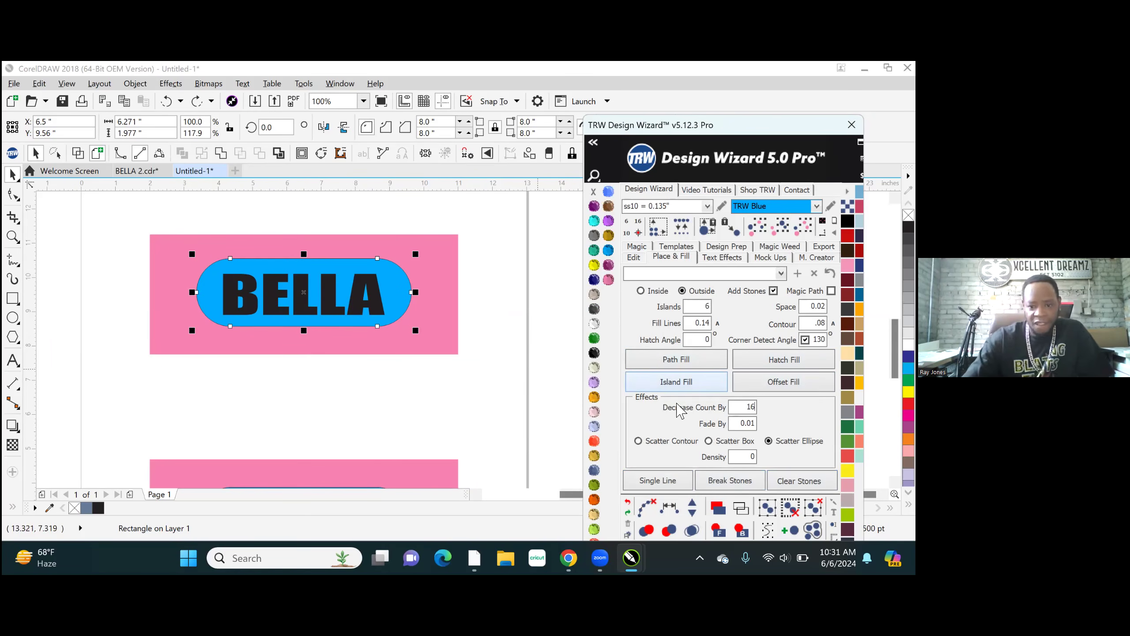
click(684, 387)
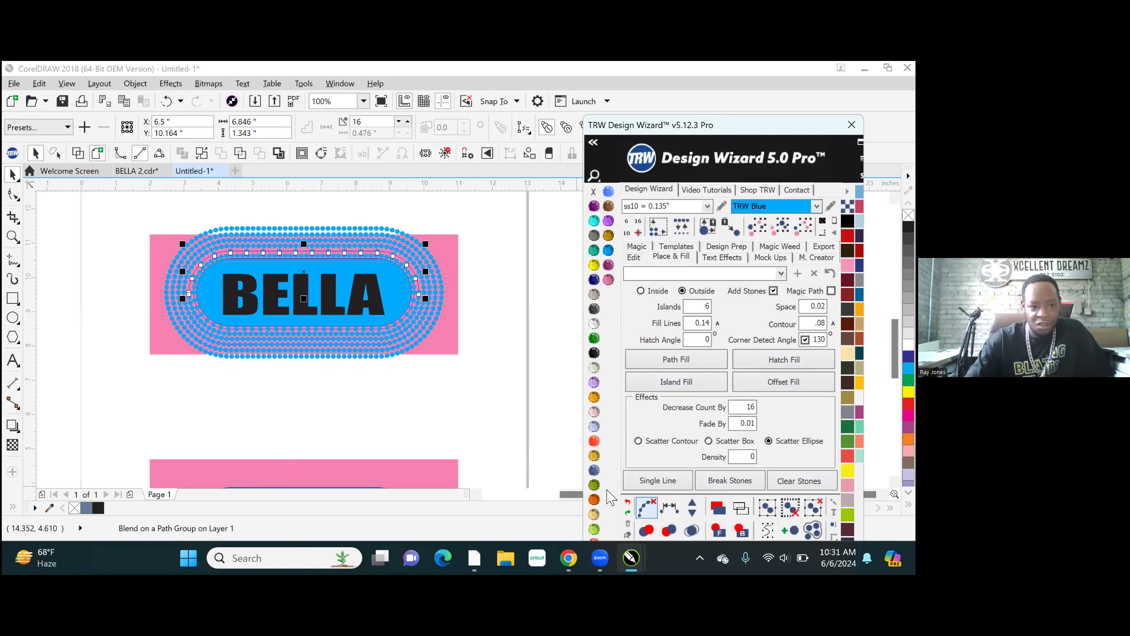
click(159, 201)
drag(155, 210, 455, 387)
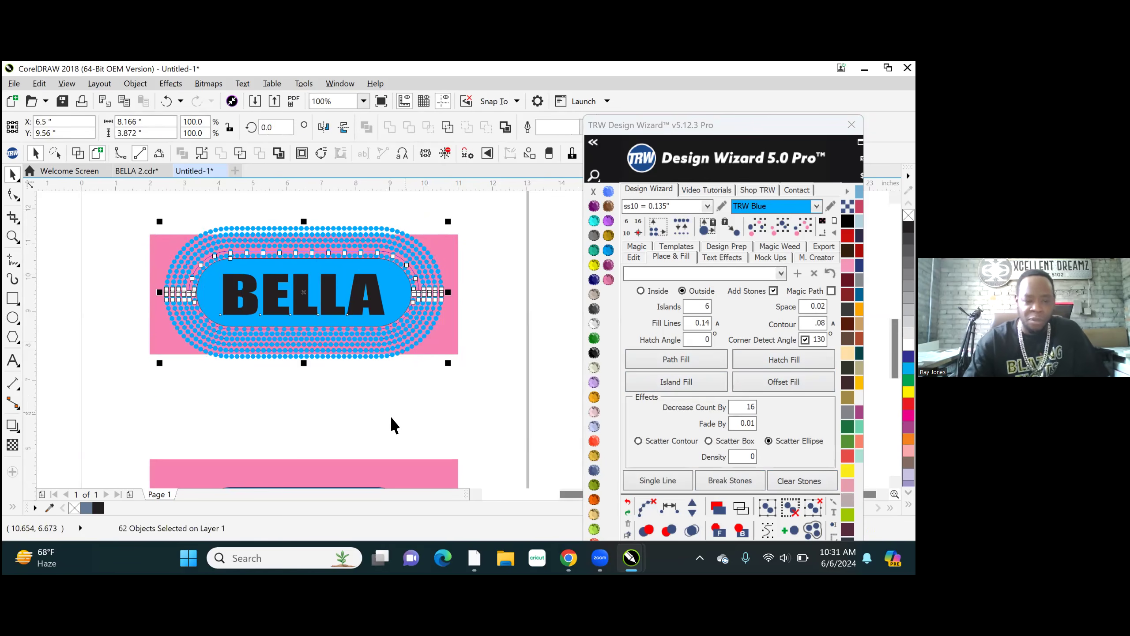
- Undo the 6-island fill around the upper blue rounded rectangle and check the bare shapes in wireframe view
click(690, 385)
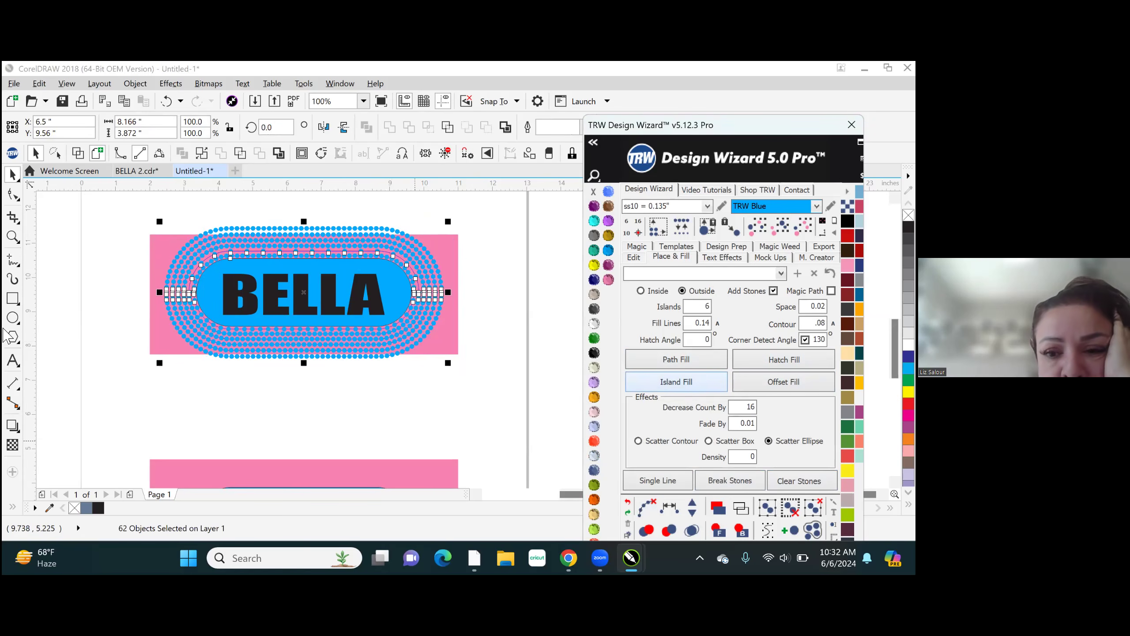
click(628, 504)
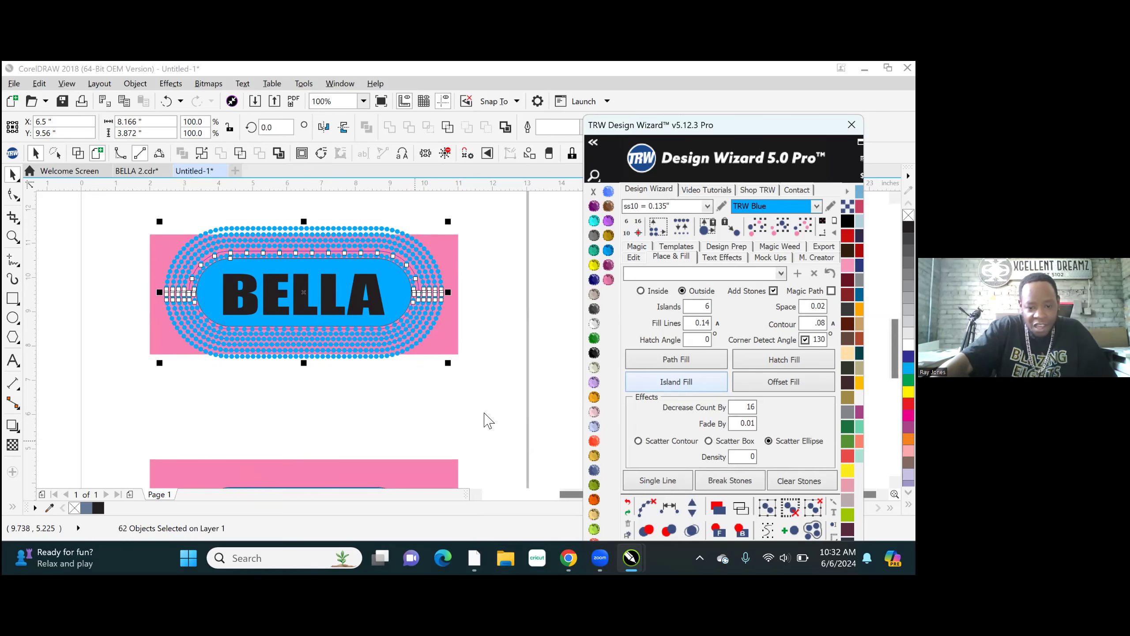
mouse_move(569, 558)
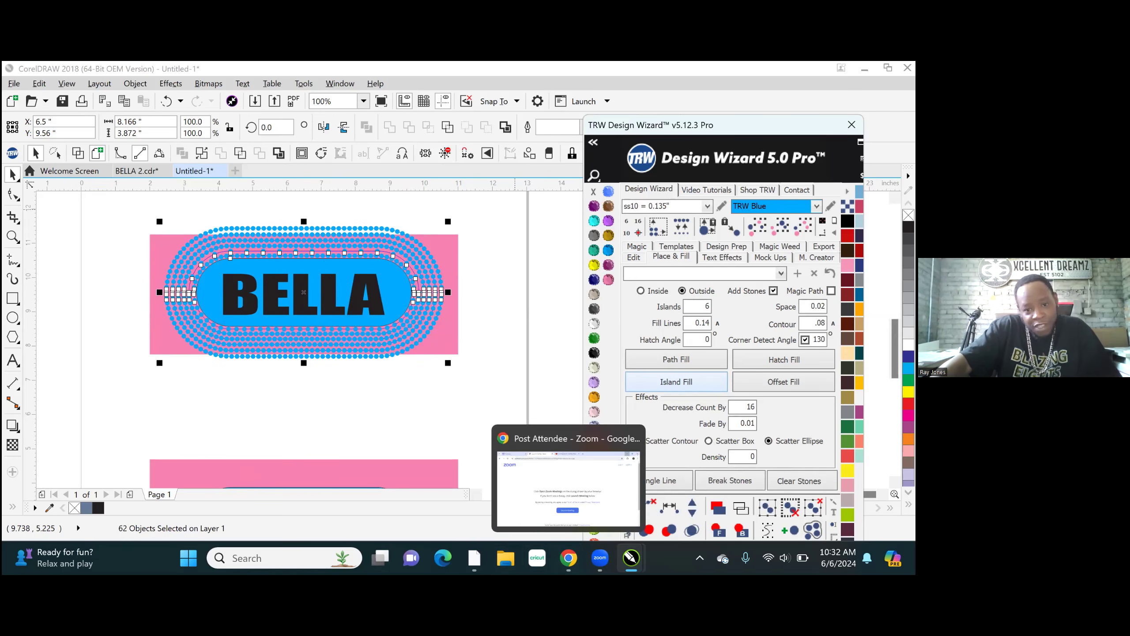
scroll(710, 129, up, 1)
key(ctrl+z)
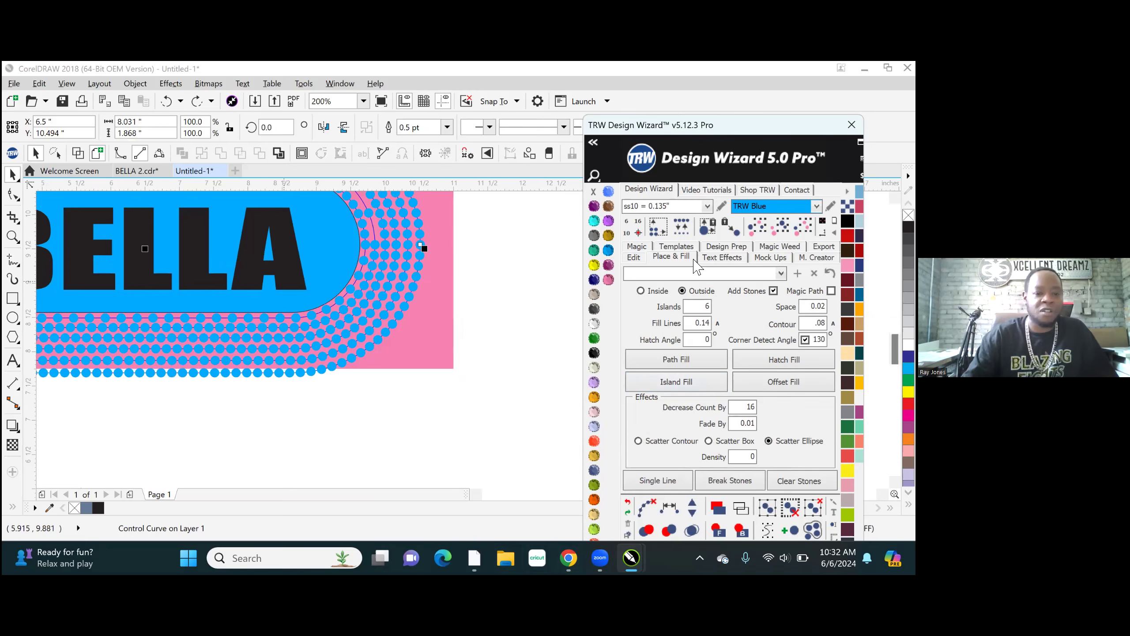
click(628, 505)
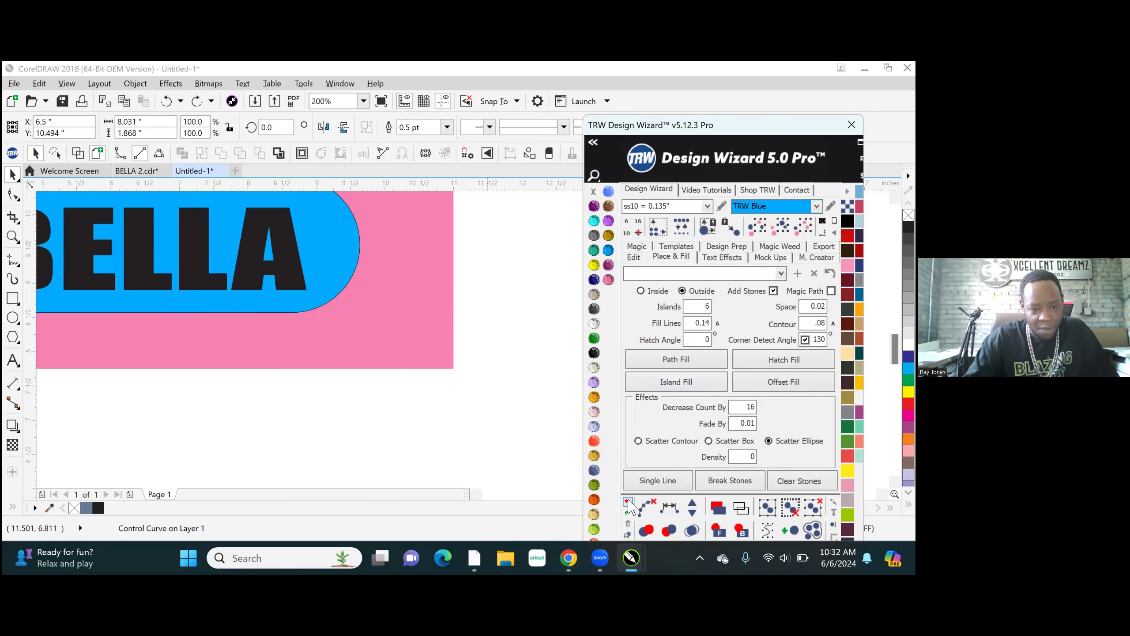
scroll(408, 332, down, 1)
scroll(404, 371, up, 1)
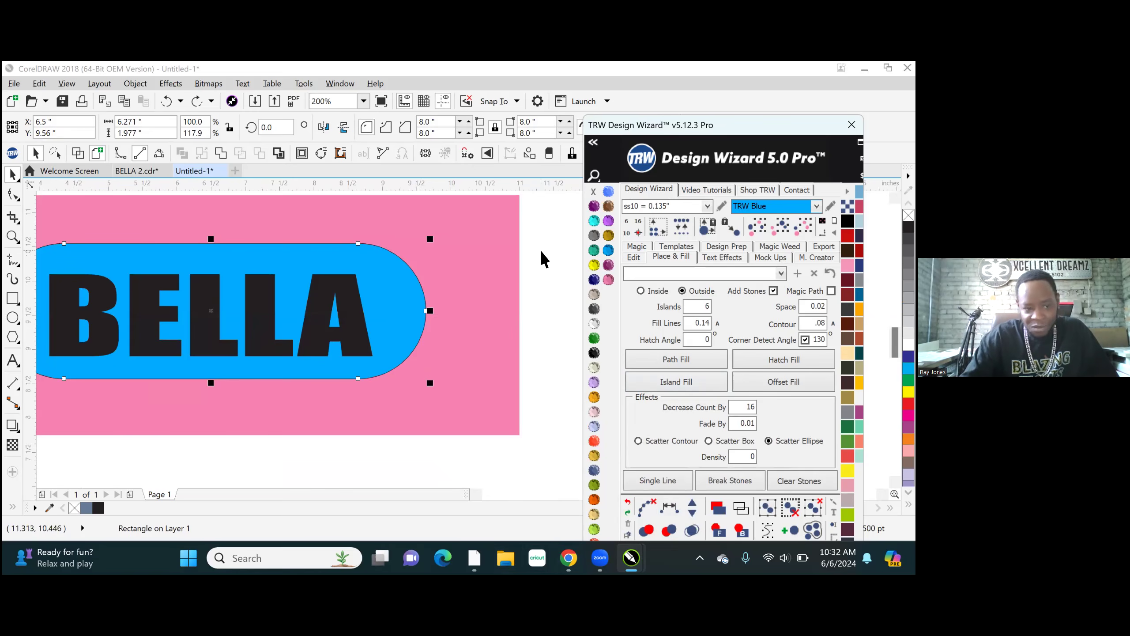
click(78, 153)
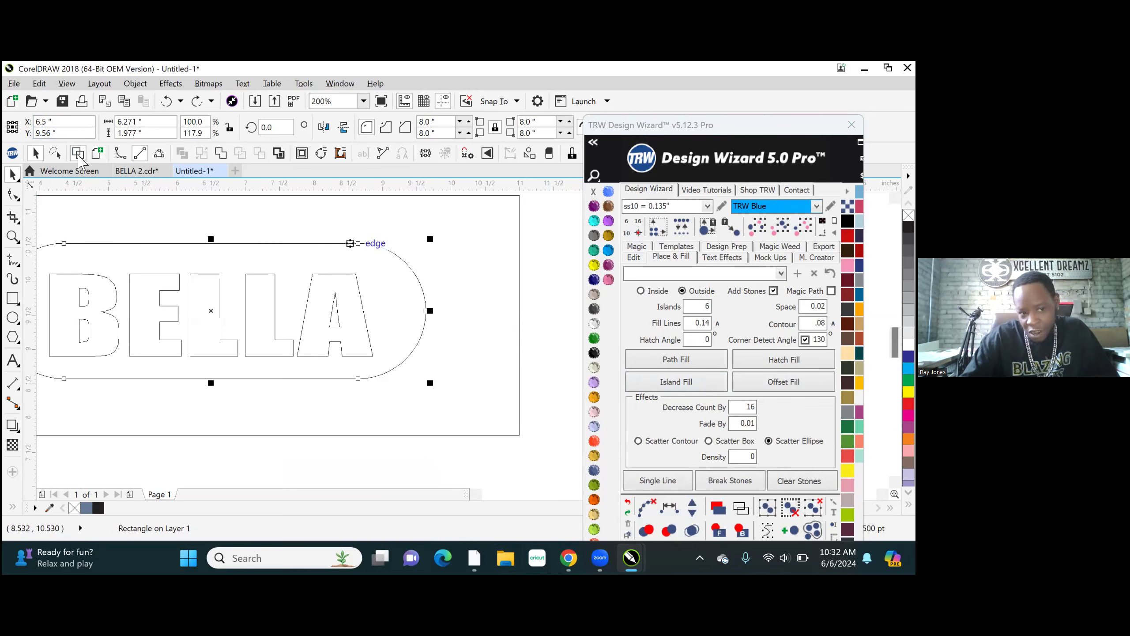
click(97, 153)
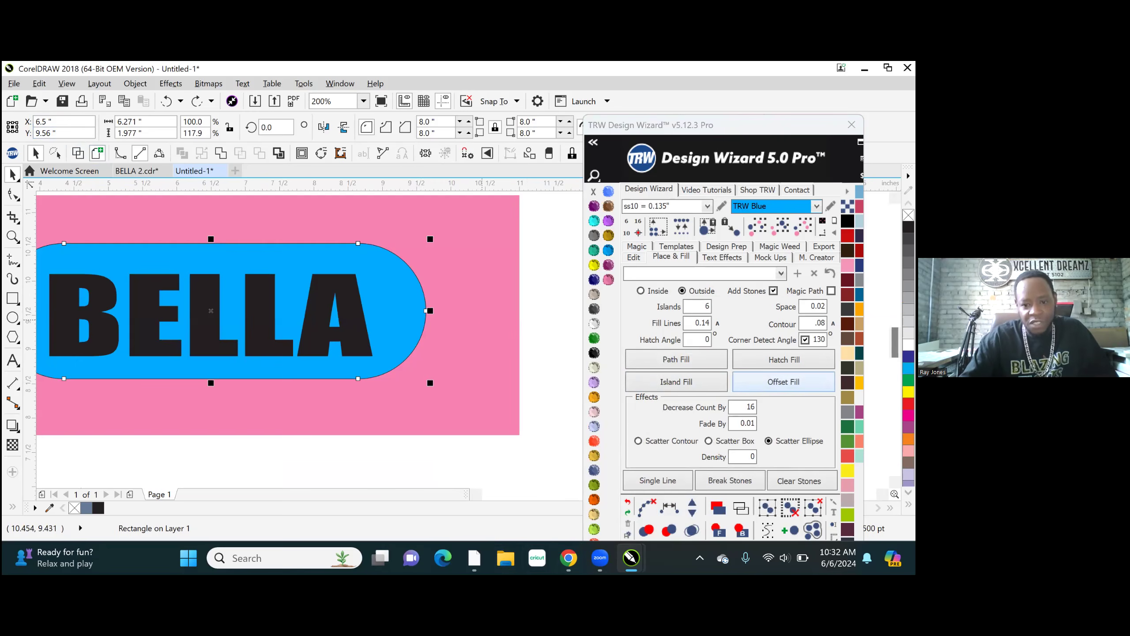
- Repeat the outside Island Fill with 6 islands on the upper blue rounded rectangle and break its stone blends apart
click(683, 384)
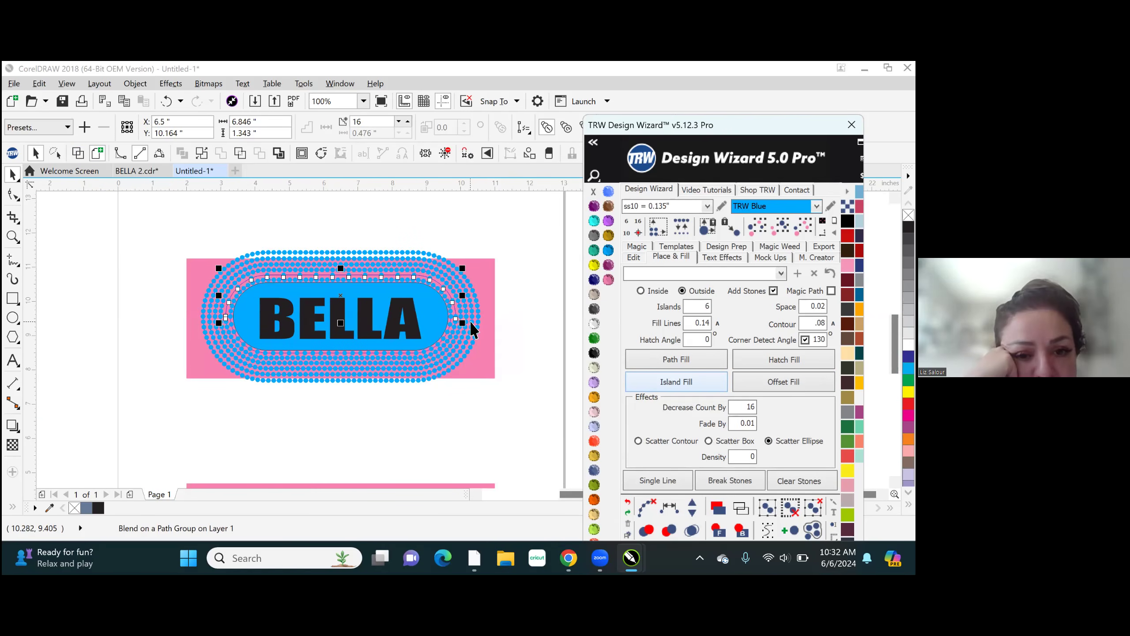
click(200, 216)
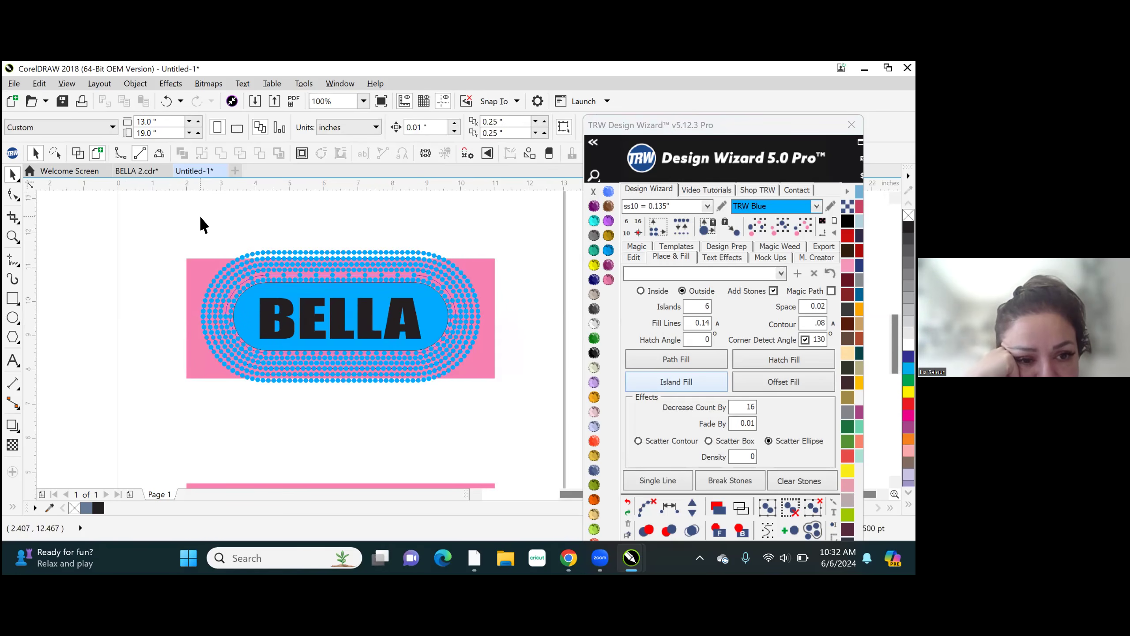
drag(235, 358, 485, 408)
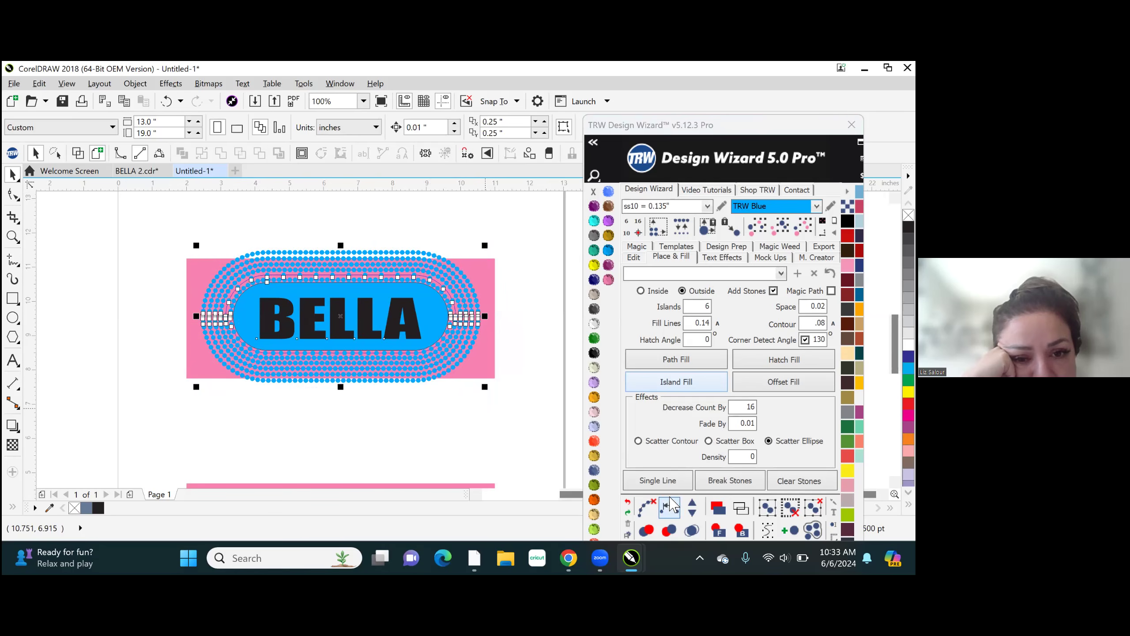
click(647, 508)
click(691, 531)
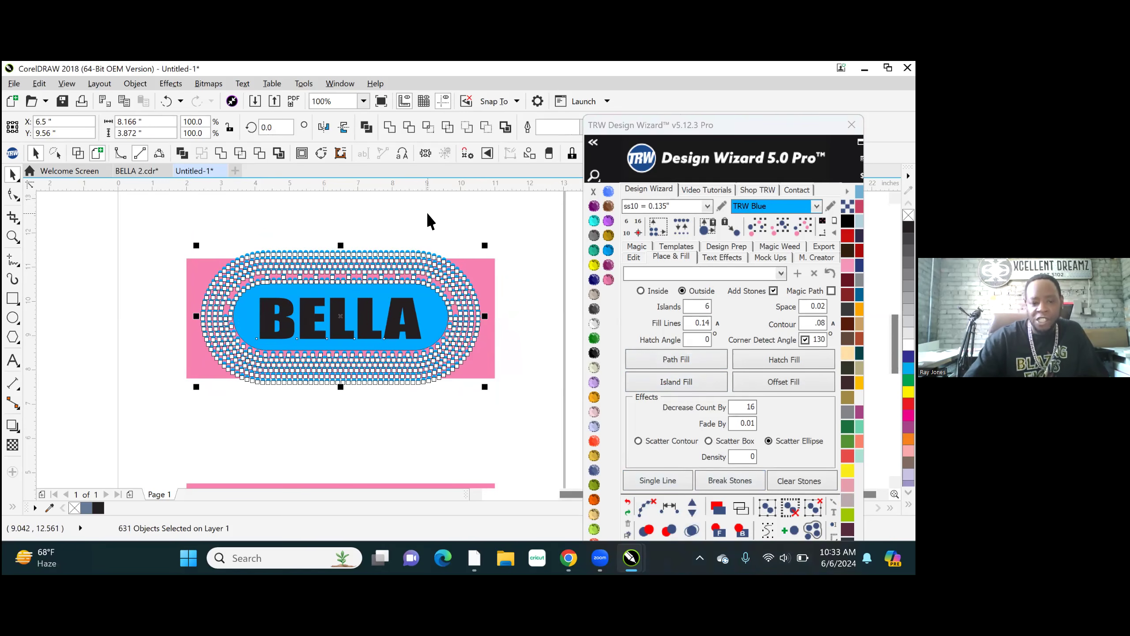
- Examine the stone spacing and gaps along the straight edges and rounded ends of the upper blue shape
key(Escape)
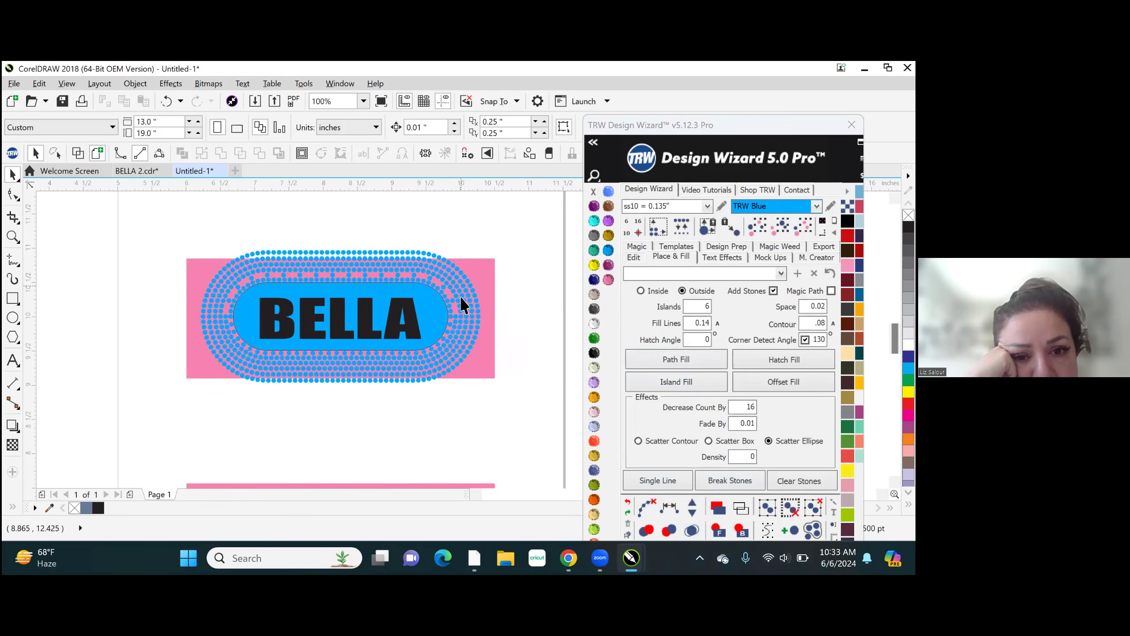
scroll(461, 305, up, 2)
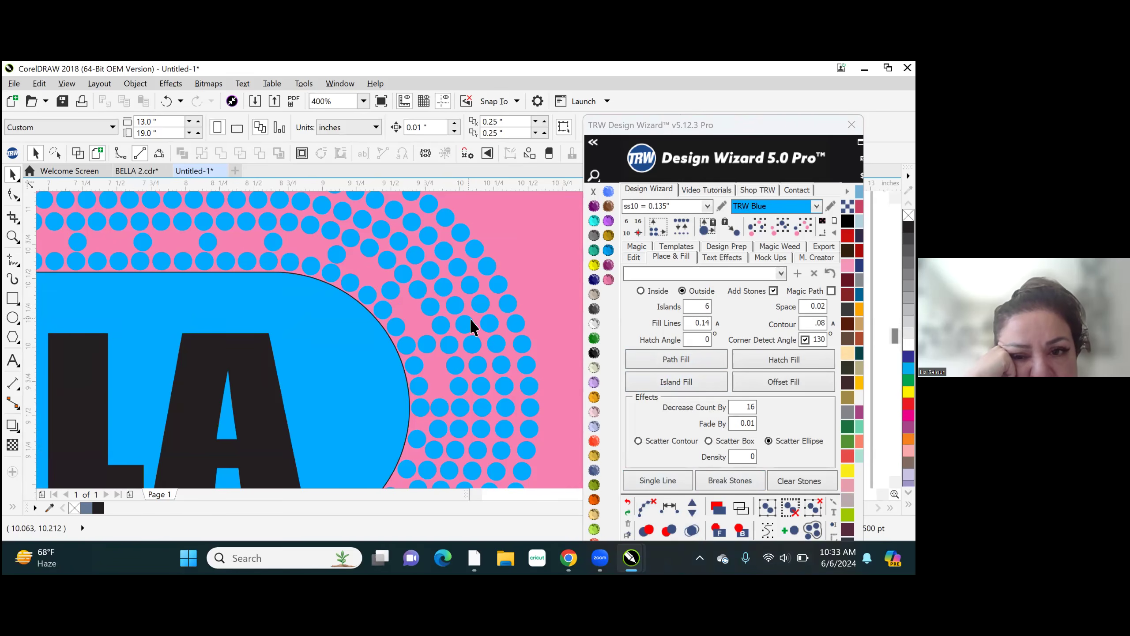
scroll(475, 327, down, 1)
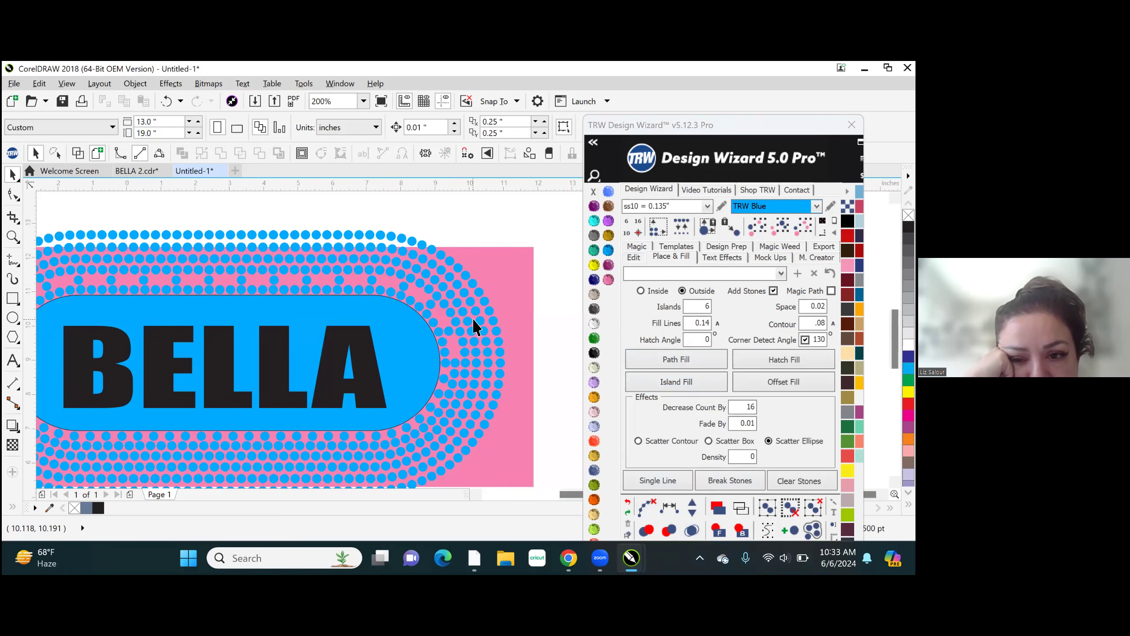
scroll(474, 324, down, 1)
scroll(309, 396, up, 2)
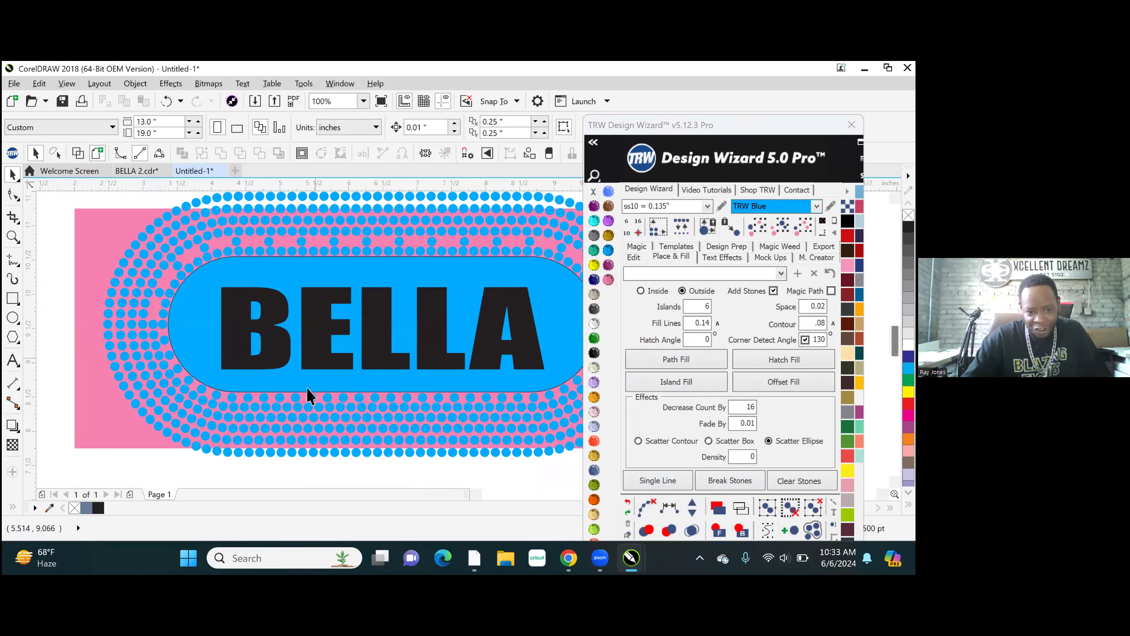
scroll(100, 404, down, 2)
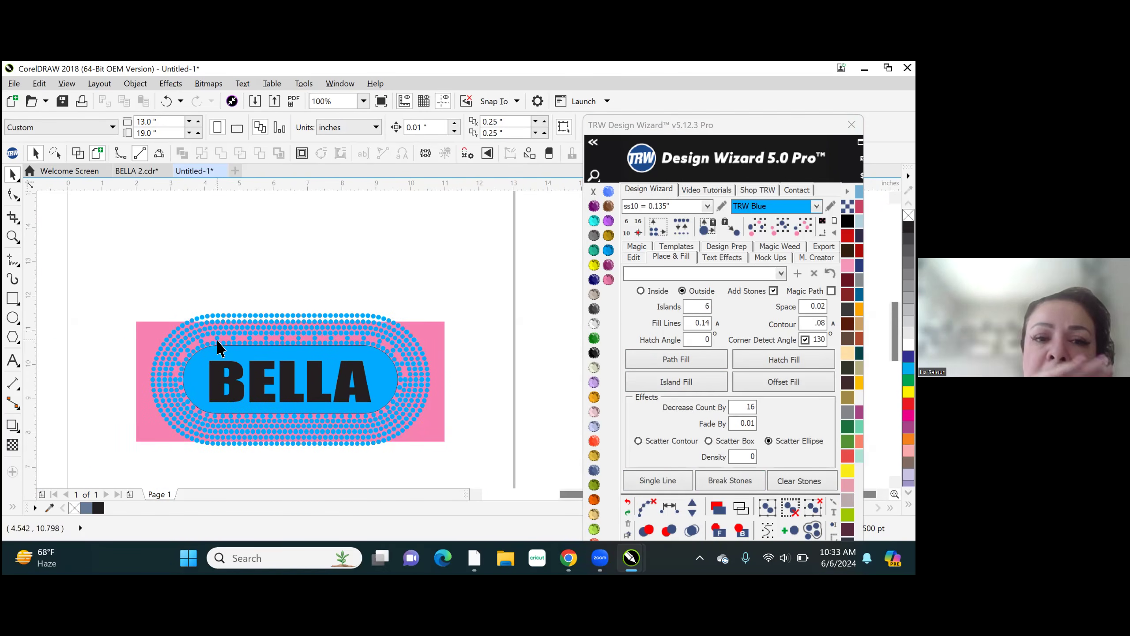
scroll(392, 325, up, 2)
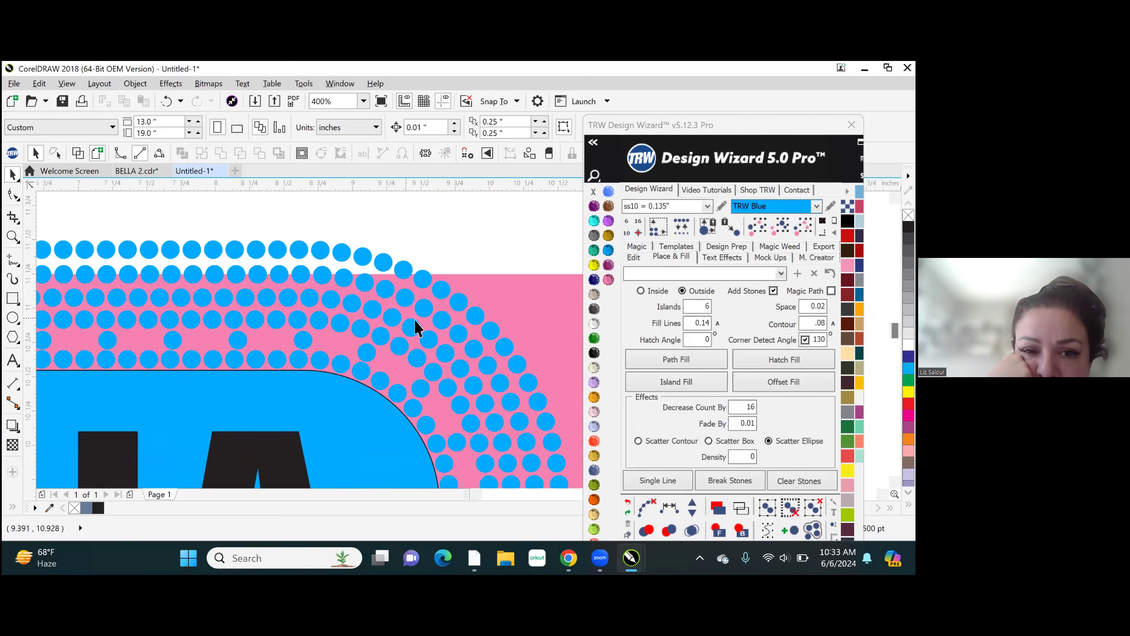
- Select all stones matching one TRW Blue stone of the fill and delete them
click(416, 330)
click(802, 227)
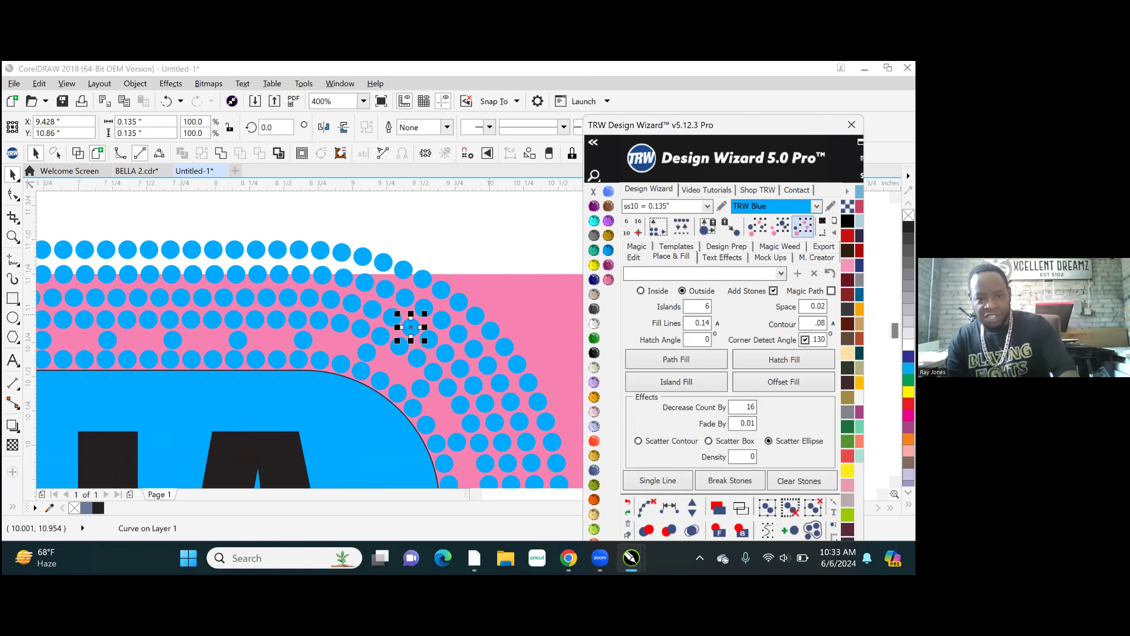
click(497, 171)
key(Delete)
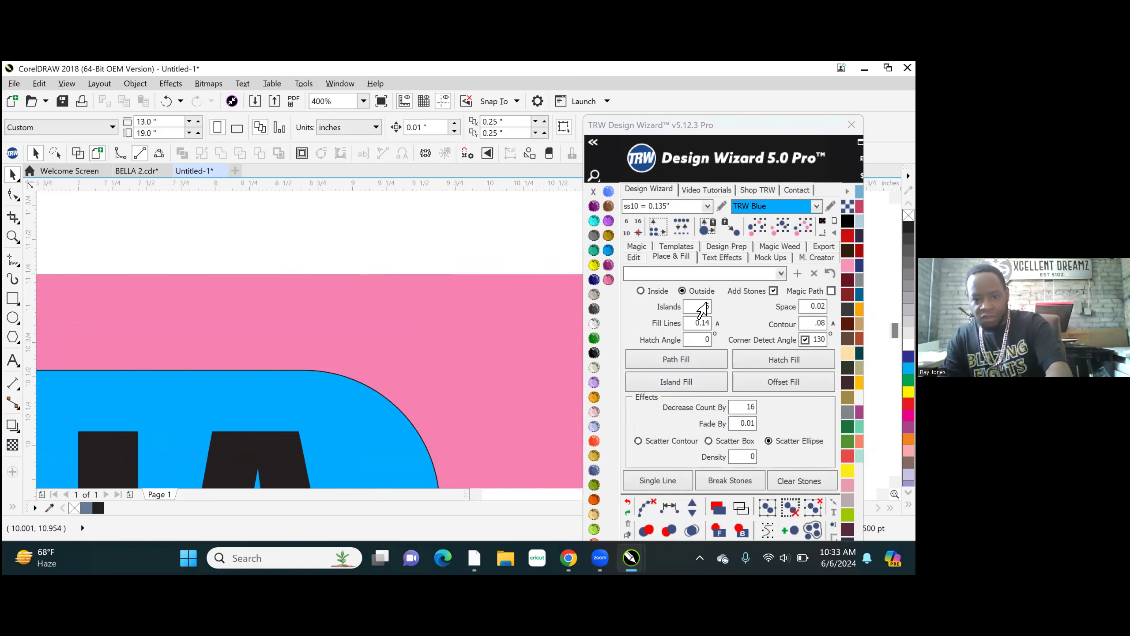
- Set the fill's islands to 5 and Decrease Count By to 15
double_click(697, 306)
text(5)
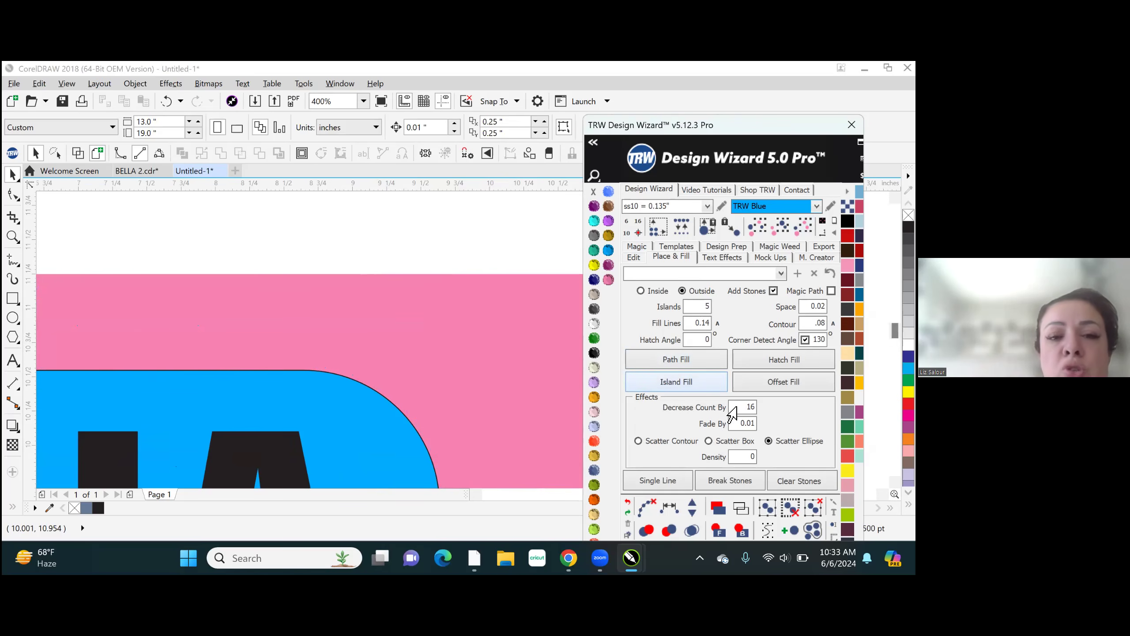
double_click(735, 406)
text(15)
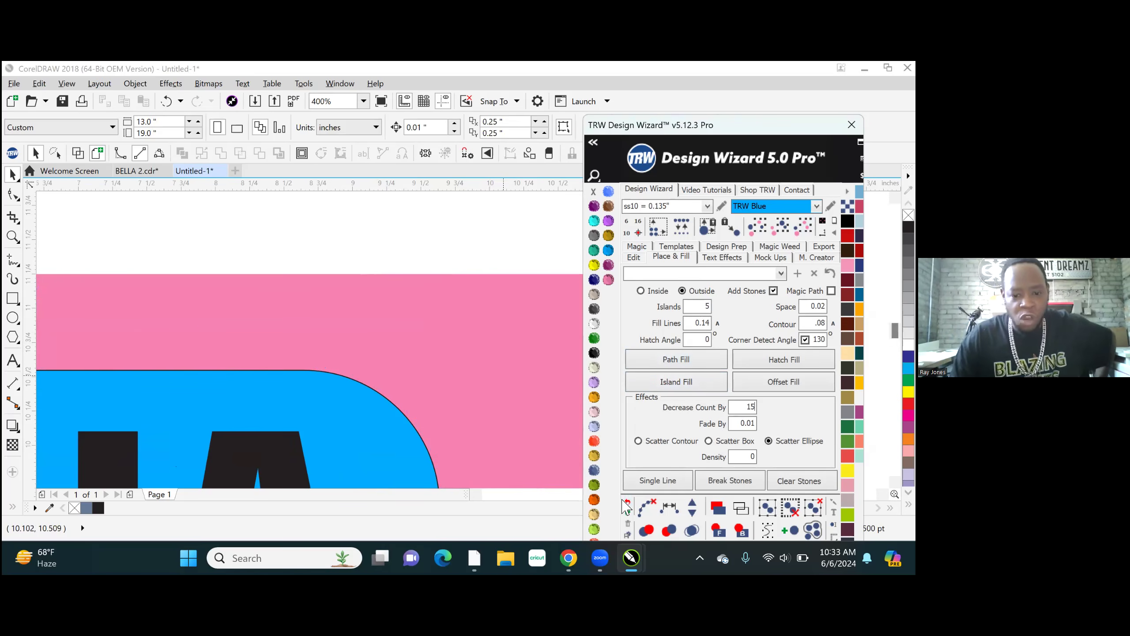
- Undo the stone deletion, reselect every stone matching one in the outer rings, and delete the whole fill again
click(628, 505)
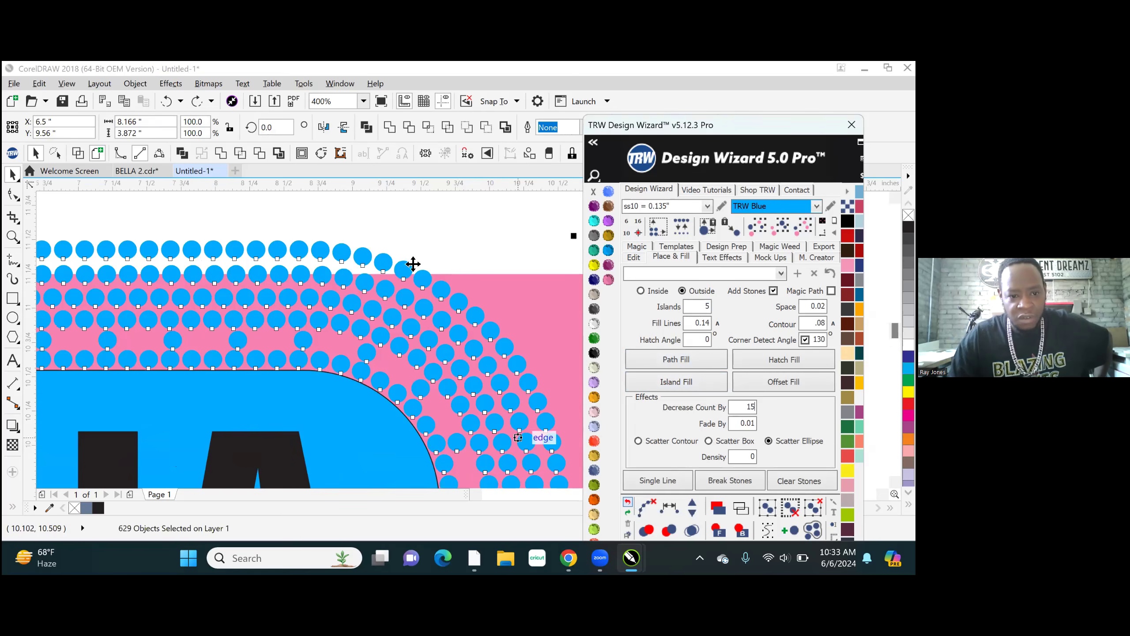
click(430, 238)
click(422, 279)
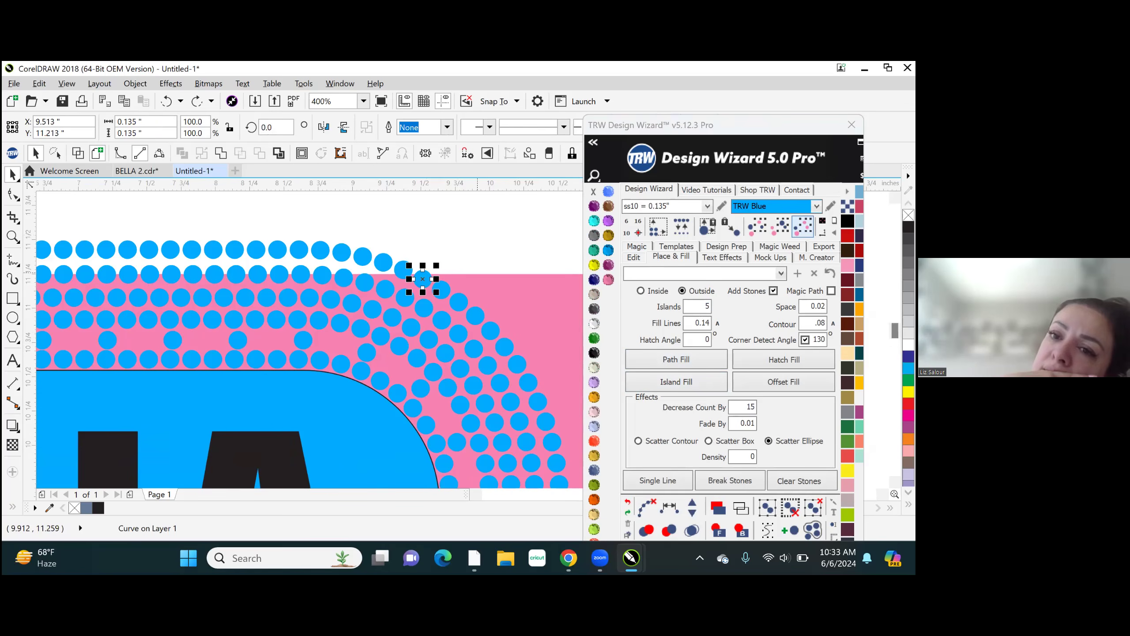
click(803, 226)
scroll(387, 296, down, 4)
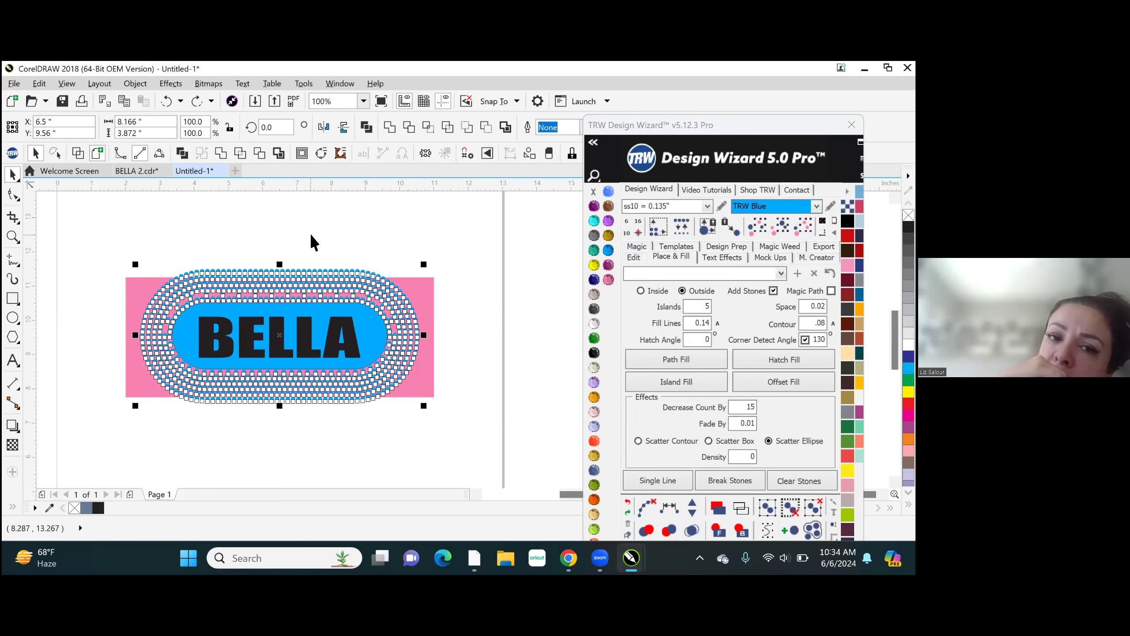
key(Delete)
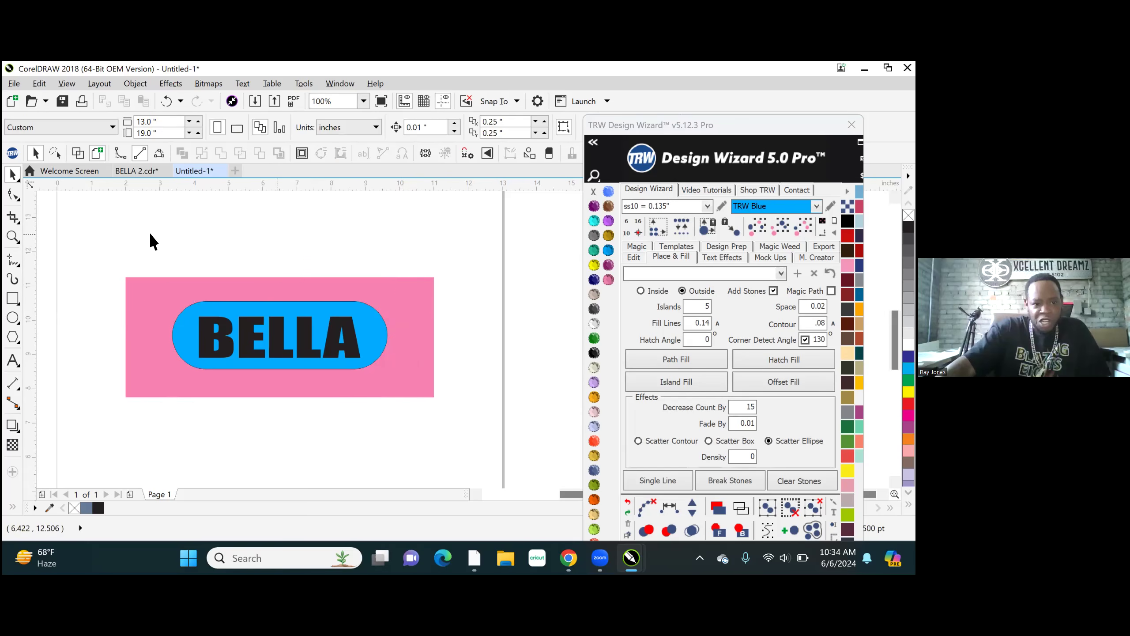
- Create an outside Island Fill with 5 islands and .075 contour on the upper blue rounded rectangle, using ss10 TRW Blue stones
scroll(135, 296, up, 2)
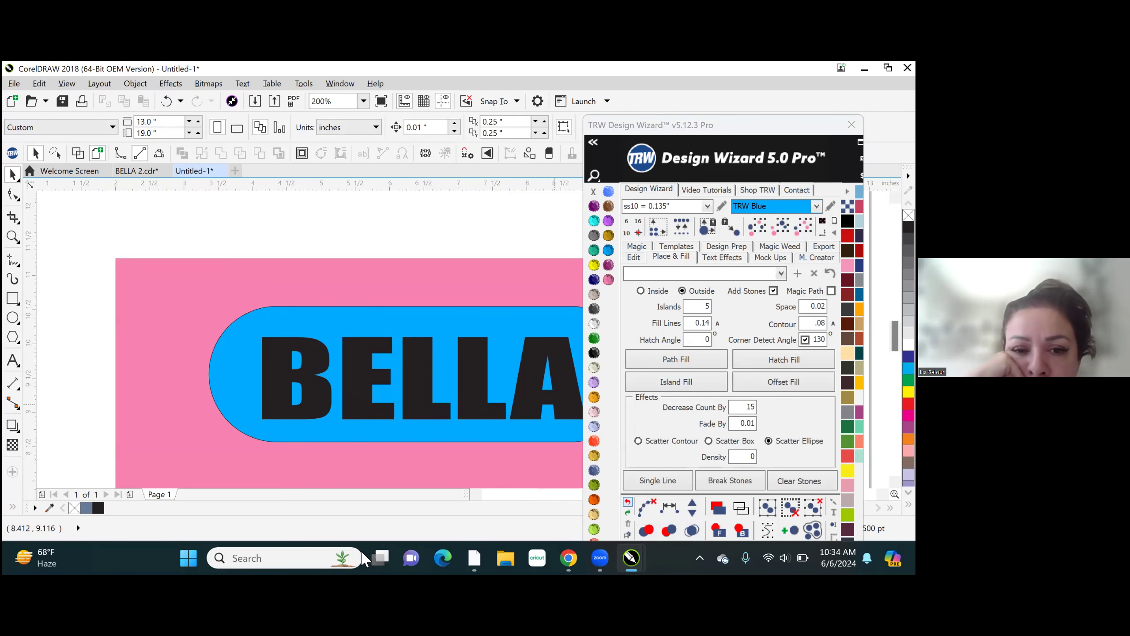
scroll(41, 281, down, 1)
scroll(214, 292, down, 1)
scroll(185, 301, up, 1)
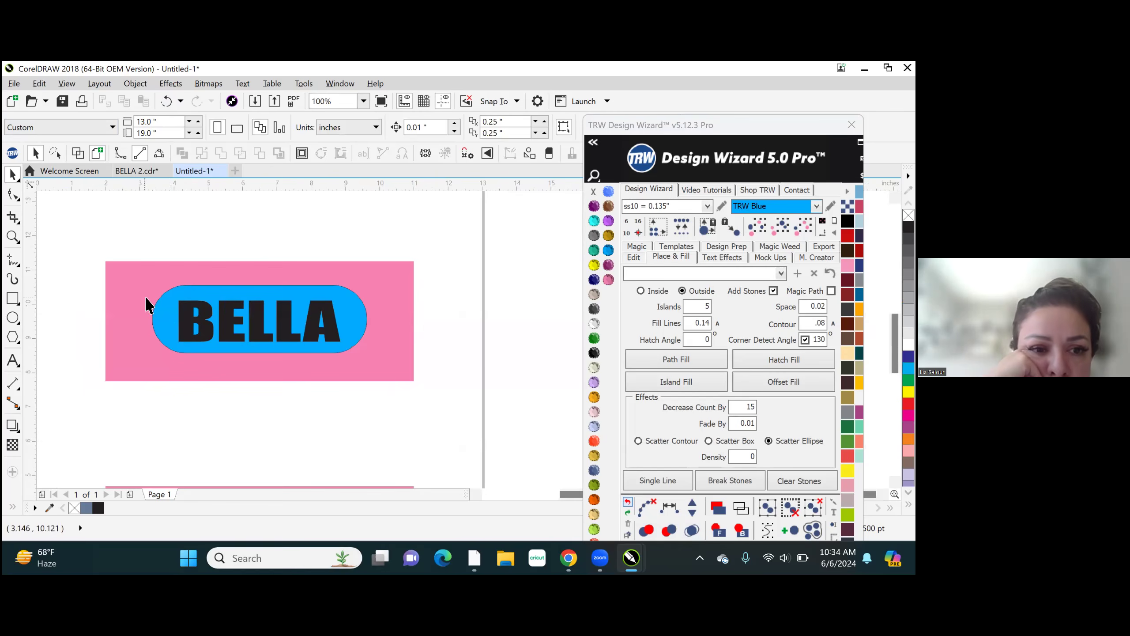
click(242, 301)
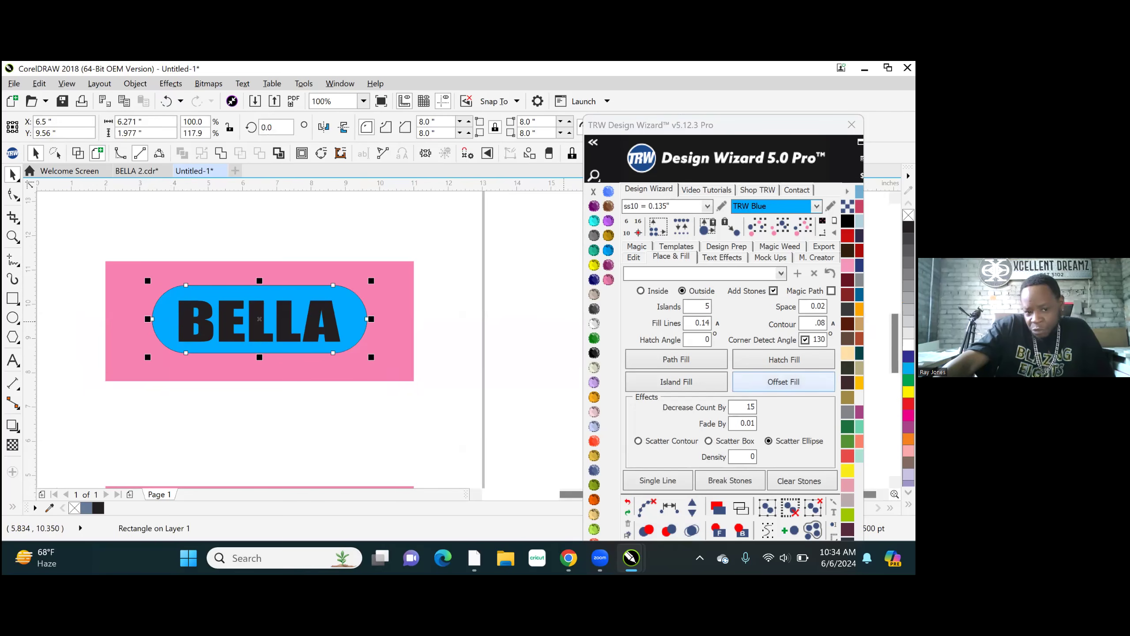
double_click(820, 323)
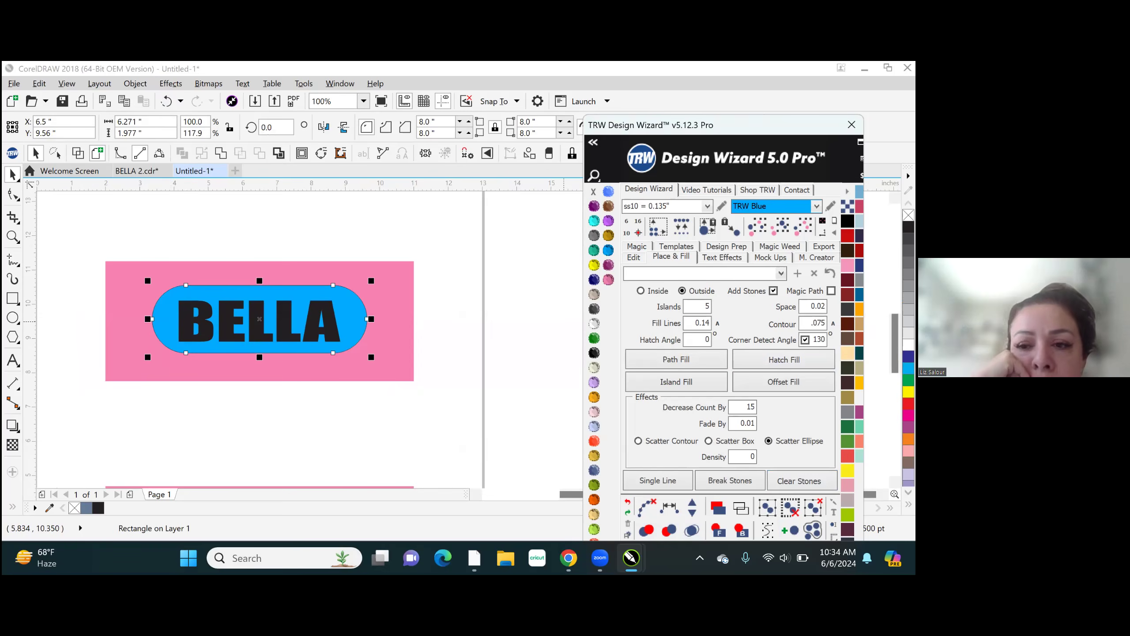
click(678, 391)
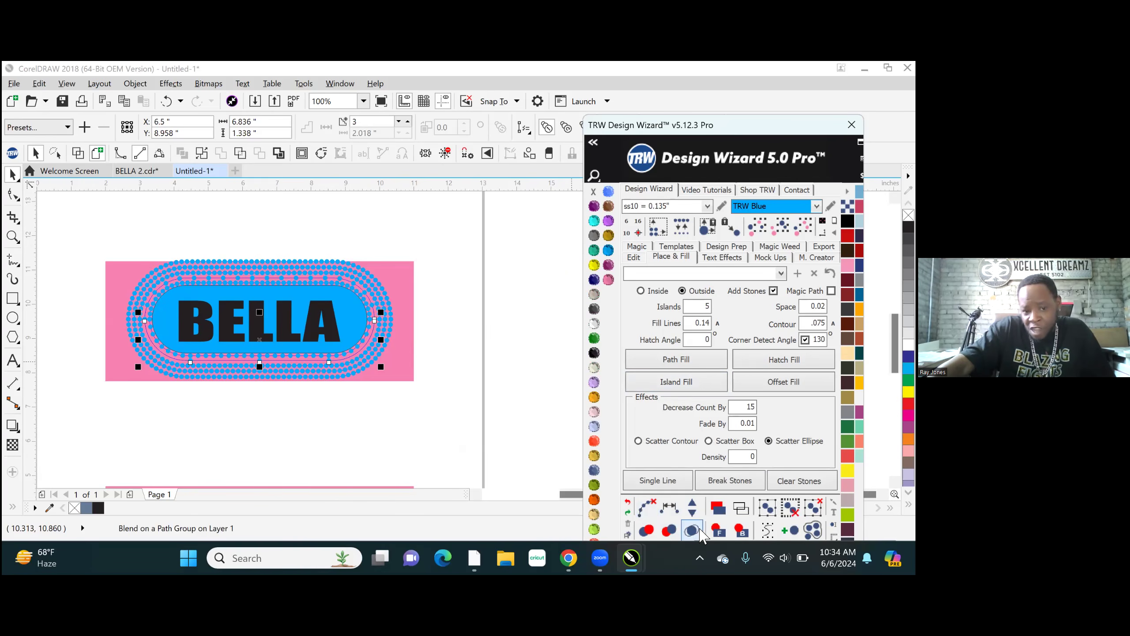
- Select the whole stone fill around the blue shape, clear its paths and break it into individual stones
click(162, 235)
drag(171, 327, 413, 408)
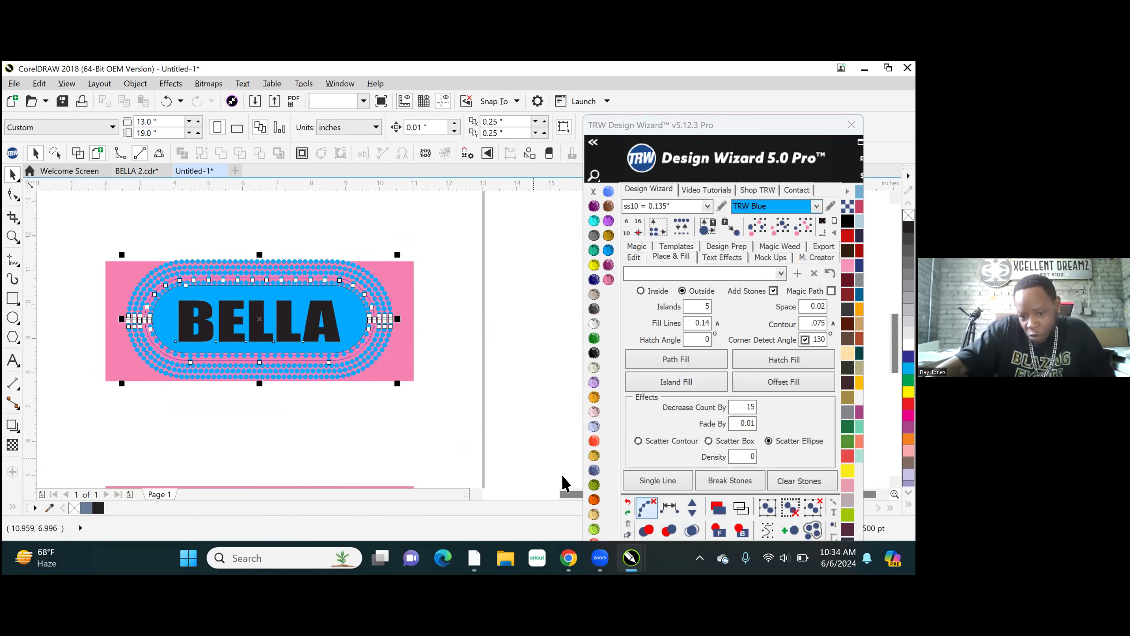
click(652, 513)
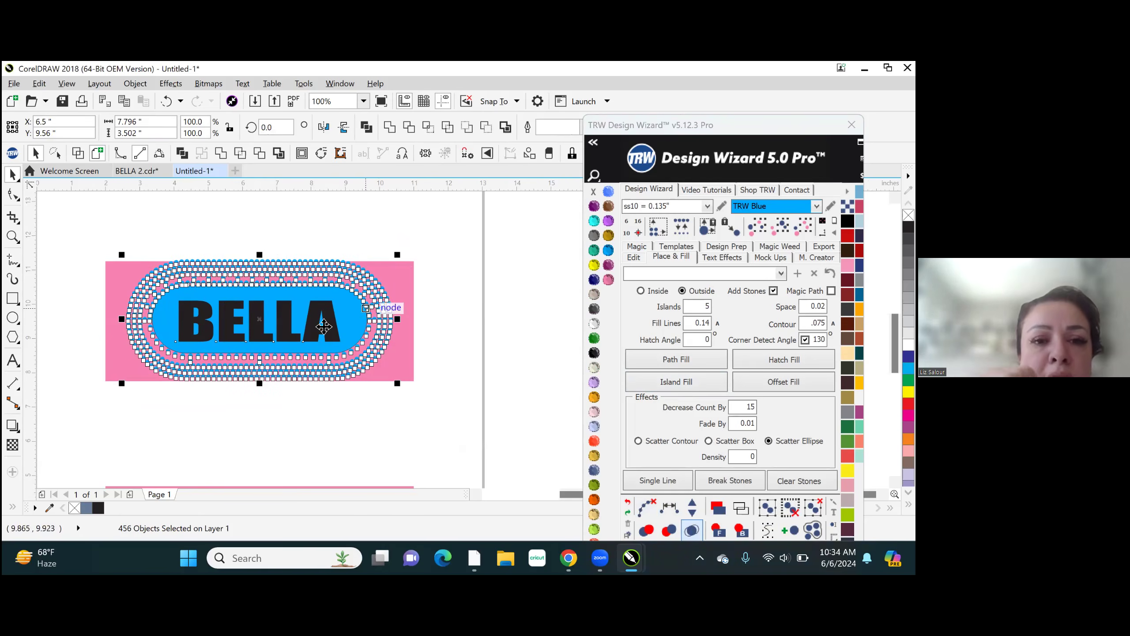
scroll(280, 285, up, 3)
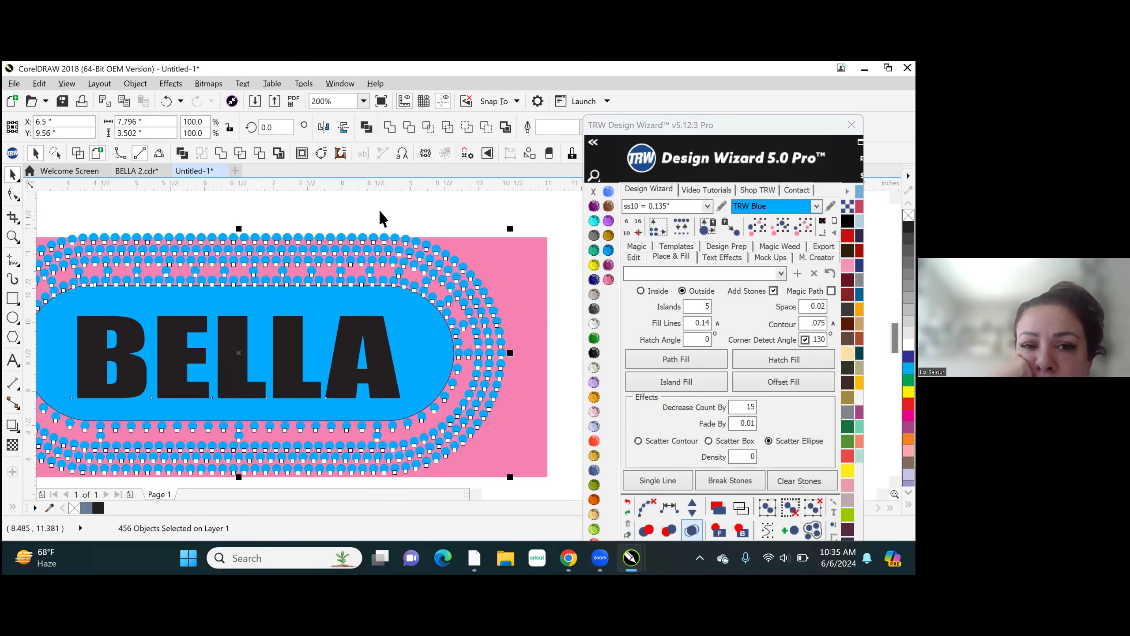
key(Escape)
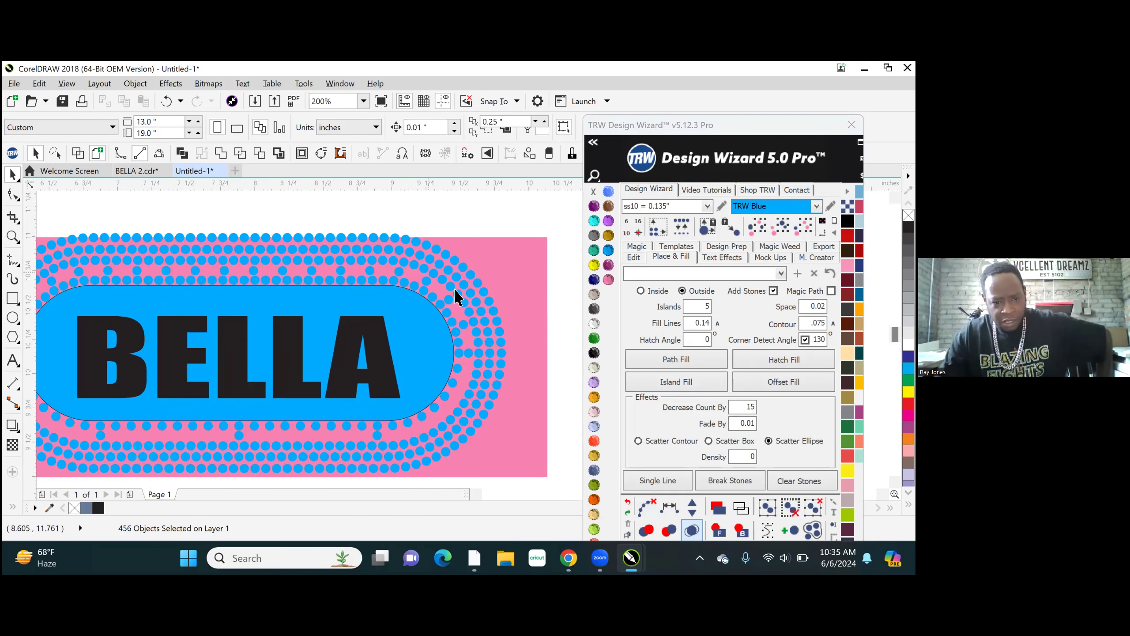
- Inspect the stone spacing around the curve, then select all matching TRW Blue stones and delete the fill
scroll(454, 334, up, 6)
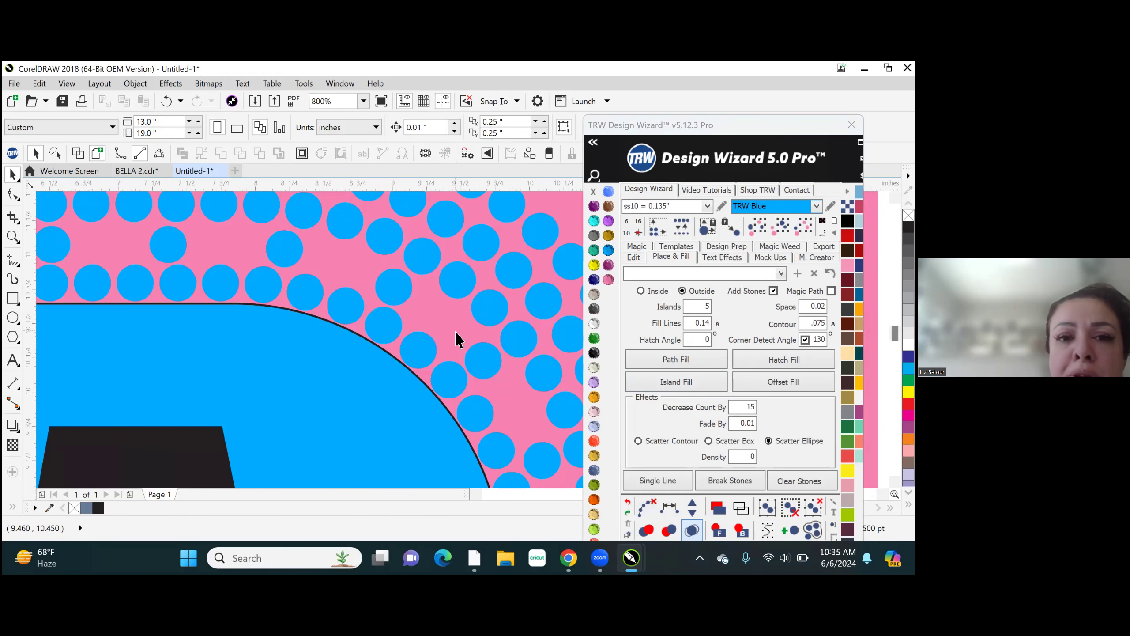
scroll(457, 339, down, 6)
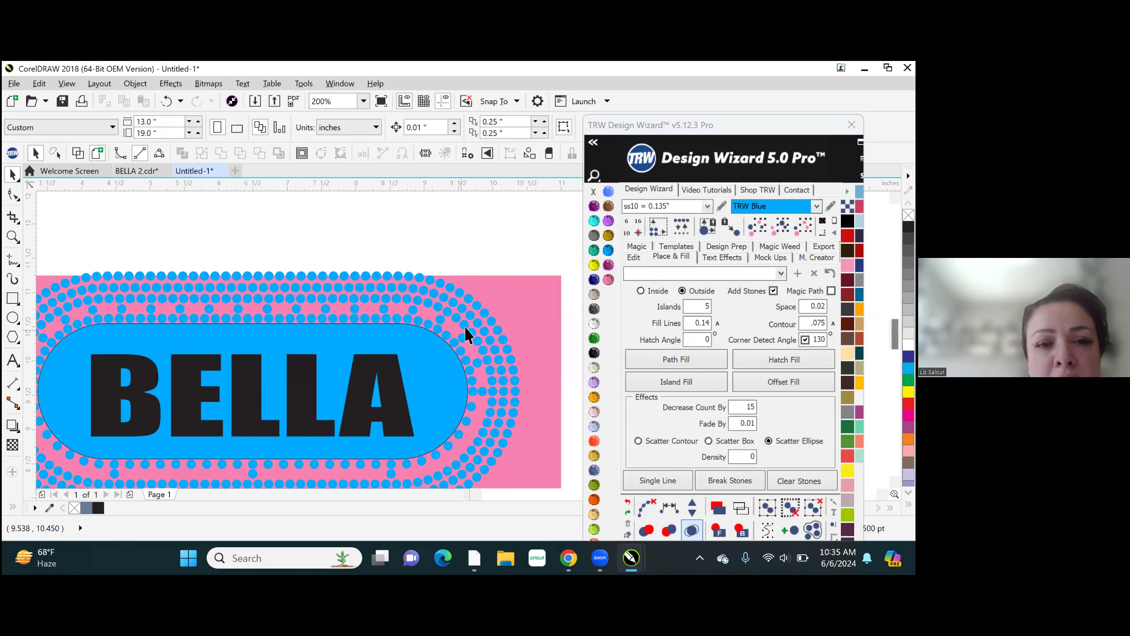
scroll(472, 370, down, 2)
scroll(335, 339, down, 1)
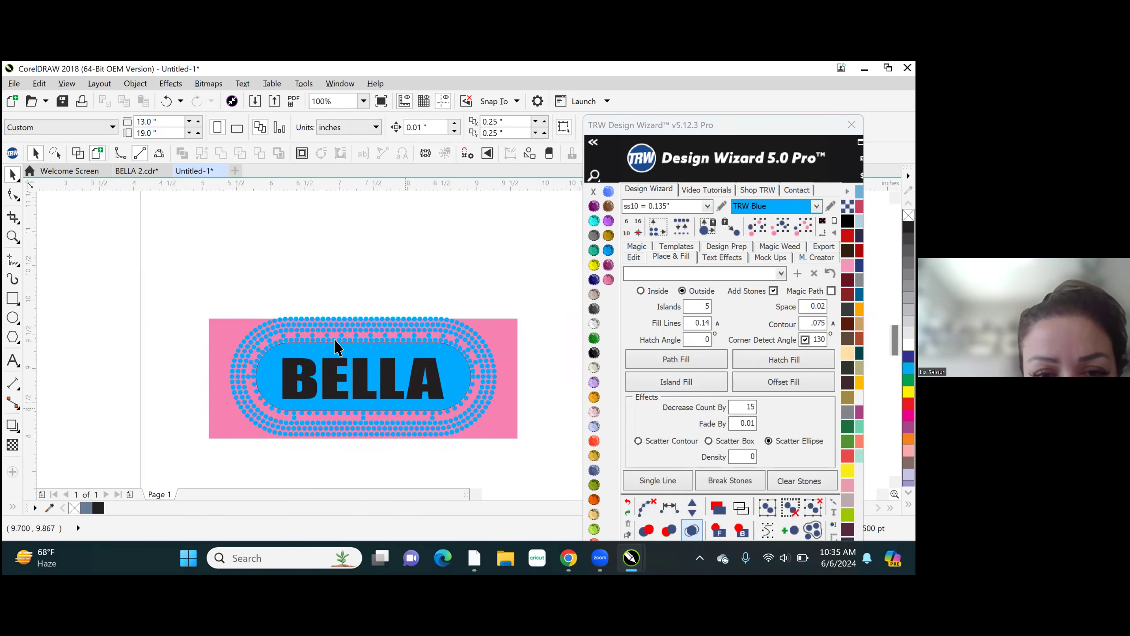
scroll(386, 375, up, 1)
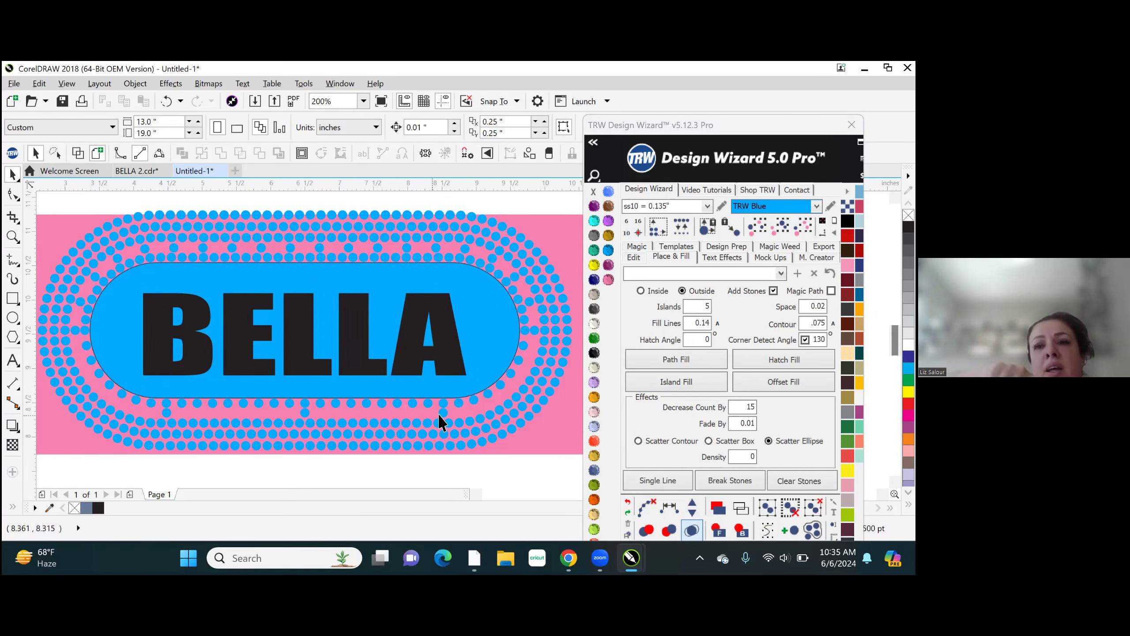
click(513, 253)
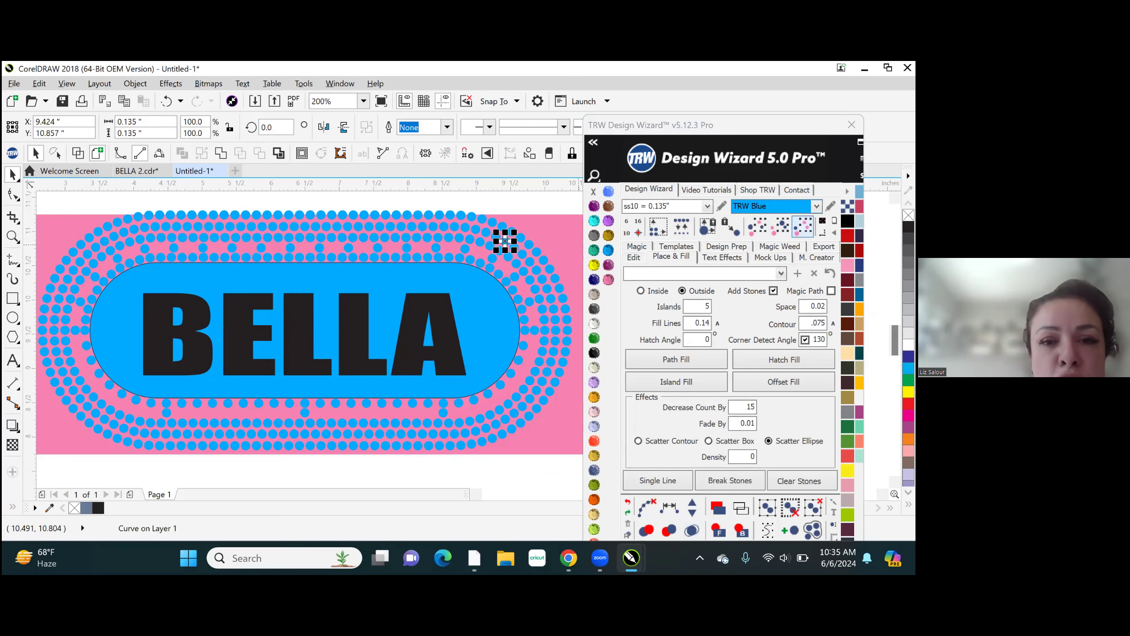
key(Delete)
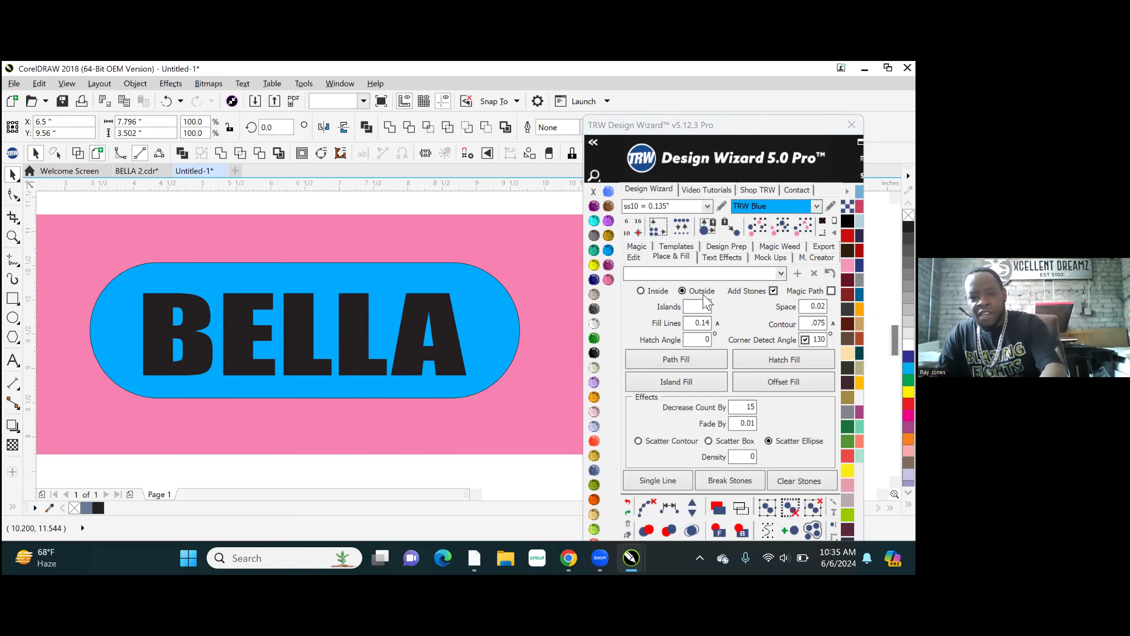
- Create an outside Island Fill with 10 islands and .075 contour on the blue rounded rectangle, using ss10 TRW Blue stones
double_click(691, 307)
text(1)
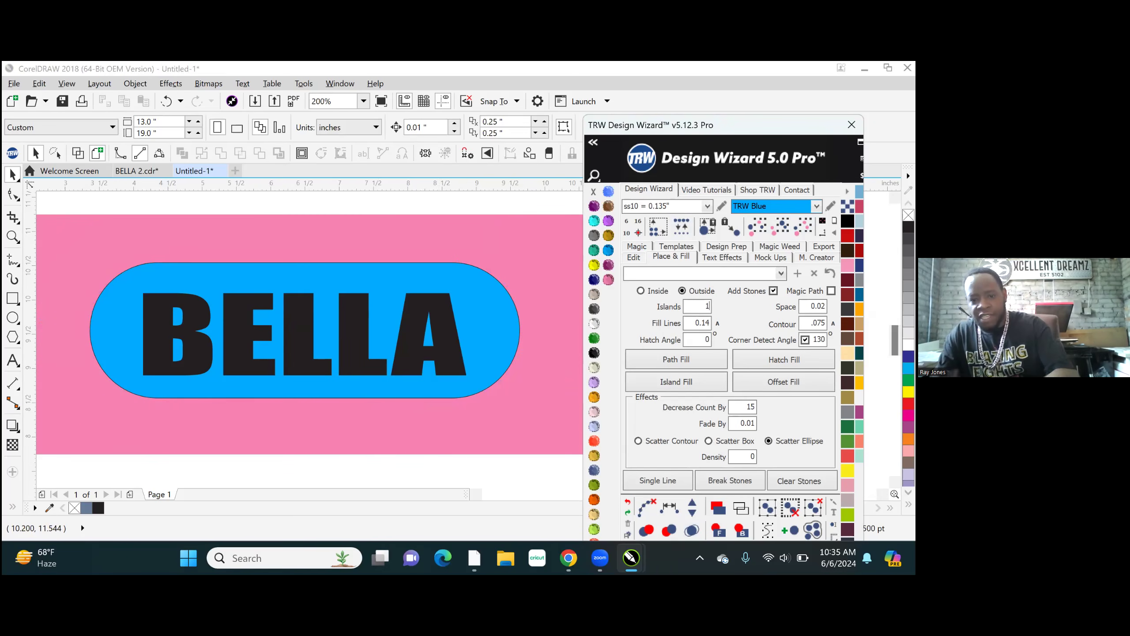
text(0)
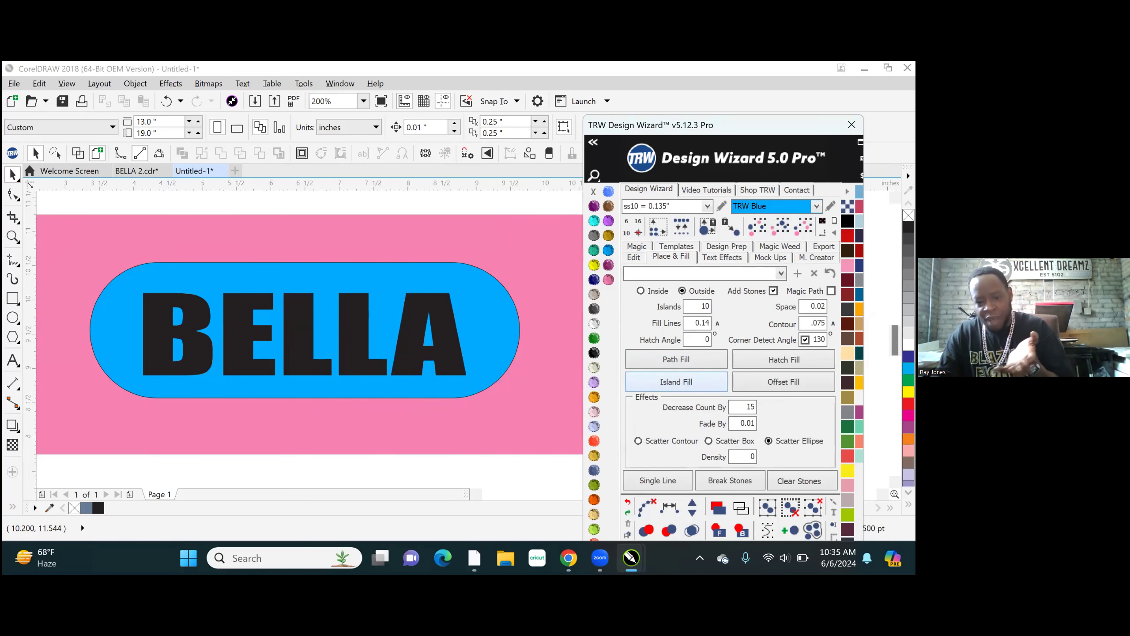
click(479, 292)
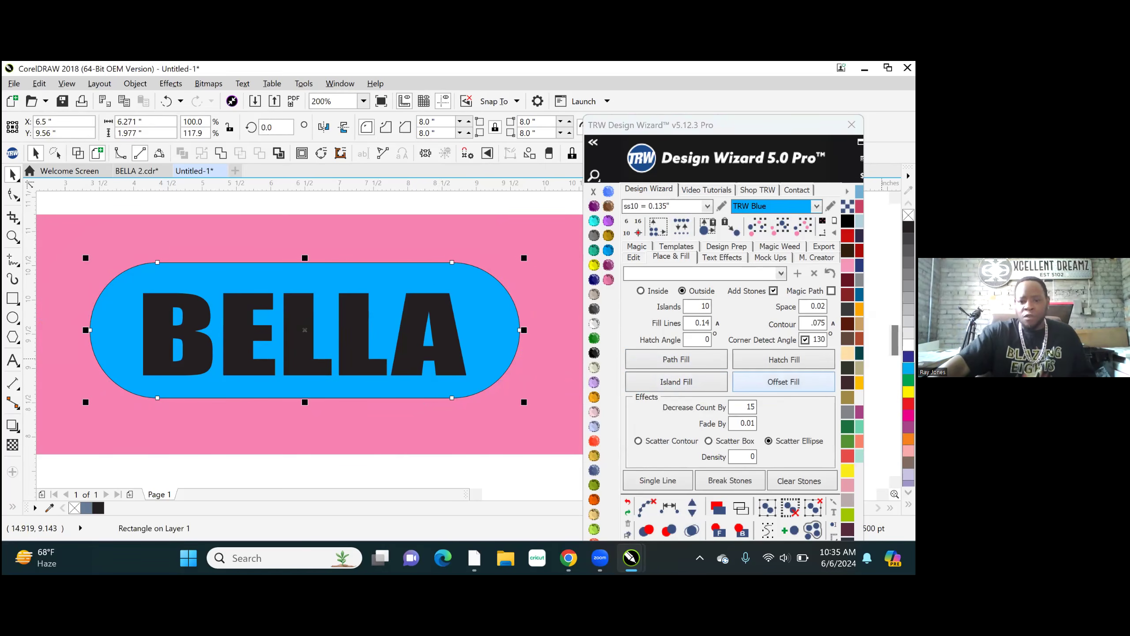
click(673, 386)
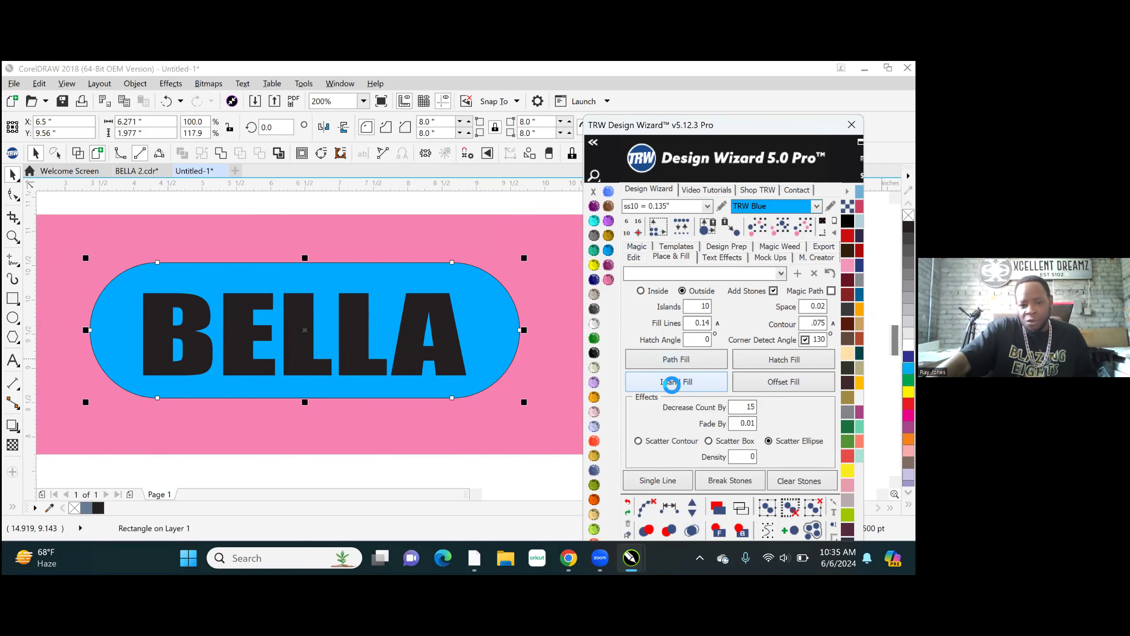
- Select the entire 10-island fill, clear its paths and break its blends into individual stones
scroll(397, 368, down, 2)
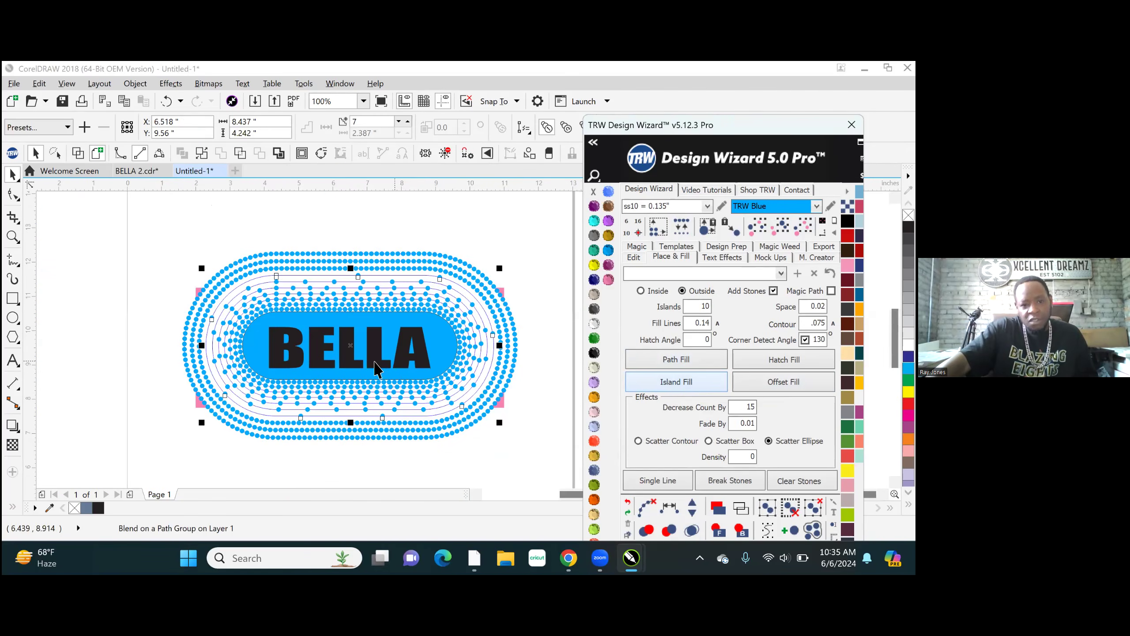
click(648, 508)
click(673, 530)
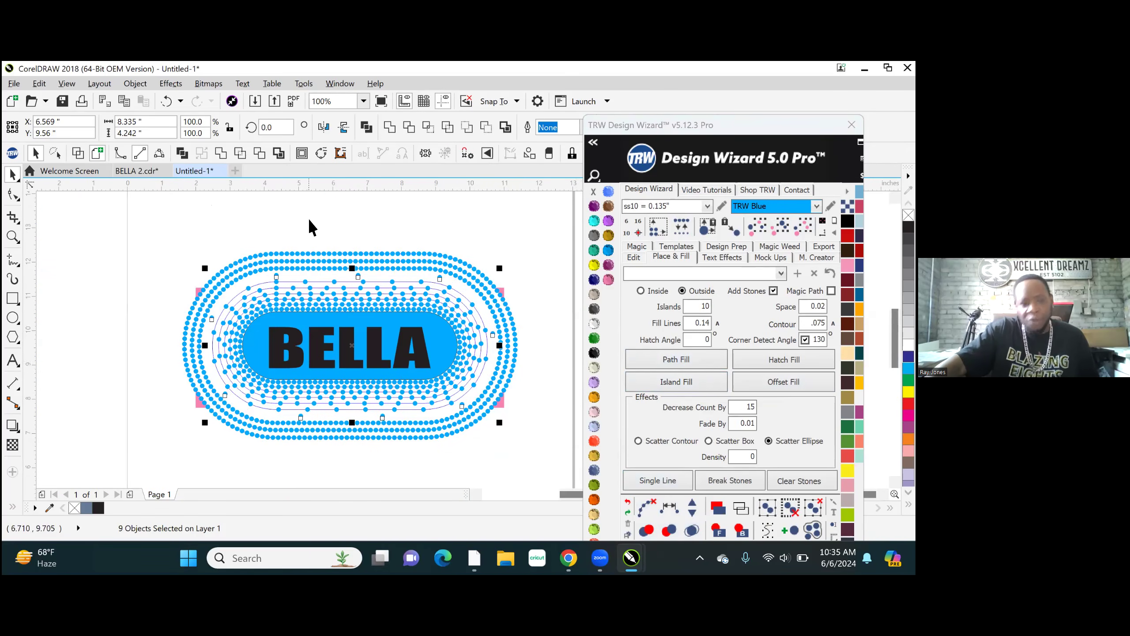
click(158, 243)
drag(150, 228, 560, 465)
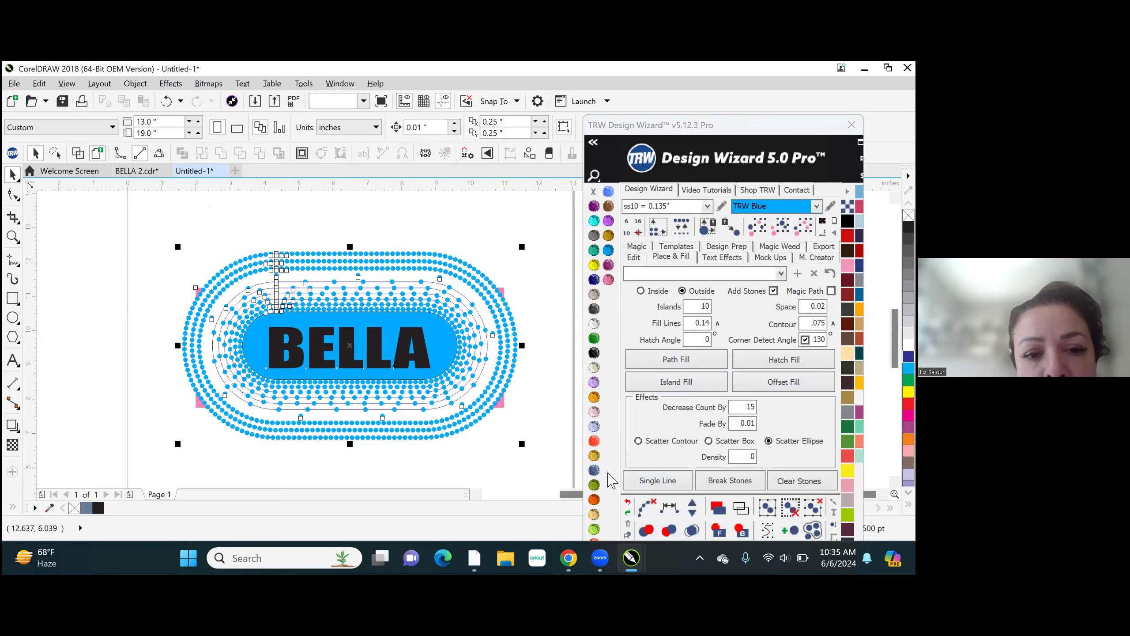
click(692, 531)
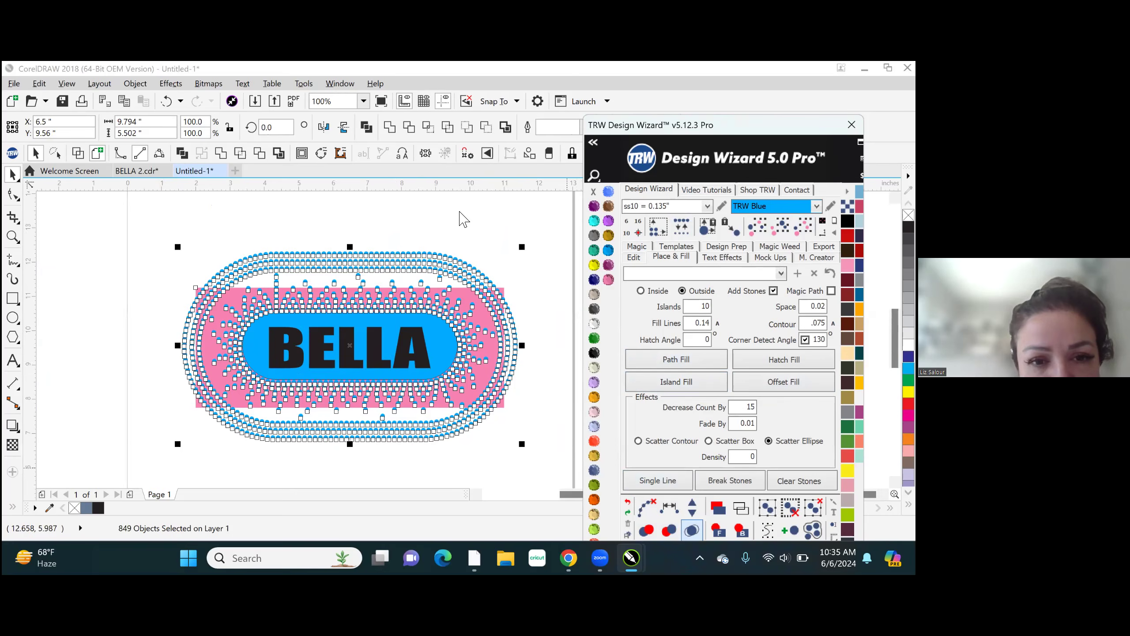
- Center the displaced pink shape on the page, behind BELLA and the stone fill
scroll(486, 316, up, 5)
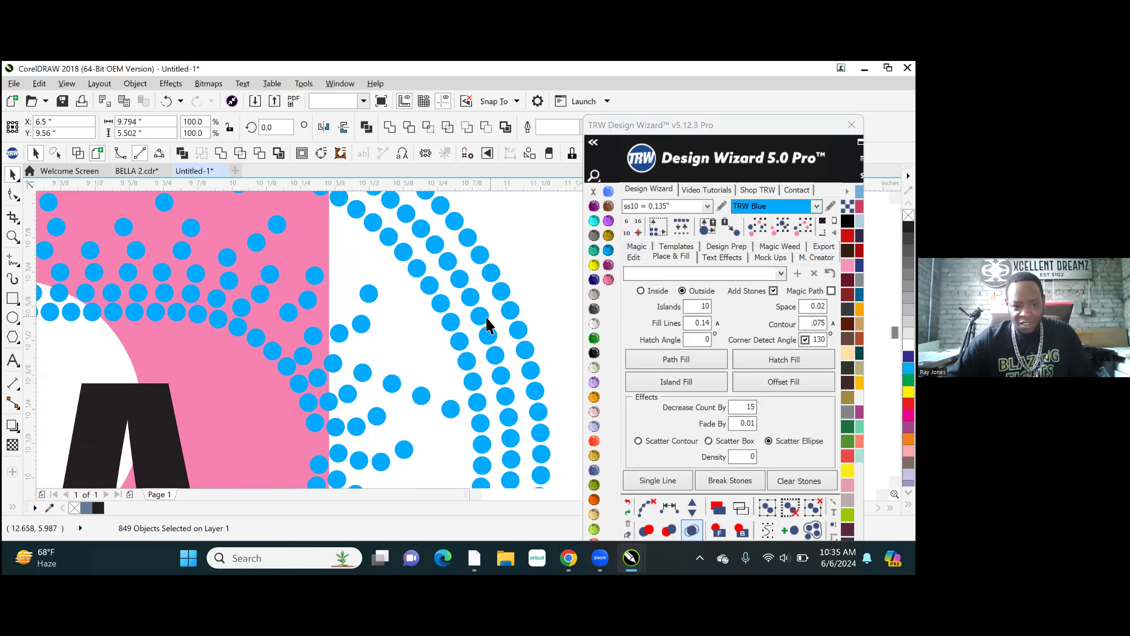
click(425, 357)
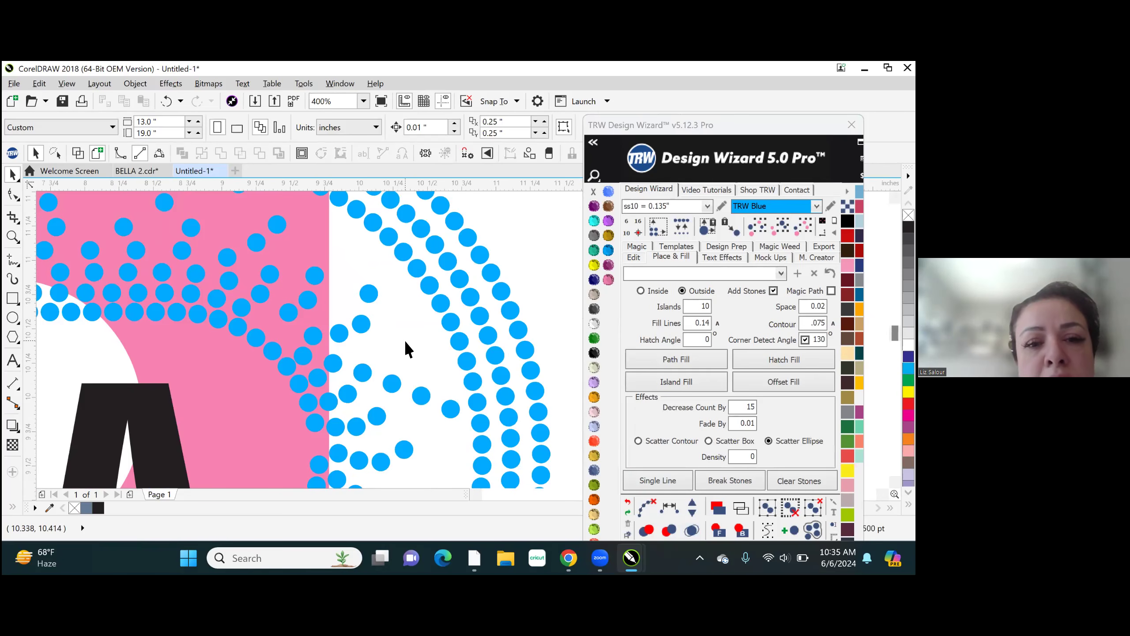
scroll(409, 343, down, 2)
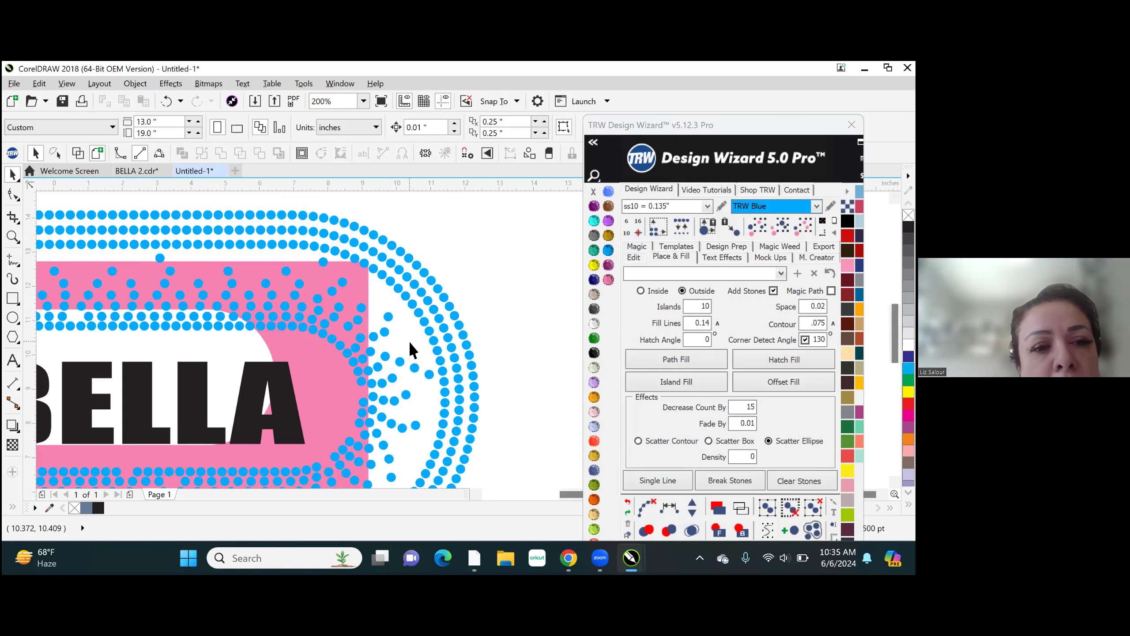
scroll(408, 341, down, 2)
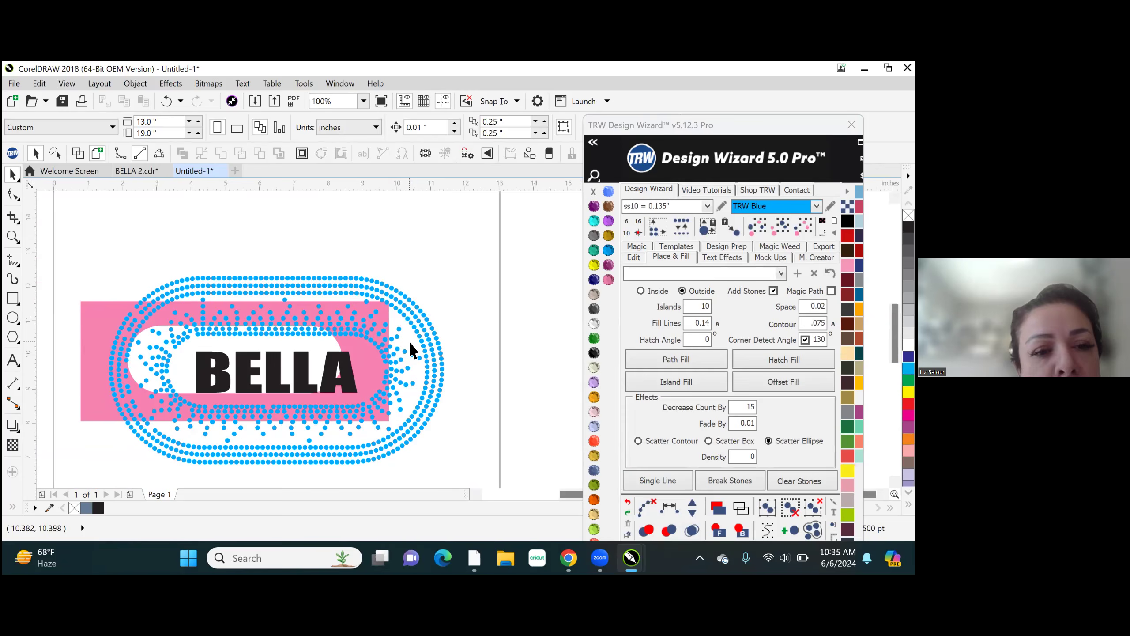
click(94, 318)
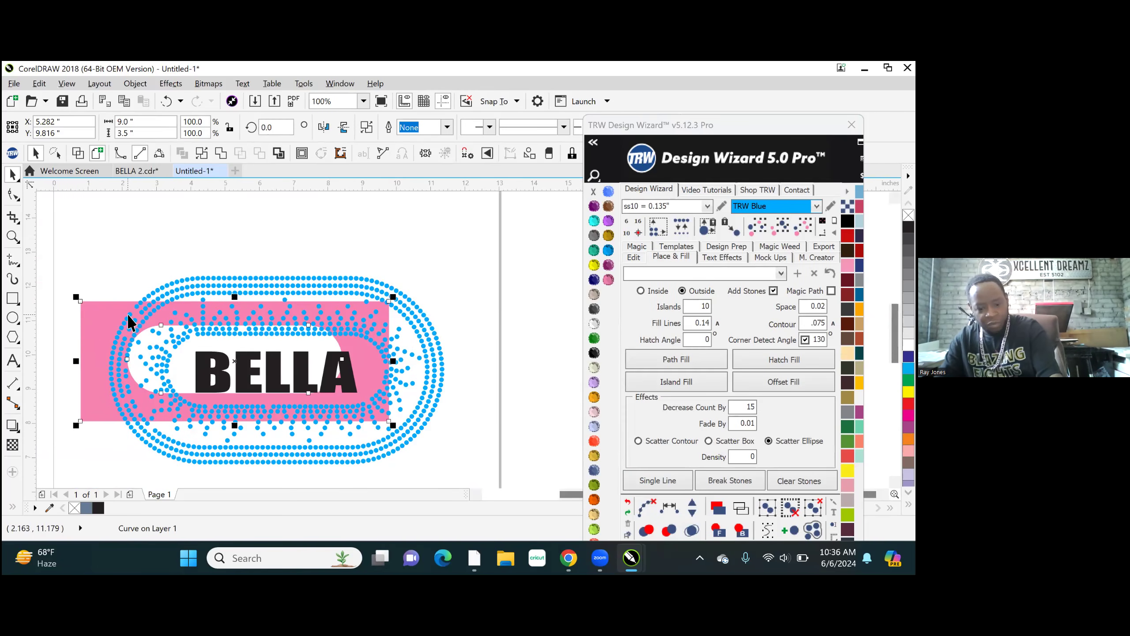
key(p)
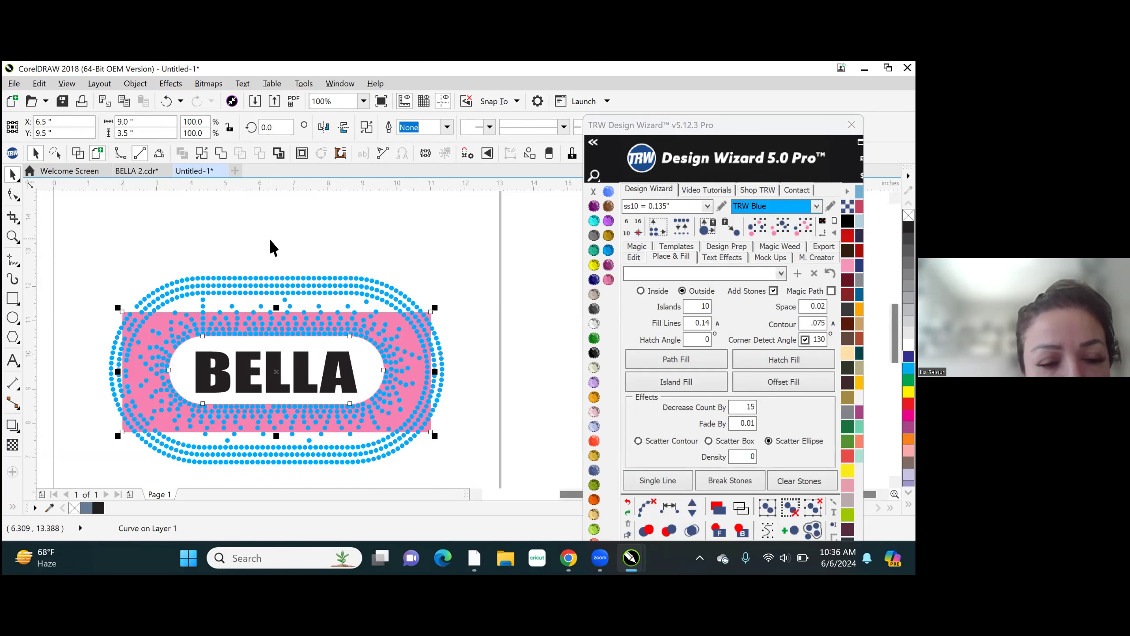
- Delete the two outermost stone rows along the upper edge and the outer ring rows below the pink shape
scroll(439, 337, up, 3)
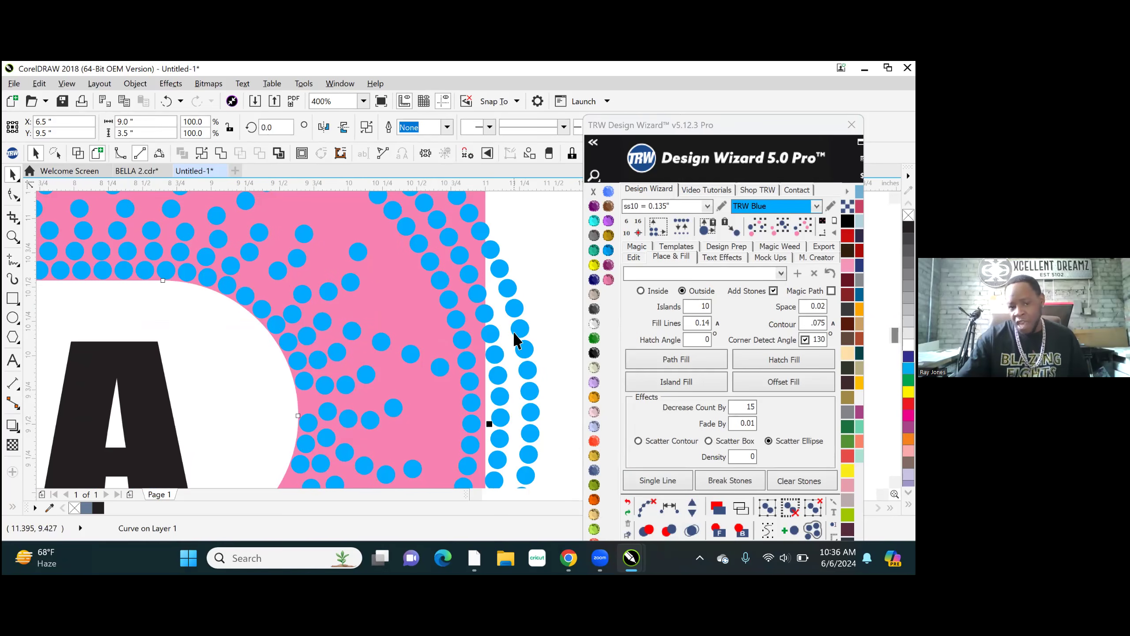
scroll(534, 356, down, 3)
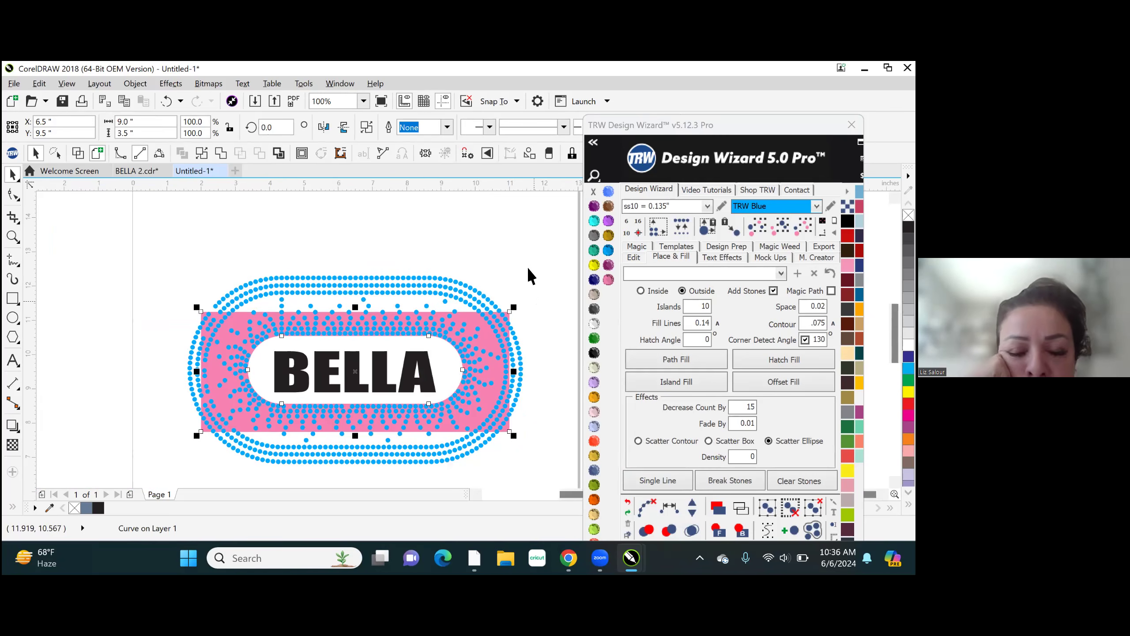
click(519, 248)
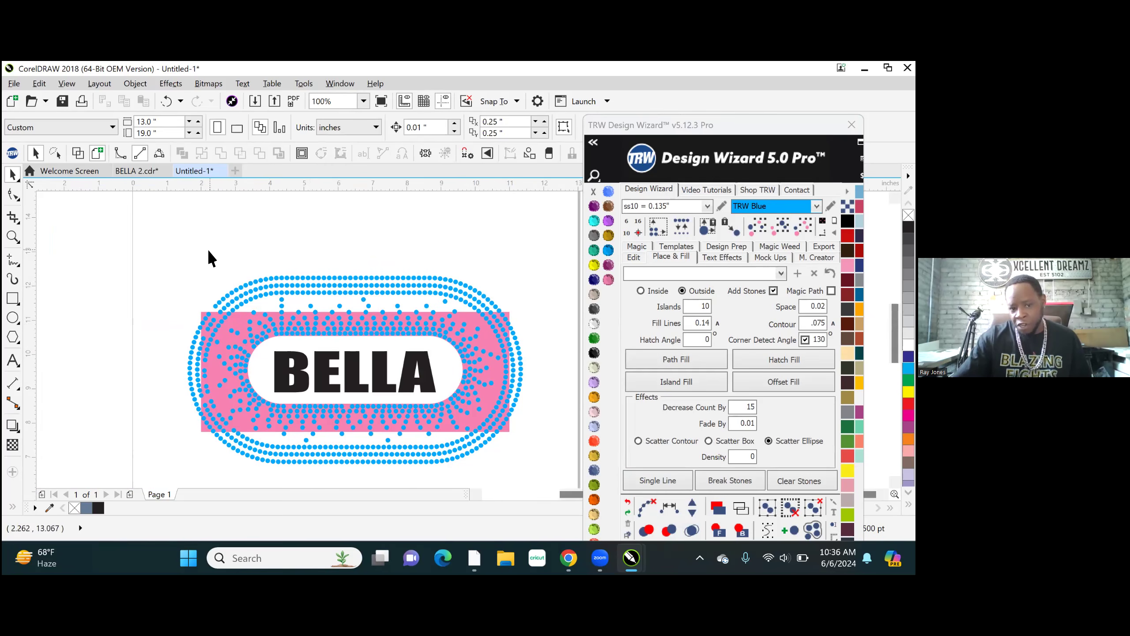
drag(248, 279, 515, 295)
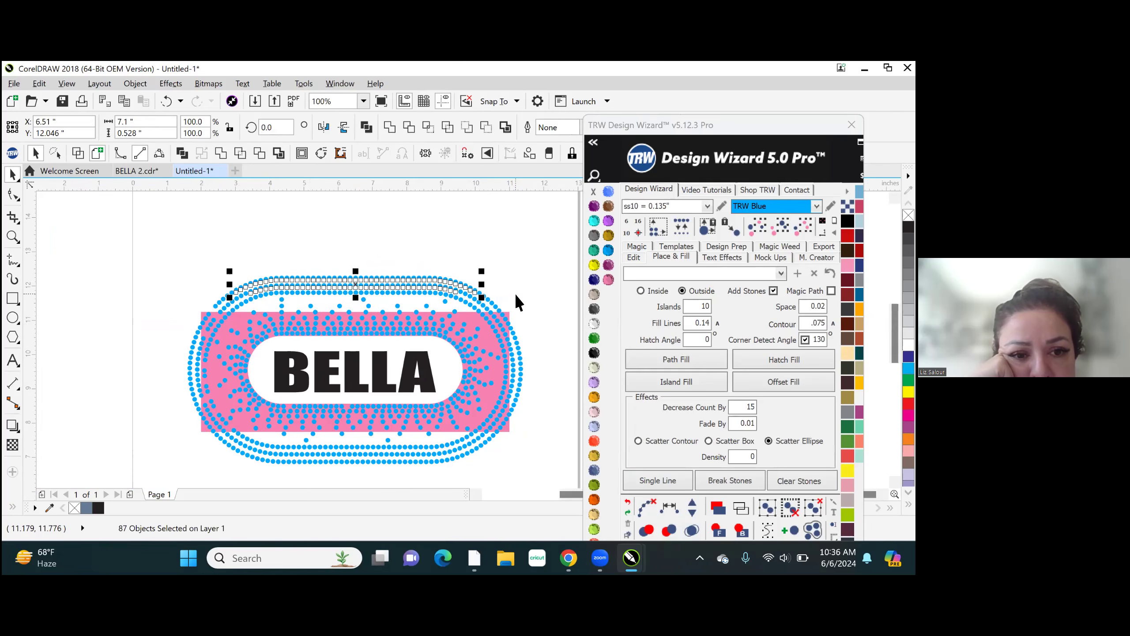
key(Delete)
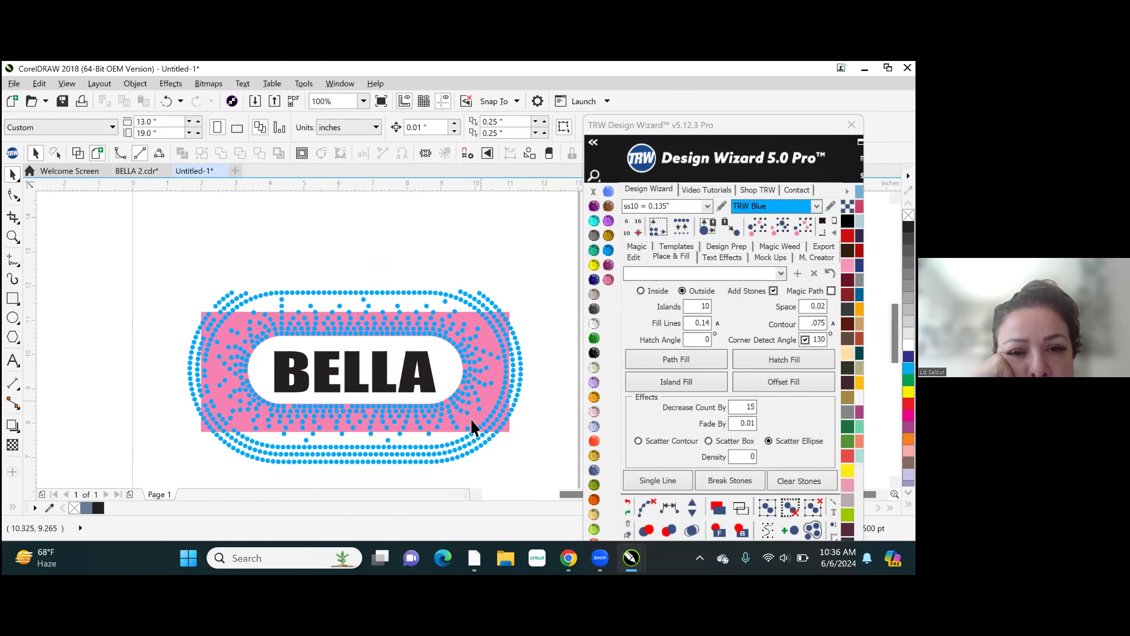
drag(535, 474, 164, 438)
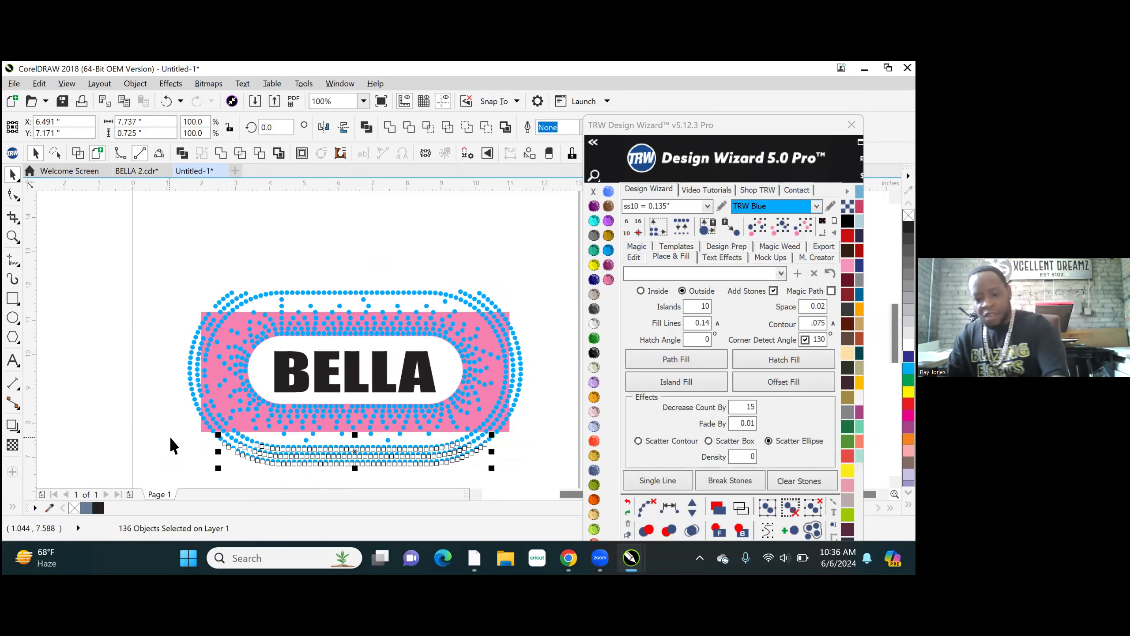
key(Delete)
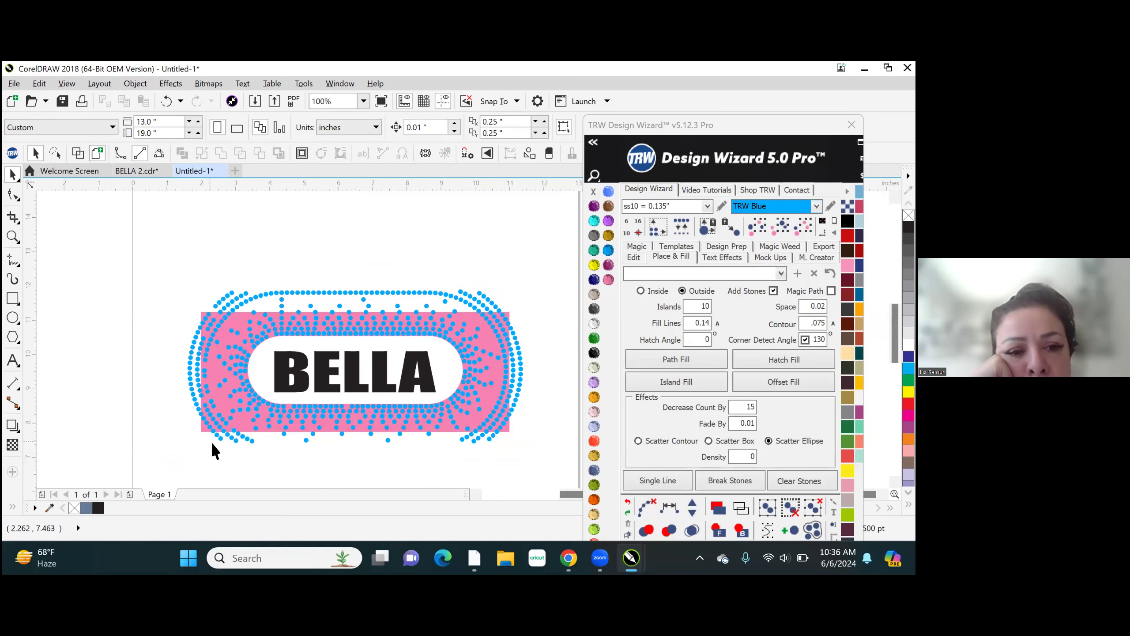
- Recolor the pink background shape to Jet Black and deselect it
scroll(196, 376, up, 1)
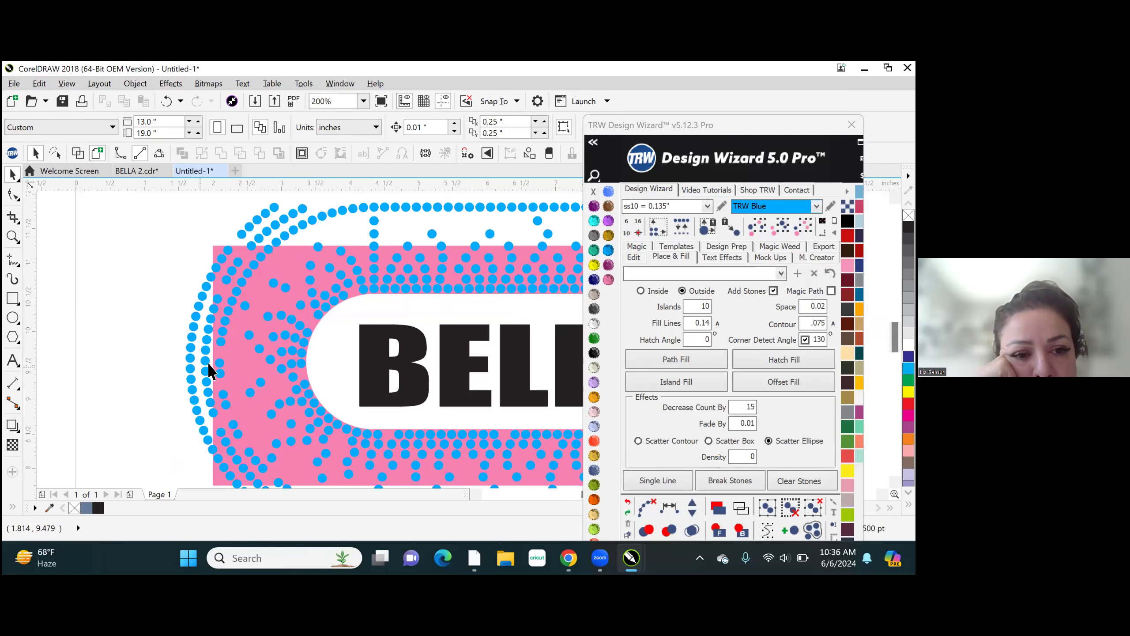
click(519, 364)
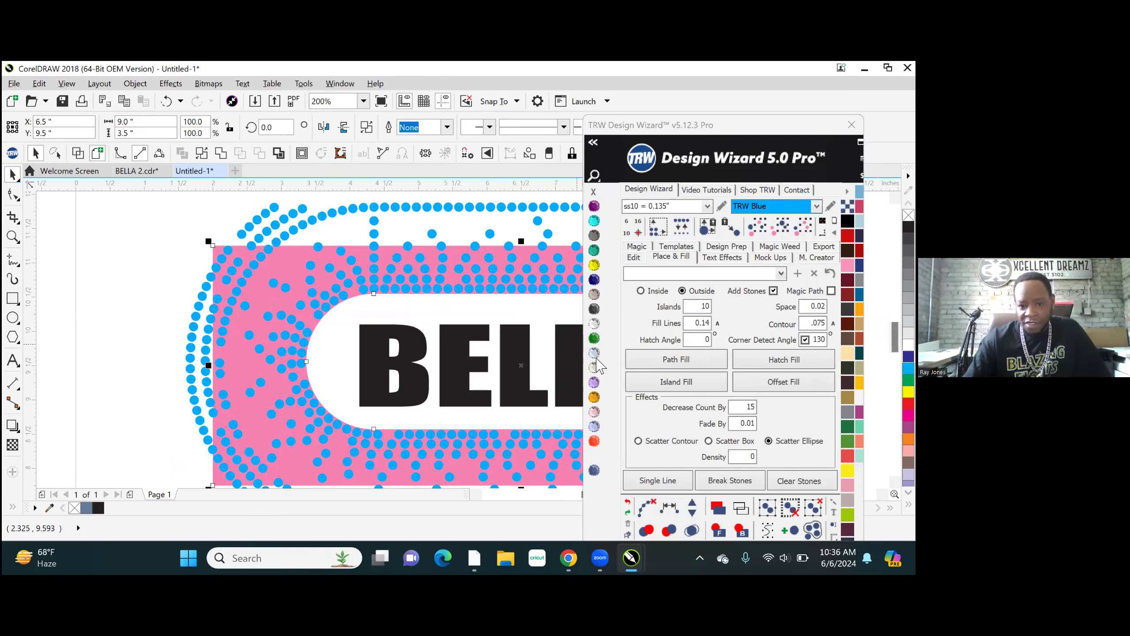
click(594, 353)
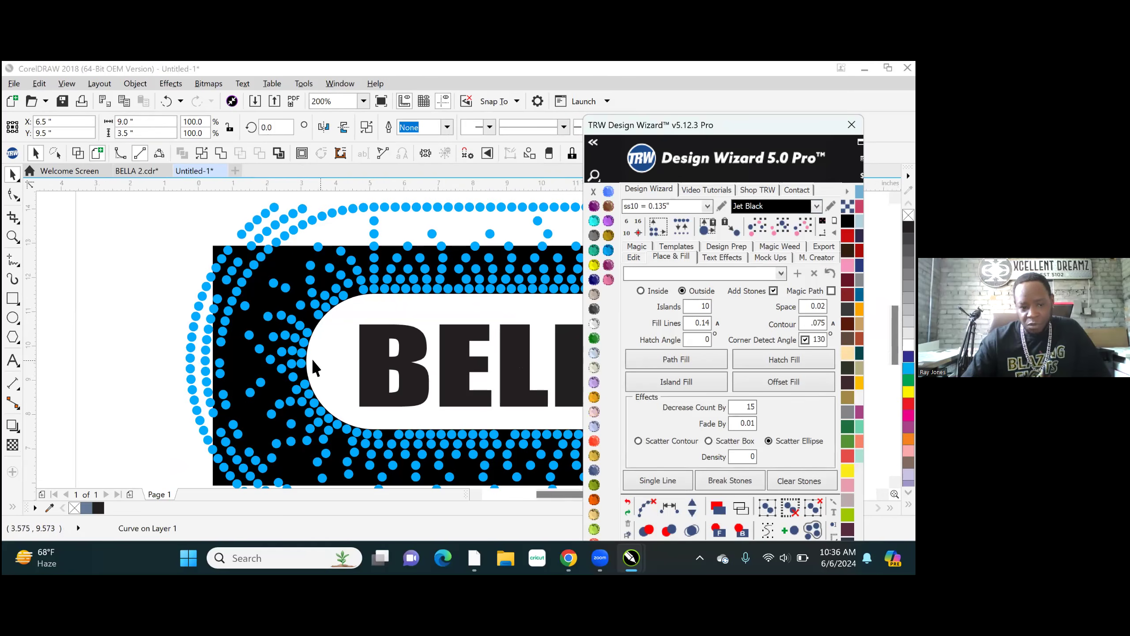
scroll(311, 359, down, 1)
click(152, 359)
scroll(204, 327, up, 1)
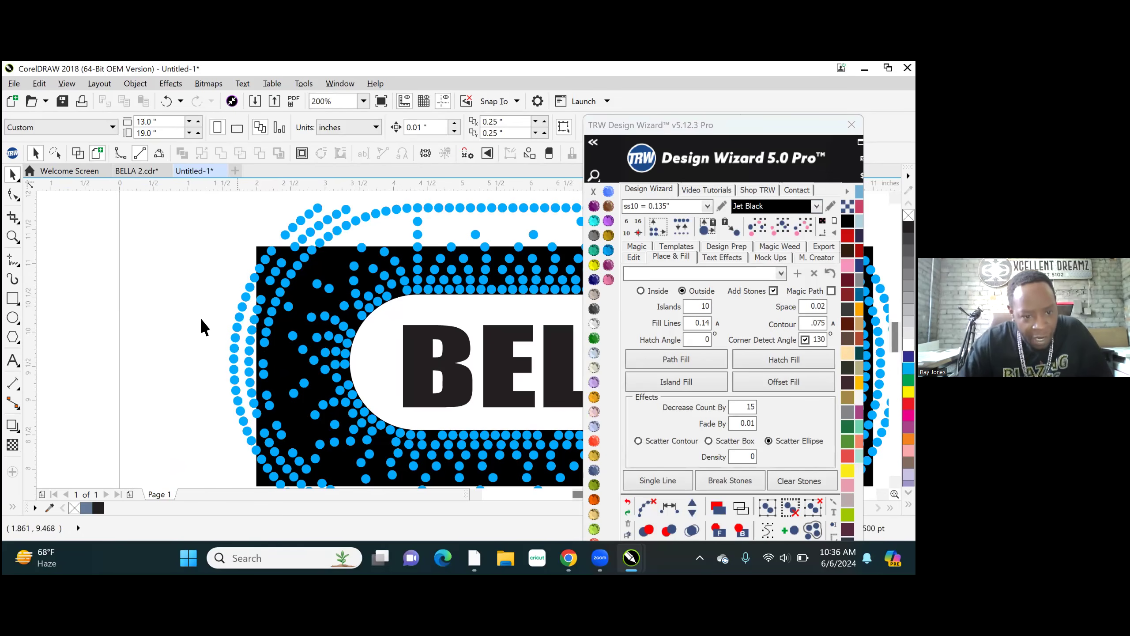
- Delete the outer ring stones running along the left end of the black background shape
scroll(198, 230, down, 1)
drag(188, 217, 244, 384)
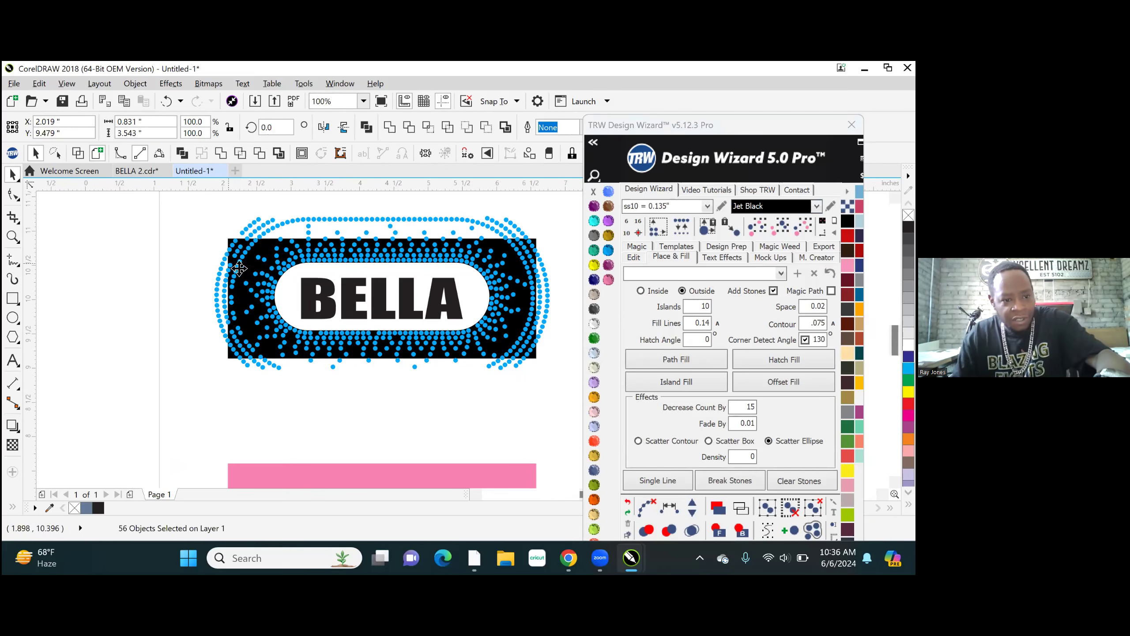
scroll(247, 271, up, 2)
scroll(247, 271, up, 2)
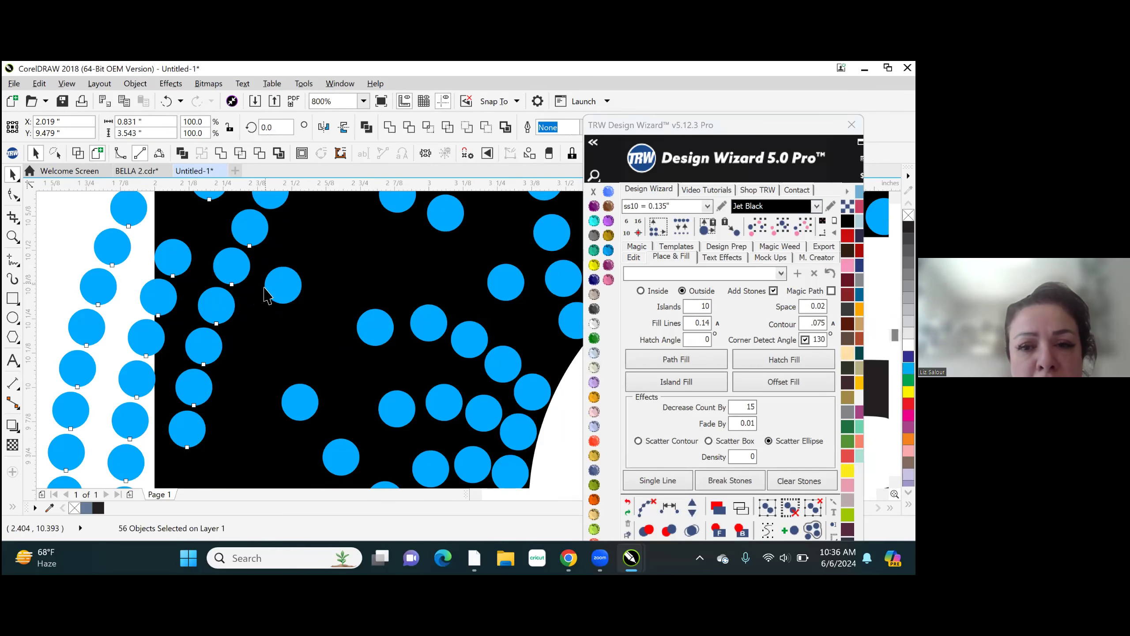
scroll(265, 306, down, 4)
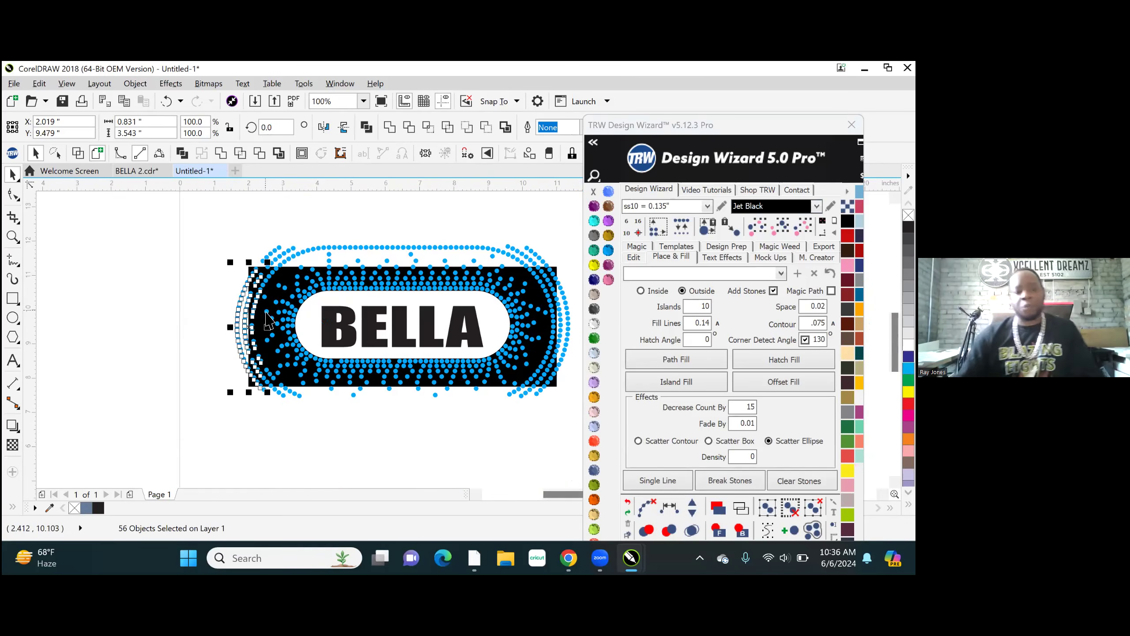
key(Delete)
click(235, 322)
- Delete the outer ring stones running along the right end of the black background shape
scroll(198, 337, down, 1)
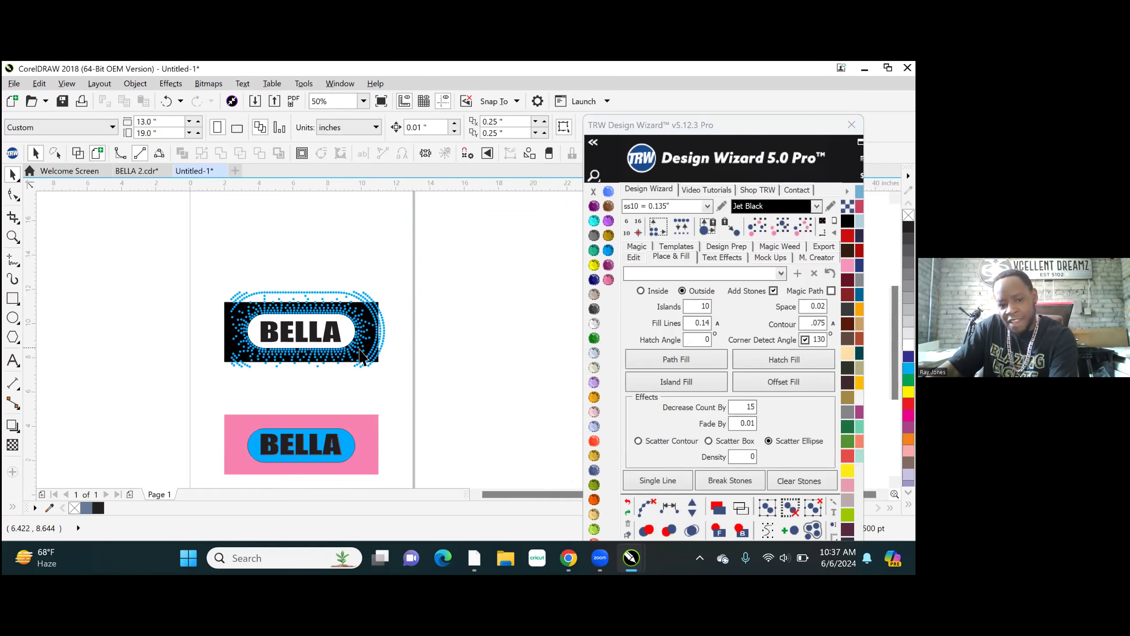
scroll(401, 348, up, 2)
drag(405, 451, 316, 247)
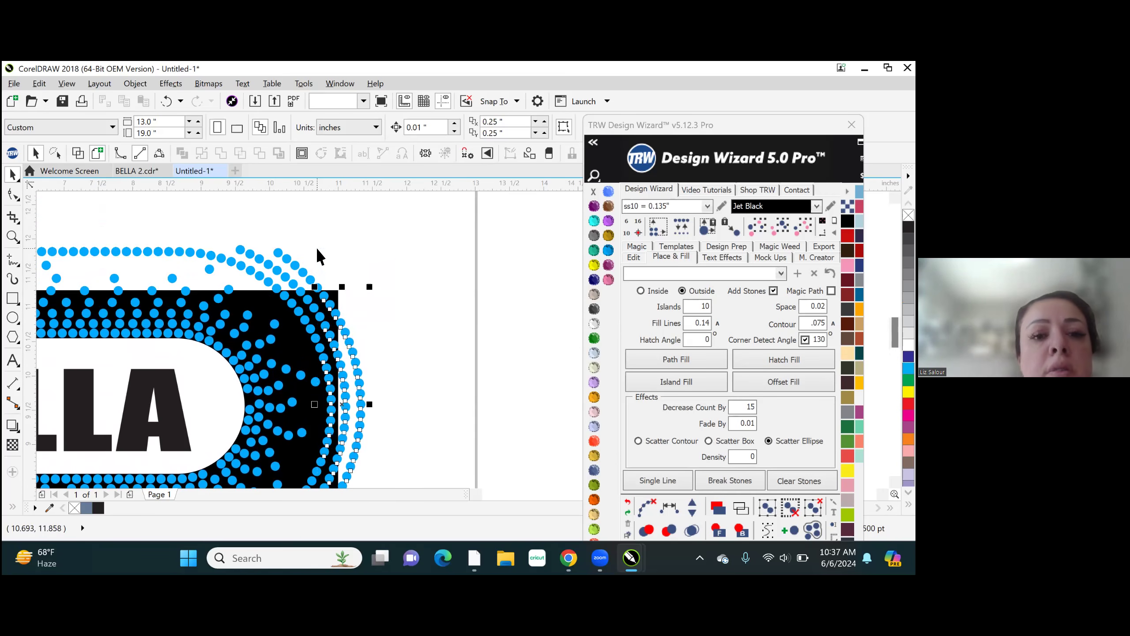
click(316, 247)
scroll(378, 323, down, 2)
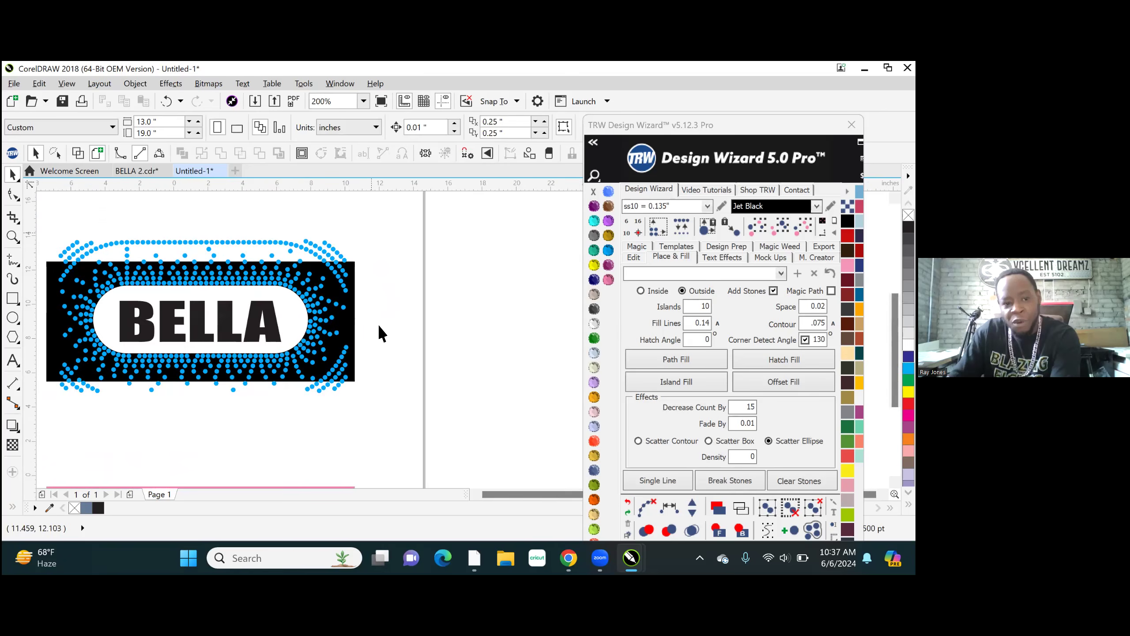
- Using Freehand Pick, lasso and delete the outer ring stones around the upper-left corner and above the left half of the black shape
scroll(312, 300, up, 1)
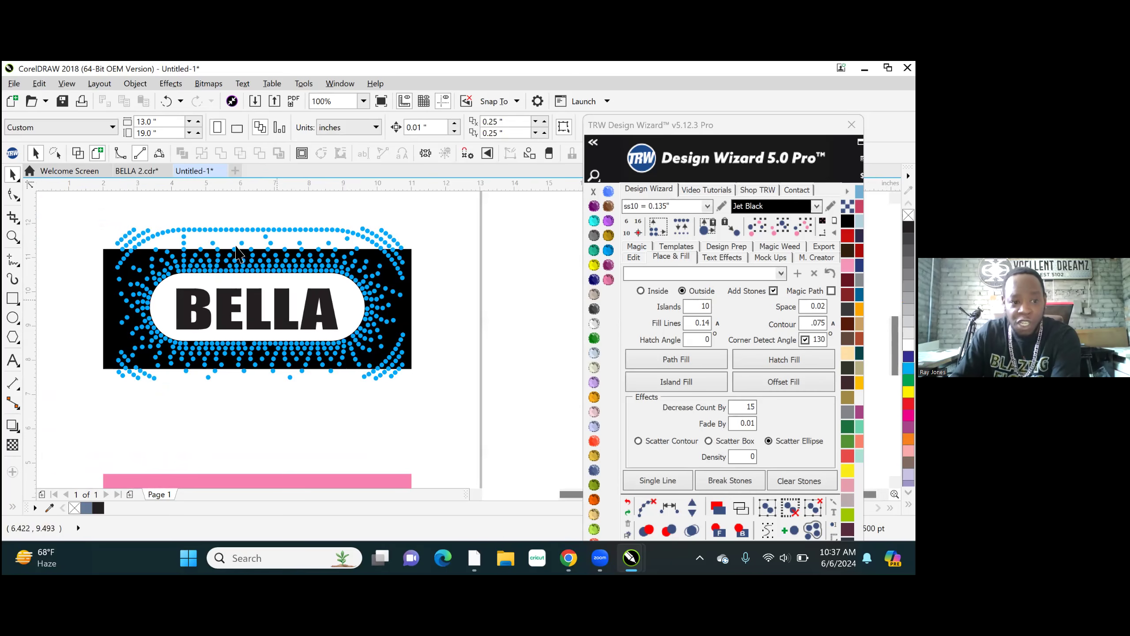
scroll(112, 219, up, 1)
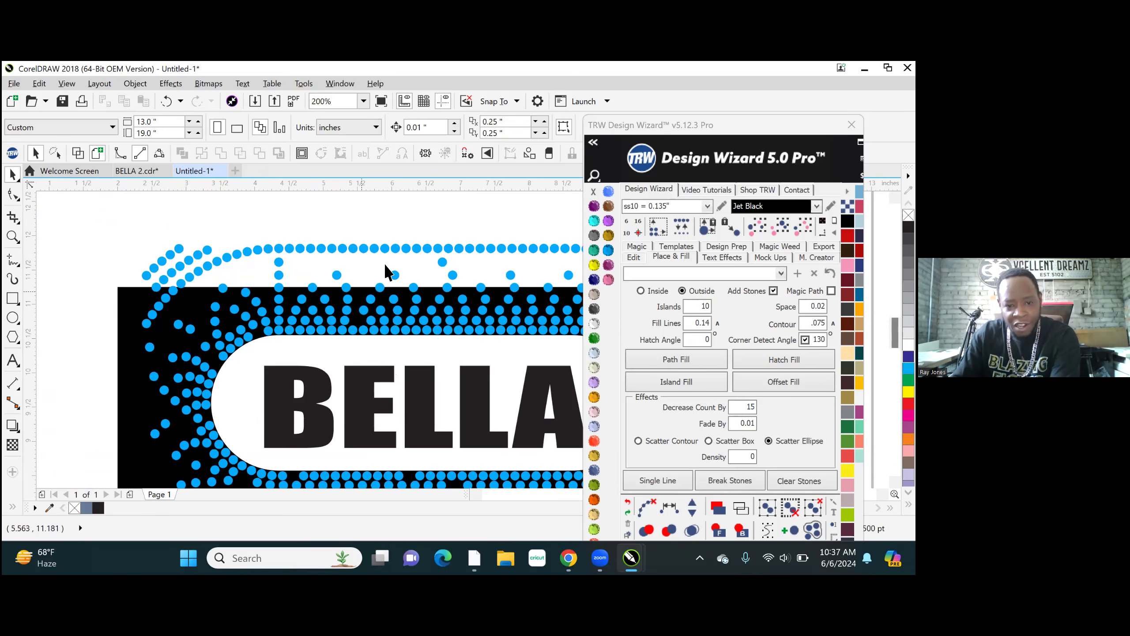
scroll(191, 289, down, 1)
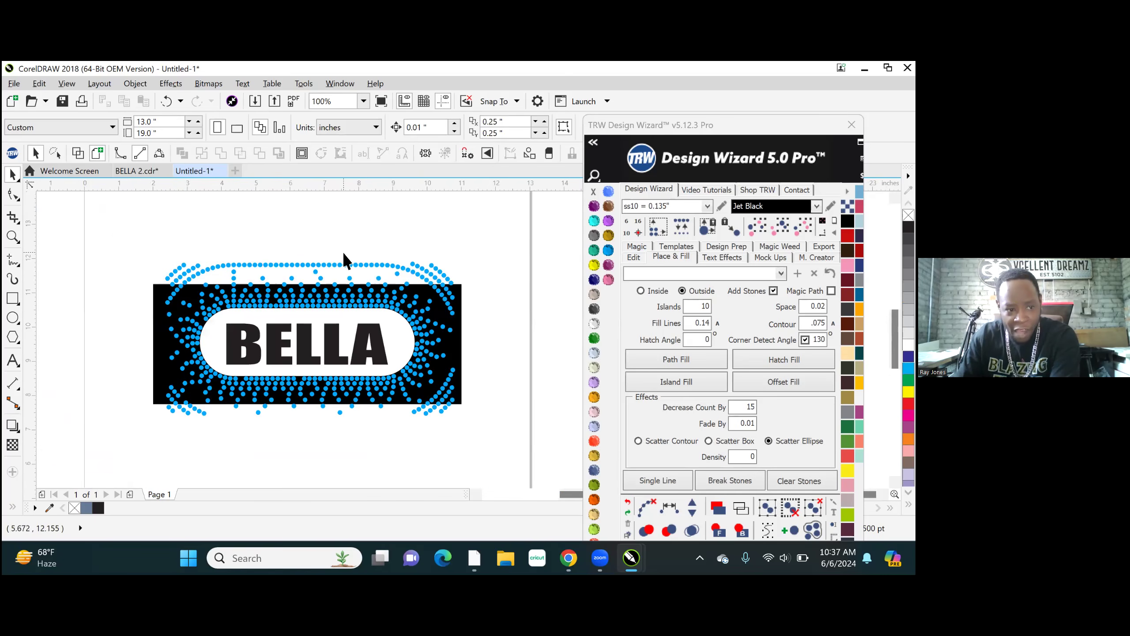
double_click(12, 173)
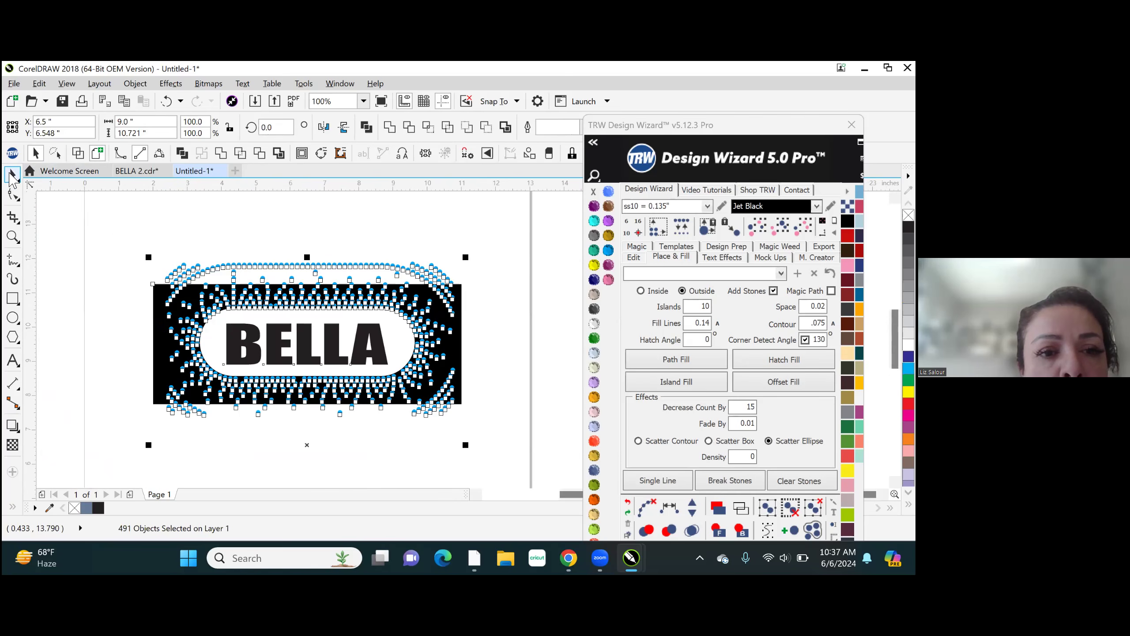
click(12, 176)
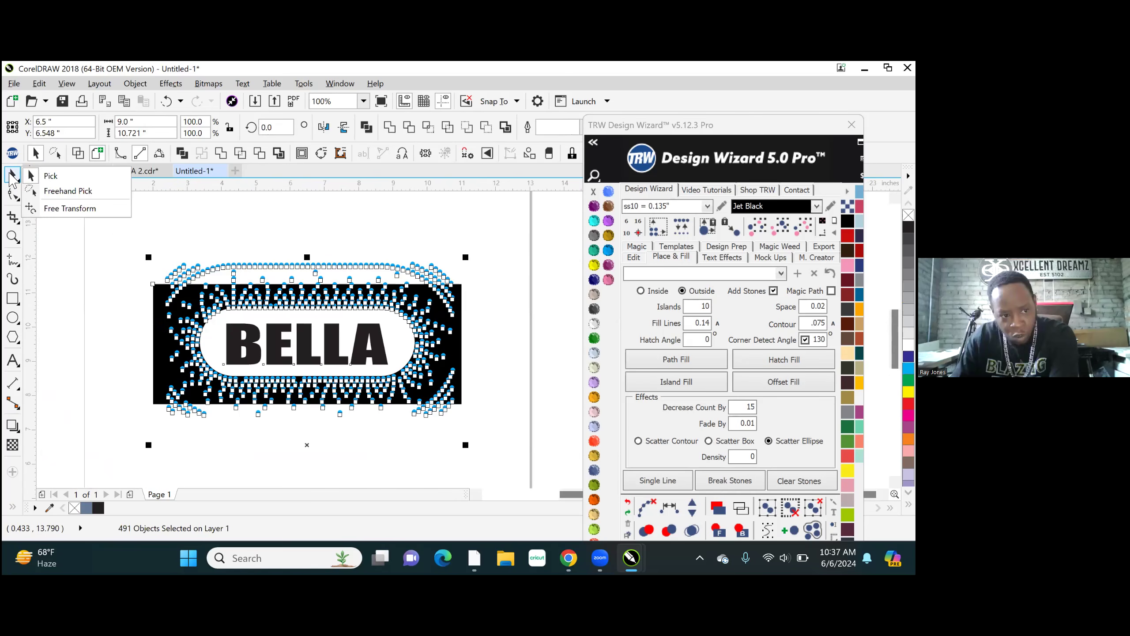
click(89, 196)
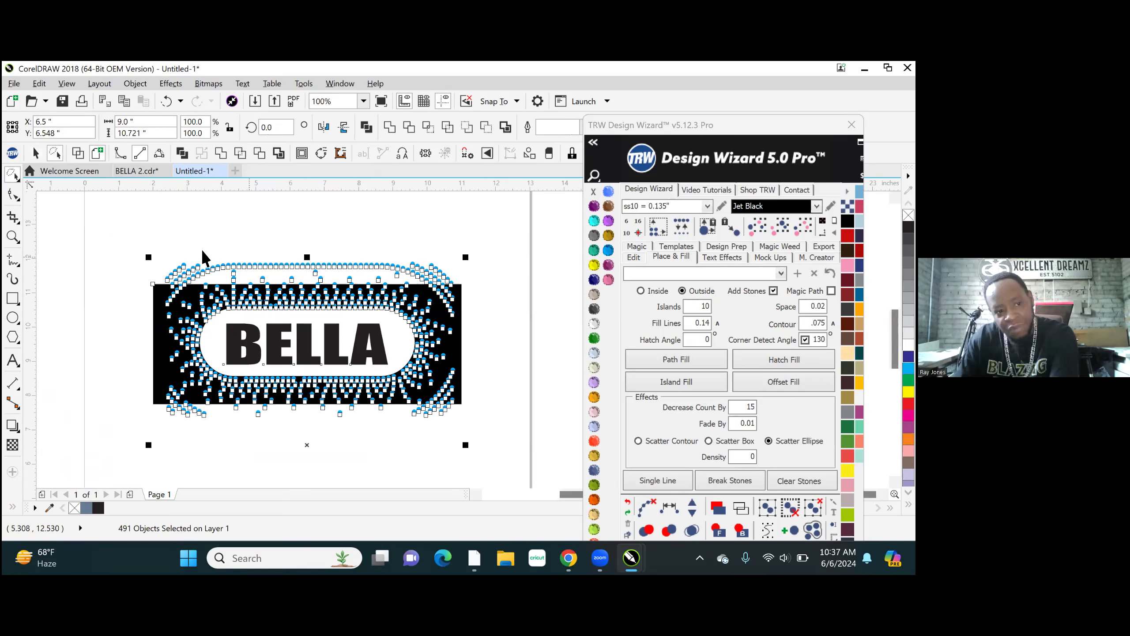
scroll(236, 257, up, 1)
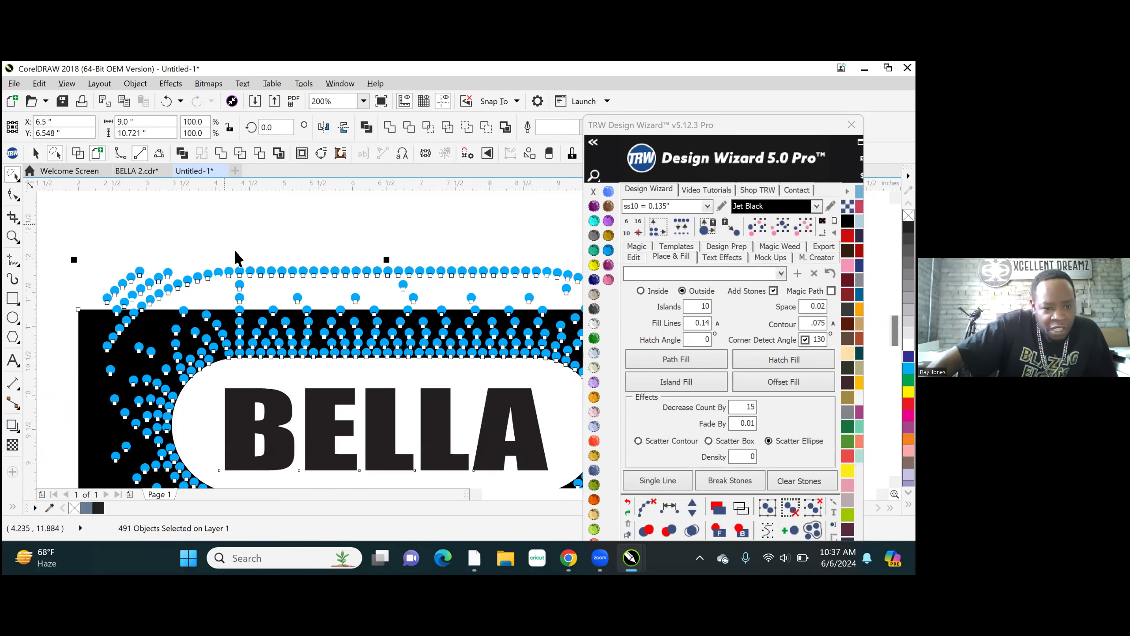
click(242, 226)
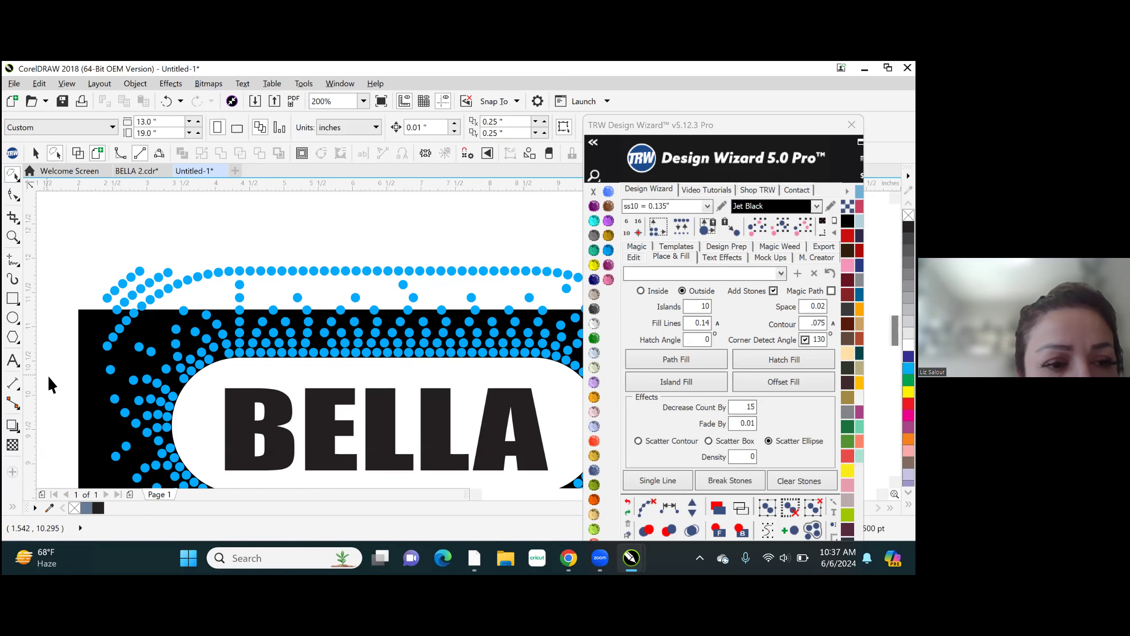
mouse_move(83, 378)
mouse_down()
mouse_move(194, 288)
mouse_move(424, 280)
mouse_move(436, 265)
mouse_move(429, 243)
mouse_move(396, 225)
mouse_move(299, 213)
mouse_move(100, 235)
mouse_move(68, 269)
mouse_up()
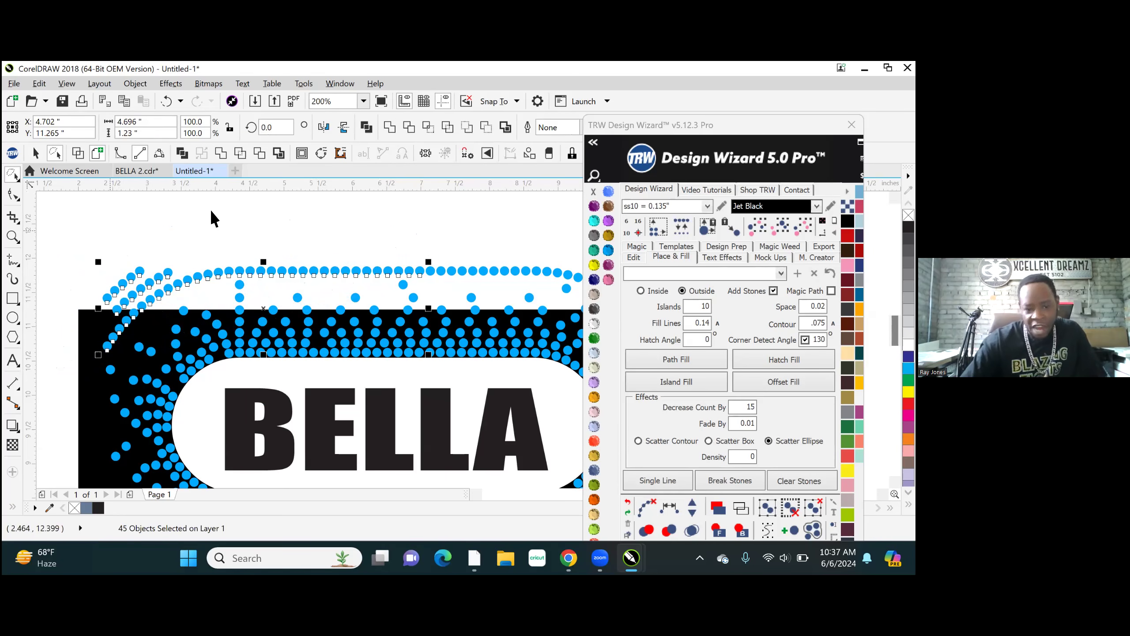
key(Delete)
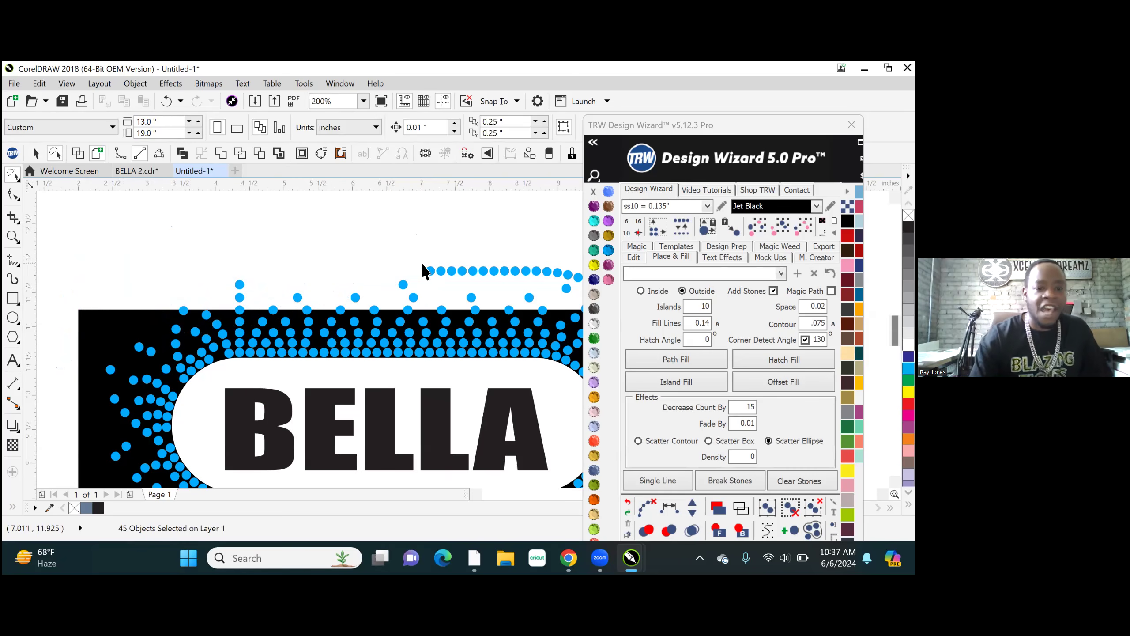
scroll(223, 279, down, 3)
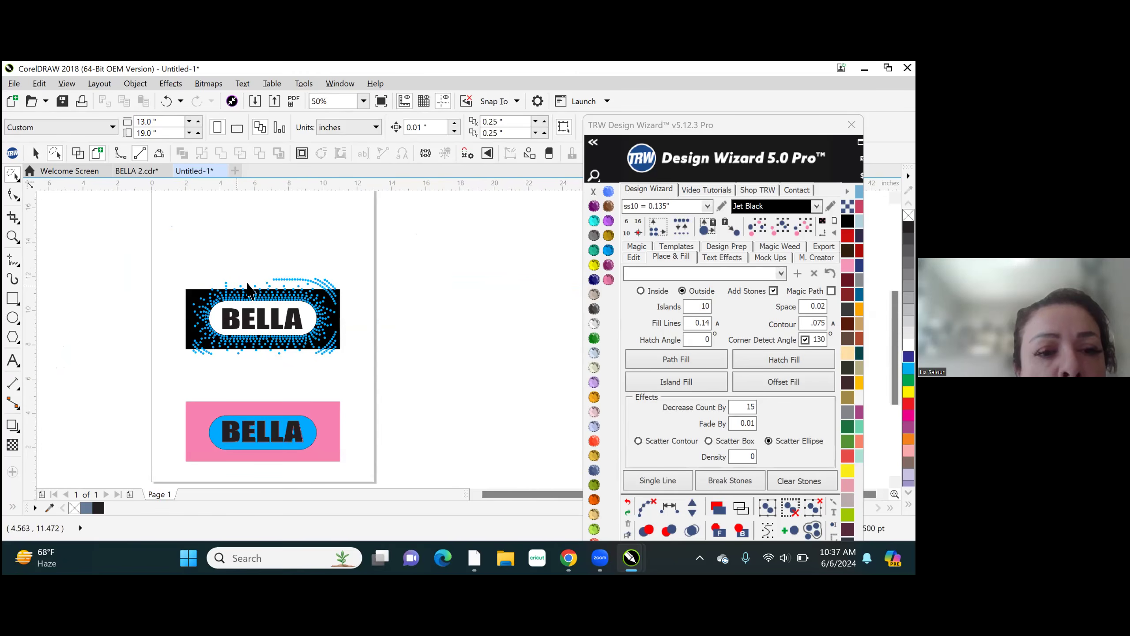
scroll(298, 287, up, 3)
mouse_move(97, 245)
mouse_down()
mouse_move(102, 292)
mouse_move(118, 293)
mouse_up()
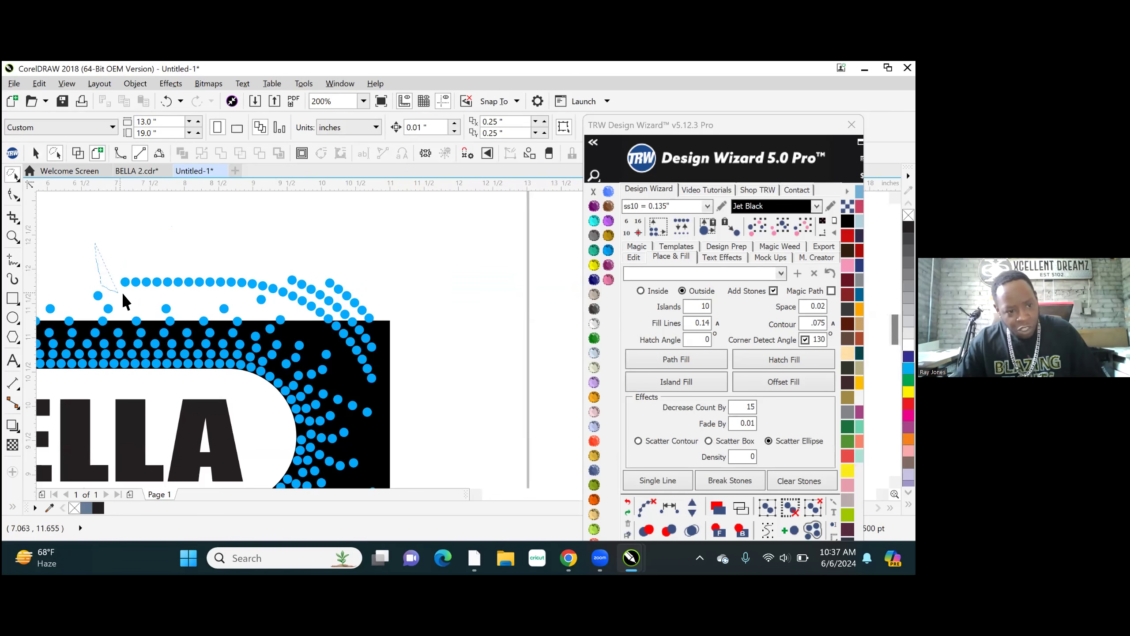
mouse_move(185, 293)
mouse_down()
mouse_move(290, 315)
mouse_move(365, 388)
mouse_move(390, 397)
mouse_move(406, 385)
mouse_move(419, 308)
mouse_move(406, 265)
mouse_move(375, 246)
mouse_move(331, 236)
mouse_move(118, 244)
mouse_up()
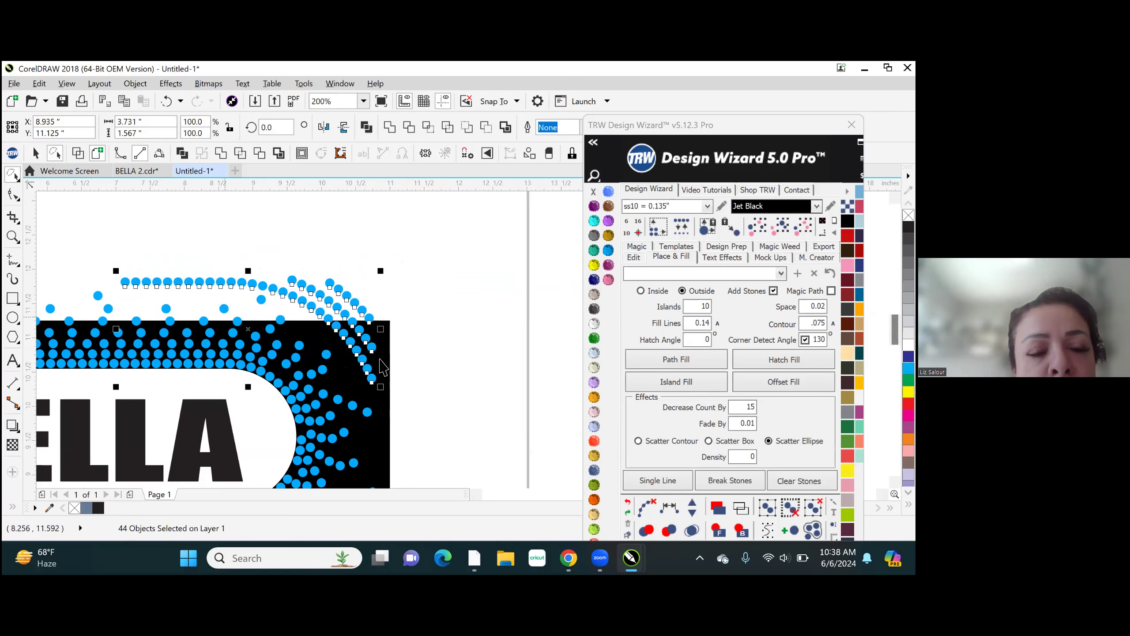
scroll(398, 299, down, 2)
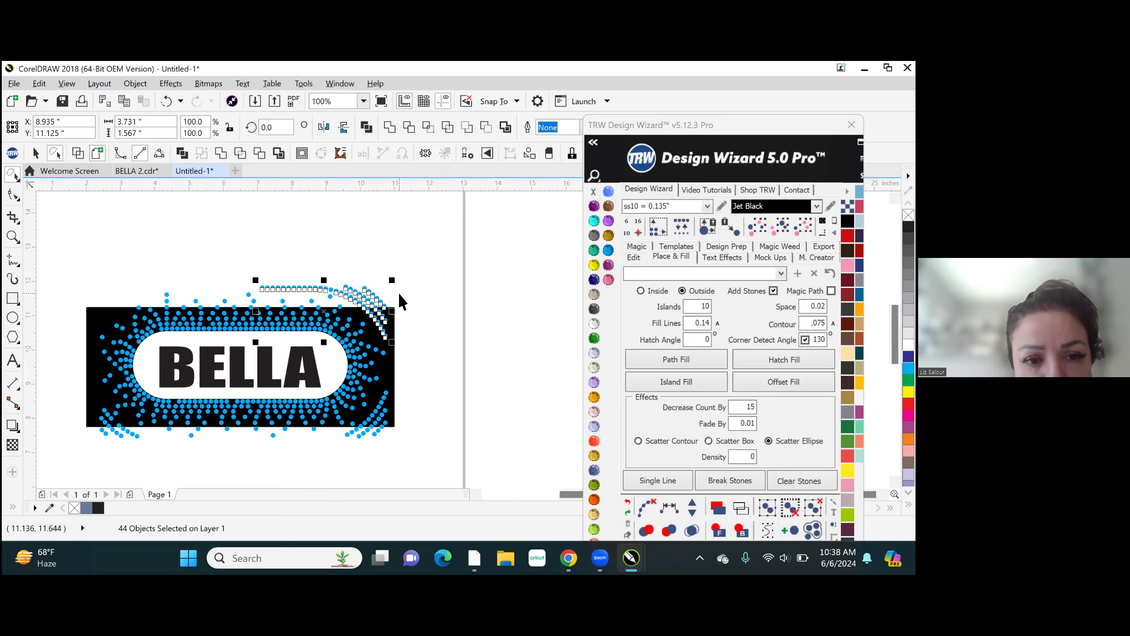
scroll(399, 295, up, 2)
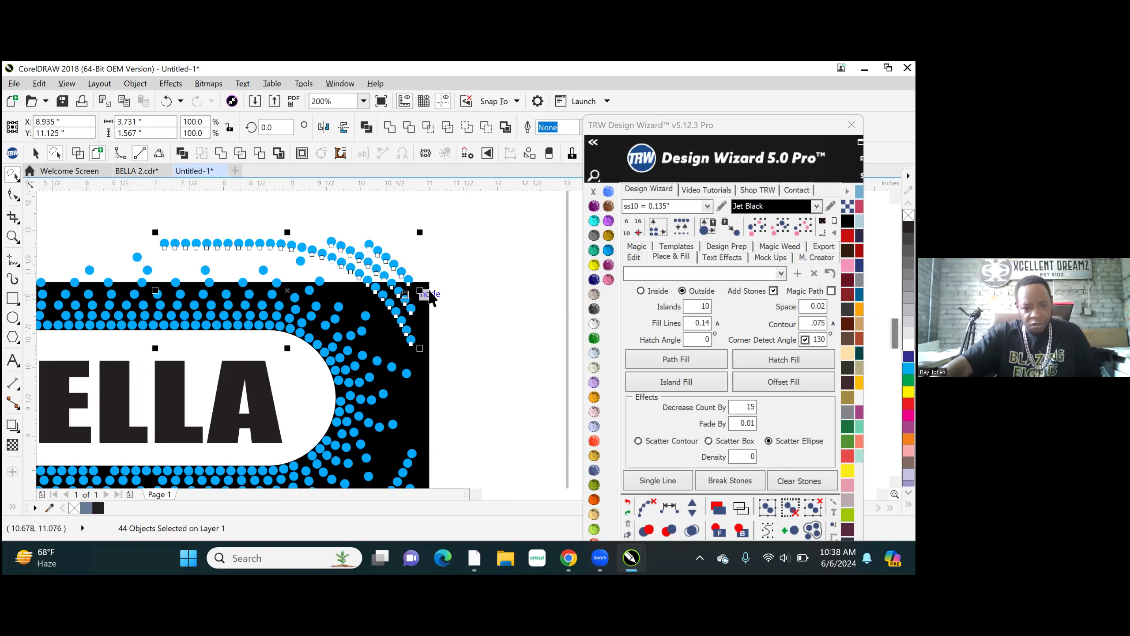
scroll(430, 294, down, 2)
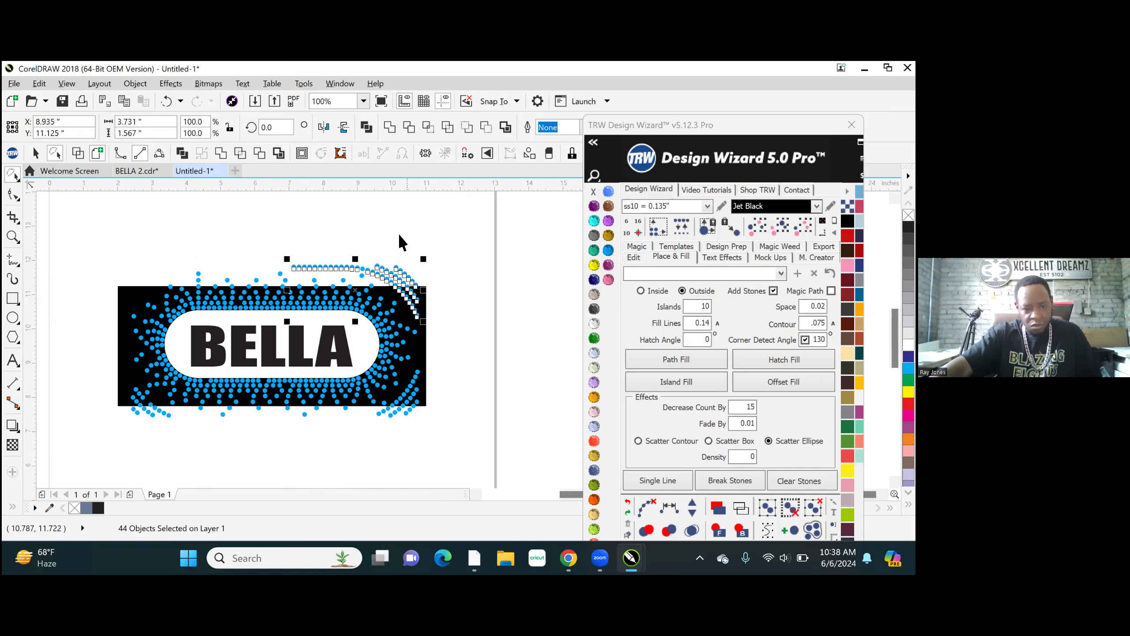
scroll(303, 283, up, 6)
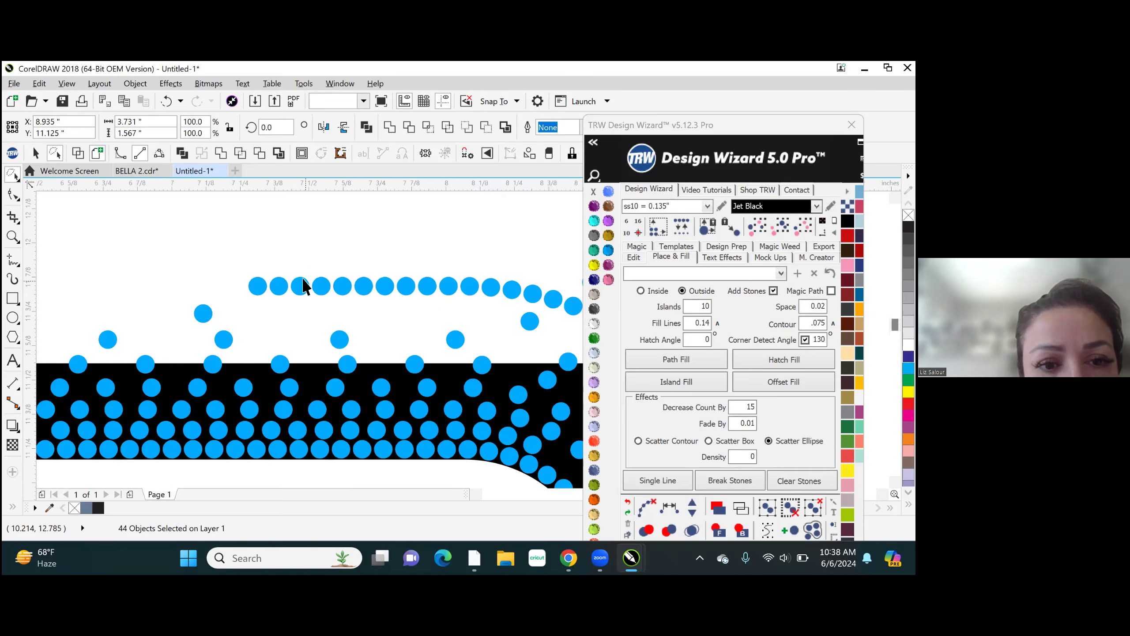
click(212, 263)
- Delete the three leftmost stones of the remaining outer row above the black shape, one at a time
scroll(200, 288, down, 1)
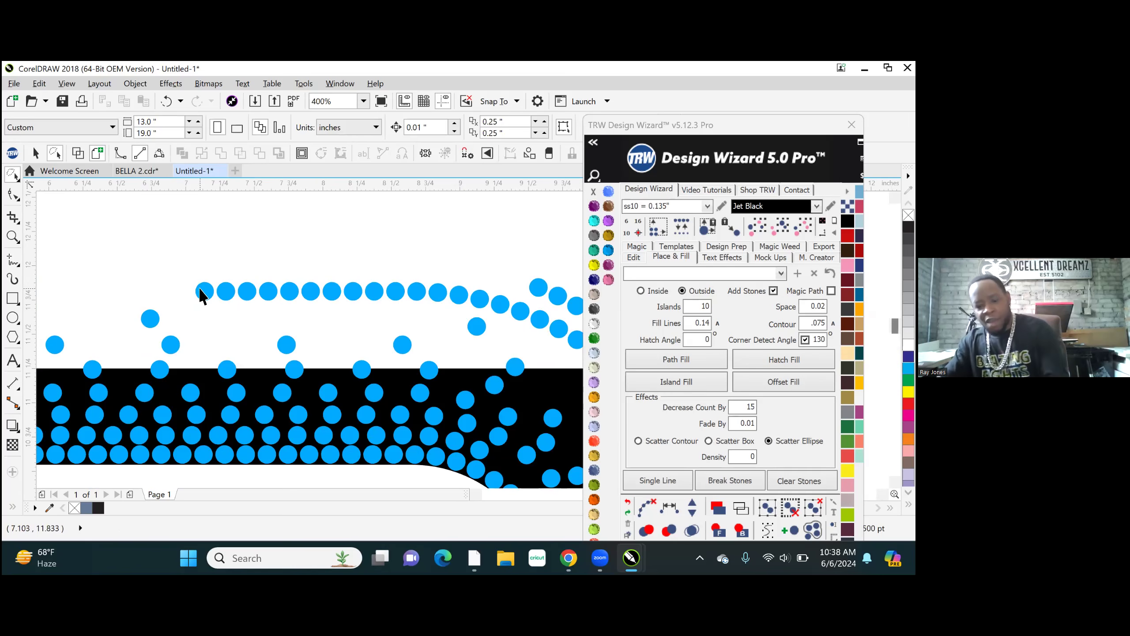
click(201, 295)
key(Delete)
click(227, 294)
key(Delete)
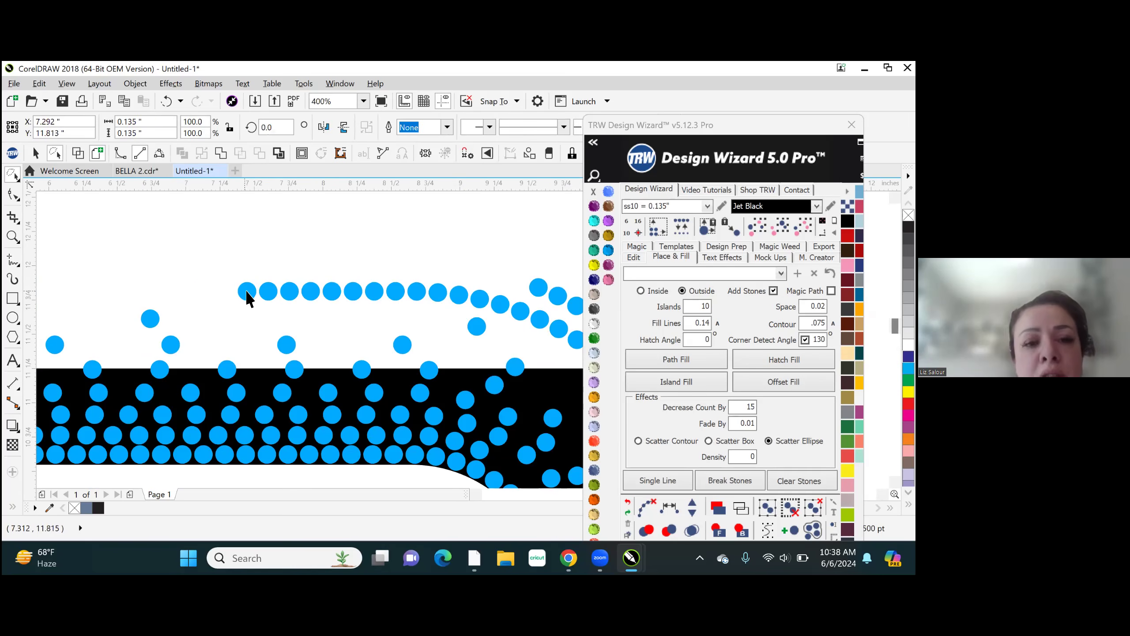
click(246, 292)
key(Delete)
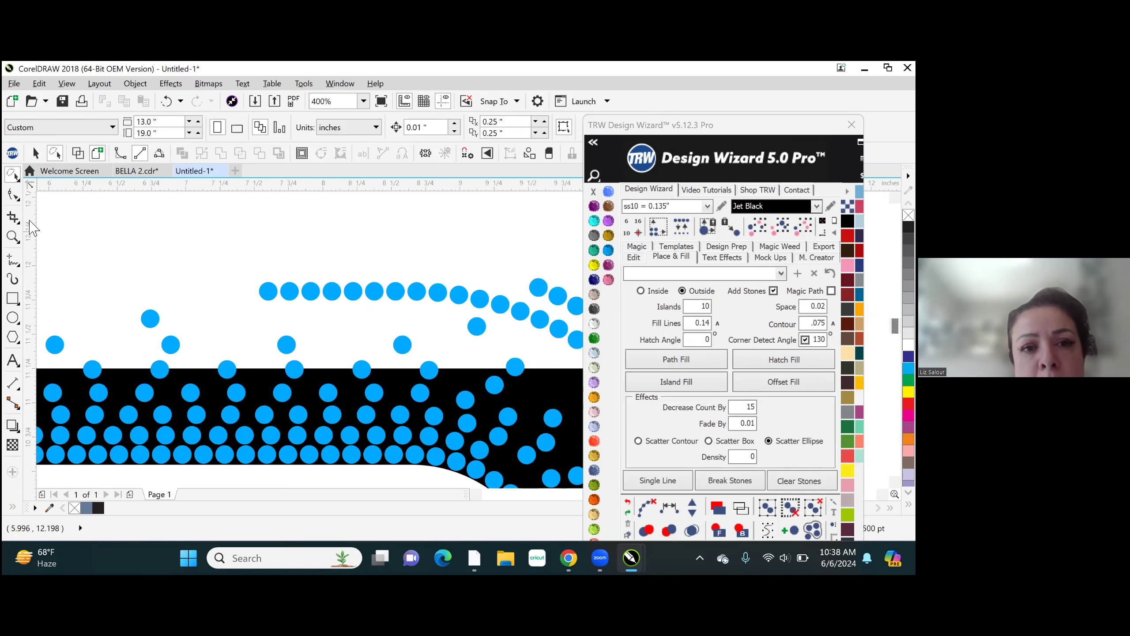
- Using the Pick tool, select and delete the rest of the outer row above the black shape, up to the upper-right corner arcs
click(16, 178)
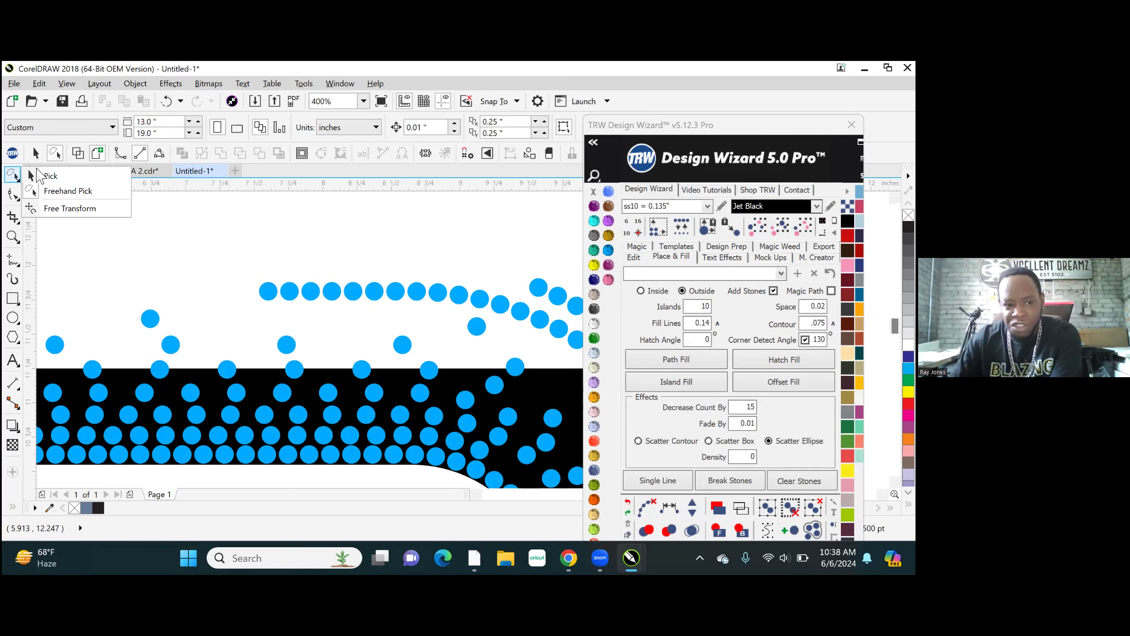
click(69, 179)
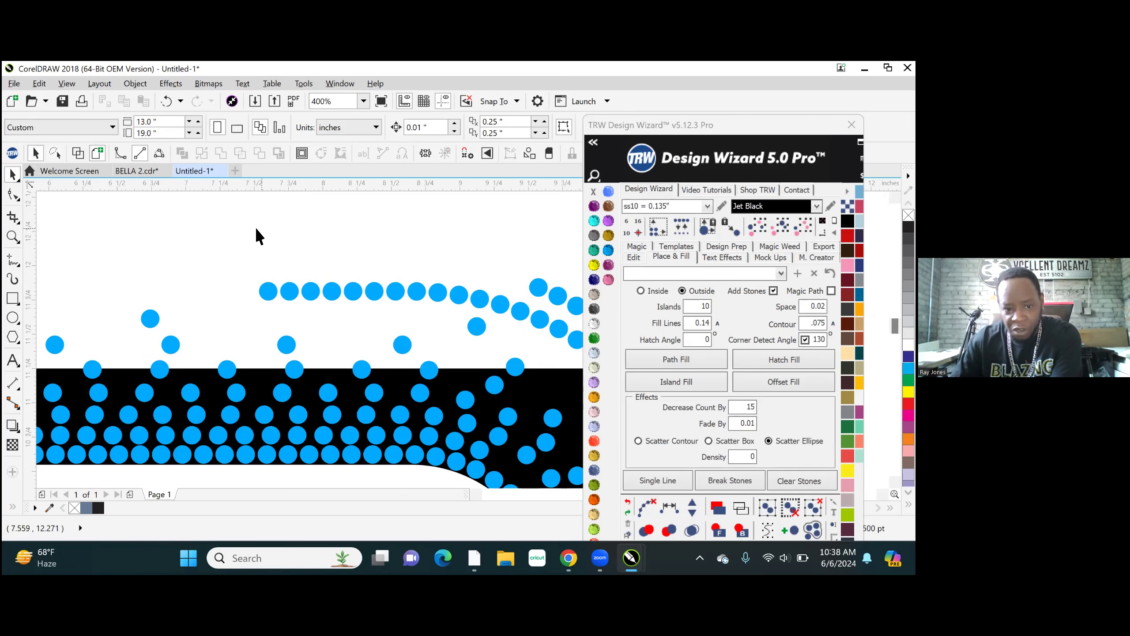
drag(292, 269, 513, 318)
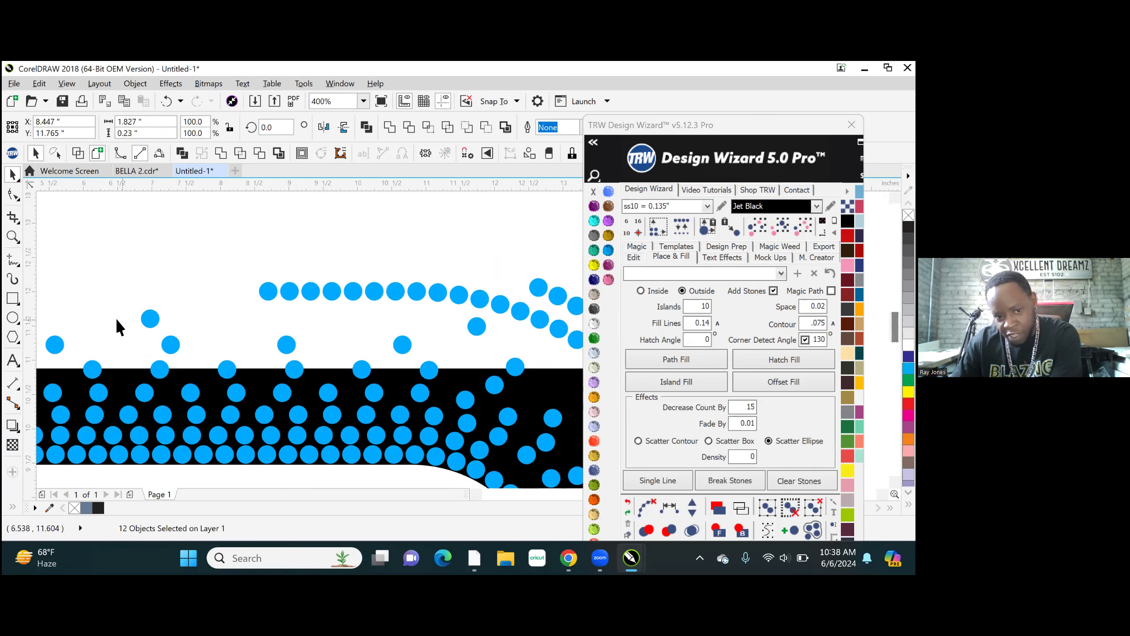
scroll(115, 317, down, 1)
click(116, 314)
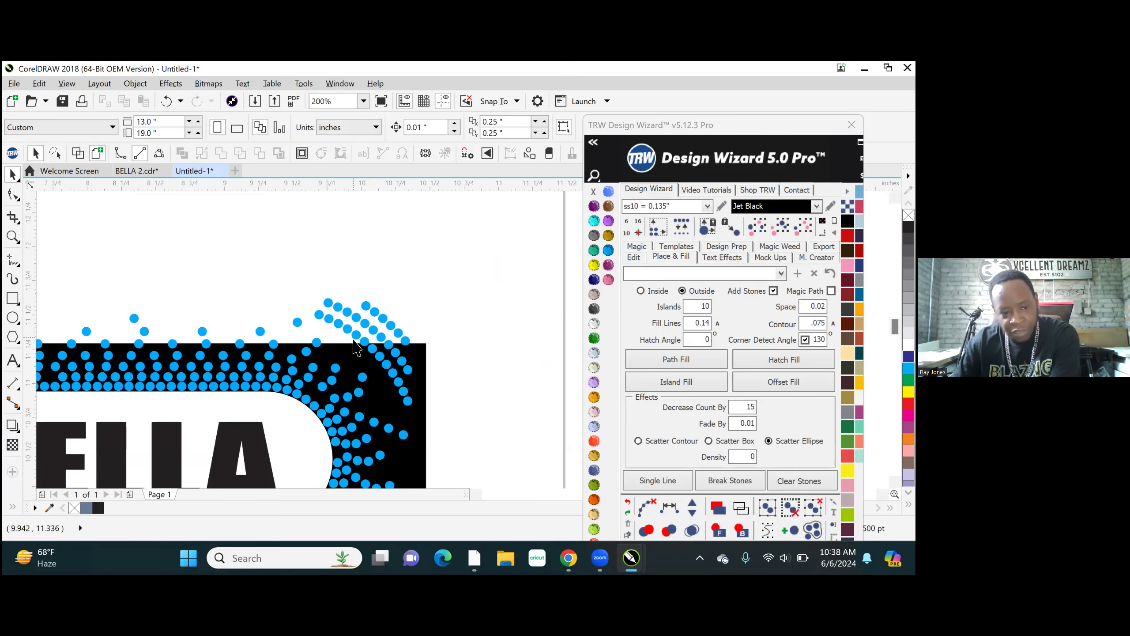
- Using Freehand Pick, lasso and delete the outer arcs of stones around the black shape's upper-right corner
scroll(359, 347, up, 1)
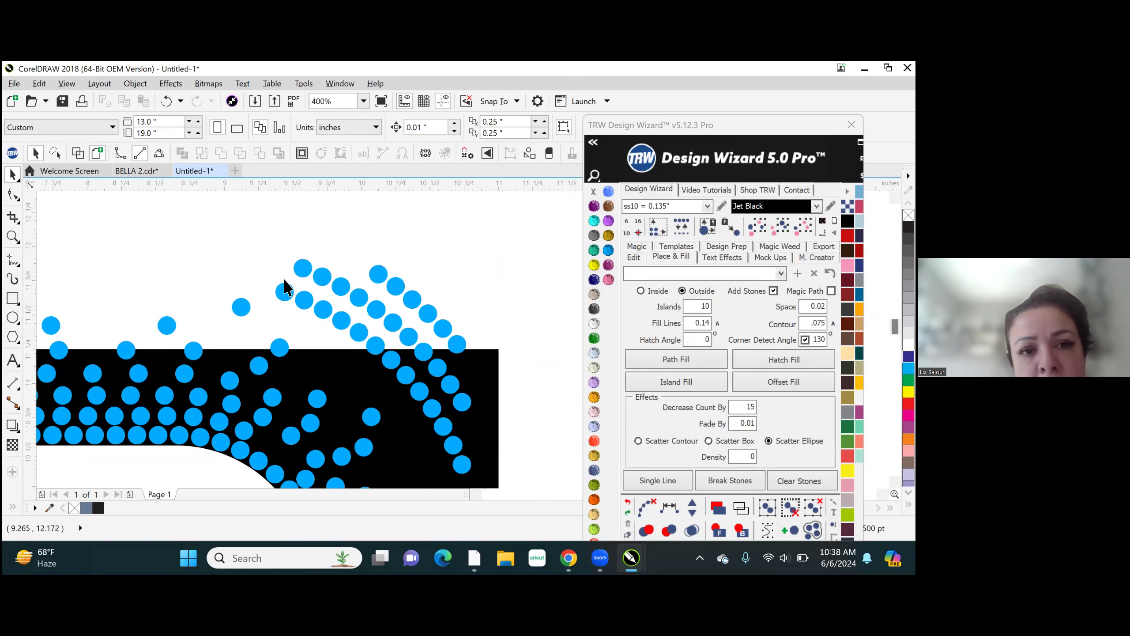
scroll(285, 290, down, 1)
scroll(301, 303, up, 2)
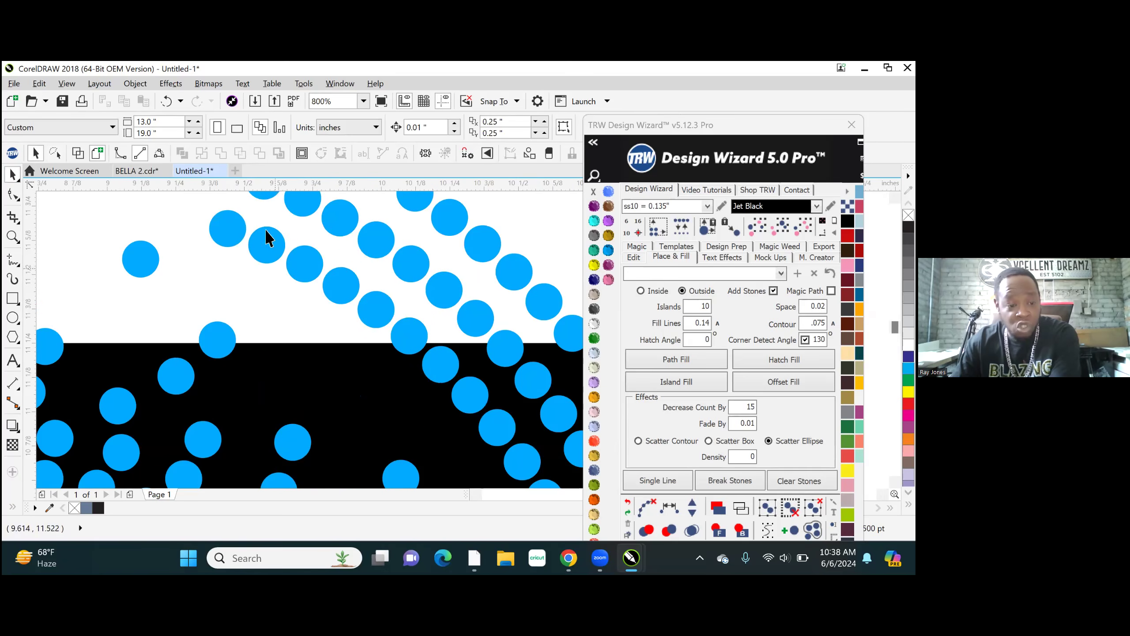
scroll(261, 231, down, 2)
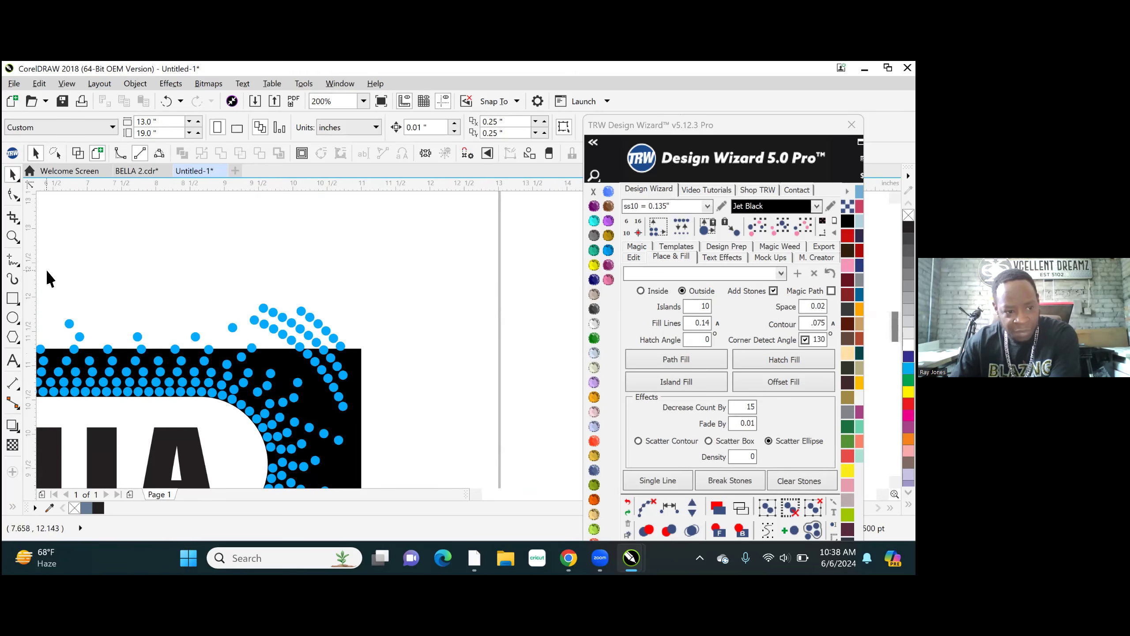
click(16, 177)
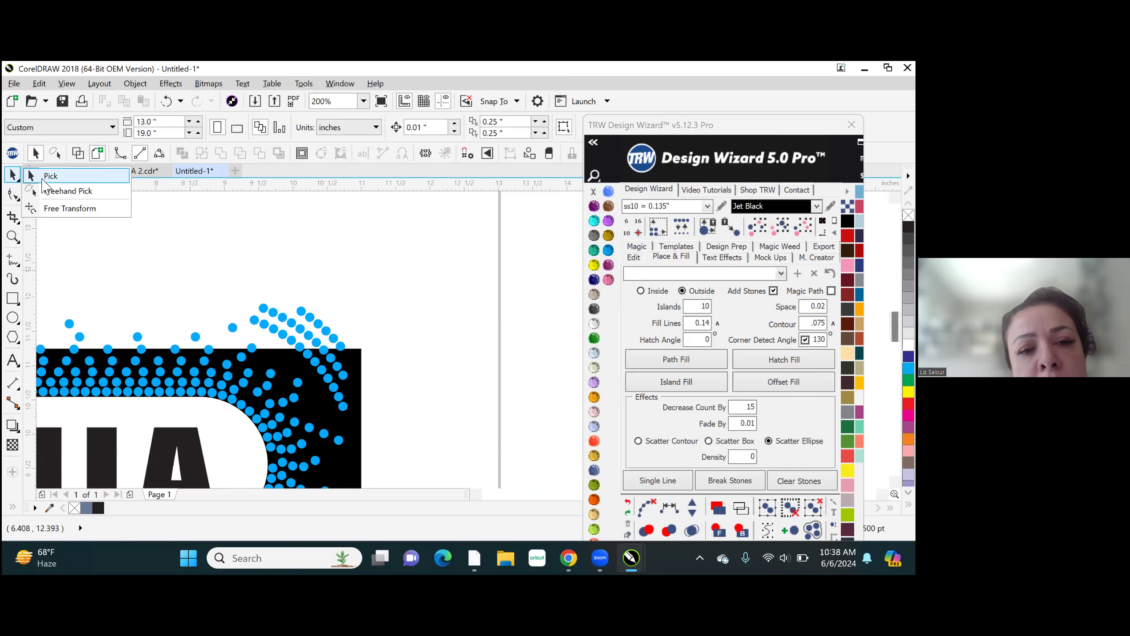
click(77, 193)
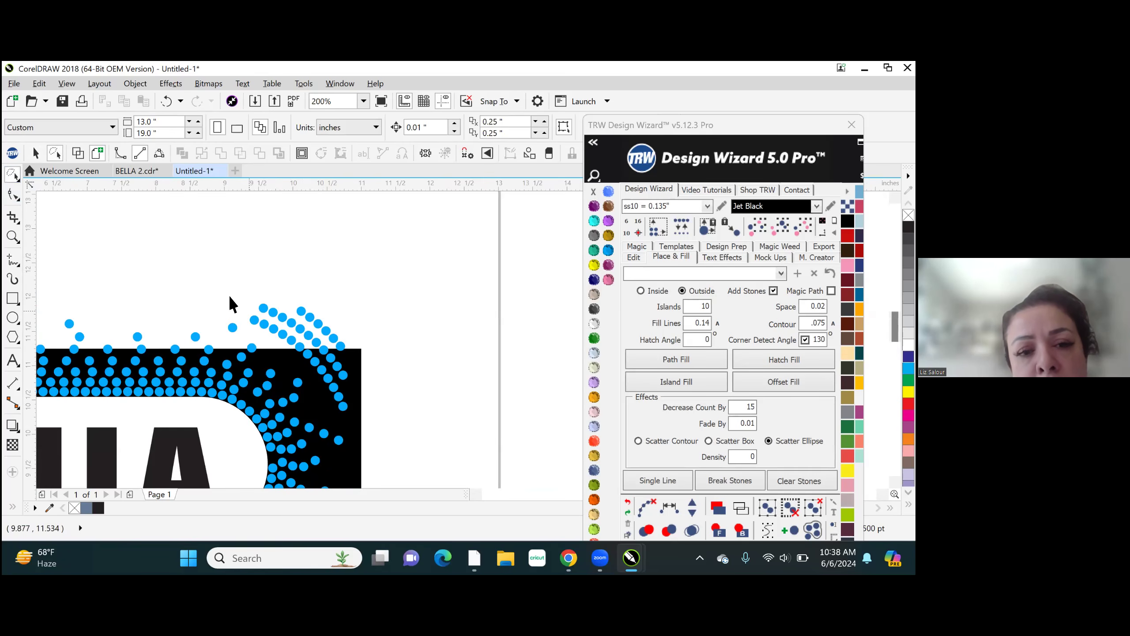
mouse_move(228, 314)
mouse_down()
mouse_move(355, 435)
mouse_move(368, 434)
mouse_up()
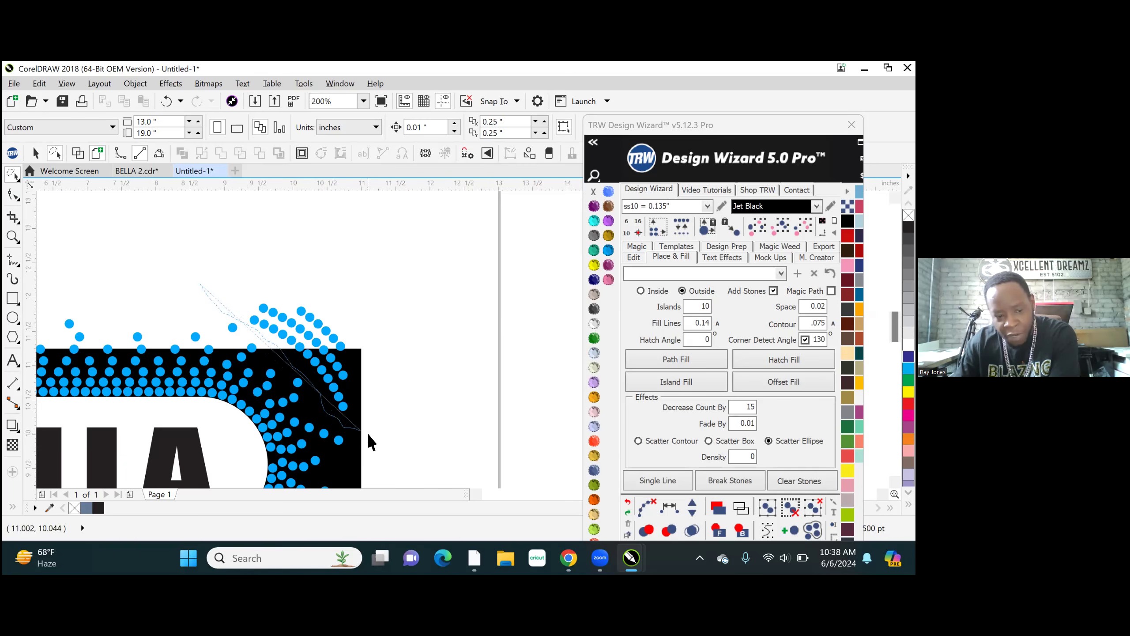
drag(257, 272, 240, 281)
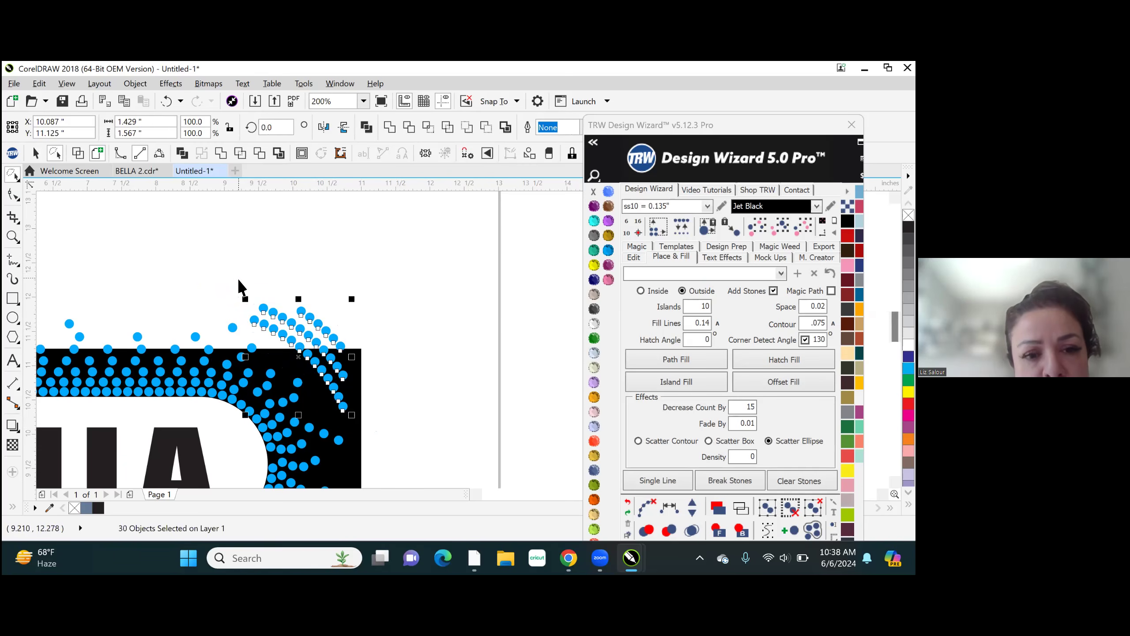
key(Delete)
- Lasso the outer arcs of stones around both lower corners of the black shape together and delete them
scroll(376, 289, down, 4)
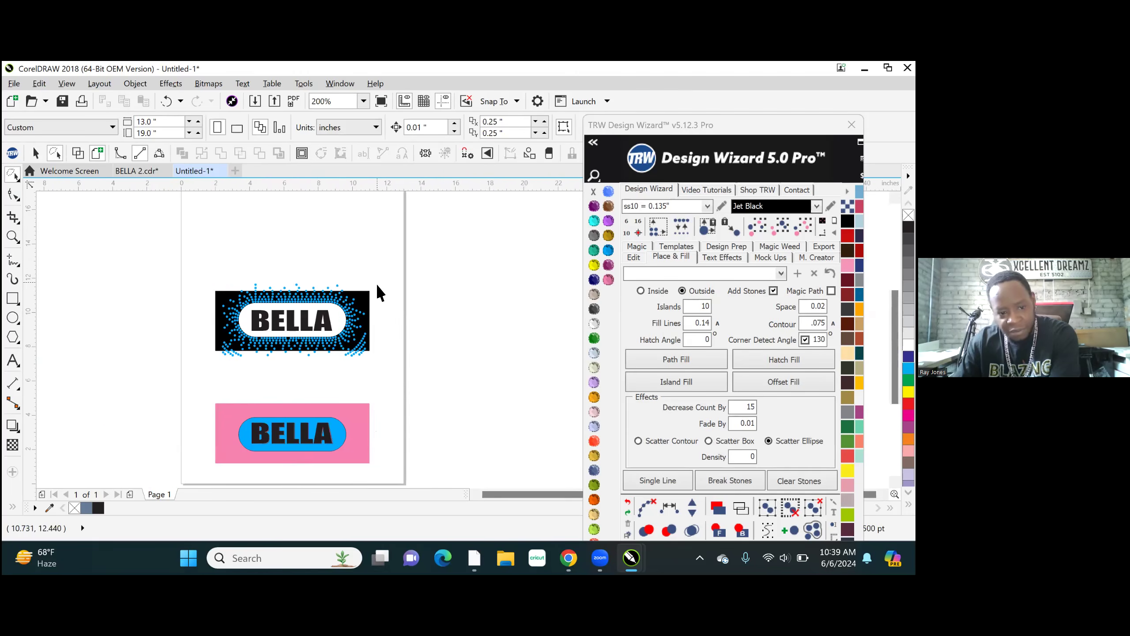
scroll(351, 321, up, 3)
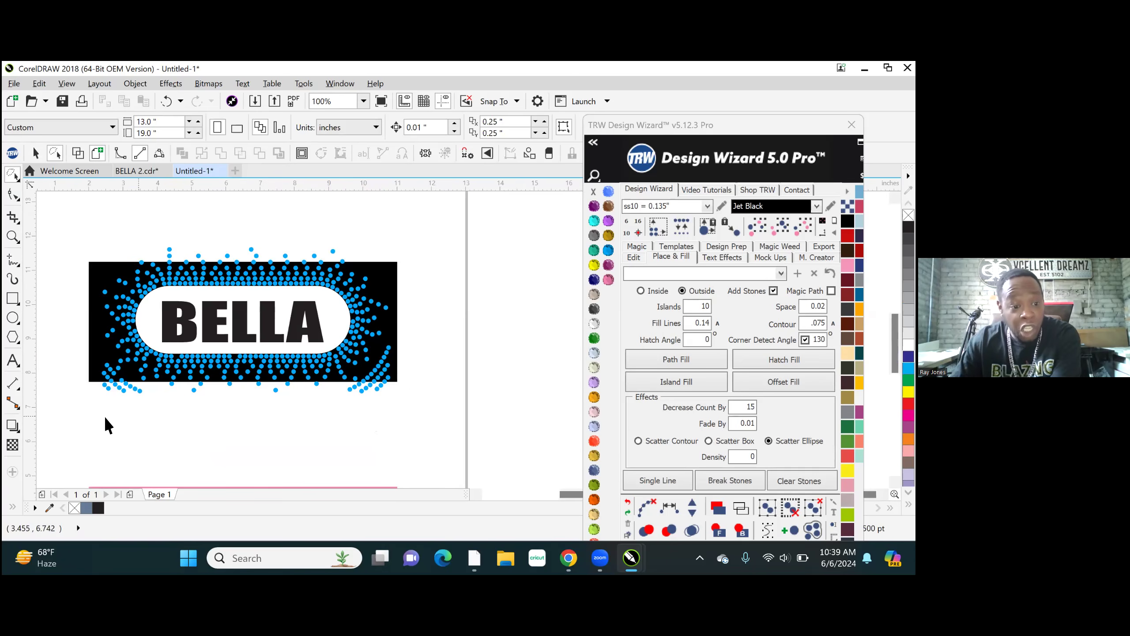
scroll(96, 407, up, 2)
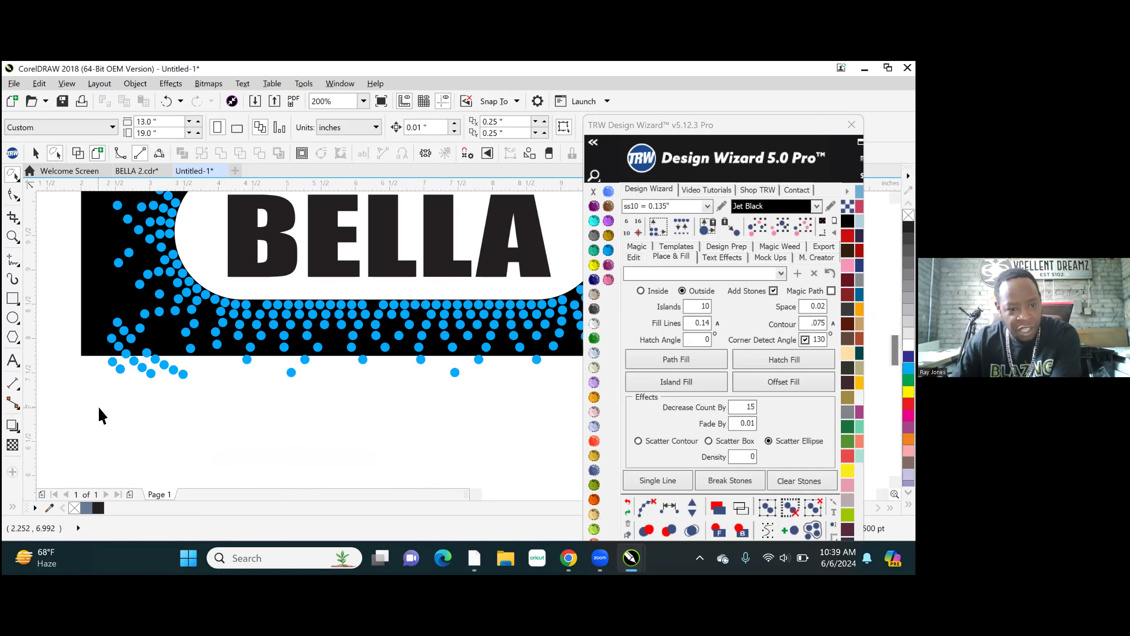
scroll(108, 403, down, 1)
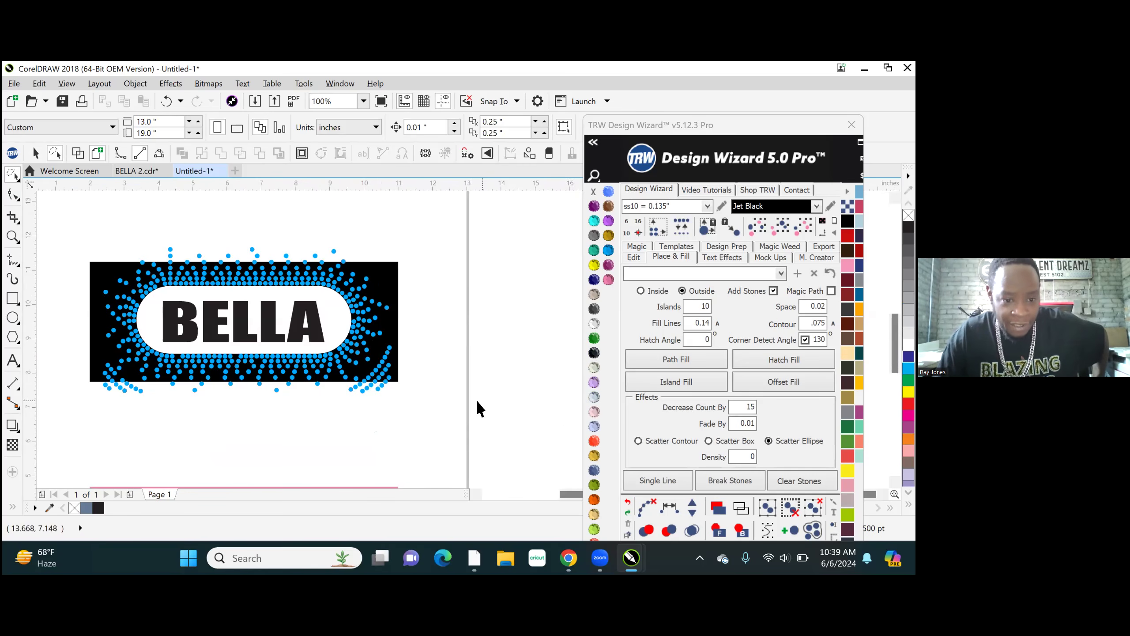
scroll(210, 456, up, 1)
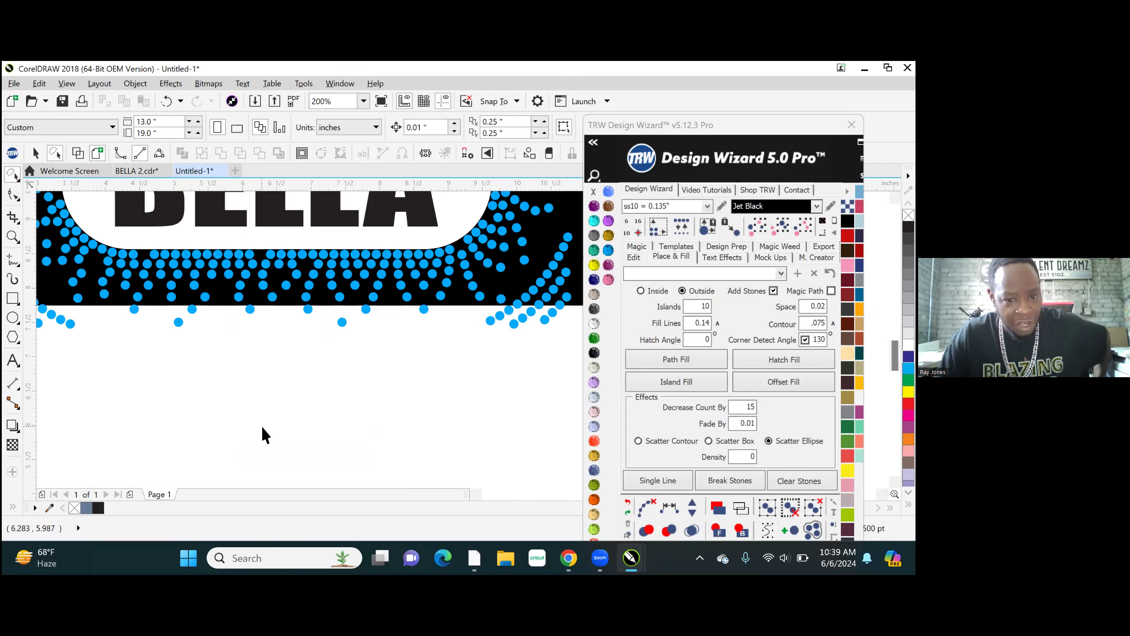
scroll(261, 426, down, 1)
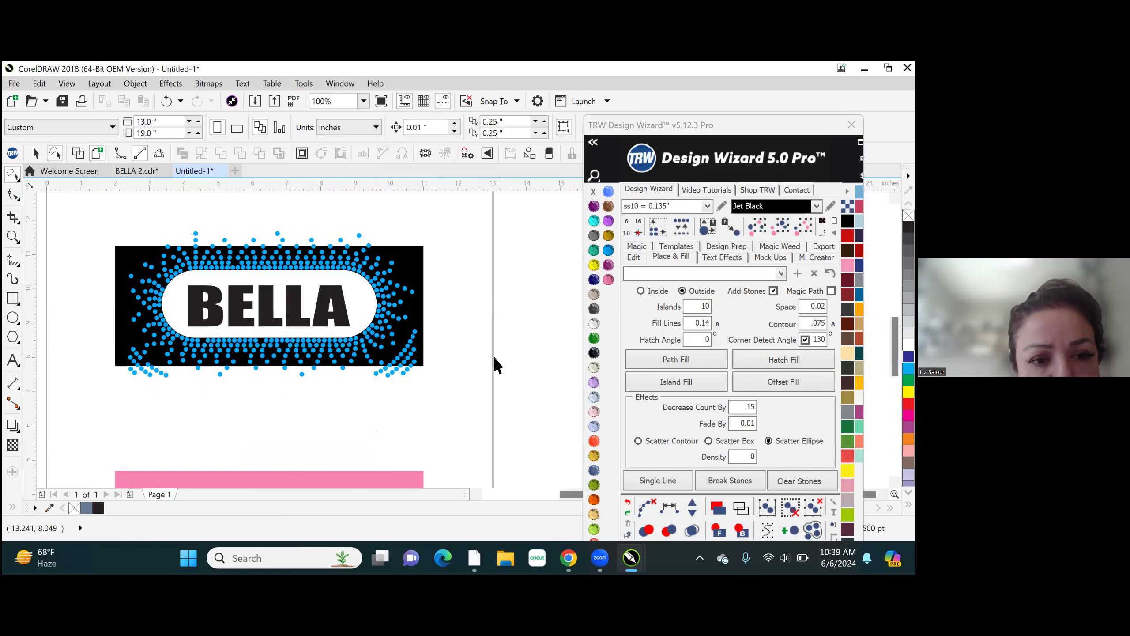
mouse_move(458, 327)
mouse_down()
mouse_move(407, 330)
mouse_move(371, 374)
mouse_move(206, 404)
mouse_move(115, 338)
mouse_move(110, 371)
mouse_move(132, 417)
mouse_up()
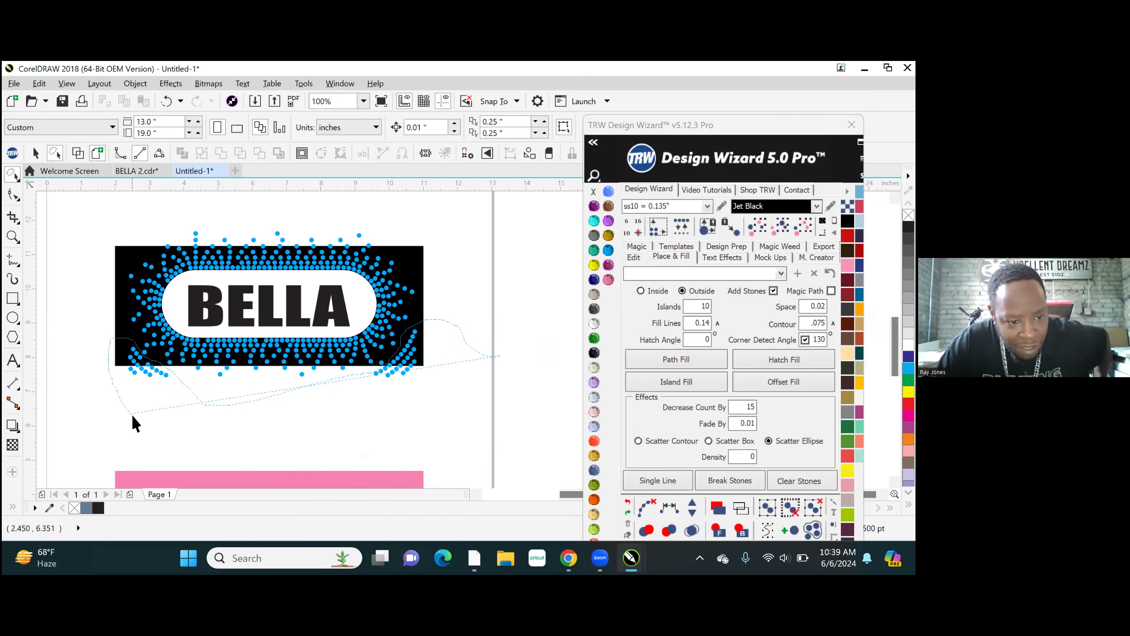
drag(438, 394, 474, 383)
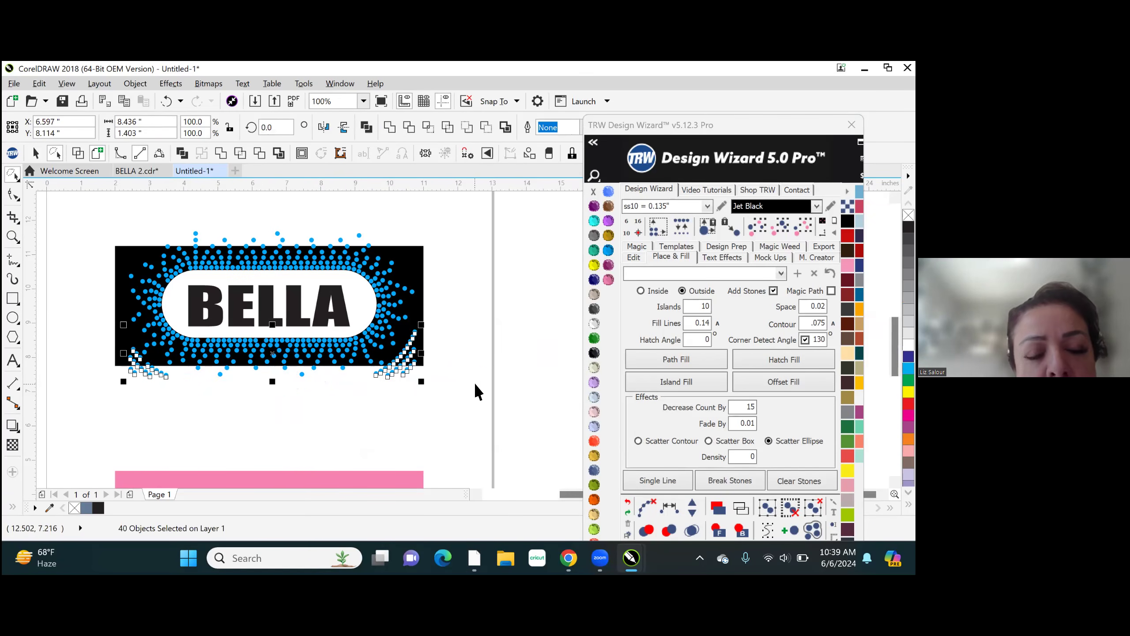
key(Delete)
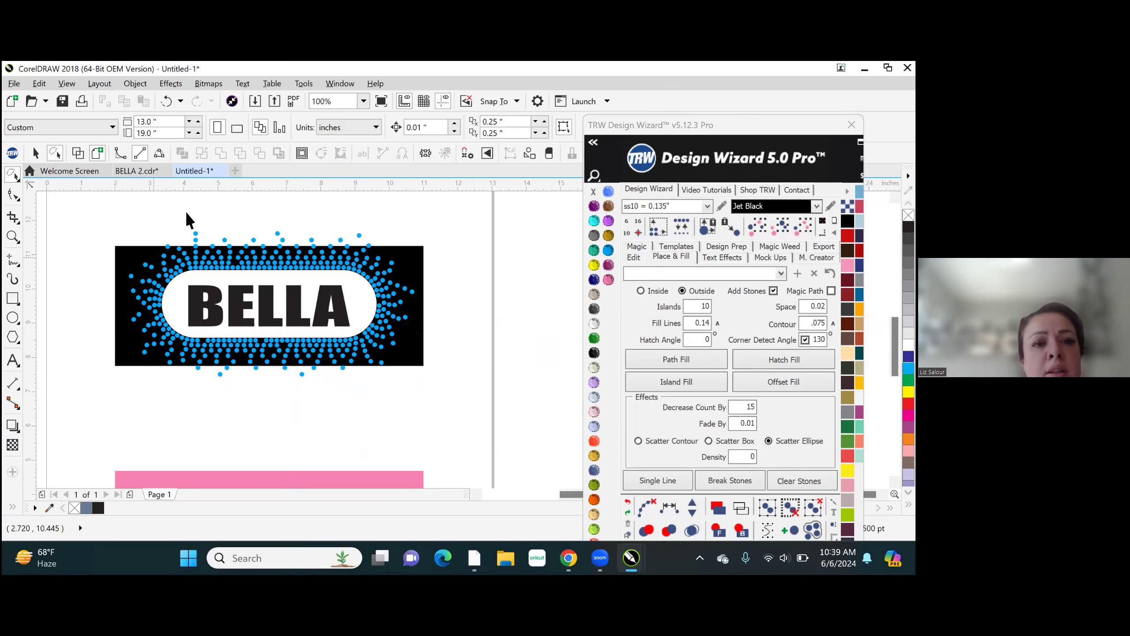
- Delete the four leftmost stones lying fully above the black shape's upper edge, one at a time
scroll(164, 227, up, 2)
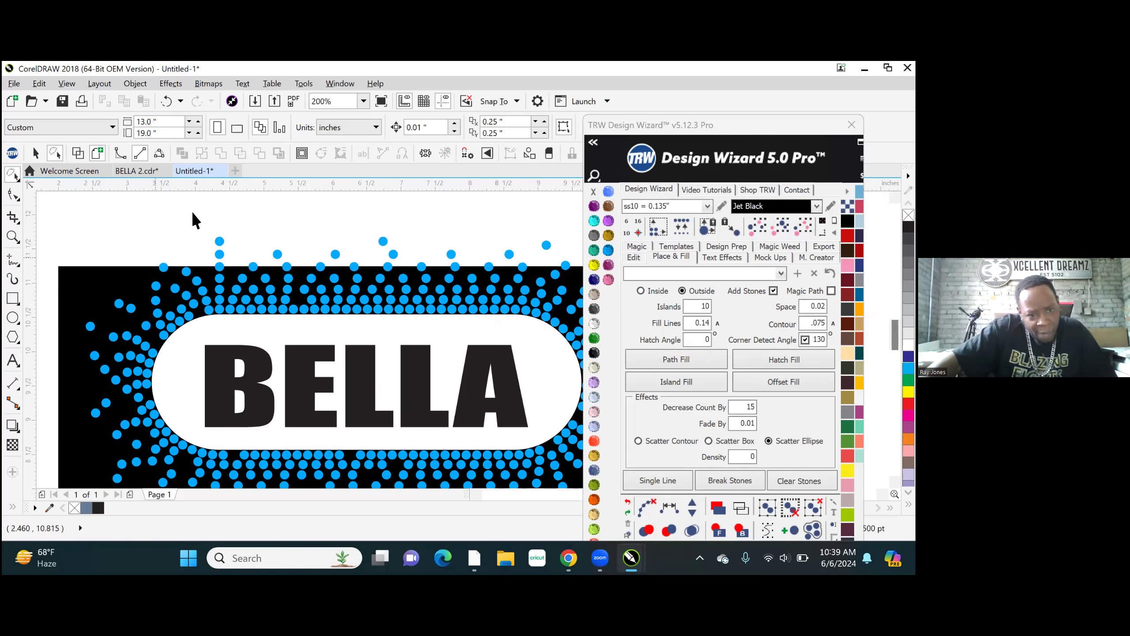
click(219, 240)
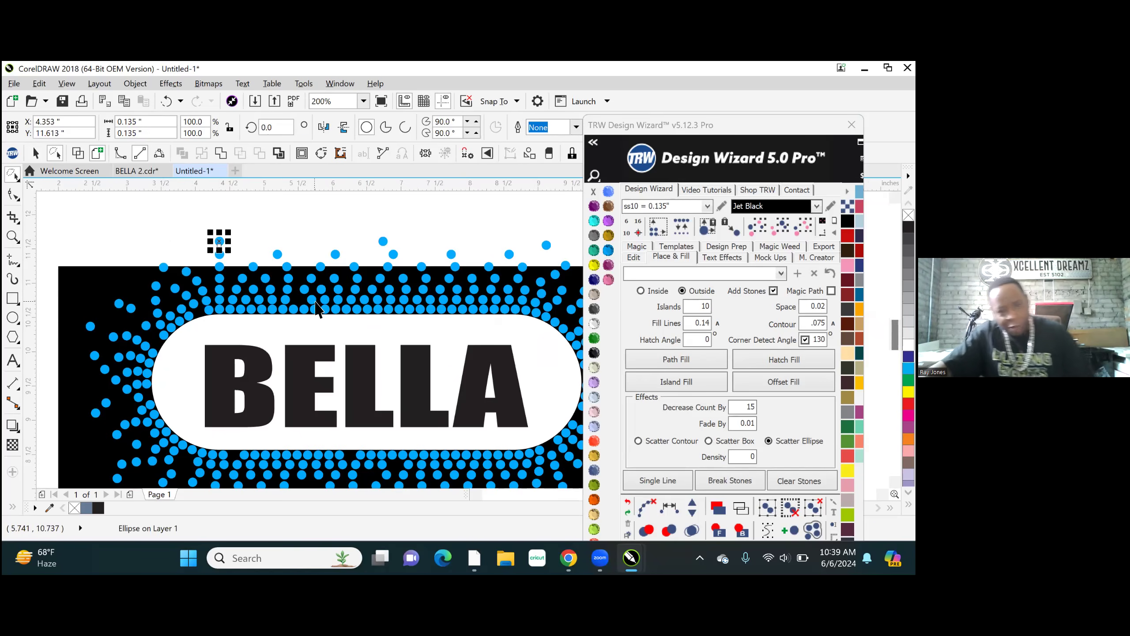
key(Delete)
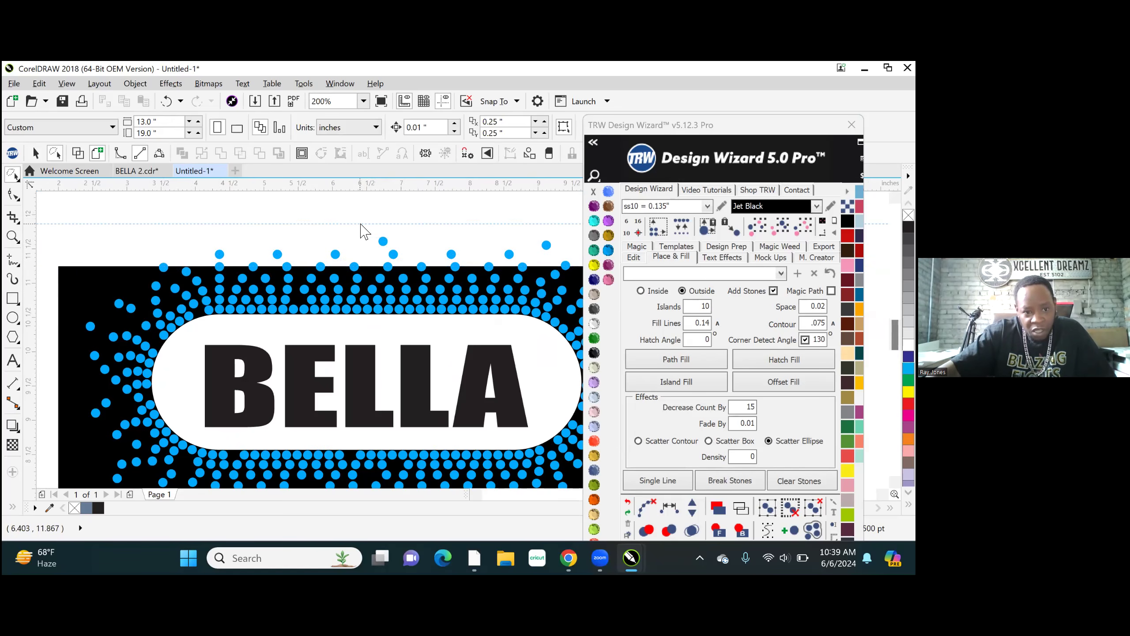
click(220, 255)
key(Delete)
click(277, 255)
key(Delete)
click(335, 255)
key(Delete)
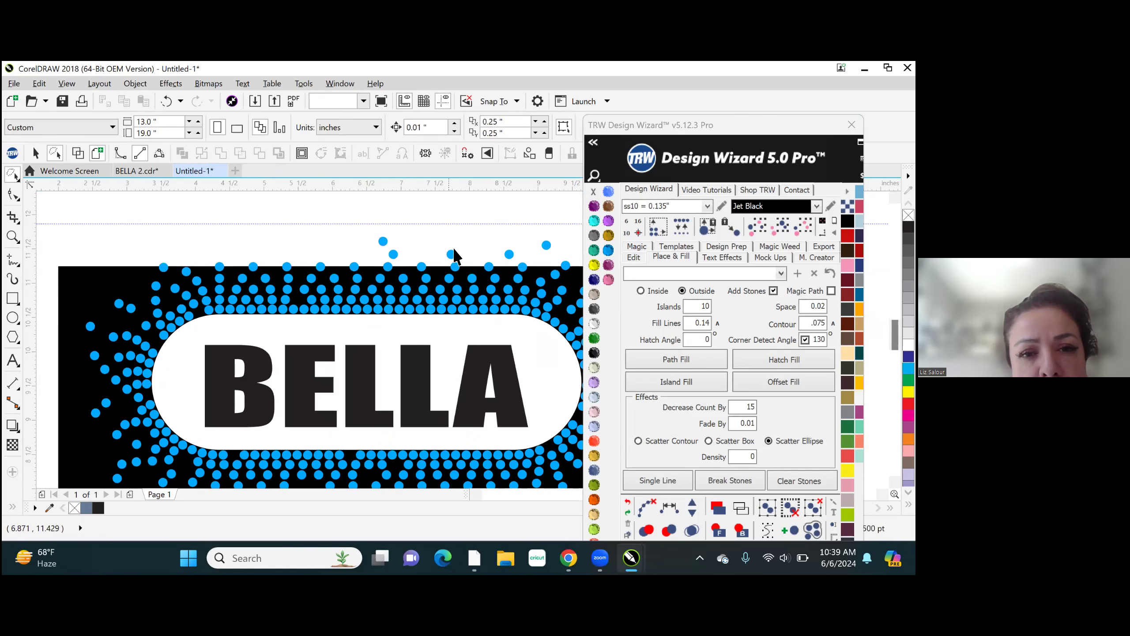
- Delete the remaining five stones lying fully above the black shape, from the middle to the right, one at a time
click(451, 255)
key(Delete)
click(393, 255)
key(Delete)
click(382, 241)
key(Delete)
click(509, 255)
key(Delete)
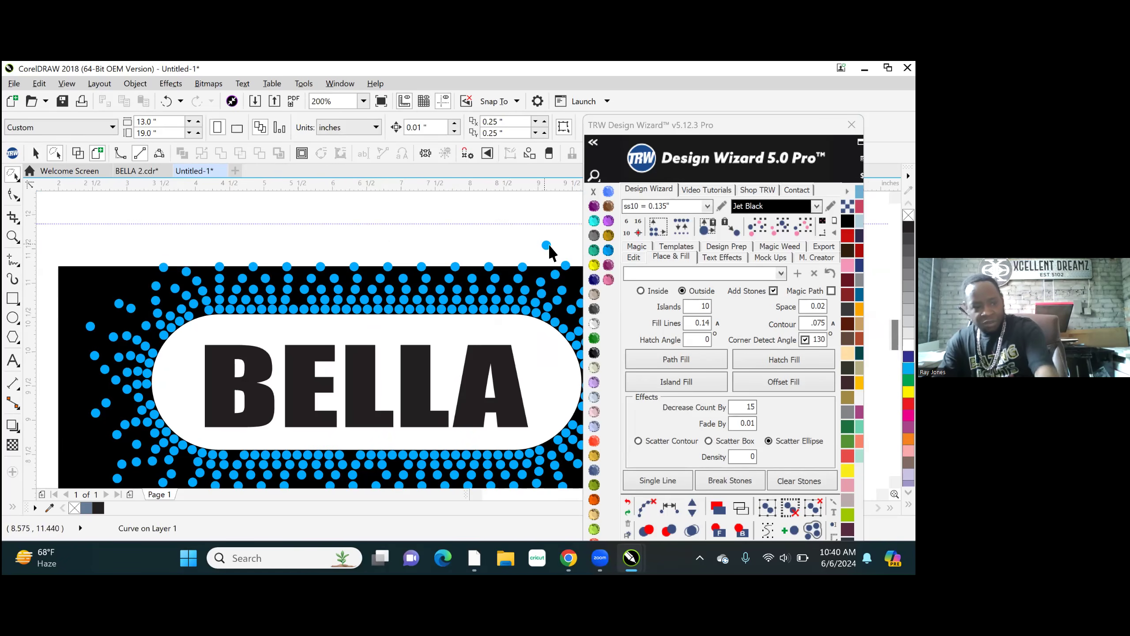
click(547, 246)
key(Delete)
- Move the rightmost stone straddling the black shape's upper edge slightly down into the black area
scroll(206, 256, down, 1)
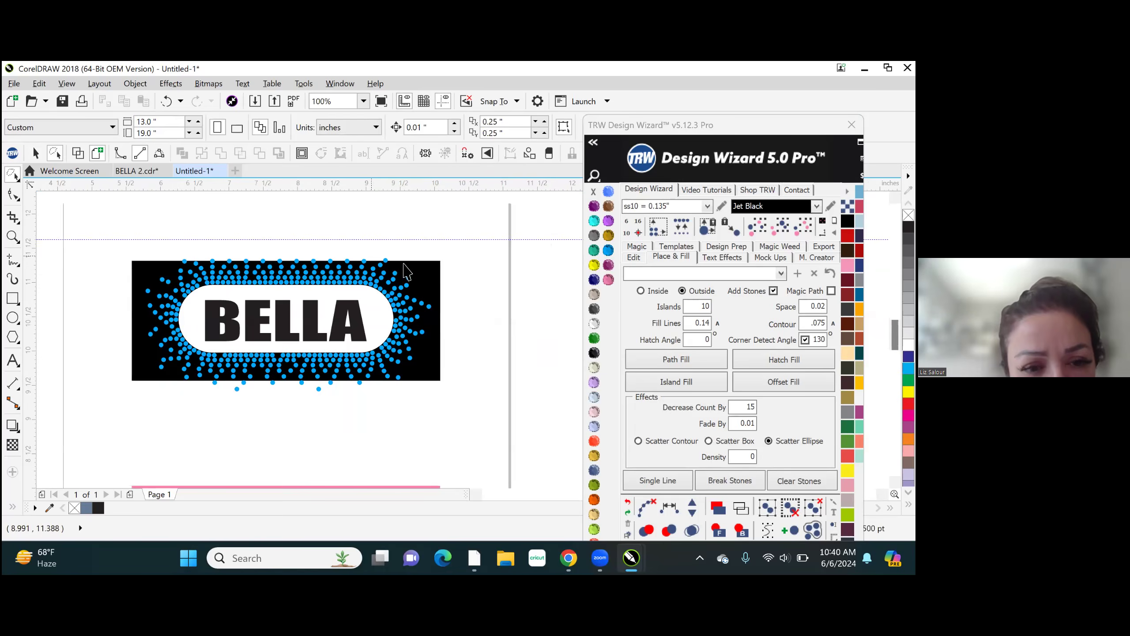
scroll(406, 271, up, 3)
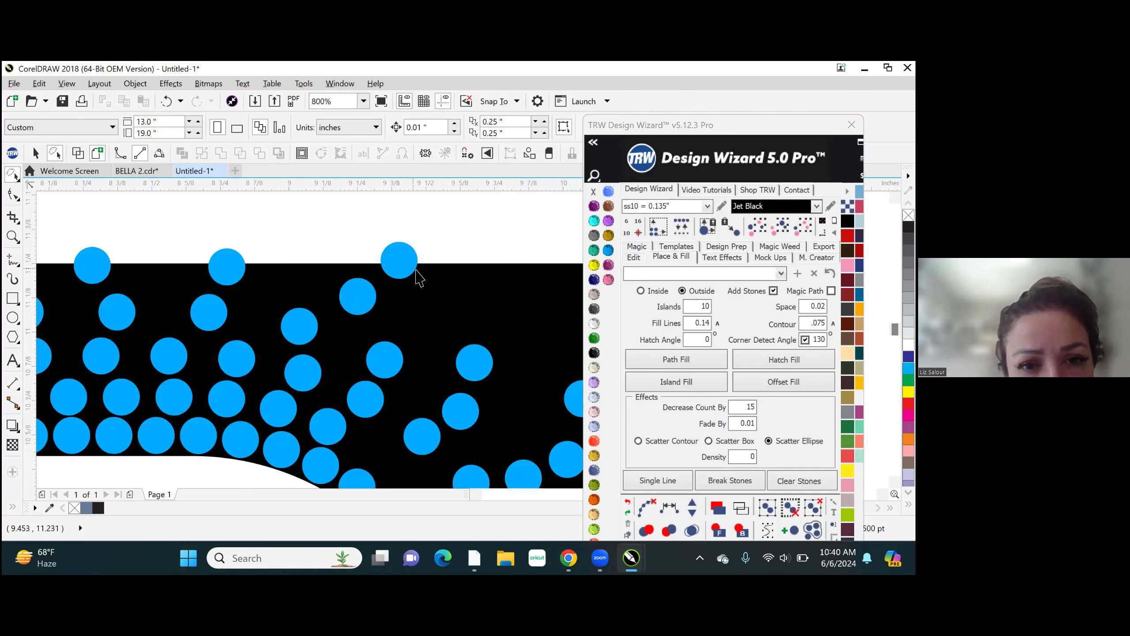
scroll(418, 278, up, 1)
drag(406, 266, 418, 297)
scroll(406, 222, down, 4)
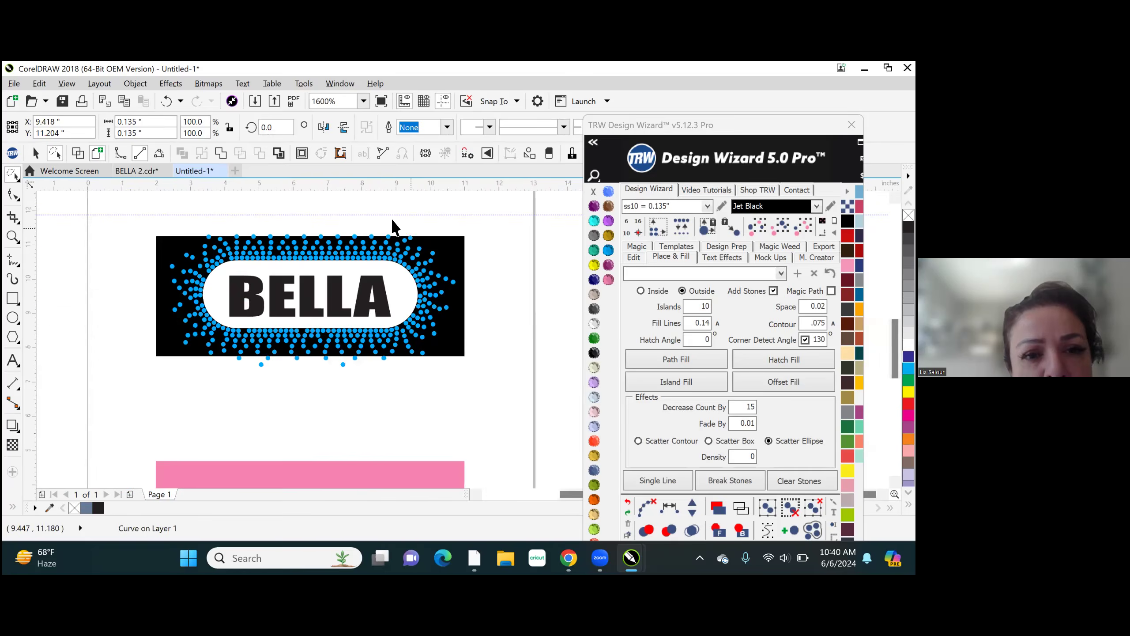
- Move an inner-row stone down into the gap at the right end of the white rounded shape
scroll(394, 225, down, 1)
scroll(401, 231, up, 2)
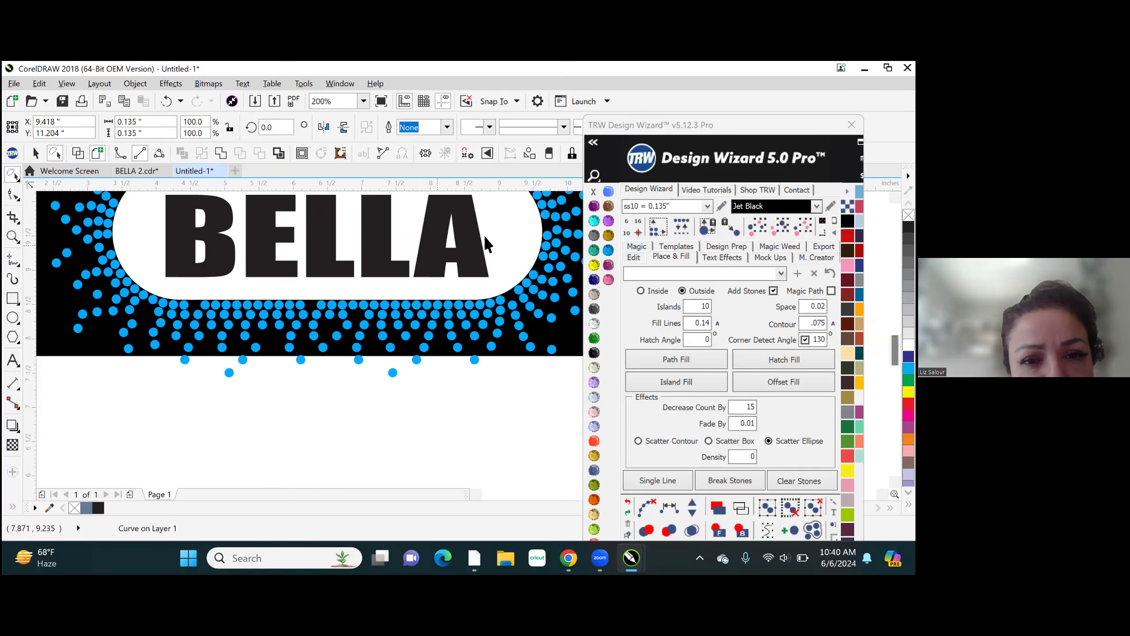
scroll(484, 235, up, 1)
scroll(375, 369, down, 1)
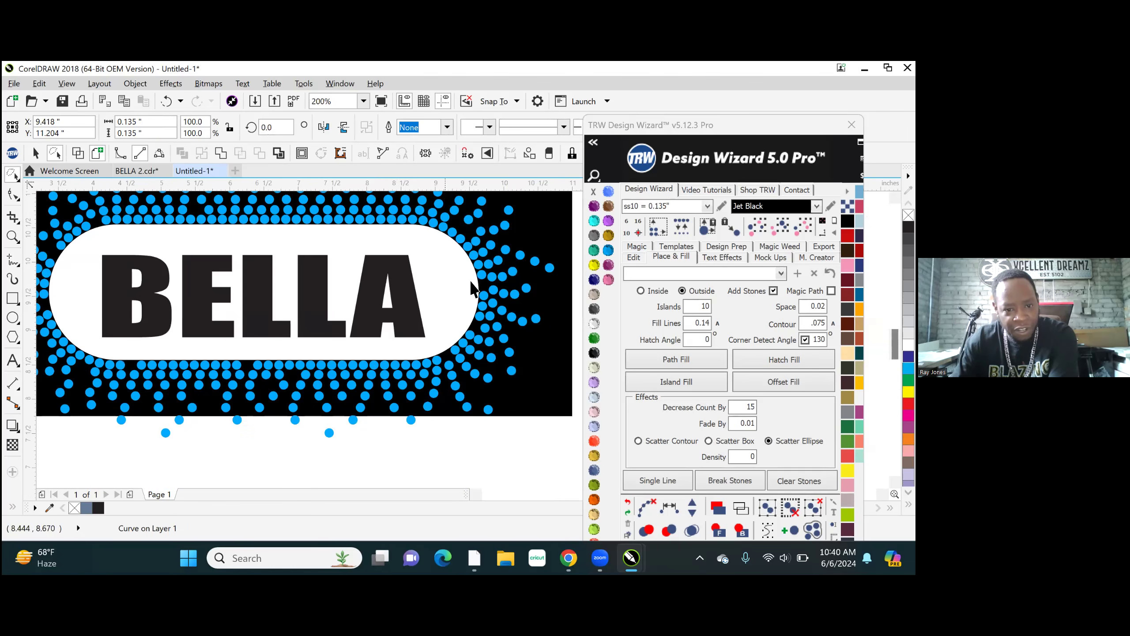
scroll(471, 288, up, 2)
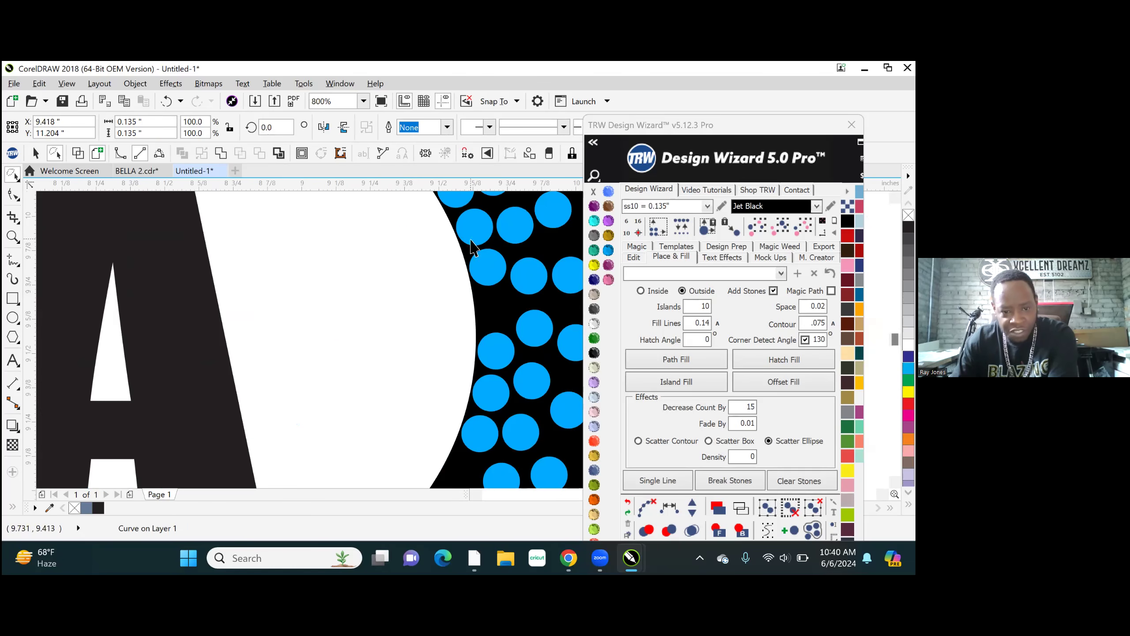
scroll(491, 285, up, 1)
drag(502, 230, 517, 305)
scroll(518, 304, down, 3)
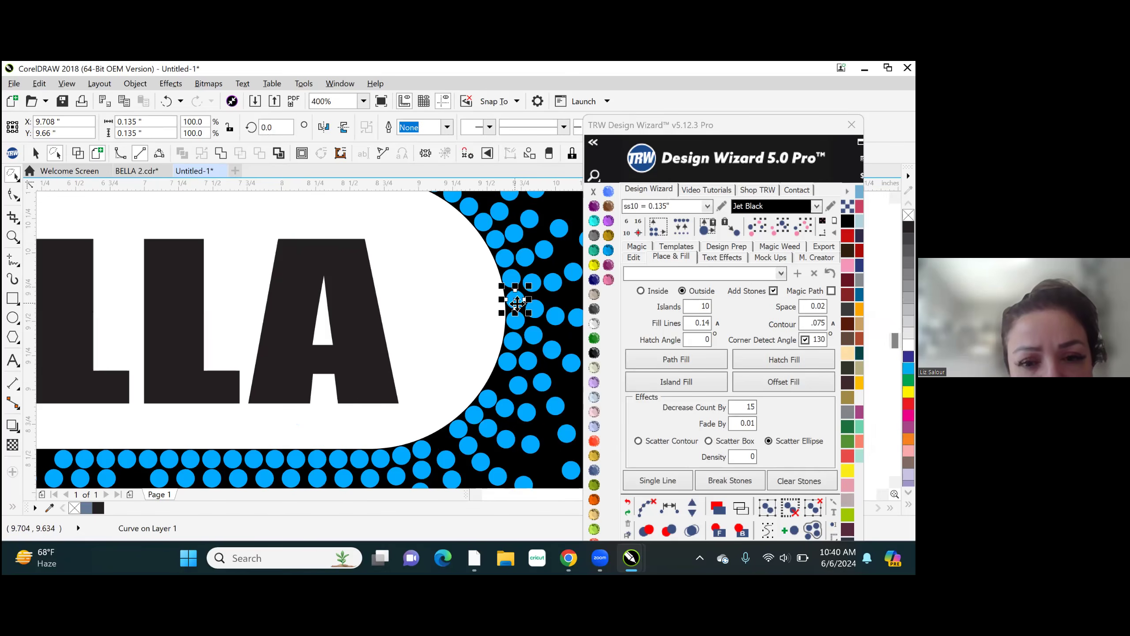
- Select the inner-row stones along the white shape's lower-right curve, redistribute them with Single Line, and increase the line's stone count
scroll(505, 403, up, 3)
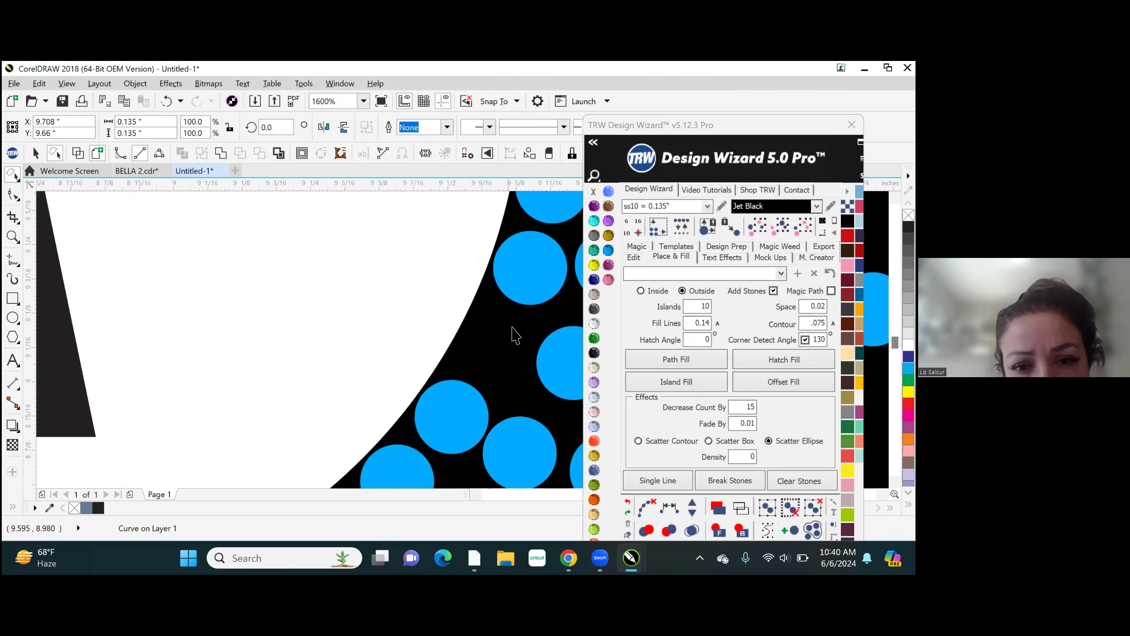
scroll(476, 383, down, 1)
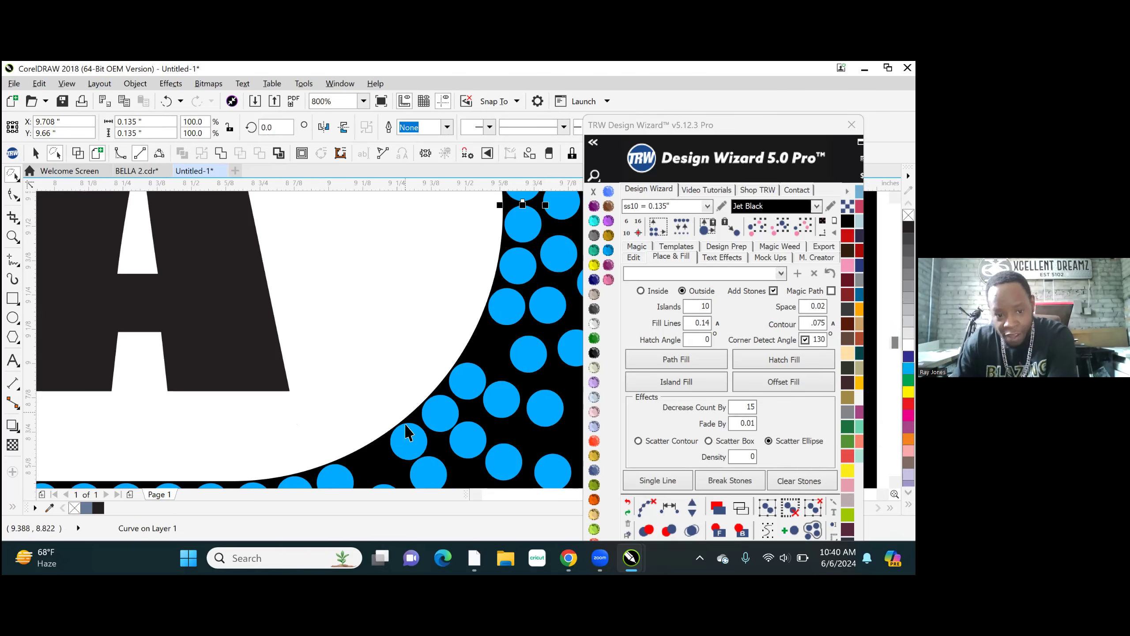
scroll(403, 427, down, 1)
click(329, 461)
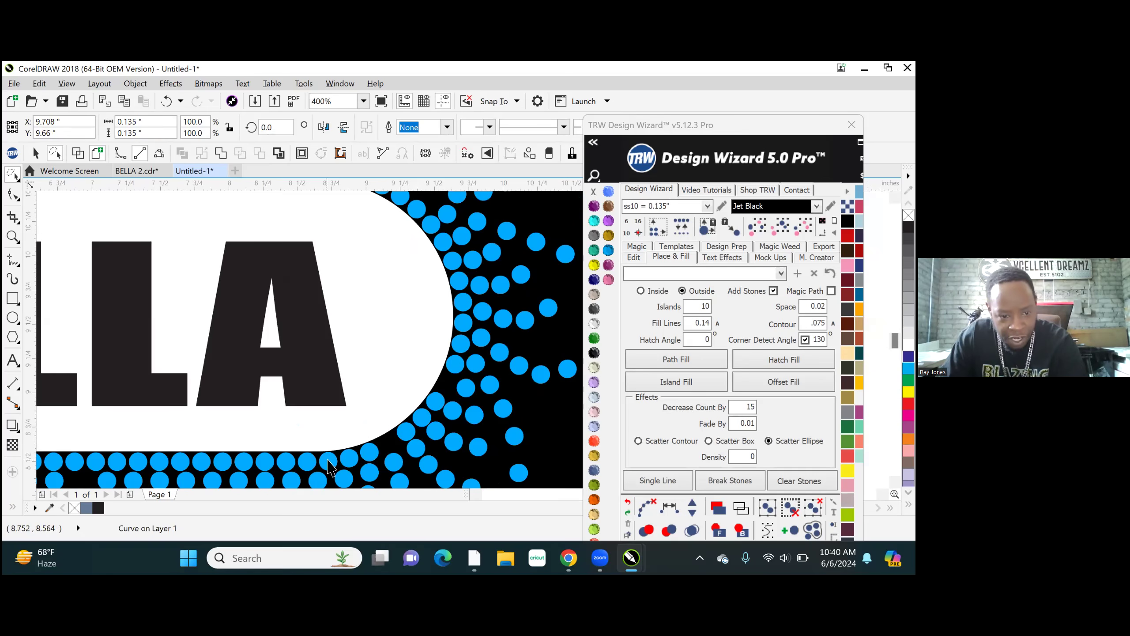
scroll(342, 468, up, 1)
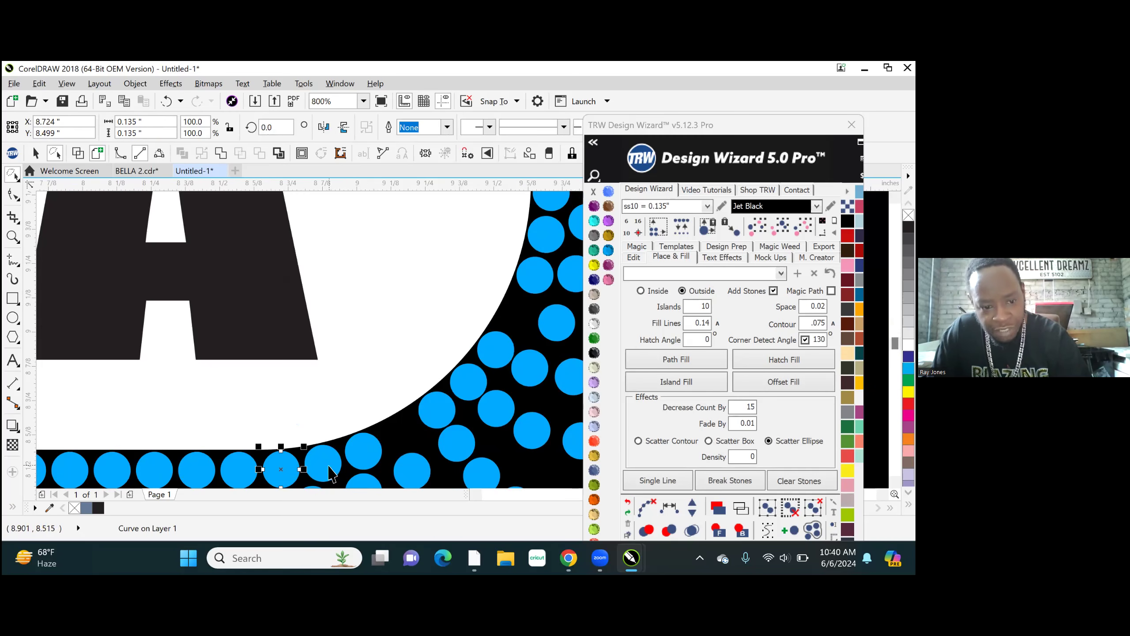
shift+click(361, 450)
shift+click(434, 409)
shift+click(472, 377)
shift+click(490, 345)
shift+click(532, 272)
shift+click(543, 240)
scroll(406, 367, down, 1)
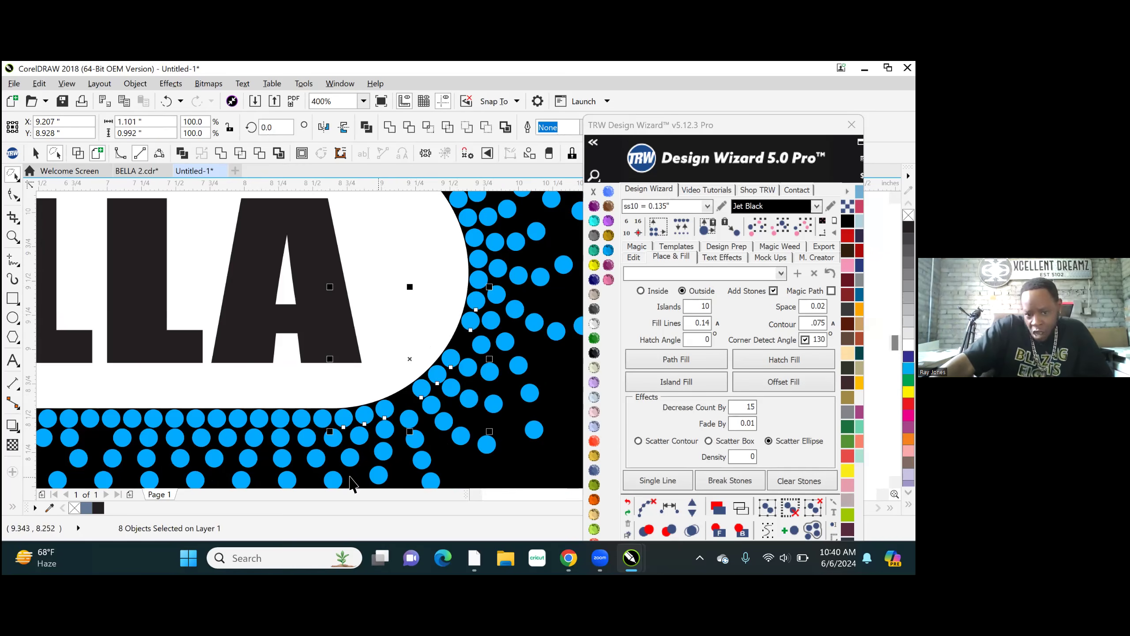
click(657, 480)
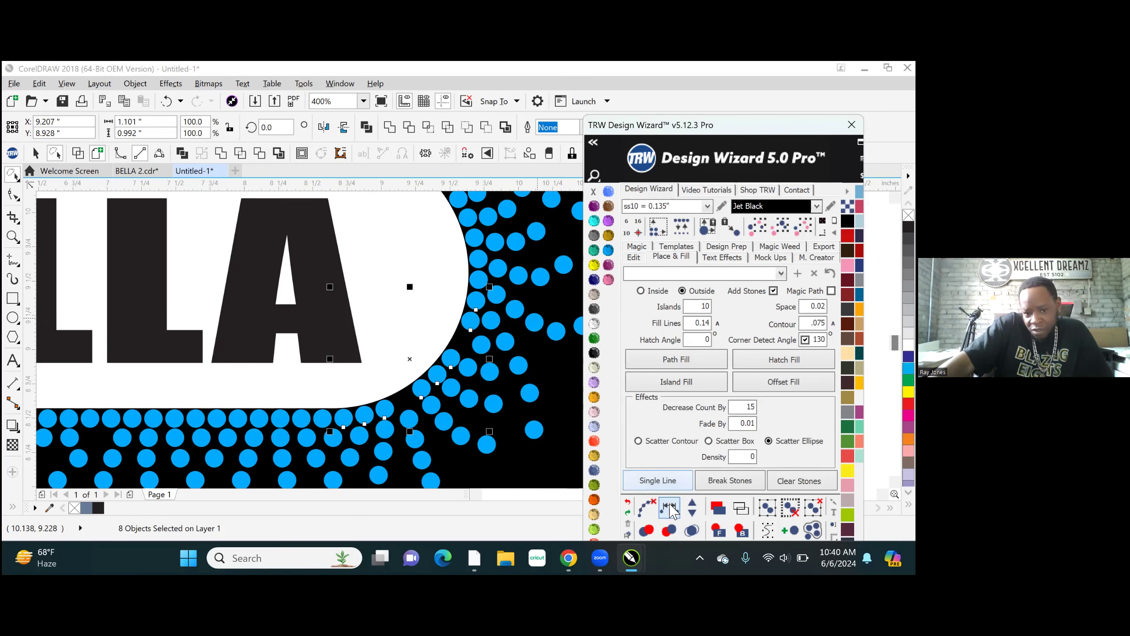
click(692, 507)
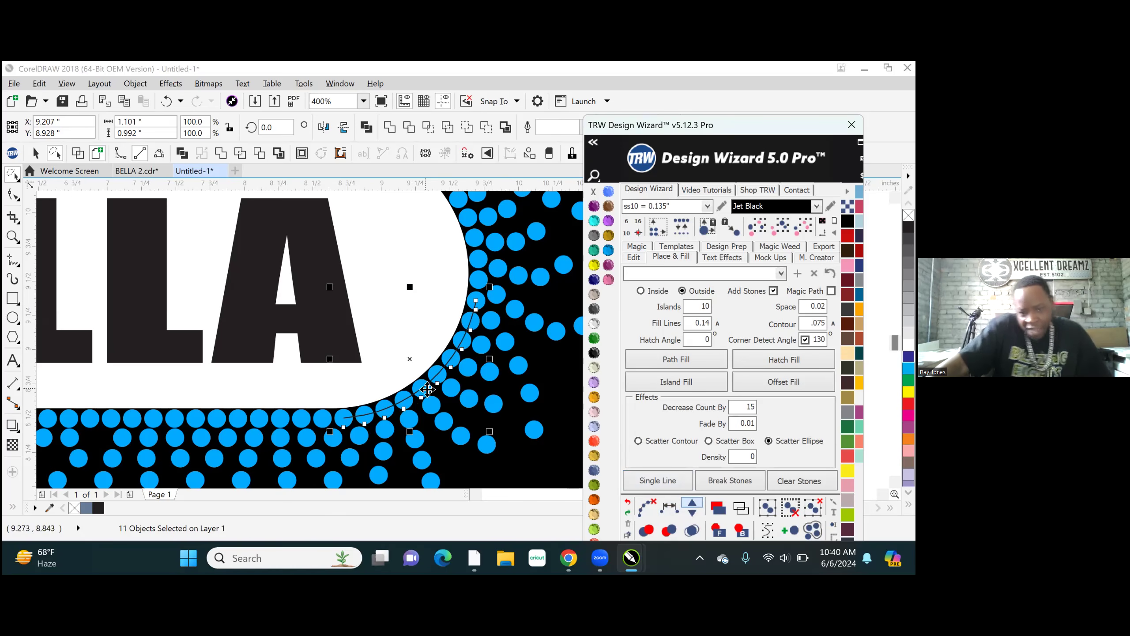
- Reapply Single Line to the selected stones along the white shape's lower-right curve and clear the path from them
click(657, 479)
scroll(469, 340, up, 4)
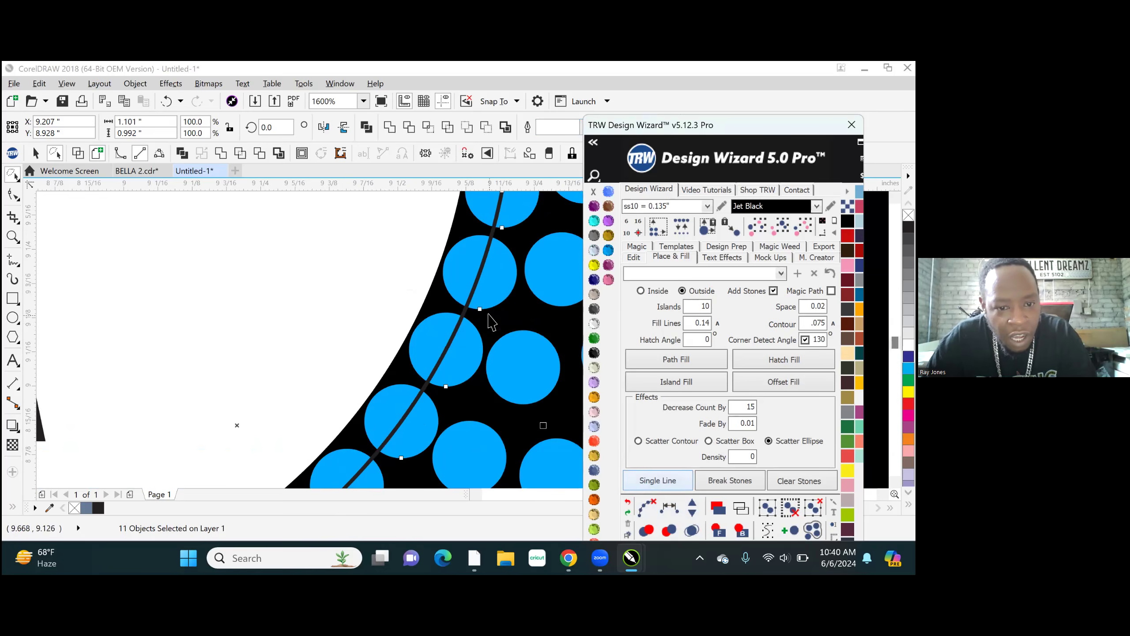
scroll(474, 318, down, 3)
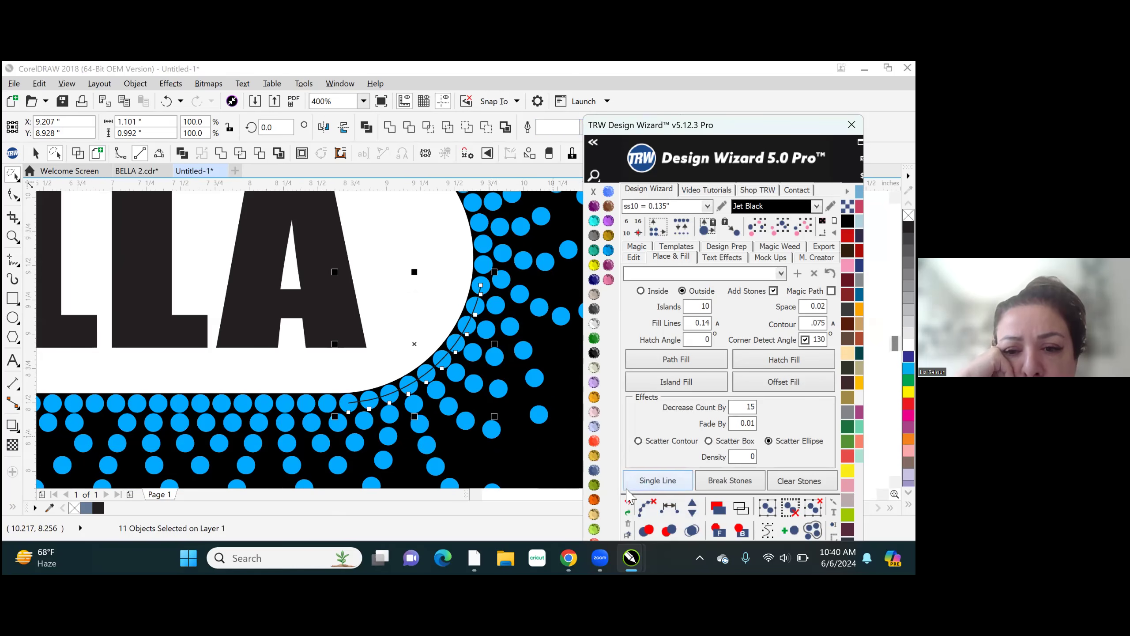
click(648, 512)
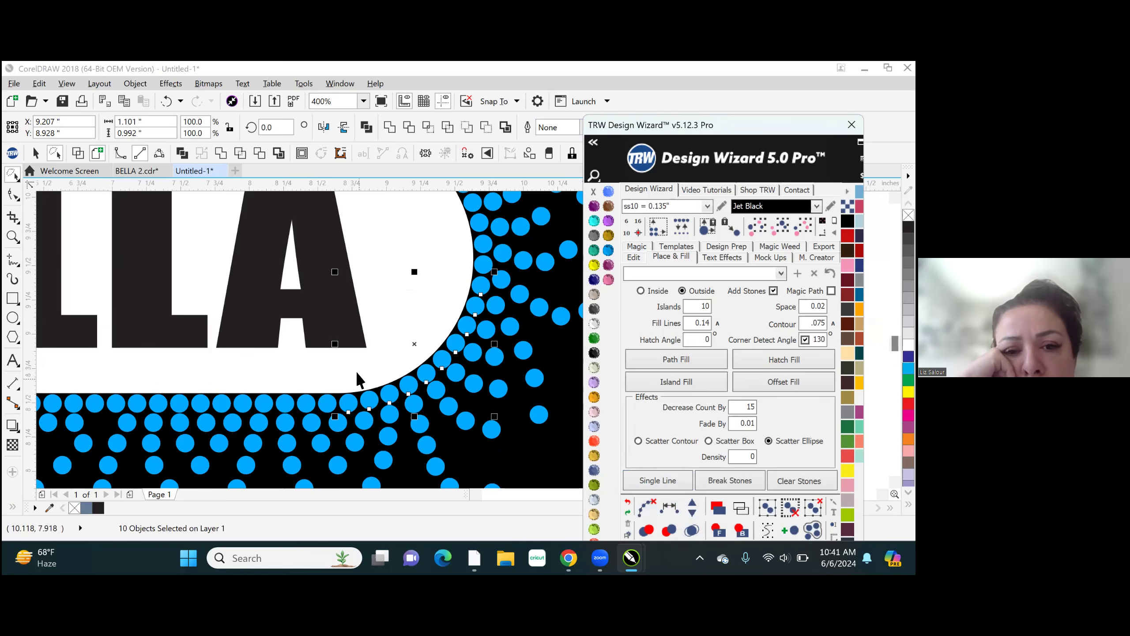
scroll(426, 422, down, 2)
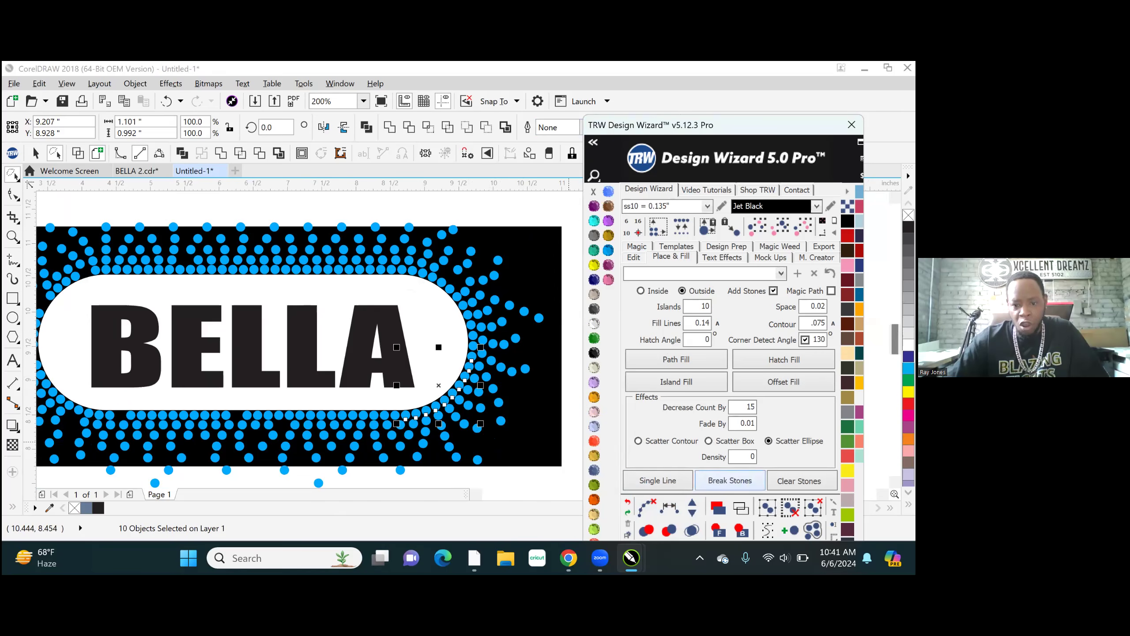
scroll(361, 210, down, 2)
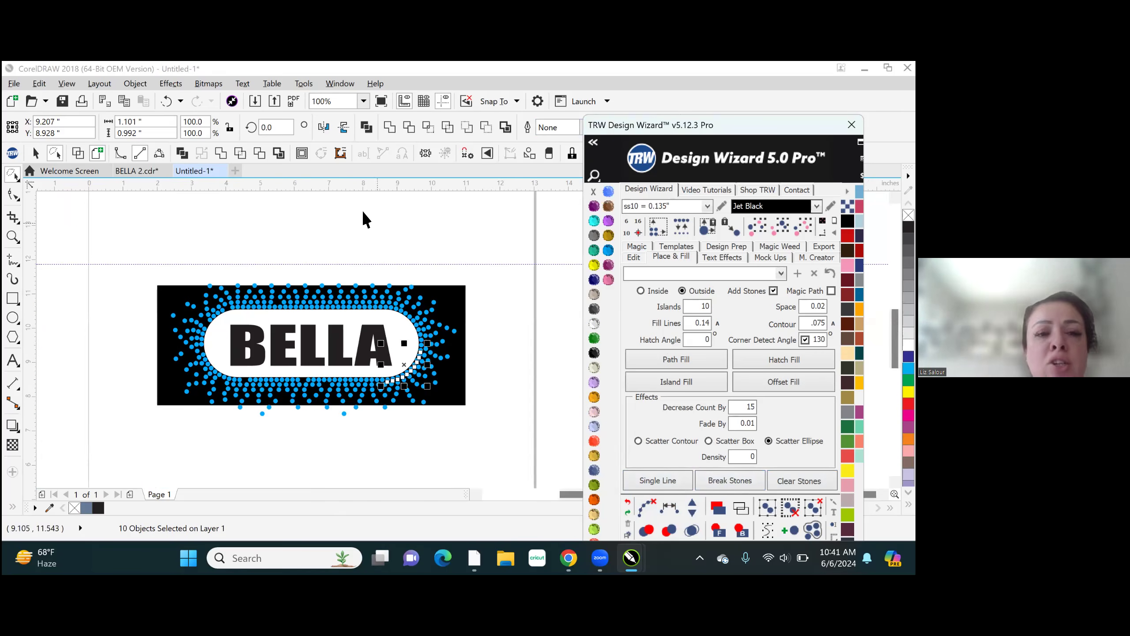
click(358, 237)
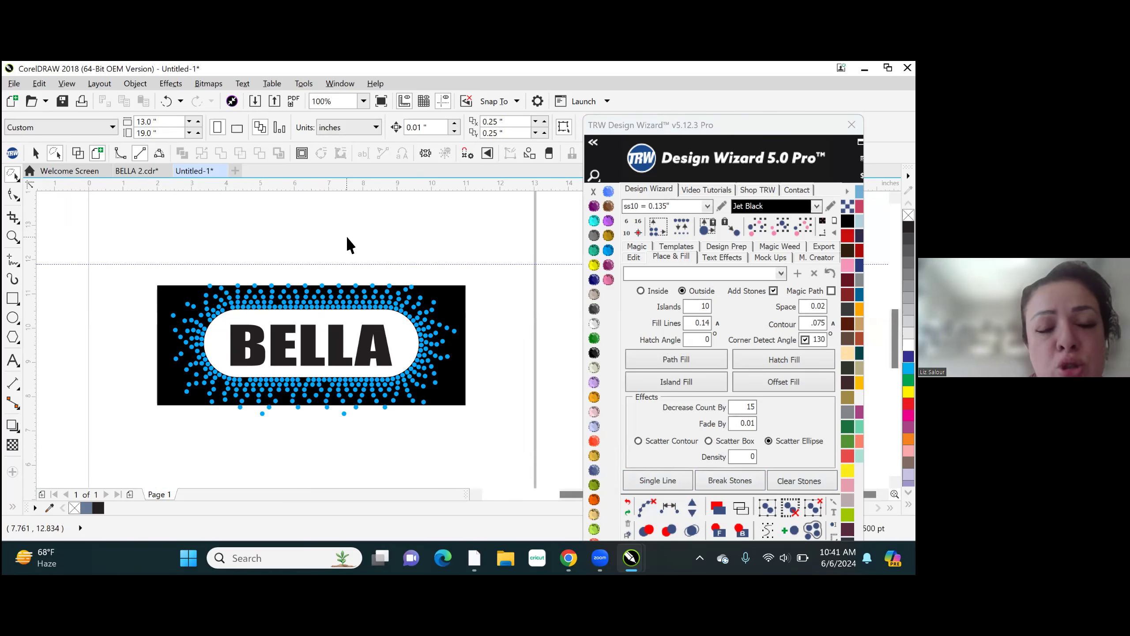
- Add a second page to the document after Page 1
scroll(235, 350, up, 2)
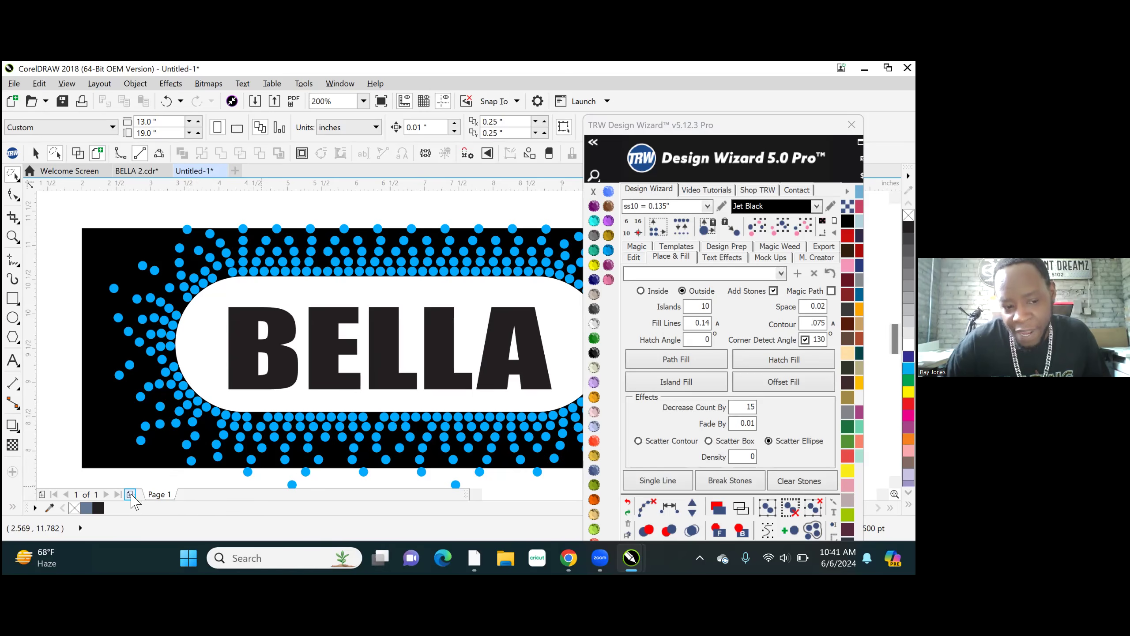
click(130, 494)
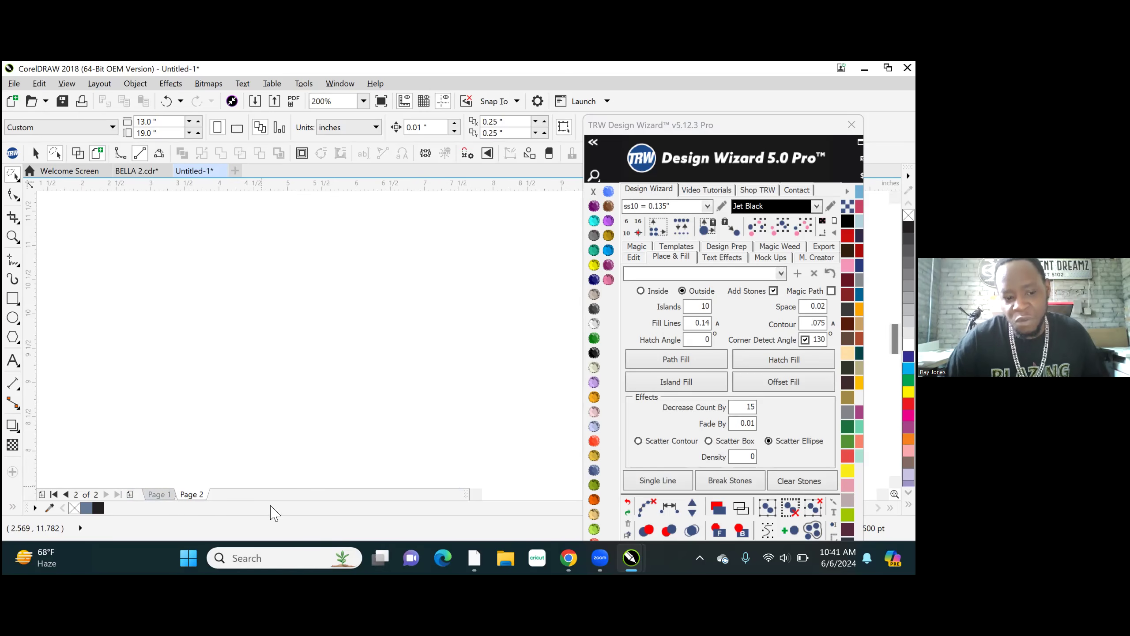
scroll(267, 379, down, 5)
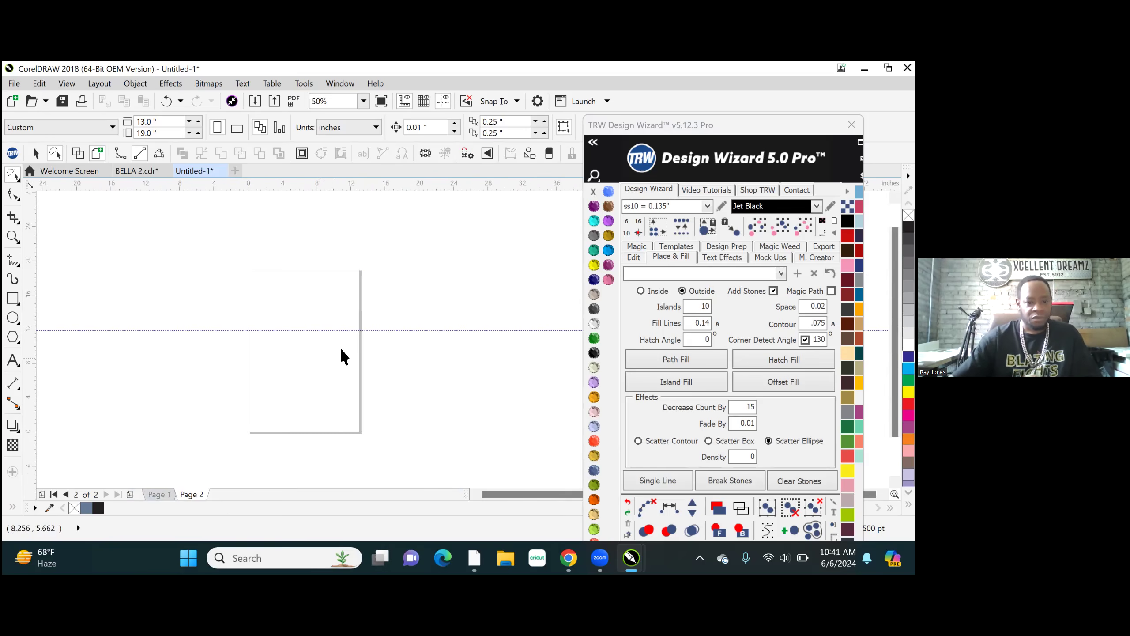
scroll(278, 320, up, 1)
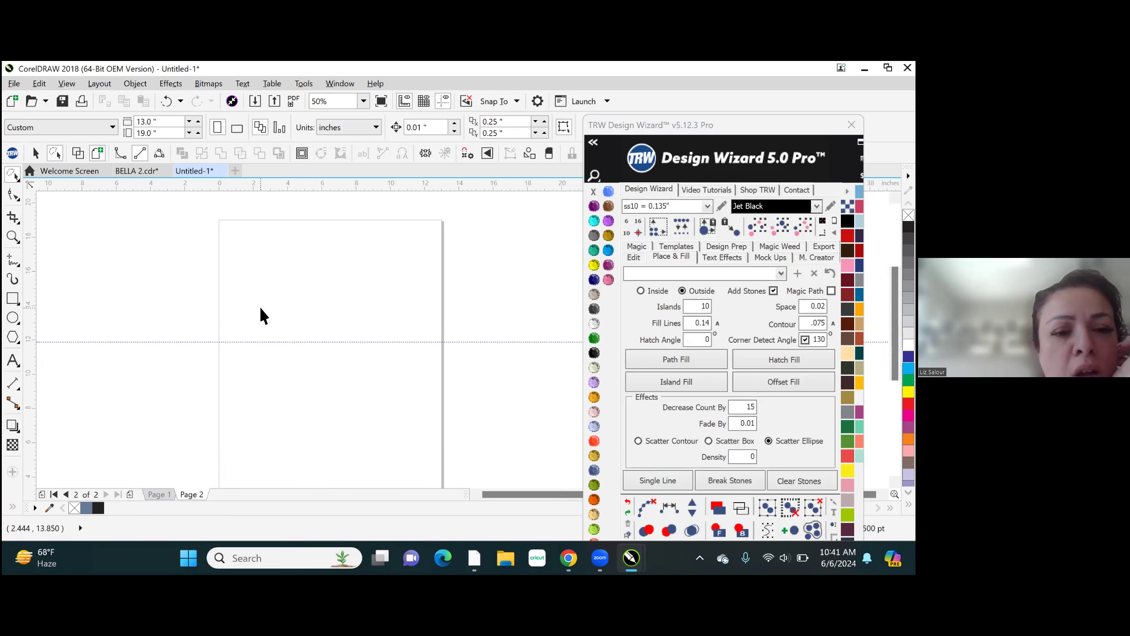
- Examine the black and pink BELLA designs on Page 1 and compare them with the blank Page 2
click(158, 494)
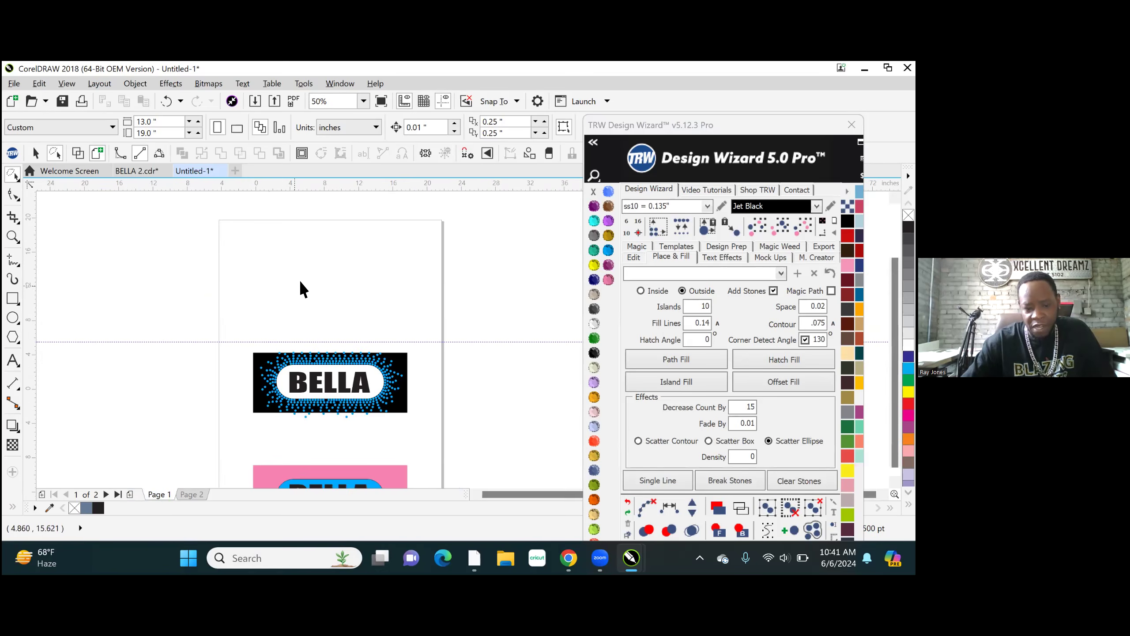
scroll(330, 369, down, 1)
scroll(330, 369, up, 3)
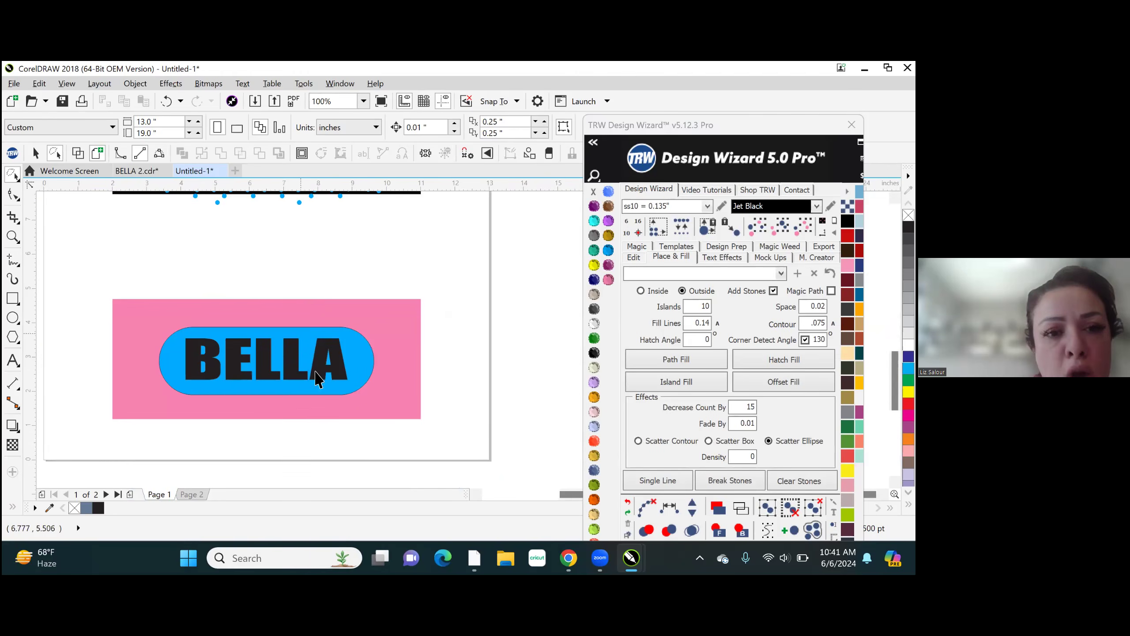
scroll(317, 378, down, 2)
scroll(306, 332, up, 2)
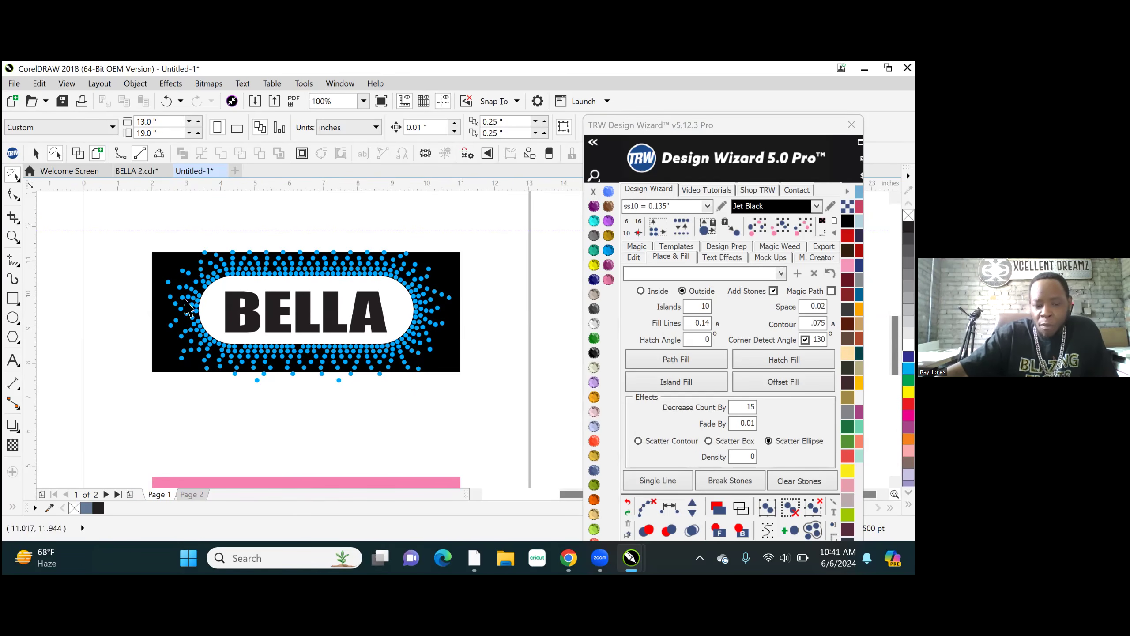
scroll(228, 311, down, 2)
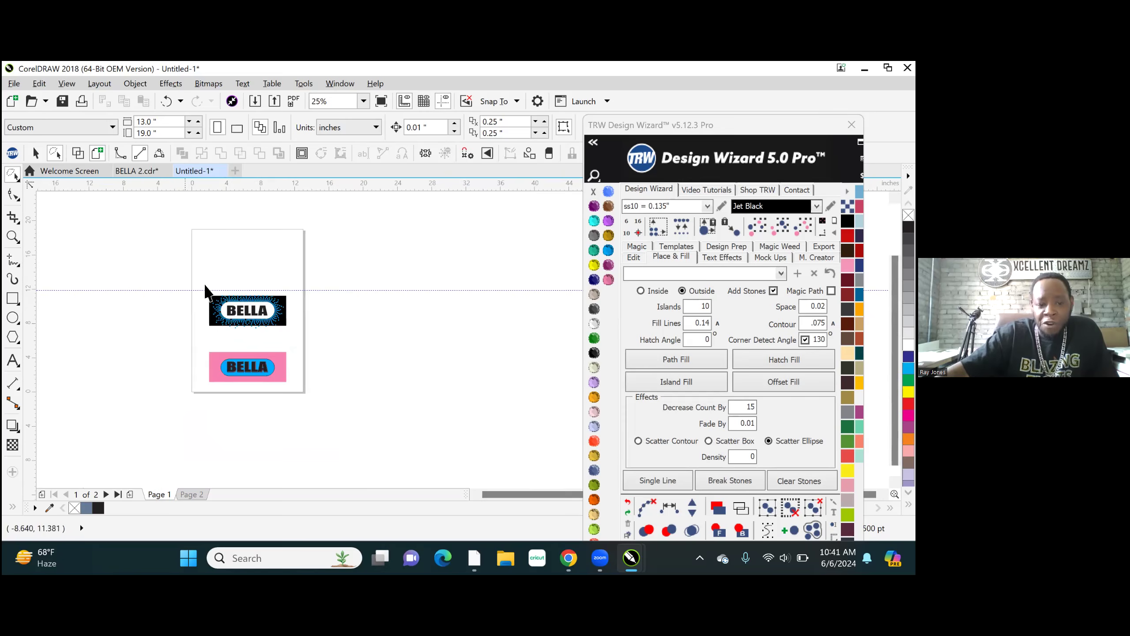
scroll(252, 273, up, 2)
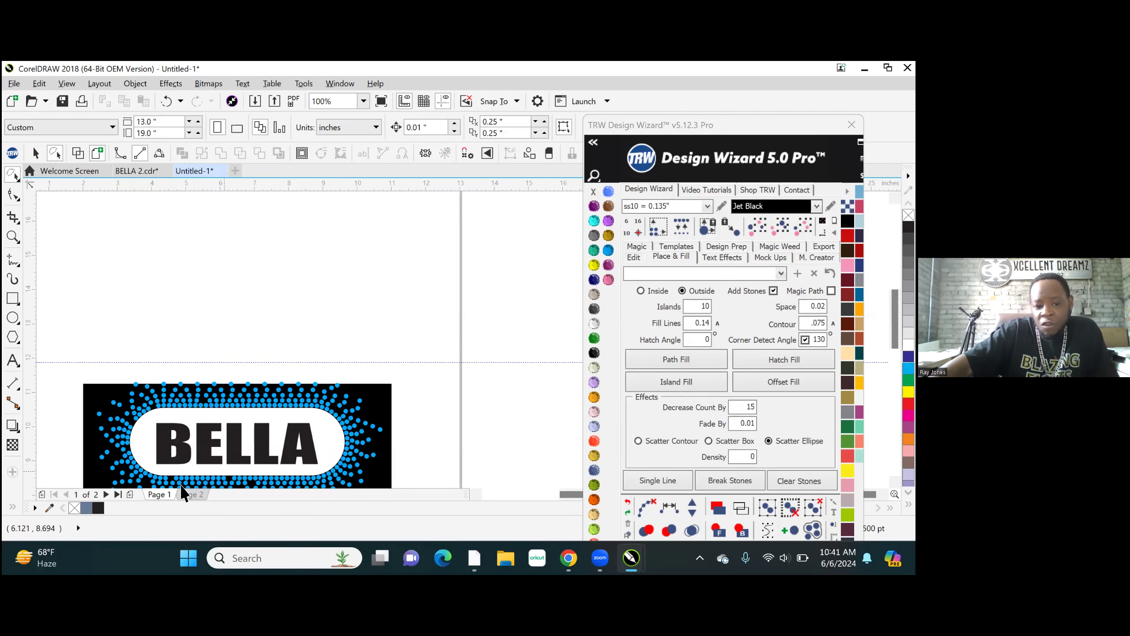
click(188, 494)
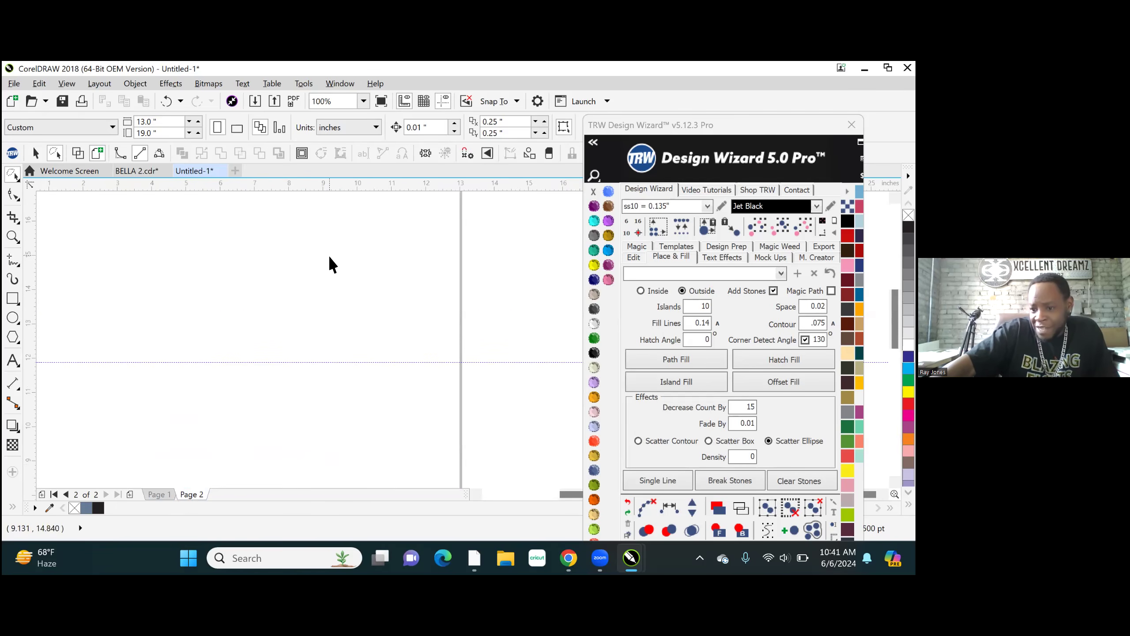
scroll(355, 263, down, 2)
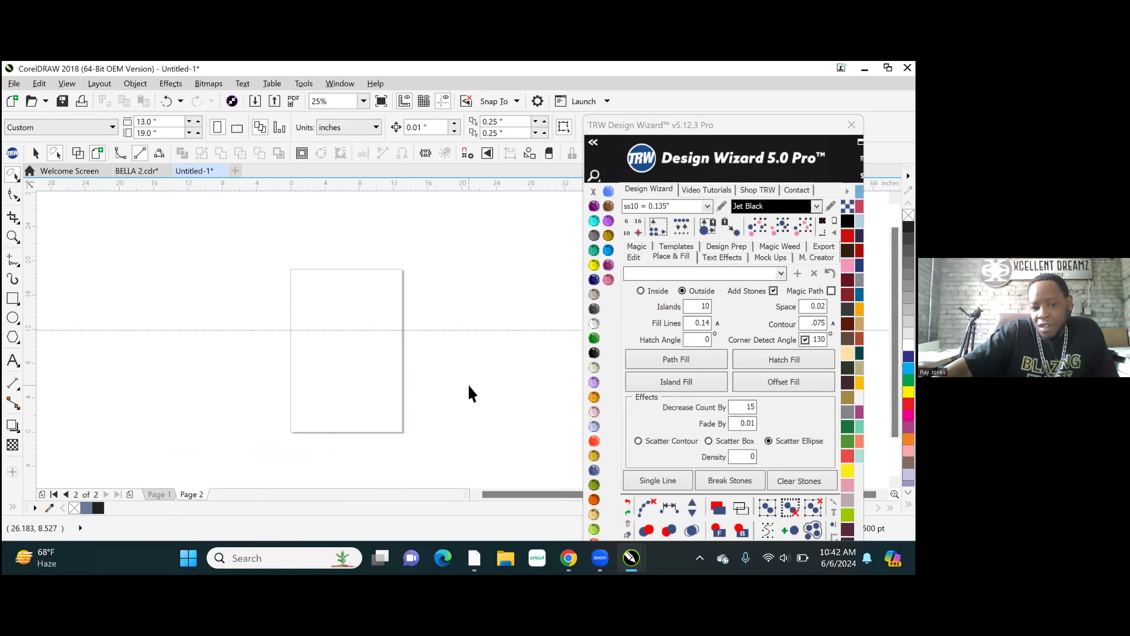
click(158, 494)
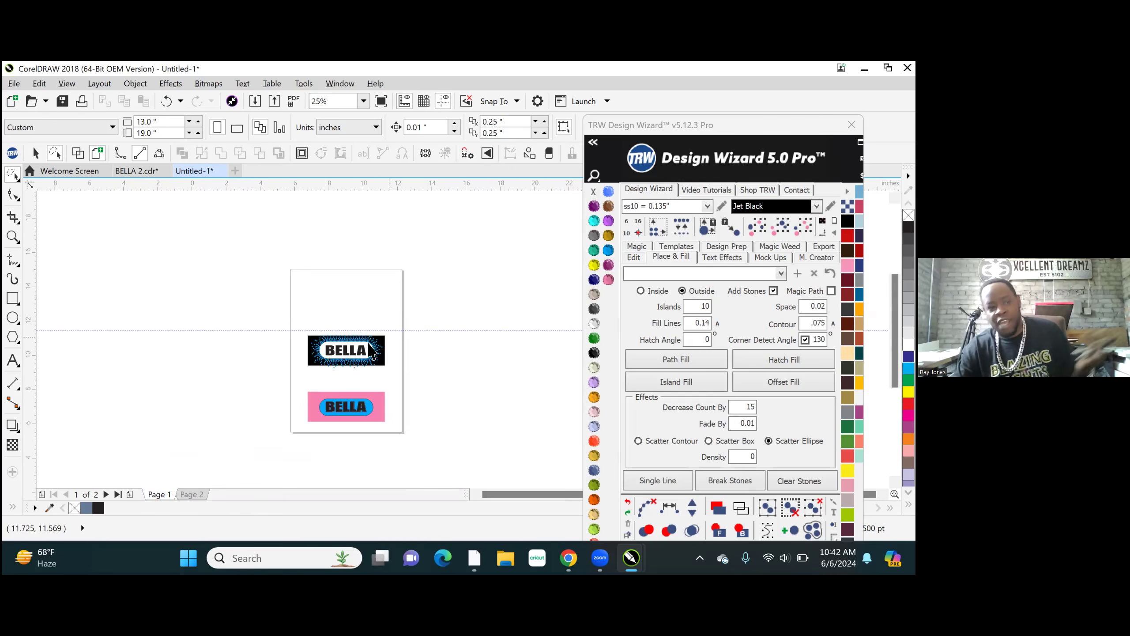
scroll(376, 334, up, 1)
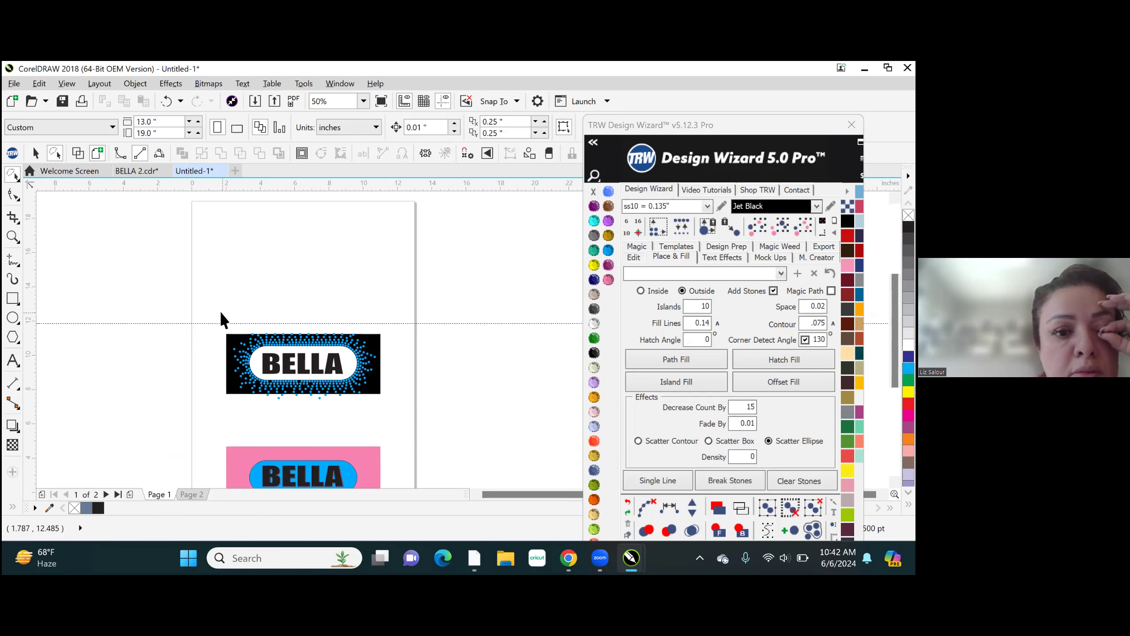
- Switch from the Freehand Pick tool to the Pick tool and clear the partial stone selection
drag(221, 313, 386, 407)
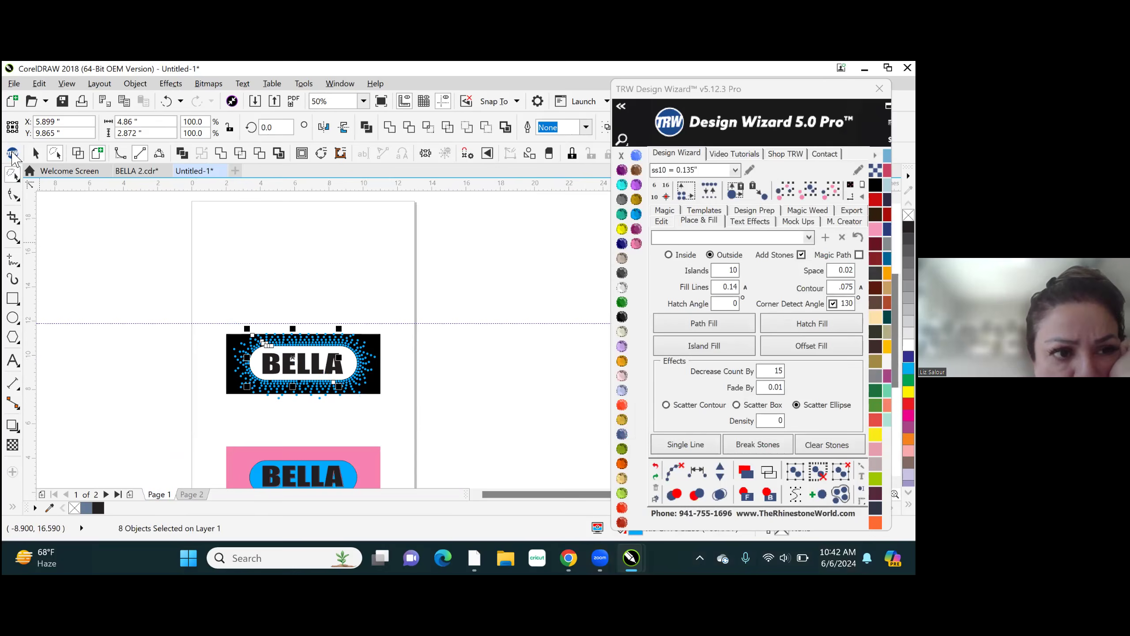
click(12, 176)
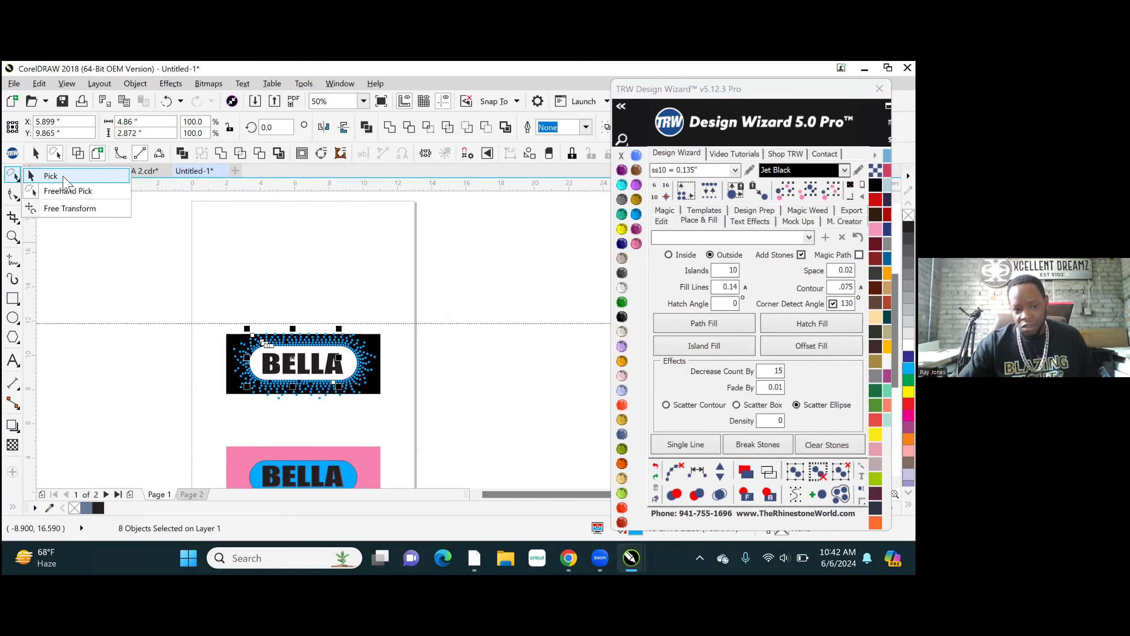
click(63, 177)
click(224, 297)
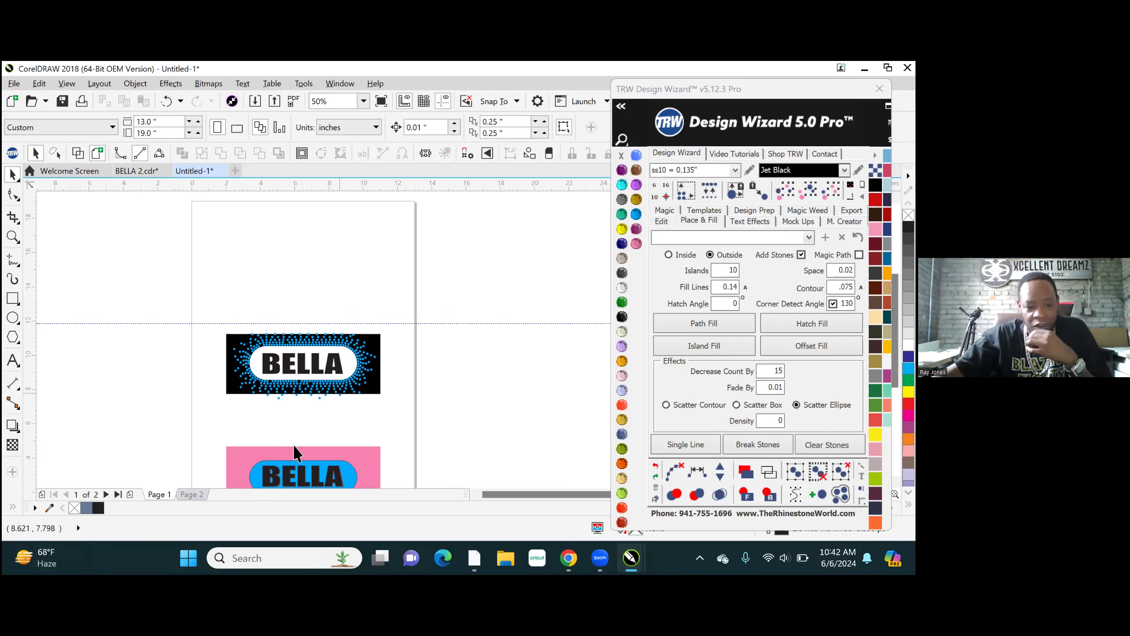
- Copy the whole pink-background BELLA design from Page 1 to Page 2
scroll(296, 453, up, 1)
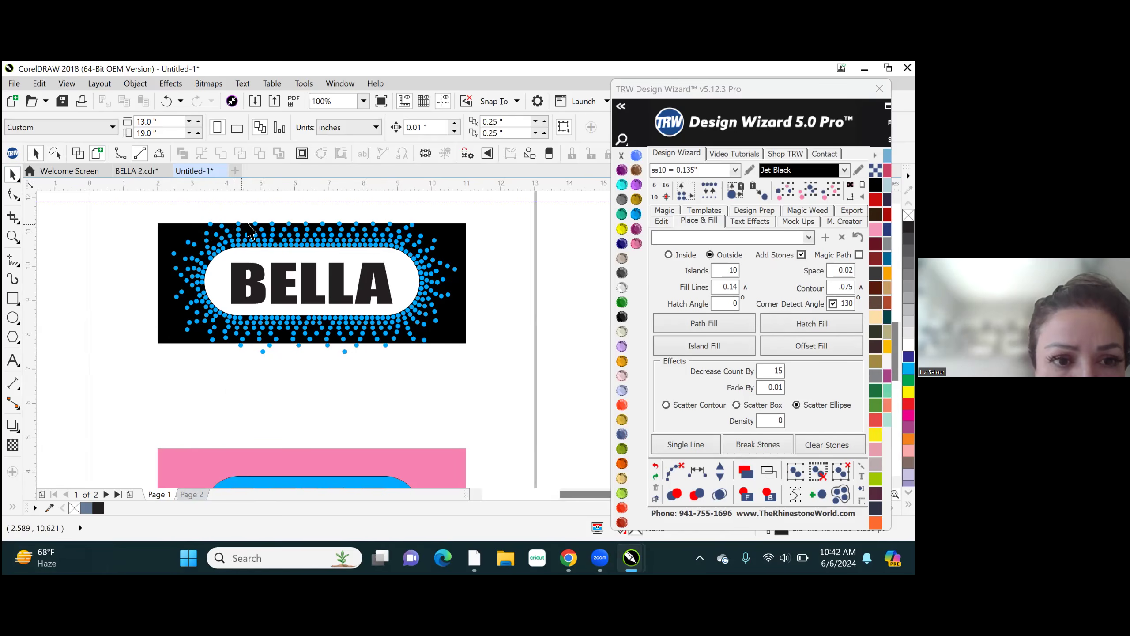
scroll(259, 349, down, 1)
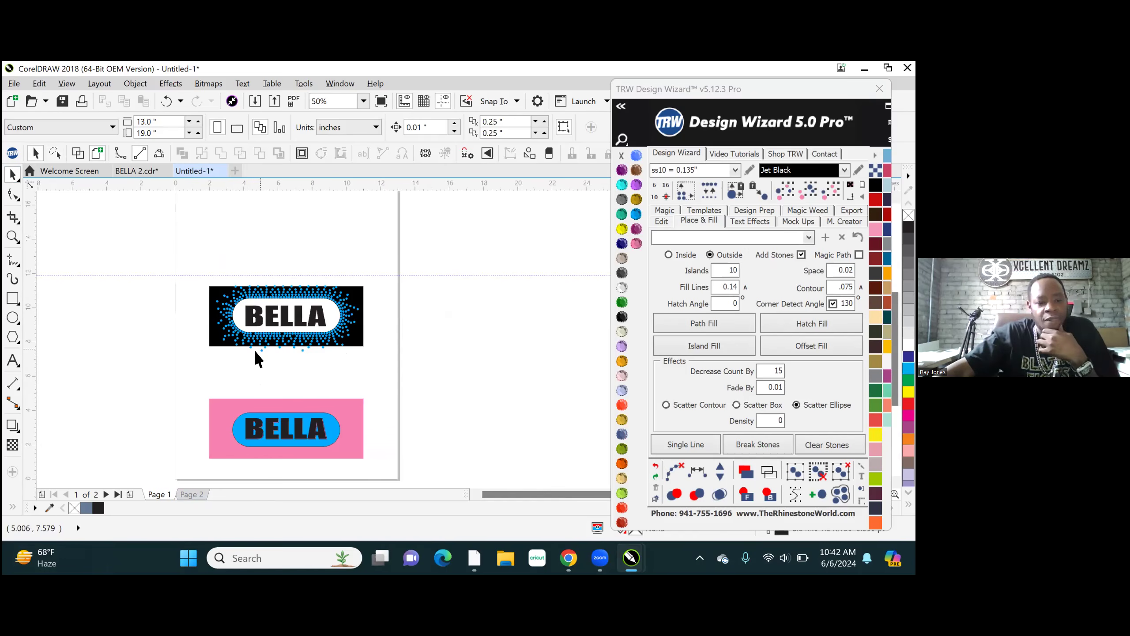
click(191, 494)
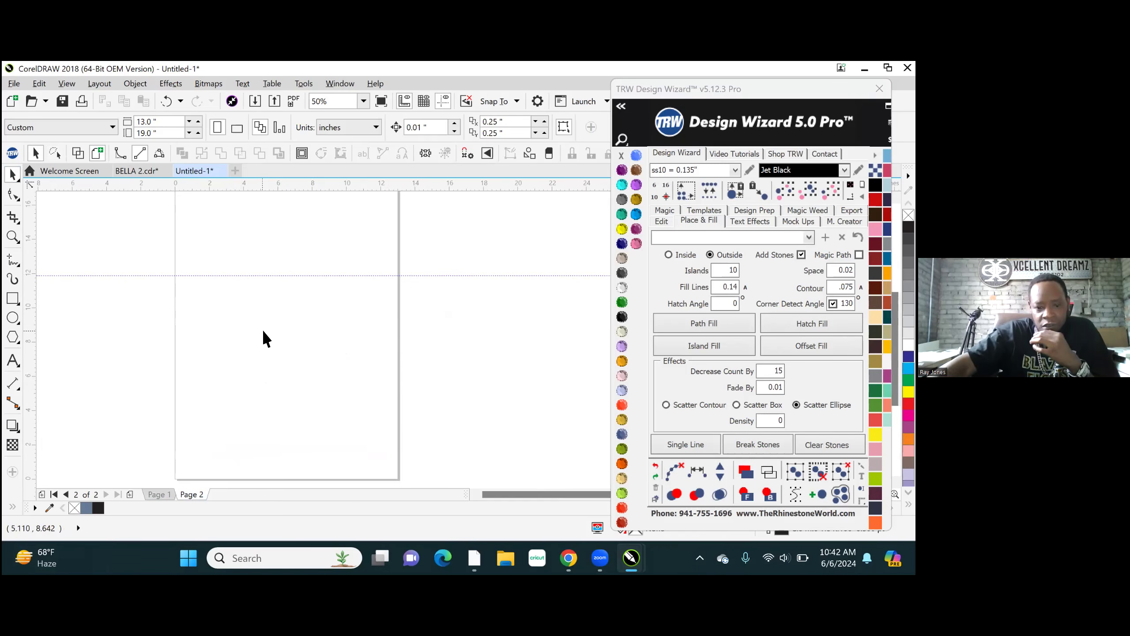
click(161, 494)
drag(189, 386, 390, 475)
click(198, 494)
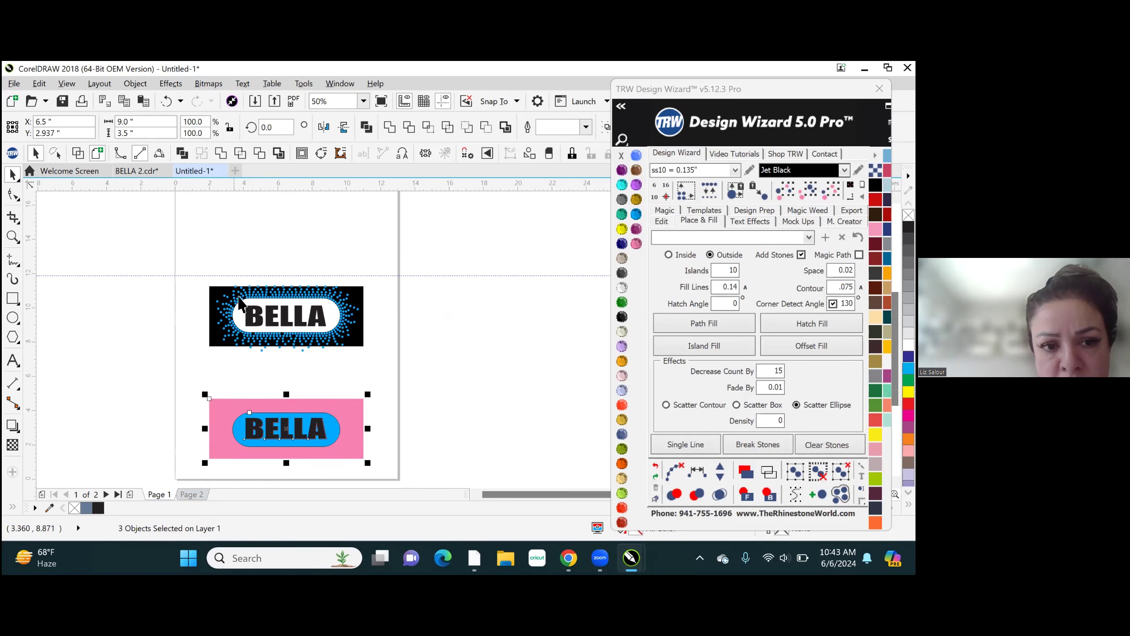
click(191, 494)
key(ctrl+v)
click(233, 354)
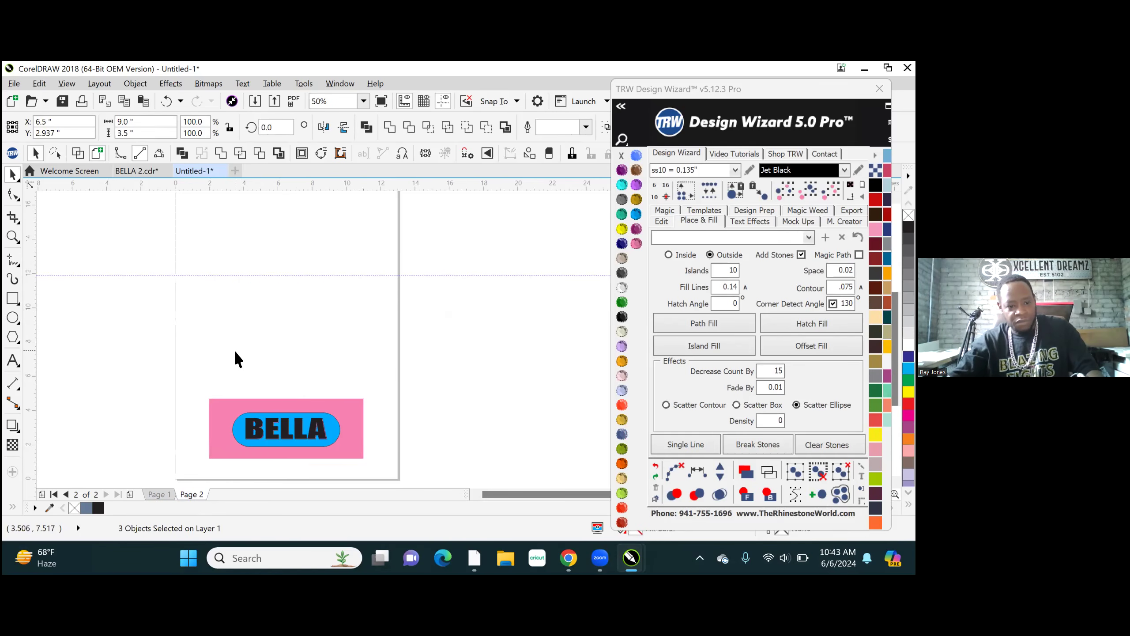
- Place a single ss10 Jet Black stone on Page 2's pink background, above the blue rounded shape, and deselect it
scroll(244, 450, up, 3)
click(685, 444)
click(318, 267)
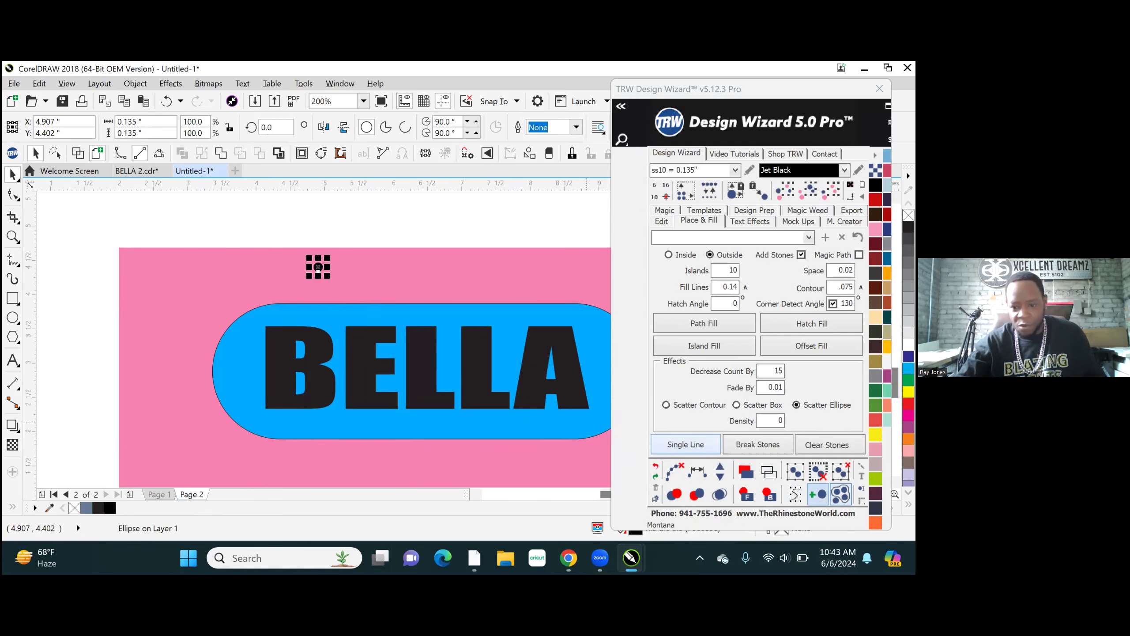
click(334, 203)
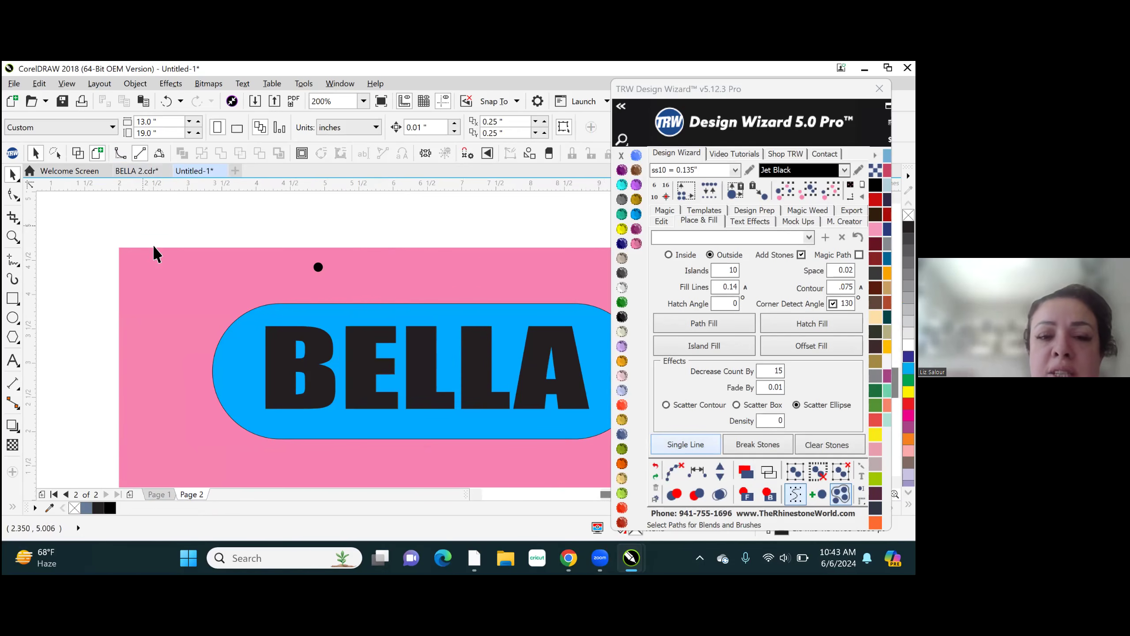
- Group the black-background BELLA design with all its stones on Page 1 and copy the group to Page 2
click(157, 494)
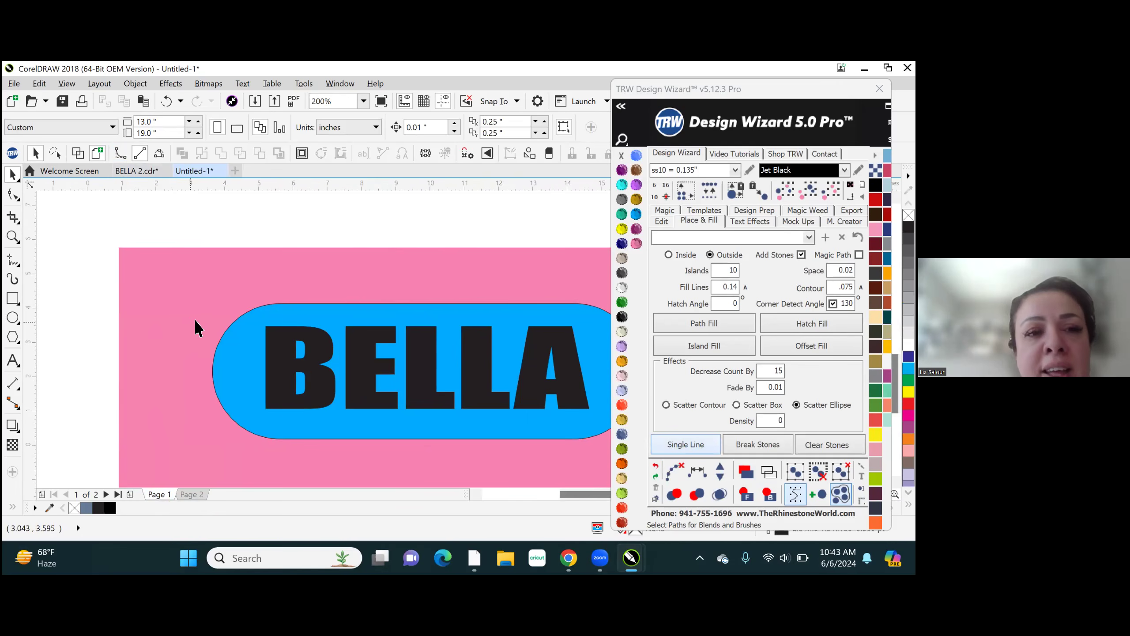
scroll(195, 319, down, 1)
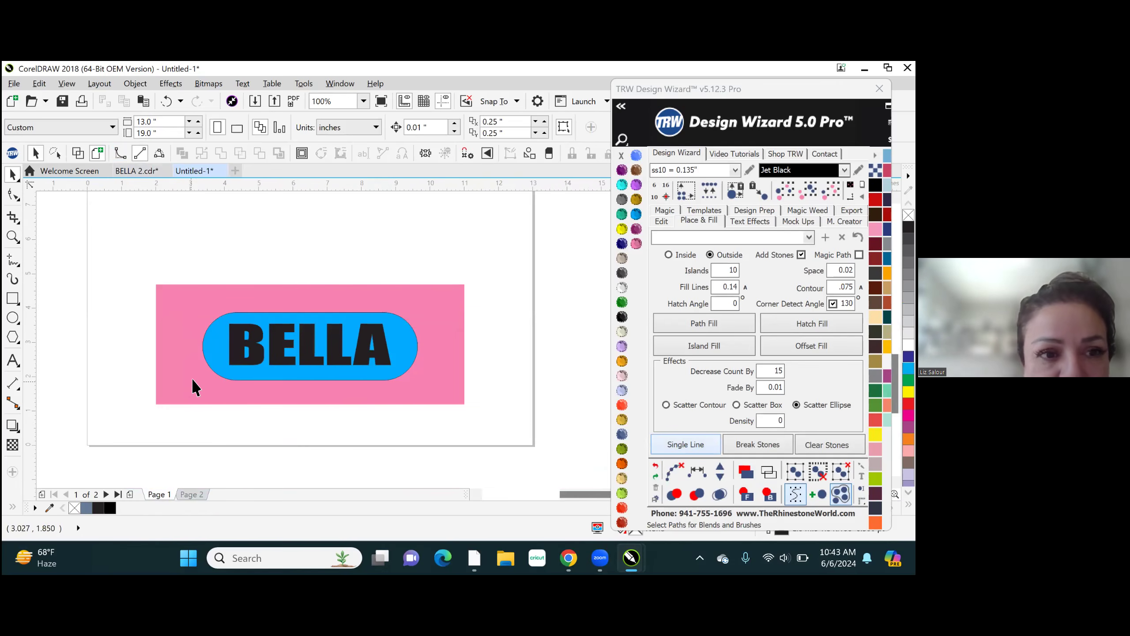
scroll(272, 312, down, 1)
scroll(265, 256, up, 1)
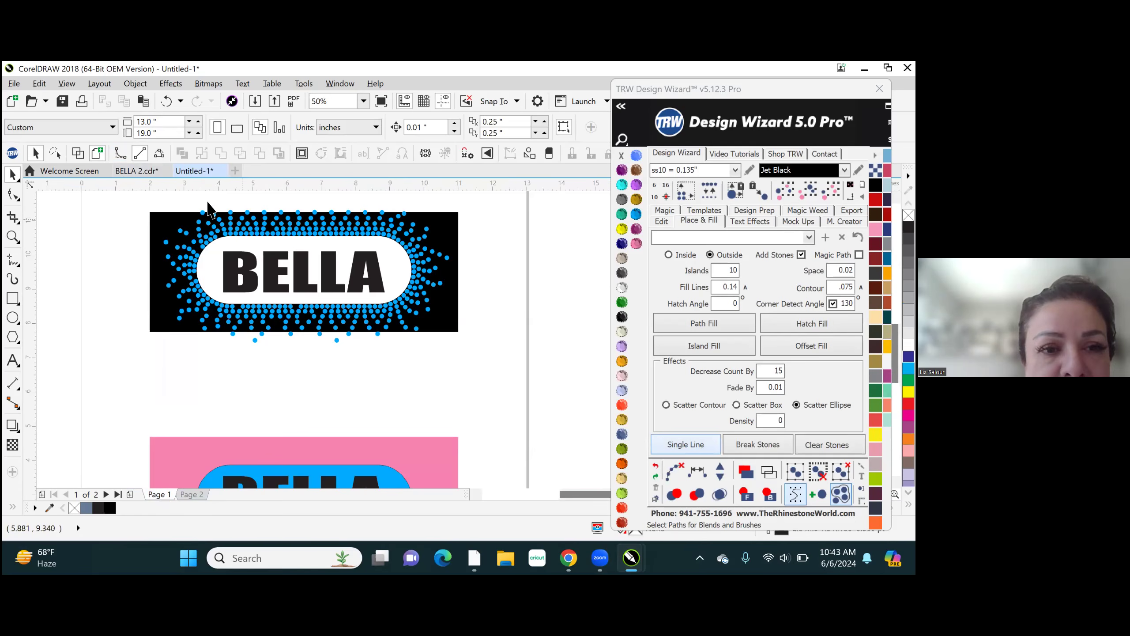
drag(122, 195, 493, 369)
key(ctrl+g)
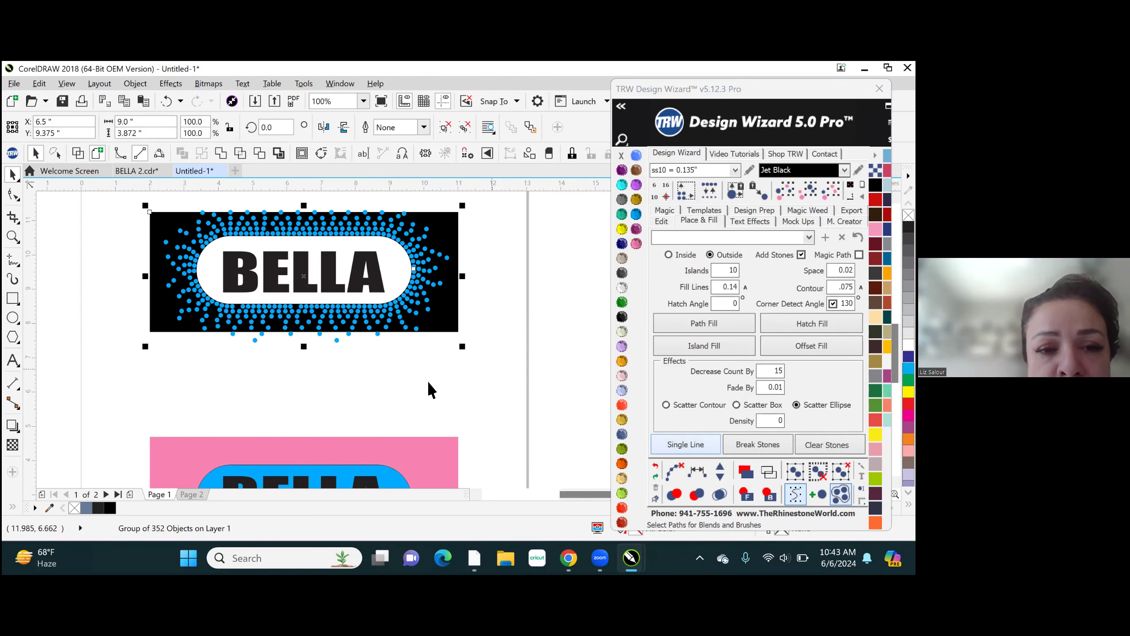
click(194, 494)
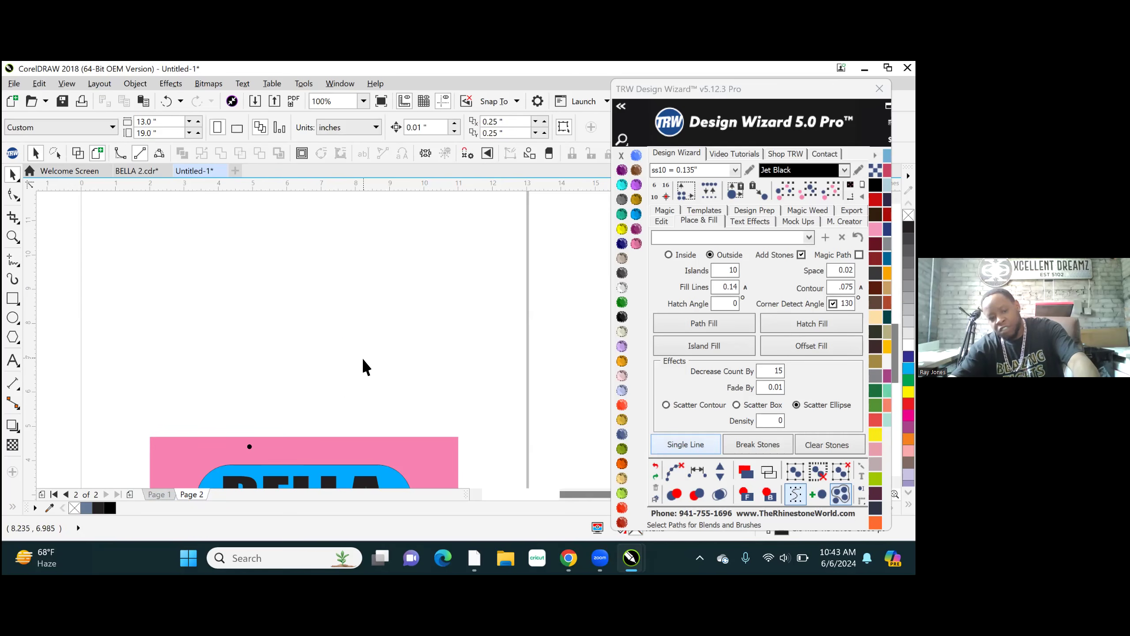
key(ctrl+v)
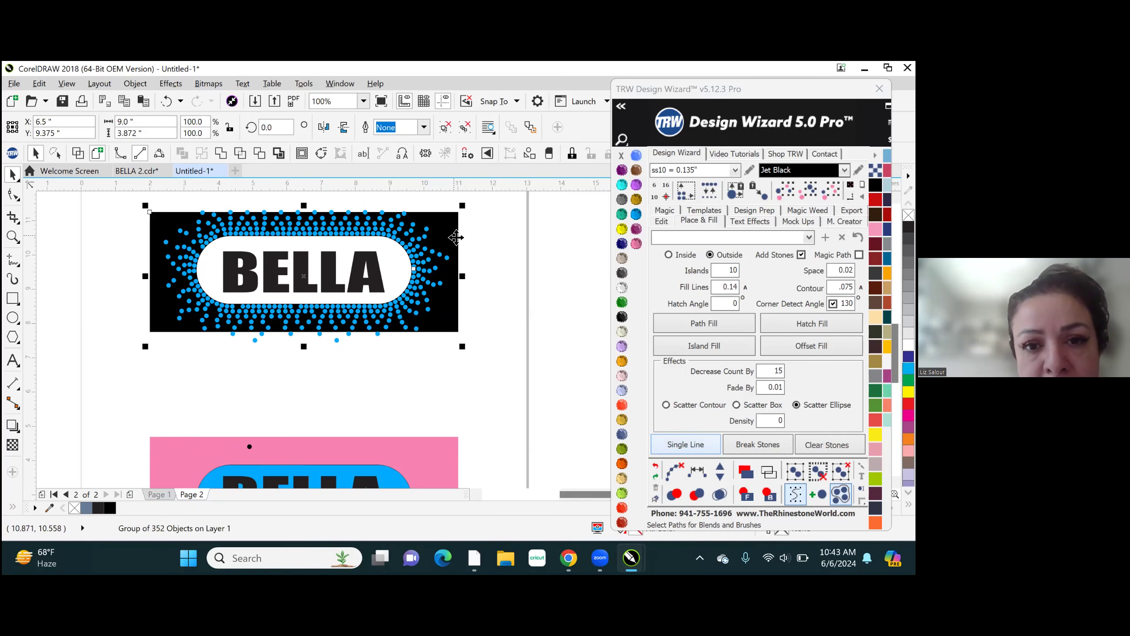
- Ungroup the black-background BELLA design on Page 2 and select one stone in the row above the white rounded shape
key(ctrl+u)
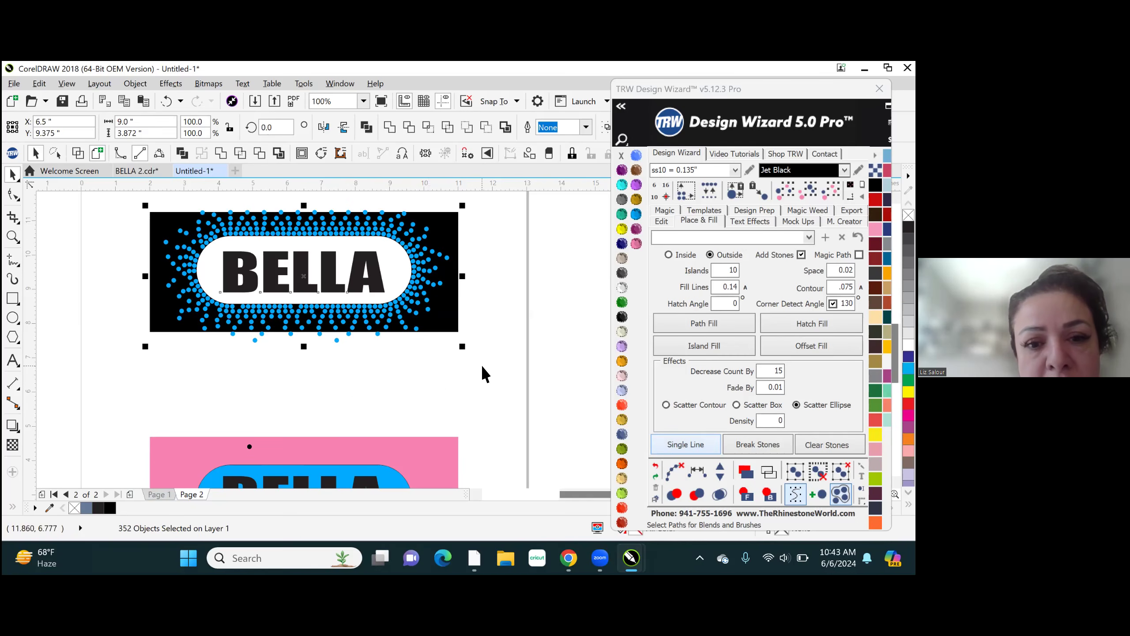
click(494, 378)
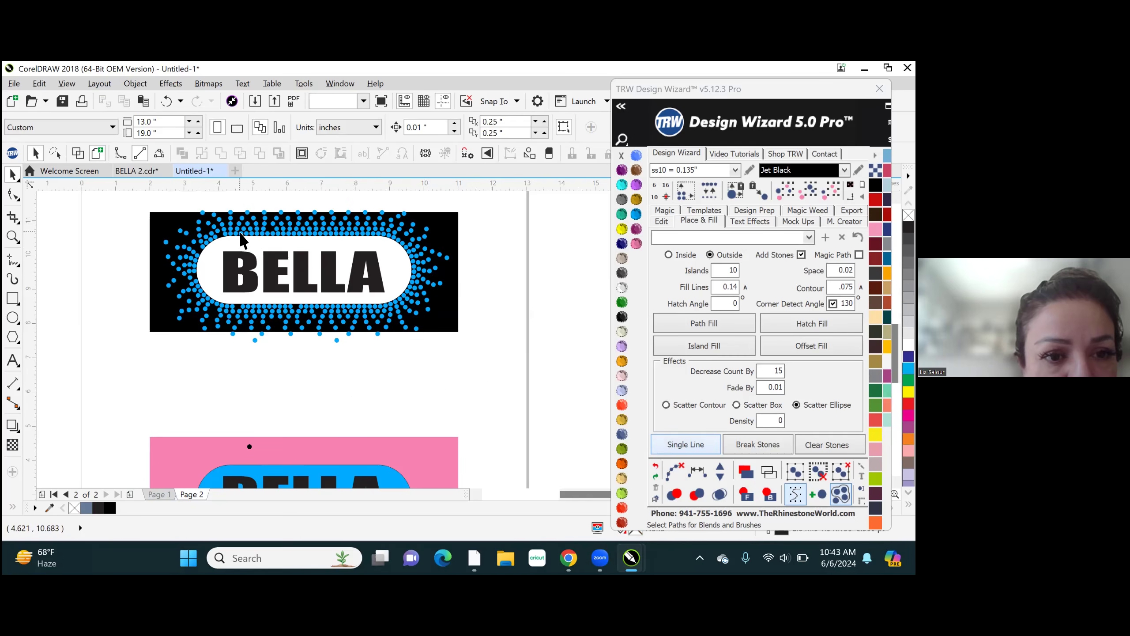
click(240, 233)
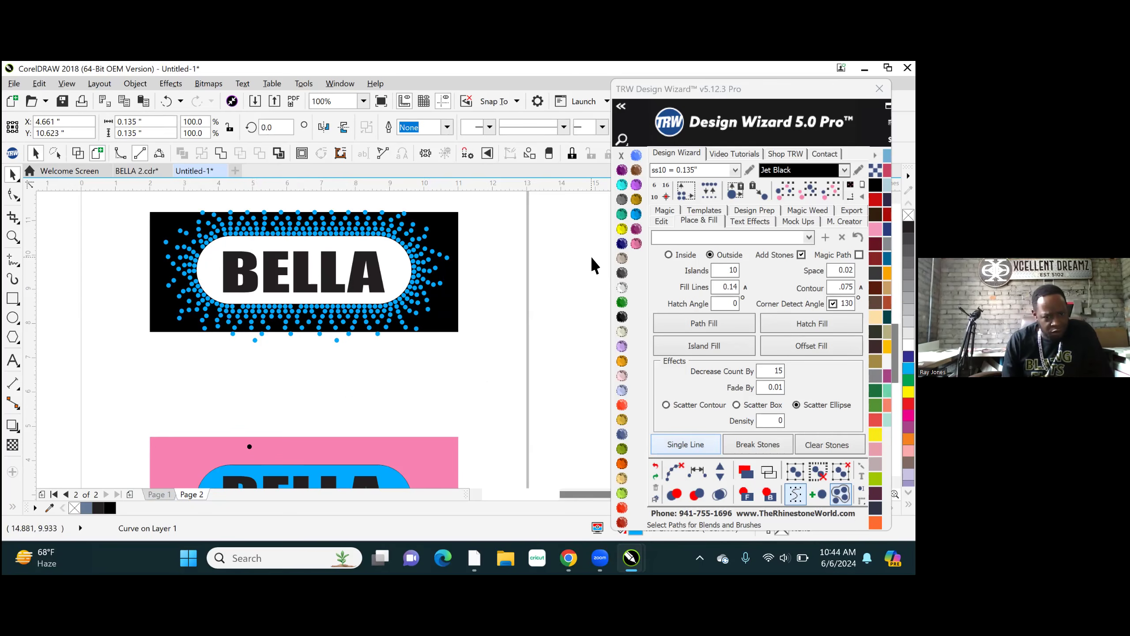
scroll(401, 318, up, 3)
scroll(402, 321, down, 1)
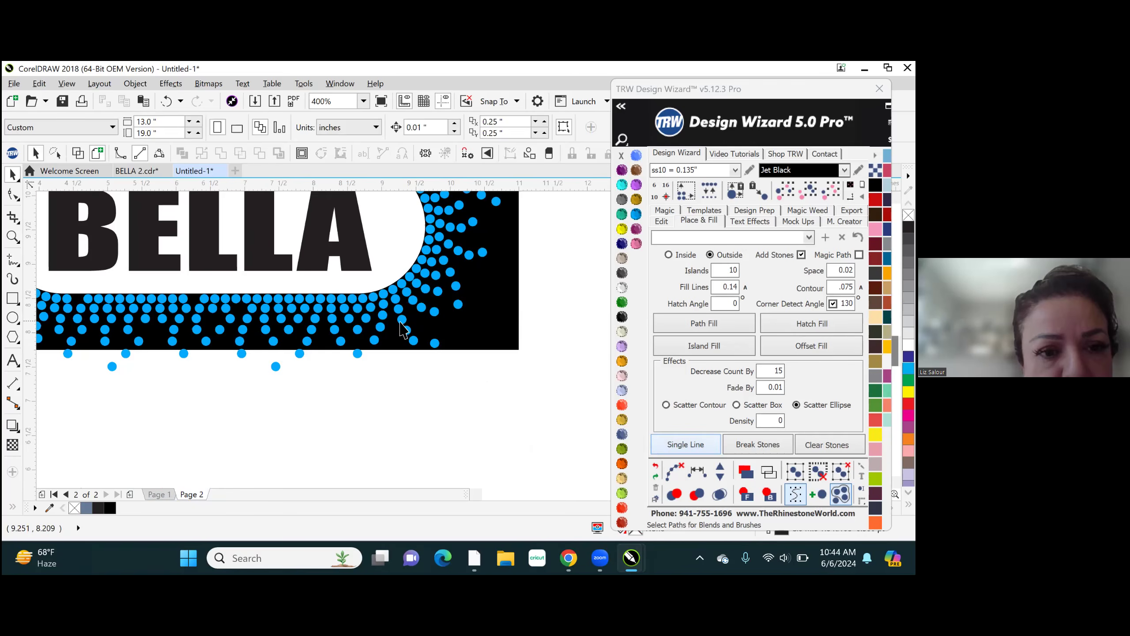
scroll(461, 344, down, 1)
scroll(461, 349, up, 1)
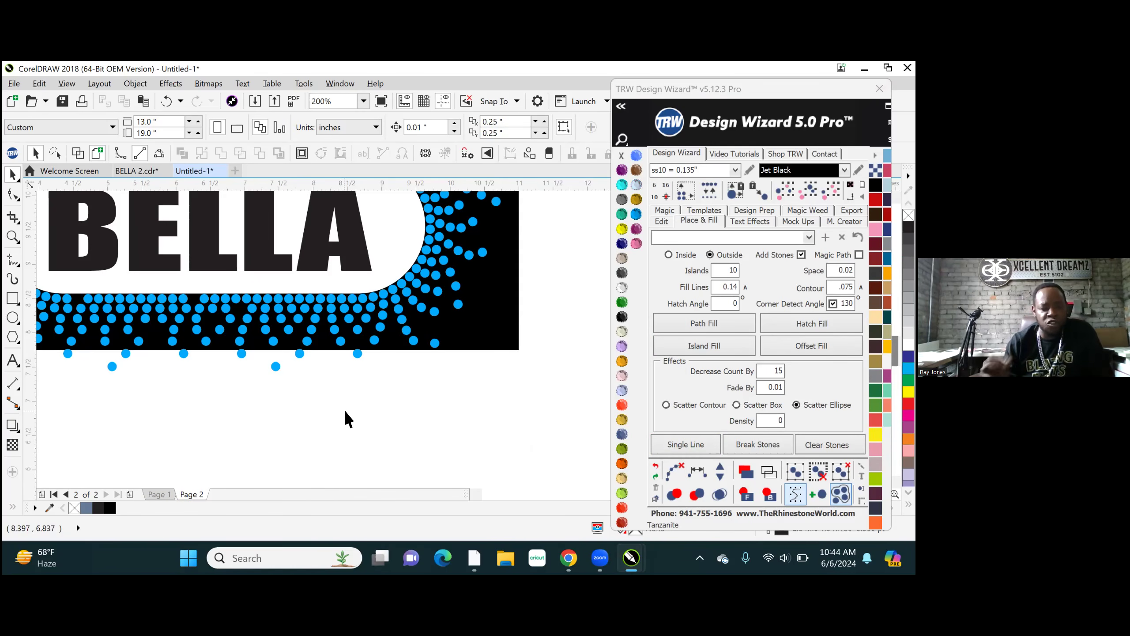
scroll(345, 406, up, 1)
scroll(344, 405, down, 1)
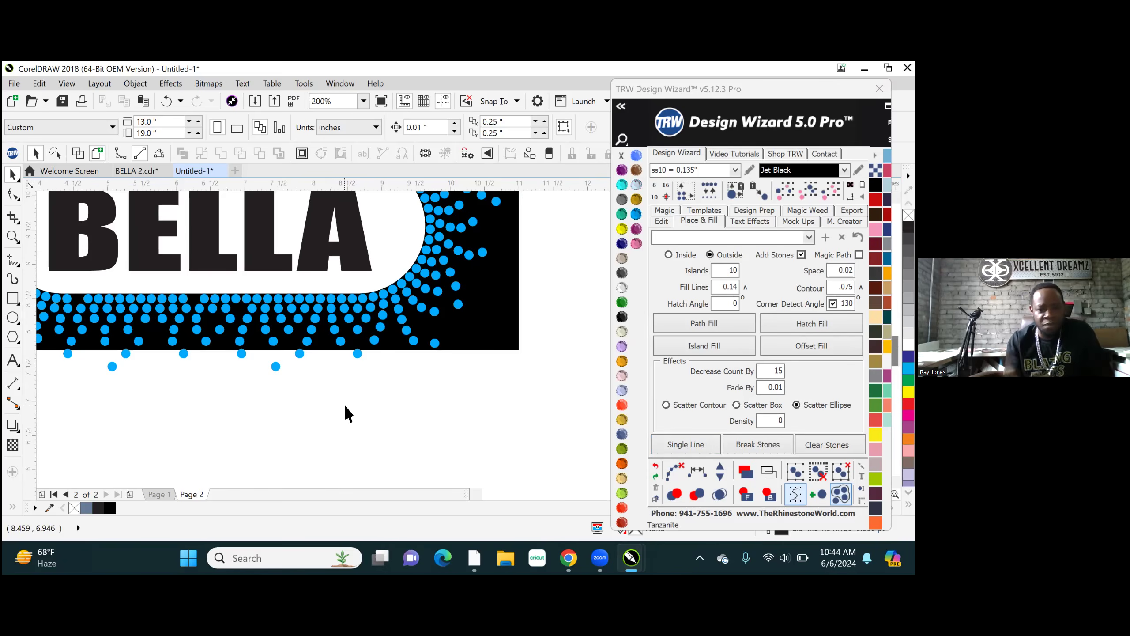
scroll(344, 405, down, 1)
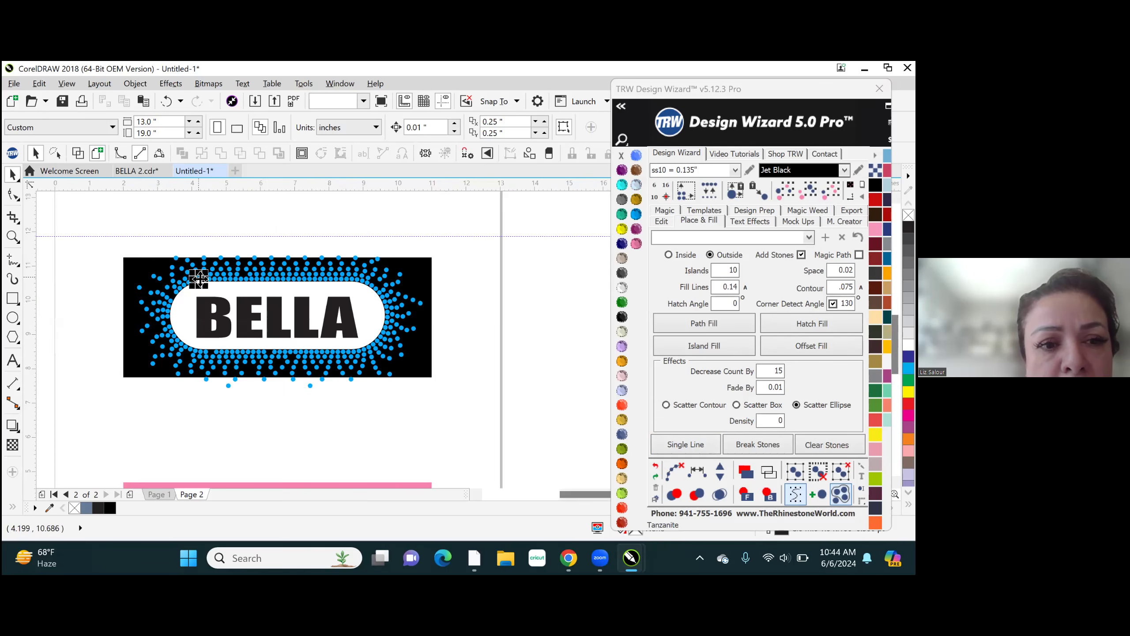
click(199, 279)
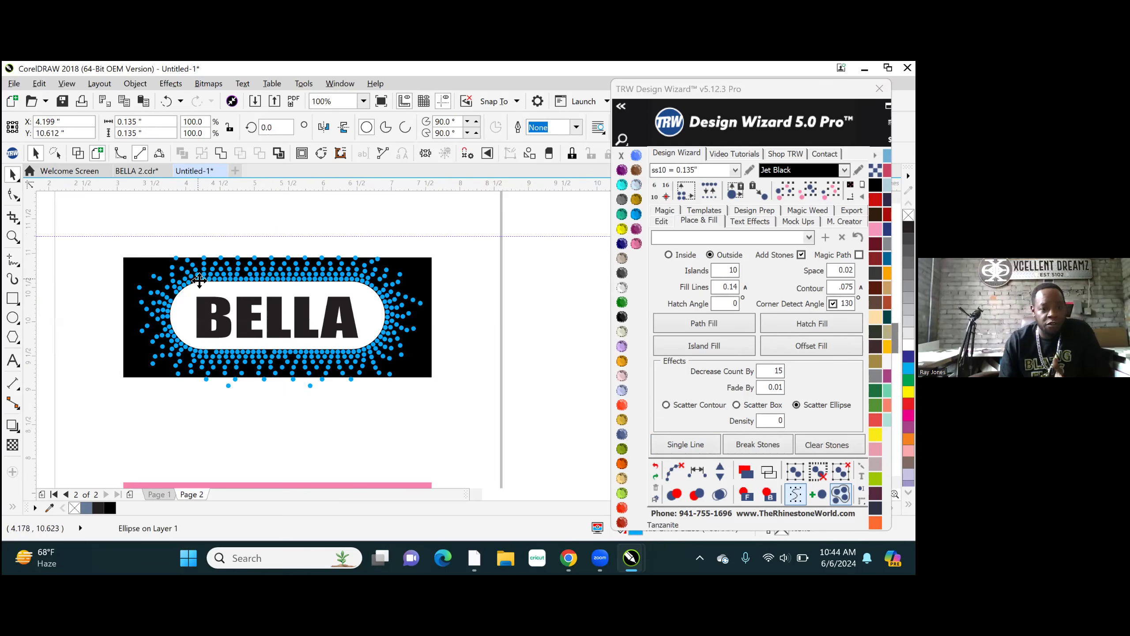
scroll(198, 278, up, 1)
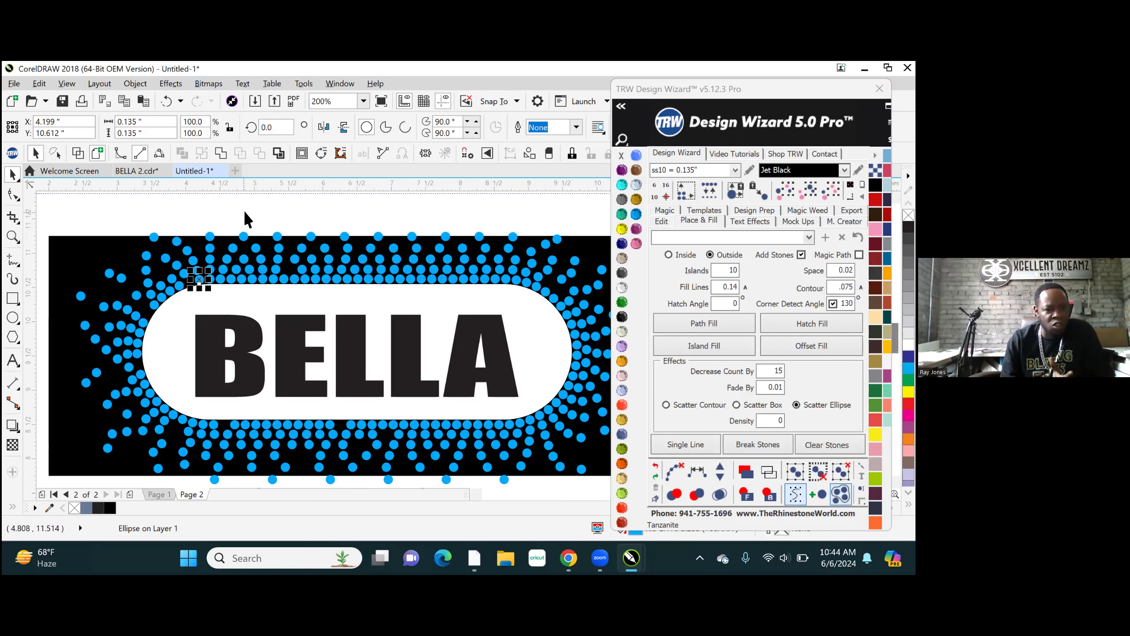
scroll(240, 267, down, 1)
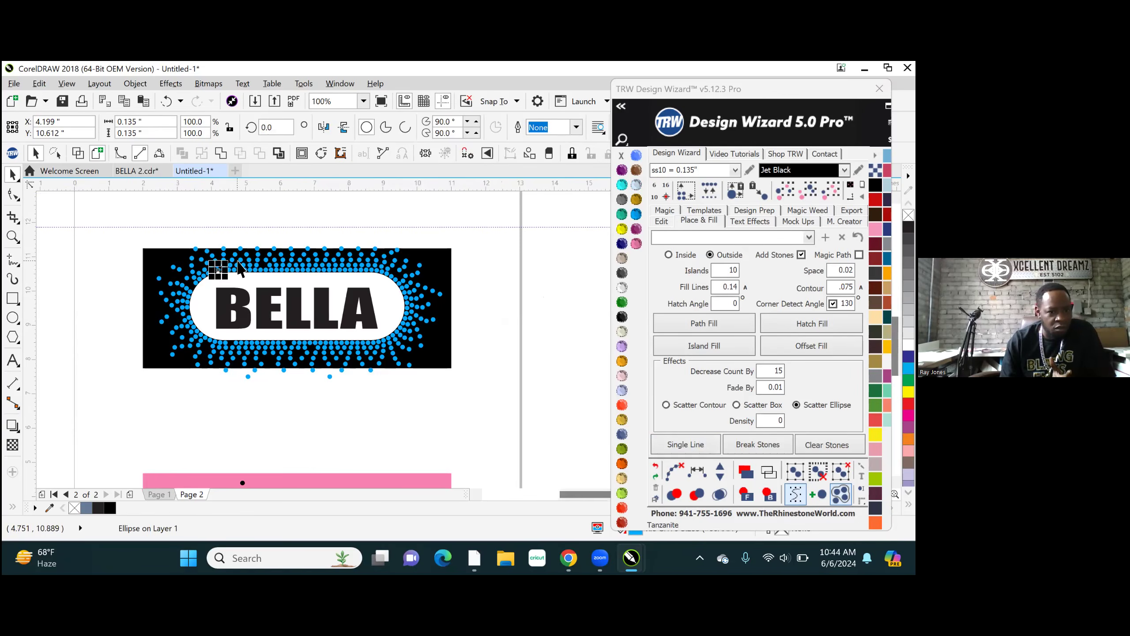
scroll(240, 267, up, 1)
scroll(240, 267, up, 1)
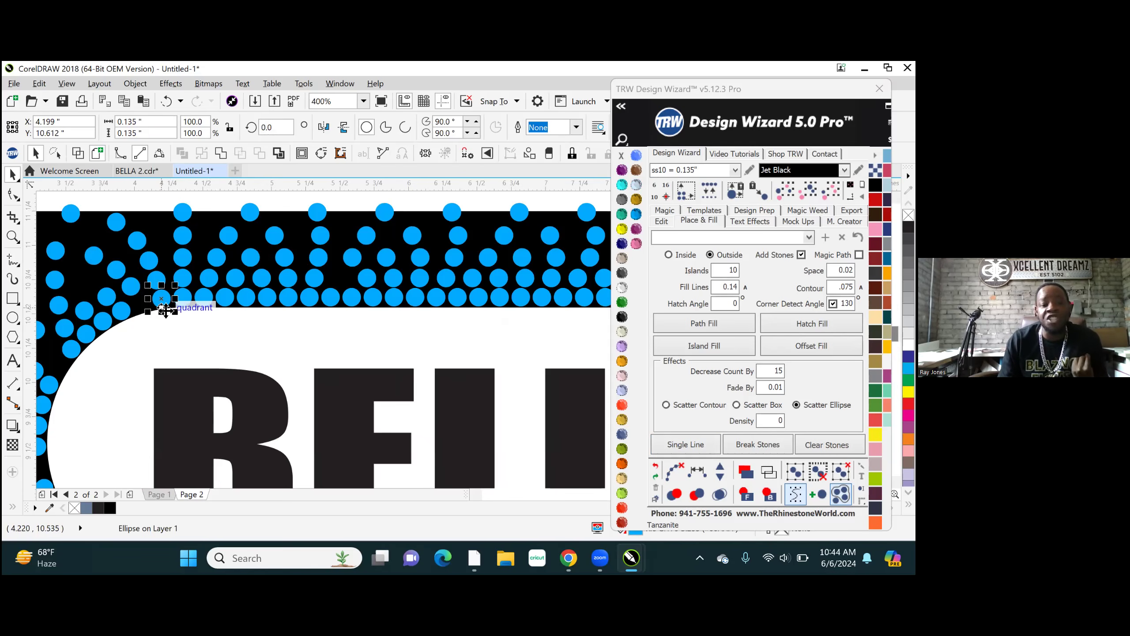
shift+click(122, 311)
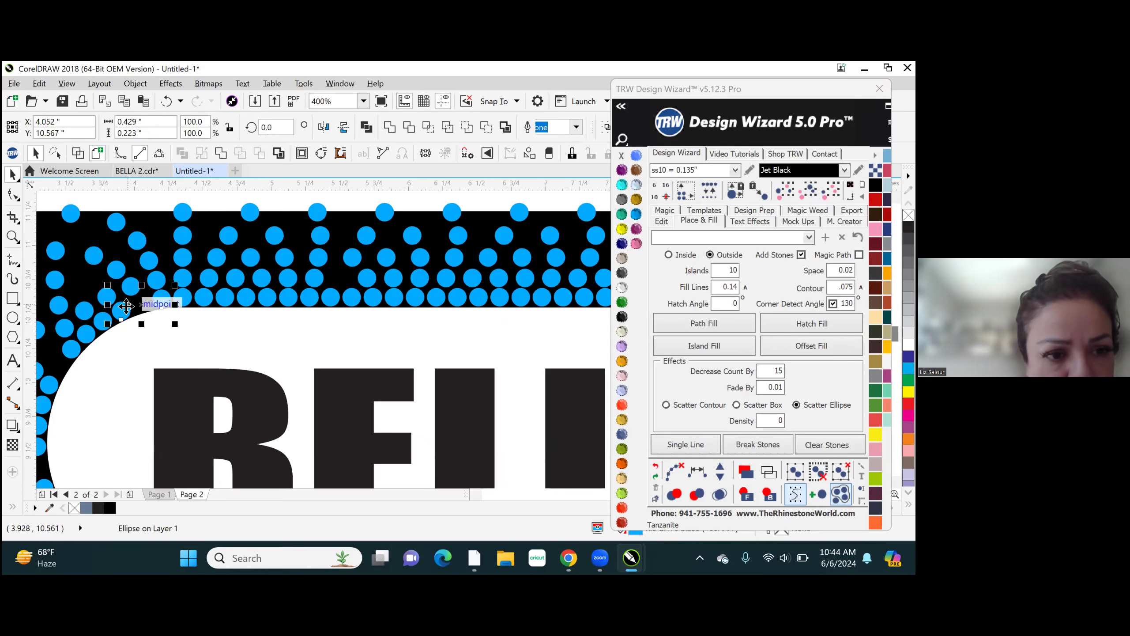
shift+click(103, 320)
shift+click(70, 351)
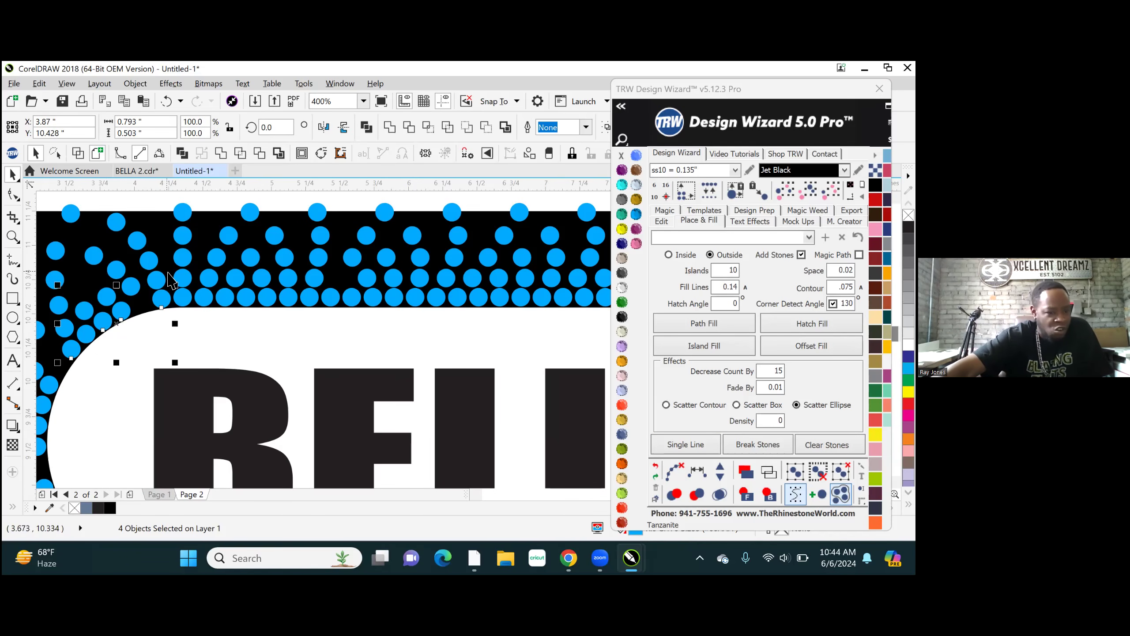
scroll(168, 274, down, 1)
scroll(137, 318, up, 1)
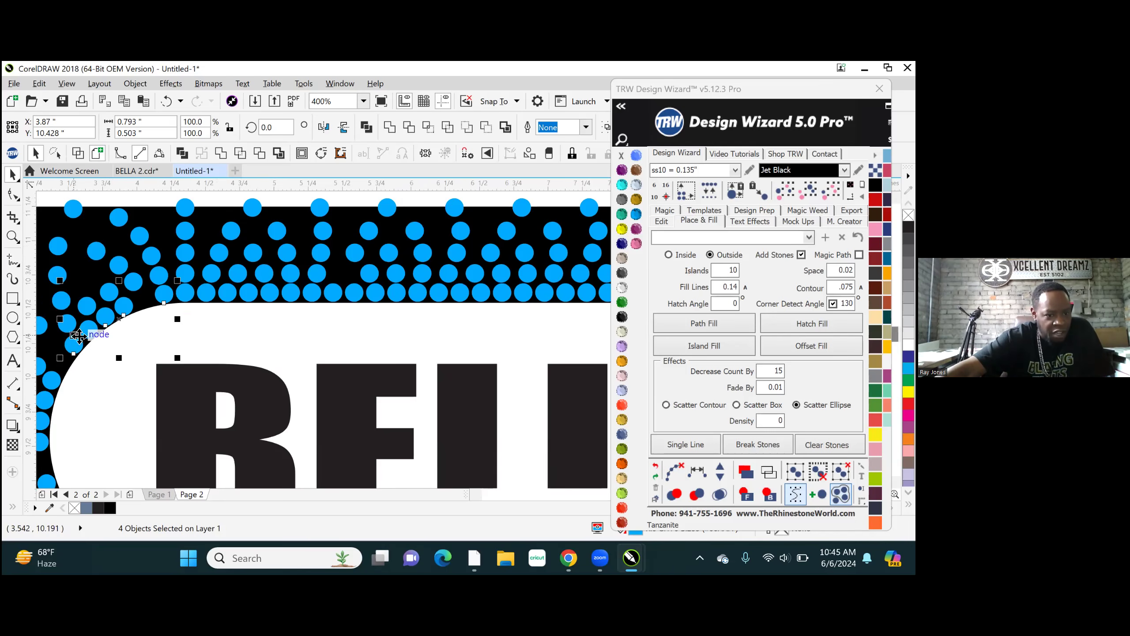
click(79, 341)
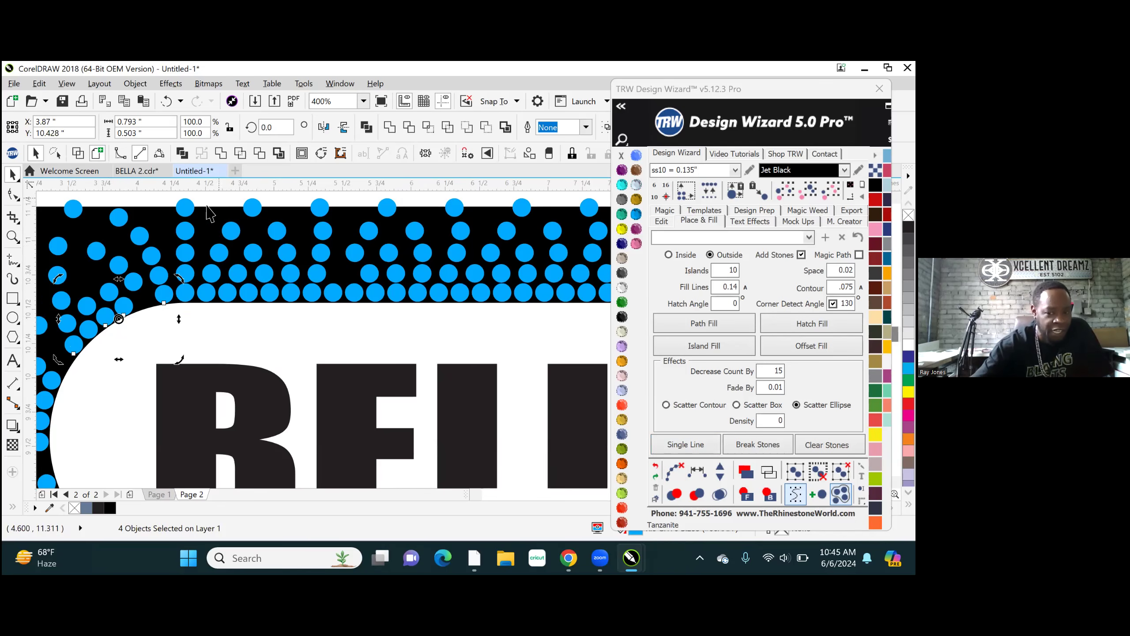
click(217, 196)
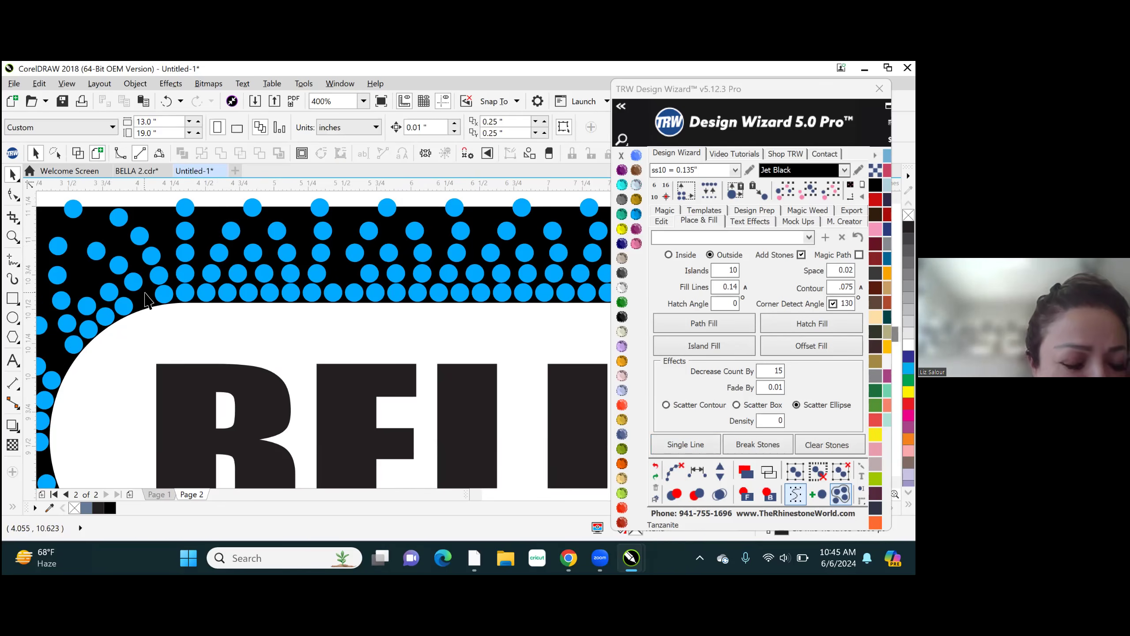
- Select five stones of the innermost row together, from the white shape's straight upper edge around its upper-left curve
click(204, 292)
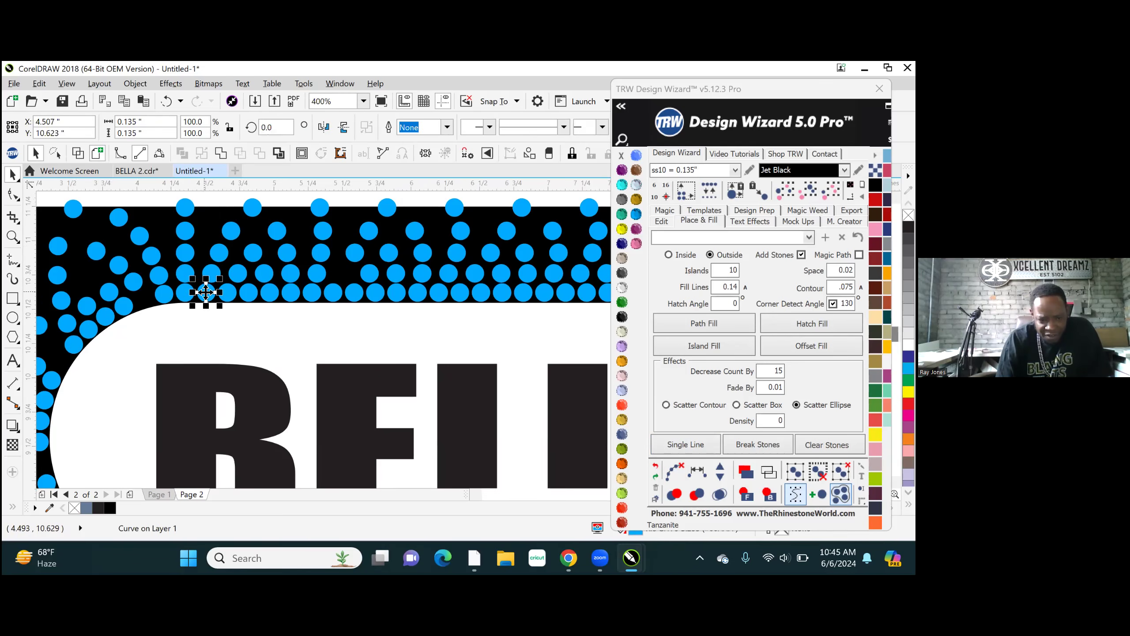
shift+click(183, 295)
shift+click(126, 307)
shift+click(107, 319)
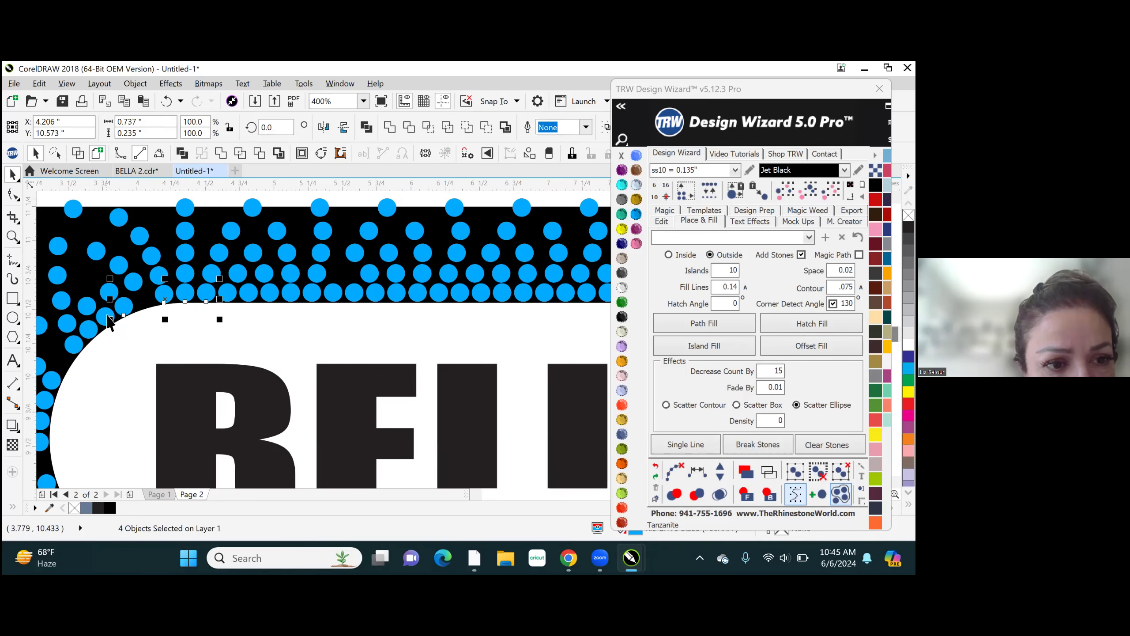
shift+click(106, 317)
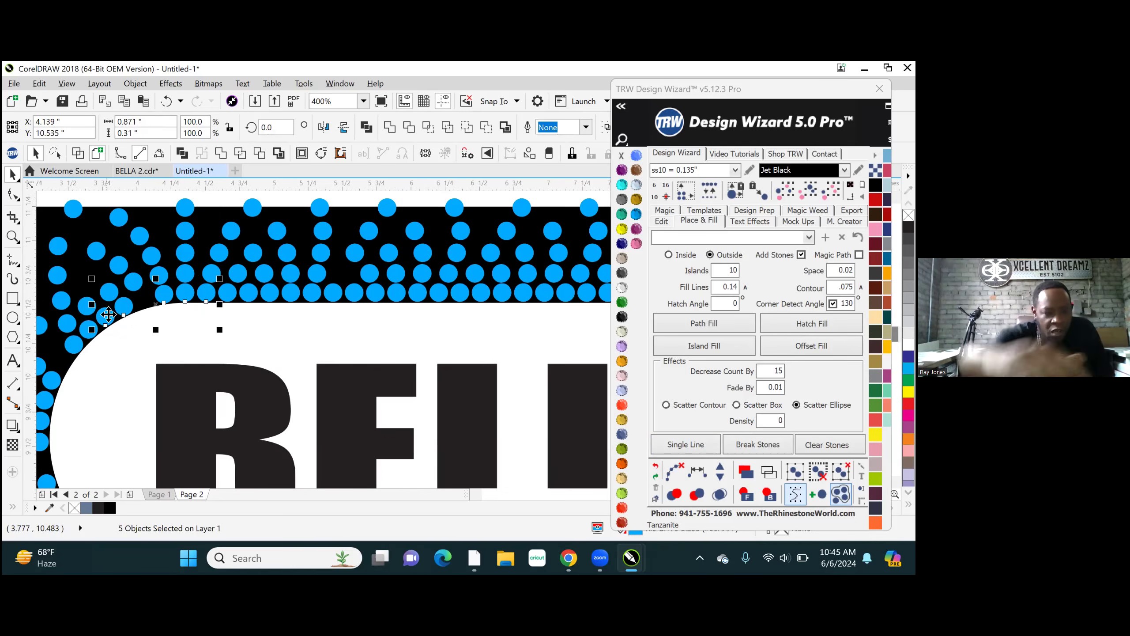
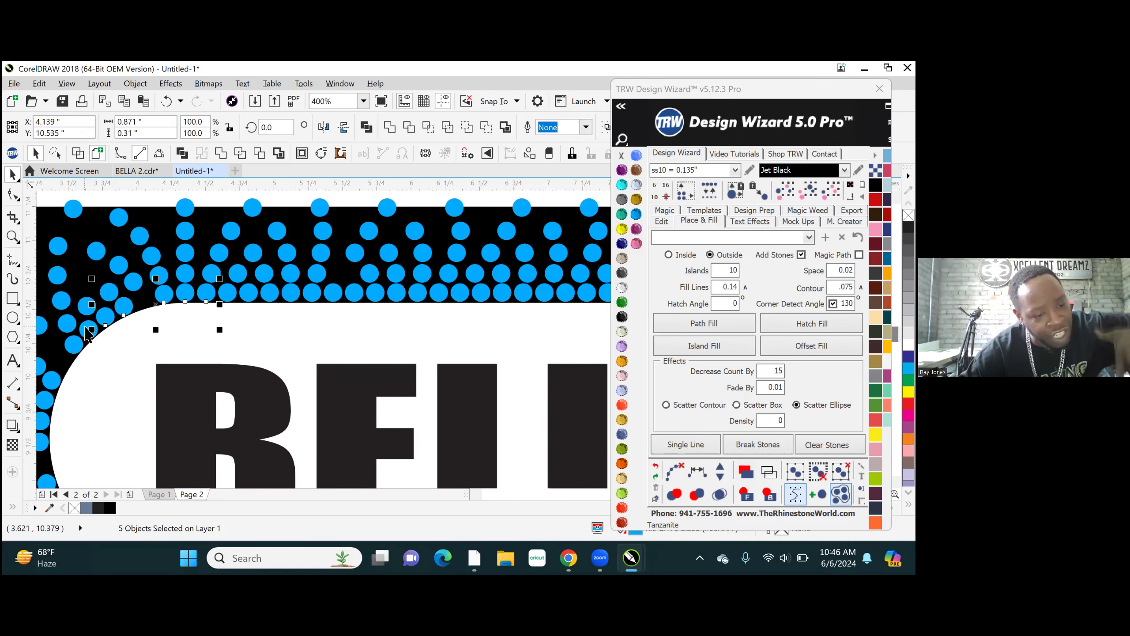
- Add two more innermost-row stones farther down the white shape's upper-left curve to the selection
shift+click(87, 329)
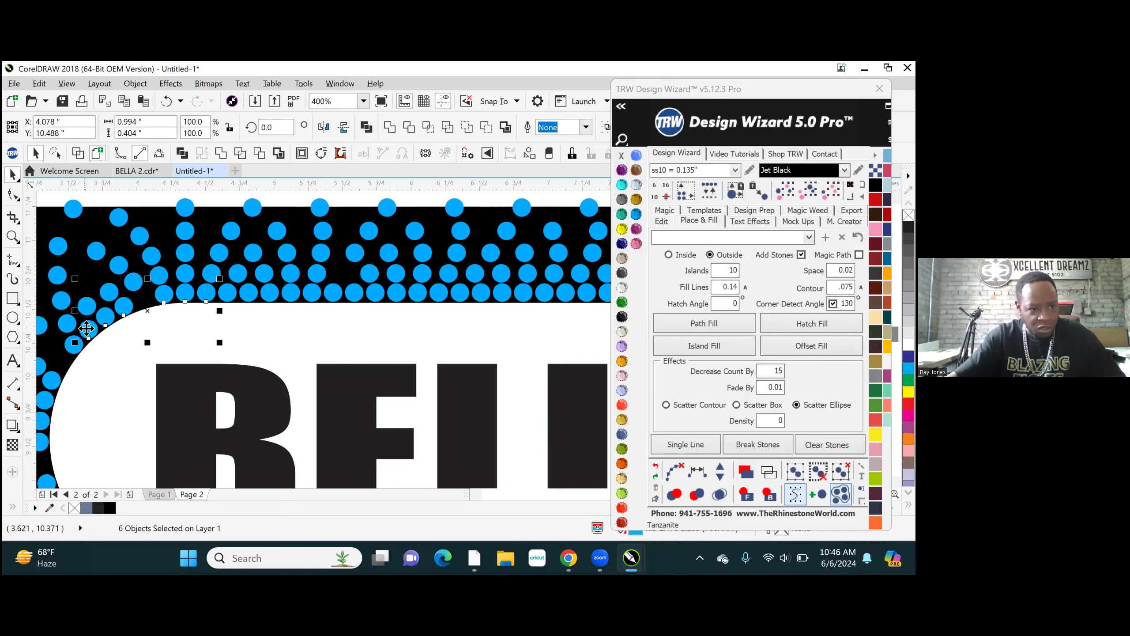
scroll(404, 303, down, 1)
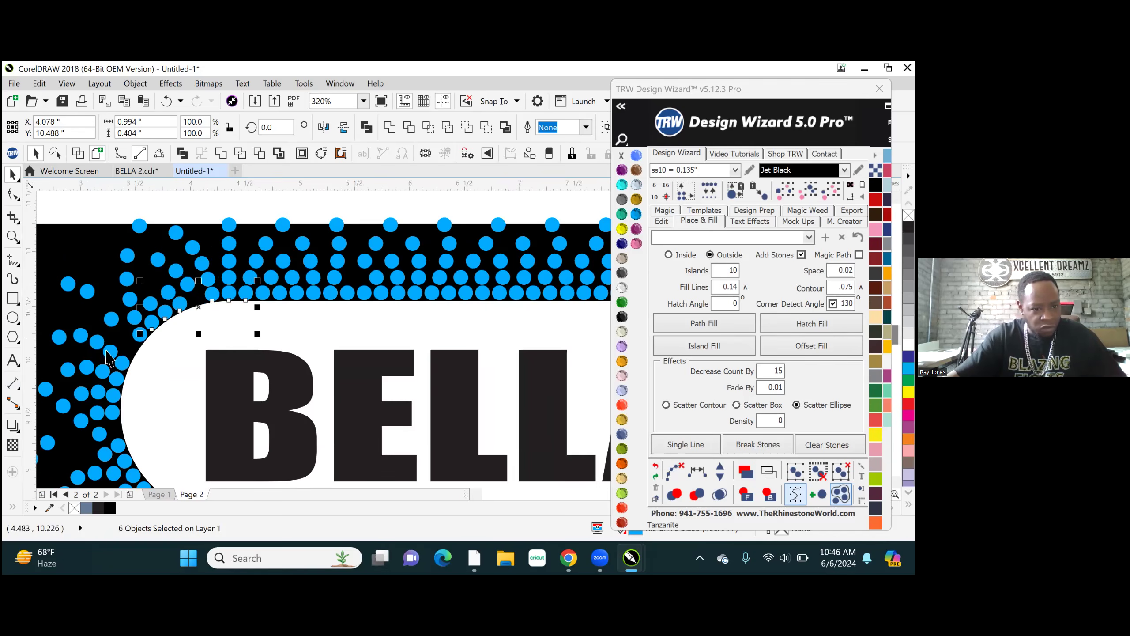
scroll(108, 354, up, 4)
scroll(178, 361, down, 1)
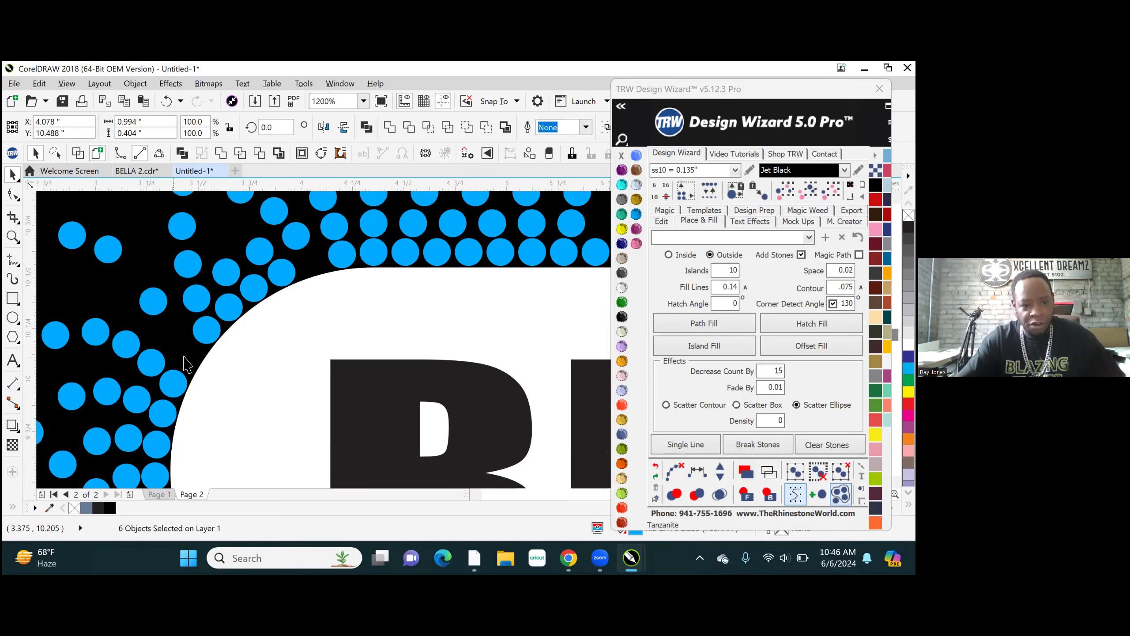
scroll(187, 363, down, 2)
scroll(203, 334, up, 1)
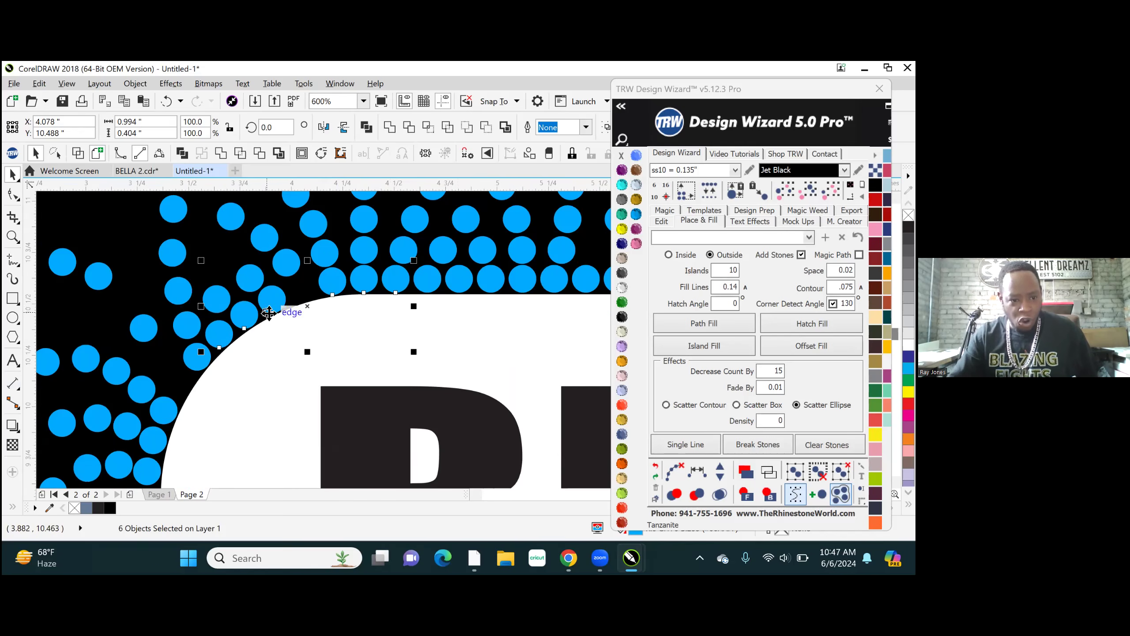
shift+click(192, 359)
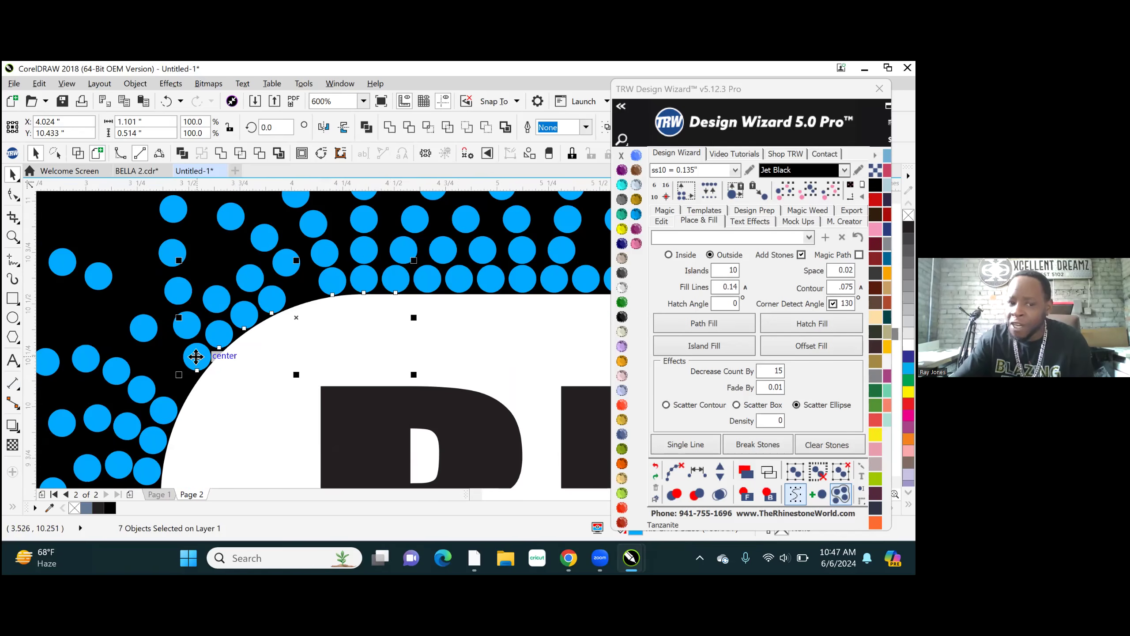
- Remove the selected innermost-row stones from the selection one at a time, from the upper-left curve up to the straight edge
shift+click(195, 356)
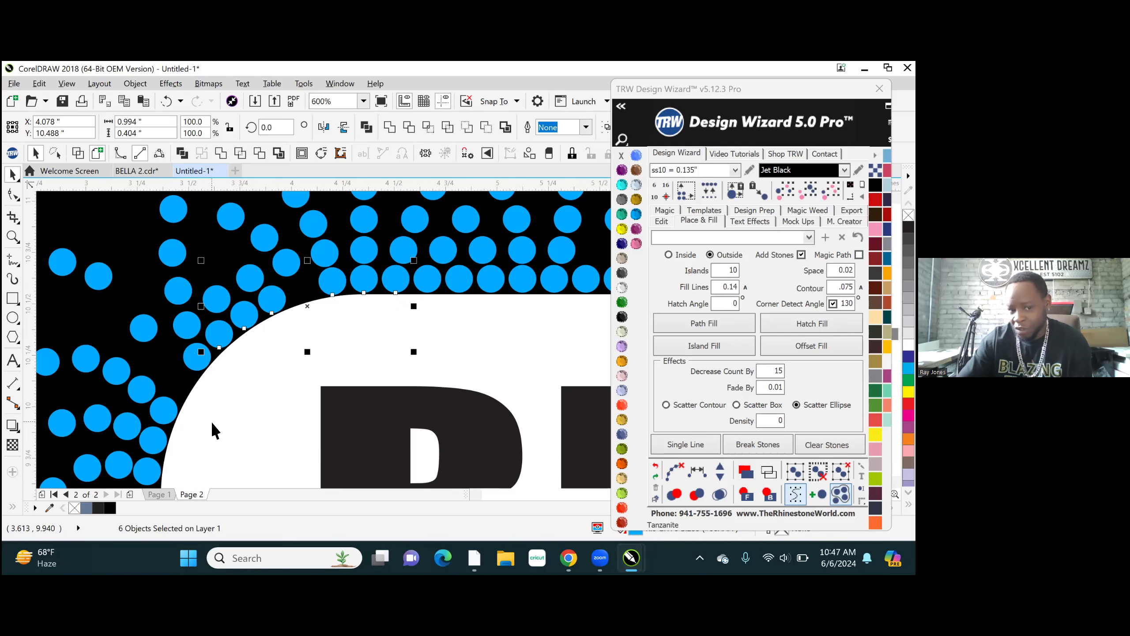
shift+click(216, 332)
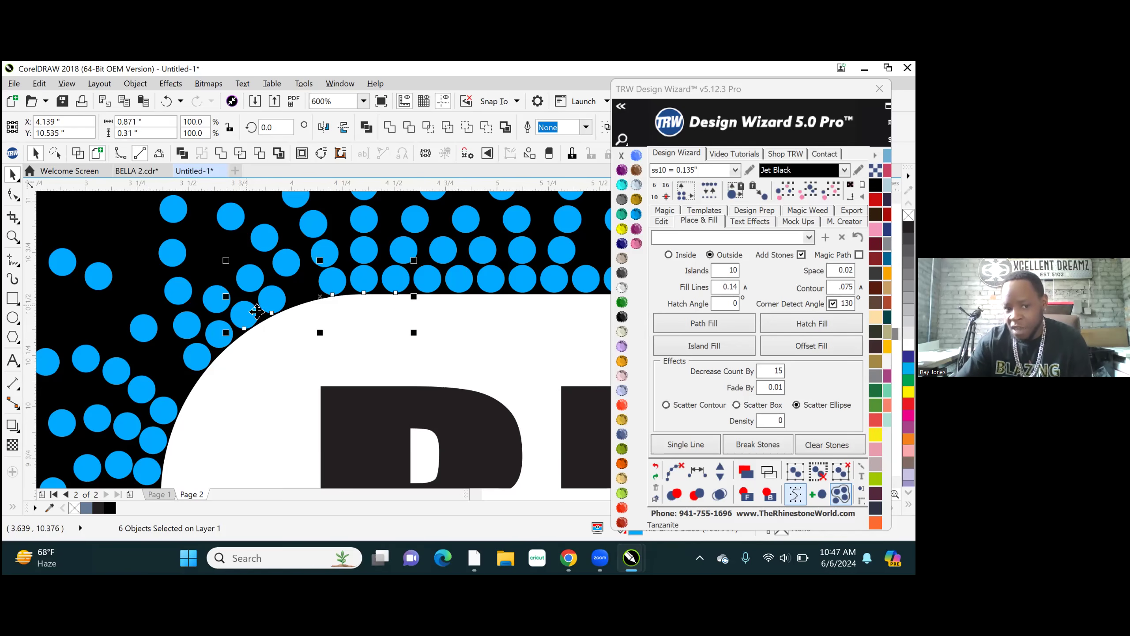
shift+click(272, 300)
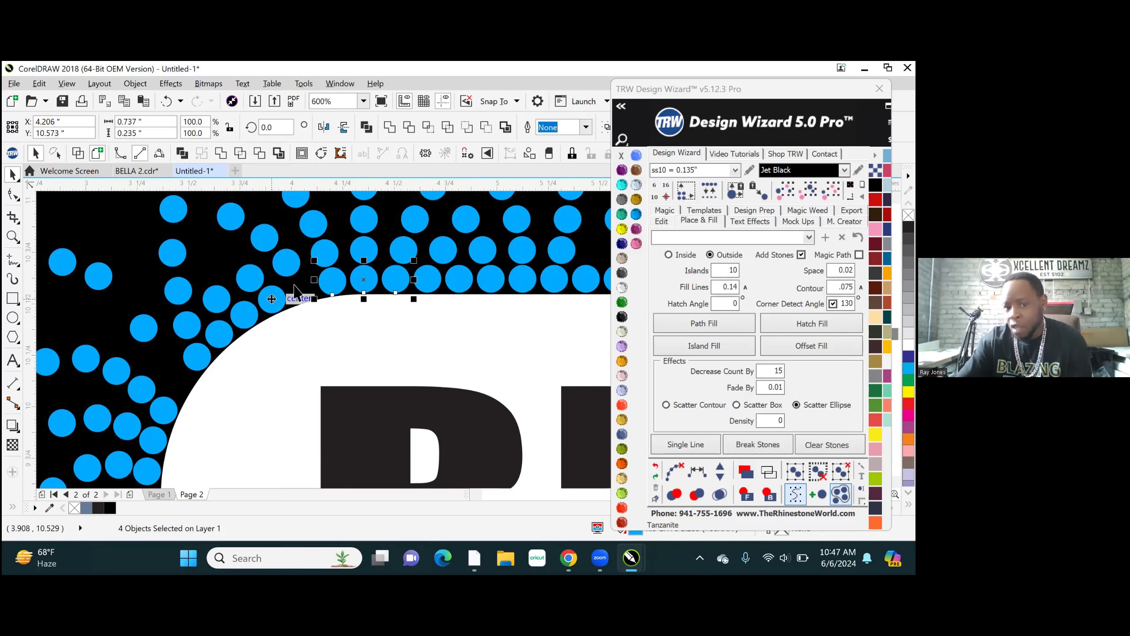
shift+click(333, 281)
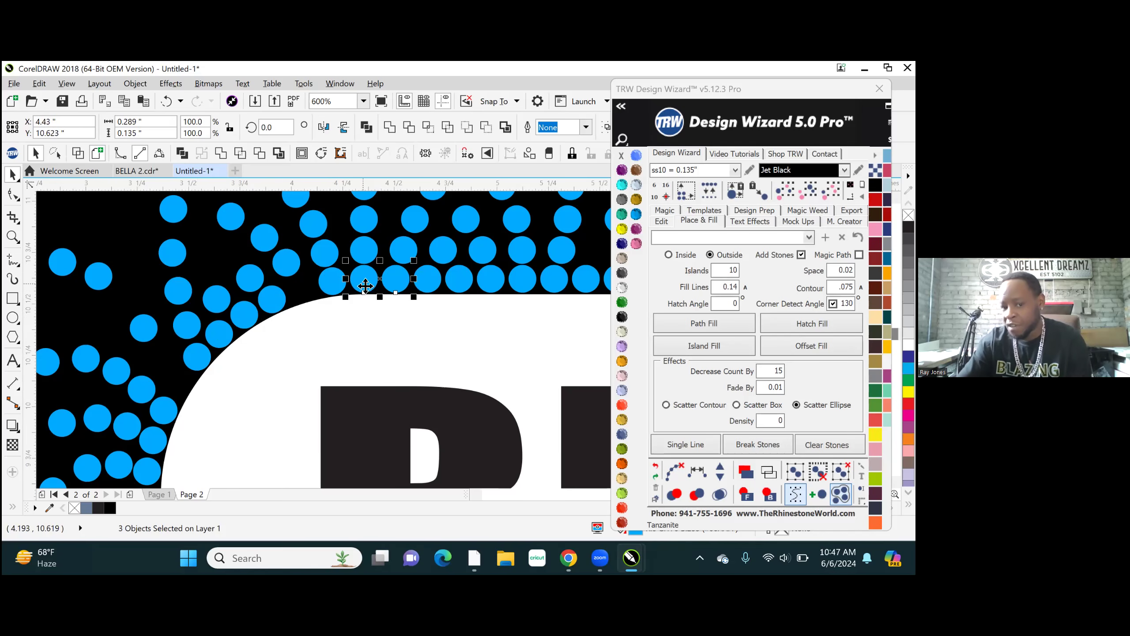
shift+click(398, 281)
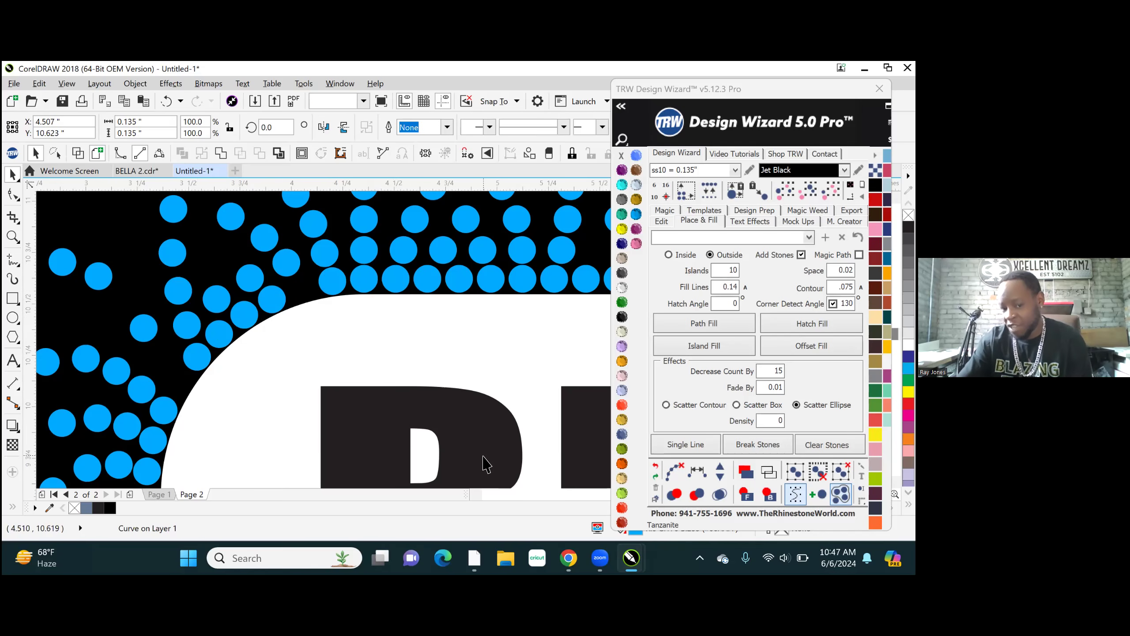
- Select four innermost-row stones together where the white shape's straight upper edge meets its upper-left curve, and clear the selection
click(393, 278)
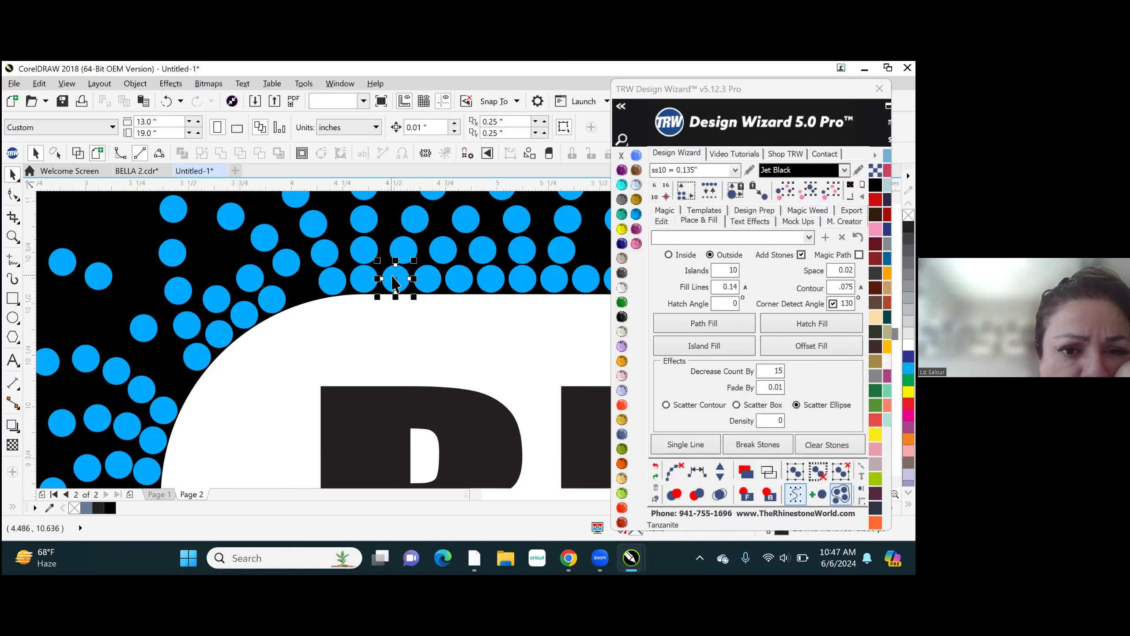
shift+click(365, 277)
shift+click(243, 307)
shift+click(333, 278)
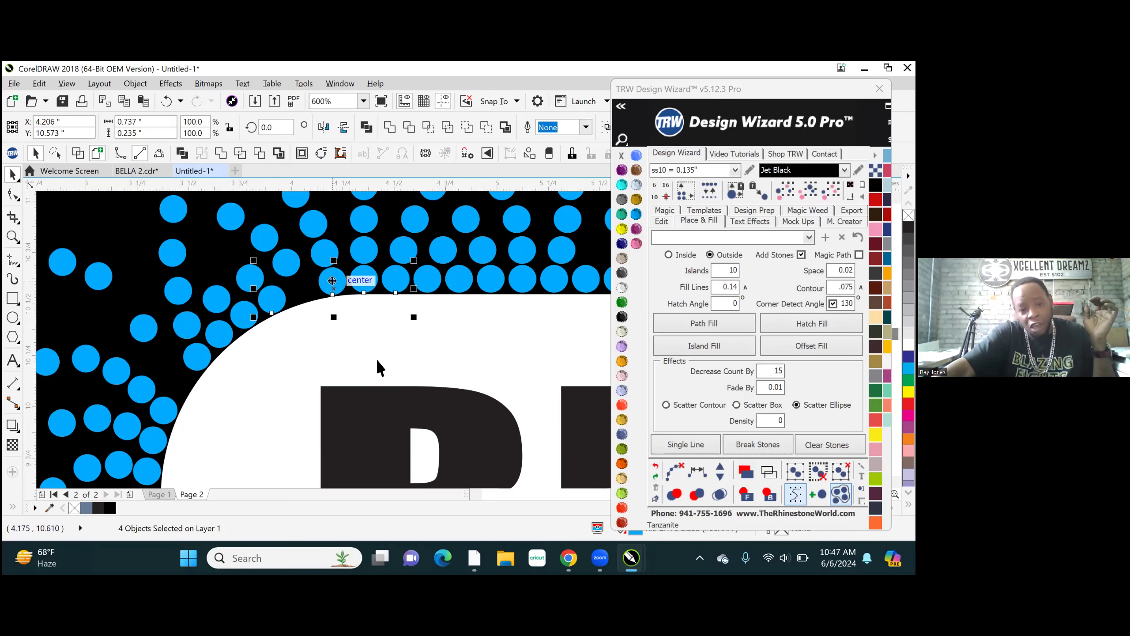
scroll(392, 363, down, 1)
scroll(369, 235, down, 2)
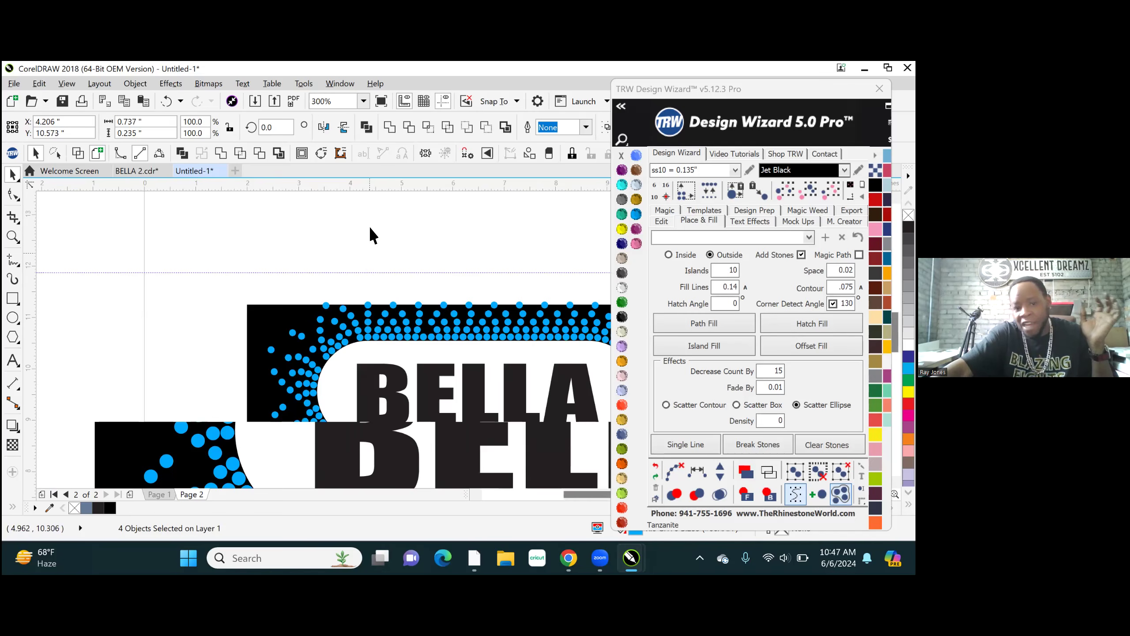
scroll(384, 341, up, 2)
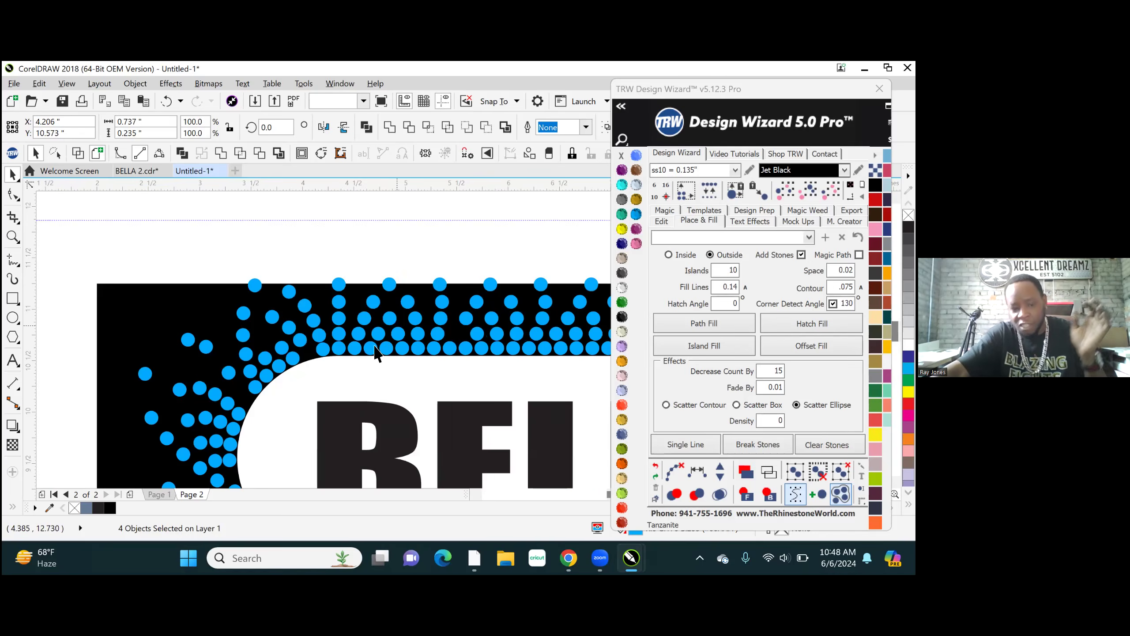
scroll(370, 349, up, 1)
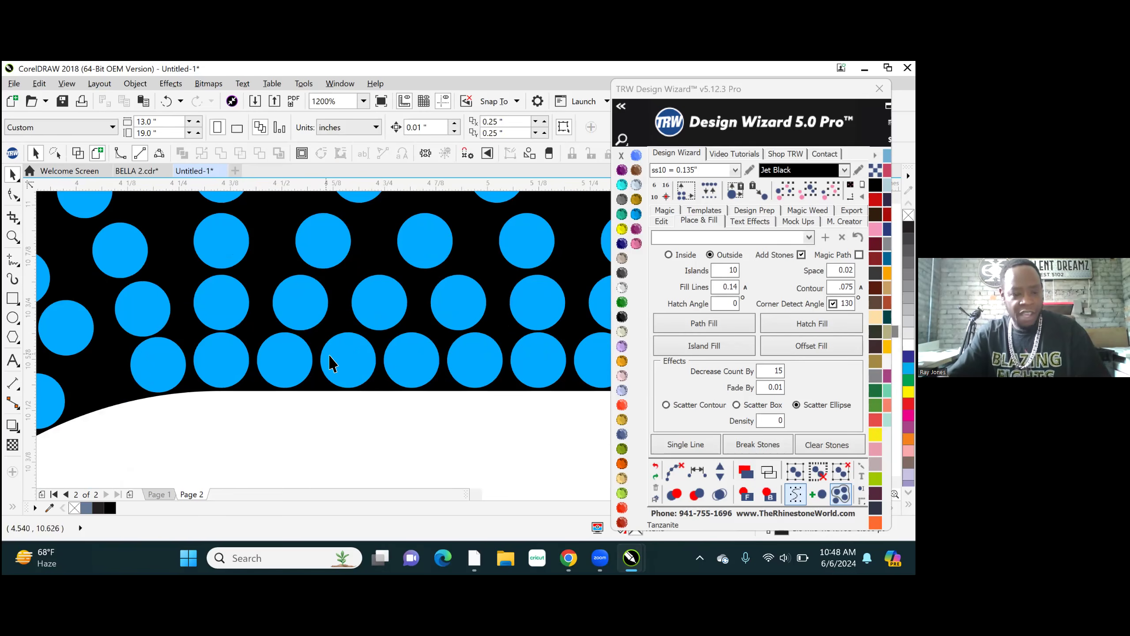
- Select eight innermost-row stones together, from the white shape's straight upper edge down around its upper-left curve
scroll(428, 313, down, 1)
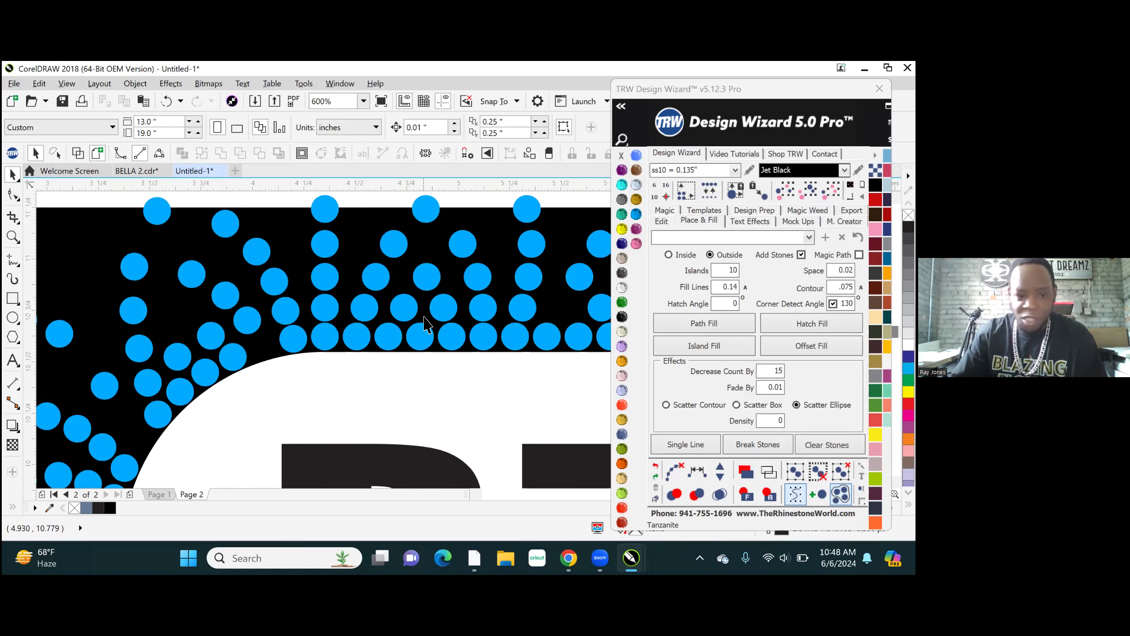
click(390, 341)
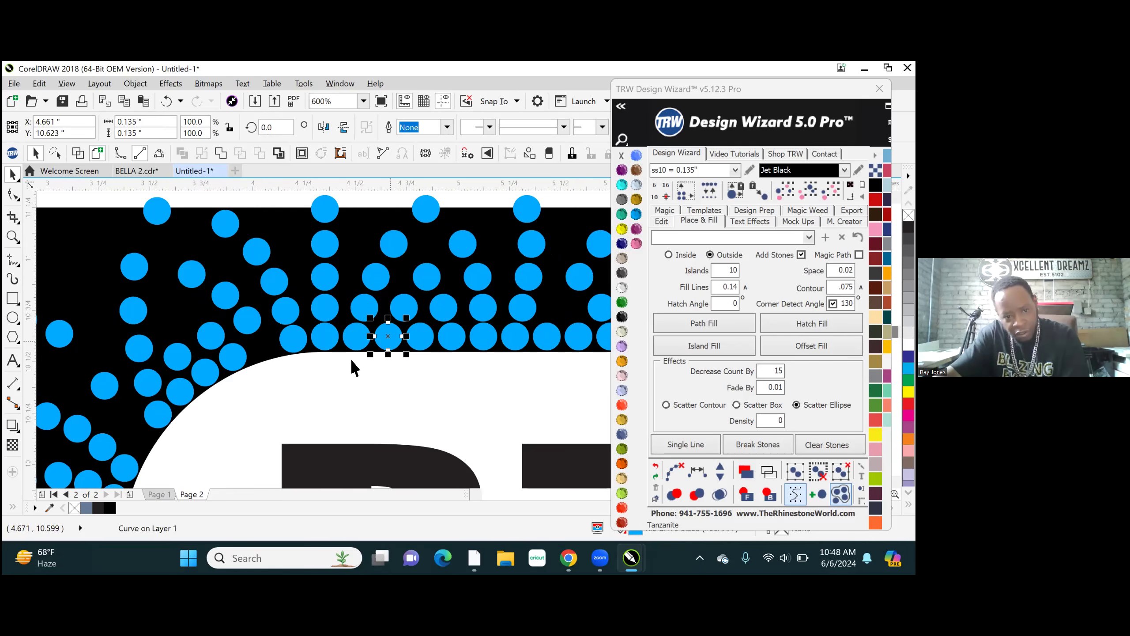
shift+click(356, 338)
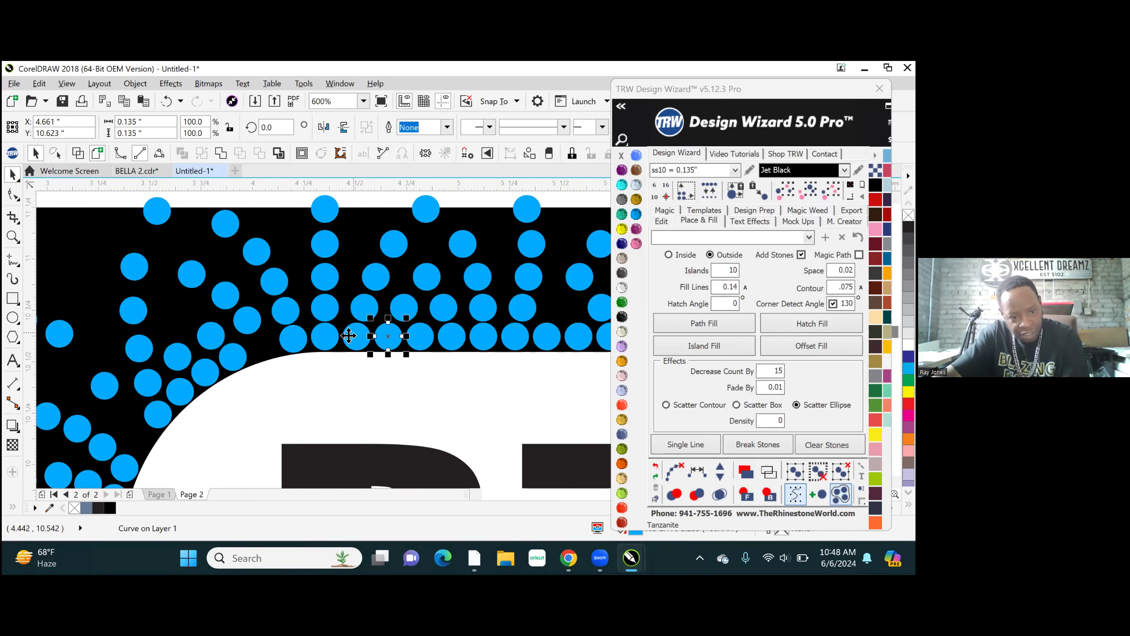
shift+click(324, 340)
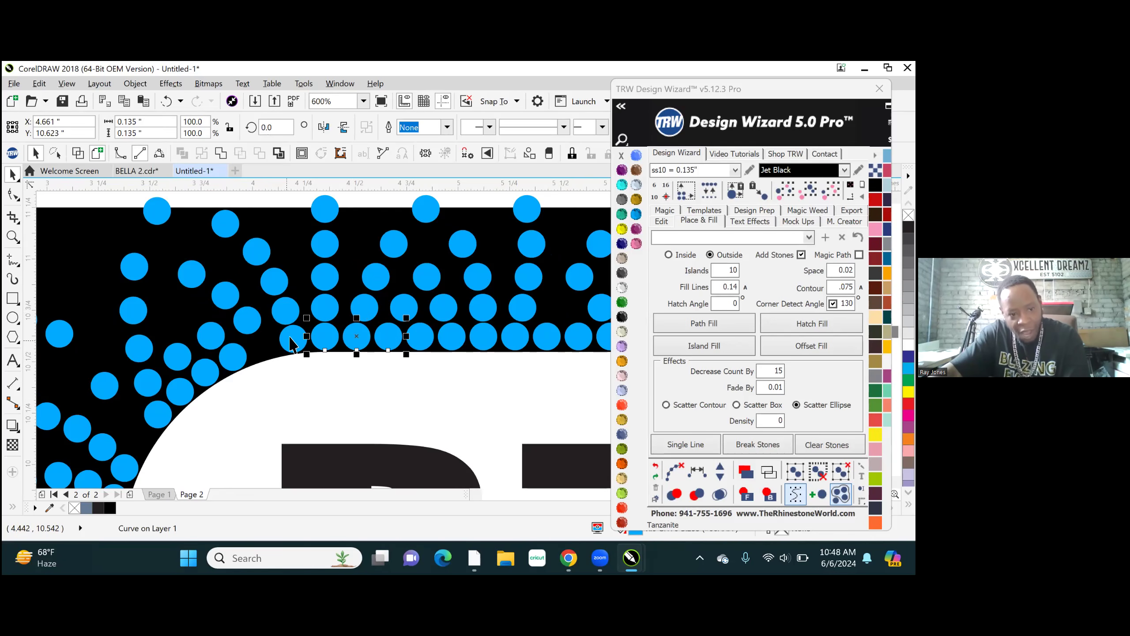
shift+click(290, 338)
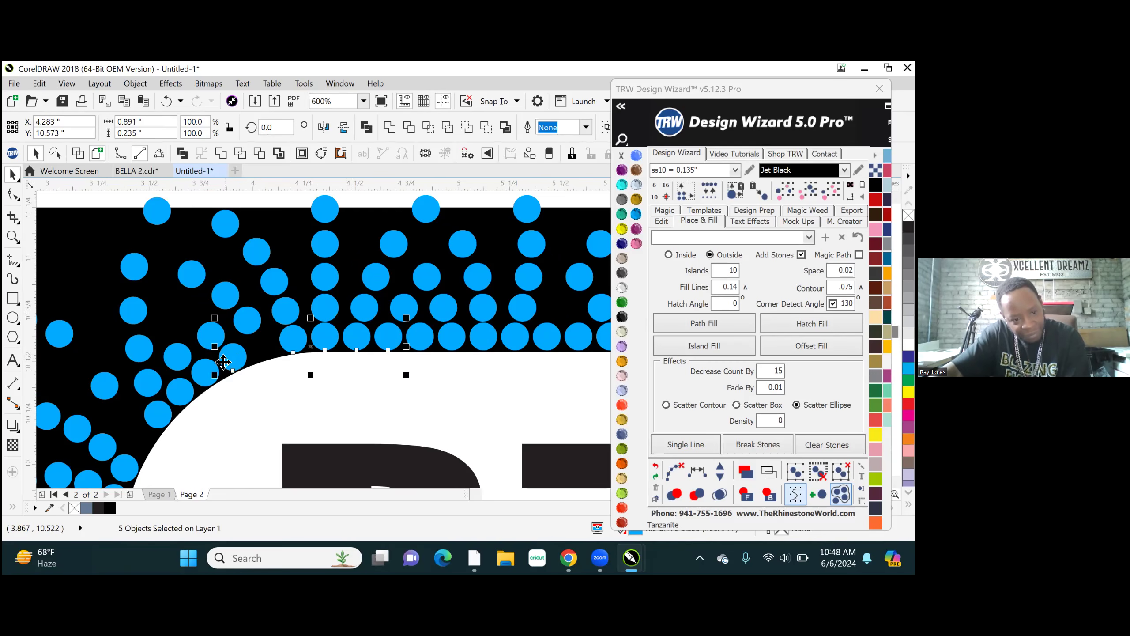
shift+click(201, 375)
shift+click(176, 403)
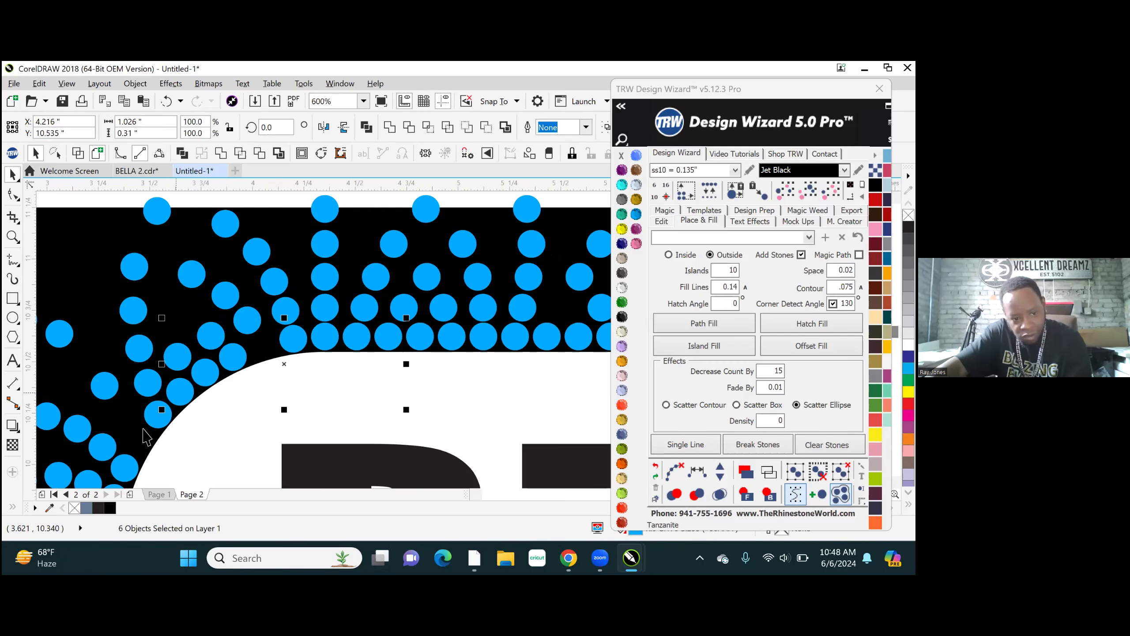
shift+click(159, 414)
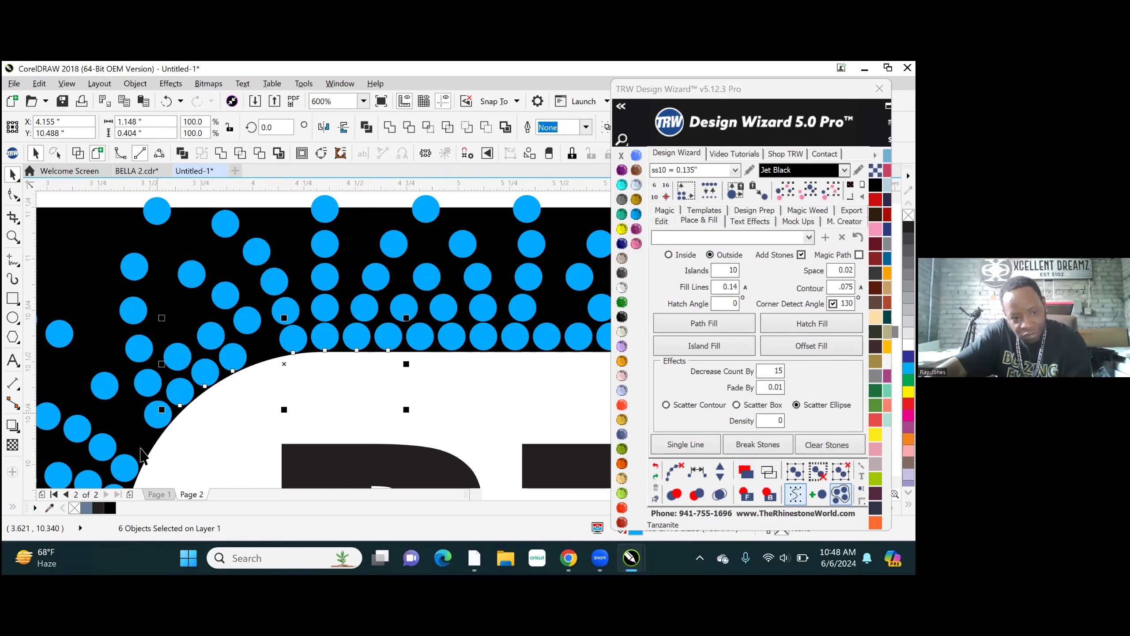
shift+click(124, 470)
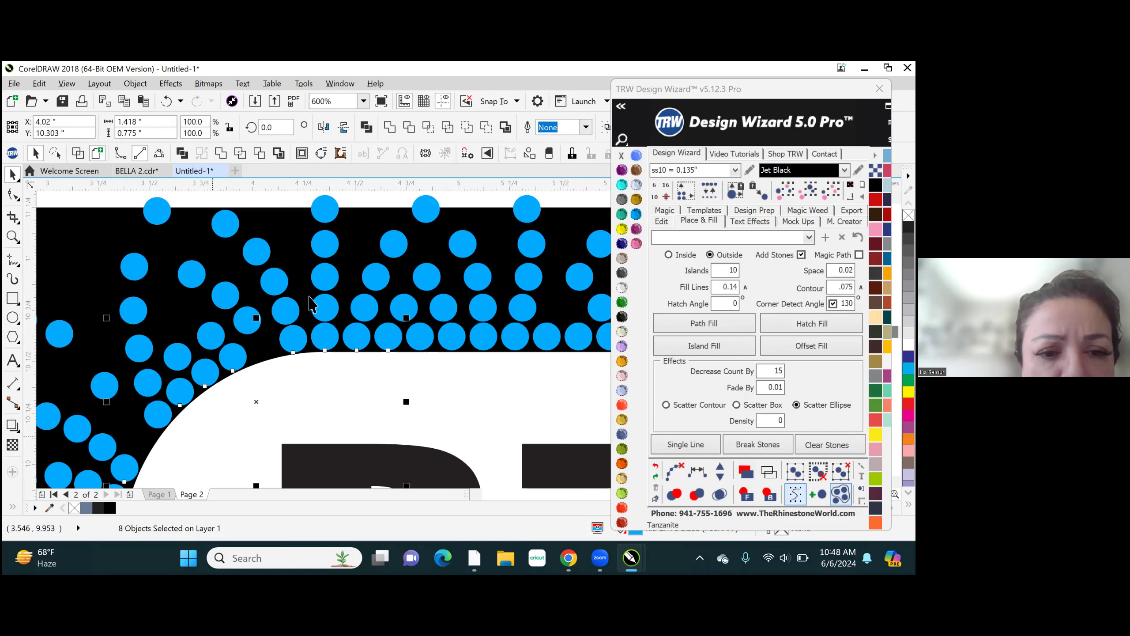
- Add the skipped stone on the upper-left curve to the selection, keeping the lowest stone selected for nine in total
scroll(203, 427, down, 5)
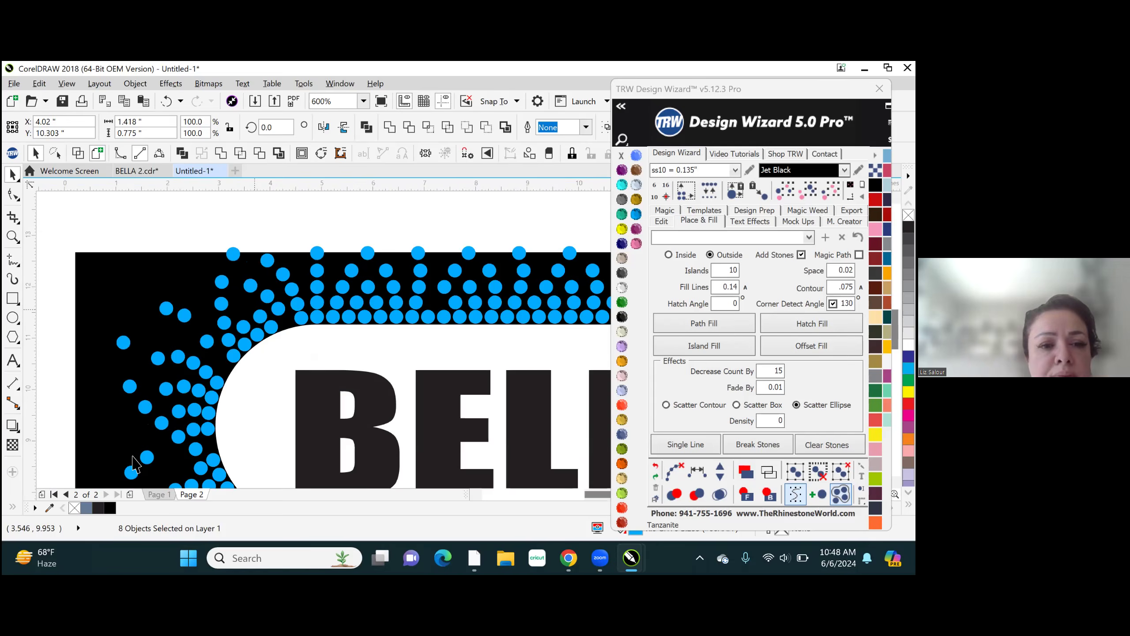
scroll(131, 454, up, 5)
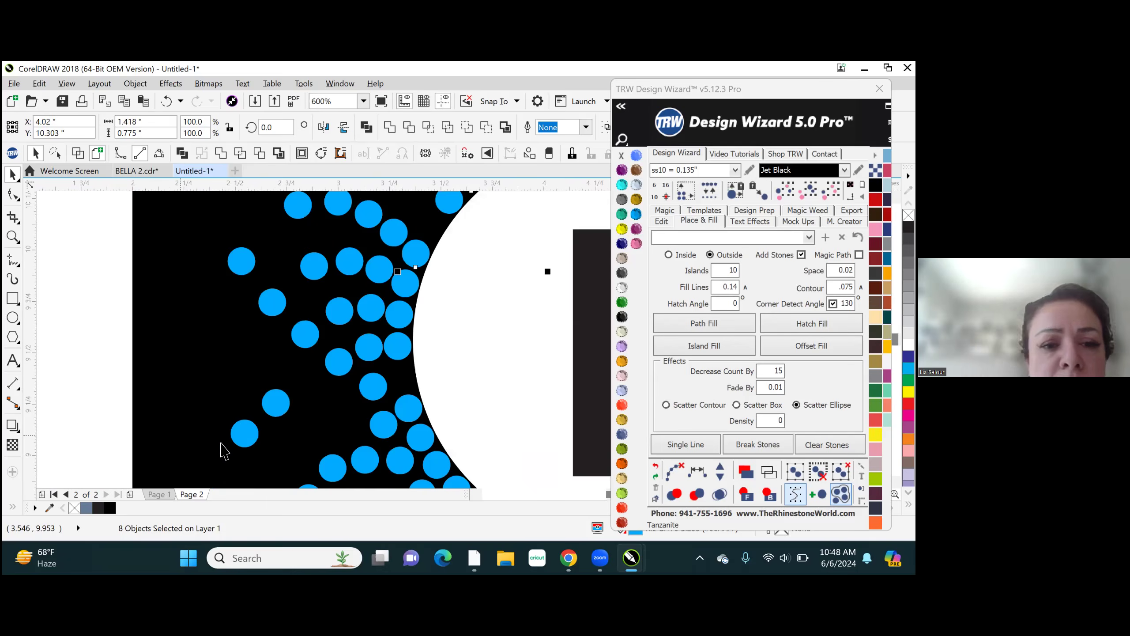
scroll(231, 441, up, 2)
scroll(263, 443, down, 2)
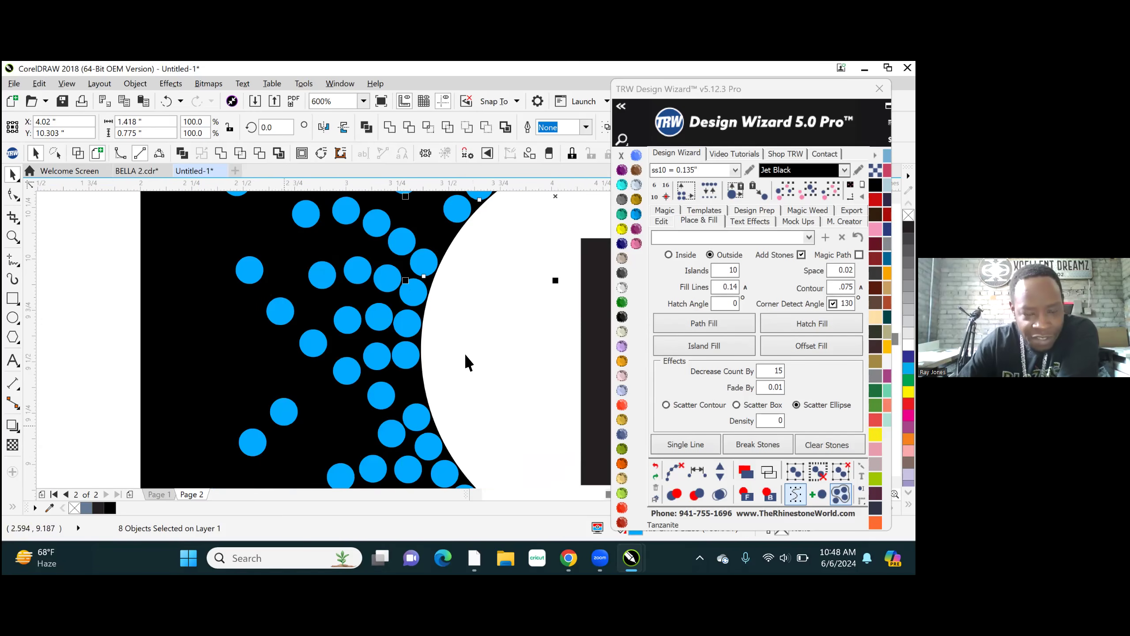
scroll(459, 364, down, 2)
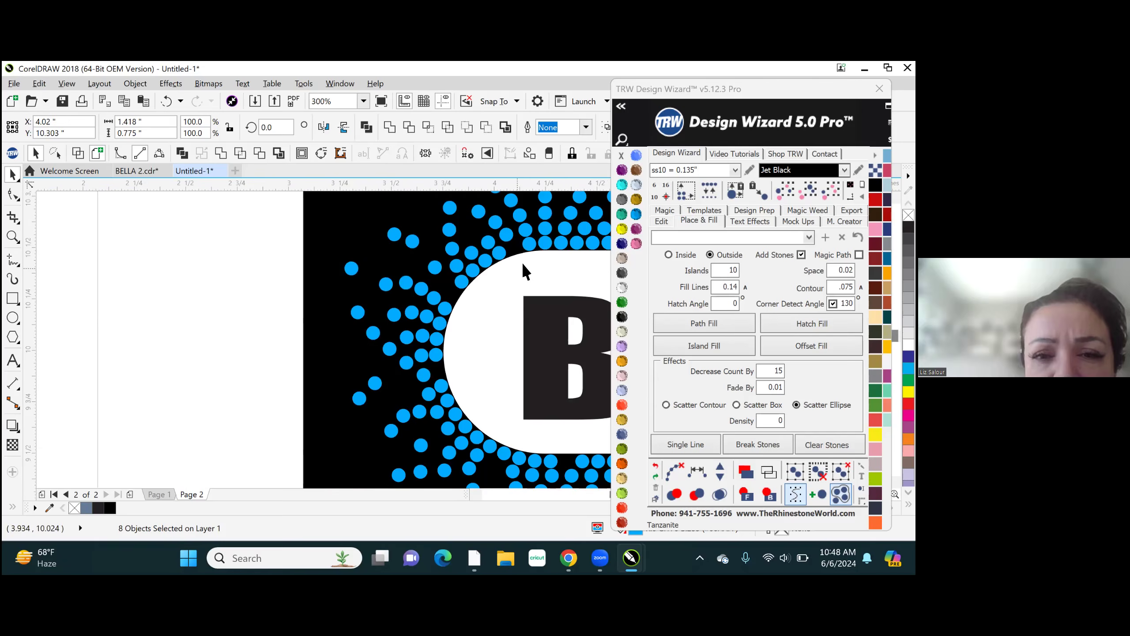
scroll(523, 265, up, 2)
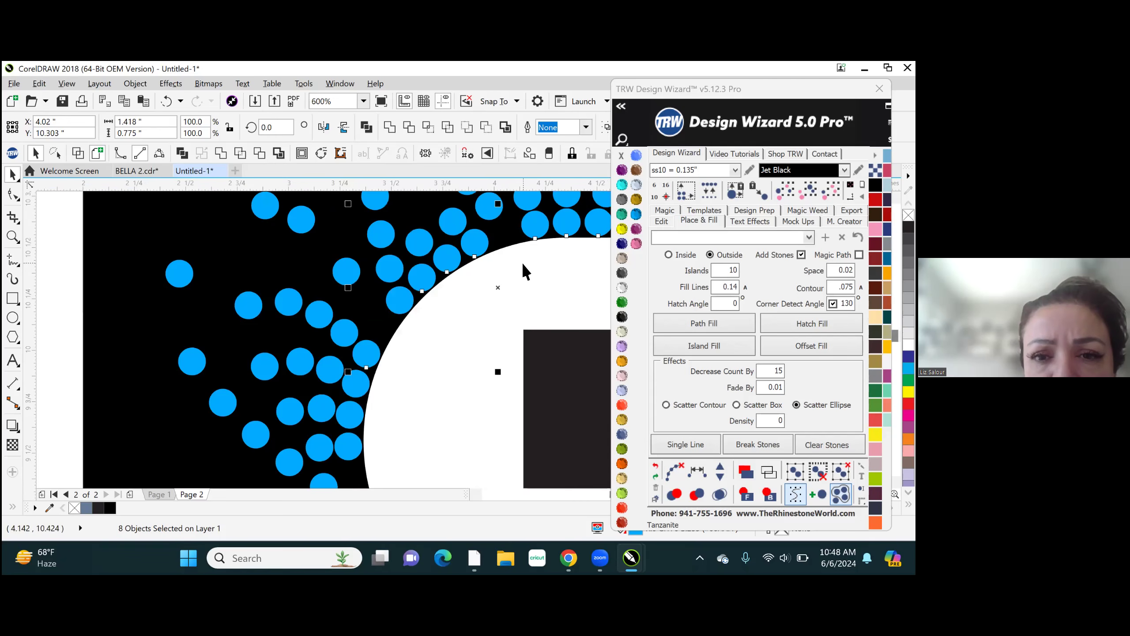
shift+click(368, 352)
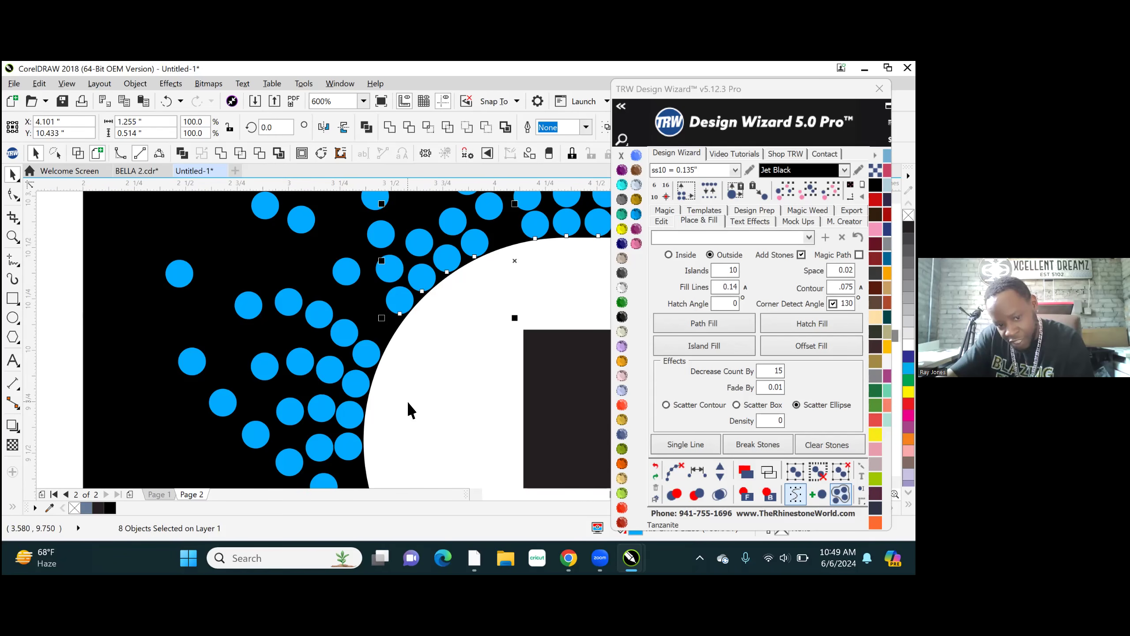
shift+click(370, 355)
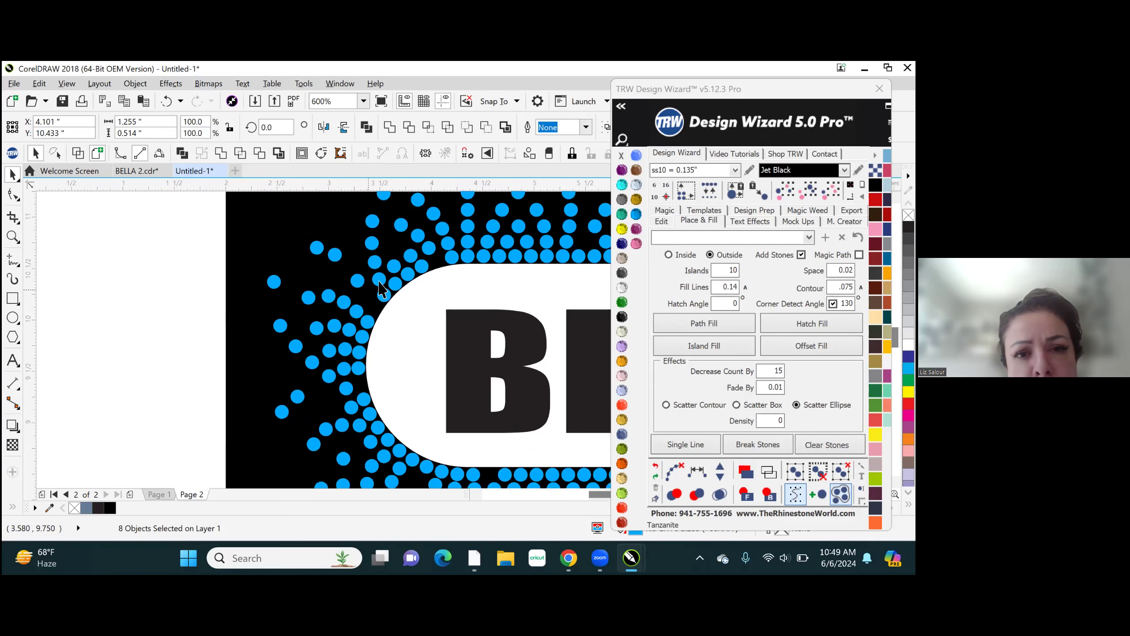
scroll(379, 289, down, 4)
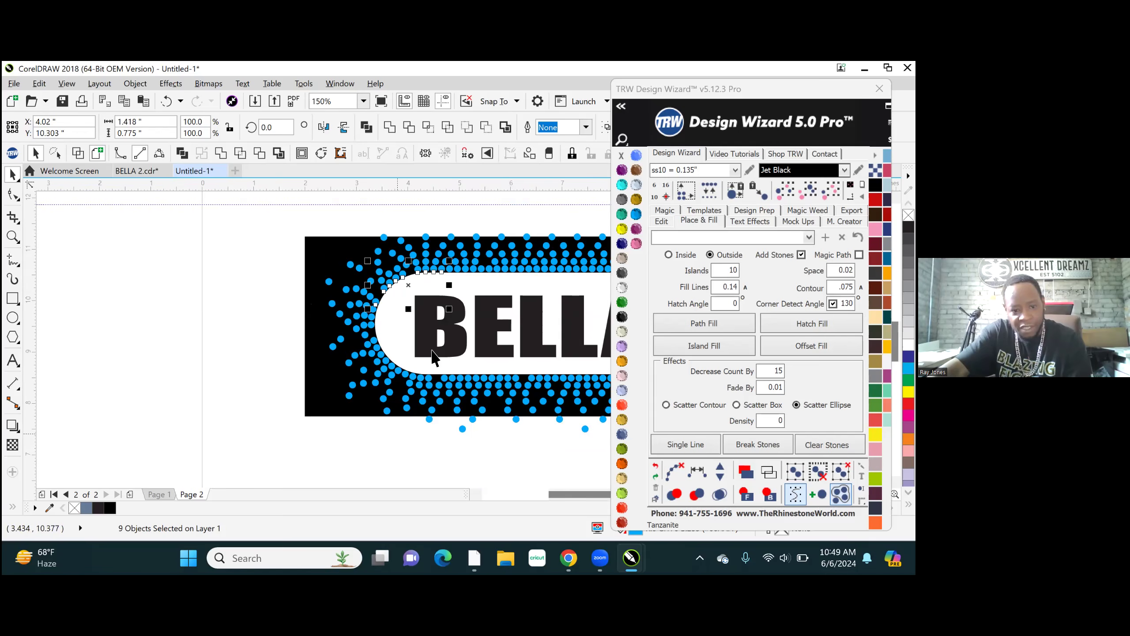
scroll(432, 356, up, 2)
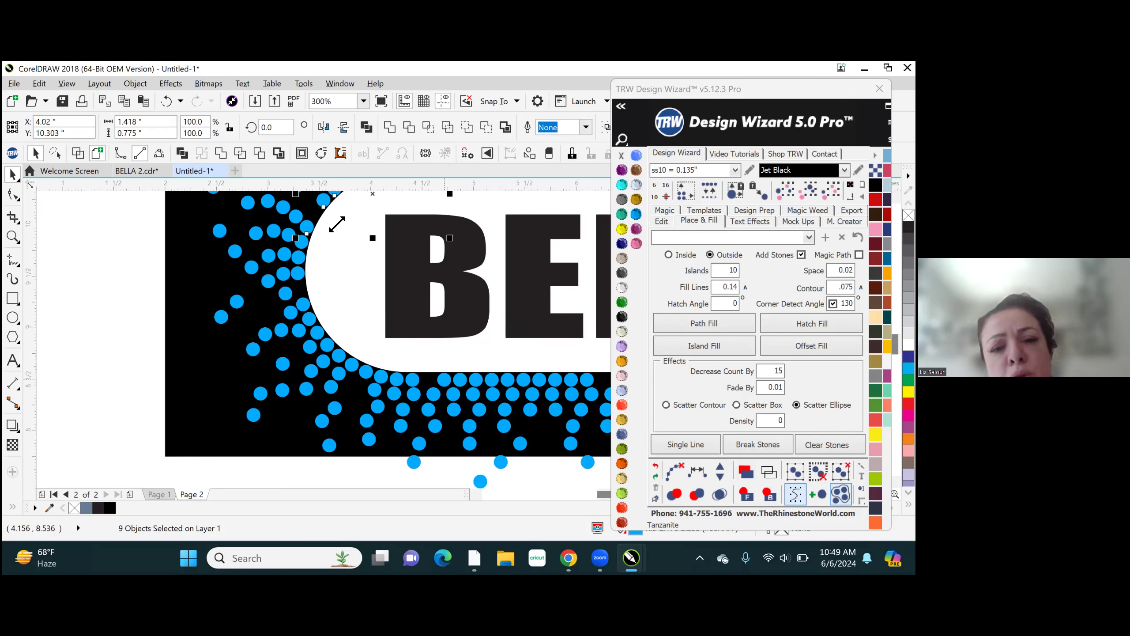
scroll(272, 301, up, 1)
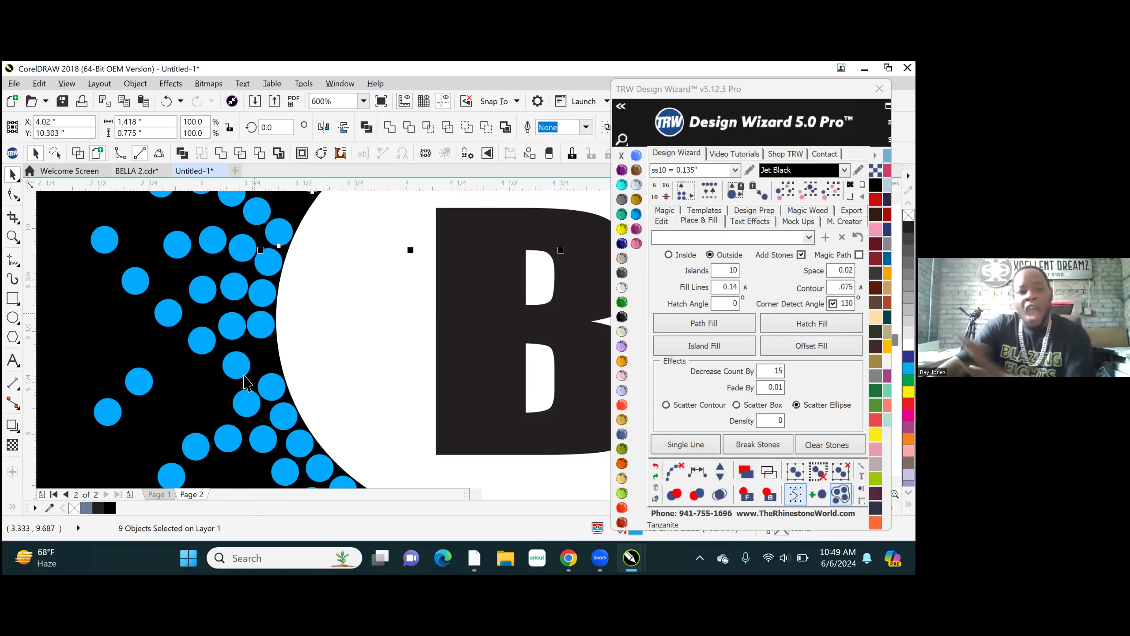
scroll(263, 445, down, 1)
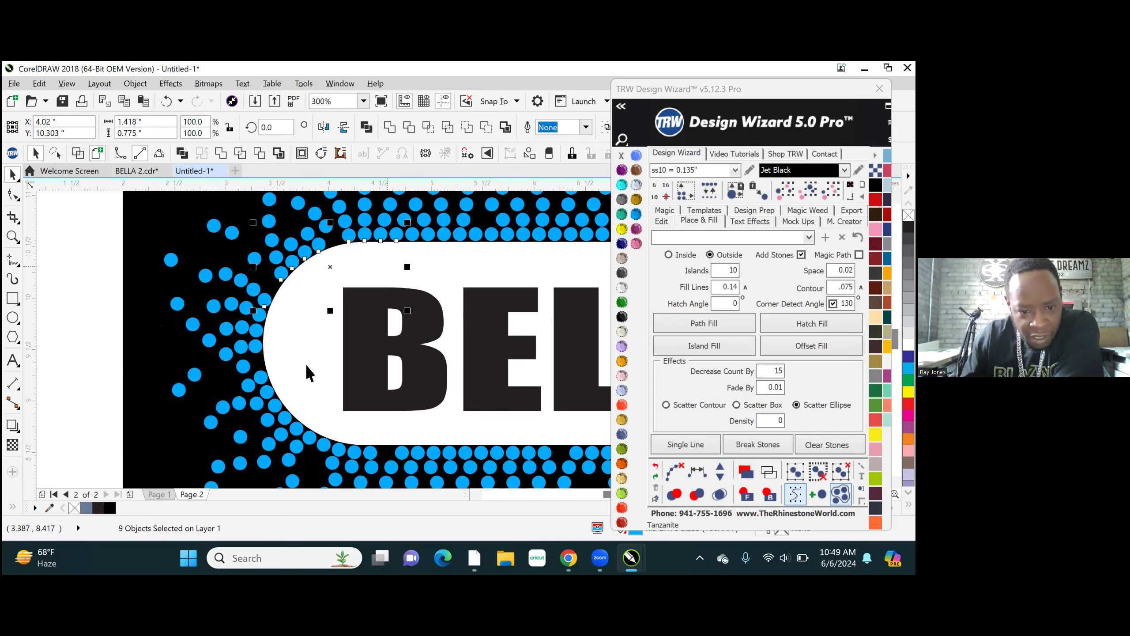
scroll(195, 312, down, 1)
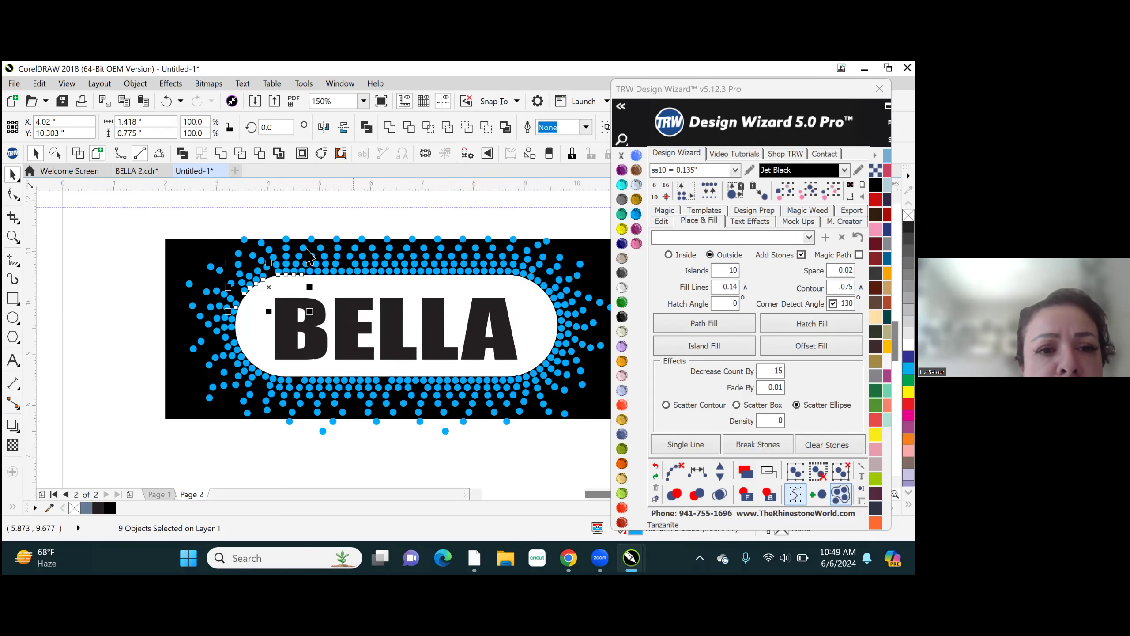
- Add the next three innermost-row stones on the white shape's left curve to the selection, for twelve in total
scroll(247, 268, up, 1)
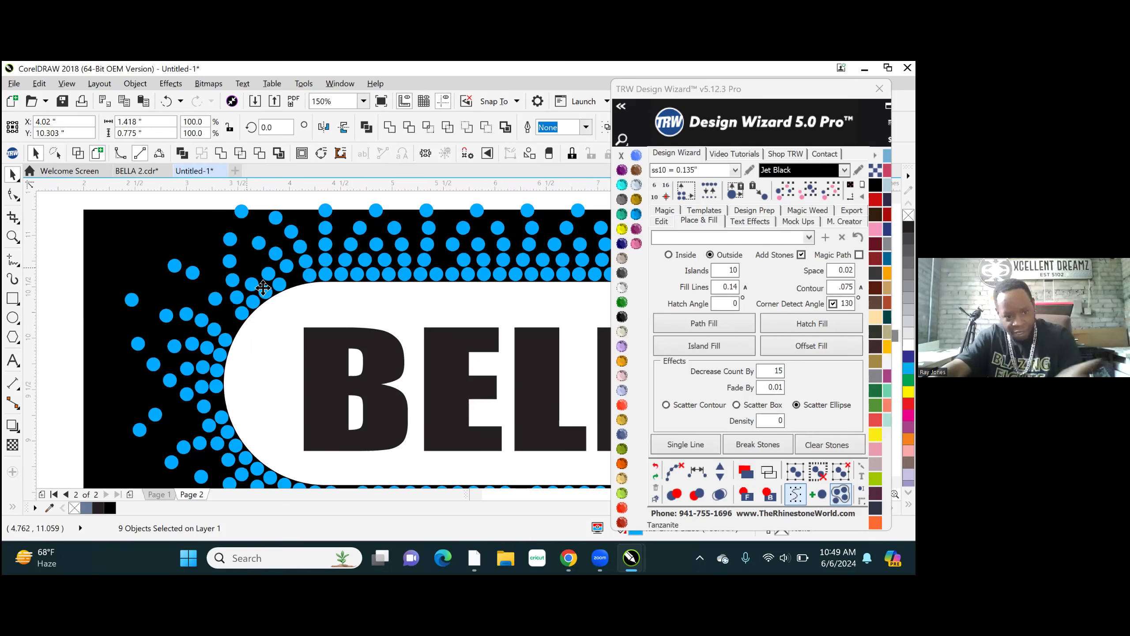
scroll(263, 288, up, 2)
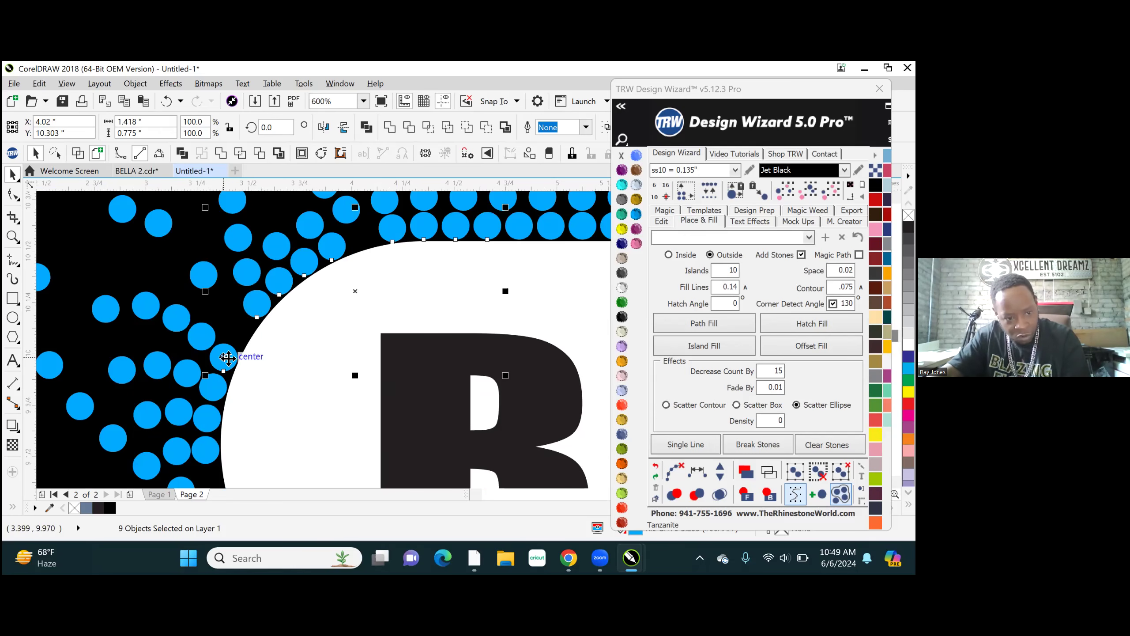
shift+click(213, 400)
shift+click(208, 420)
shift+click(212, 454)
shift+click(257, 311)
scroll(259, 325, down, 1)
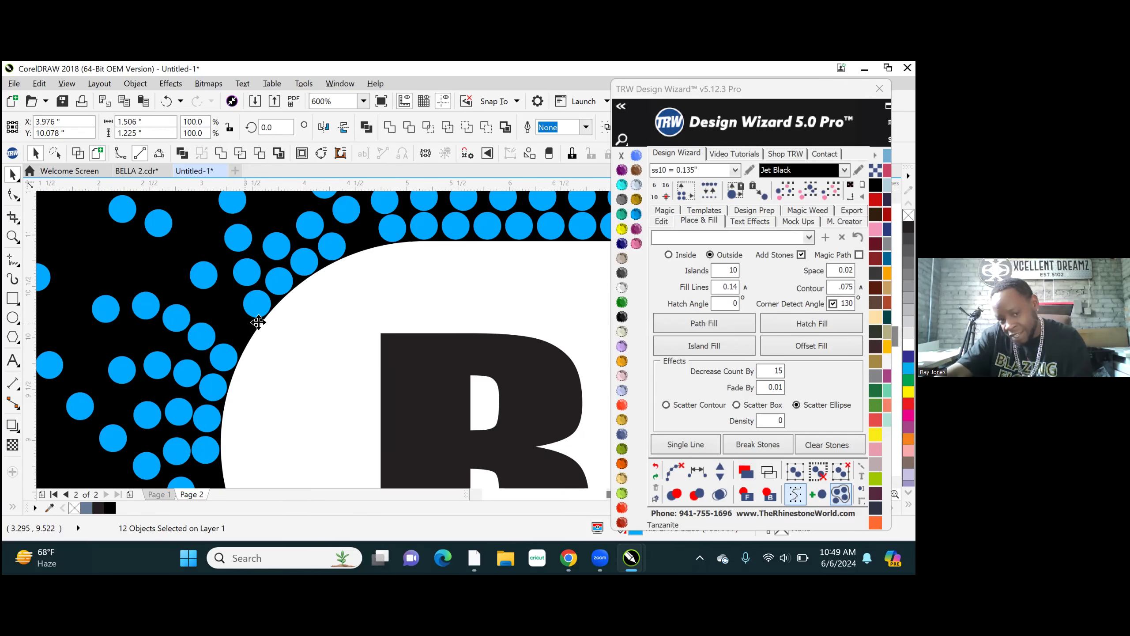
scroll(258, 321, down, 2)
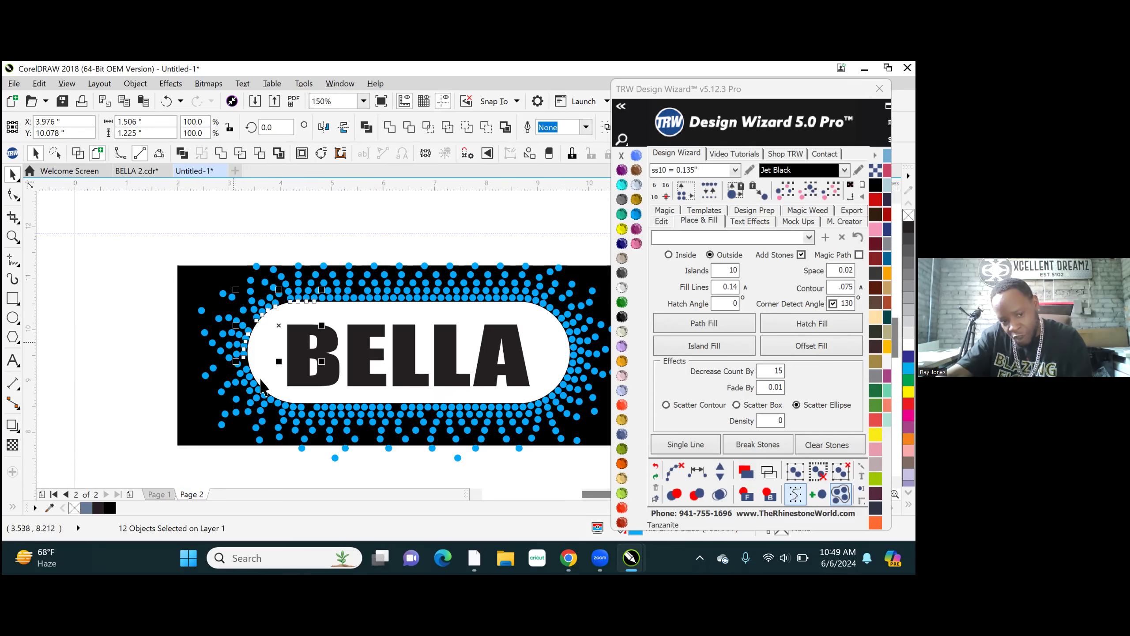
- Extend the selection along the innermost row around the white shape's lower-left curve and onto its straight lower edge, to 24 stones
scroll(292, 412, up, 2)
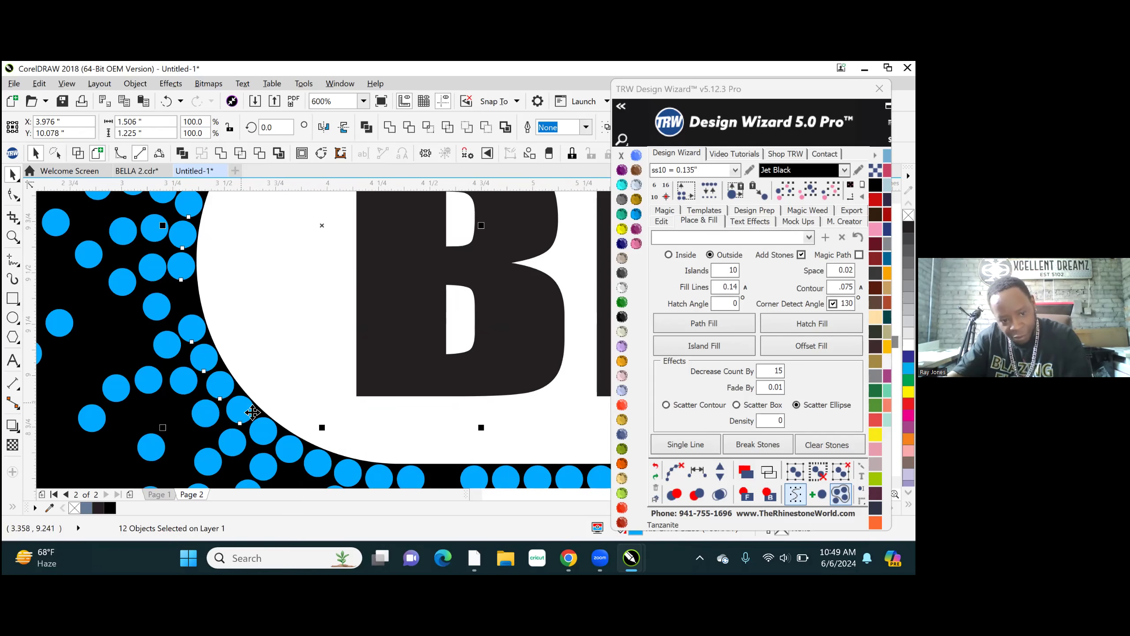
shift+click(315, 462)
shift+click(347, 471)
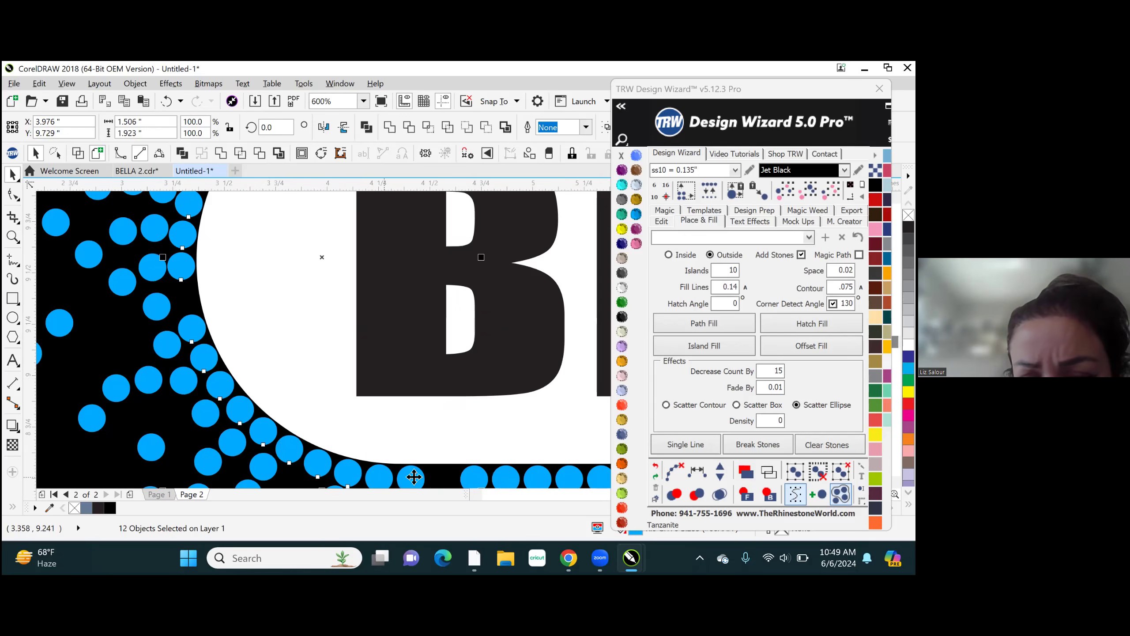
shift+click(472, 474)
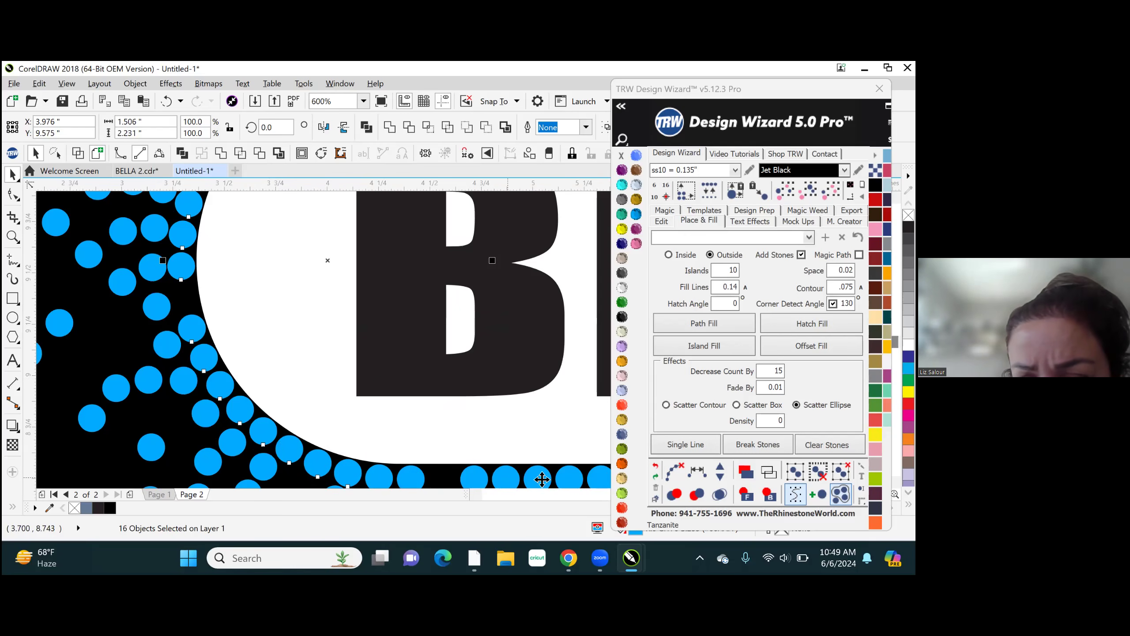
shift+click(507, 478)
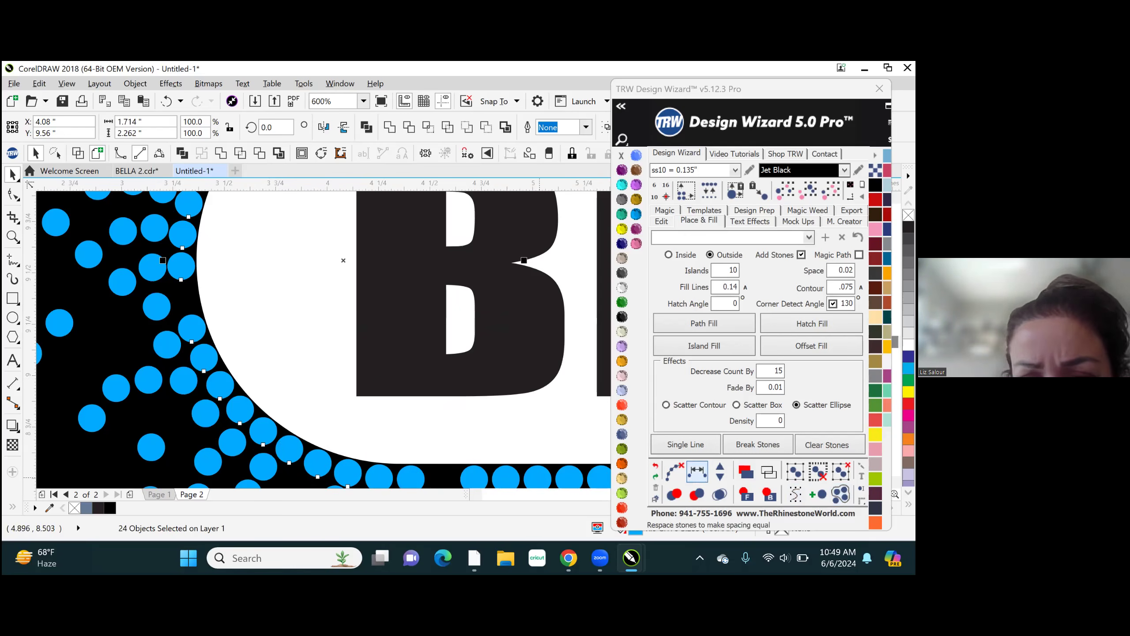
- Try to respace the selected stones evenly with one extra stone added, and undo the respacing
click(698, 472)
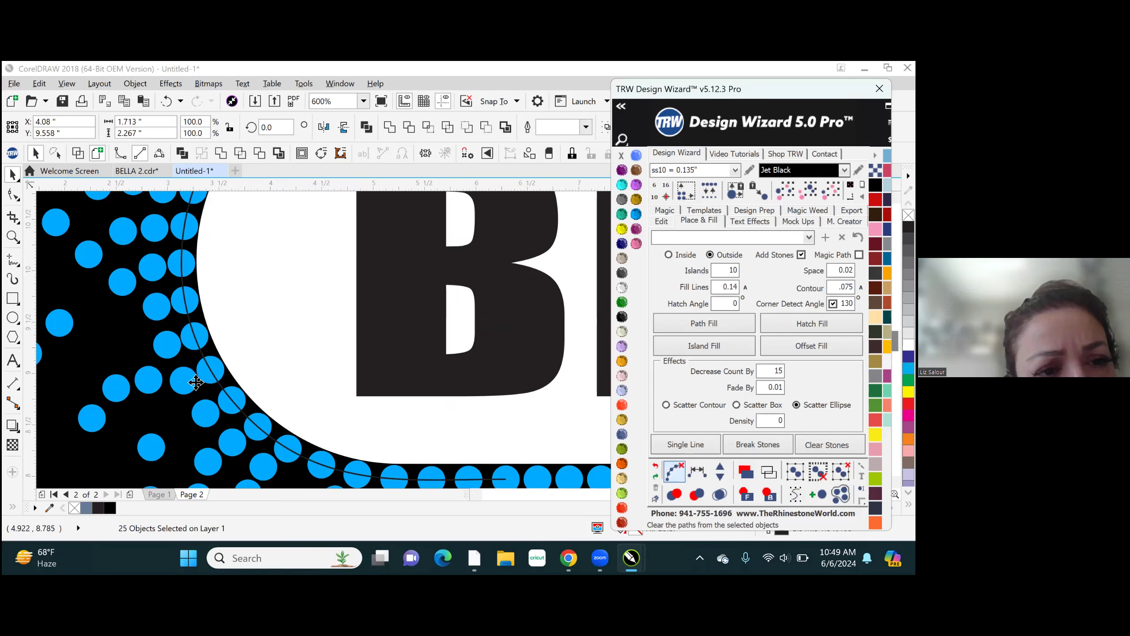
scroll(196, 382, down, 2)
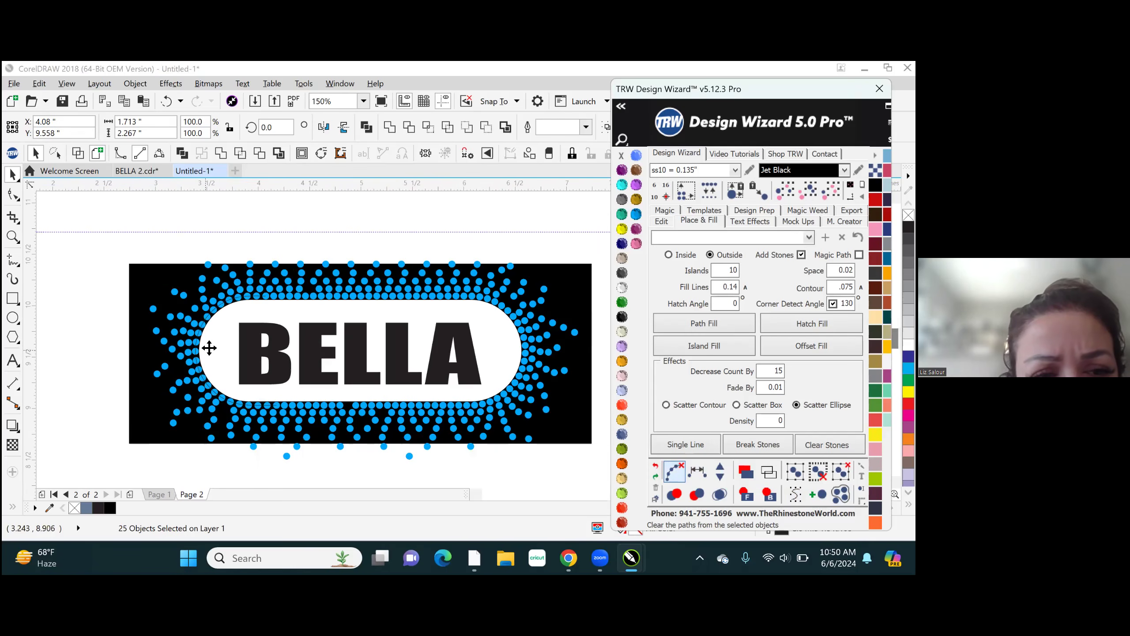
scroll(220, 343, up, 2)
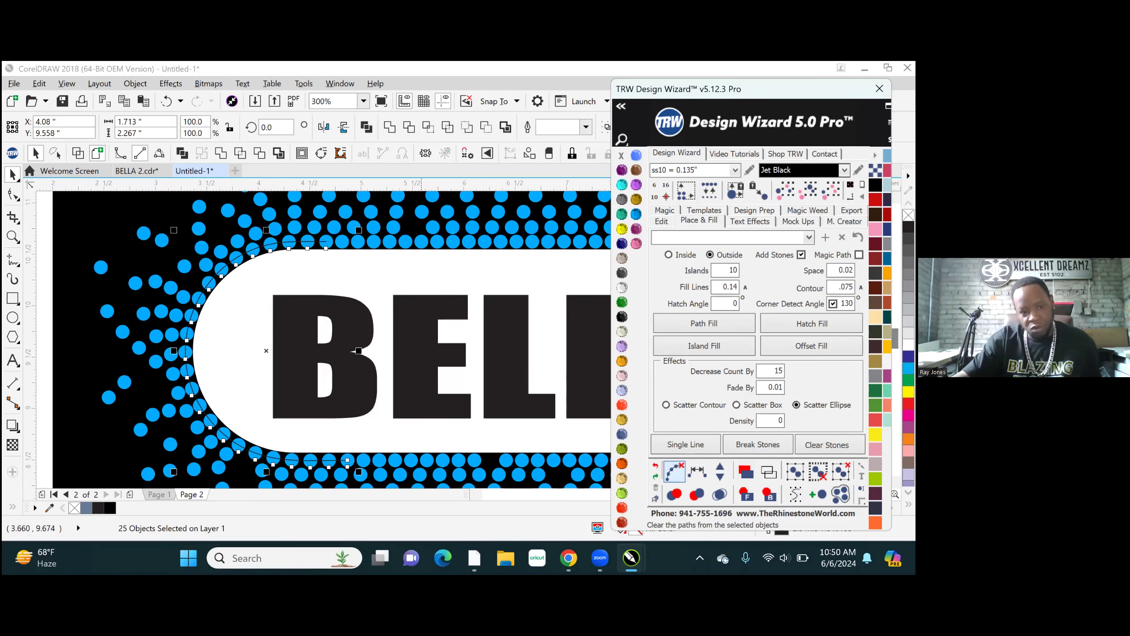
click(720, 466)
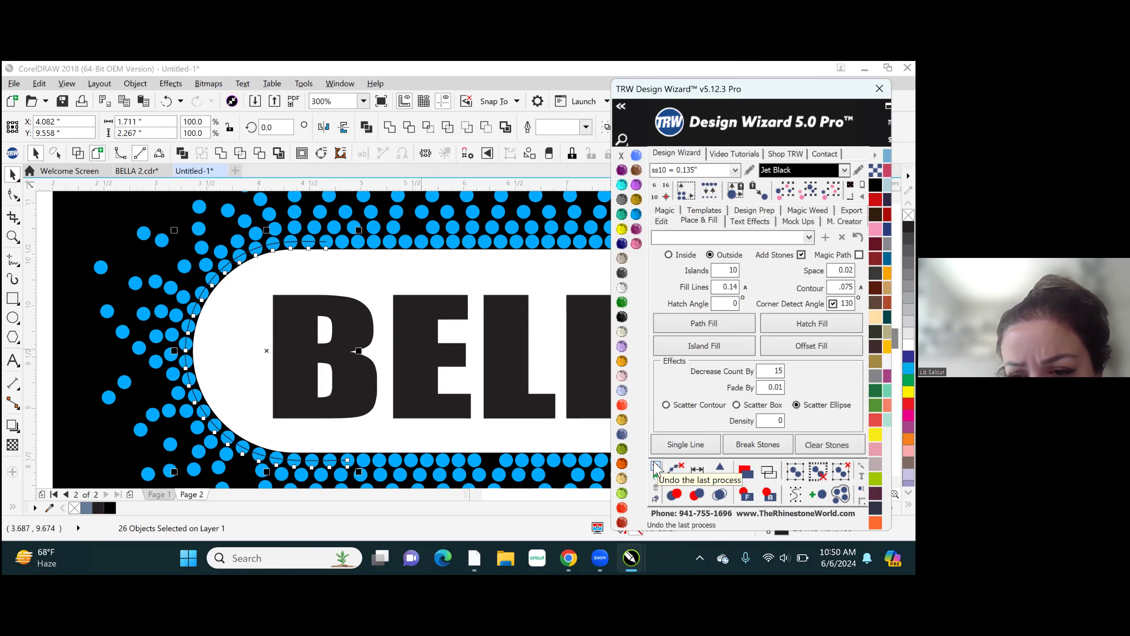
click(656, 467)
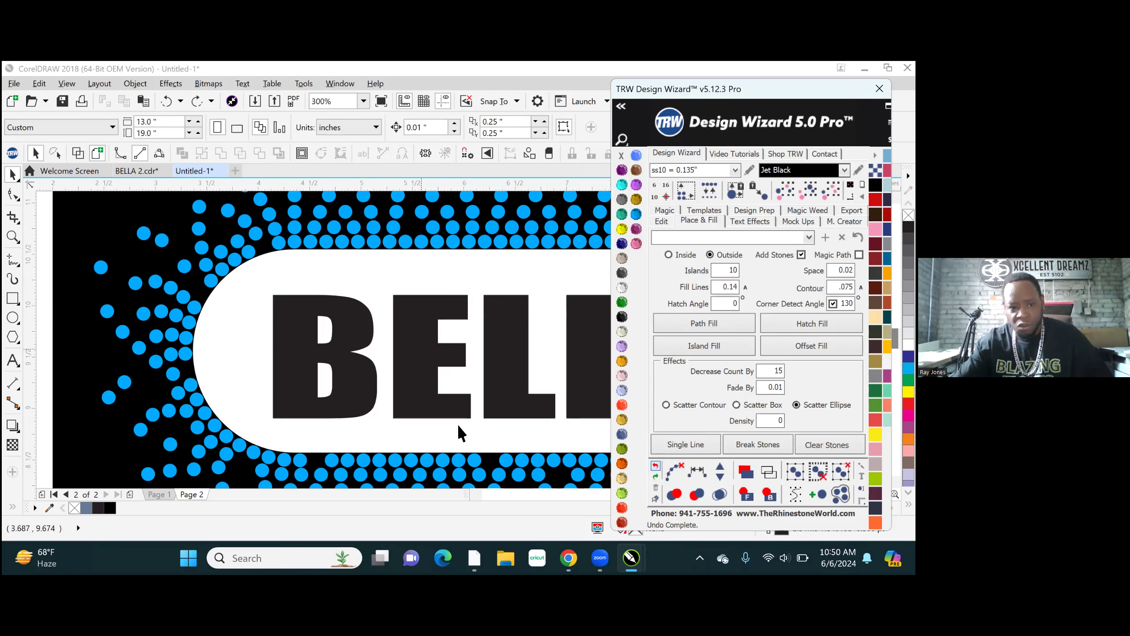
- Select six innermost-row stones, from the start of the white shape's straight upper edge down its upper-left curve
click(276, 244)
scroll(218, 281, up, 2)
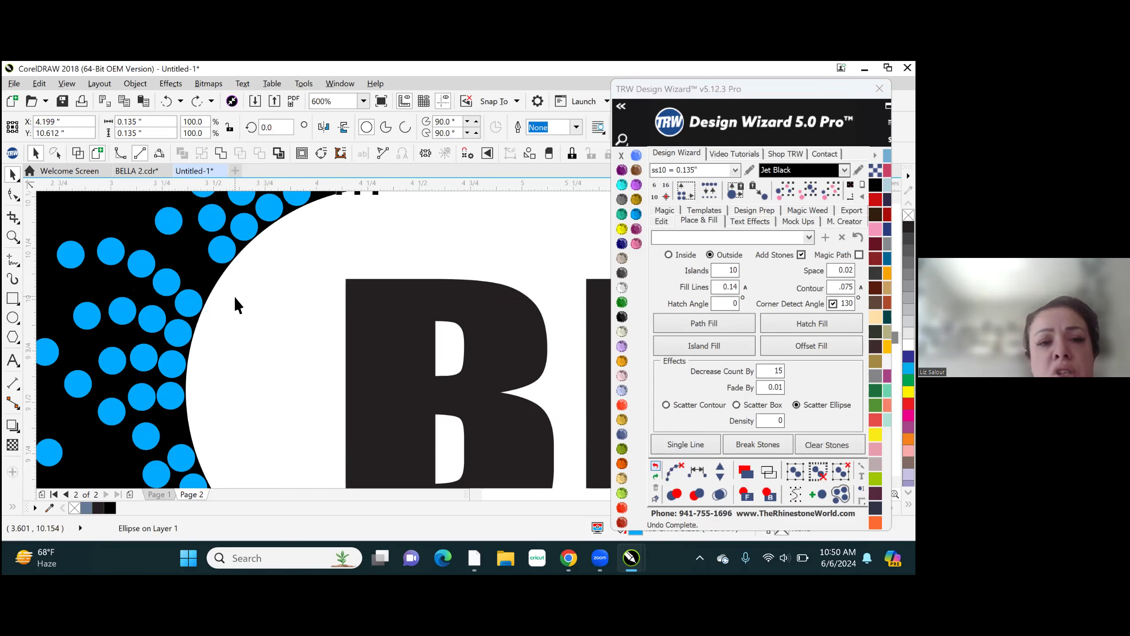
scroll(233, 296, down, 2)
scroll(257, 263, up, 2)
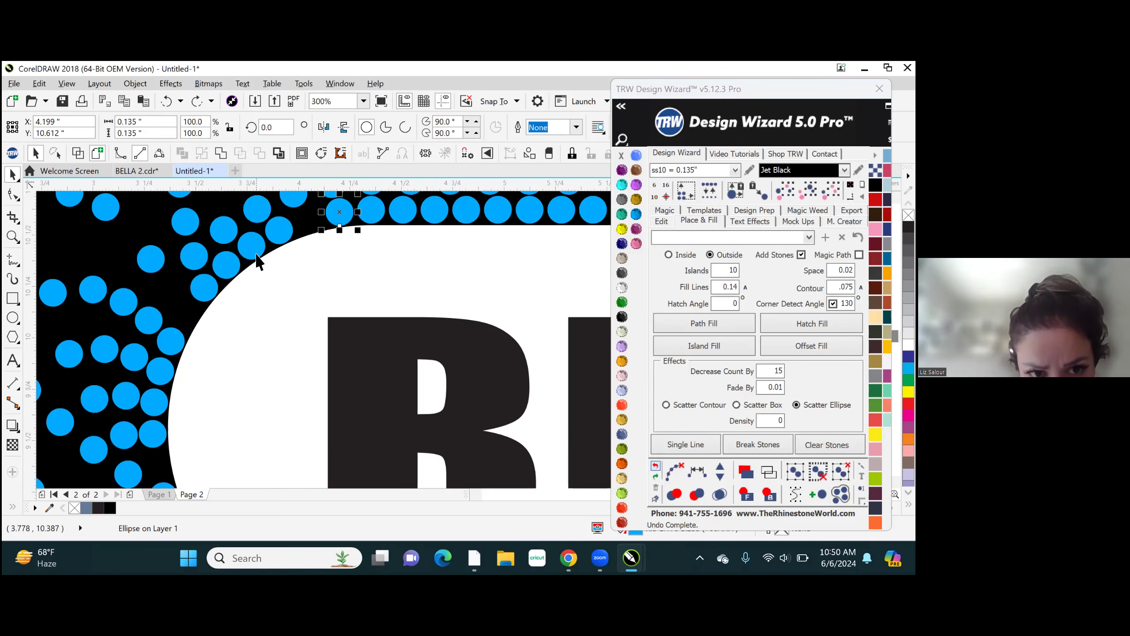
shift+click(251, 245)
shift+click(230, 266)
shift+click(201, 293)
shift+click(171, 342)
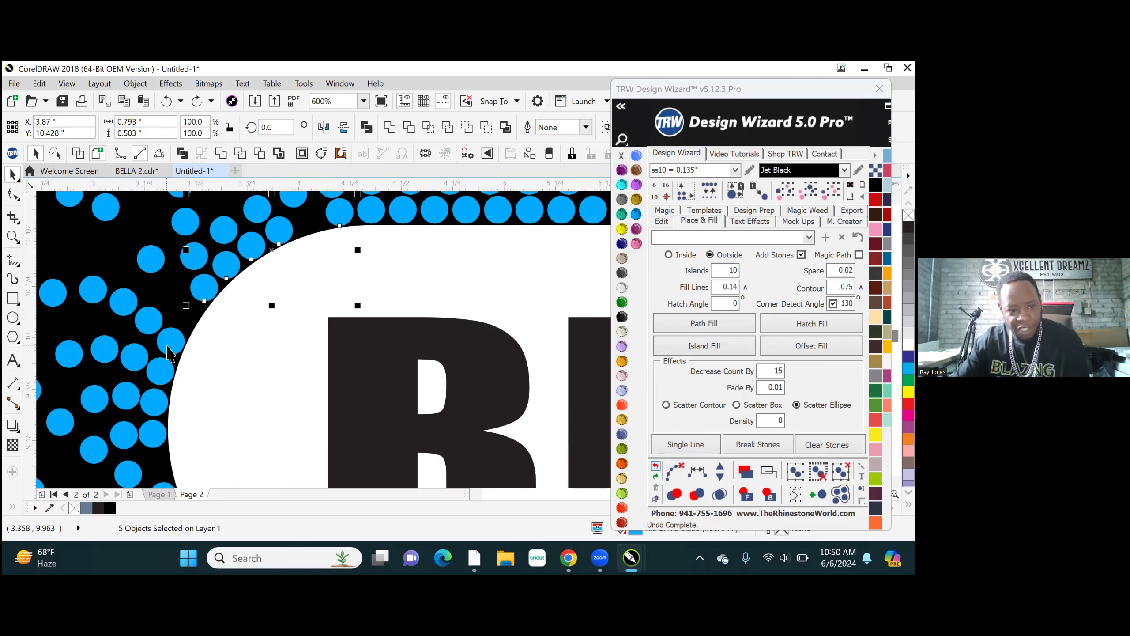
- Add the next four innermost-row stones down the white shape's left side to the selection, for ten in total
shift+click(159, 370)
shift+click(153, 403)
shift+click(152, 434)
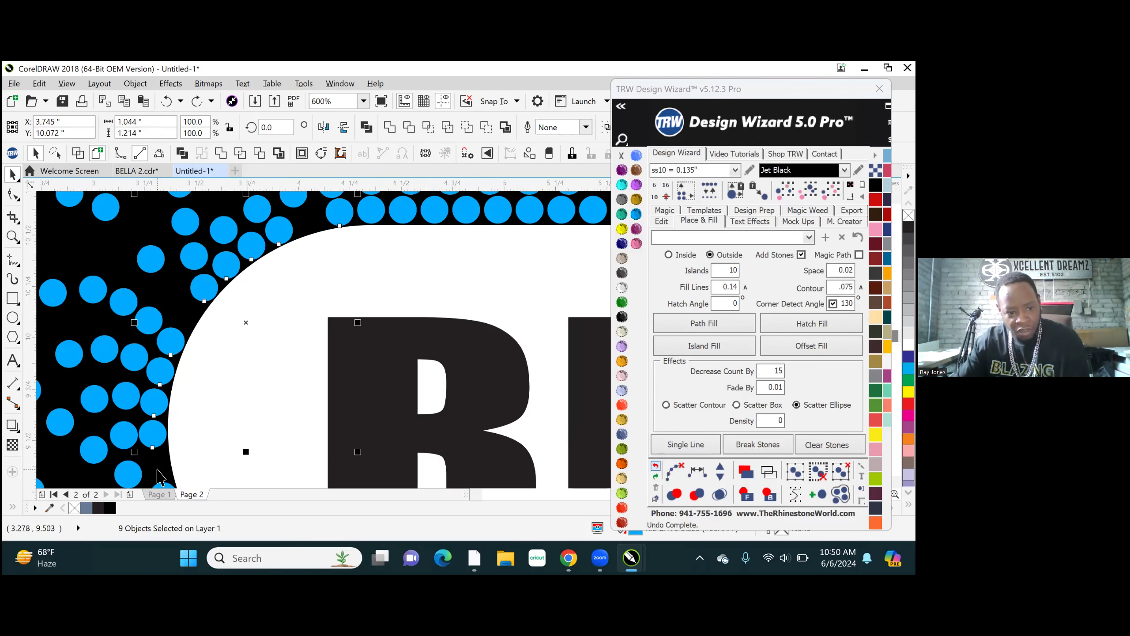
scroll(177, 380, down, 3)
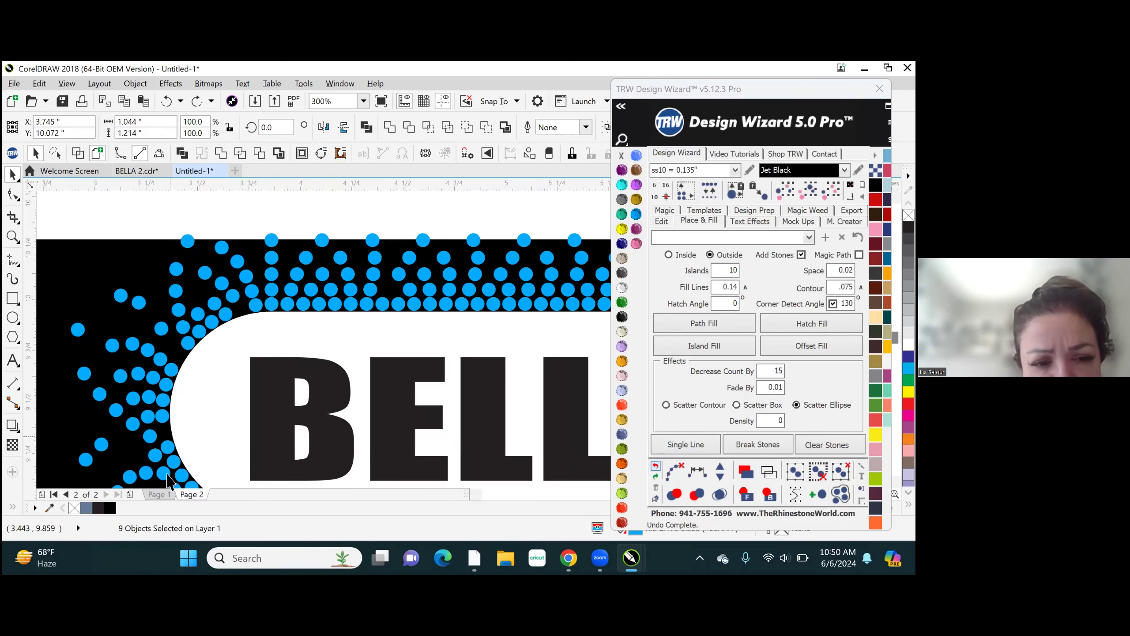
scroll(171, 454, up, 5)
shift+click(175, 436)
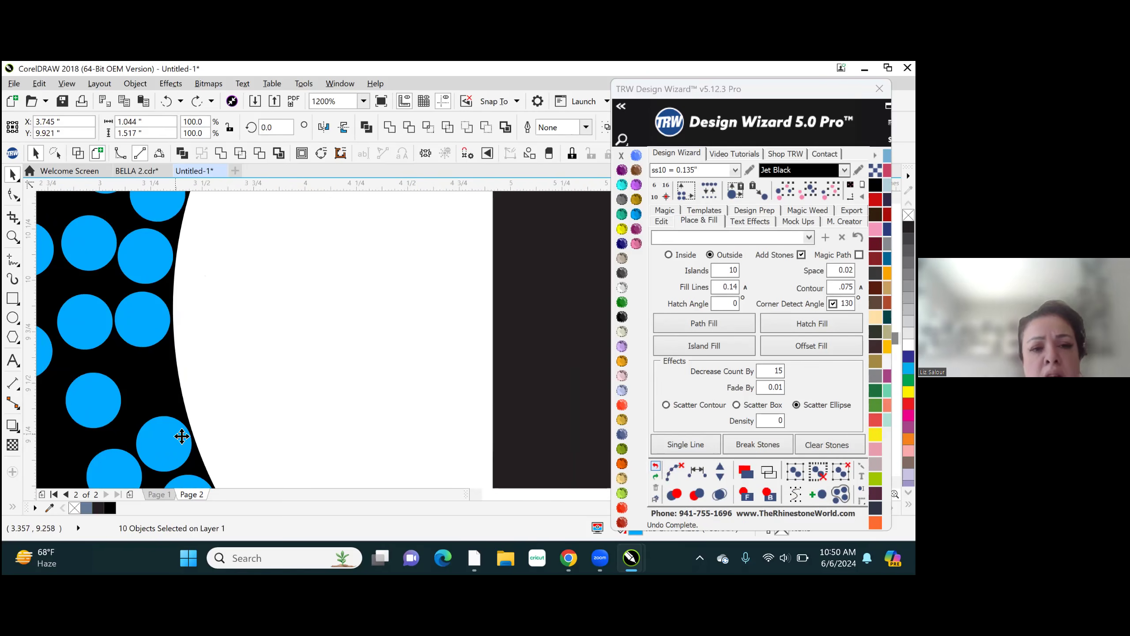
scroll(176, 432, down, 3)
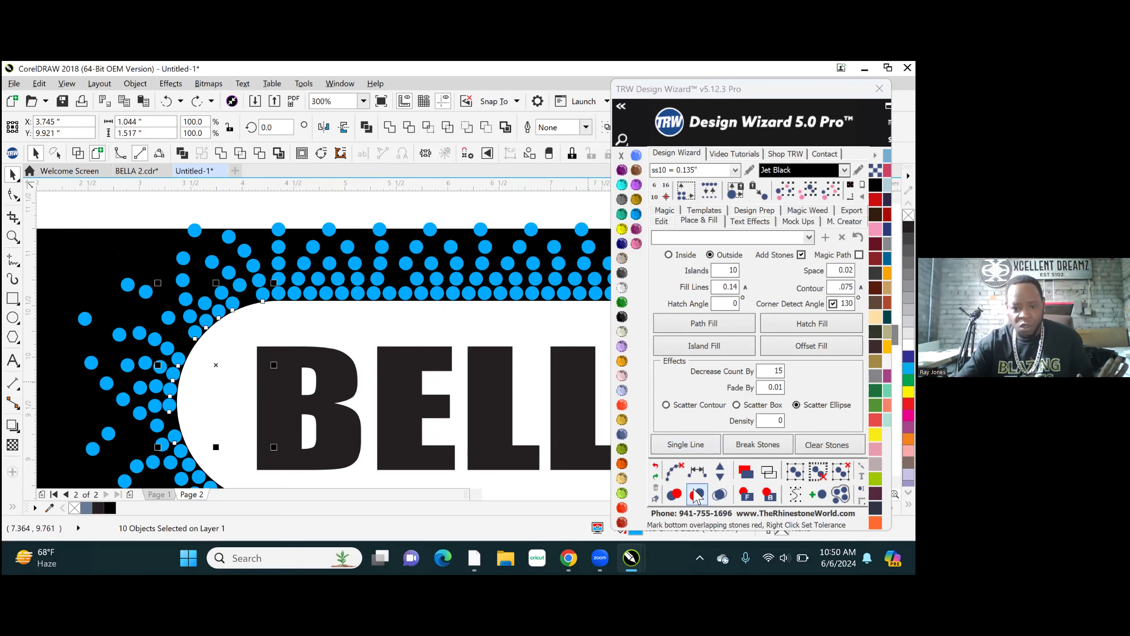
- Respace the ten selected stones evenly with two stones added, and clear their path and the selection
click(697, 471)
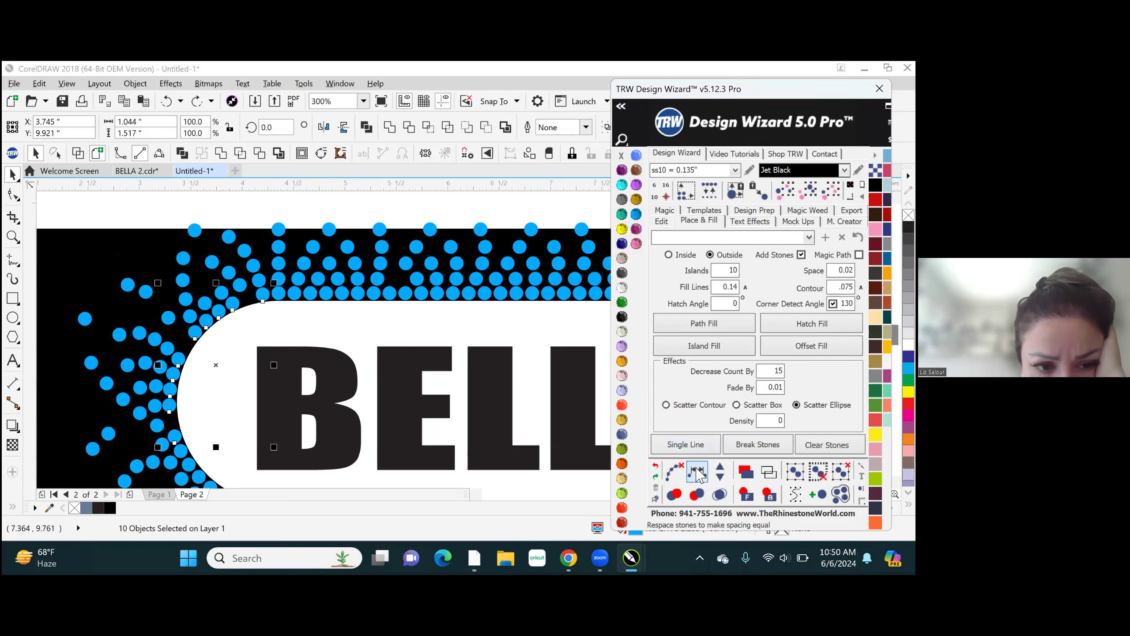
click(718, 468)
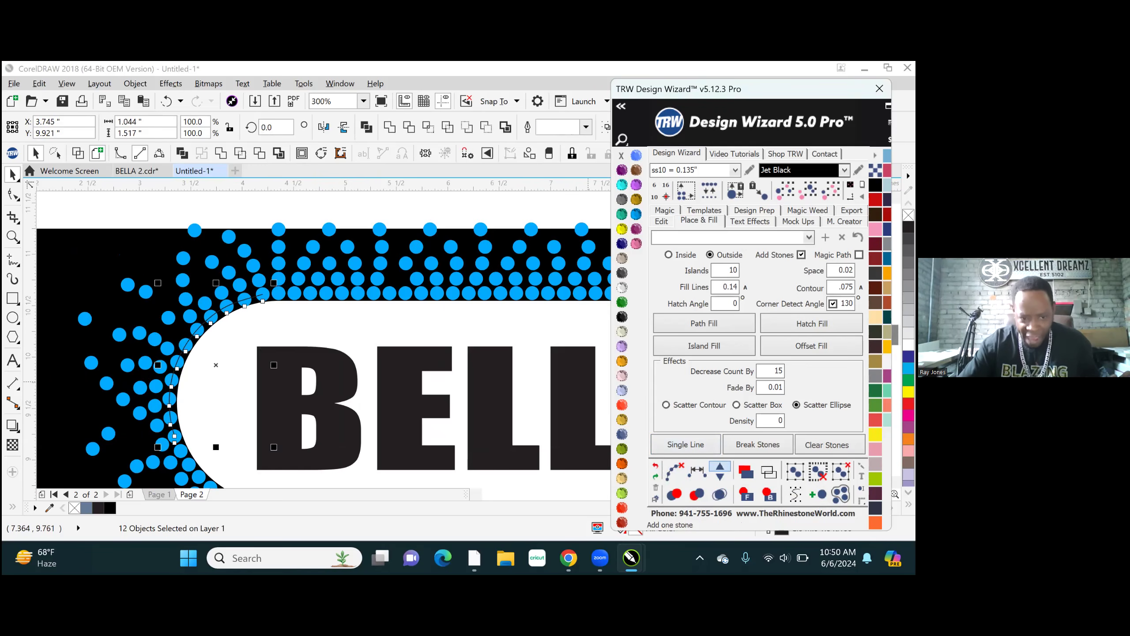
click(719, 467)
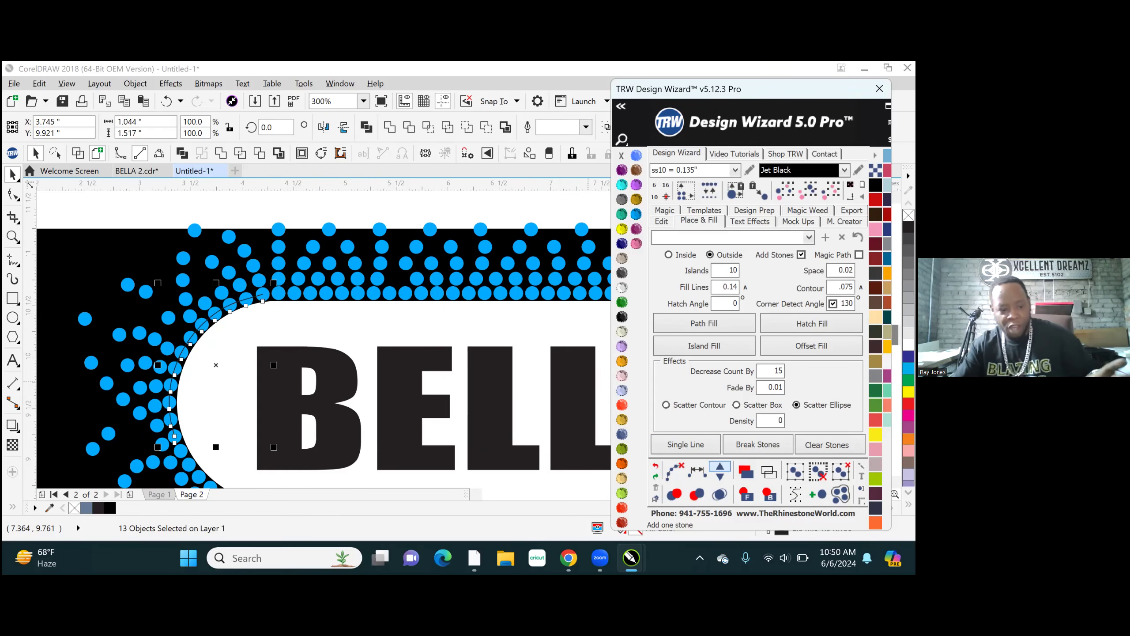
click(675, 472)
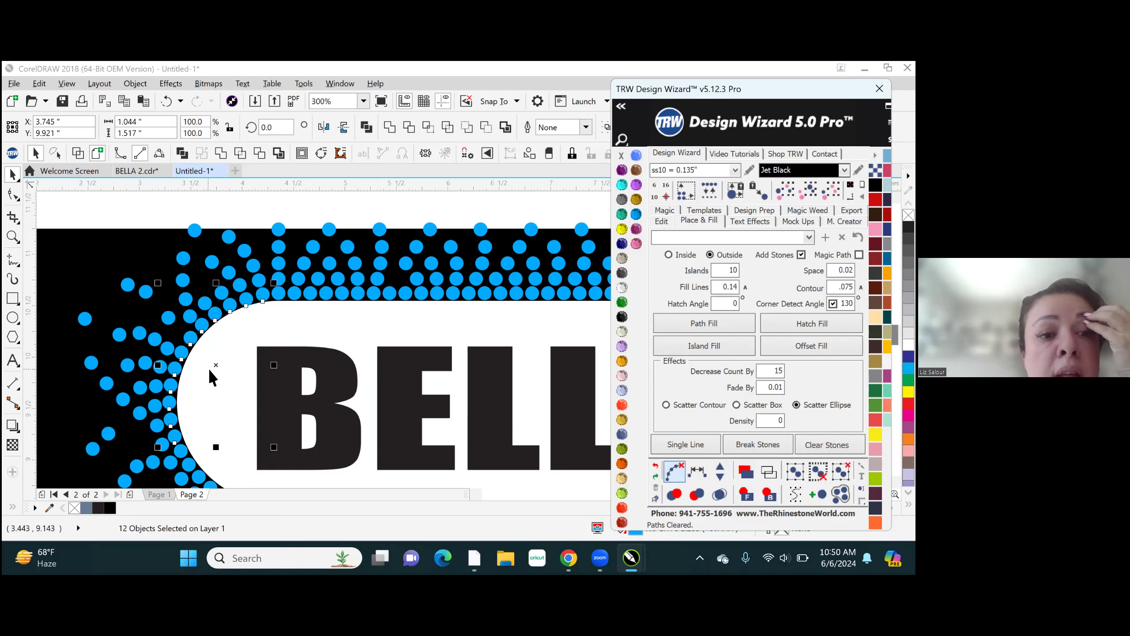
click(303, 207)
- Select six innermost-row stones around the gap near the start of the white shape's straight lower edge, three on each side
scroll(271, 301, down, 3)
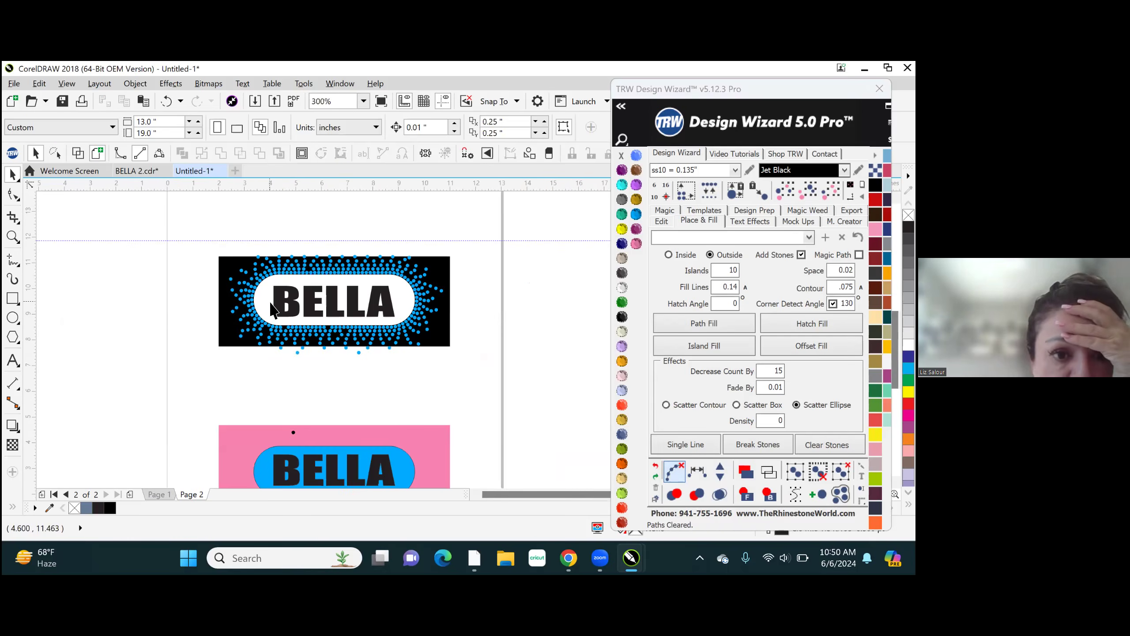
scroll(283, 329, up, 3)
scroll(283, 329, up, 2)
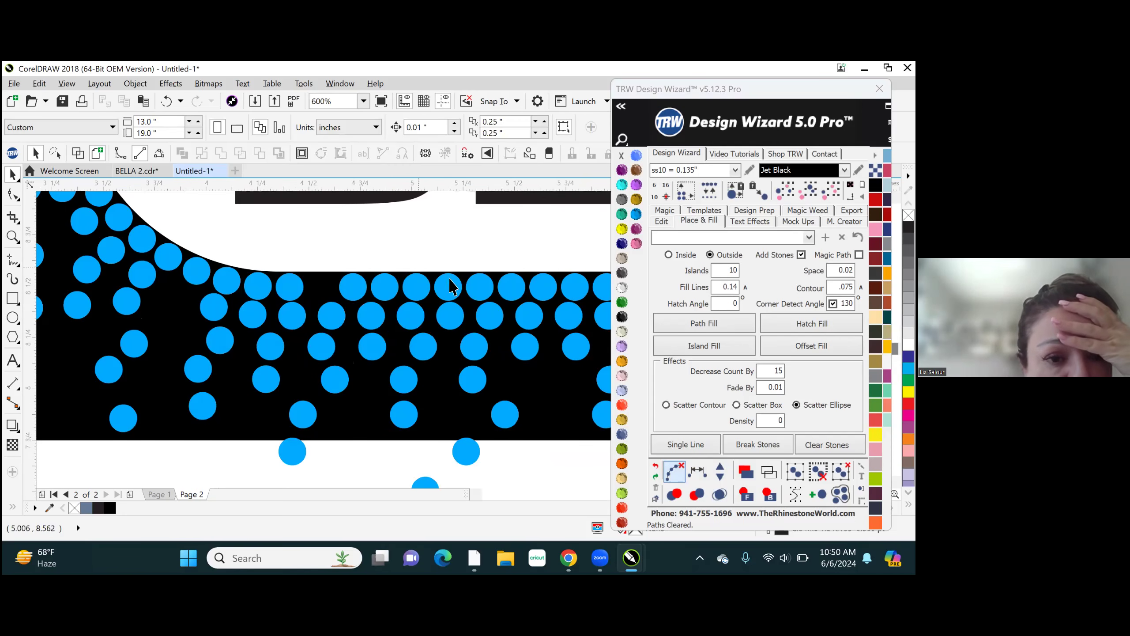
click(262, 288)
shift+click(289, 287)
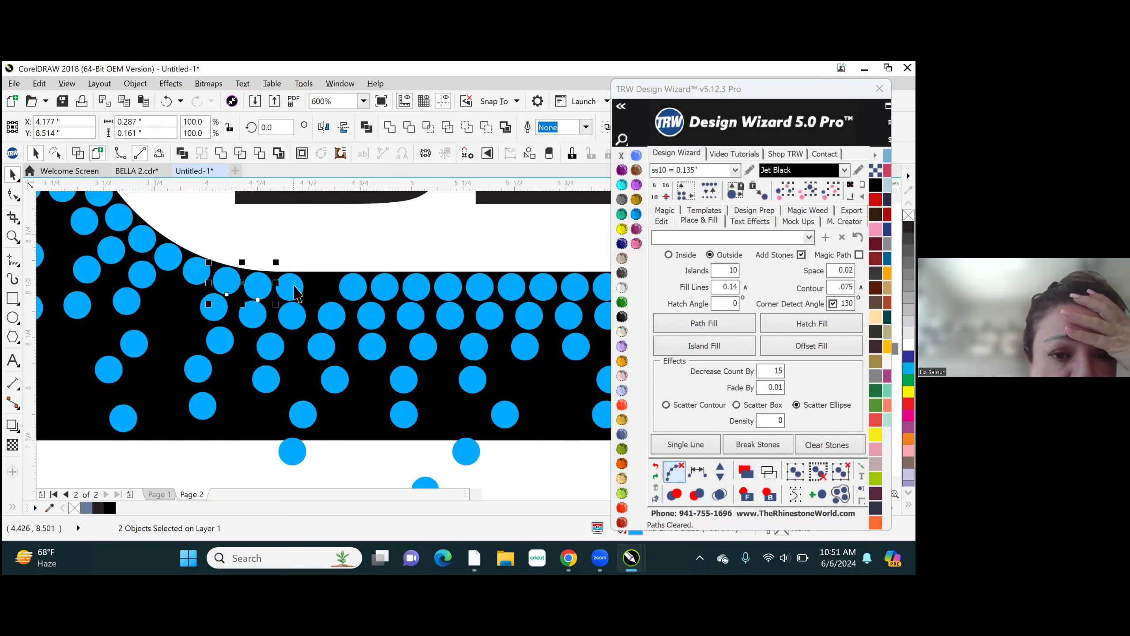
shift+click(352, 287)
shift+click(384, 287)
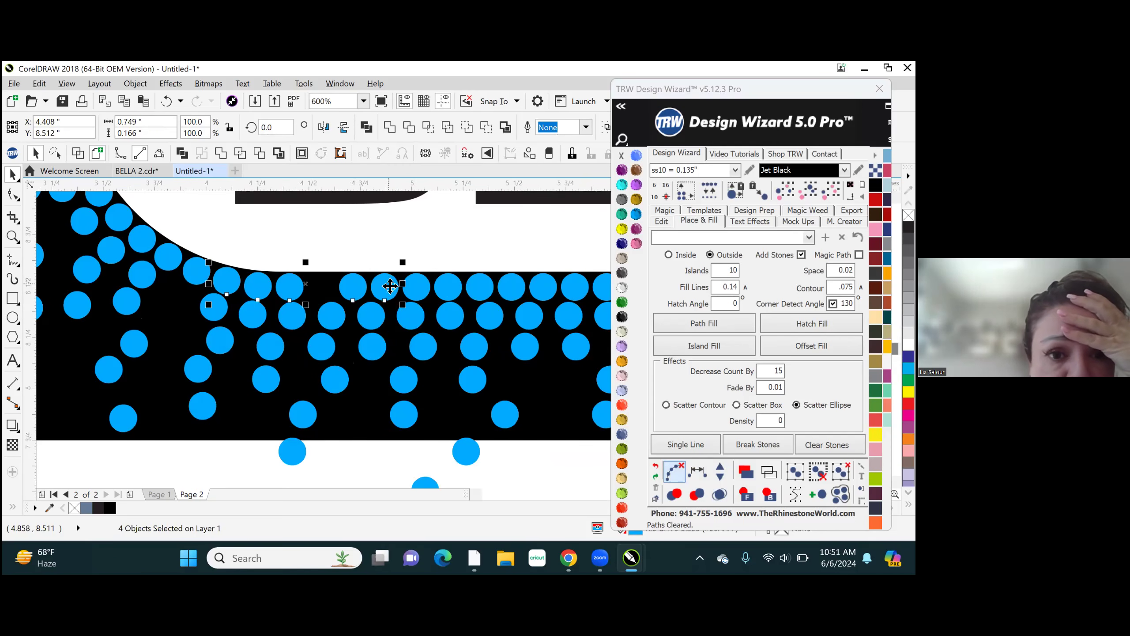
shift+click(415, 287)
- Respace the six selected stones evenly with one stone added to close the gap, and clear their path and the selection
click(684, 440)
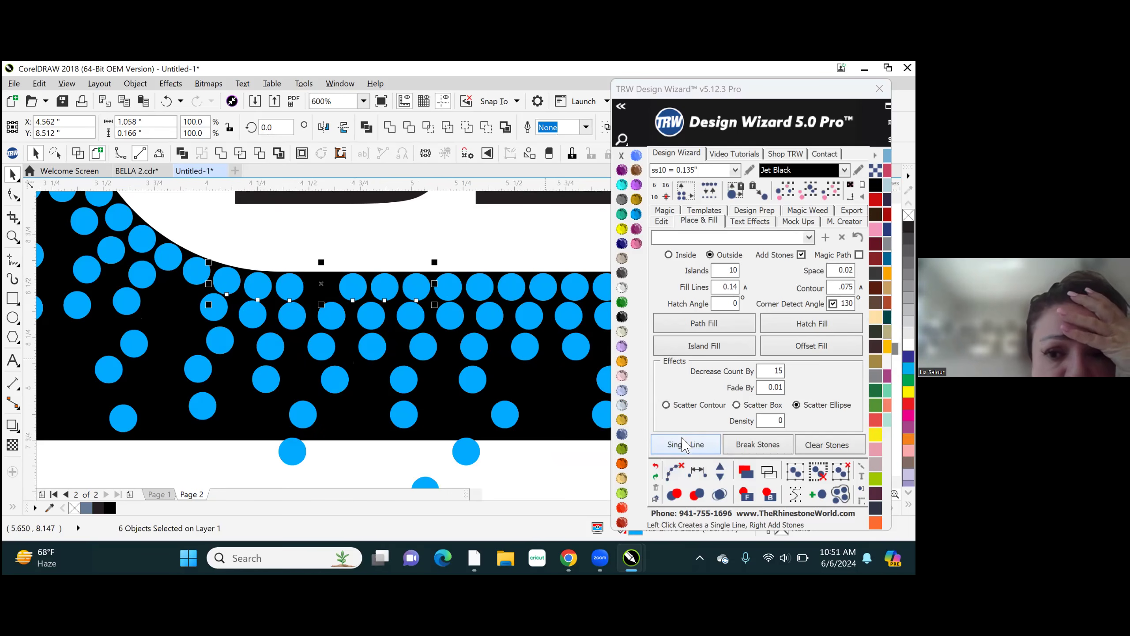
click(696, 472)
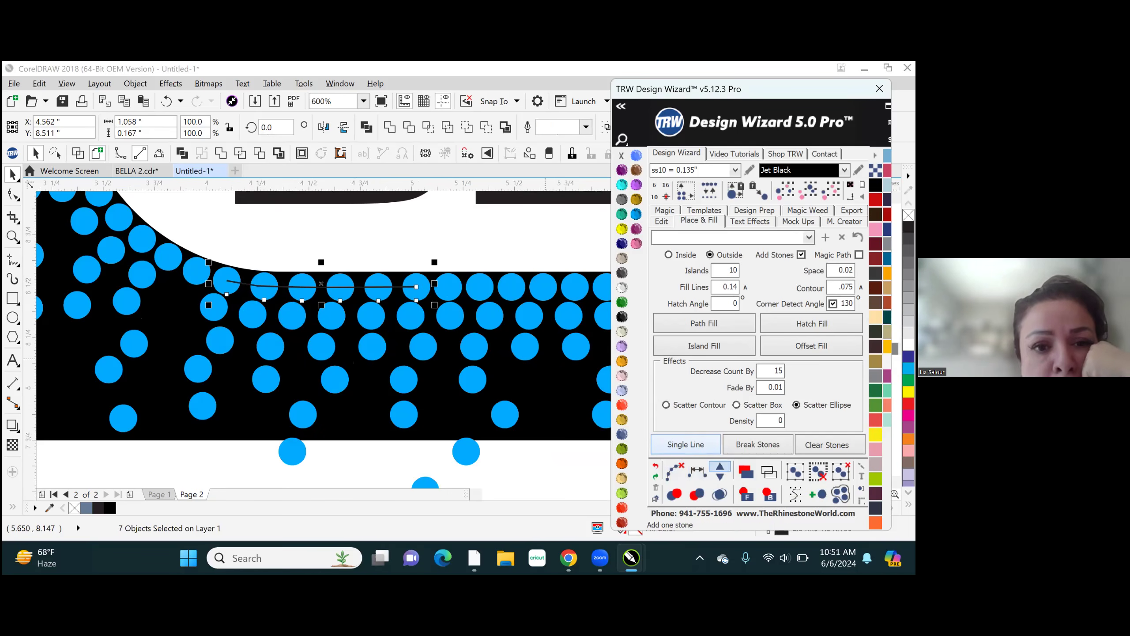
click(720, 468)
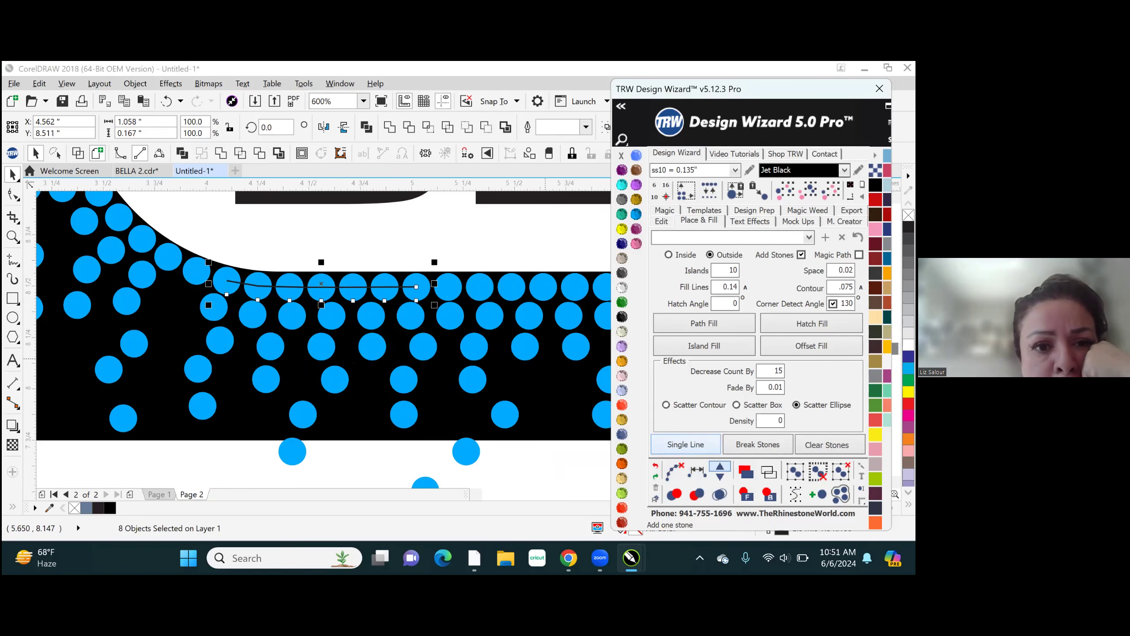
click(717, 469)
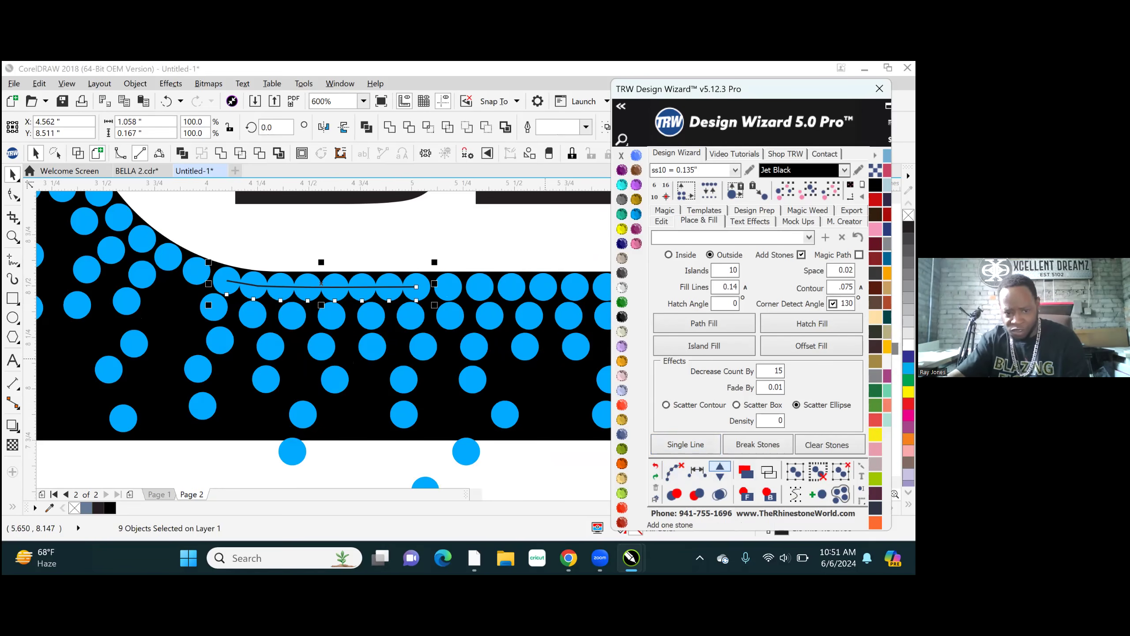
click(720, 477)
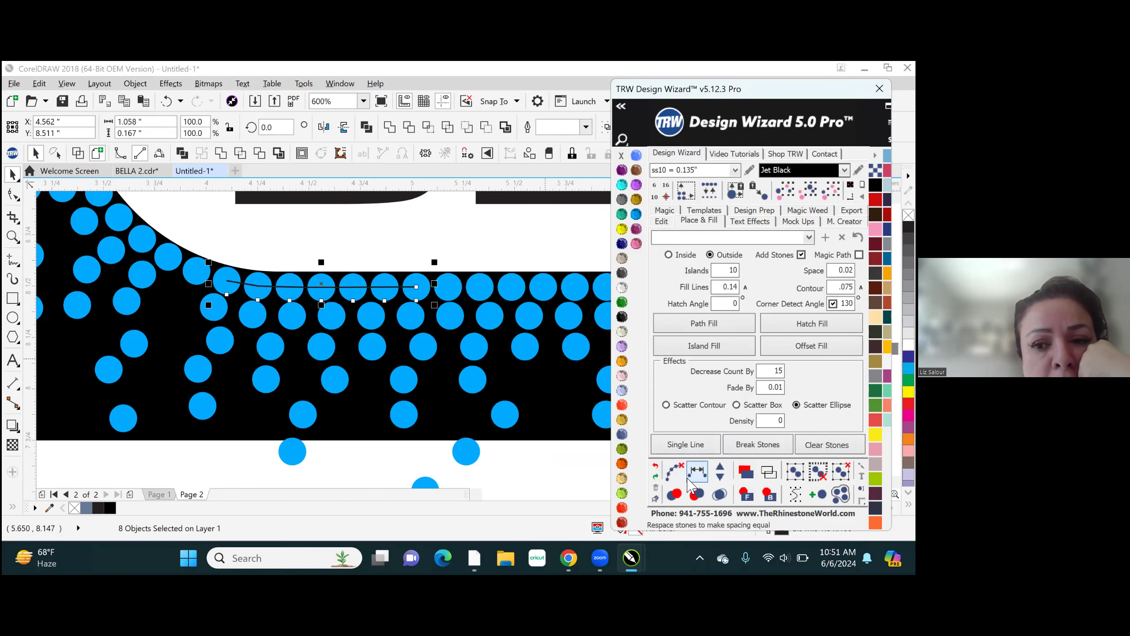
click(675, 470)
scroll(246, 440, down, 2)
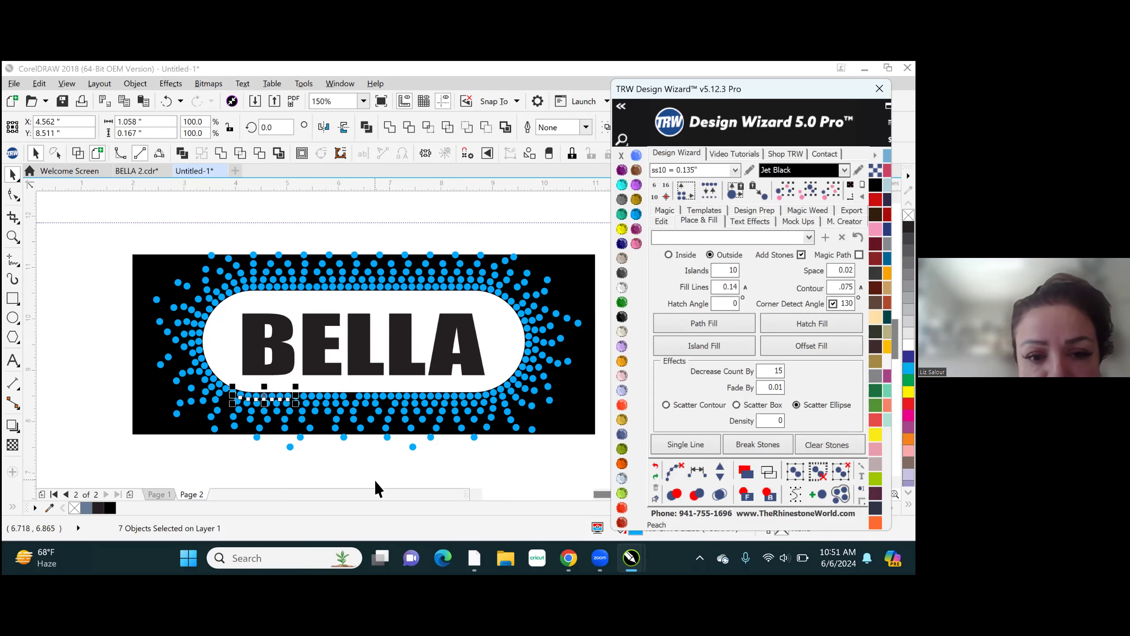
scroll(364, 396, up, 1)
click(355, 391)
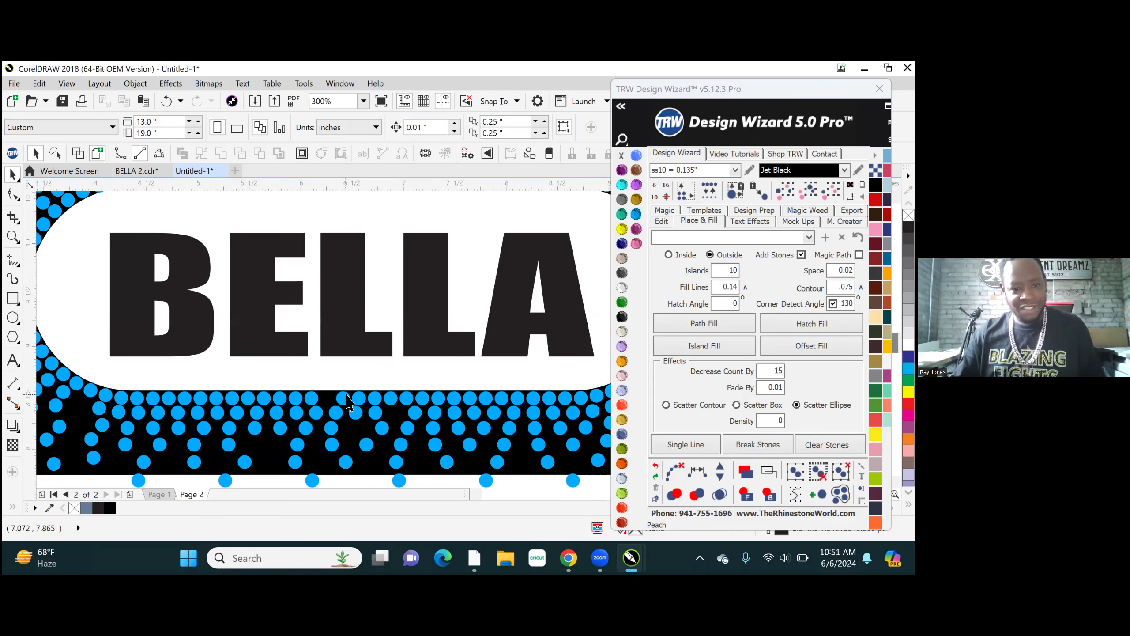
- Select seven innermost-row stones around the gap below the white shape, three before the gap and four after it
click(280, 400)
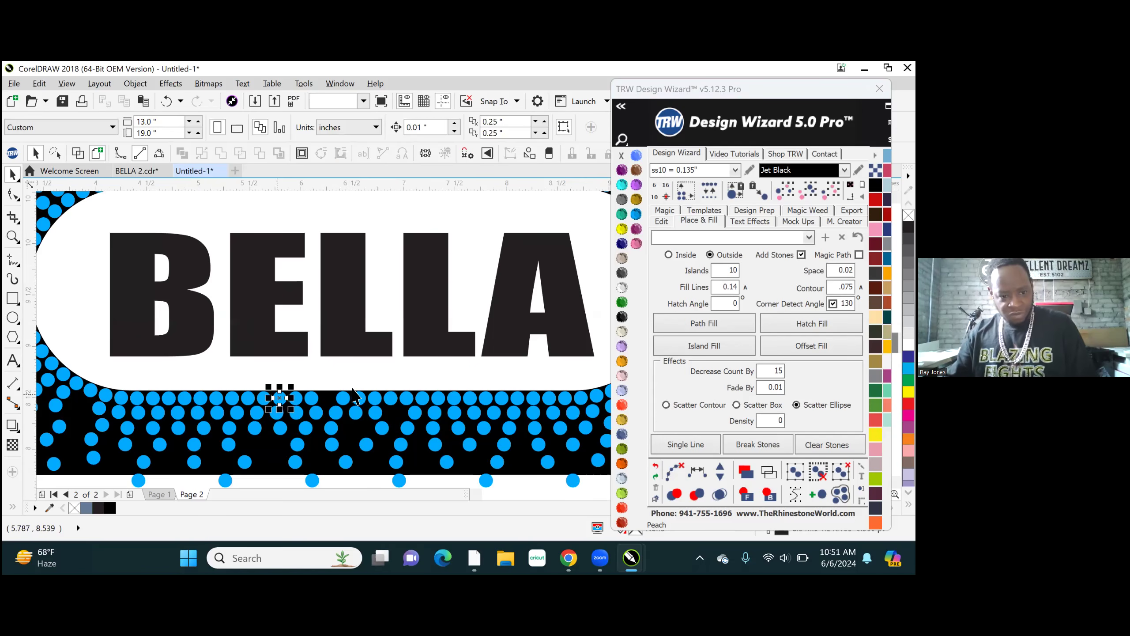
scroll(390, 385, up, 1)
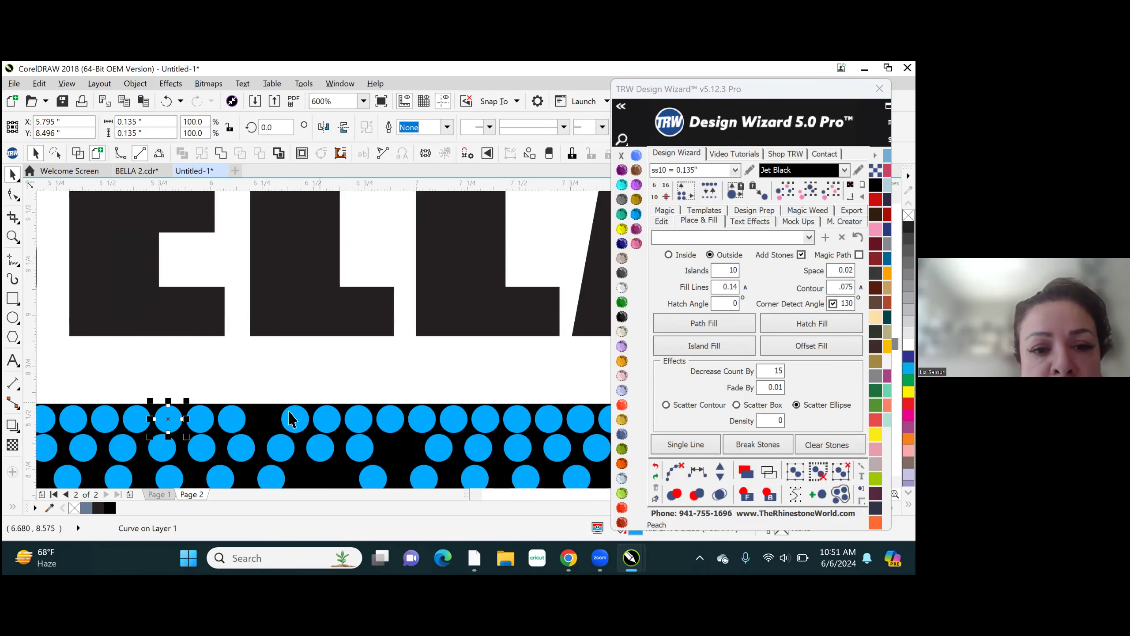
shift+click(206, 422)
shift+click(237, 421)
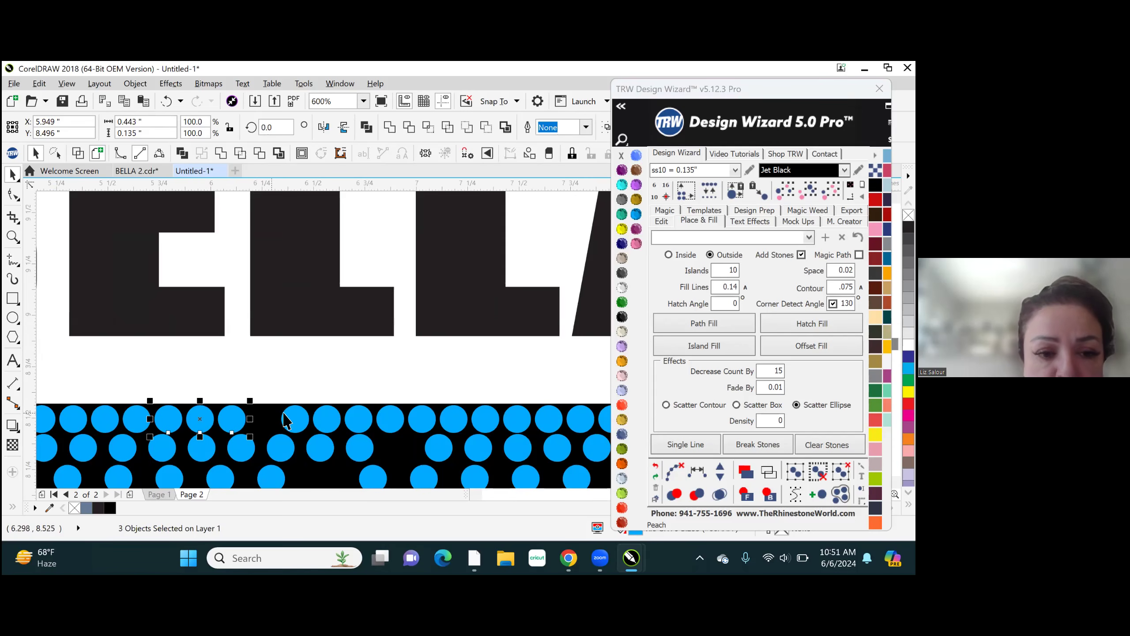
shift+click(294, 420)
shift+click(328, 421)
shift+click(359, 423)
shift+click(391, 421)
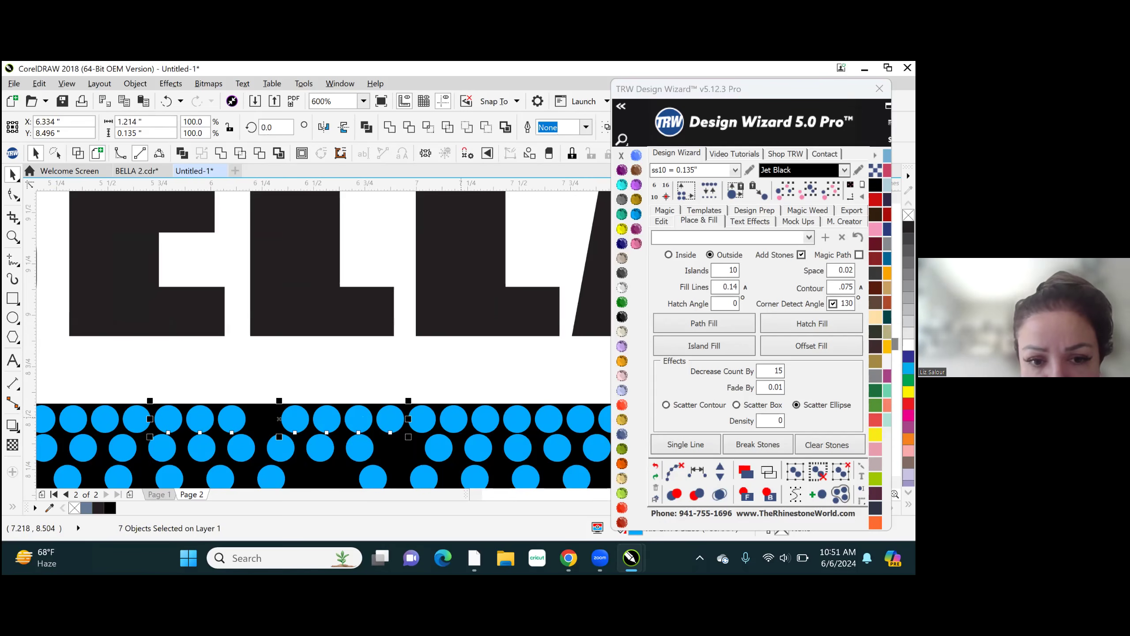
- Respace the seven selected stones evenly with one stone added, and clear their path and the selection
click(696, 468)
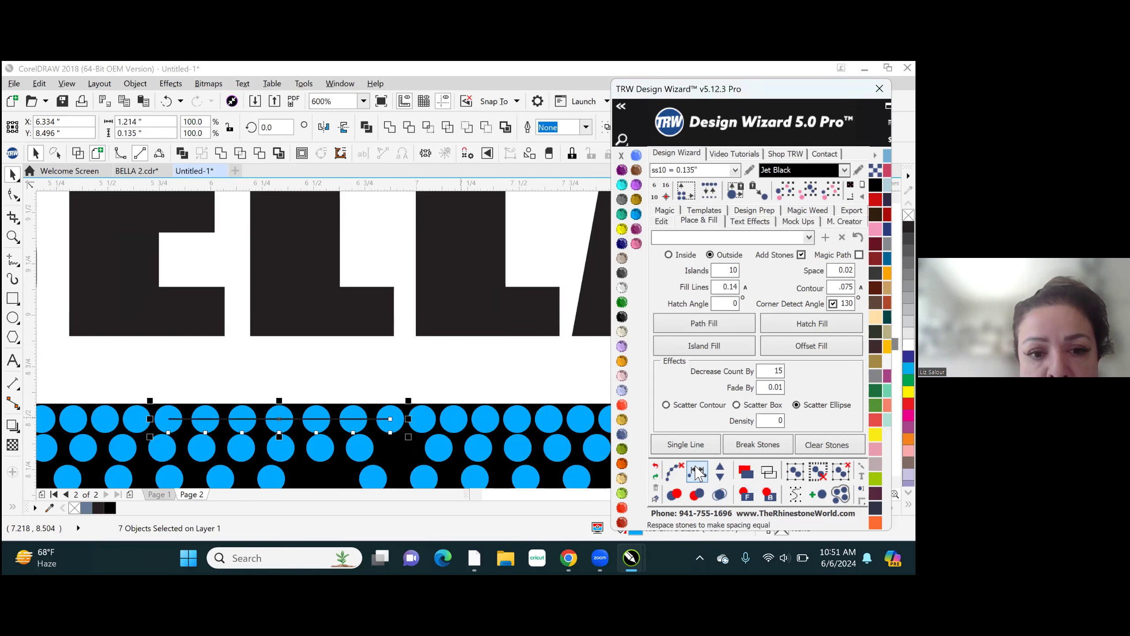
click(719, 471)
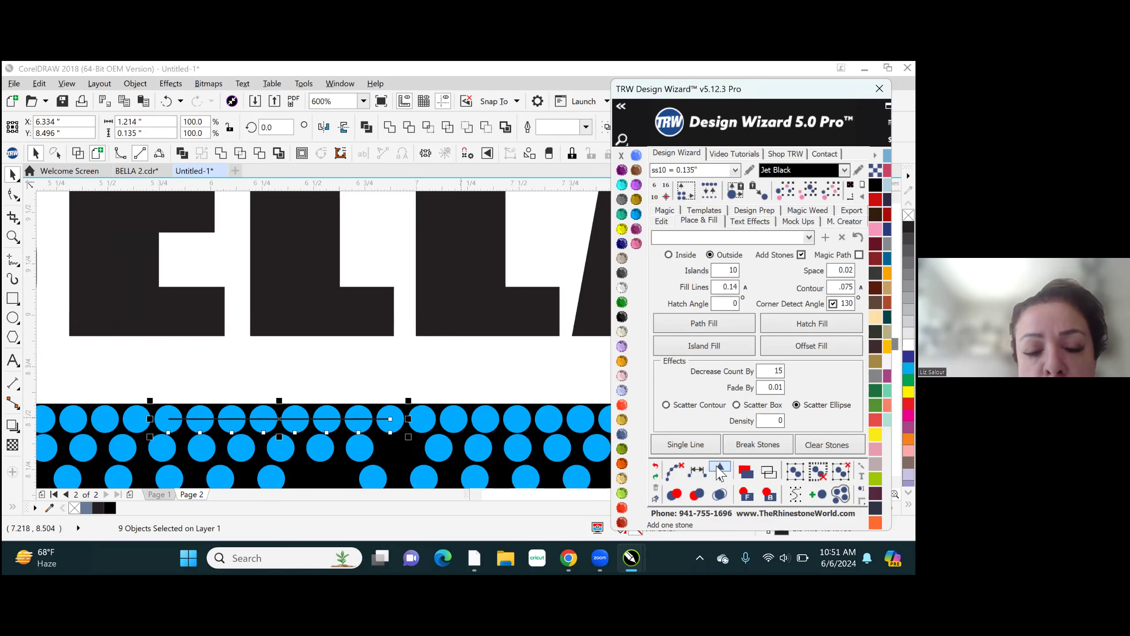
click(674, 471)
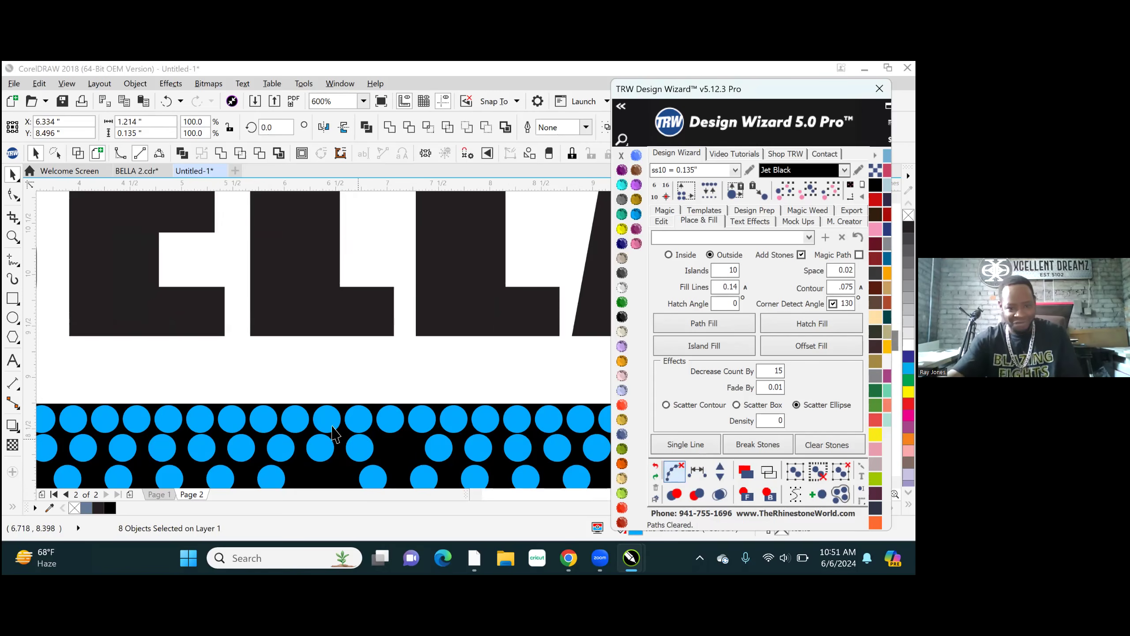
scroll(364, 407, down, 5)
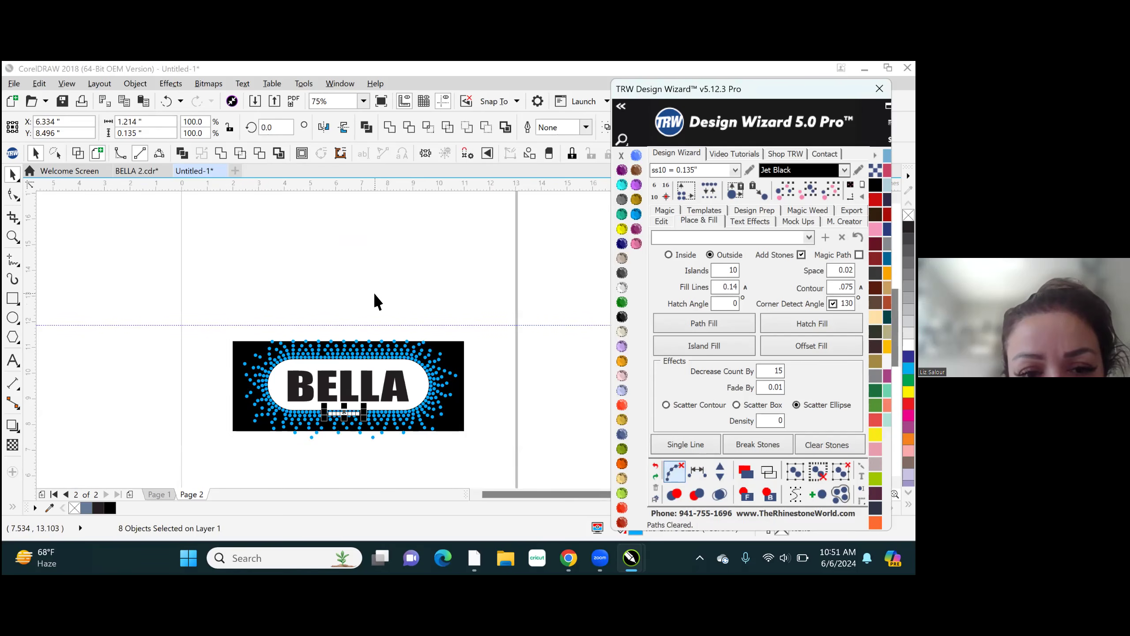
click(373, 292)
- Lock the black background shape behind the stones
scroll(372, 409, up, 2)
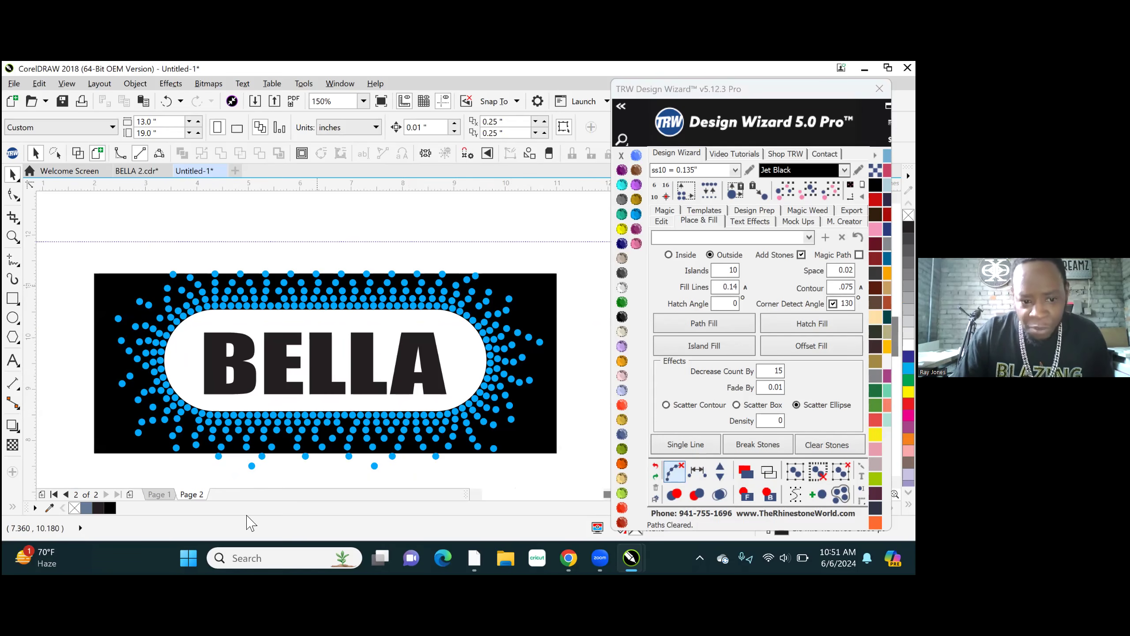
scroll(380, 456, up, 2)
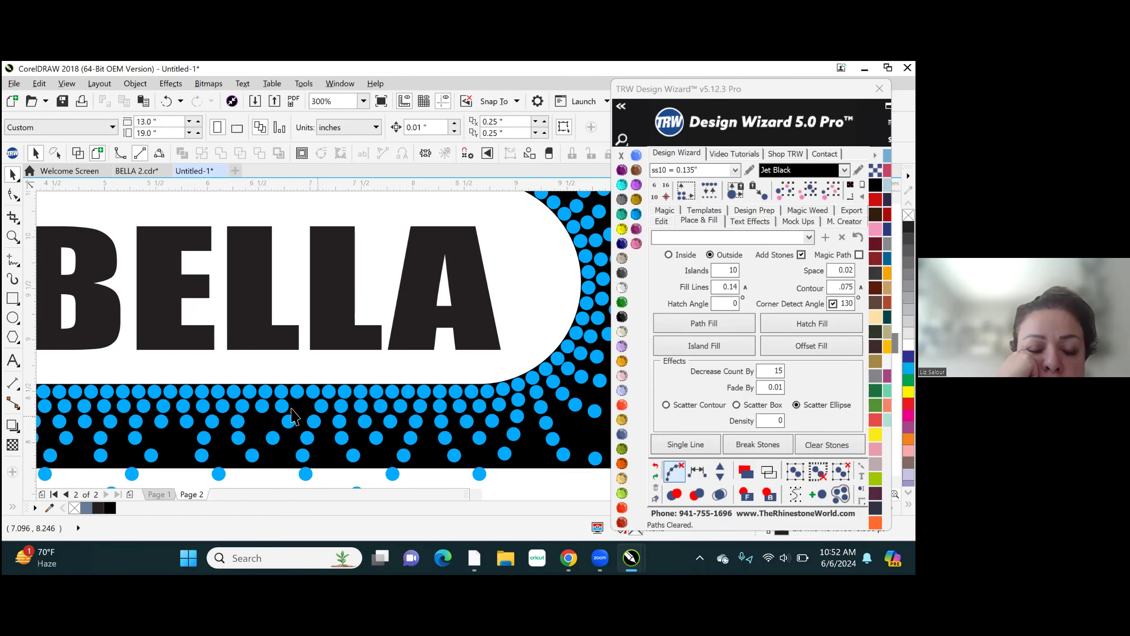
right_click(335, 453)
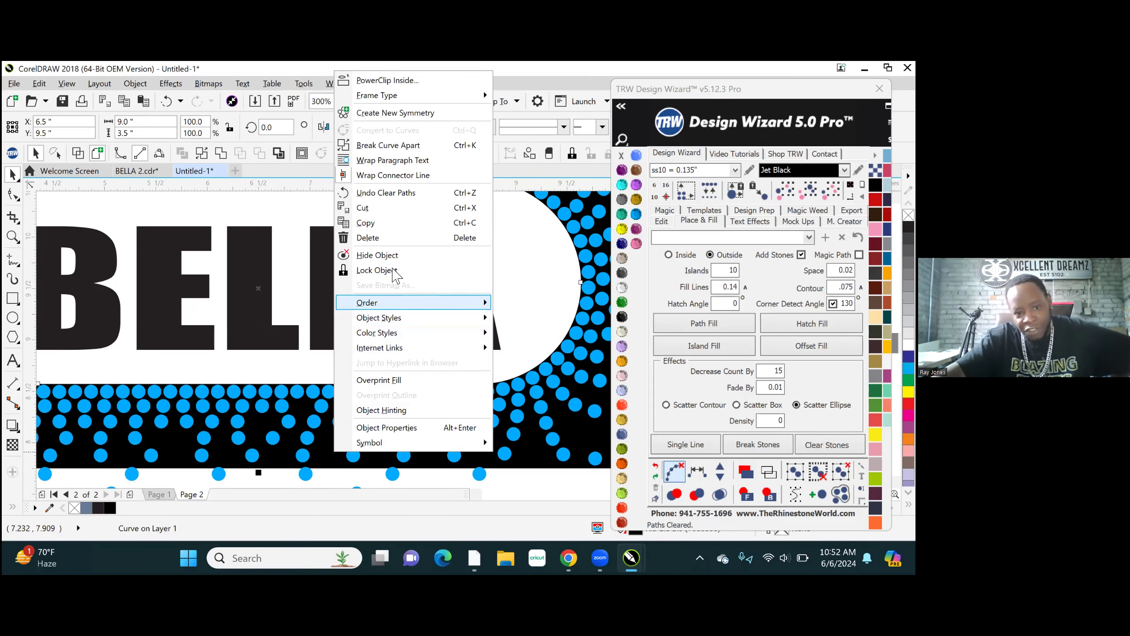
click(382, 270)
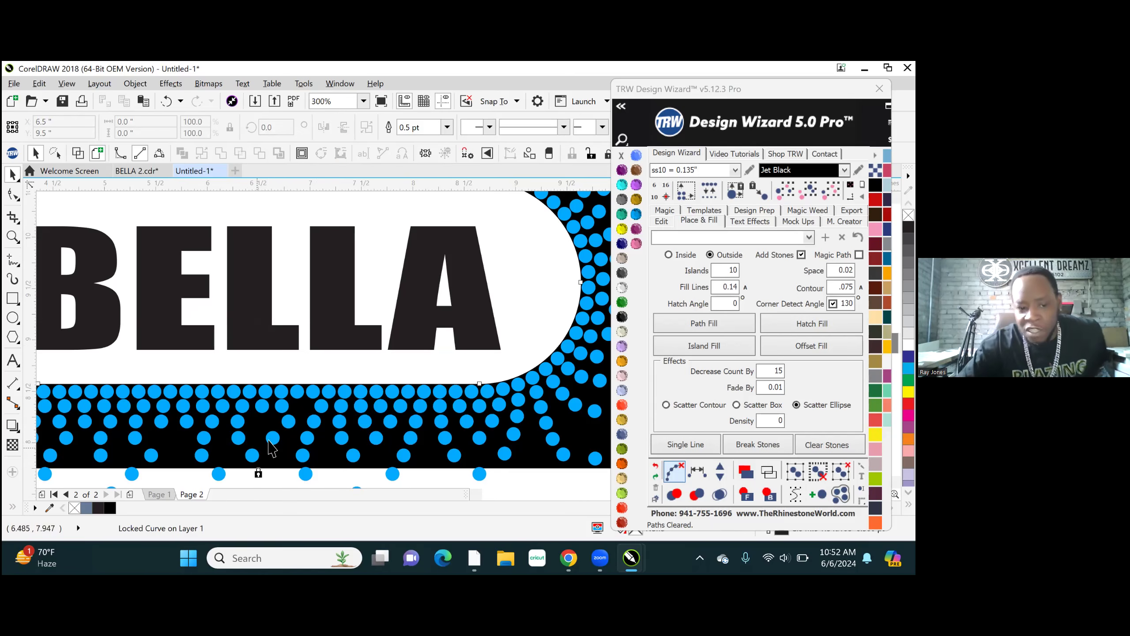
- Select eleven second-row stones around the gap below the white shape, respace them evenly, and clear their path and the selection
scroll(269, 447, up, 1)
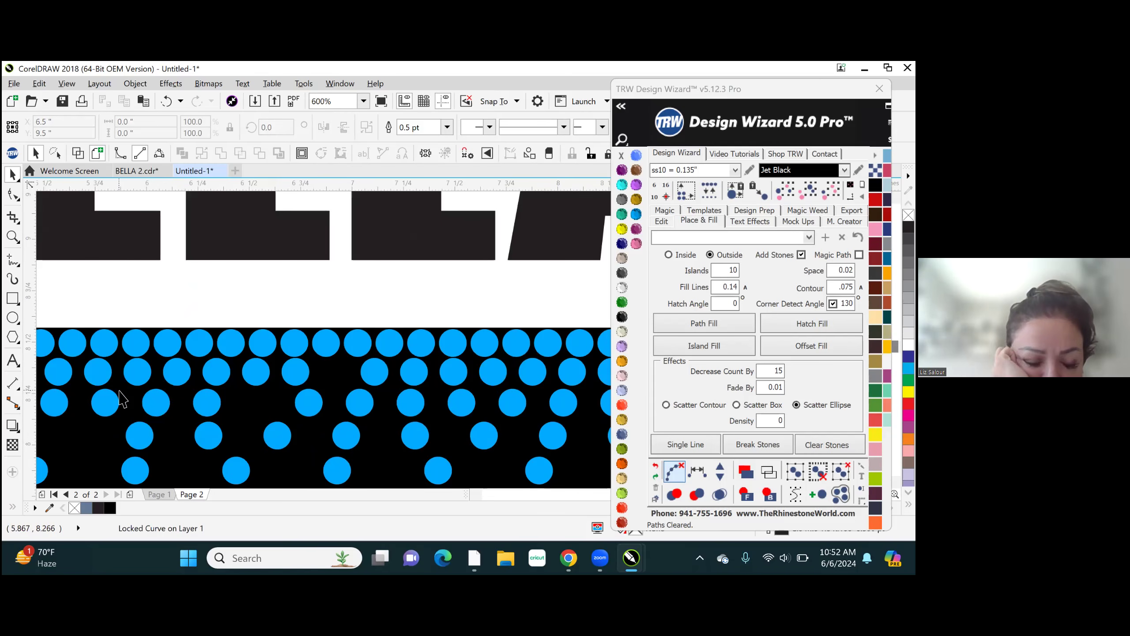
drag(365, 394, 628, 359)
click(705, 440)
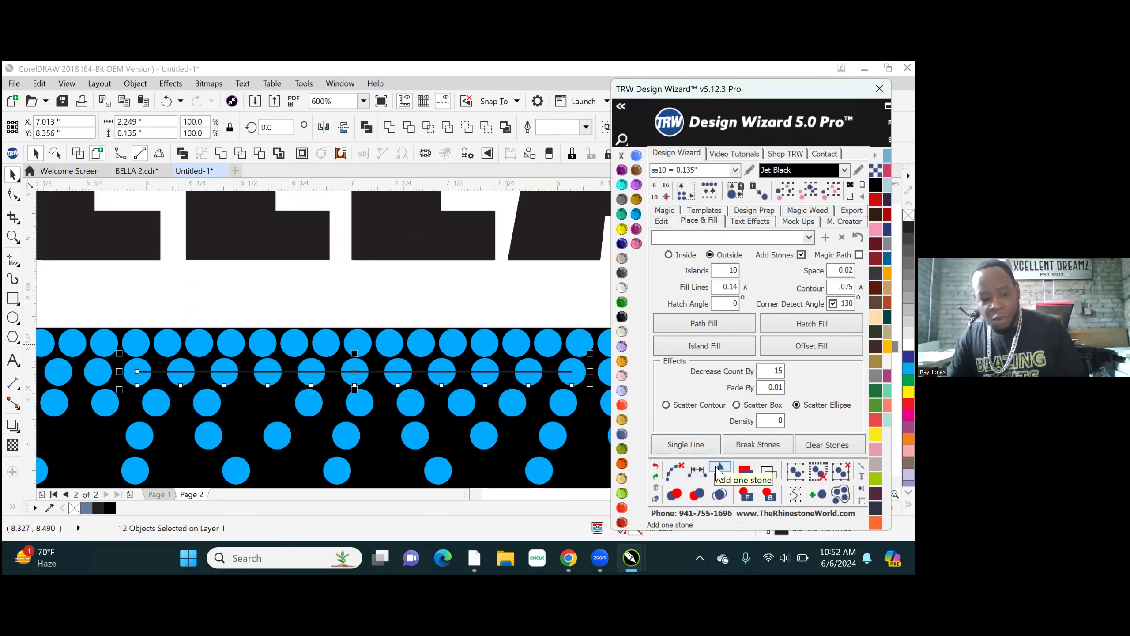
click(674, 474)
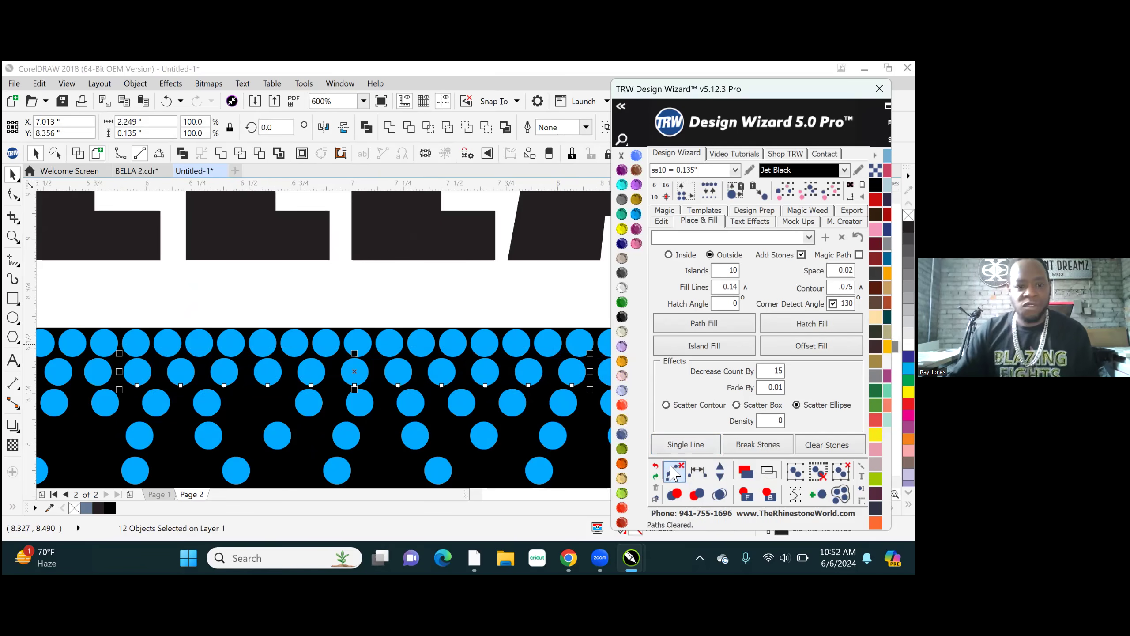
scroll(283, 399, down, 2)
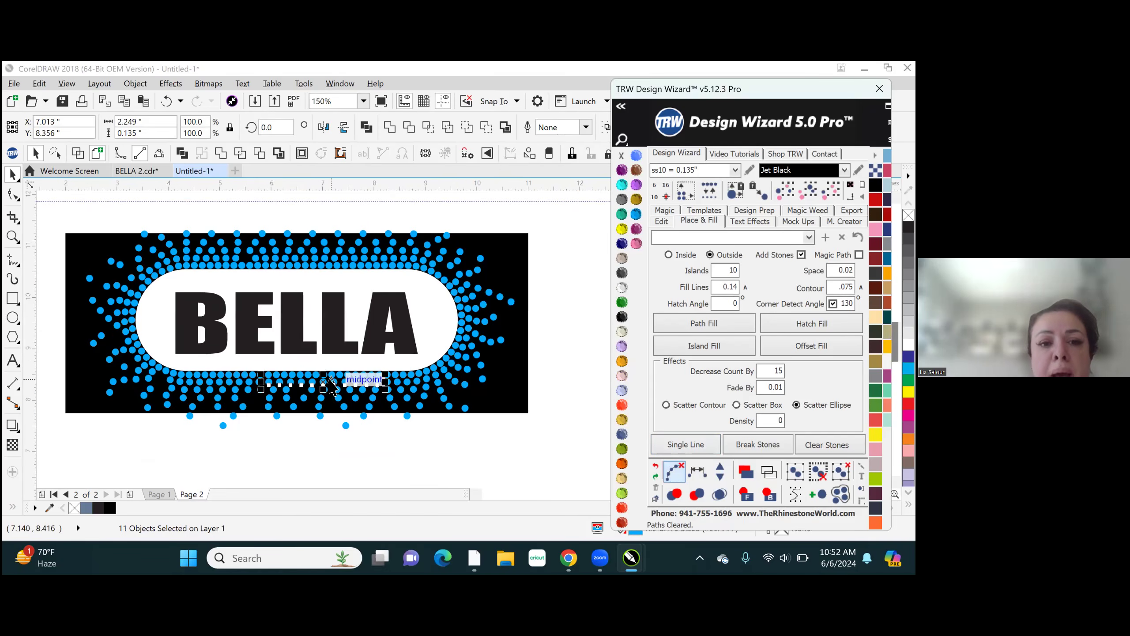
click(461, 455)
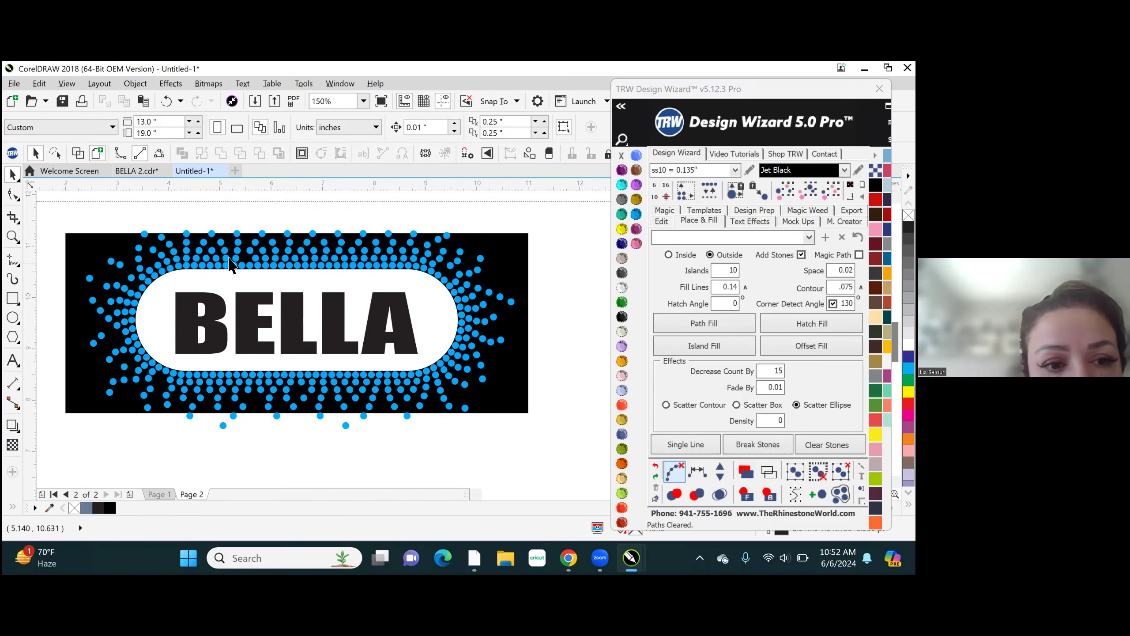
- Select fourteen second-row stones around the gap above the white shape's straight upper edge
scroll(229, 258, up, 1)
scroll(225, 275, down, 4)
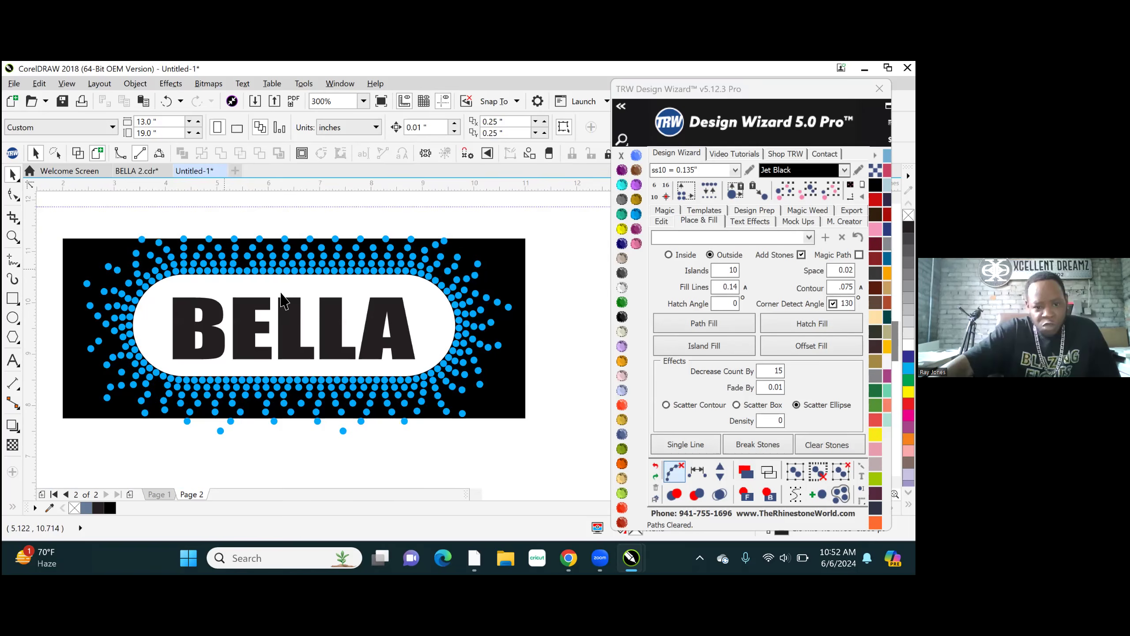
scroll(302, 297, up, 1)
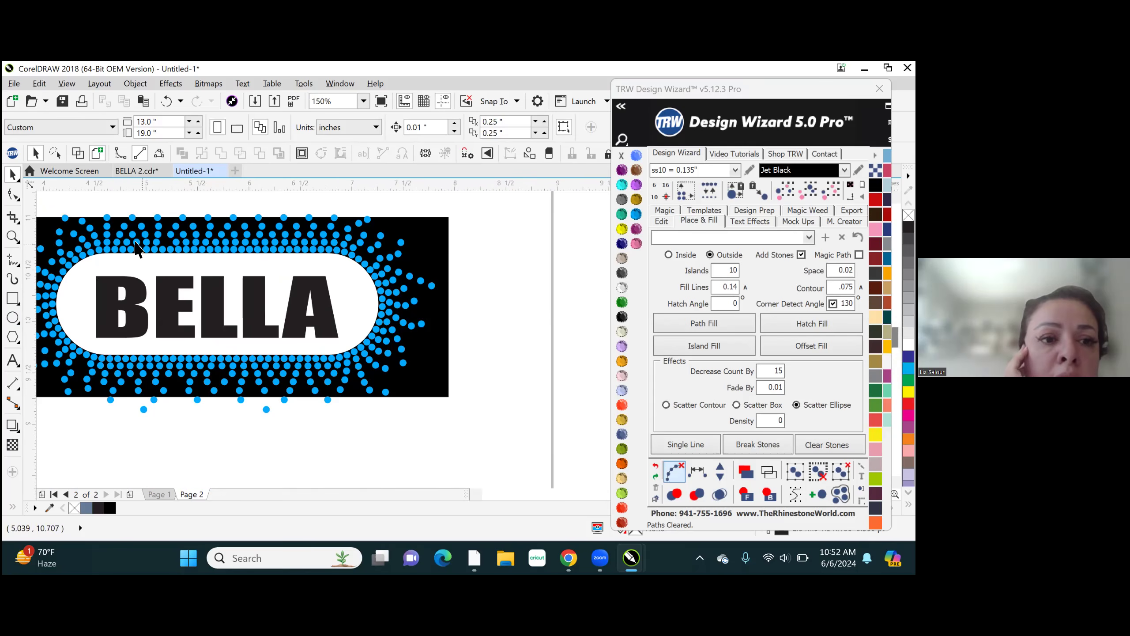
scroll(137, 245, up, 2)
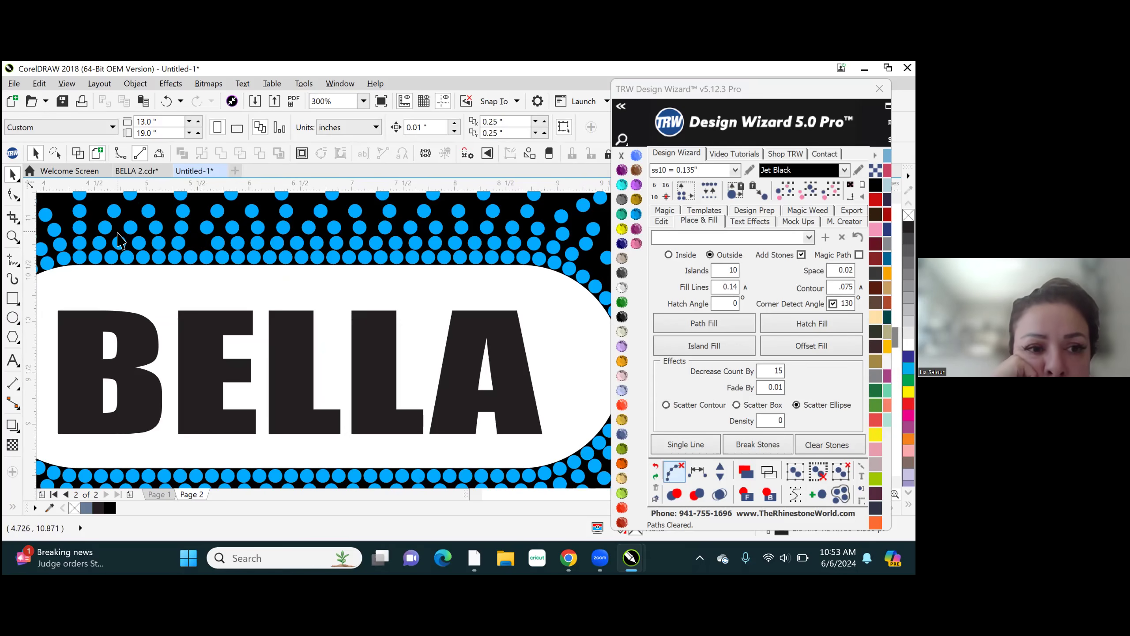
drag(281, 255, 433, 257)
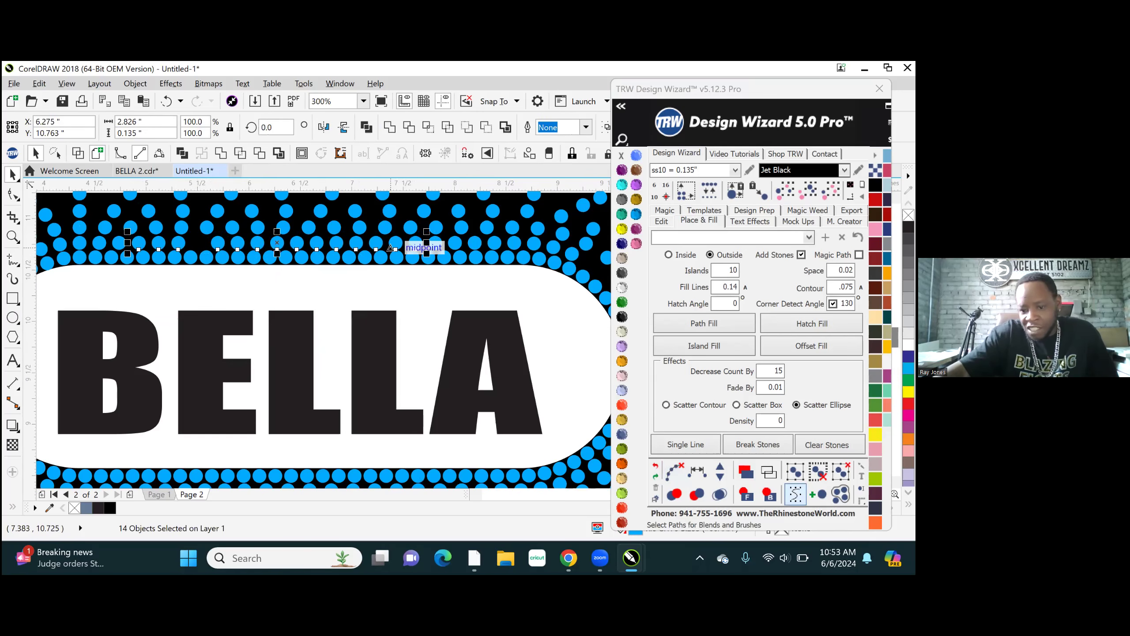
- Respace the fourteen selected stones evenly to close the gap, and clear their path and the selection
click(695, 469)
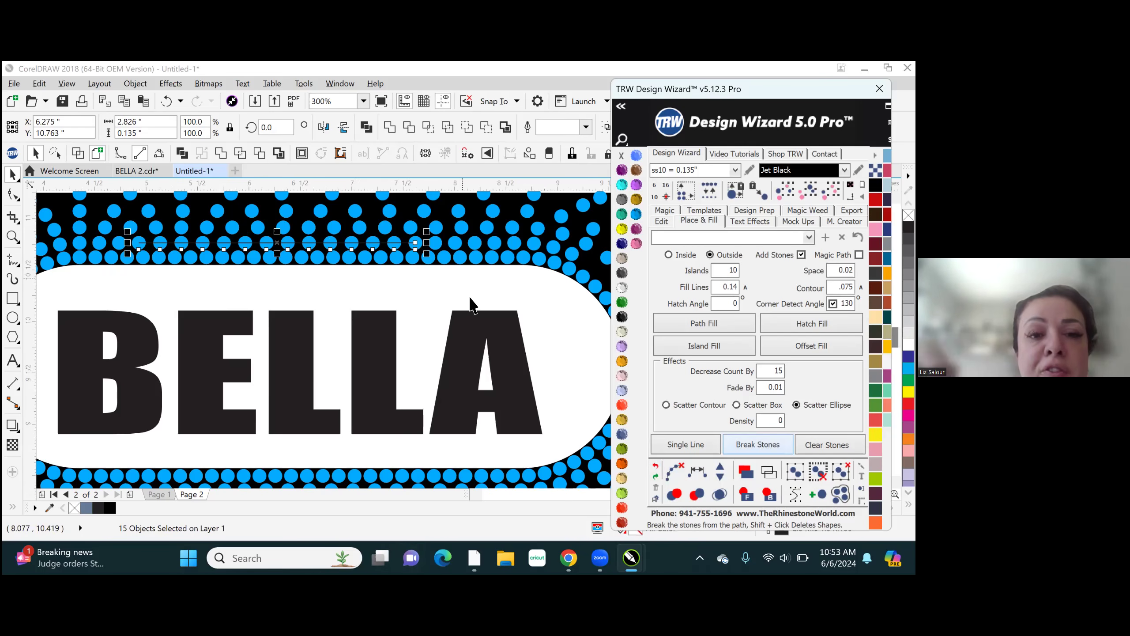
scroll(487, 286, down, 1)
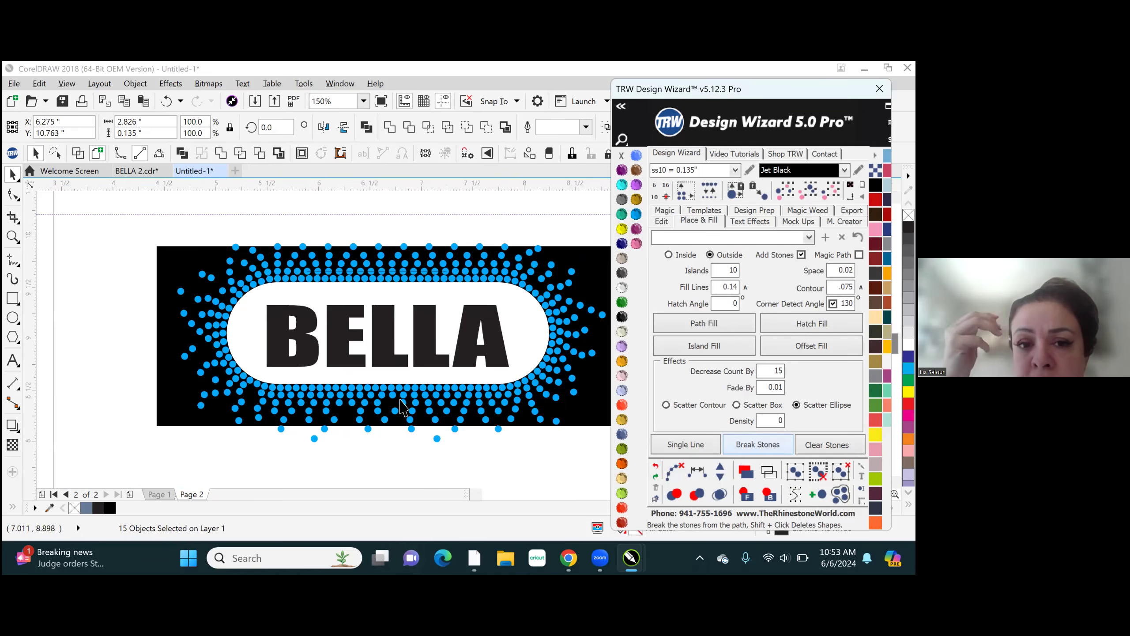
scroll(412, 388, up, 1)
scroll(412, 388, down, 1)
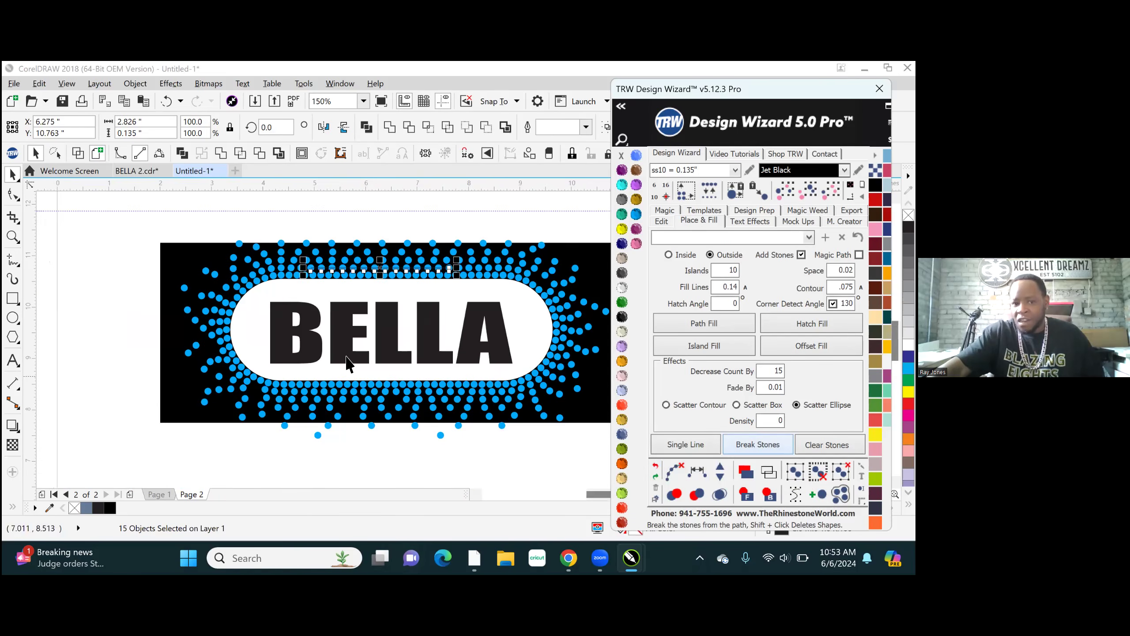
scroll(350, 261, up, 1)
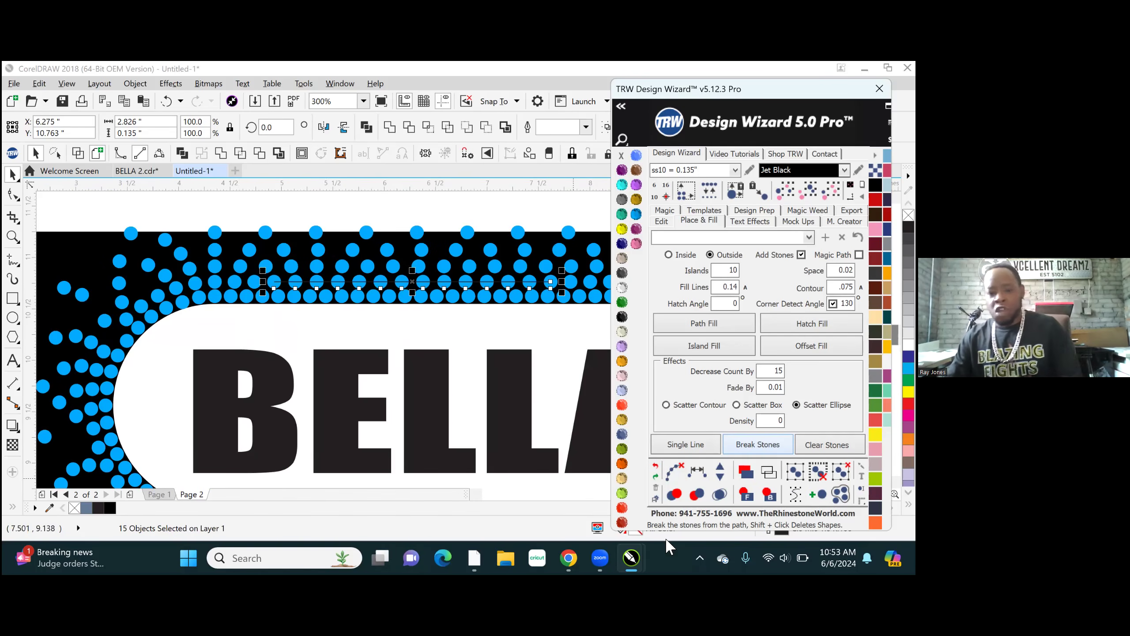
click(674, 470)
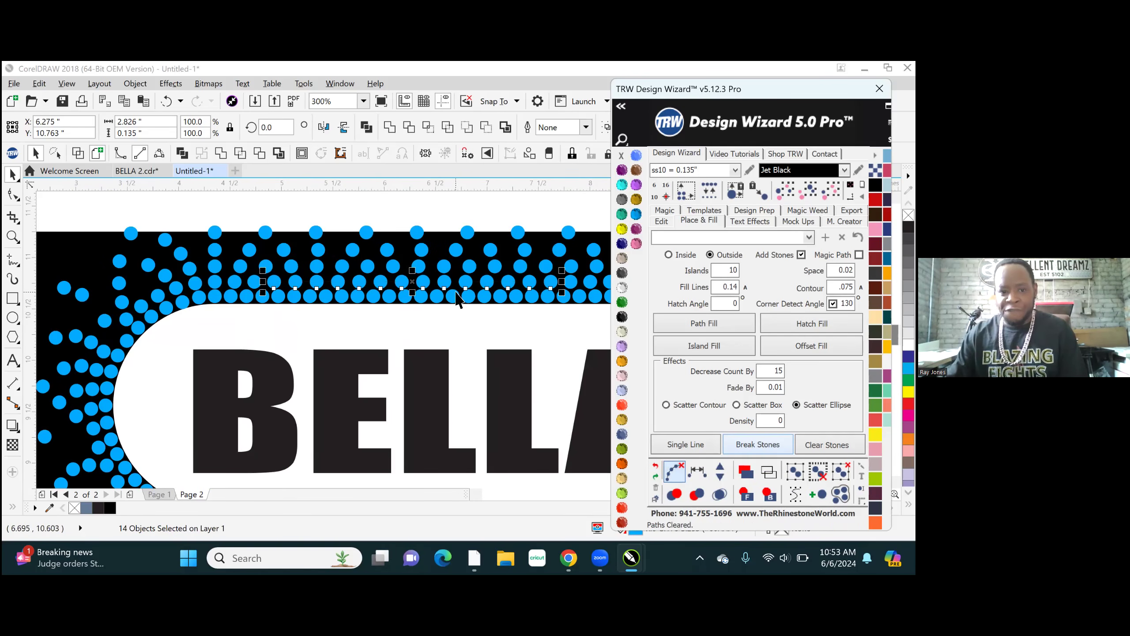
click(503, 199)
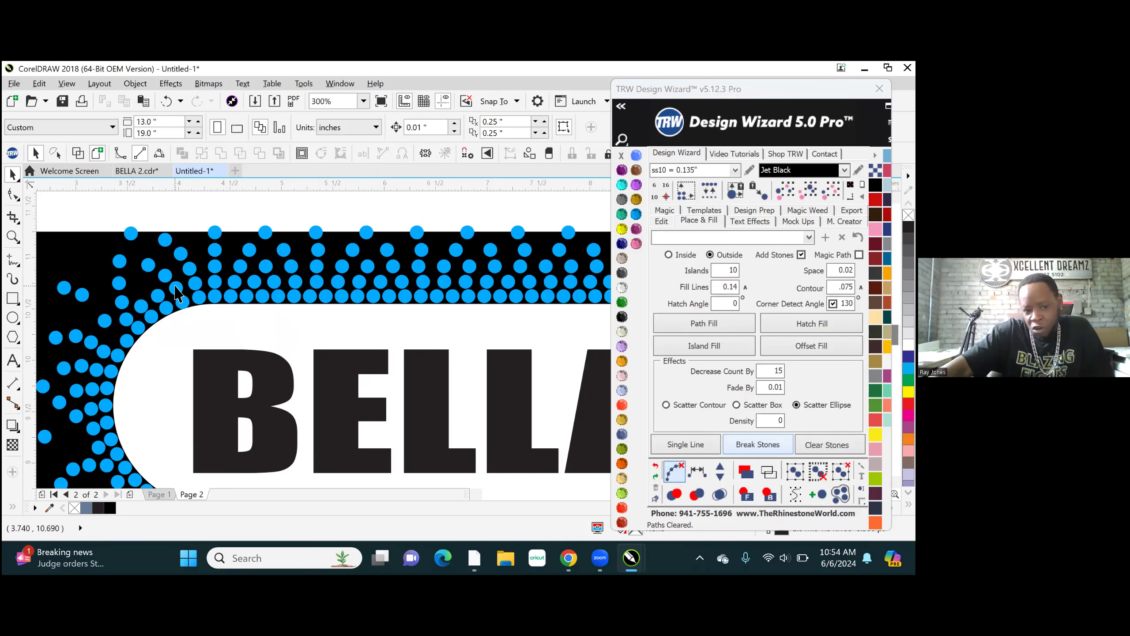
scroll(190, 279, down, 3)
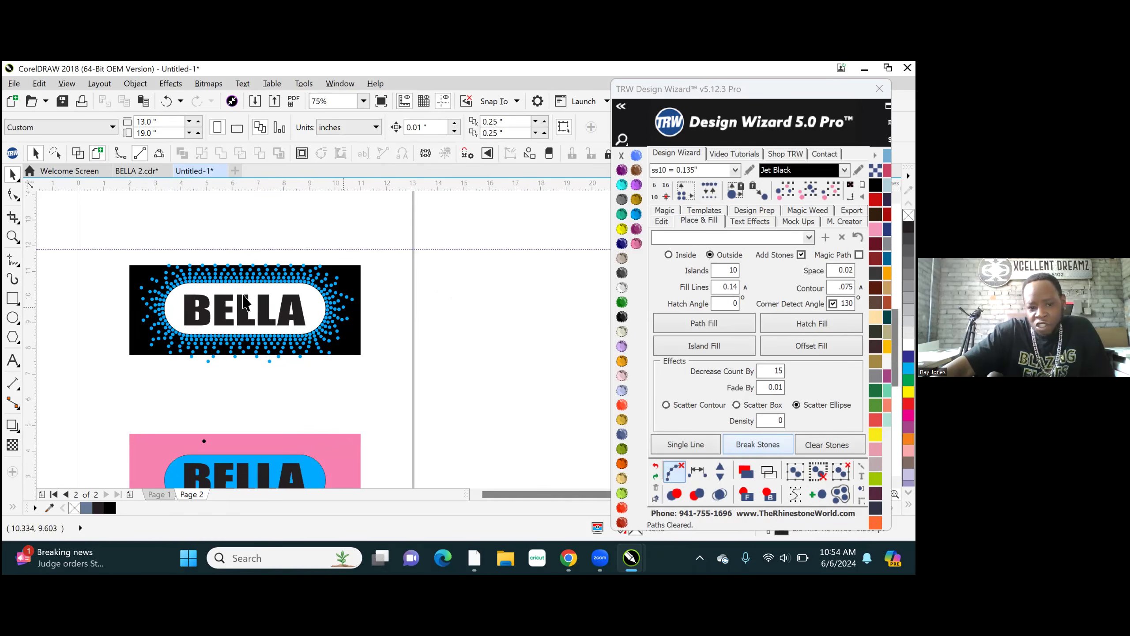
scroll(245, 304, up, 3)
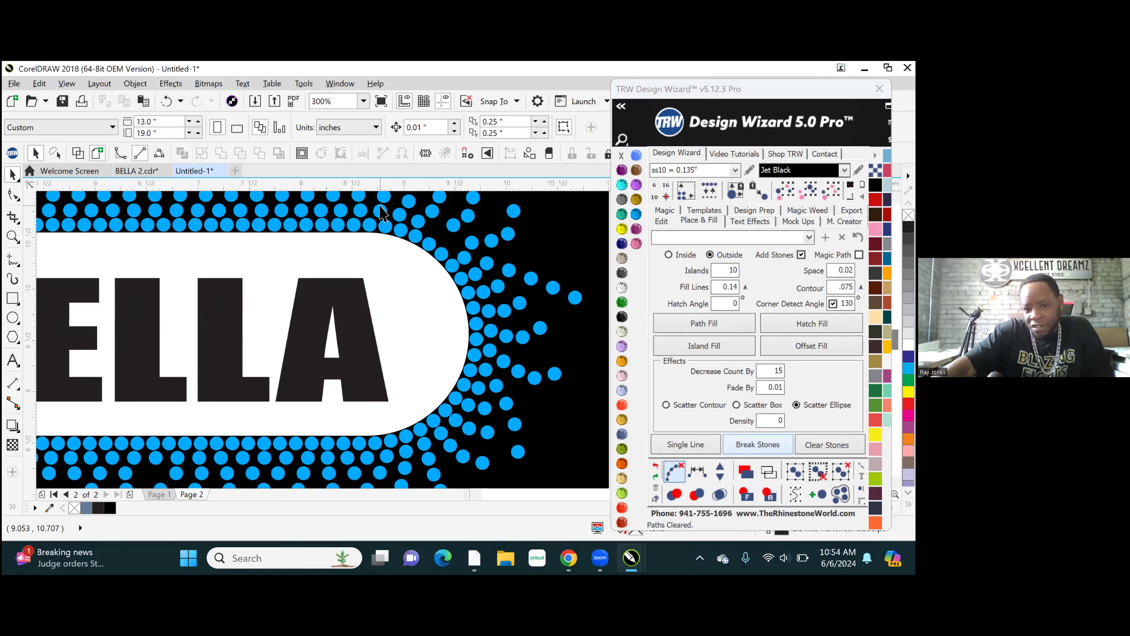
scroll(439, 223, up, 3)
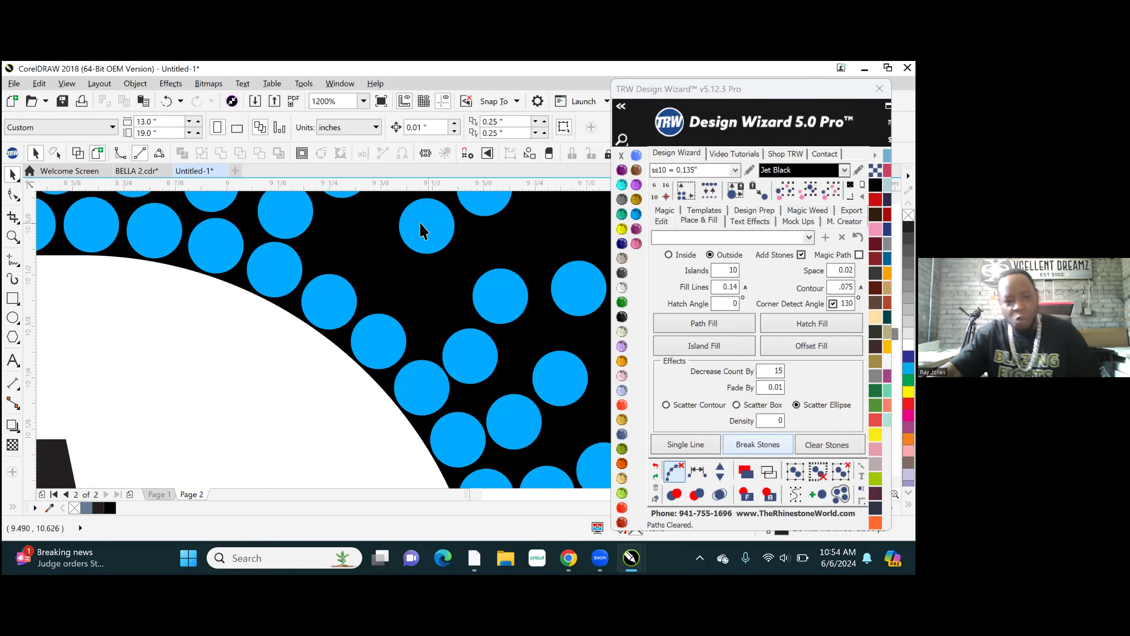
scroll(406, 377, down, 1)
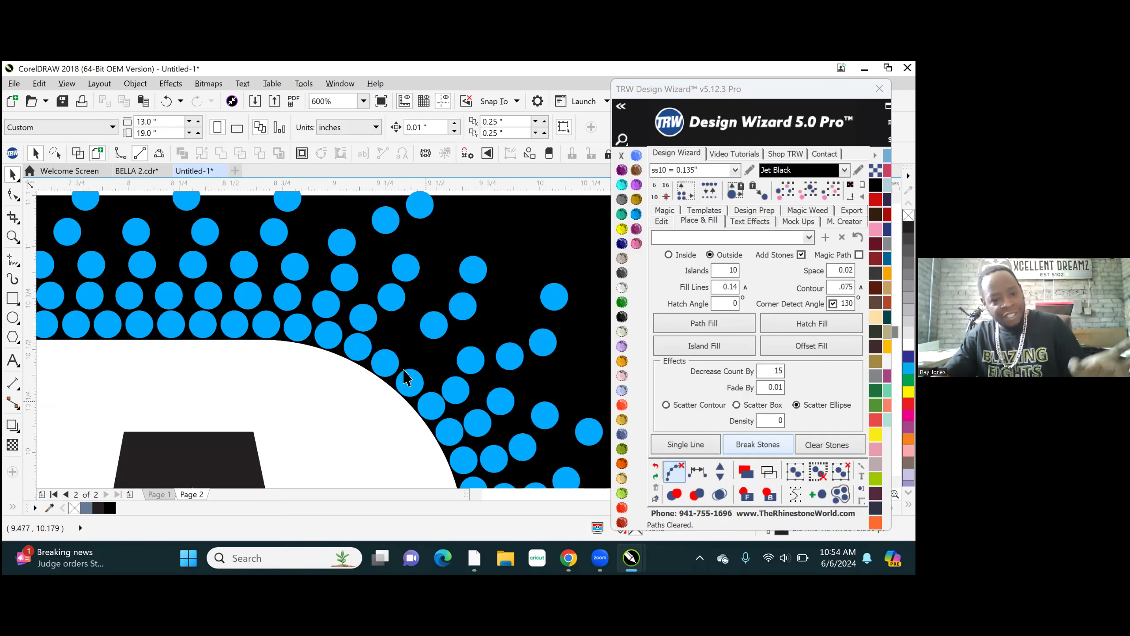
click(327, 311)
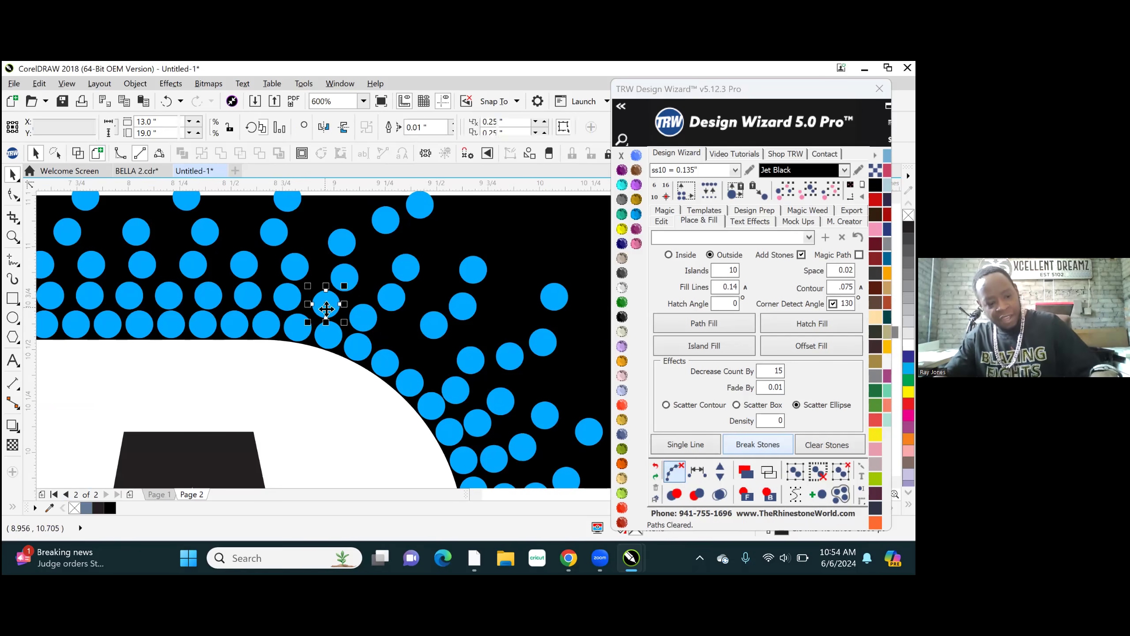
shift+click(372, 324)
shift+click(458, 392)
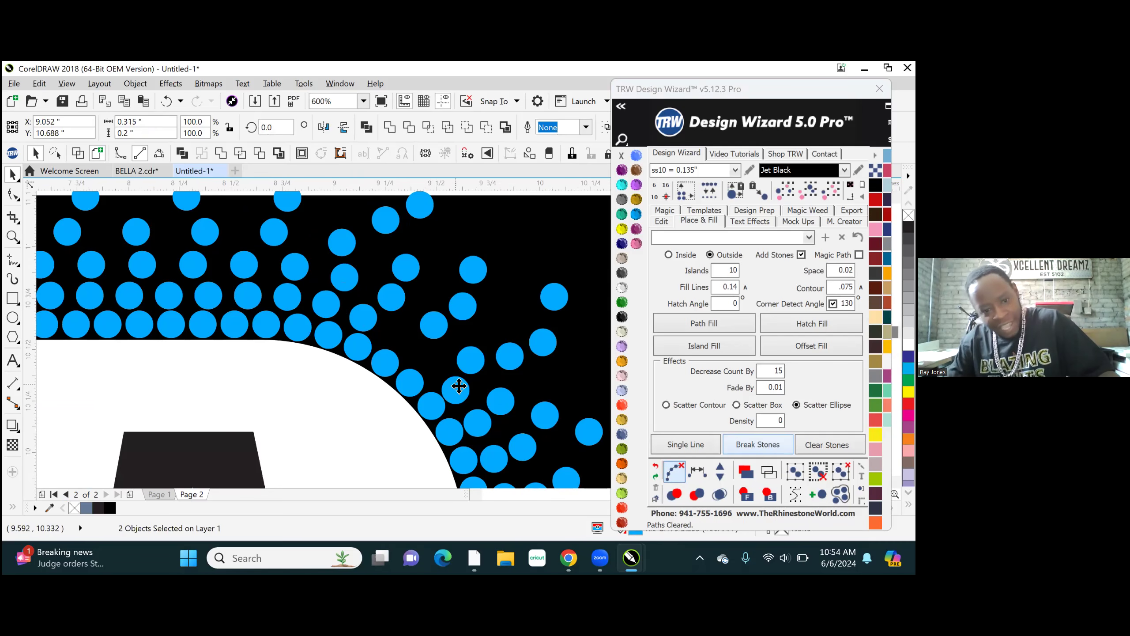
shift+click(477, 427)
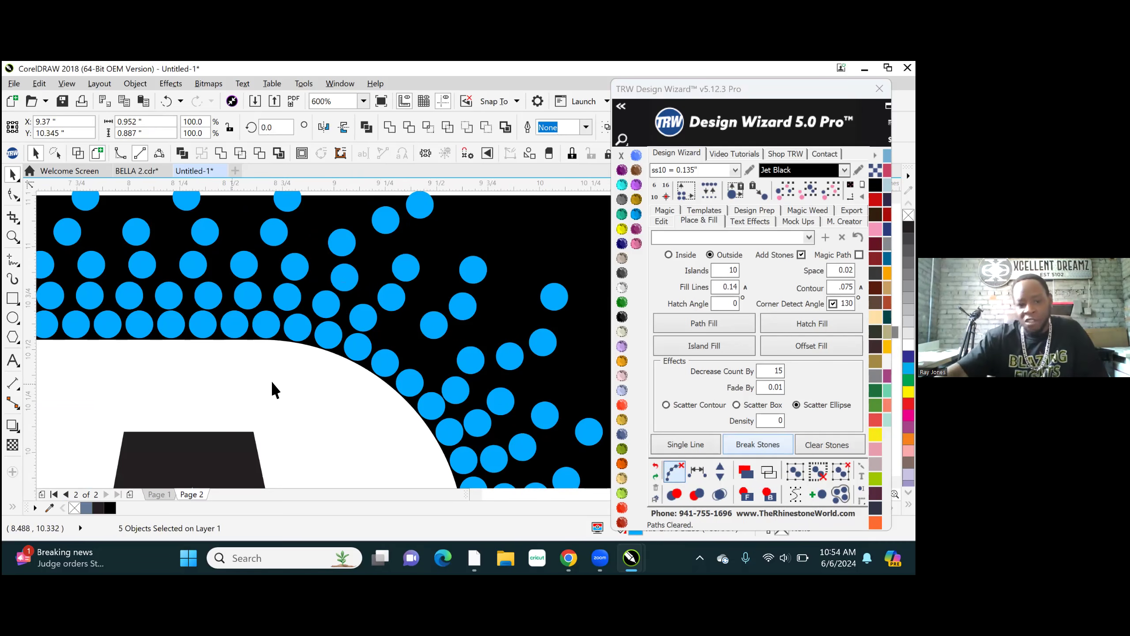
click(284, 372)
drag(266, 363, 408, 318)
click(313, 408)
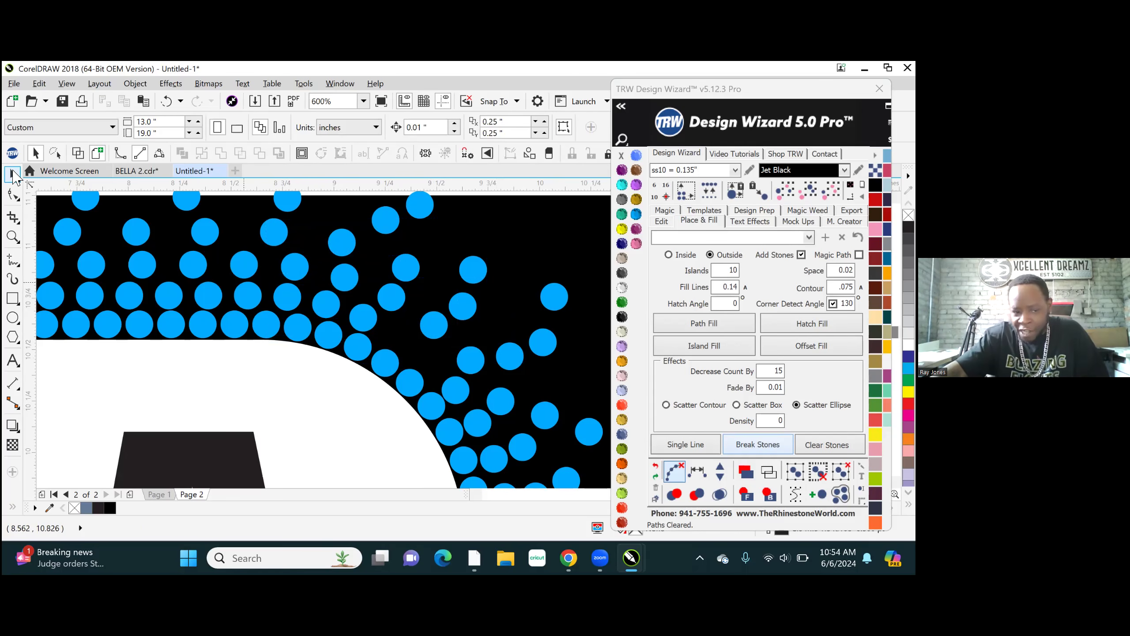
click(13, 174)
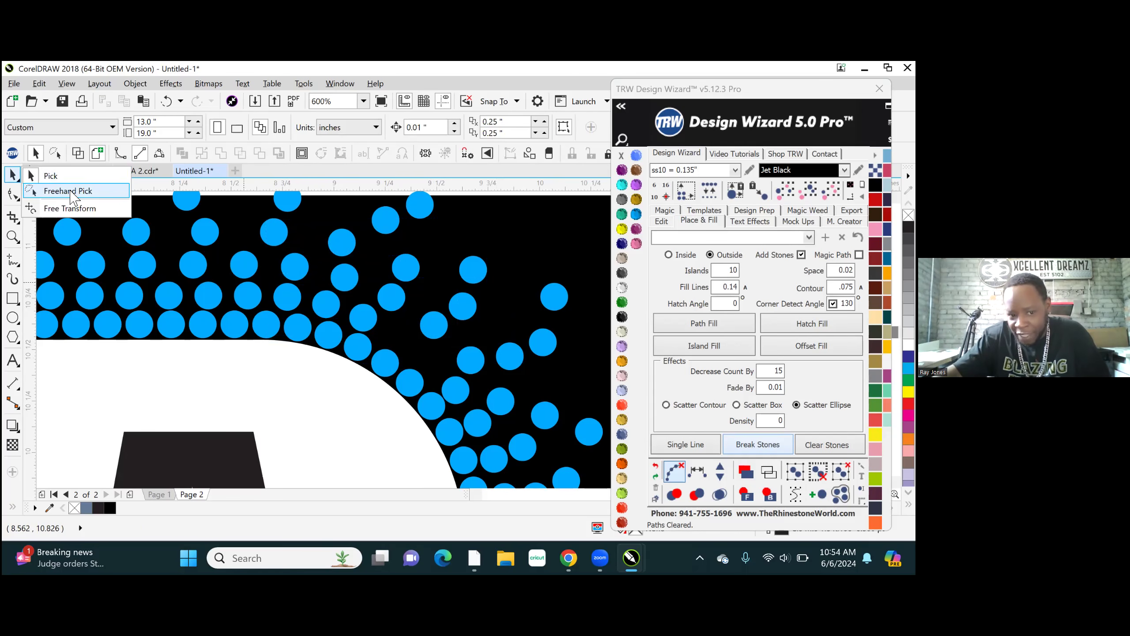
mouse_move(306, 281)
mouse_down()
mouse_move(300, 319)
mouse_move(422, 386)
mouse_move(471, 469)
mouse_move(503, 478)
mouse_move(528, 467)
mouse_move(531, 445)
mouse_move(471, 354)
mouse_move(339, 281)
mouse_up()
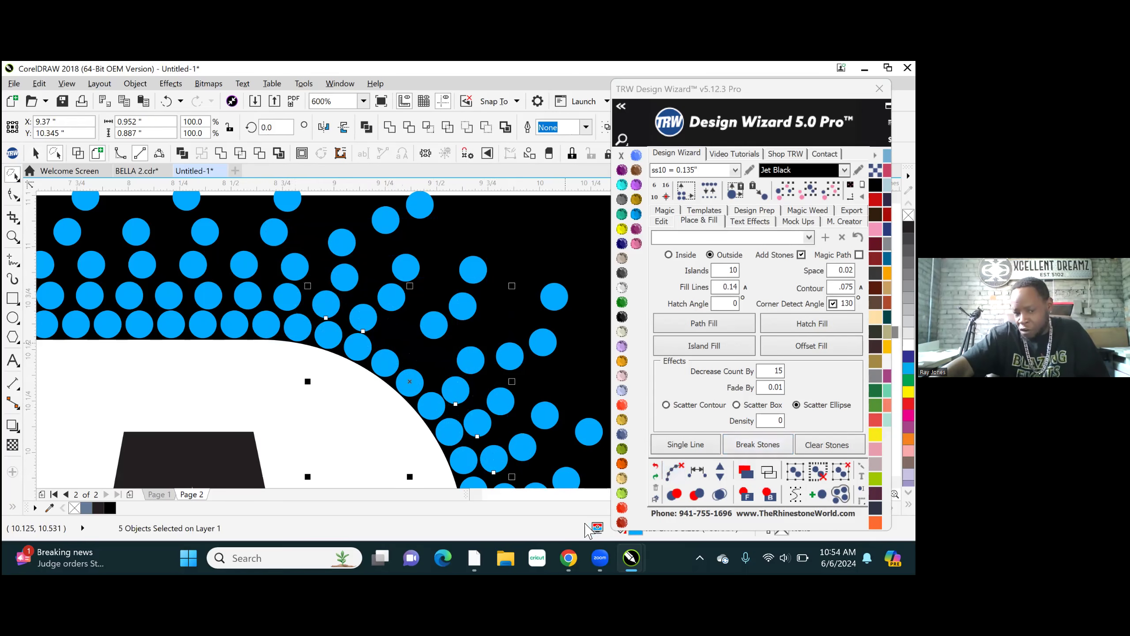
scroll(312, 289, down, 4)
scroll(374, 394, up, 3)
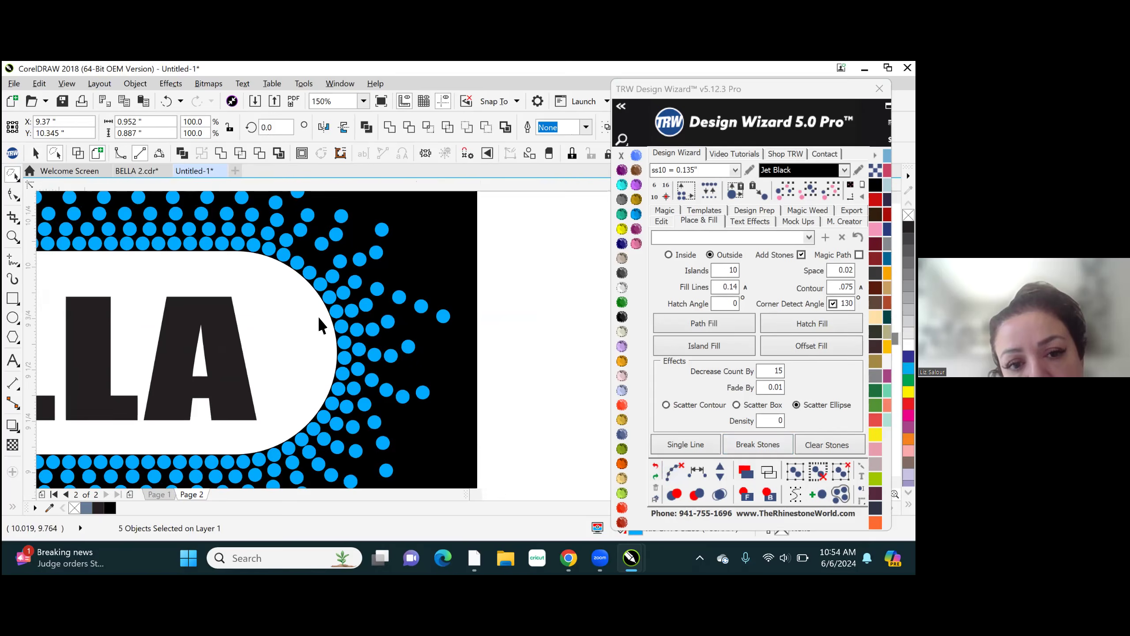
scroll(356, 399, down, 3)
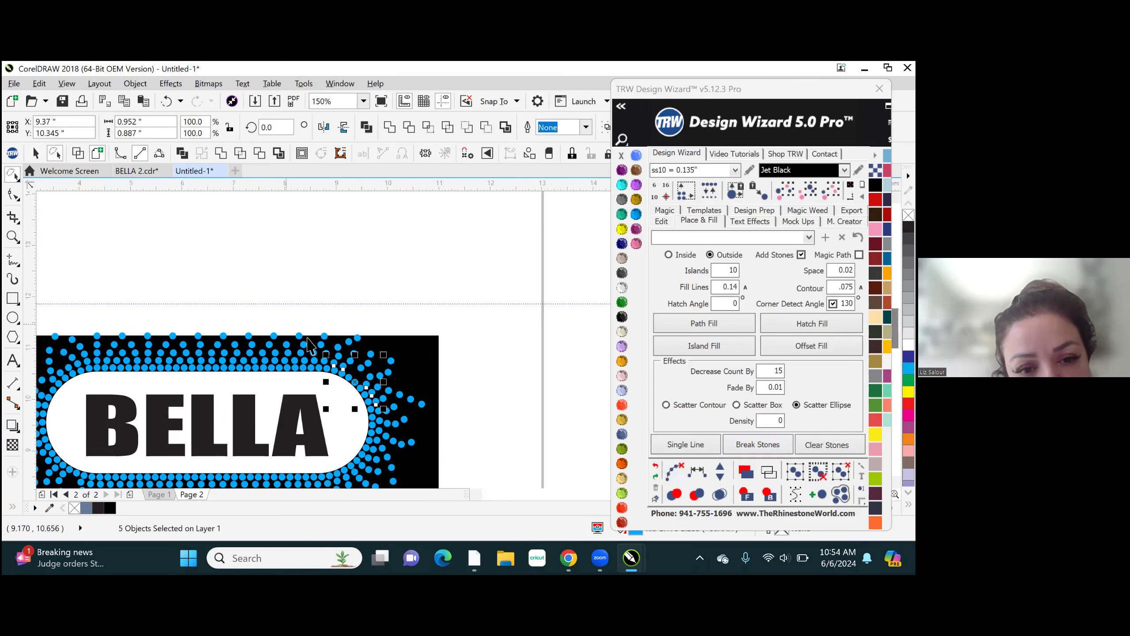
scroll(351, 398, up, 2)
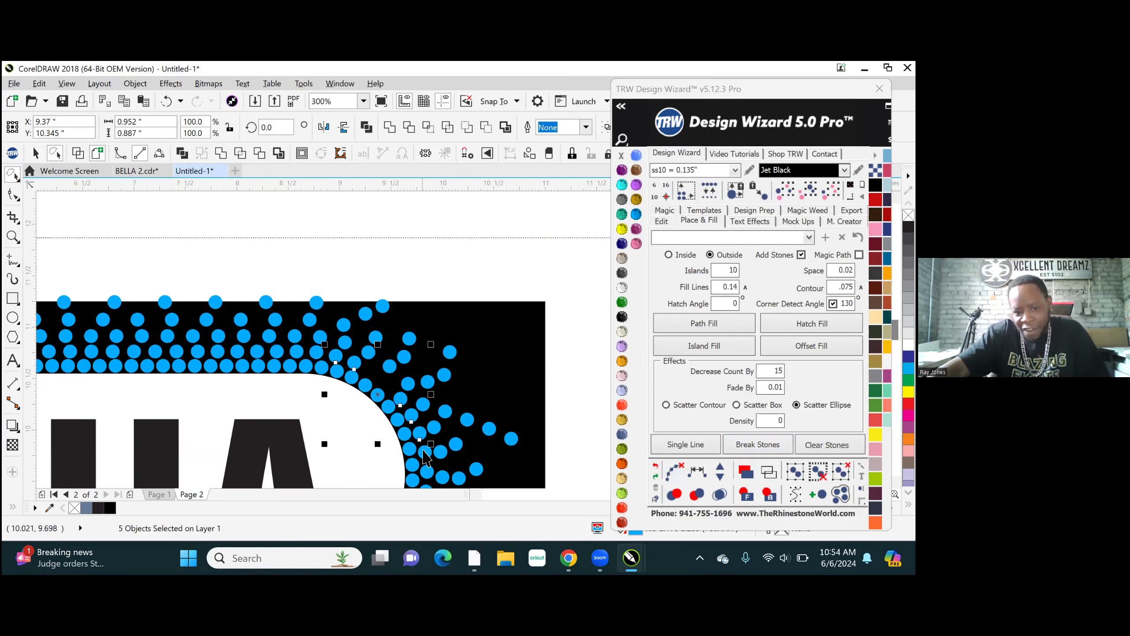
scroll(399, 445, up, 2)
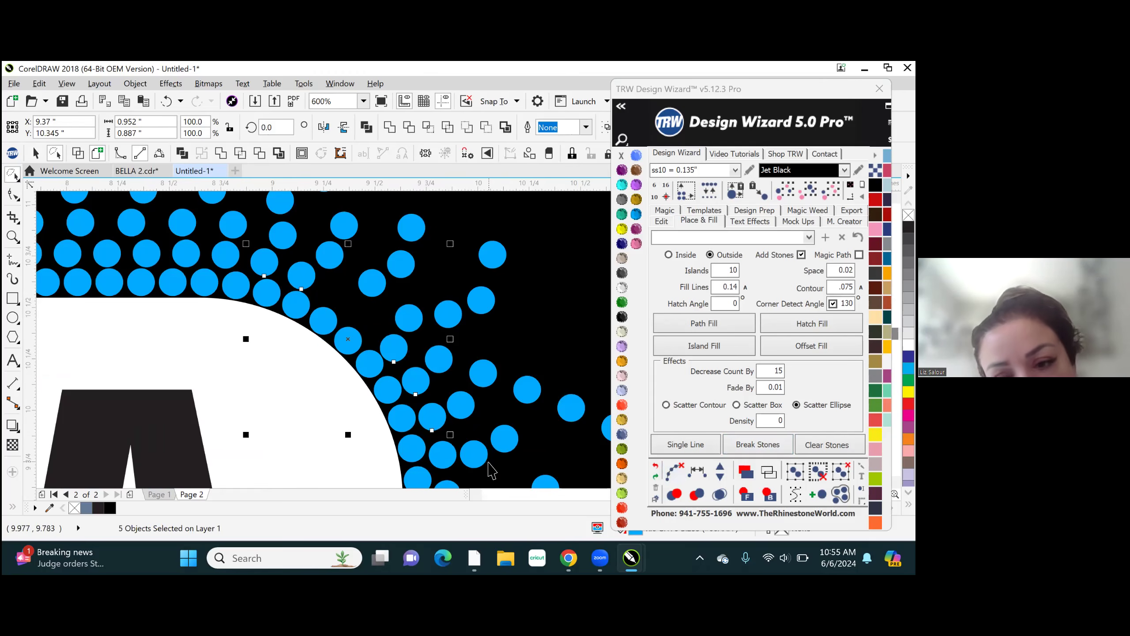
key(Escape)
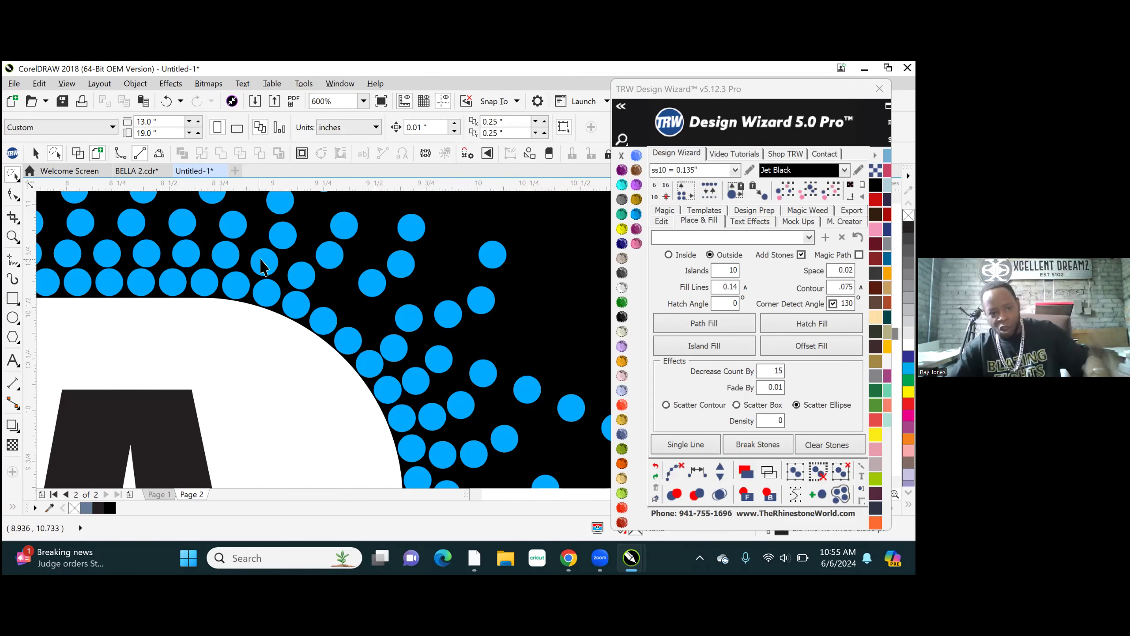
- Select six second-row stones along the white shape's upper-right curve, respace them evenly with one stone added, and clear their path and the selection
click(264, 261)
shift+click(307, 285)
shift+click(392, 350)
shift+click(416, 382)
shift+click(428, 421)
shift+click(444, 461)
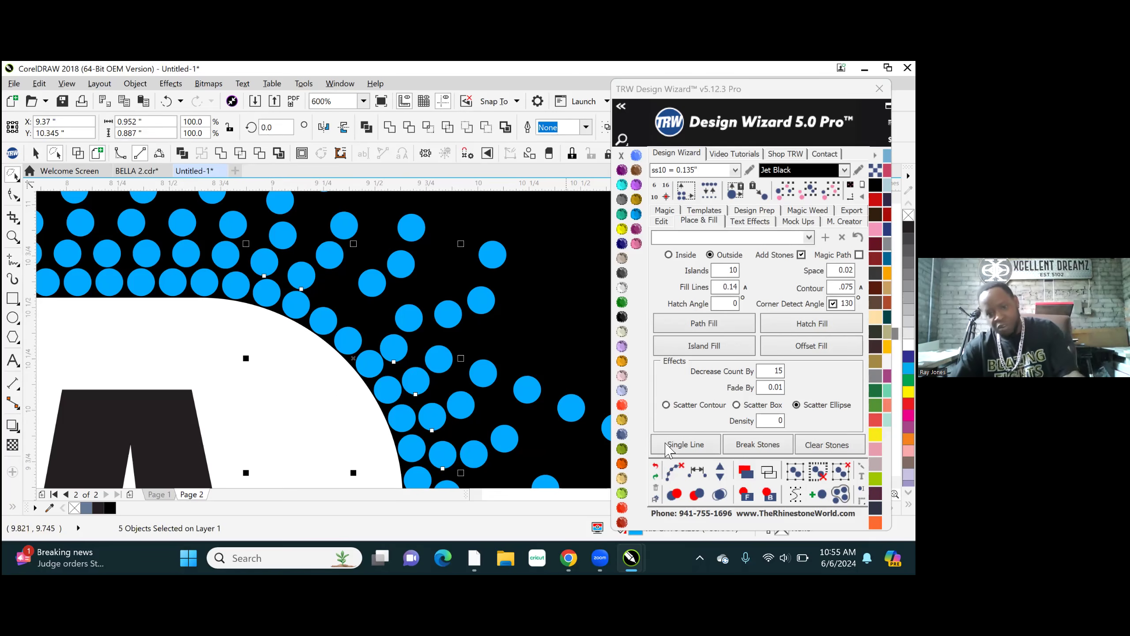
click(698, 473)
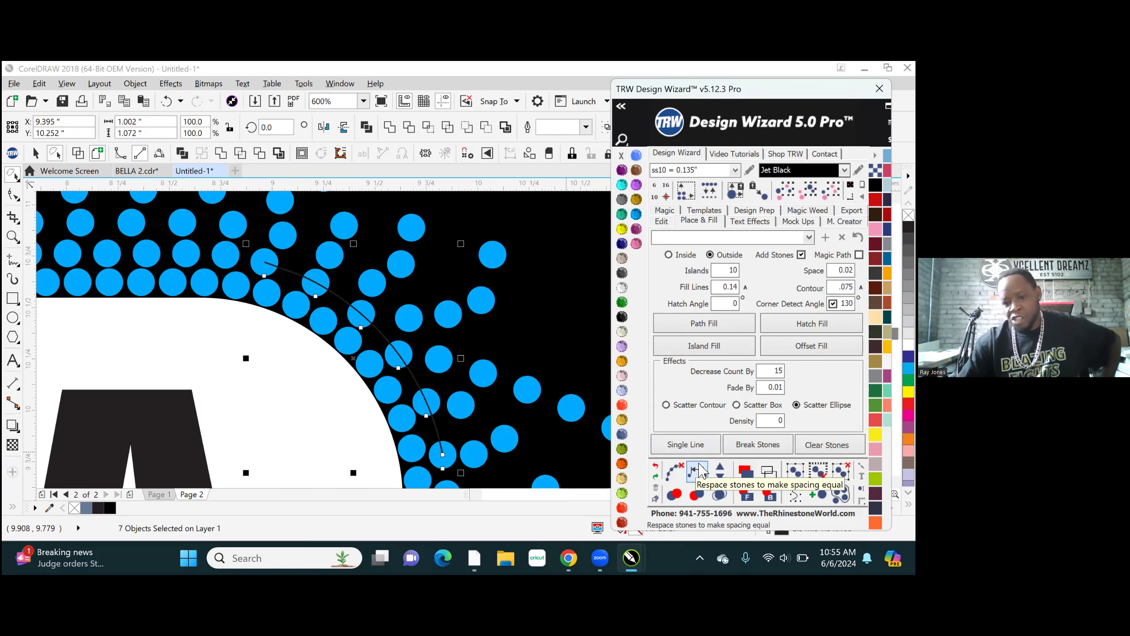
click(720, 468)
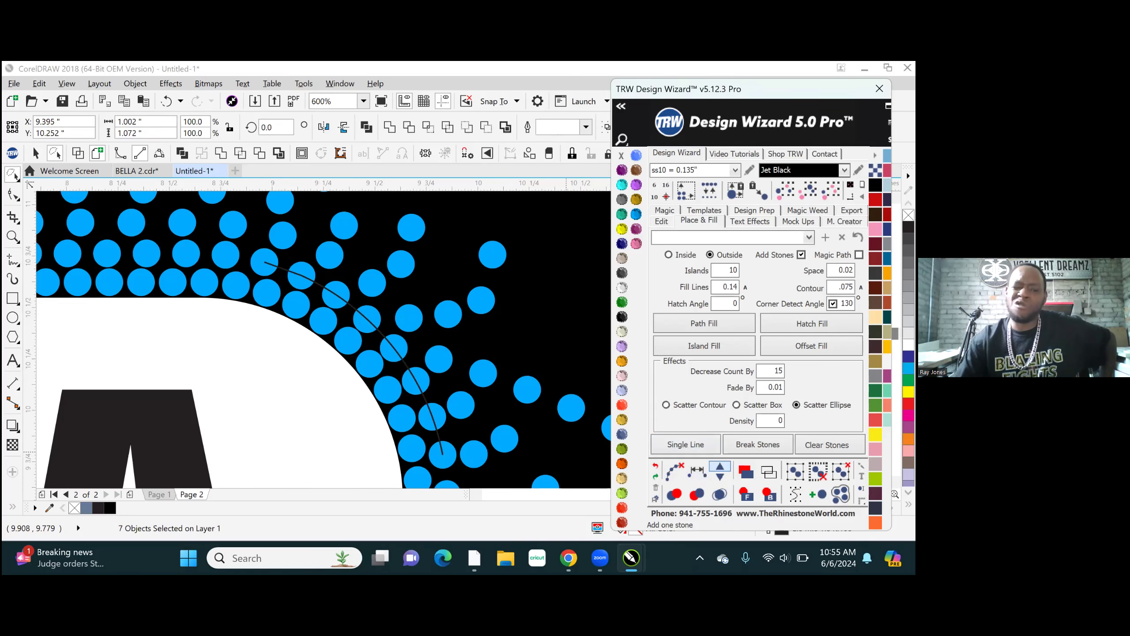
click(720, 475)
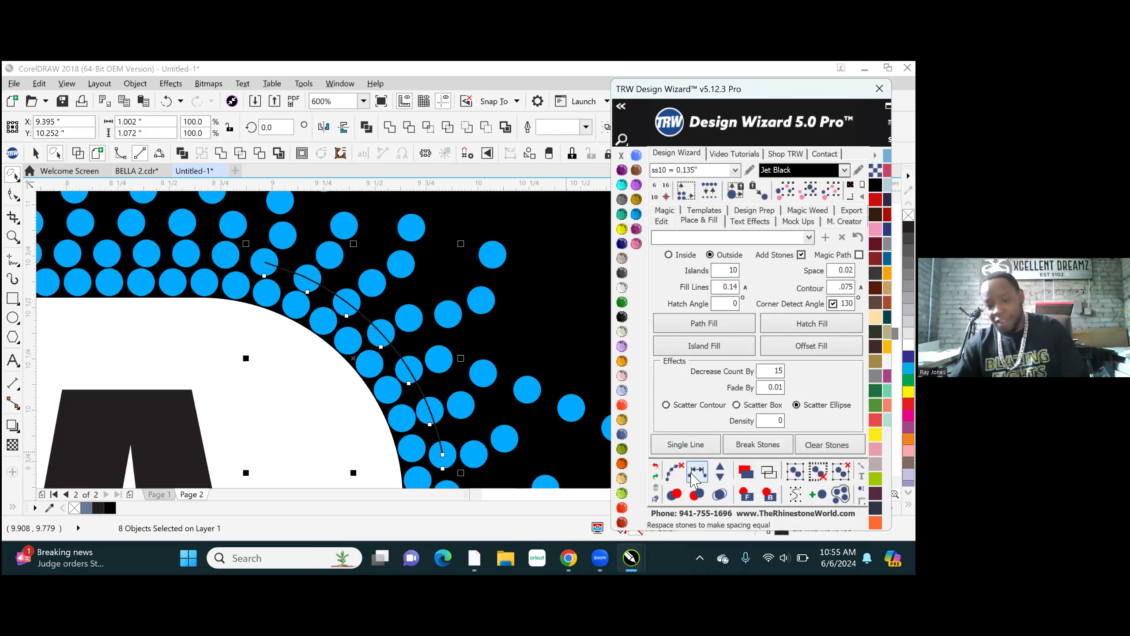
click(674, 472)
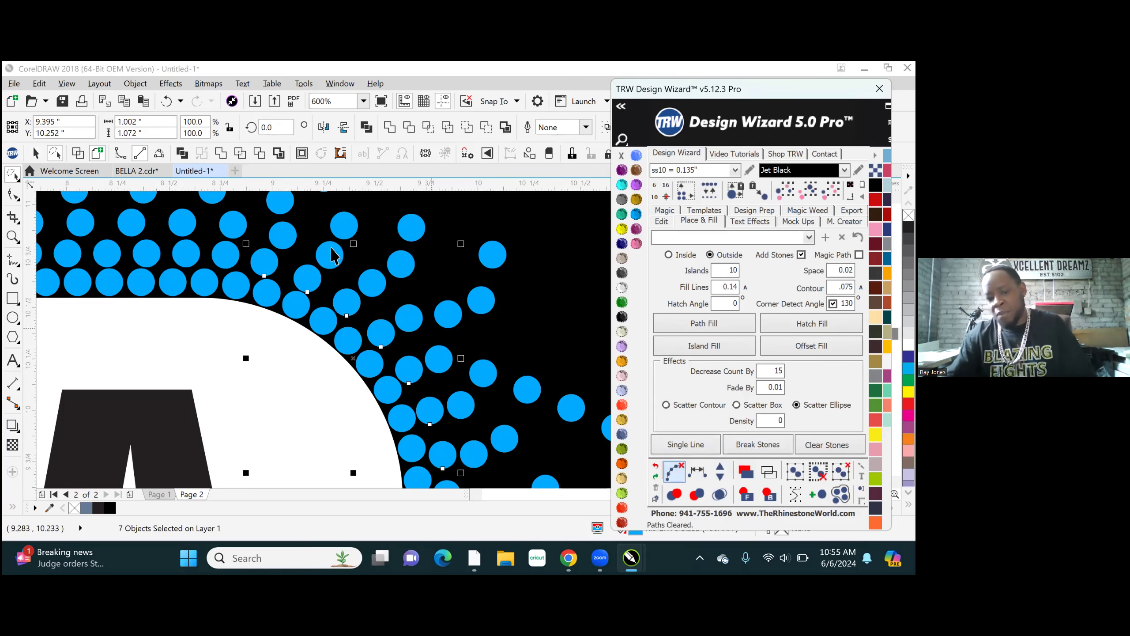
scroll(393, 277, down, 2)
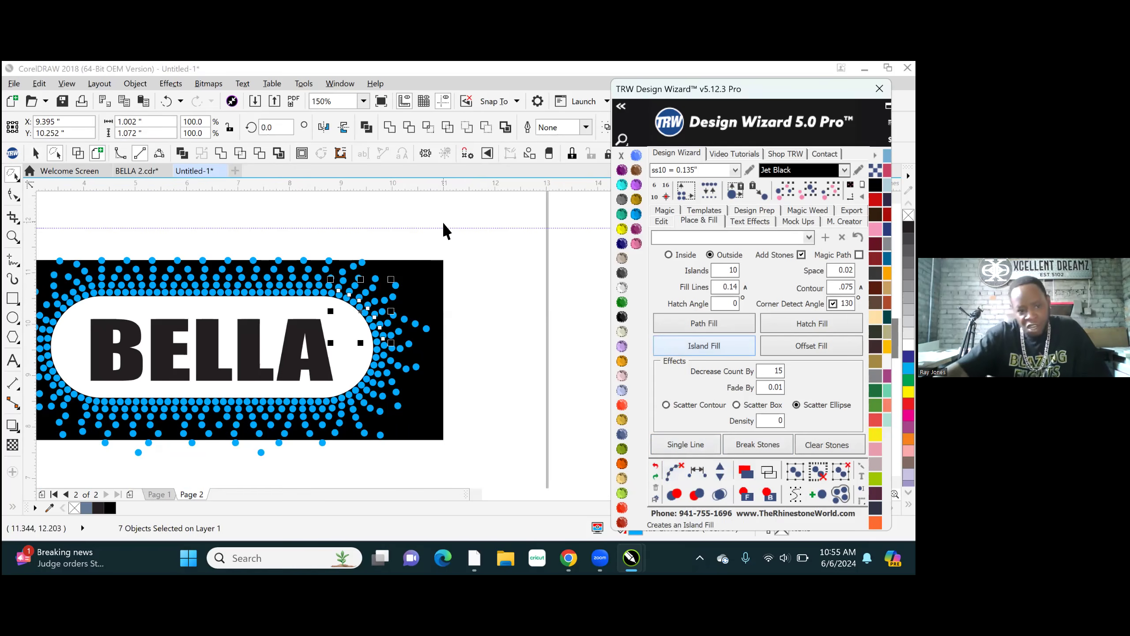
click(131, 234)
- Select three second-row stones along the white shape's upper-left curve, respace them evenly with one stone added, and clear their path and the selection
scroll(518, 276, down, 1)
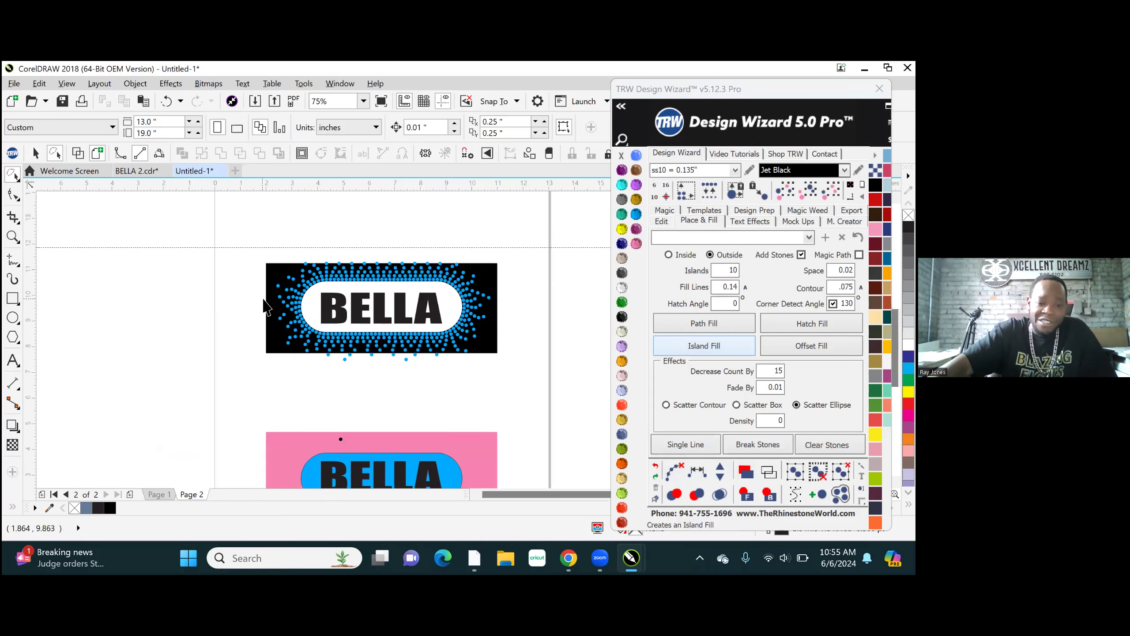
scroll(269, 303, up, 1)
scroll(353, 287, up, 1)
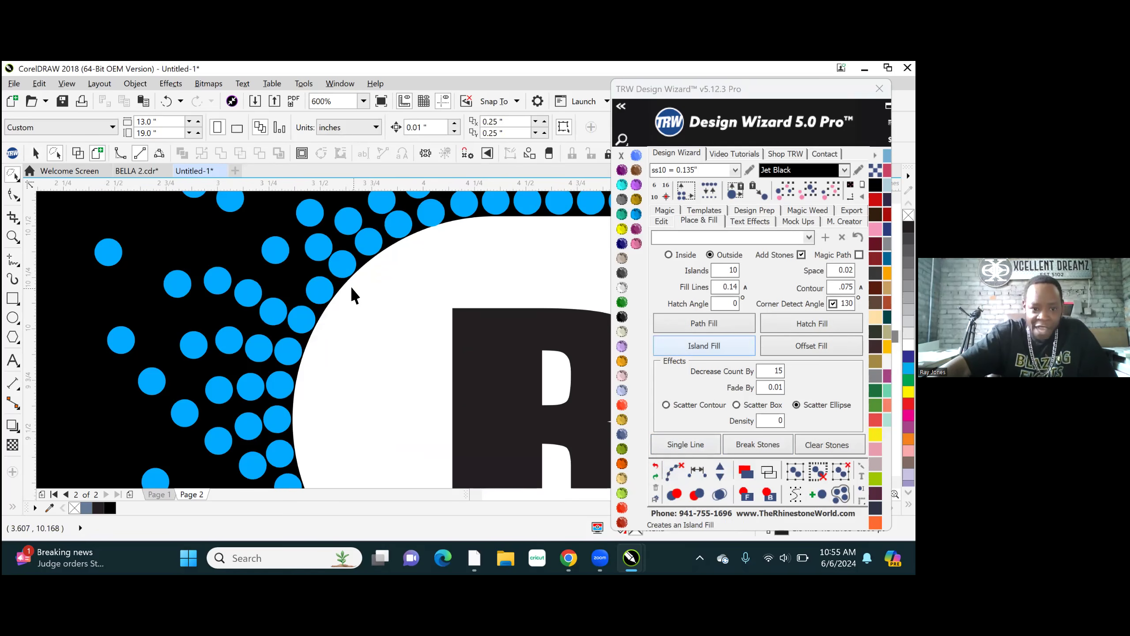
click(347, 223)
shift+click(319, 249)
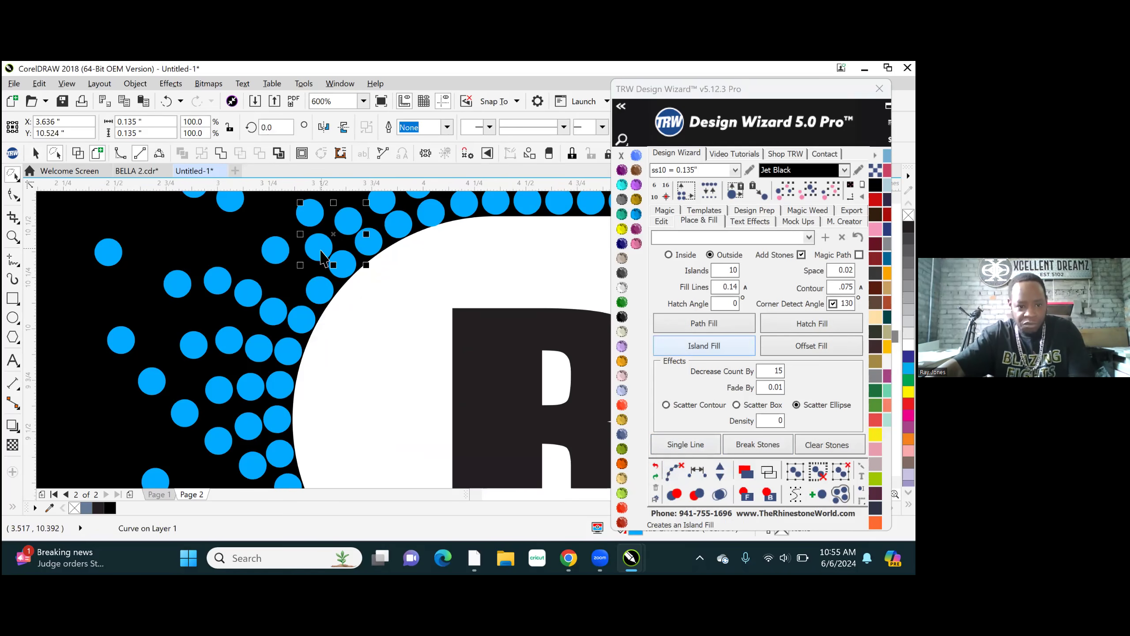
shift+click(274, 310)
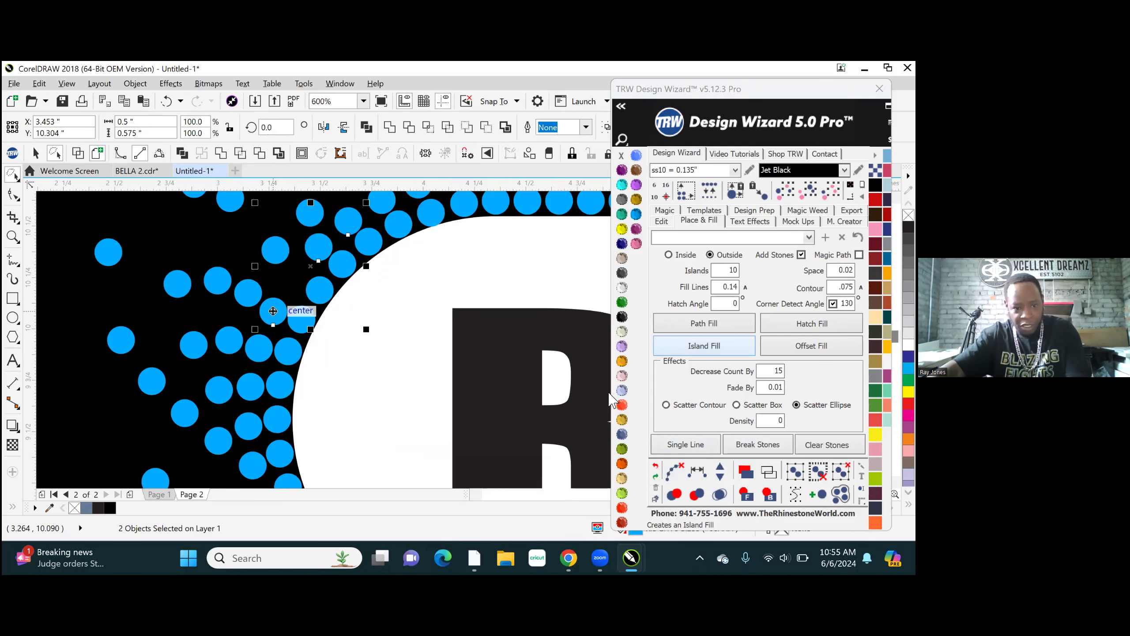
click(696, 471)
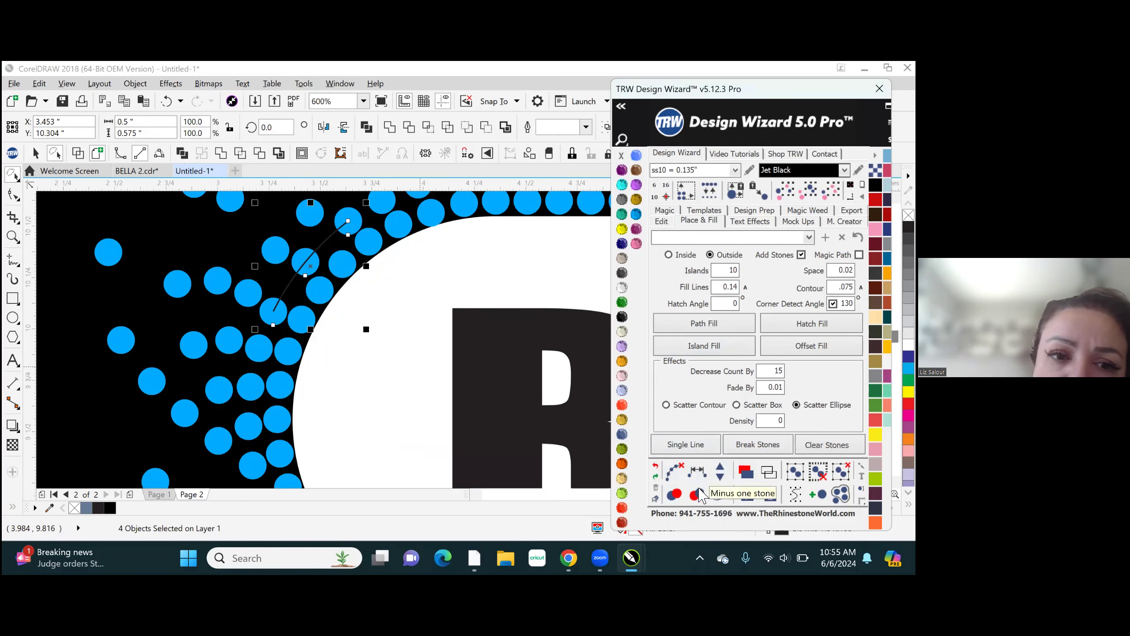
click(718, 468)
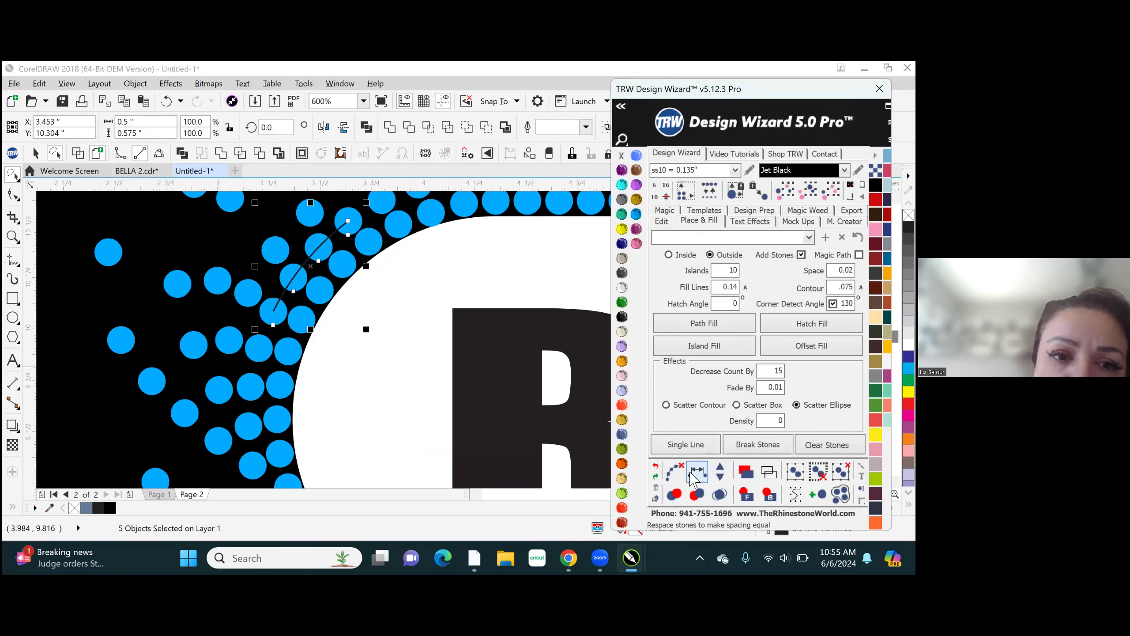
click(675, 471)
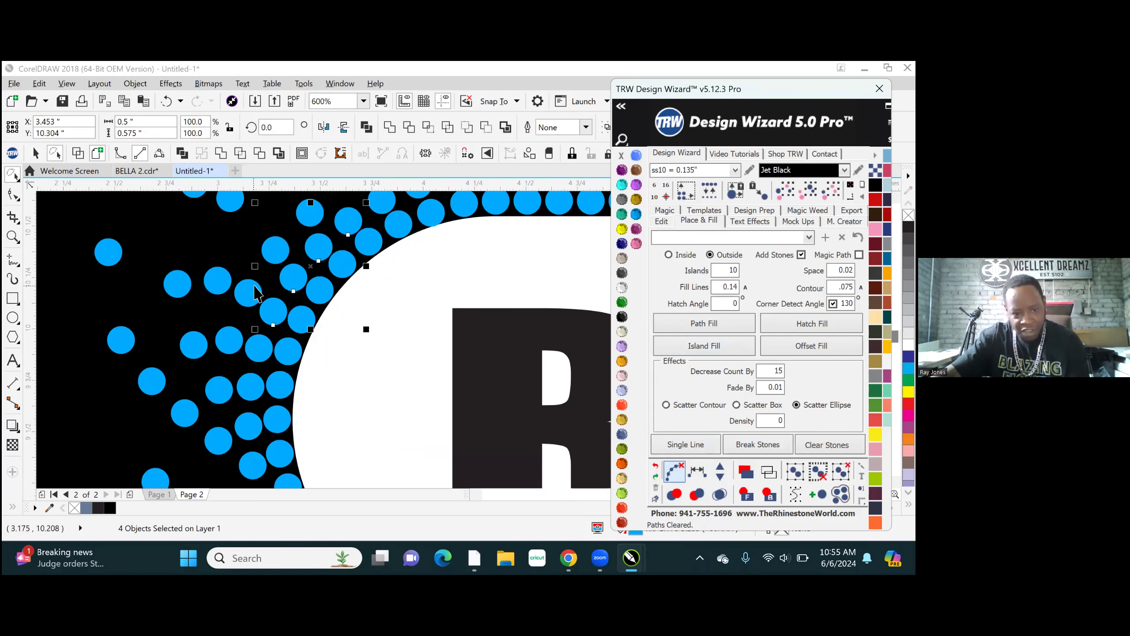
scroll(276, 361, down, 4)
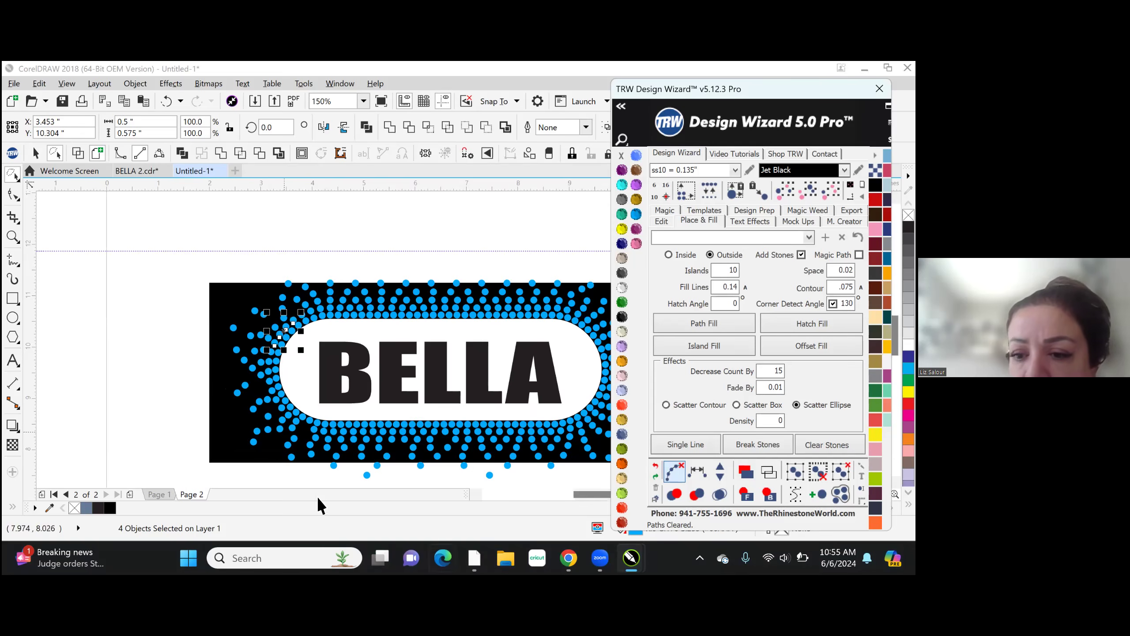
scroll(310, 425, up, 1)
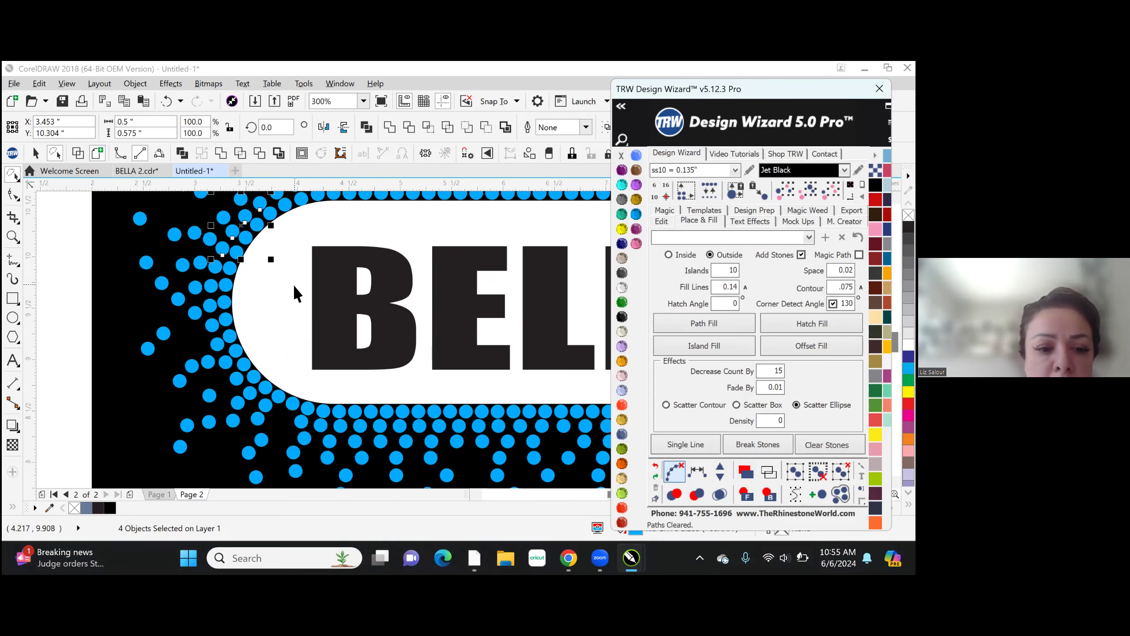
key(Escape)
- Place an additional stone in the second-row gap along the white shape's lower-left curve and clear the selection
scroll(242, 299, down, 1)
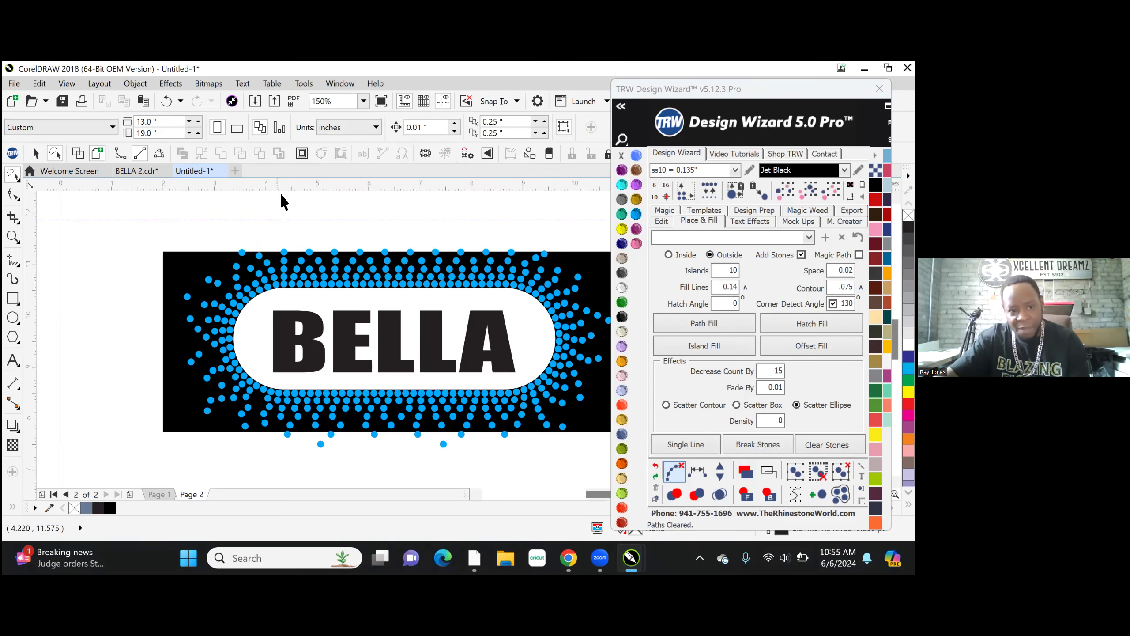
scroll(215, 314, up, 1)
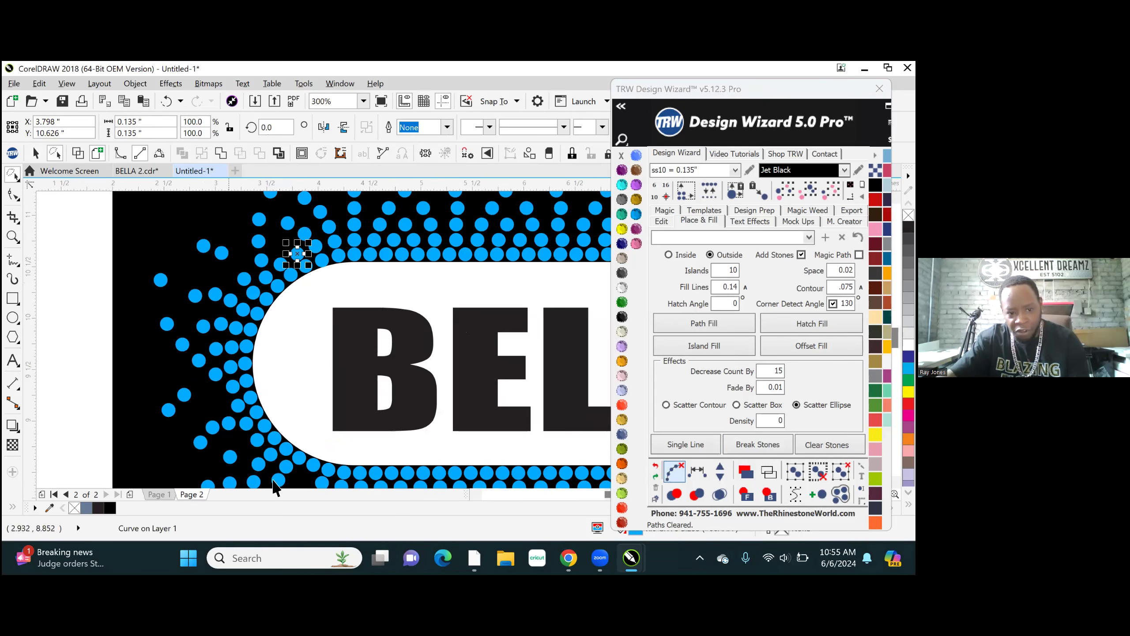
scroll(244, 241, down, 2)
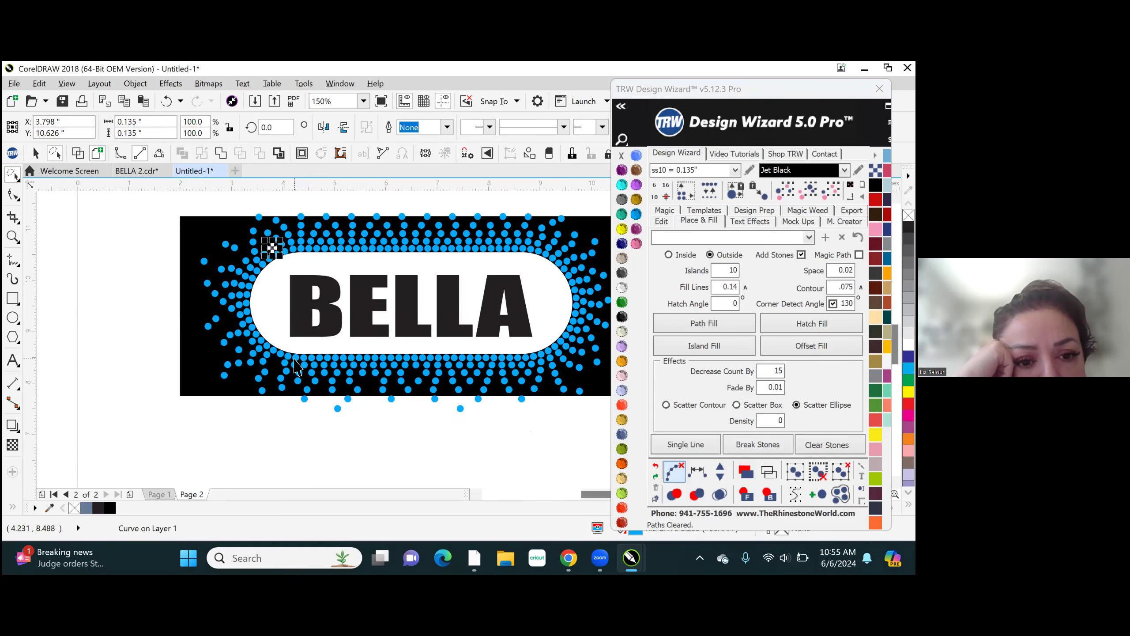
scroll(294, 366, up, 2)
scroll(240, 338, up, 1)
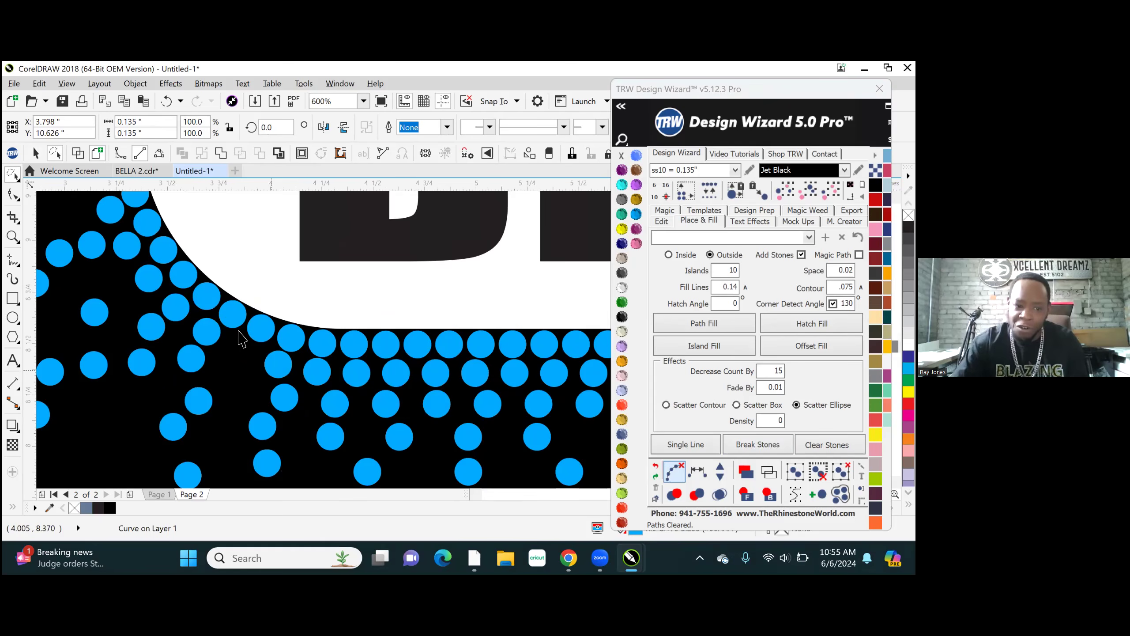
scroll(264, 365, up, 1)
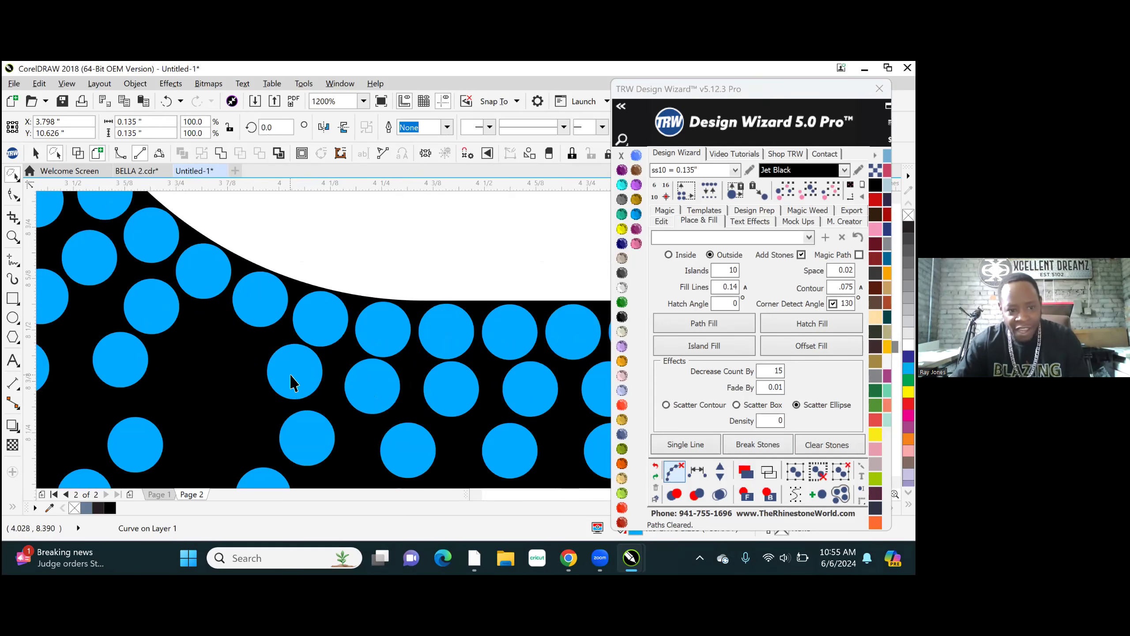
drag(252, 383, 216, 350)
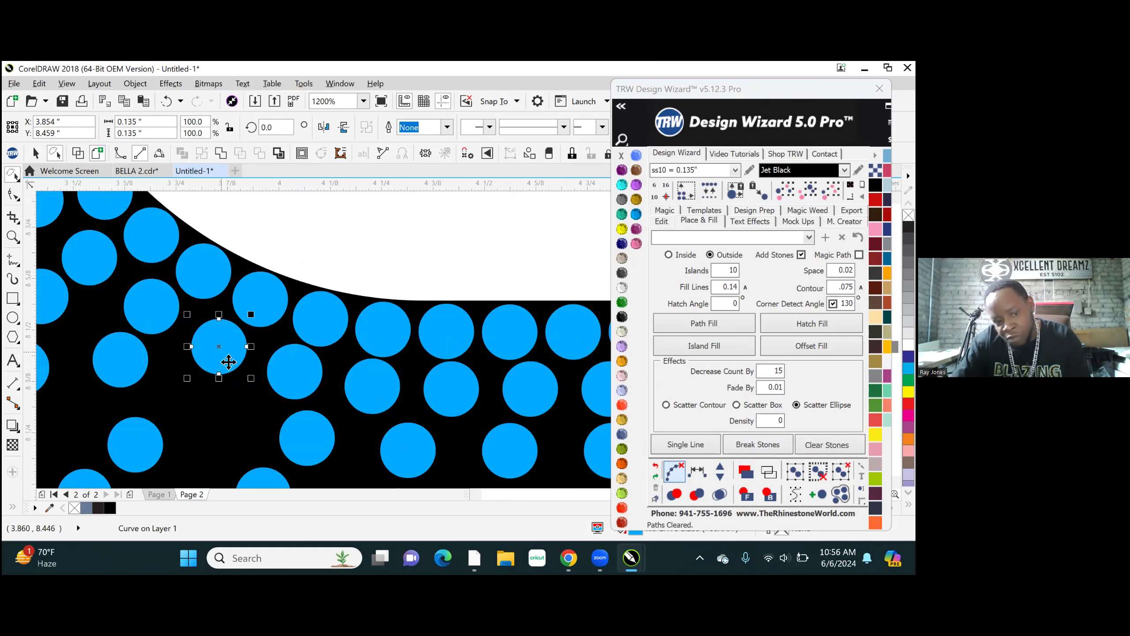
scroll(269, 445, down, 2)
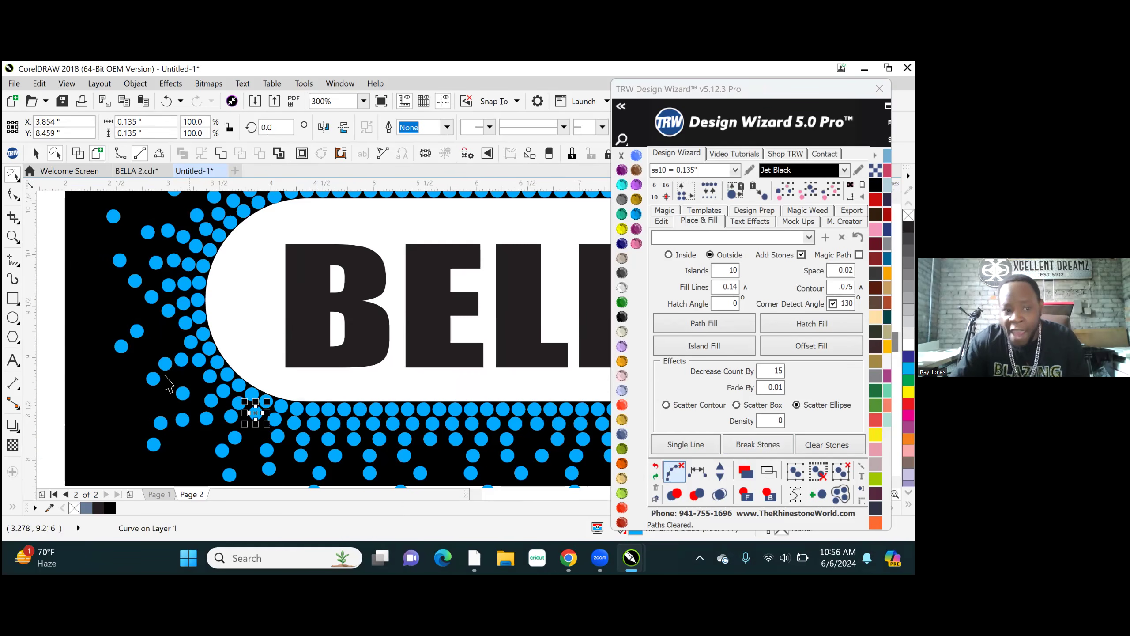
key(Escape)
- Select six third-row stones around the gap below the white shape's straight lower edge and respace them evenly
scroll(140, 345, down, 3)
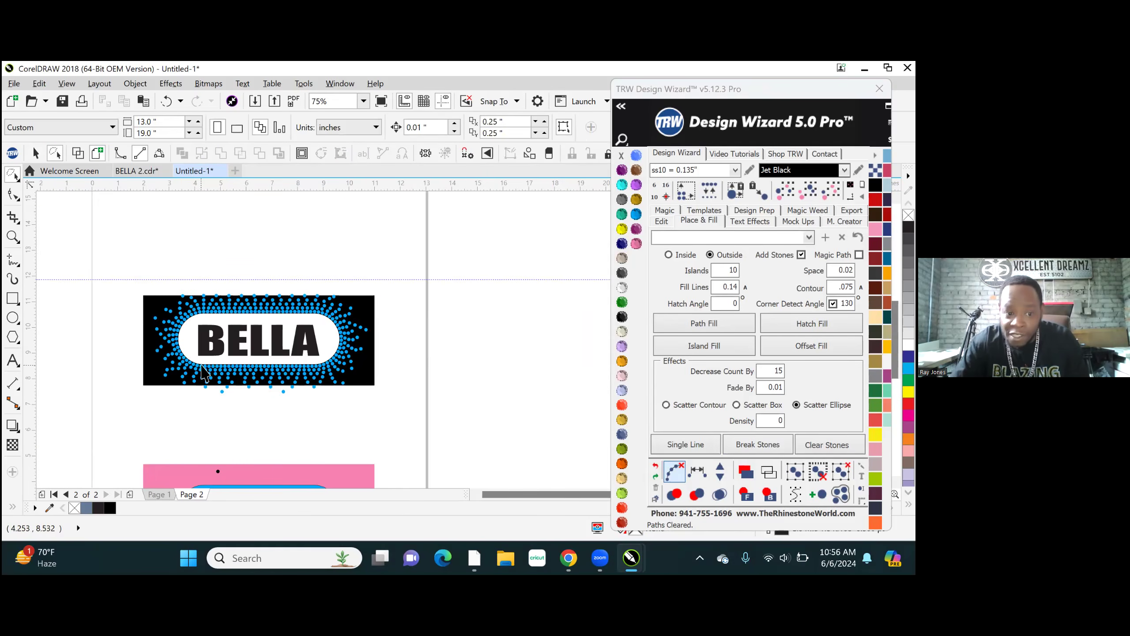
scroll(170, 372, up, 2)
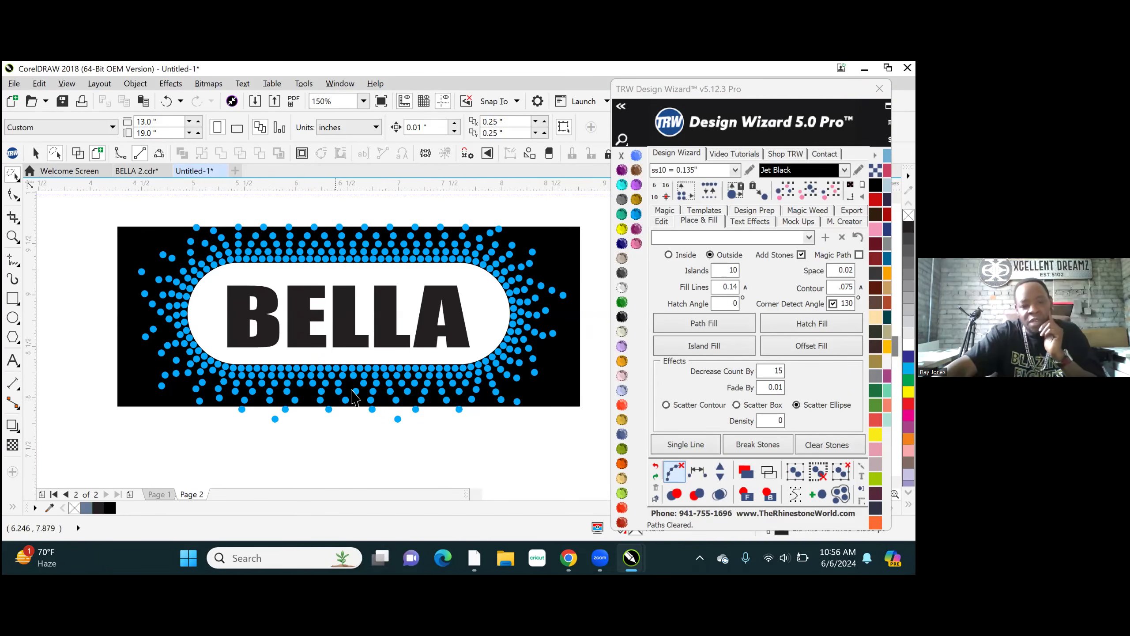
scroll(359, 391, up, 2)
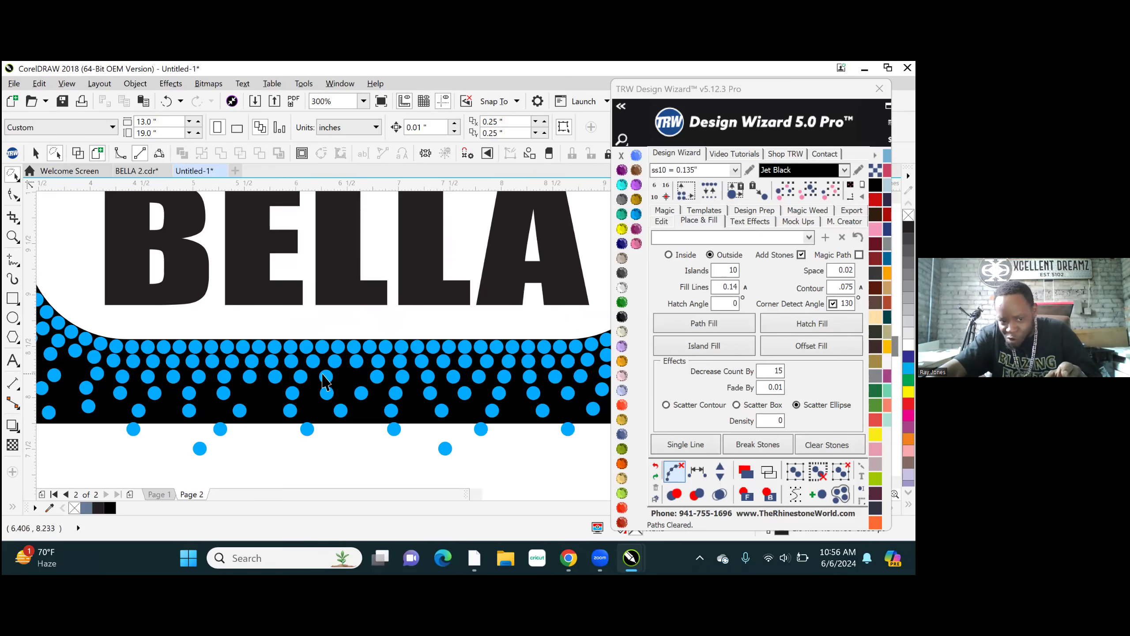
scroll(340, 394, up, 2)
click(208, 370)
shift+click(311, 369)
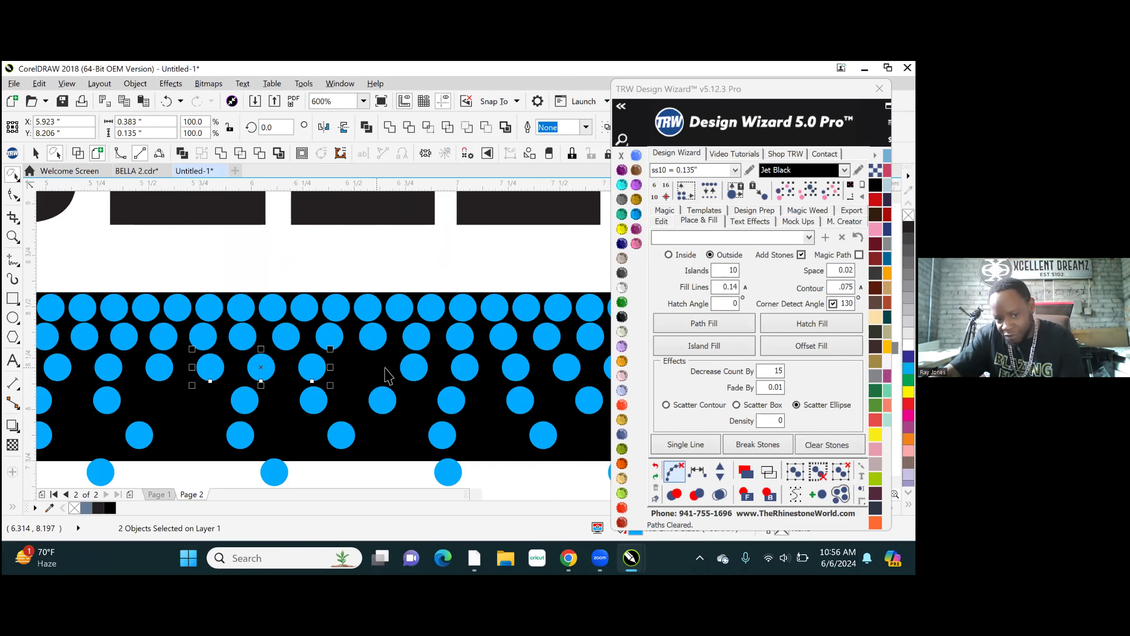
shift+click(414, 367)
shift+click(465, 368)
shift+click(516, 368)
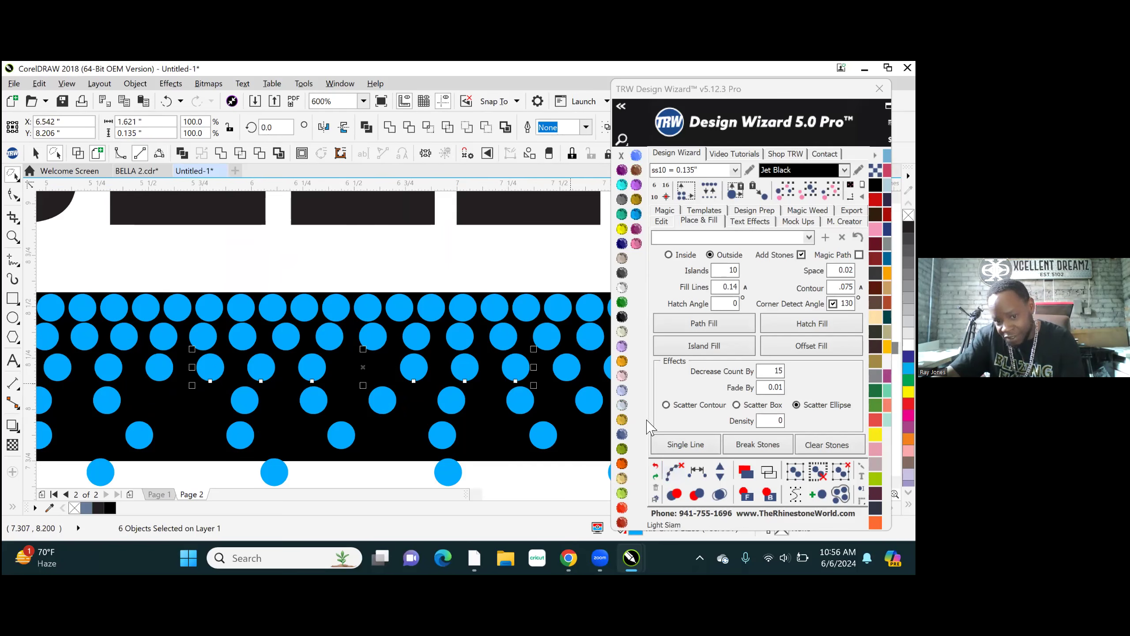
click(701, 471)
scroll(307, 354, down, 2)
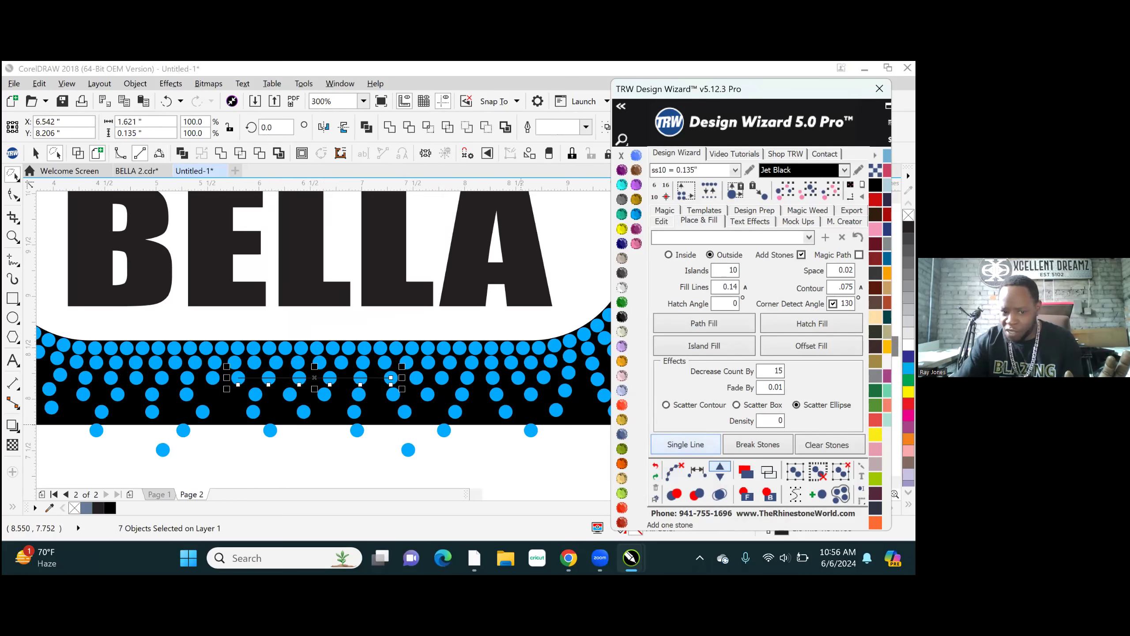
- Add one stone to the respaced third-row stones below the white shape's straight lower edge, and clear their path and the selection
click(720, 466)
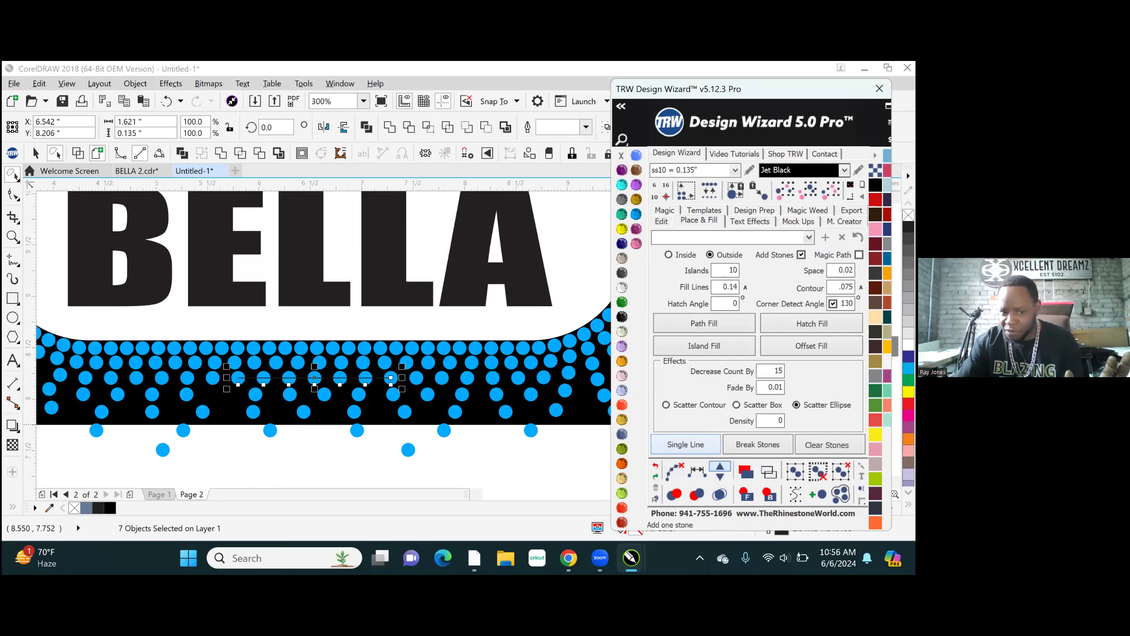
click(668, 469)
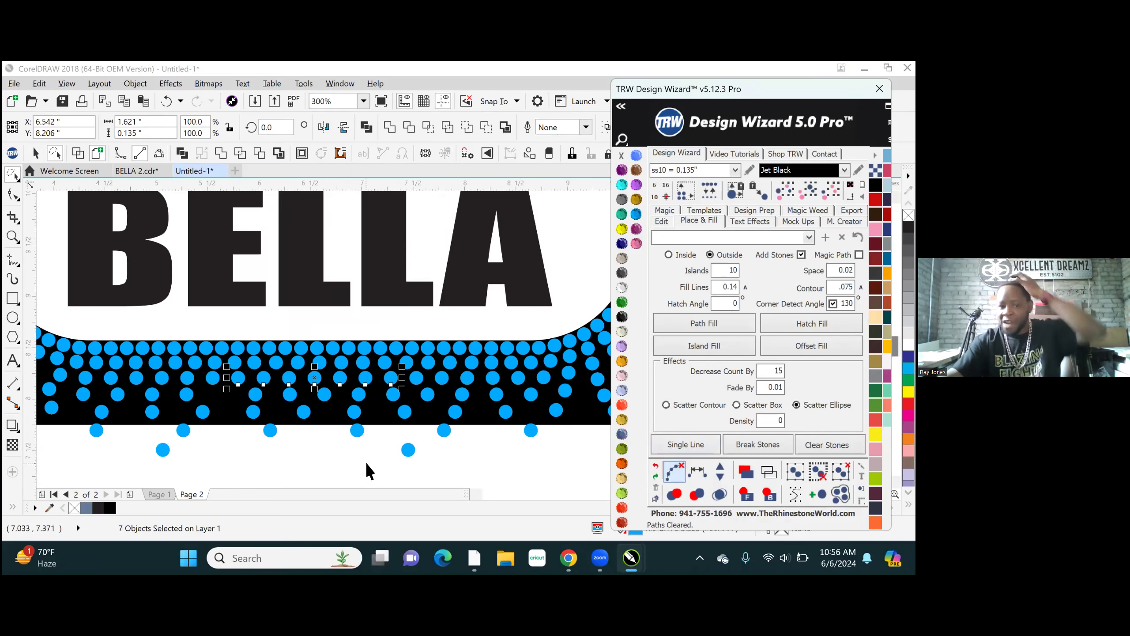
click(367, 464)
- Select the first-row stones one by one from below the straight lower edge around the white shape's lower-right curve, and clear the selection
scroll(363, 400, down, 1)
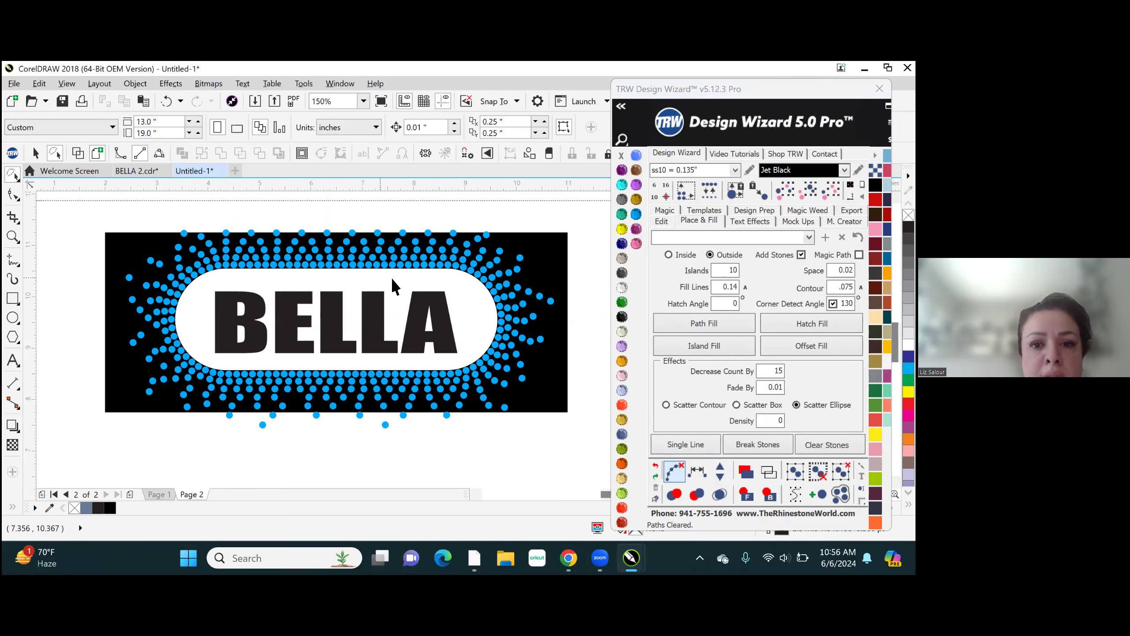
scroll(504, 297, up, 2)
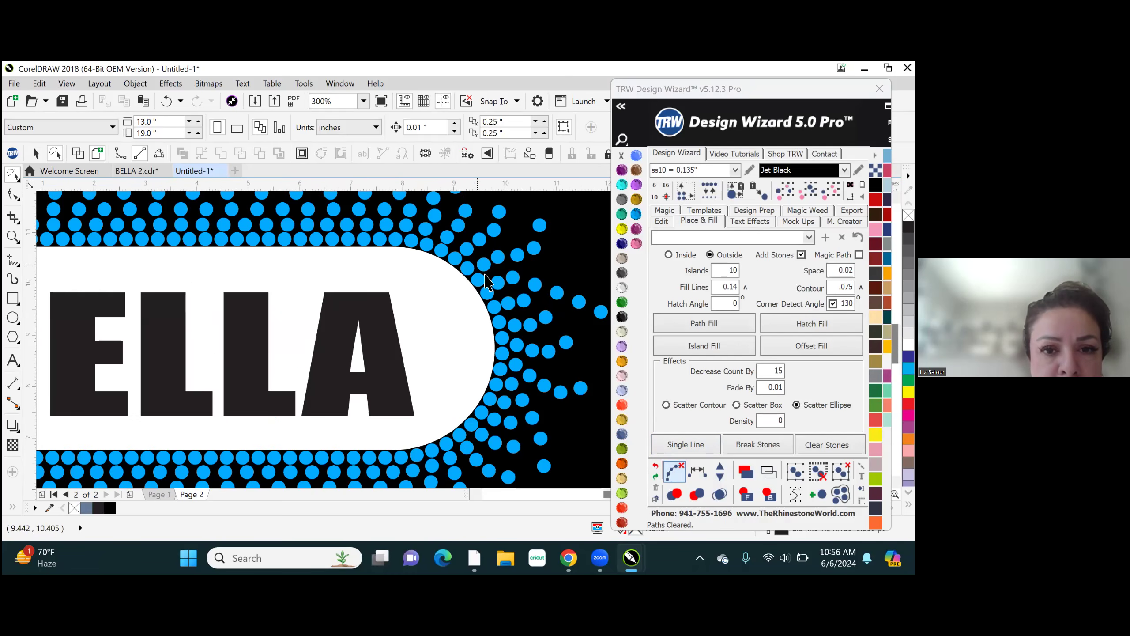
scroll(485, 284, down, 5)
scroll(297, 338, up, 1)
scroll(297, 338, up, 4)
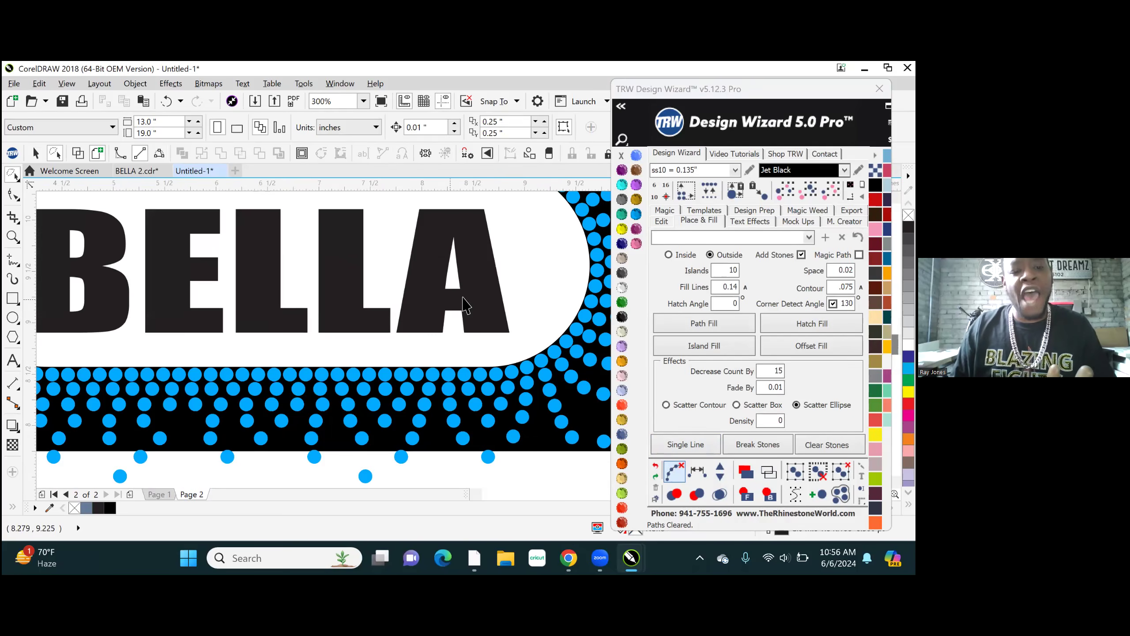
click(351, 382)
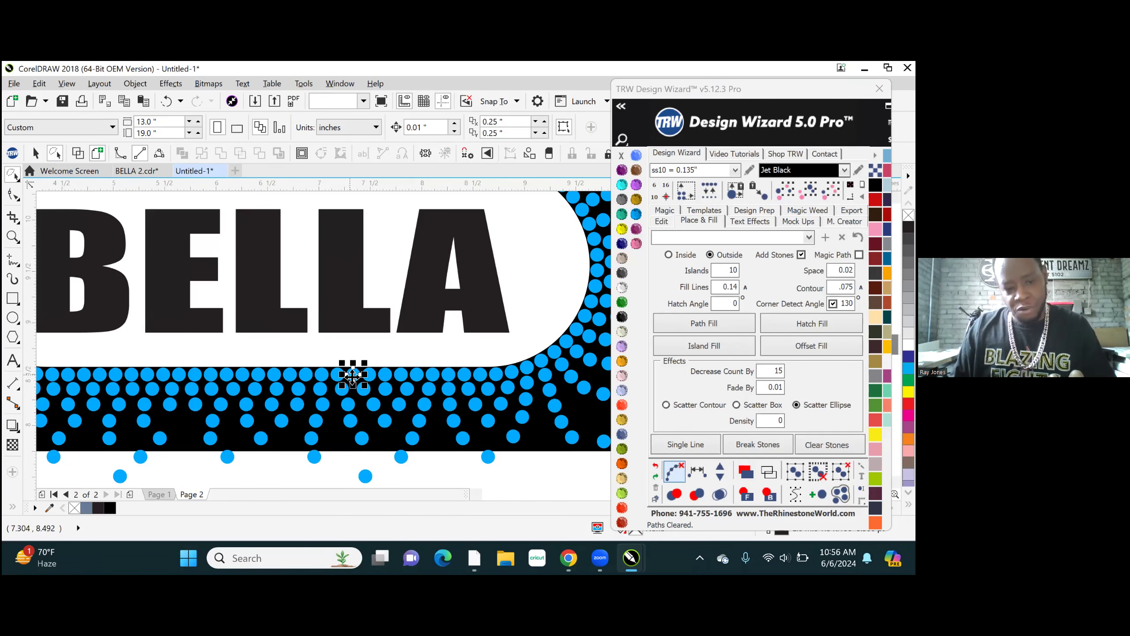
scroll(463, 366, up, 2)
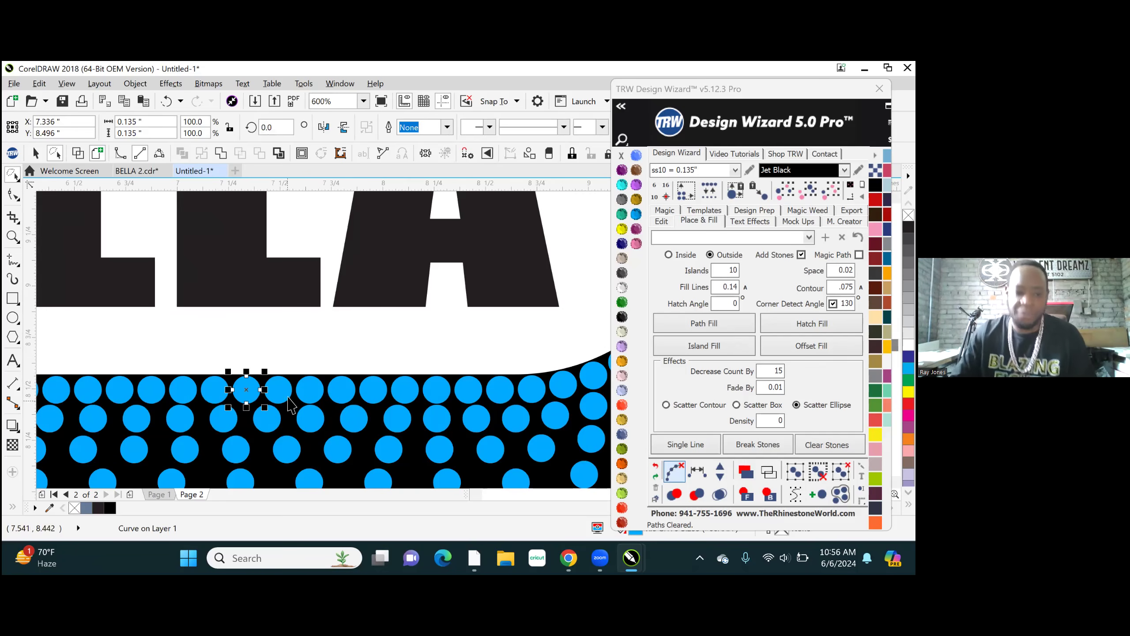
shift+click(305, 390)
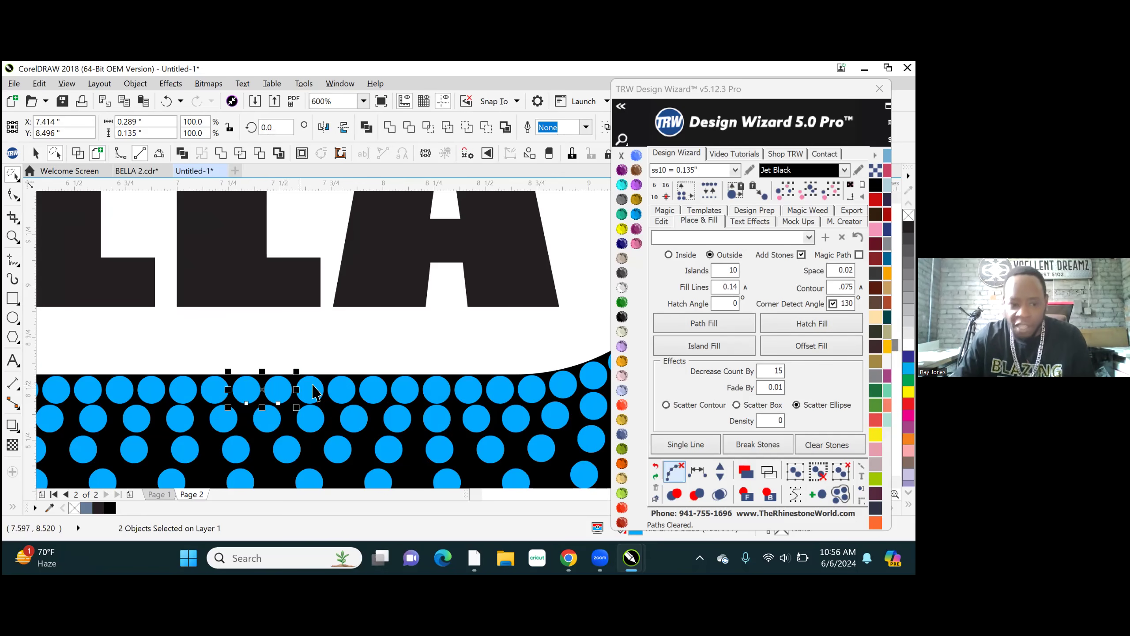
shift+click(341, 389)
shift+click(374, 390)
shift+click(405, 390)
shift+click(437, 389)
shift+click(468, 389)
shift+click(501, 389)
shift+click(532, 388)
shift+click(563, 384)
shift+click(594, 374)
shift+click(608, 362)
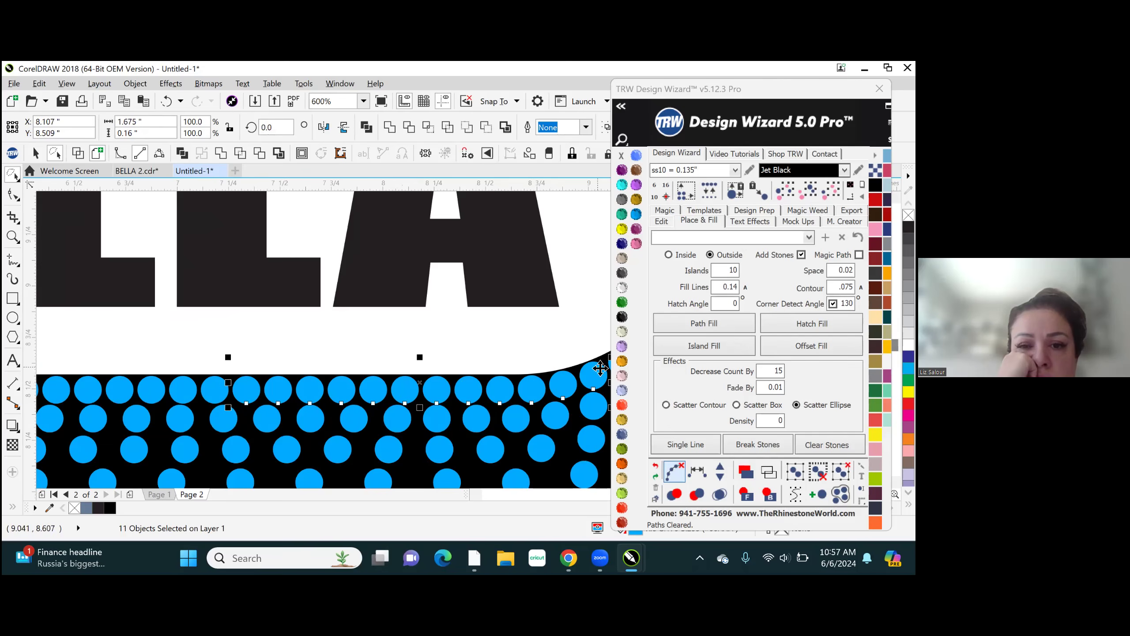
scroll(382, 417, down, 2)
scroll(449, 404, up, 3)
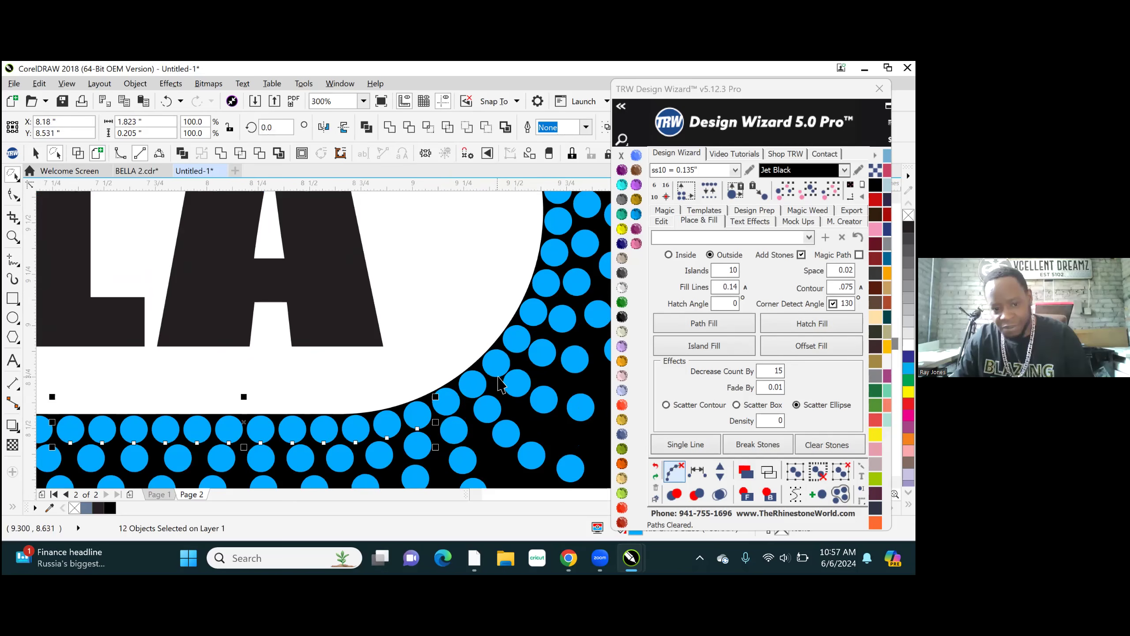
shift+click(446, 406)
shift+click(475, 387)
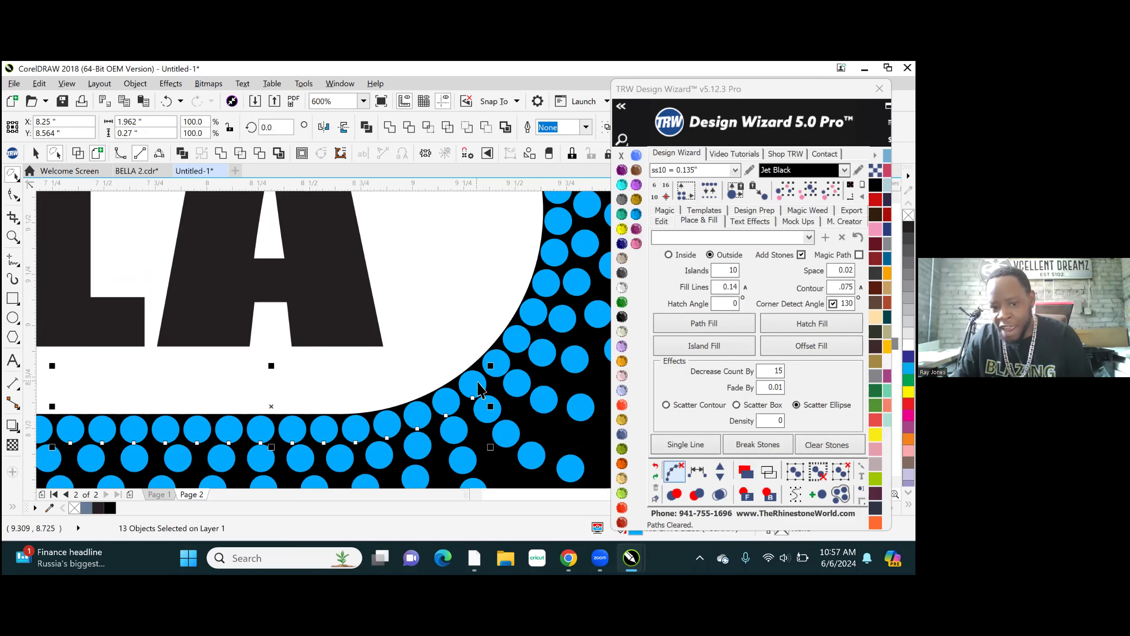
shift+click(517, 337)
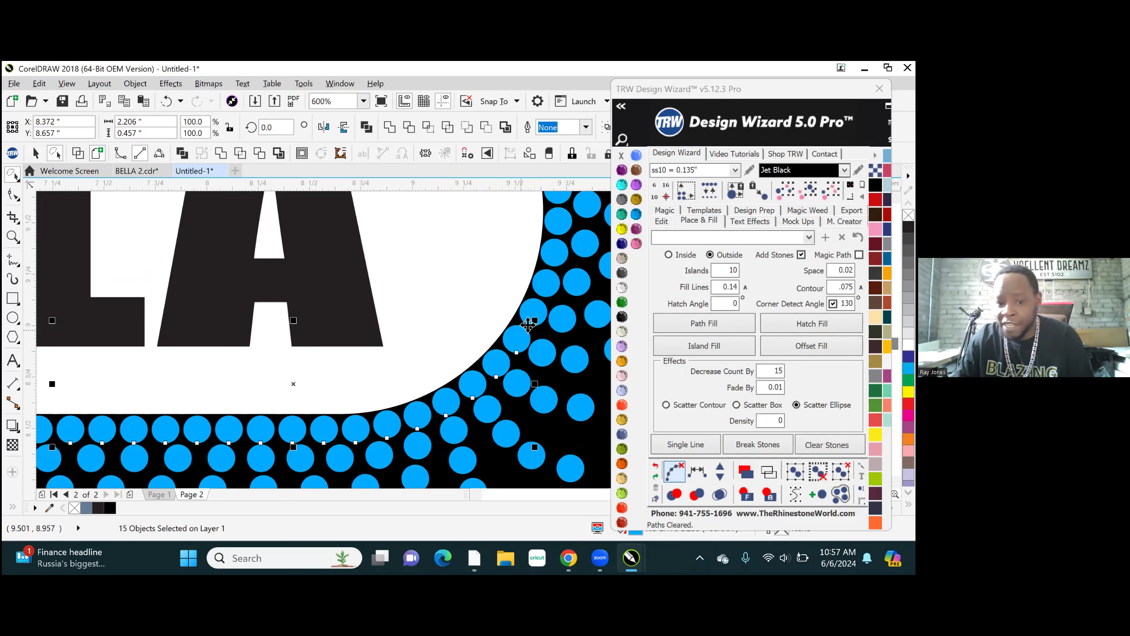
shift+click(536, 308)
shift+click(546, 282)
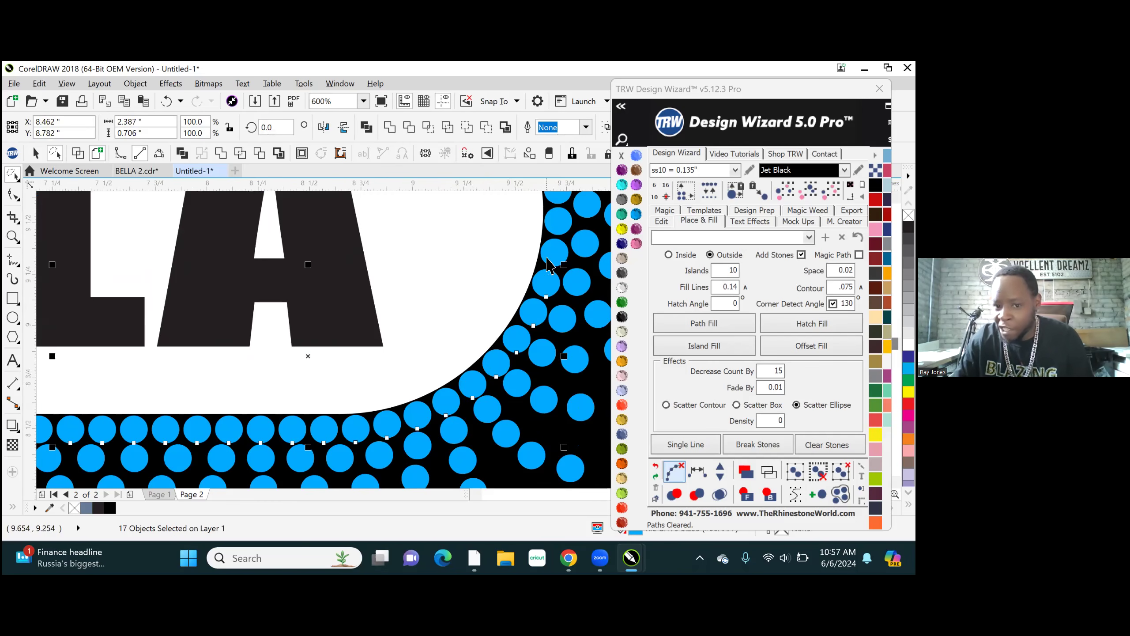
shift+click(559, 224)
shift+click(557, 202)
shift+click(555, 196)
scroll(553, 218, down, 1)
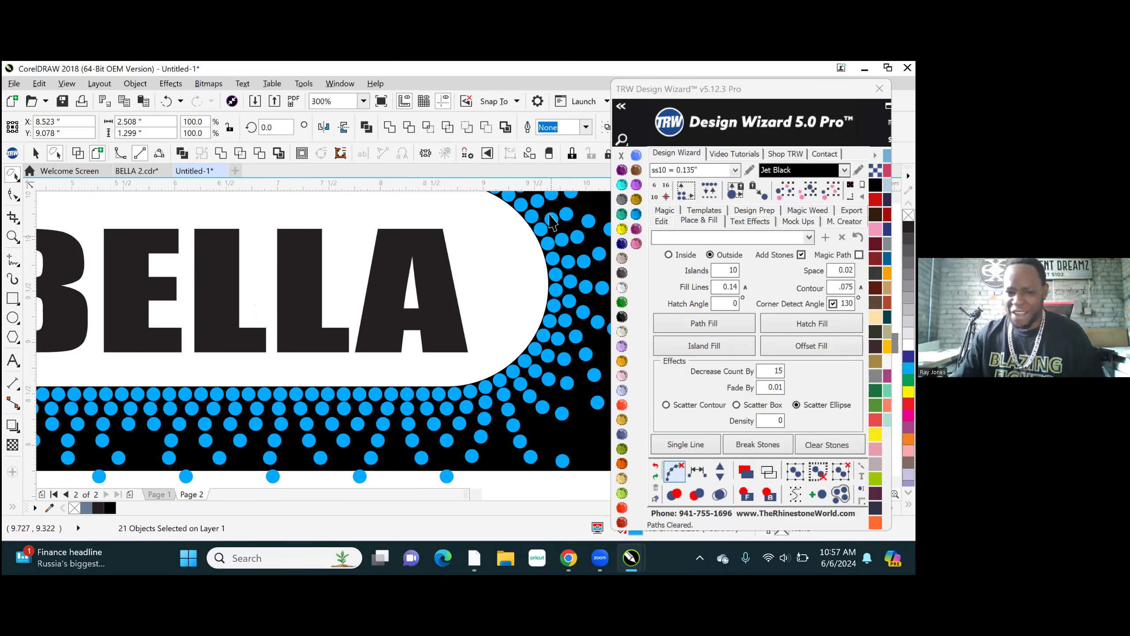
scroll(550, 217, up, 1)
scroll(548, 285, down, 1)
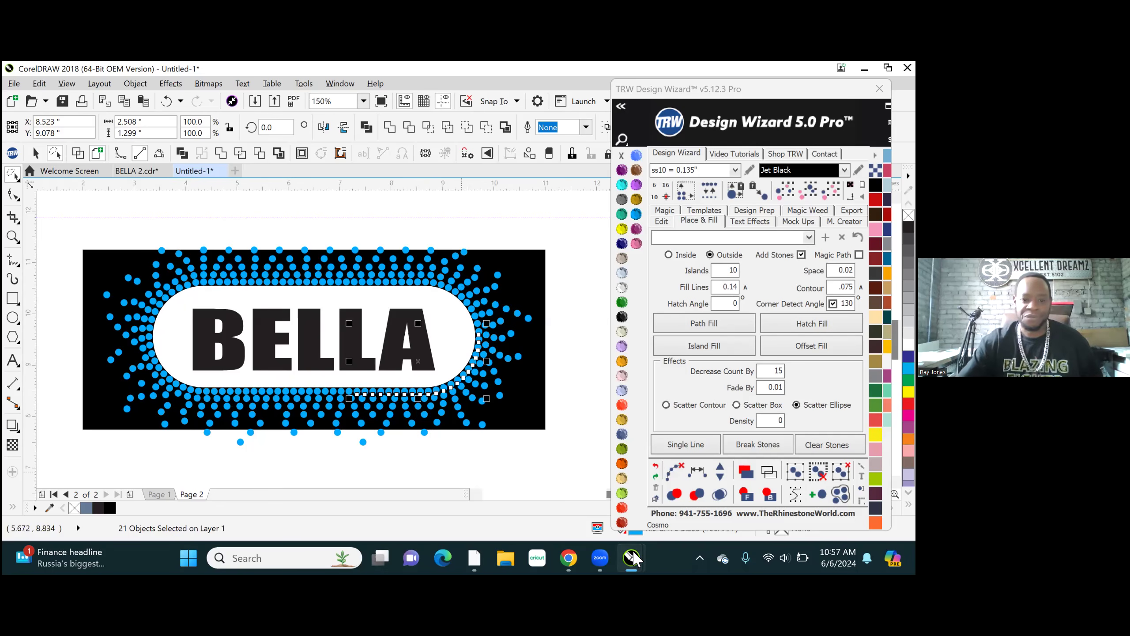
click(520, 230)
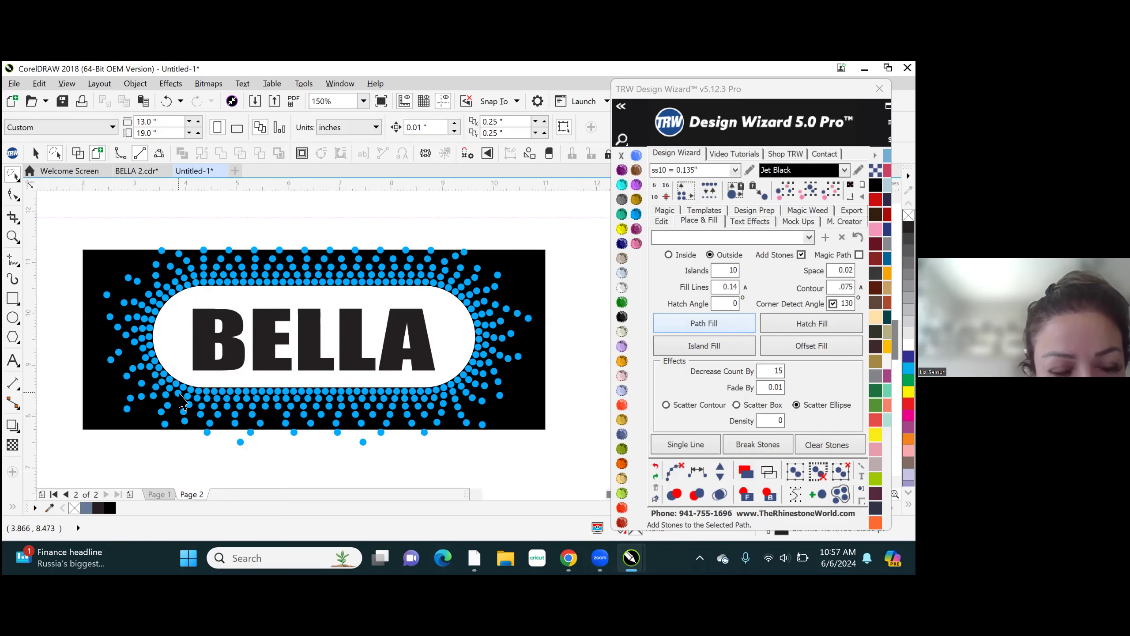
- Move a stone below the white shape's lower-left curve to about X 3.873", Y 8.244" and clear the selection
click(172, 406)
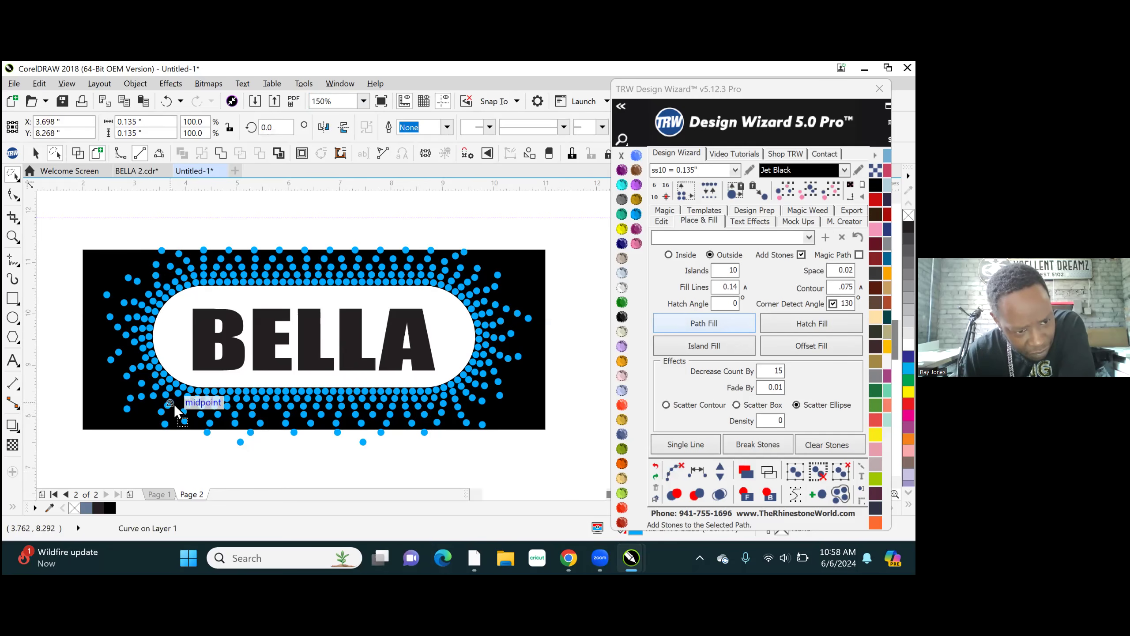
drag(187, 404, 179, 405)
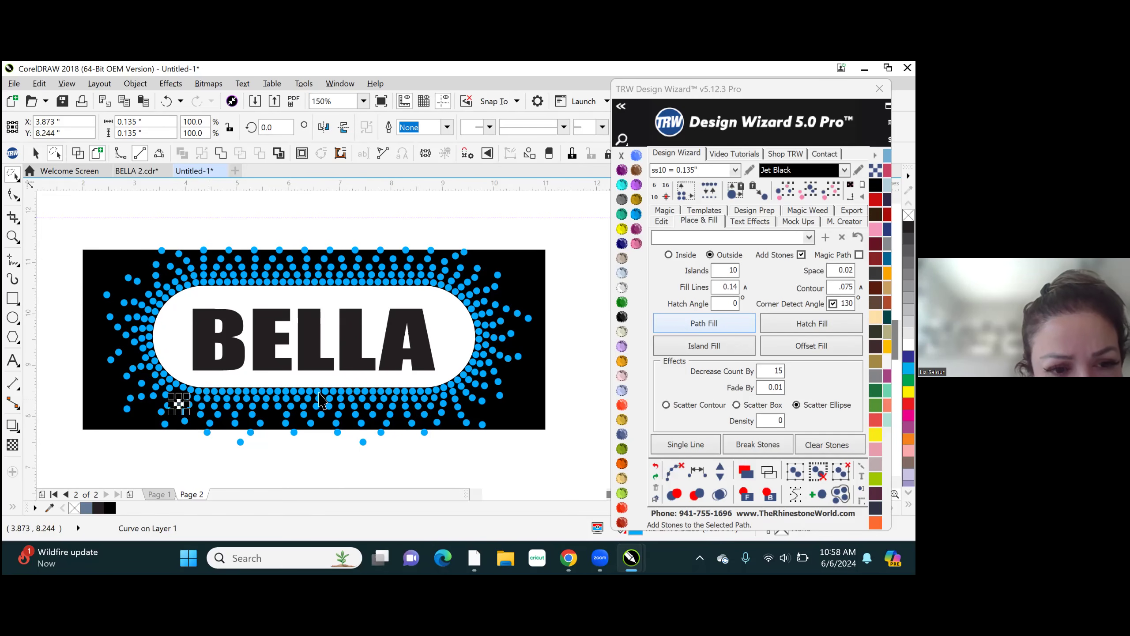
click(392, 453)
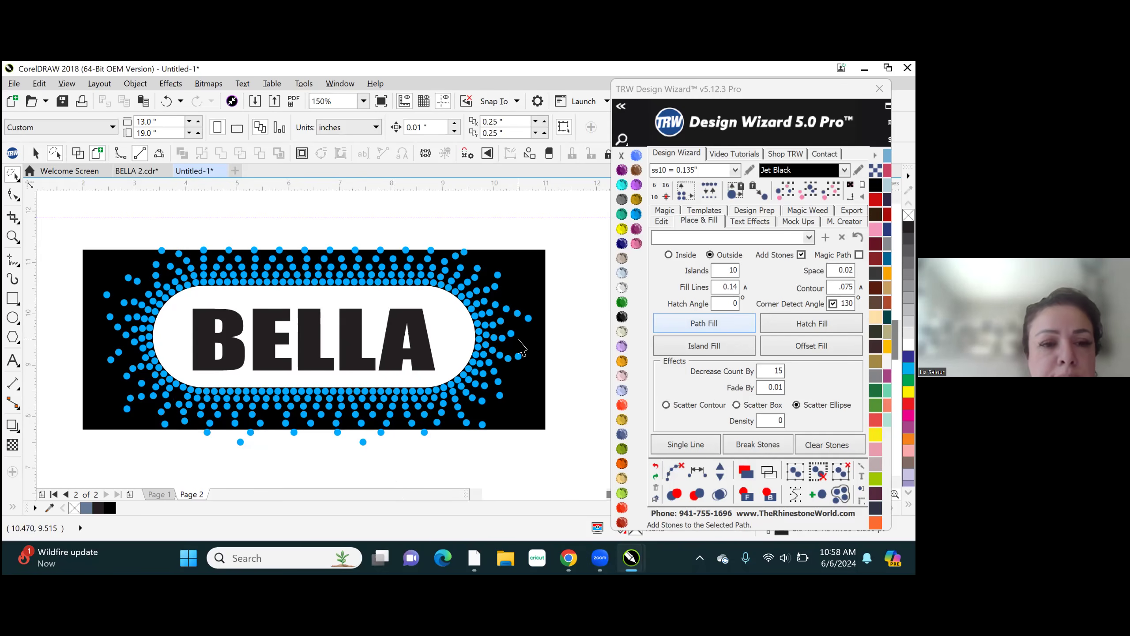
- Try to fill the second-row gap at the white shape's lower-left curve using a neighbouring first-row stone, and undo the move
scroll(160, 403, up, 5)
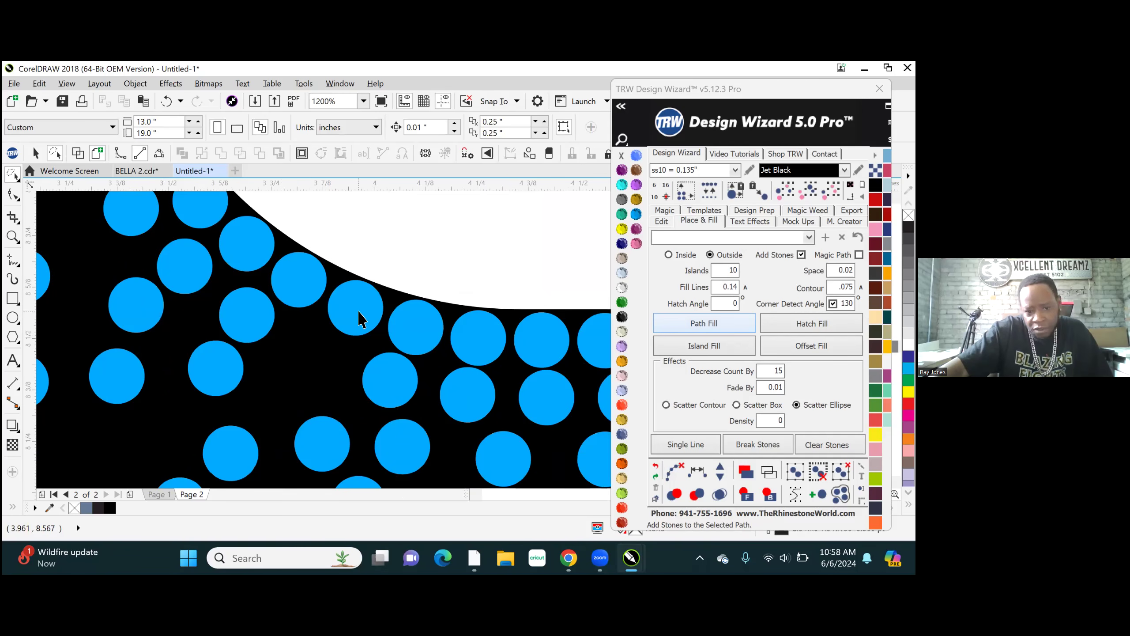
click(358, 317)
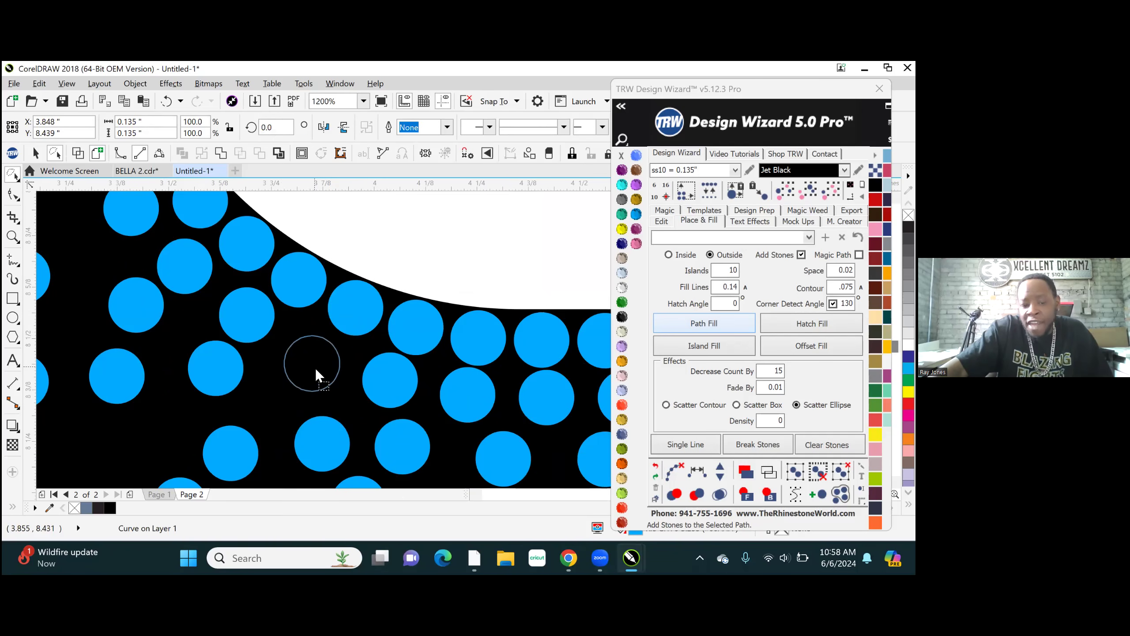
drag(315, 368, 320, 361)
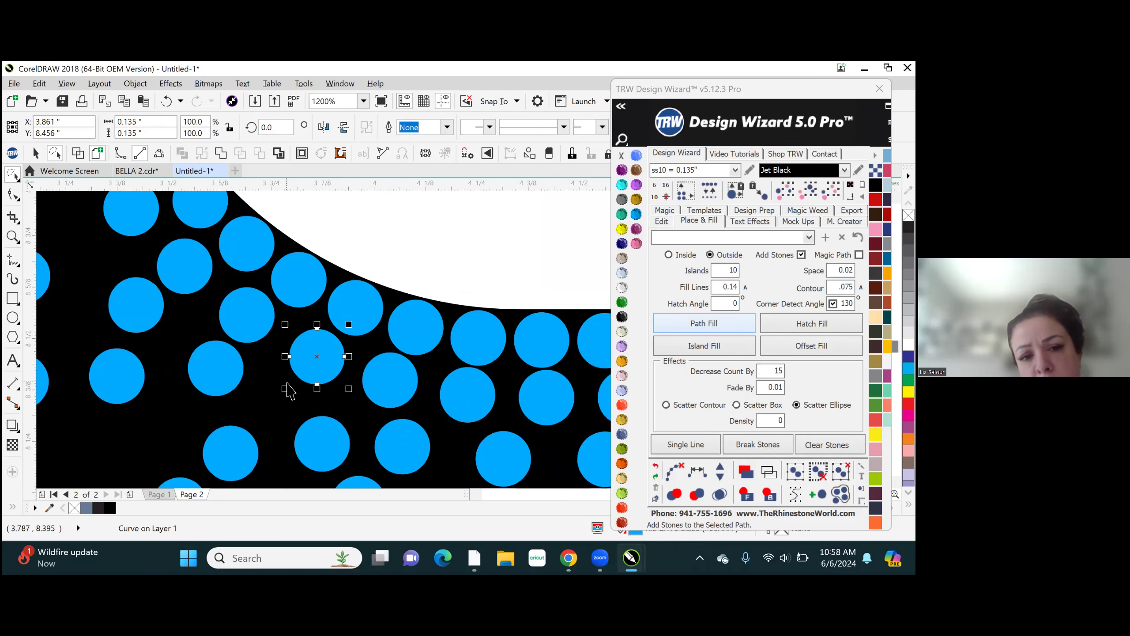
mouse_move(318, 353)
mouse_down()
mouse_move(316, 336)
mouse_move(358, 306)
mouse_move(322, 360)
mouse_move(297, 346)
mouse_move(315, 352)
mouse_up()
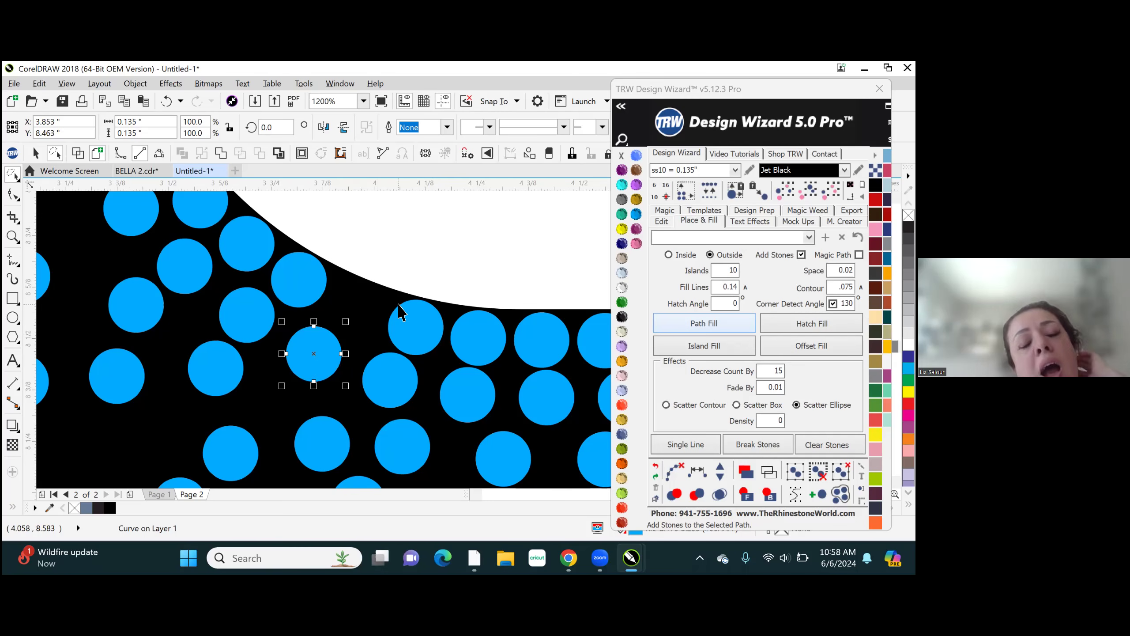
key(ctrl+z)
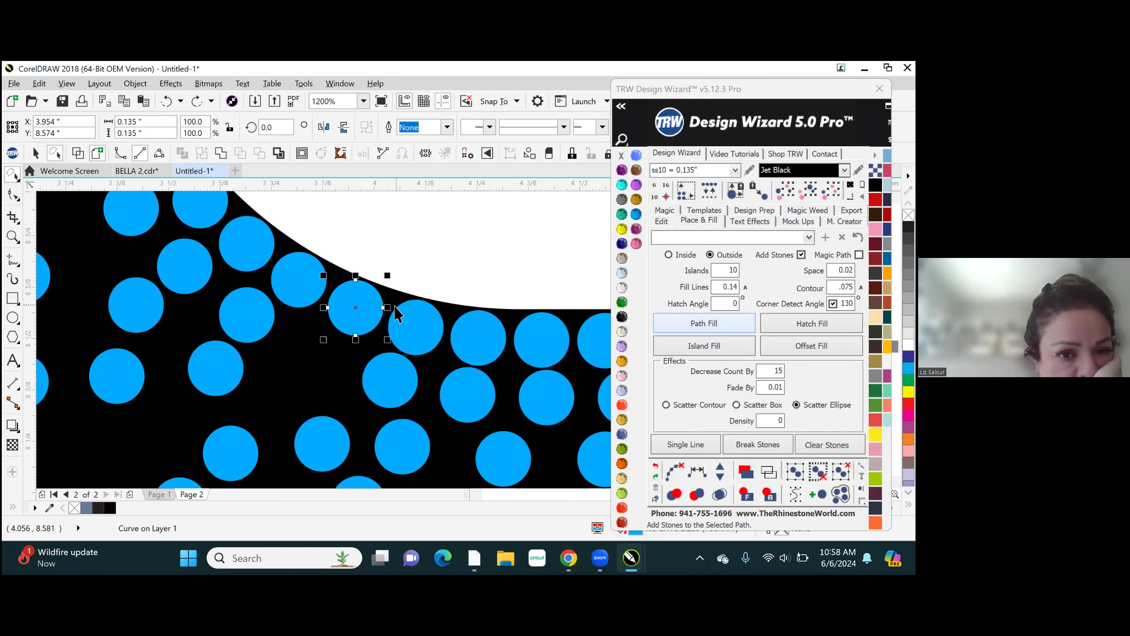
drag(358, 307, 358, 307)
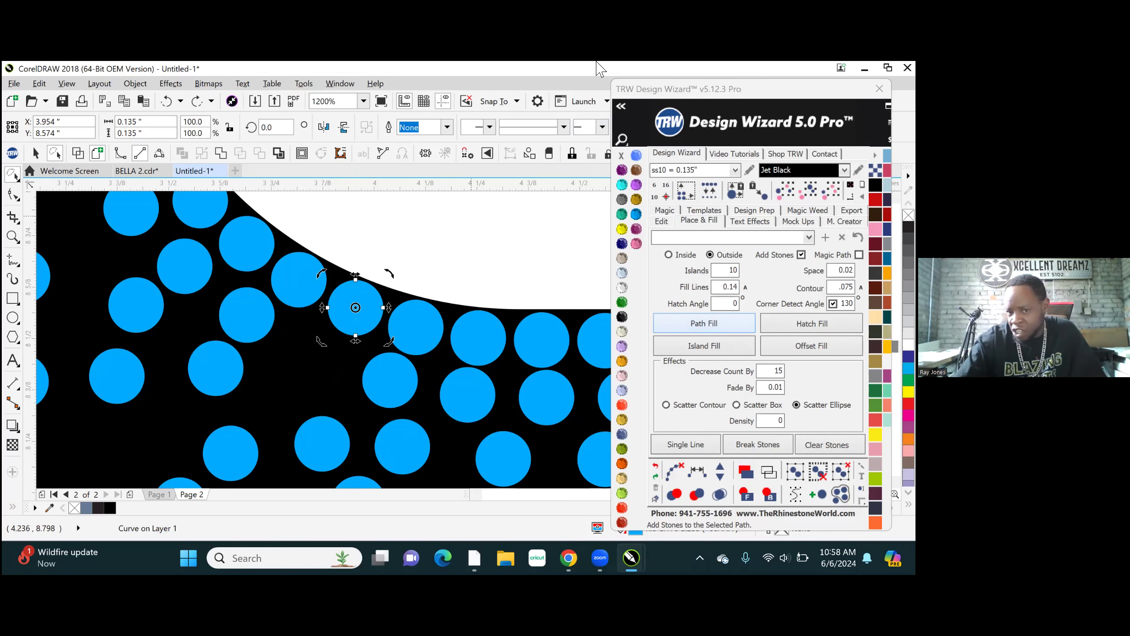
click(500, 240)
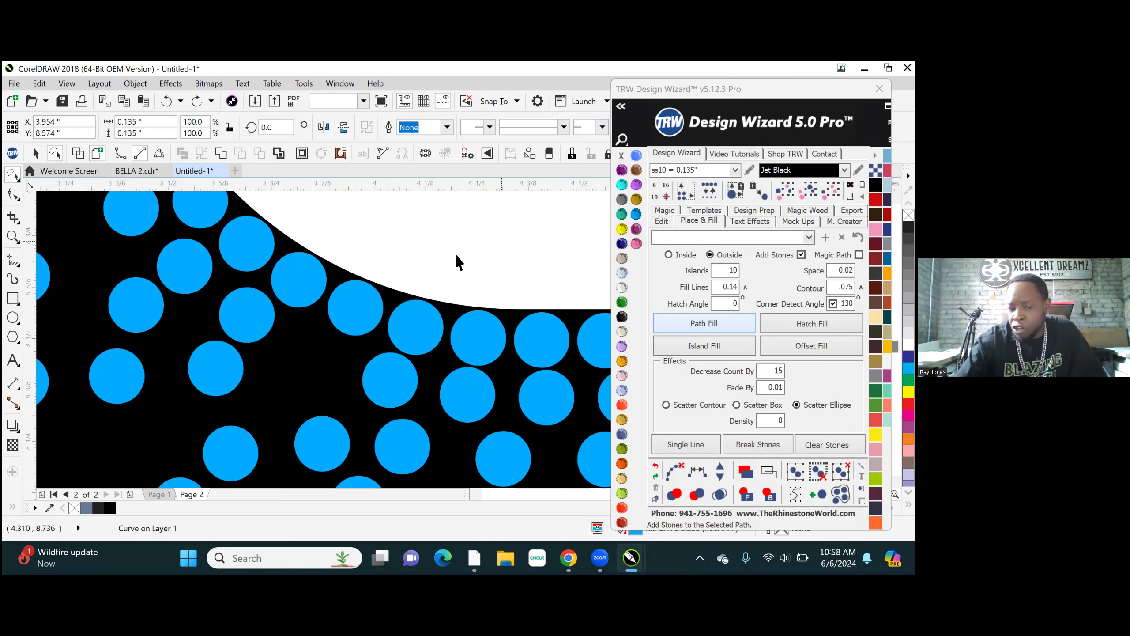
- Place a copy of the neighbouring first-row stone in the second-row gap at the lower-left curve, at about X 3.833", Y 8.443"
drag(347, 308, 340, 308)
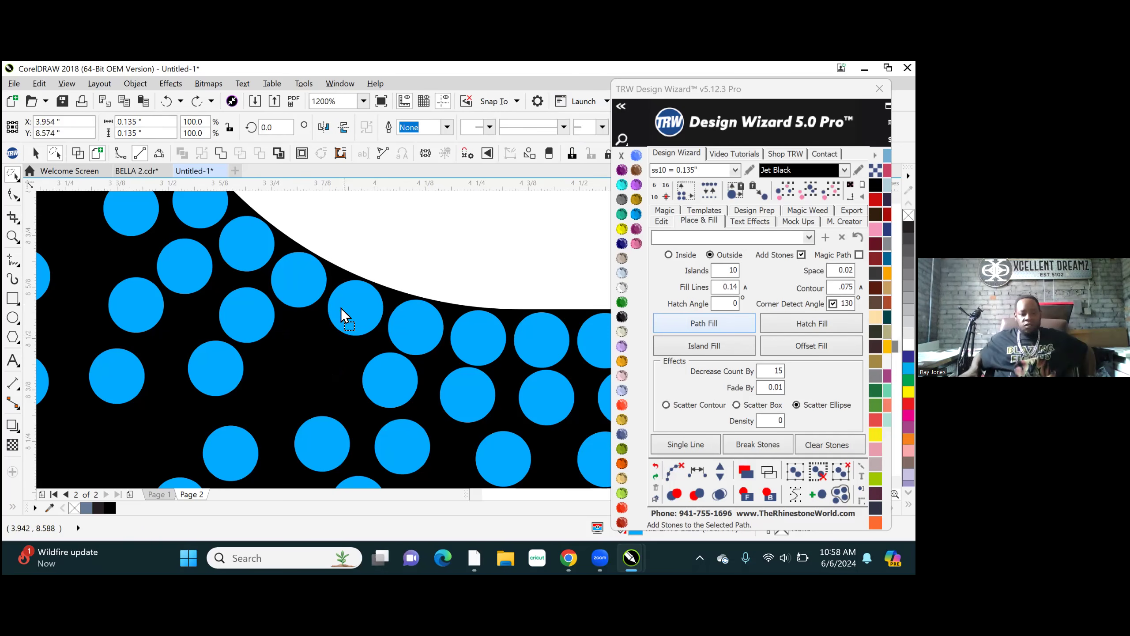
drag(299, 350, 291, 368)
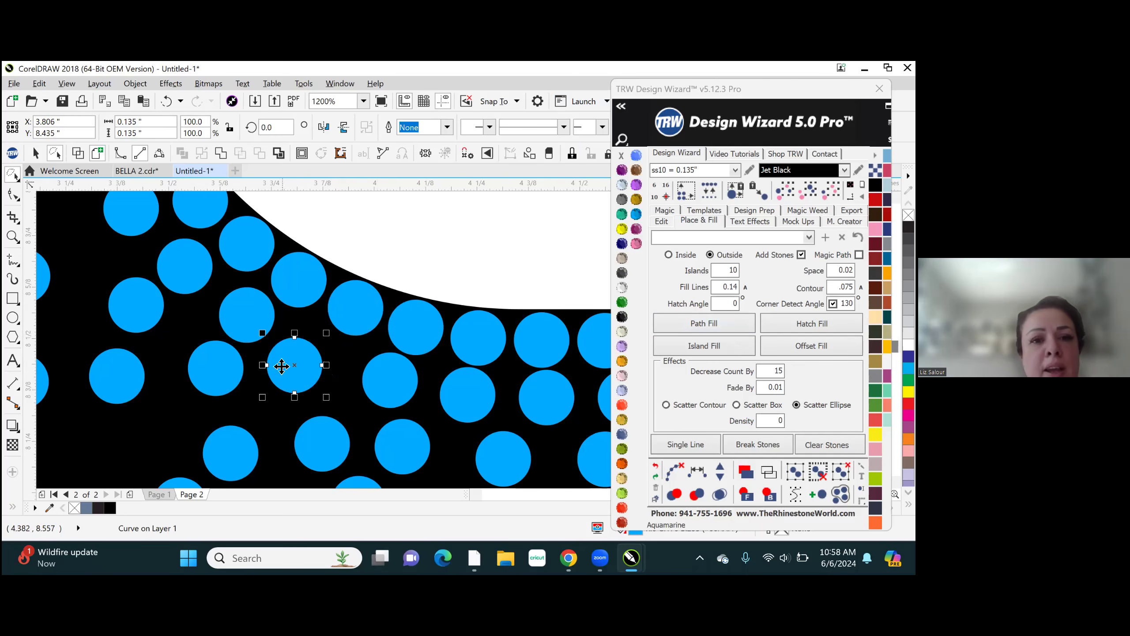
drag(298, 359, 309, 362)
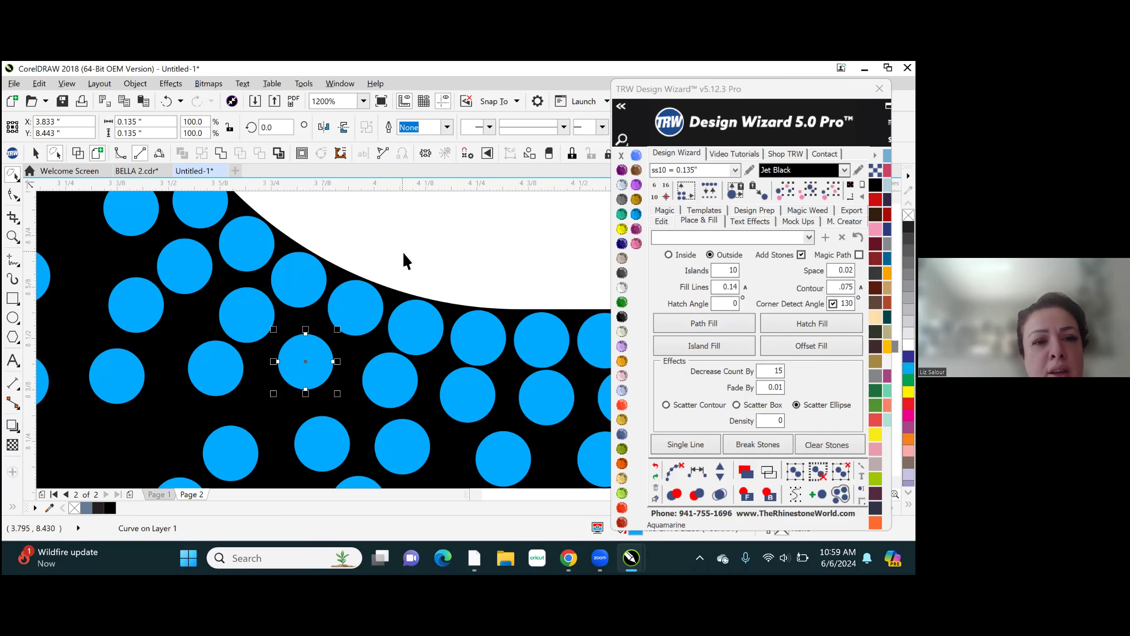
- Position a stone in the gap along the white shape's upper-left curve, at about X 3.644", Y 10.723"
scroll(462, 292, down, 1)
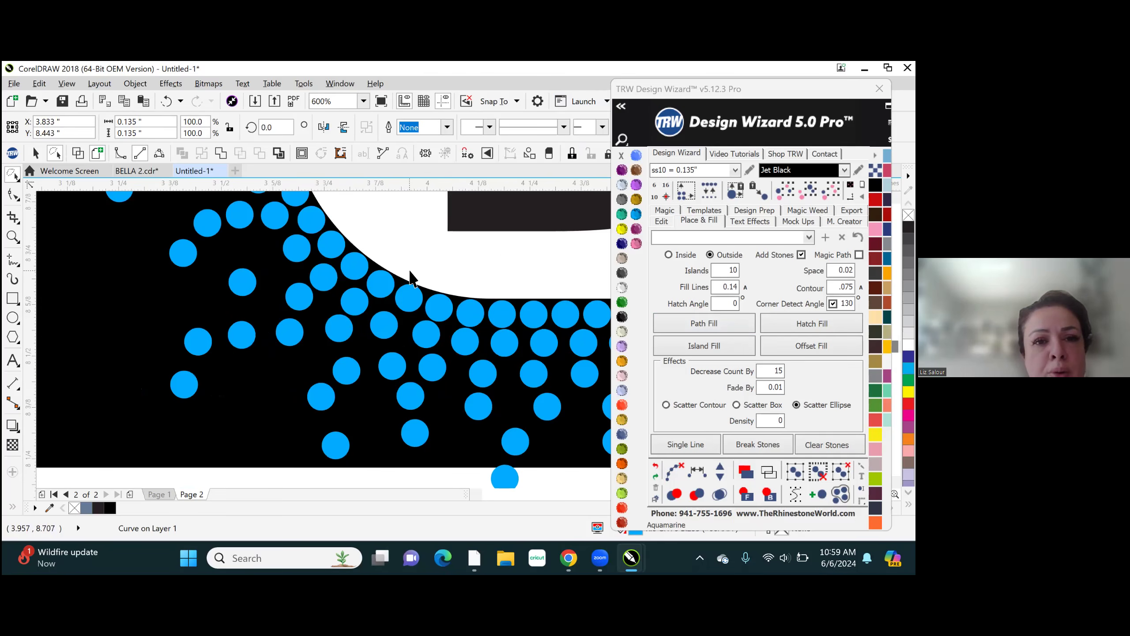
scroll(411, 278, up, 1)
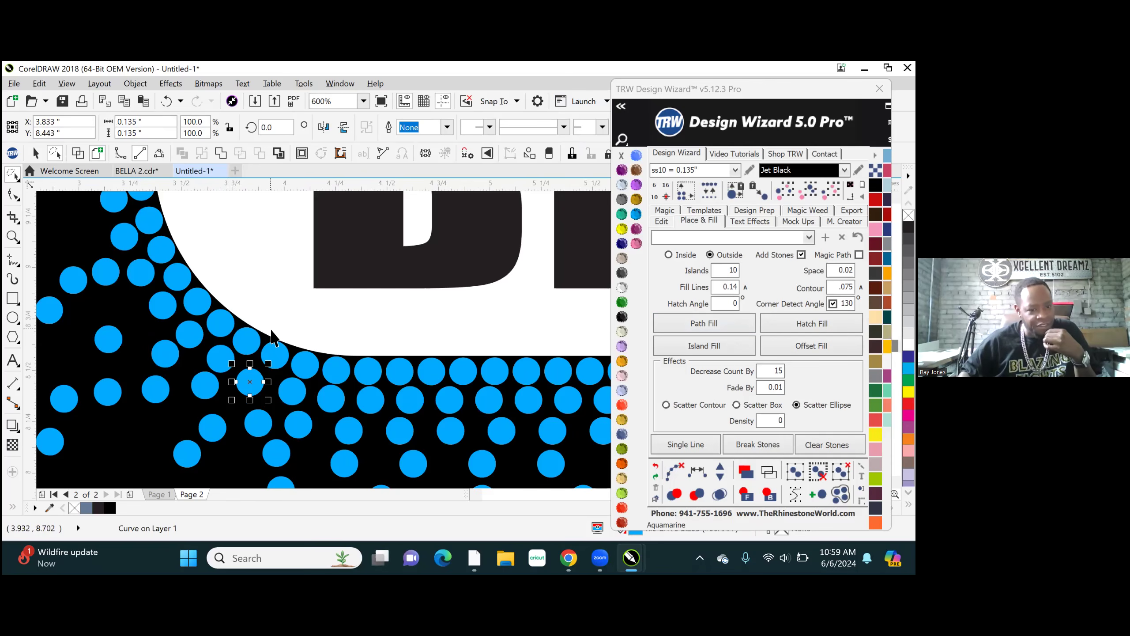
scroll(363, 255, up, 2)
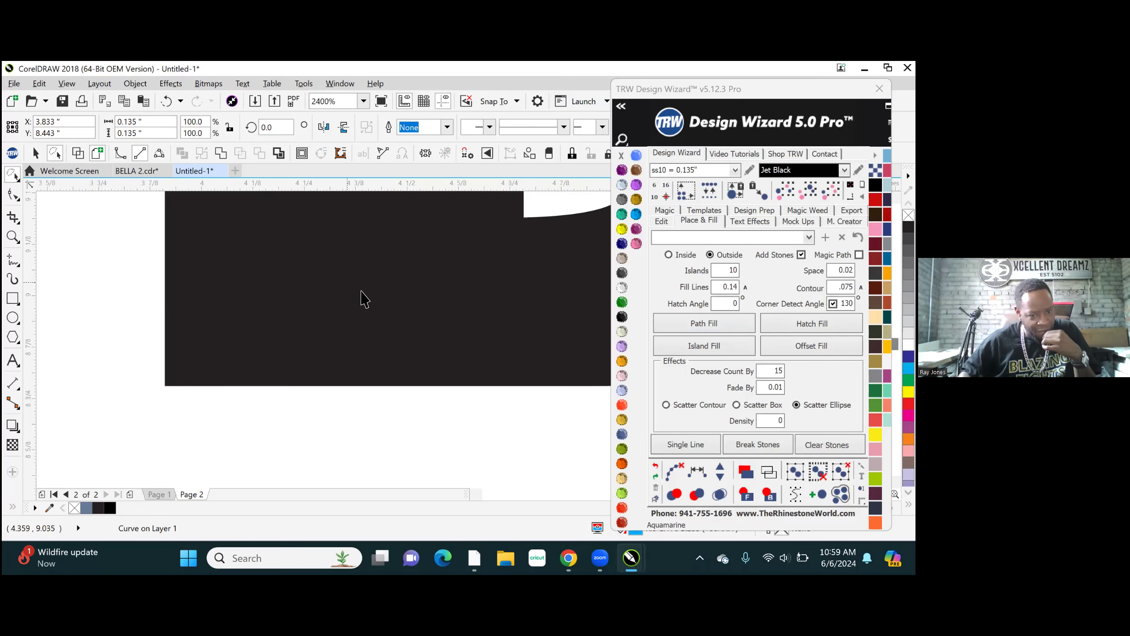
scroll(360, 290, down, 2)
scroll(363, 317, down, 6)
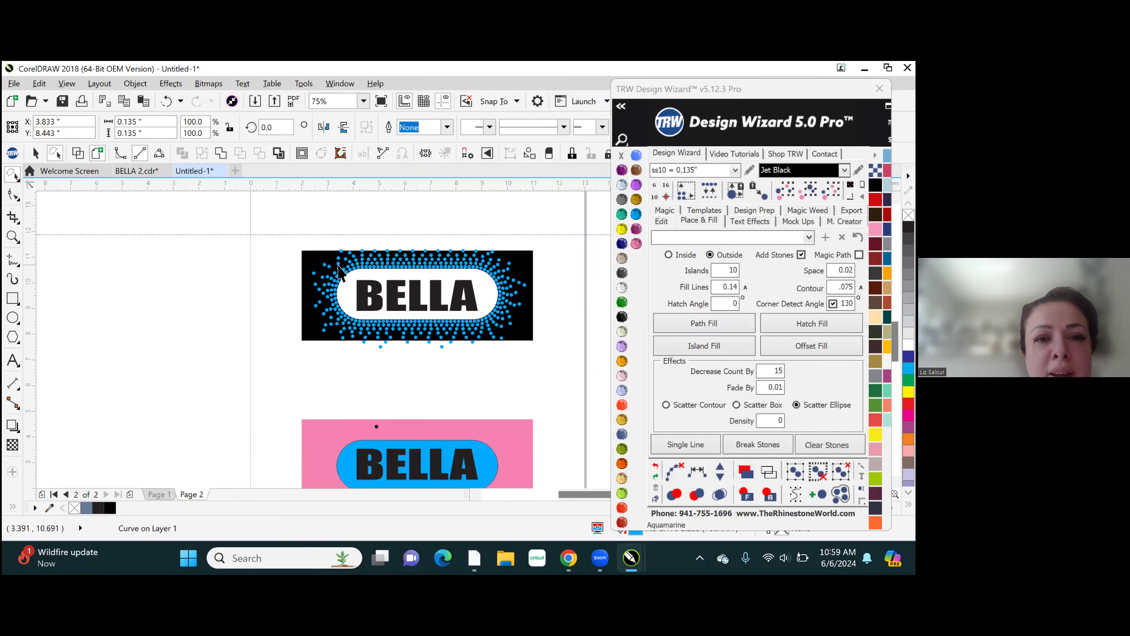
scroll(341, 272, up, 2)
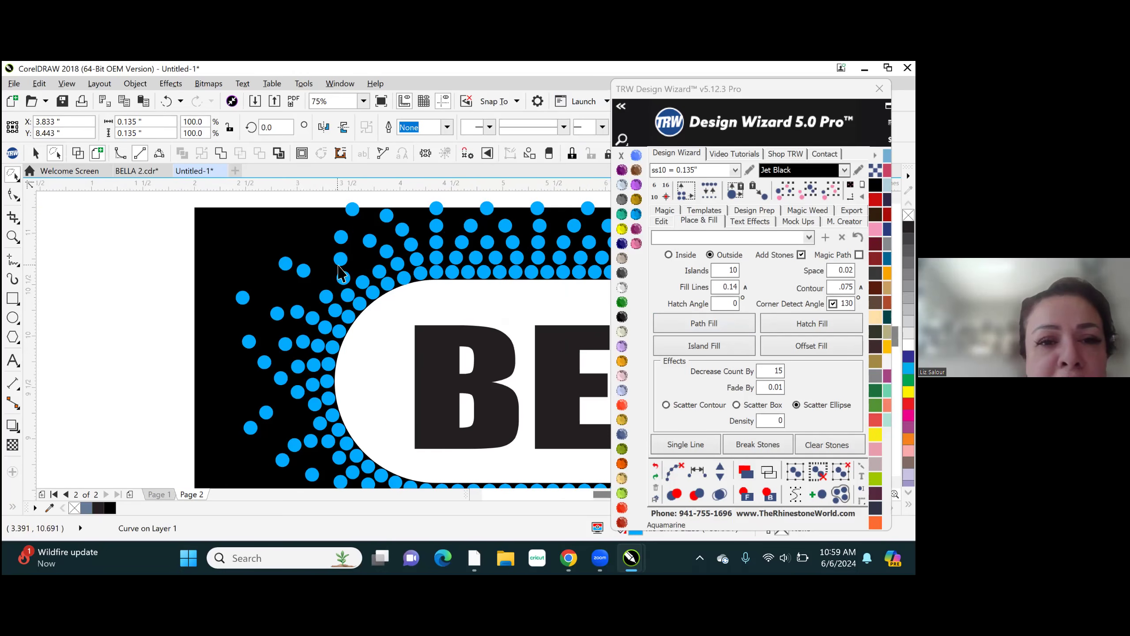
click(376, 278)
drag(376, 270, 359, 258)
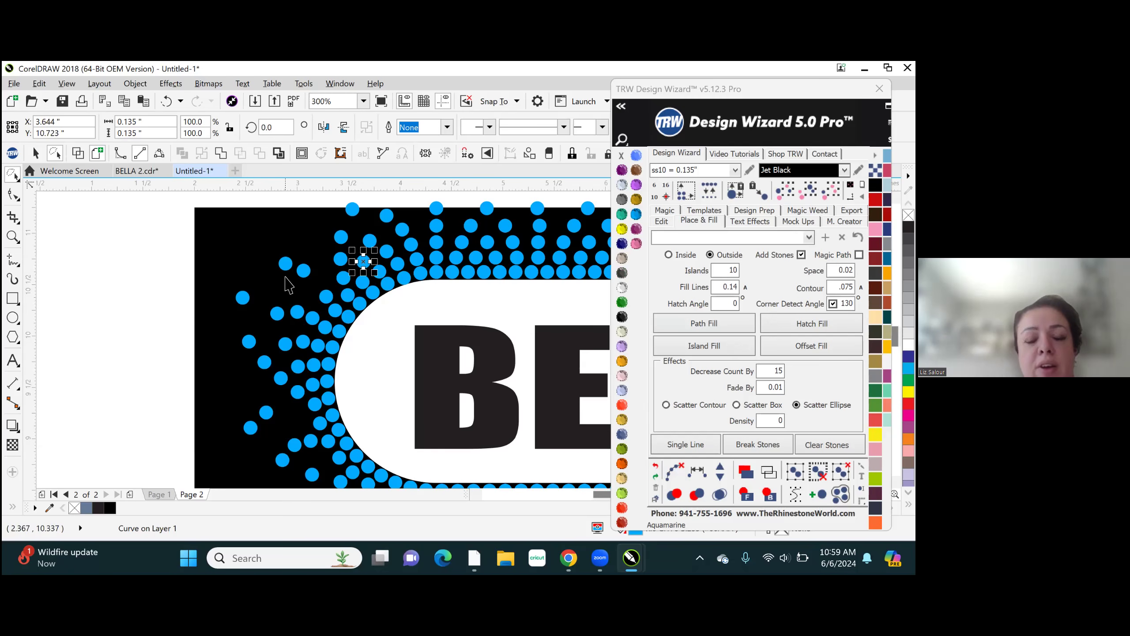
click(168, 283)
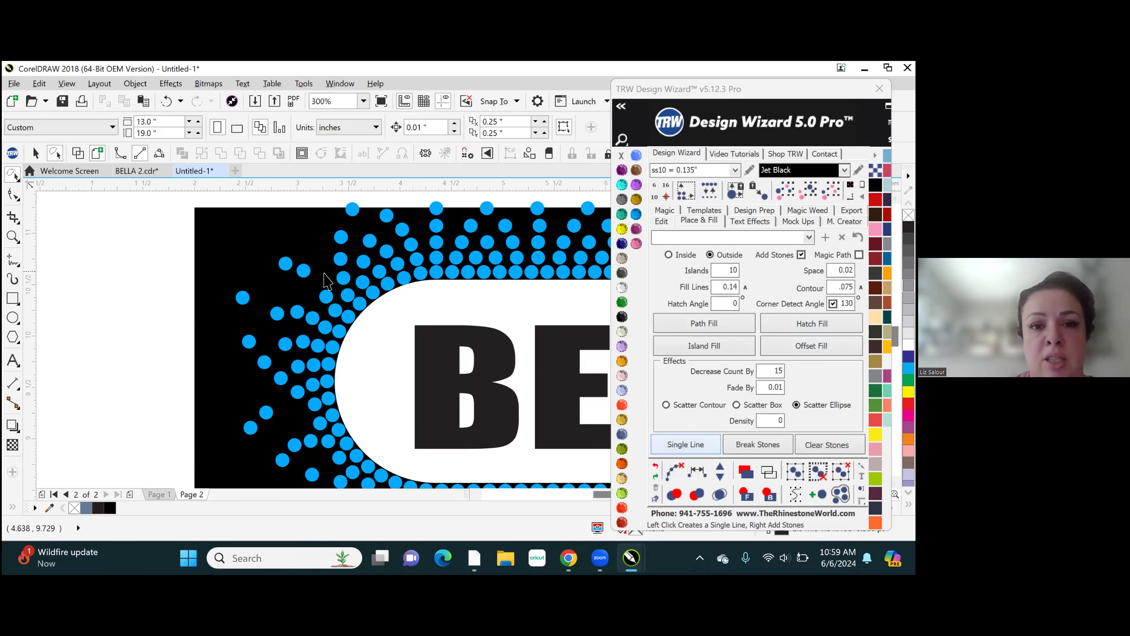
scroll(327, 280, down, 2)
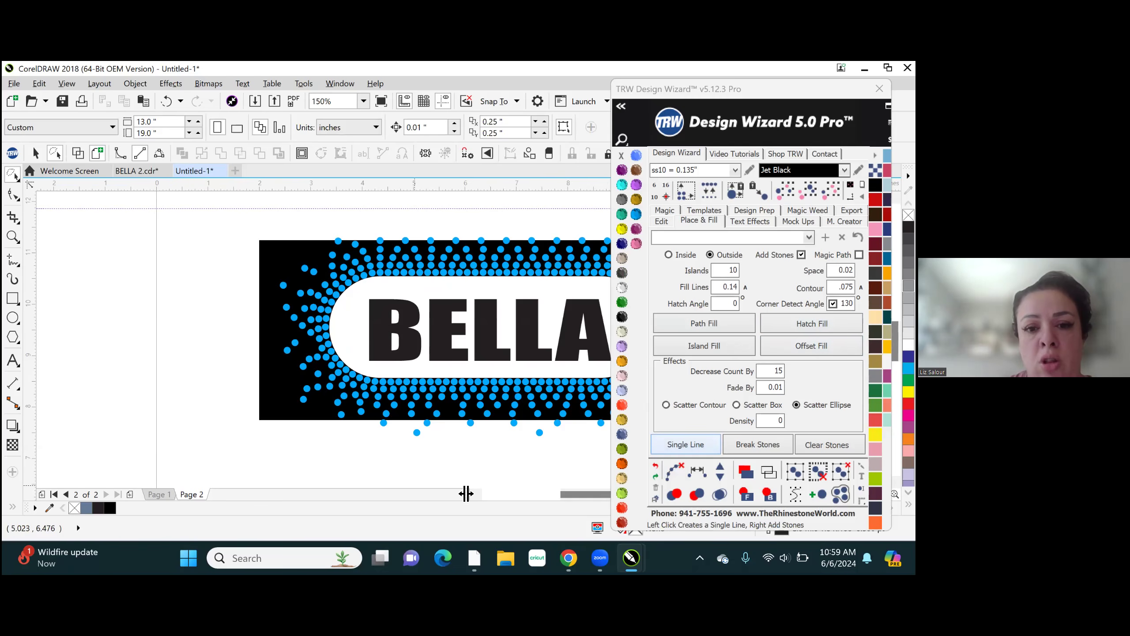
drag(596, 495, 633, 493)
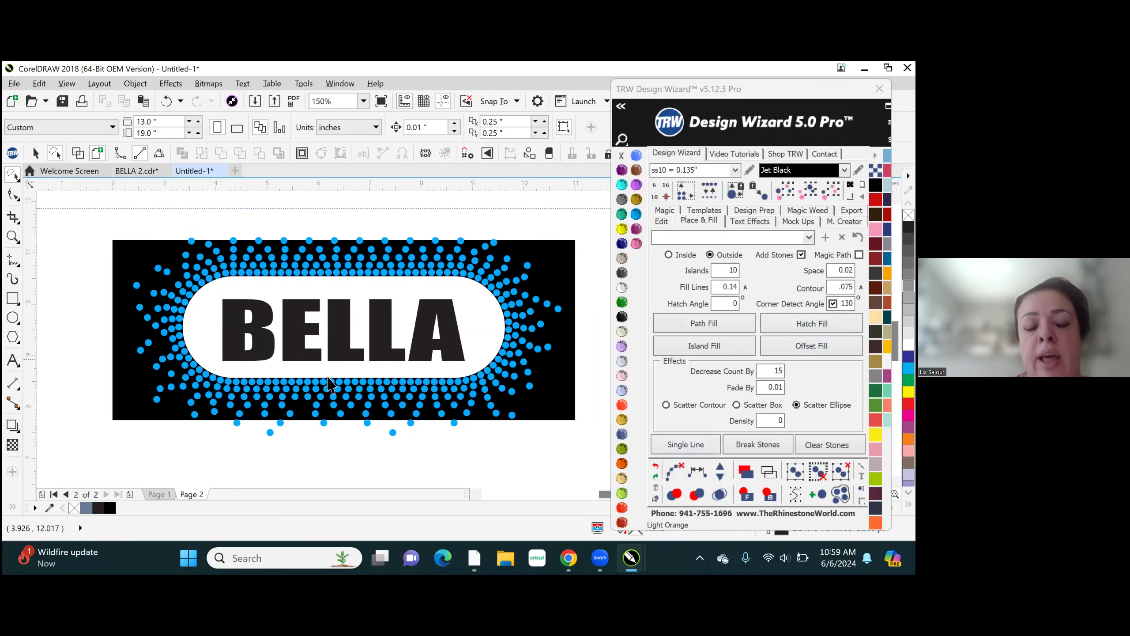
click(288, 274)
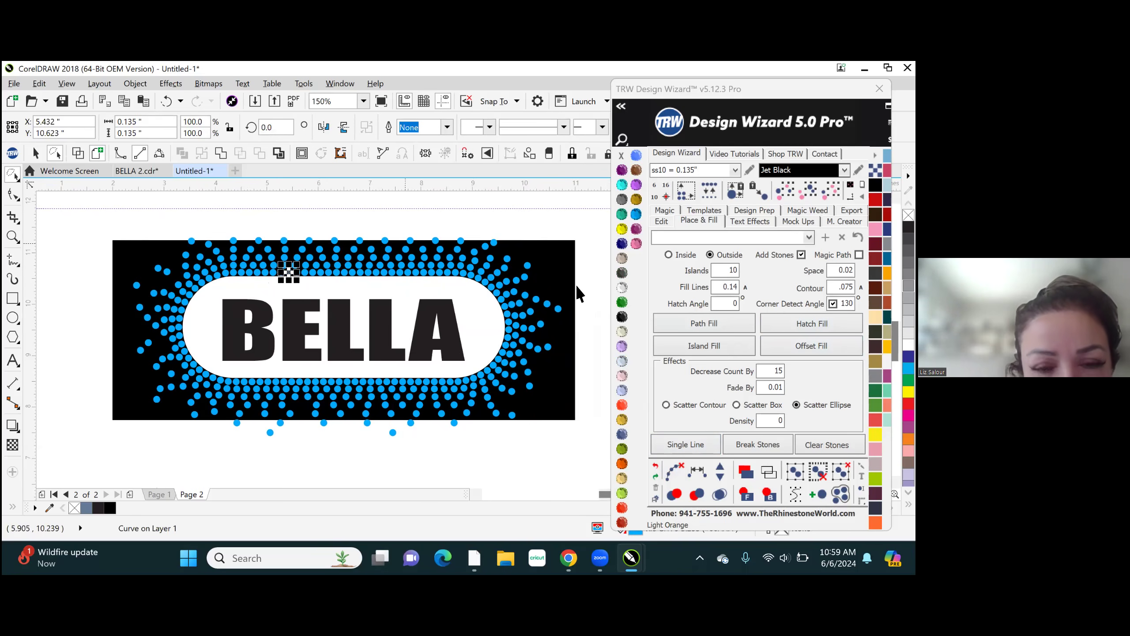
click(596, 252)
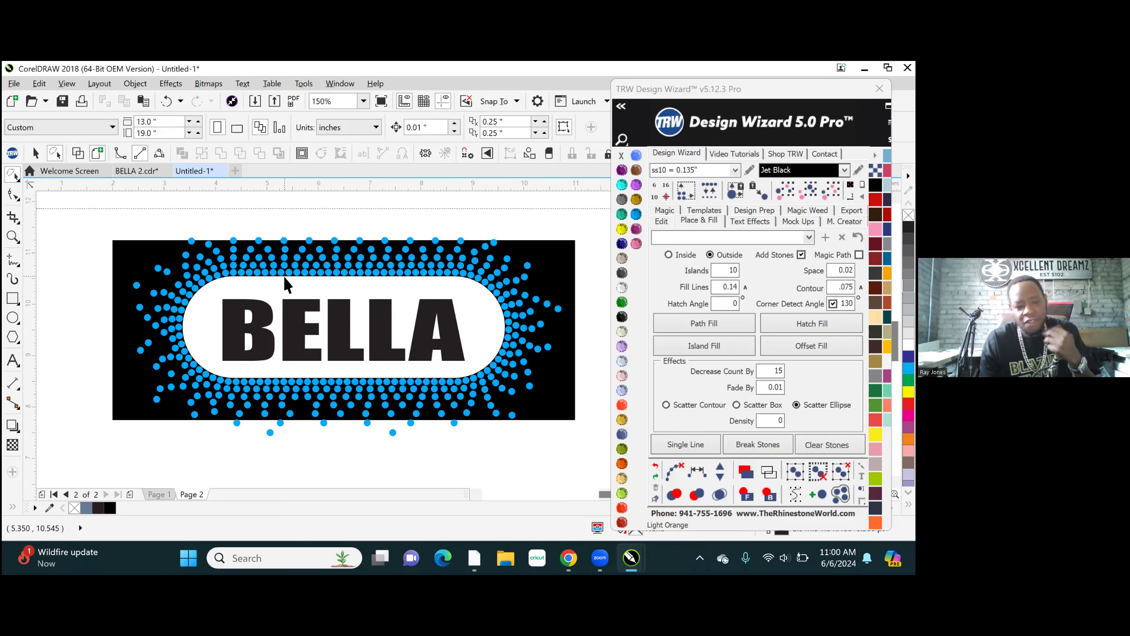
click(35, 507)
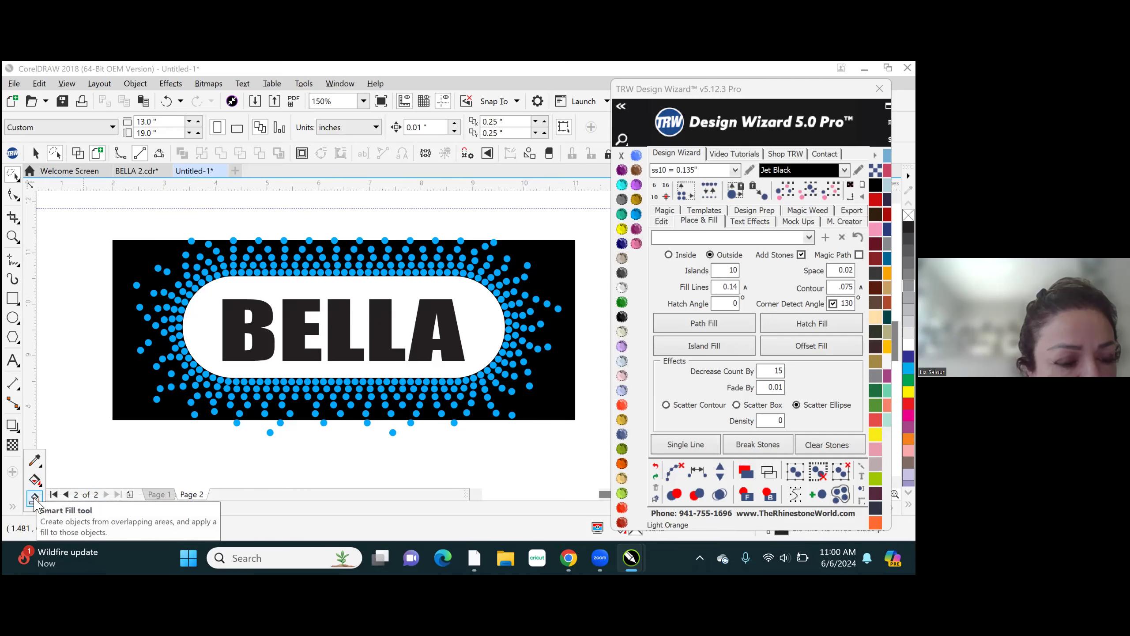
click(35, 497)
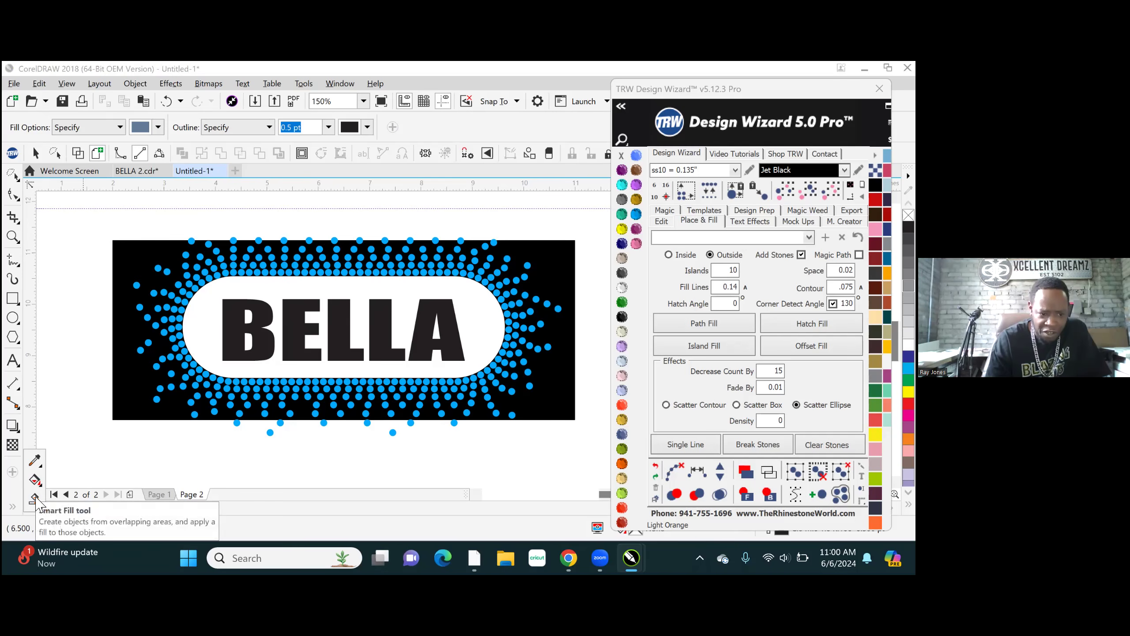
click(35, 498)
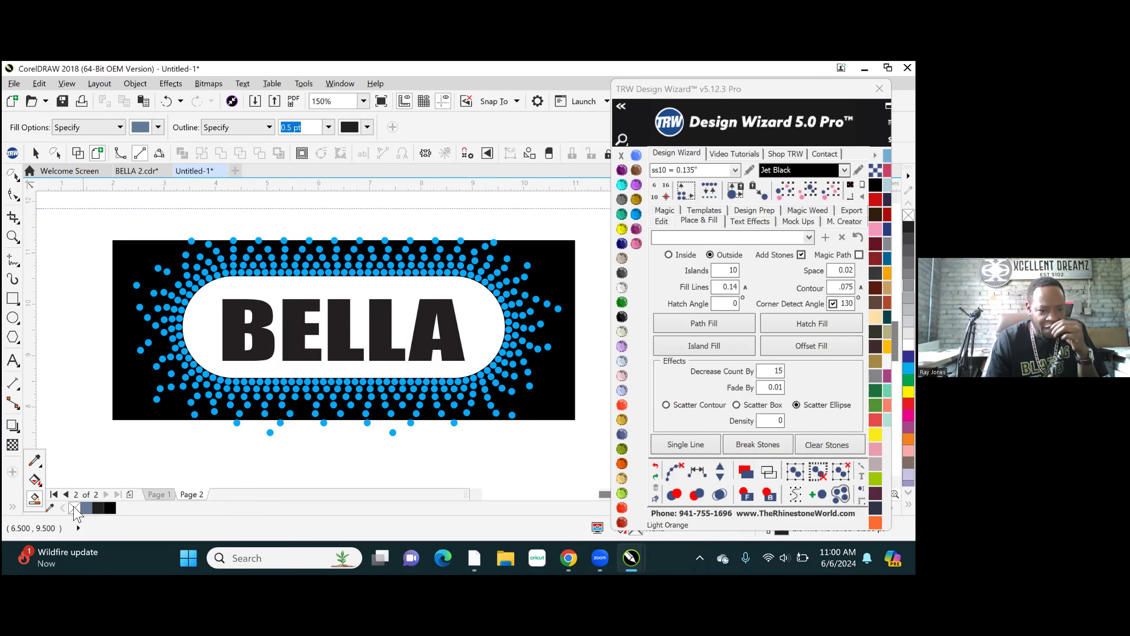
click(34, 508)
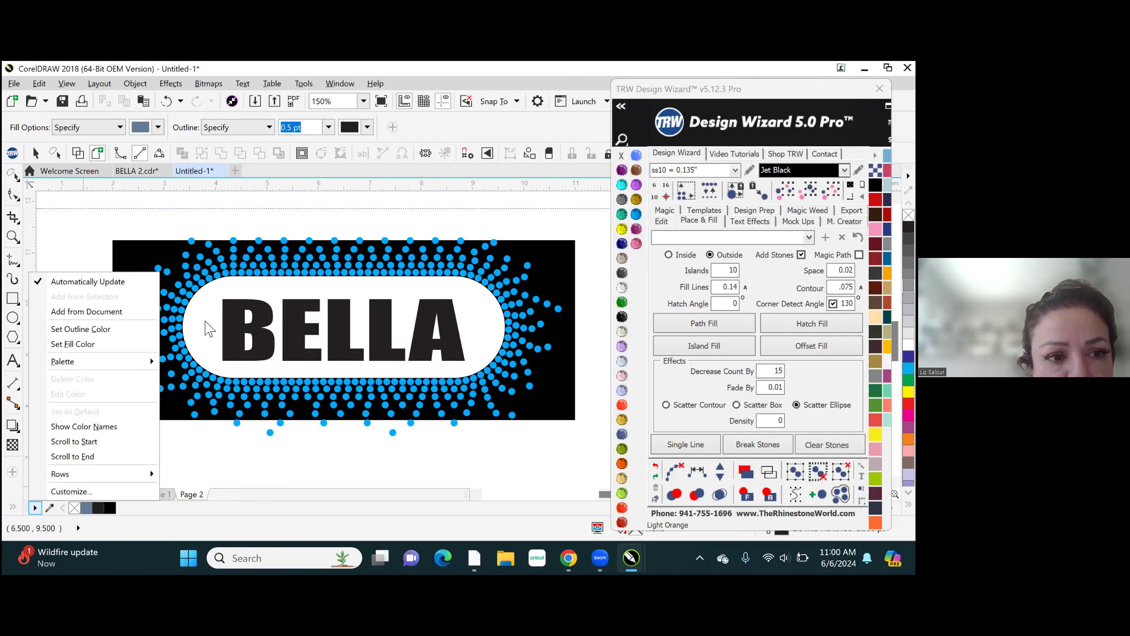
click(208, 319)
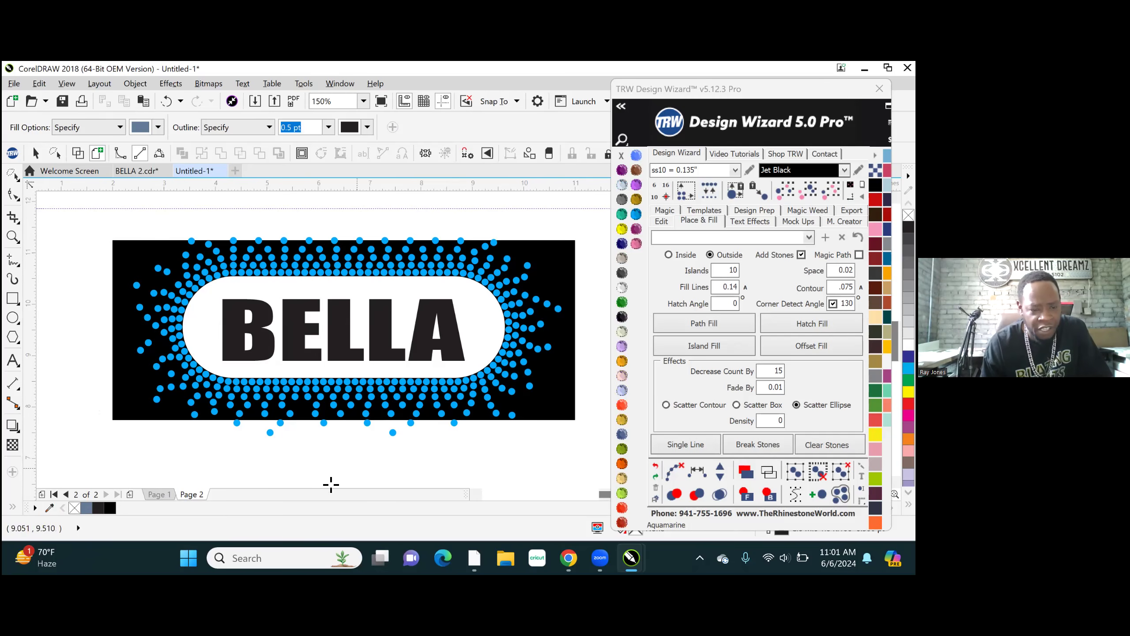
click(623, 196)
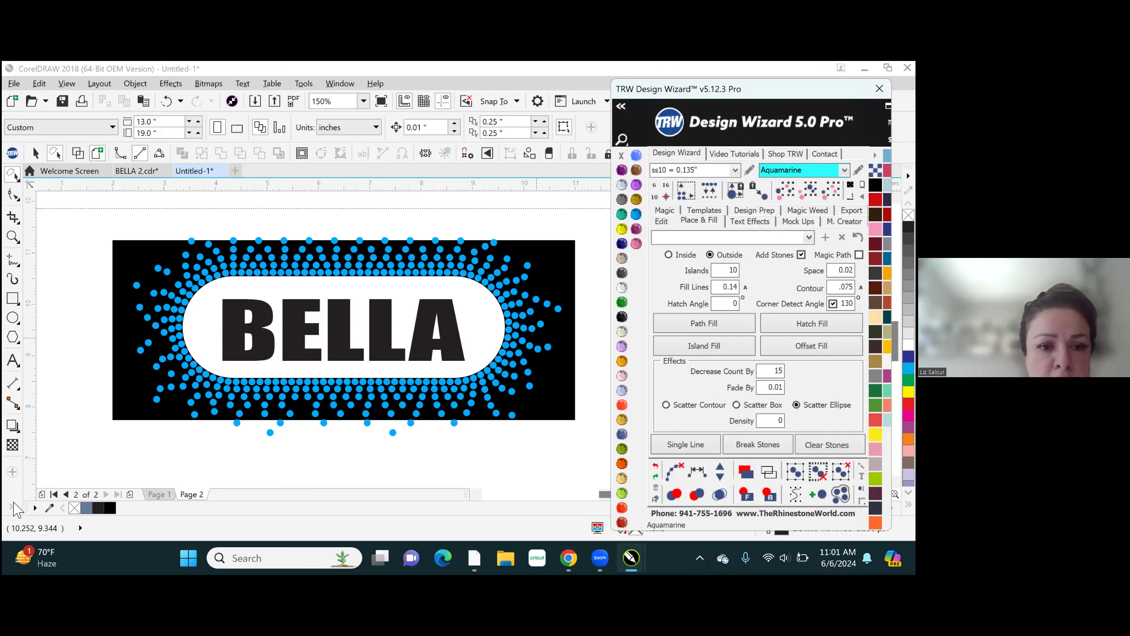
- Use the Smart Fill tool to create a filled object from the white area around the BELLA lettering
click(13, 509)
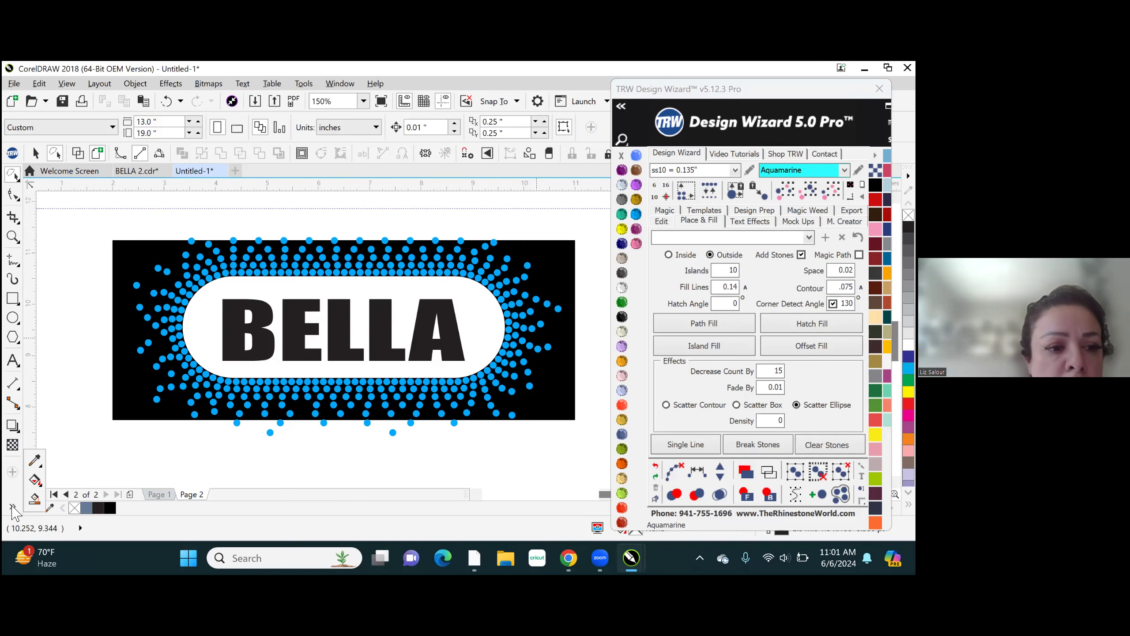
click(35, 498)
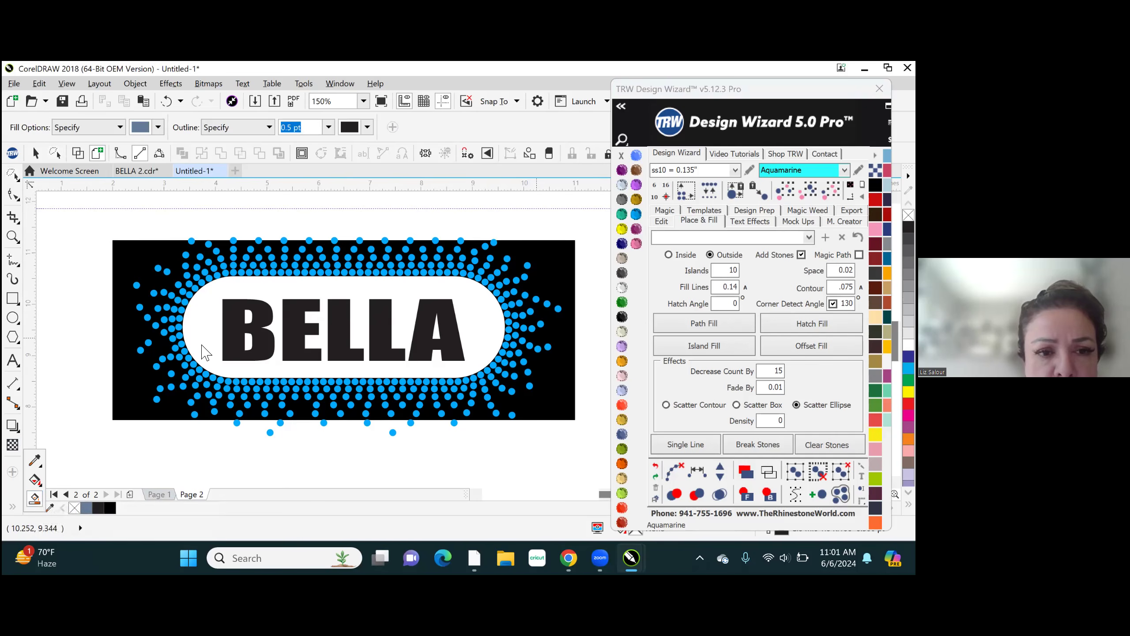
click(207, 322)
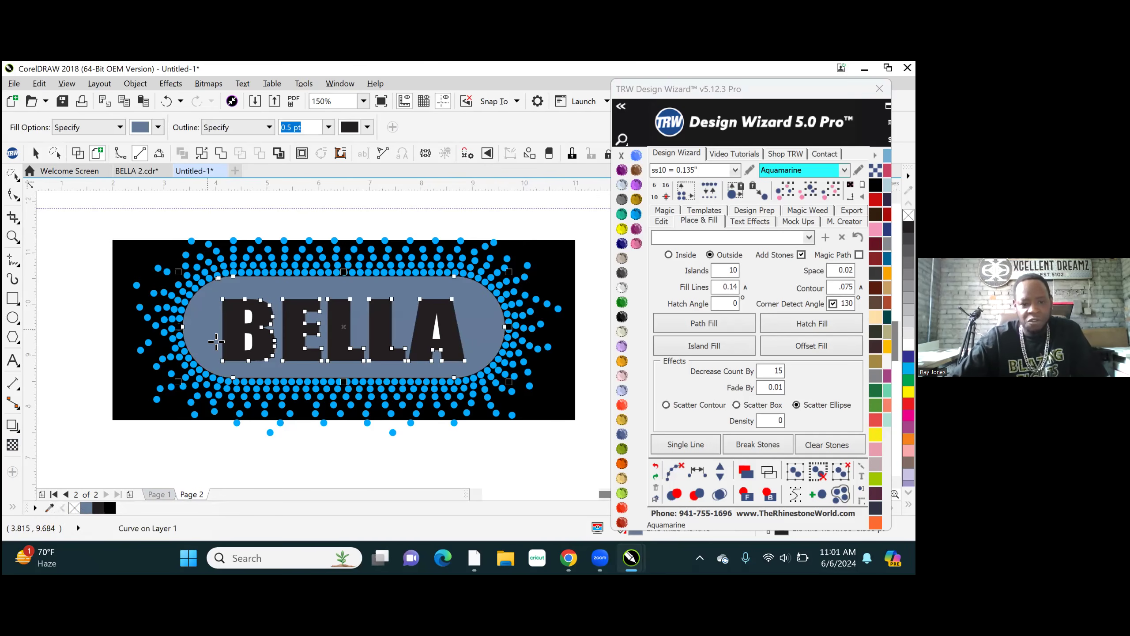
- Smart-fill the enclosed opening in the letter A and both openings in the letter B
scroll(428, 332, up, 4)
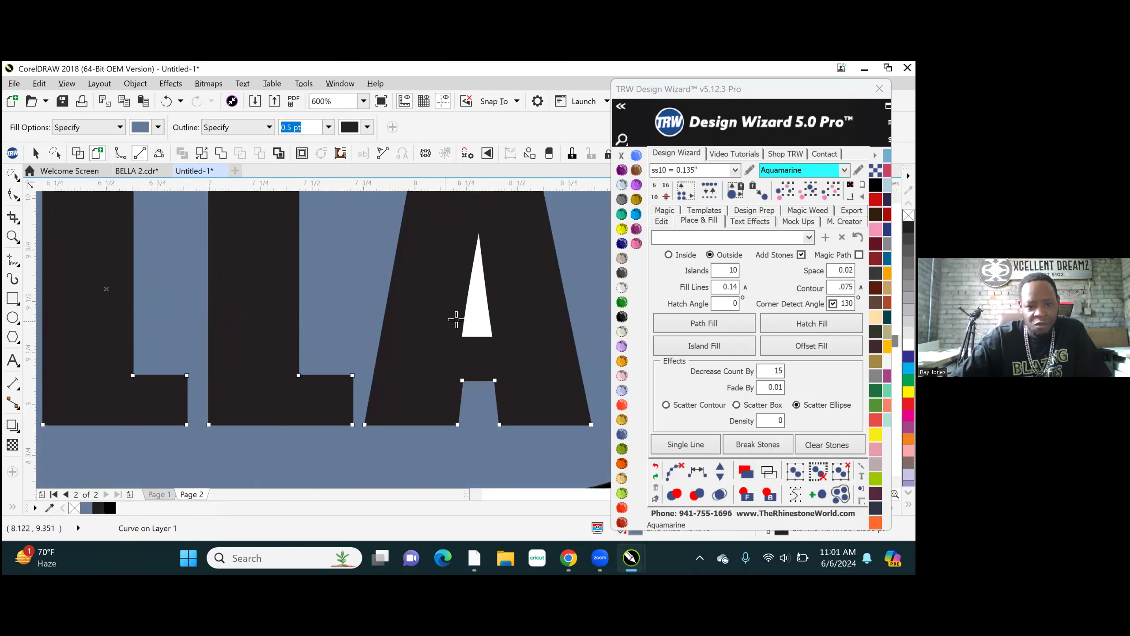
scroll(480, 329, down, 4)
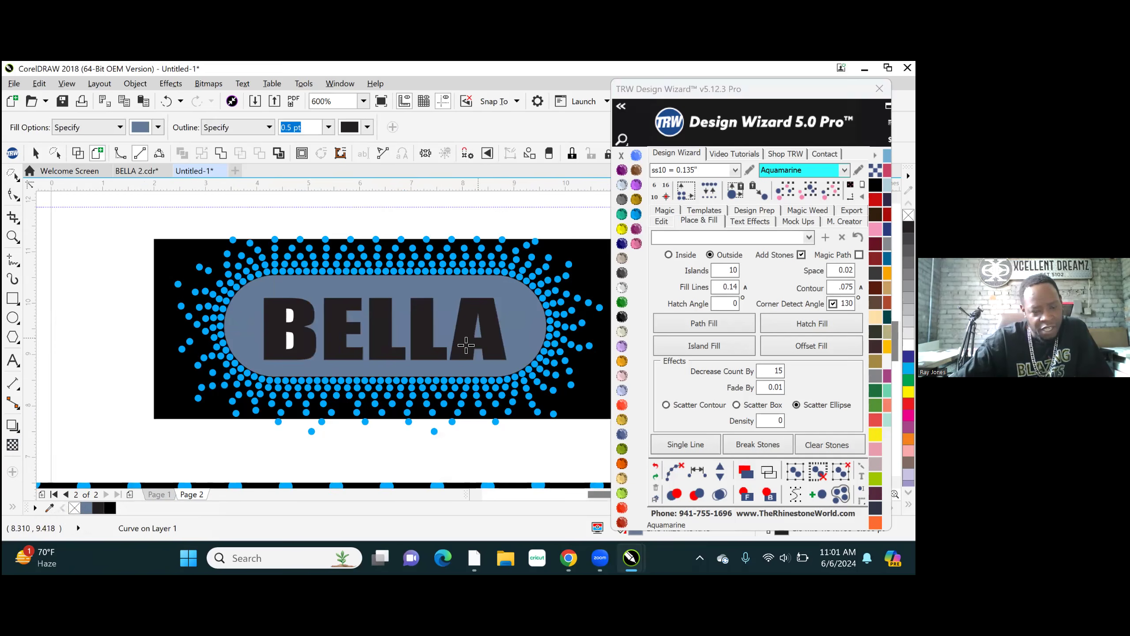
scroll(286, 321, up, 2)
click(295, 312)
click(296, 366)
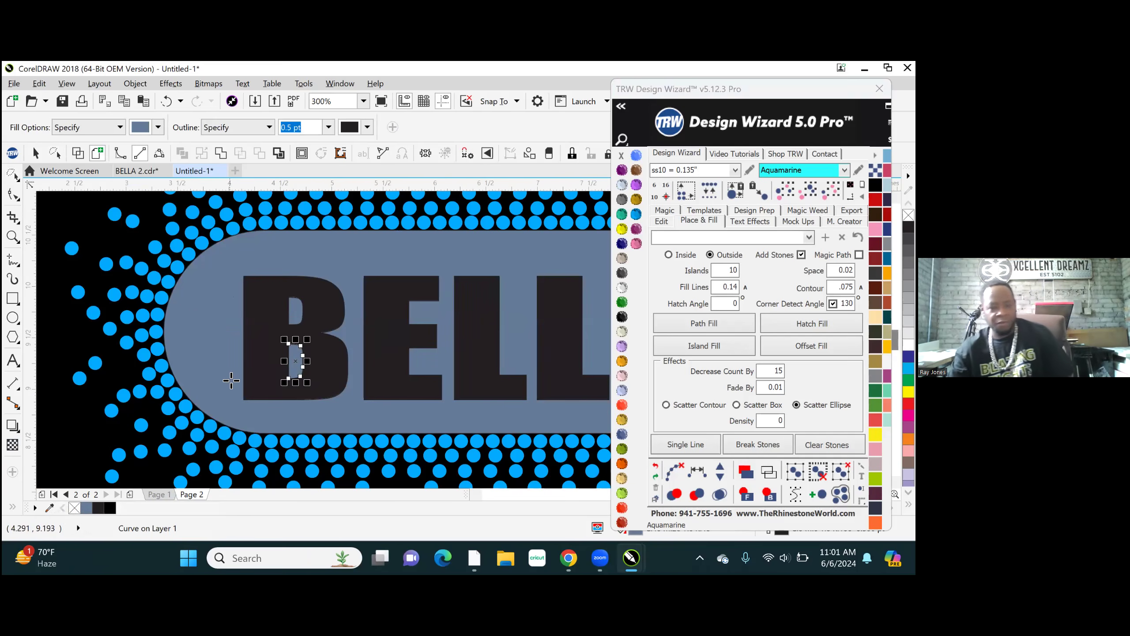
- Select all the Smart Fill pieces together and weld them into one object
scroll(294, 388, down, 2)
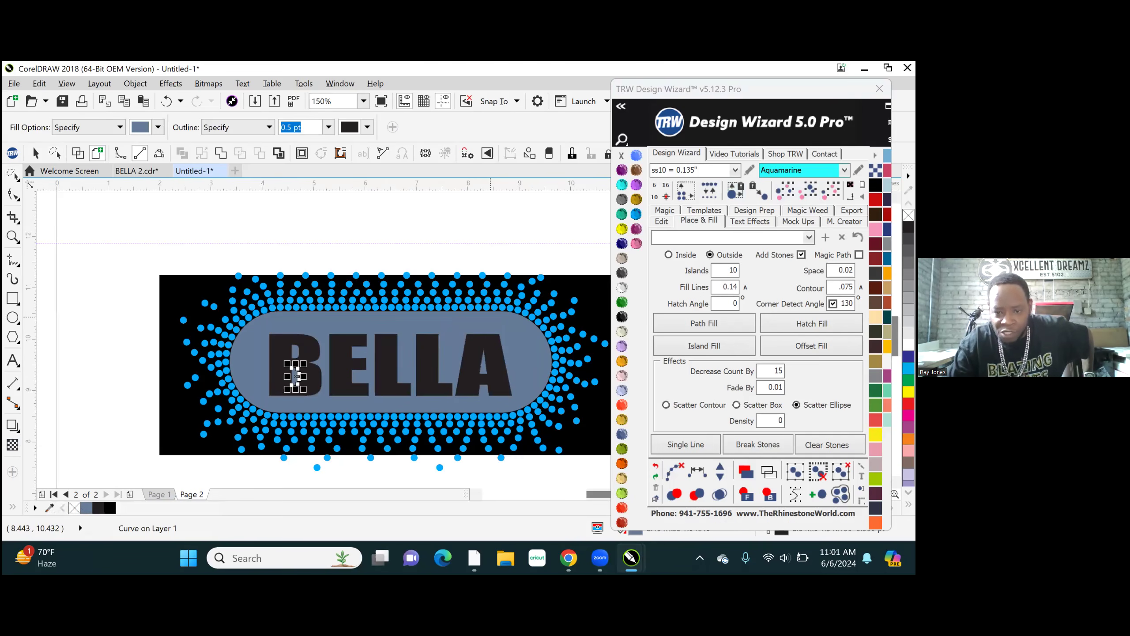
click(808, 192)
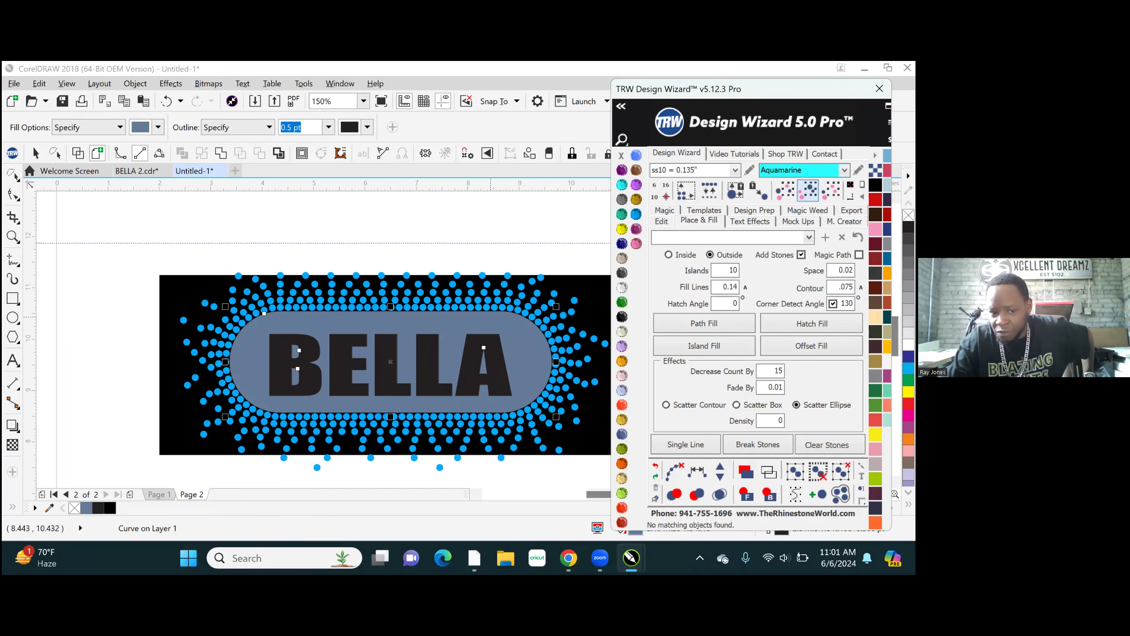
click(220, 154)
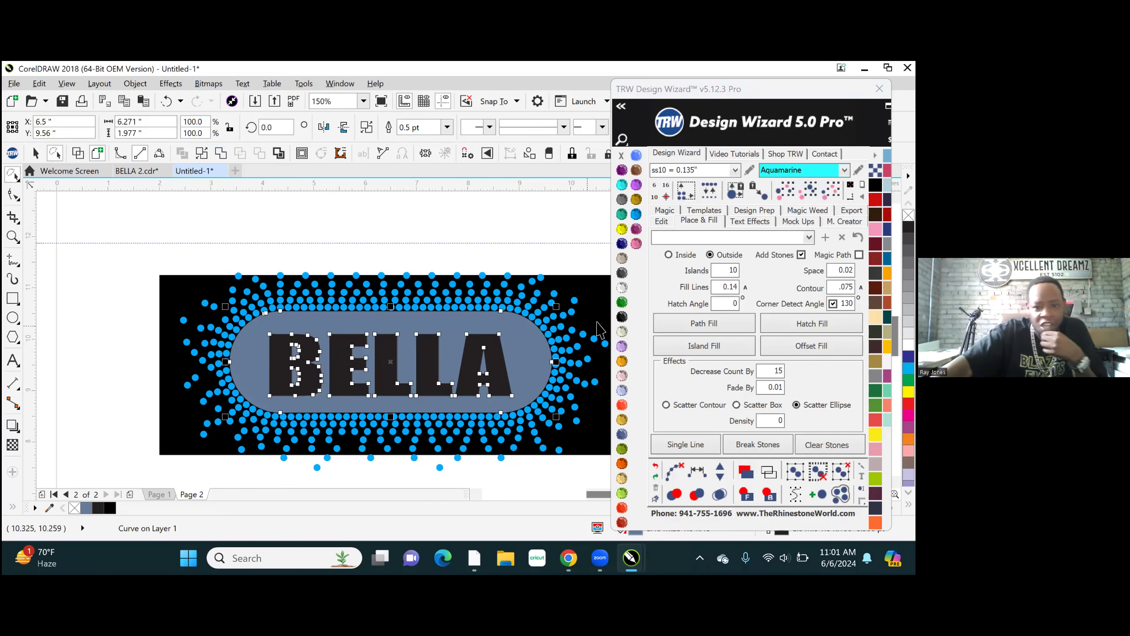
- Fill the welded background shape with TRW Pink, remove its outline and clear the selection
click(636, 243)
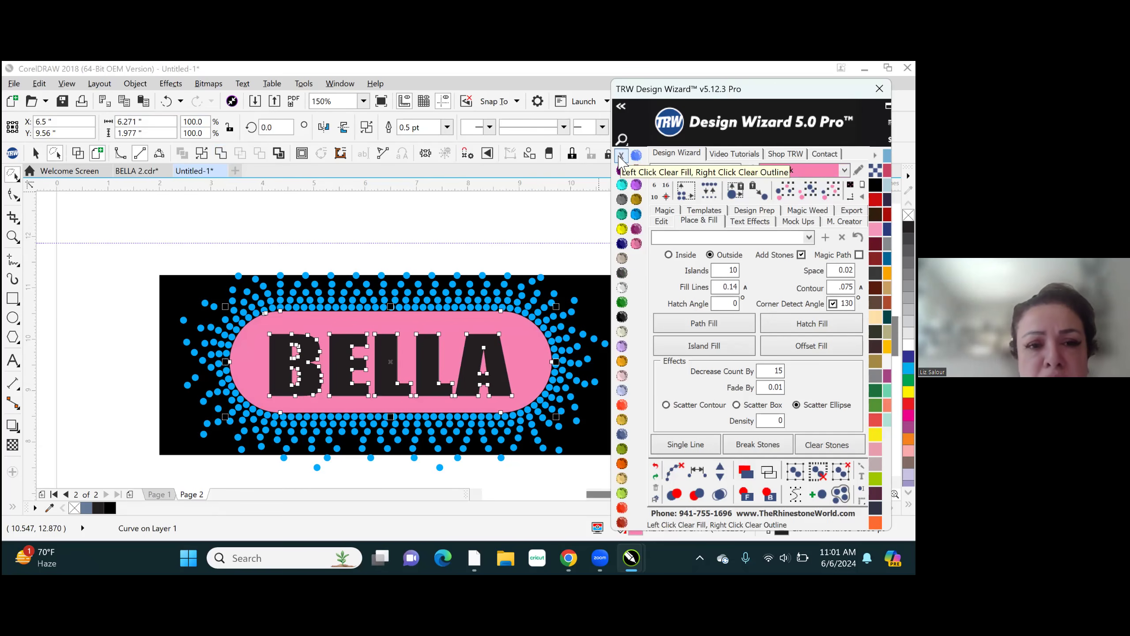
right_click(620, 157)
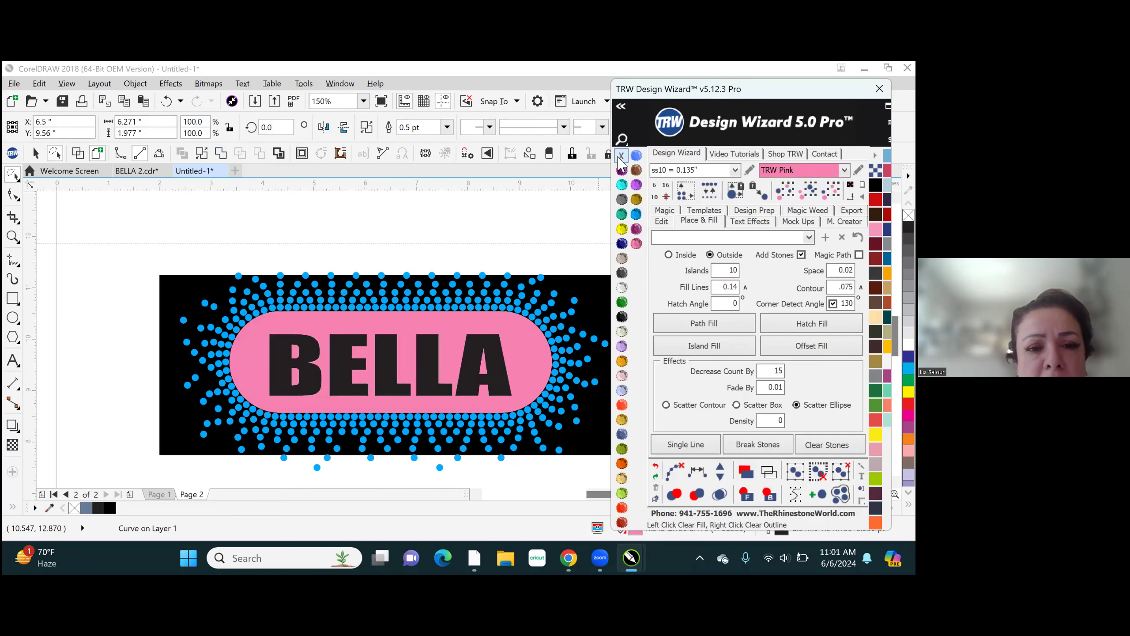
click(410, 211)
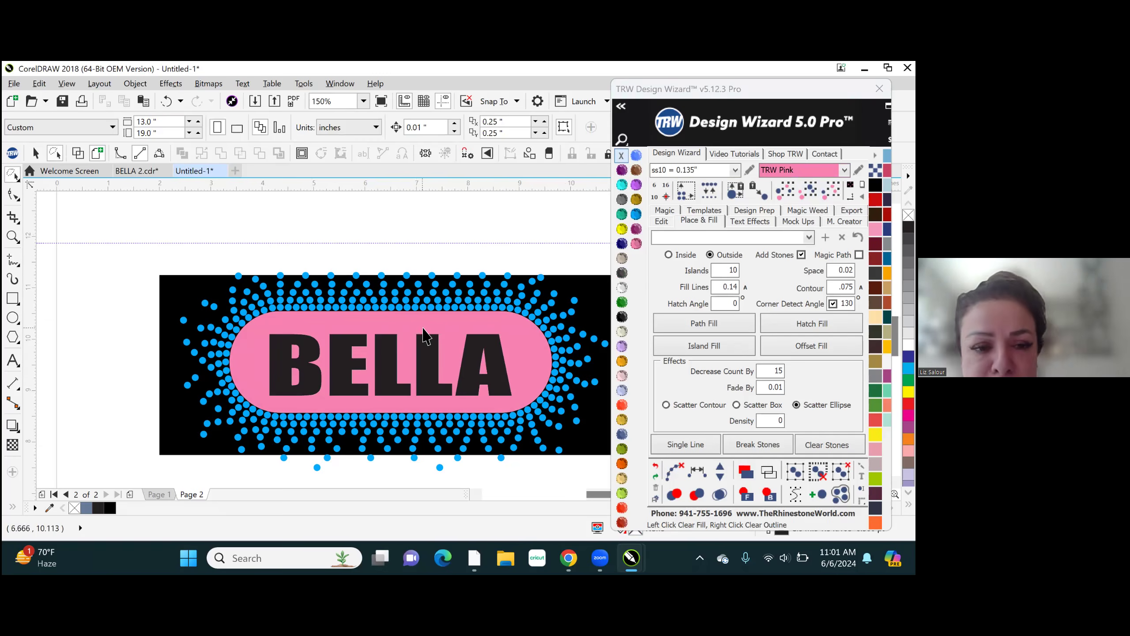
scroll(138, 273, down, 2)
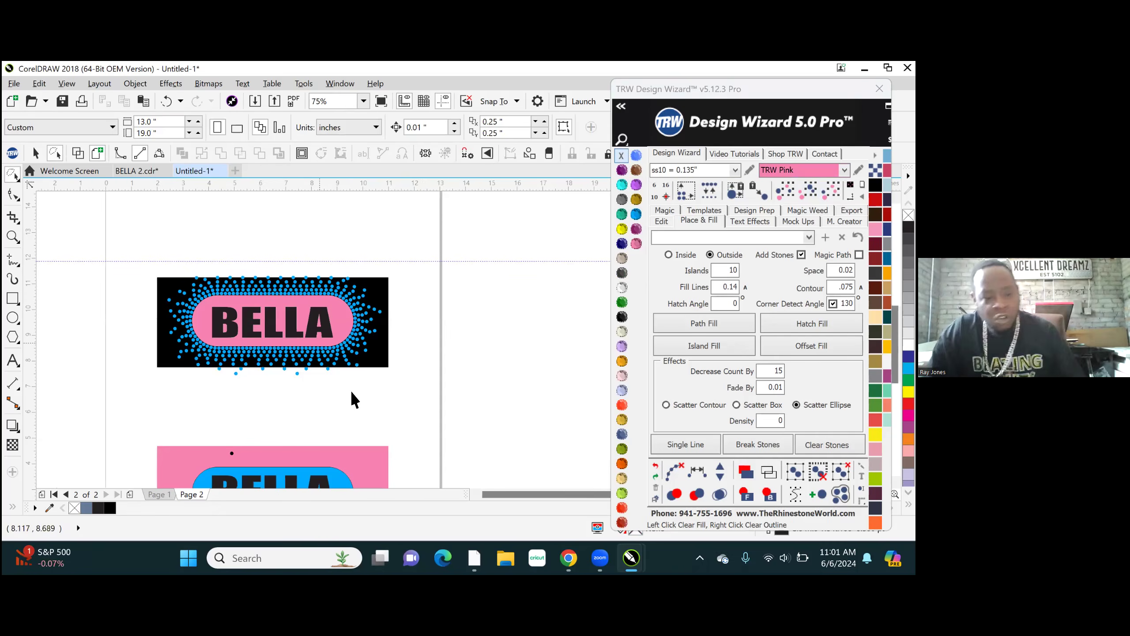
scroll(339, 369, up, 2)
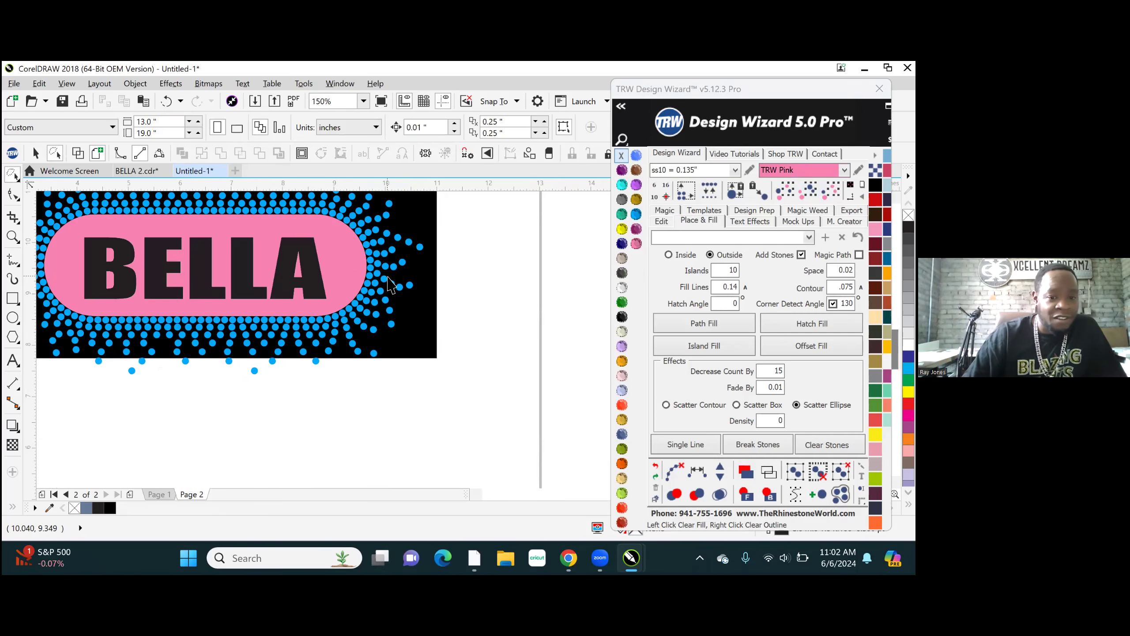
scroll(484, 391, down, 2)
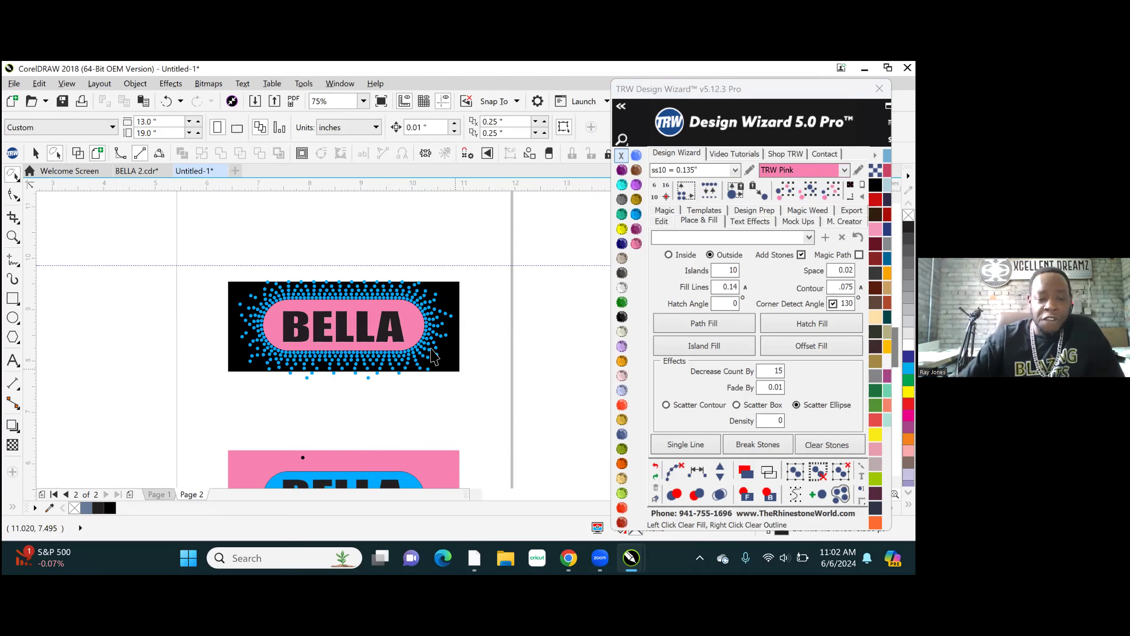
scroll(455, 369, up, 2)
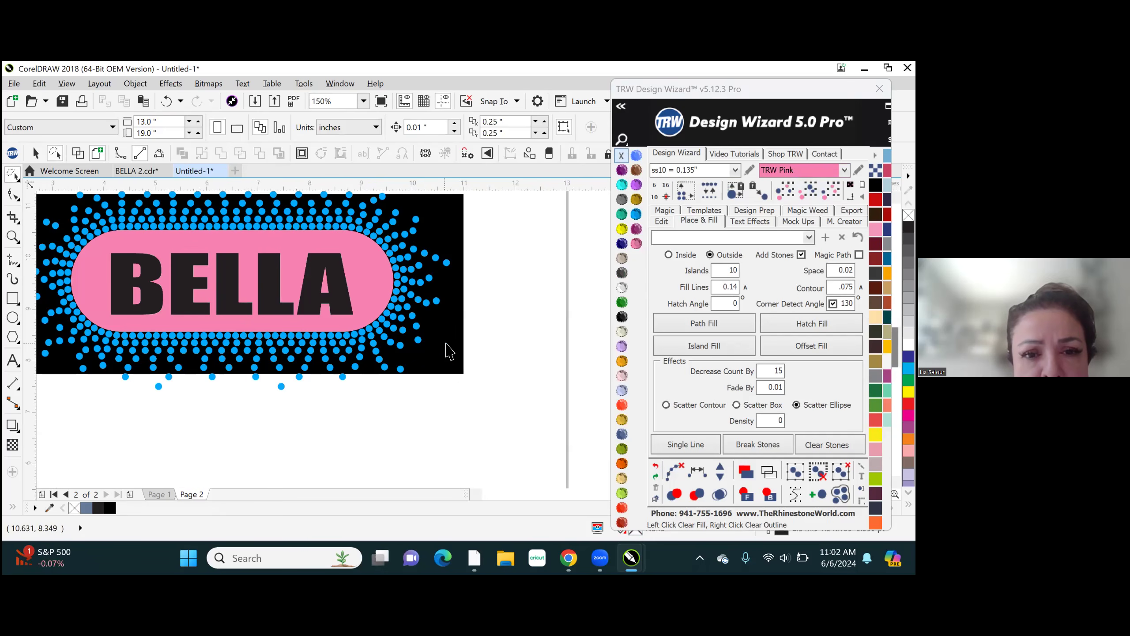
scroll(568, 415, down, 2)
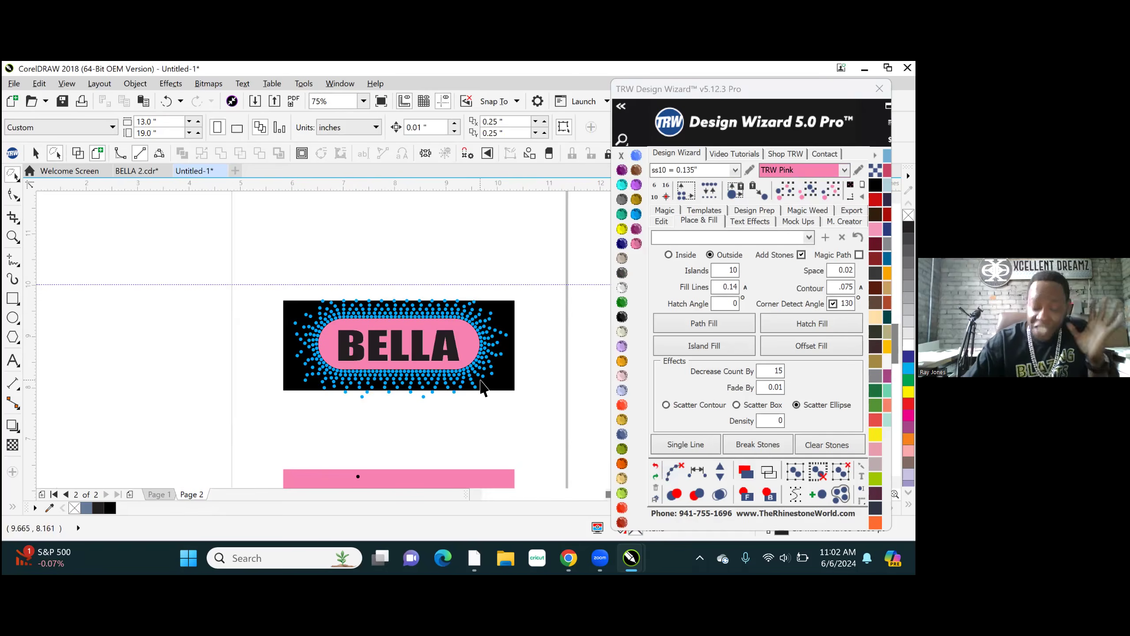
scroll(490, 385, up, 2)
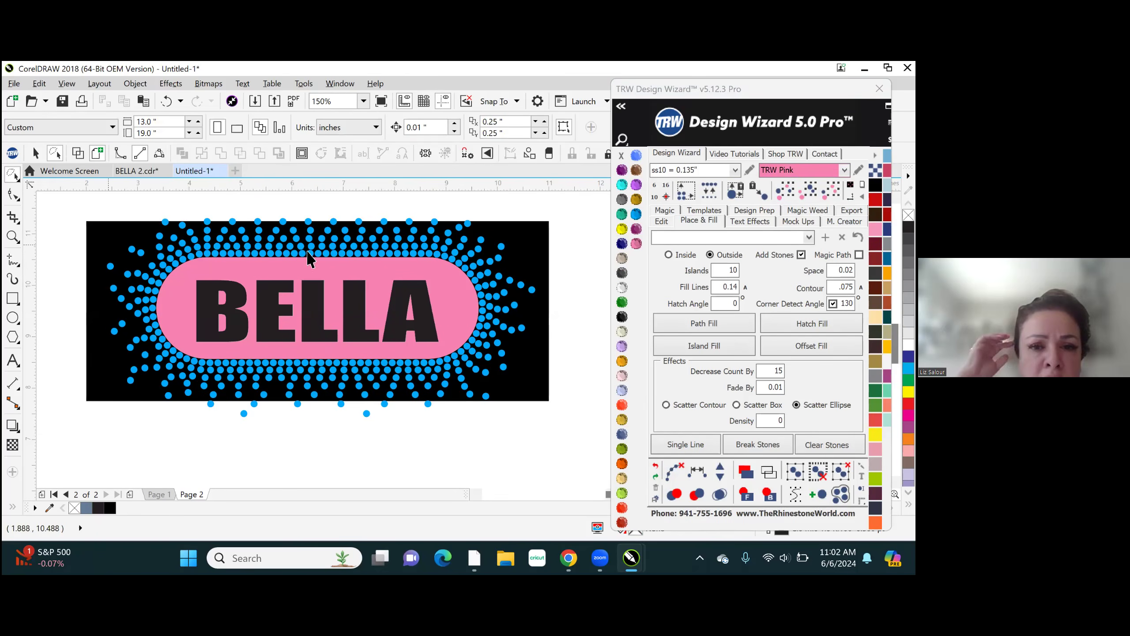
- Unlock the black background shape behind the stones, select it and clear the selection
right_click(534, 242)
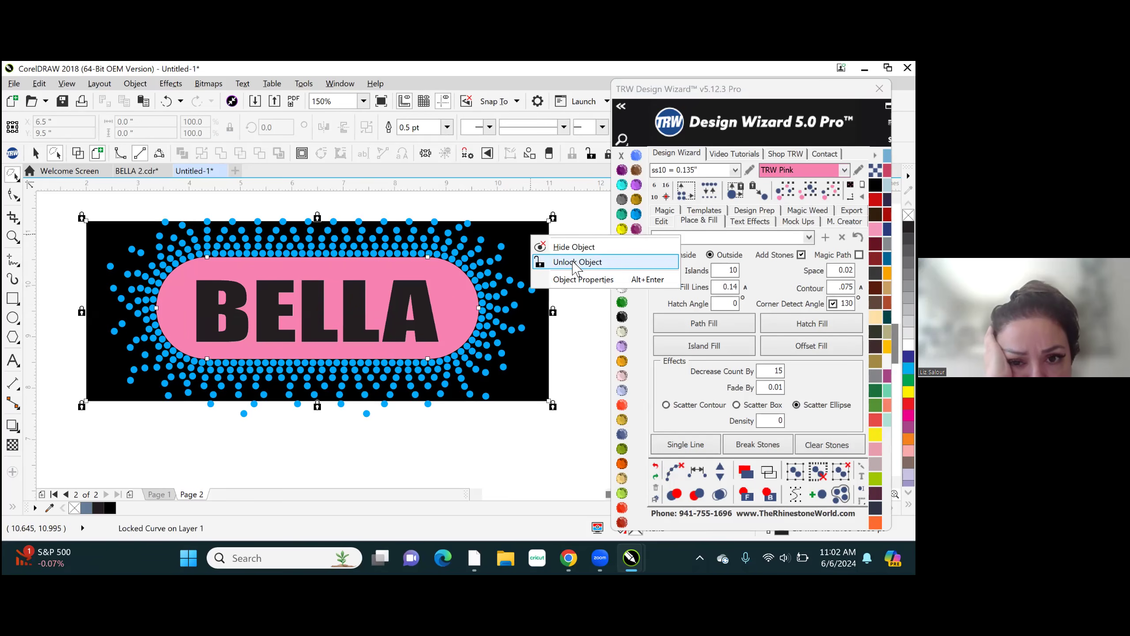
click(574, 263)
click(580, 260)
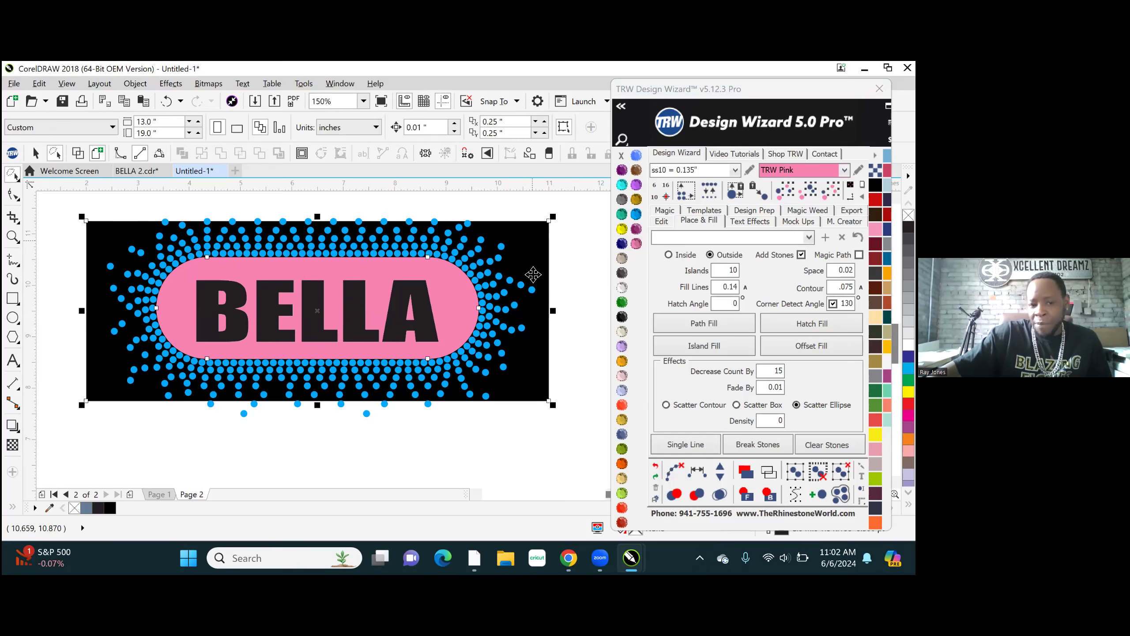
click(536, 250)
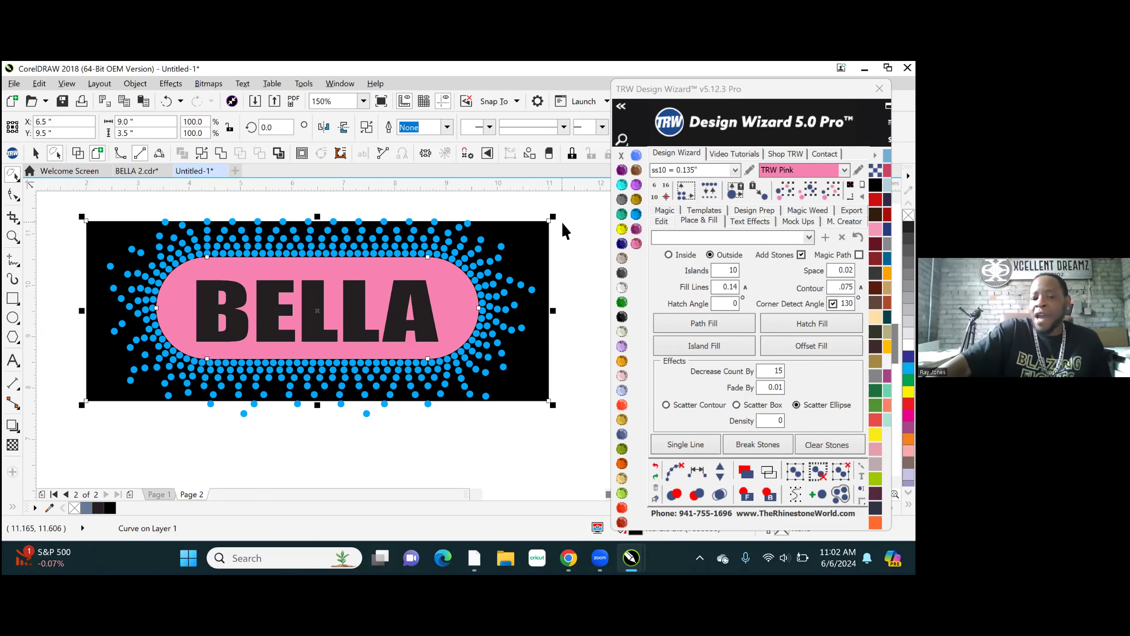
key(Escape)
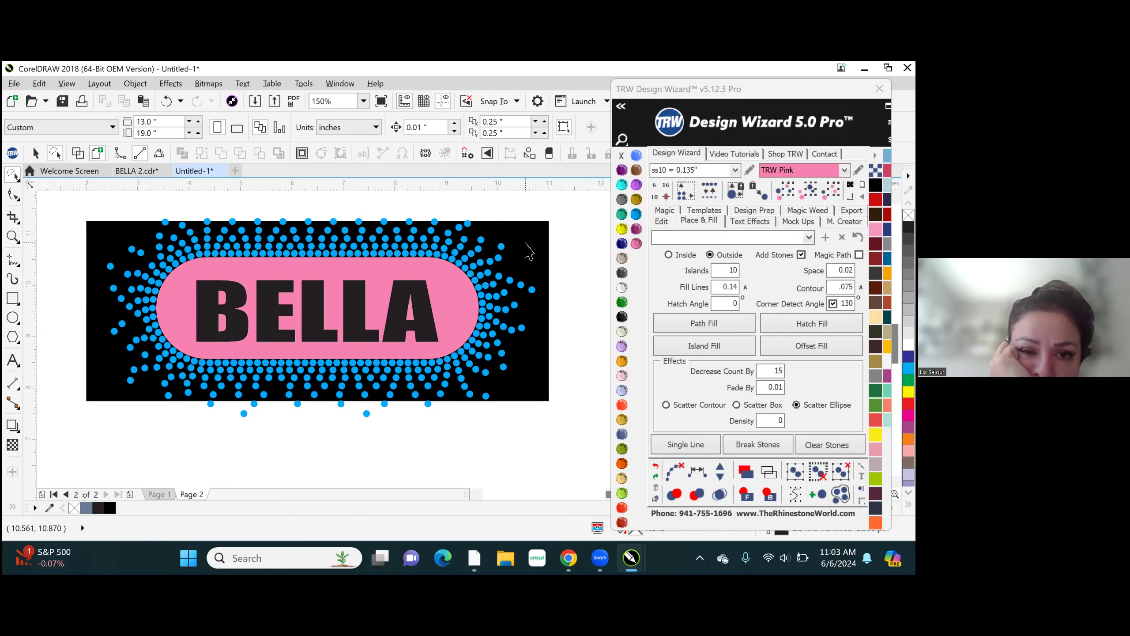
- Move the pink welded shape below the black design, to about X 6.736", Y 5.955"
click(351, 312)
click(241, 281)
drag(375, 275, 385, 459)
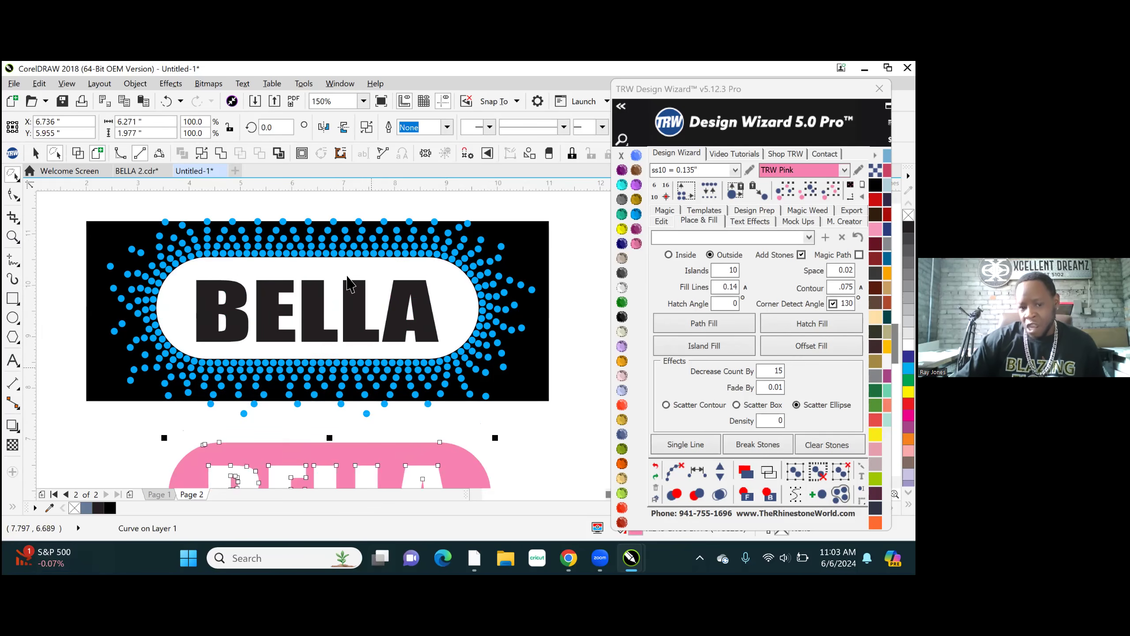
scroll(378, 232, down, 5)
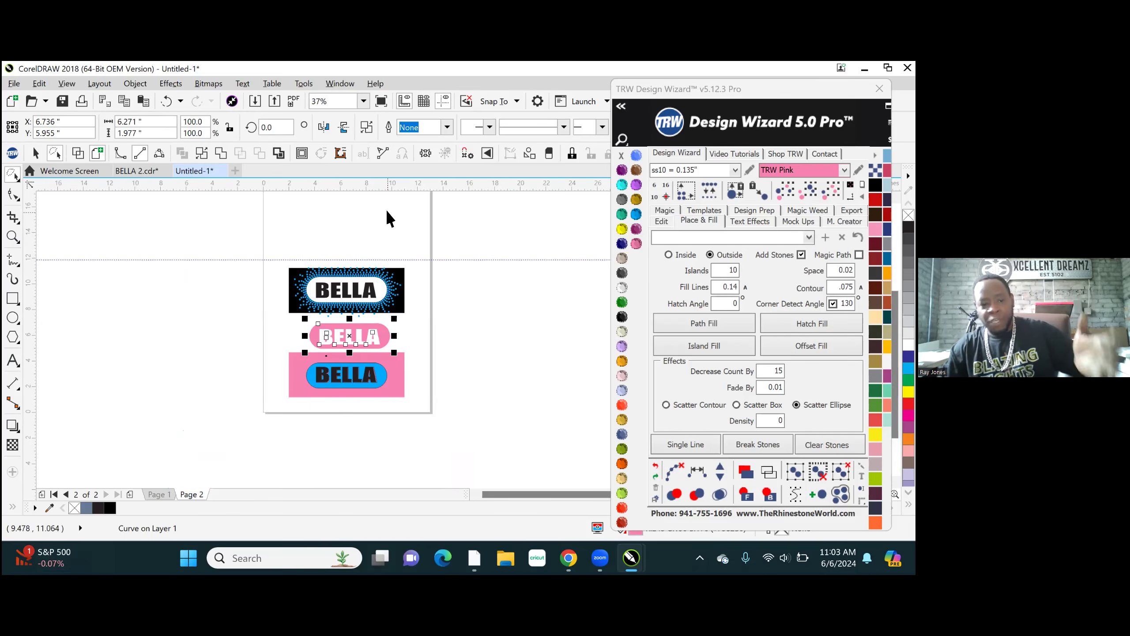
- Undo the last move of the pink welded shape and clear the selection
scroll(349, 309, up, 5)
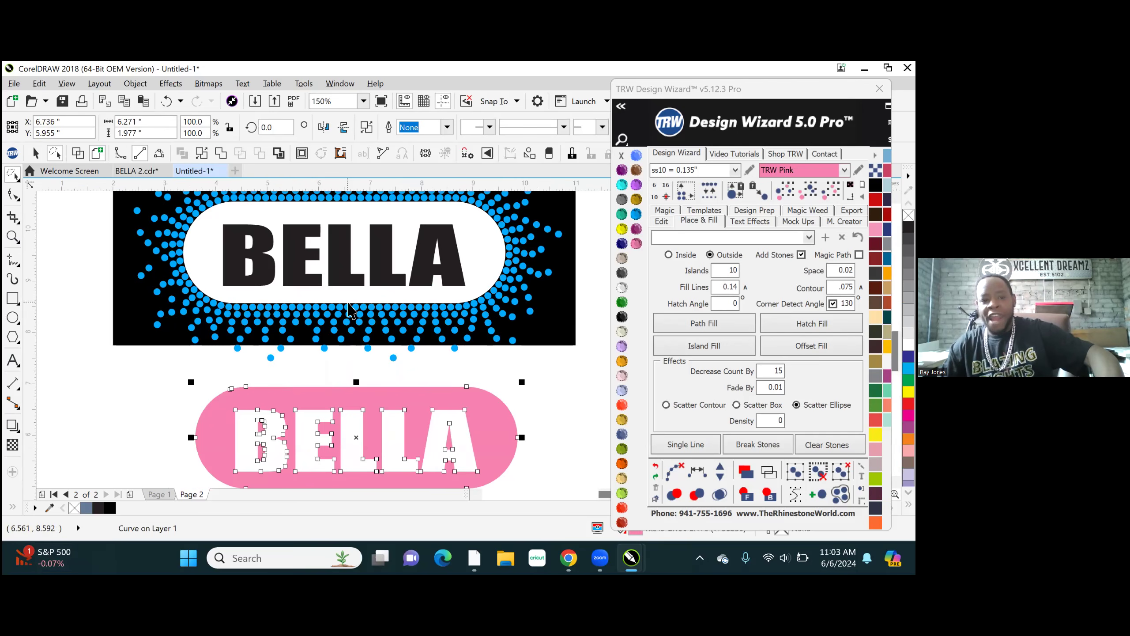
key(ctrl+z)
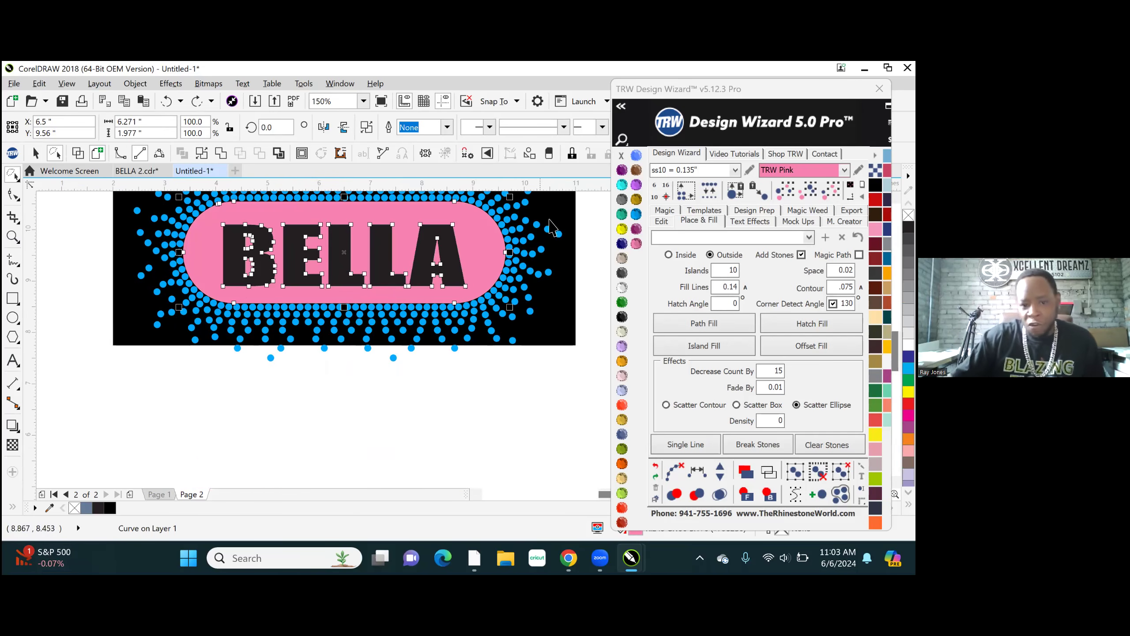
scroll(475, 339, down, 1)
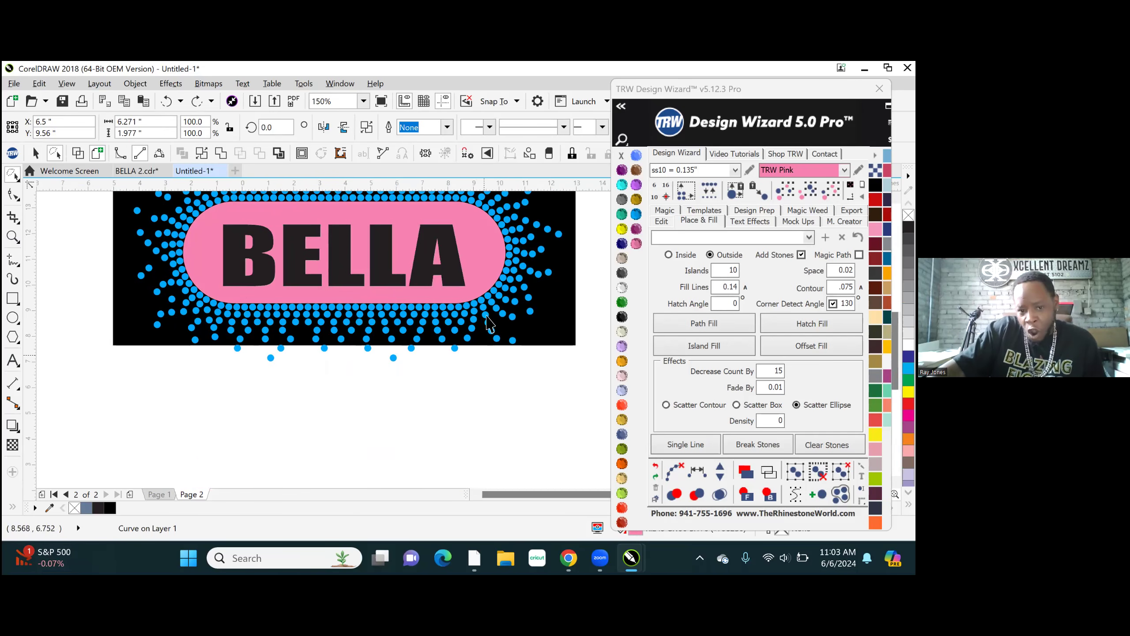
scroll(489, 323, down, 1)
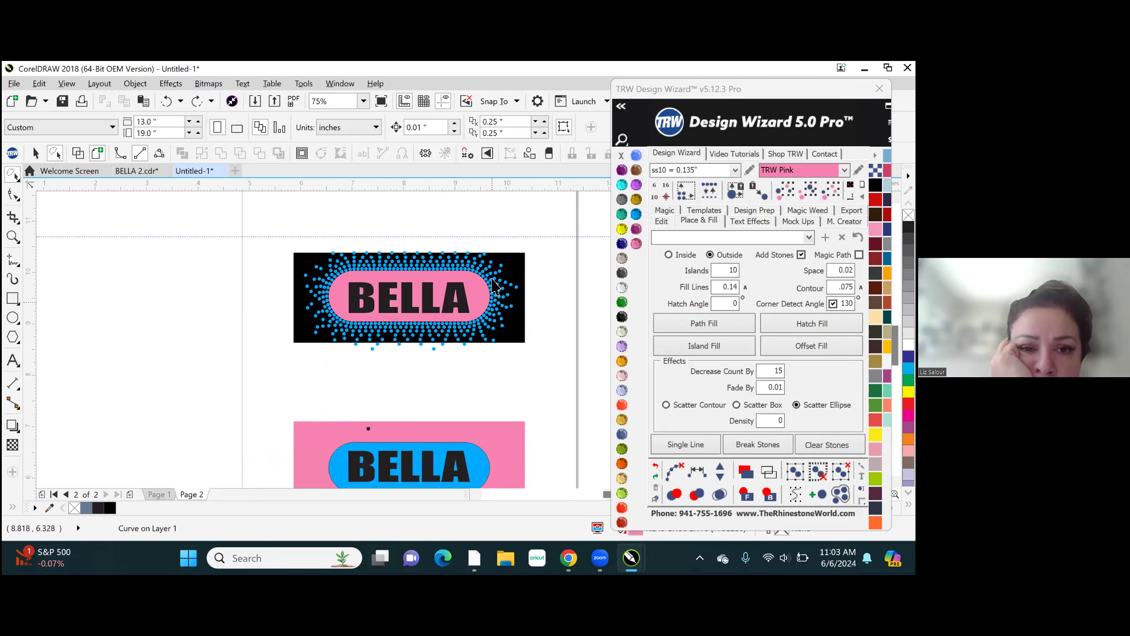
- Delete the black background rectangle behind the BELLA design and its stones
scroll(495, 287, up, 1)
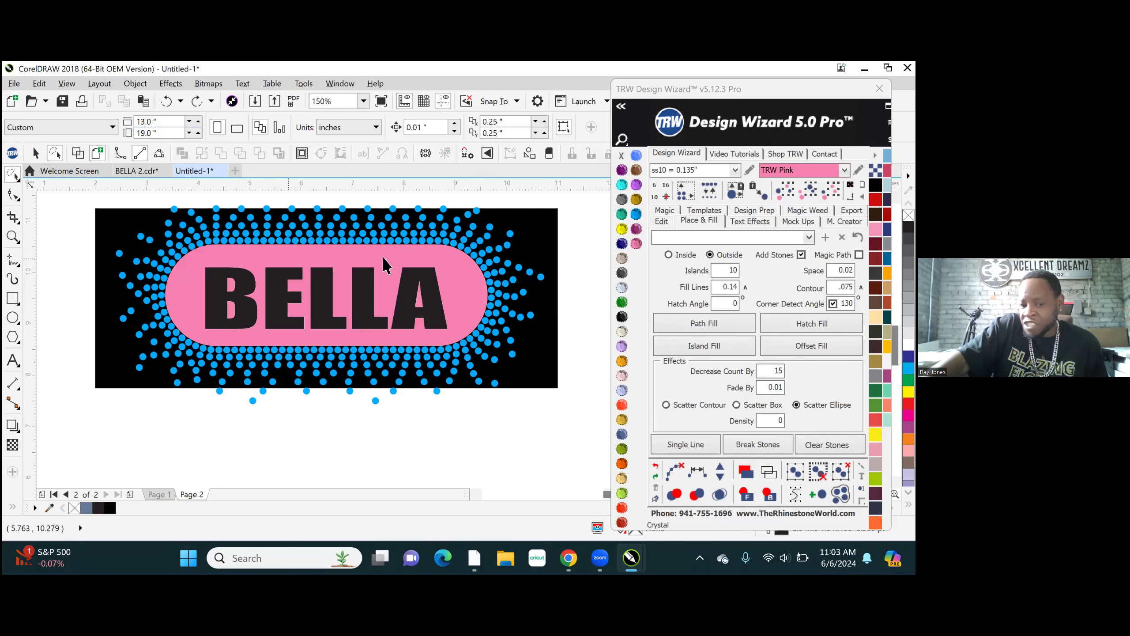
click(542, 235)
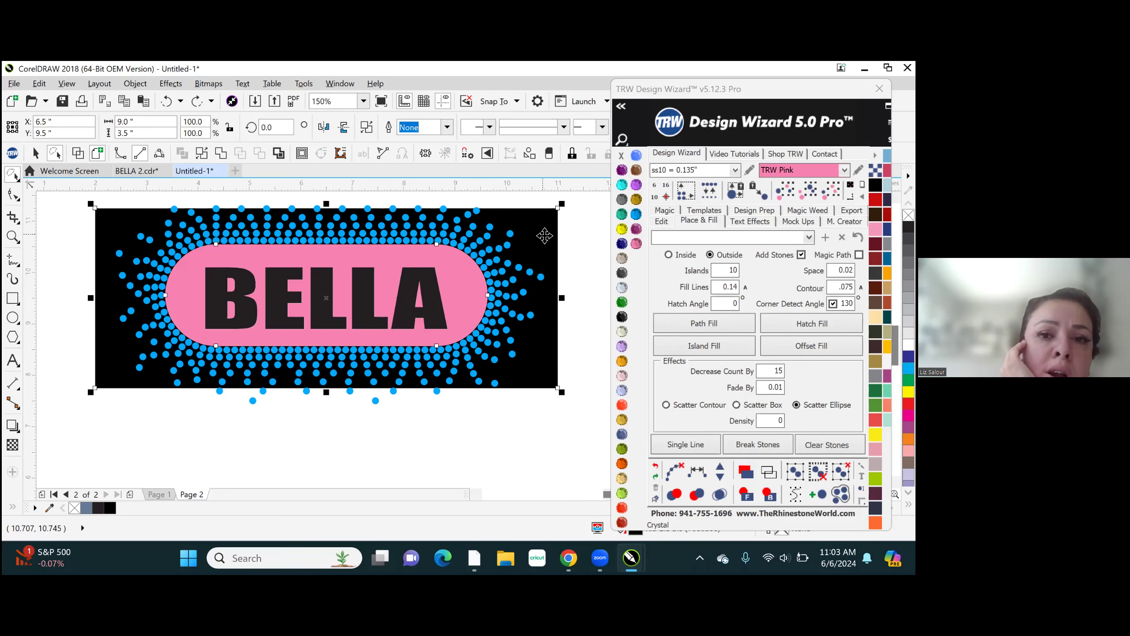
key(Delete)
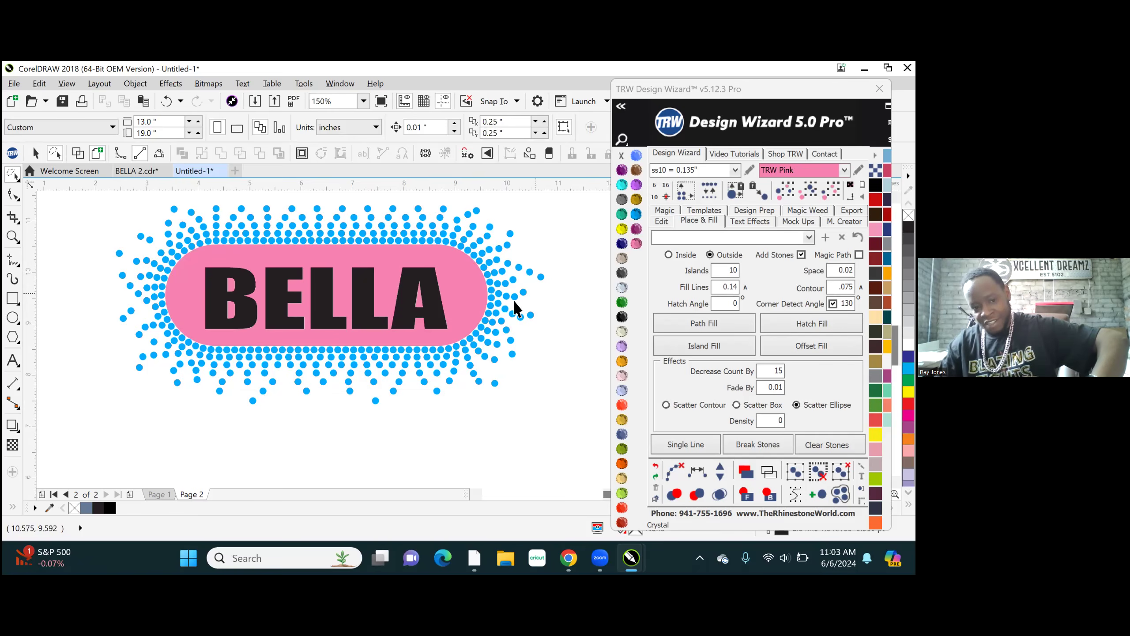
- Hatch-fill the pink shape around the BELLA lettering with ss10 stones at 0.14 fill lines, and clear the fill paths
scroll(512, 308, down, 2)
click(452, 306)
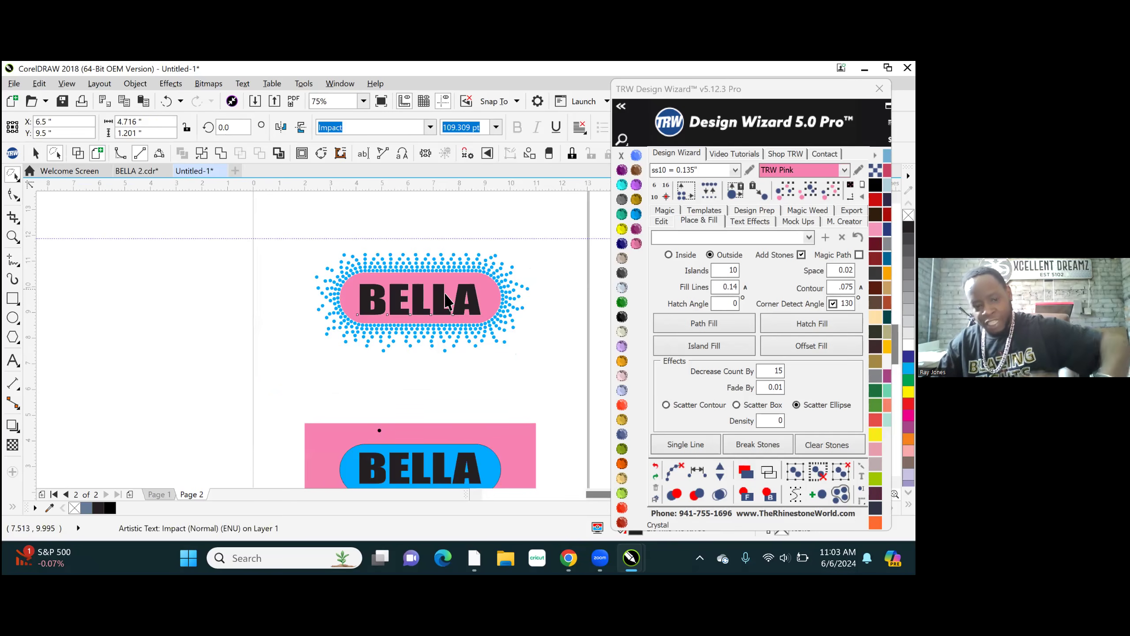
scroll(448, 292, up, 2)
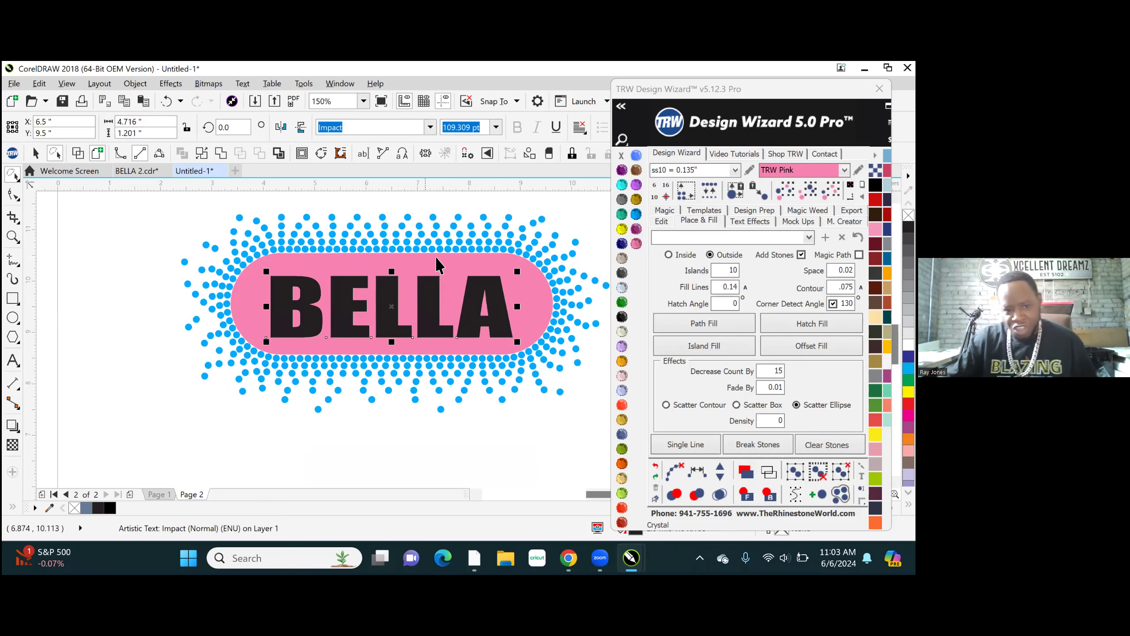
click(416, 270)
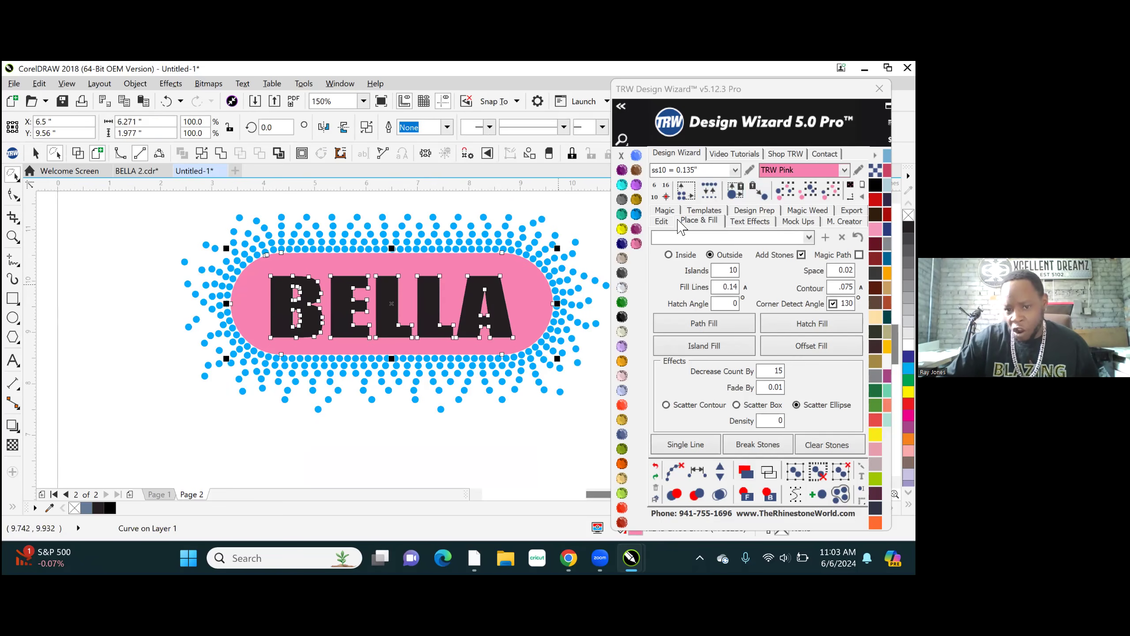
click(661, 221)
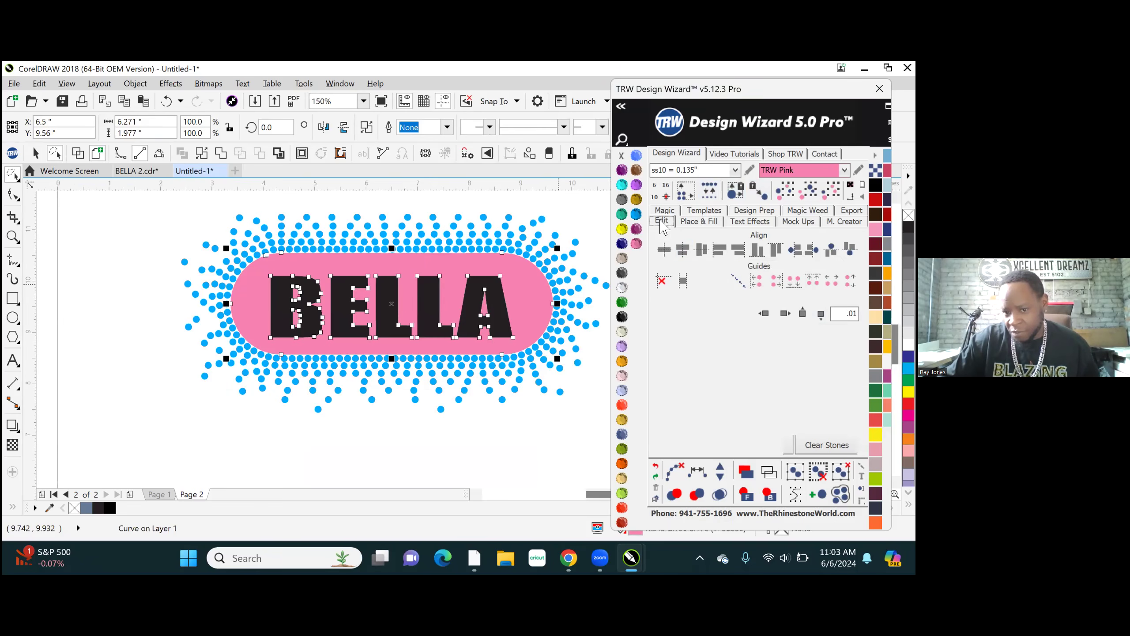
click(699, 221)
click(811, 323)
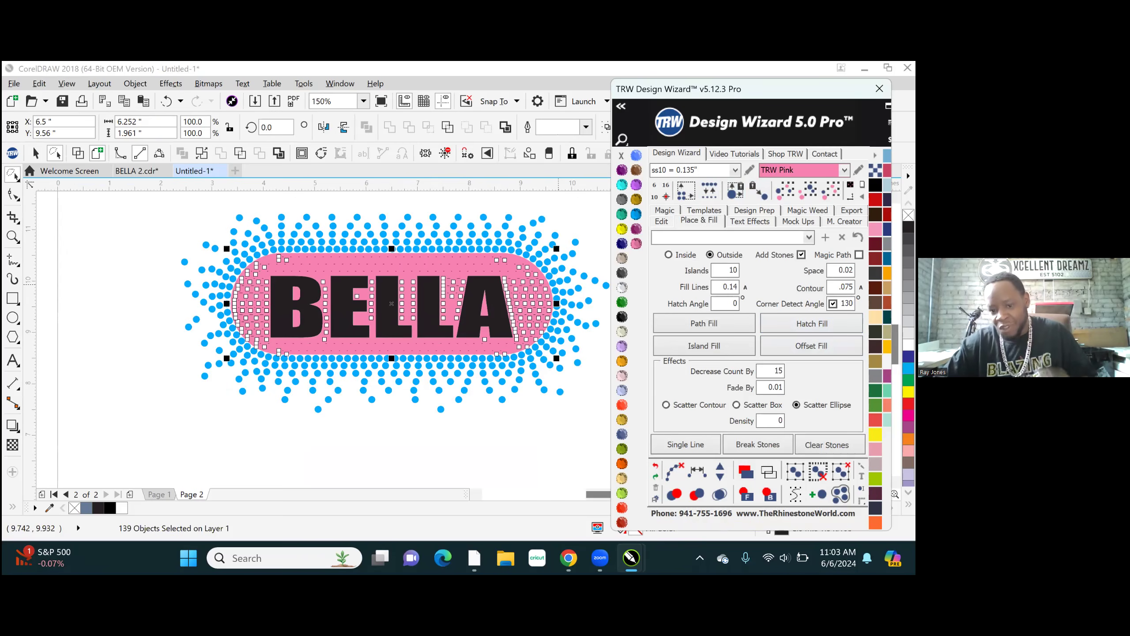
click(675, 474)
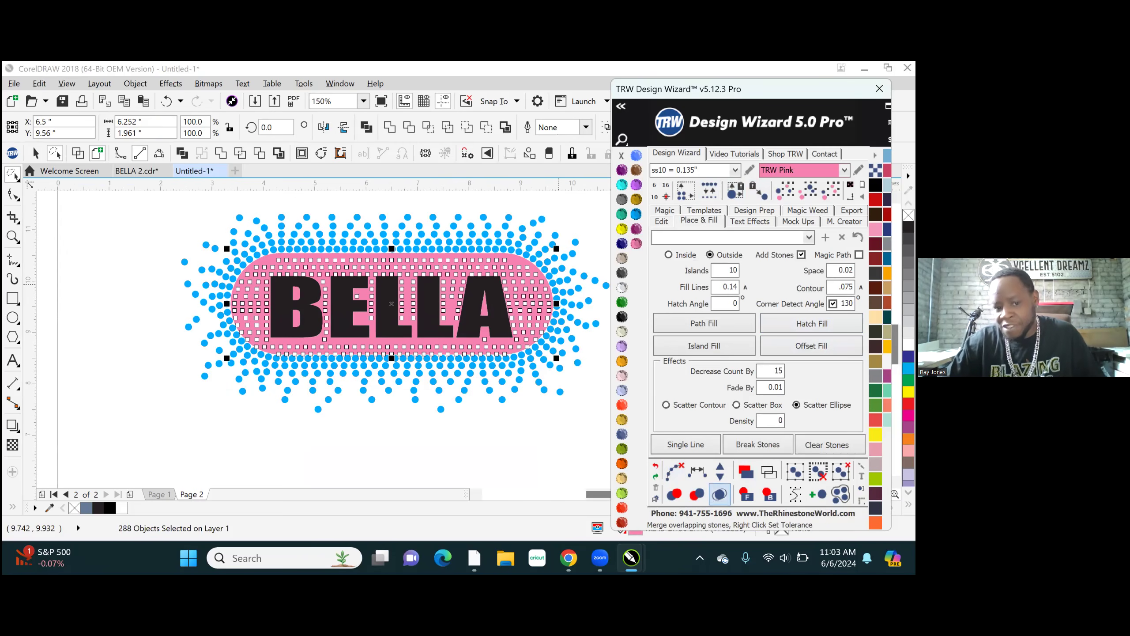
- Merge the overlapping hatch-fill stones, colour them TRW Blue and clear the selection
click(720, 493)
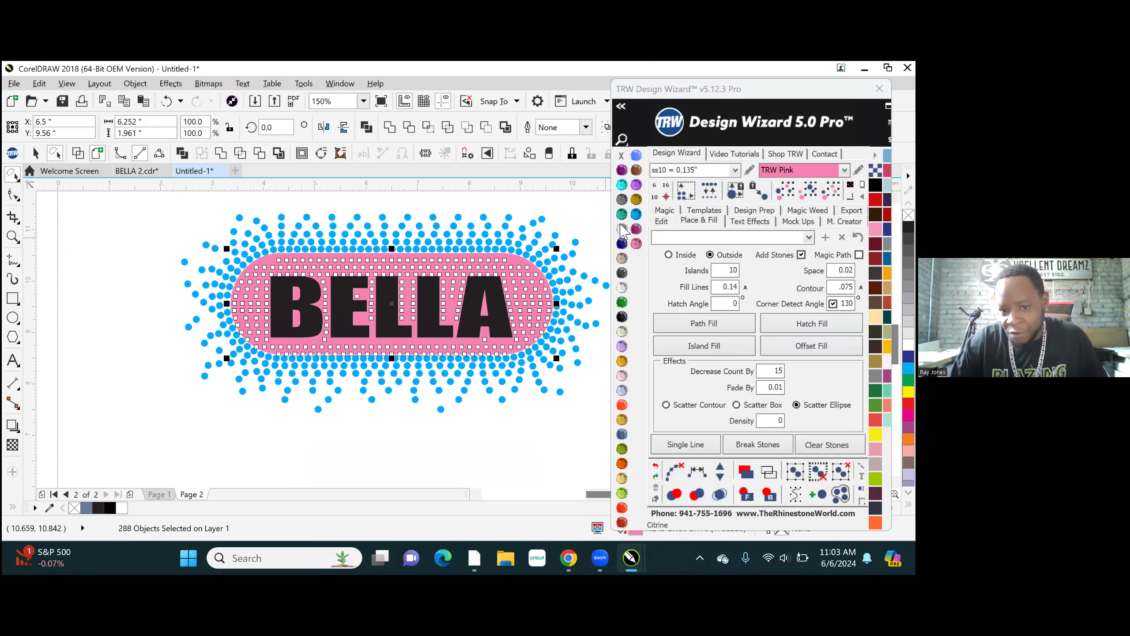
click(636, 215)
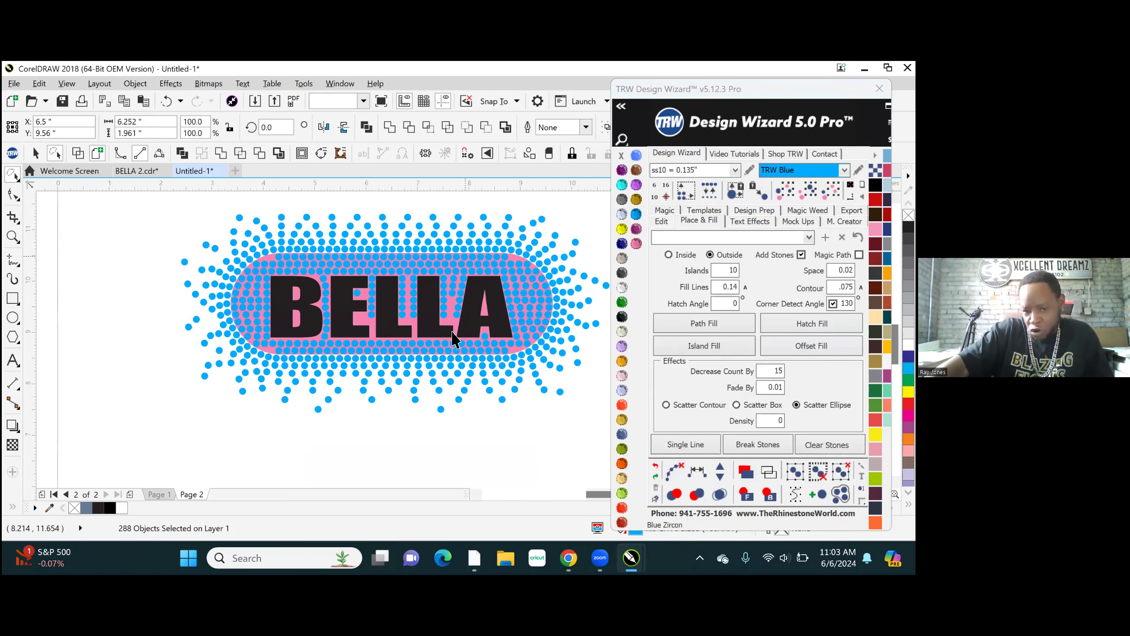
key(Escape)
scroll(453, 327, up, 3)
scroll(434, 366, down, 2)
- Fill the pink background shape behind the hatch stones with Crystal
click(454, 311)
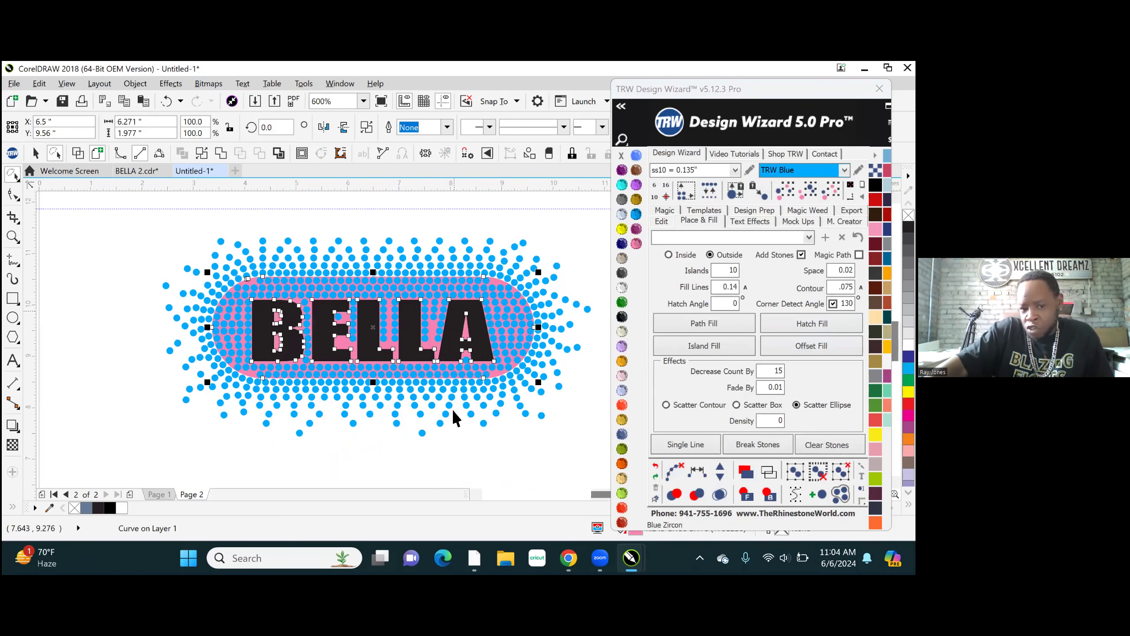
click(618, 287)
click(413, 206)
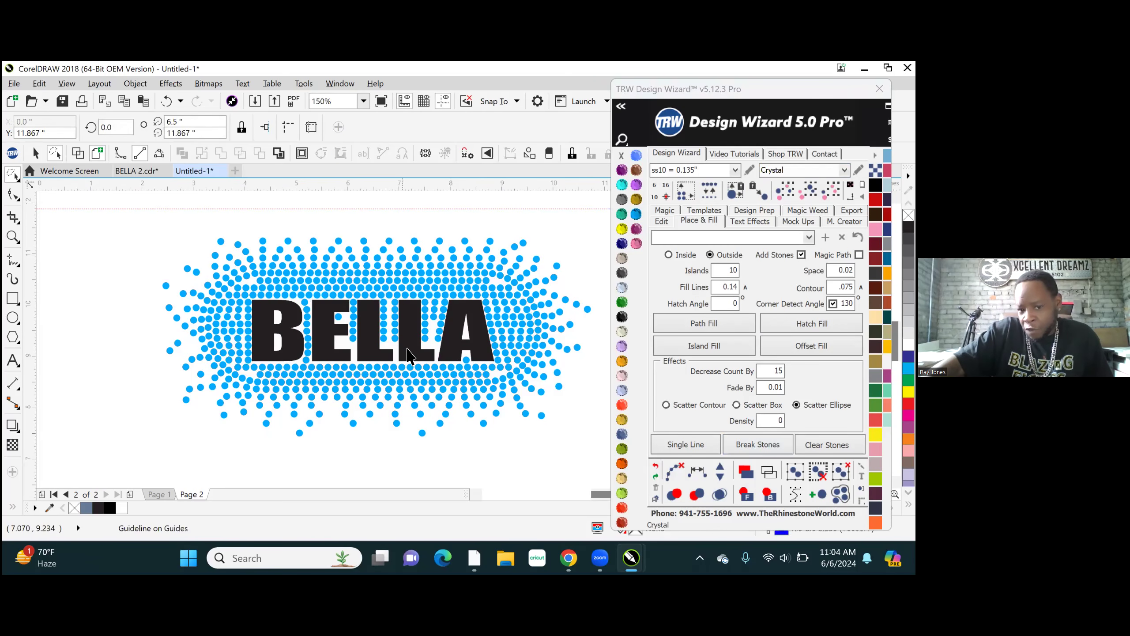
- Fill the BELLA lettering with Crystal, undo that fill and clear the selection
click(667, 321)
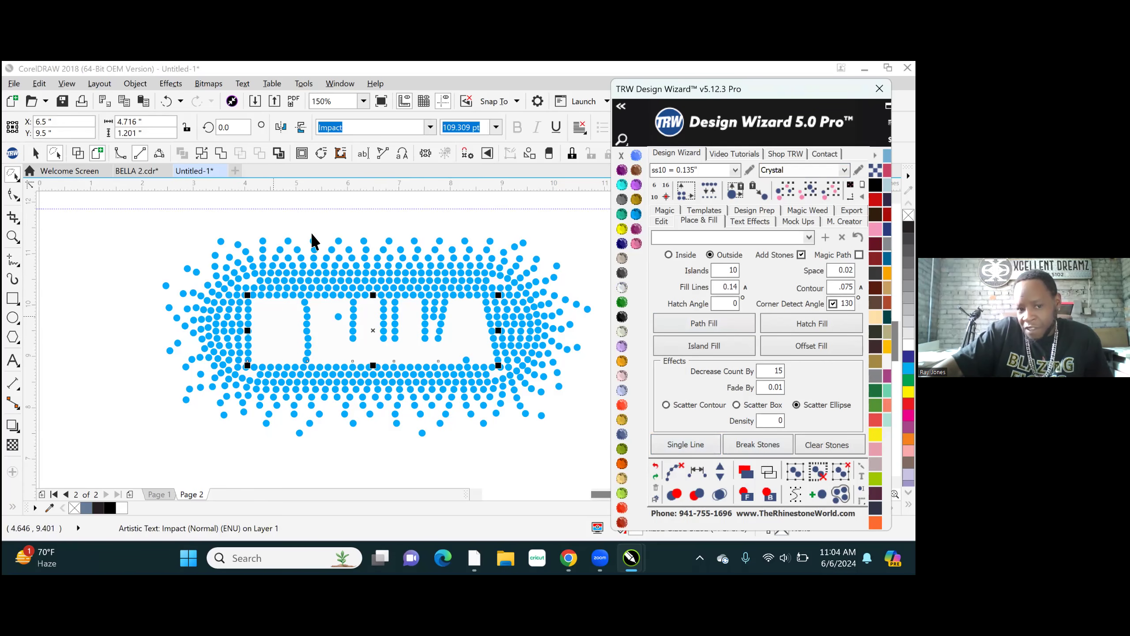
click(655, 466)
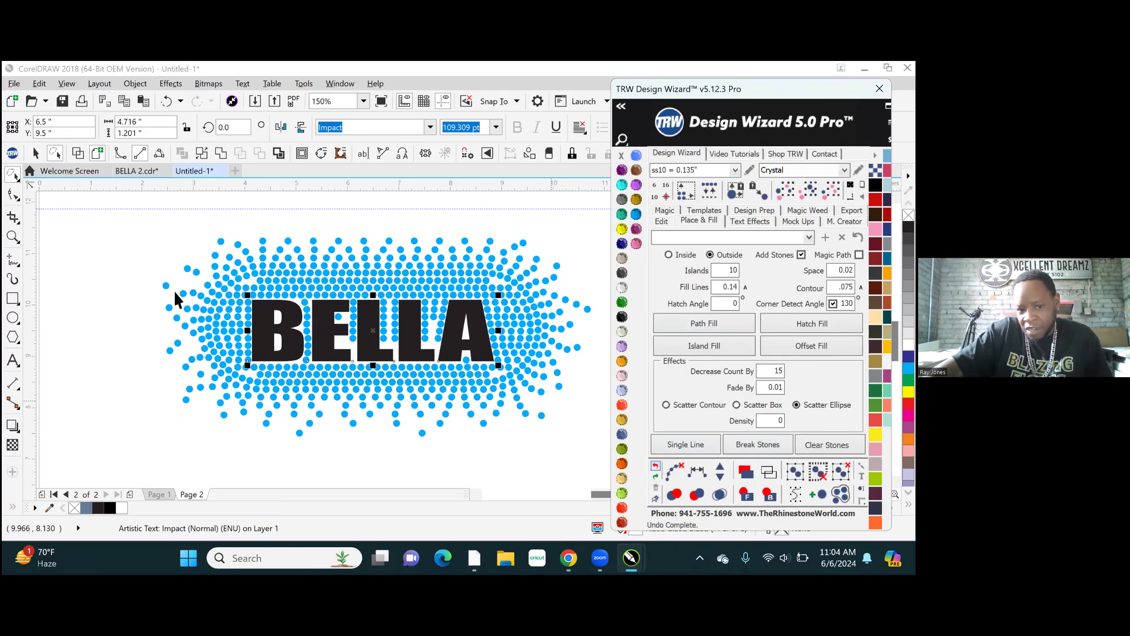
click(318, 229)
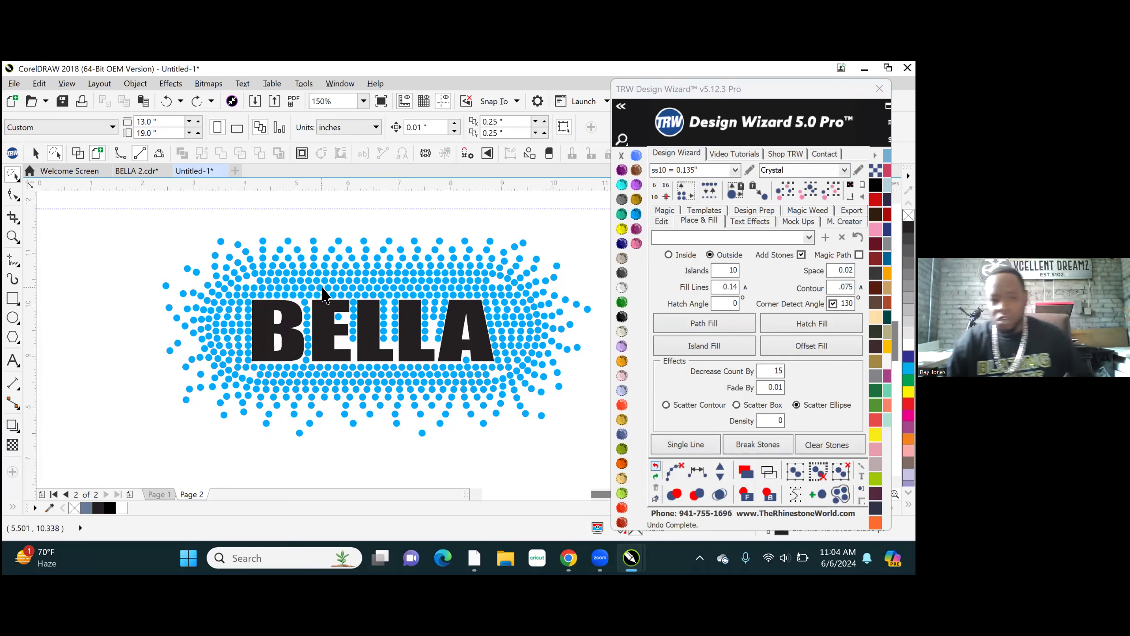
- Undo the Crystal background colour and the entire hatch fill, back to the plain pink shape
click(655, 466)
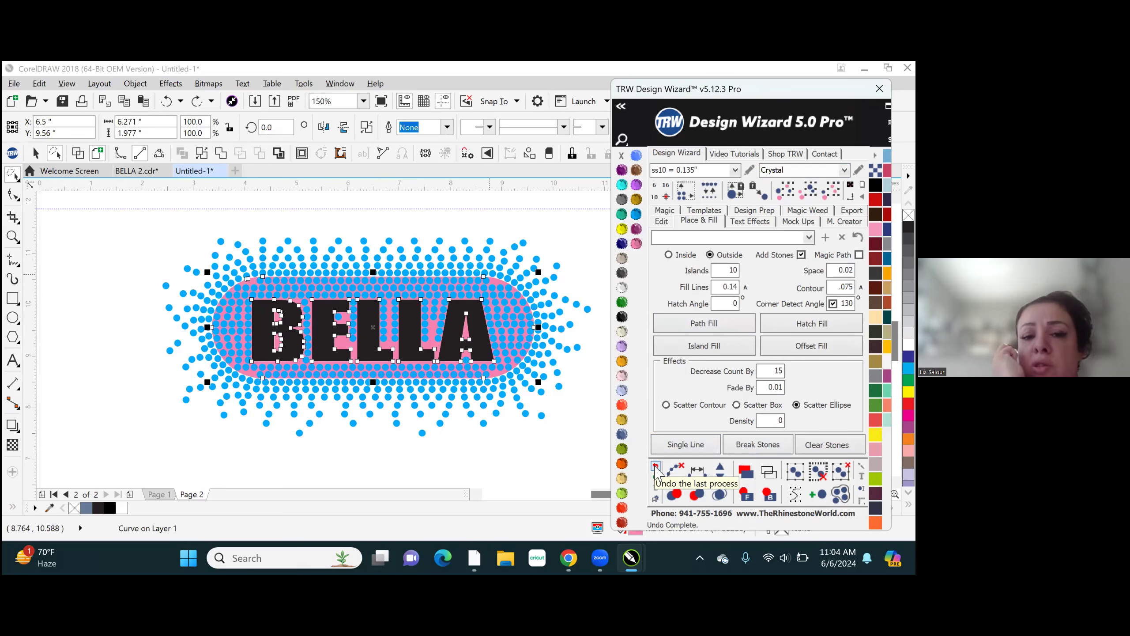
click(655, 466)
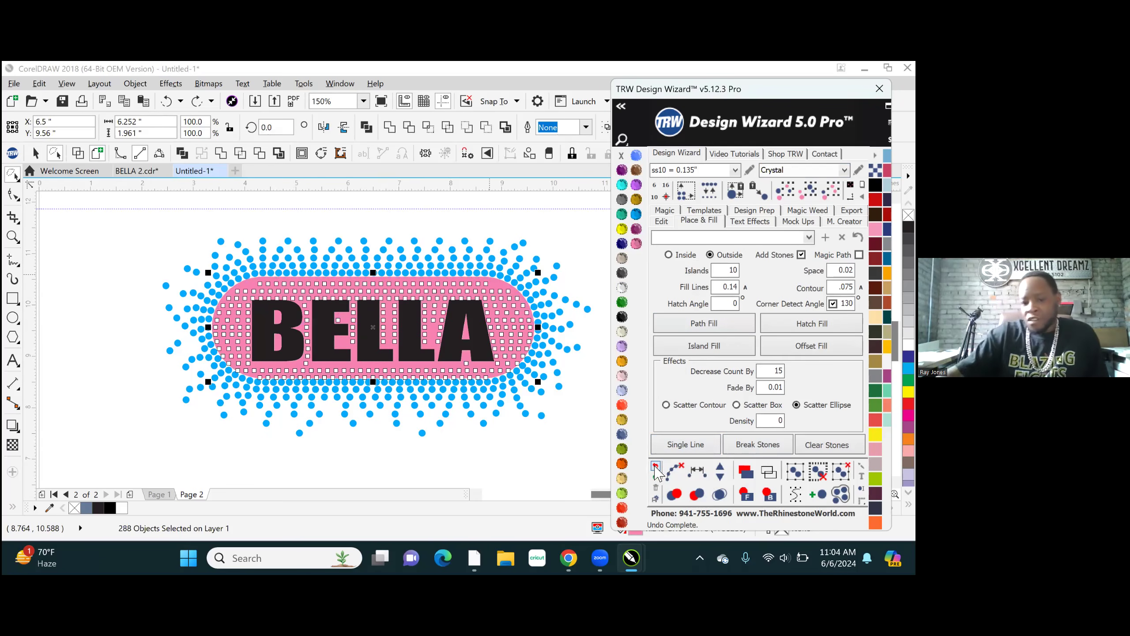
click(655, 467)
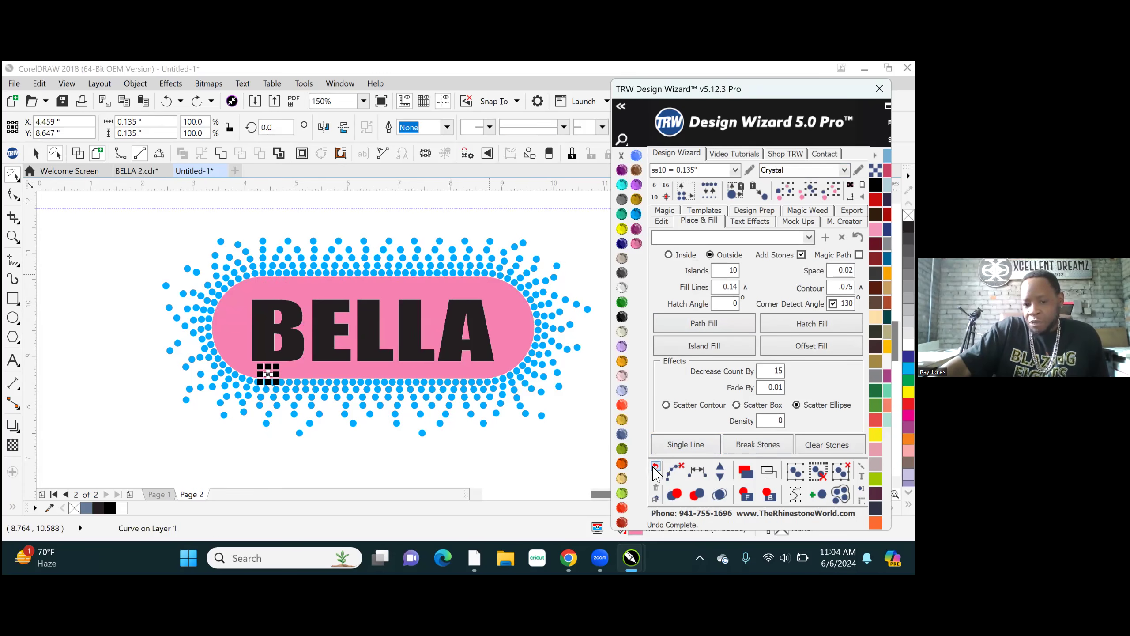
click(656, 467)
click(654, 467)
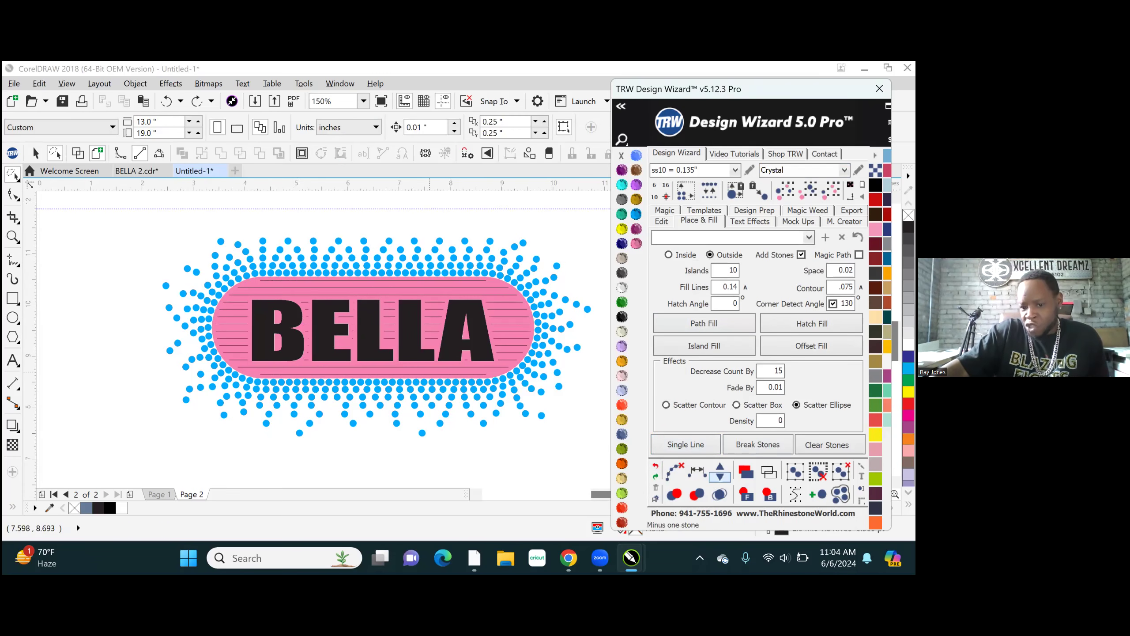
click(655, 466)
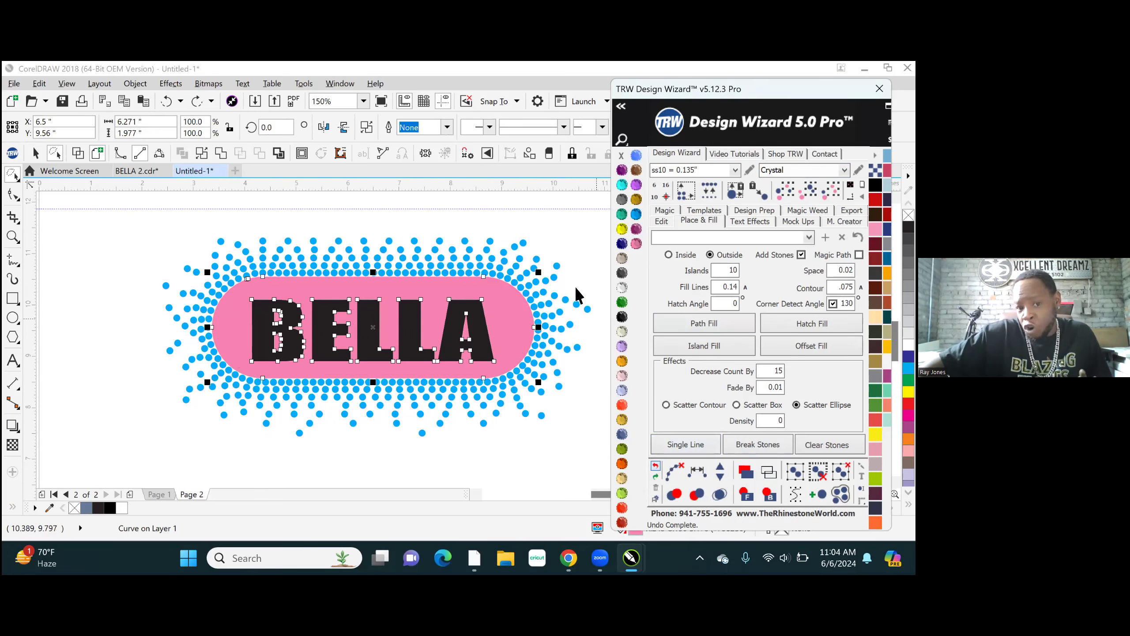
- Apply an inside Island Fill with 1 island of ss10 Crystal stones to the BELLA lettering and respace the stones evenly
click(378, 227)
click(406, 333)
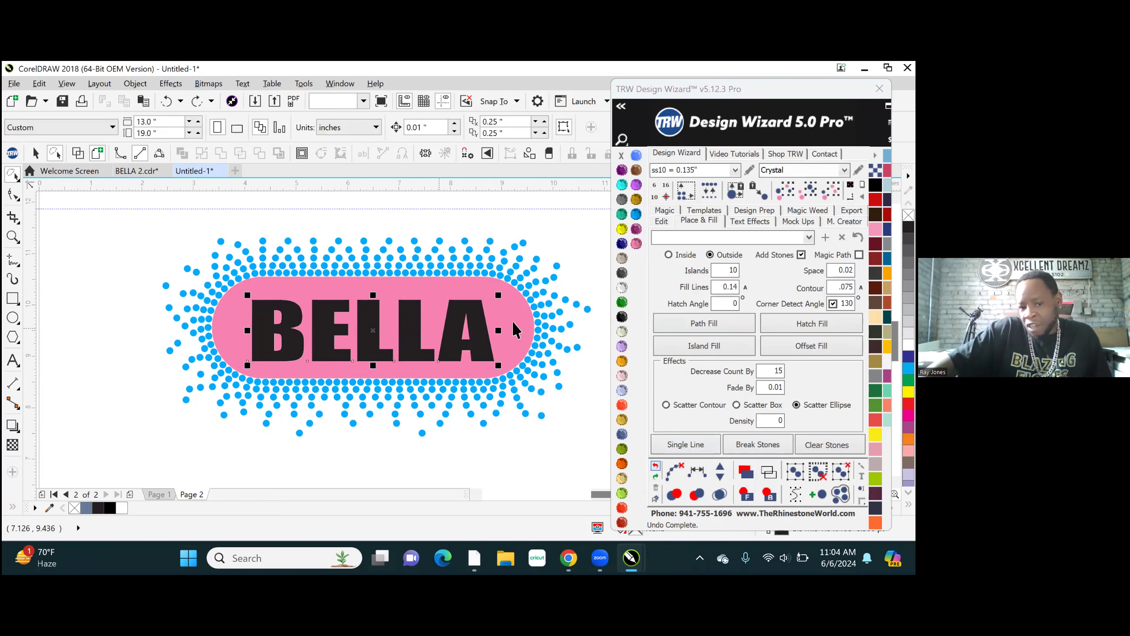
click(701, 220)
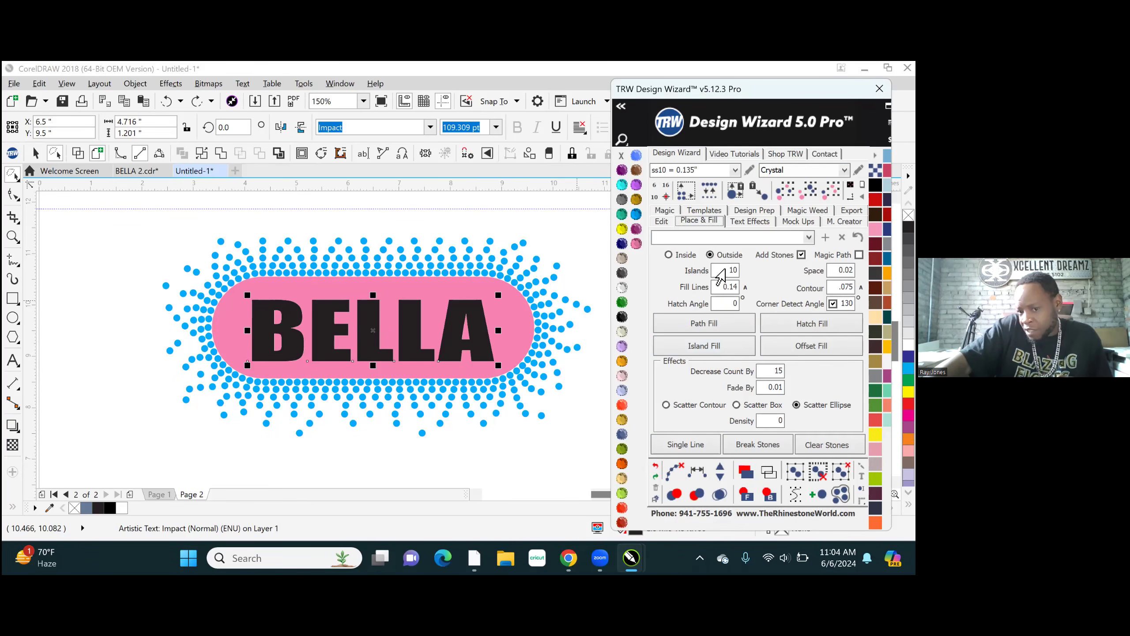
double_click(719, 271)
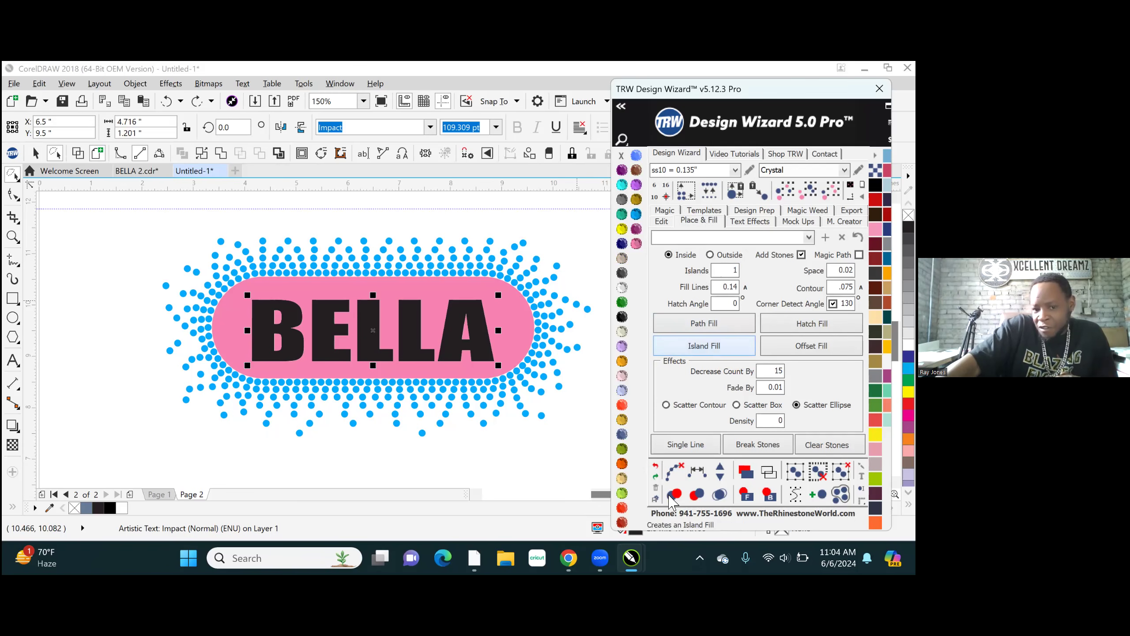
click(674, 471)
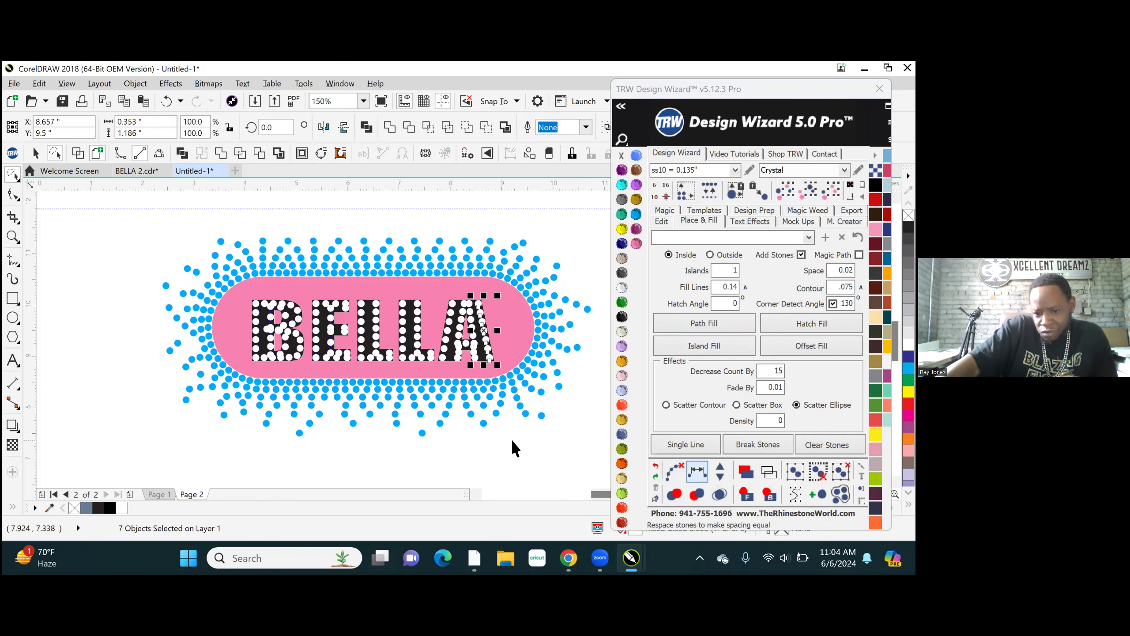
click(482, 438)
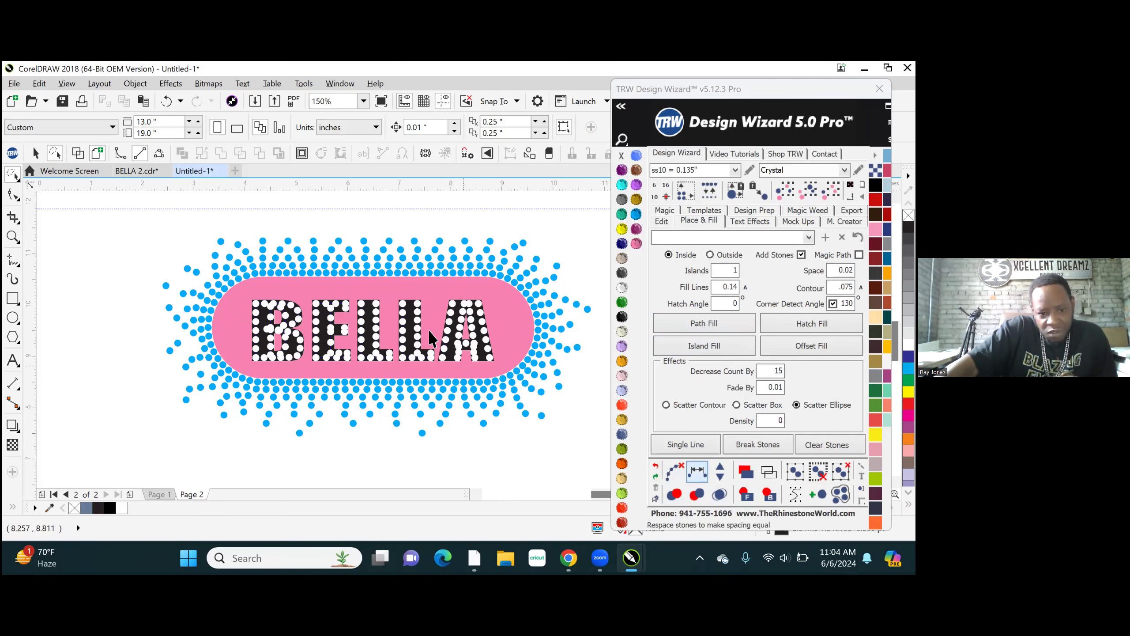
- Try to select the stones on the BELLA lettering with a freehand selection
scroll(308, 360, up, 2)
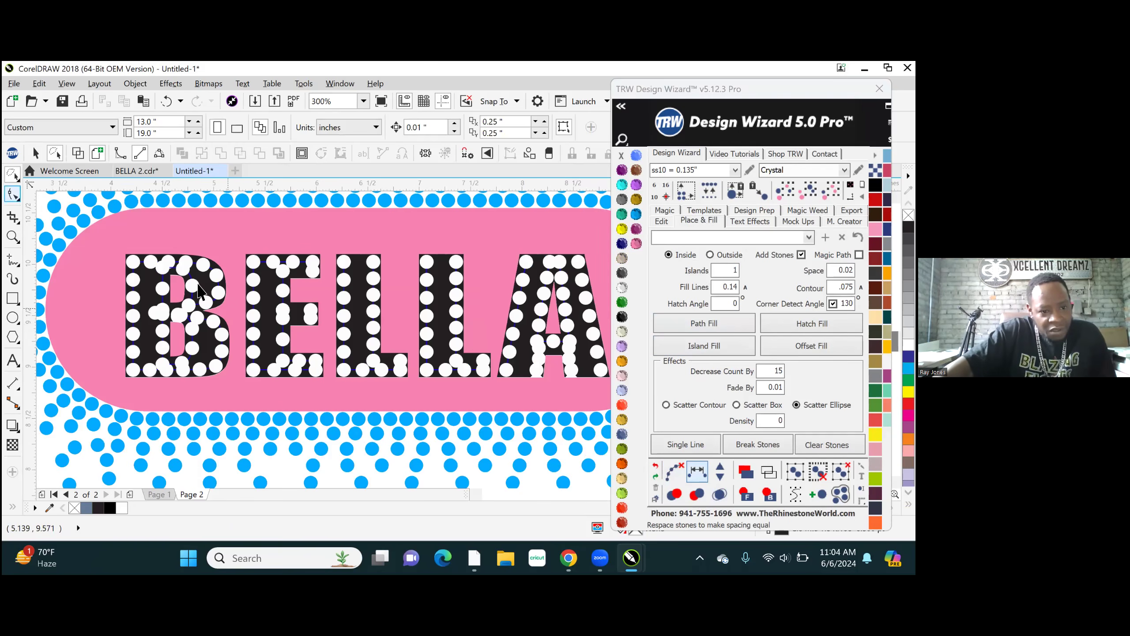
scroll(269, 361, down, 2)
mouse_move(191, 222)
mouse_down()
mouse_move(359, 421)
mouse_move(468, 402)
mouse_move(479, 303)
mouse_up()
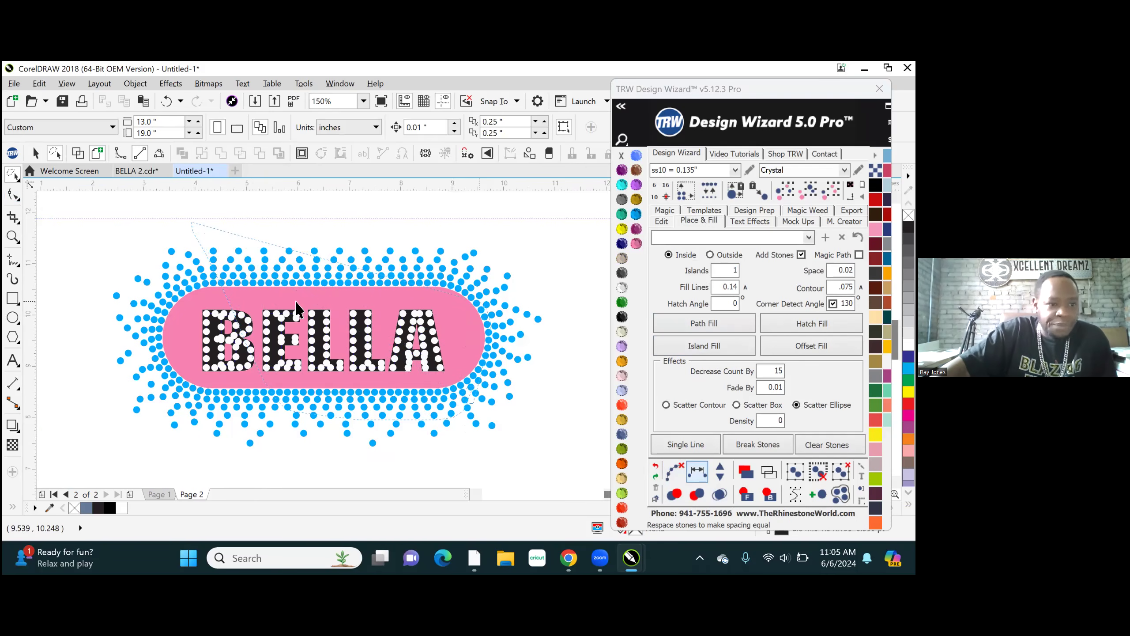
drag(295, 308, 289, 303)
- Select the stones over the BELLA lettering with the Pick tool, clear their paths, merge the overlapping stones and clear the selection
click(11, 174)
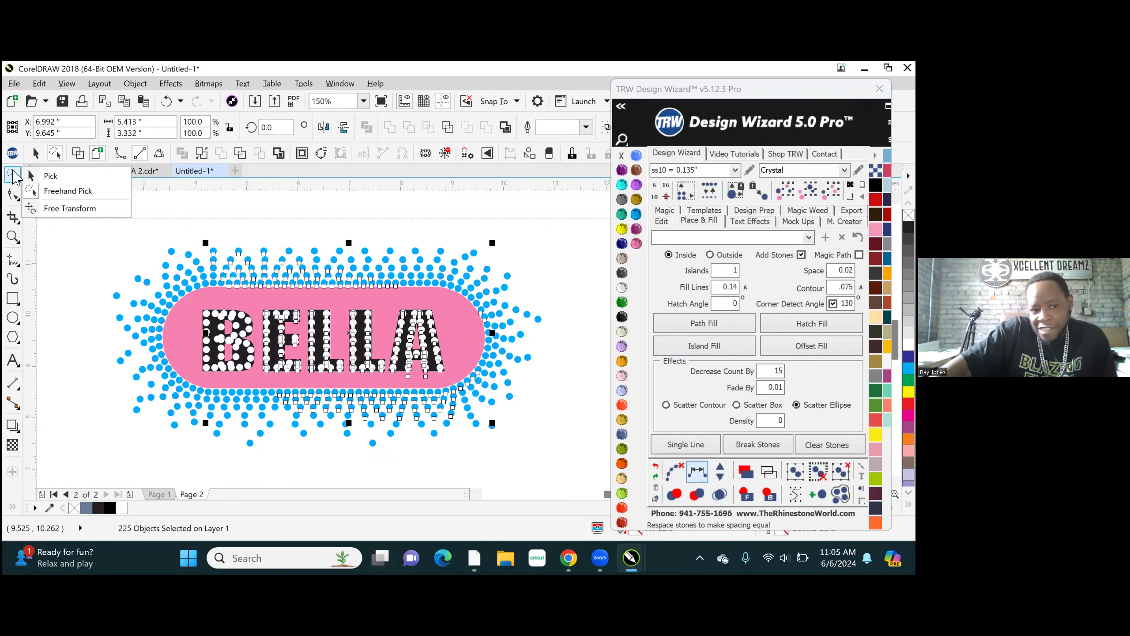
click(66, 176)
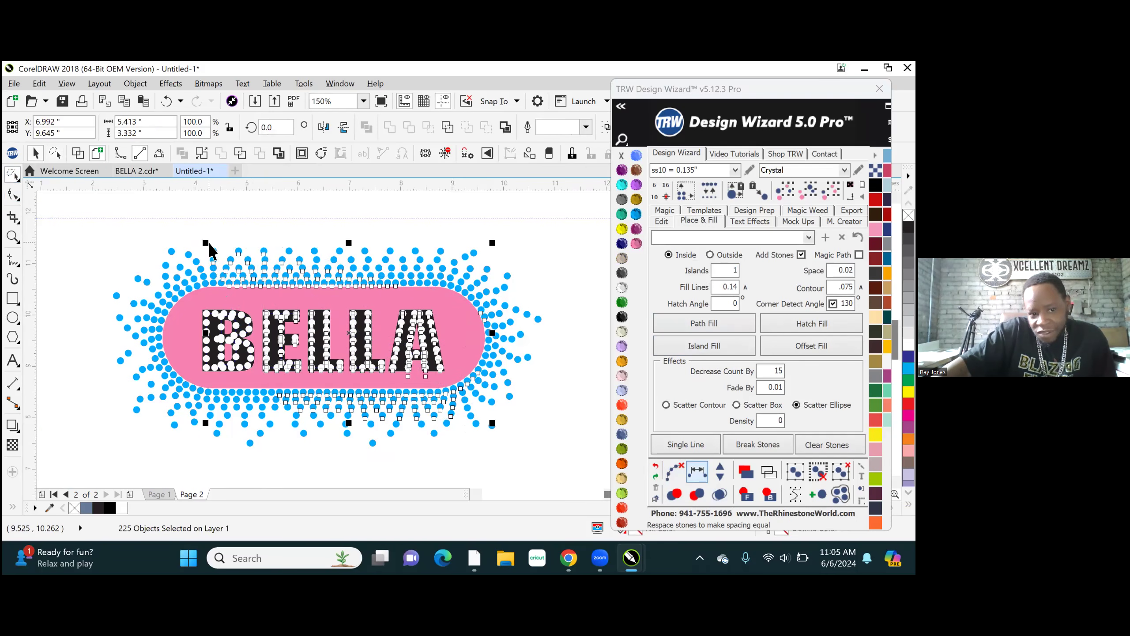
click(186, 221)
drag(183, 221, 474, 427)
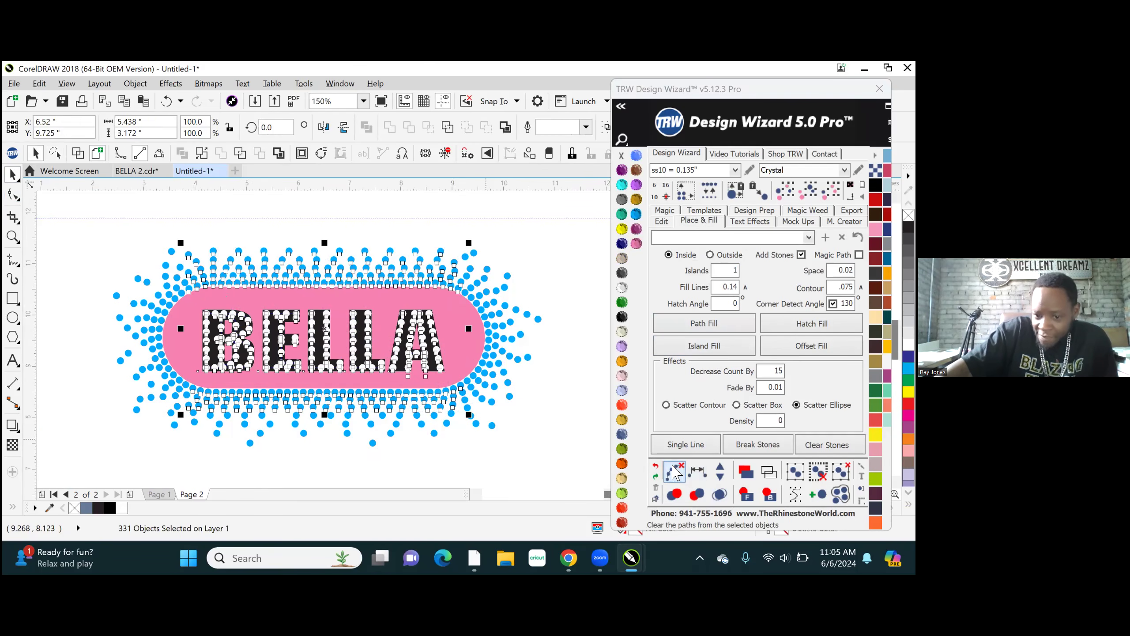
click(675, 472)
click(720, 493)
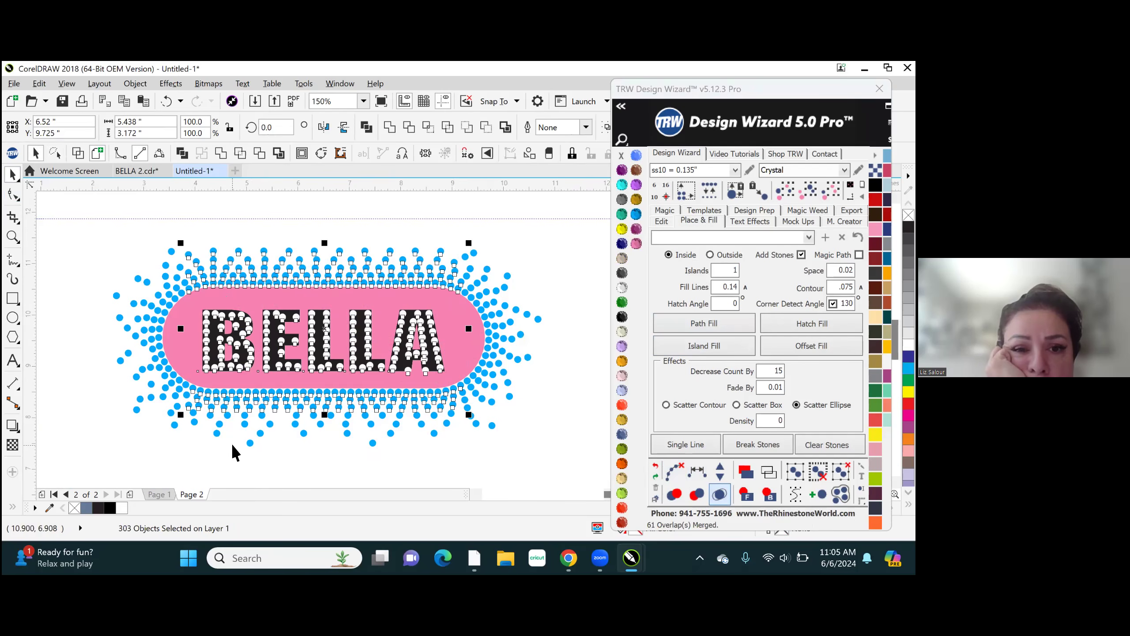
key(Escape)
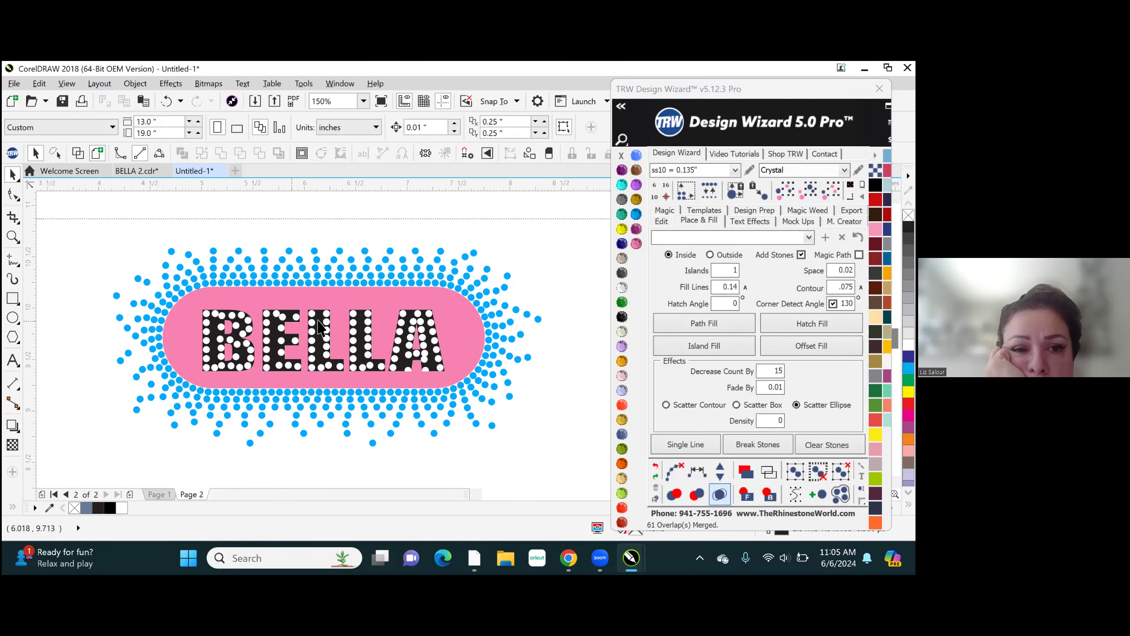
- Delete the two stones hanging off the inner corners of the A's feet
scroll(317, 320, up, 2)
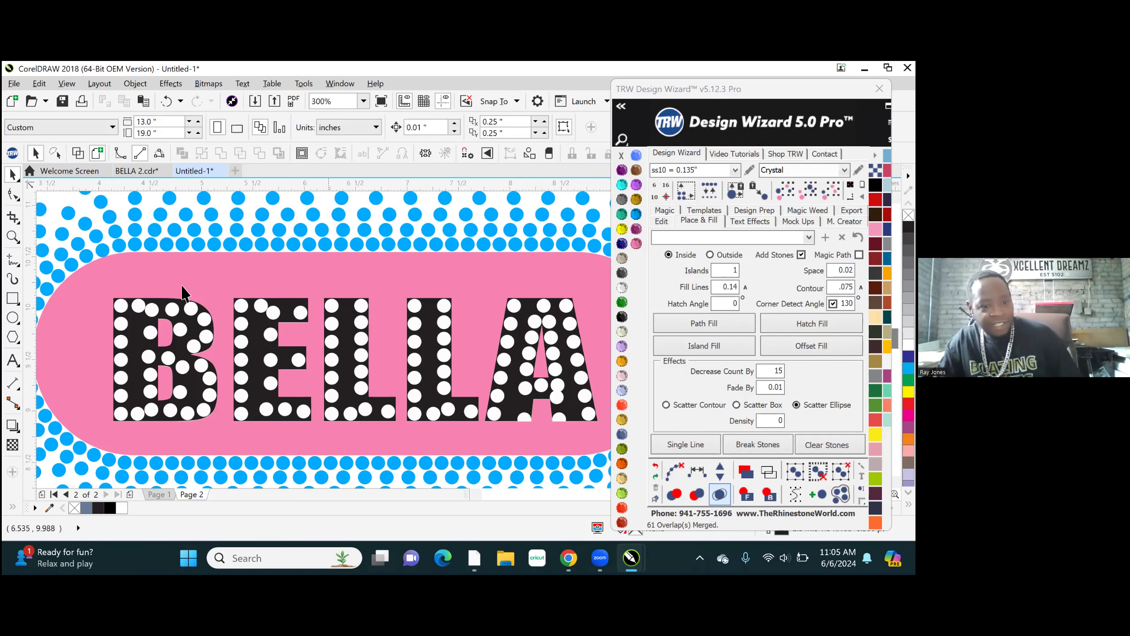
click(700, 325)
scroll(525, 415, up, 5)
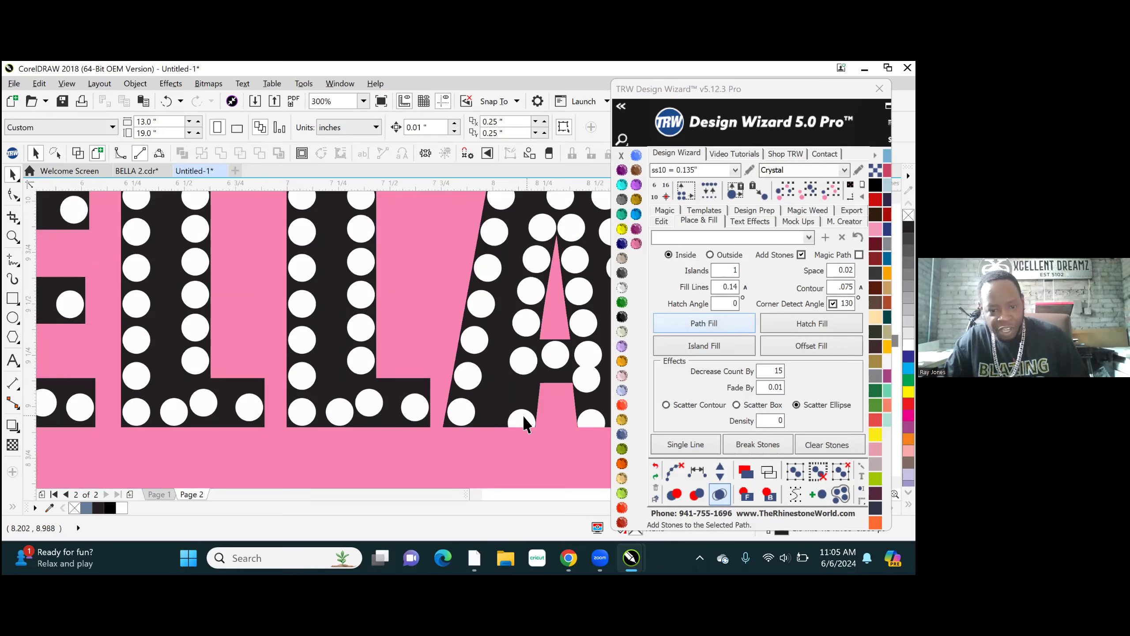
click(523, 424)
scroll(499, 383, down, 5)
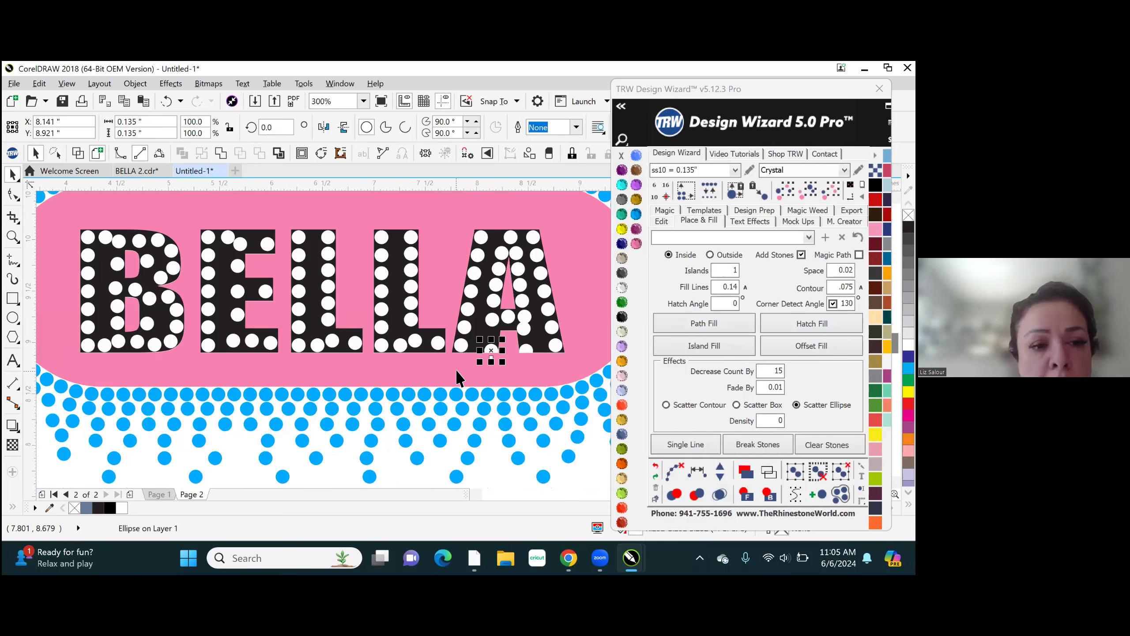
key(Delete)
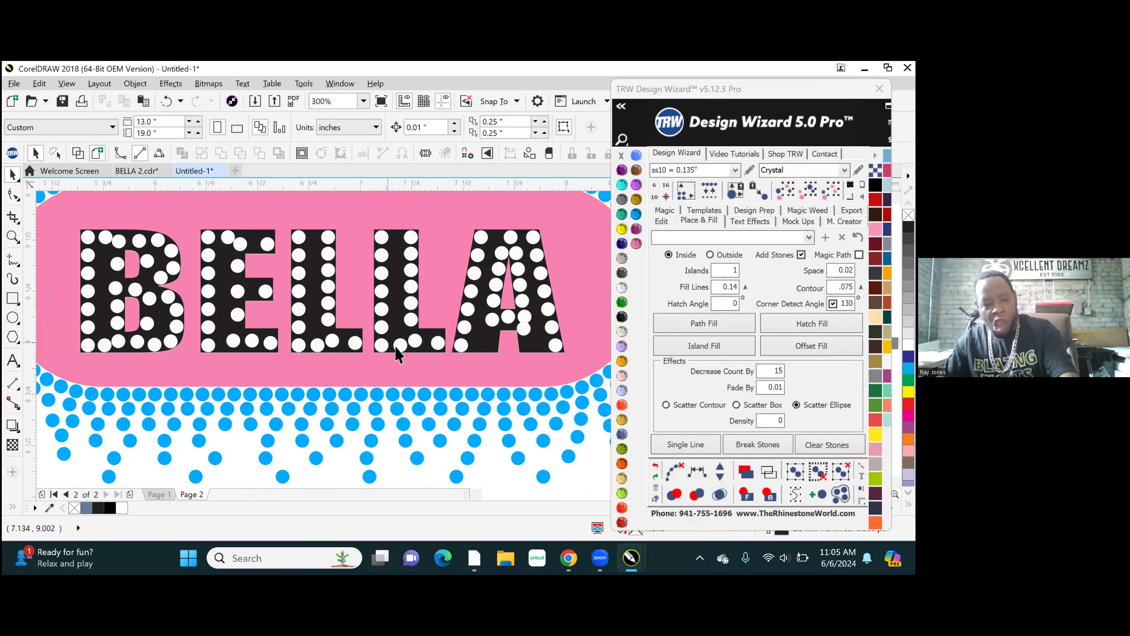
- Delete the uneven bottom-bar stones on both letters L, keeping only the corner stone of each
scroll(396, 353, up, 1)
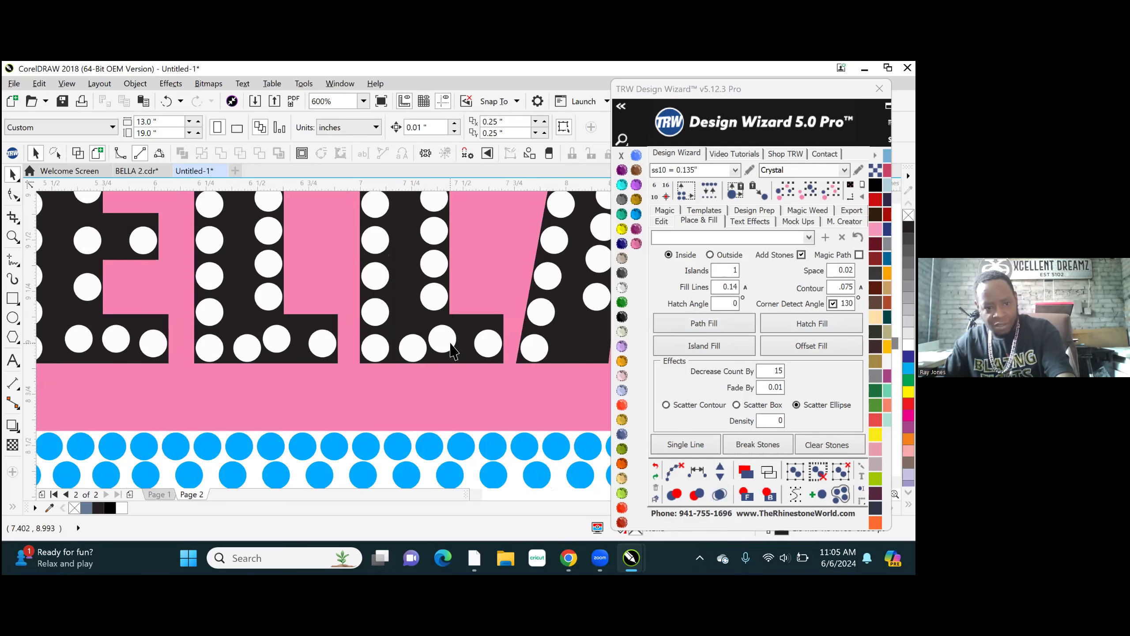
drag(441, 336, 486, 340)
click(324, 342)
key(Delete)
click(273, 340)
key(Delete)
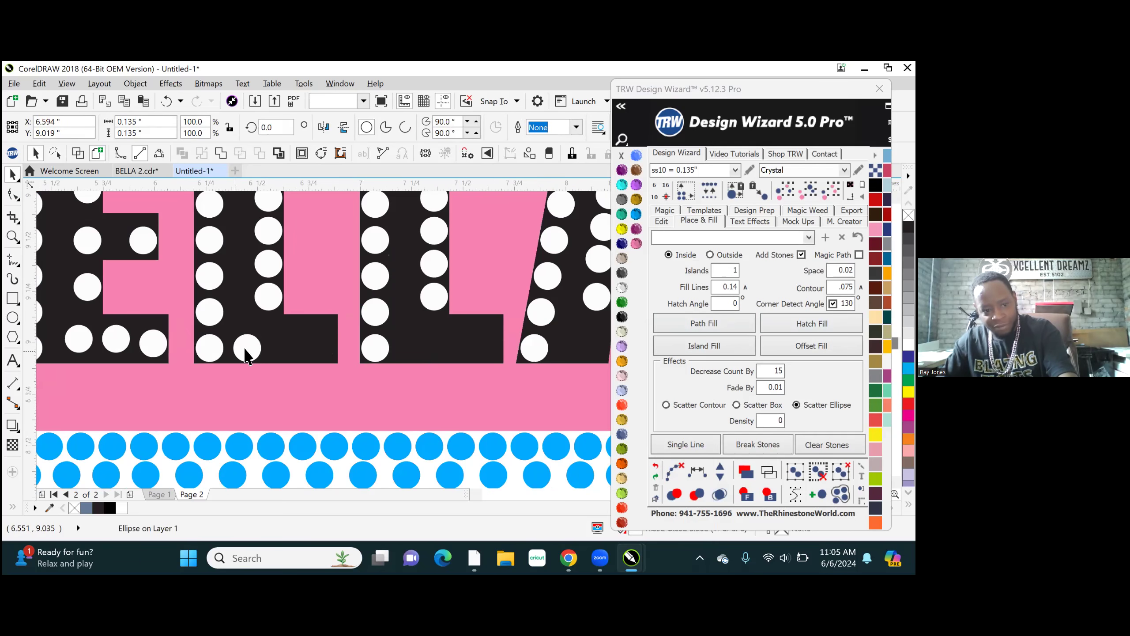
key(Delete)
- Delete the three stones along the E's bottom arm, keeping its corner stone
scroll(276, 369, up, 4)
click(410, 281)
key(Delete)
click(449, 282)
key(Delete)
click(479, 285)
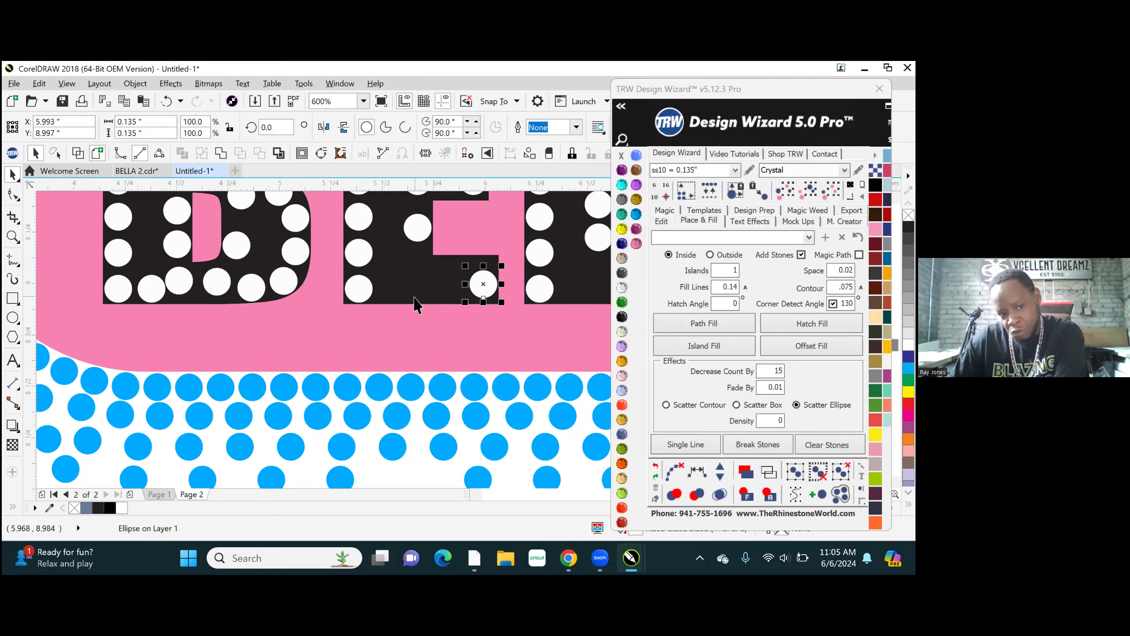
scroll(270, 382, down, 2)
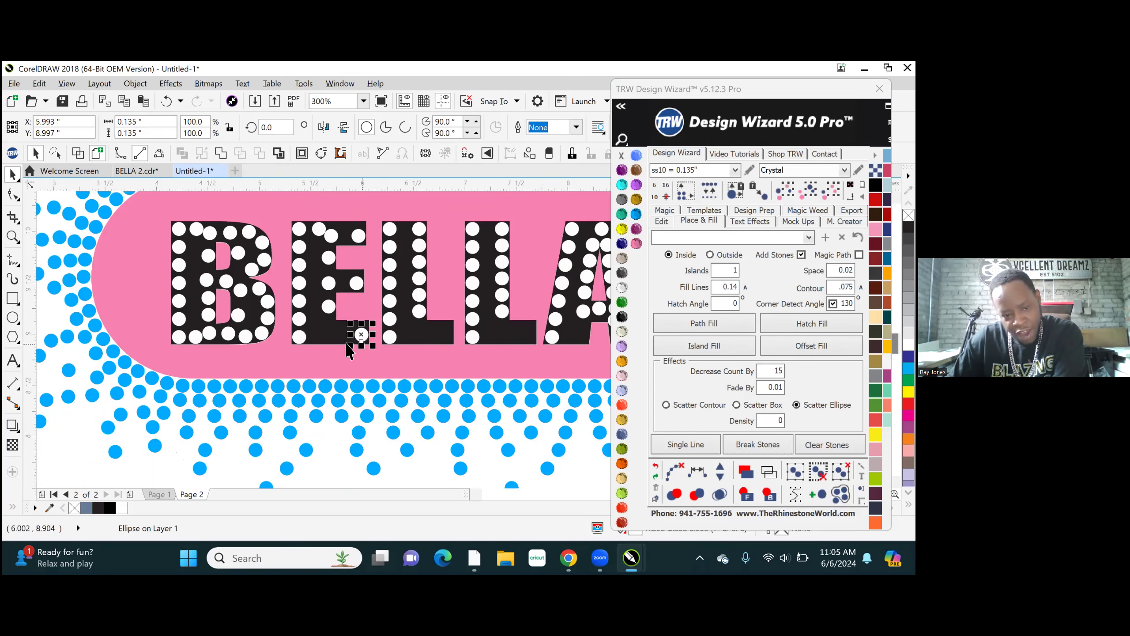
key(Delete)
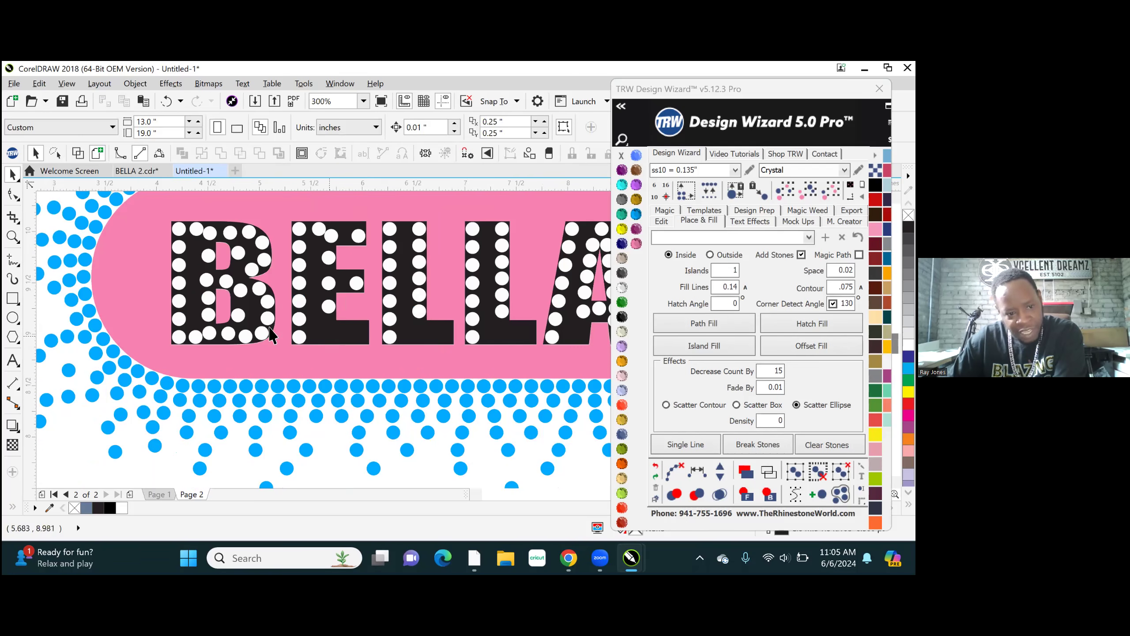
- Delete the uneven stones in the middle of the B's top and bottom bars, two on each bar
click(209, 333)
key(Delete)
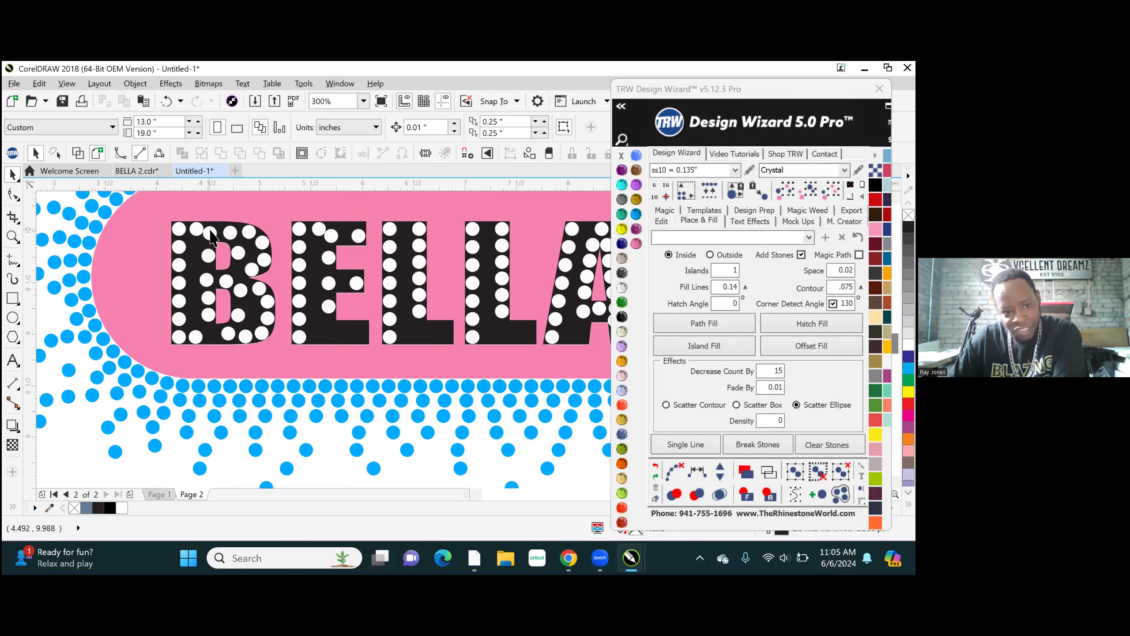
click(210, 231)
key(Delete)
click(232, 229)
key(Delete)
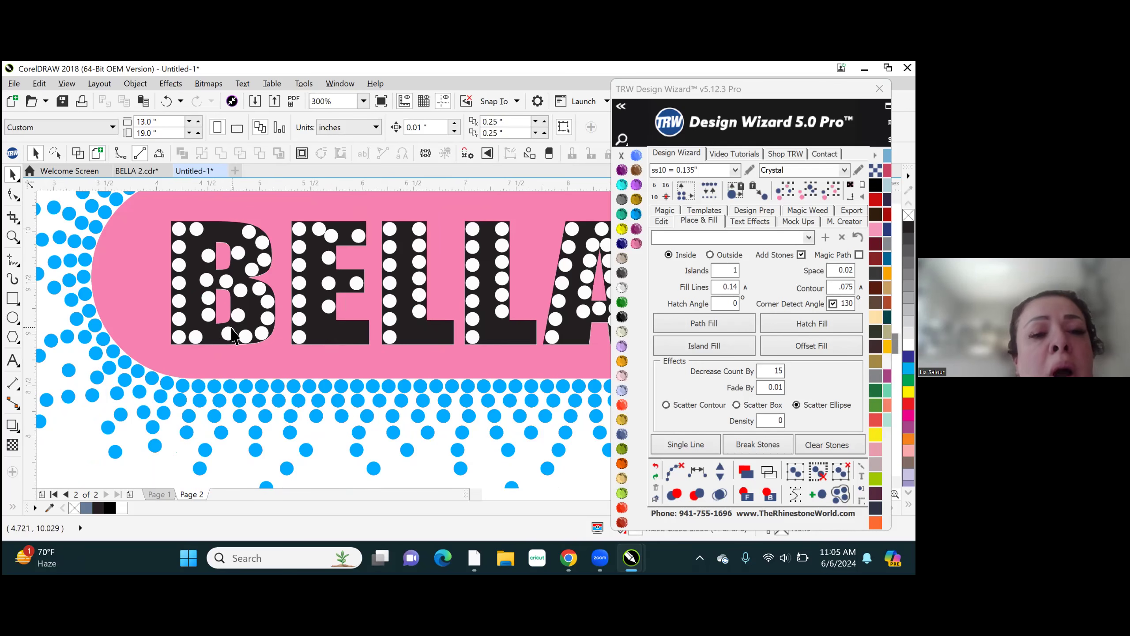
click(227, 332)
key(Delete)
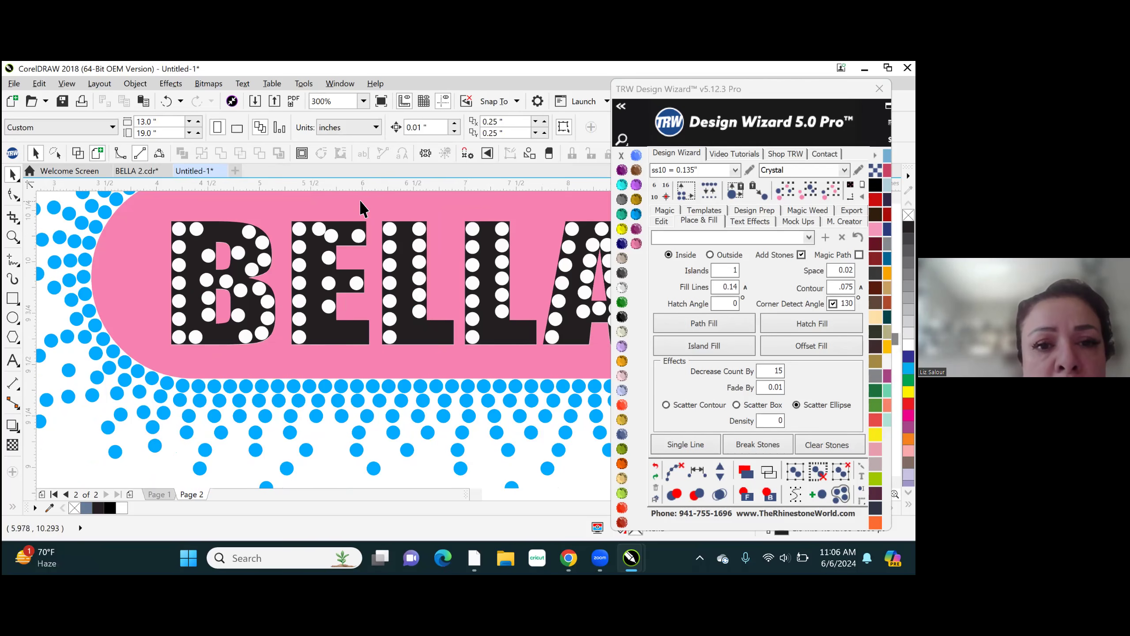
- Delete the two outermost stones on the E's top arm
scroll(359, 199, up, 2)
click(303, 272)
key(Delete)
click(356, 270)
key(Delete)
scroll(171, 280, down, 2)
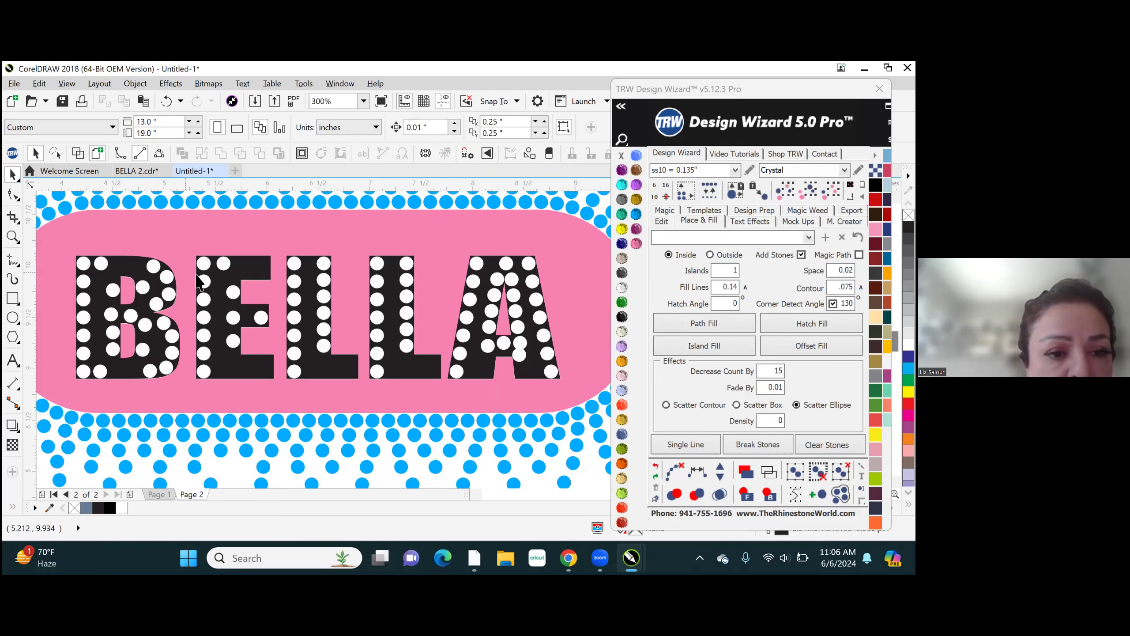
- Delete the overlapping stone below the A's crossbar and duplicate the outer left-foot stone at that foot's inner corner, at about X 8.115 in
scroll(537, 368, up, 2)
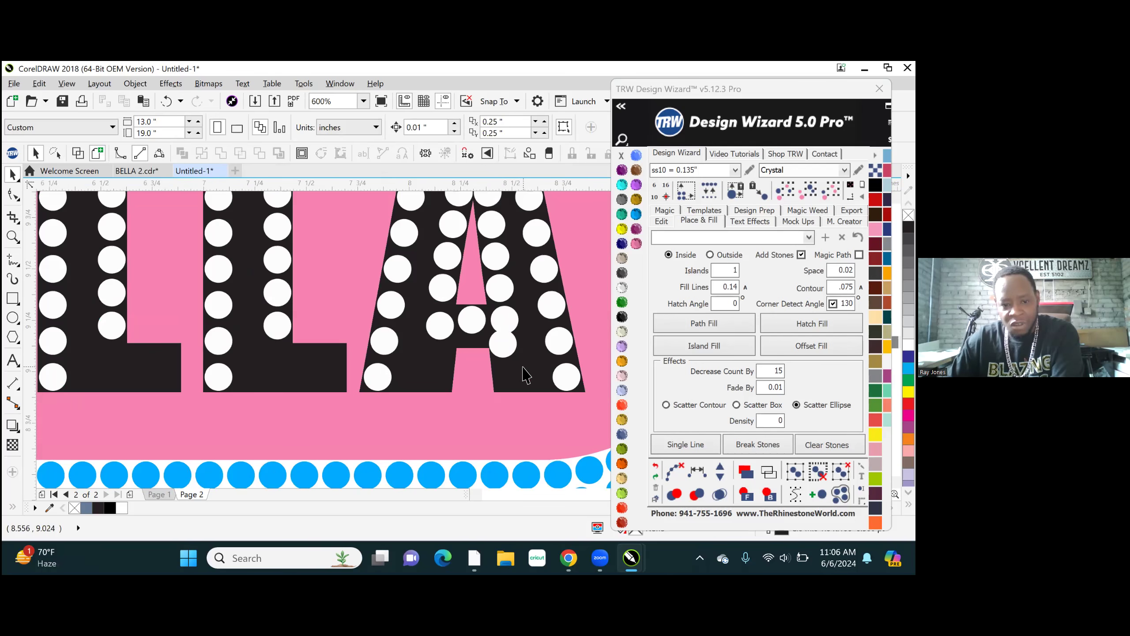
scroll(512, 374, down, 2)
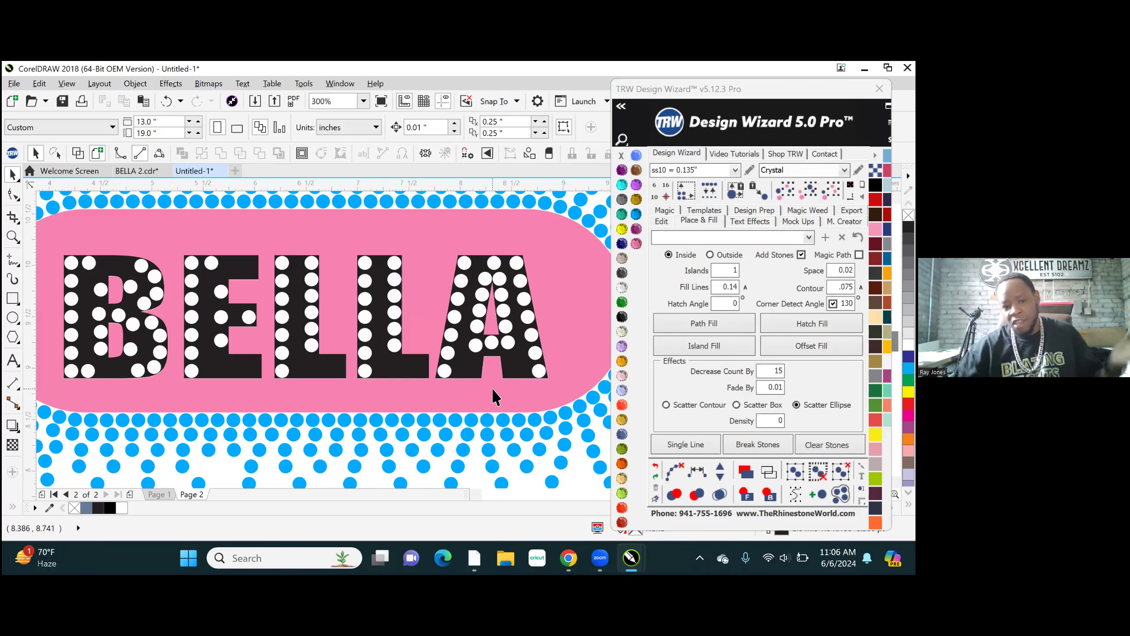
scroll(461, 386, up, 2)
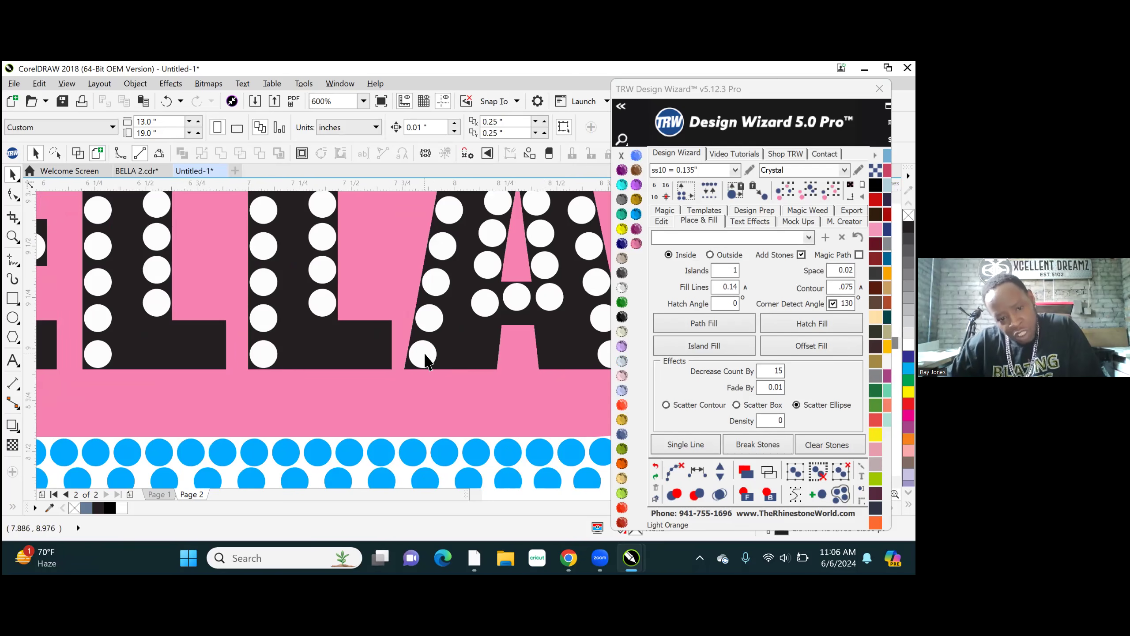
click(469, 354)
drag(476, 354, 473, 354)
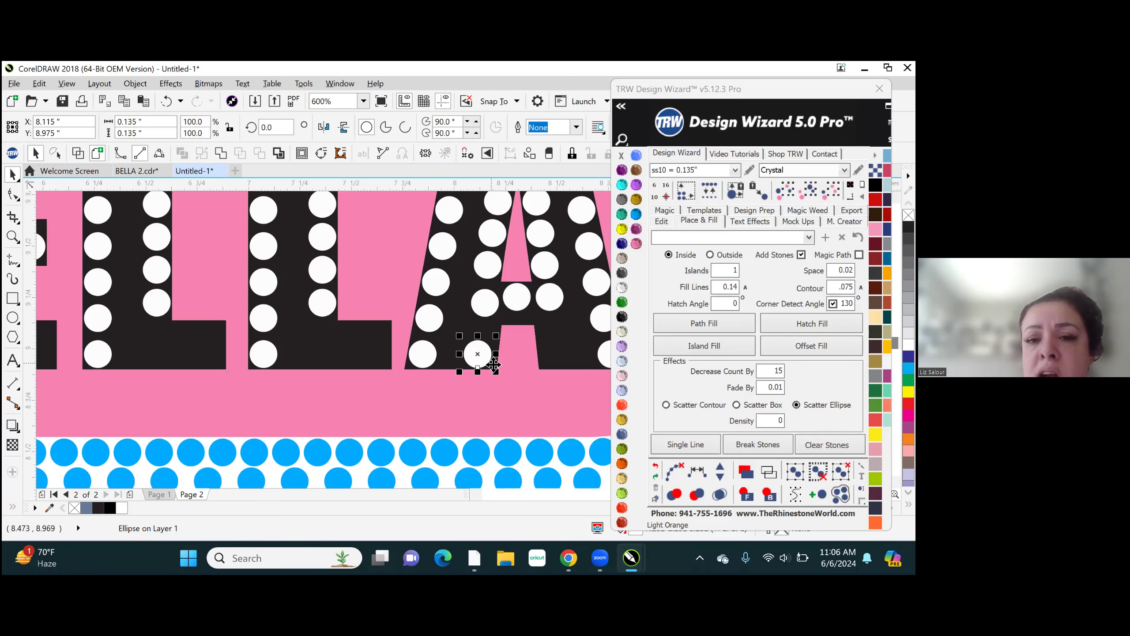
- Try to duplicate the A's outer right-foot stone towards the inner corner of that foot and undo it
scroll(449, 388, down, 2)
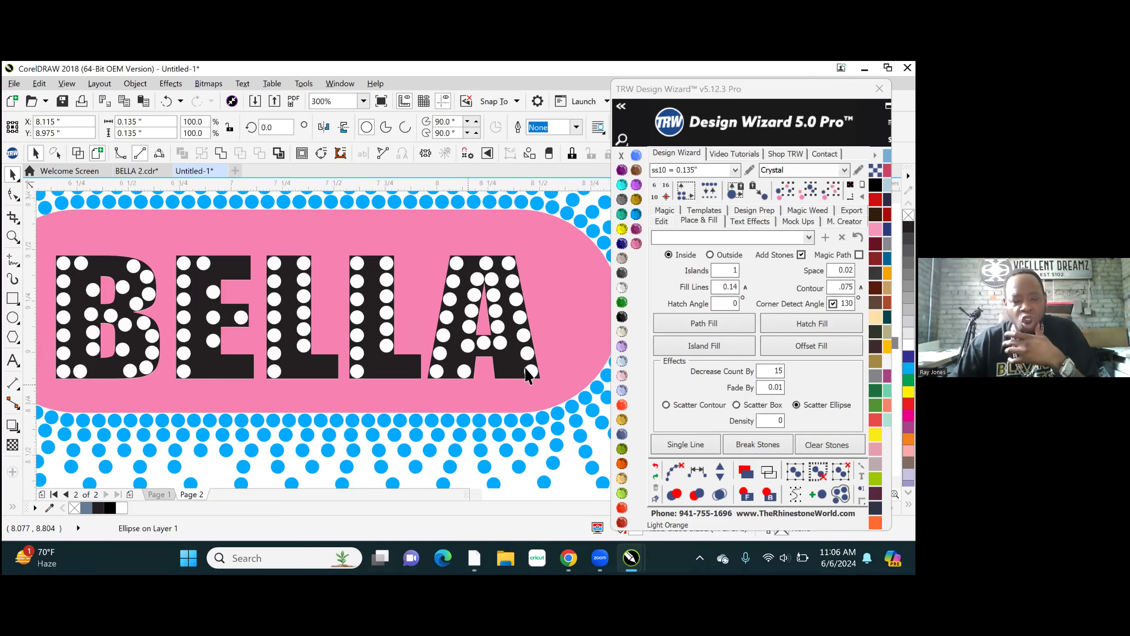
scroll(532, 376, up, 4)
scroll(276, 399, down, 2)
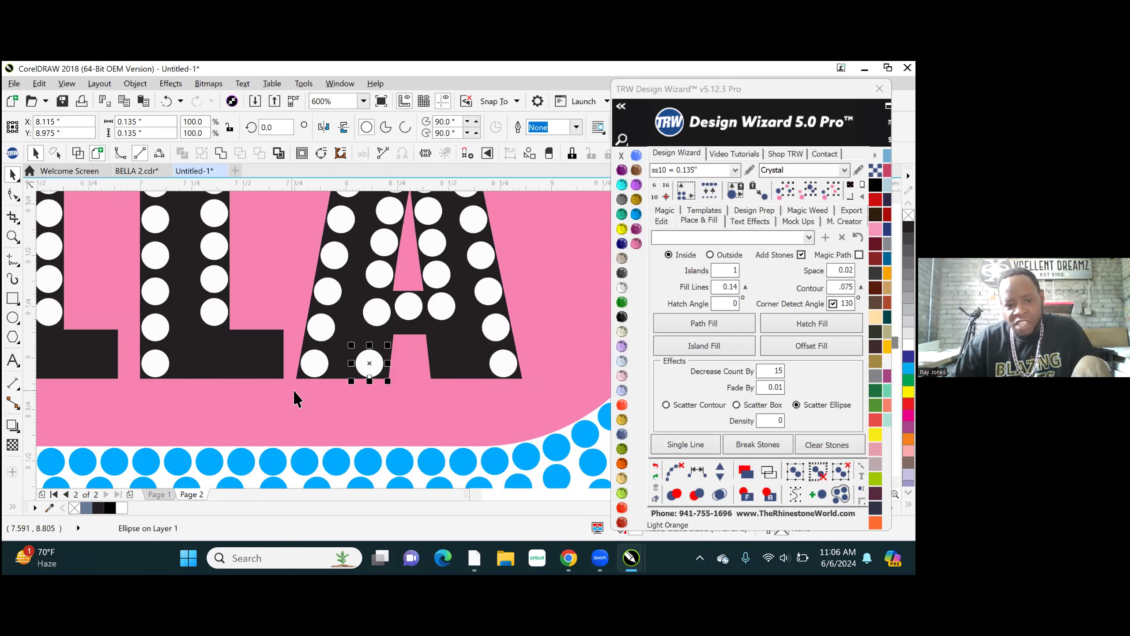
scroll(511, 379, up, 2)
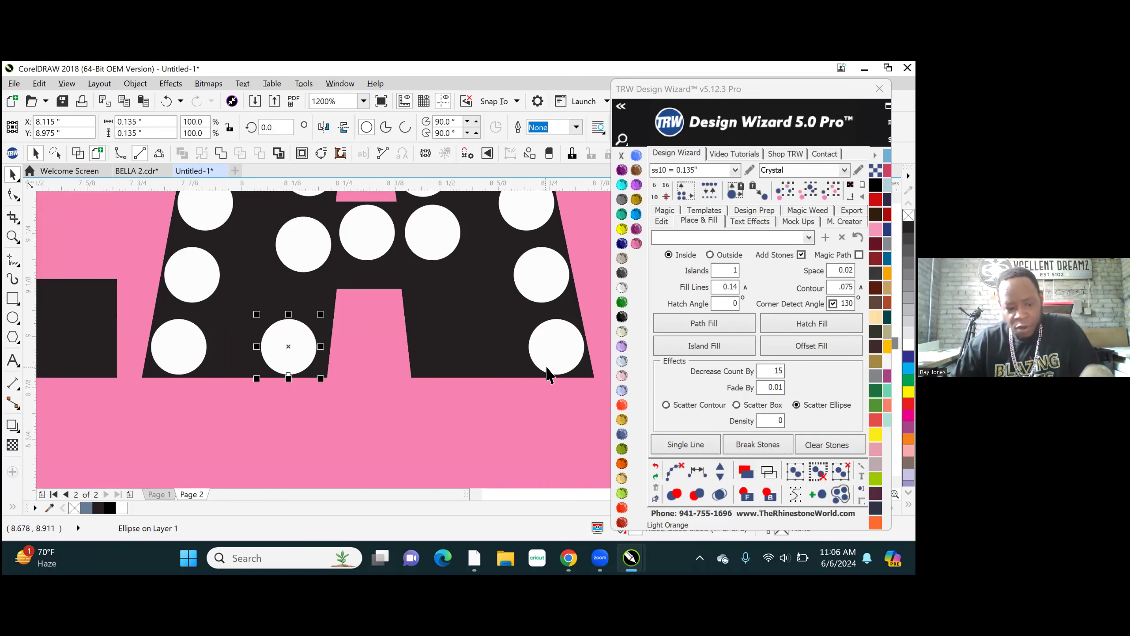
click(547, 352)
drag(493, 351, 469, 343)
key(ctrl+z)
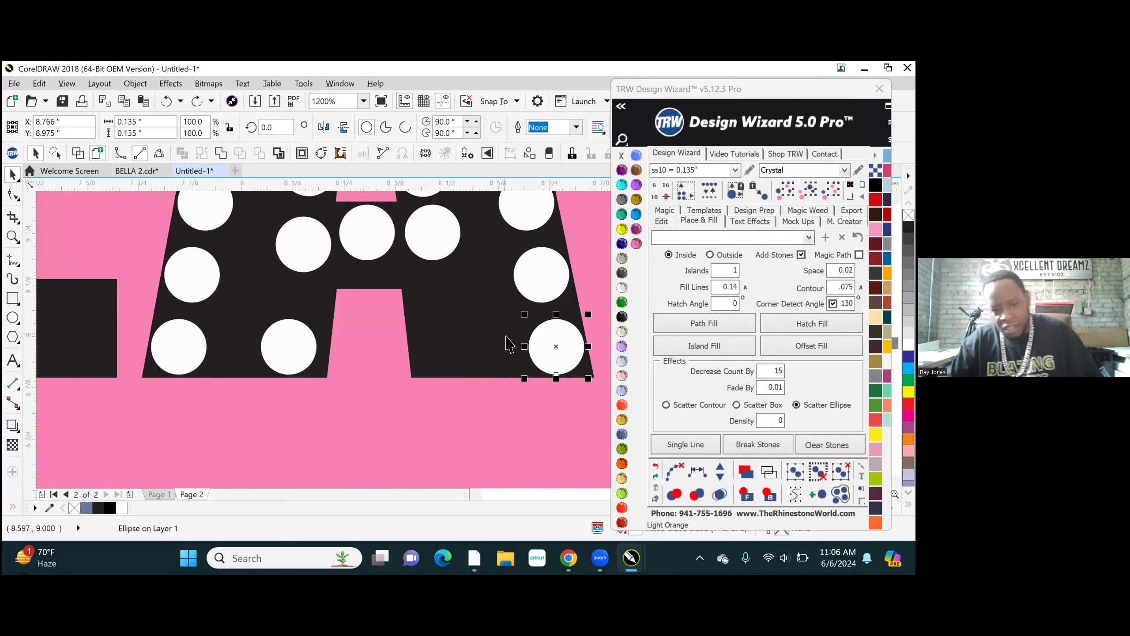
- Duplicate the A's outer right-foot stone at the inner corner, at about X 8.488 in, and delete the copy
drag(538, 358, 562, 350)
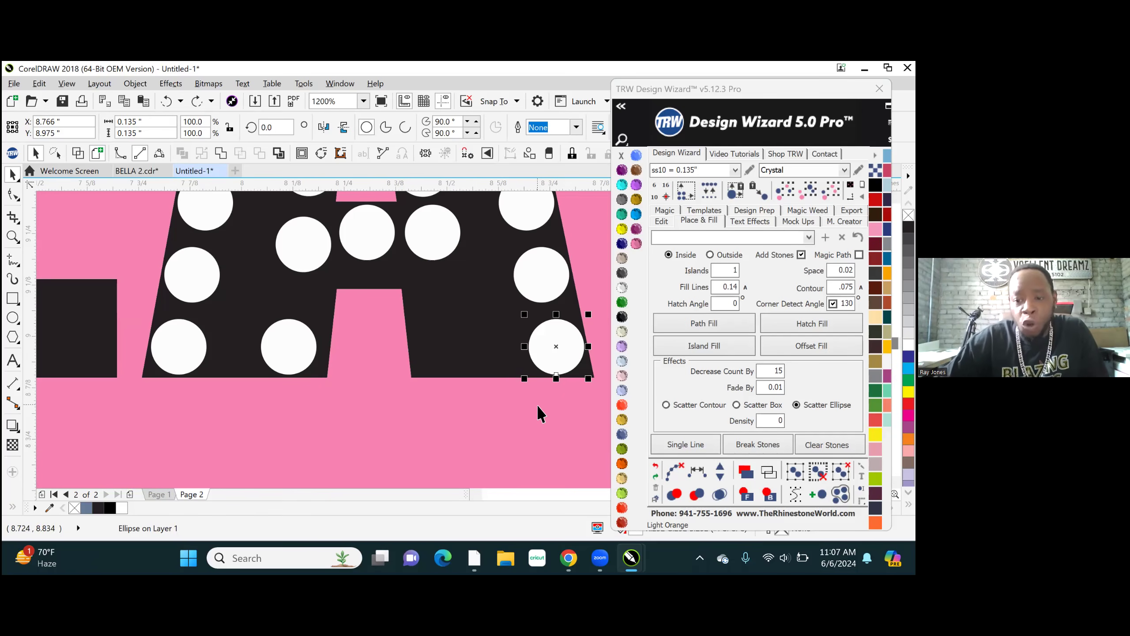
drag(571, 341, 456, 350)
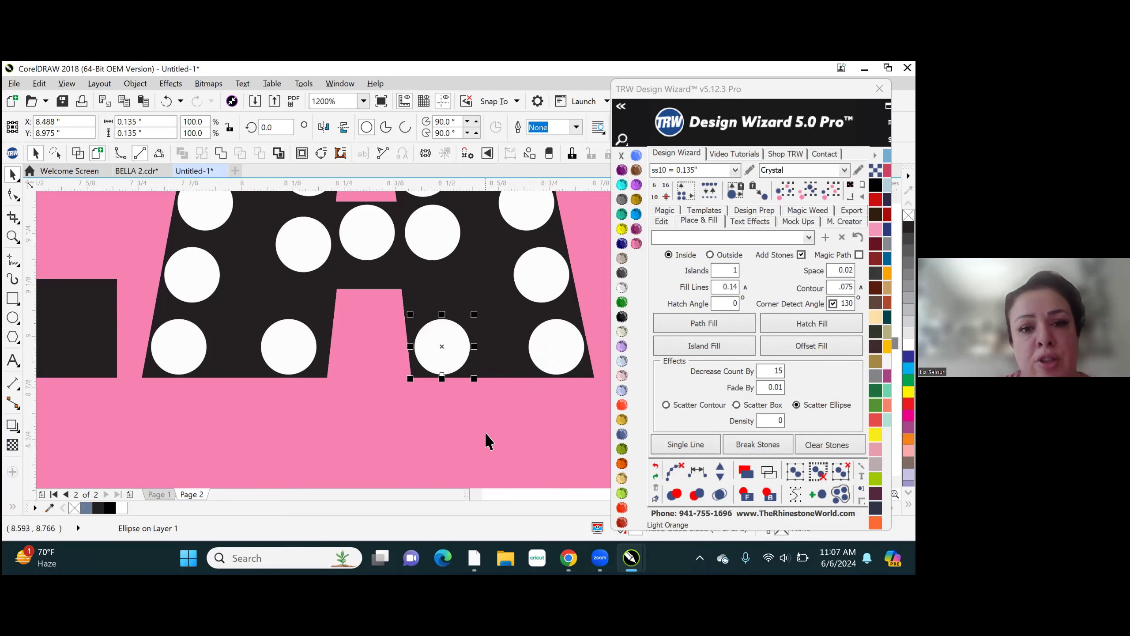
scroll(485, 431, down, 1)
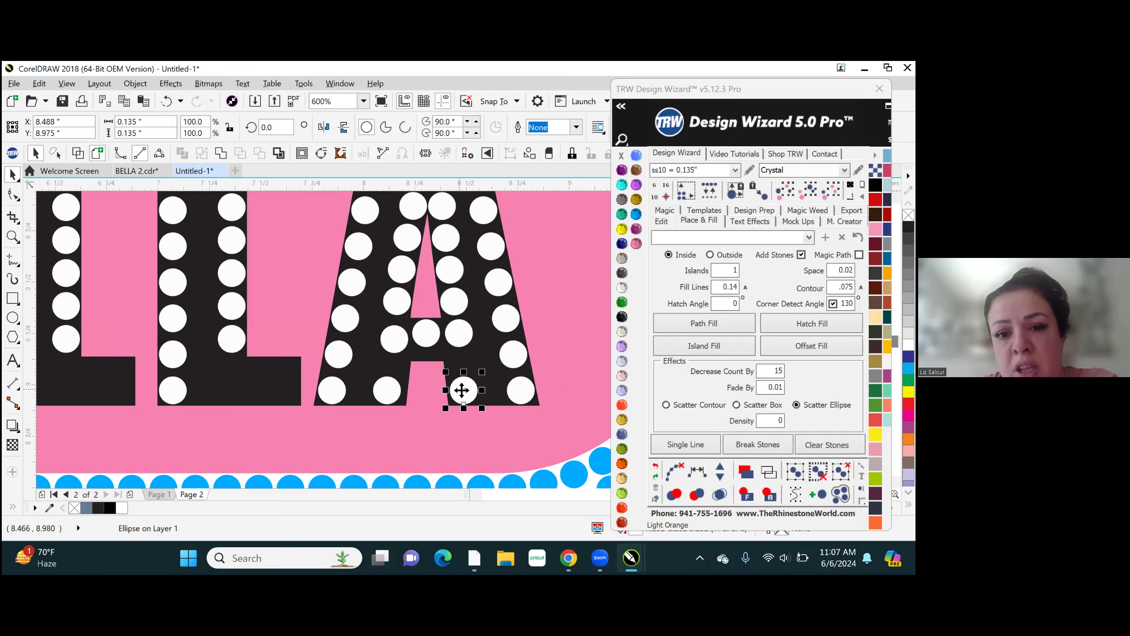
key(Delete)
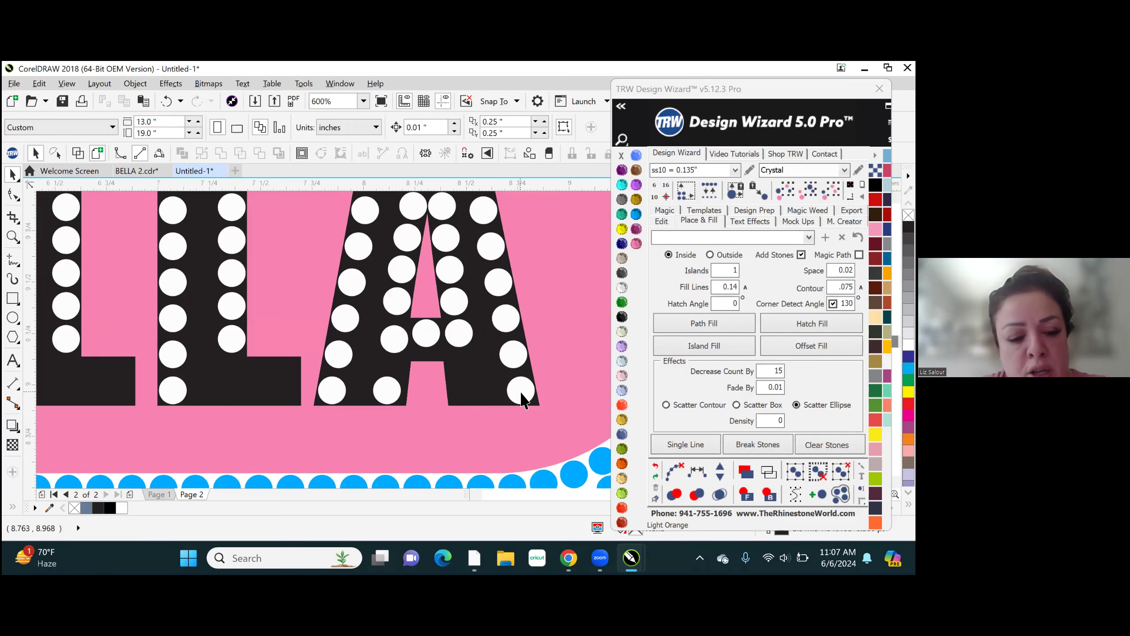
- Move the A's outer right-foot stone to the inner corner, delete it and undo the deletion
drag(521, 393, 466, 390)
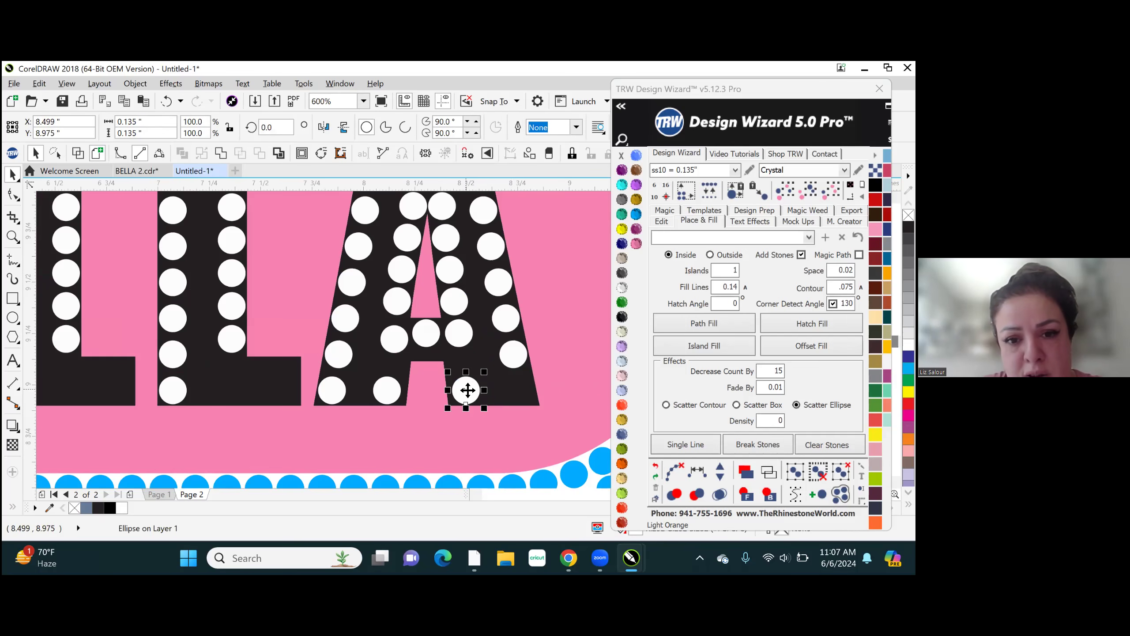
right_click(465, 391)
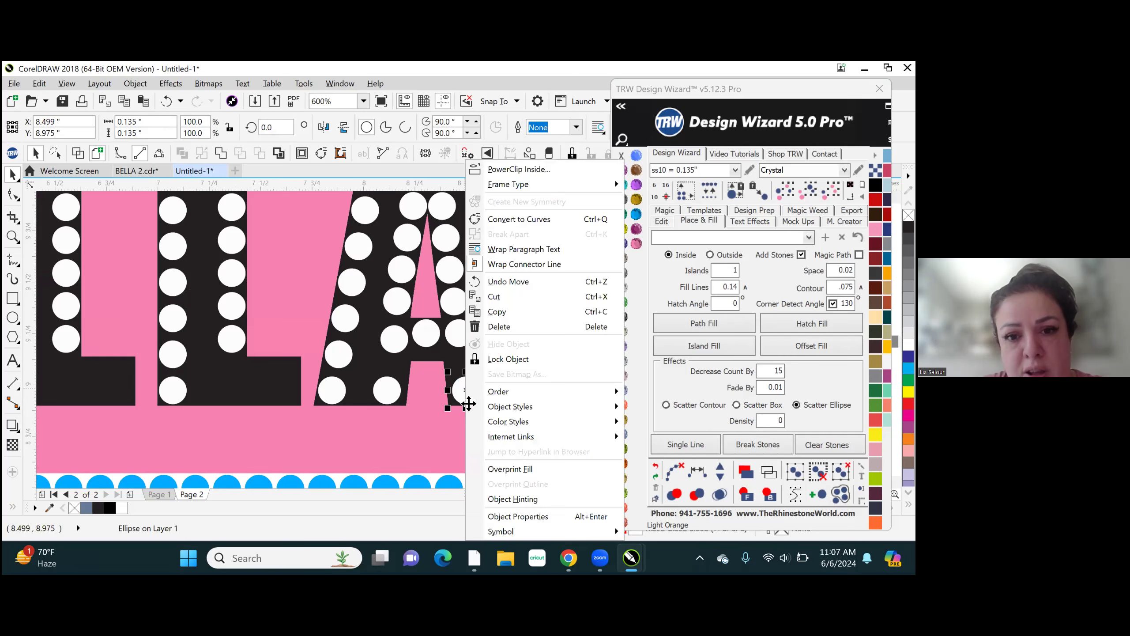
click(425, 422)
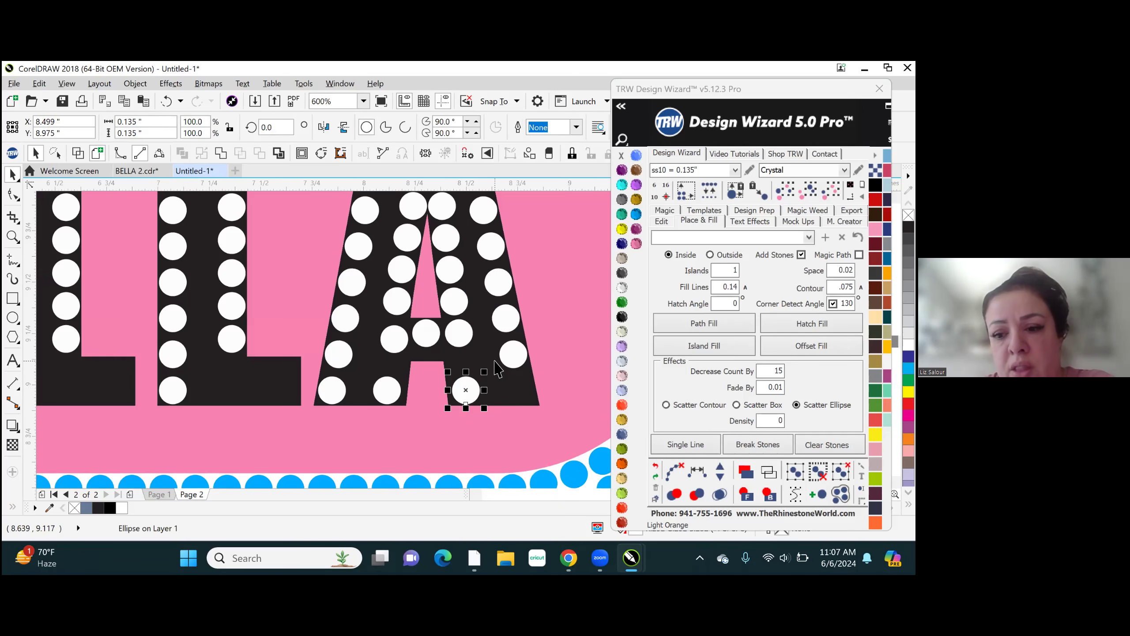
key(Delete)
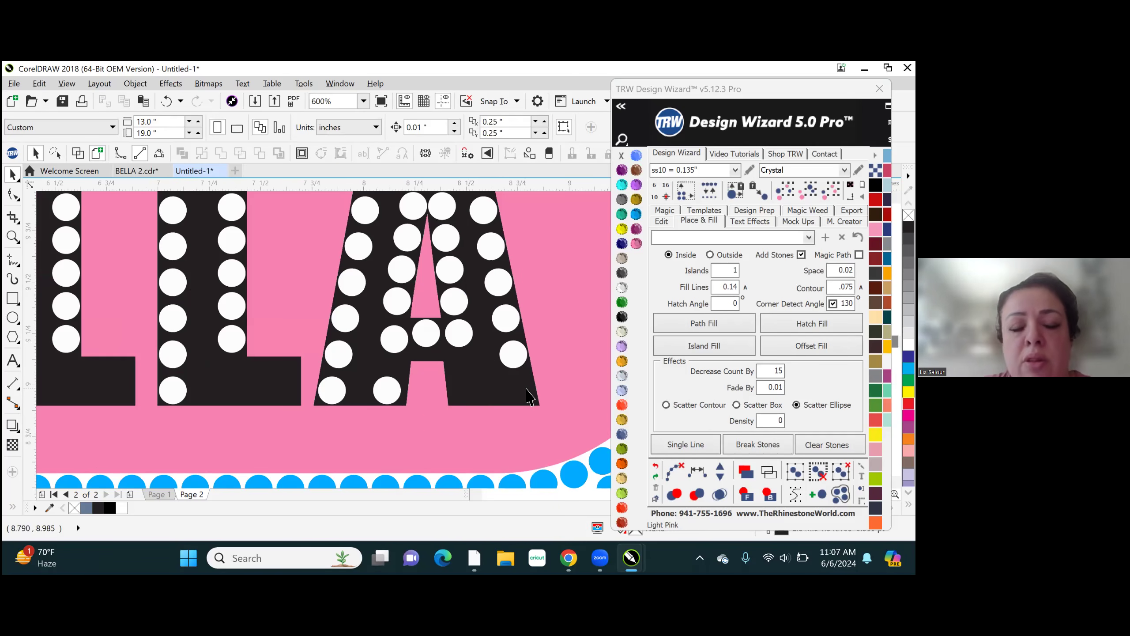
click(166, 101)
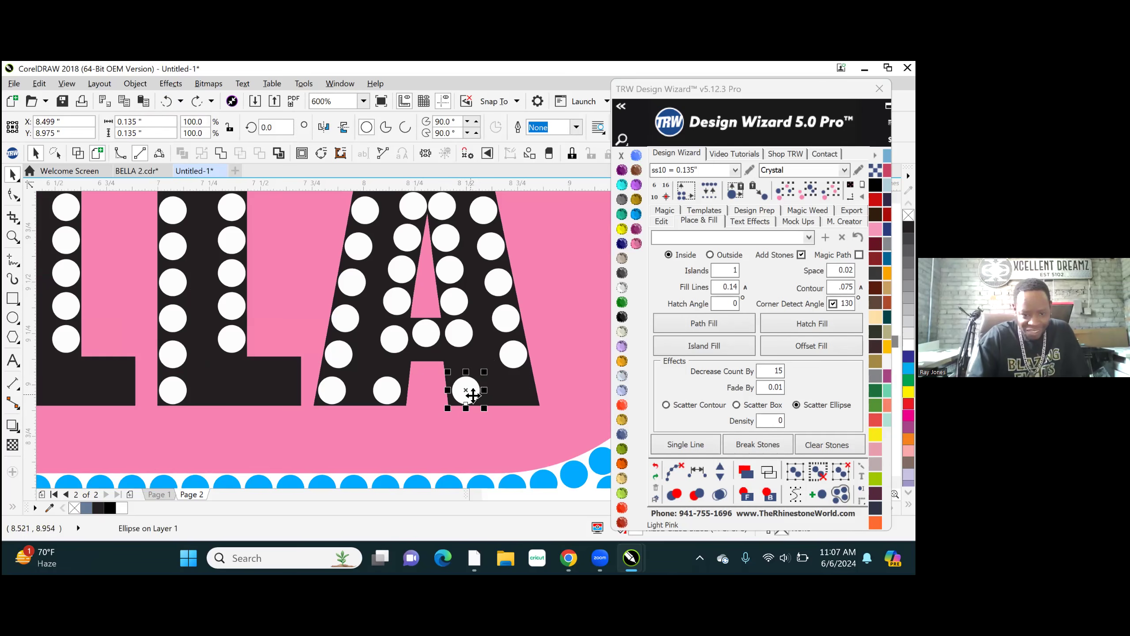
- Move the stone back to the outer corner of the A's right foot and duplicate it at the inner corner, at about X 8.494 in
drag(471, 394, 522, 393)
right_click(522, 394)
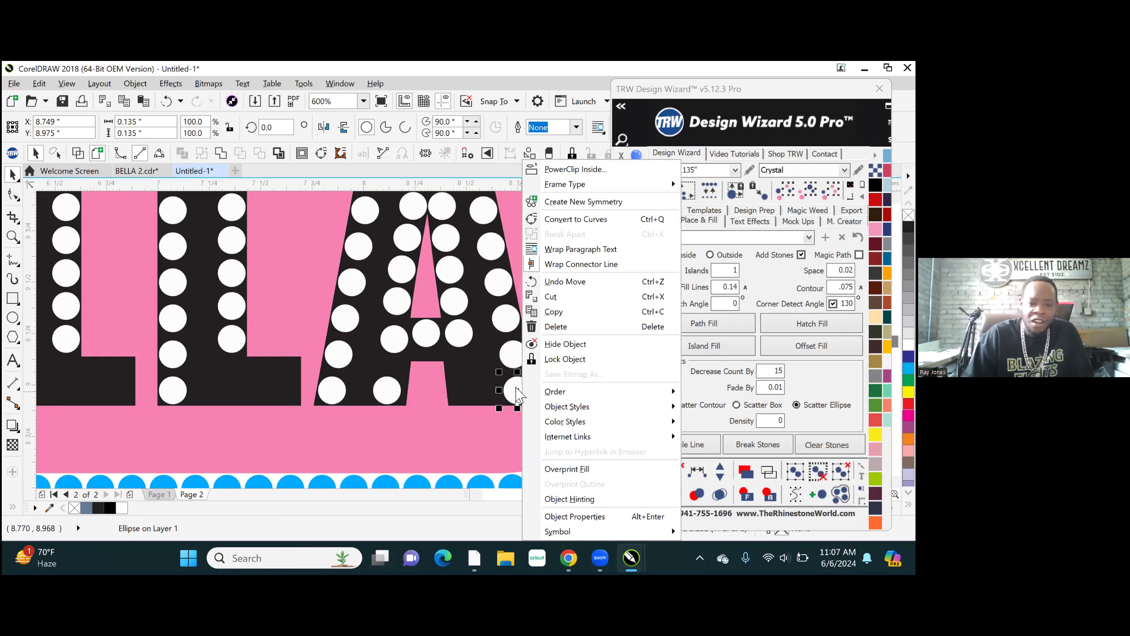
click(517, 389)
drag(517, 388, 500, 392)
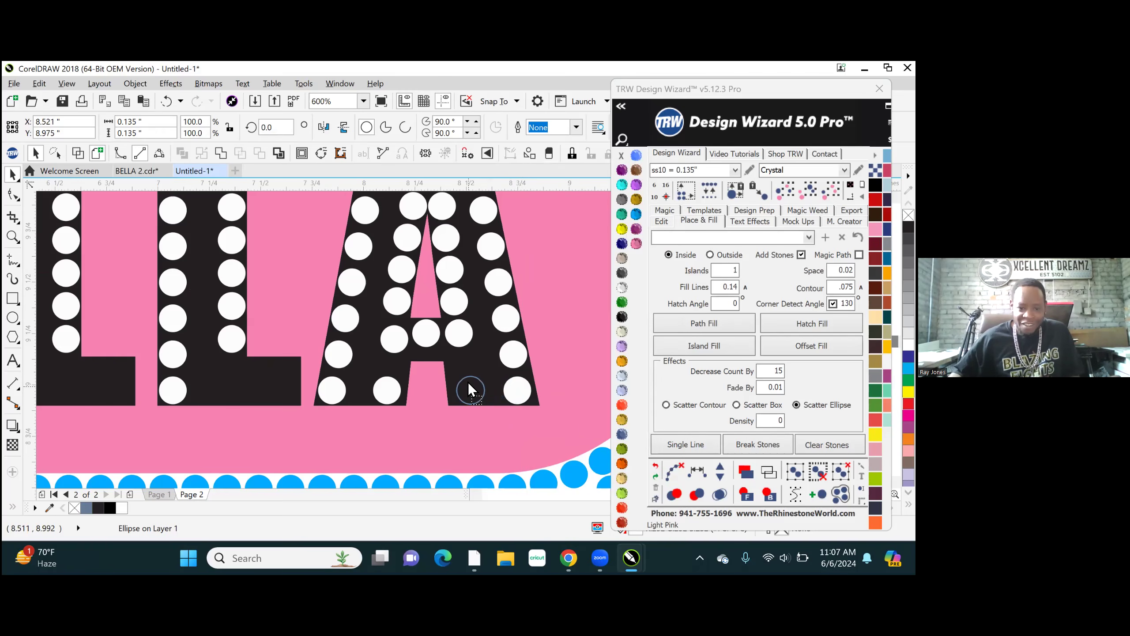
drag(459, 379, 464, 383)
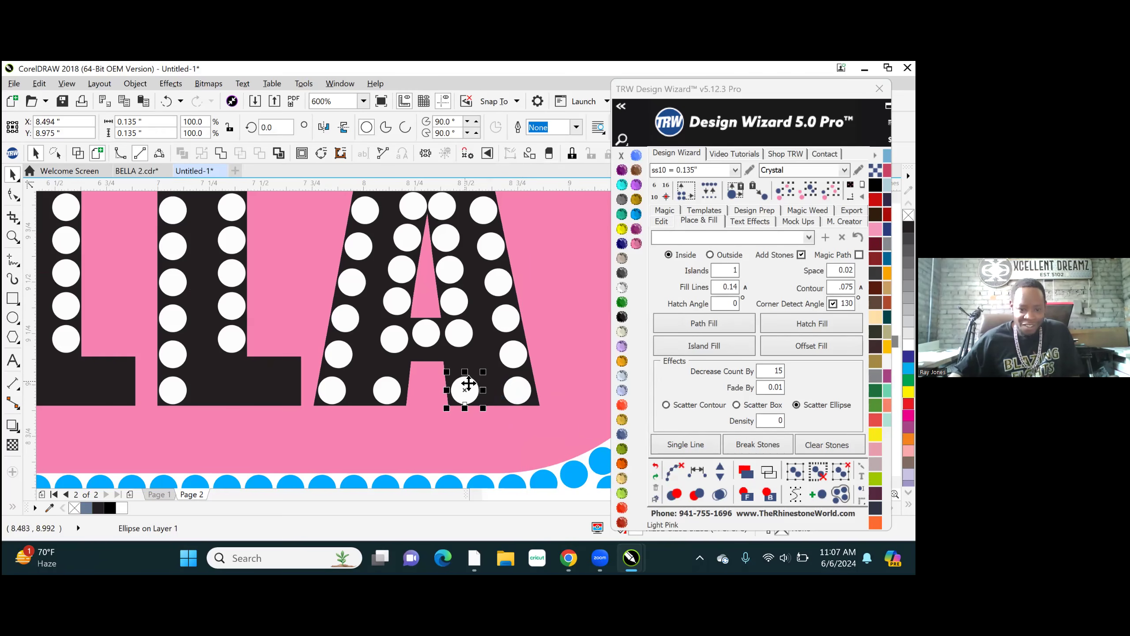
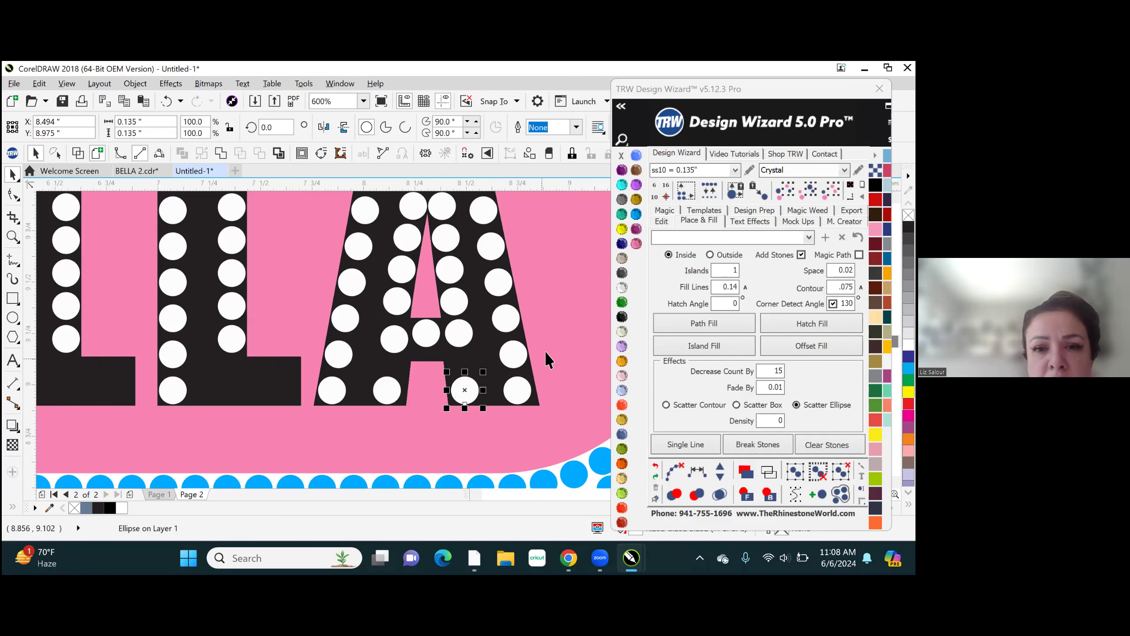
- Try moving the A's outer right-foot stone off the letter and inward along the foot to X 8.615 in, undoing both moves
click(562, 352)
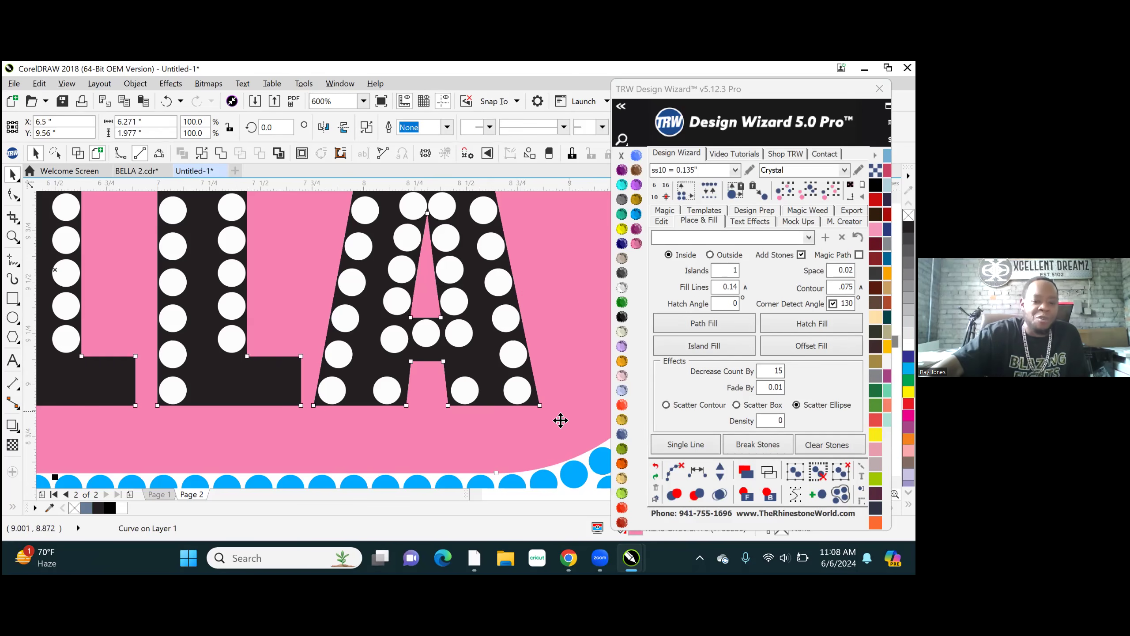
scroll(381, 462, up, 4)
scroll(381, 374, down, 1)
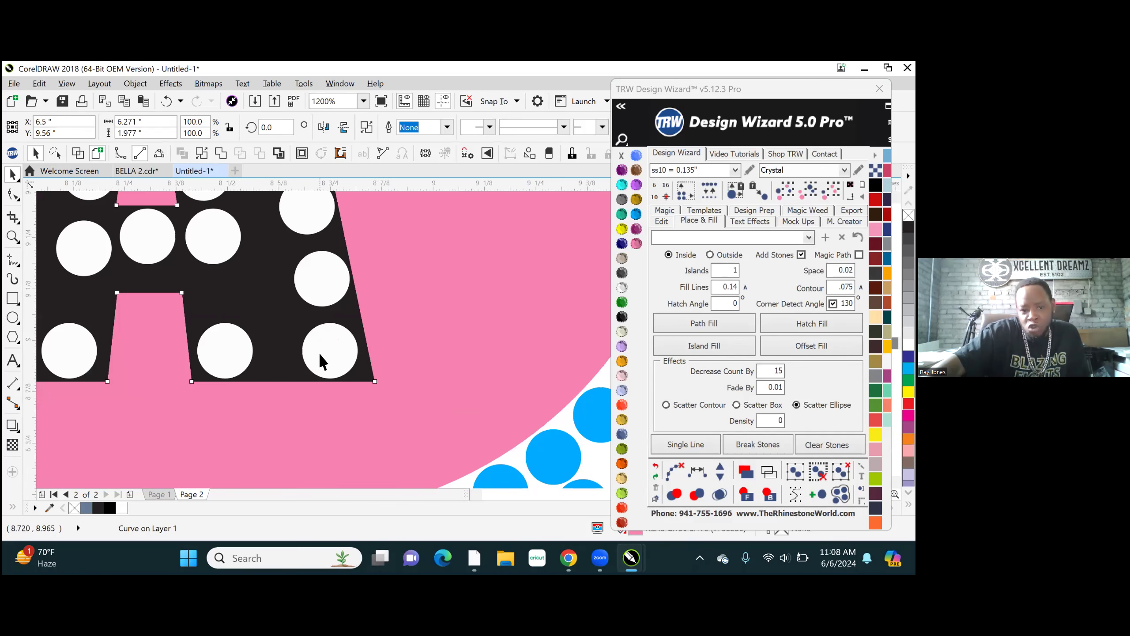
click(342, 355)
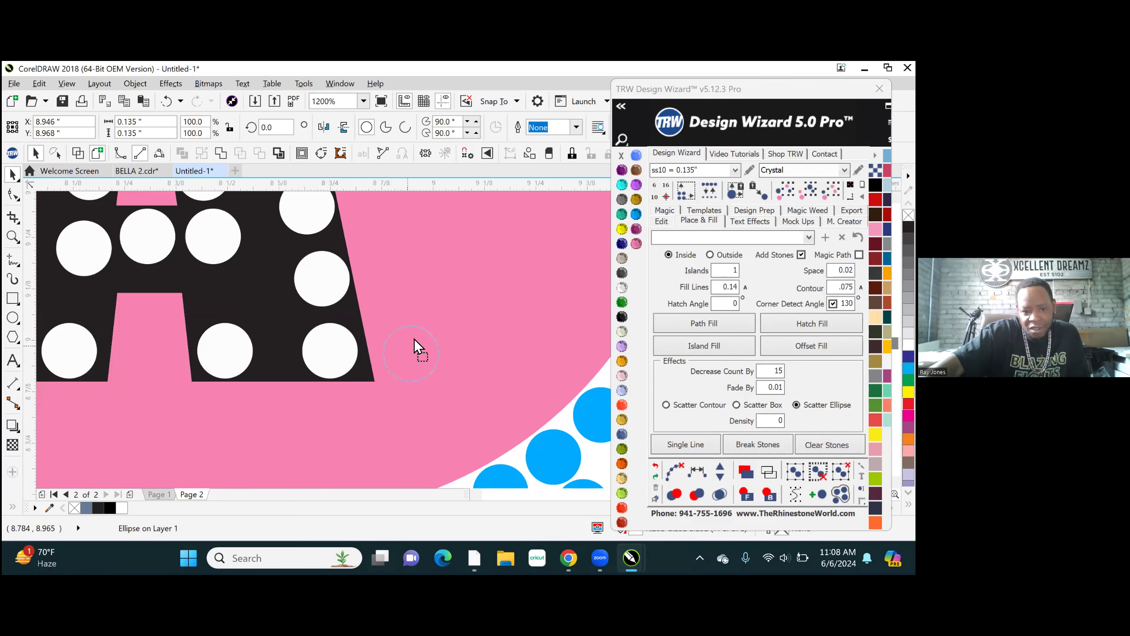
mouse_move(453, 296)
mouse_down()
mouse_move(465, 362)
mouse_move(379, 415)
mouse_move(462, 277)
mouse_up()
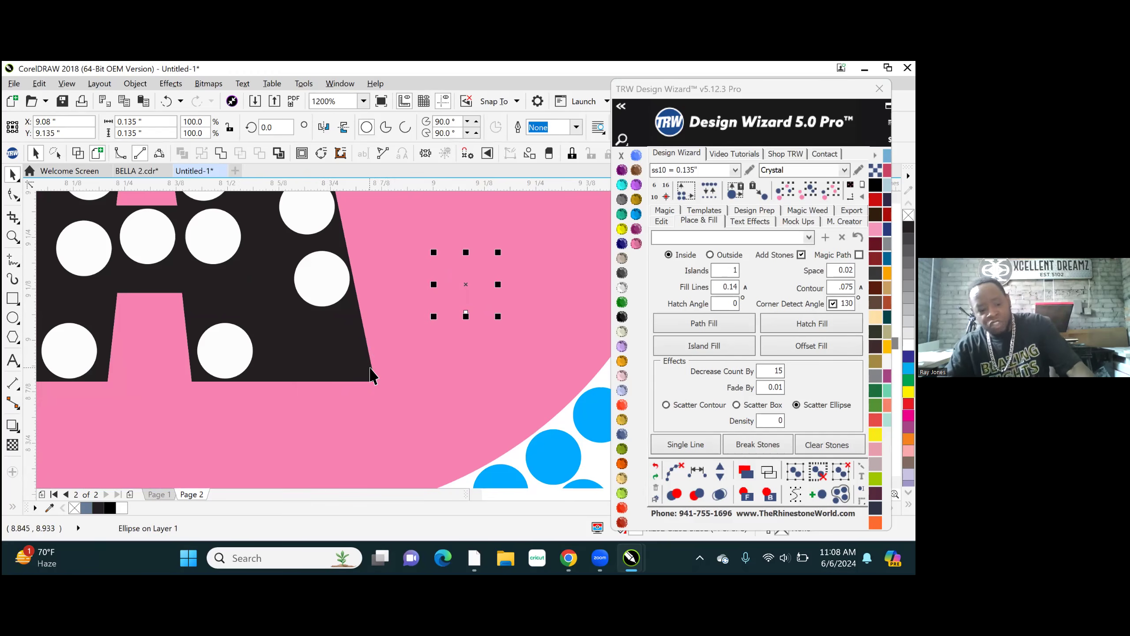
key(ctrl+z)
drag(335, 353, 284, 369)
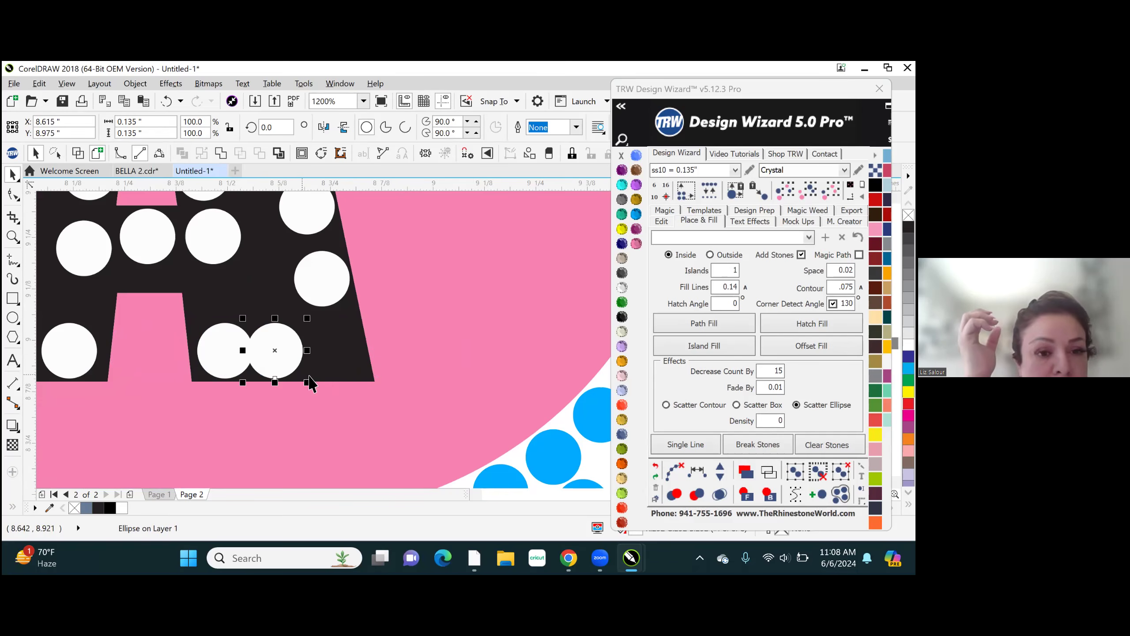
- Place a horizontal guideline at Y 8.907 in, touching the bottom of the lettering's lowest stones
scroll(473, 368, down, 6)
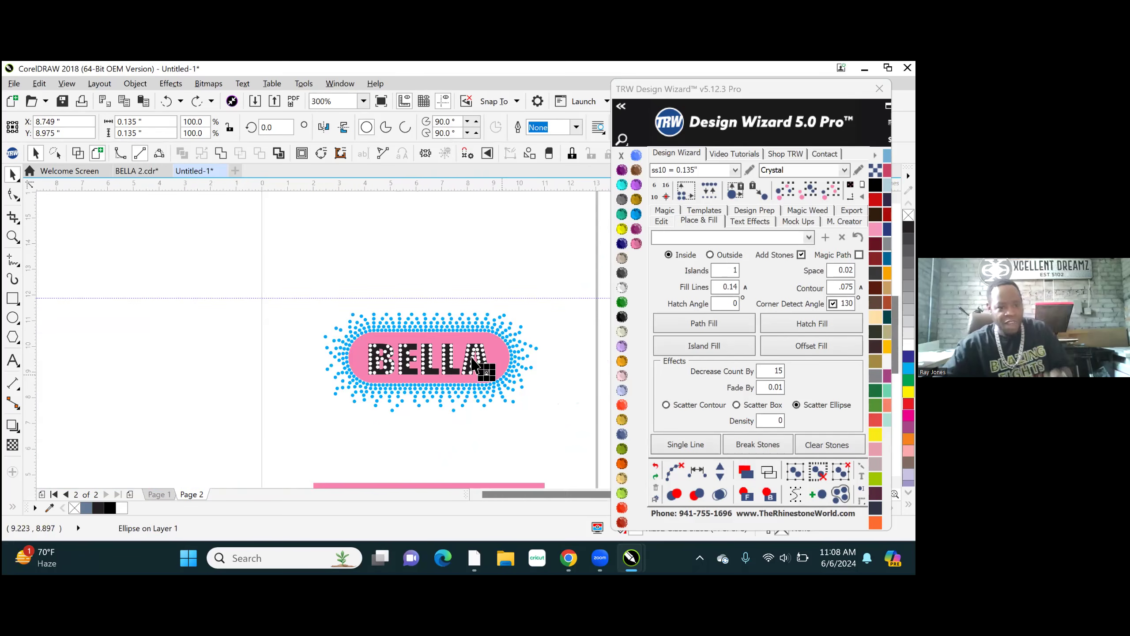
scroll(418, 374, up, 5)
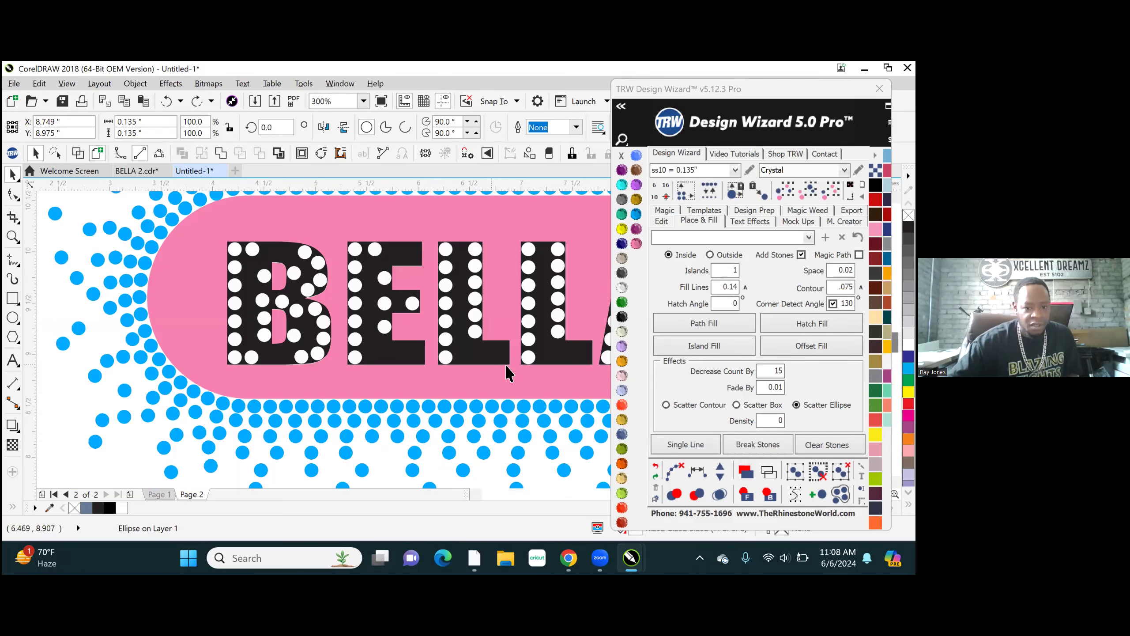
scroll(509, 369, up, 3)
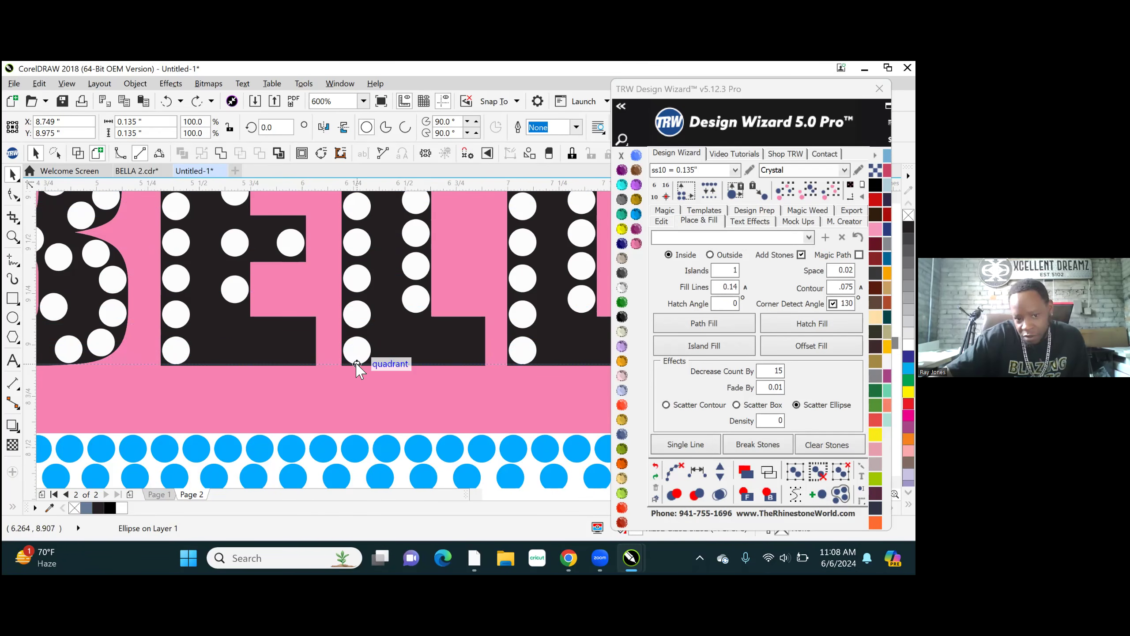
drag(357, 364, 358, 365)
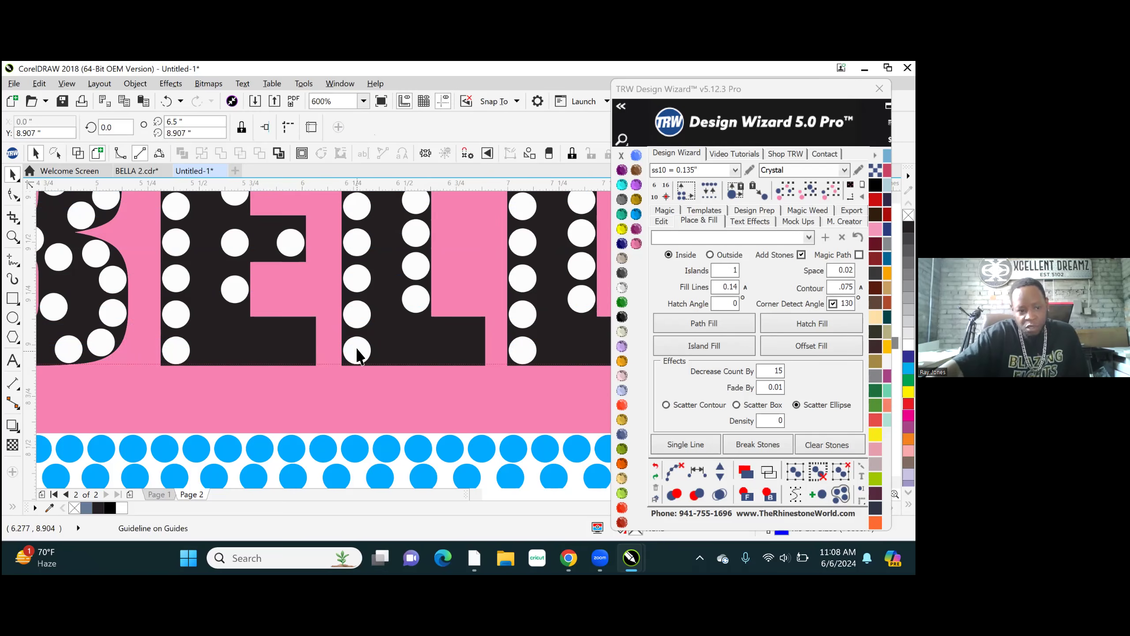
- Place a horizontal guideline at Y 10.093 in, along the top of the lettering's uppermost stones
scroll(359, 350, down, 2)
scroll(359, 345, down, 2)
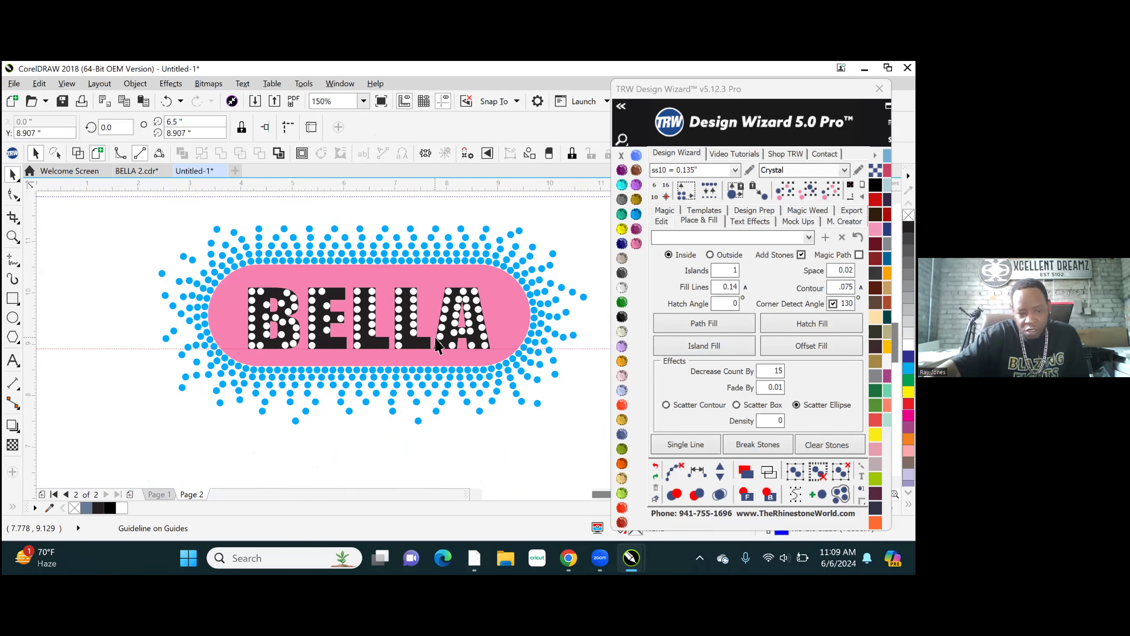
scroll(365, 321, up, 1)
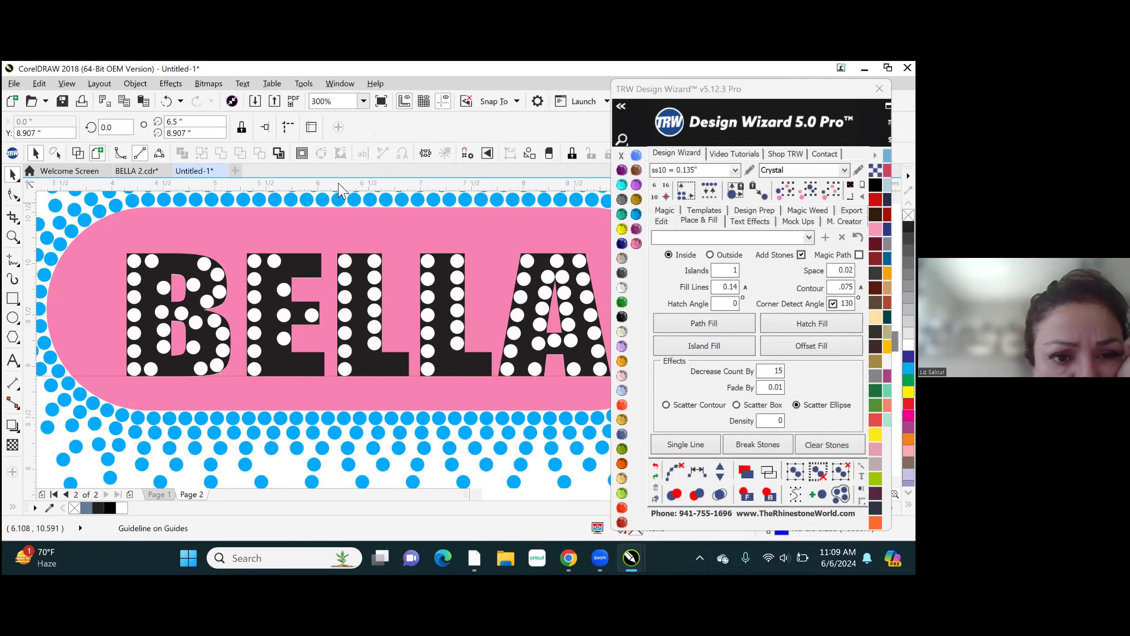
drag(349, 256, 347, 255)
- Move the E's second top-arm stone to the arm's end at X 5.959 in, evenly add two stones between the end stones and clear the path
scroll(254, 272, up, 4)
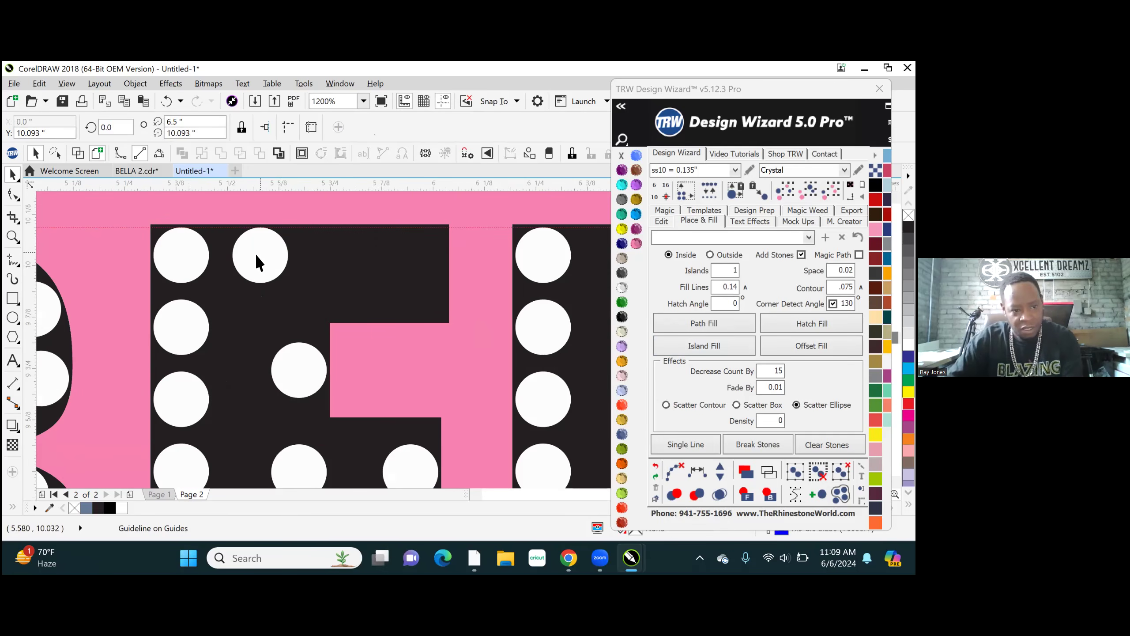
drag(257, 256, 413, 273)
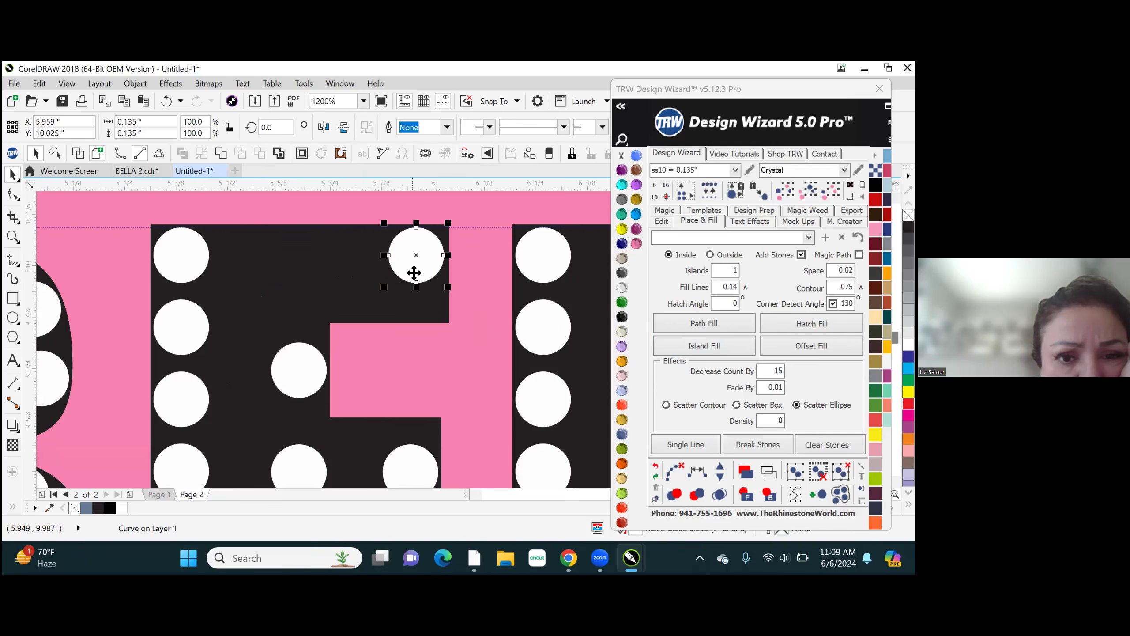
shift+click(173, 249)
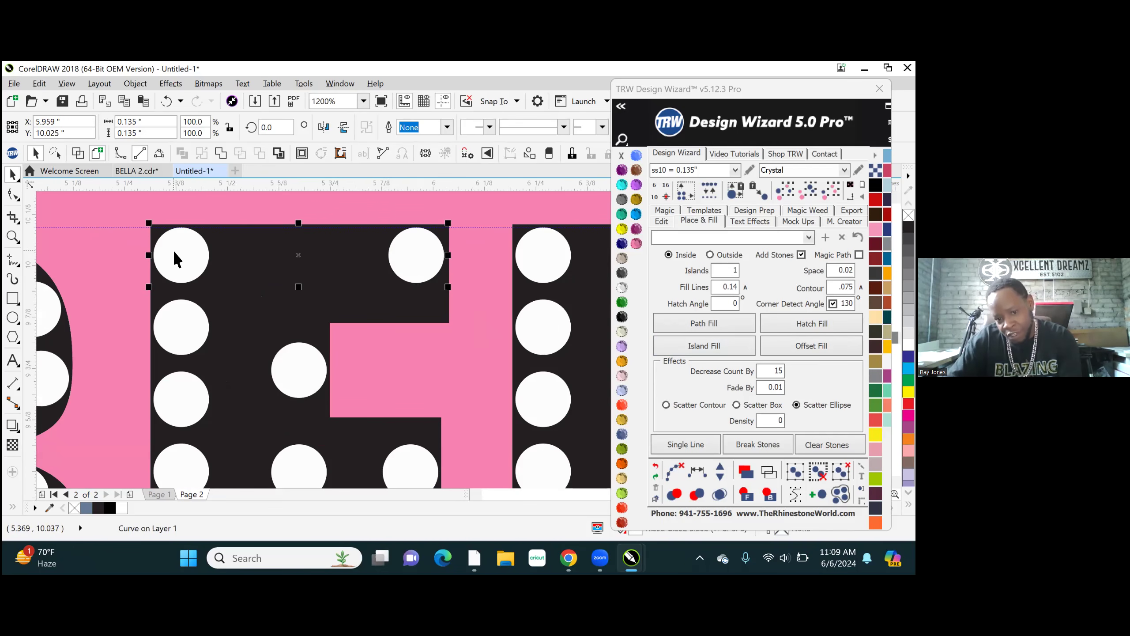
click(696, 473)
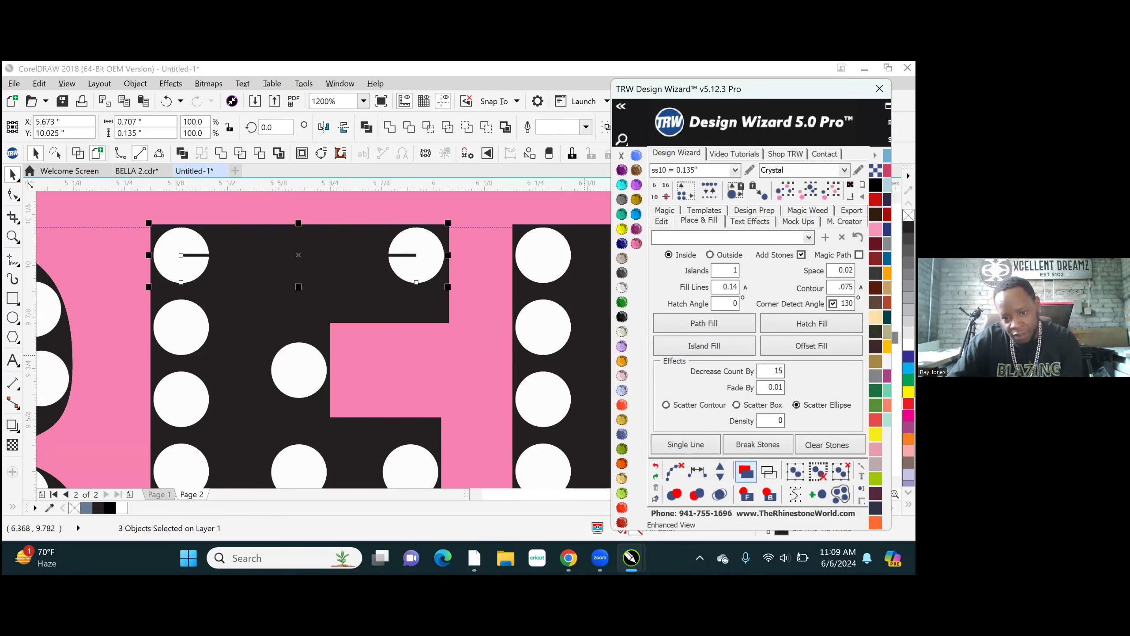
click(720, 468)
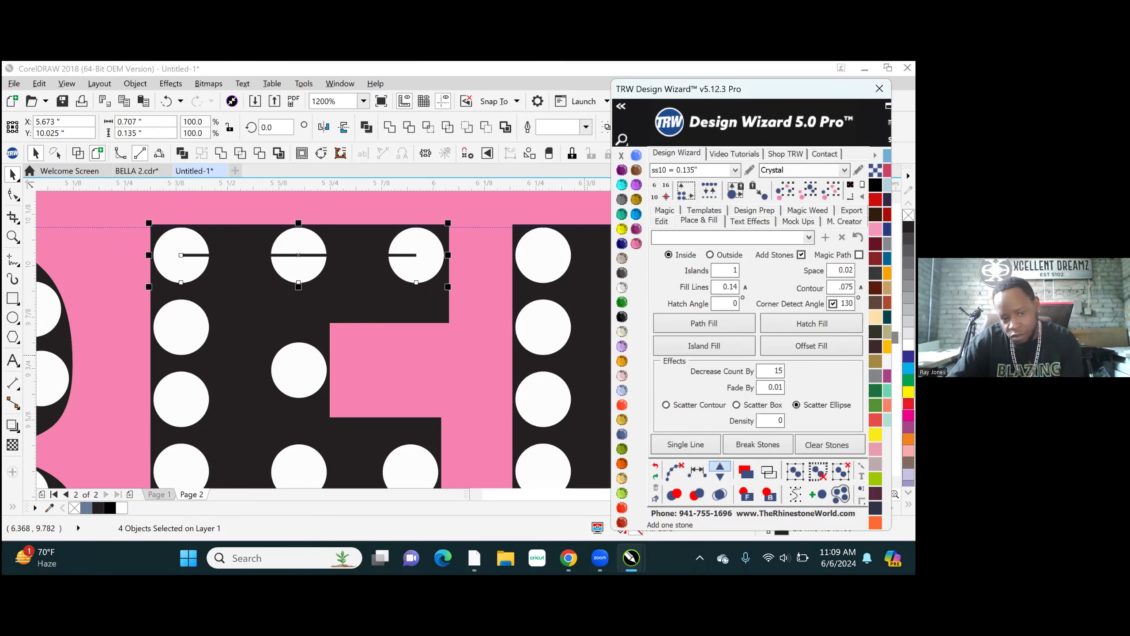
click(719, 468)
click(719, 469)
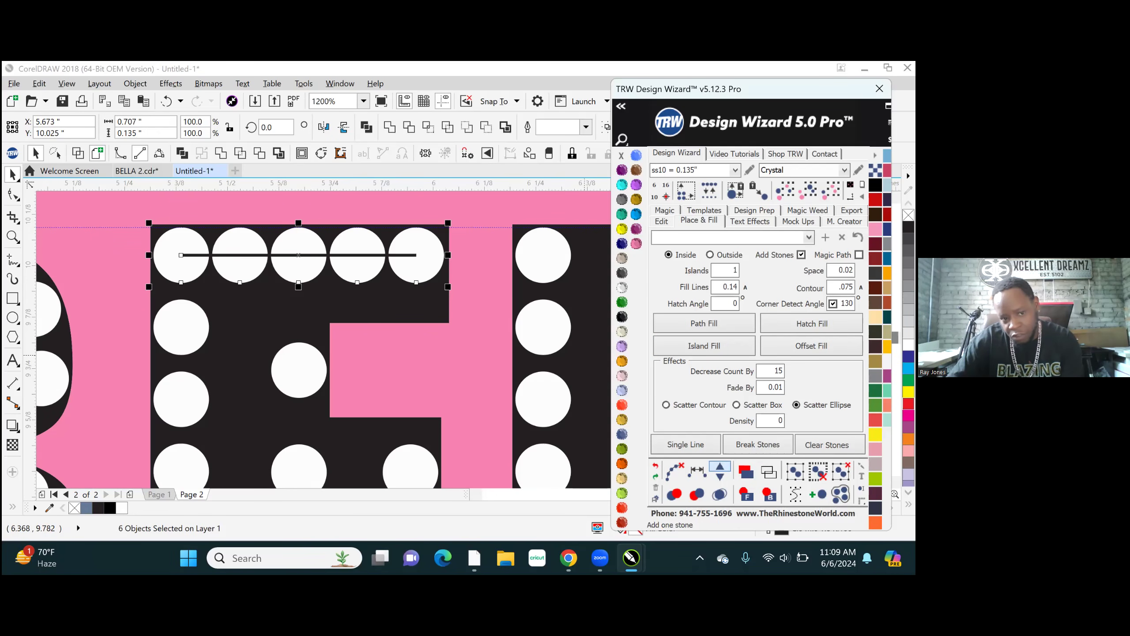
click(720, 476)
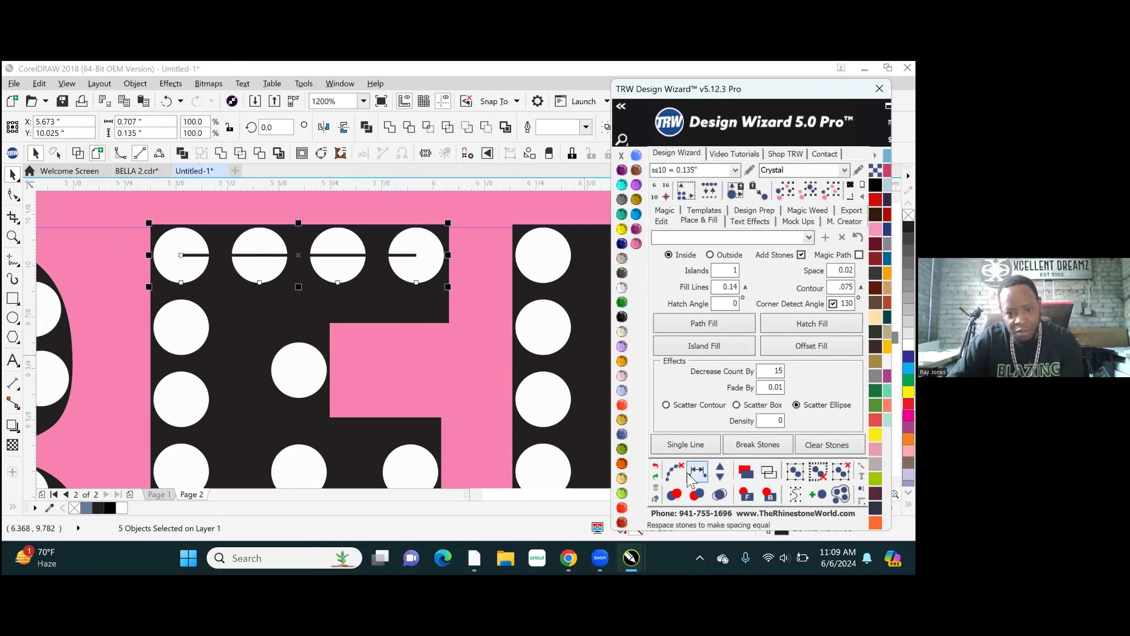
click(674, 472)
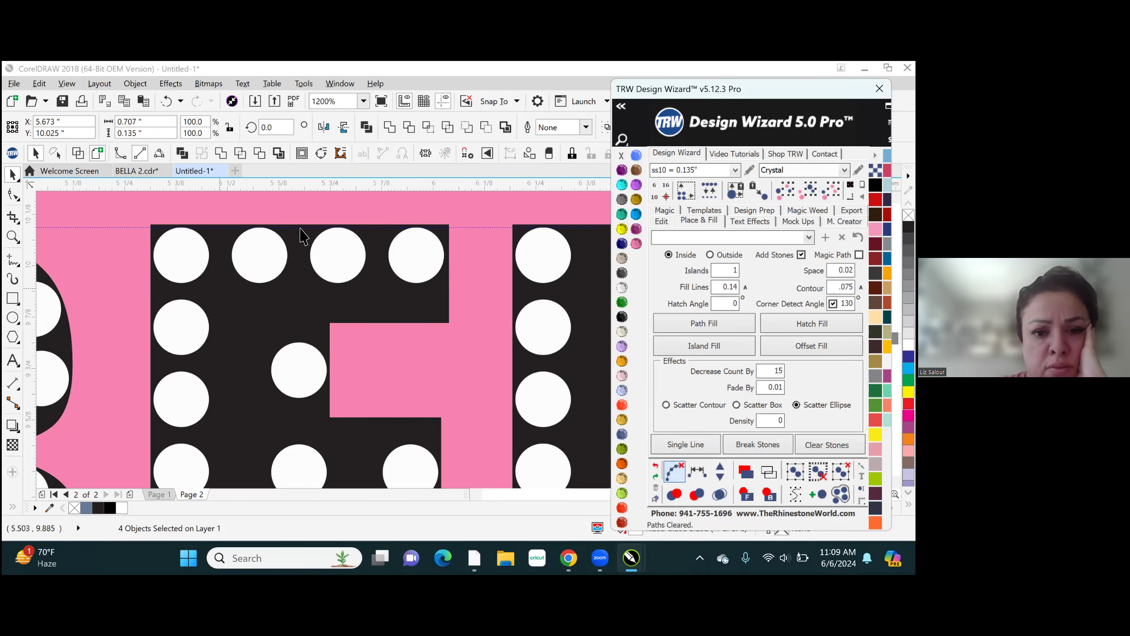
- Duplicate the E's bottom corner stone at the outer end of its bottom arm, at about X 5.992 in
scroll(301, 234, down, 2)
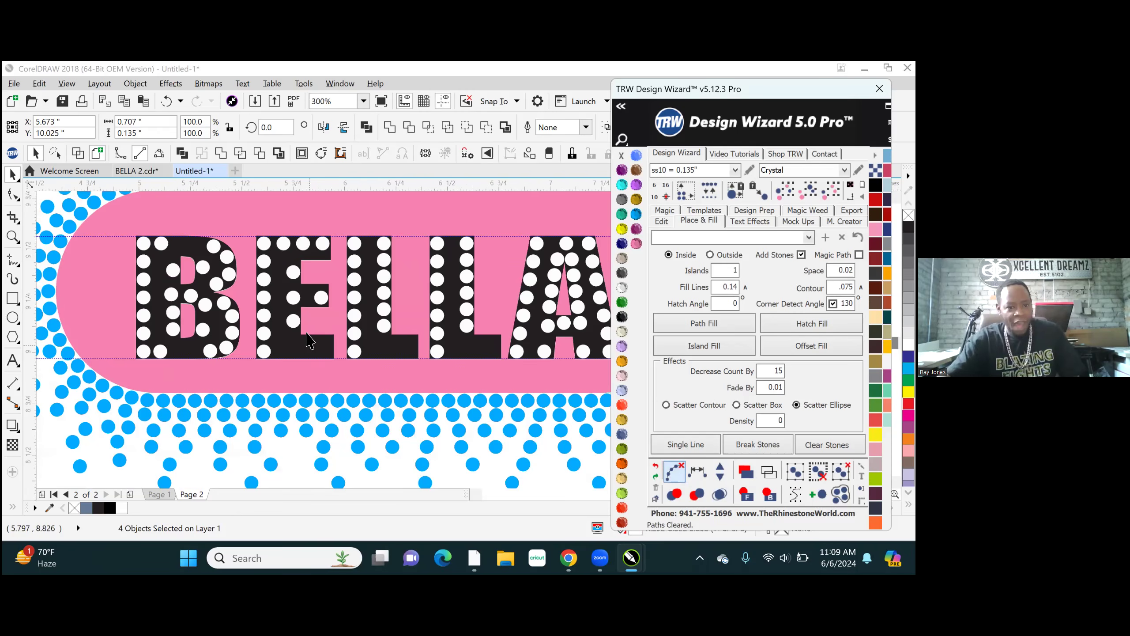
scroll(309, 340, up, 2)
click(125, 403)
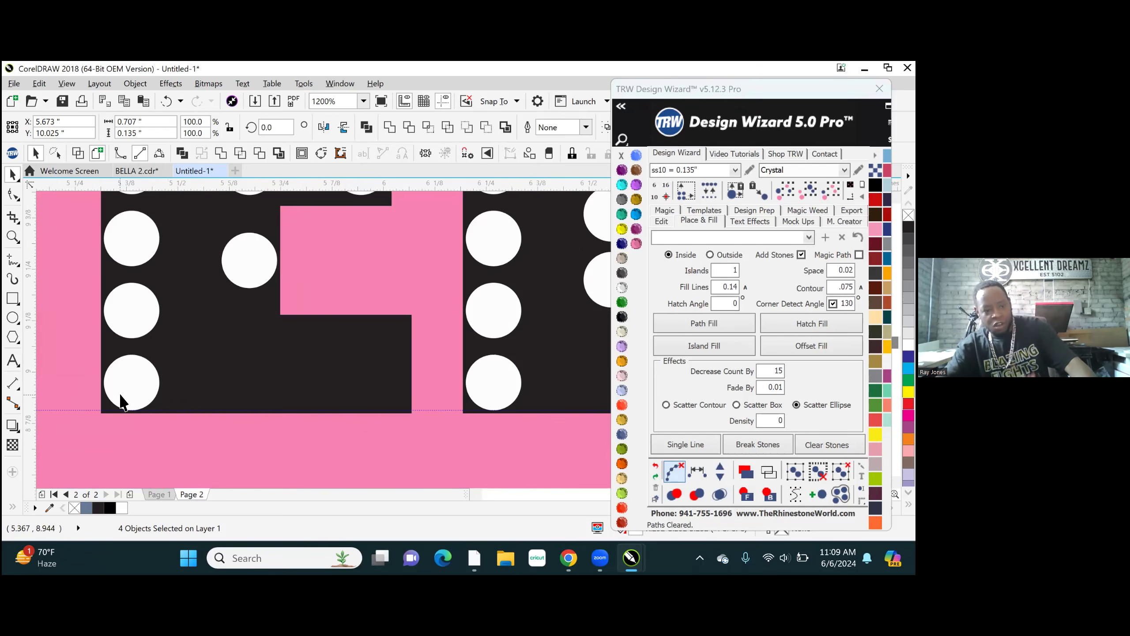
drag(131, 384, 263, 389)
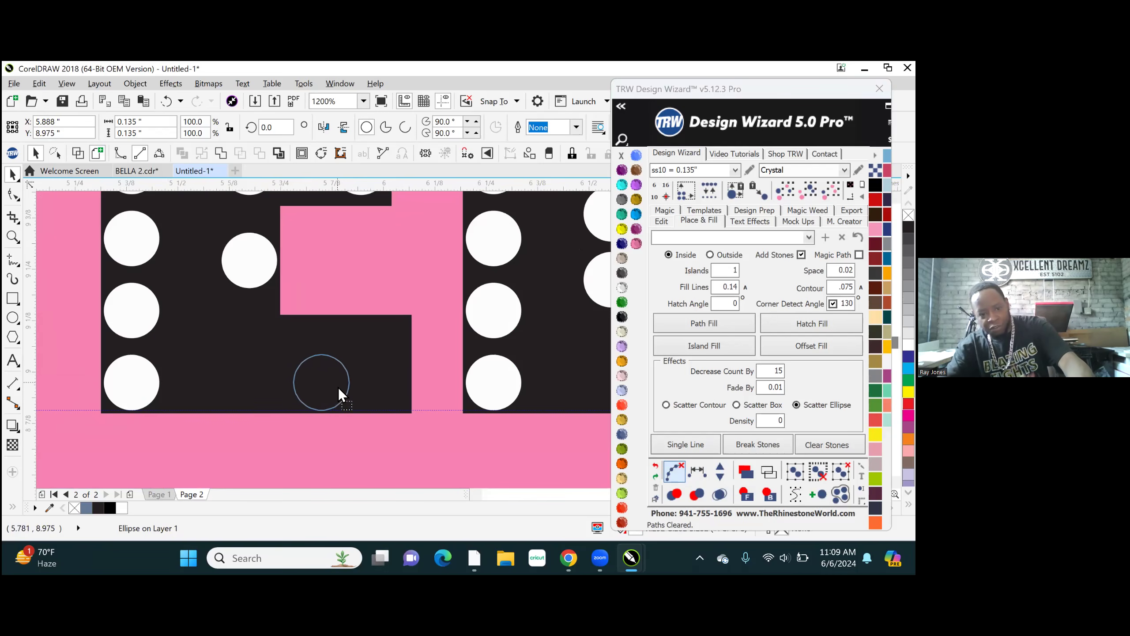
drag(379, 387, 383, 387)
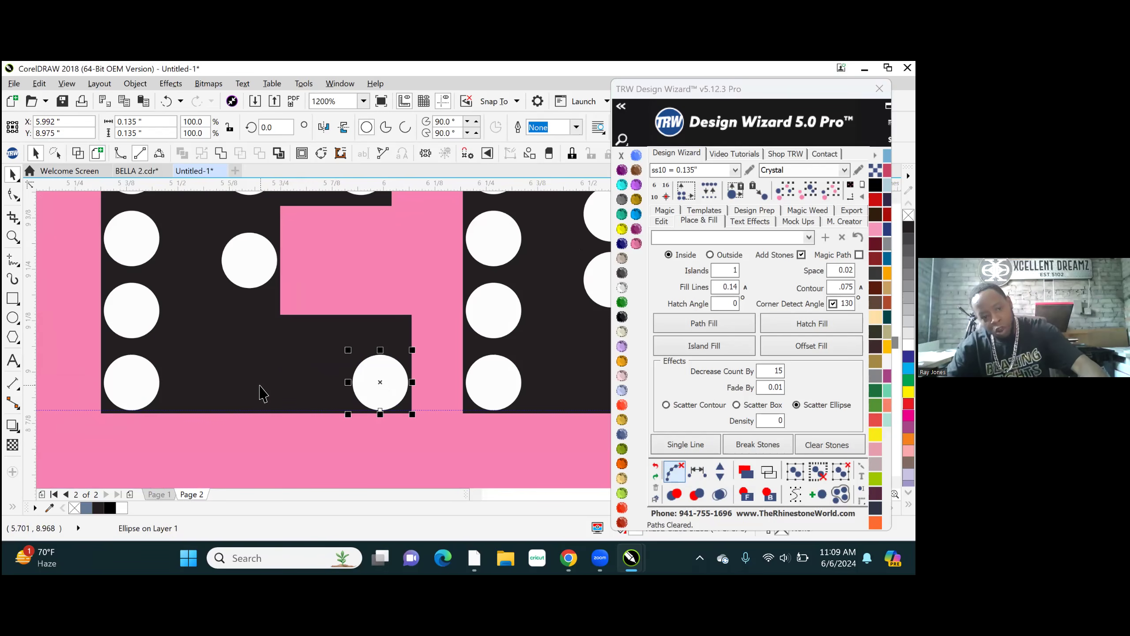
- Respace the E's bottom arm with two added stones evenly between its end stones and clear the helper path
shift+click(130, 383)
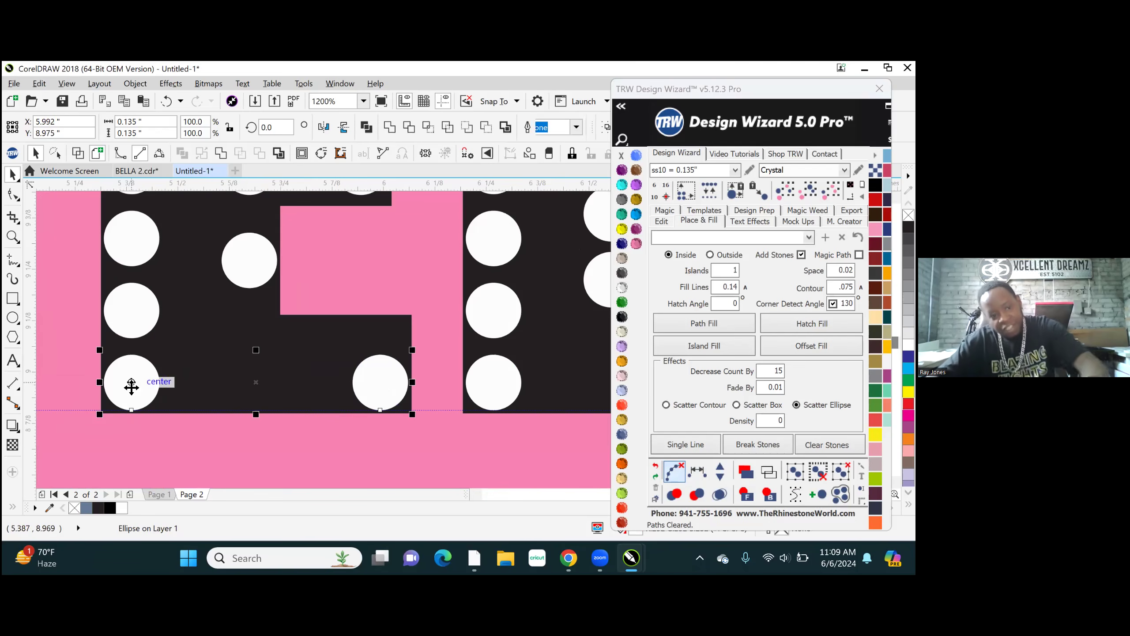
click(699, 475)
click(719, 470)
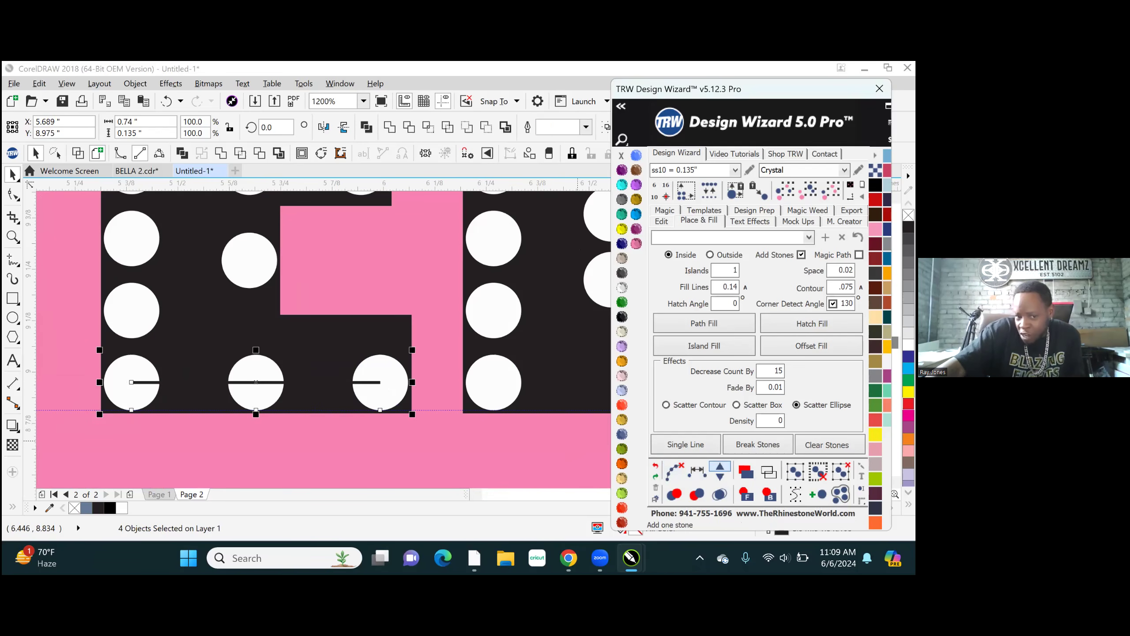
click(719, 468)
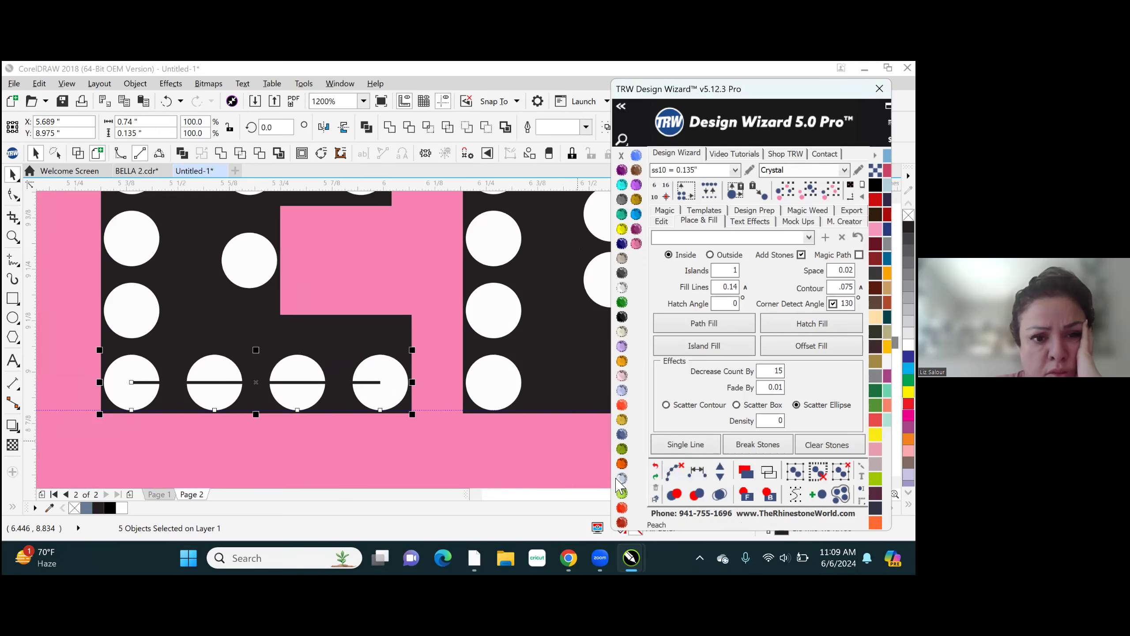
click(672, 469)
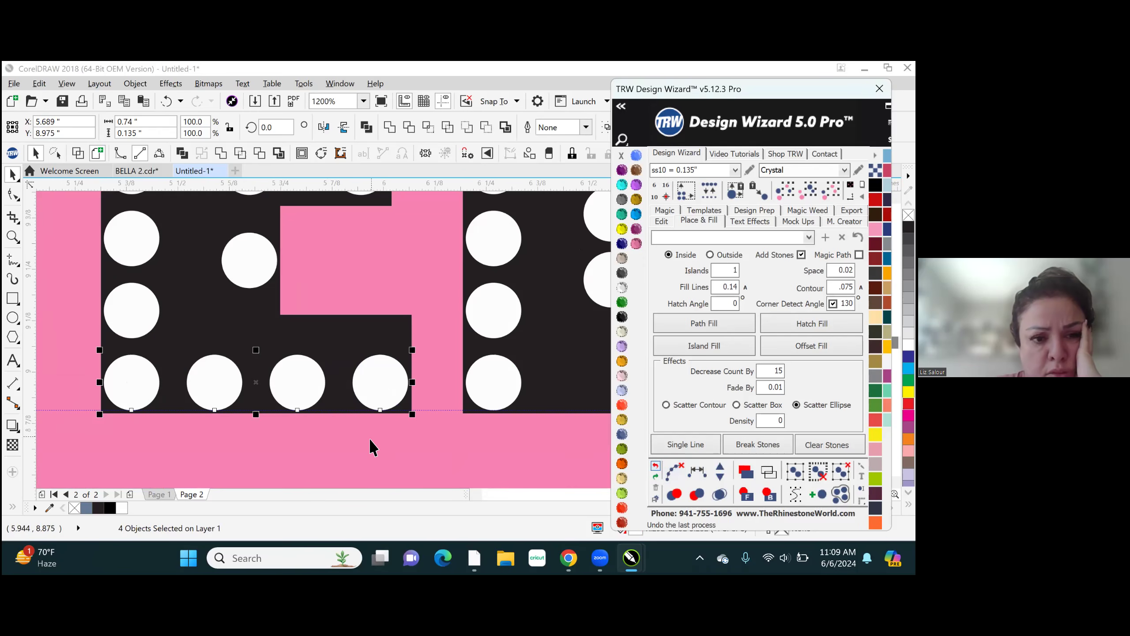
click(371, 470)
- Delete the three stones in the E's inner column, between its top and bottom arms
scroll(371, 469, down, 2)
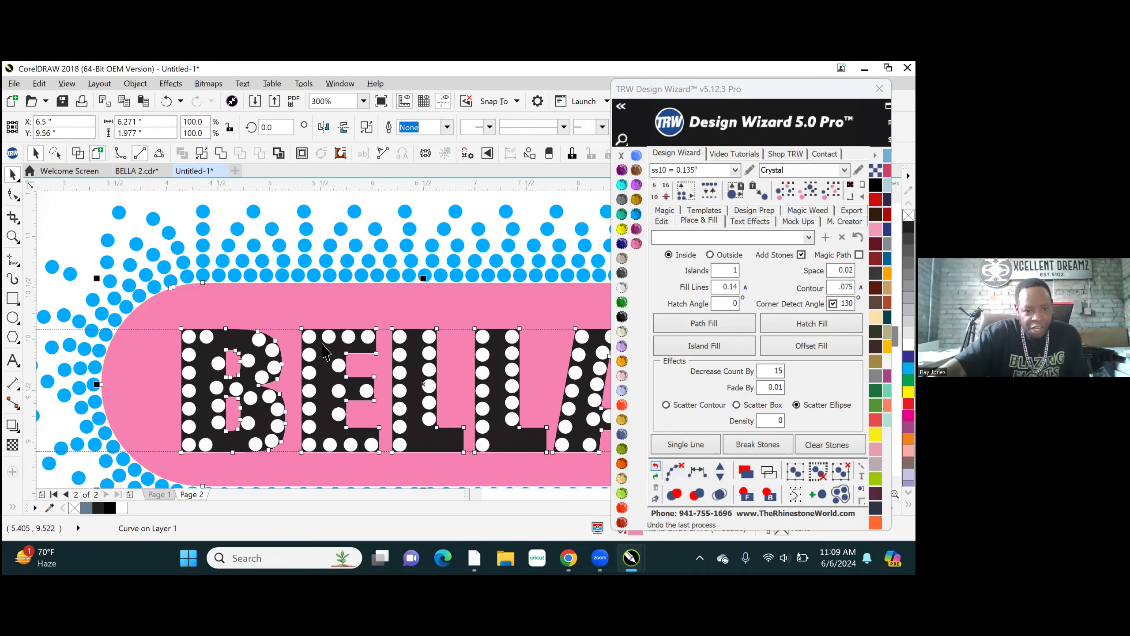
scroll(340, 402, up, 1)
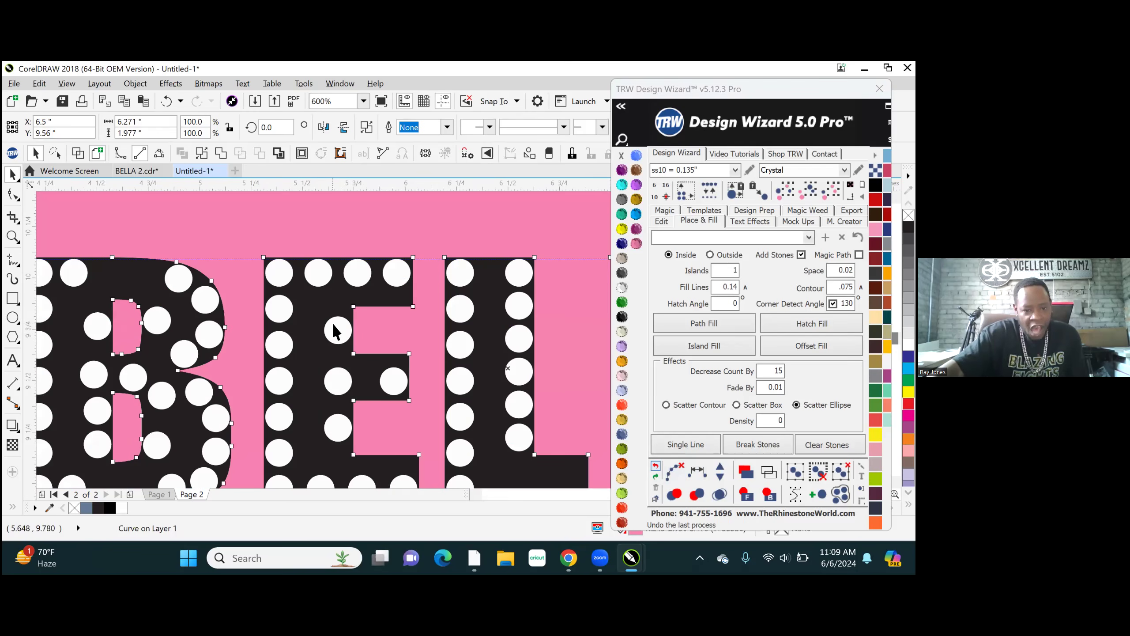
click(341, 330)
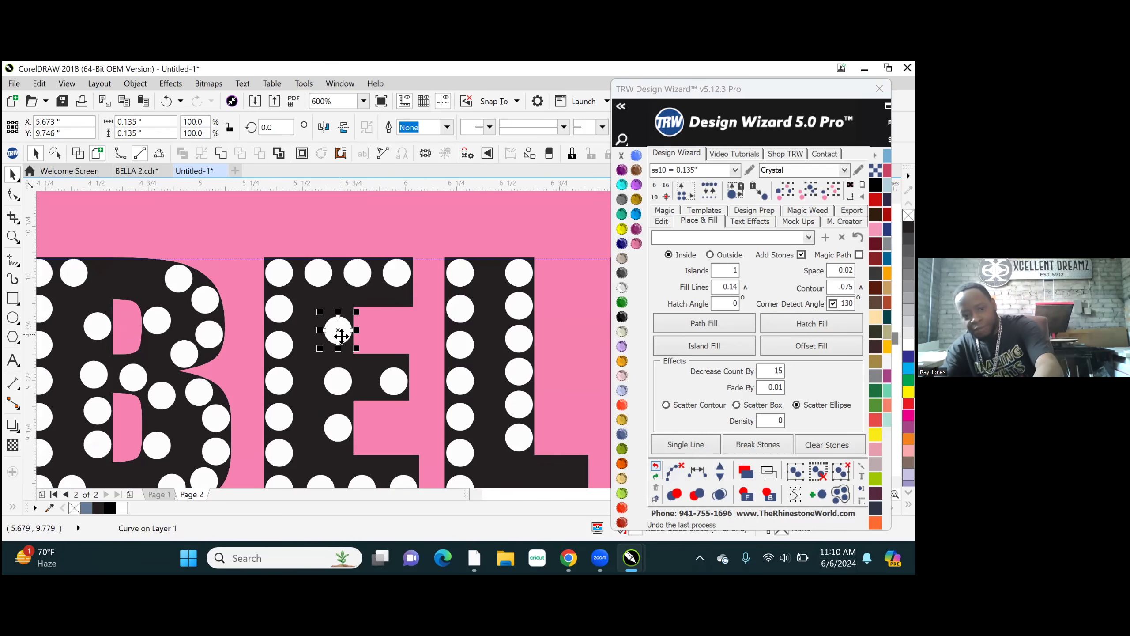
key(Delete)
click(338, 382)
key(Delete)
click(338, 429)
key(Delete)
- Duplicate the five stem stones between the E's top and bottom rows as an inner column at about X 5.646 in
click(279, 451)
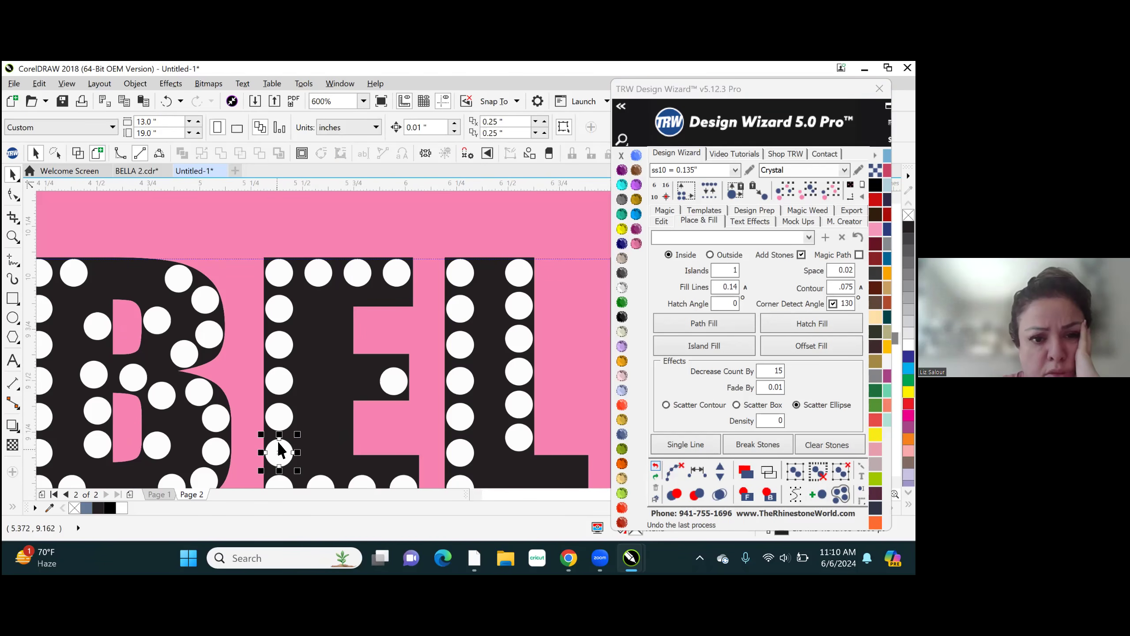
shift+click(279, 417)
shift+click(279, 380)
shift+click(279, 345)
shift+click(281, 308)
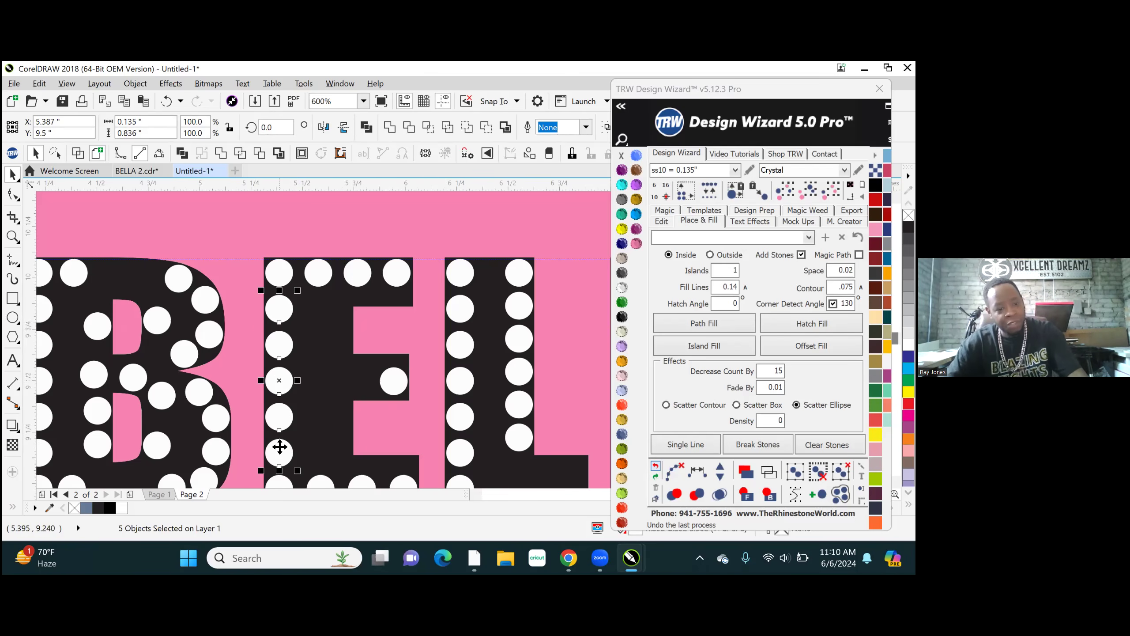
drag(274, 389, 331, 387)
scroll(331, 387, down, 5)
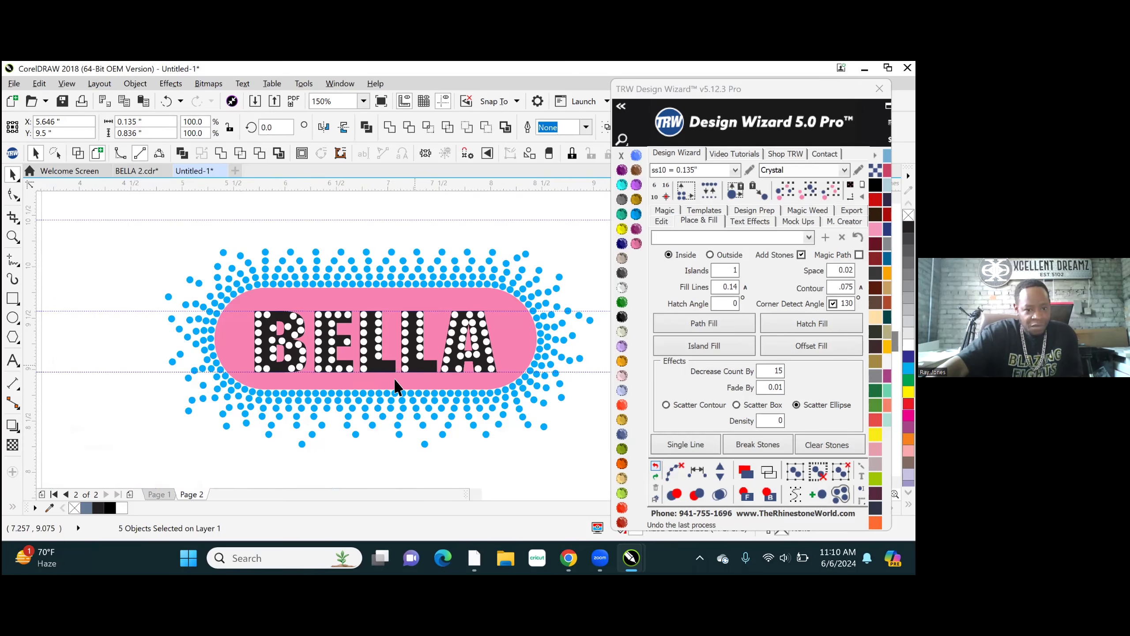
scroll(396, 383, up, 7)
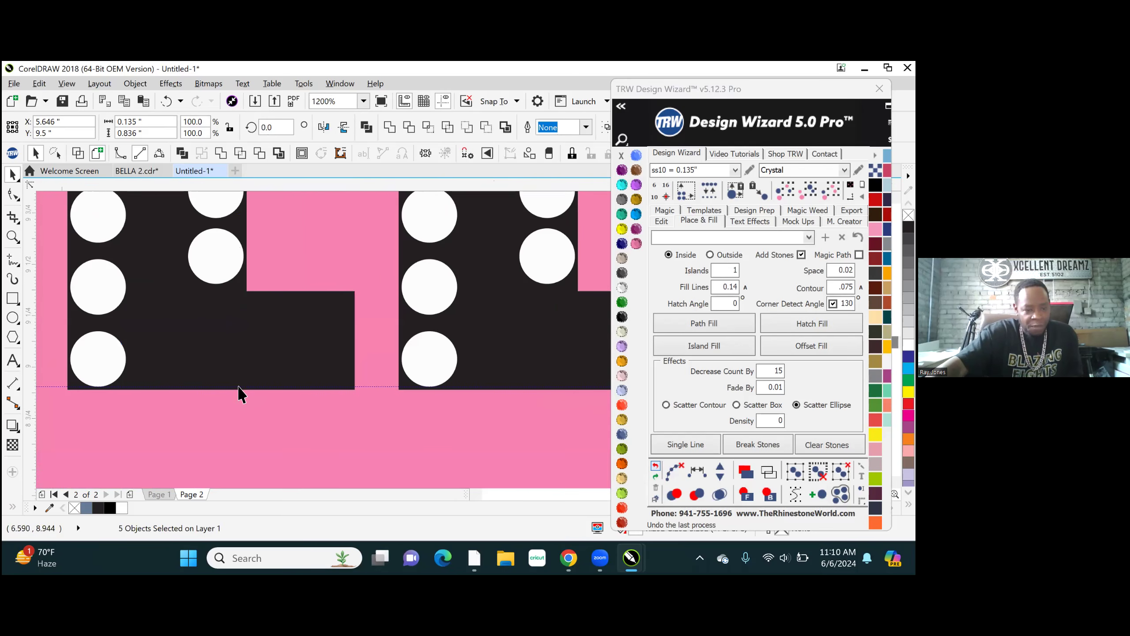
scroll(240, 387, down, 2)
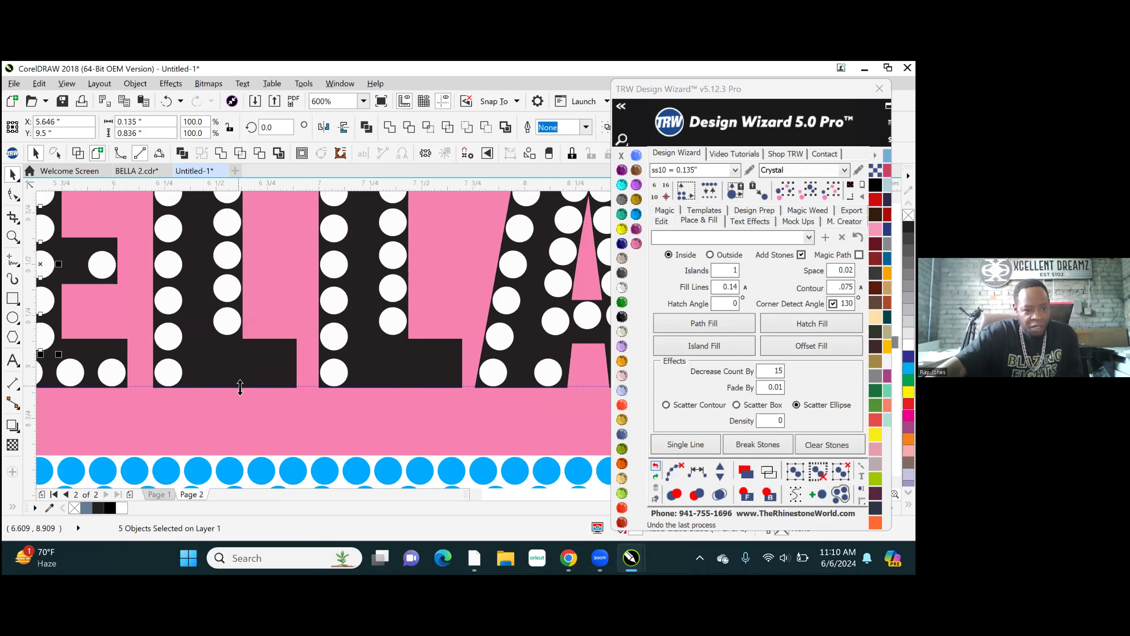
- Duplicate both Ls' bottom corner stones together at the outer ends of their bottom arms, the pair centred at about X 7.214 in
click(171, 374)
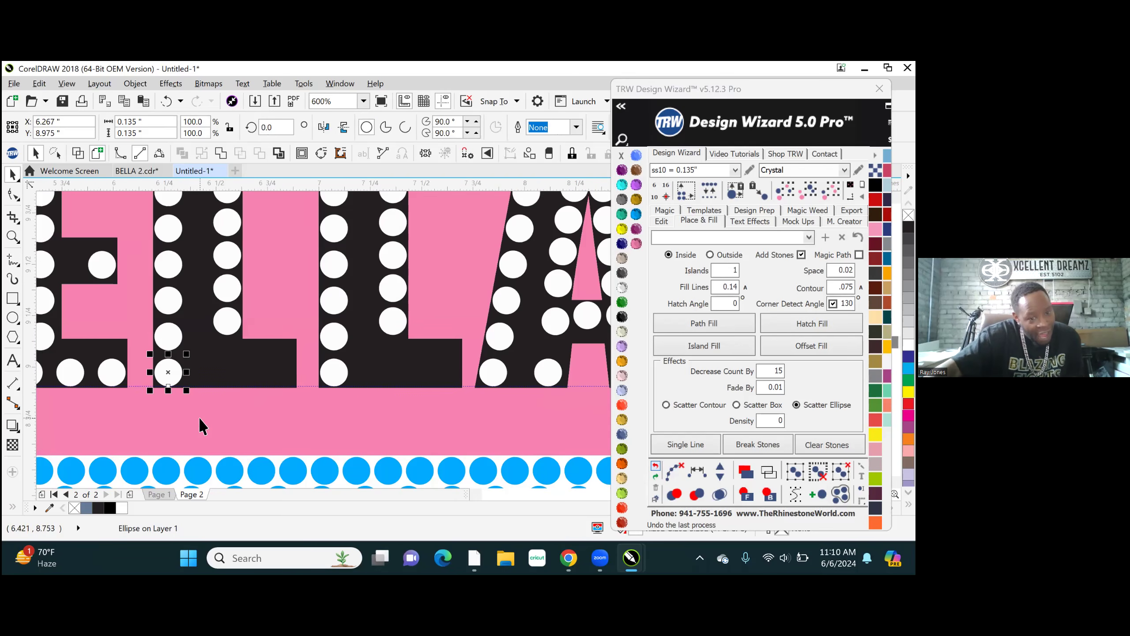
shift+click(334, 372)
scroll(317, 403, down, 4)
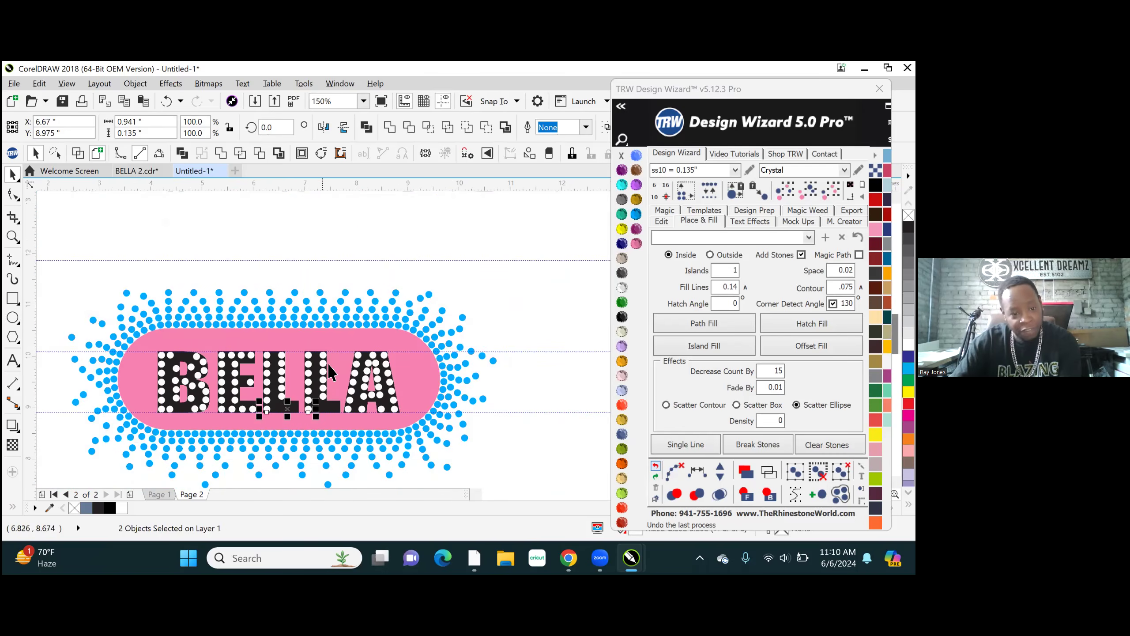
scroll(330, 372, up, 4)
scroll(323, 334, down, 2)
scroll(308, 401, up, 2)
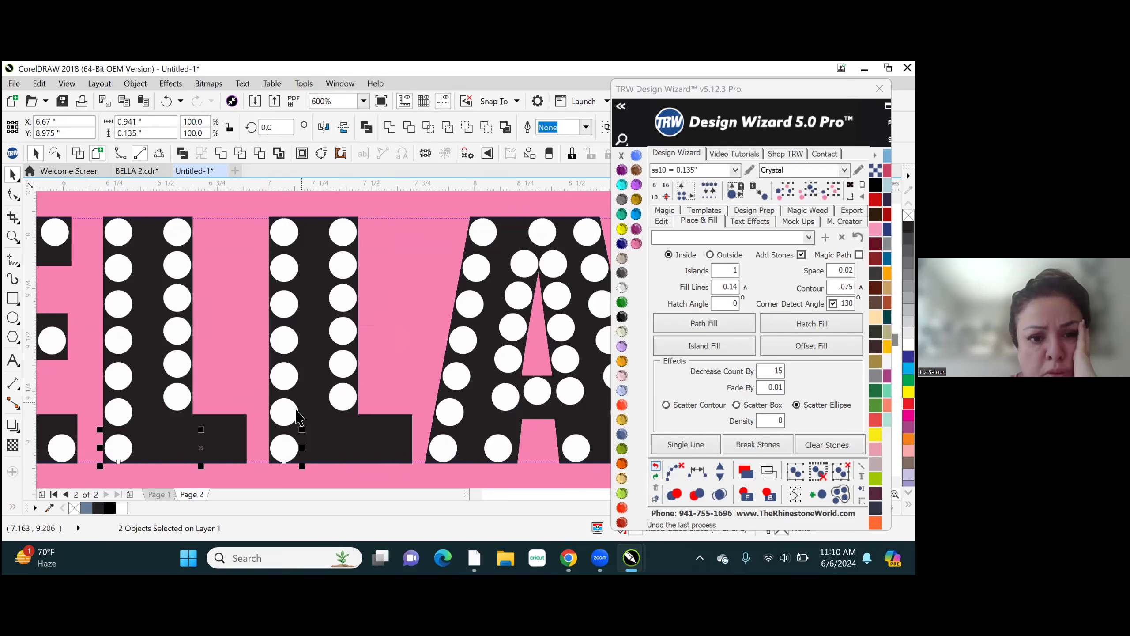
drag(201, 451, 310, 444)
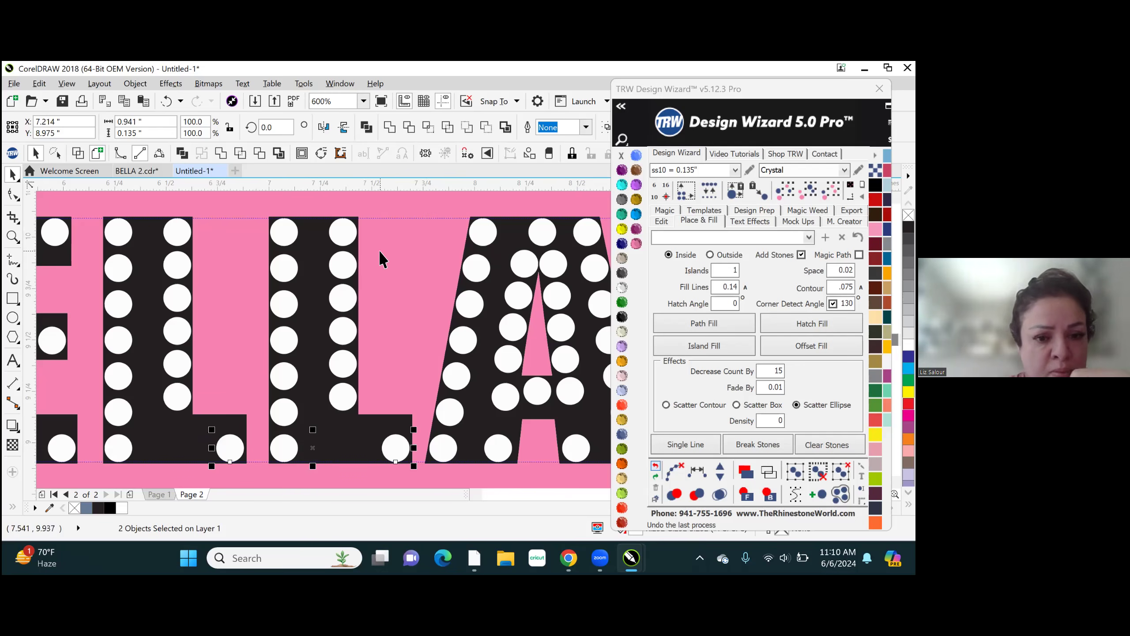
- Respace the second L's bottom arm with two added stones evenly between its end stones and clear the helper path
click(393, 436)
click(394, 445)
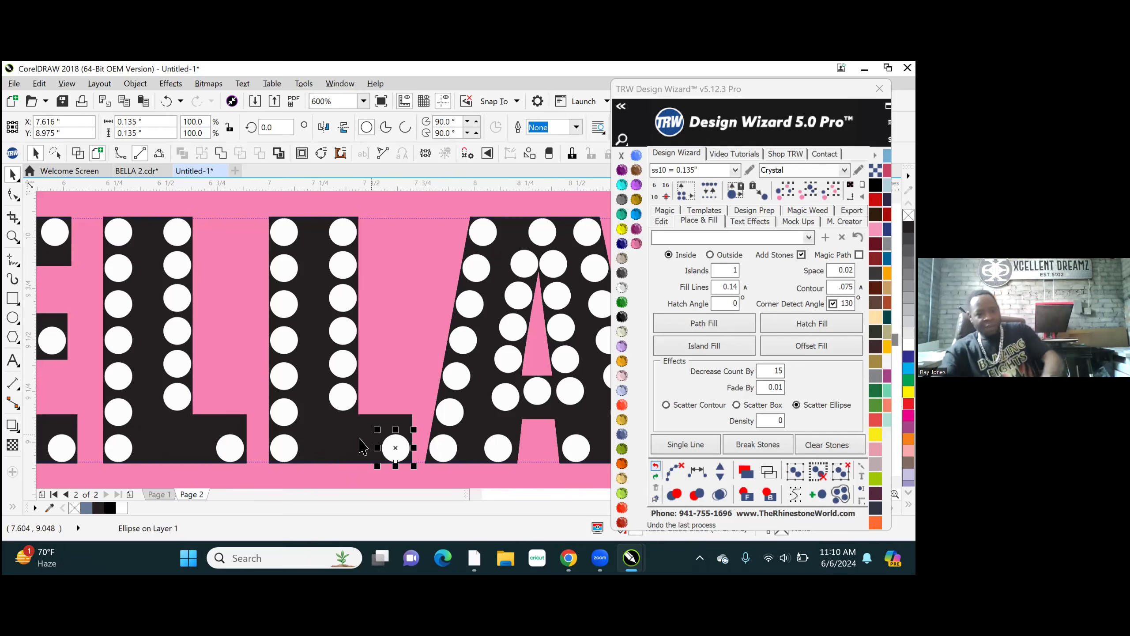
shift+click(284, 447)
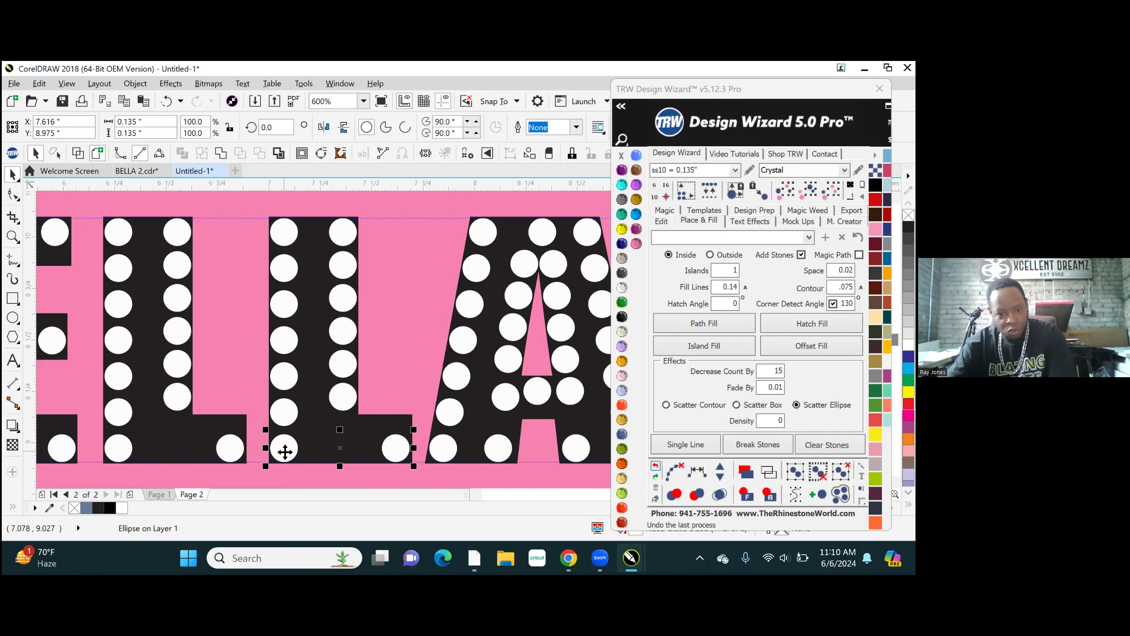
click(698, 472)
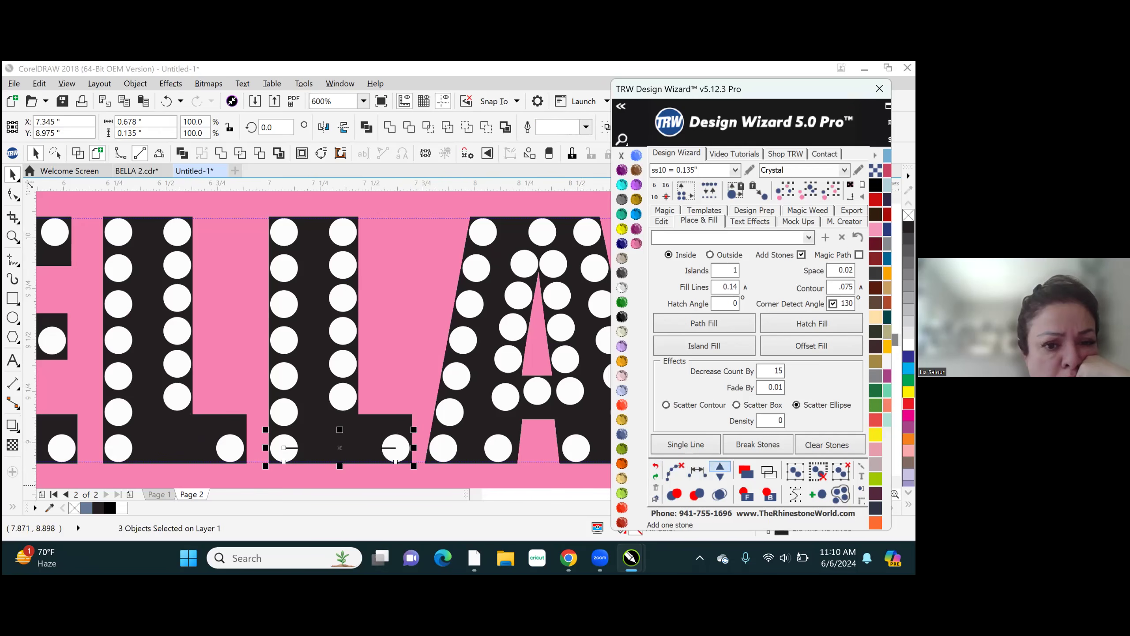
click(674, 472)
- Respace the first L's bottom arm with two added stones evenly between its end stones and clear the helper path
click(230, 448)
shift+click(119, 447)
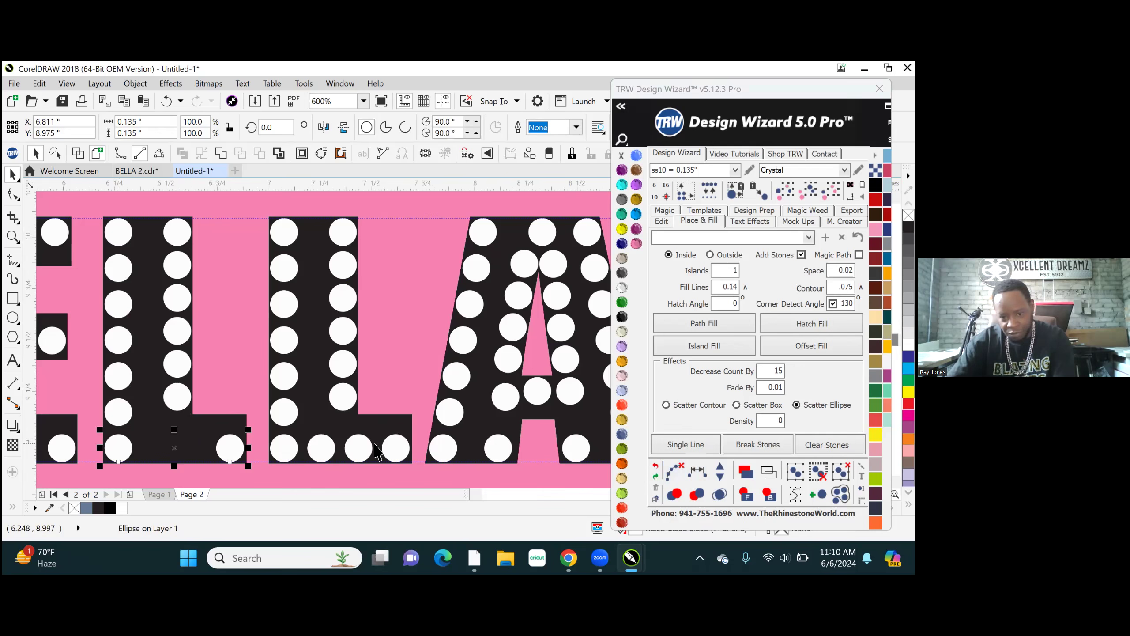
click(697, 473)
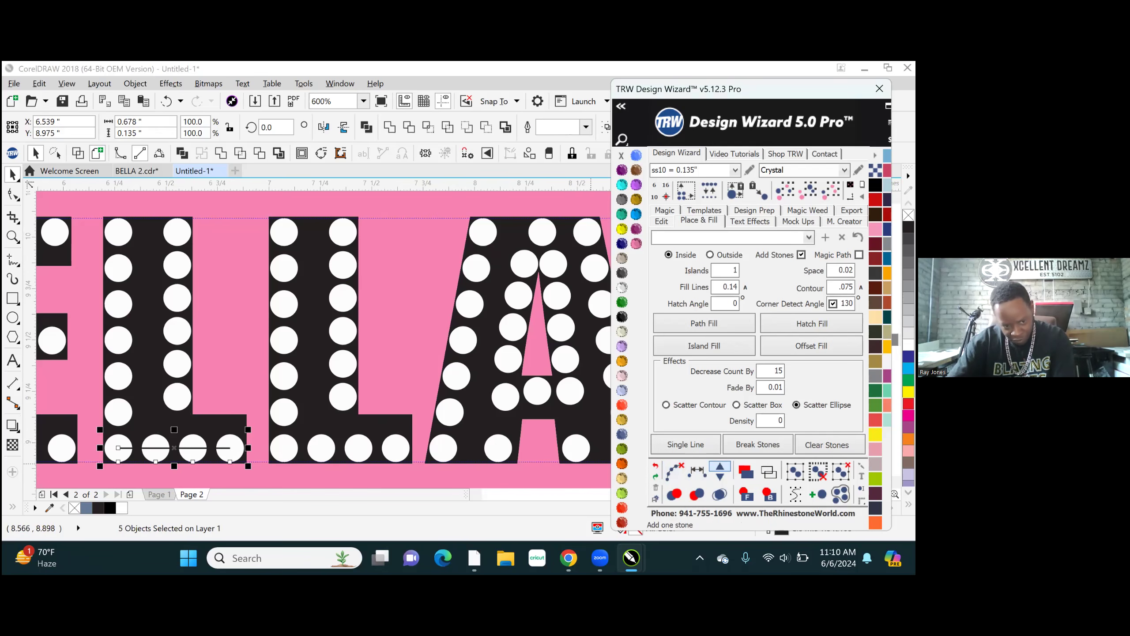
click(674, 470)
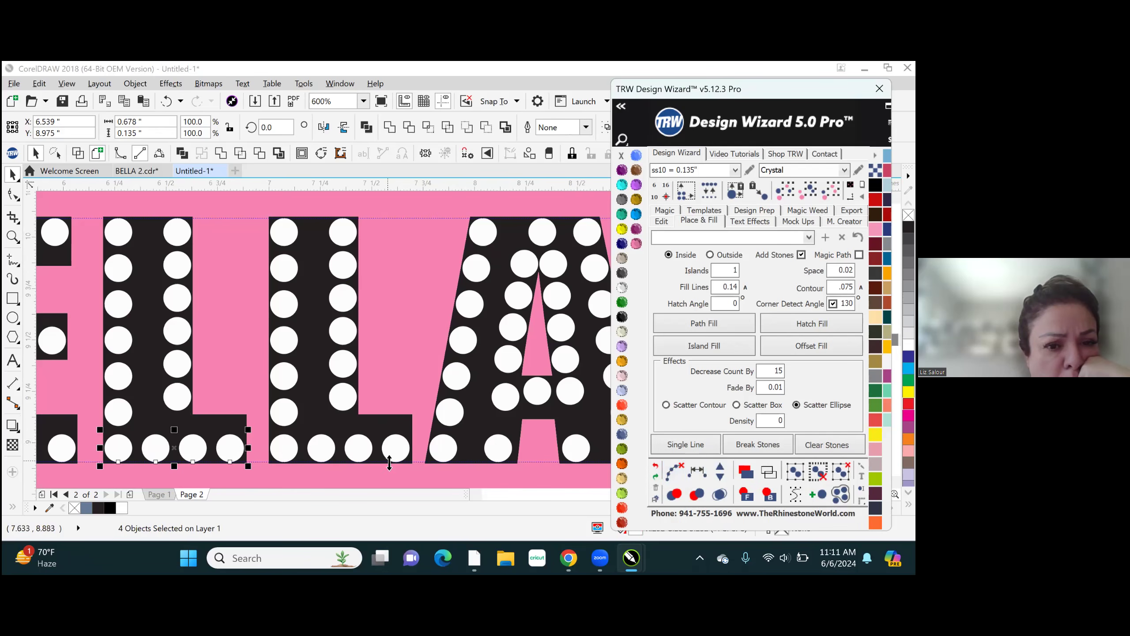
- Lock the pink background curve behind the lettering in place
scroll(374, 356, down, 1)
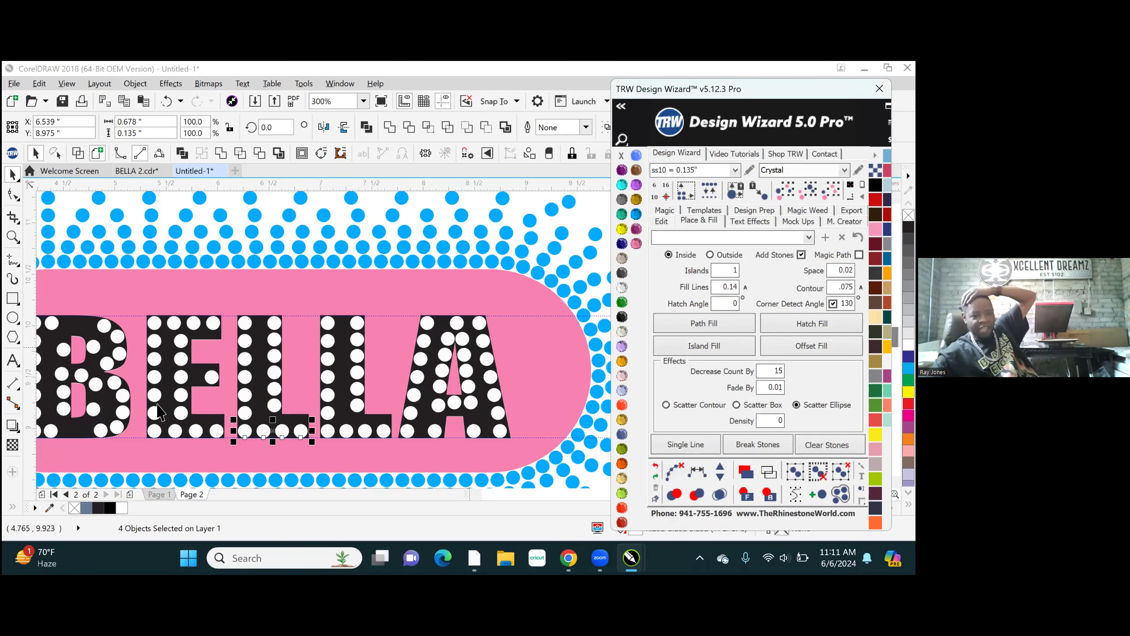
scroll(219, 465, up, 3)
scroll(407, 408, down, 1)
scroll(414, 412, down, 2)
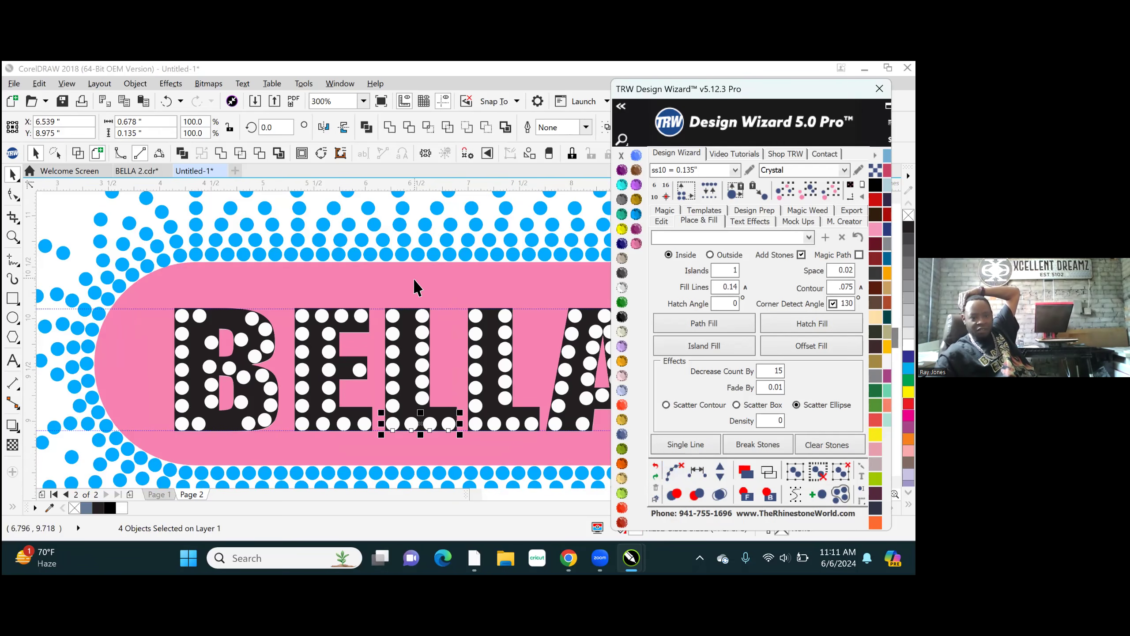
click(463, 417)
scroll(463, 417, up, 1)
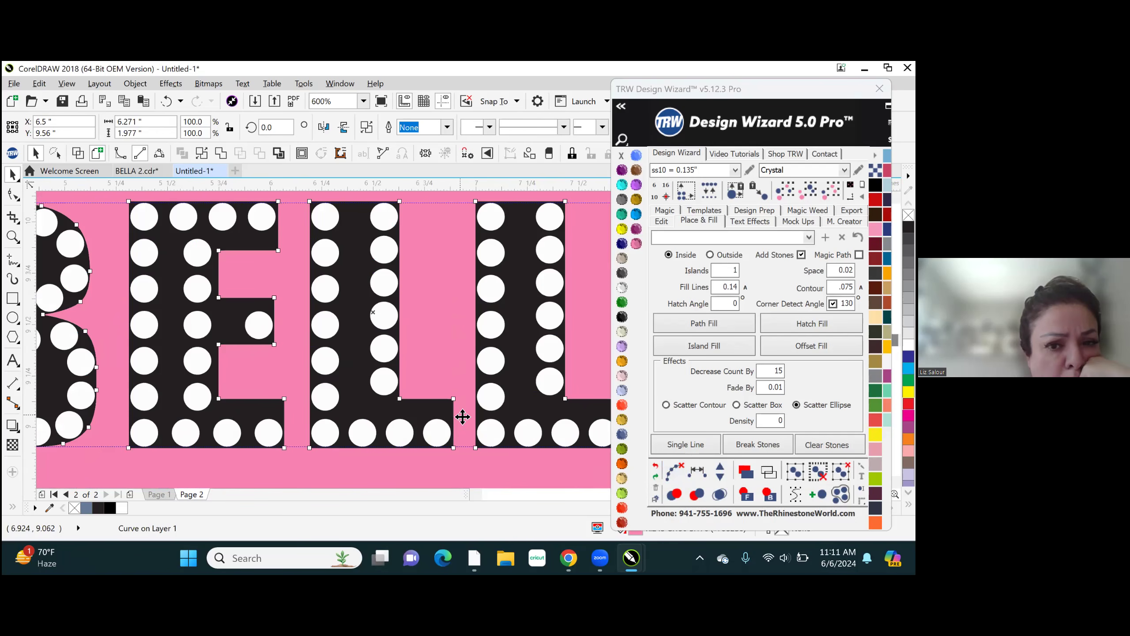
click(363, 433)
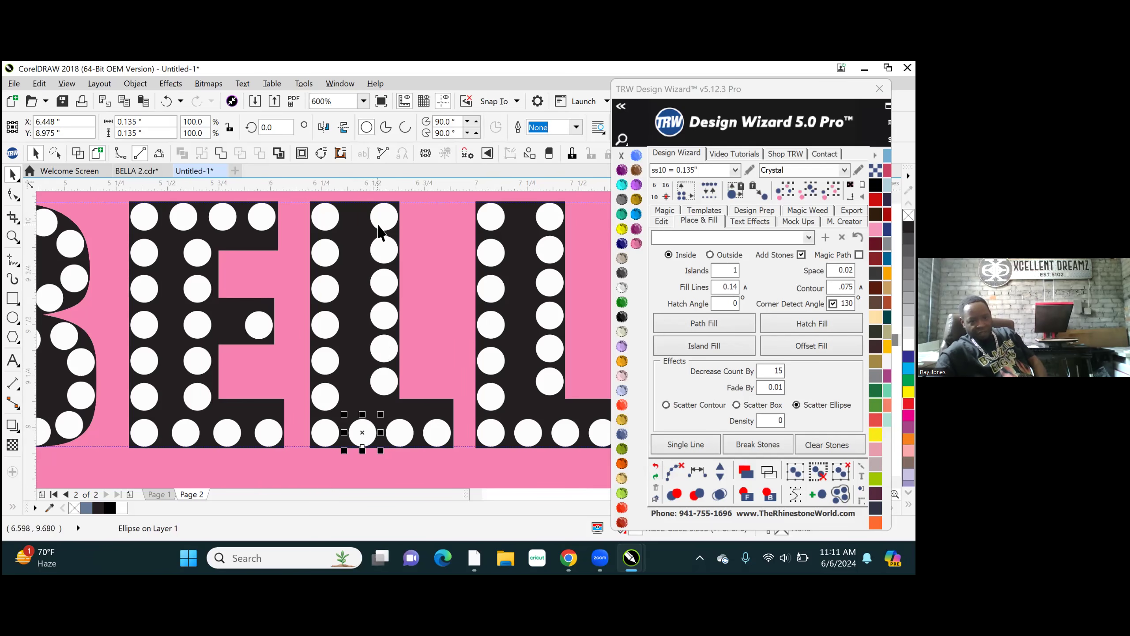
scroll(384, 357, down, 1)
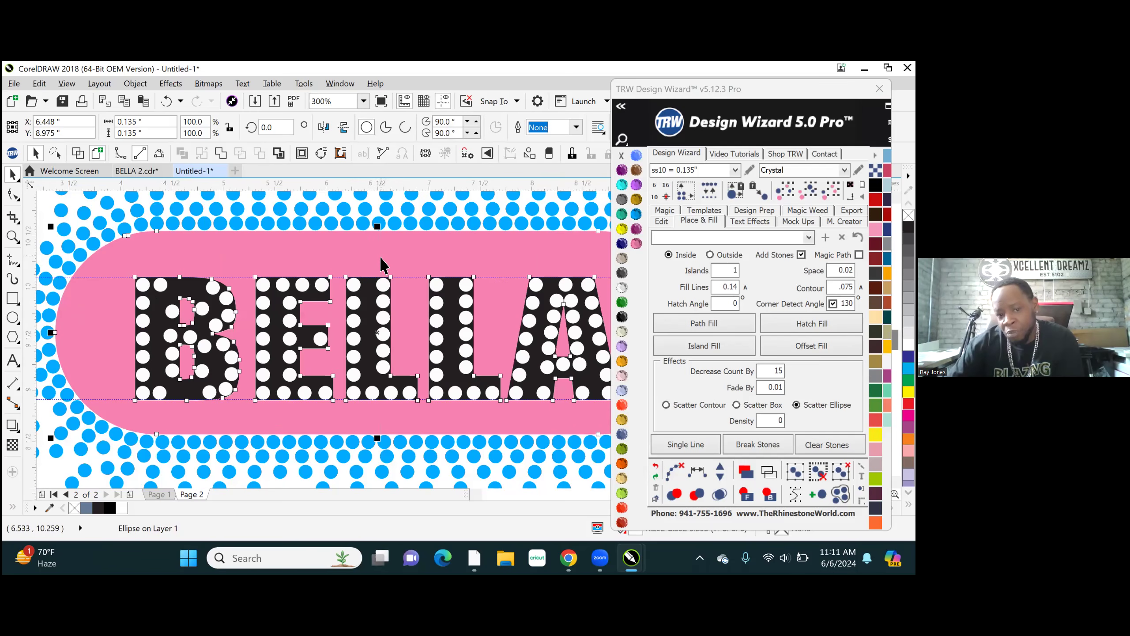
right_click(382, 264)
click(444, 360)
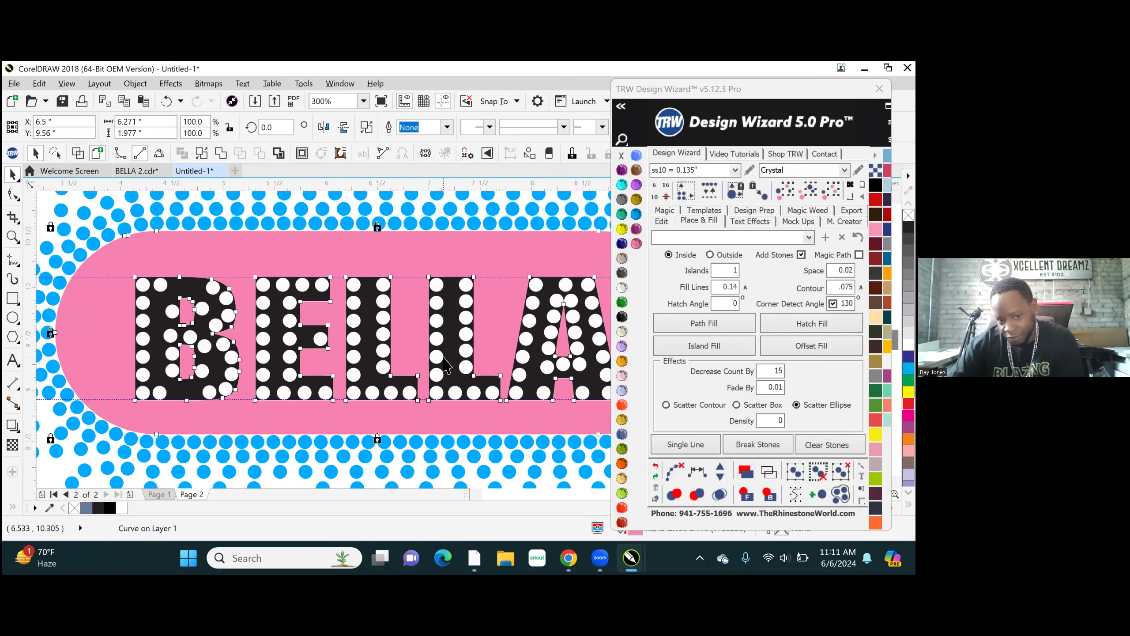
- Delete the six inner-column stones in each of the two Ls, keeping their outer stems and bottom arms
scroll(447, 351, up, 1)
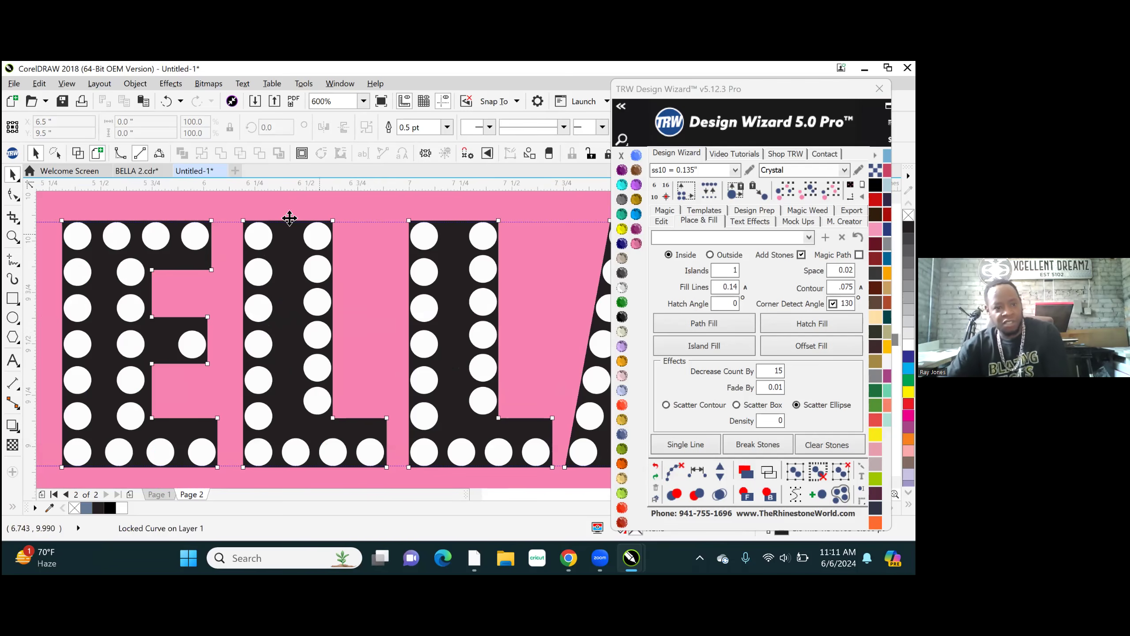
drag(283, 219, 356, 418)
key(Delete)
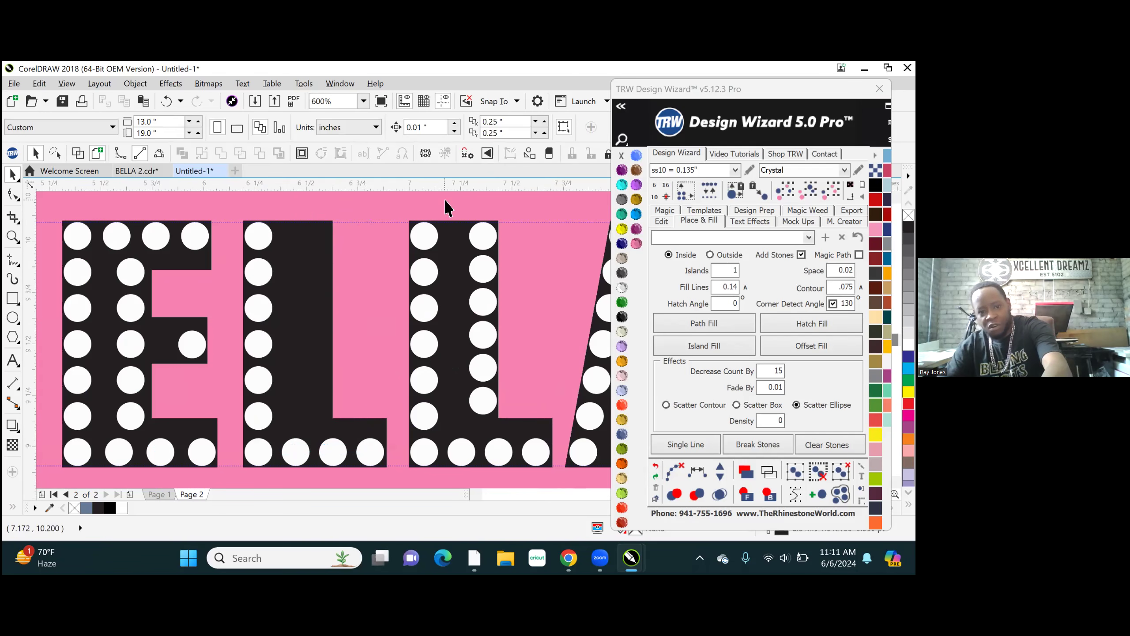
drag(466, 255, 519, 430)
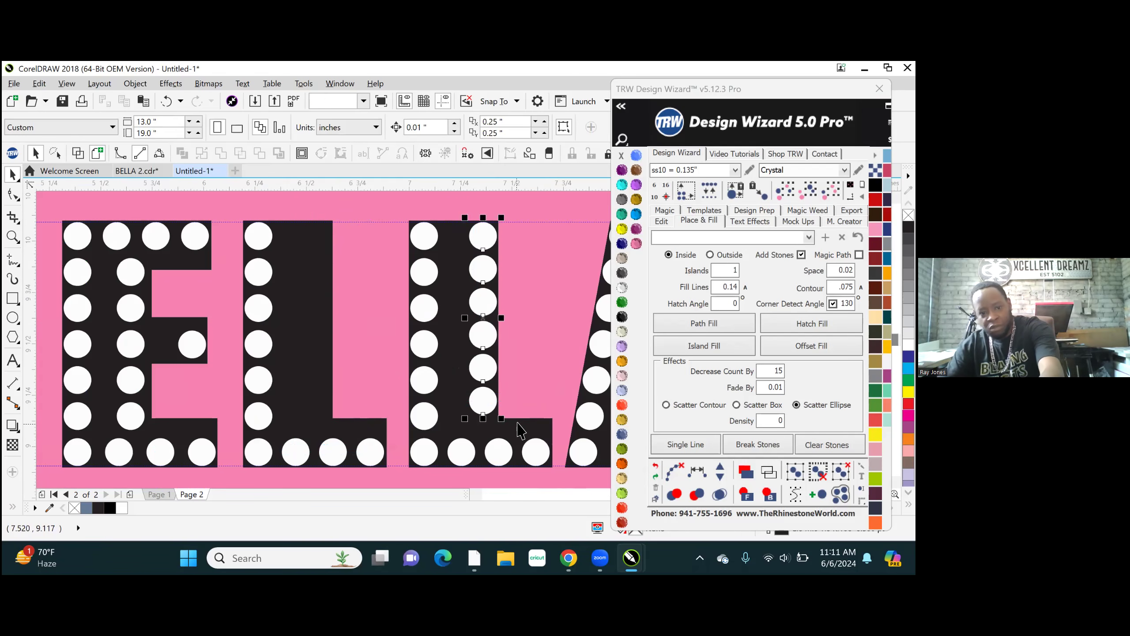
key(Delete)
- Duplicate the six stem stones above the bottom arm of both Ls as inner columns, the set centred at about X 6.94 in
drag(221, 198, 462, 439)
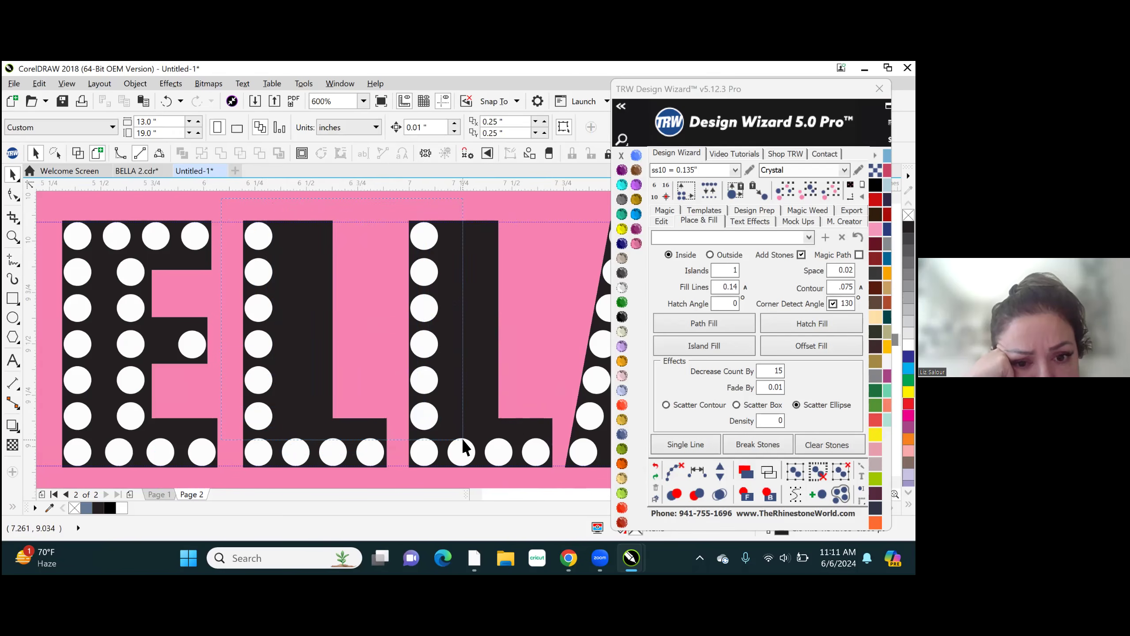
scroll(266, 348, up, 2)
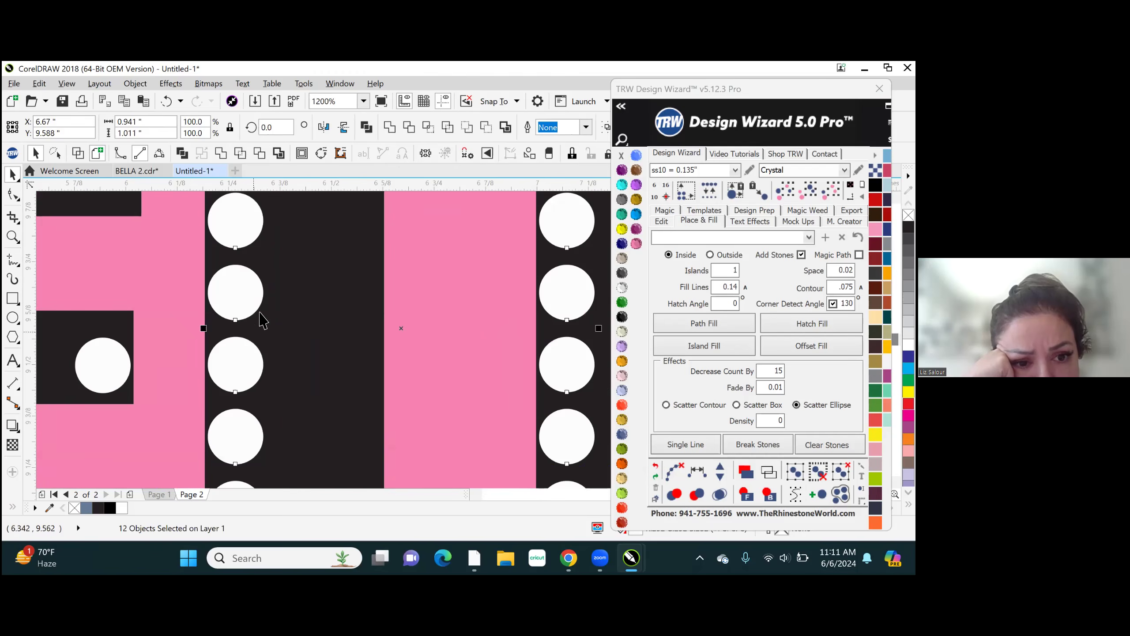
drag(242, 294, 351, 293)
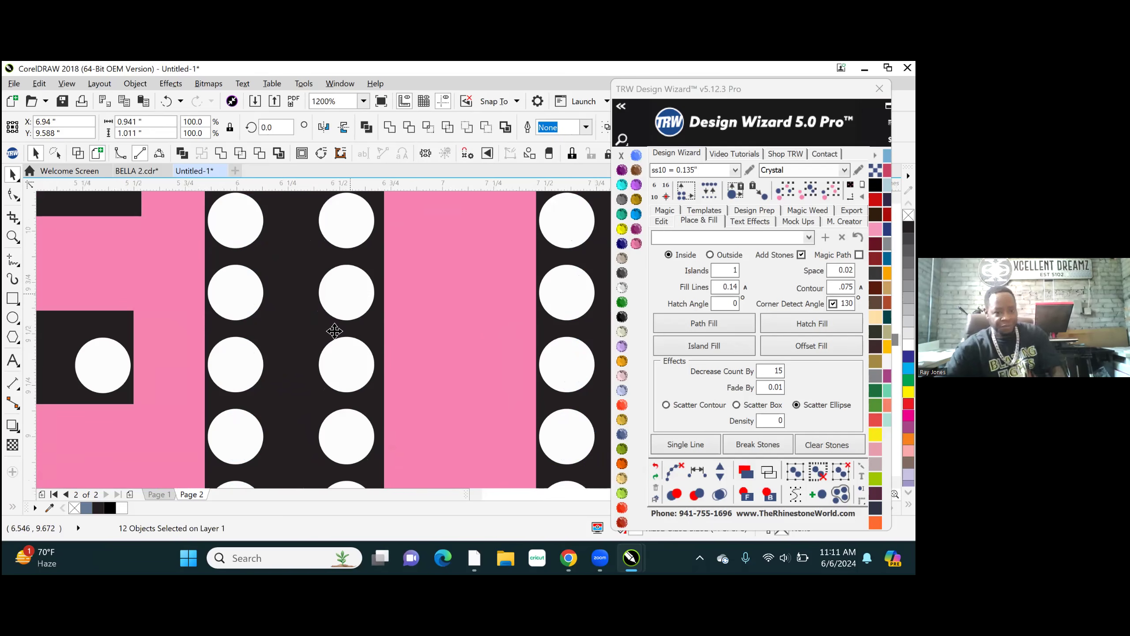
scroll(334, 331, down, 2)
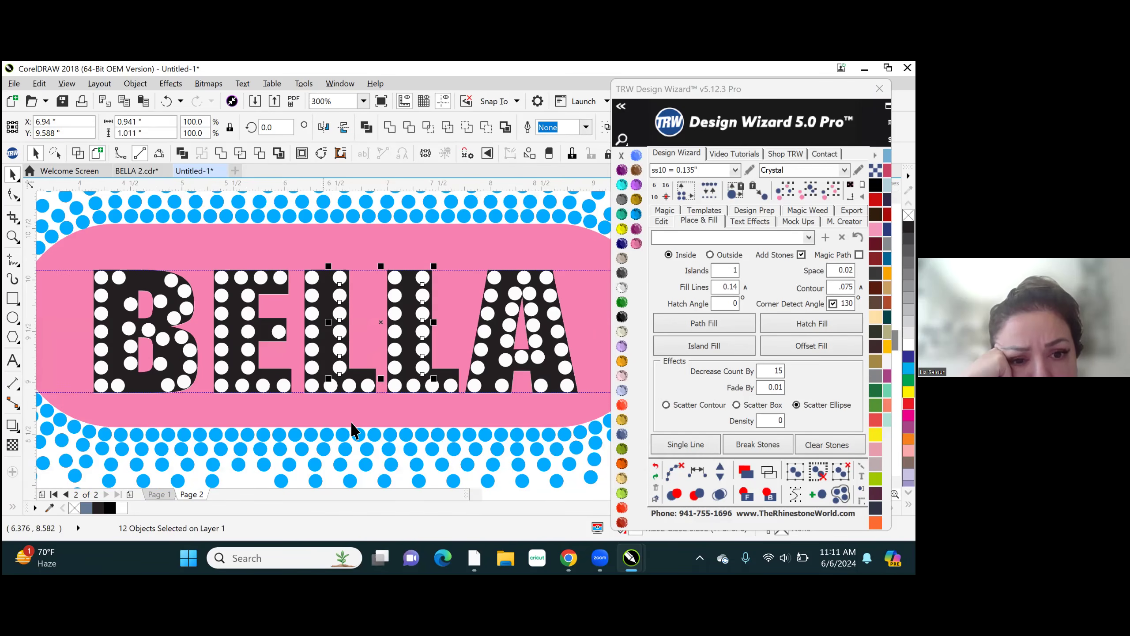
- Examine the stone alignment and spacing in both Ls and across the whole BELLA lettering
scroll(351, 429, down, 1)
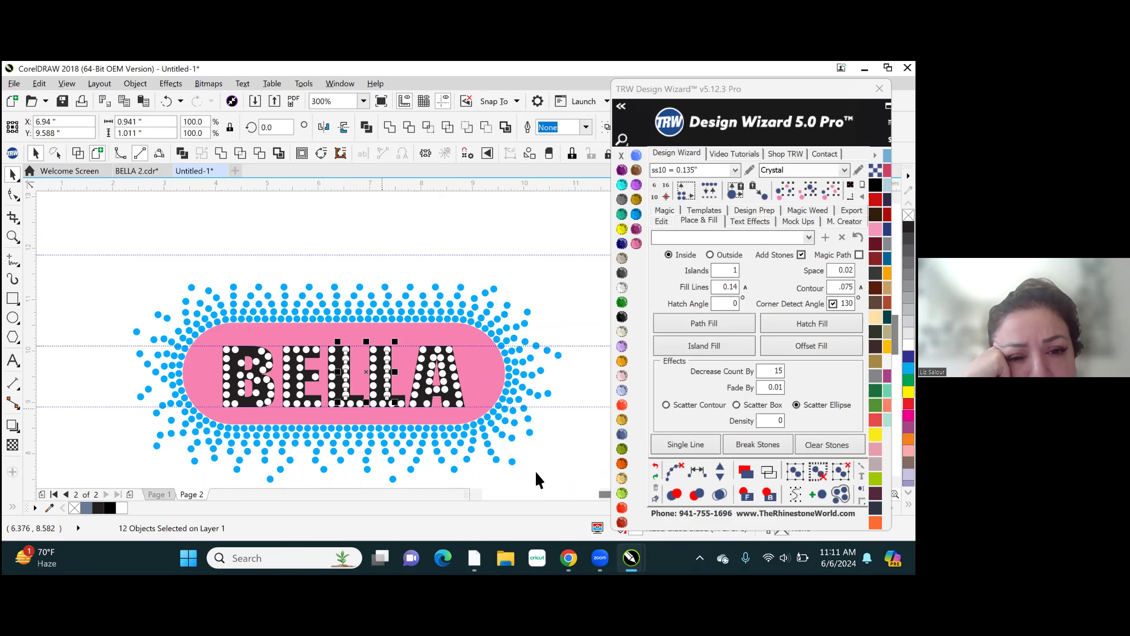
click(396, 252)
scroll(392, 412, up, 2)
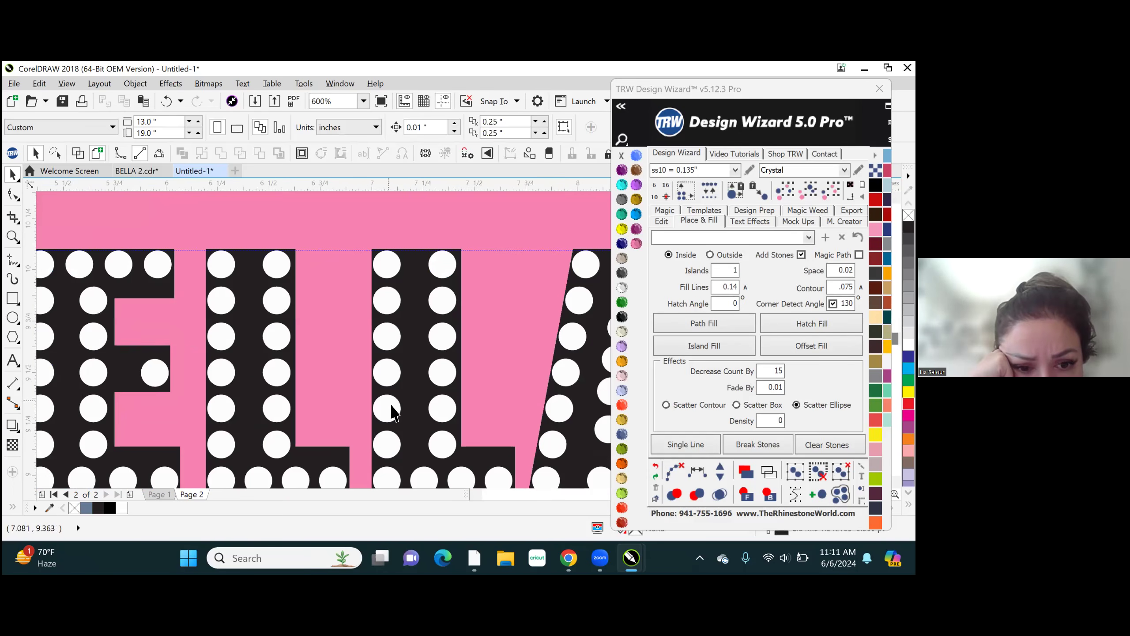
scroll(357, 426, down, 1)
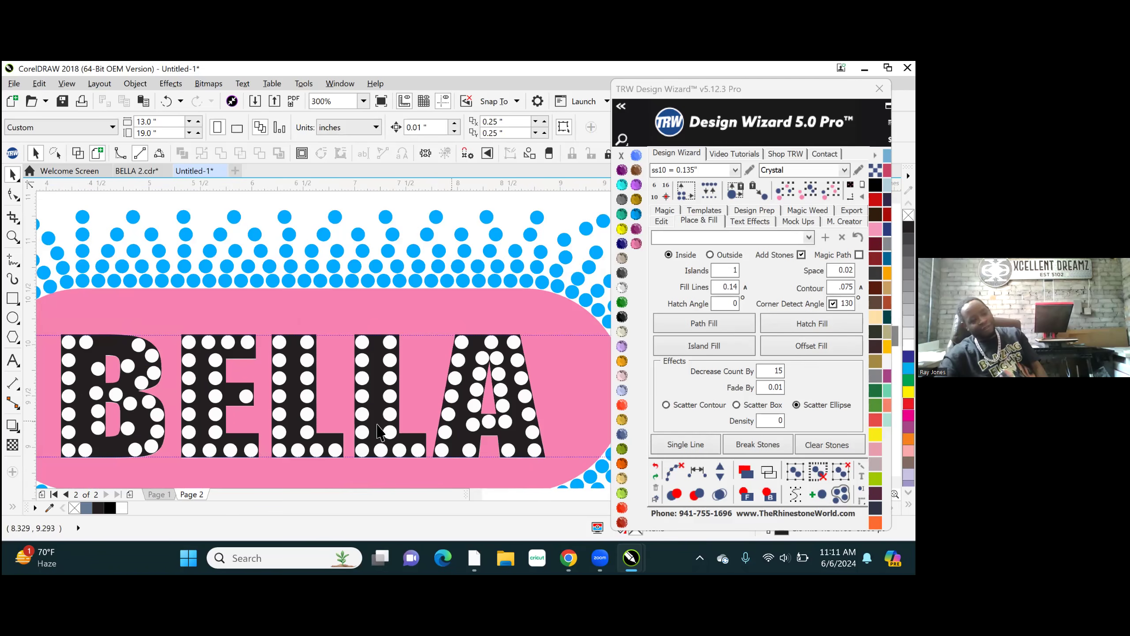
scroll(311, 452, up, 1)
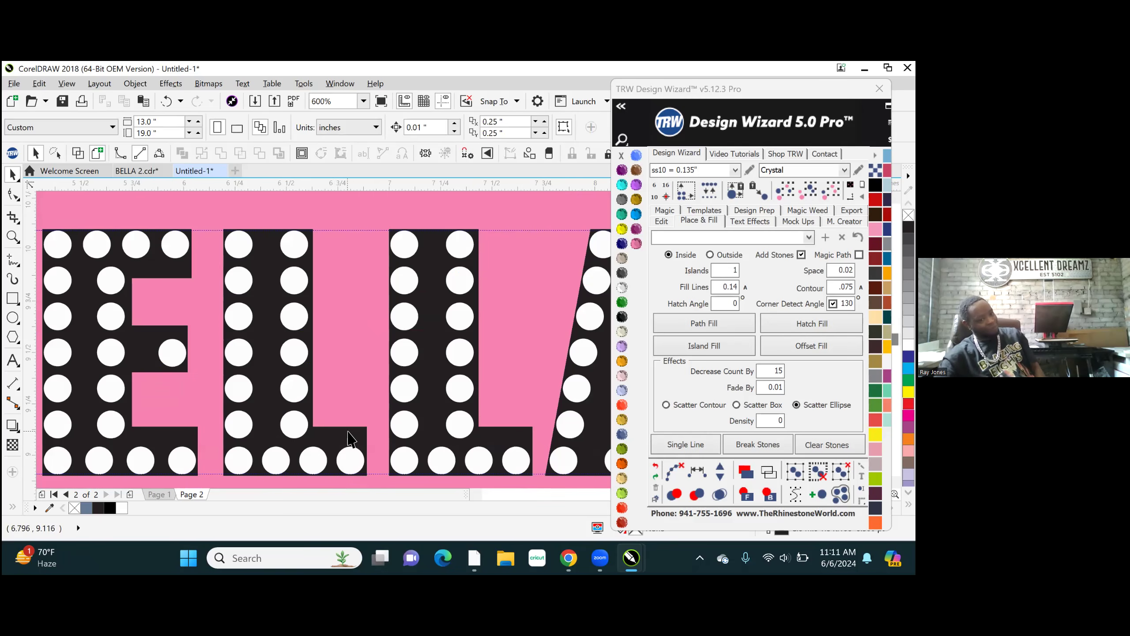
scroll(573, 464, down, 1)
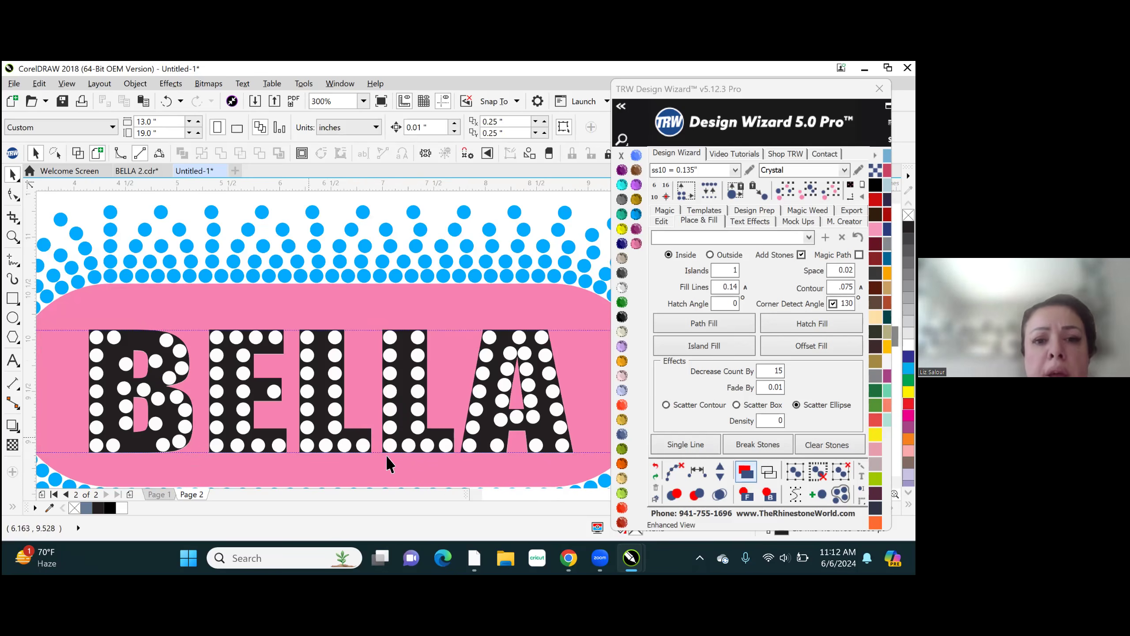
scroll(352, 427, up, 1)
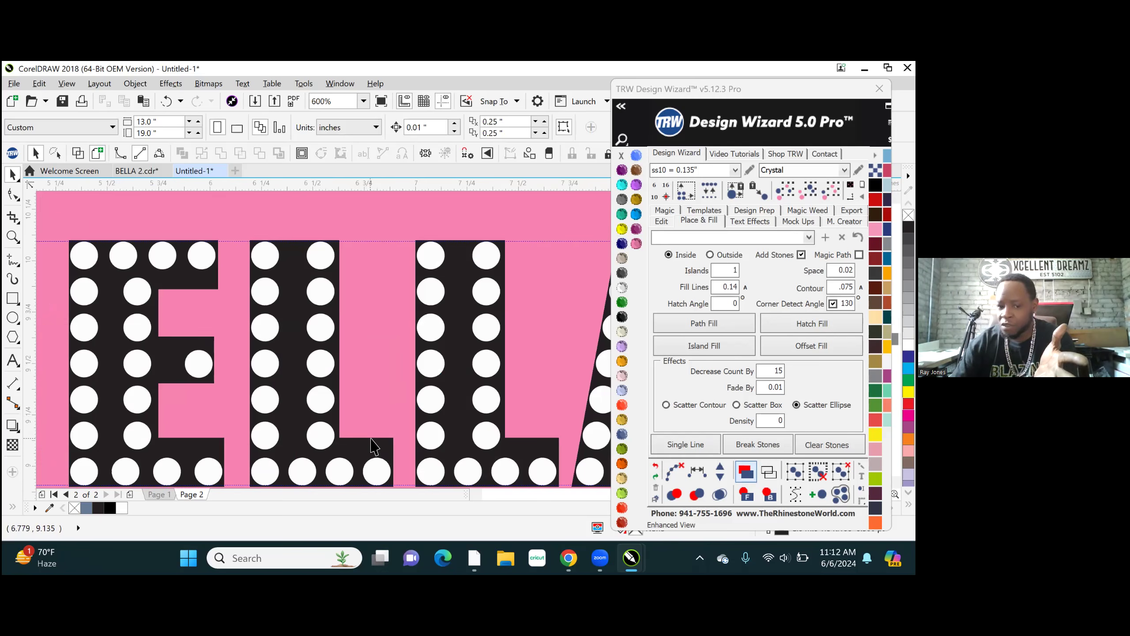
click(371, 441)
scroll(372, 441, down, 5)
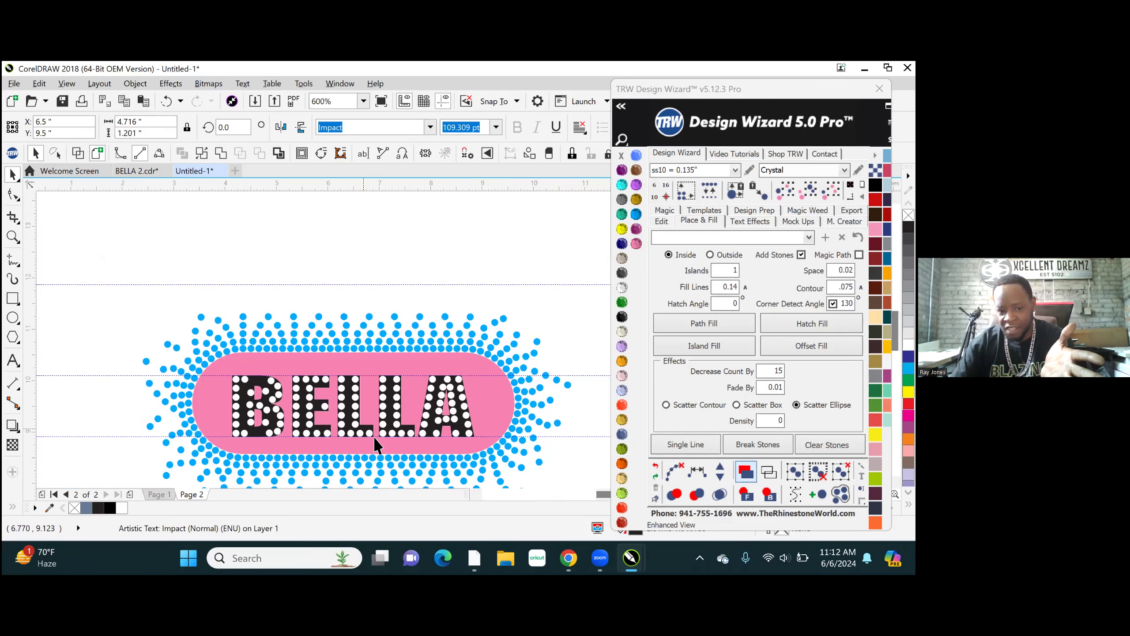
scroll(364, 429, up, 2)
scroll(363, 430, up, 5)
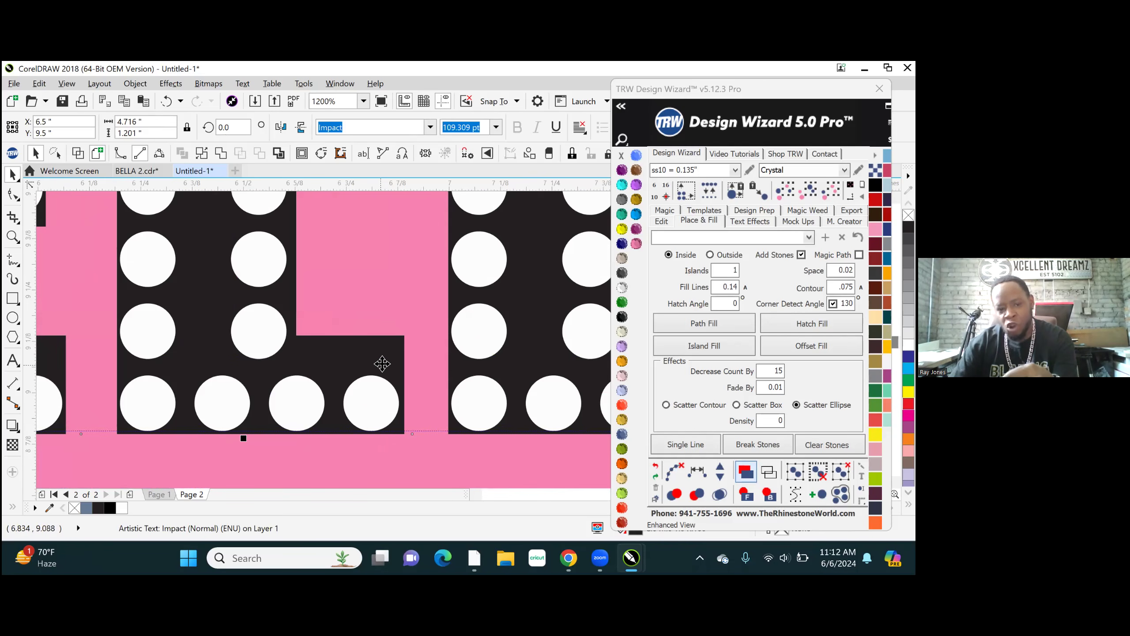
scroll(307, 393, down, 2)
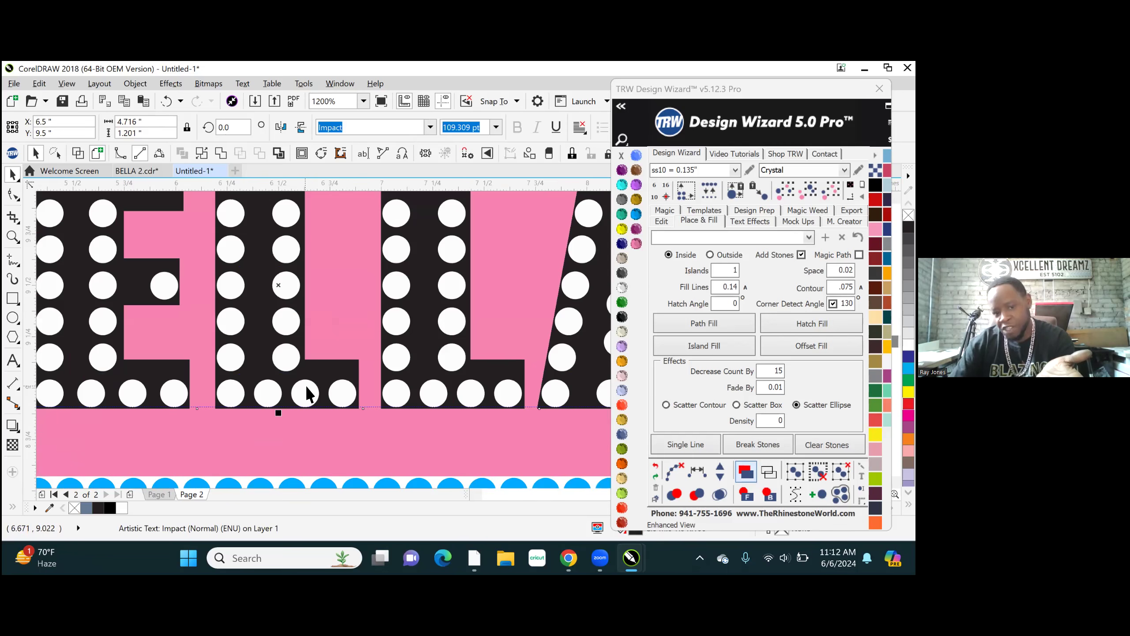
double_click(324, 371)
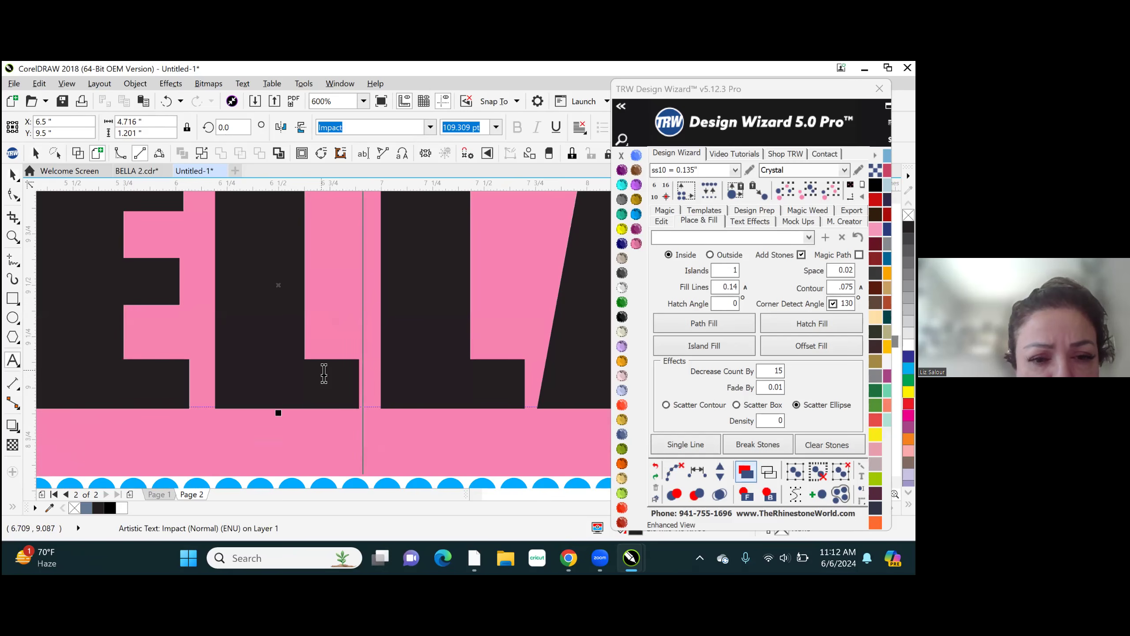
scroll(398, 411, down, 4)
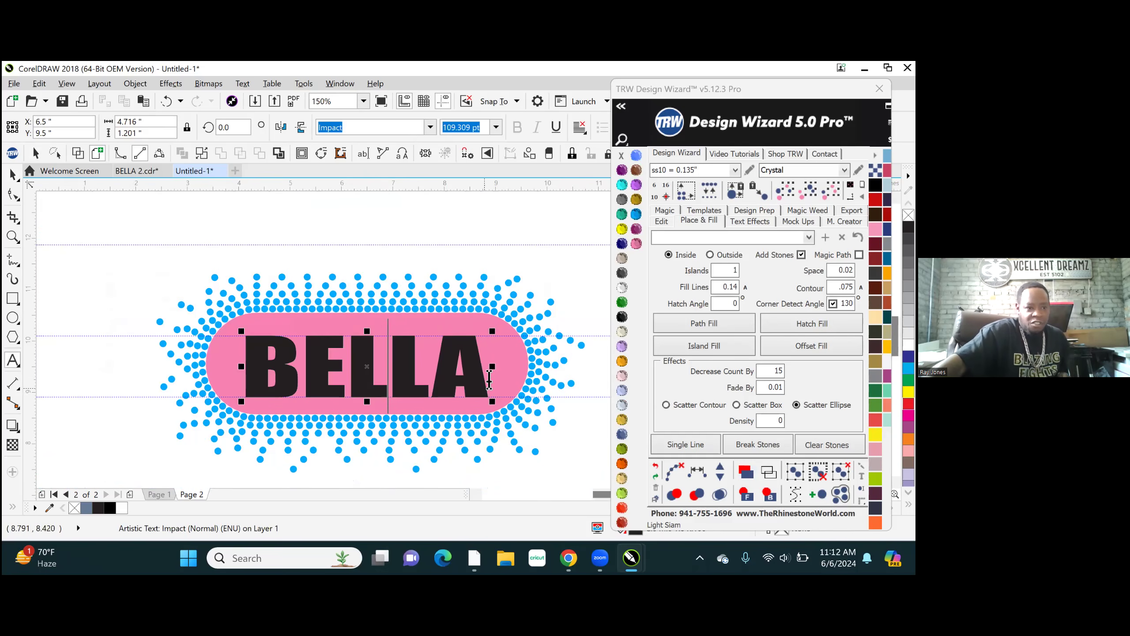
click(10, 150)
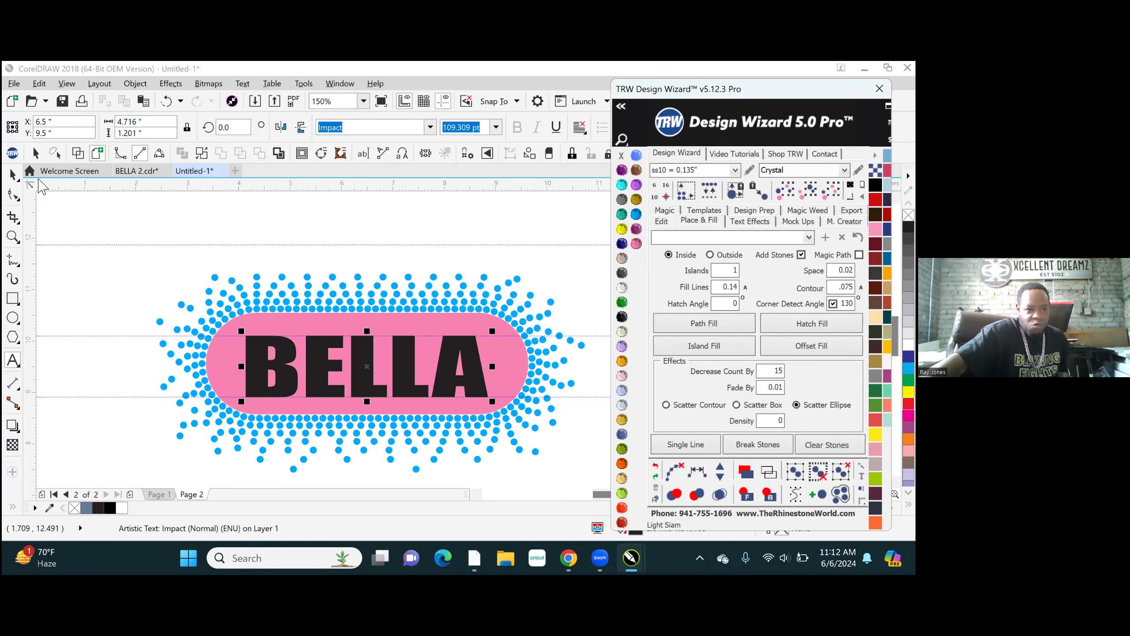
- Weld the BELLA lettering text behind the stones into a single curve object
click(9, 173)
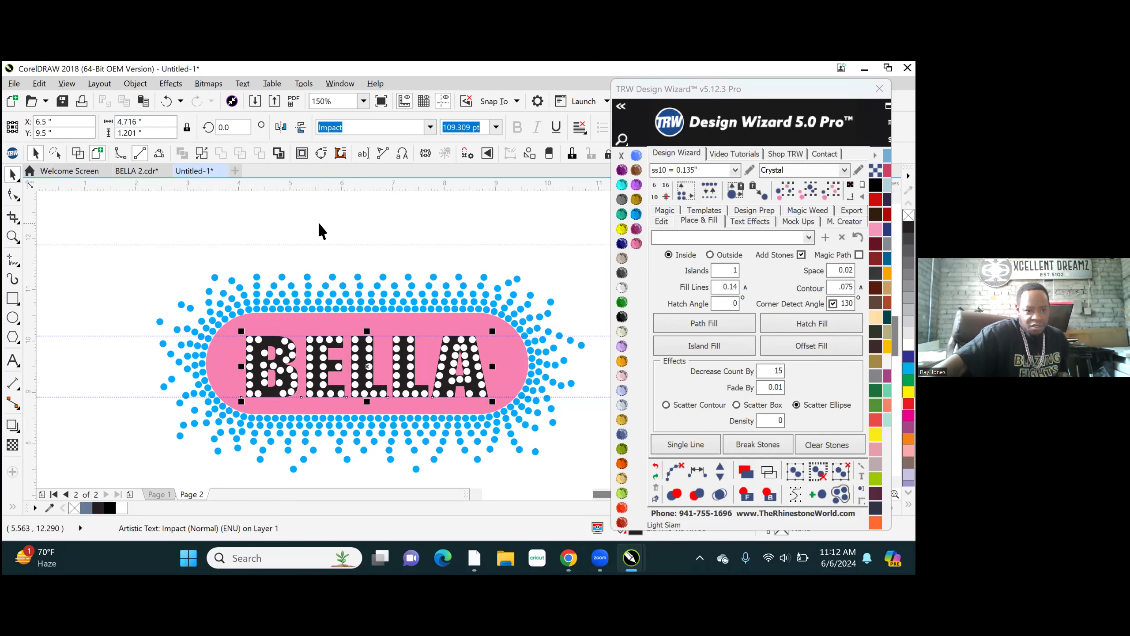
key(Escape)
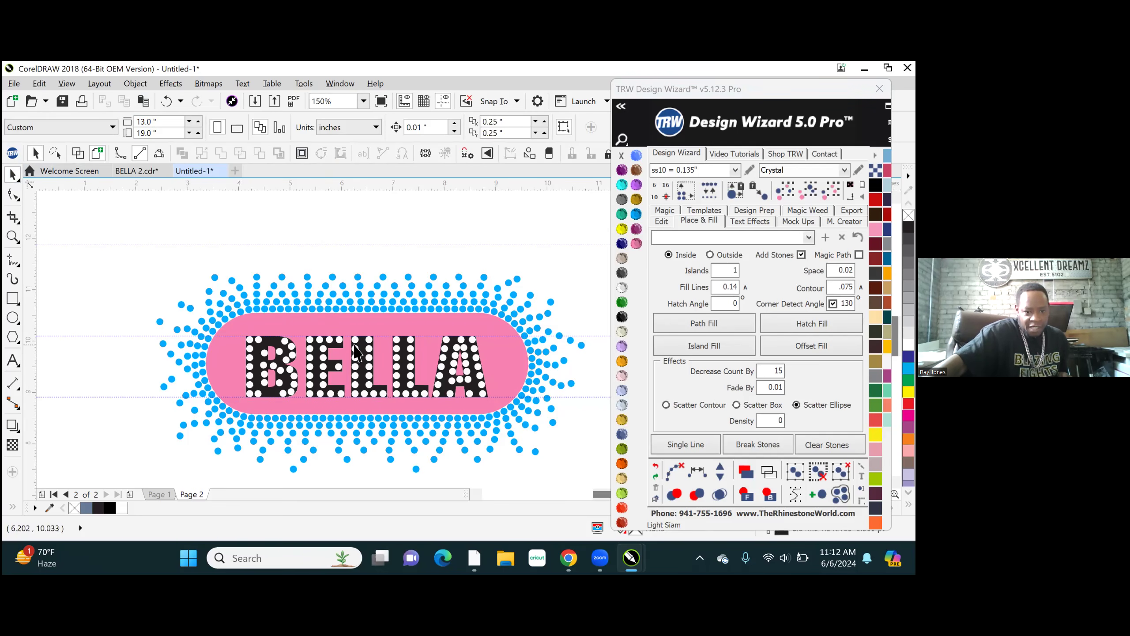
click(362, 351)
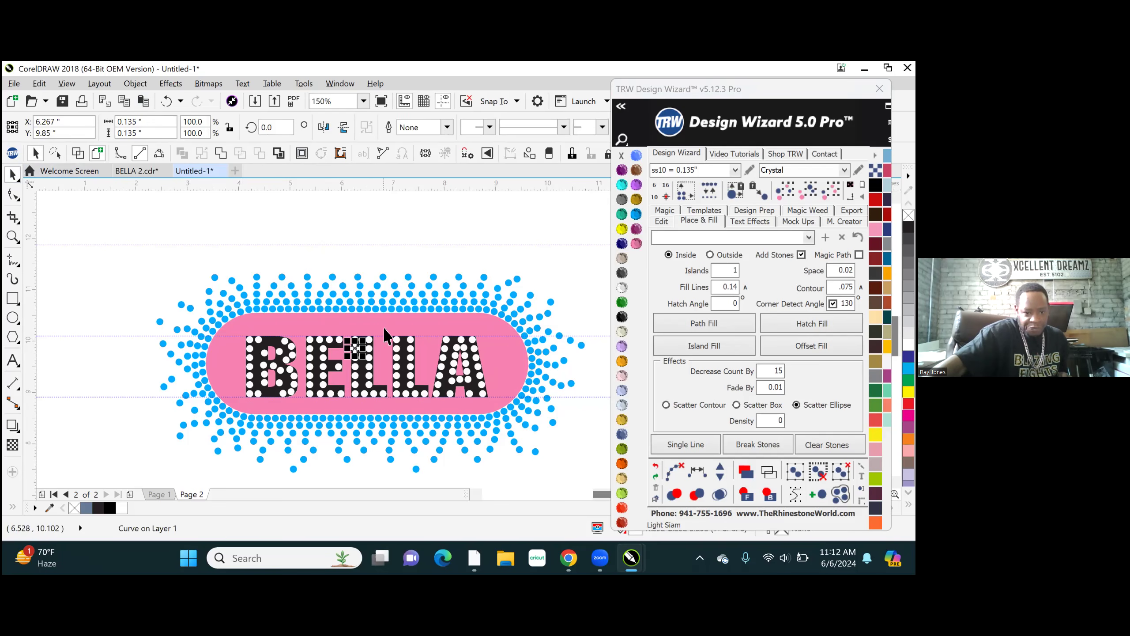
click(445, 394)
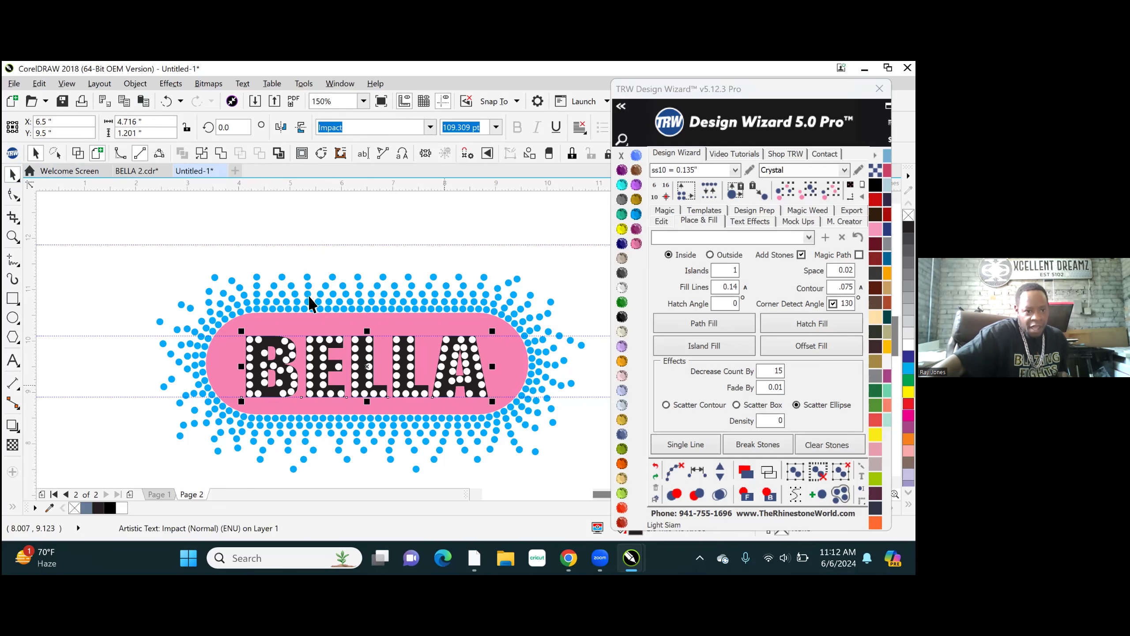
click(220, 153)
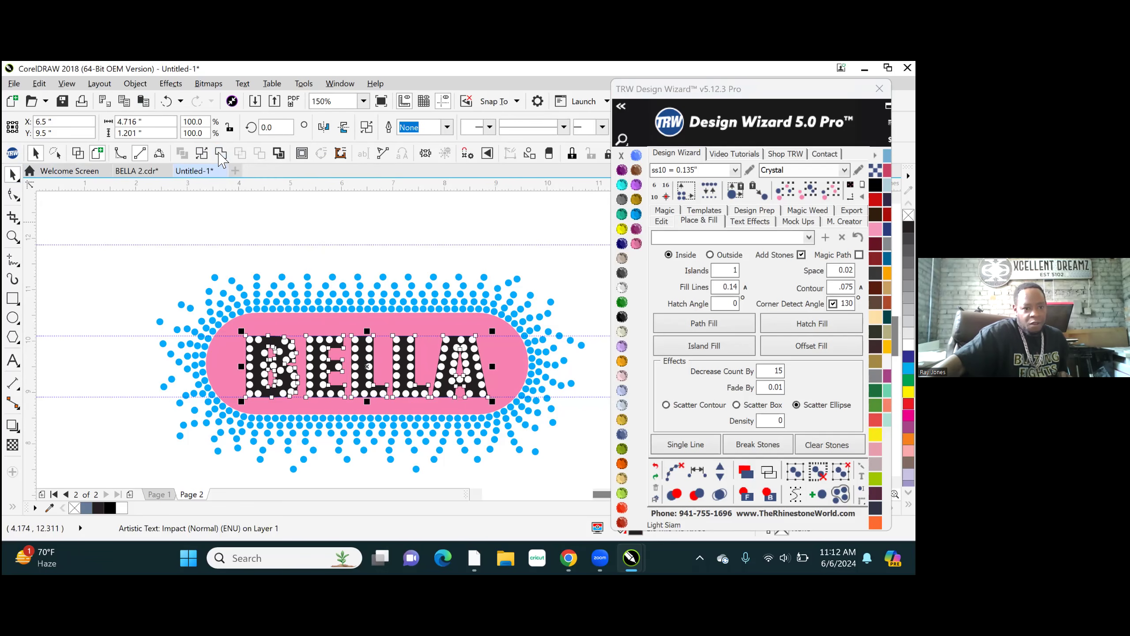
- Raise the upper edges of the bottom arms of both Ls straight up by about 0.106 in
scroll(369, 405, up, 8)
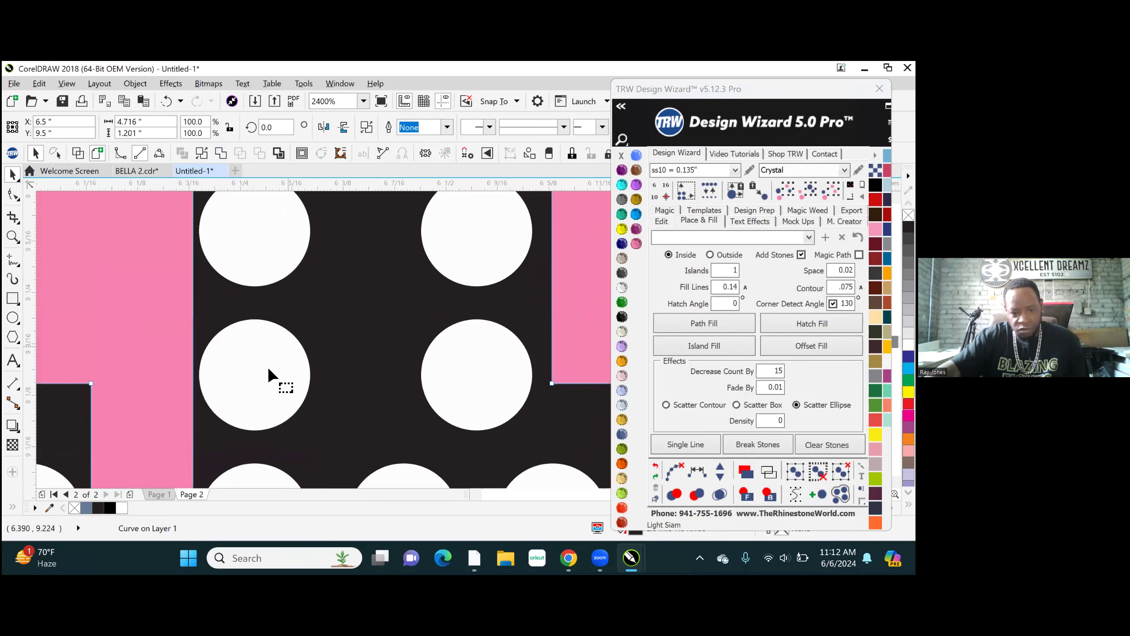
scroll(273, 378, down, 4)
key(F10)
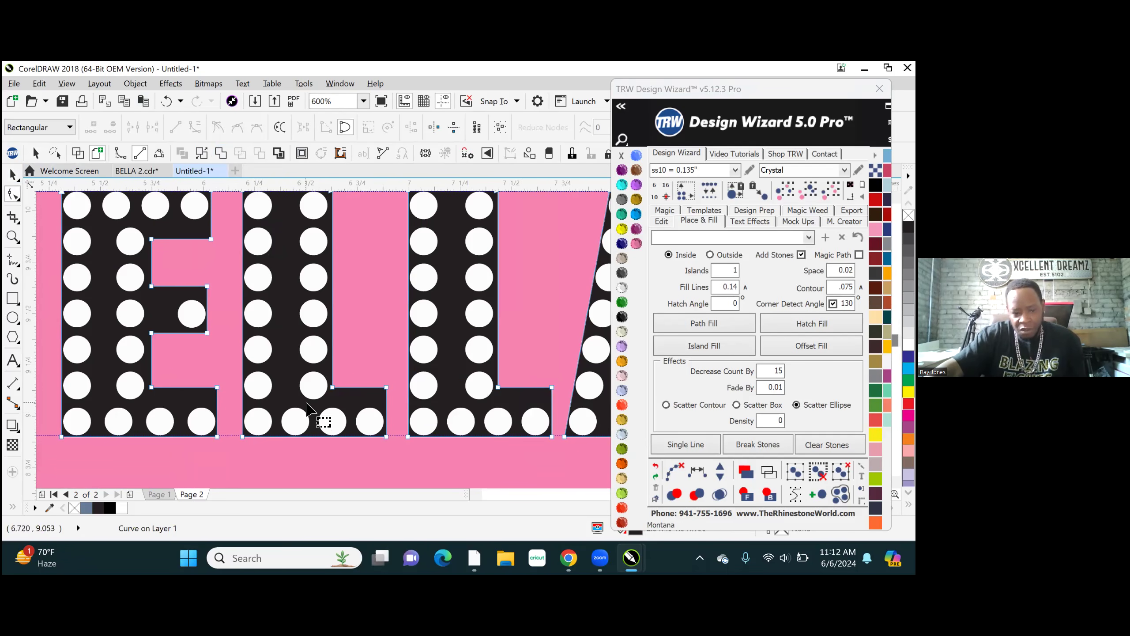
drag(279, 364, 573, 399)
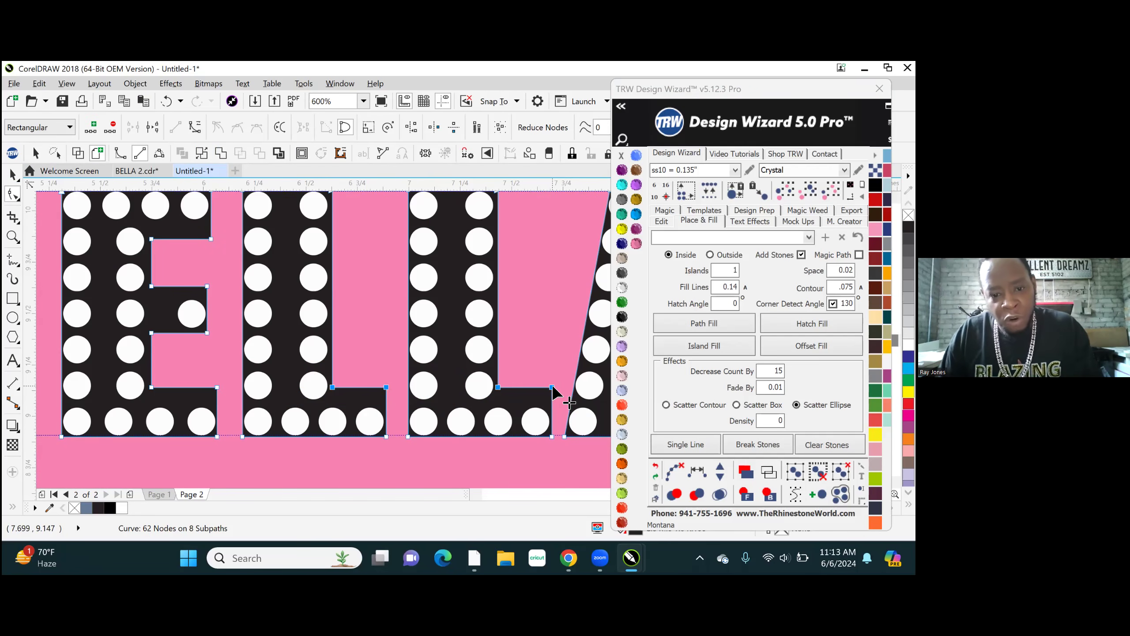
drag(551, 386, 554, 365)
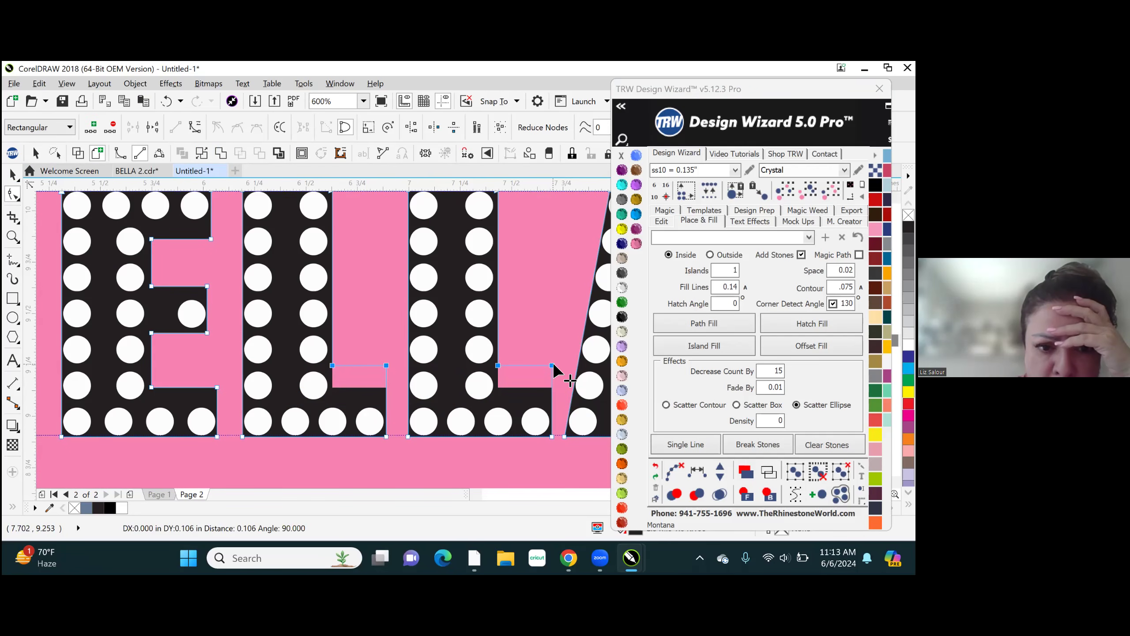
drag(554, 364, 553, 365)
scroll(553, 365, down, 1)
scroll(413, 424, down, 3)
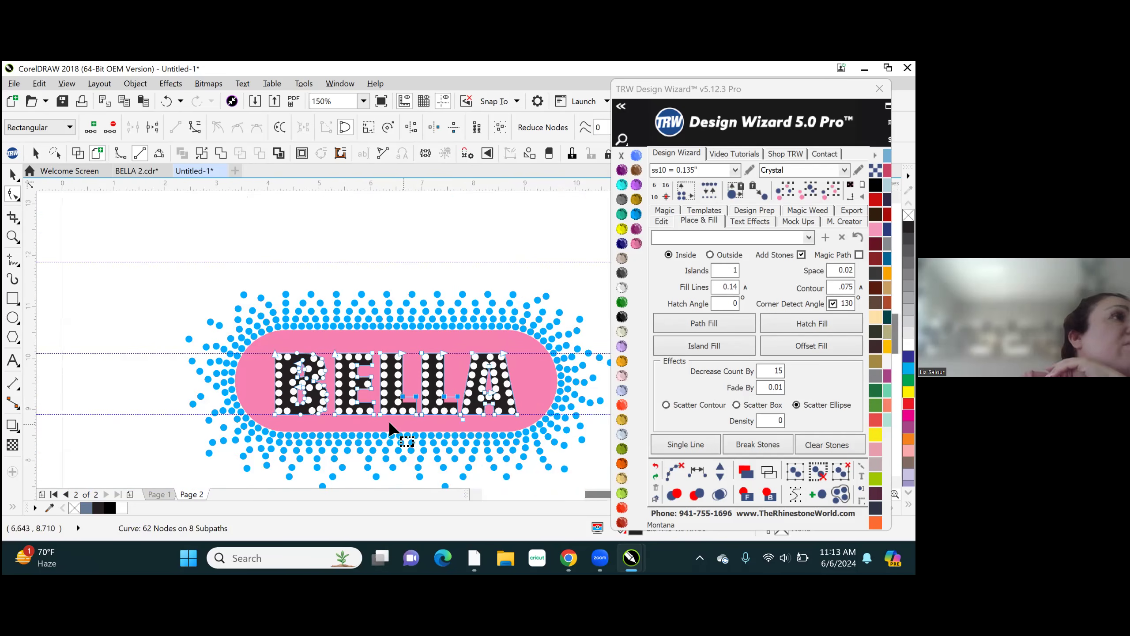
scroll(443, 416, up, 3)
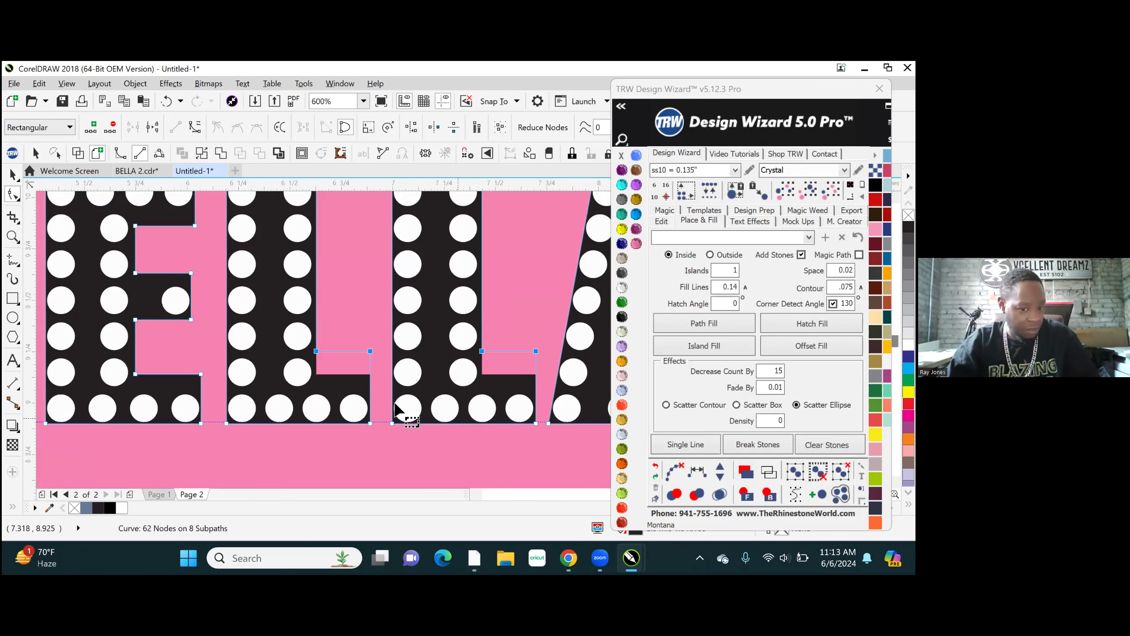
scroll(400, 427, down, 2)
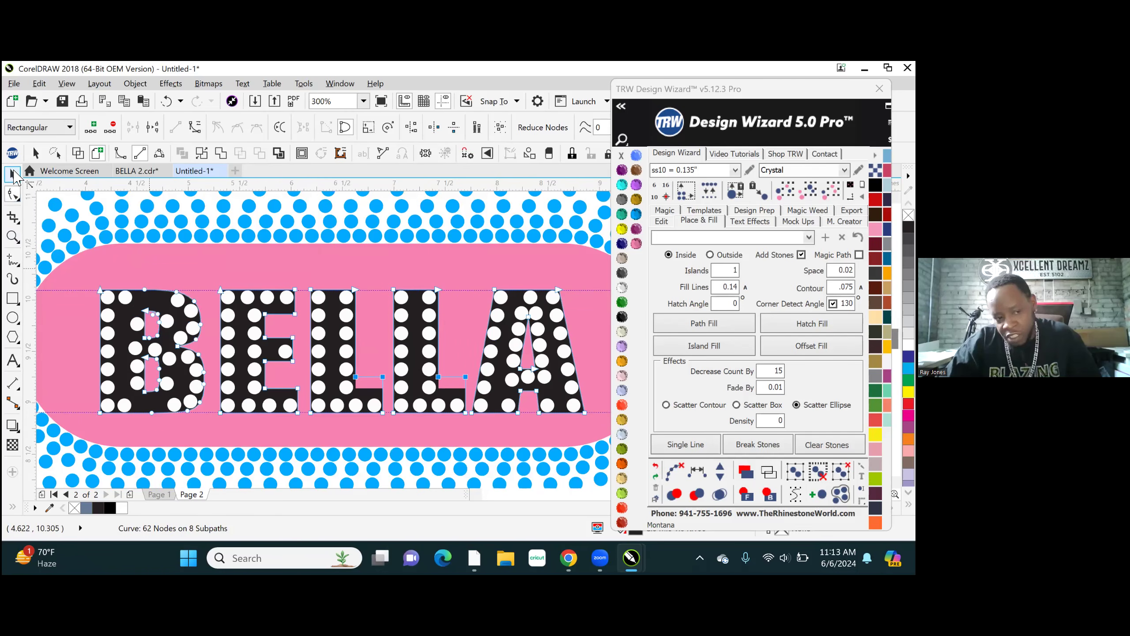
- Unlock the pink background curve behind the lettering
click(13, 176)
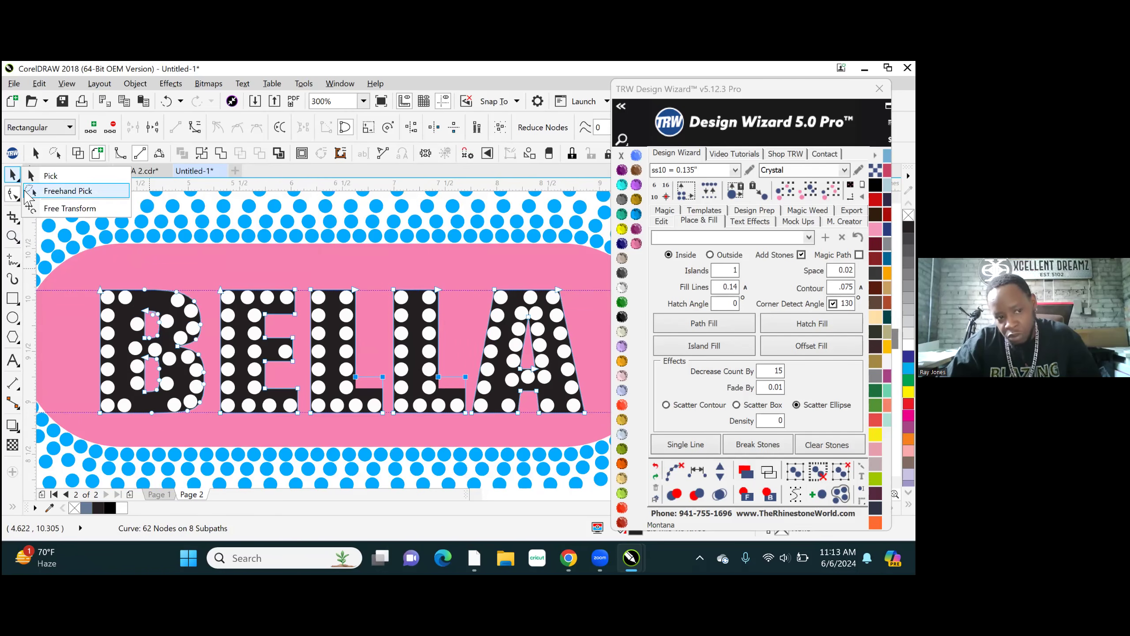
click(12, 181)
click(53, 175)
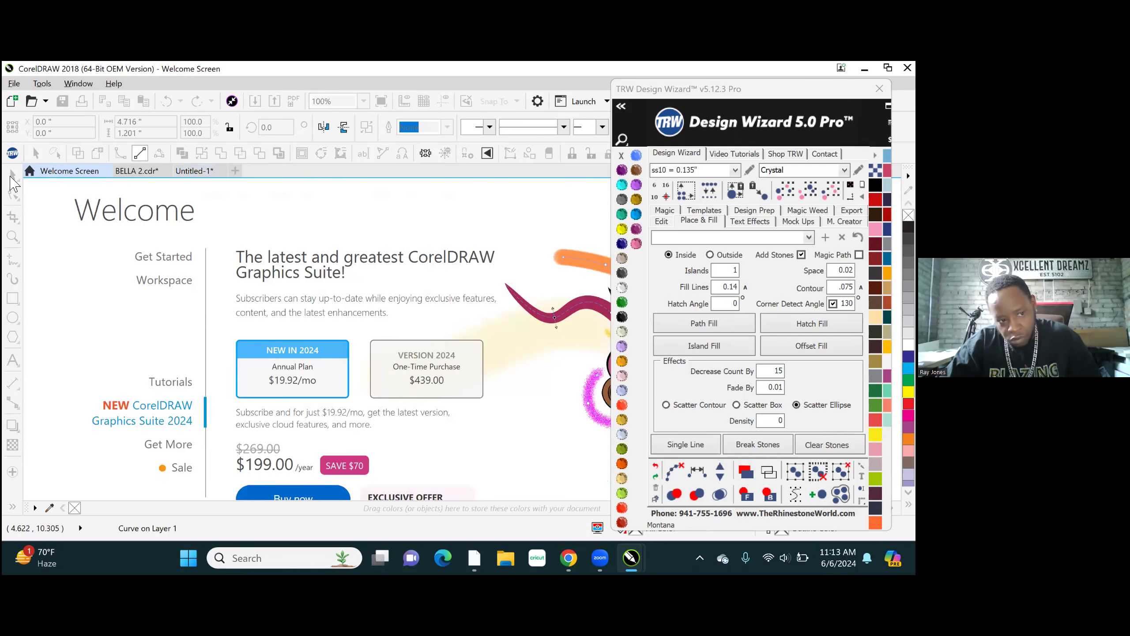
click(198, 171)
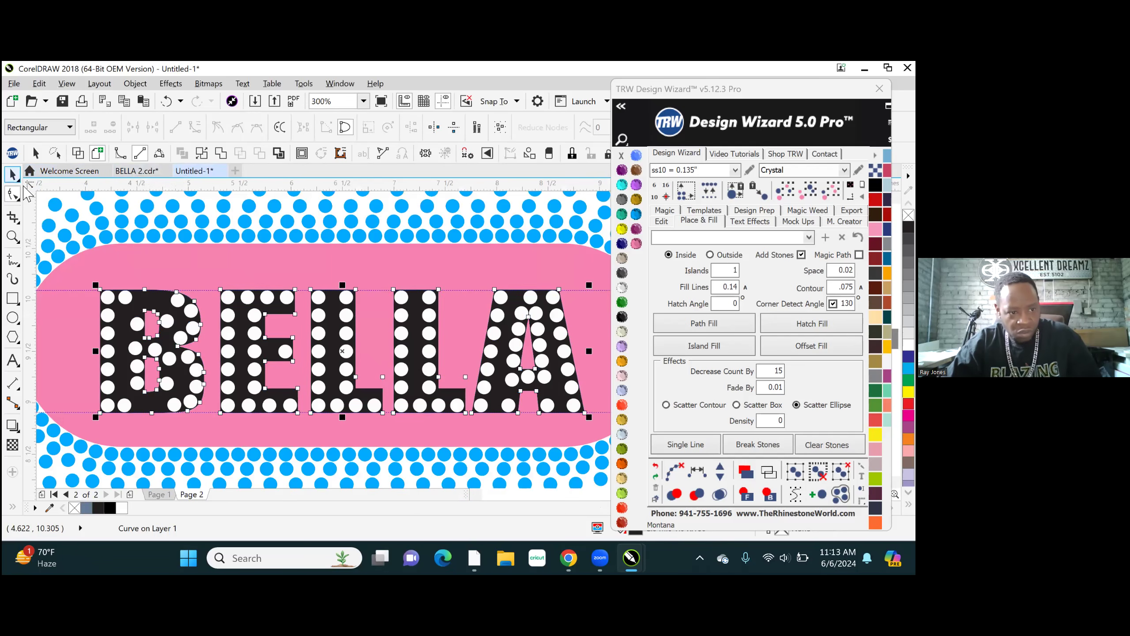
click(12, 175)
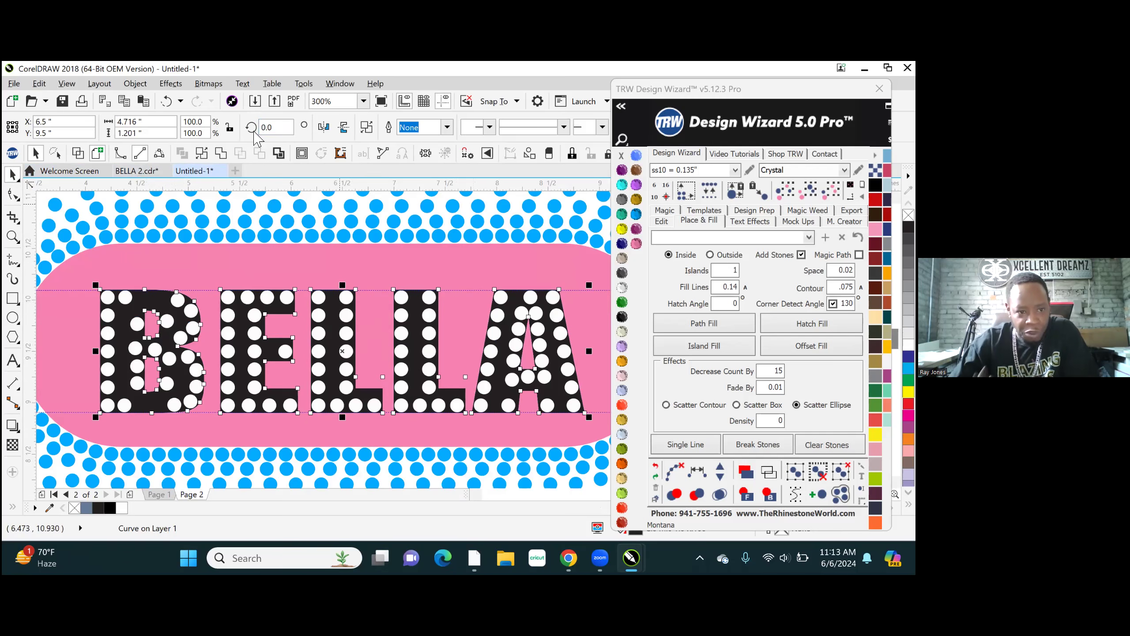
right_click(390, 257)
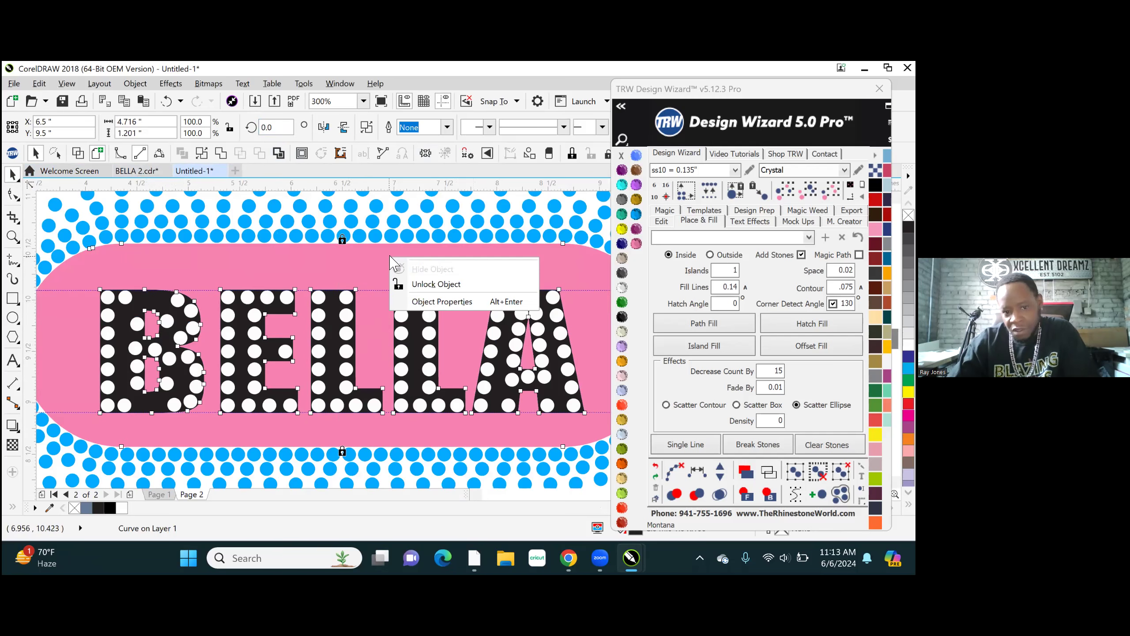
click(442, 285)
- Try trimming the pink background against the BELLA lettering curve, check the shapes in wireframe, and undo the trim
click(425, 355)
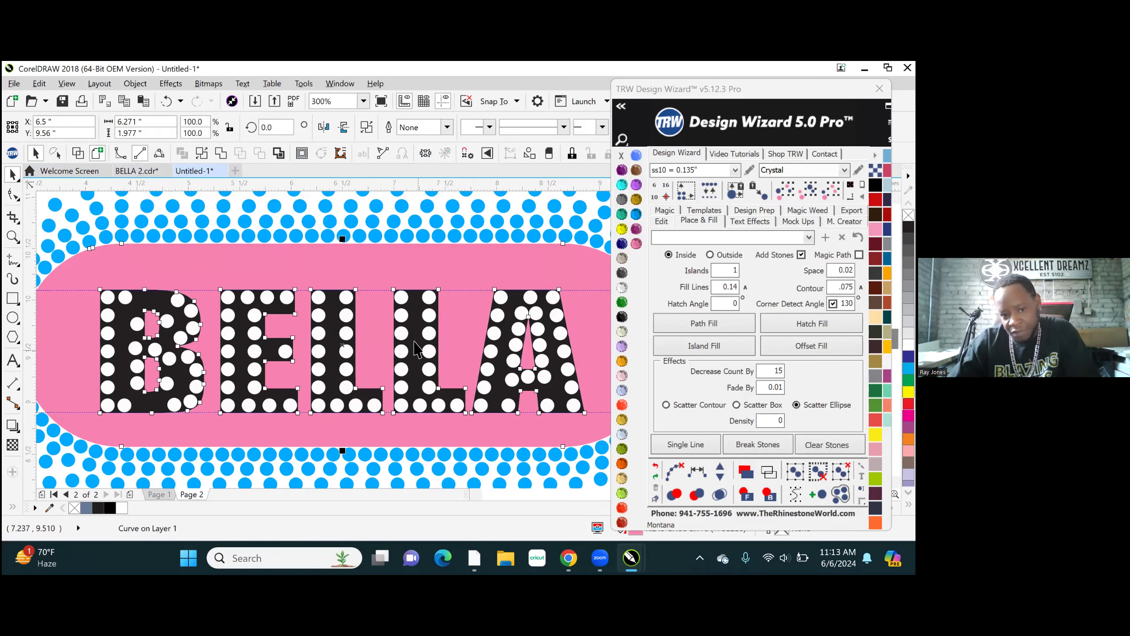
shift+click(405, 264)
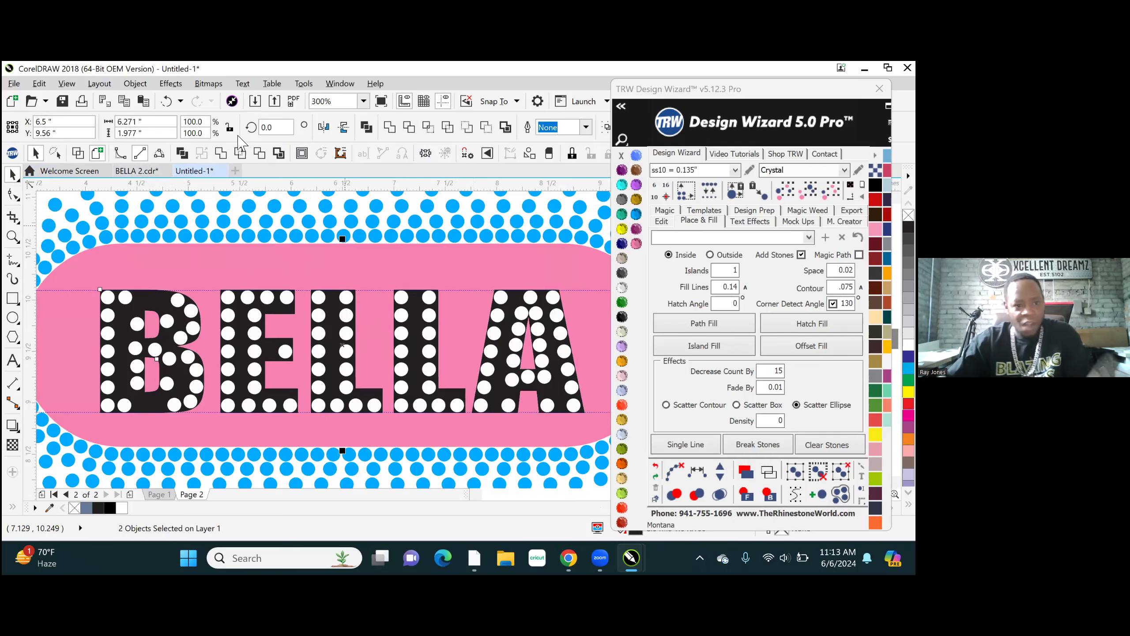
click(258, 154)
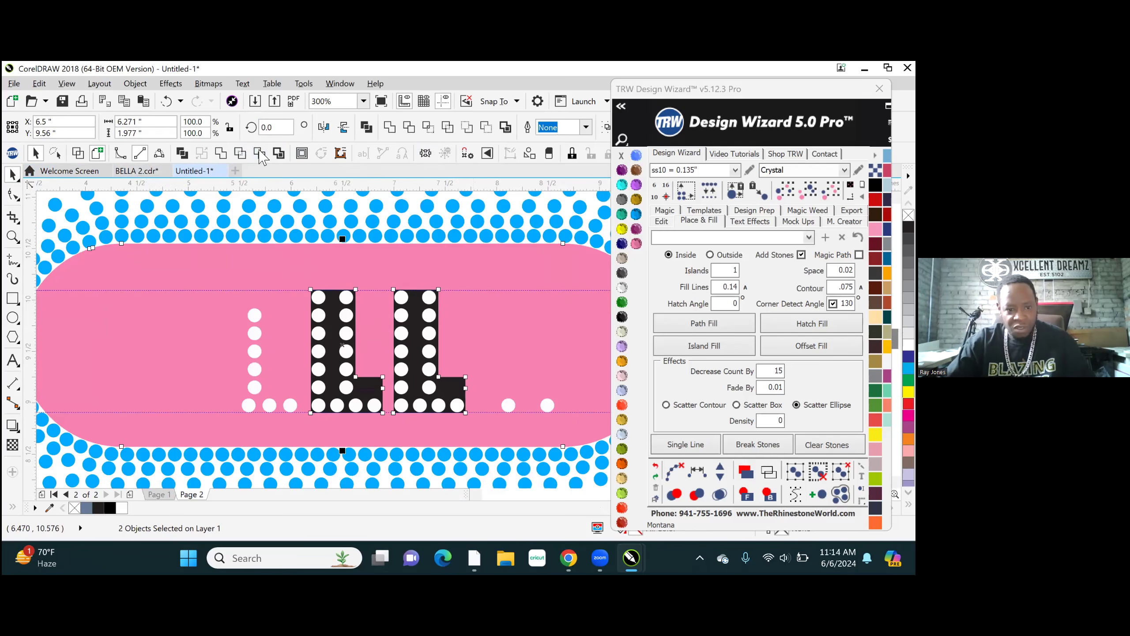
scroll(397, 356, down, 2)
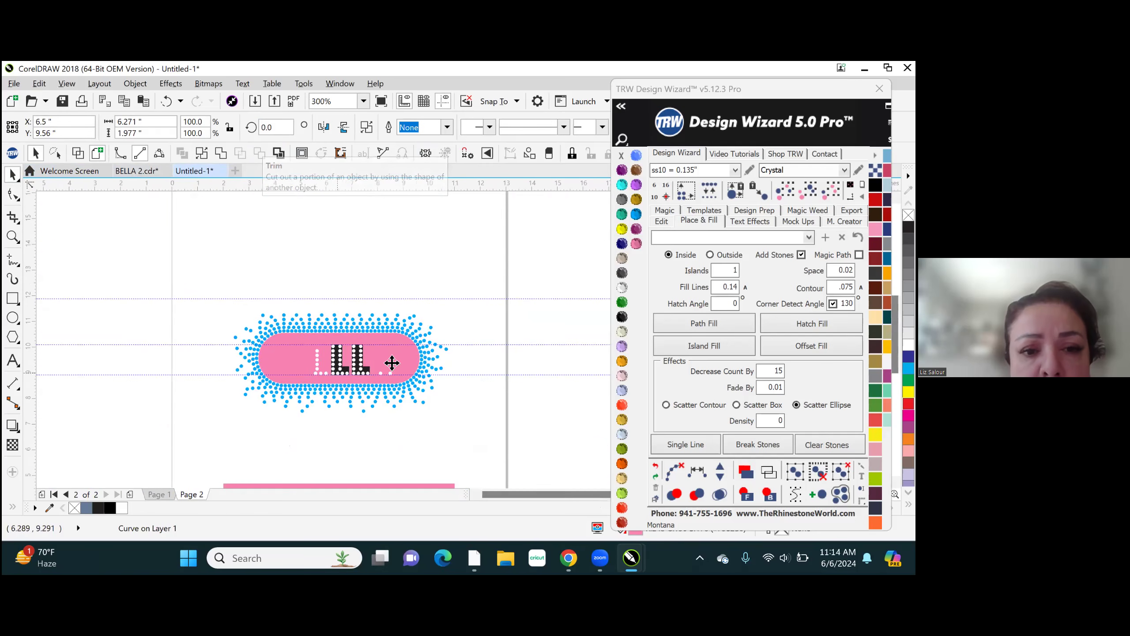
scroll(396, 362, up, 1)
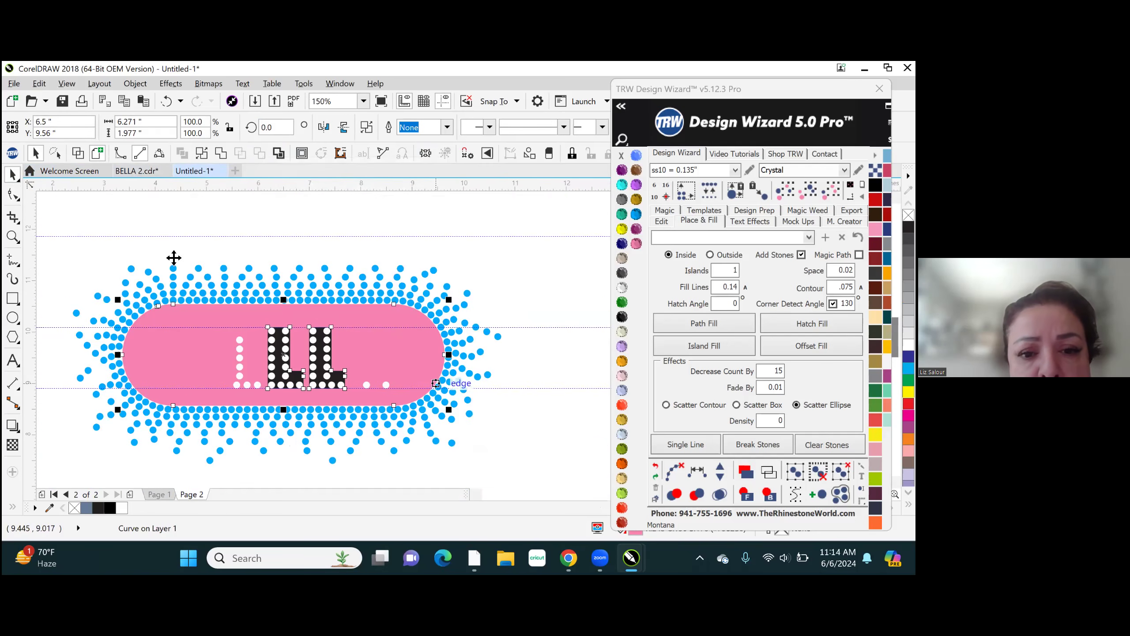
click(79, 153)
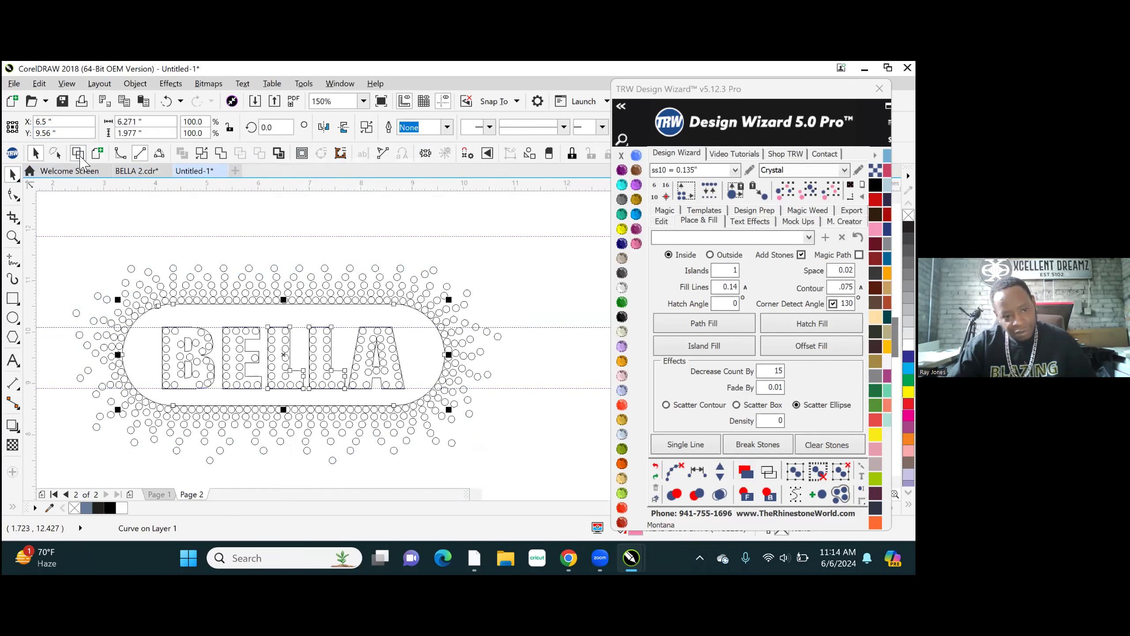
click(95, 152)
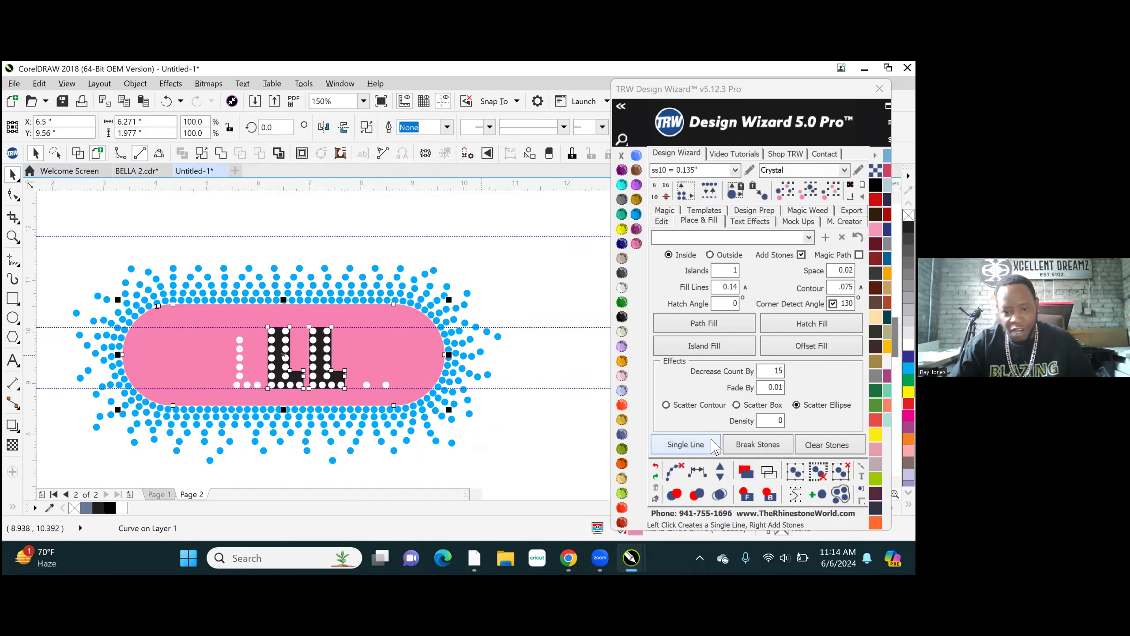
click(655, 466)
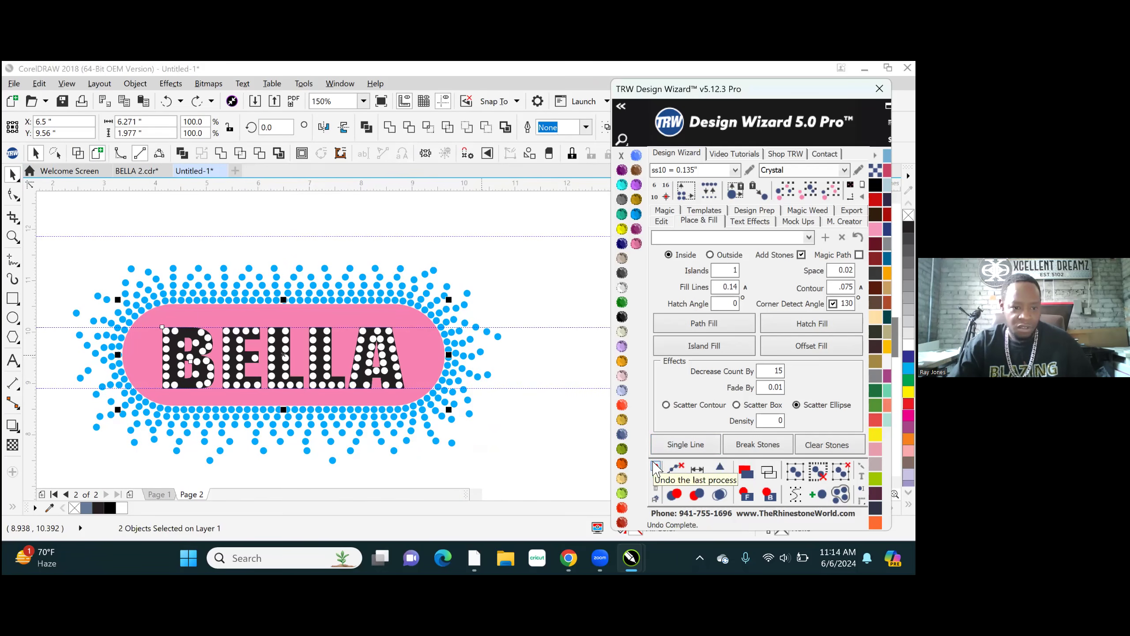
- Recolor all the Crystal stones in the BELLA lettering to Citrine
click(394, 227)
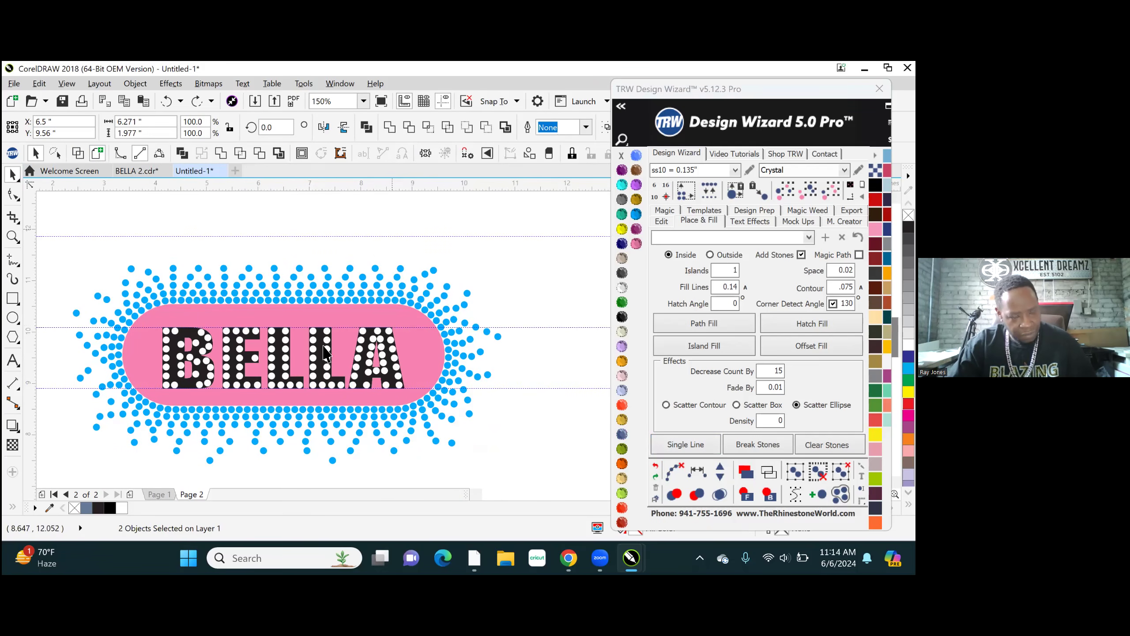
scroll(317, 360, up, 1)
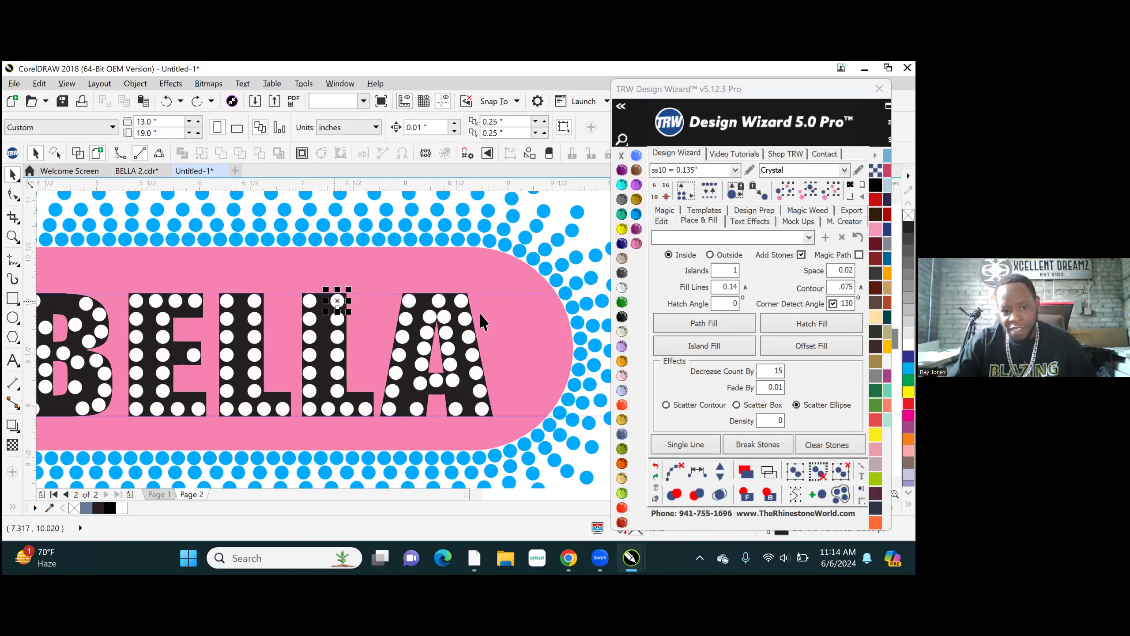
click(338, 307)
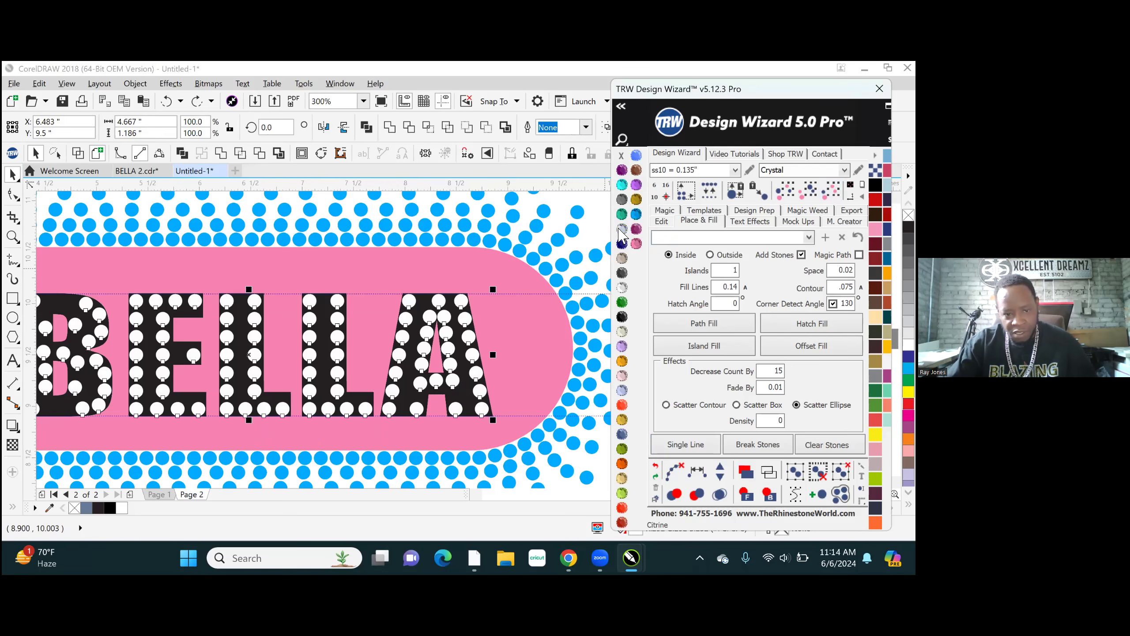
double_click(621, 228)
scroll(337, 349, down, 2)
scroll(337, 348, down, 3)
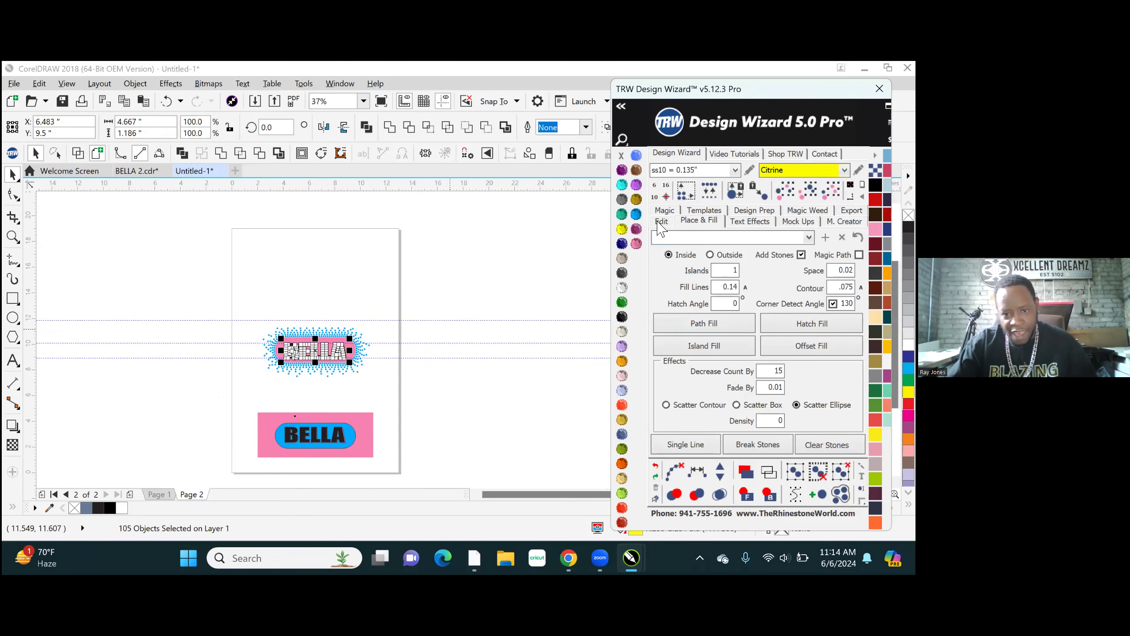
- Try nudging all the Citrine lettering stones together 0.02 in to the right in 0.01 in increments, and undo the nudges
click(661, 221)
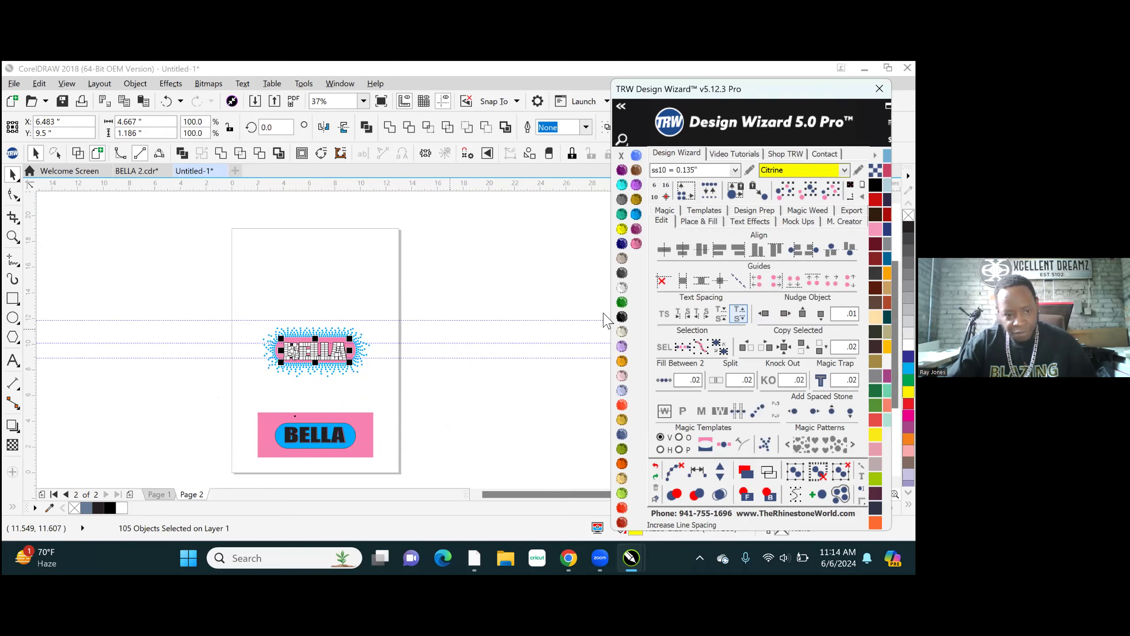
click(310, 277)
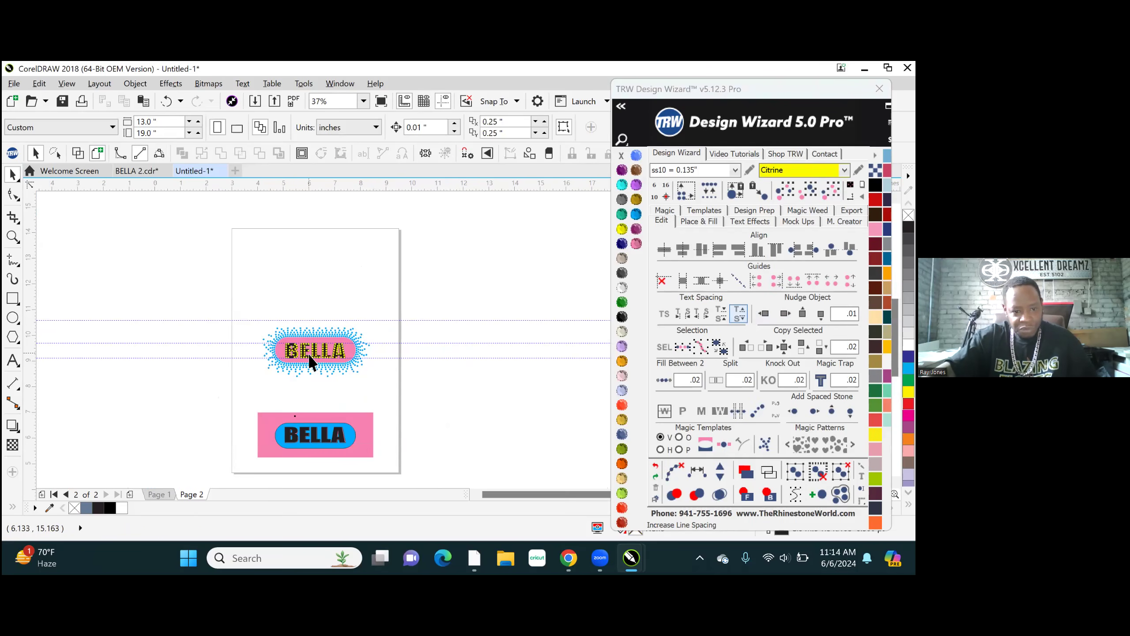
scroll(310, 361, up, 3)
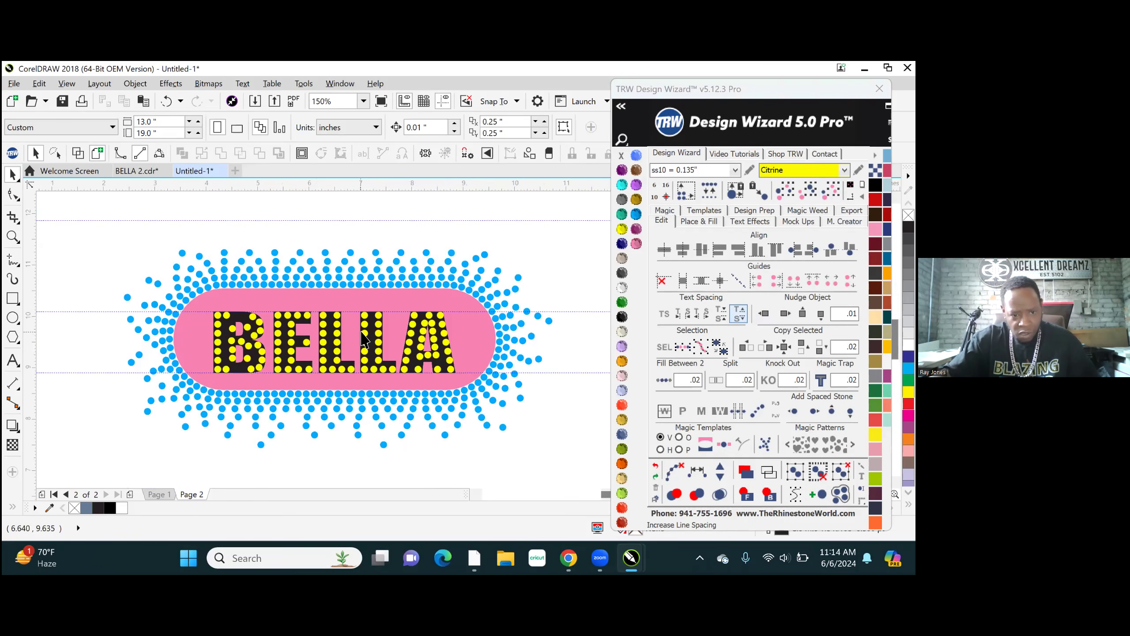
click(377, 322)
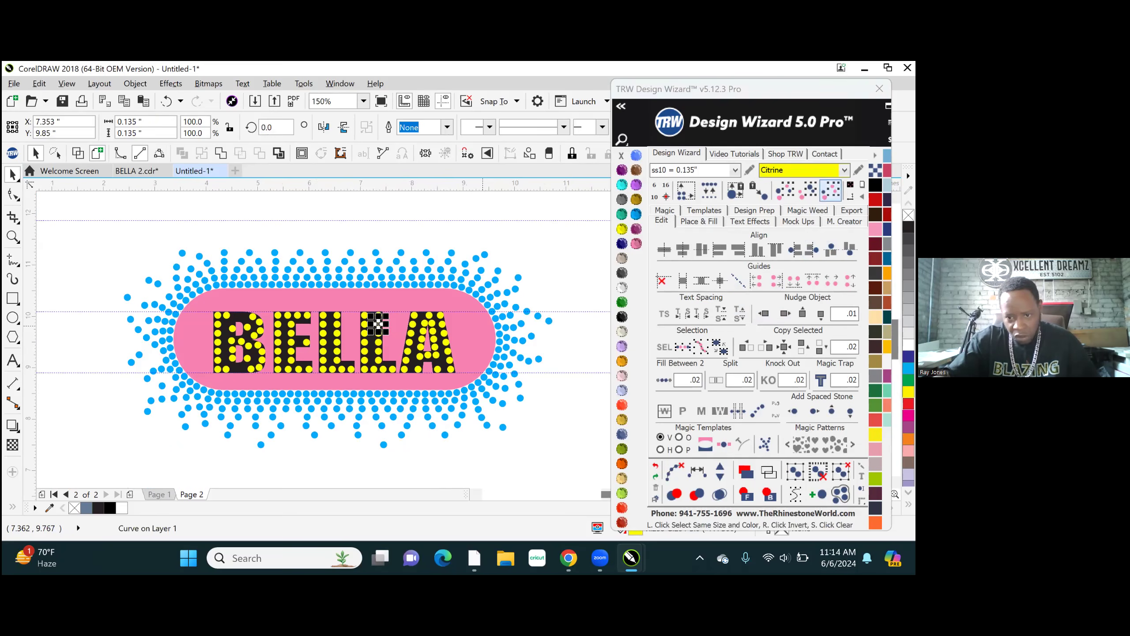
click(830, 191)
click(784, 314)
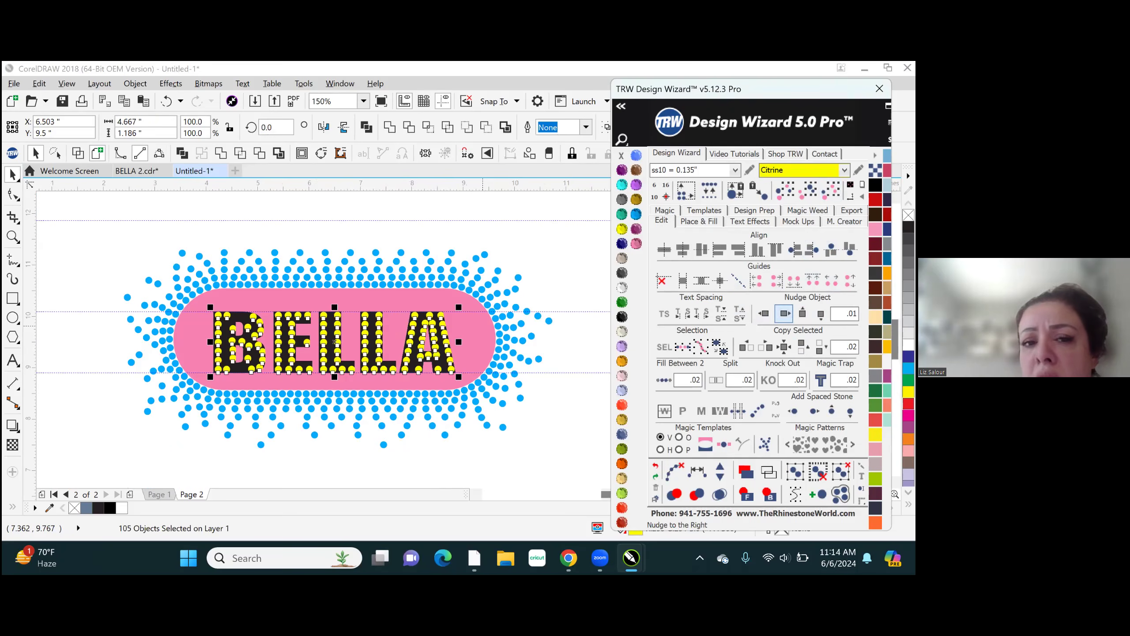
click(657, 464)
click(658, 464)
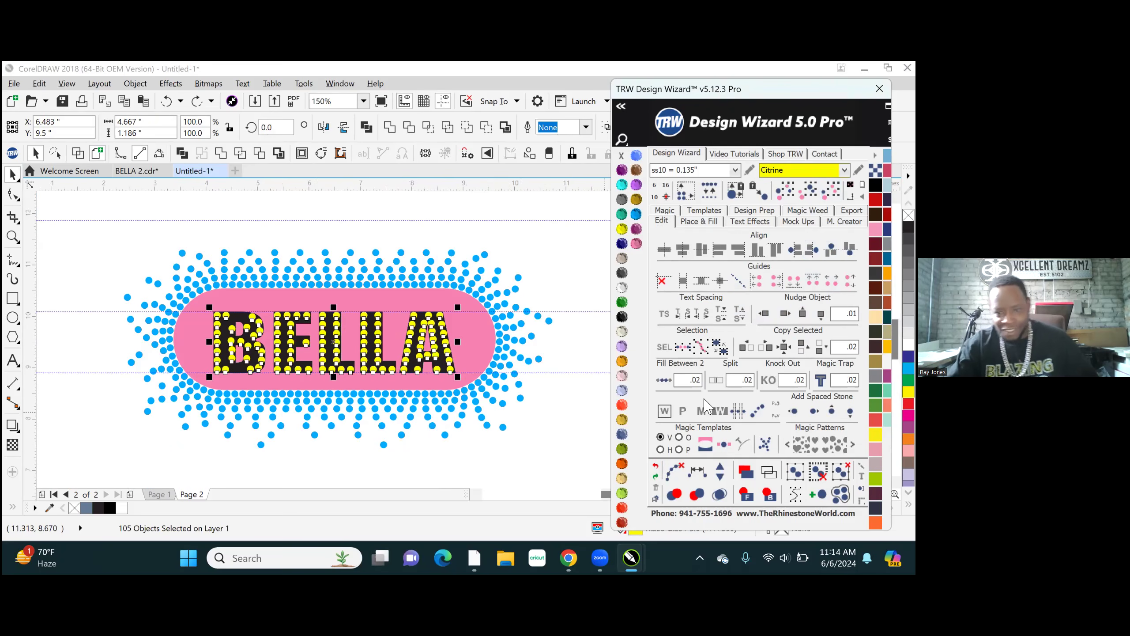
- Set the nudge distance to 15 in and shift all the Citrine lettering stones right by that amount, off the design
text(5)
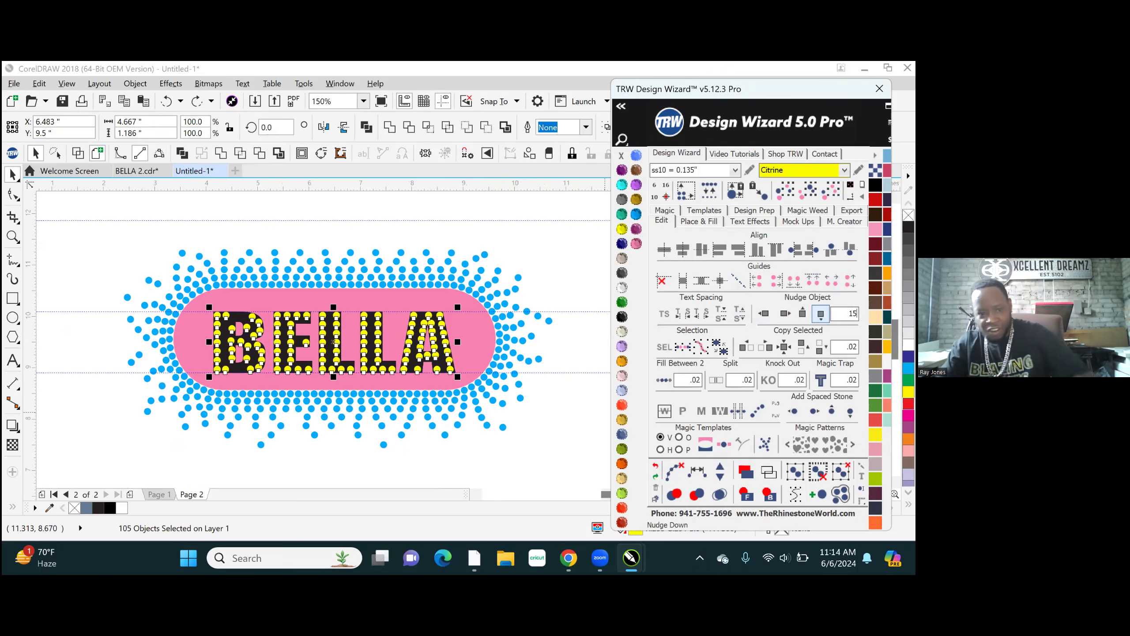
click(422, 226)
click(440, 325)
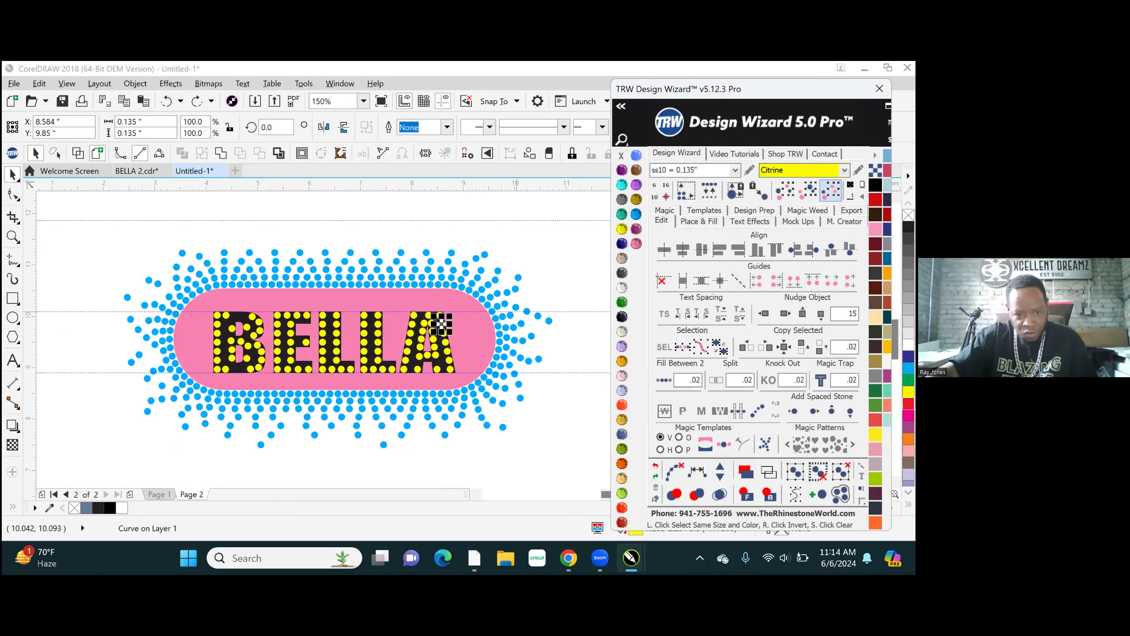
click(831, 190)
click(784, 314)
scroll(208, 401, down, 4)
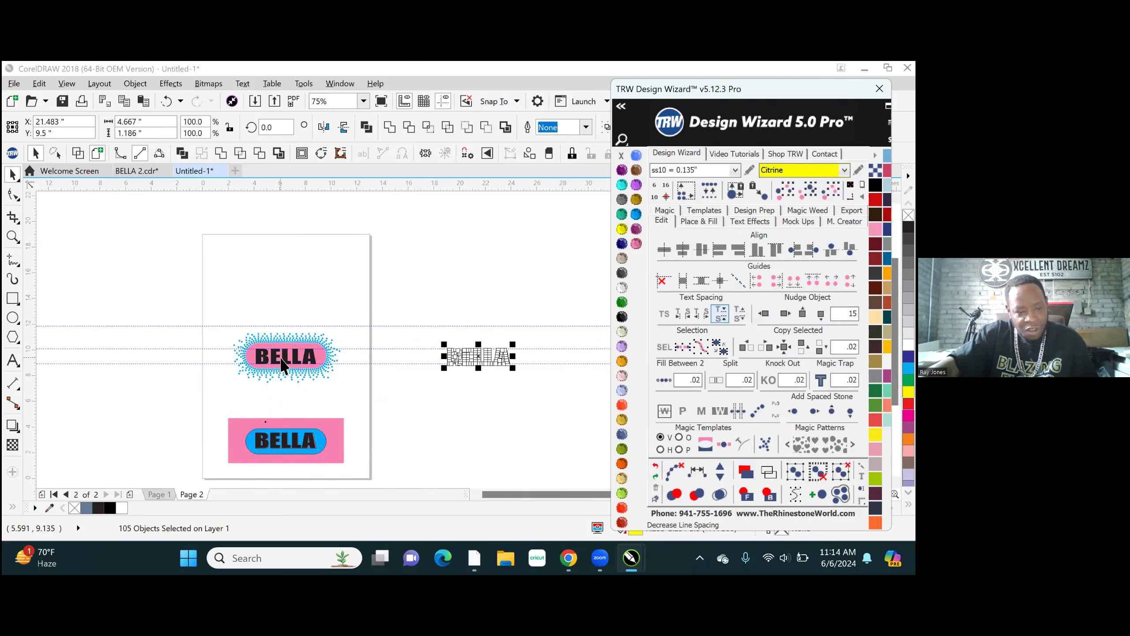
- Try moving the black BELLA lettering down off the pink background to check the cutout behind it, and undo the move
scroll(323, 366, up, 2)
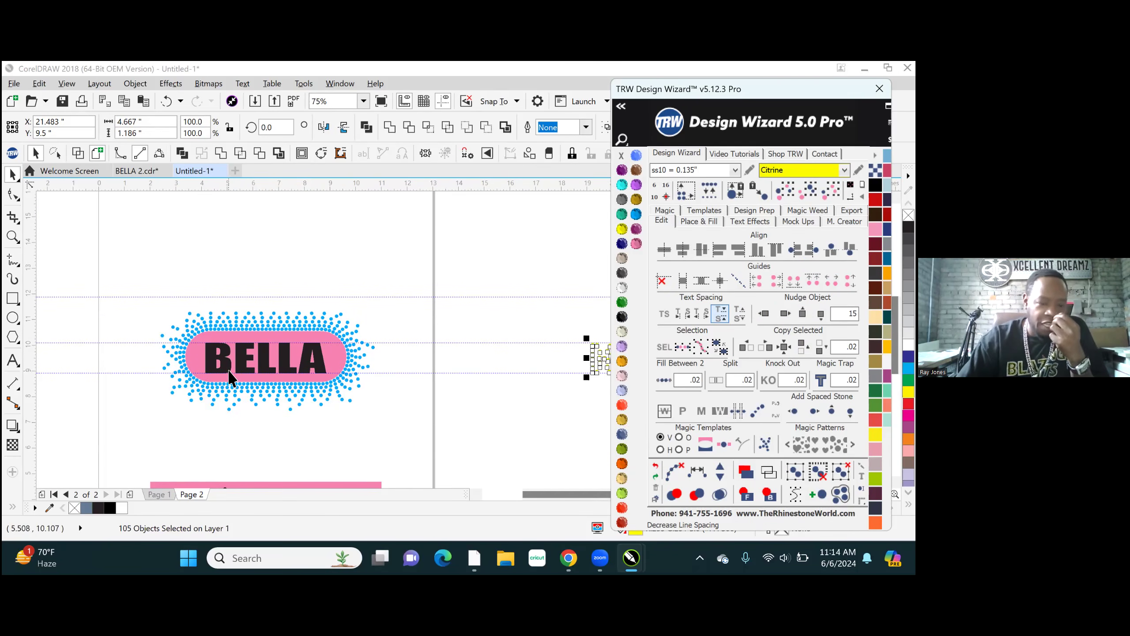
scroll(276, 382, up, 2)
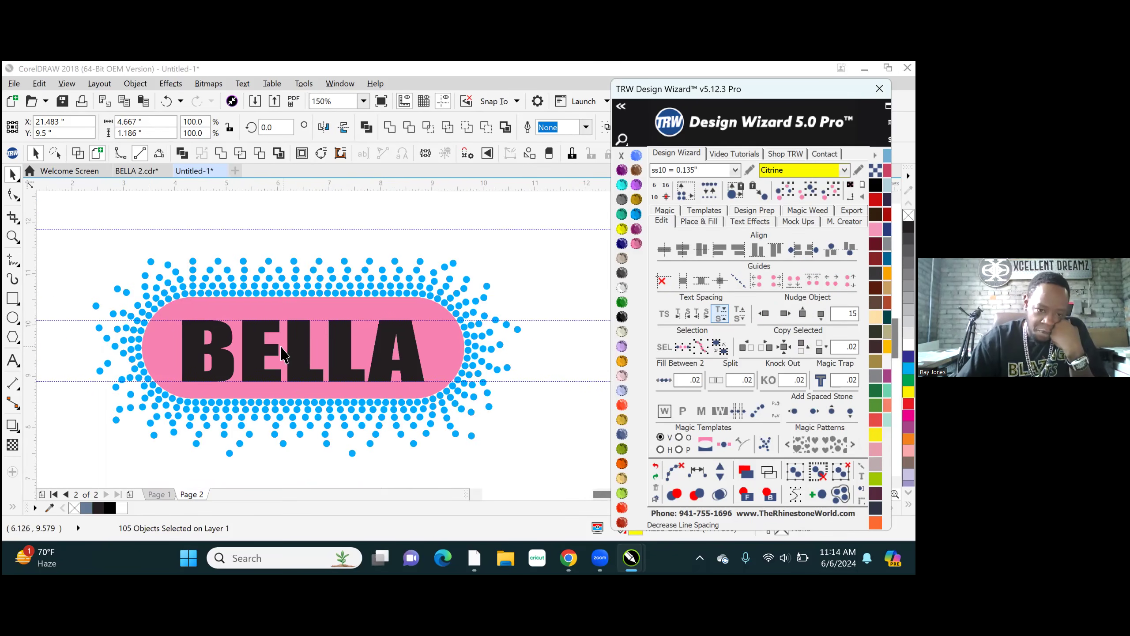
drag(300, 356, 303, 420)
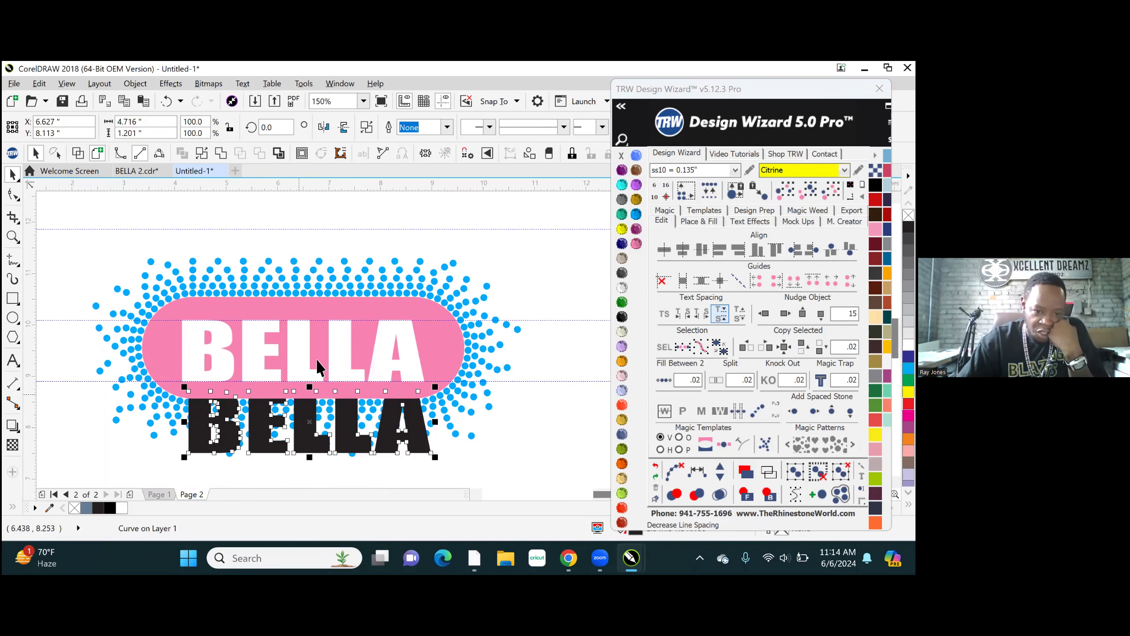
scroll(345, 432, up, 2)
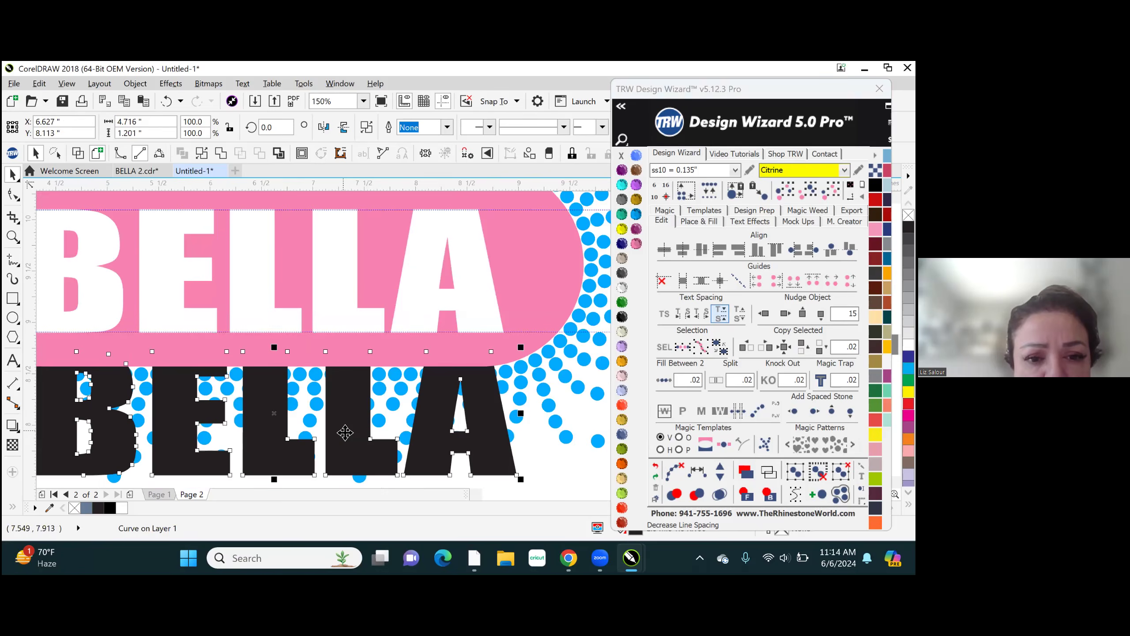
key(ctrl+z)
scroll(407, 399, down, 2)
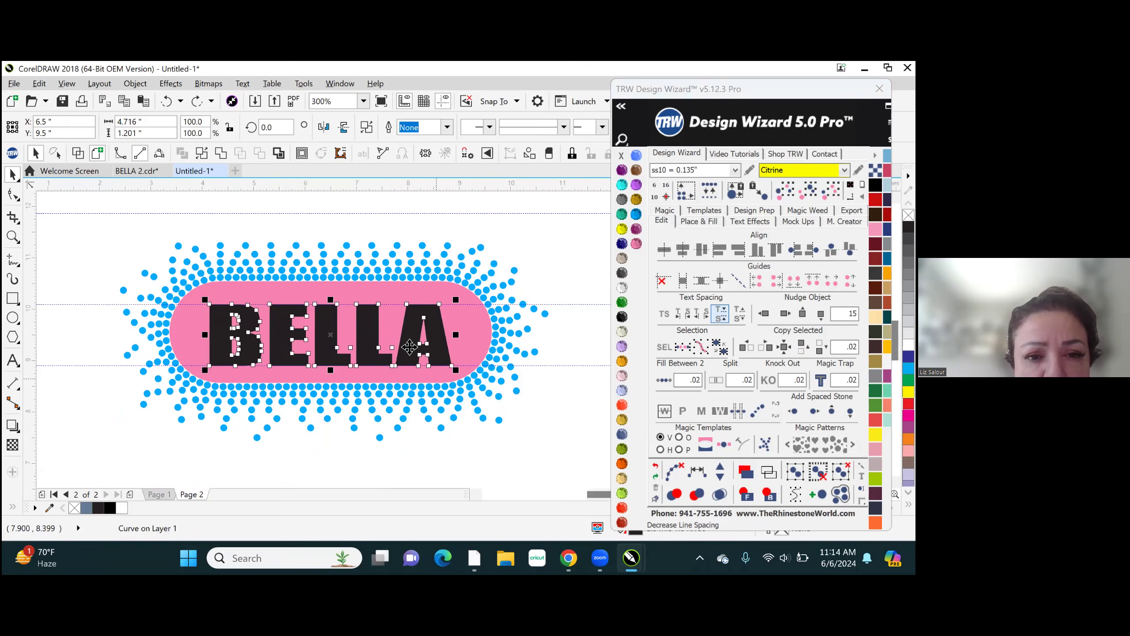
- Try a shaping command on the black BELLA lettering and the pink background together, and undo it
scroll(285, 338, up, 2)
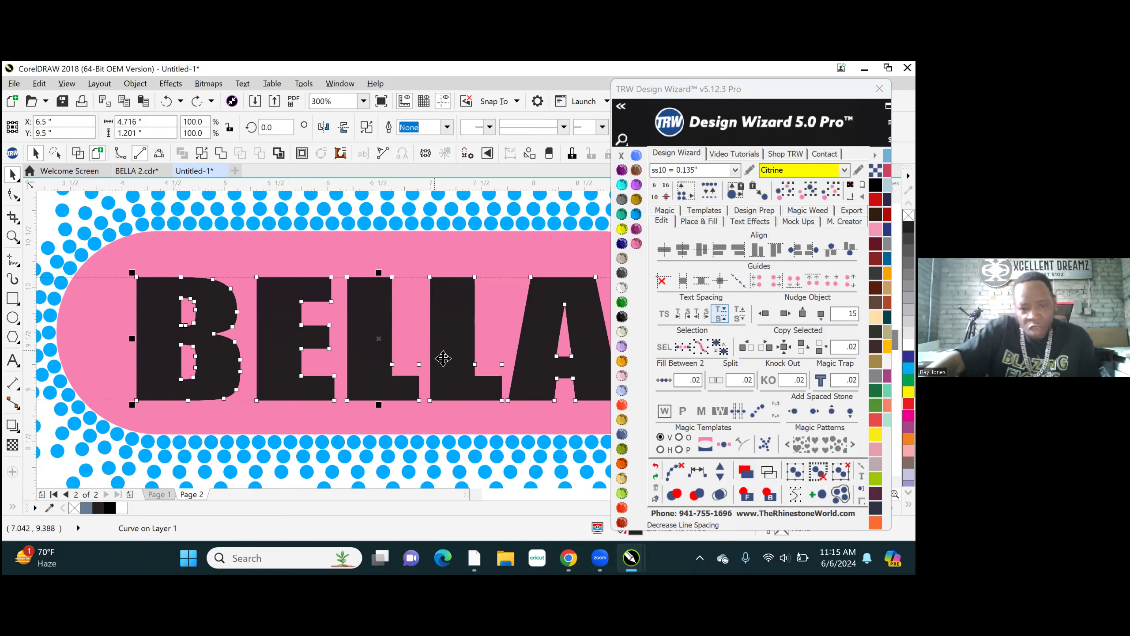
shift+click(417, 251)
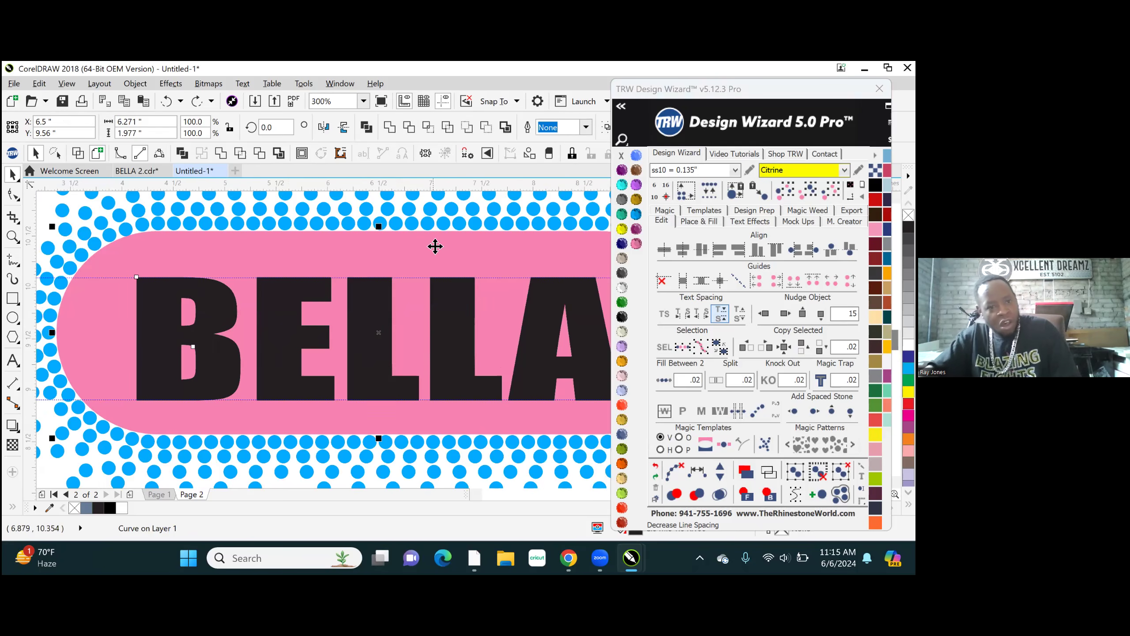
click(260, 153)
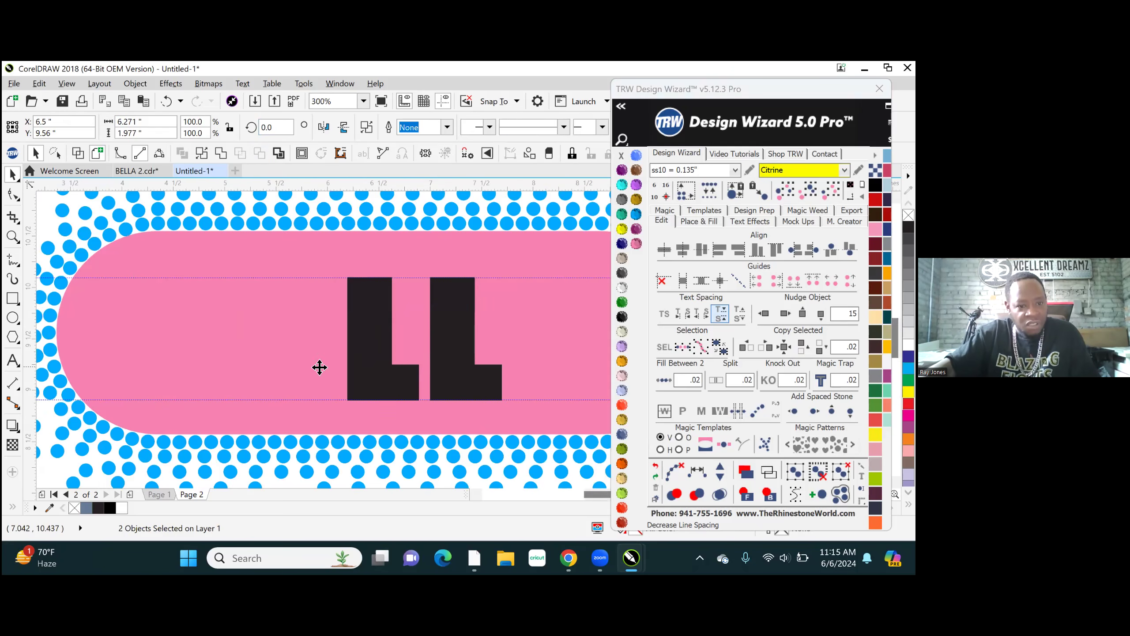
scroll(290, 396, down, 2)
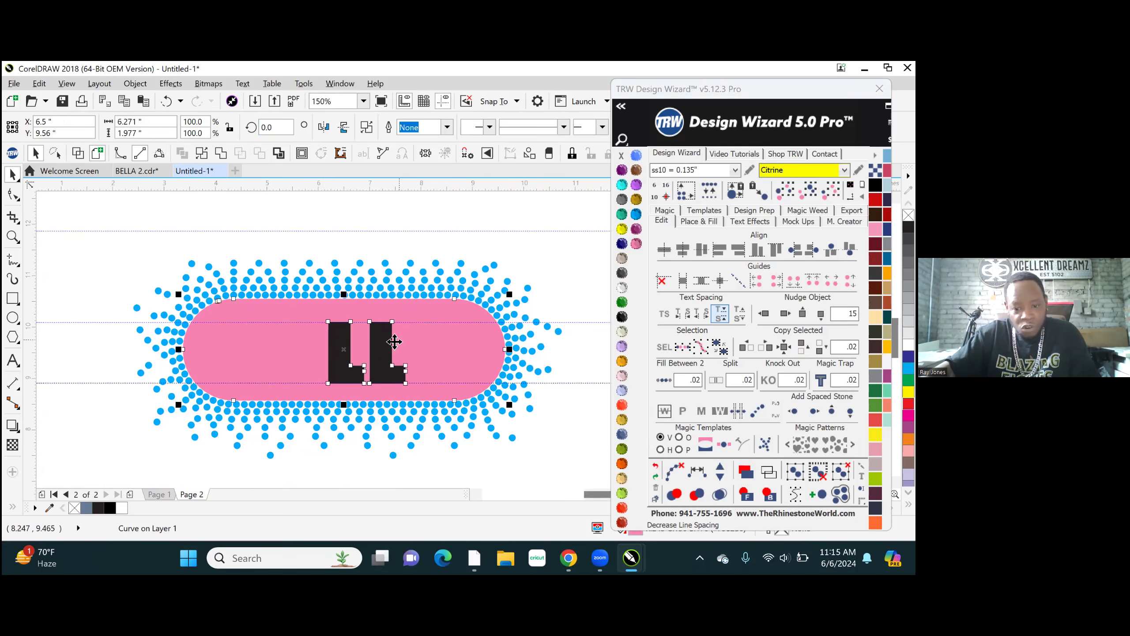
click(655, 467)
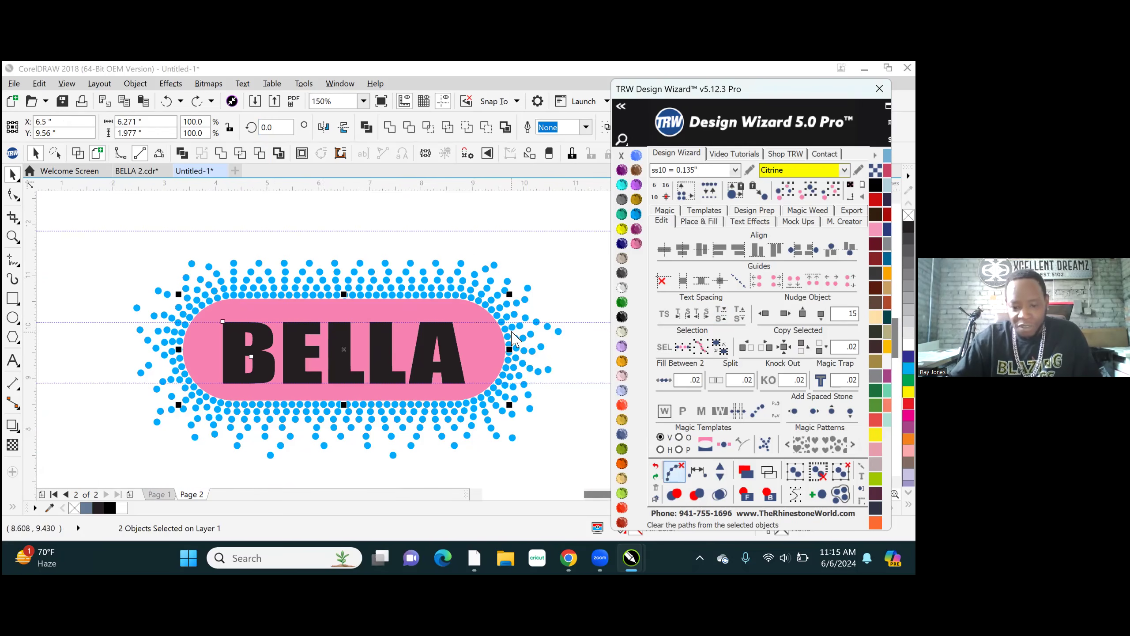
- Bring the black BELLA lettering to the front of the design and clear the selection
click(403, 219)
click(378, 354)
click(746, 494)
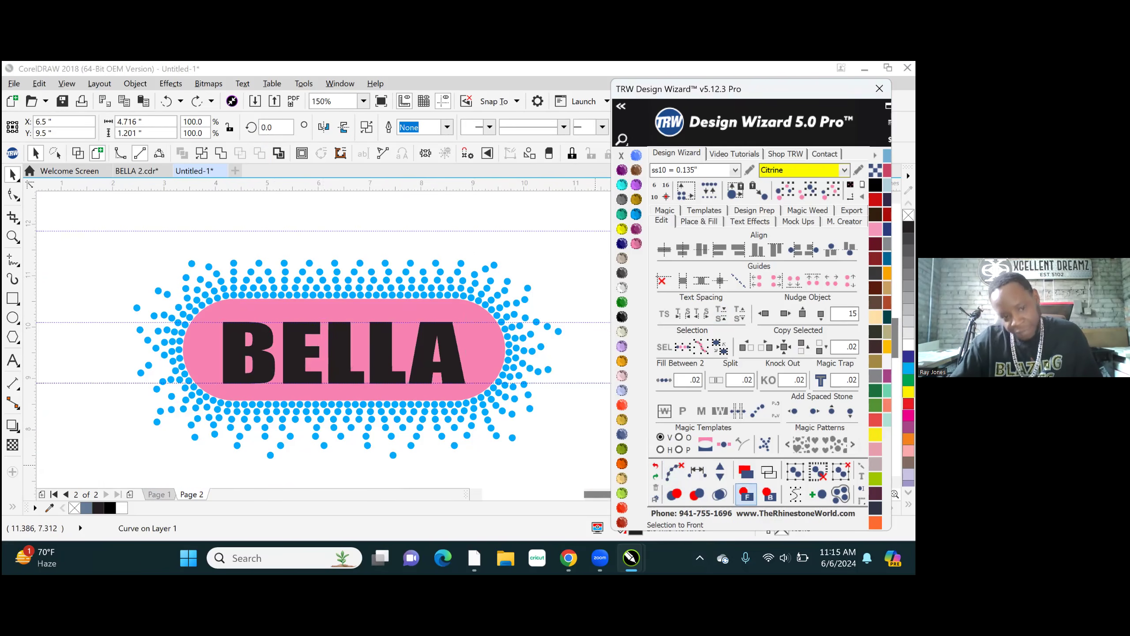
click(459, 220)
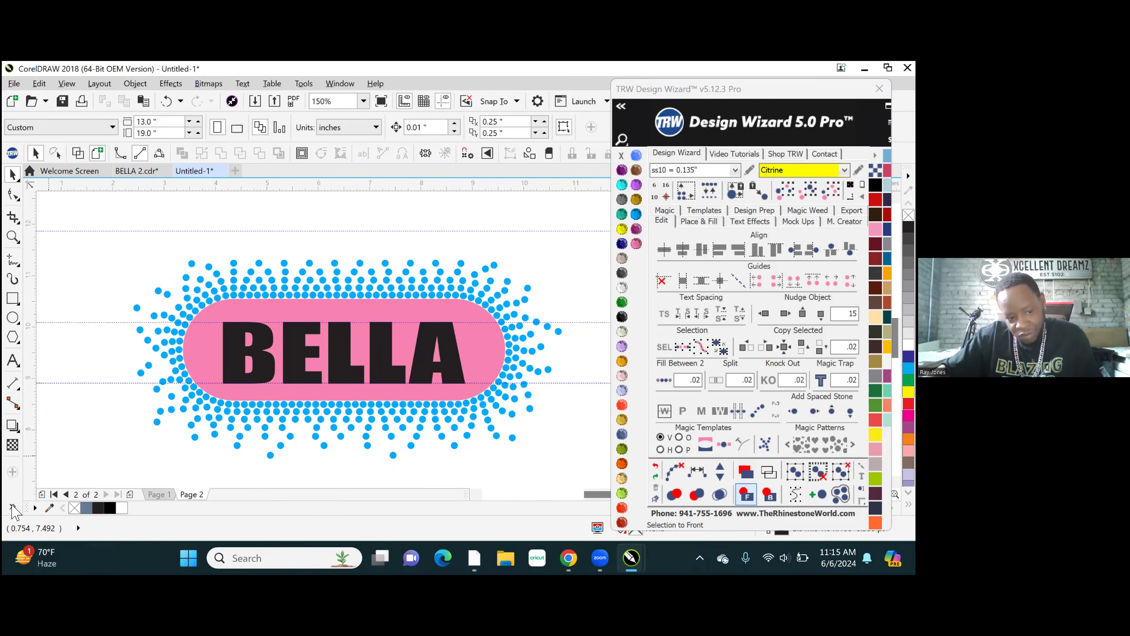
- Use Smart Fill to create a slate-blue filled shape with a 0.5 pt outline over each of the five BELLA letters
click(14, 508)
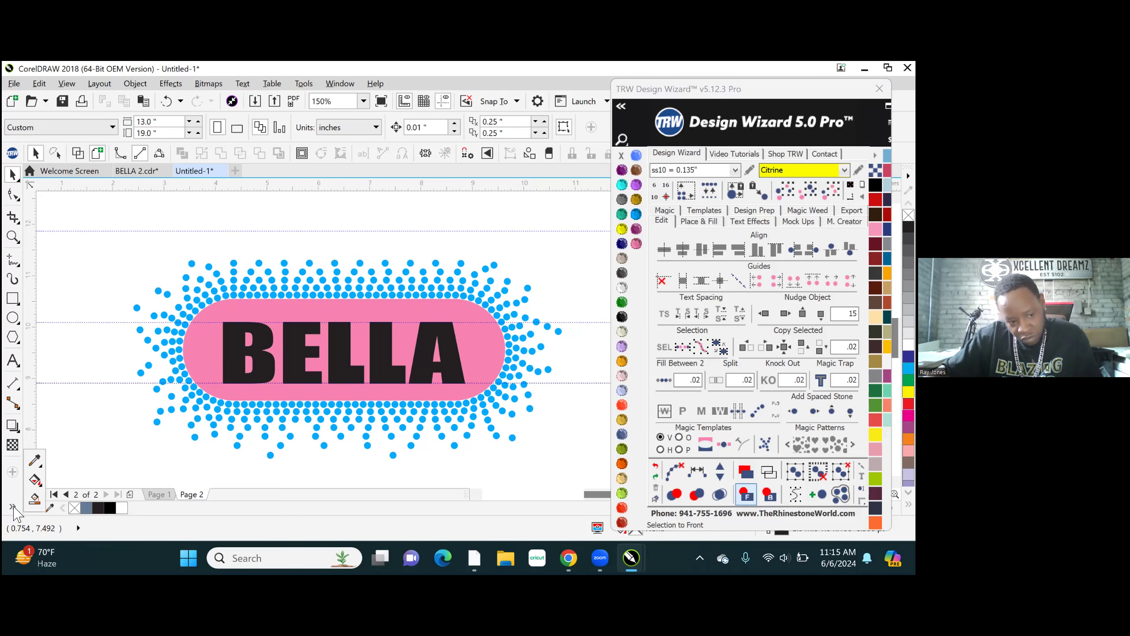
click(36, 498)
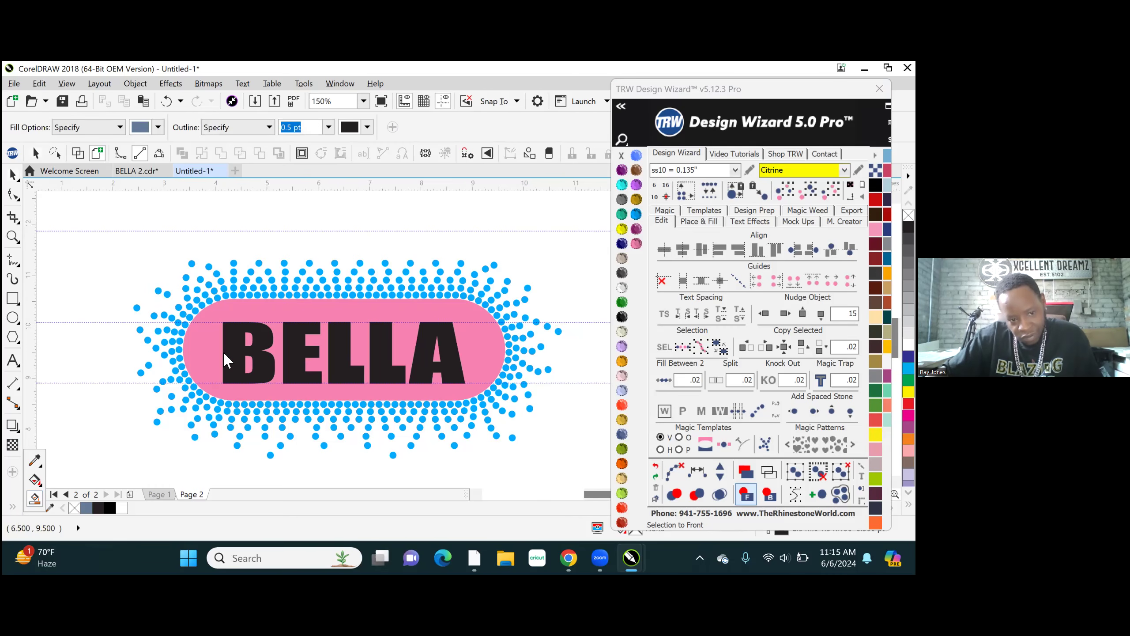
click(264, 364)
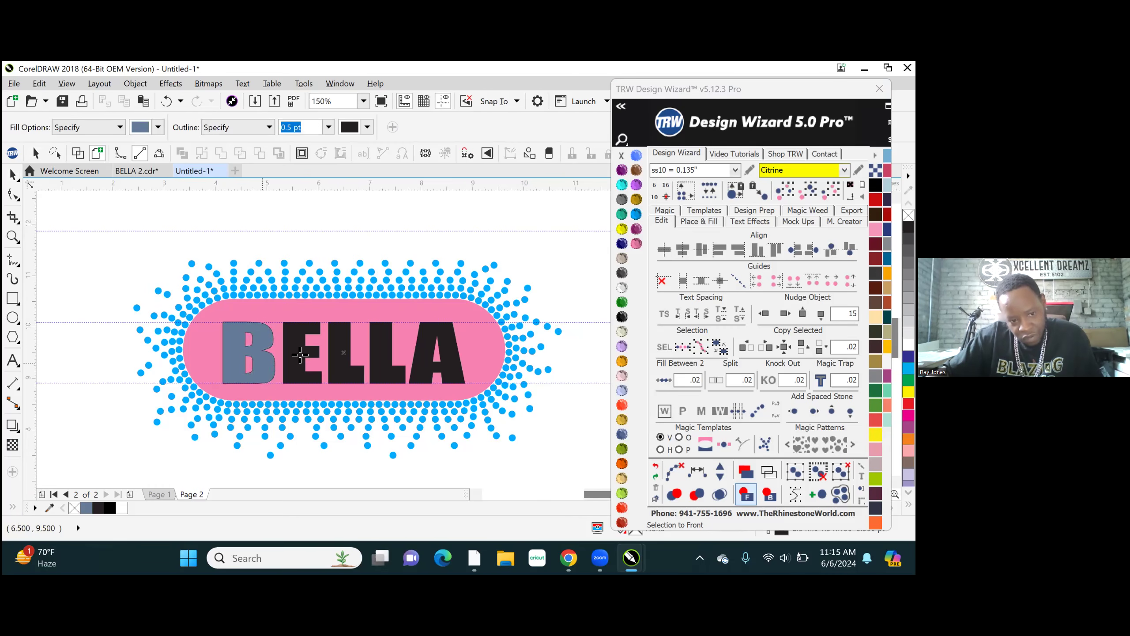
click(301, 354)
click(348, 361)
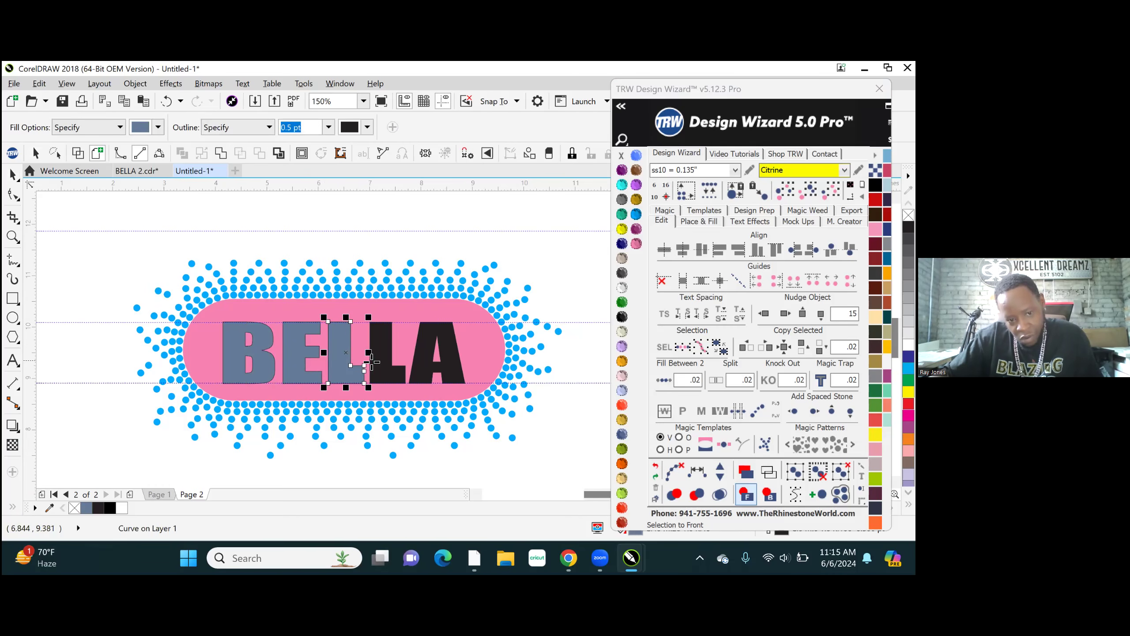
click(383, 361)
click(433, 338)
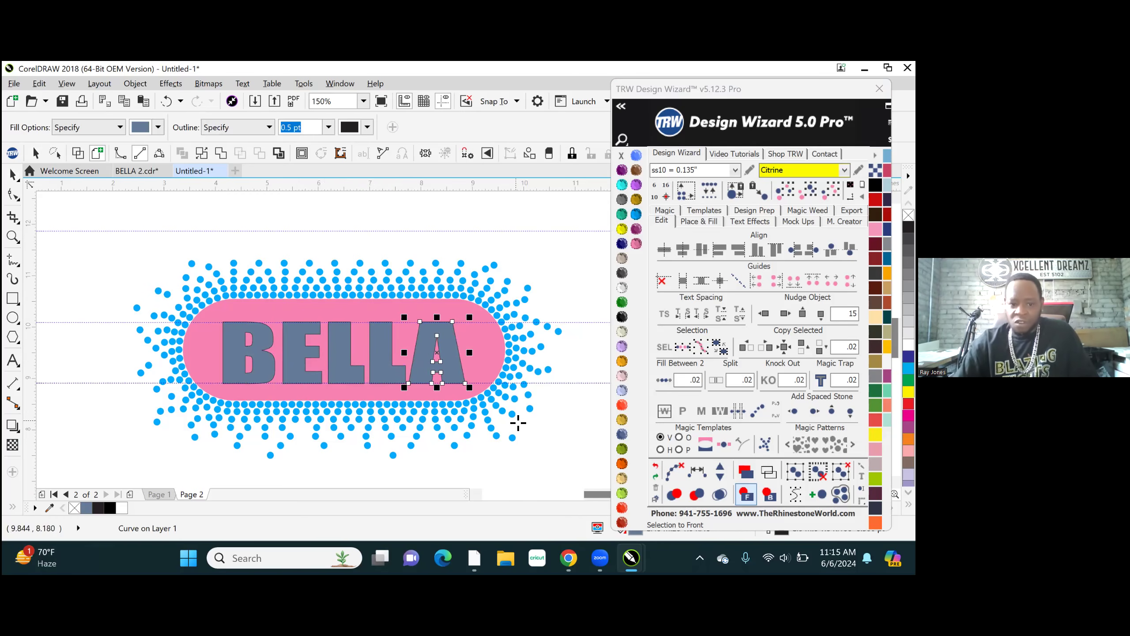
- Recolor the five slate-blue letters to Montana and weld them into a single curve
click(808, 191)
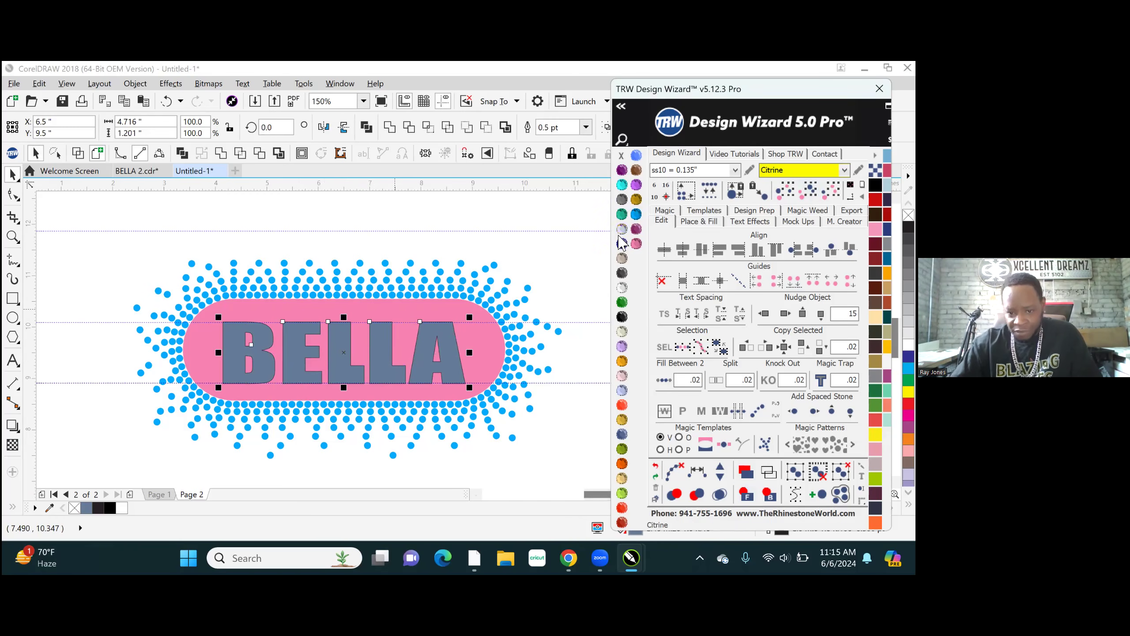
click(622, 434)
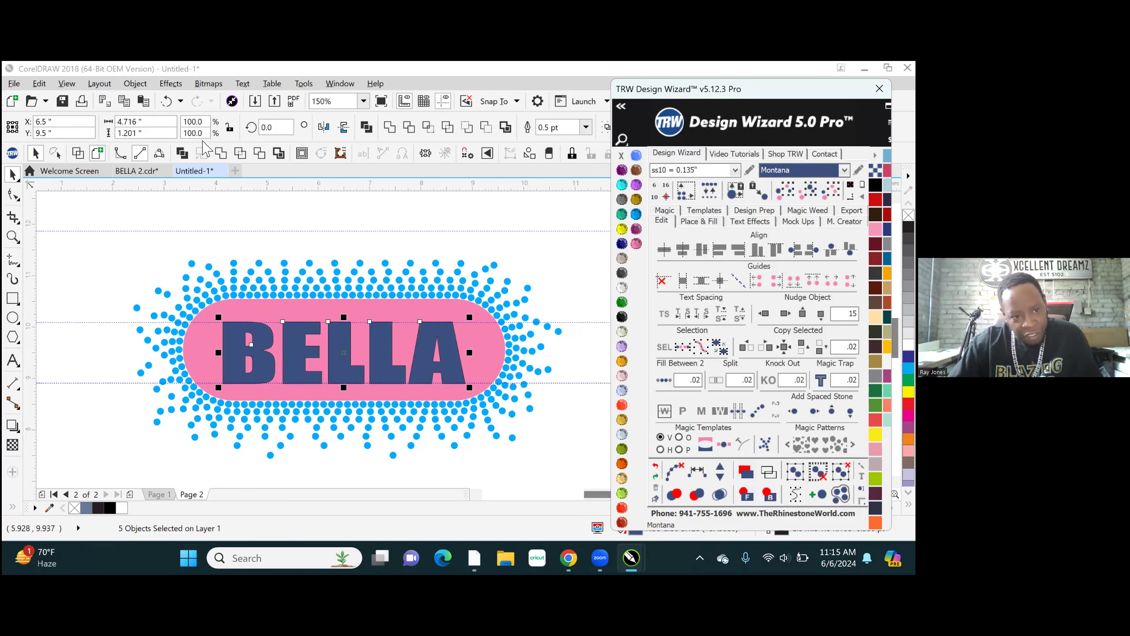
click(221, 153)
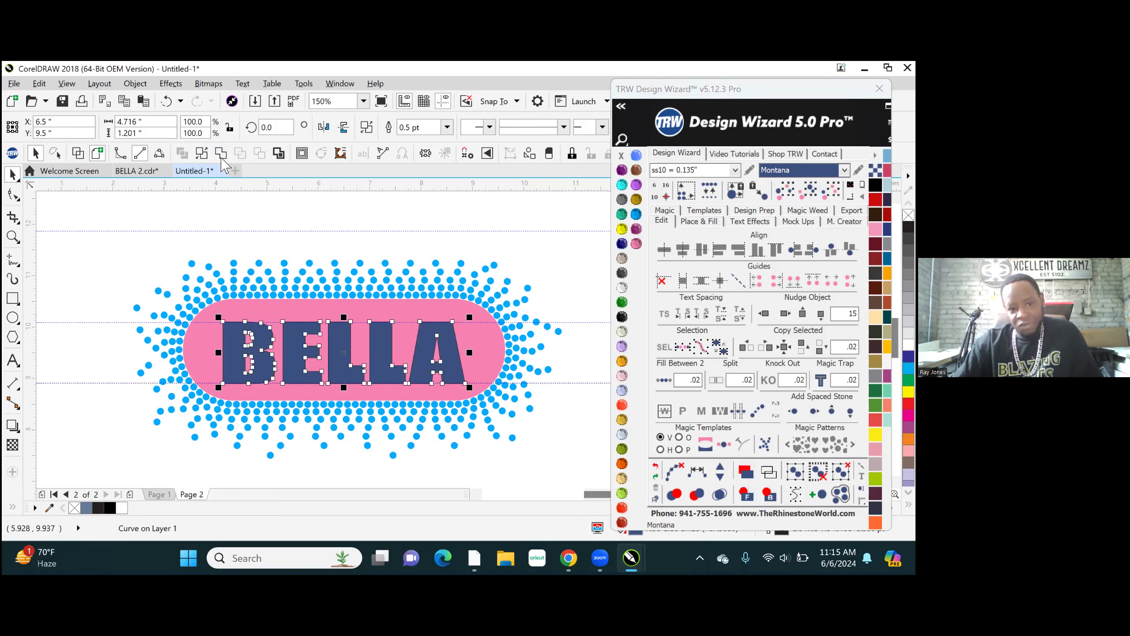
- Send the Montana lettering to the back and delete the original black BELLA lettering
click(769, 494)
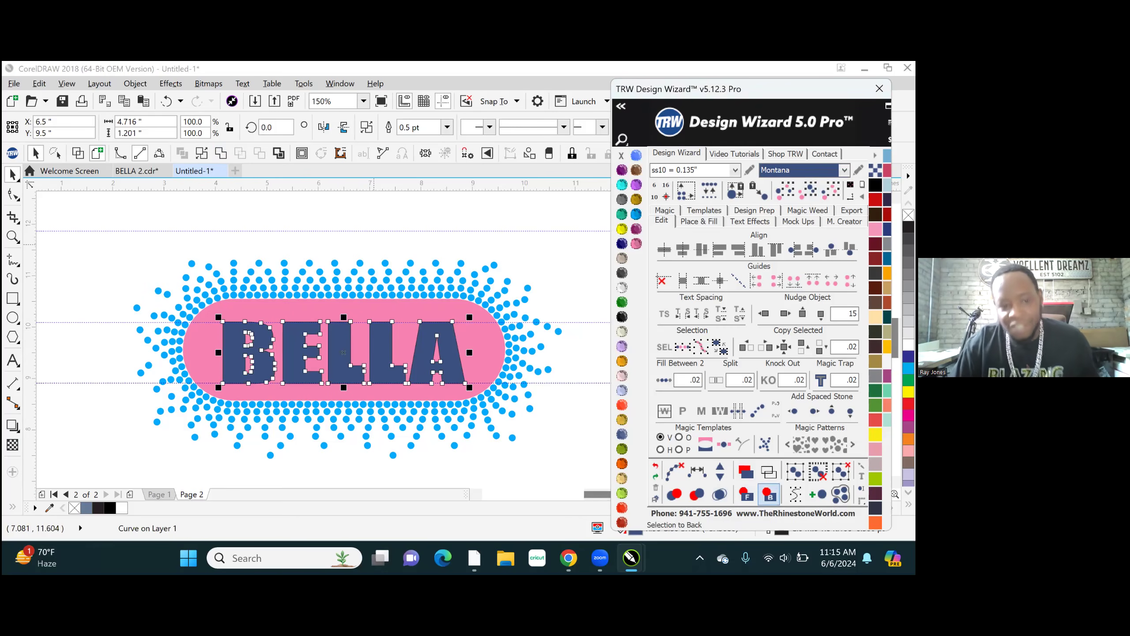
click(486, 222)
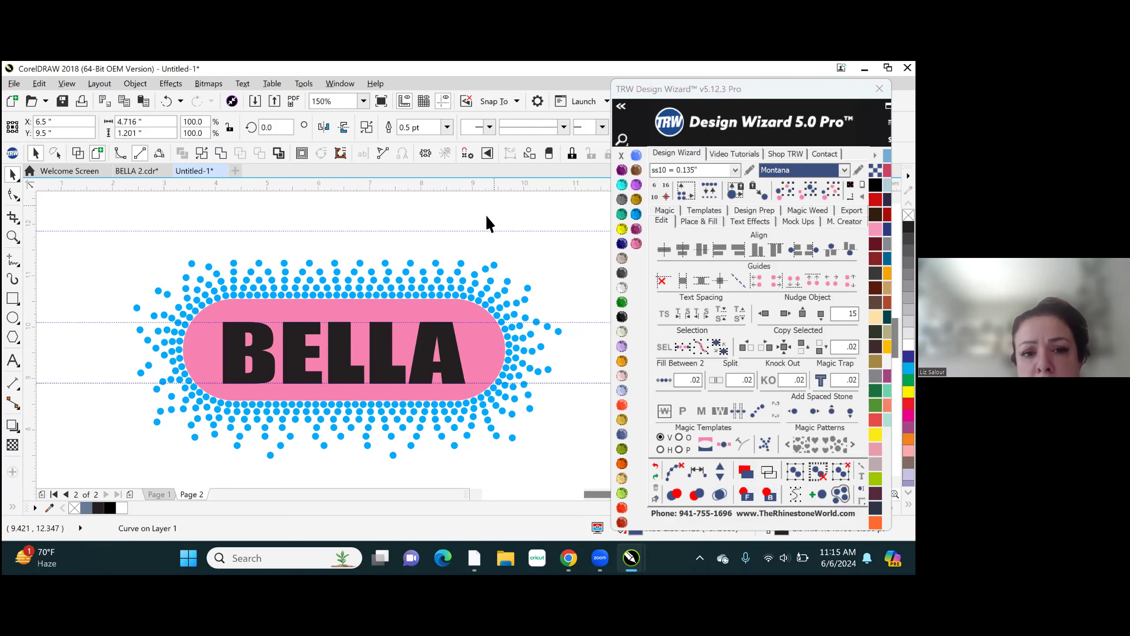
click(388, 370)
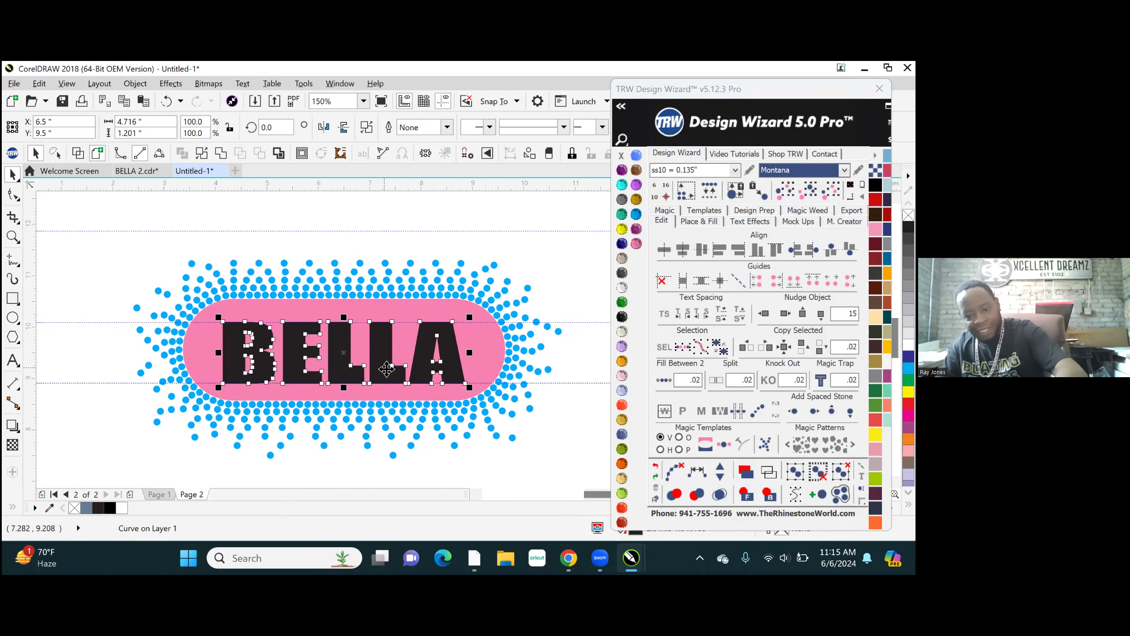
key(Delete)
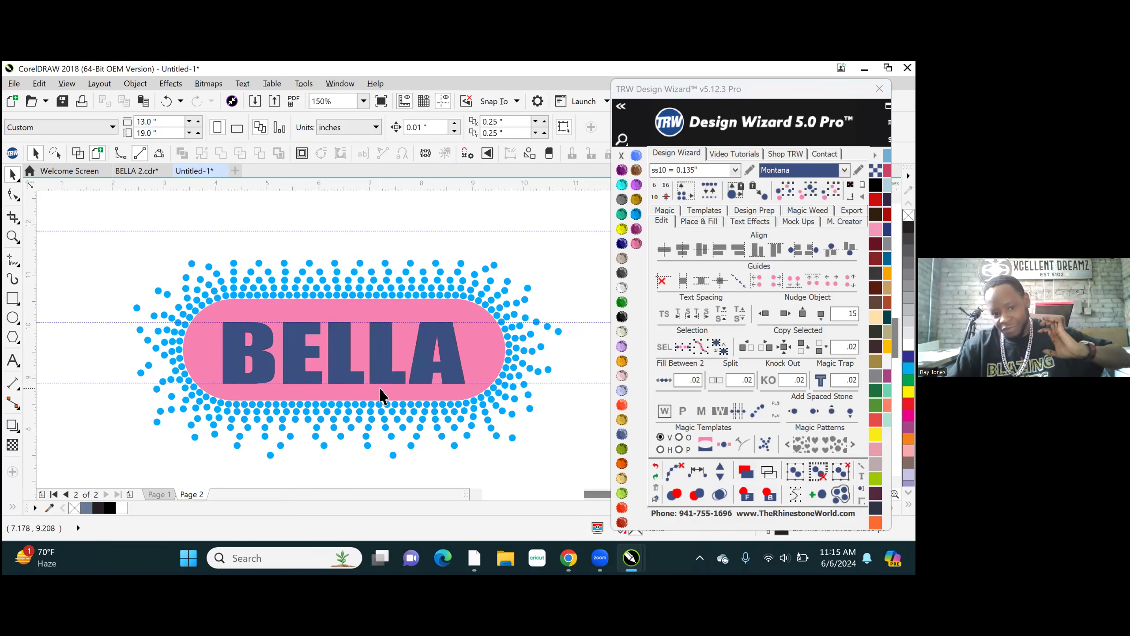
- Bring the pink background curve to the front of the design and clear the selection
click(400, 361)
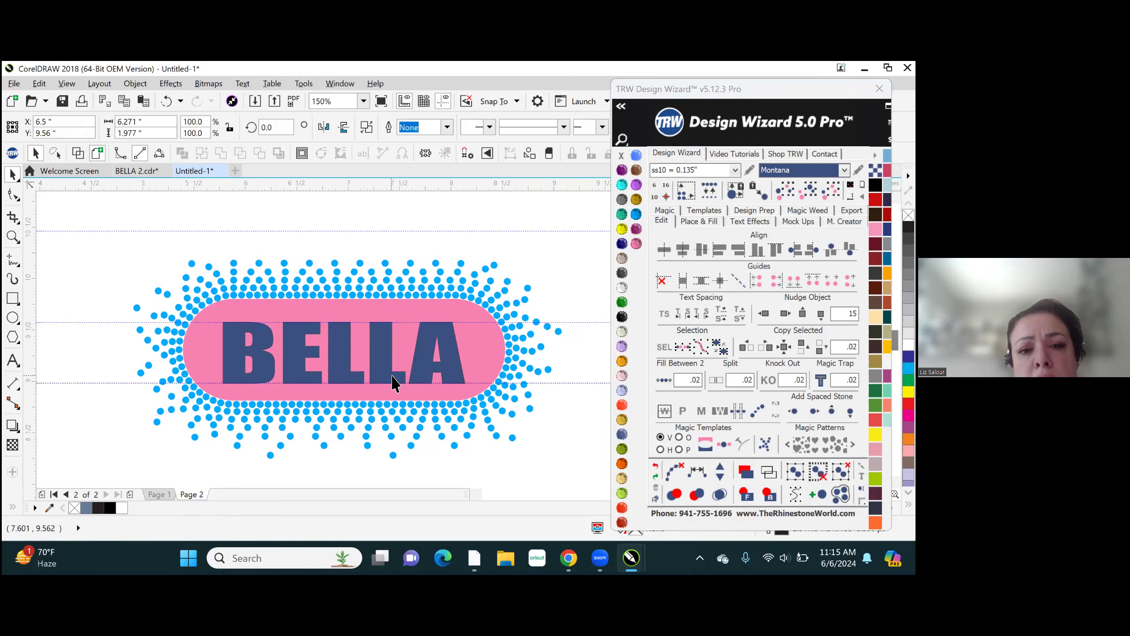
scroll(391, 369, up, 3)
scroll(412, 378, down, 3)
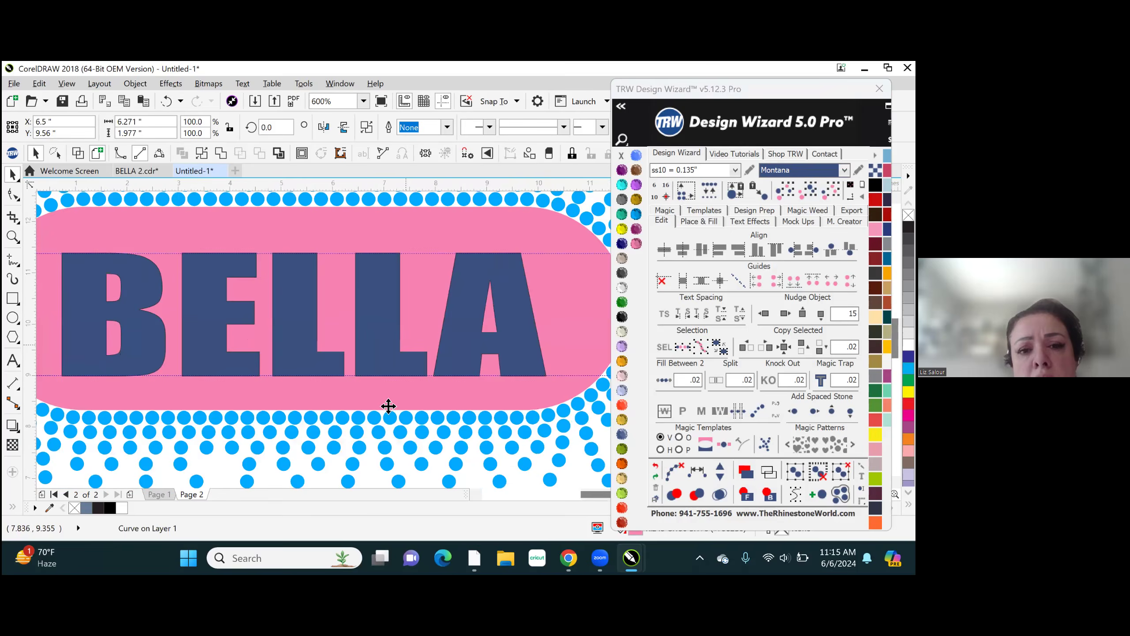
scroll(375, 357, up, 2)
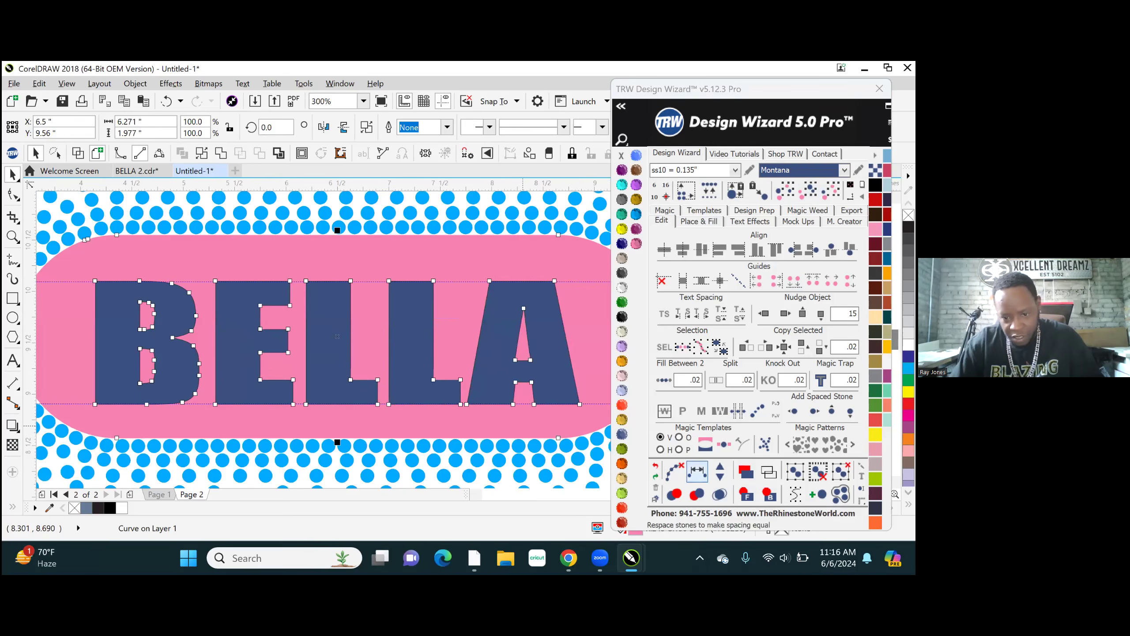
click(746, 494)
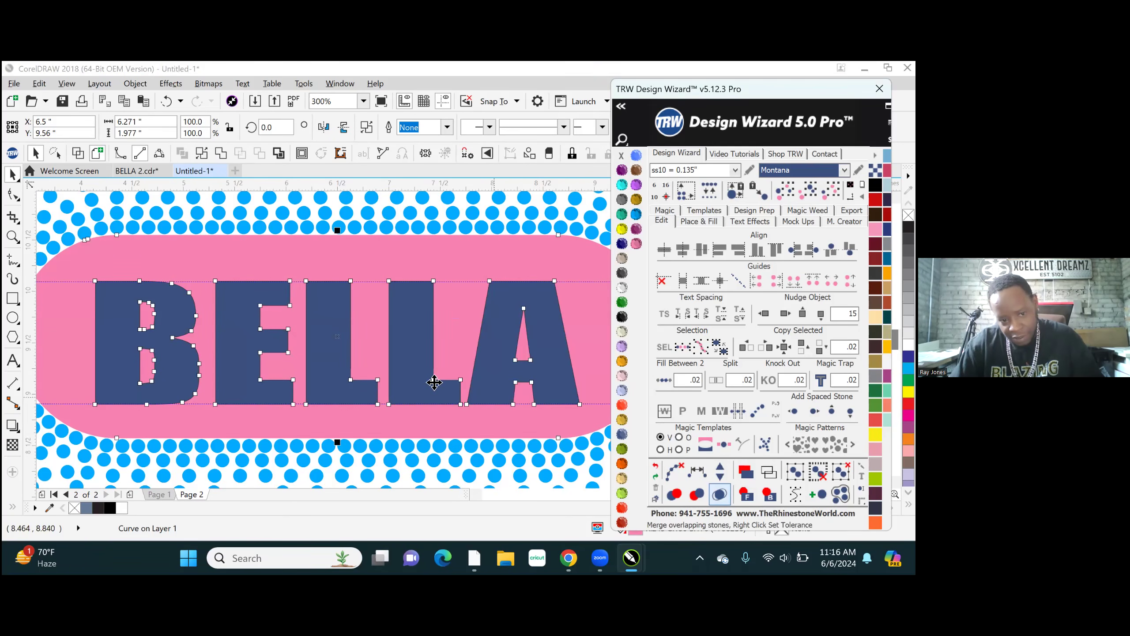
scroll(411, 334, down, 3)
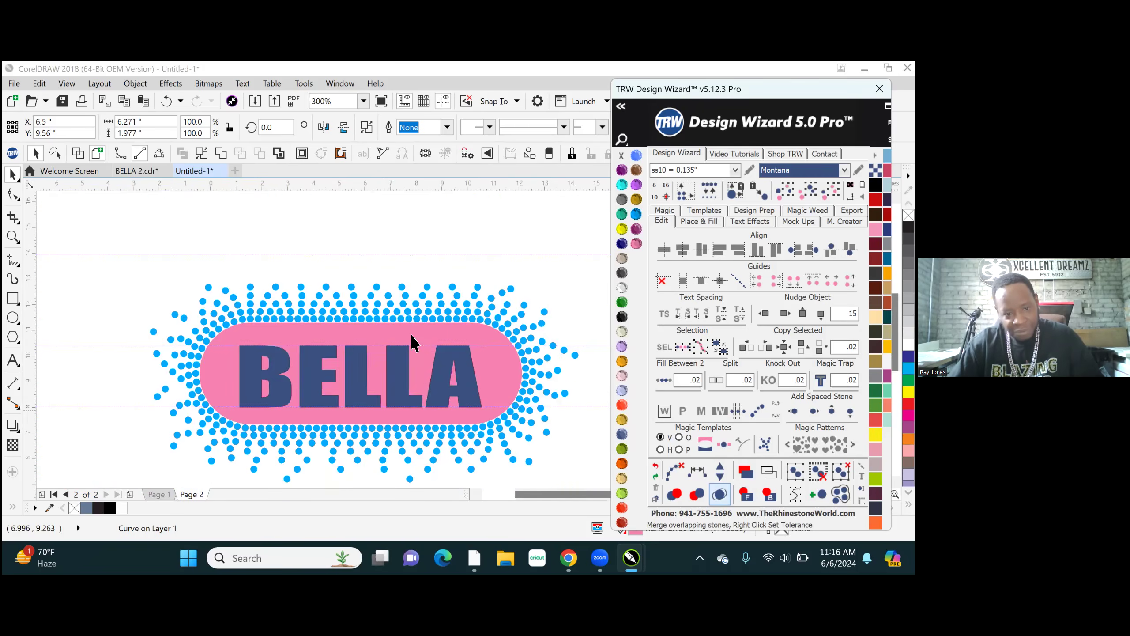
click(408, 266)
- Move the Montana BELLA lettering and its pink background together 15 inches to the left, then clear the selection
scroll(407, 348, up, 3)
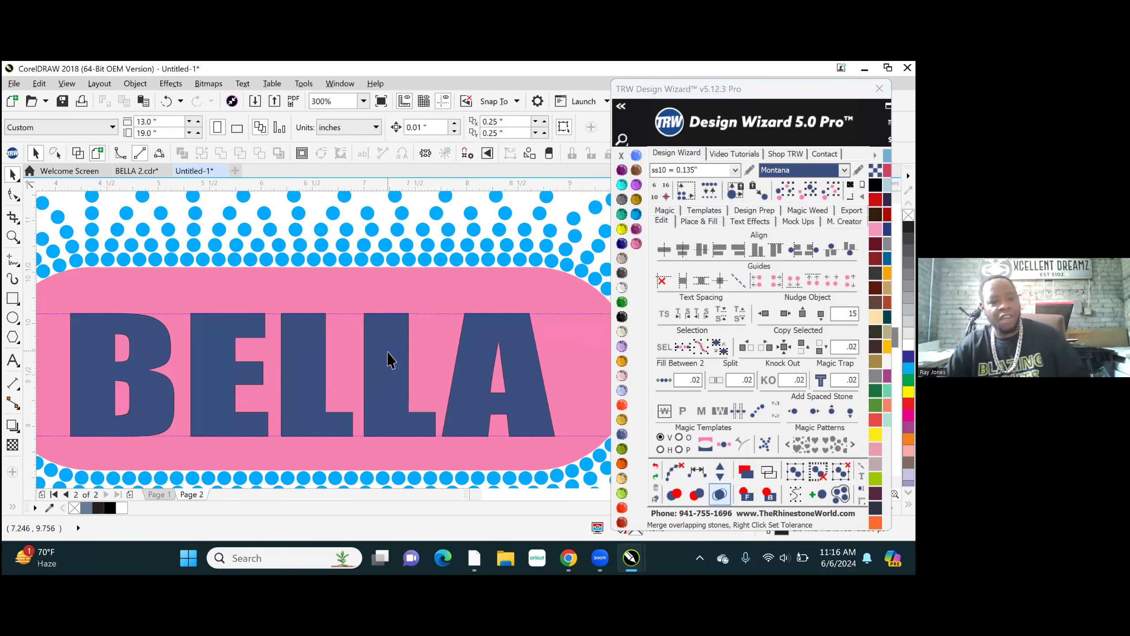
click(390, 359)
scroll(415, 361, down, 2)
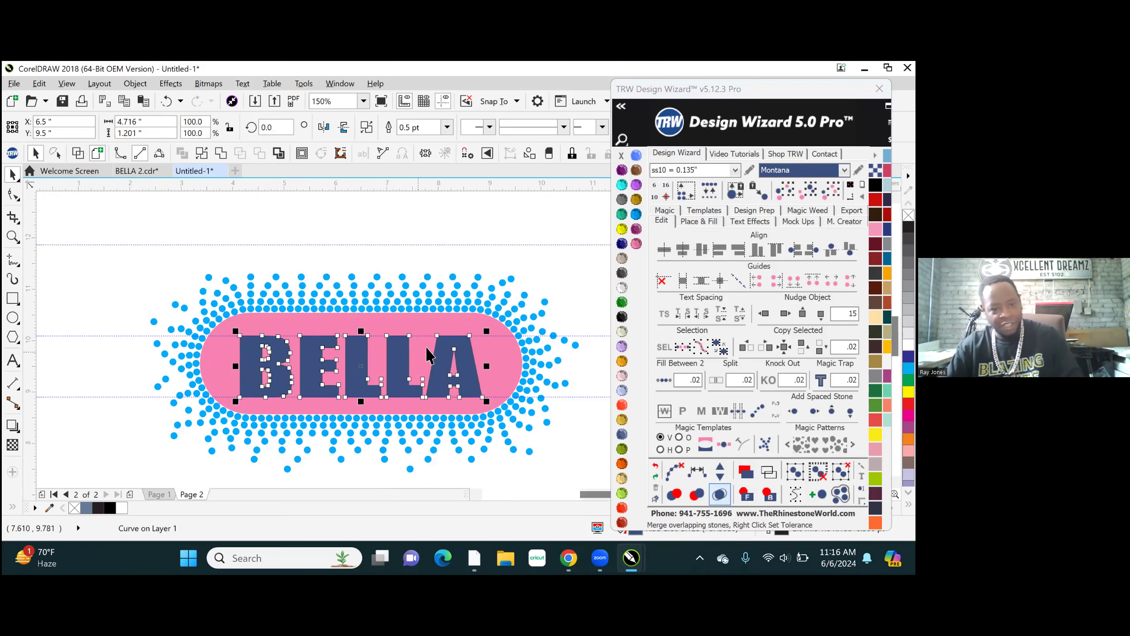
shift+click(431, 325)
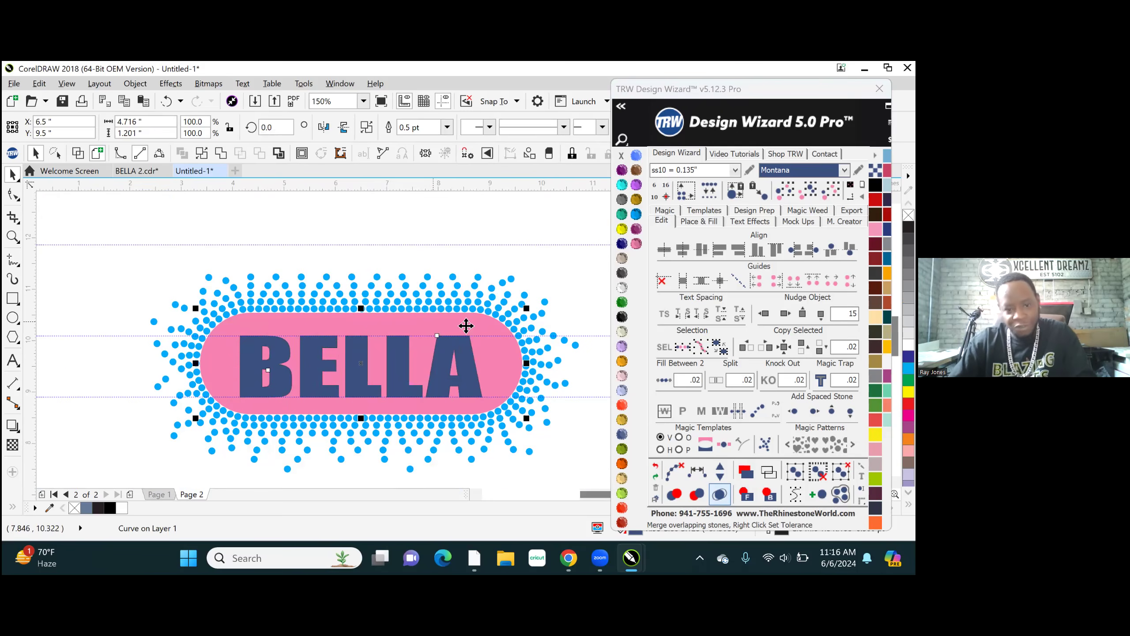
scroll(477, 324, down, 1)
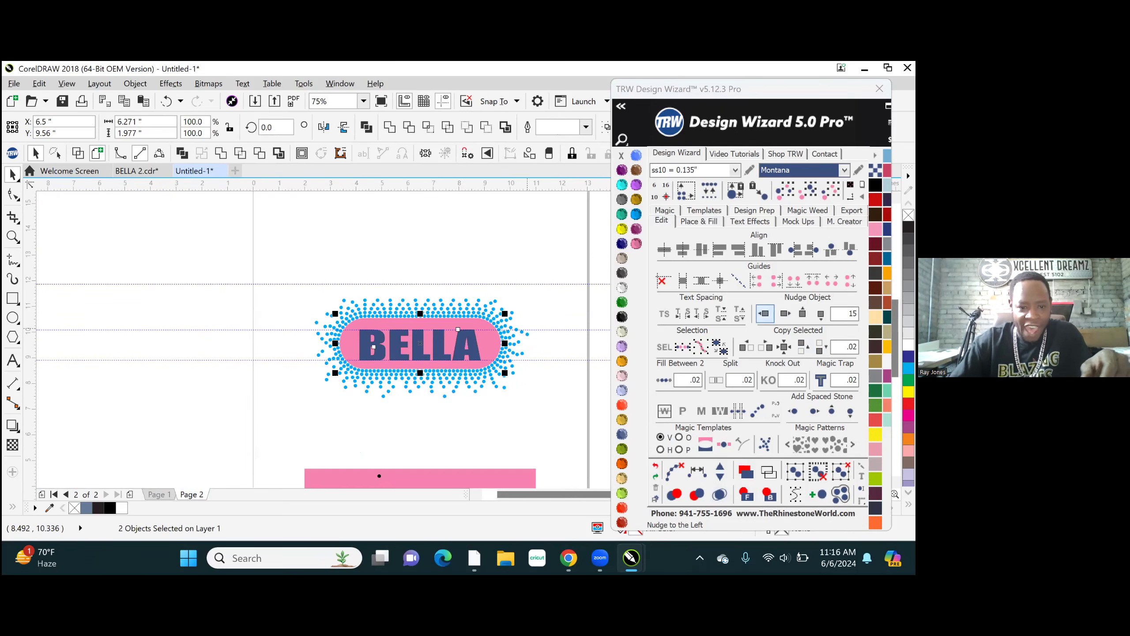
click(765, 313)
scroll(199, 391, down, 1)
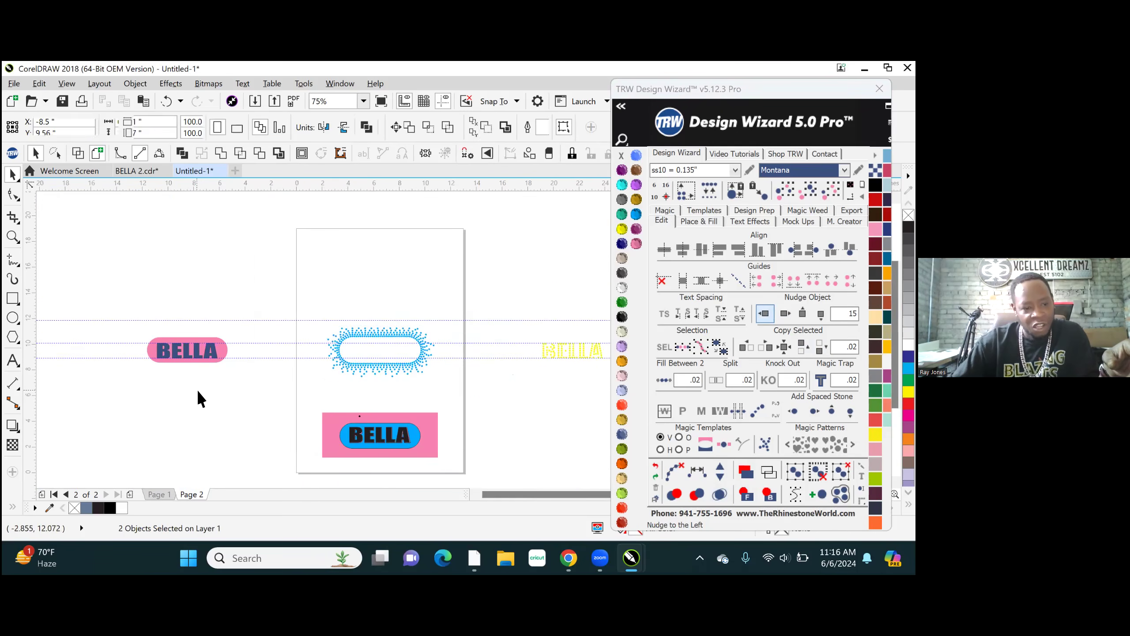
click(198, 392)
- Try Smart Fill with slate blue and a 0.5 pt outline on the pink background and the openings inside the B and A
scroll(360, 396, up, 1)
scroll(242, 328, up, 2)
scroll(465, 307, up, 2)
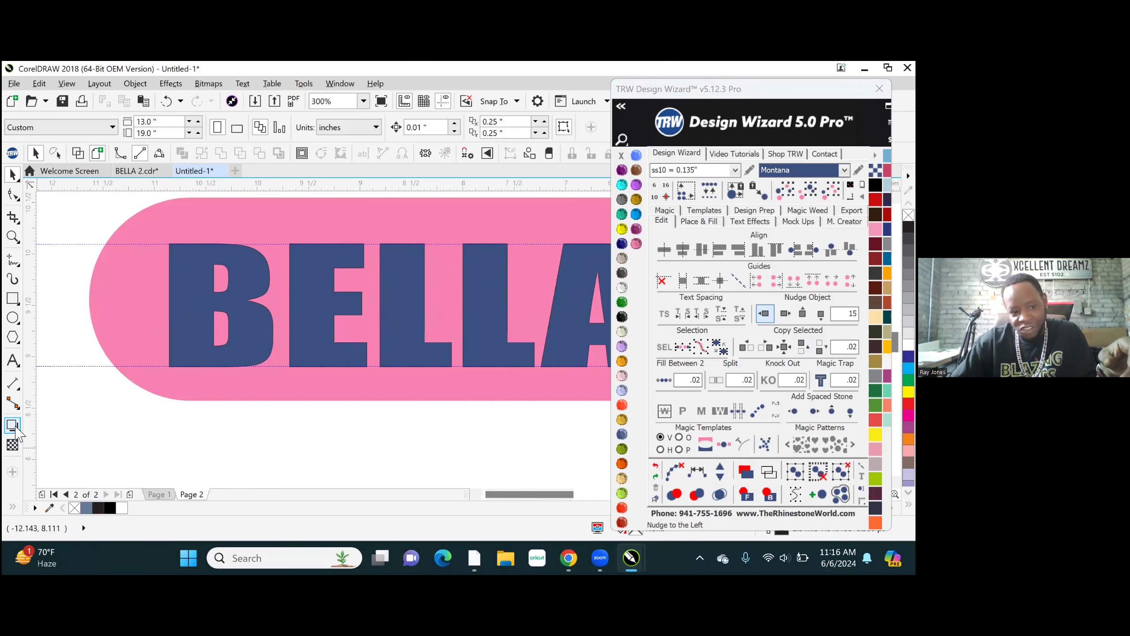
click(12, 507)
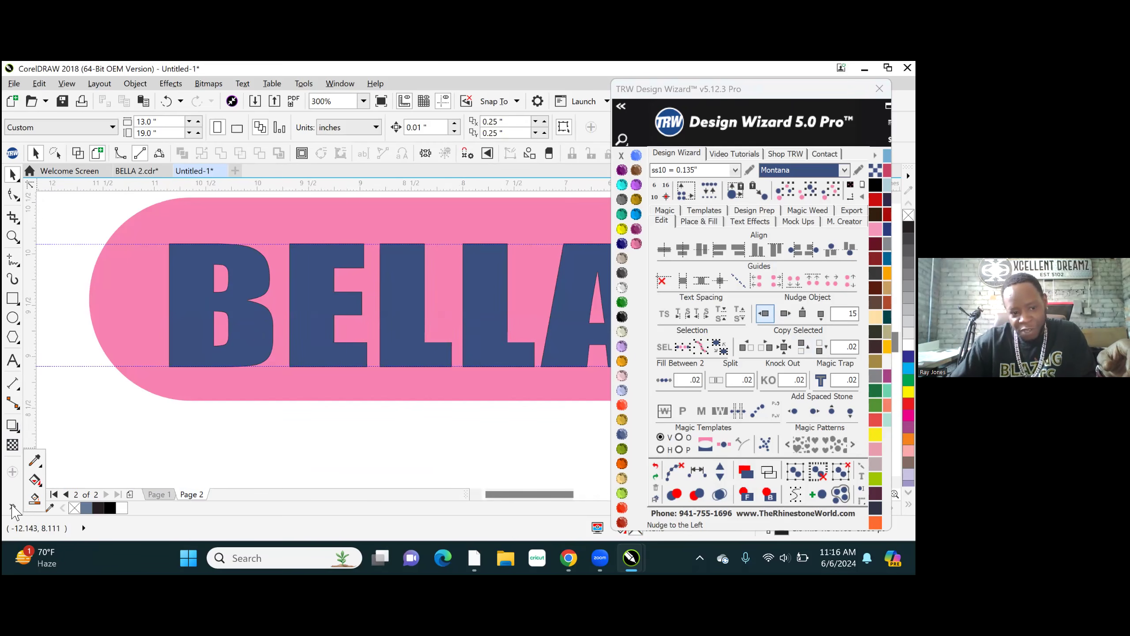
click(34, 499)
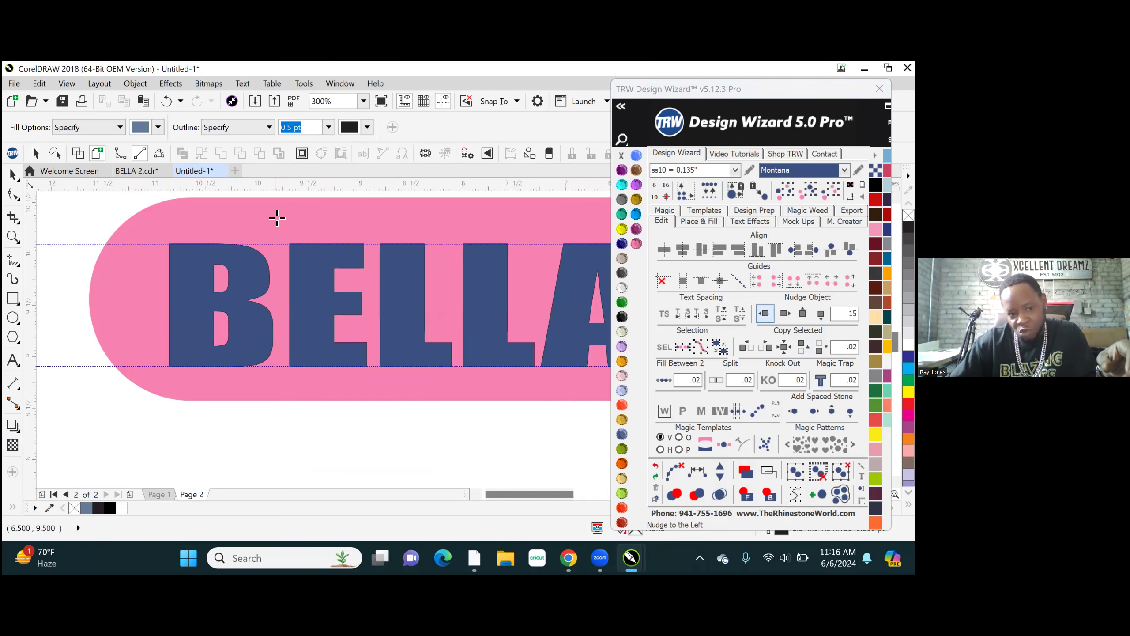
click(277, 218)
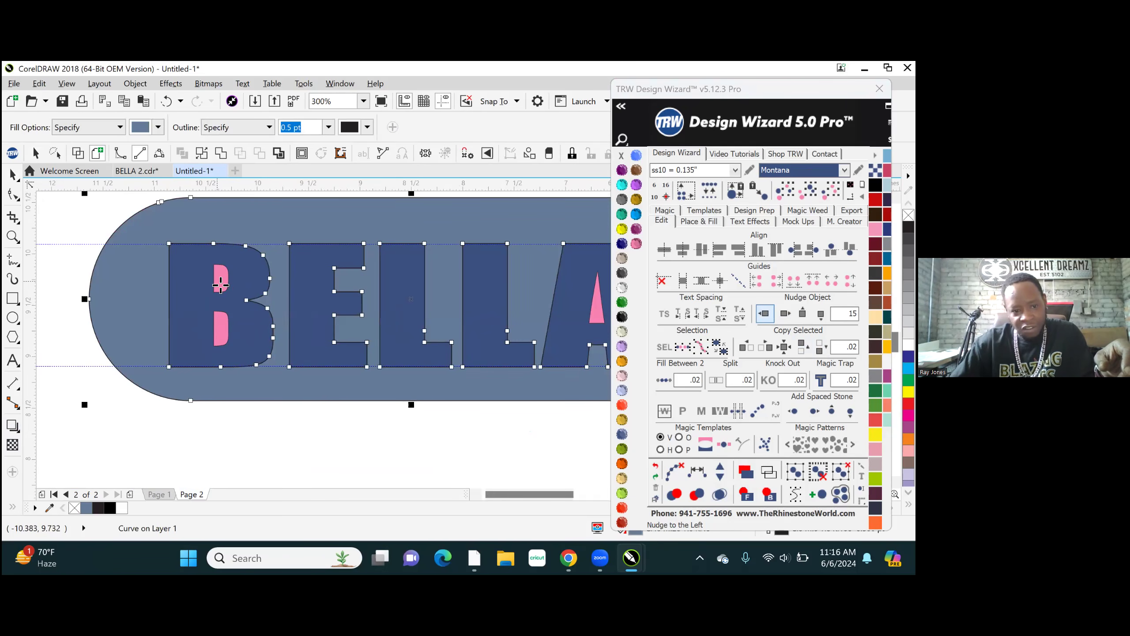
click(221, 285)
click(221, 329)
scroll(222, 338, down, 1)
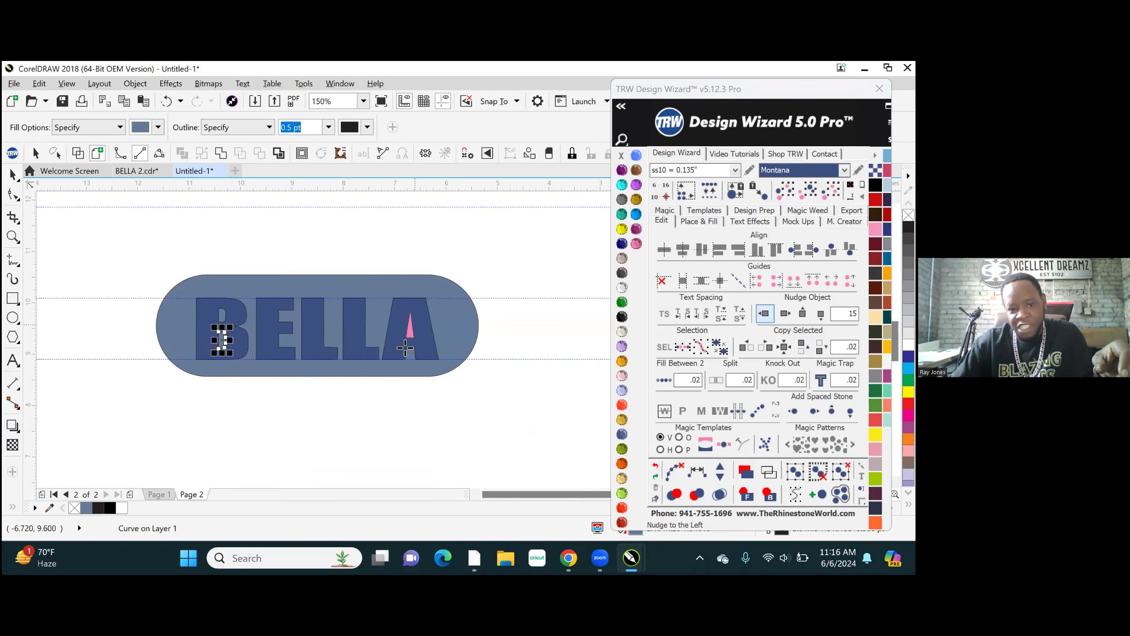
scroll(405, 348, up, 2)
click(435, 296)
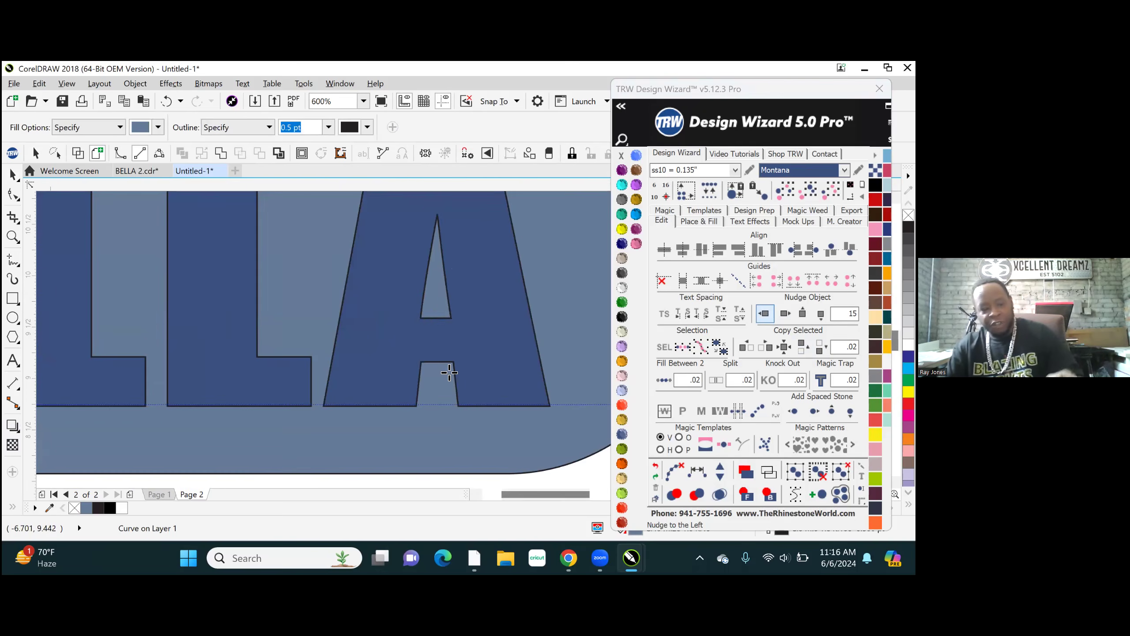
scroll(449, 373, down, 1)
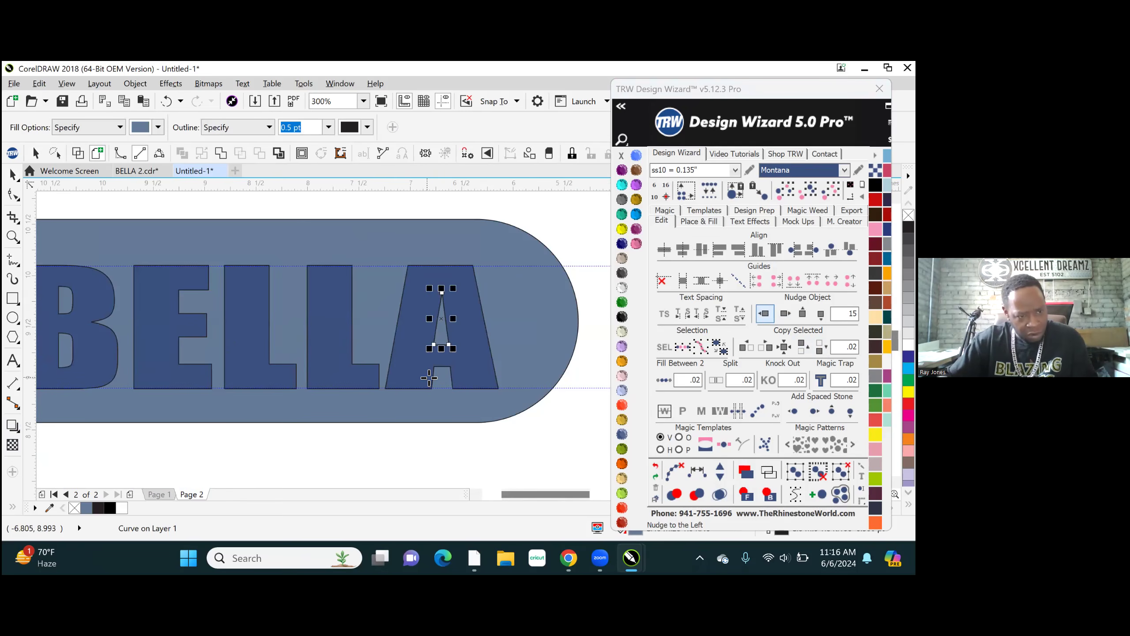
- Bring the Montana BELLA lettering to the front of the slate-blue filled shapes
click(12, 174)
click(247, 343)
click(746, 494)
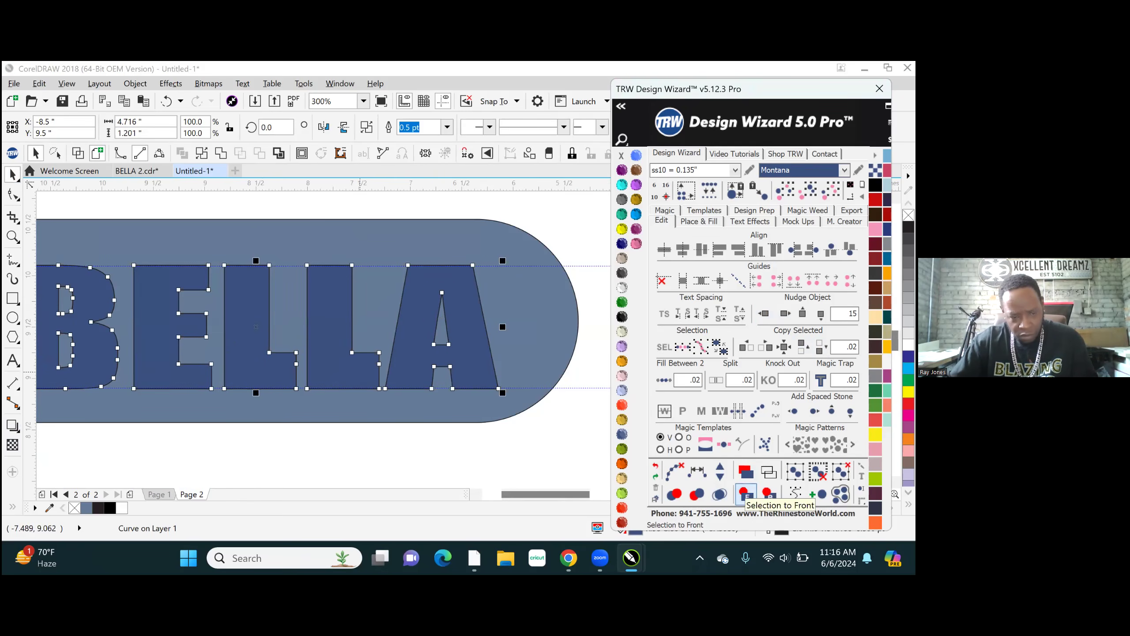
- Undo the lettering's stacking change and the slate-blue Smart Fill shapes, keeping the lettering and pink background at their moved position
click(656, 467)
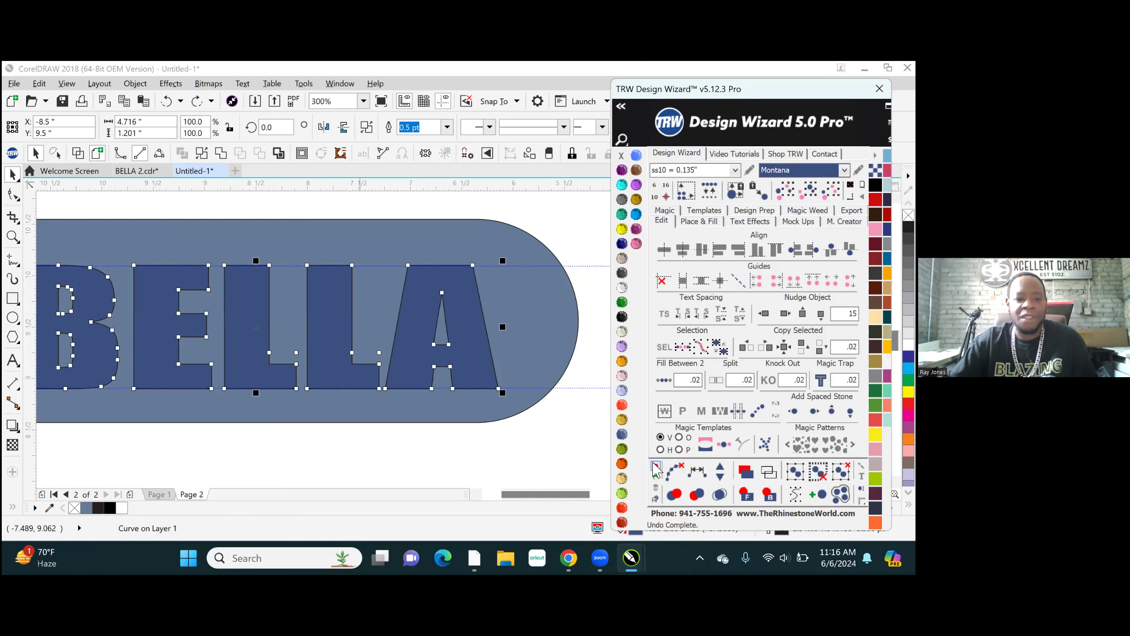
click(656, 466)
click(656, 466)
click(656, 466)
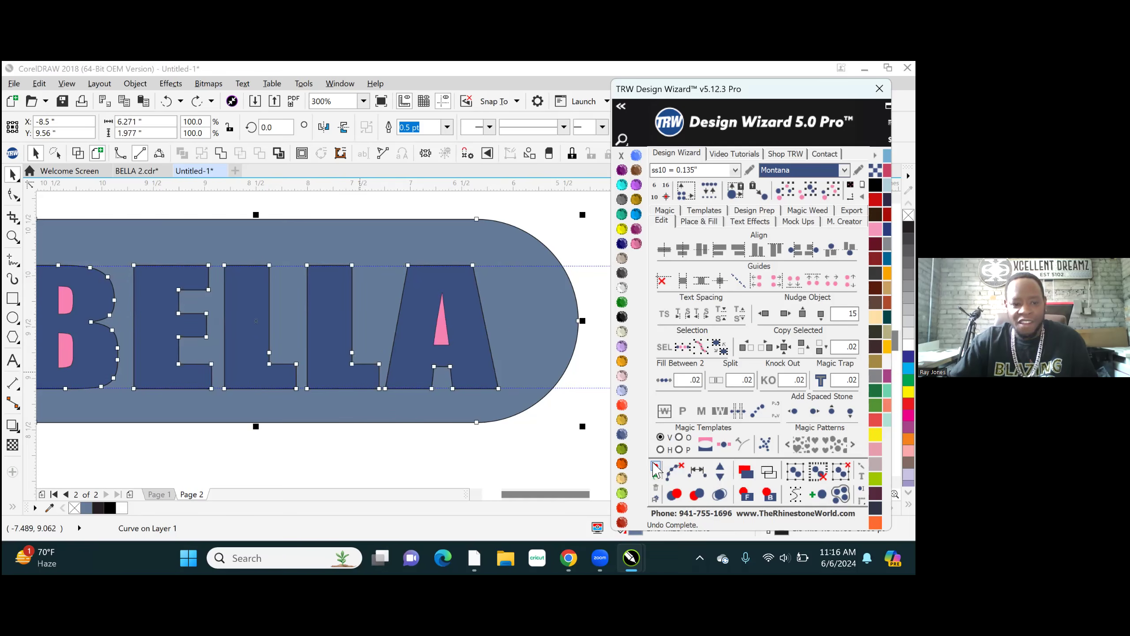
click(656, 467)
click(653, 464)
click(653, 464)
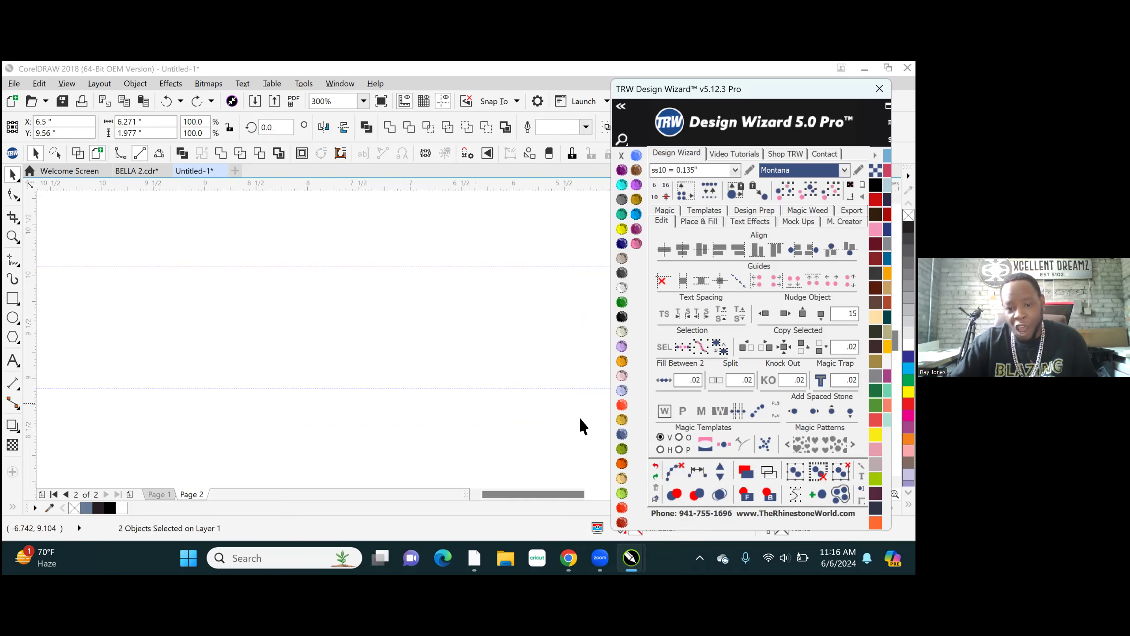
click(655, 467)
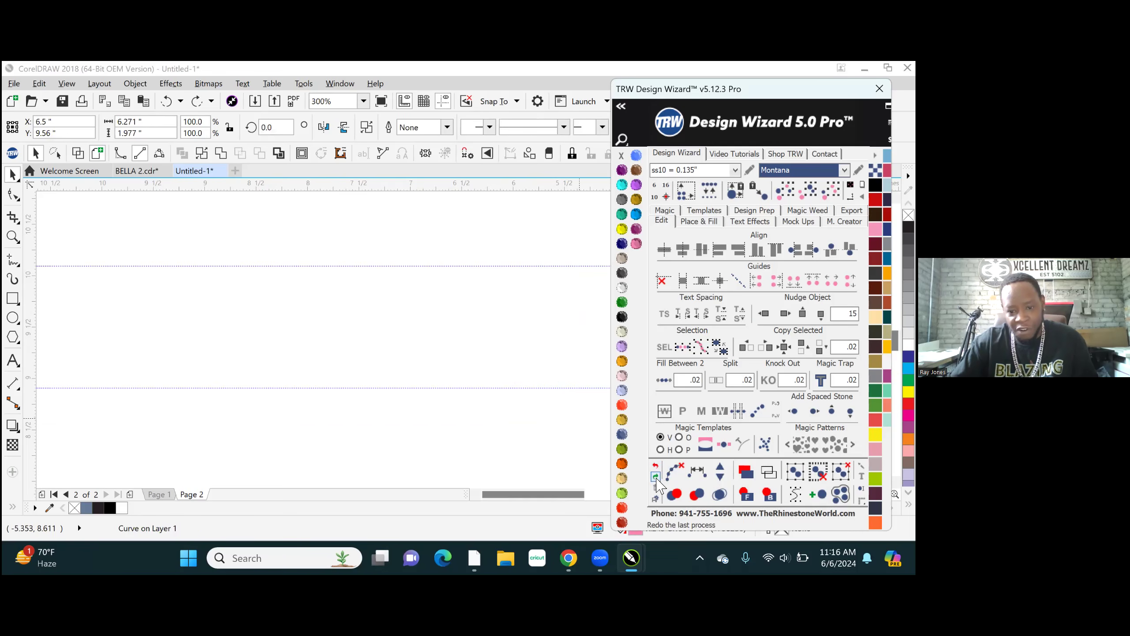
click(656, 476)
- Bring the Montana BELLA lettering to the front, recolor it to Cobalt, and clear the selection
scroll(245, 271, down, 2)
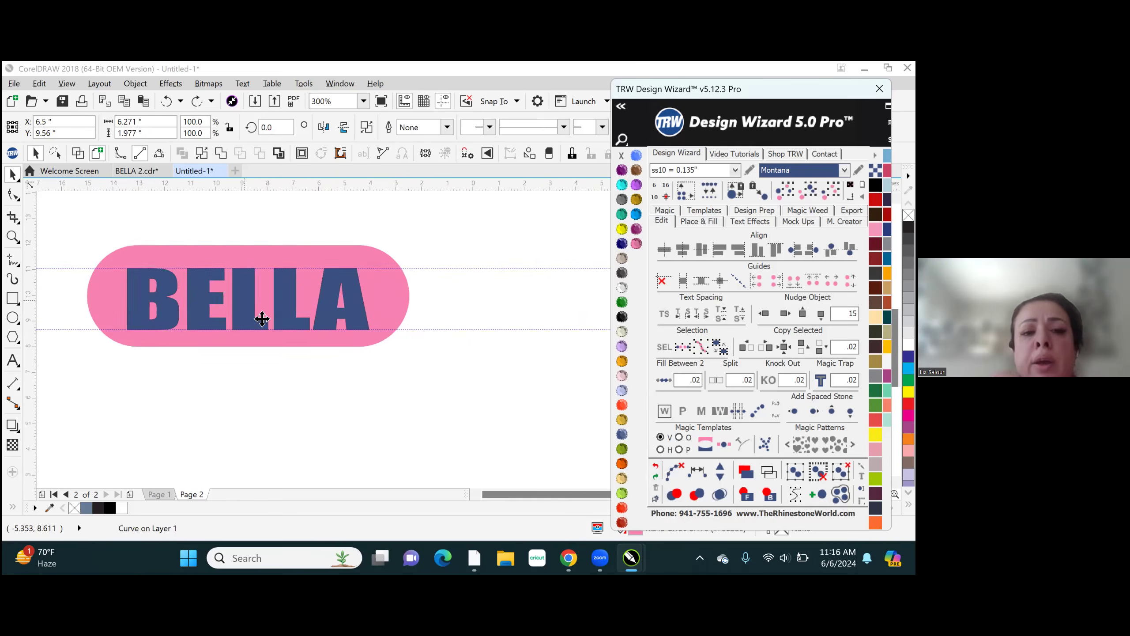
scroll(250, 293, up, 2)
click(334, 202)
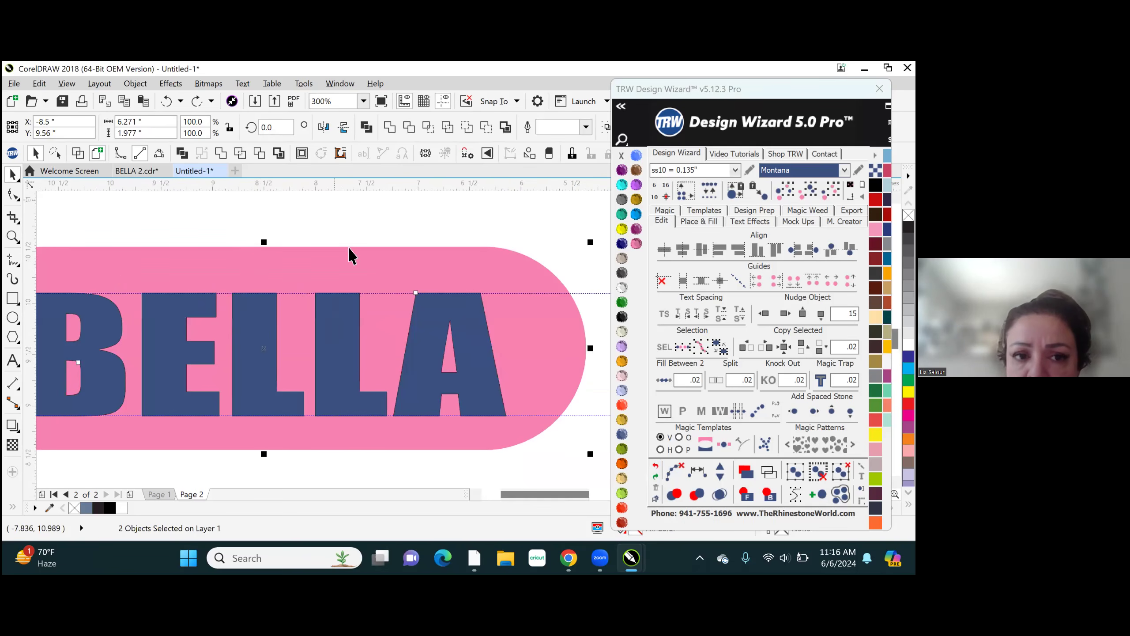
click(347, 377)
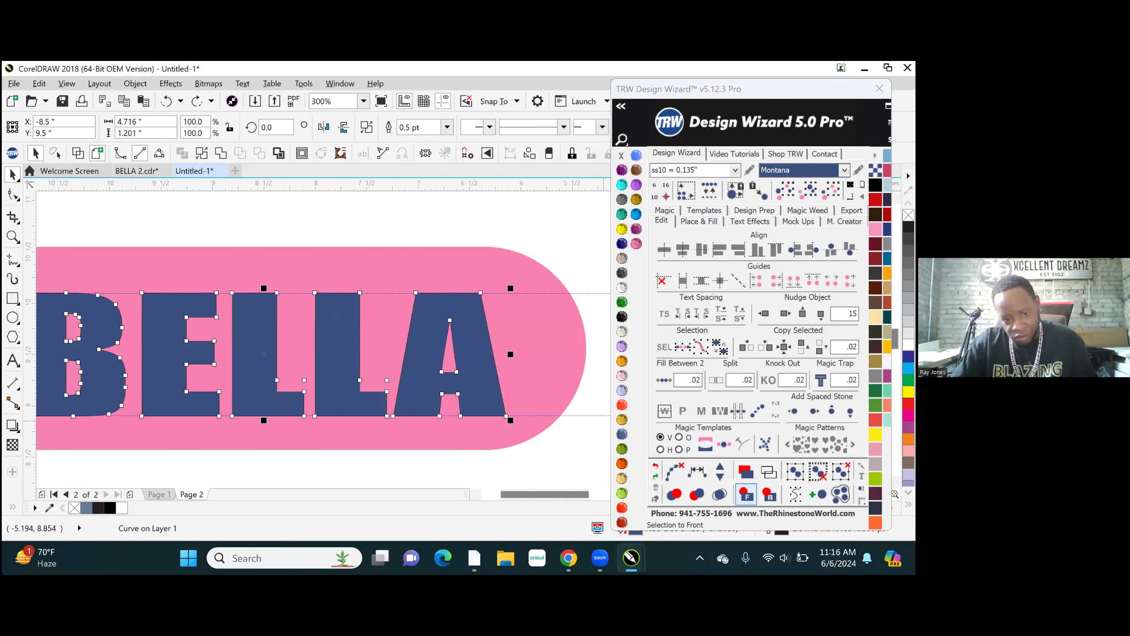
click(745, 494)
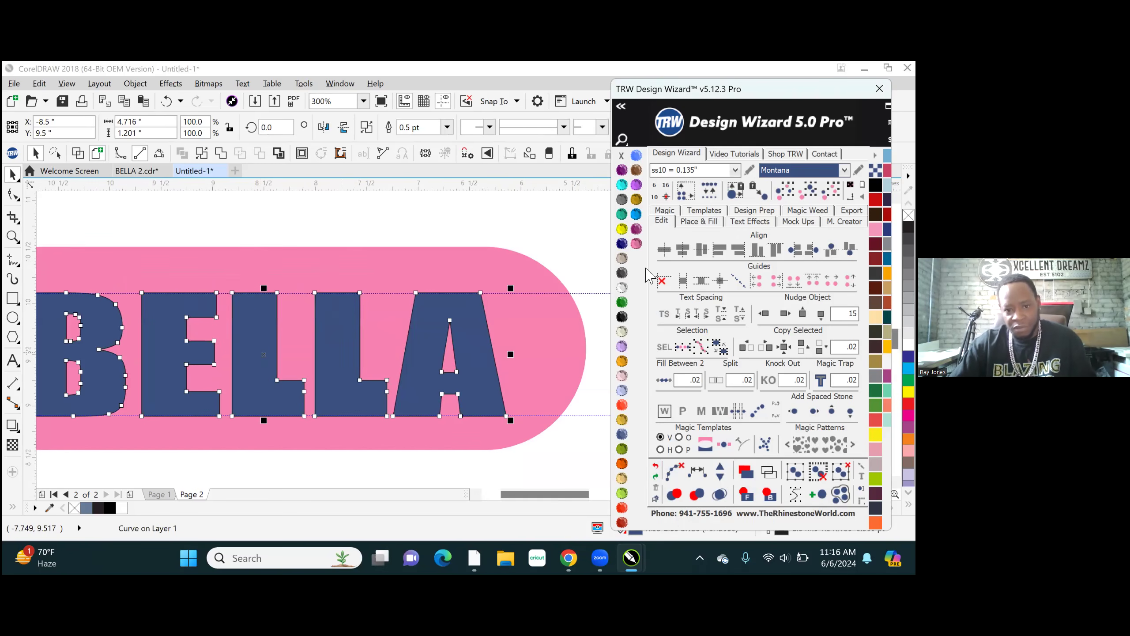
click(622, 244)
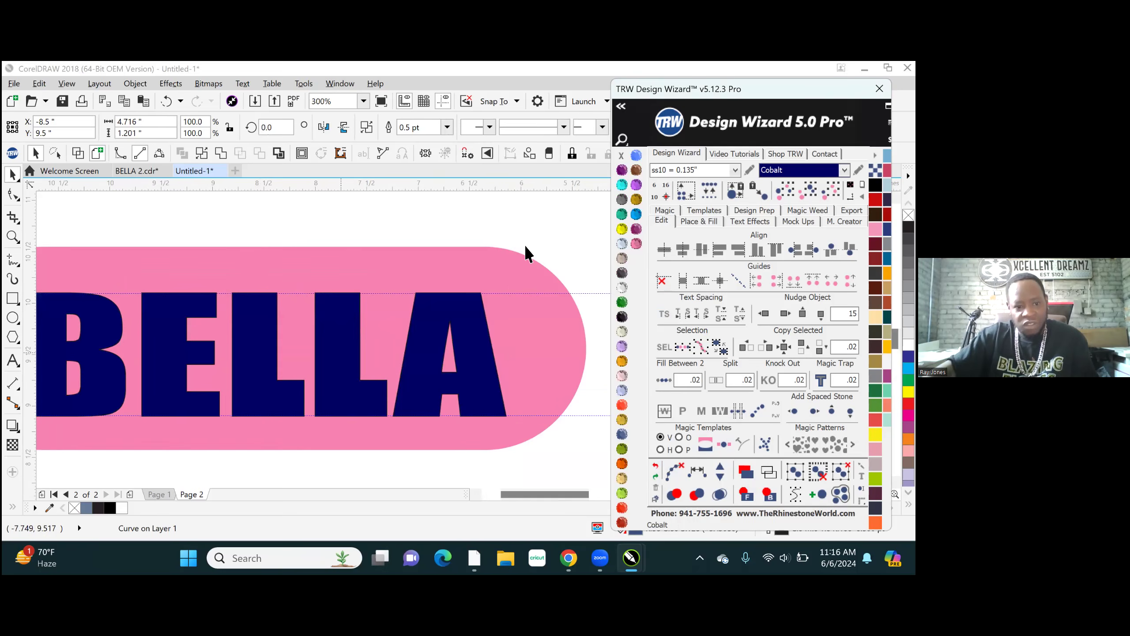
click(391, 218)
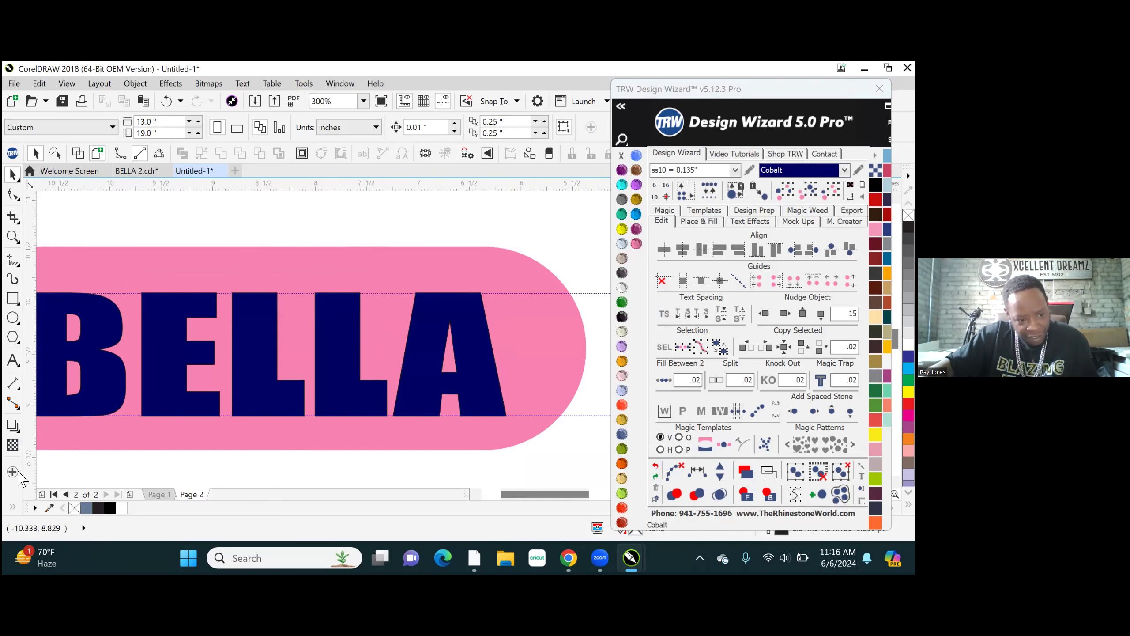
- Smart Fill the pink area around the letters and the openings inside the A and B in slate blue with a 0.5 pt outline
click(13, 507)
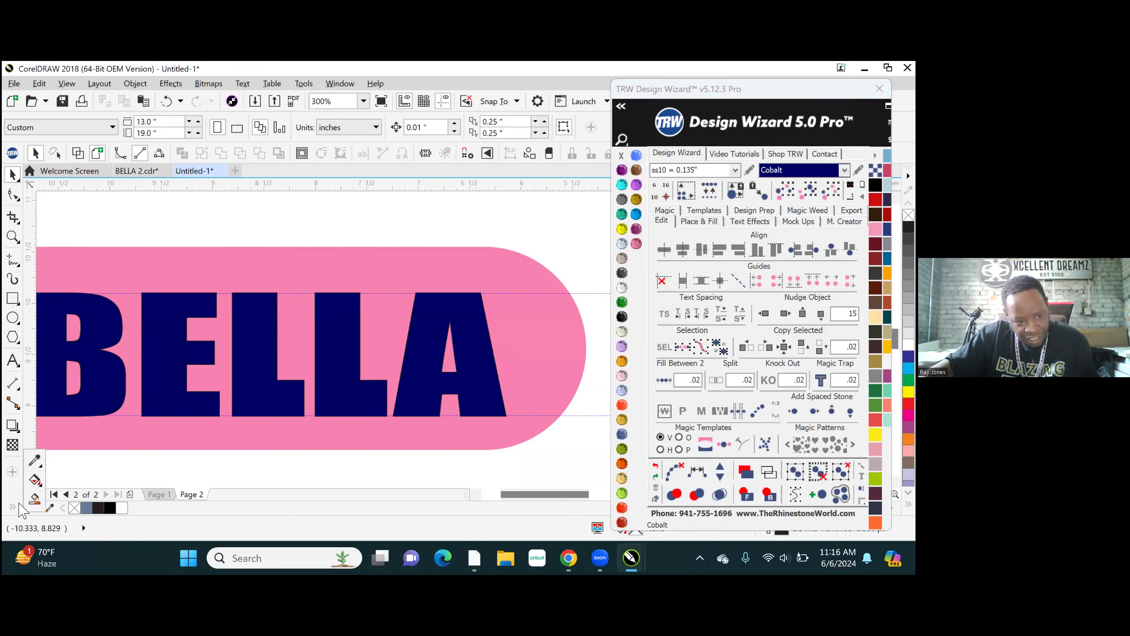
click(34, 499)
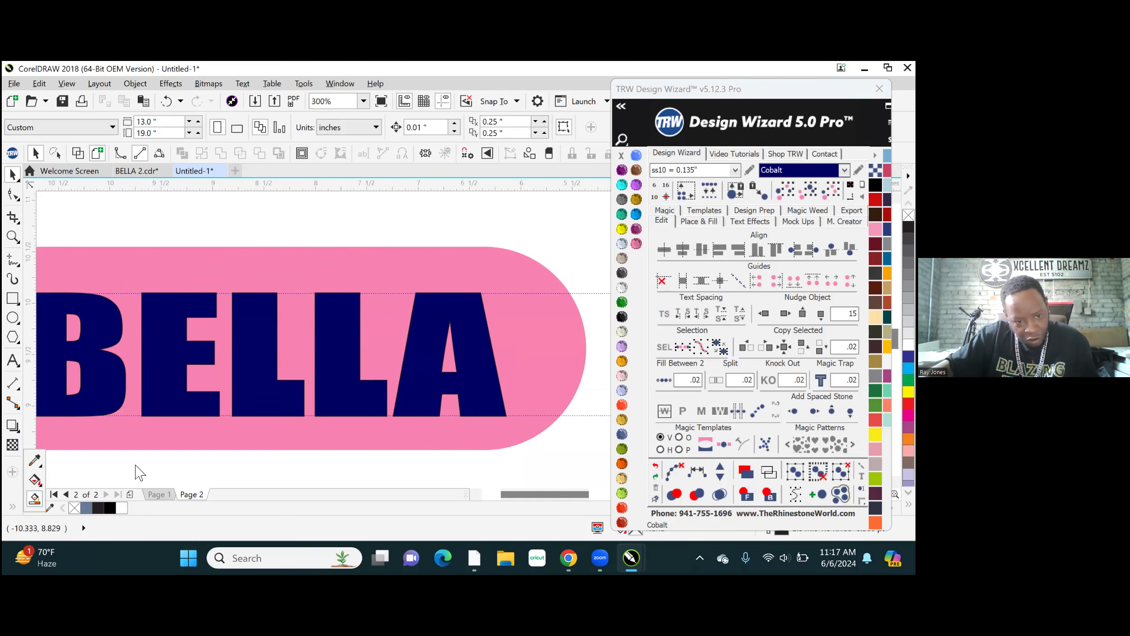
click(293, 351)
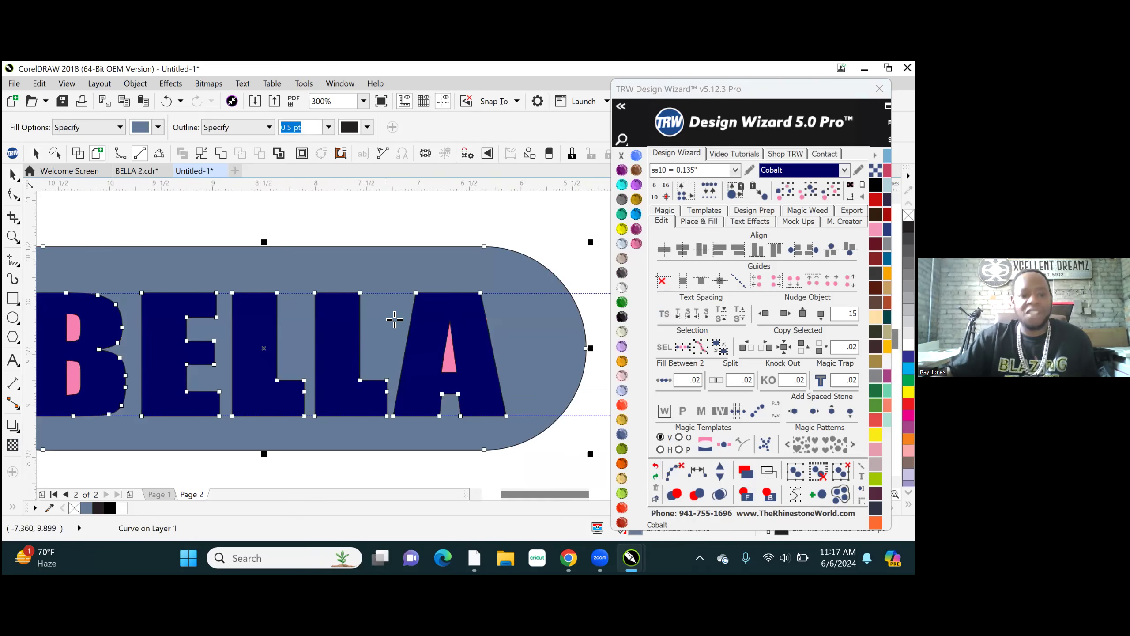
click(451, 366)
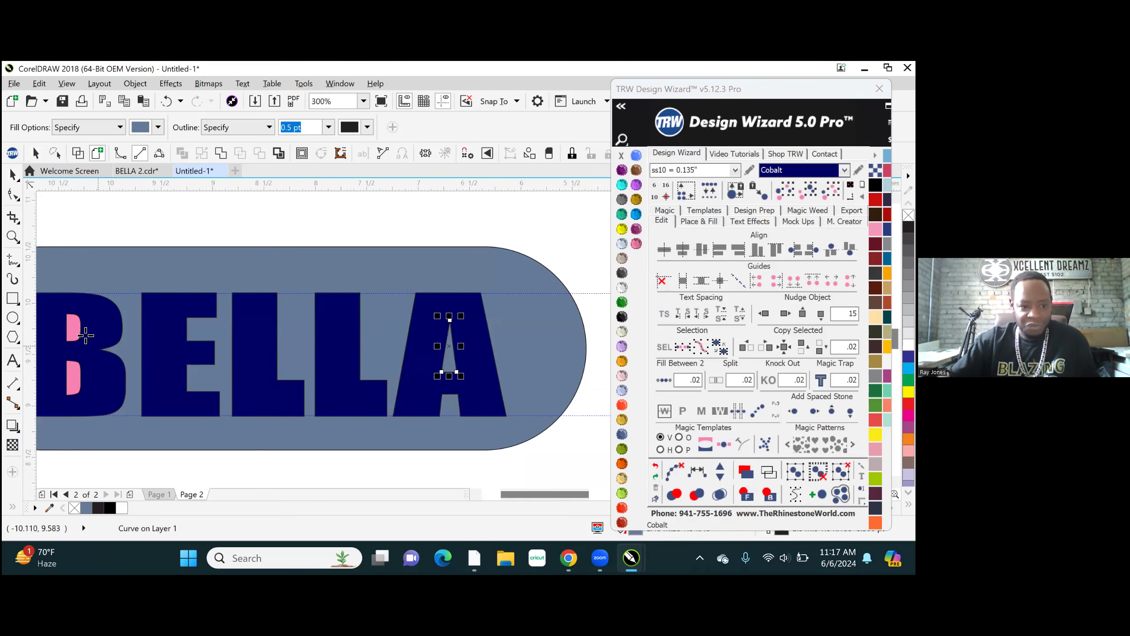
click(74, 329)
click(74, 377)
- Select all the slate-blue filled shapes by color, weld them into one curve, and clear the selection
scroll(445, 316, down, 4)
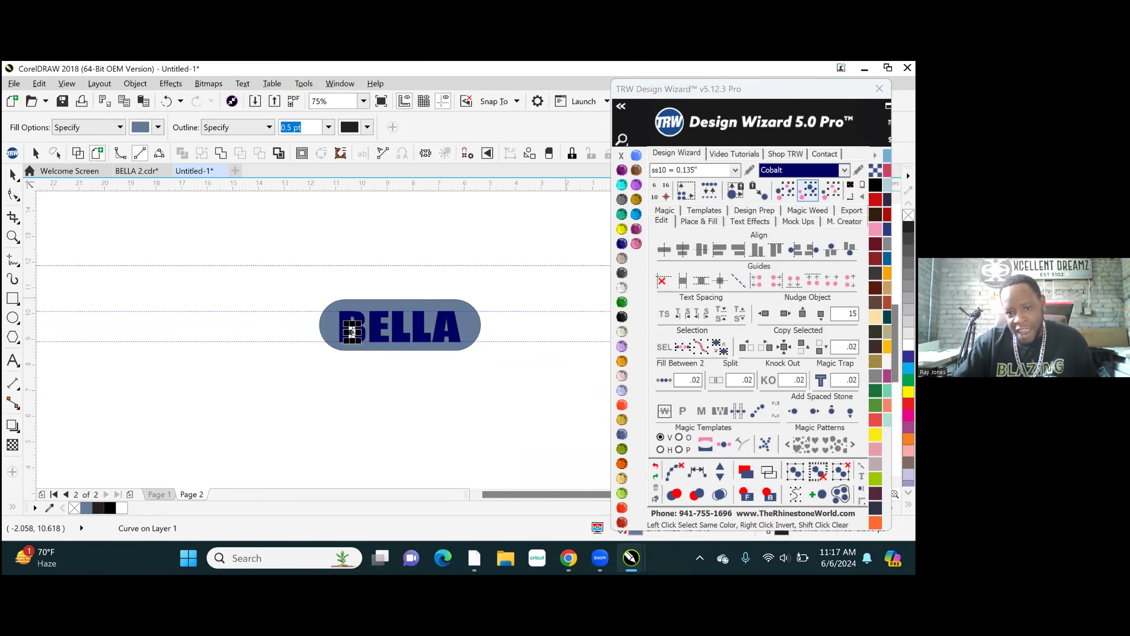
click(808, 191)
scroll(421, 351, up, 4)
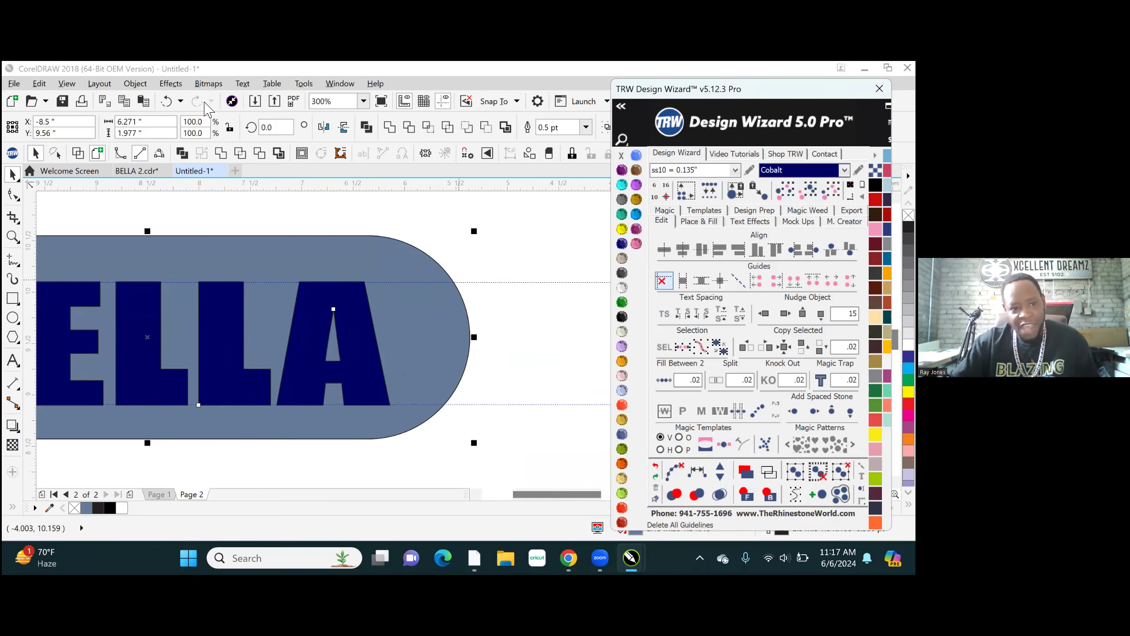
click(223, 152)
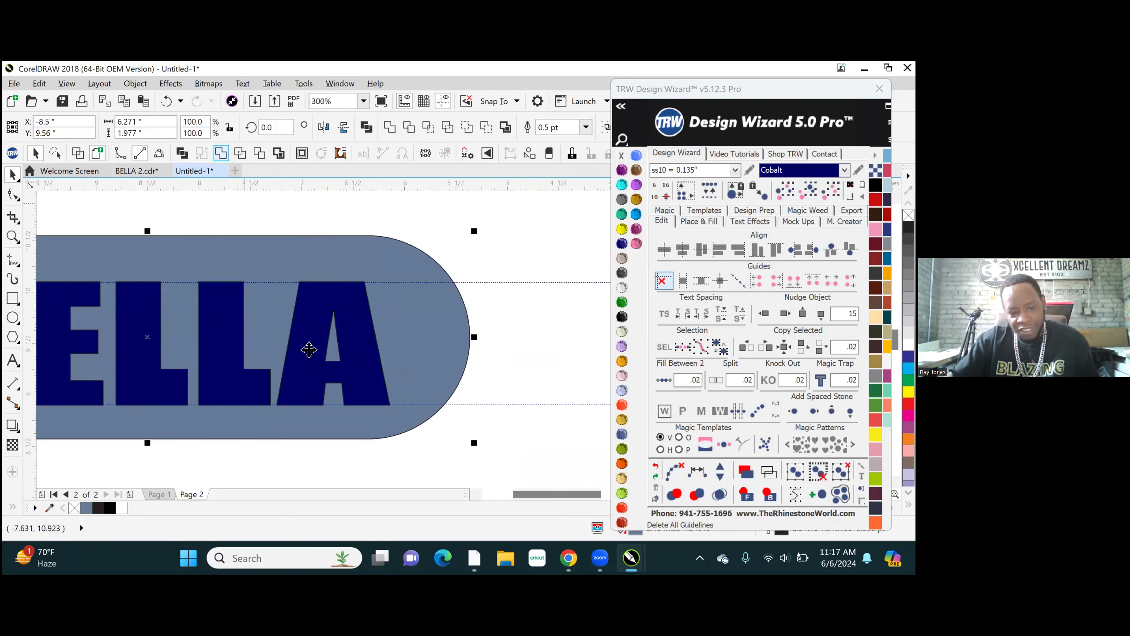
scroll(310, 351, down, 1)
click(335, 263)
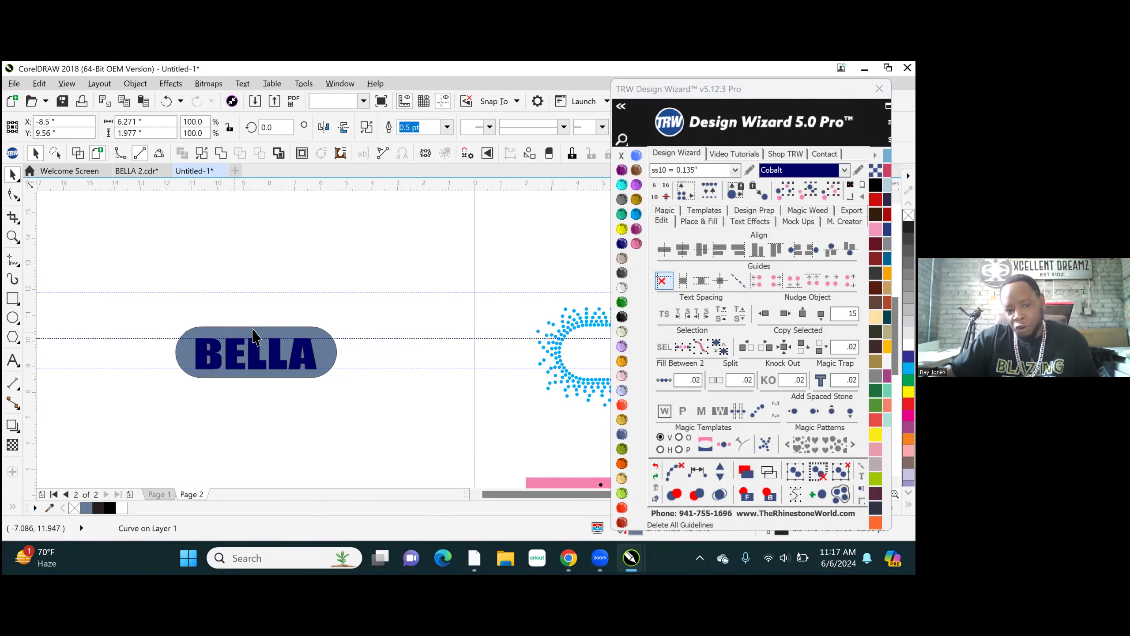
- Move the welded slate-blue background curve 15 inches to the right, into the blue rhinestone island
scroll(334, 270, down, 1)
scroll(359, 338, down, 1)
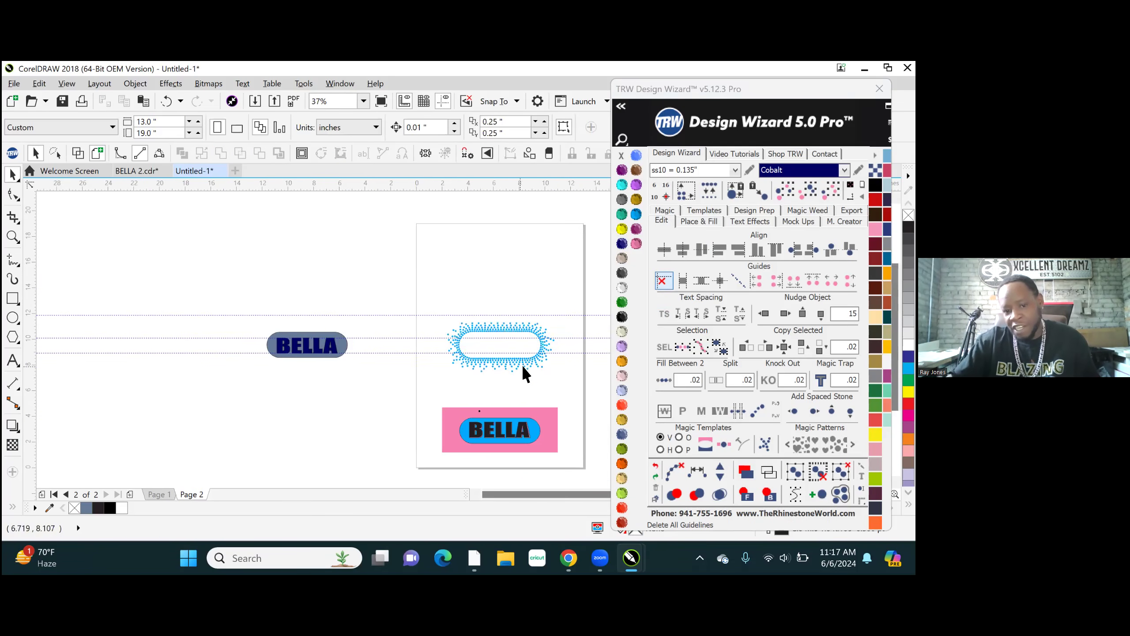
scroll(559, 353, up, 1)
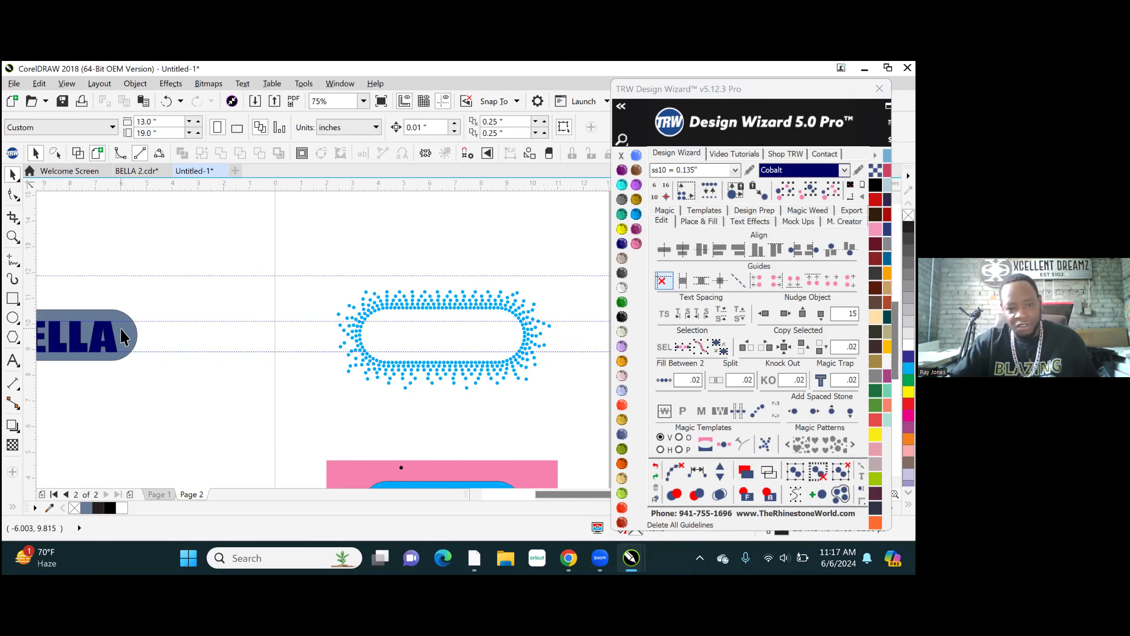
click(125, 337)
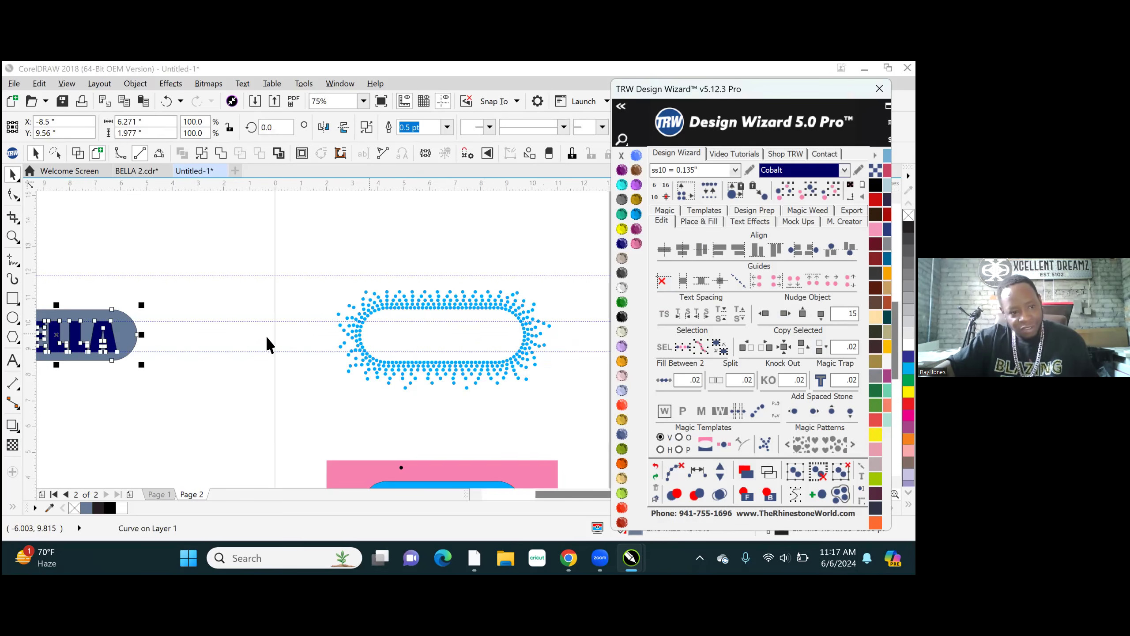
click(784, 314)
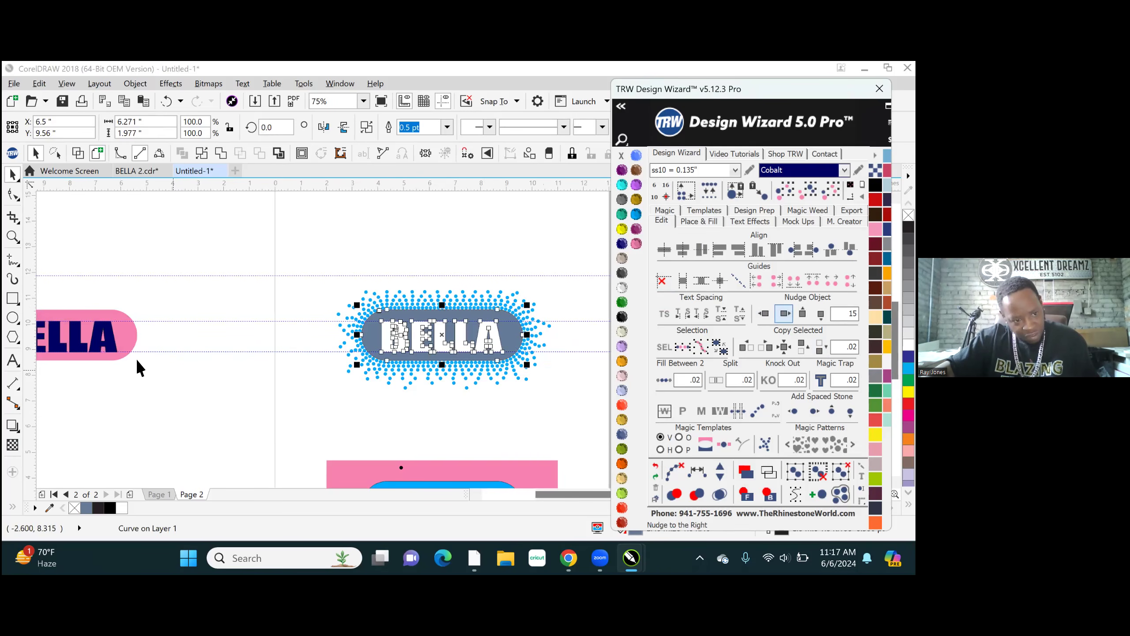
- Move the Cobalt BELLA lettering 15 inches to the right onto the slate-blue background and delete the leftover pink shape
key(ctrl+z)
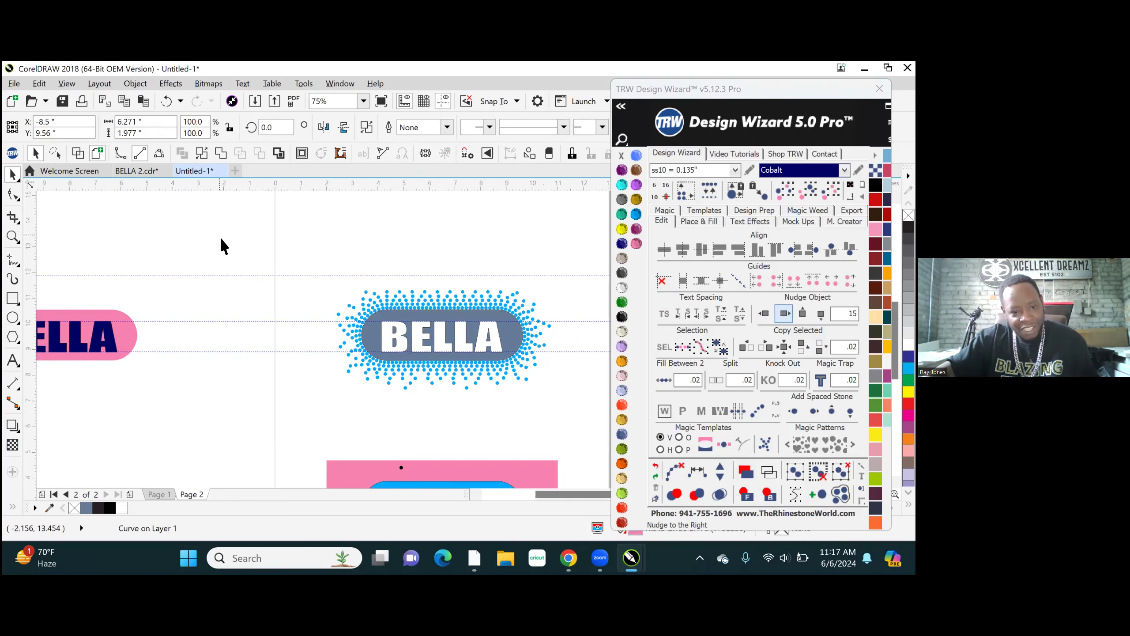
click(221, 238)
click(112, 339)
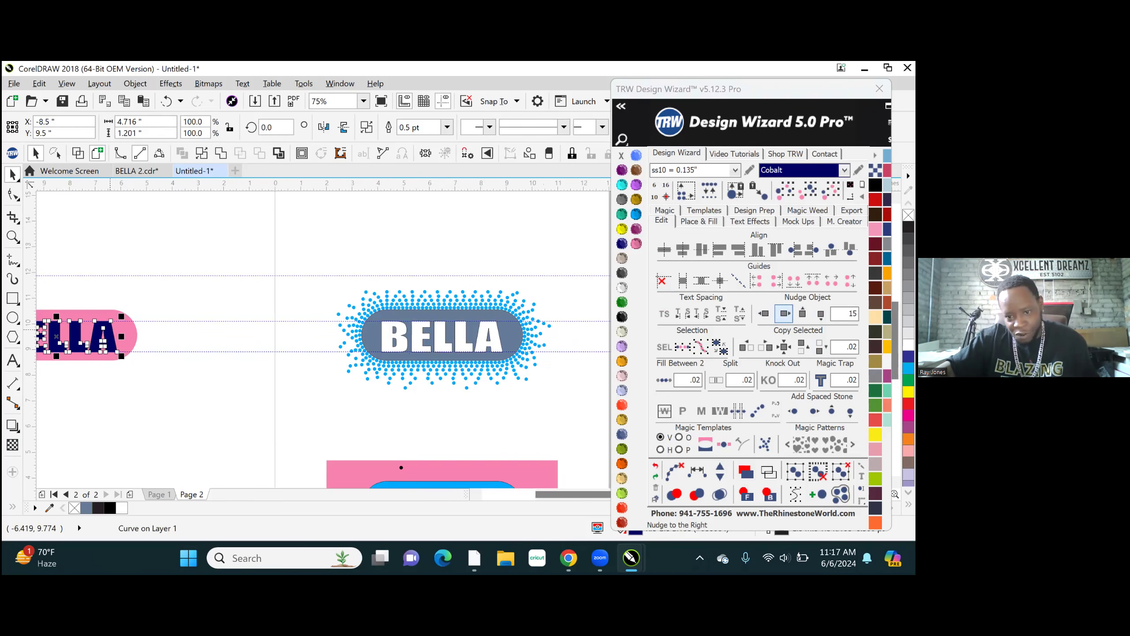
click(785, 314)
click(125, 333)
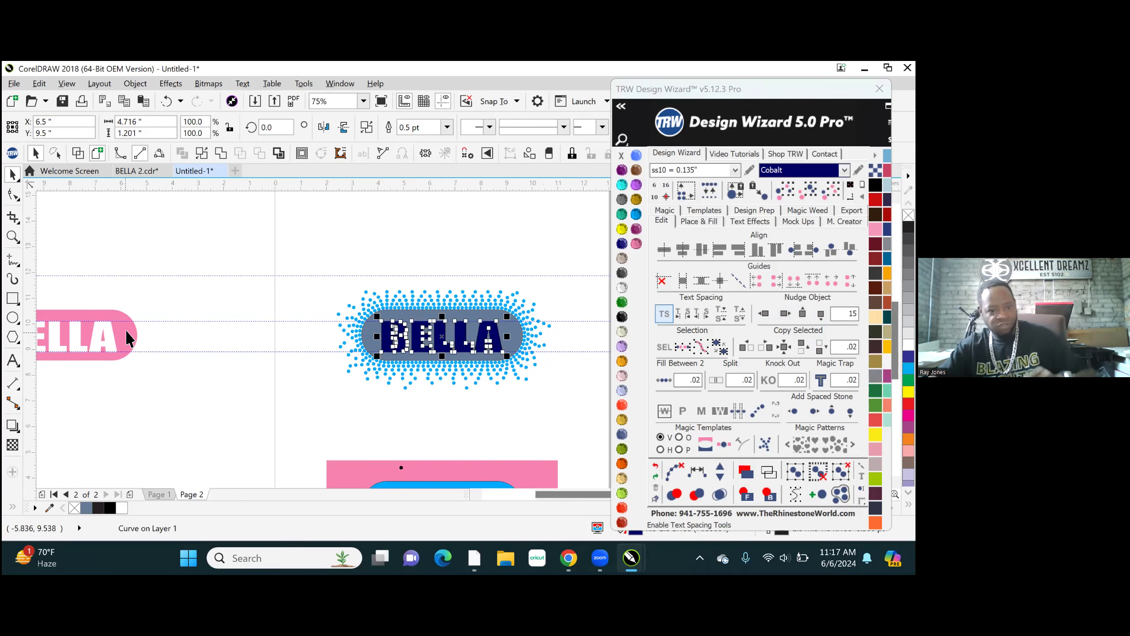
key(Delete)
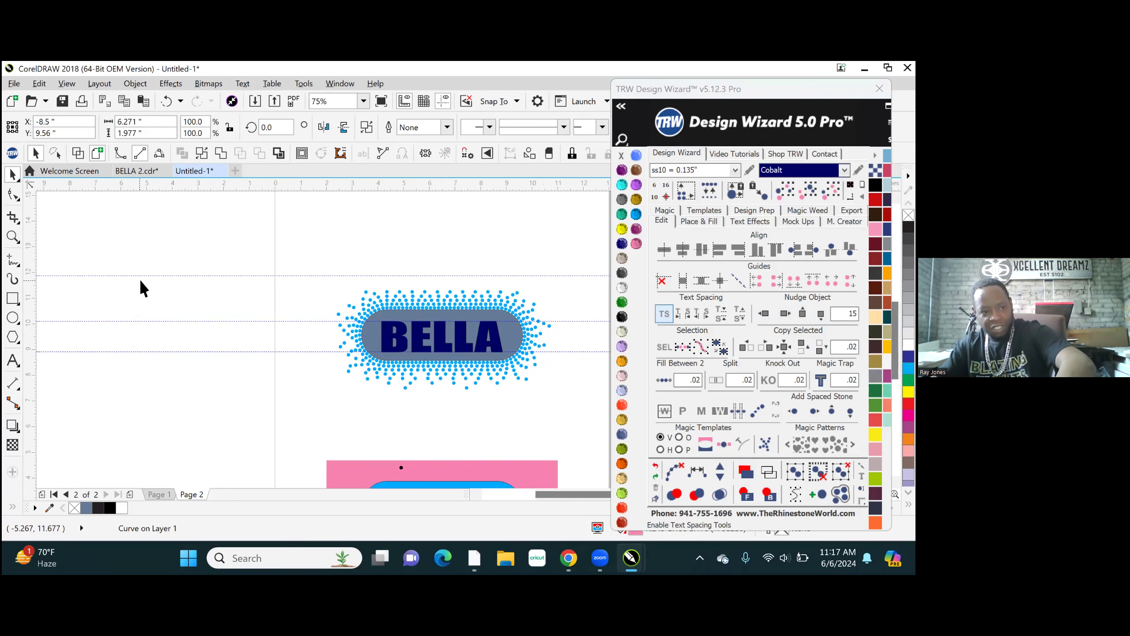
- Move all the yellow BELLA lettering stones 15 inches to the left onto the Cobalt letters and clear the selection
scroll(332, 329, down, 3)
scroll(332, 330, down, 2)
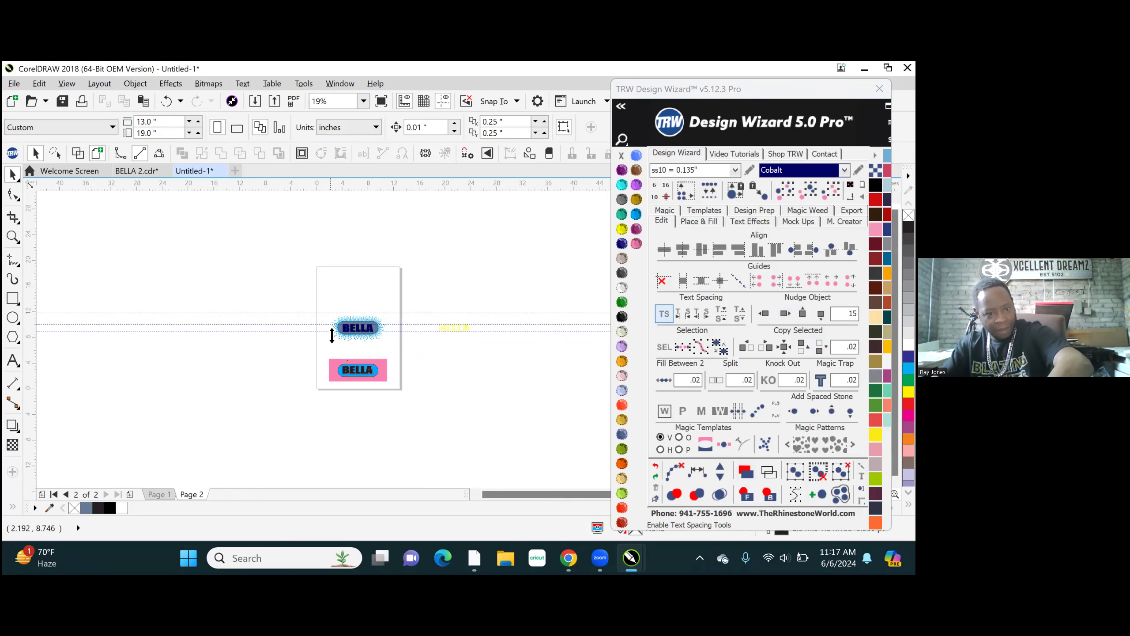
scroll(454, 335, up, 5)
drag(485, 249, 845, 421)
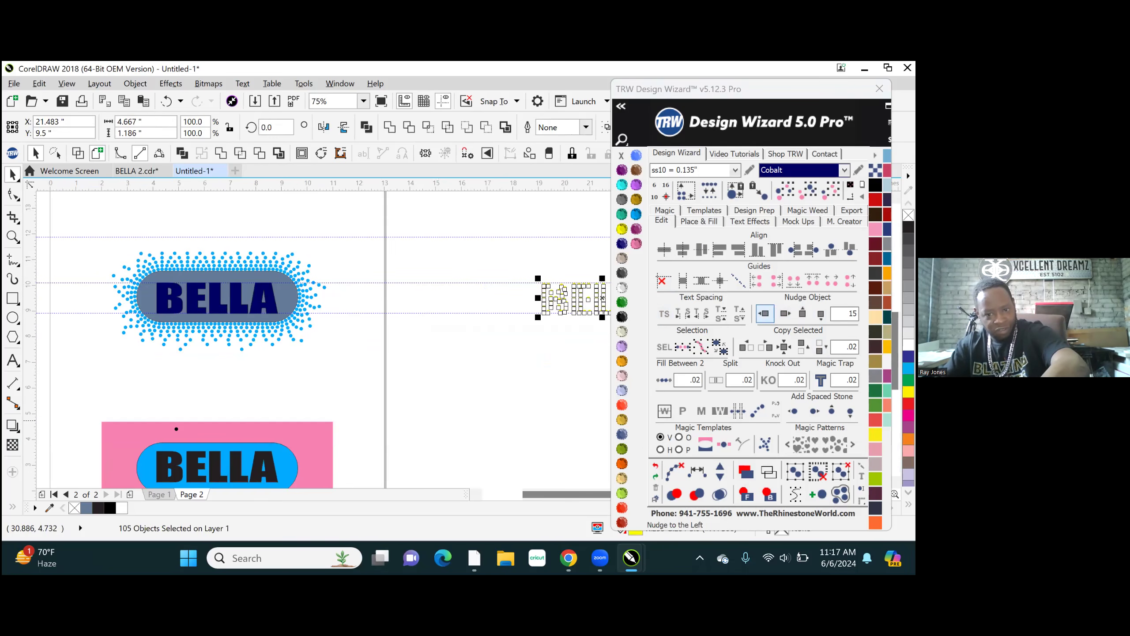
click(764, 313)
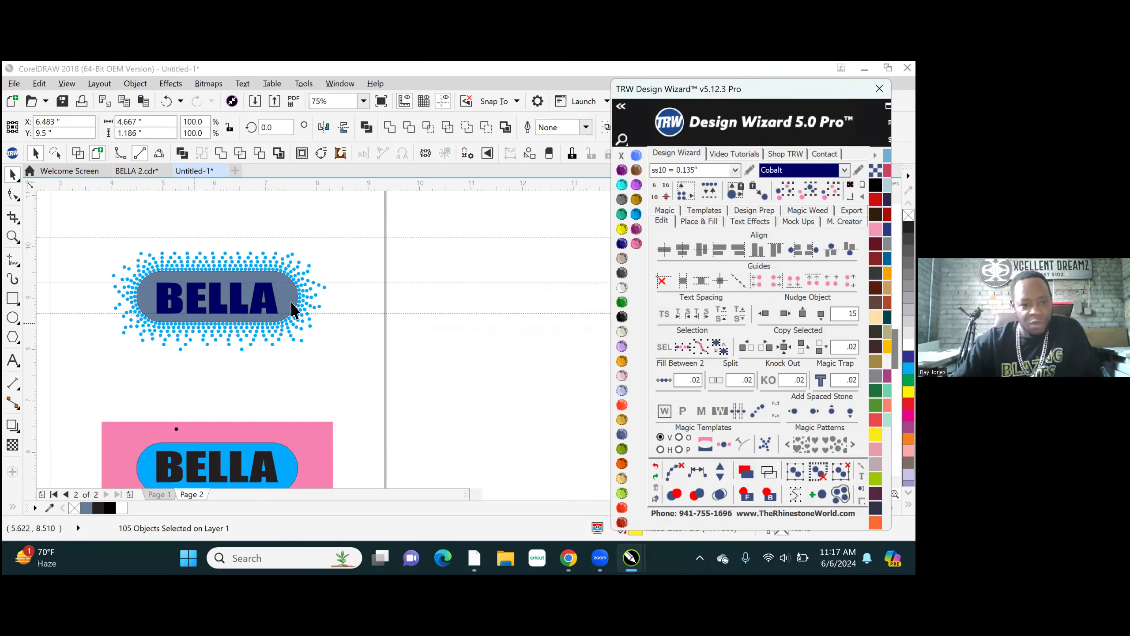
scroll(294, 310, up, 5)
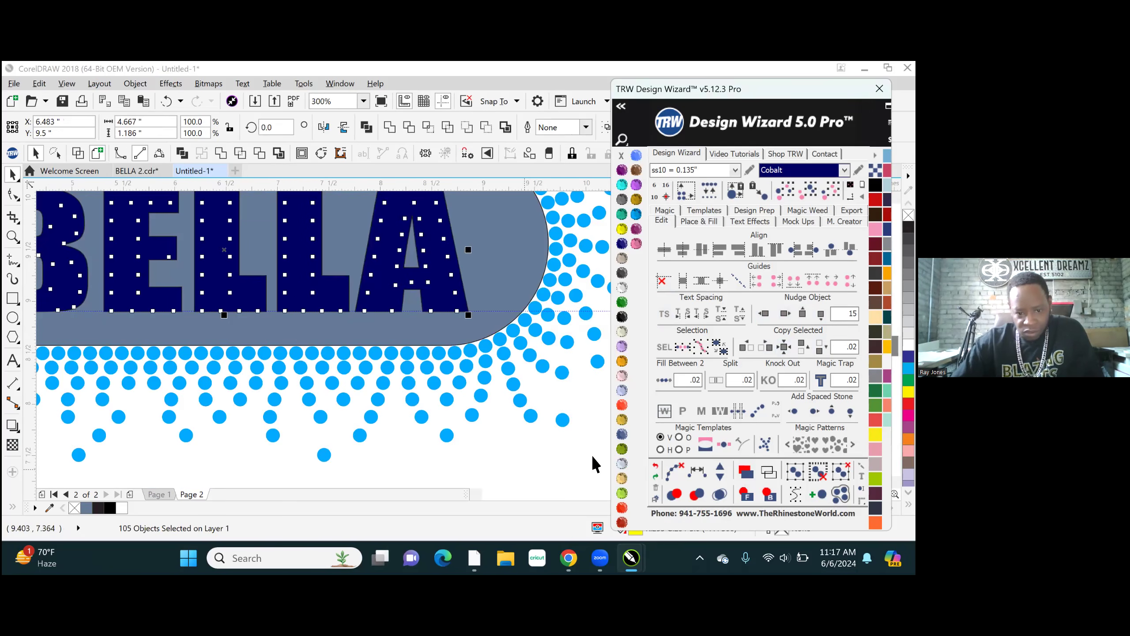
scroll(538, 387, down, 2)
scroll(538, 382, down, 1)
click(553, 381)
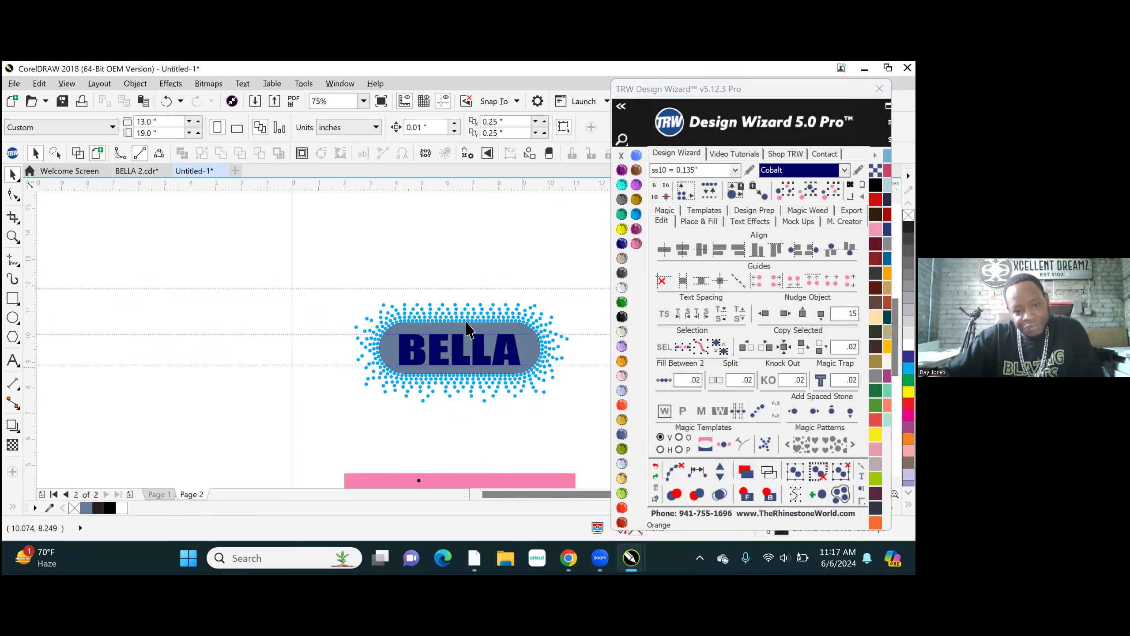
- Send the Cobalt BELLA lettering behind the yellow stones and clear the selection
scroll(495, 360, up, 1)
click(503, 354)
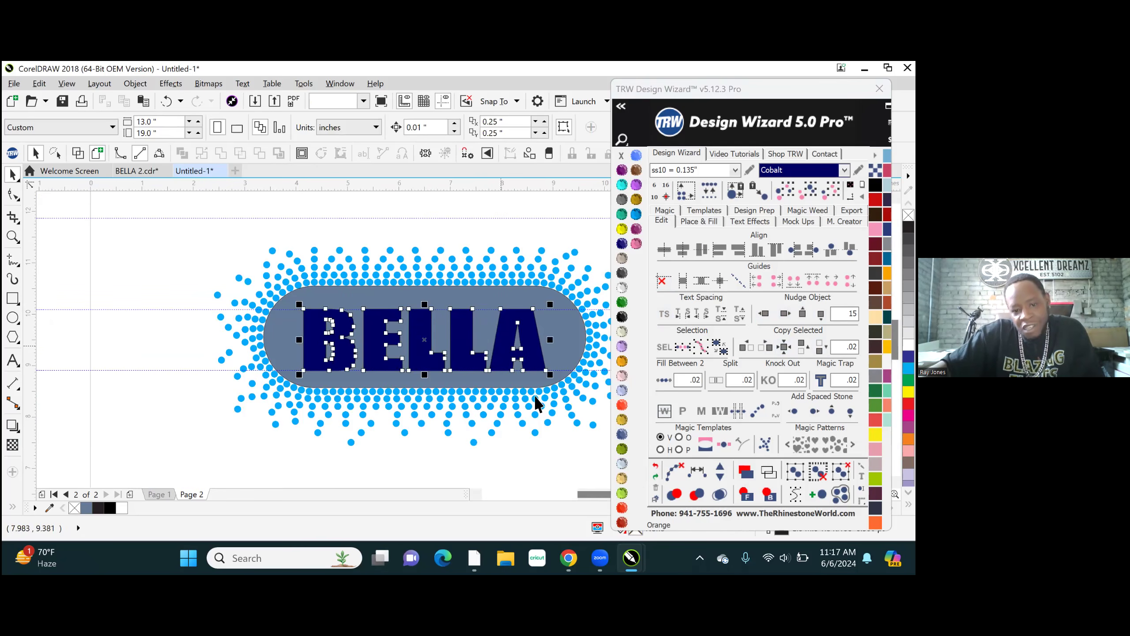
click(769, 493)
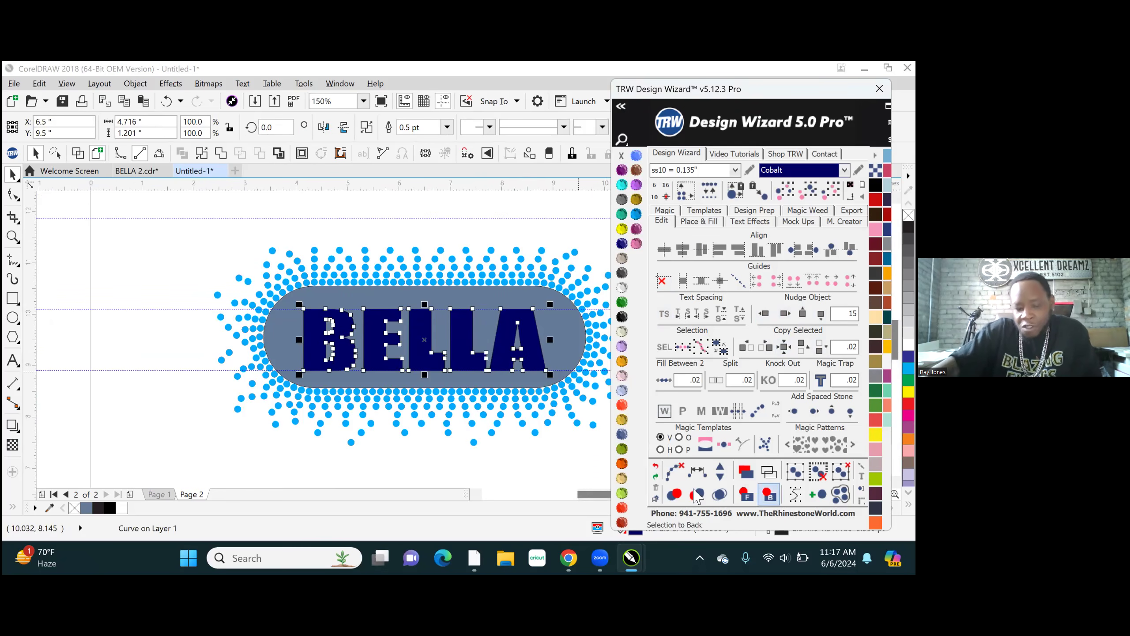
click(437, 211)
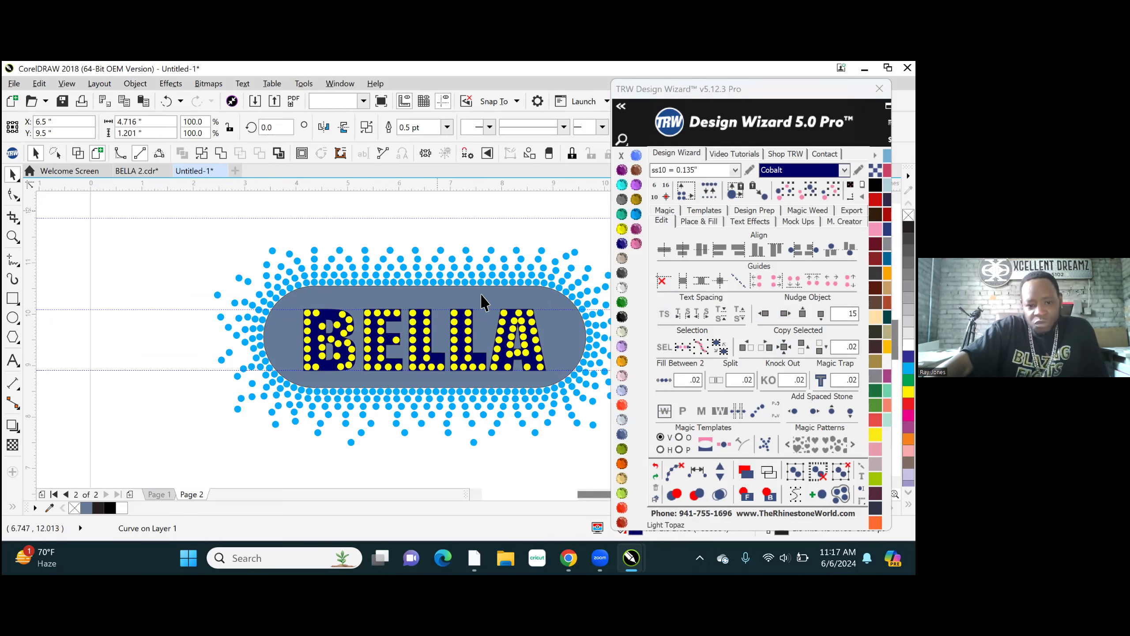
- Move the lowest inner stone of the second L to the end of its foot, above the last bottom-row stone
scroll(496, 355, up, 2)
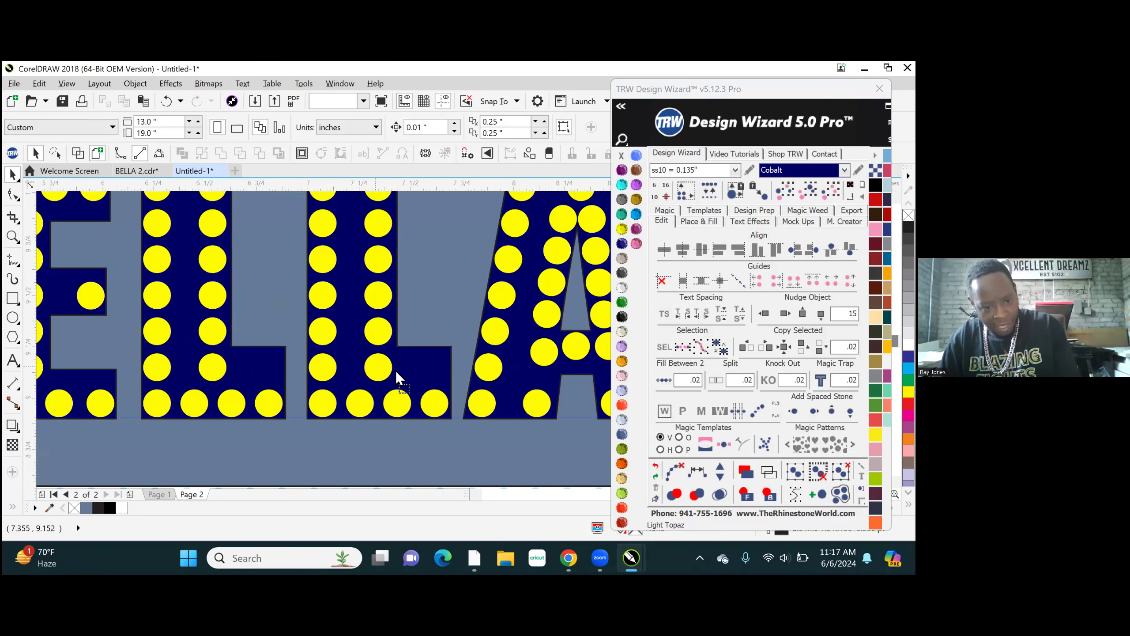
click(424, 371)
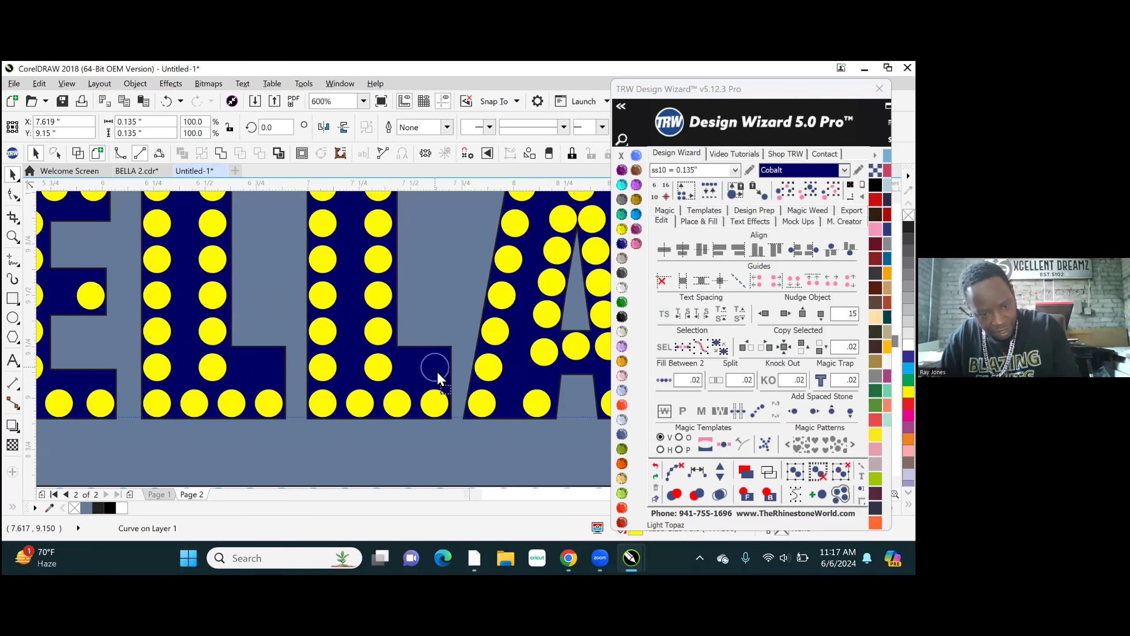
drag(437, 371, 435, 370)
scroll(448, 394, up, 2)
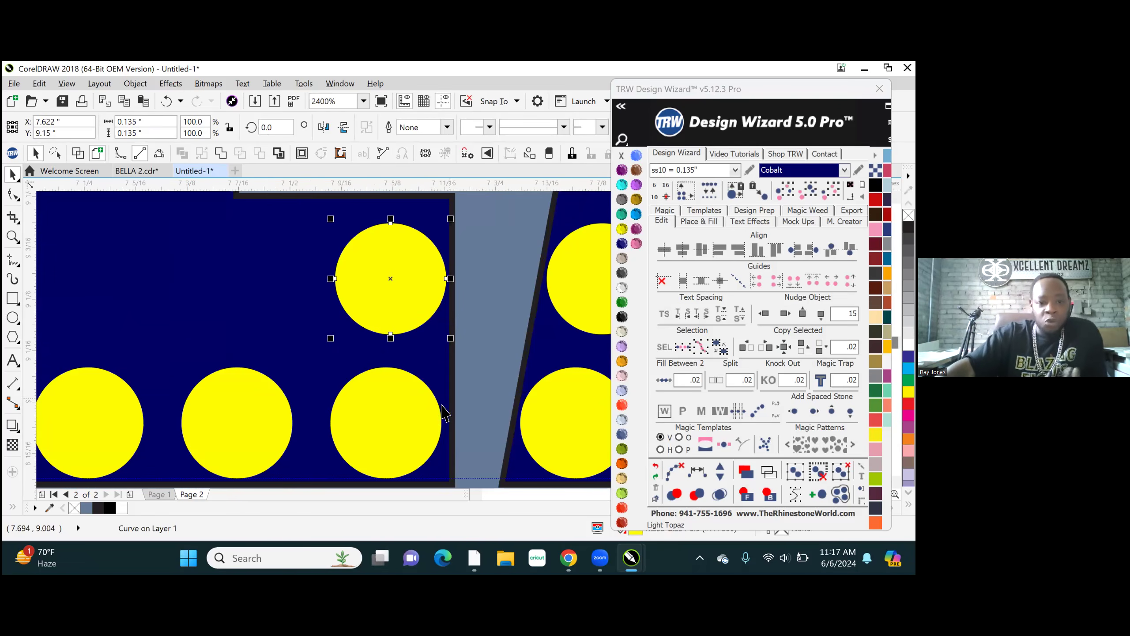
- Place a vertical guideline at 7.549 inches along the last bottom-row stone and align the moved stone to it
drag(32, 349, 330, 428)
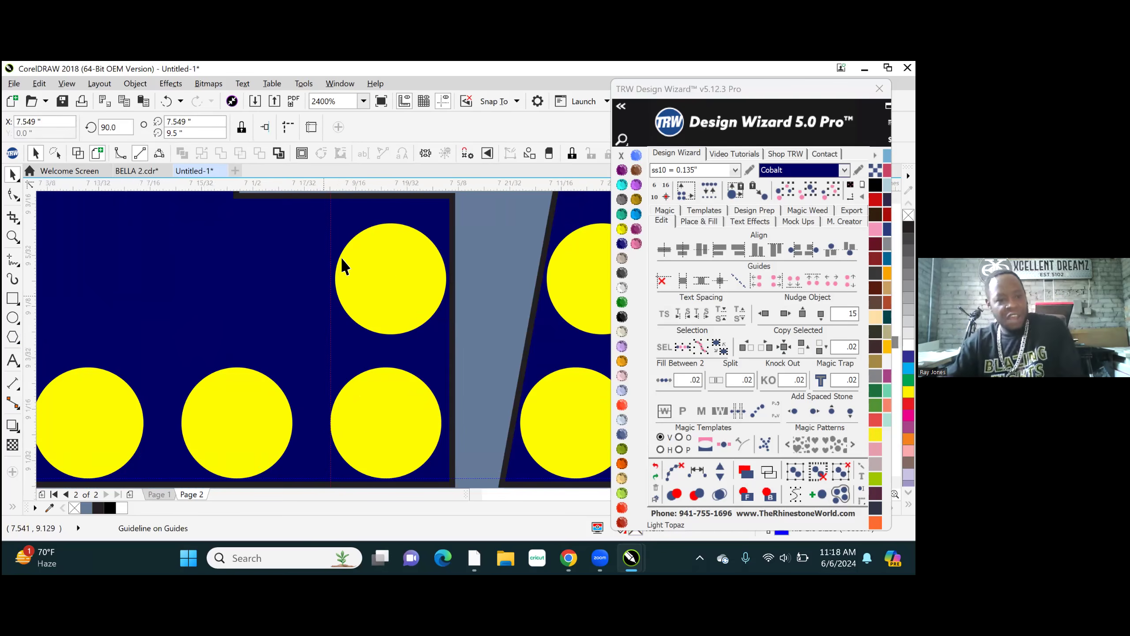
scroll(355, 256, up, 3)
drag(464, 317, 454, 321)
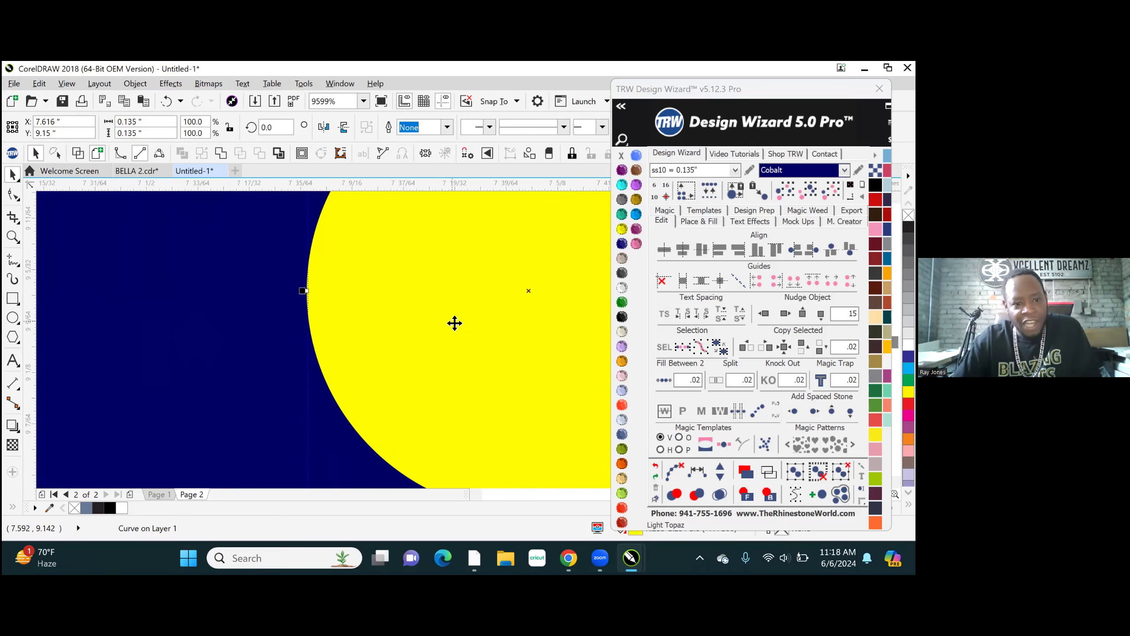
- Add two evenly spaced stones between the end stones of the second L's upper foot row and clear the path
scroll(454, 321, down, 5)
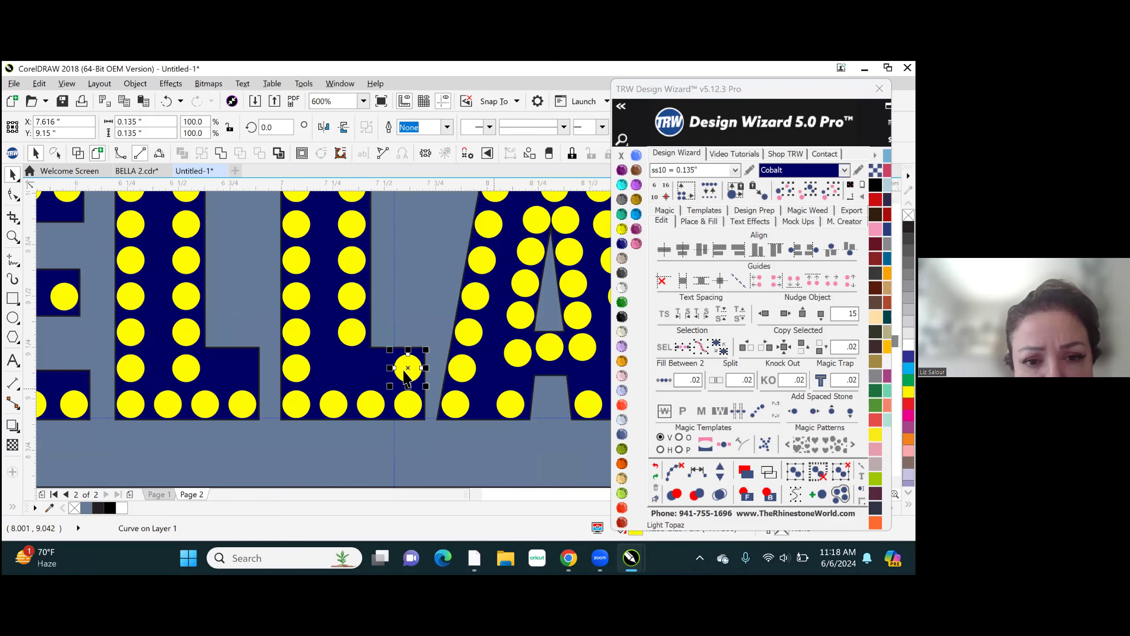
shift+click(296, 368)
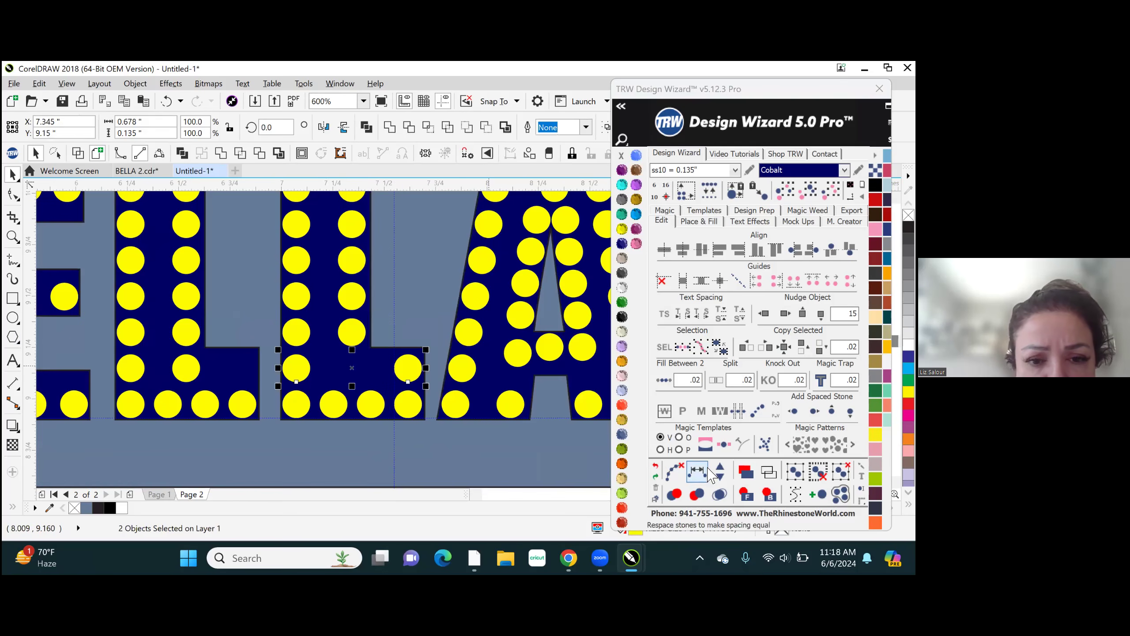
click(708, 471)
click(720, 468)
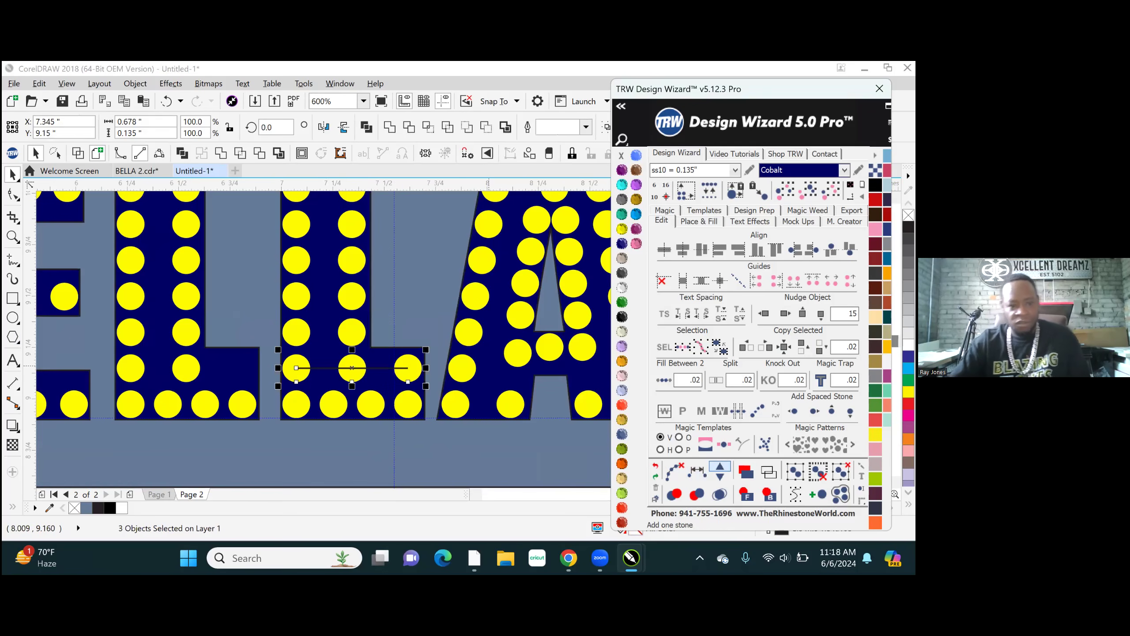
click(720, 467)
click(676, 472)
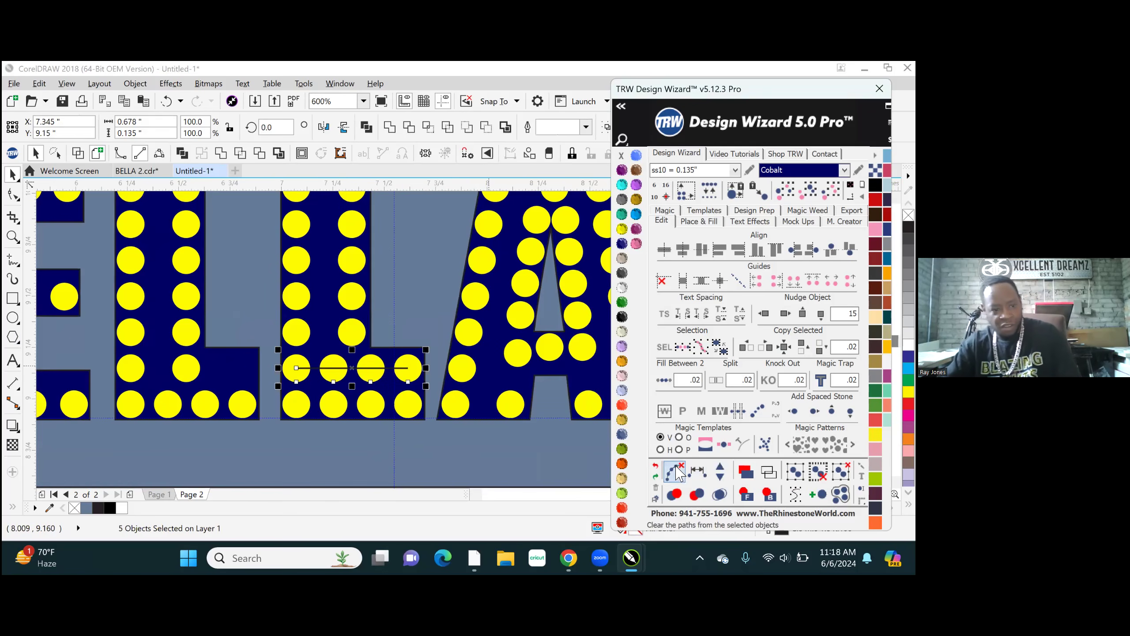
- Place a vertical guideline on the first L's last bottom stone and move its lowest inner stone to the foot's end above it
drag(29, 369, 229, 404)
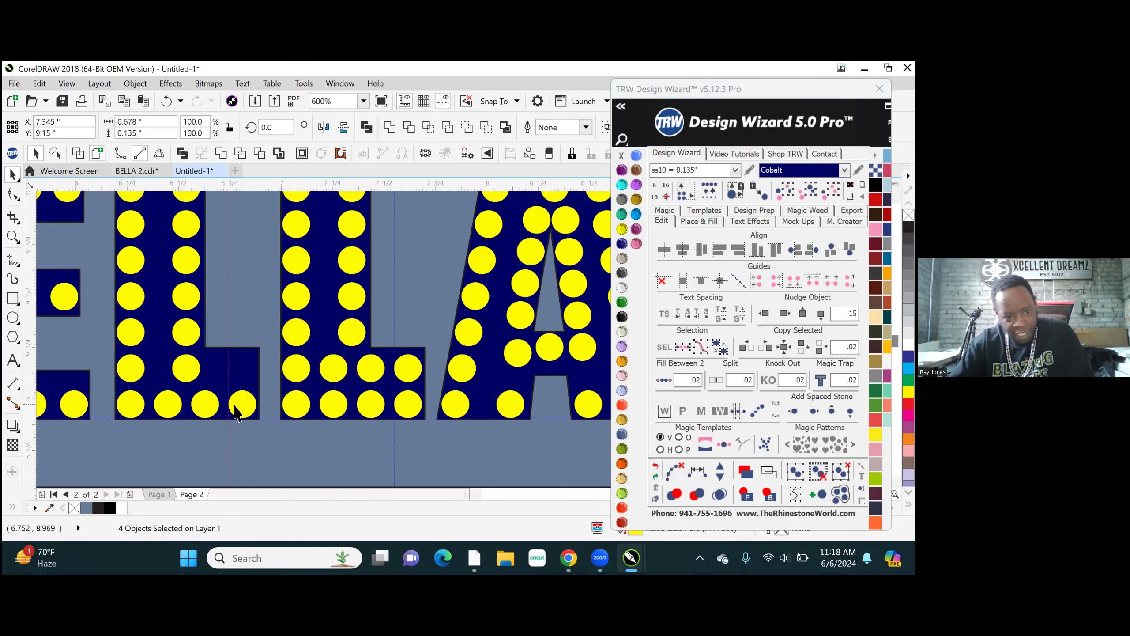
click(233, 367)
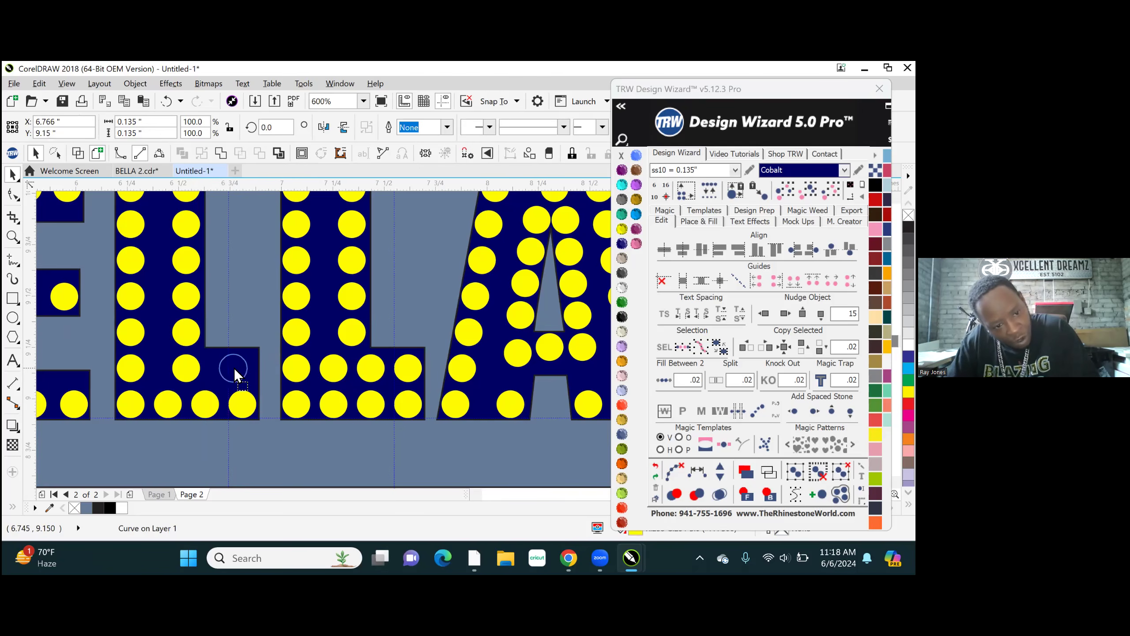
drag(249, 372, 243, 371)
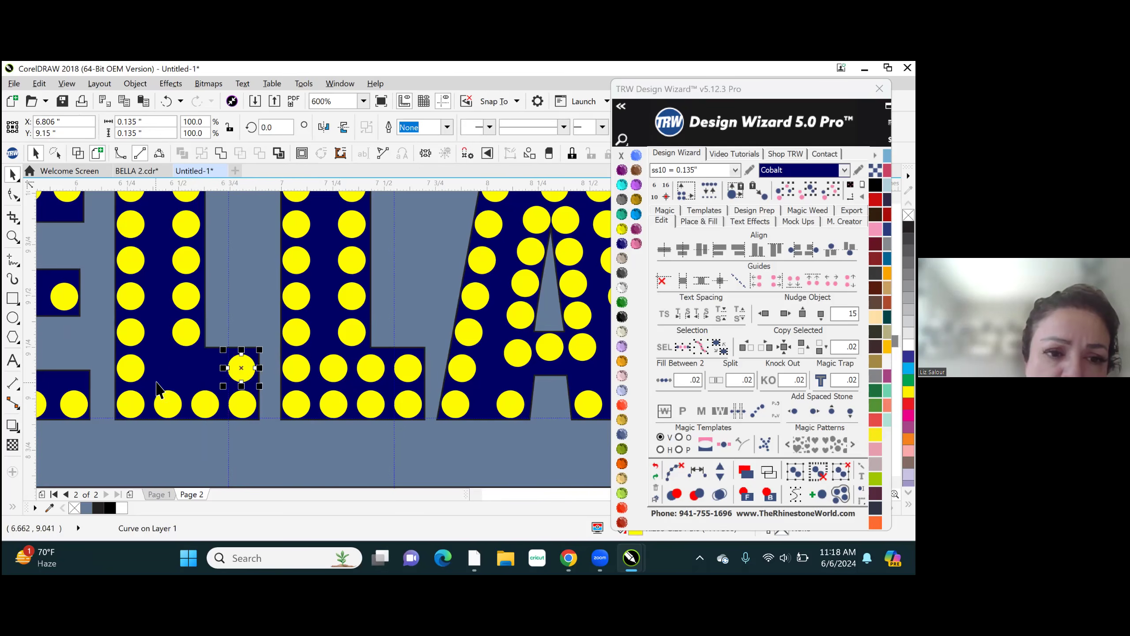
- Fill between the end stones of the first L's upper foot row at .02 spacing, remove one stone, and clear the path
shift+click(128, 371)
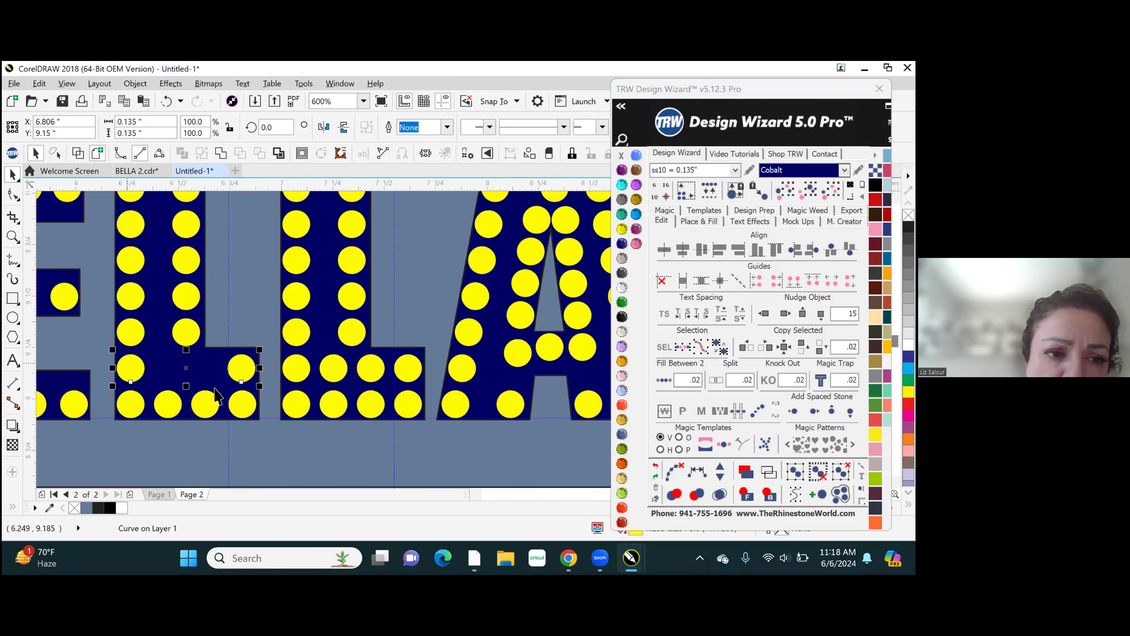
click(665, 381)
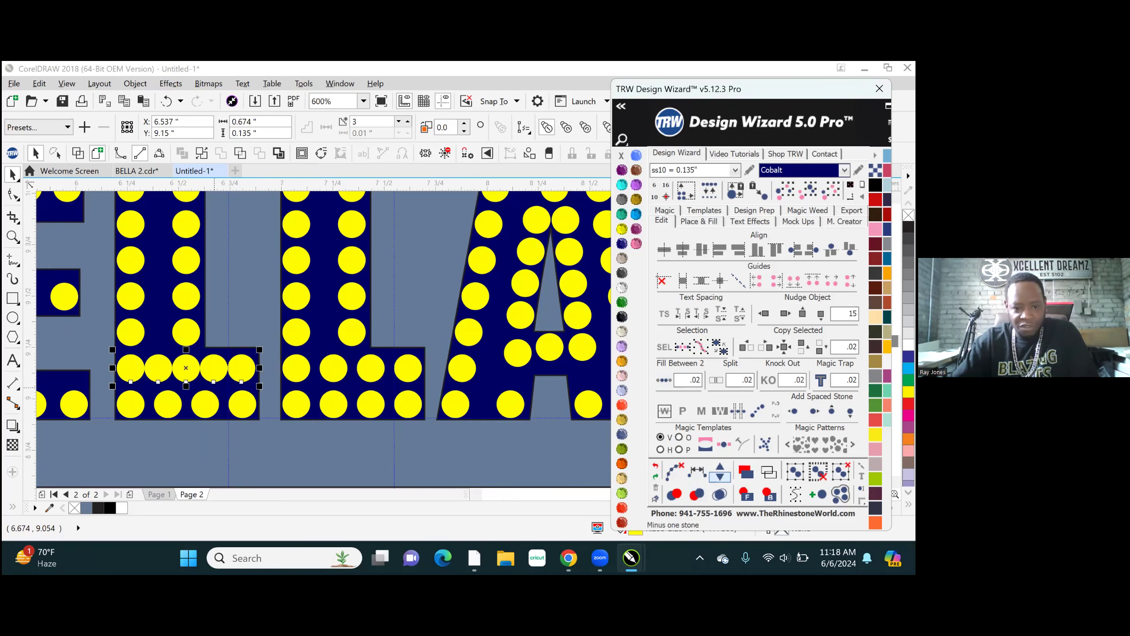
click(720, 476)
click(675, 472)
scroll(550, 441, down, 4)
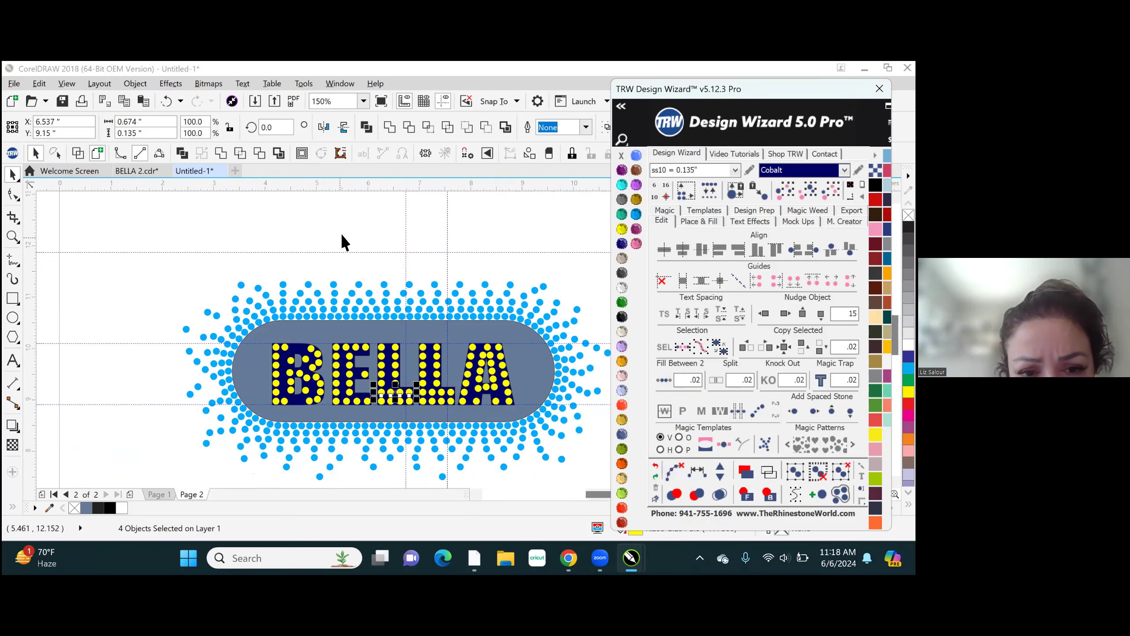
click(342, 234)
- Move the single stone on the E's middle arm inward to X 5.823 inches, beside the inner stone column
scroll(368, 403, up, 1)
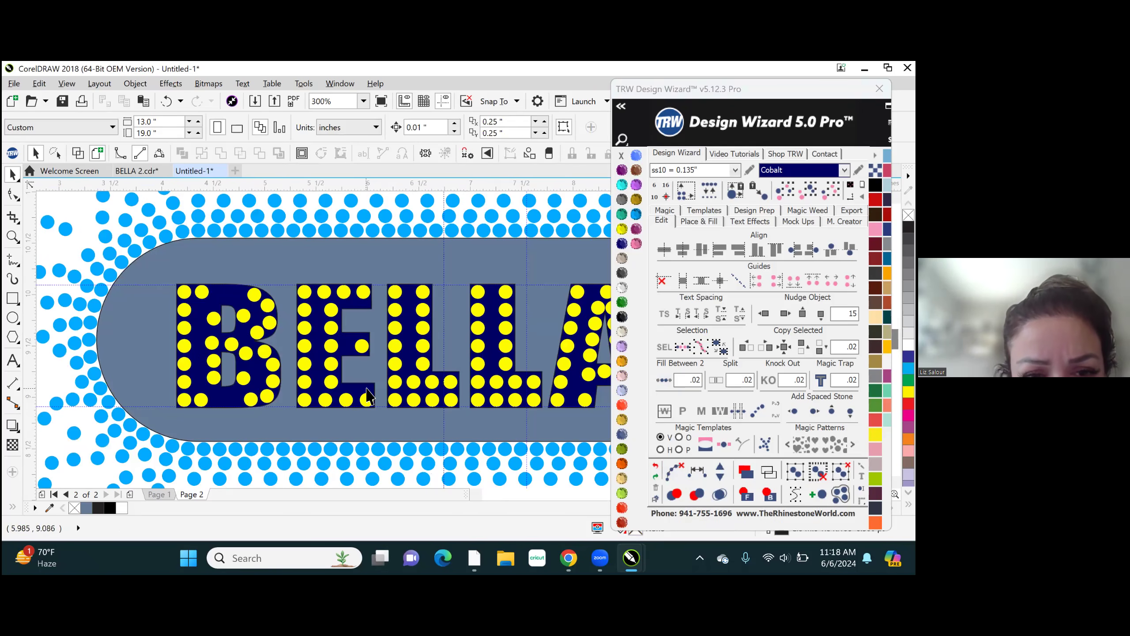
scroll(361, 380, up, 1)
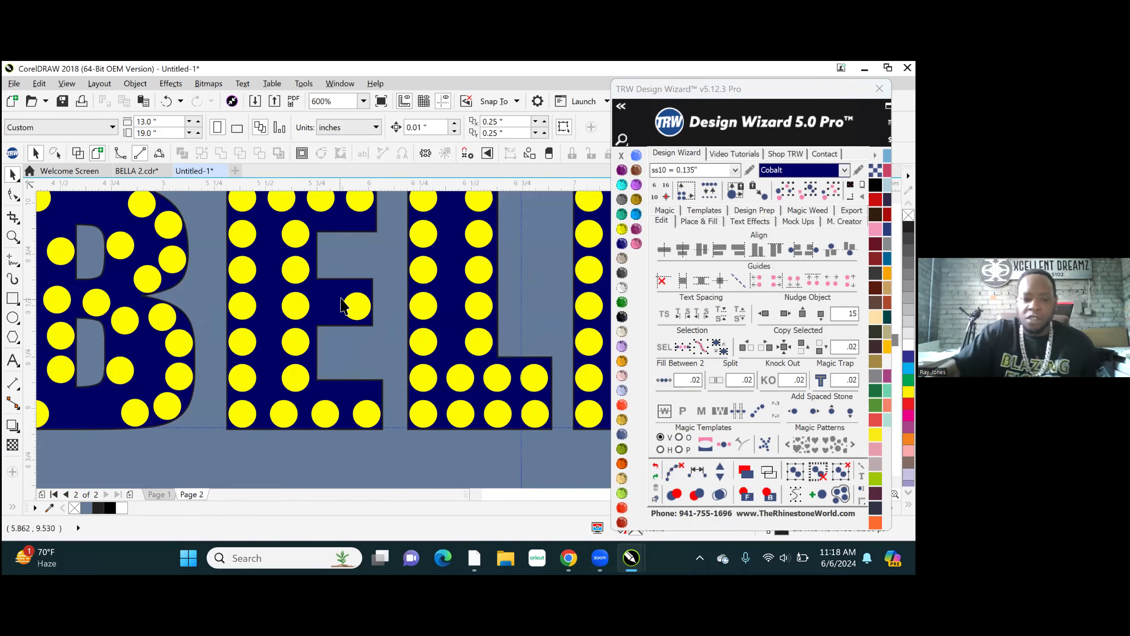
scroll(321, 312, up, 1)
click(372, 317)
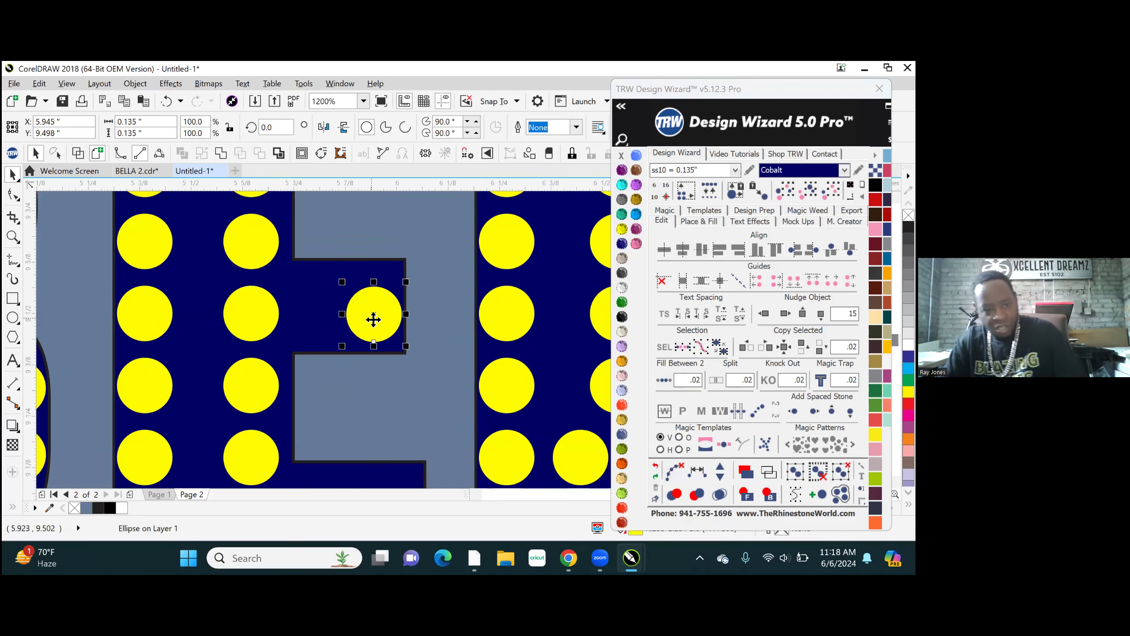
drag(384, 325, 336, 319)
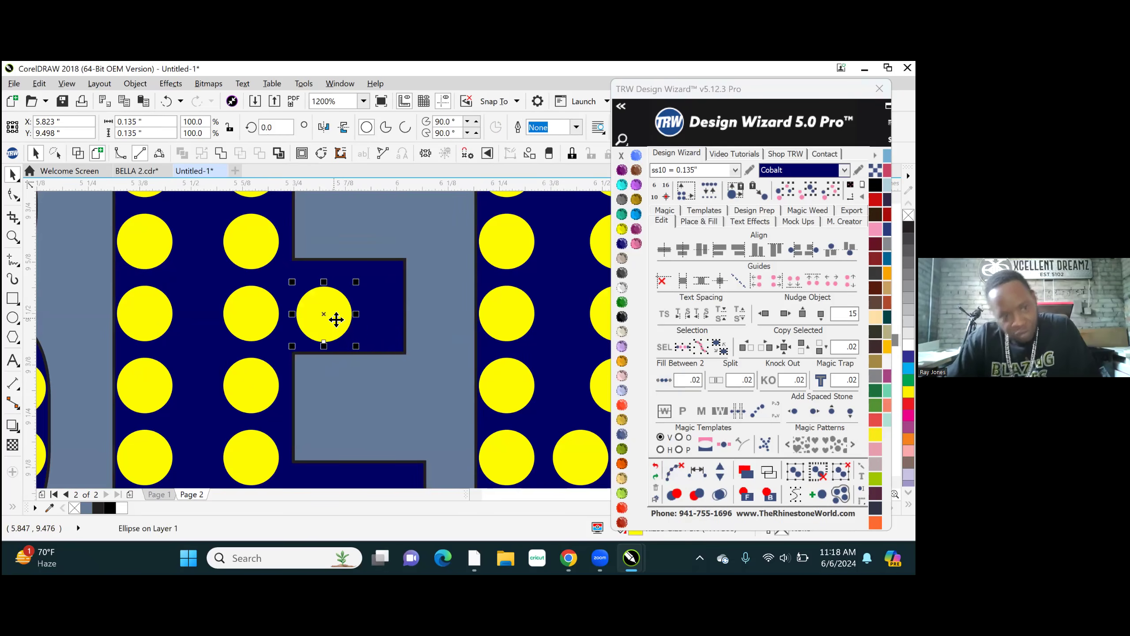
- Recolor the BELLA lettering shape behind the yellow stones to Crystal
scroll(352, 342, down, 4)
scroll(351, 349, down, 3)
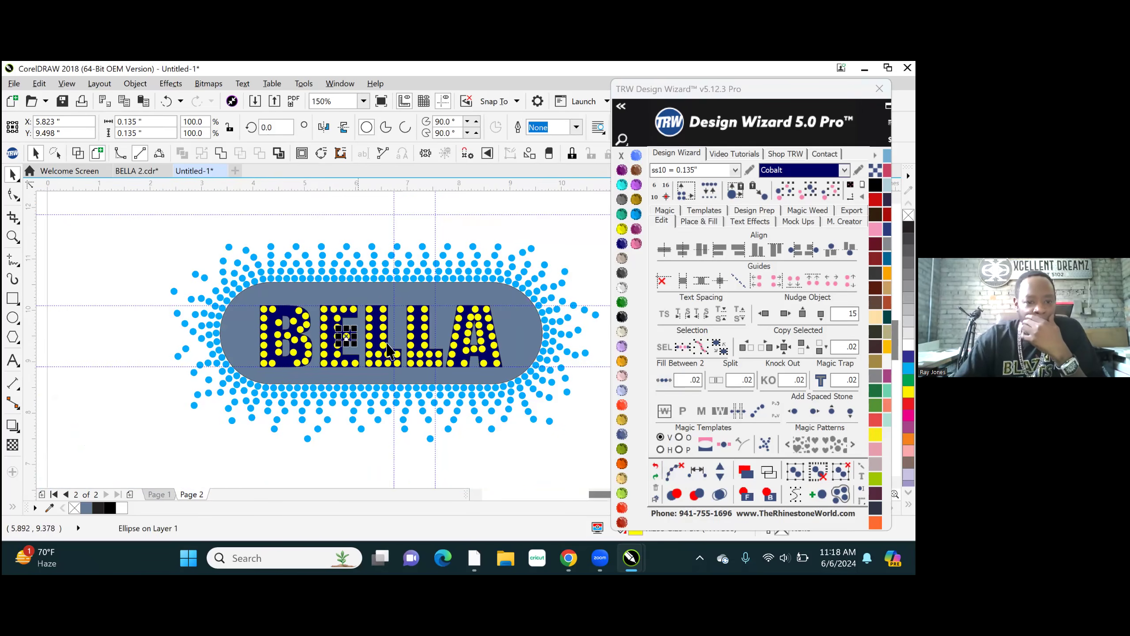
scroll(377, 339, up, 1)
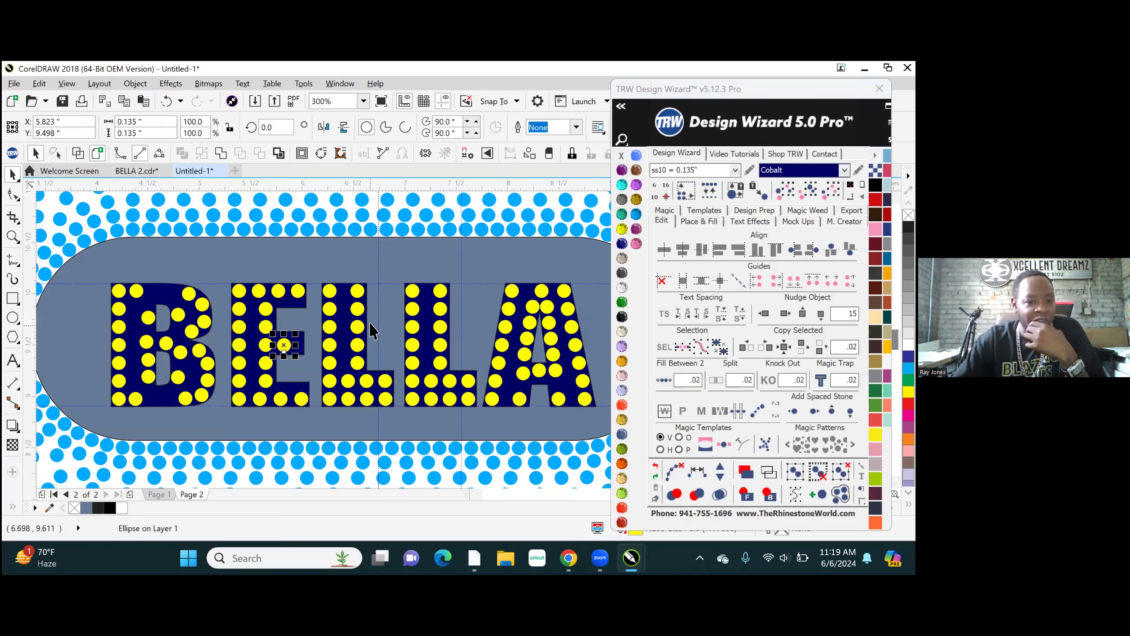
click(341, 309)
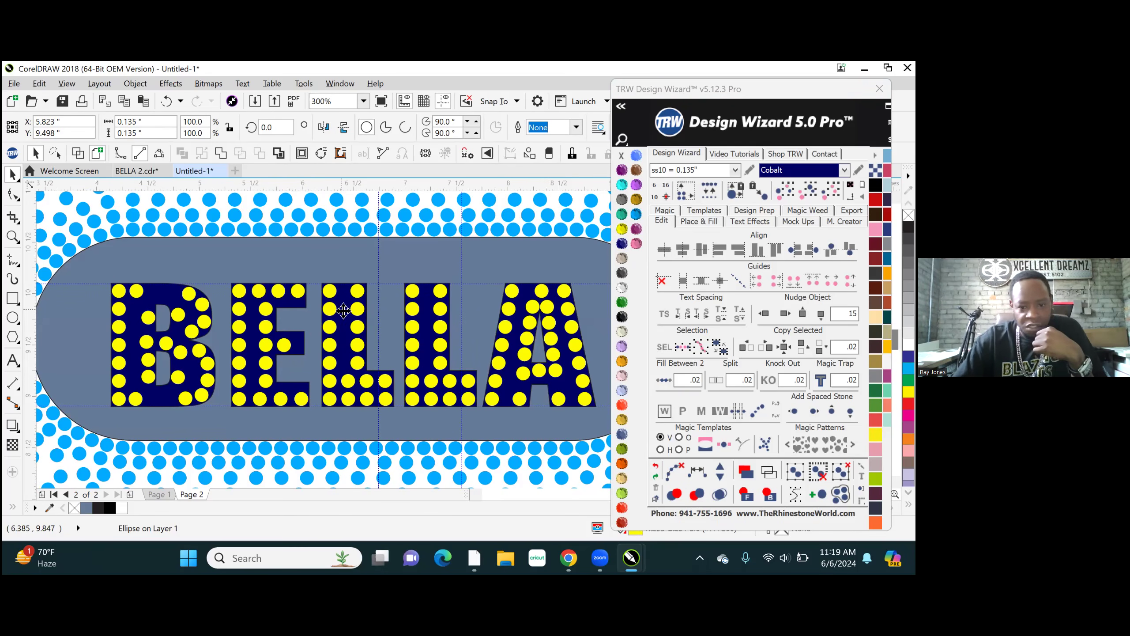
click(622, 286)
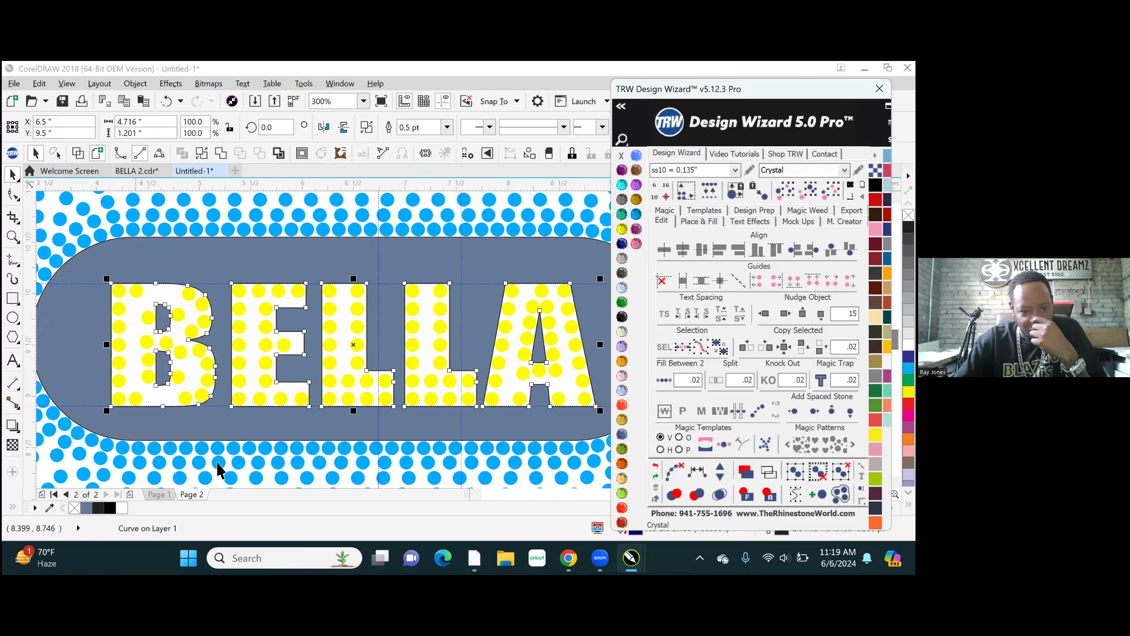
- Select all the yellow stones matching one in the first L by size and color and recolor them Red Siam
scroll(462, 347, down, 4)
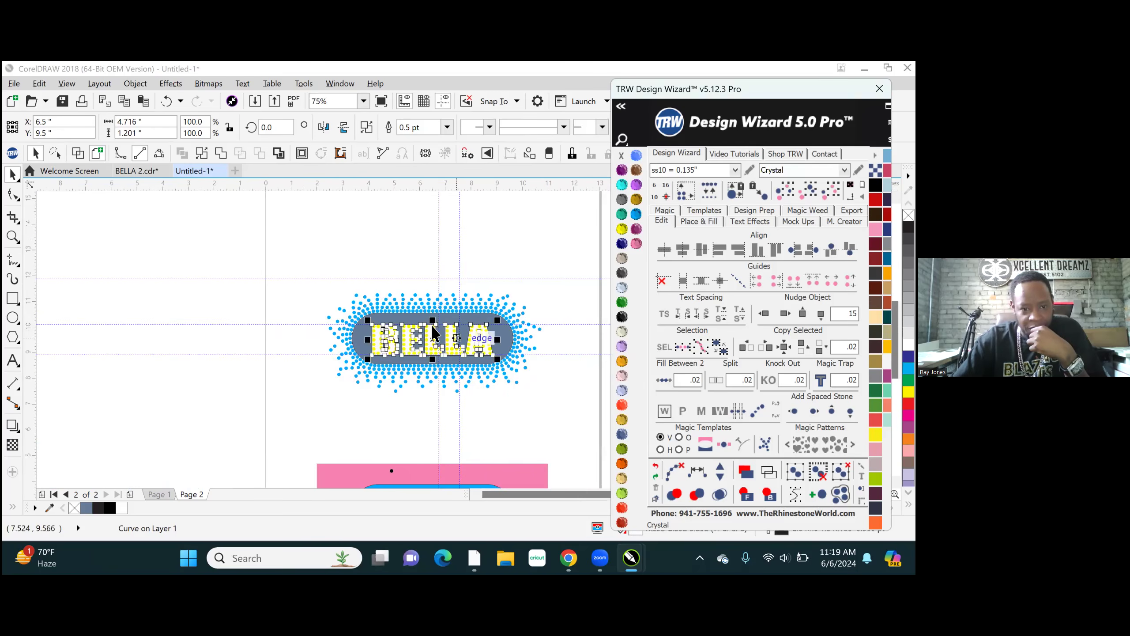
scroll(438, 360, up, 2)
scroll(438, 360, up, 3)
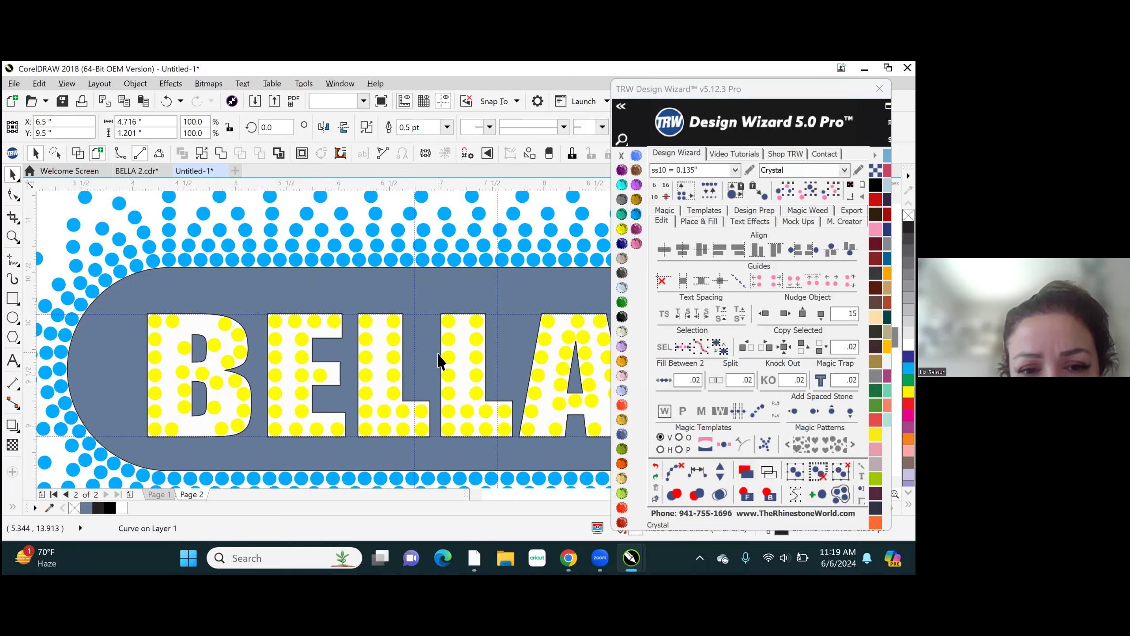
key(Escape)
scroll(377, 403, down, 2)
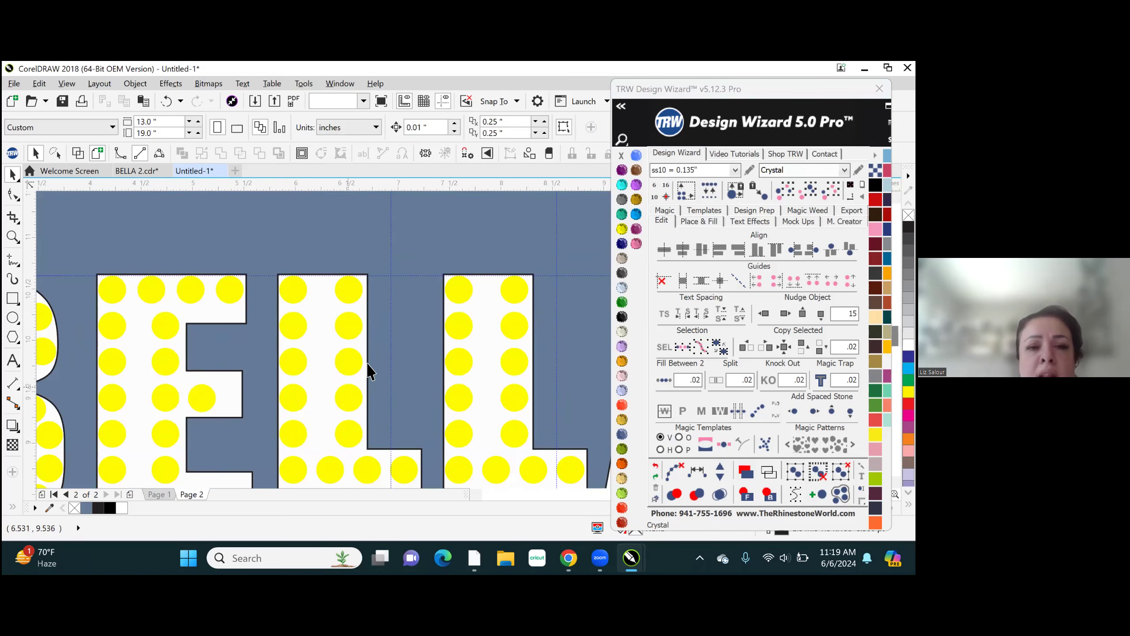
click(351, 391)
click(831, 190)
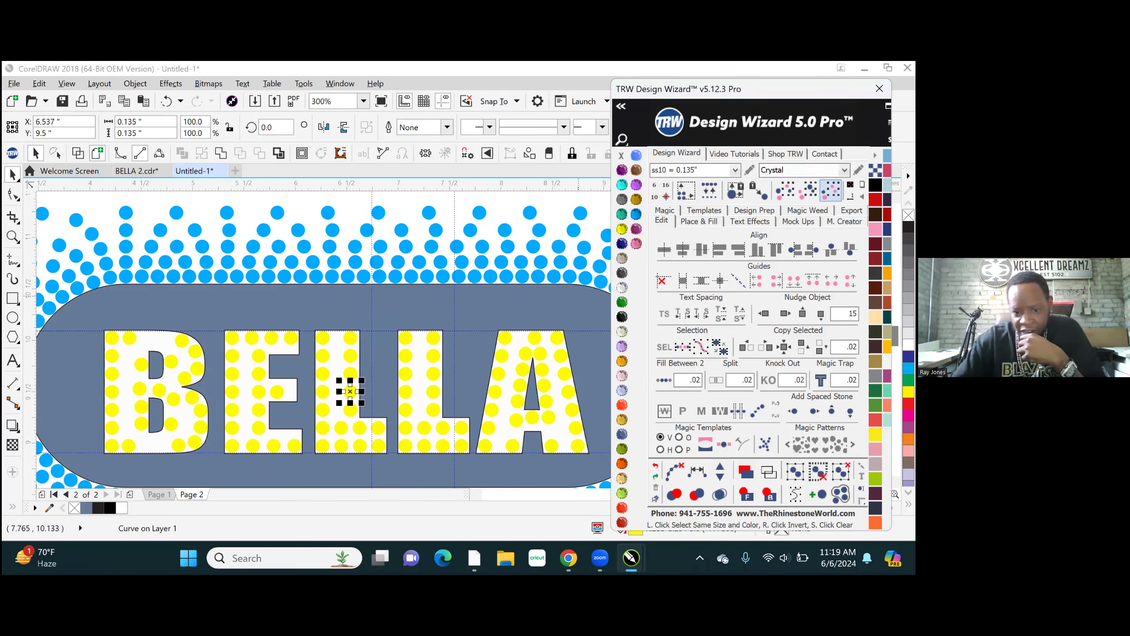
click(622, 521)
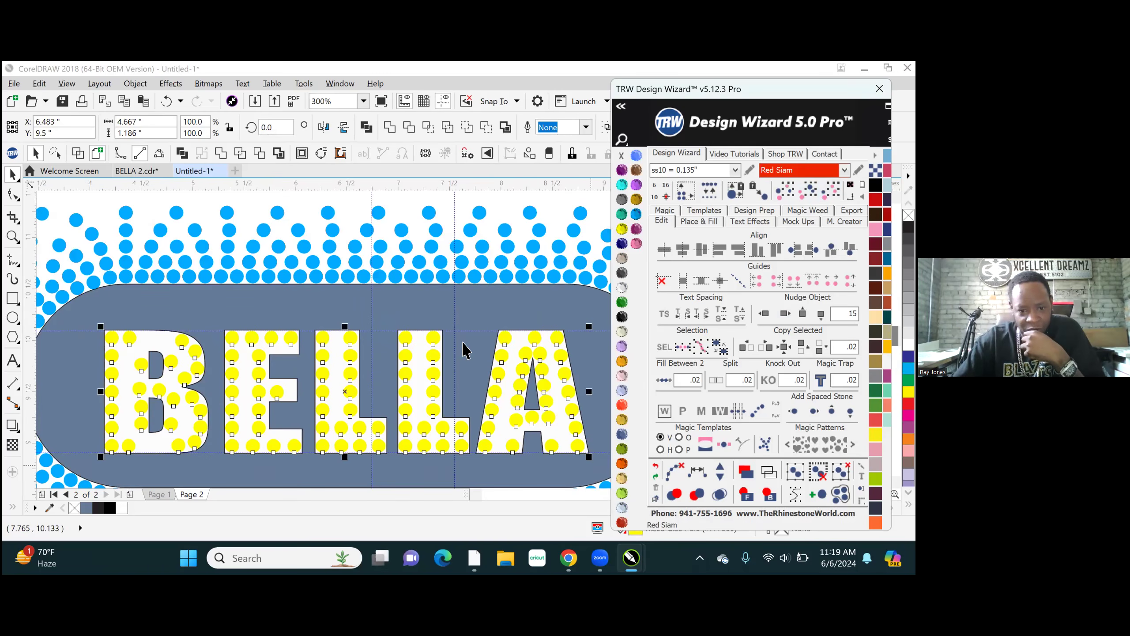
click(405, 197)
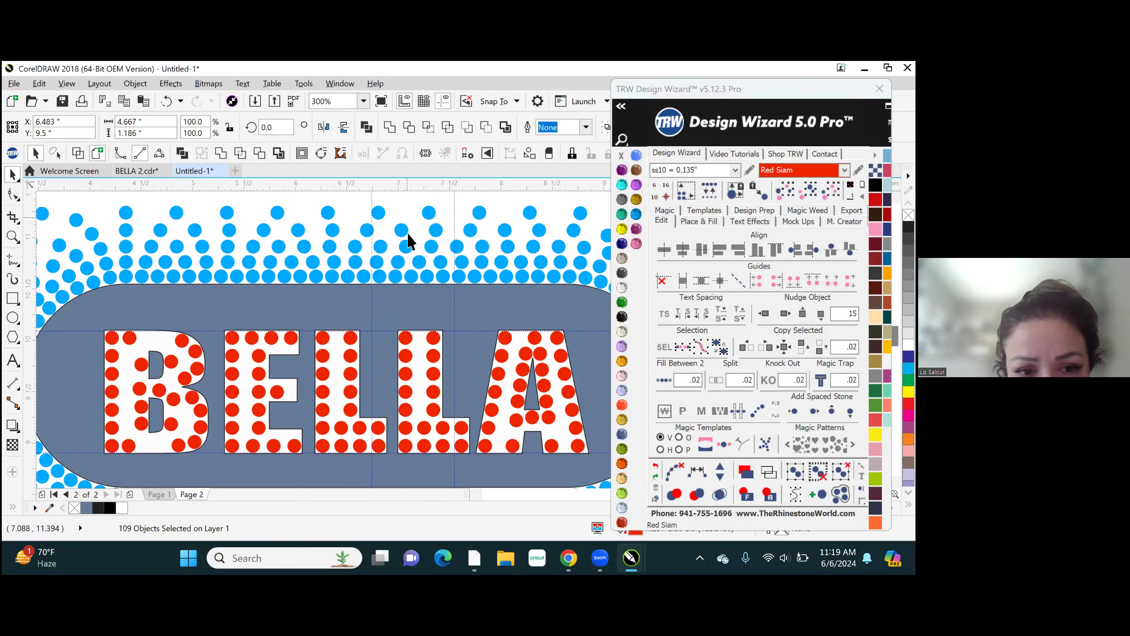
click(113, 338)
scroll(115, 338, up, 2)
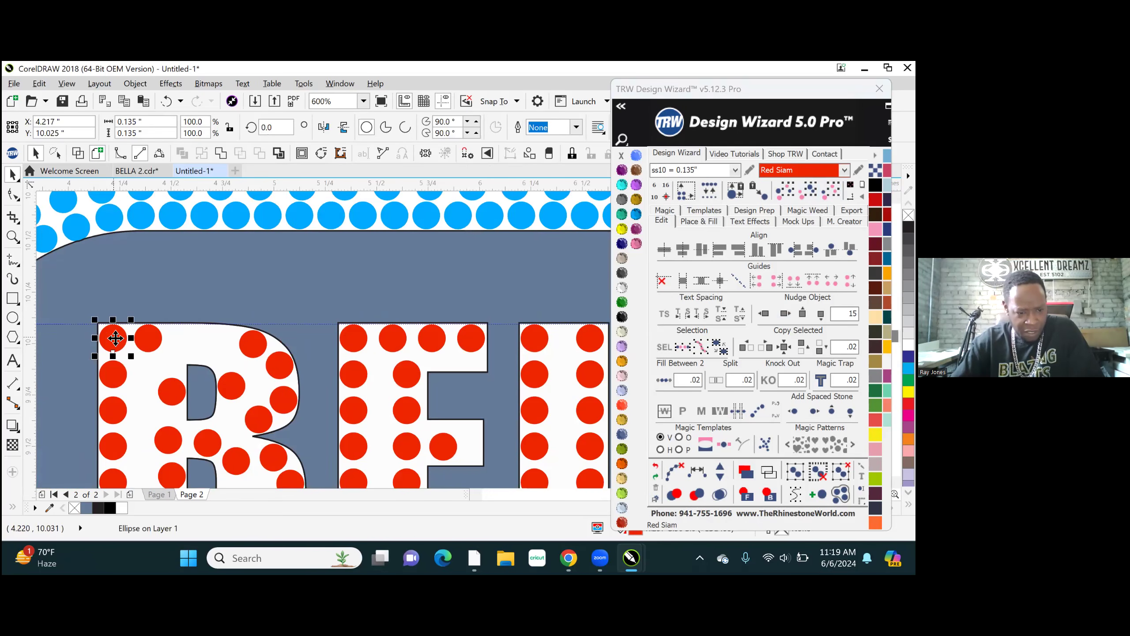
scroll(186, 273, down, 1)
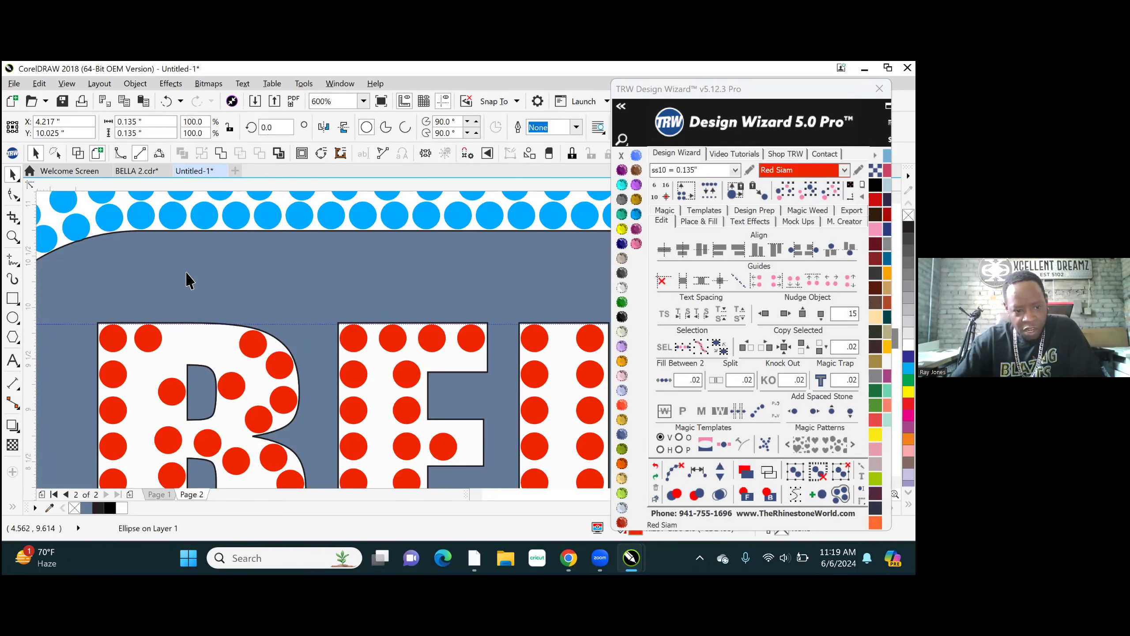
scroll(194, 266, down, 2)
click(91, 249)
scroll(169, 322, up, 1)
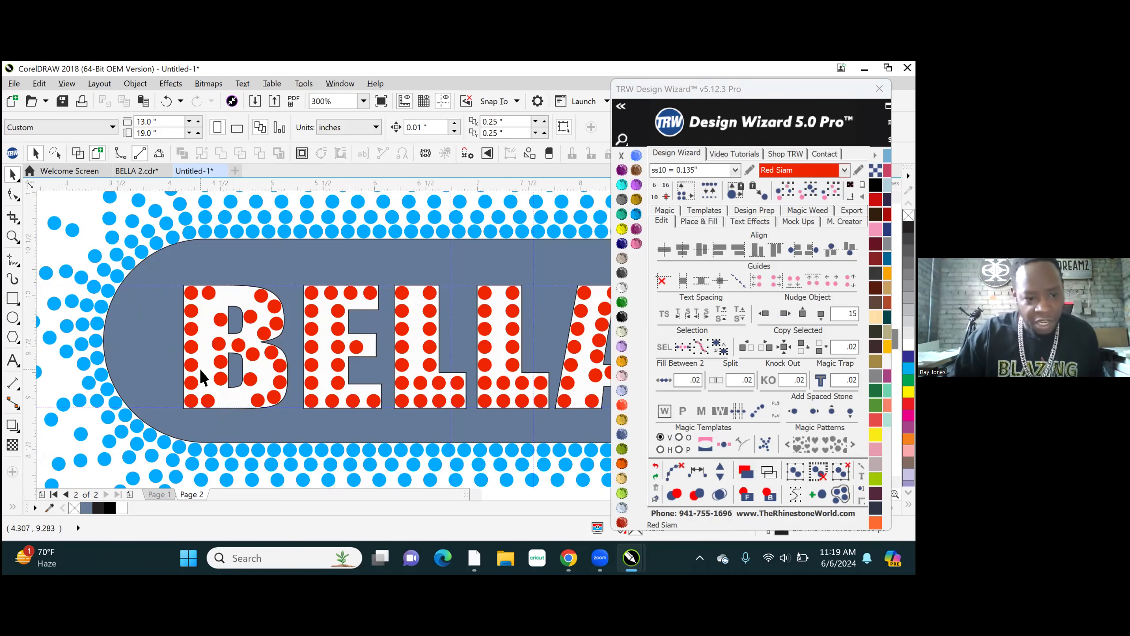
- Delete the two middle stones from the column just inside the B's stem
scroll(209, 381, up, 1)
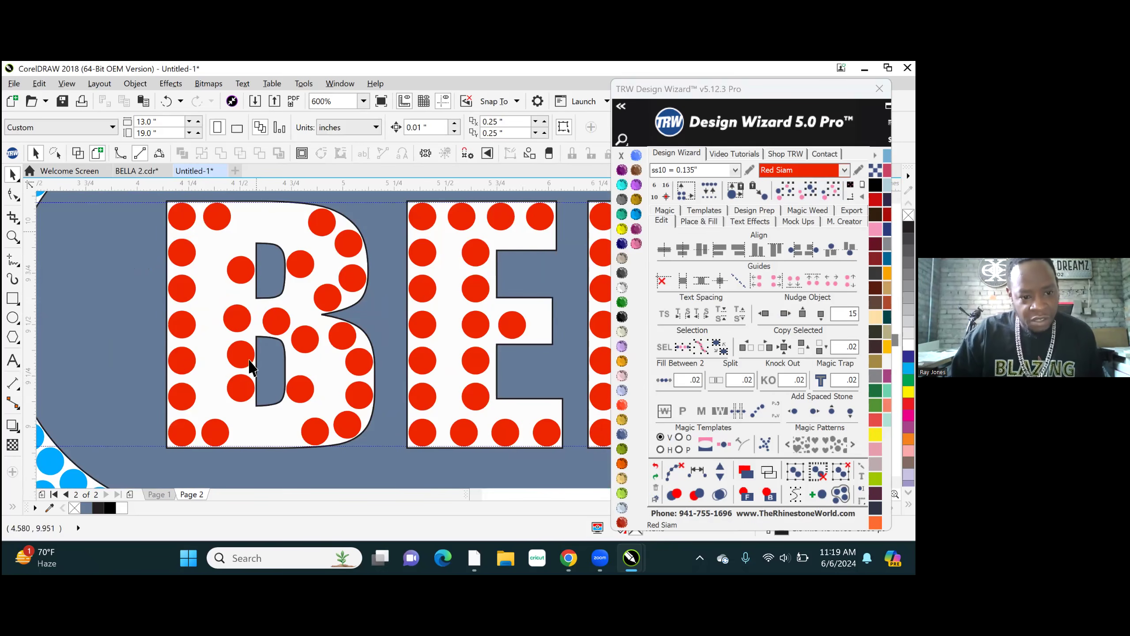
click(235, 319)
key(Delete)
click(241, 353)
key(Delete)
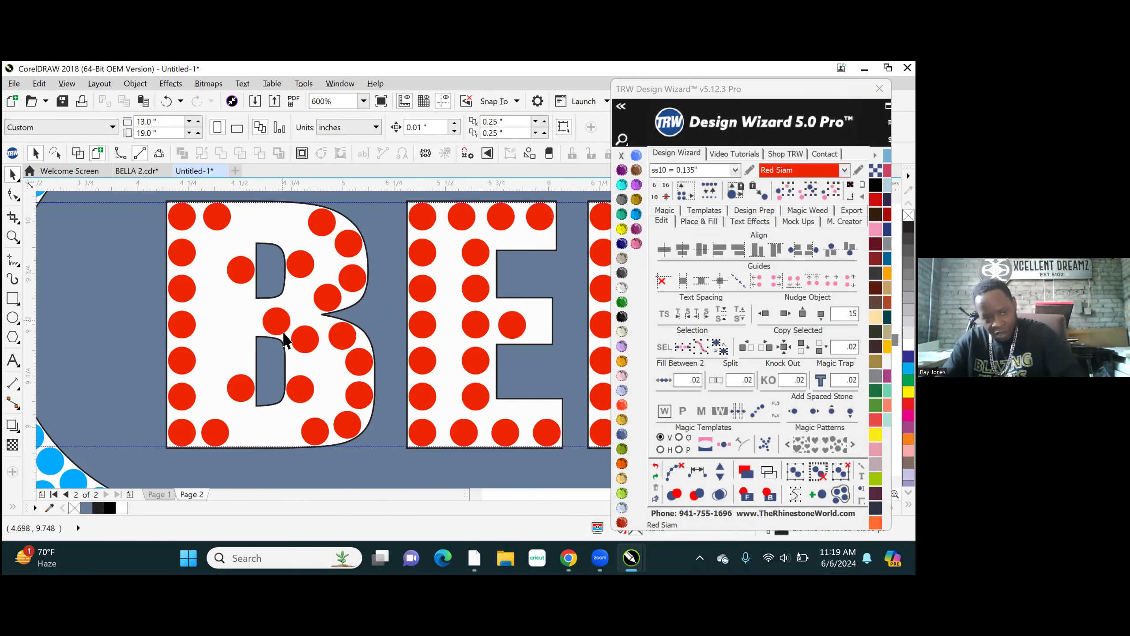
- Move the stone between the B's two counters inward to X 4.645, Y 9.535 inches
scroll(266, 317, up, 2)
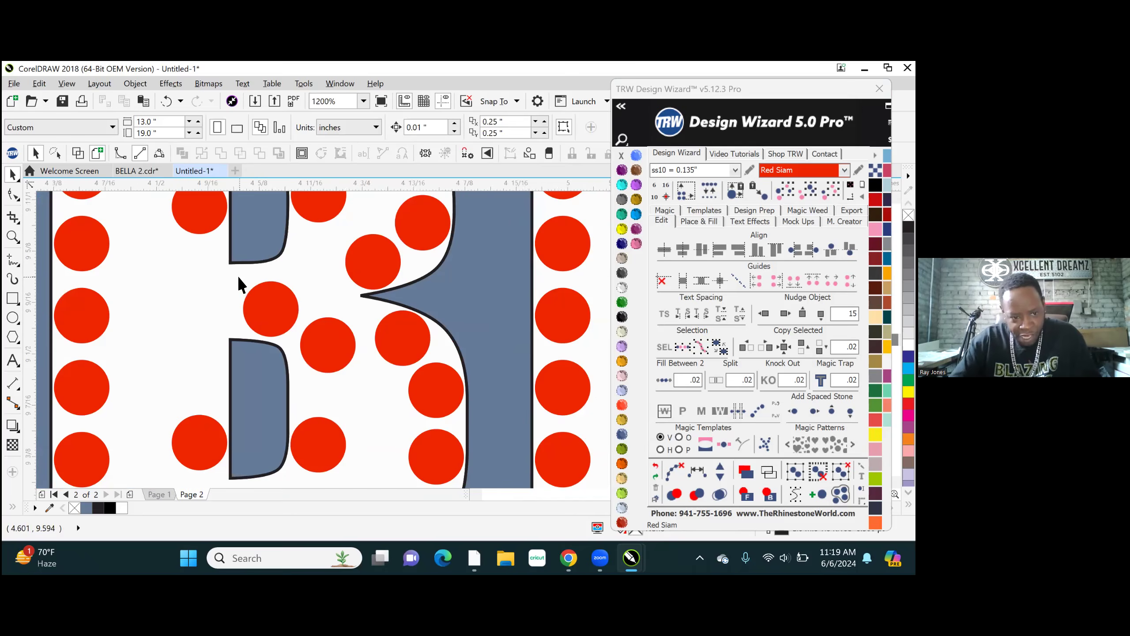
scroll(240, 282, up, 1)
click(303, 340)
mouse_move(302, 339)
mouse_down()
mouse_move(282, 319)
mouse_move(286, 330)
mouse_up()
scroll(295, 336, down, 4)
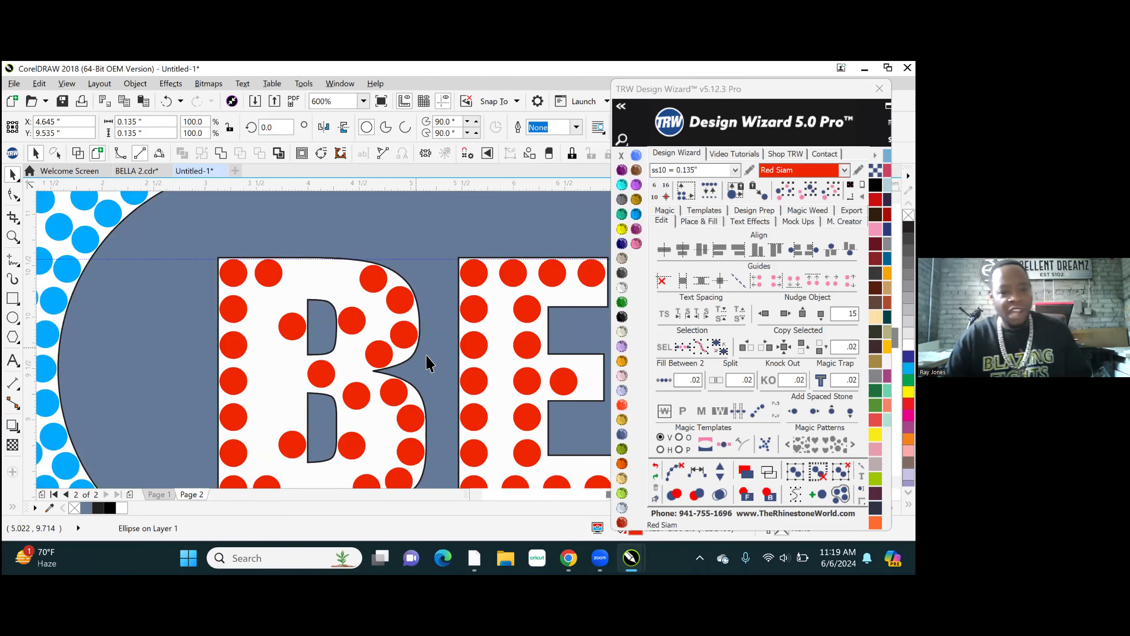
- Respace the seven stones equally from the B's upper-left corner around the upper bowl to the stone between the counters
scroll(428, 358, down, 2)
scroll(370, 349, up, 2)
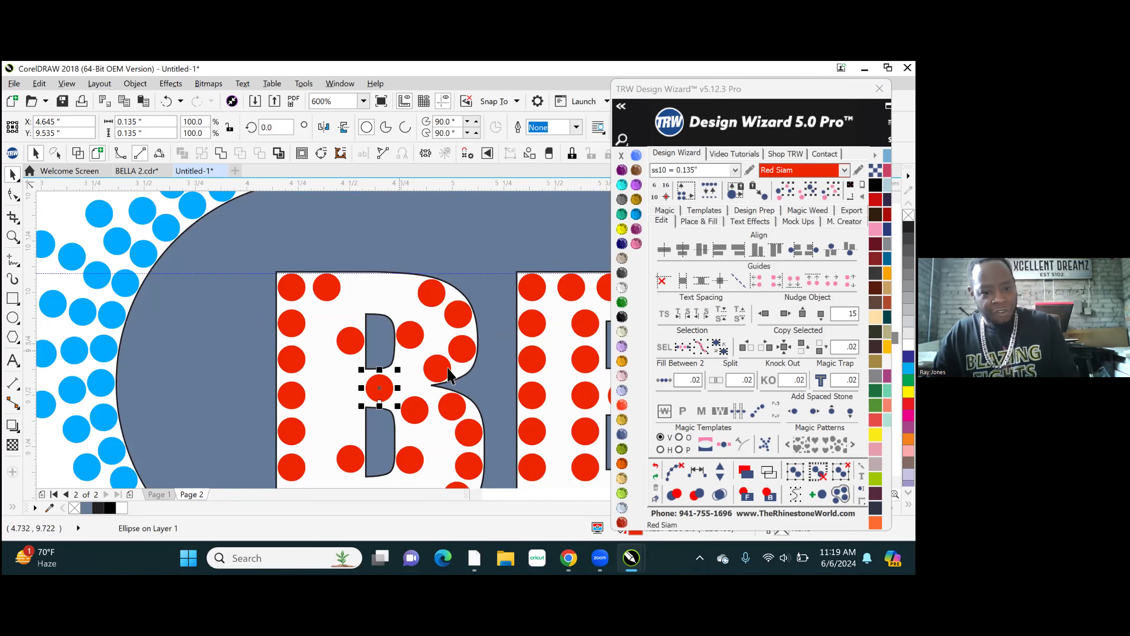
shift+click(439, 370)
shift+click(465, 348)
shift+click(460, 309)
shift+click(327, 289)
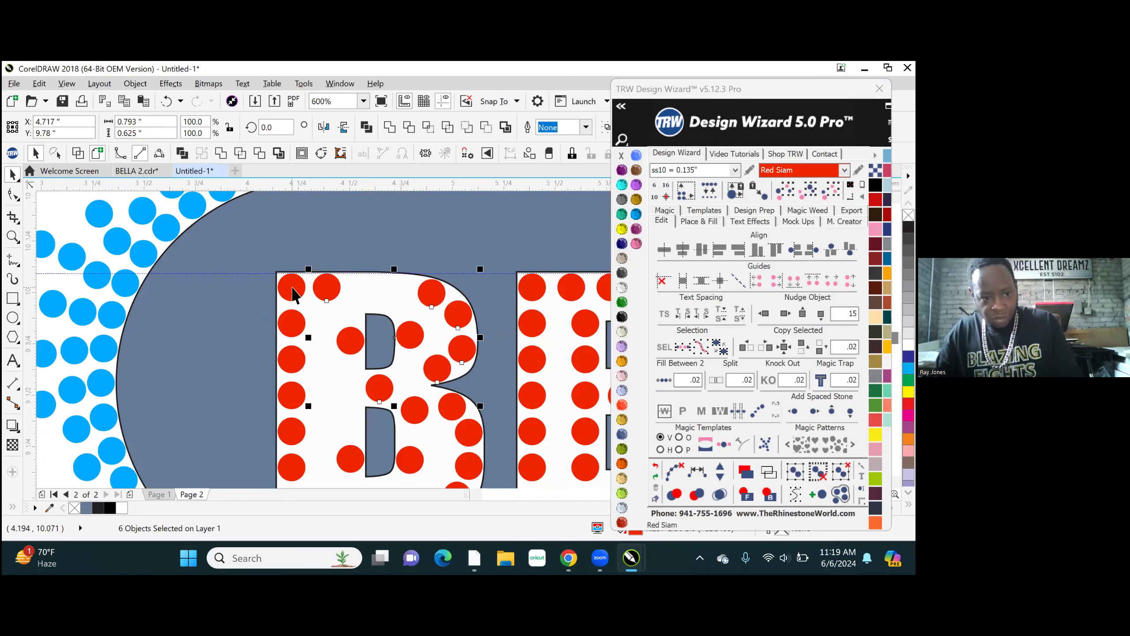
shift+click(294, 294)
click(696, 472)
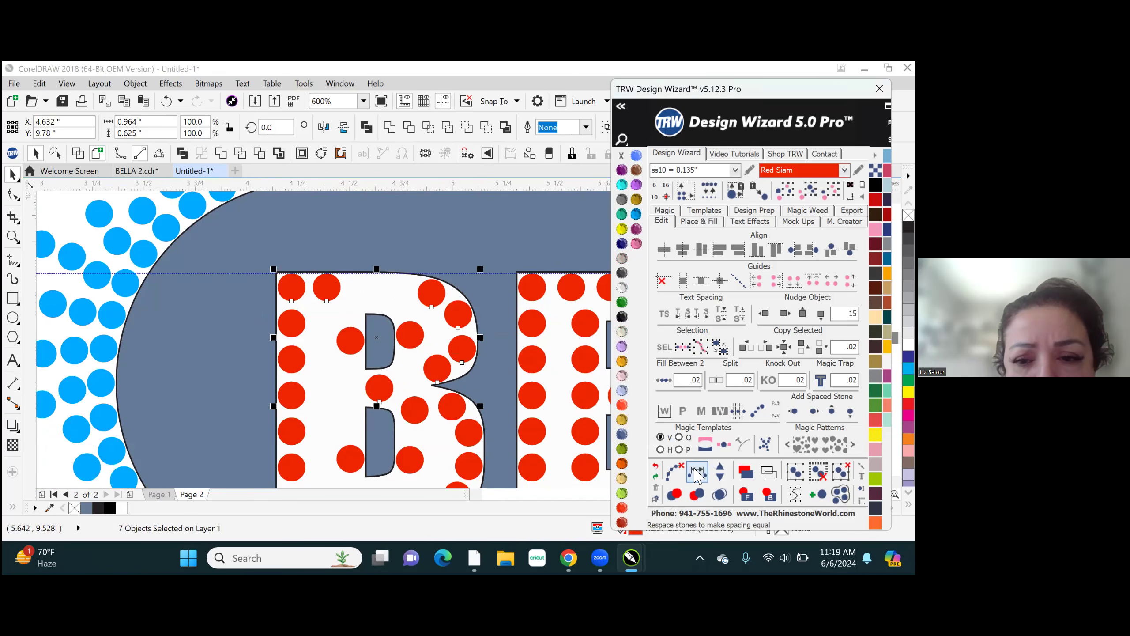
- Add three stones along the B's upper bowl path and clear the path
click(720, 466)
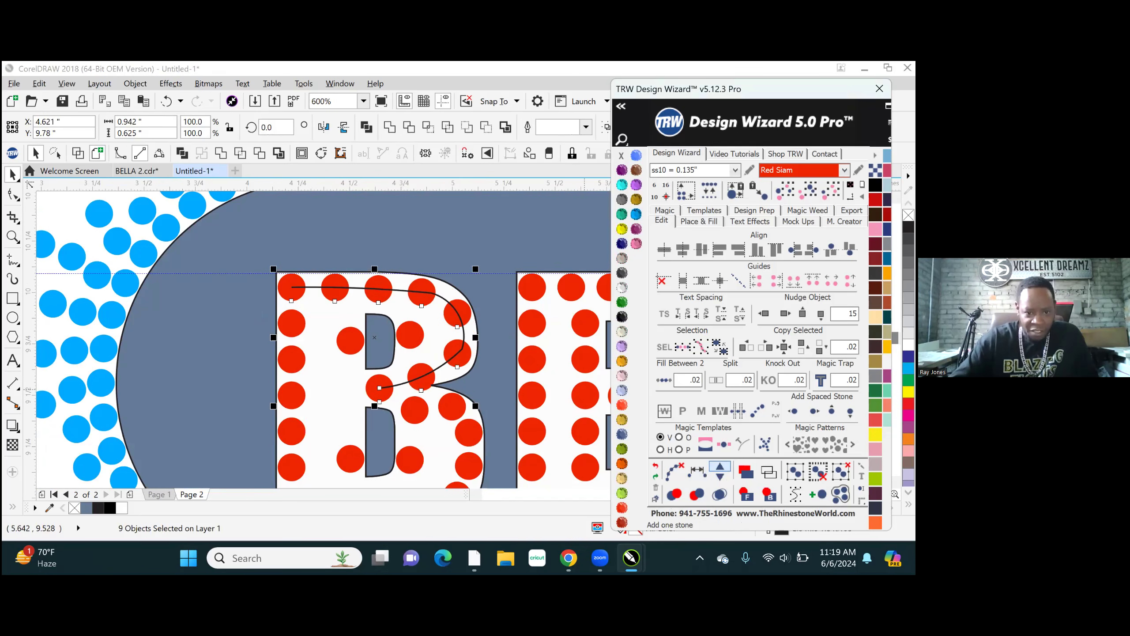
click(720, 467)
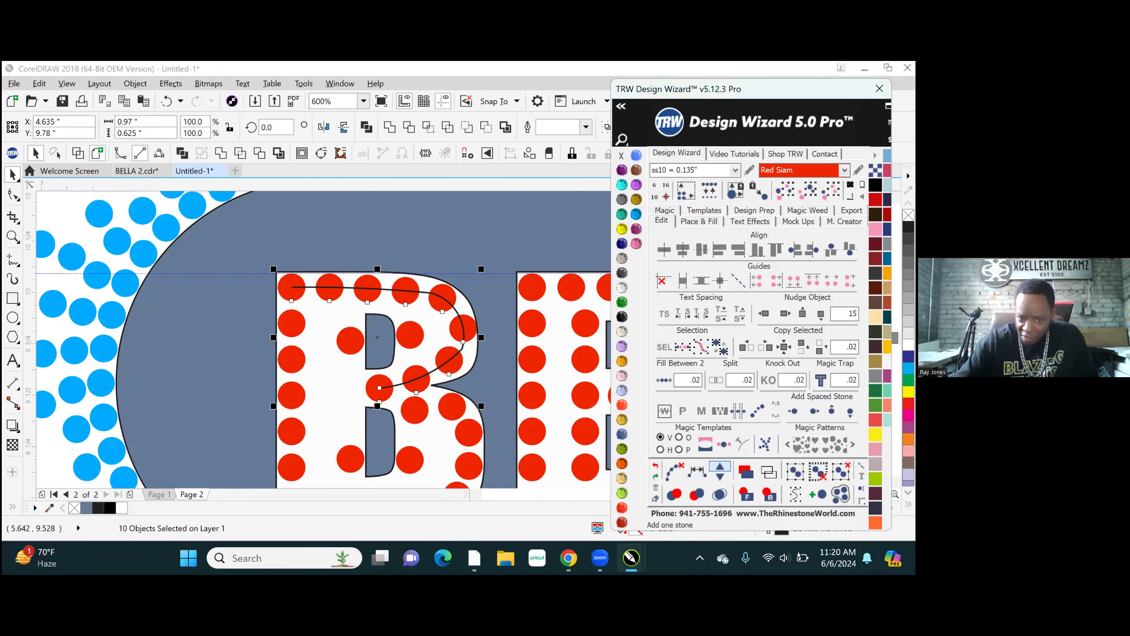
click(720, 466)
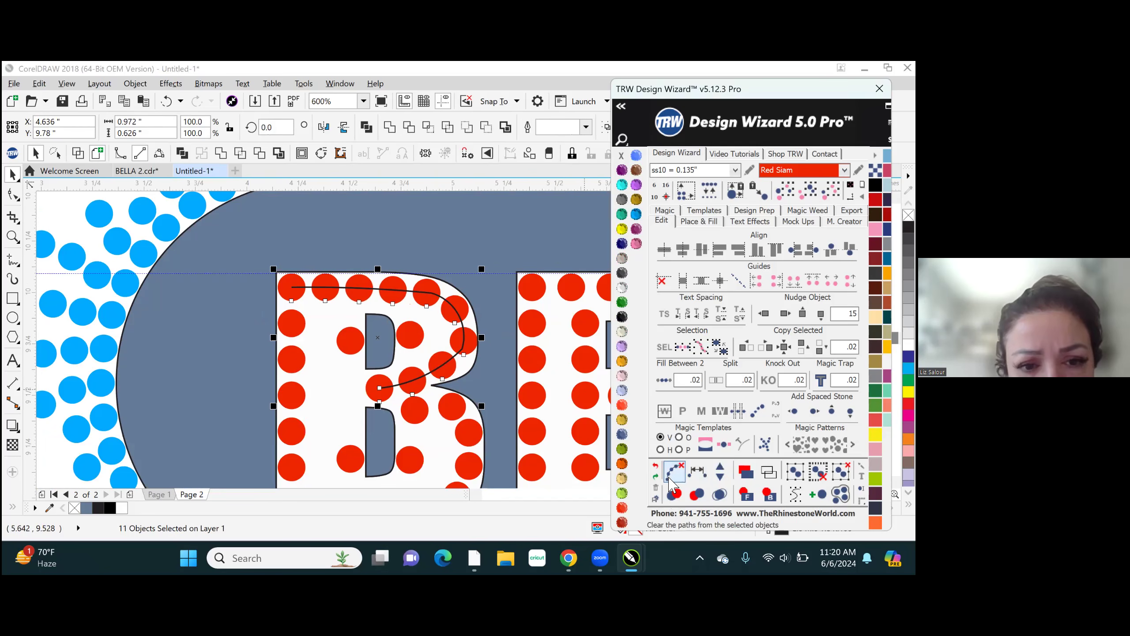
click(675, 473)
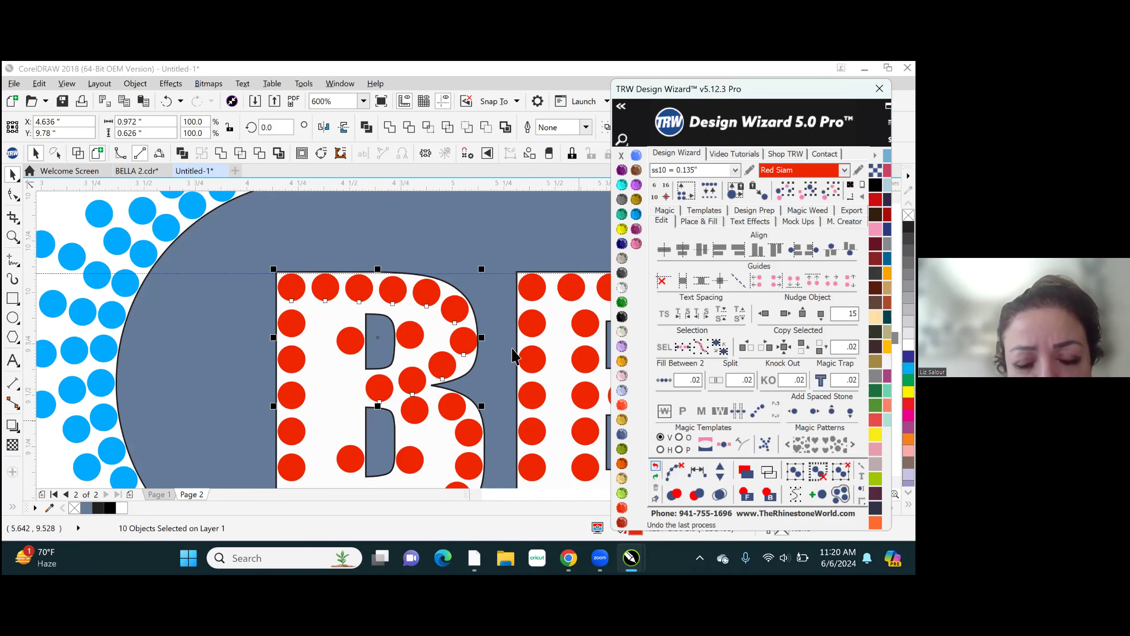
- Delete the crowded stone just above the B's lower bowl and move the neighboring bowl stone inward to X 4.924, Y 9.463 inches
scroll(458, 304, down, 3)
click(450, 417)
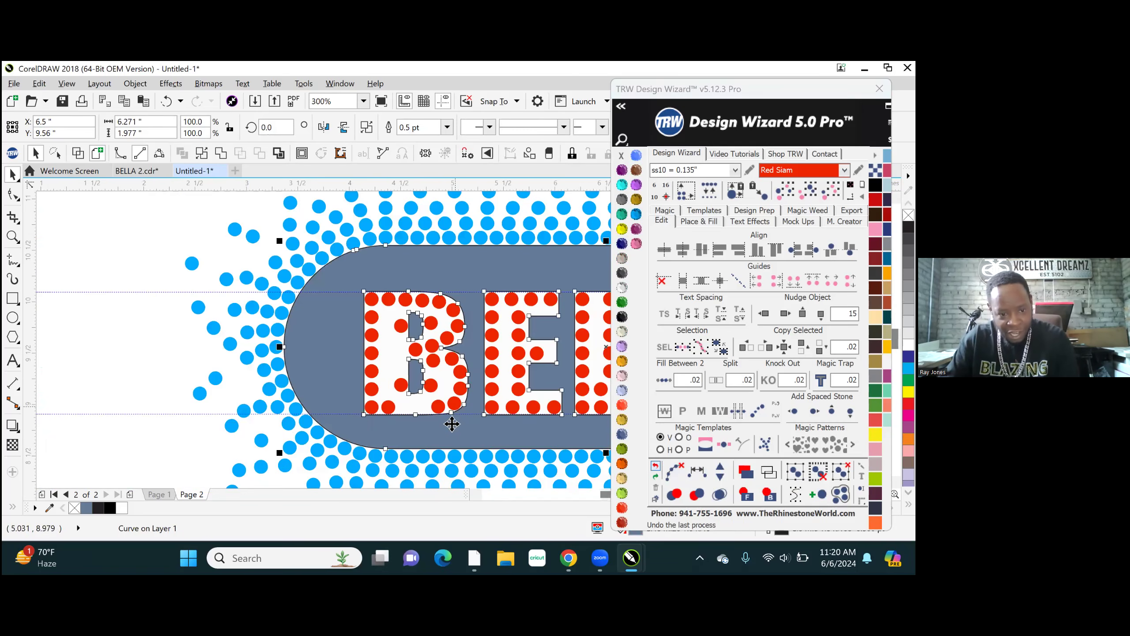
scroll(452, 383, up, 2)
scroll(452, 383, up, 2)
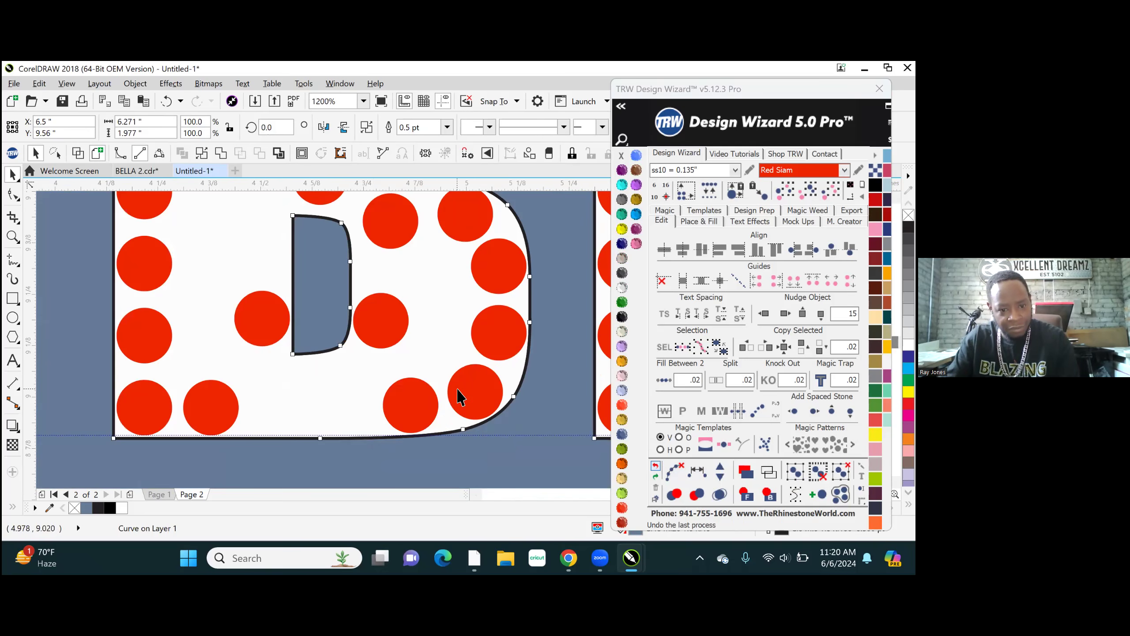
scroll(460, 396, down, 1)
scroll(421, 306, up, 1)
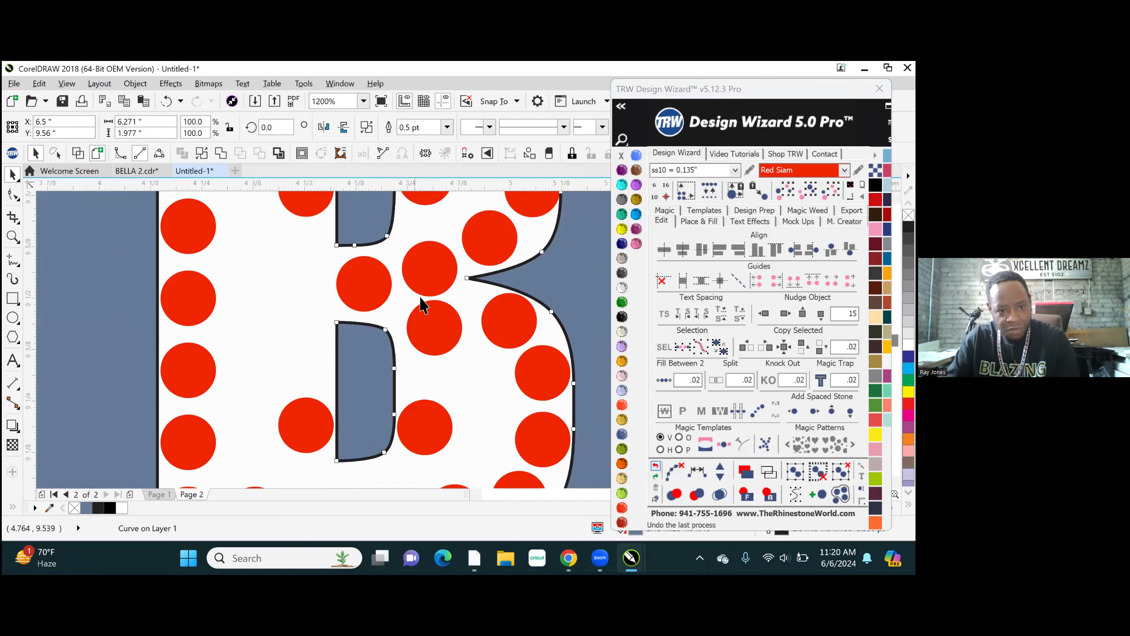
click(436, 336)
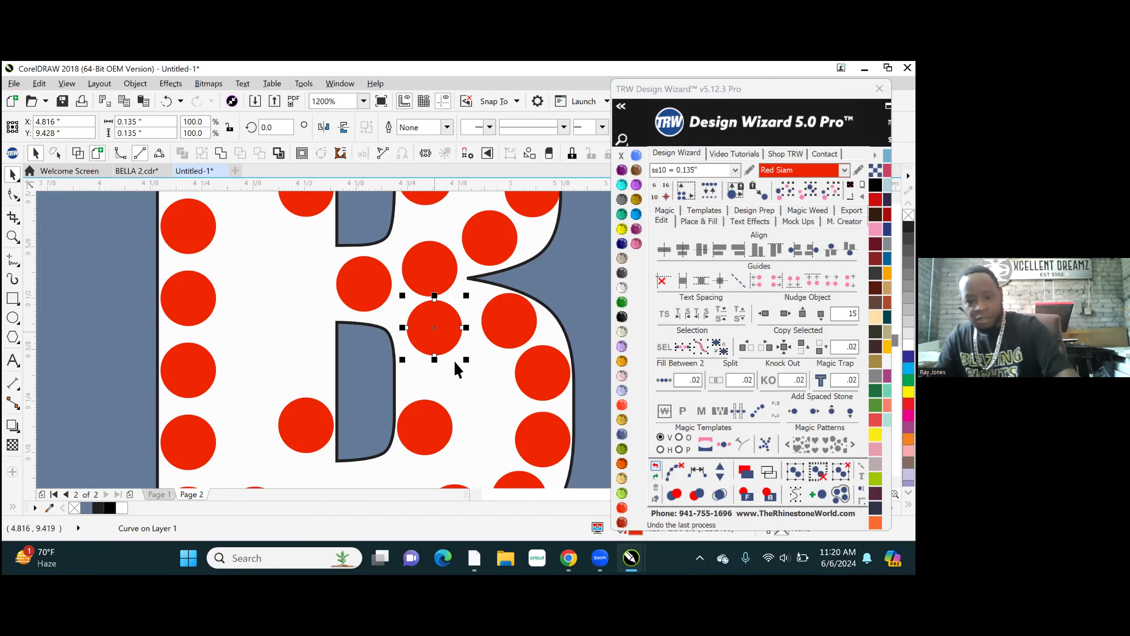
key(Delete)
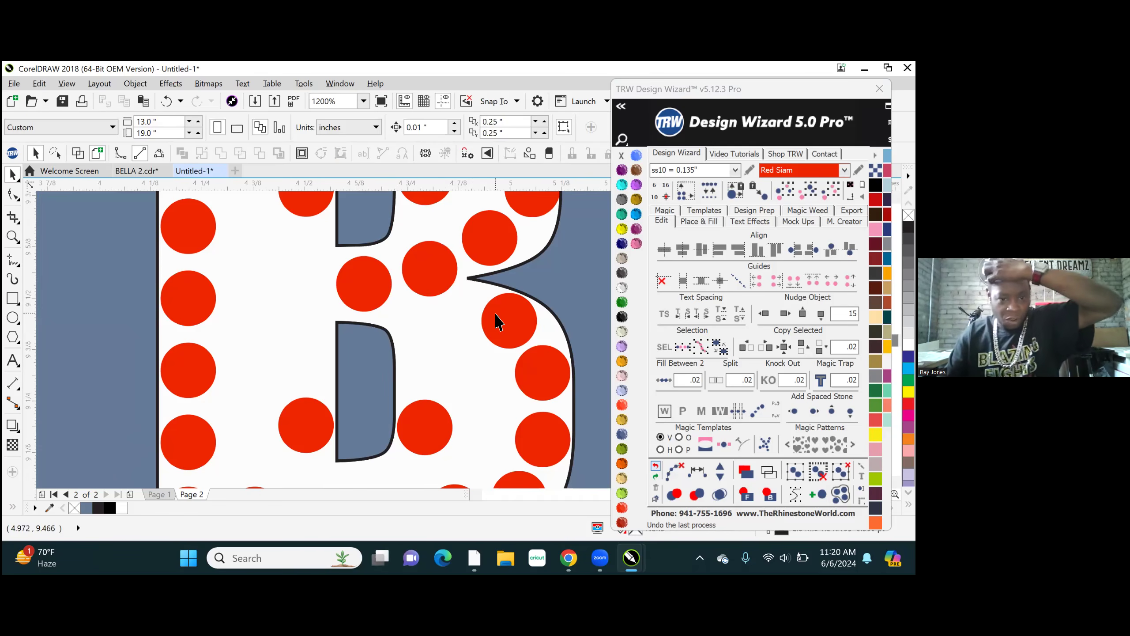
scroll(505, 321, up, 1)
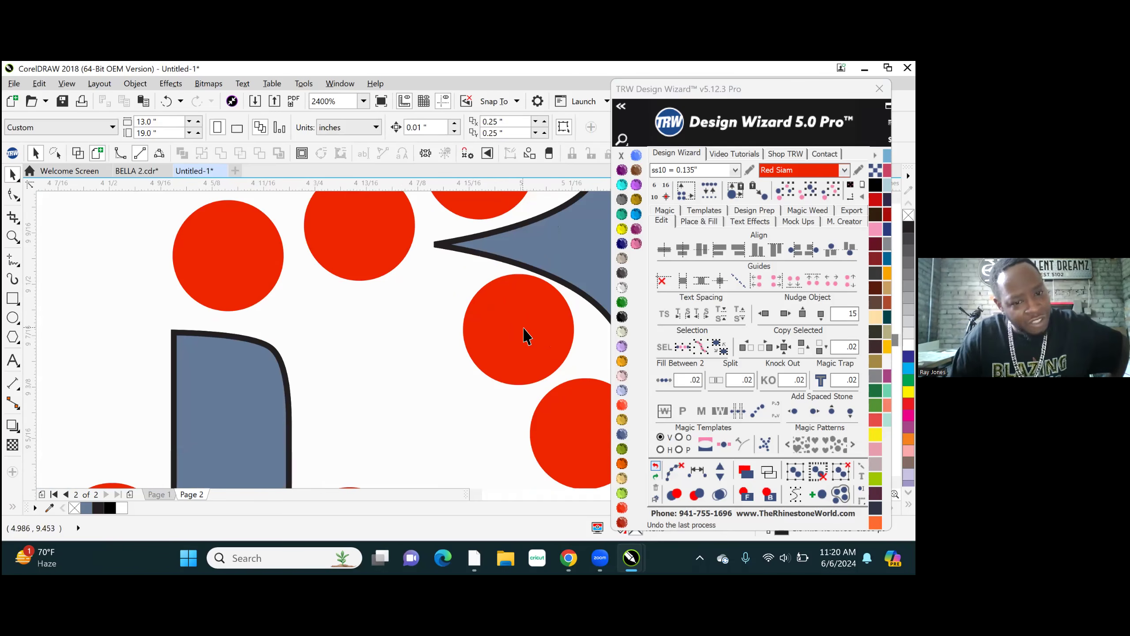
drag(536, 348, 469, 324)
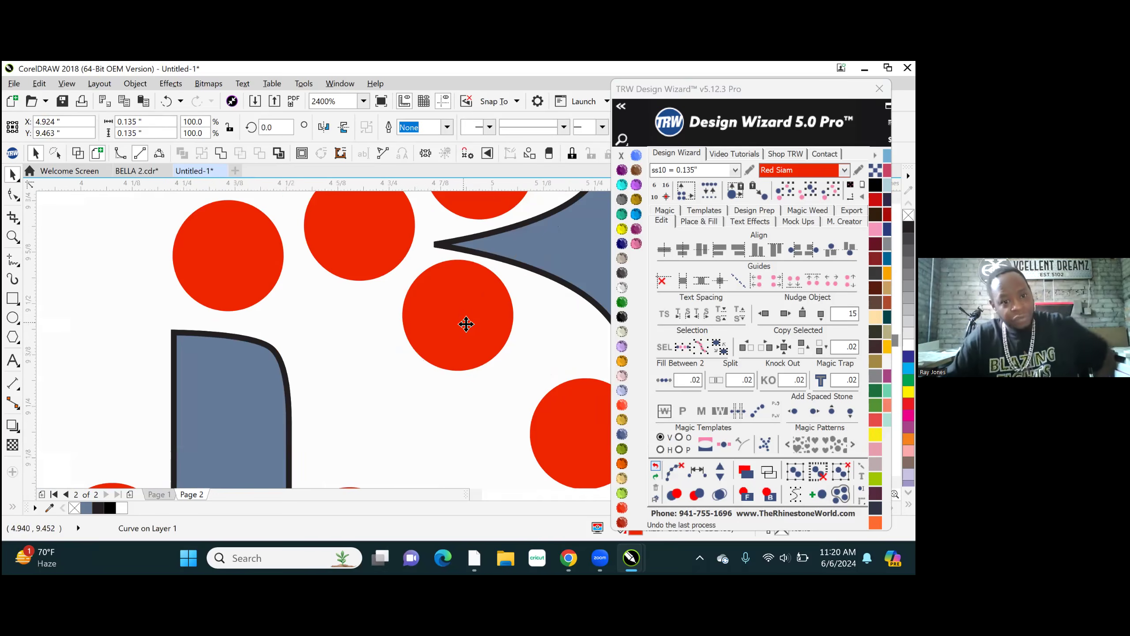
- Respace six stones equally from the start of the B's lower bowl around to its lower-left corner
scroll(464, 322, down, 1)
scroll(475, 318, down, 4)
scroll(487, 361, up, 1)
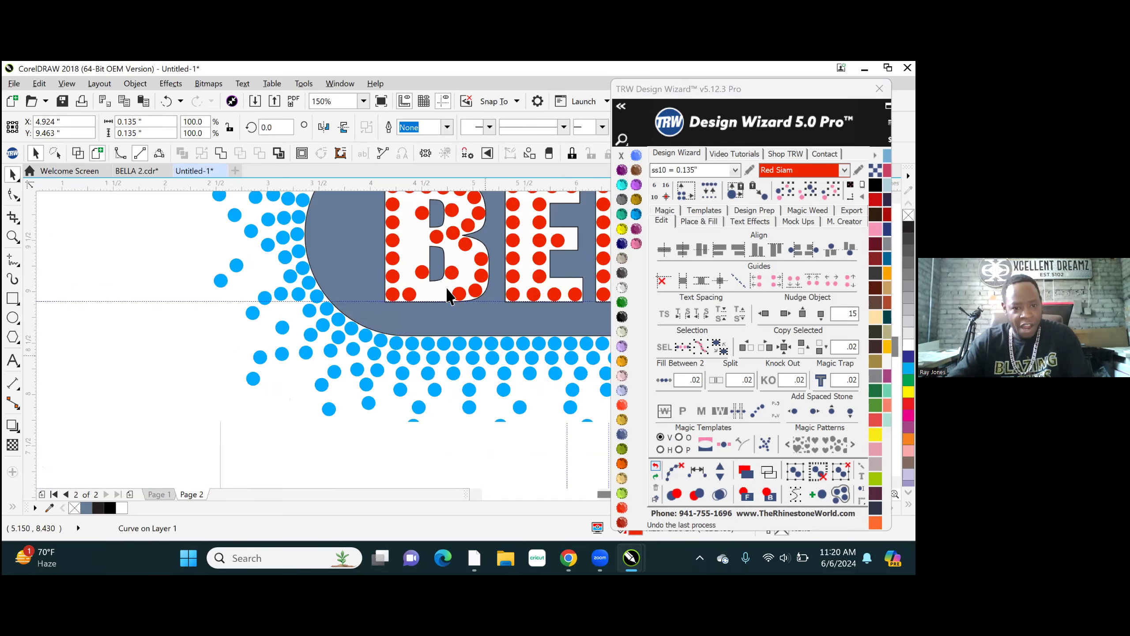
shift+click(484, 262)
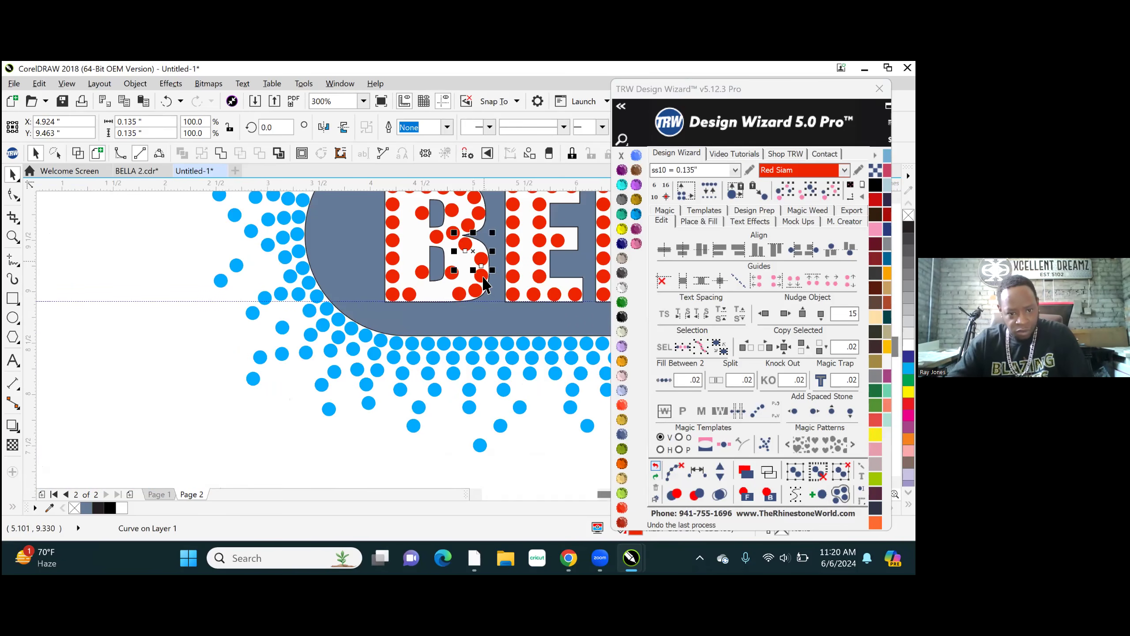
shift+click(484, 277)
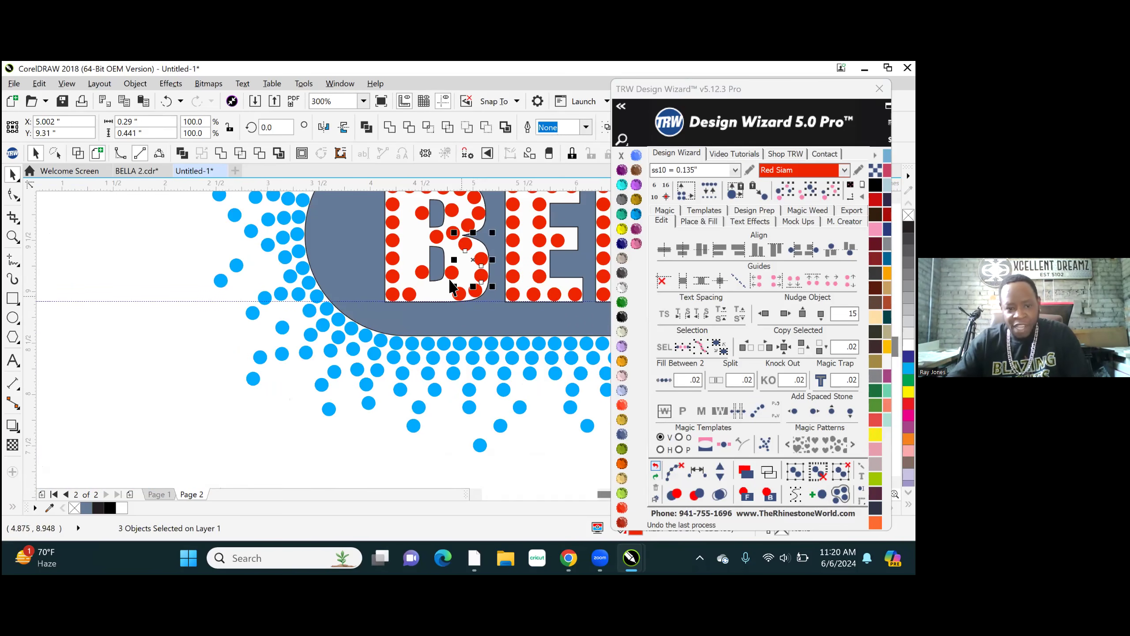
scroll(458, 298, up, 1)
shift+click(468, 312)
shift+click(371, 312)
shift+click(337, 311)
click(697, 472)
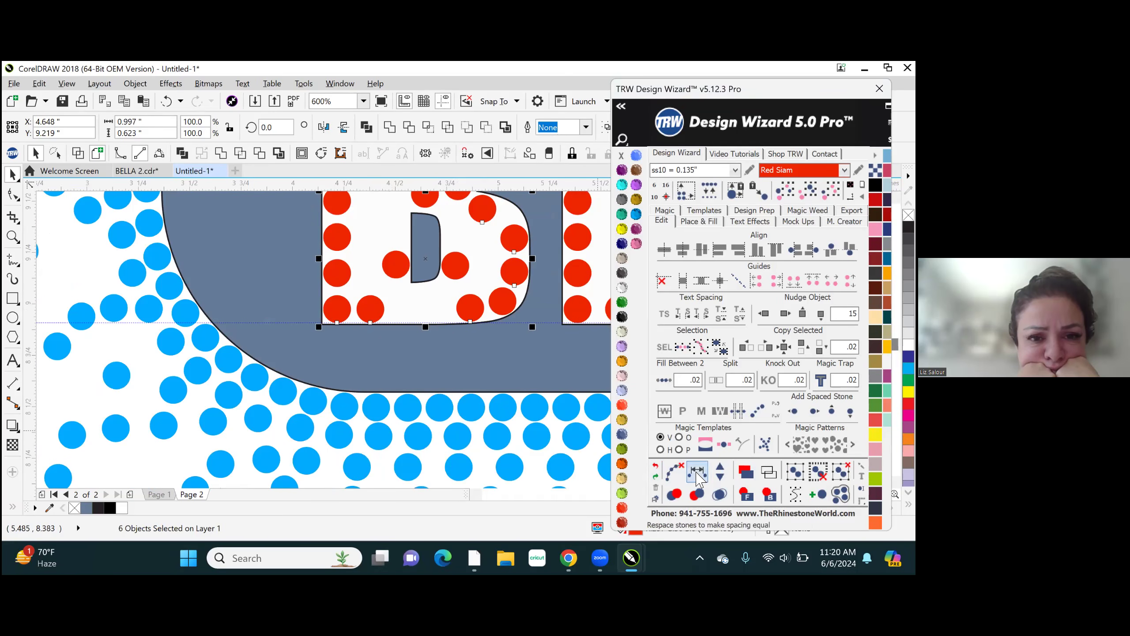
- Add three stones along the B's lower bowl path and clear the path
click(720, 467)
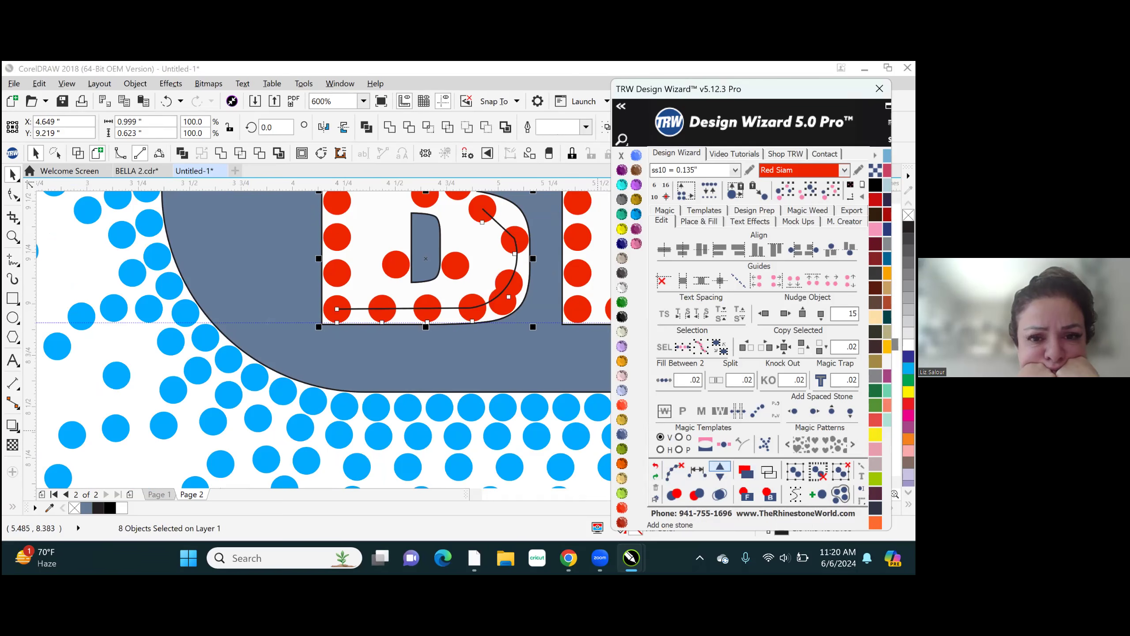
click(720, 467)
click(720, 467)
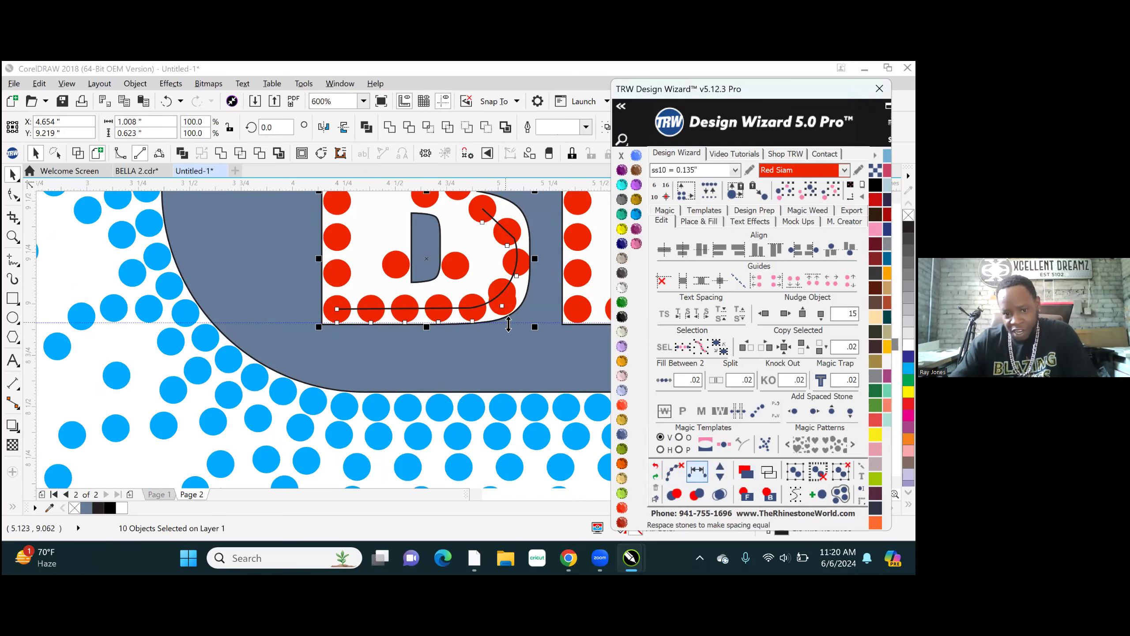
scroll(496, 306, up, 1)
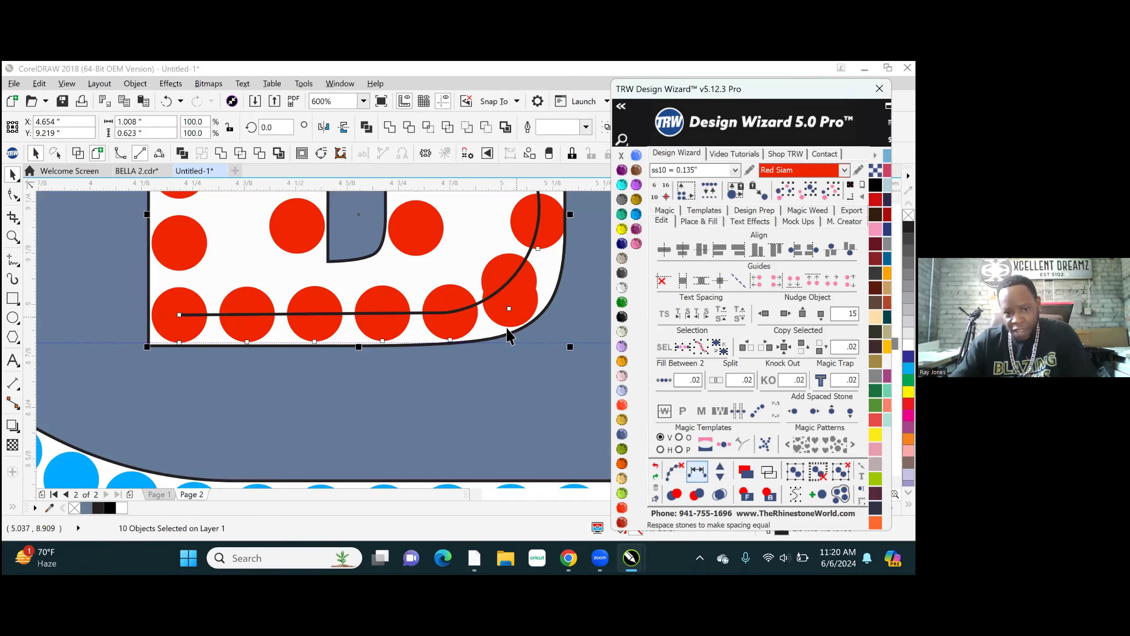
click(674, 471)
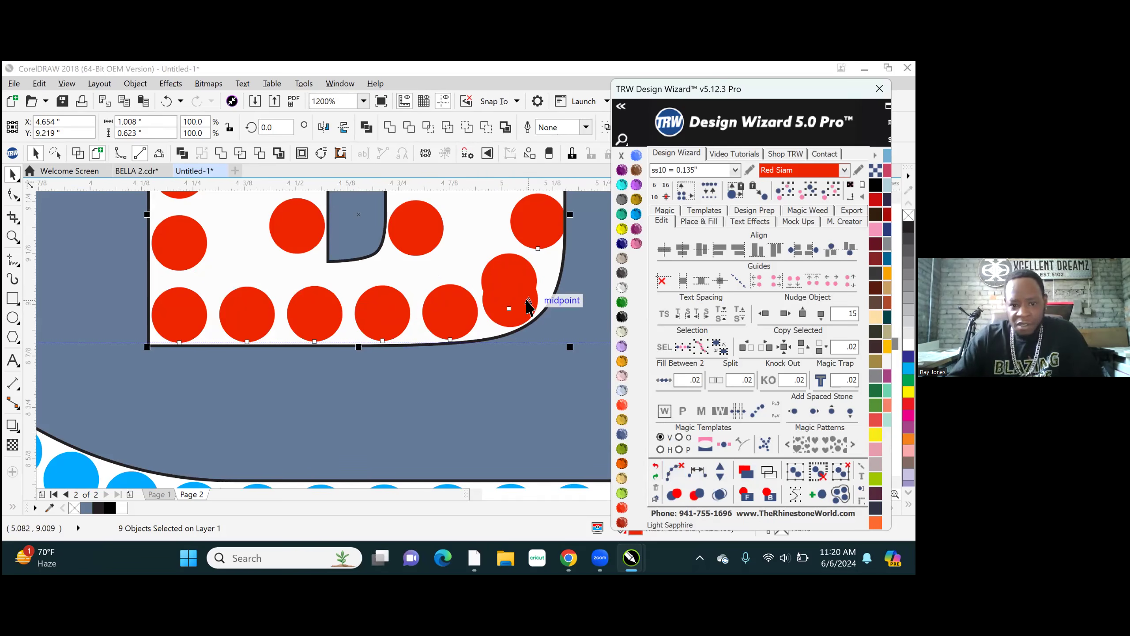
- Delete the lower of the two overlapping stones at the B's lower-right curve
click(524, 312)
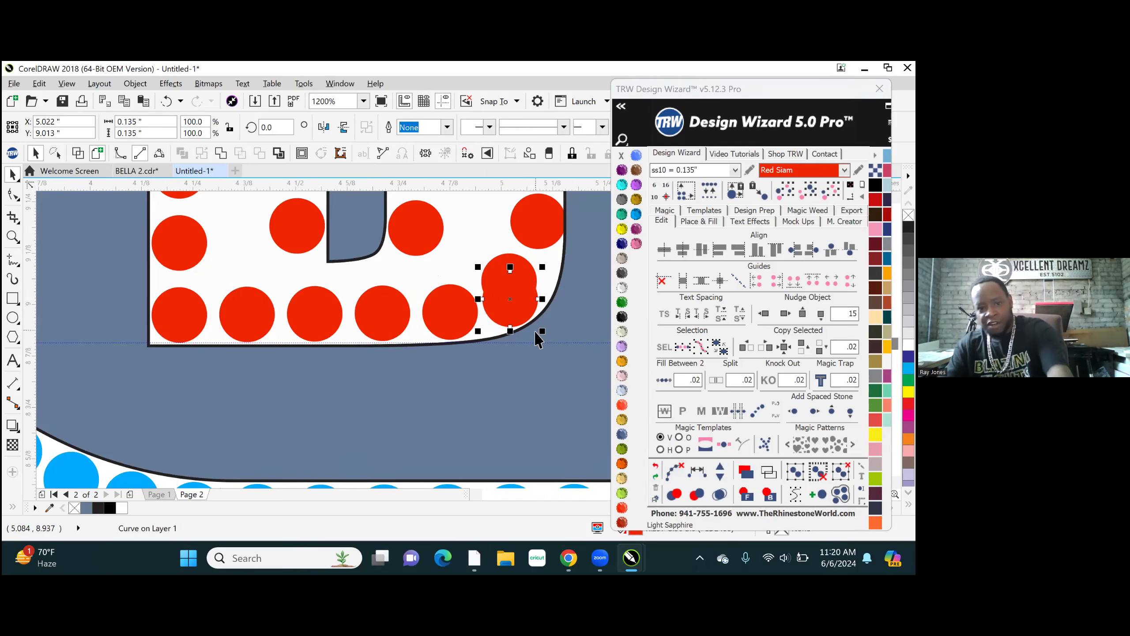
key(Escape)
- Move the outermost stone of the B's lower bowl inward off the outline to X 5.072, Y 9.202 inches
scroll(399, 481, down, 3)
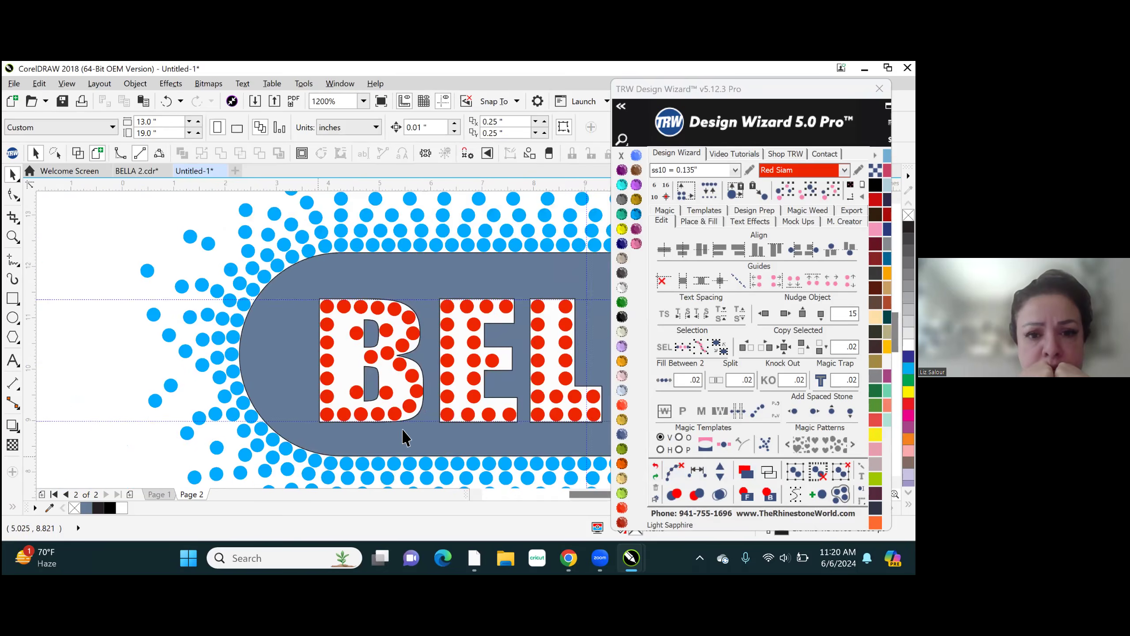
scroll(402, 436, down, 5)
scroll(374, 434, up, 1)
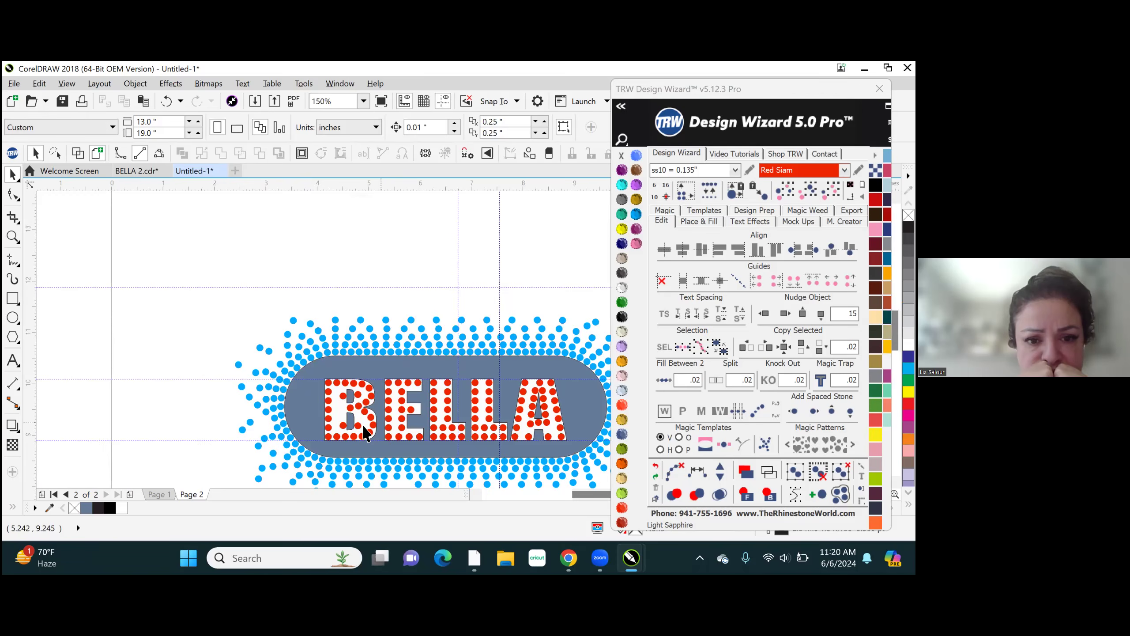
scroll(364, 426, up, 5)
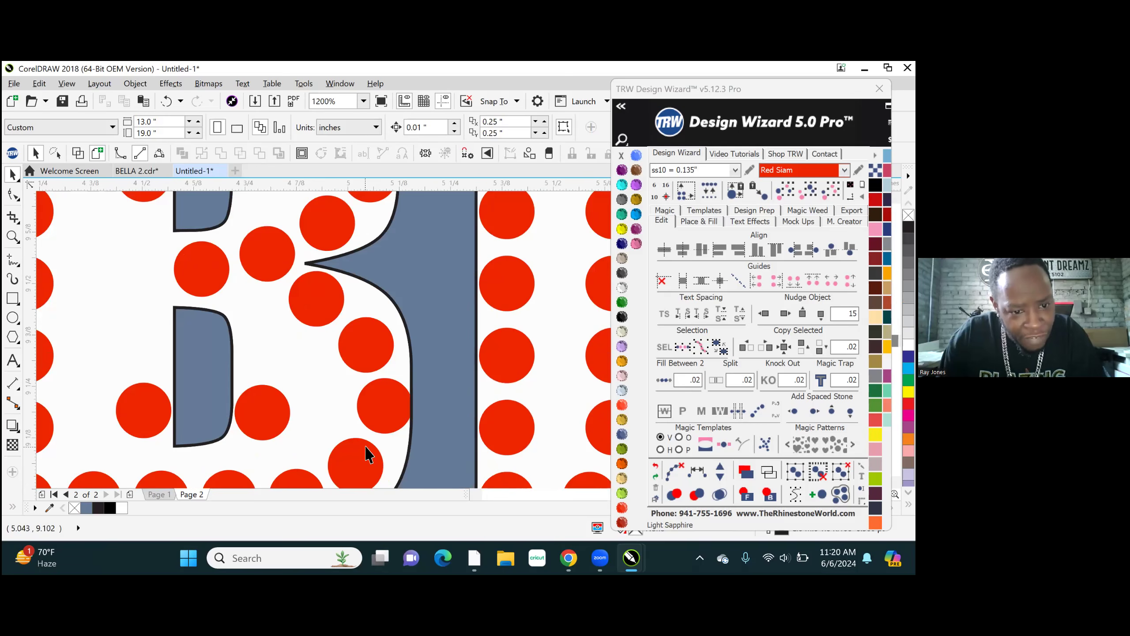
scroll(399, 423, up, 1)
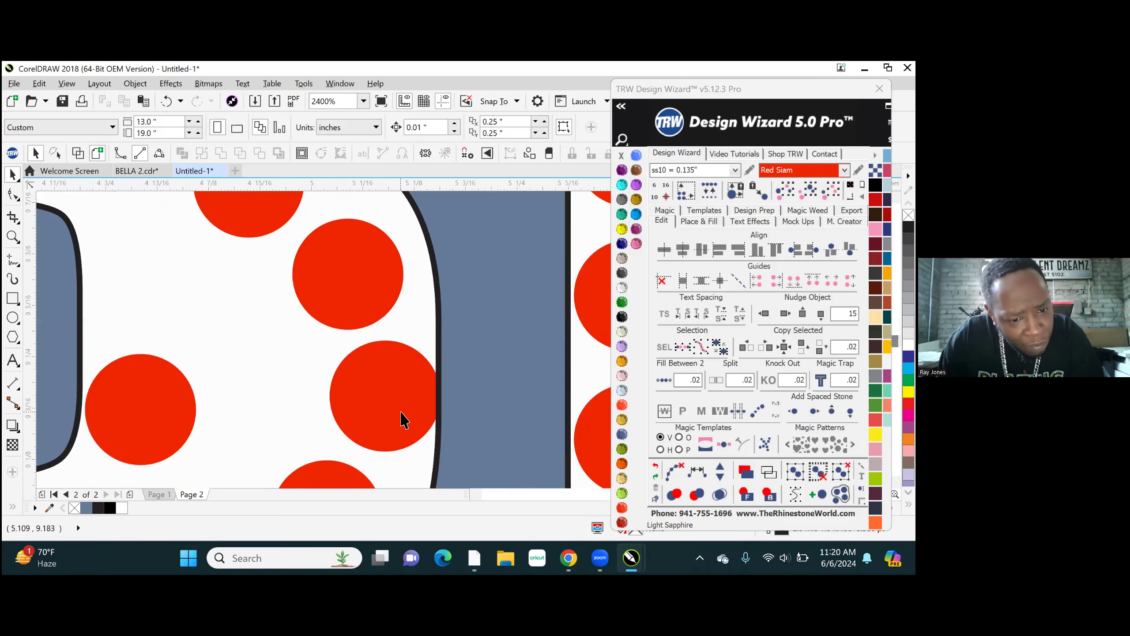
click(416, 412)
drag(416, 414, 399, 417)
- Move the outermost stone of the B's upper bowl inward off the outline to X 5.046, Y 9.764 inches
scroll(423, 428, down, 2)
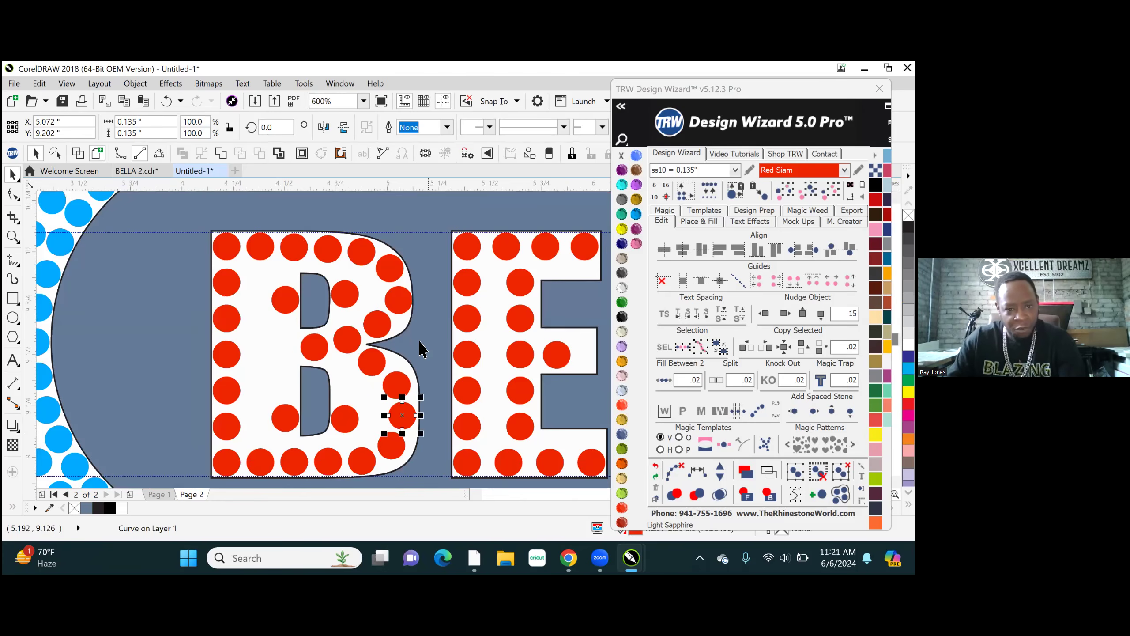
scroll(402, 309, up, 4)
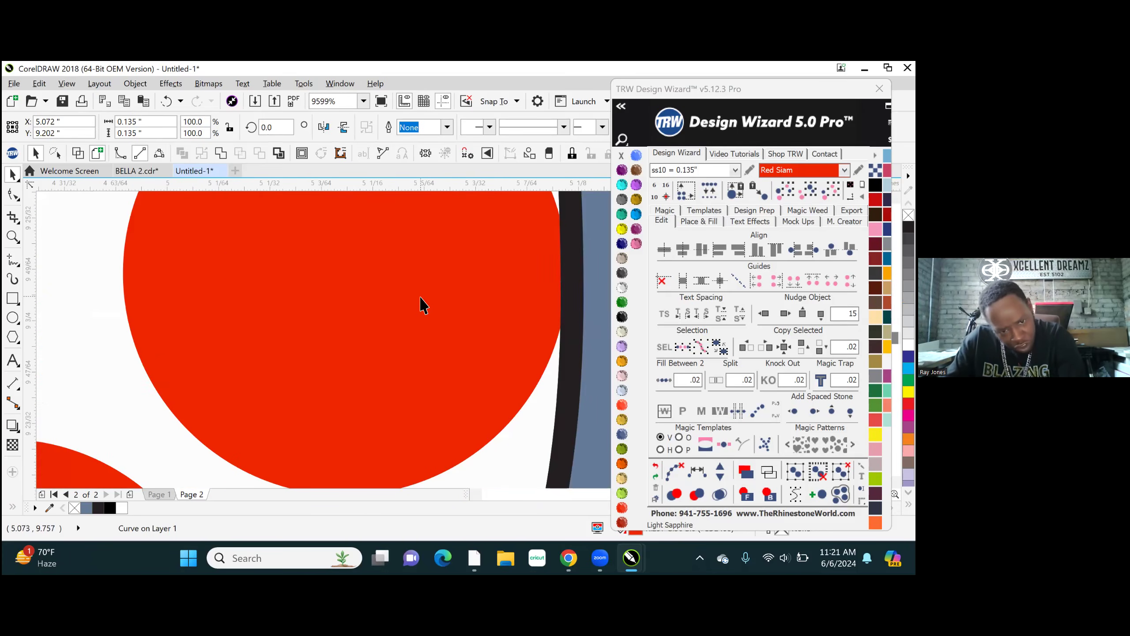
drag(455, 297, 428, 299)
scroll(434, 311, down, 4)
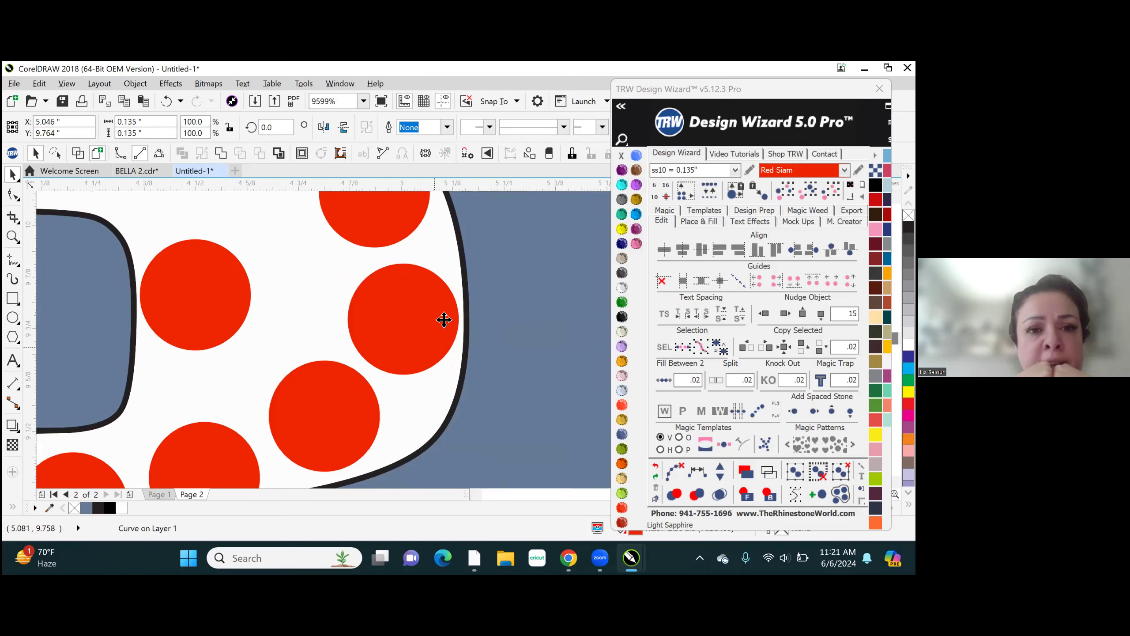
scroll(463, 311, down, 2)
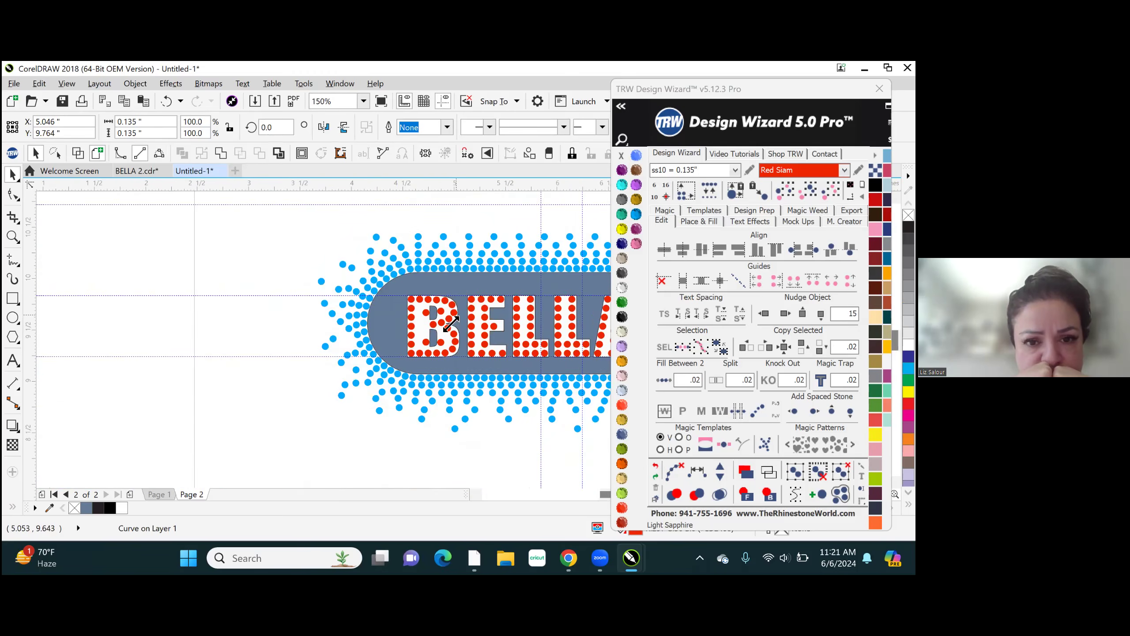
scroll(450, 330, up, 3)
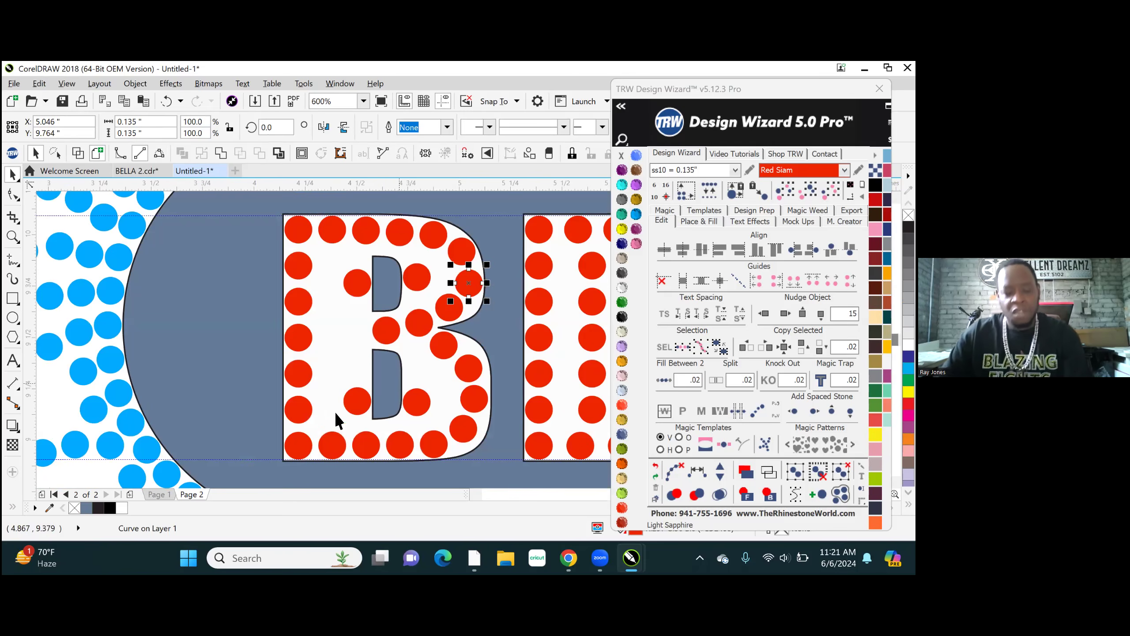
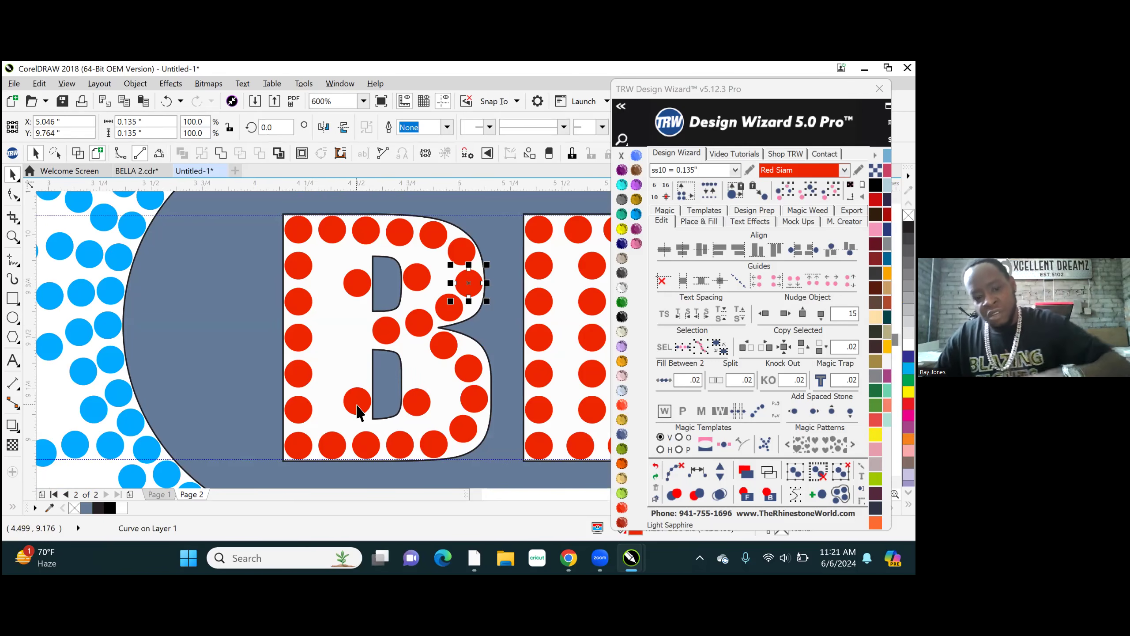
- Delete the two stray stones between the B's stem and its two counters
click(357, 405)
key(Delete)
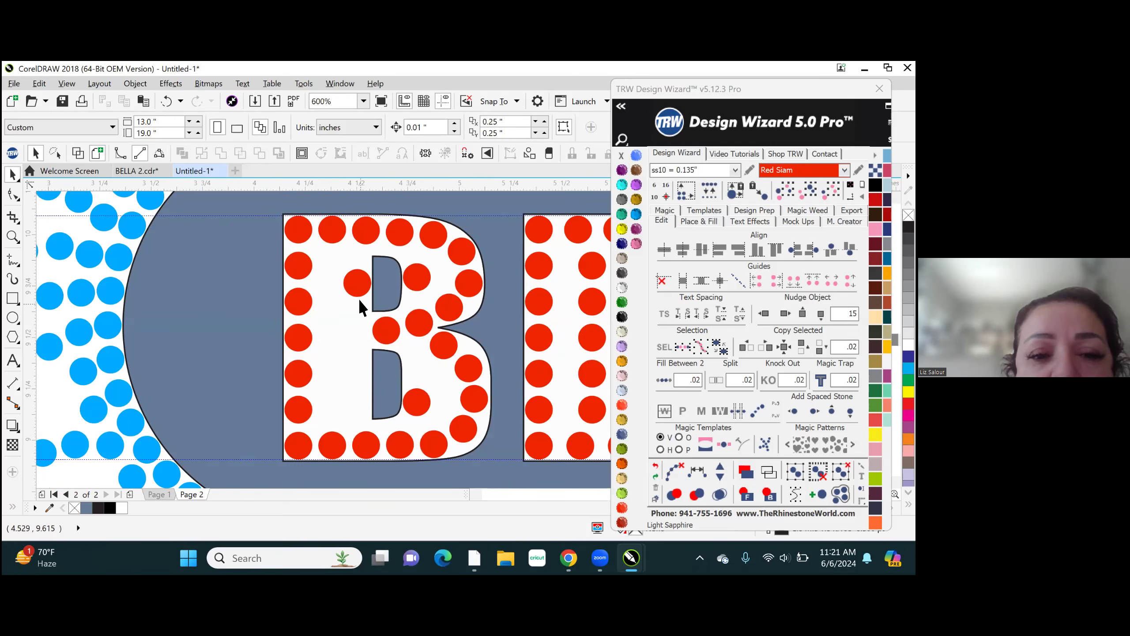
key(ctrl+z)
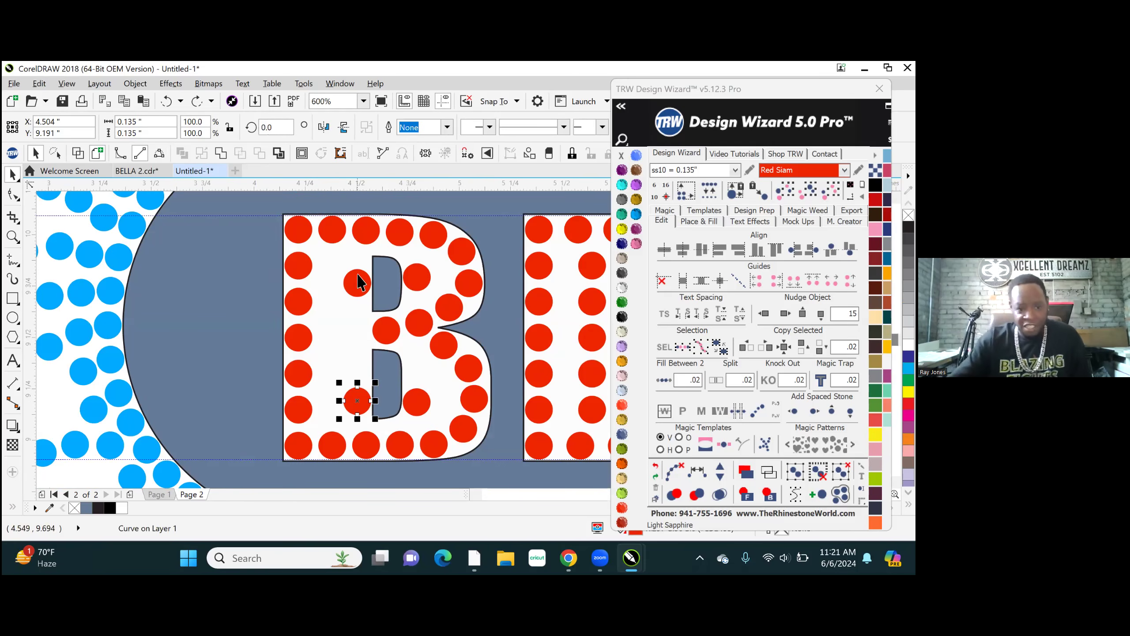
shift+click(357, 284)
key(Delete)
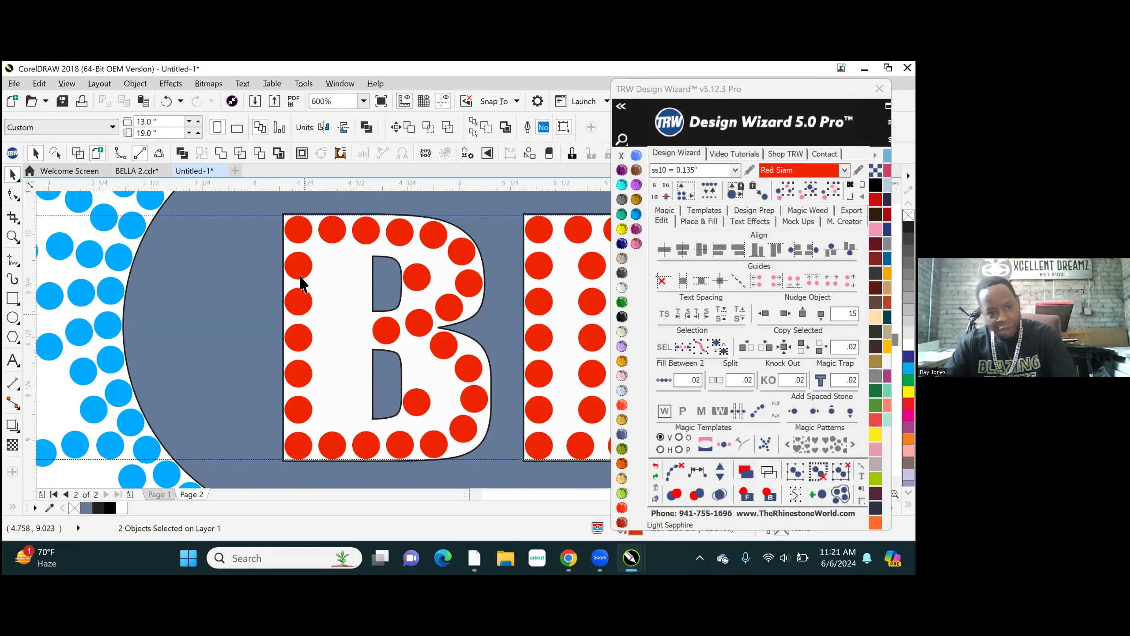
- Copy the five middle stones of the B's outer stem column across to the stem's inner side, beside the counters
click(297, 267)
click(299, 338)
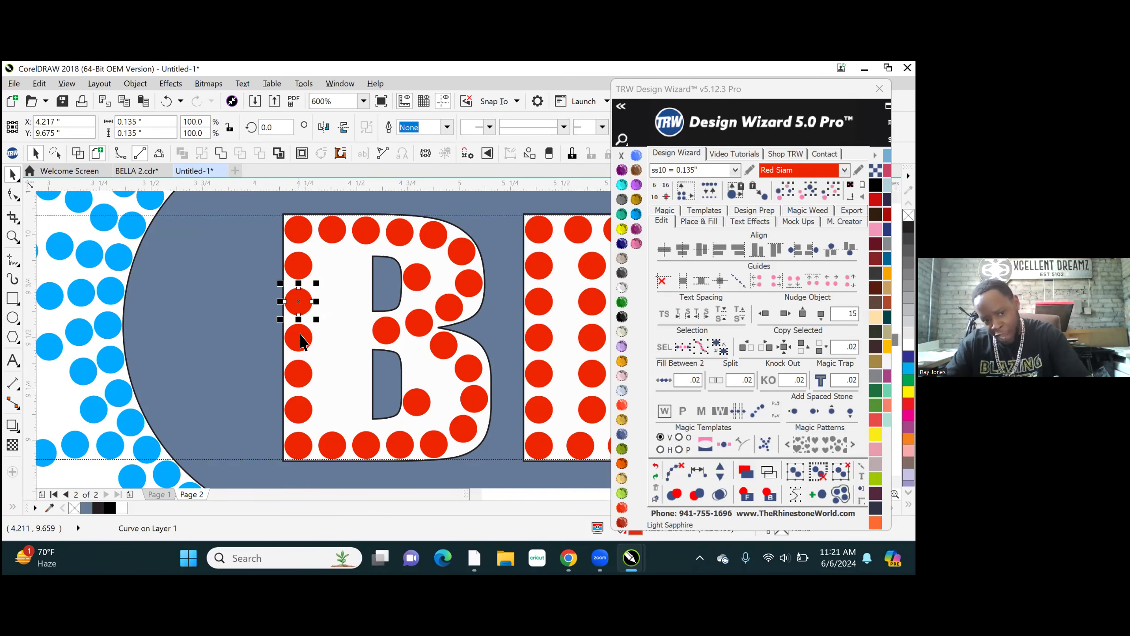
click(297, 374)
click(297, 415)
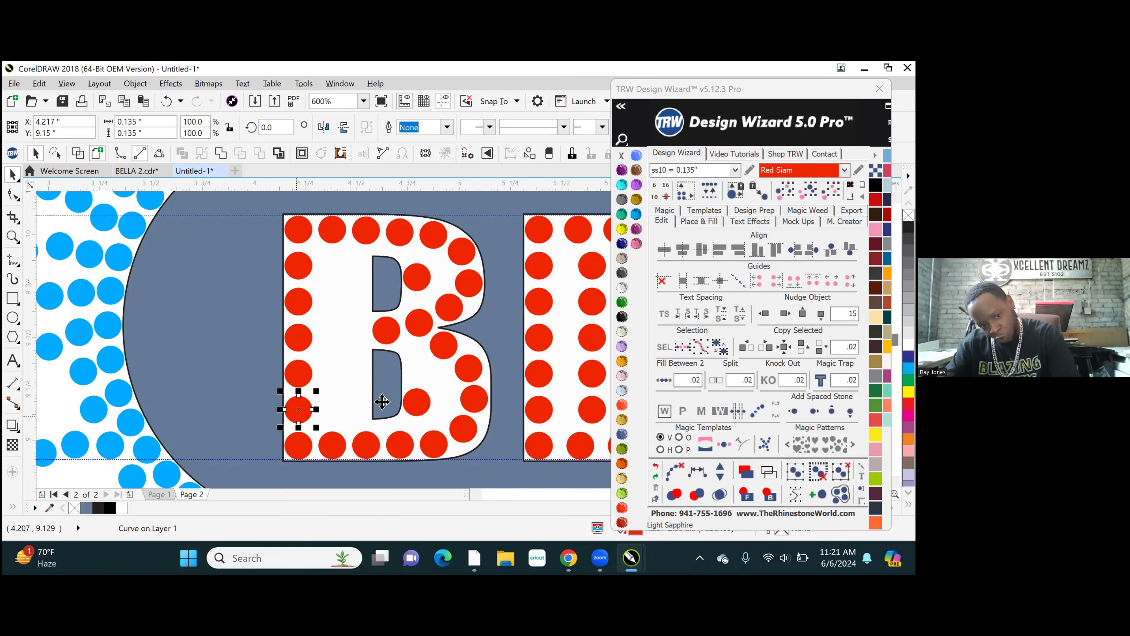
shift+click(297, 373)
shift+click(300, 306)
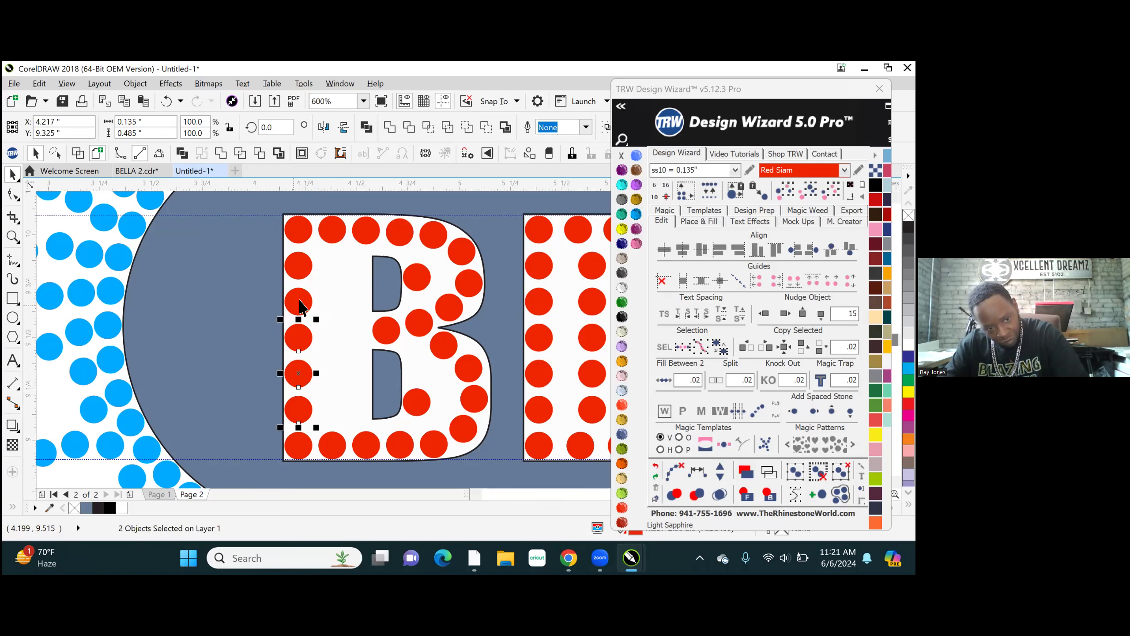
shift+click(297, 267)
drag(299, 263, 357, 259)
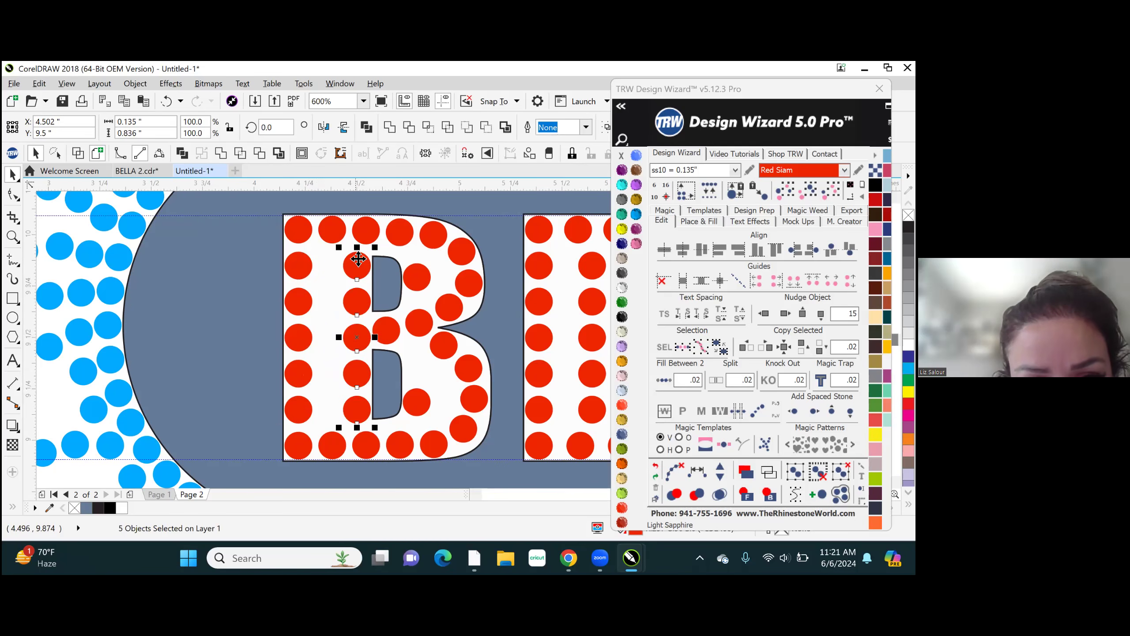
- Respace the three stones around the B's lower counter along a path, add two stones to it, and clear the path
click(419, 364)
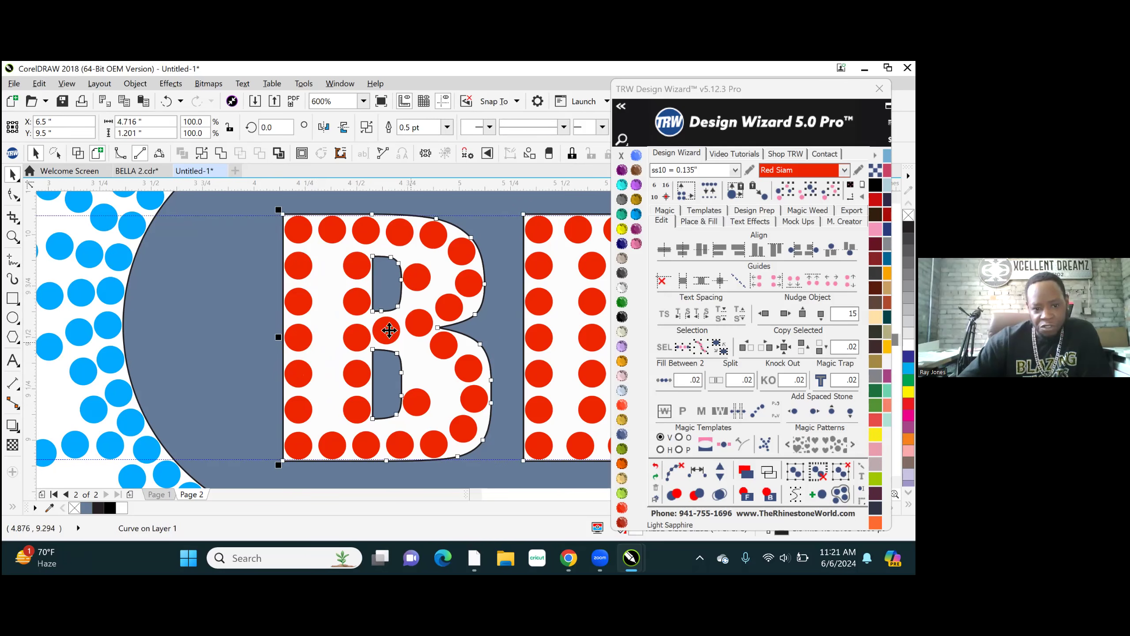
click(442, 196)
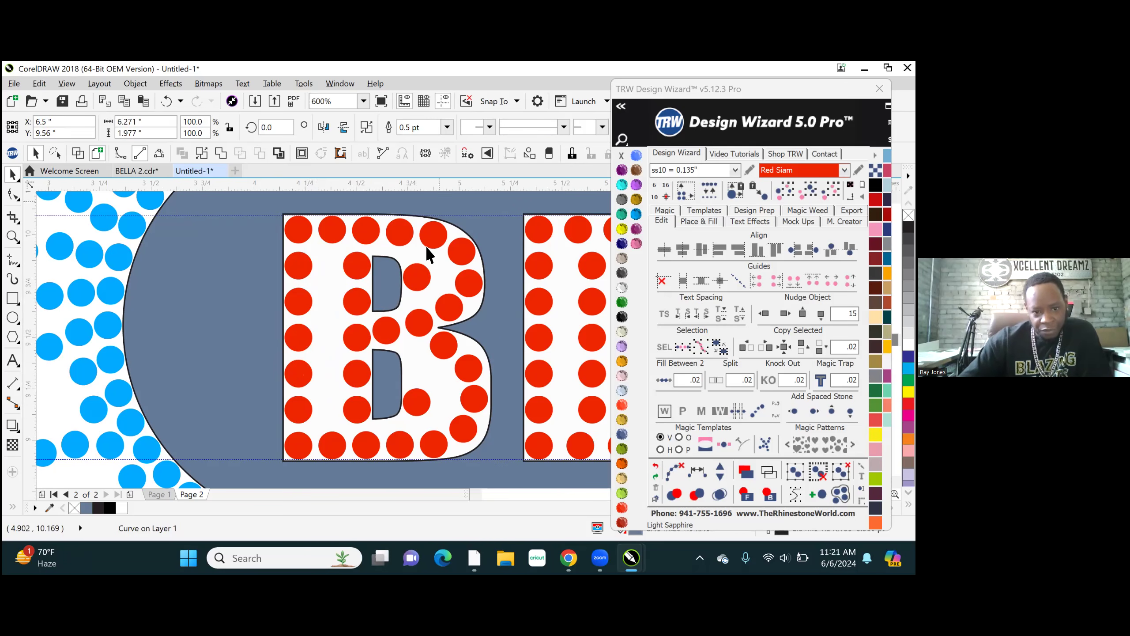
click(391, 335)
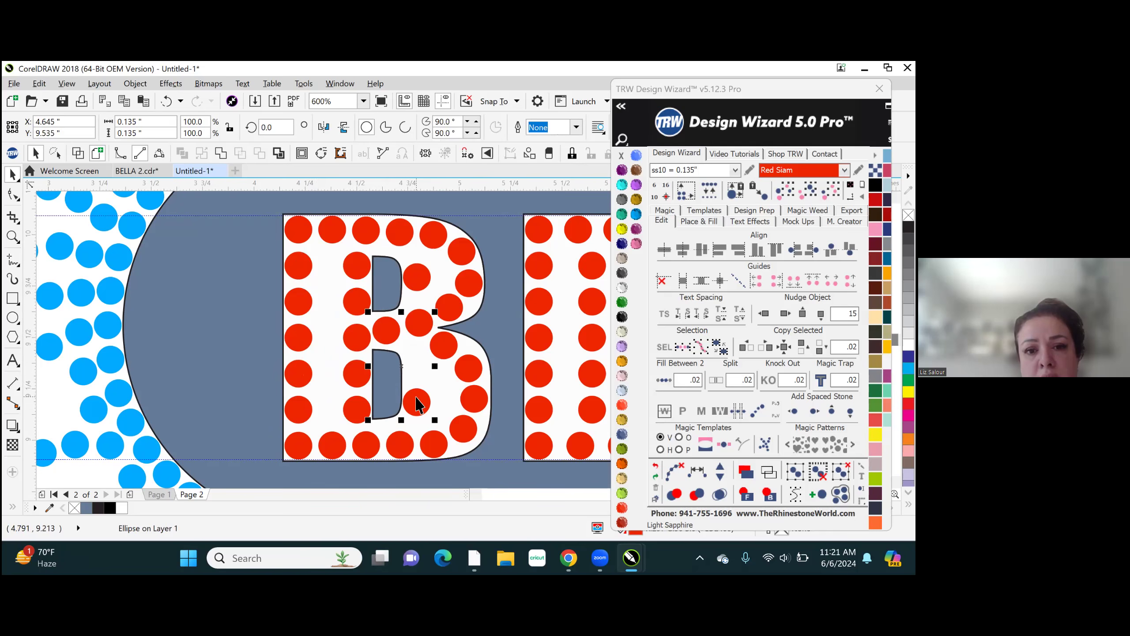
shift+click(399, 448)
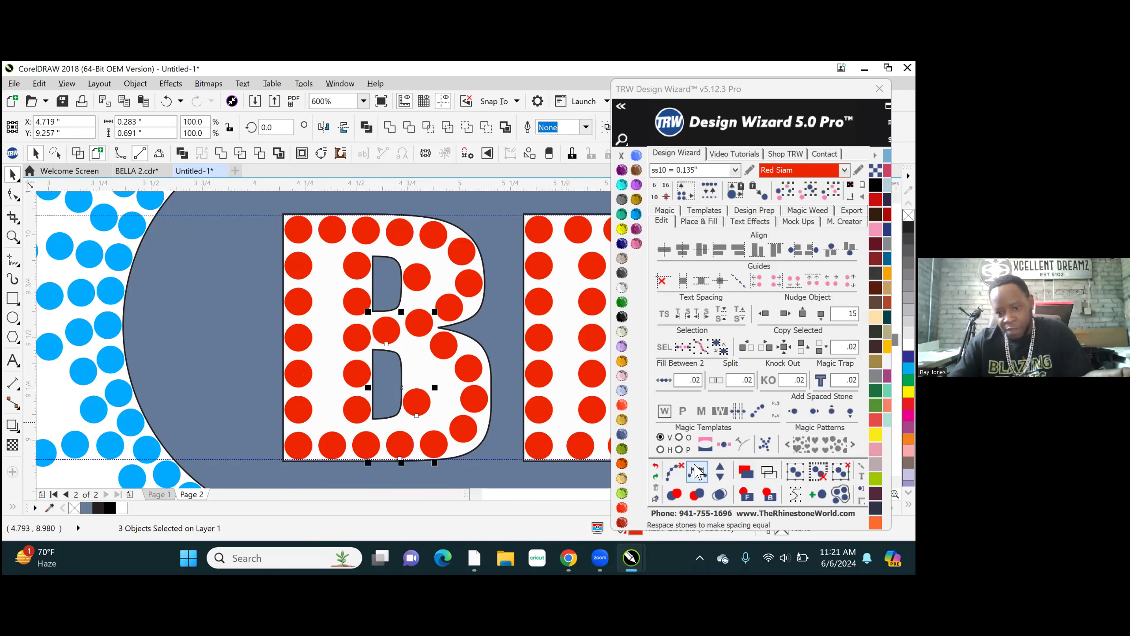
click(720, 470)
click(720, 467)
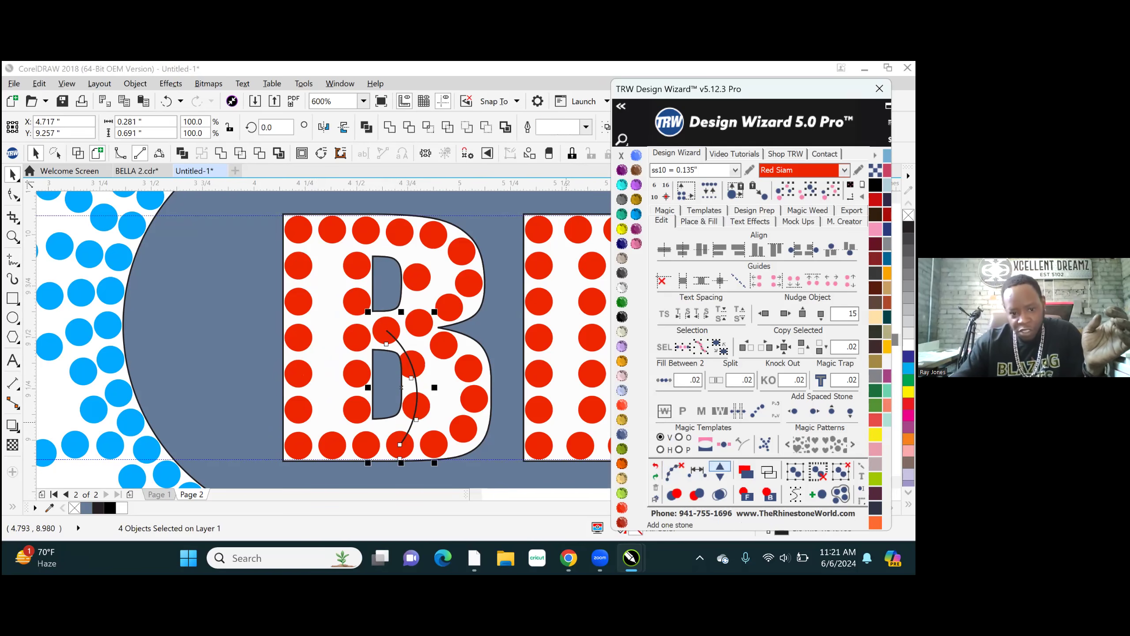
click(719, 467)
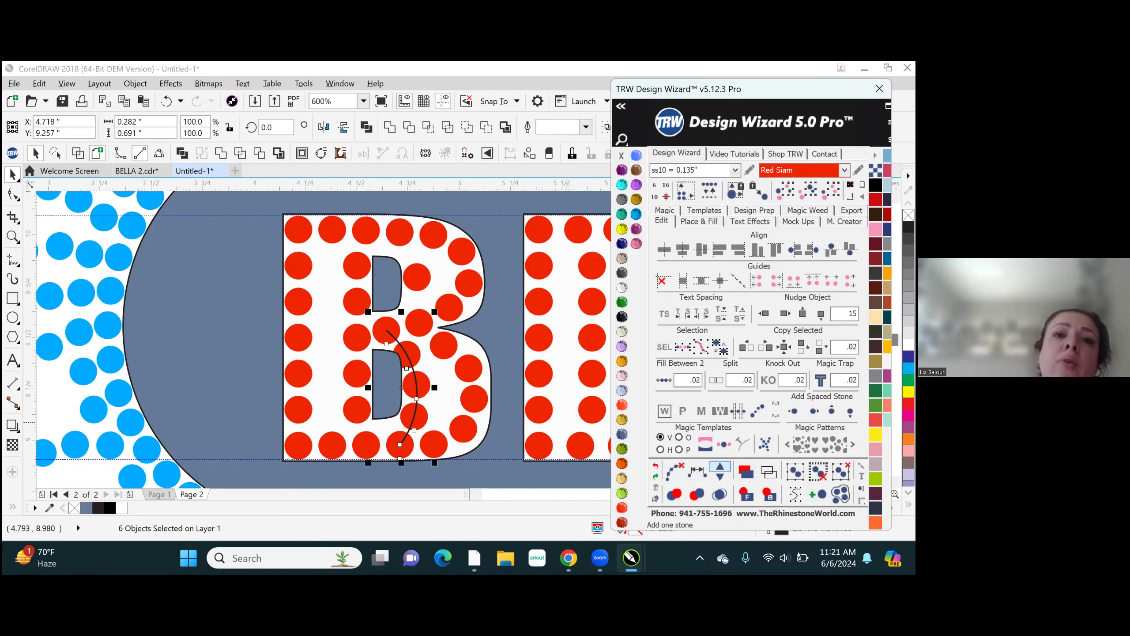
click(673, 473)
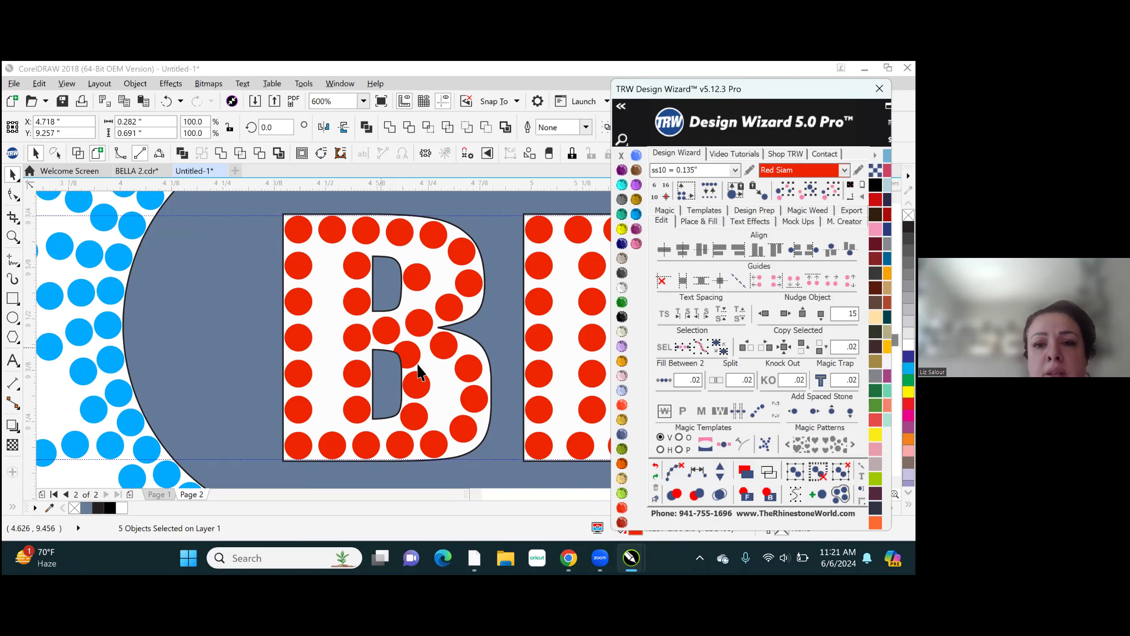
- Move the added stone that overlaps the upper corner of the B's lower counter outward, fully onto the white letter area
scroll(433, 373, up, 2)
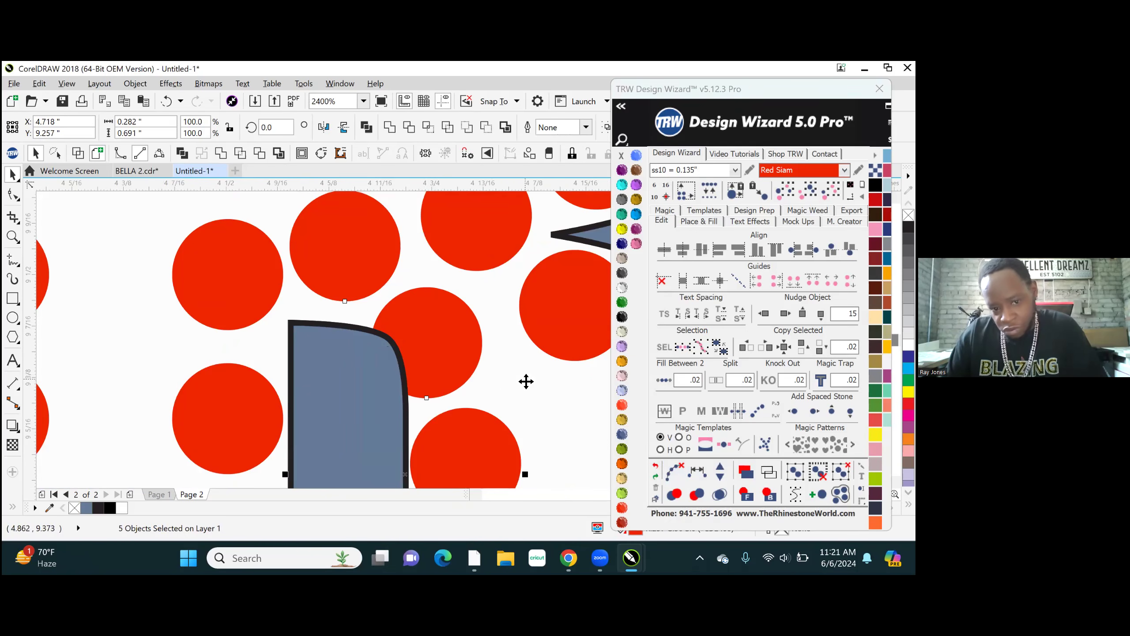
click(428, 363)
drag(431, 342, 466, 338)
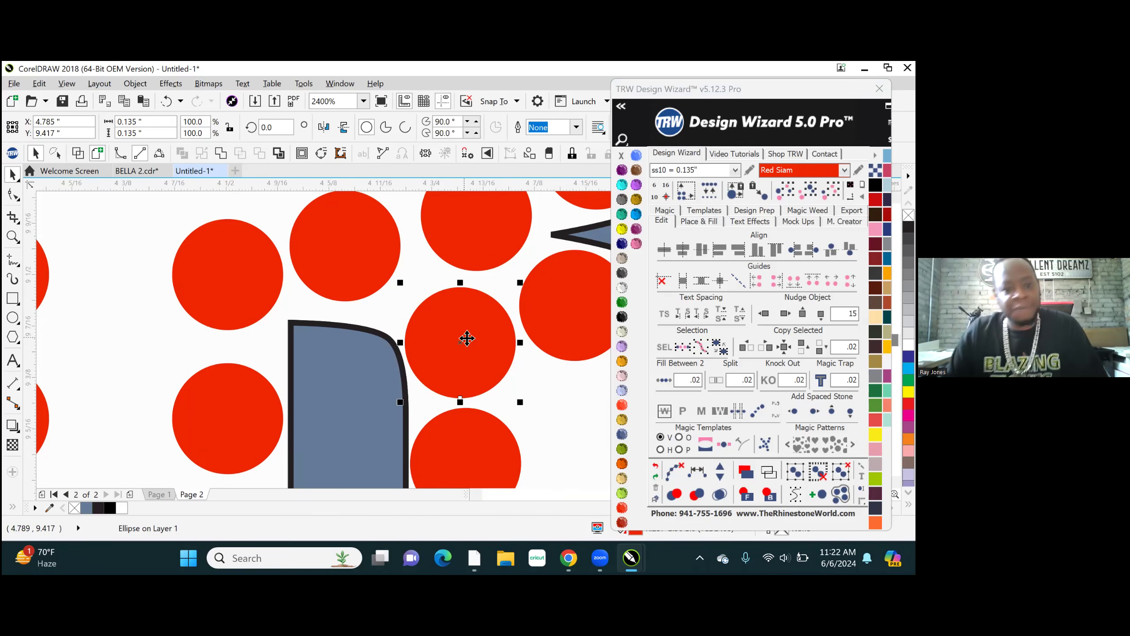
scroll(338, 369, down, 6)
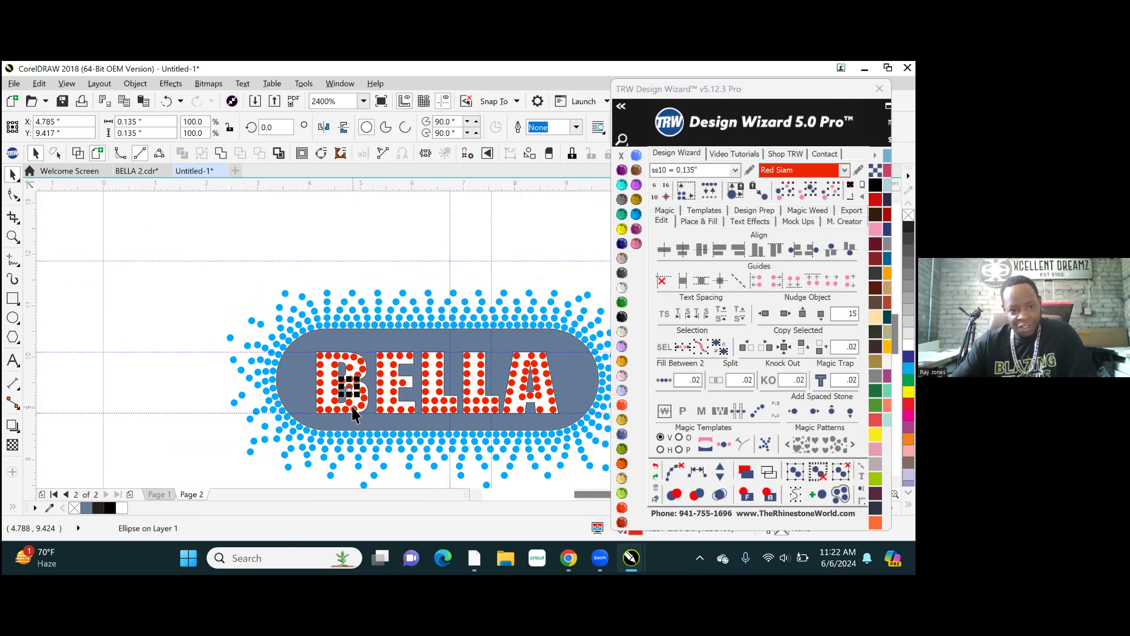
- Reposition the stone beside the B's upper counter higher in the bowl, at about X 4.791, Y 9.876 inches
scroll(353, 382, up, 4)
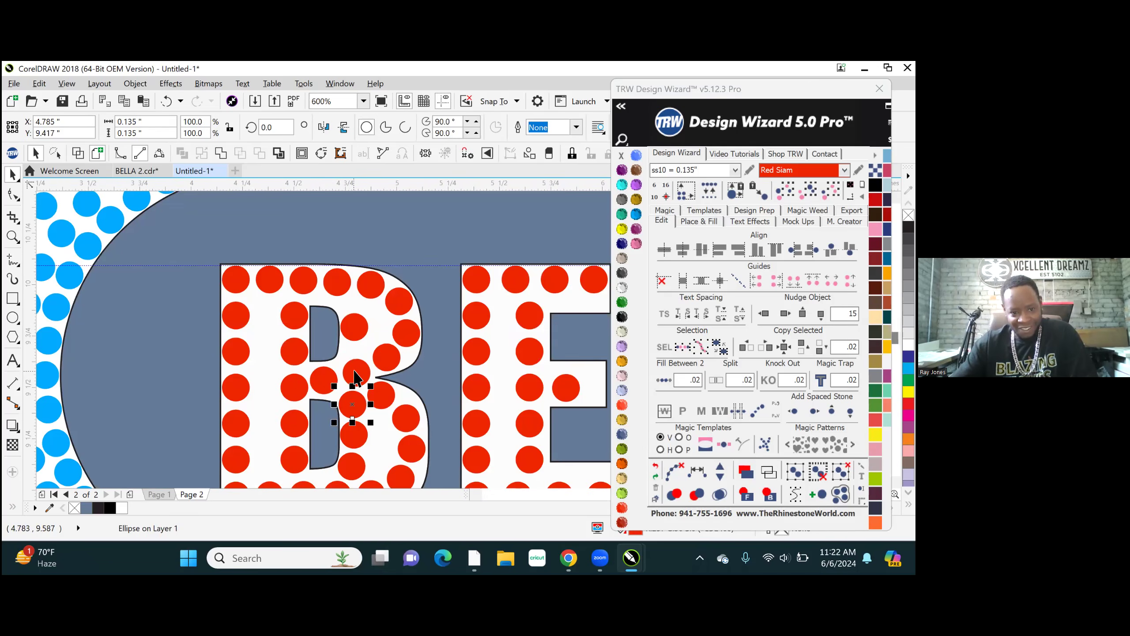
scroll(340, 296, up, 1)
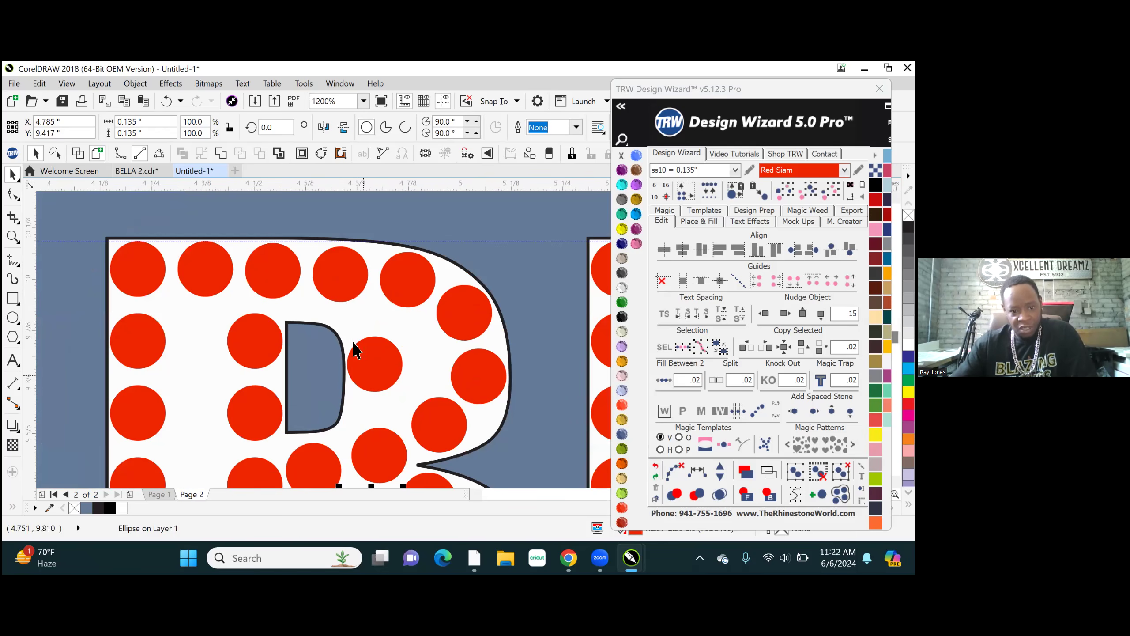
scroll(267, 289, down, 1)
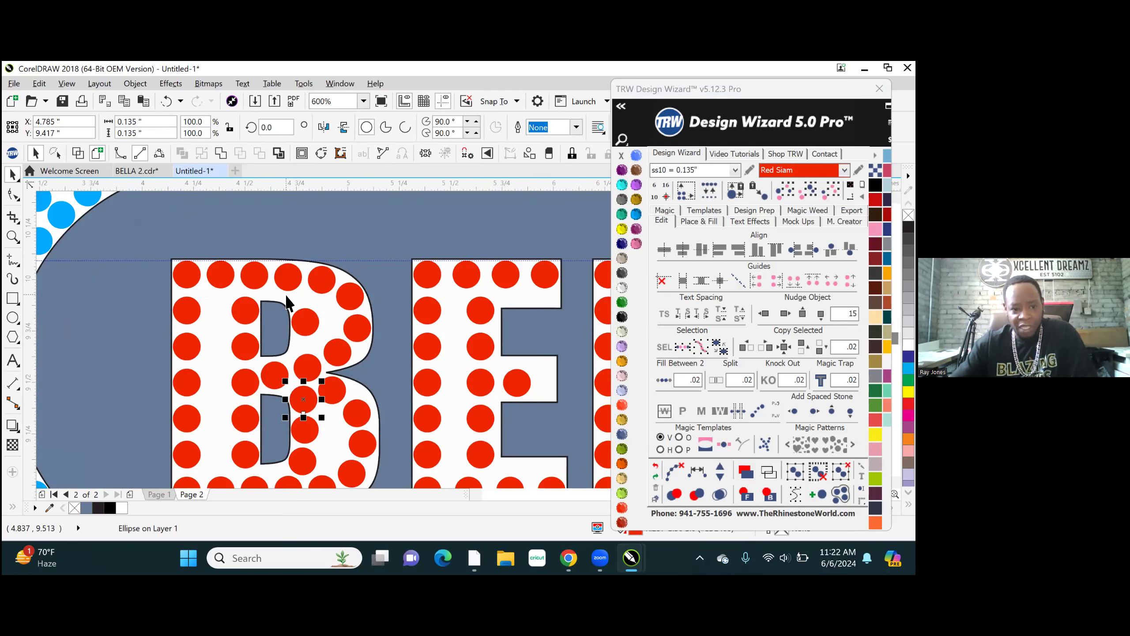
scroll(298, 287, up, 3)
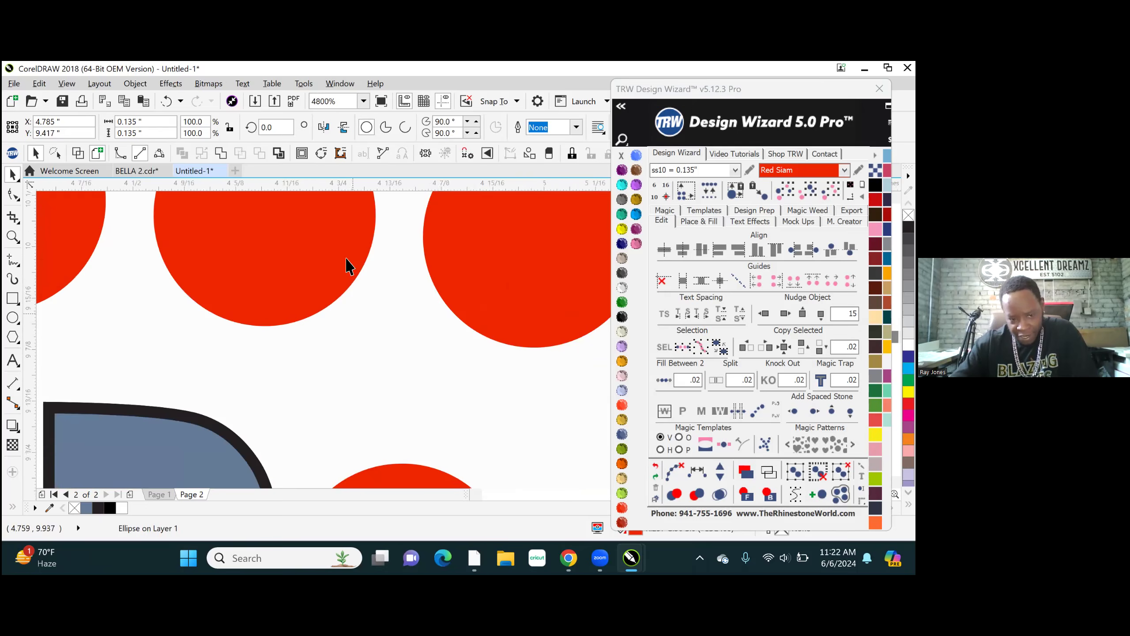
scroll(349, 266, down, 1)
drag(379, 424, 378, 374)
scroll(378, 375, down, 3)
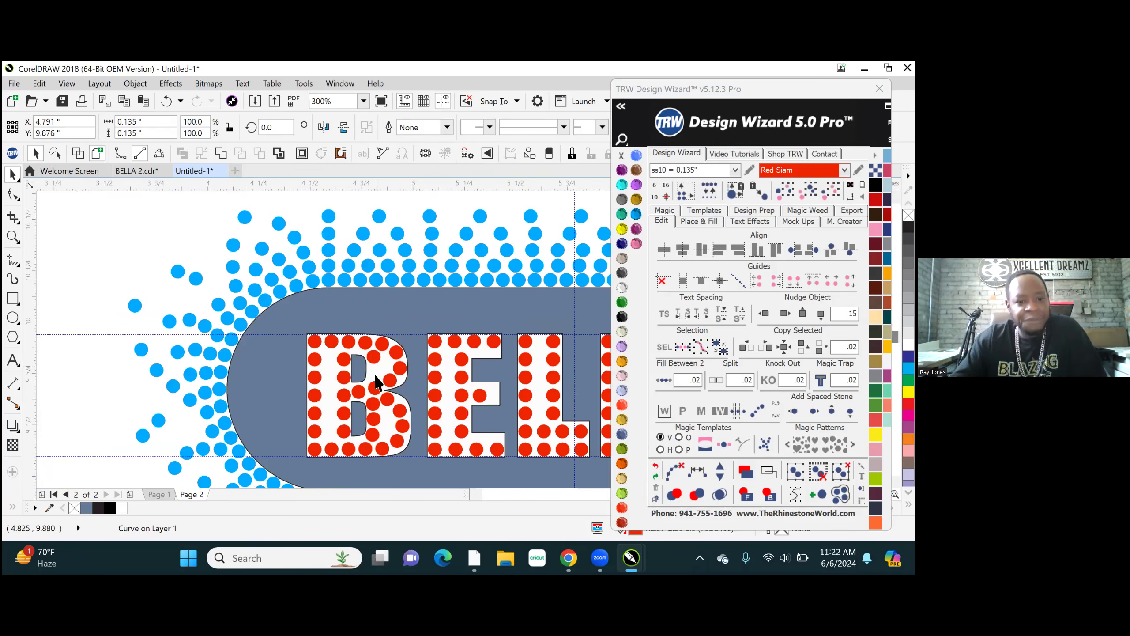
- Add one evenly spaced stone between the repositioned stone and the one below it in the B's upper bowl, and clear the path
scroll(376, 382, up, 3)
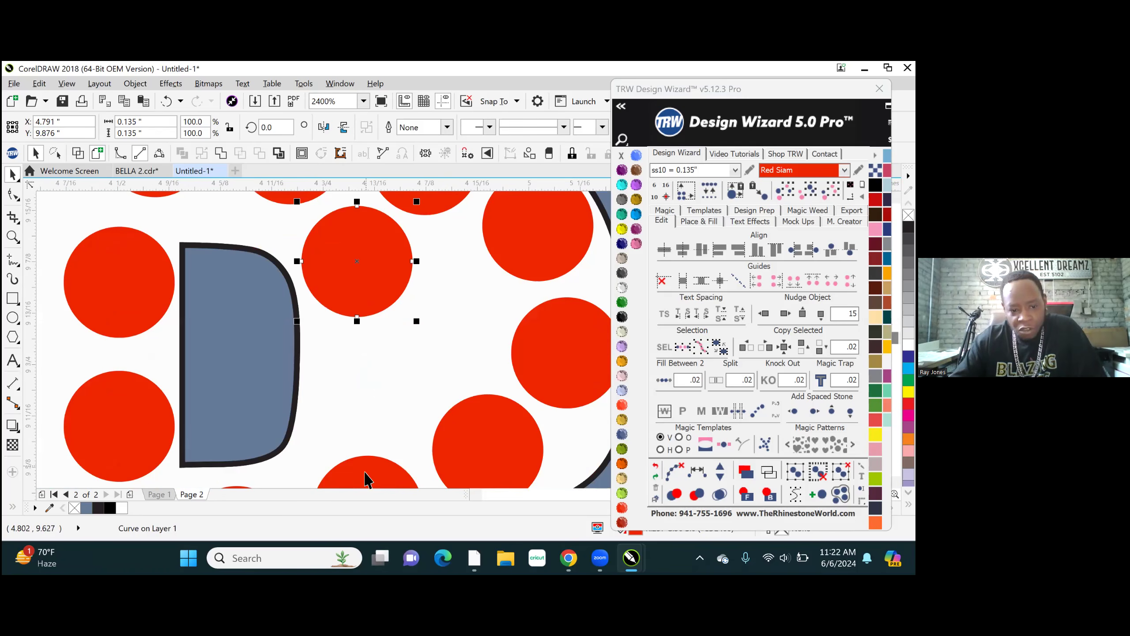
shift+click(364, 478)
scroll(374, 261, down, 1)
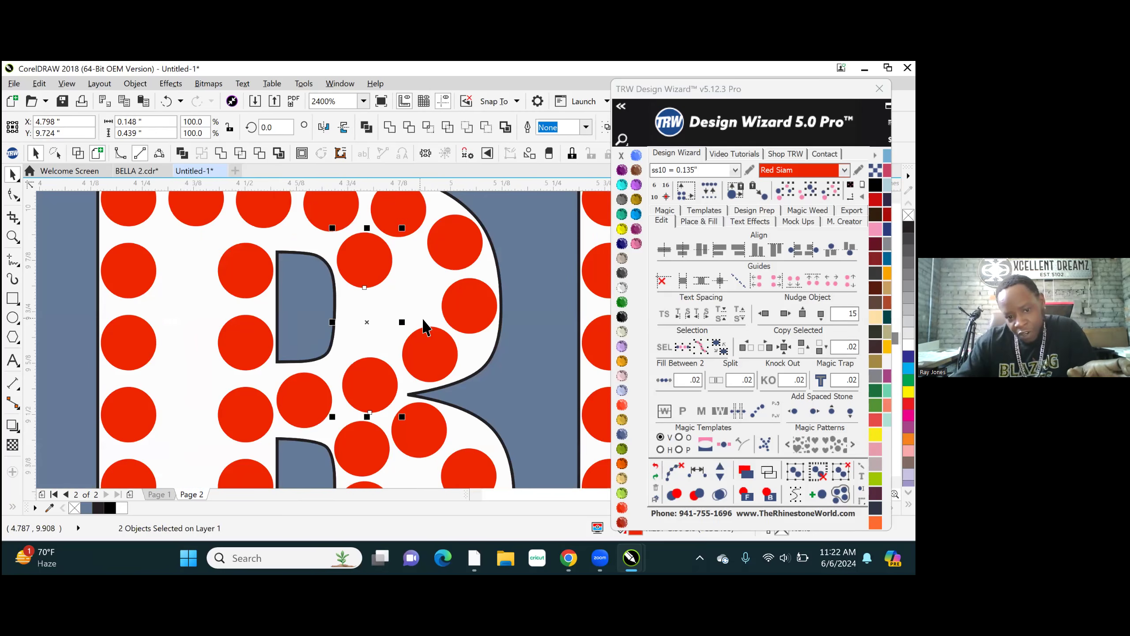
click(698, 471)
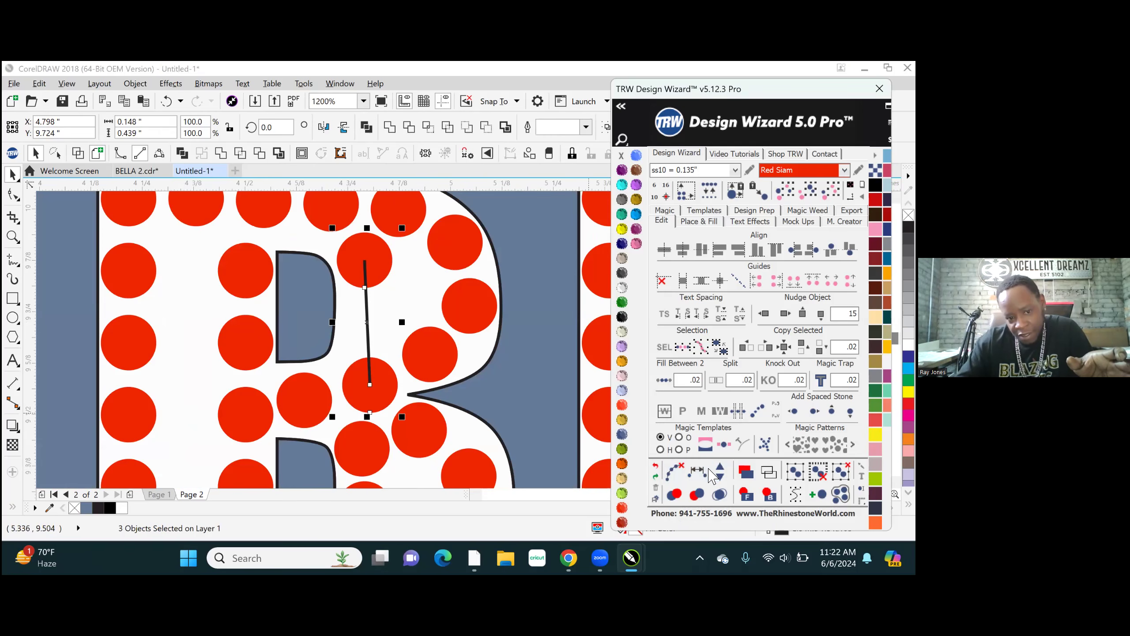
click(718, 470)
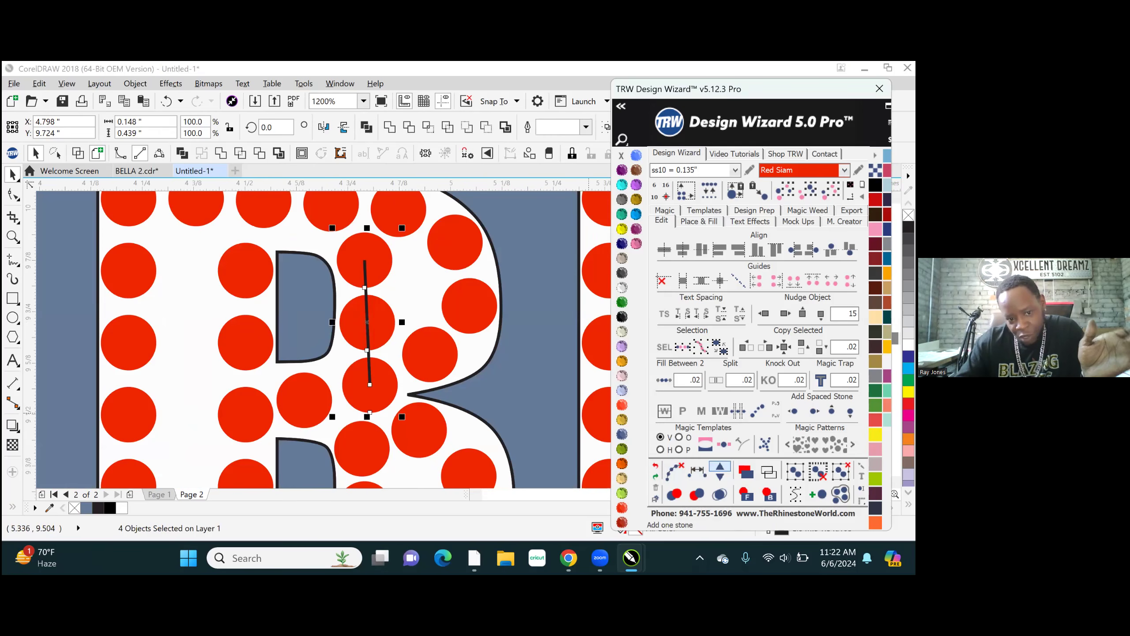
click(674, 471)
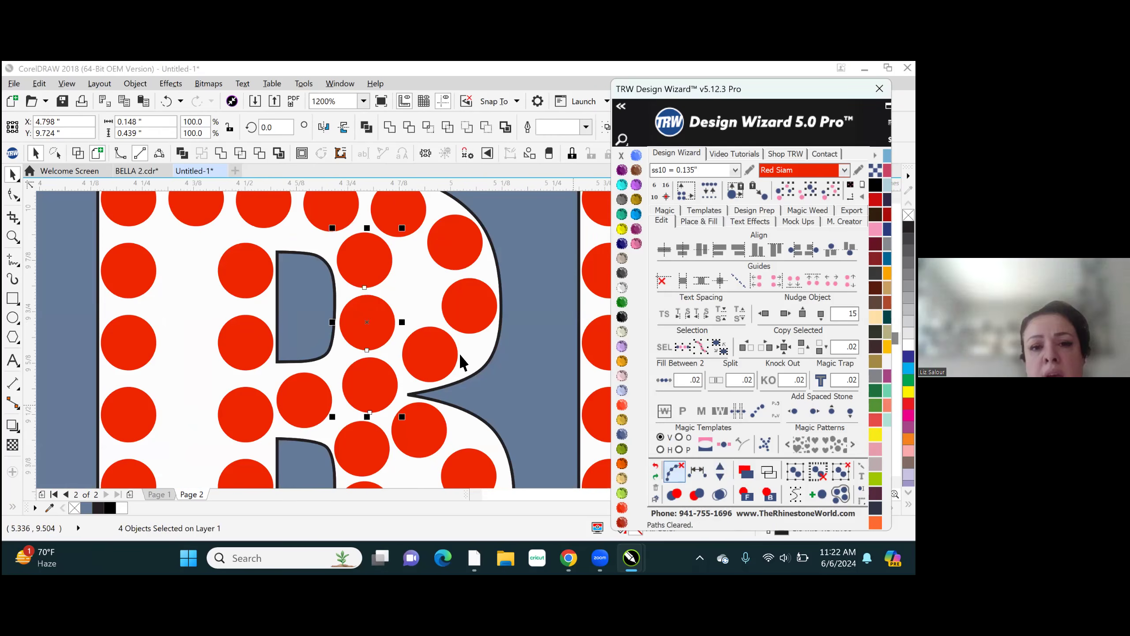
scroll(196, 299, down, 6)
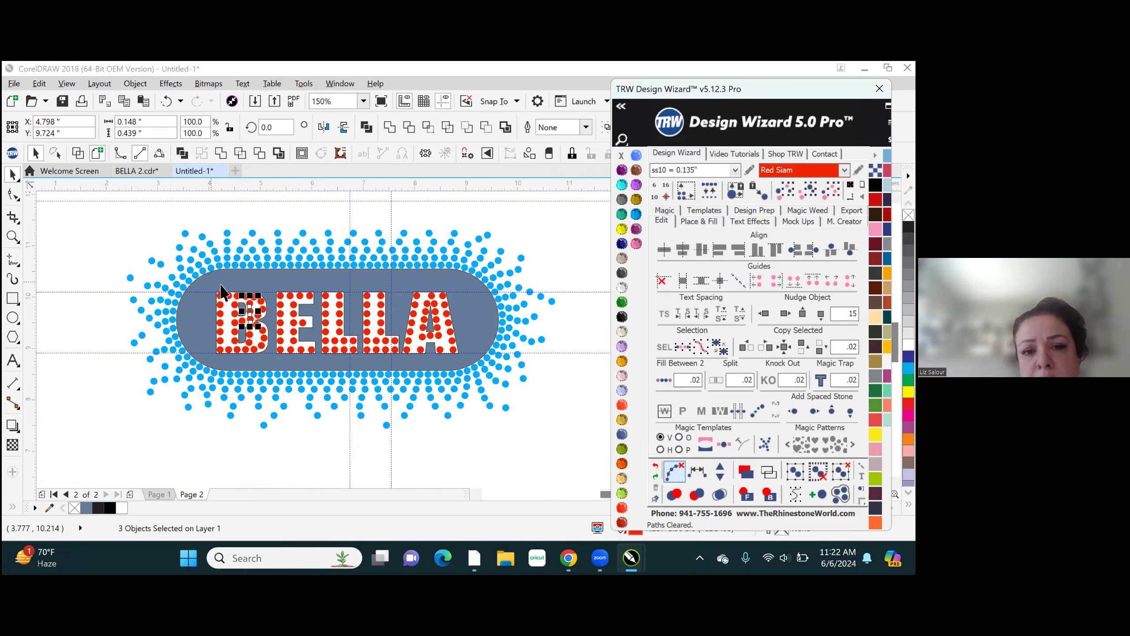
click(323, 222)
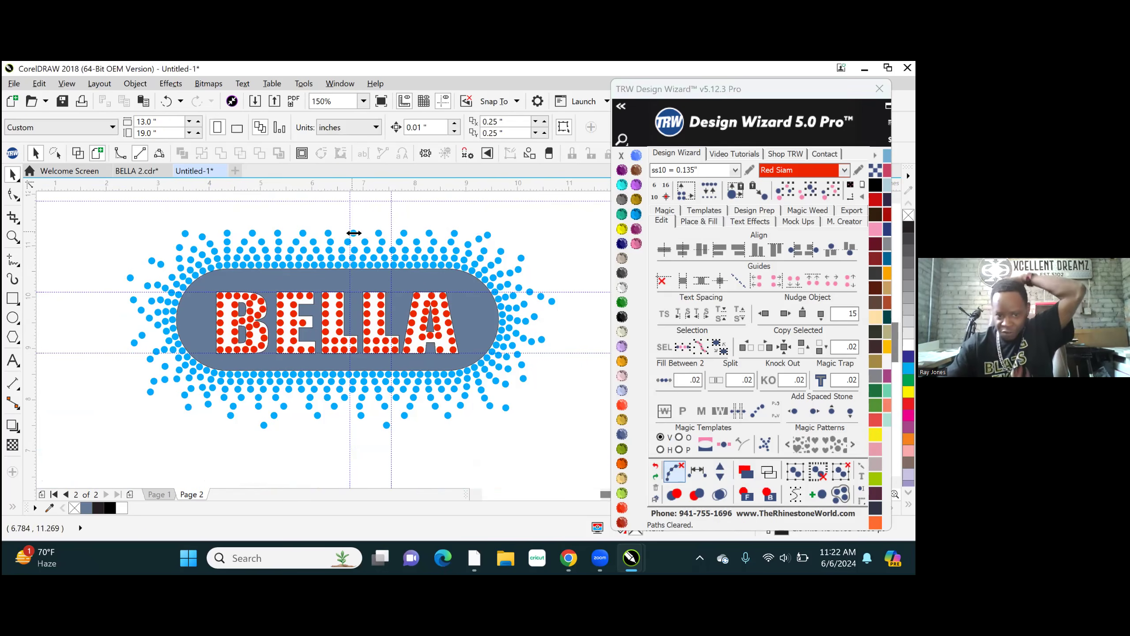
- Space the seven stones evenly along a path from the A's top centre stone down the inner side of its right leg
scroll(432, 319, up, 4)
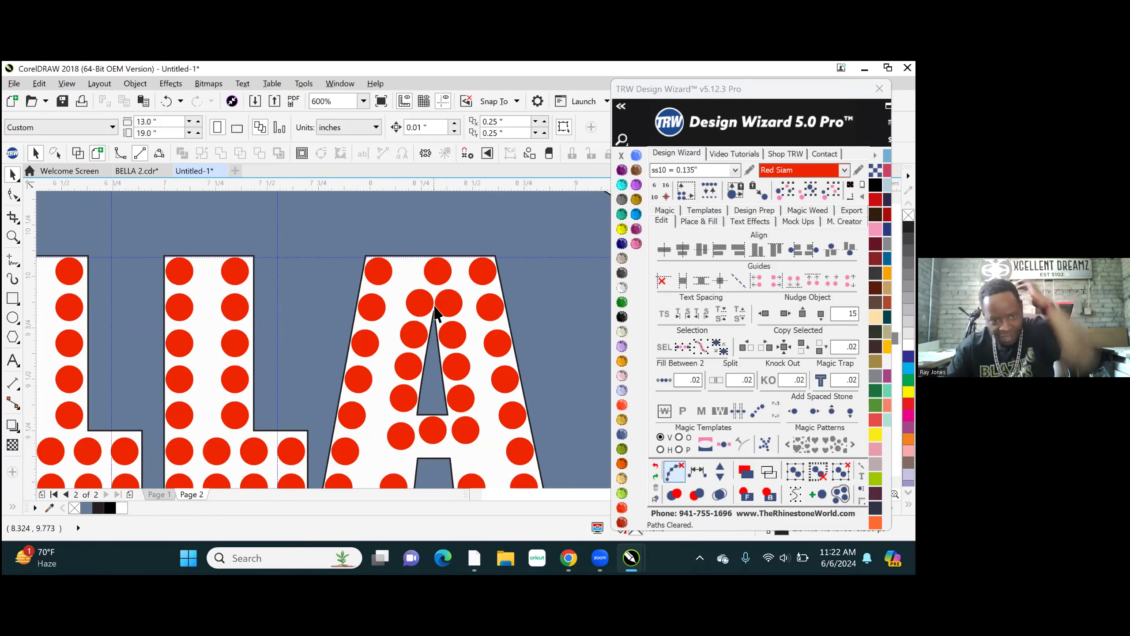
scroll(430, 283, down, 2)
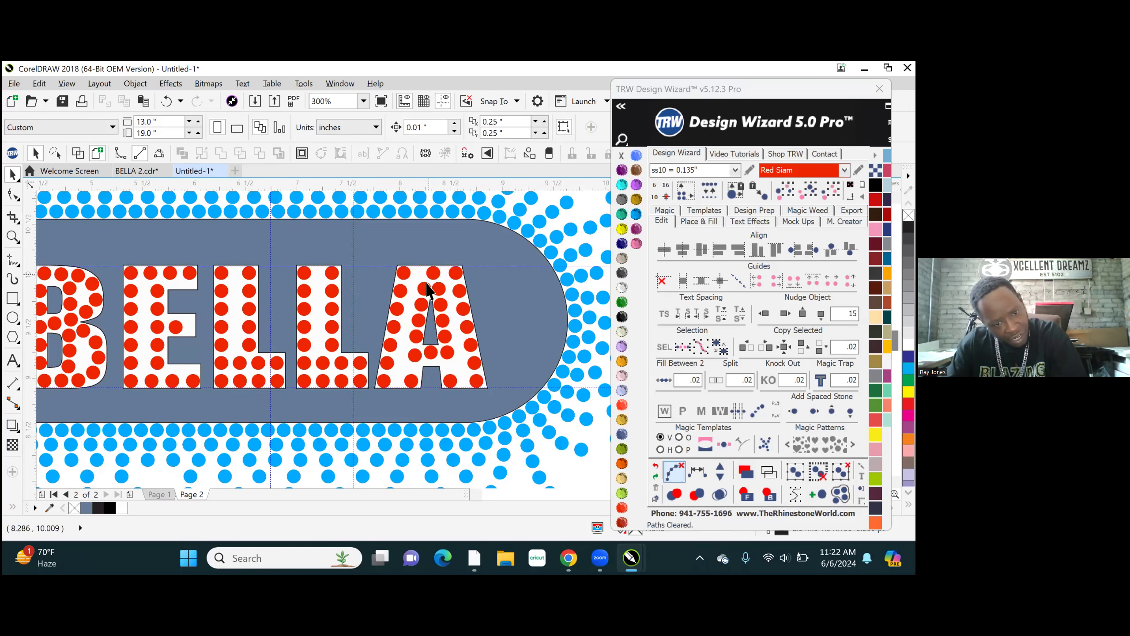
scroll(427, 290, up, 2)
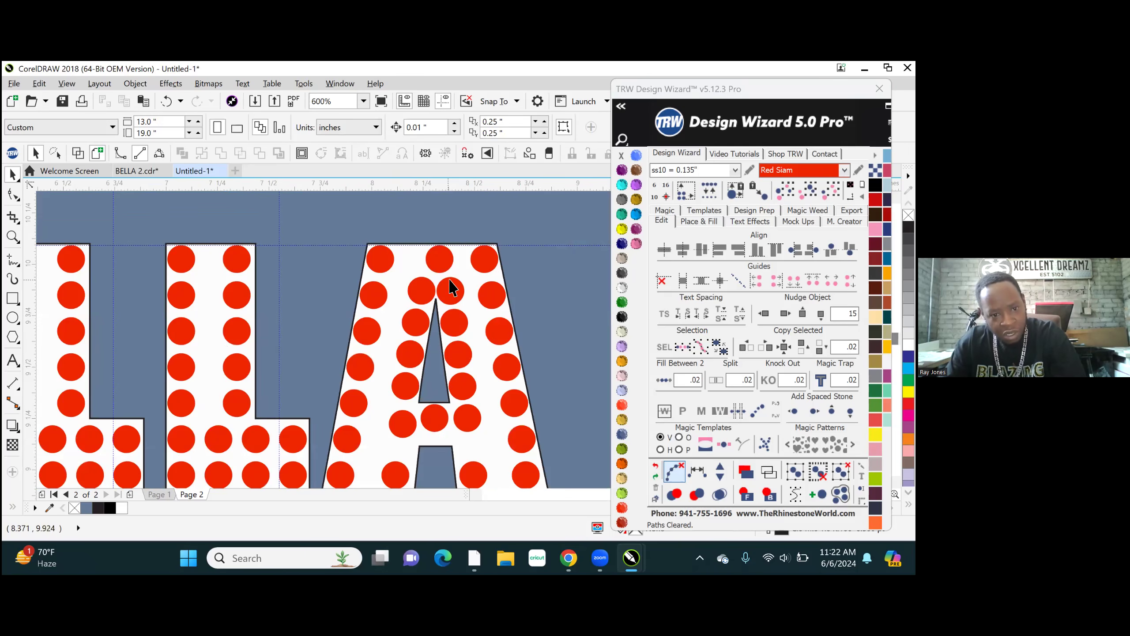
click(441, 261)
shift+click(454, 323)
shift+click(458, 357)
shift+click(463, 387)
shift+click(469, 422)
shift+click(476, 474)
scroll(331, 272, down, 1)
scroll(352, 272, down, 3)
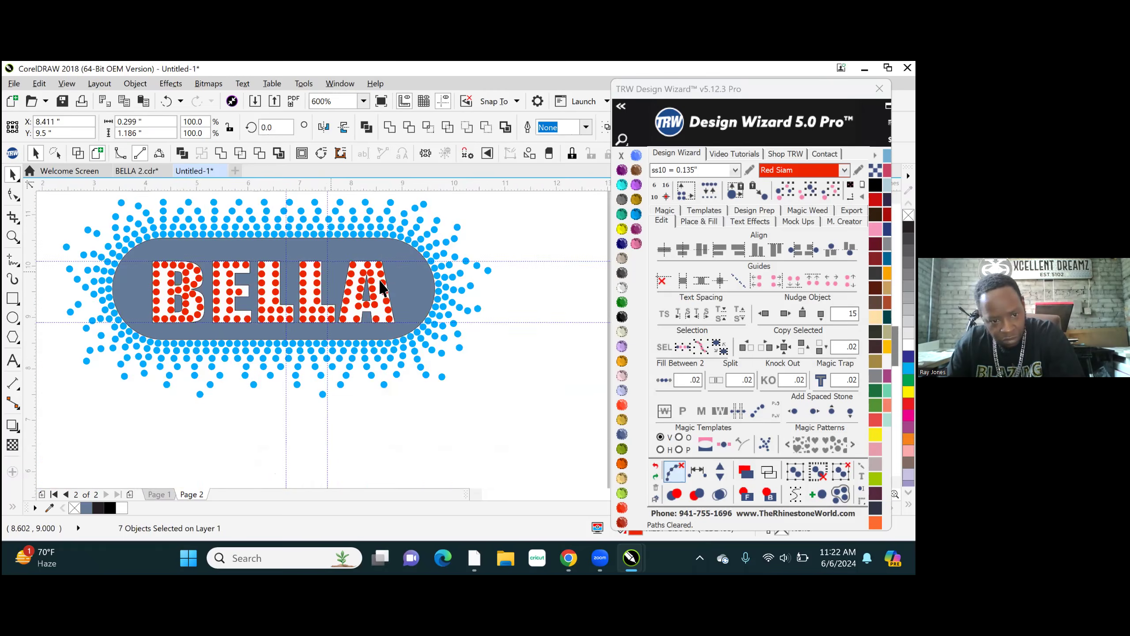
scroll(358, 320, up, 4)
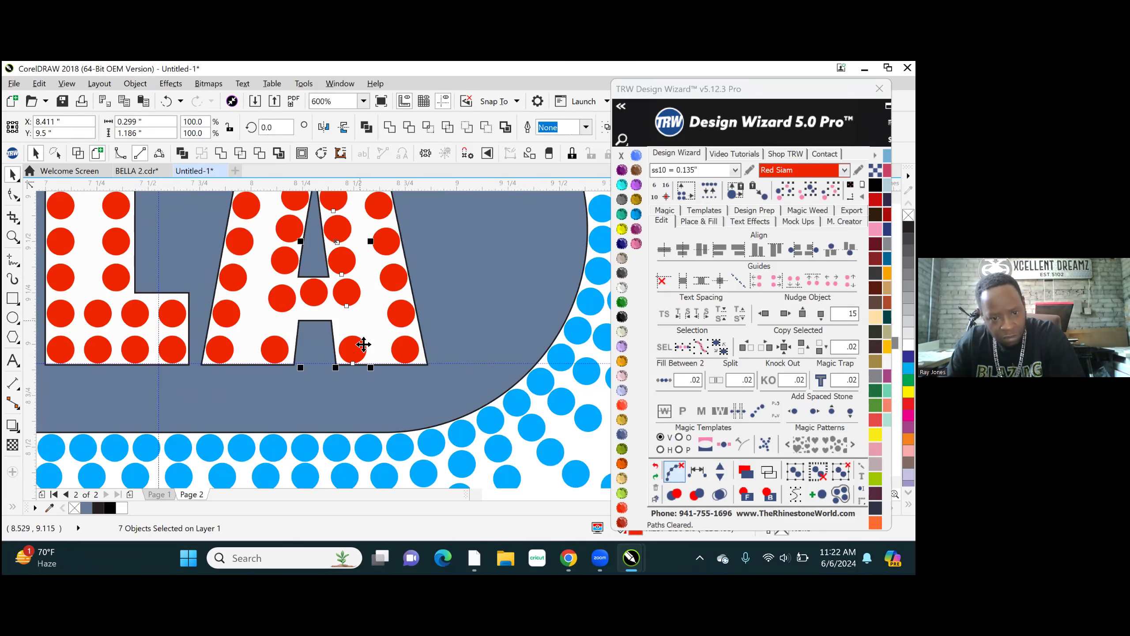
click(702, 471)
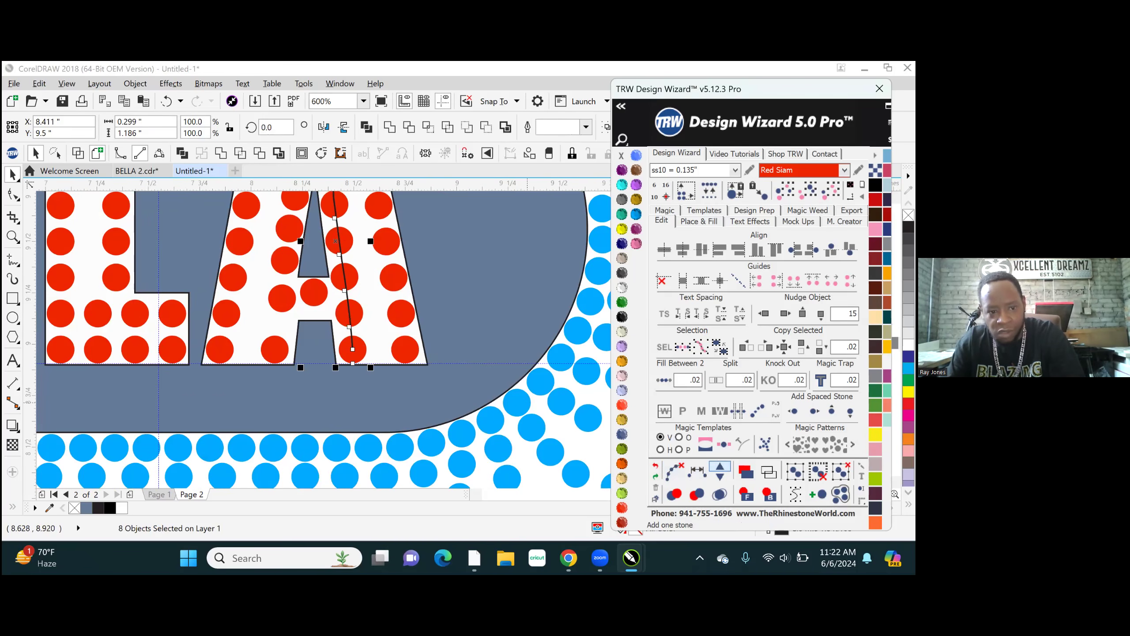
- Try one extra stone on the A's right-leg path, remove it again, and clear the path
click(720, 471)
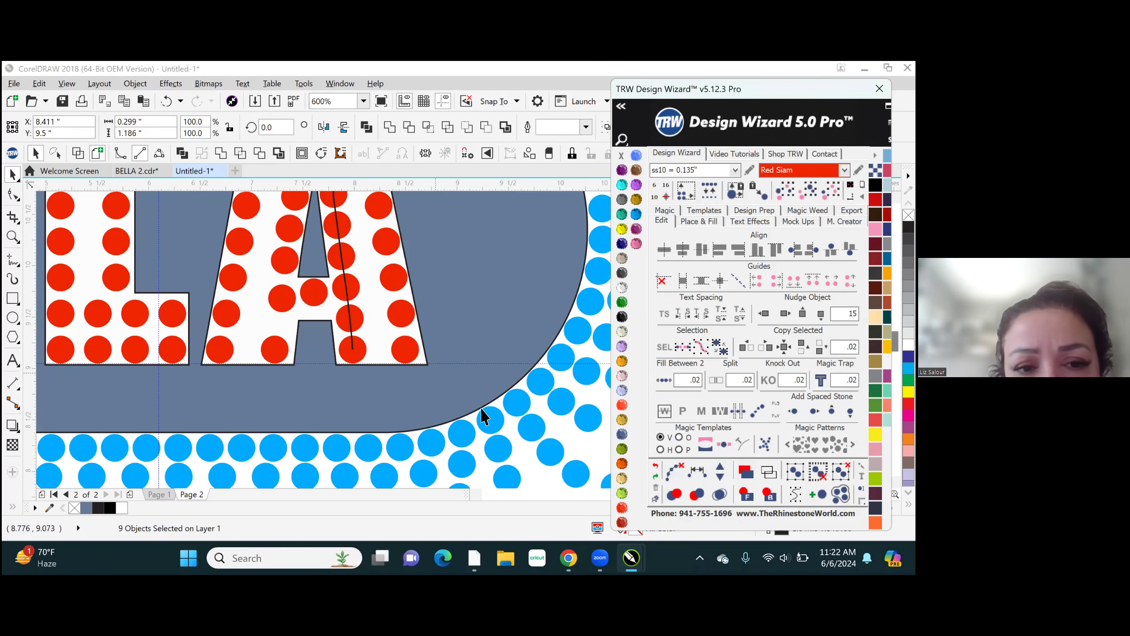
scroll(434, 384, down, 4)
scroll(438, 382, up, 2)
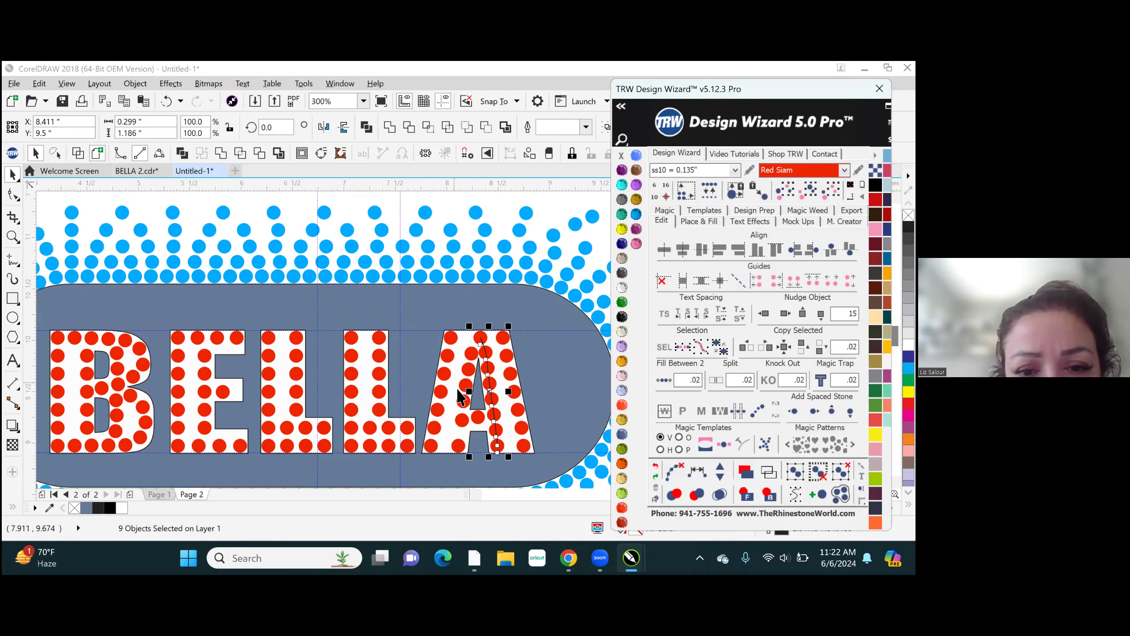
scroll(505, 438, up, 2)
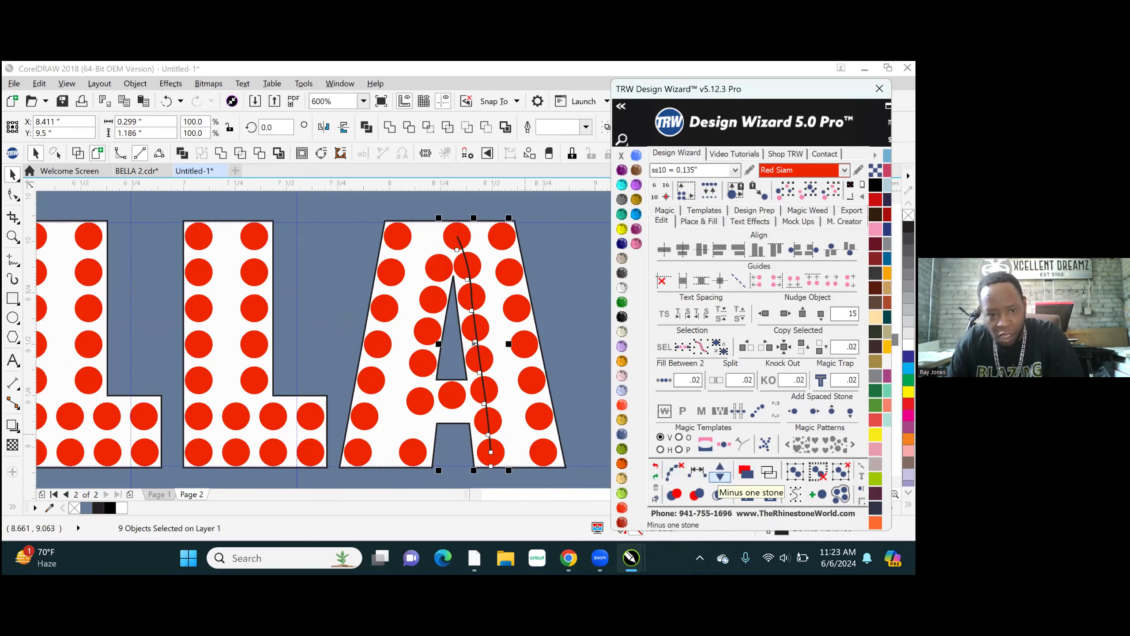
click(719, 477)
click(674, 471)
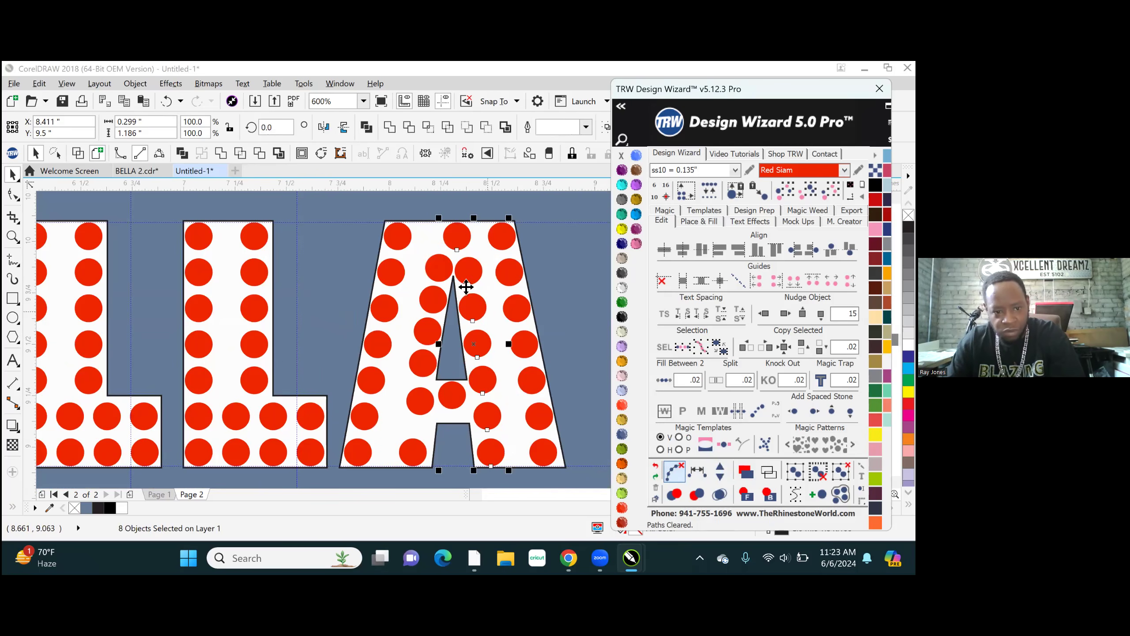
- Select the seven stones running from the foot of the A's left leg up its inner side to the top centre stone
click(411, 452)
shift+click(417, 404)
shift+click(414, 357)
shift+click(428, 327)
shift+click(431, 310)
shift+click(438, 272)
shift+click(458, 235)
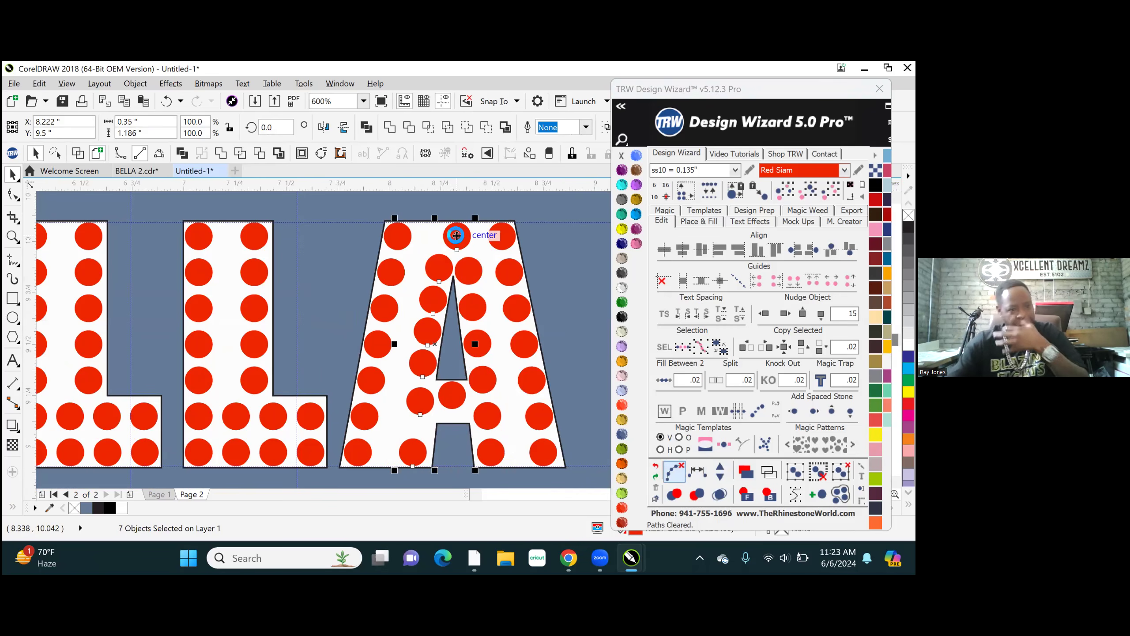
- Save the drawing as a CDR file named BELLA TRAINING in the SVG files folder
key(ctrl+s)
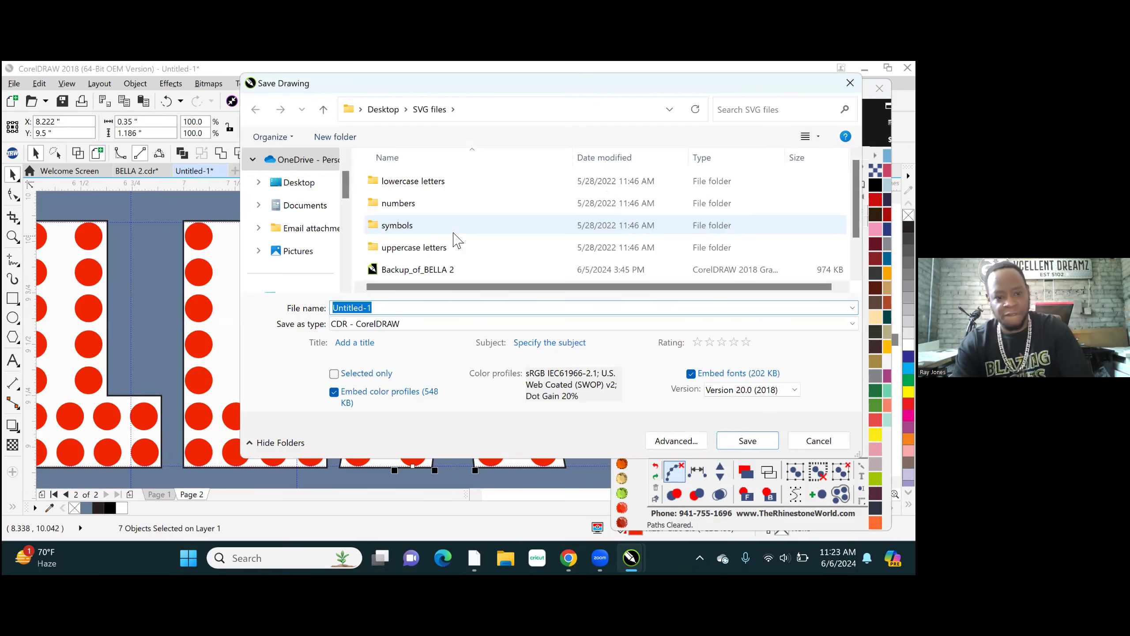
text(BELLA)
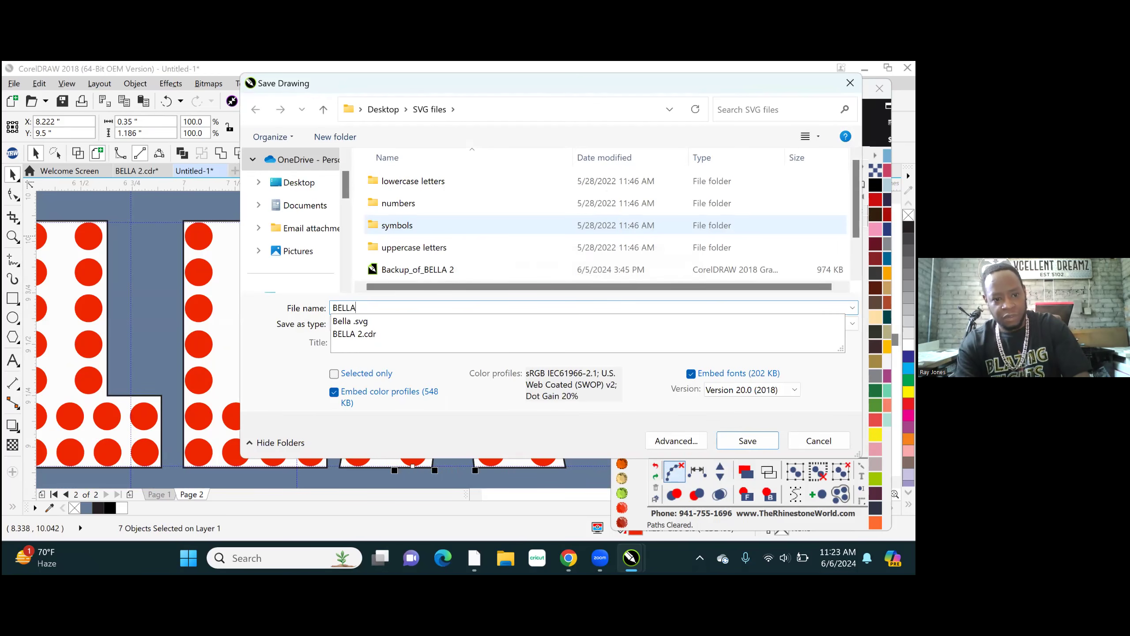
text( TR)
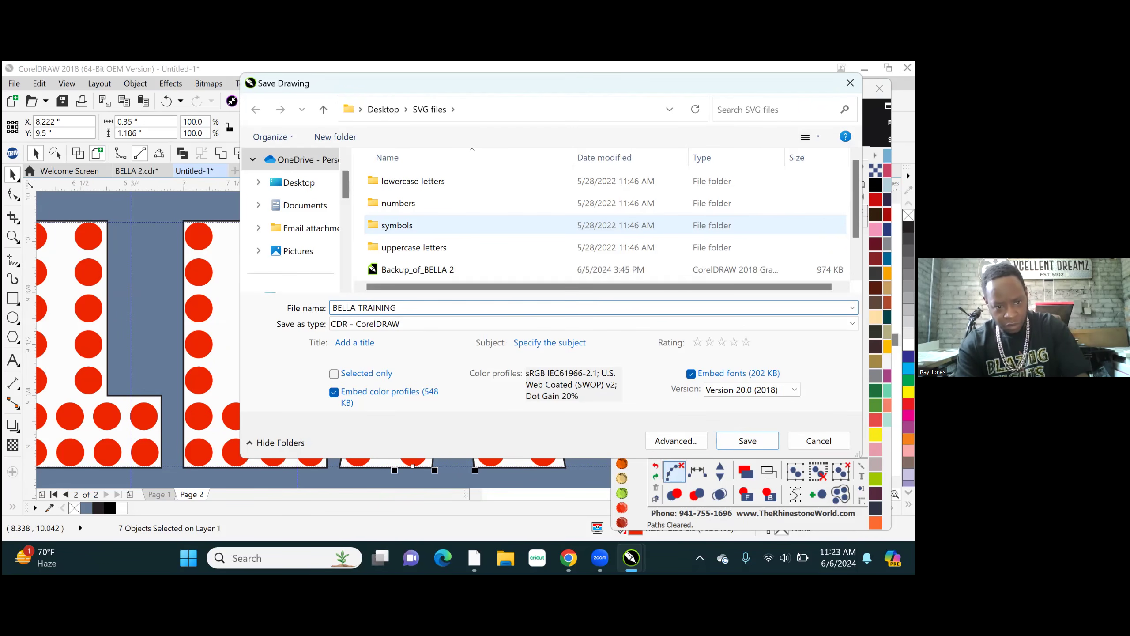
text(AINING)
key(Return)
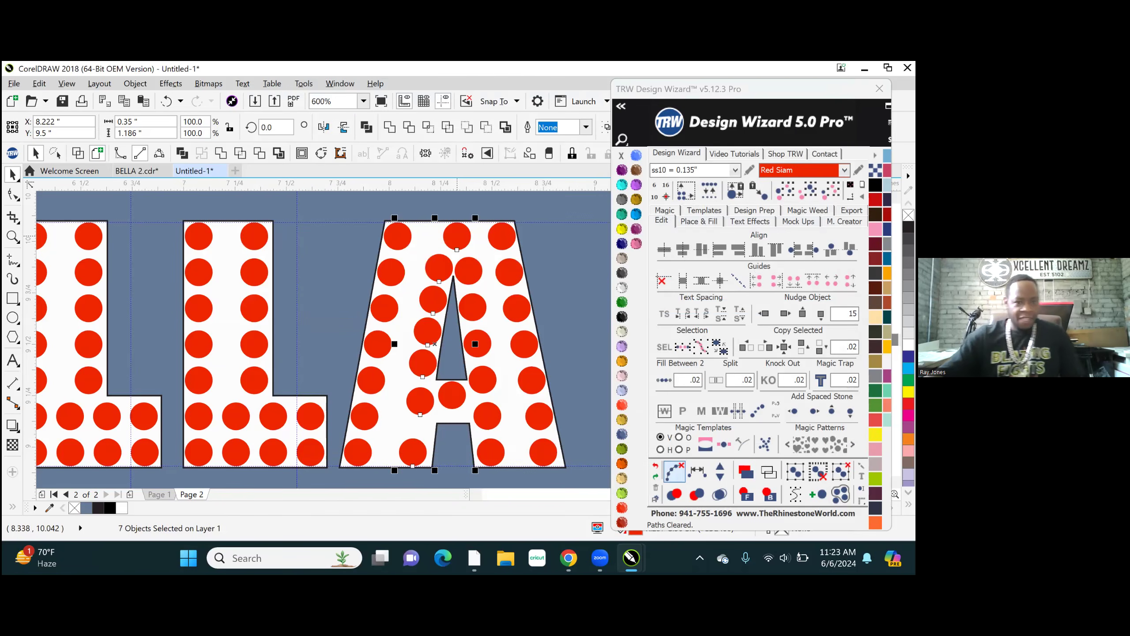
- Space the selected stones evenly along the inner side of the A's left leg and clear the path
click(698, 472)
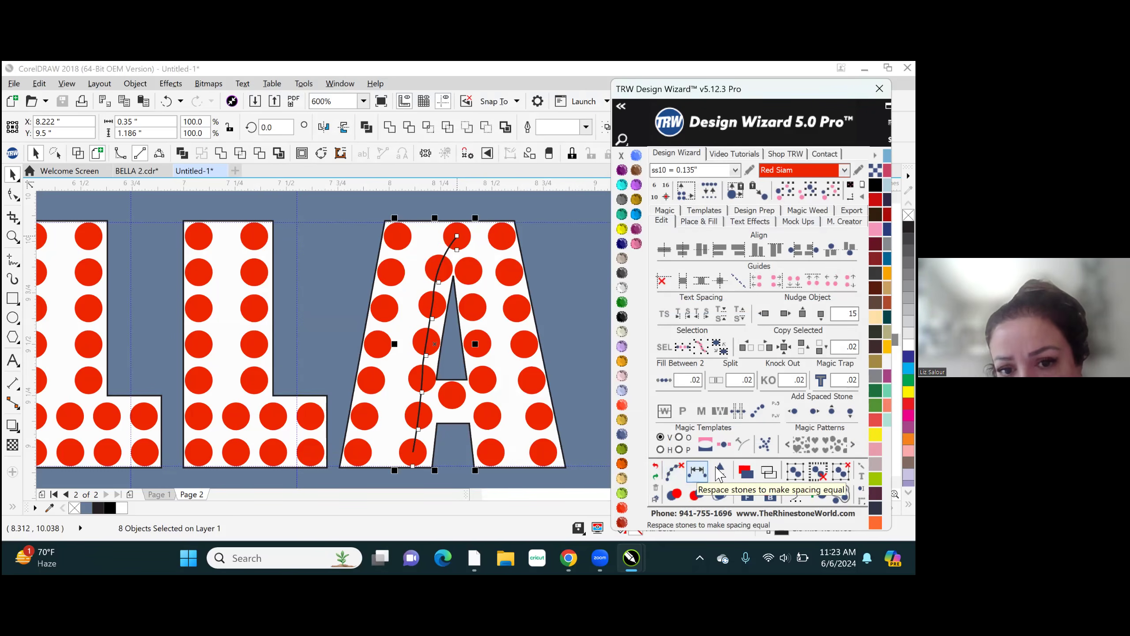
click(666, 474)
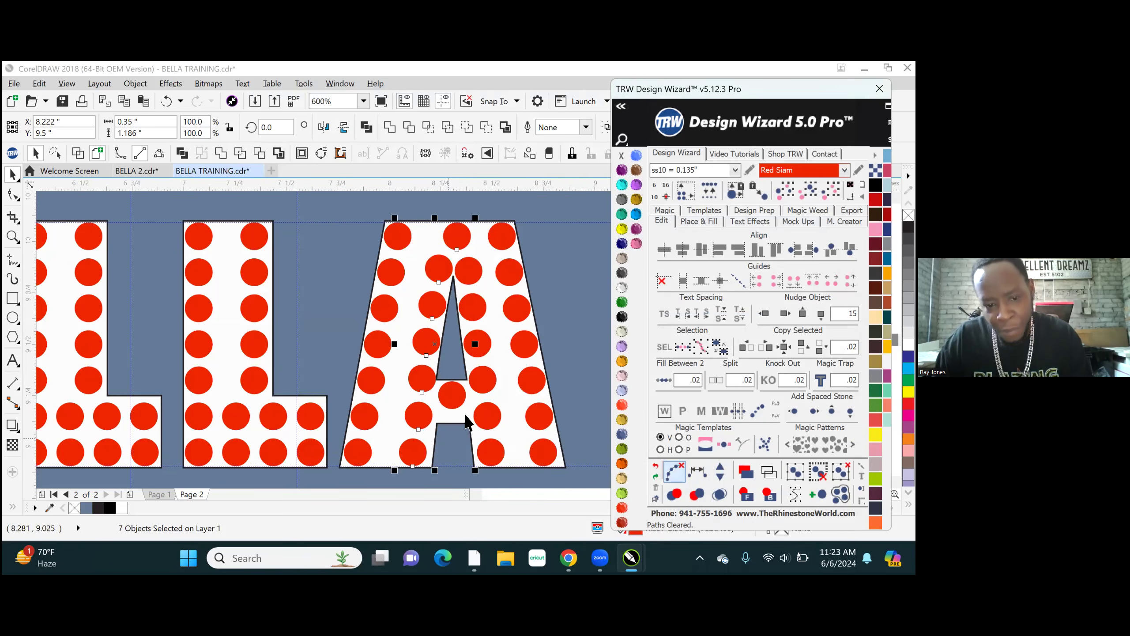
- Move the stone in the A's crossbar lower, to about X 8.305, Y 9.226 inches, and deselect it
scroll(467, 423, up, 3)
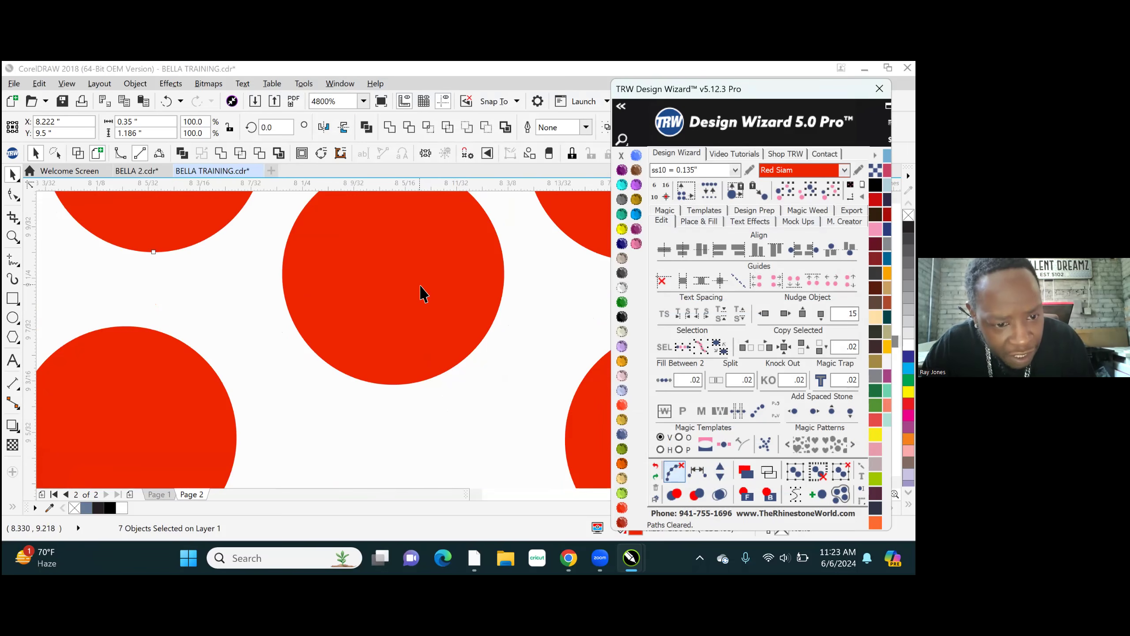
click(416, 318)
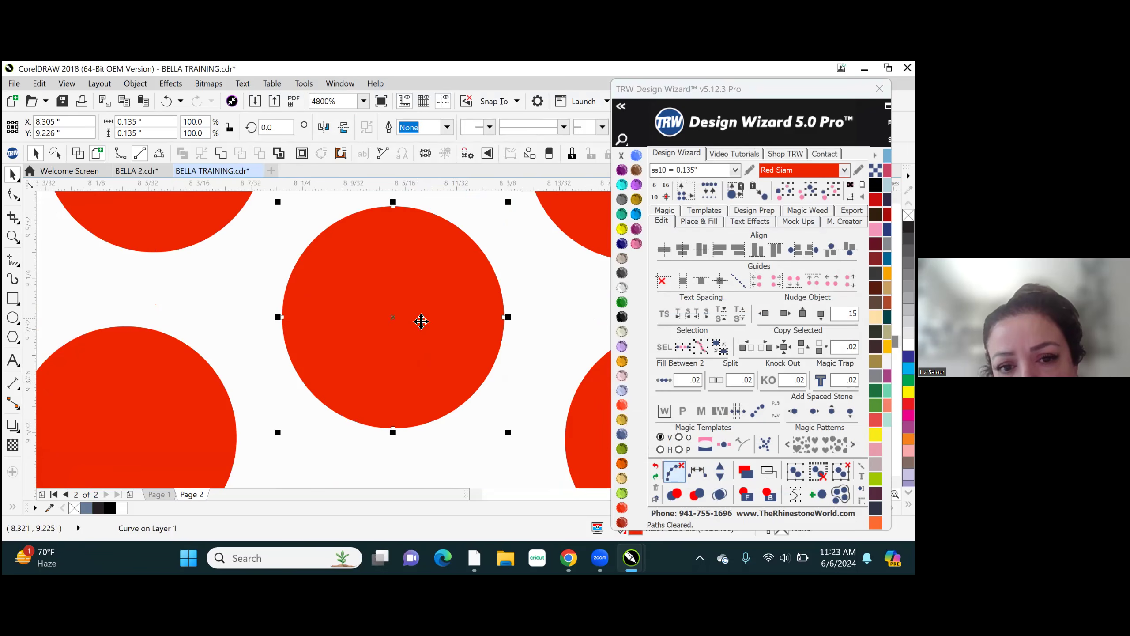
scroll(450, 378, down, 3)
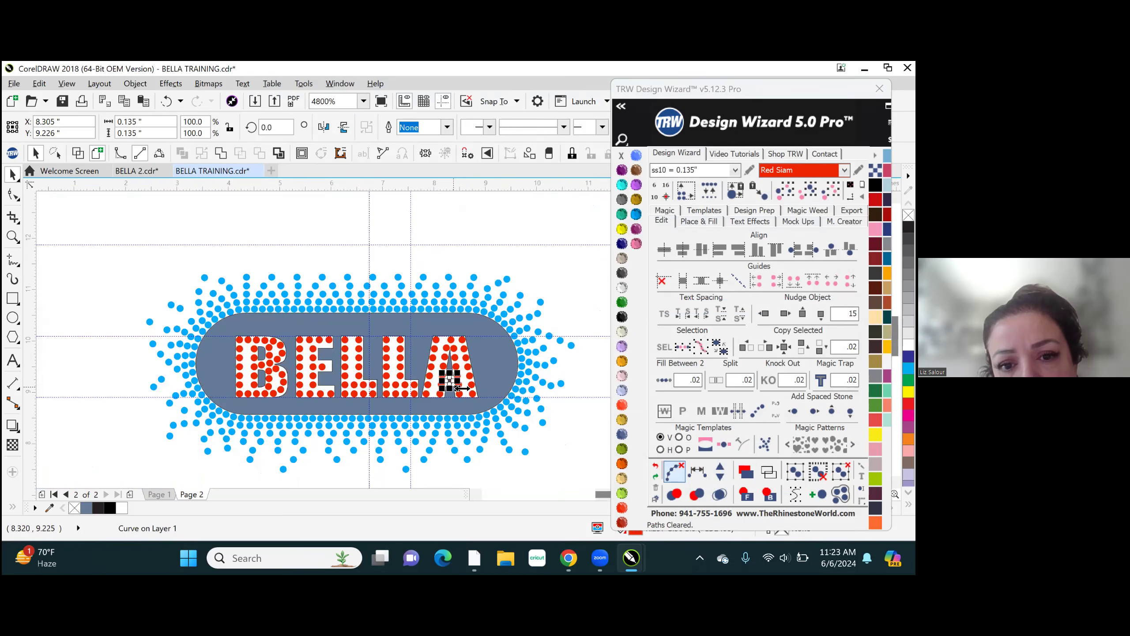
scroll(461, 388, down, 2)
click(382, 282)
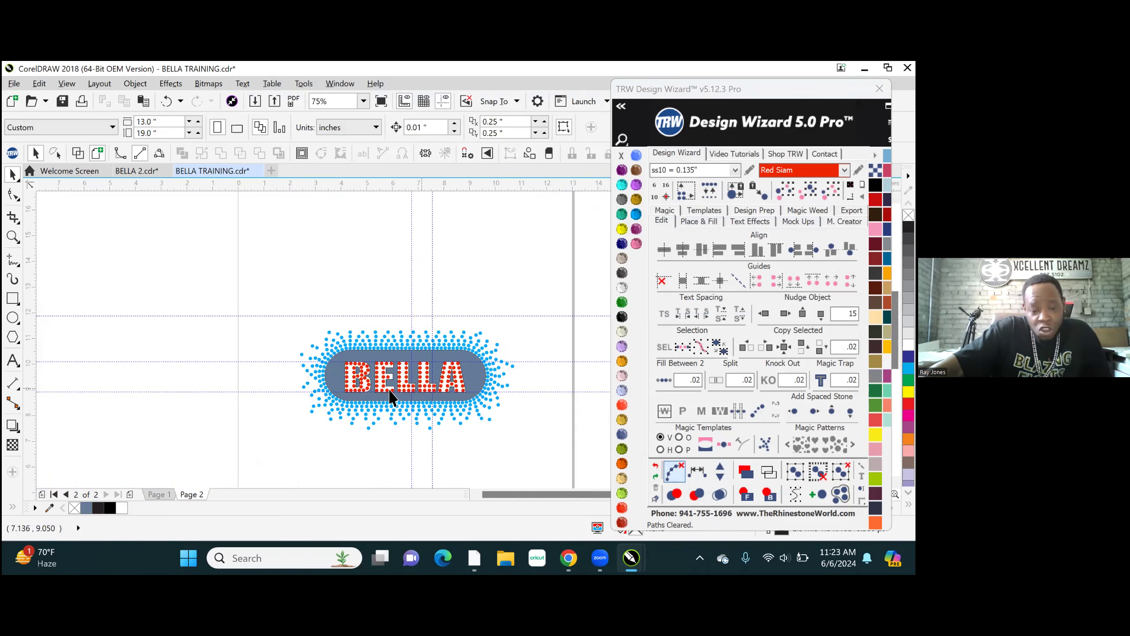
- Create a quick mockup of the whole BELLA rhinestone design on the Womens Burn-Out Shirt Front product
scroll(455, 370, up, 4)
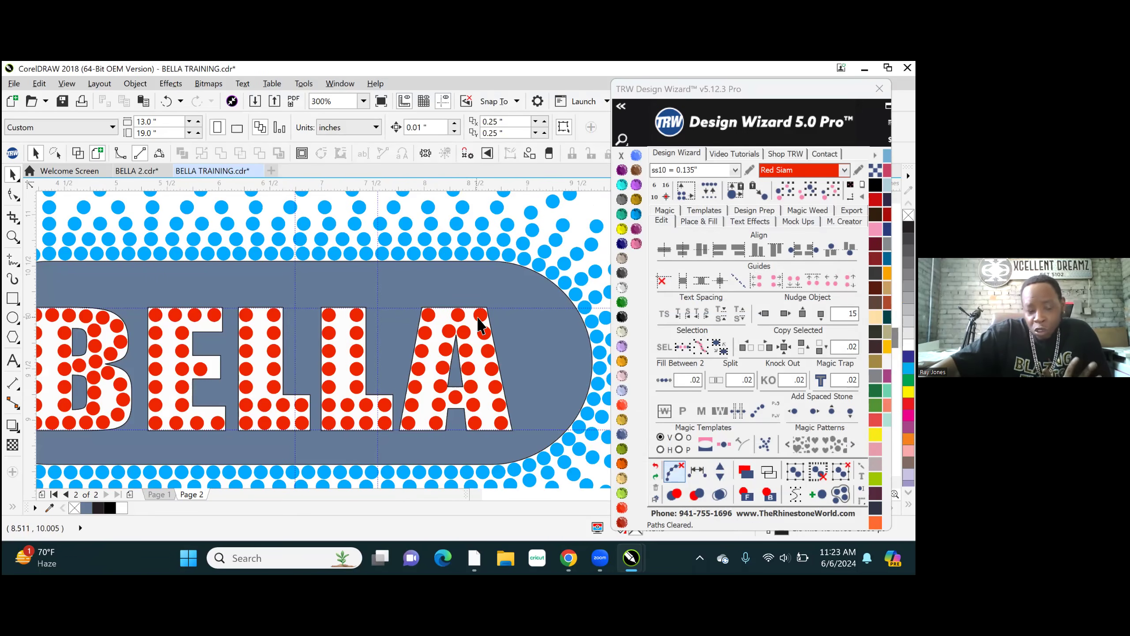
scroll(479, 336, down, 4)
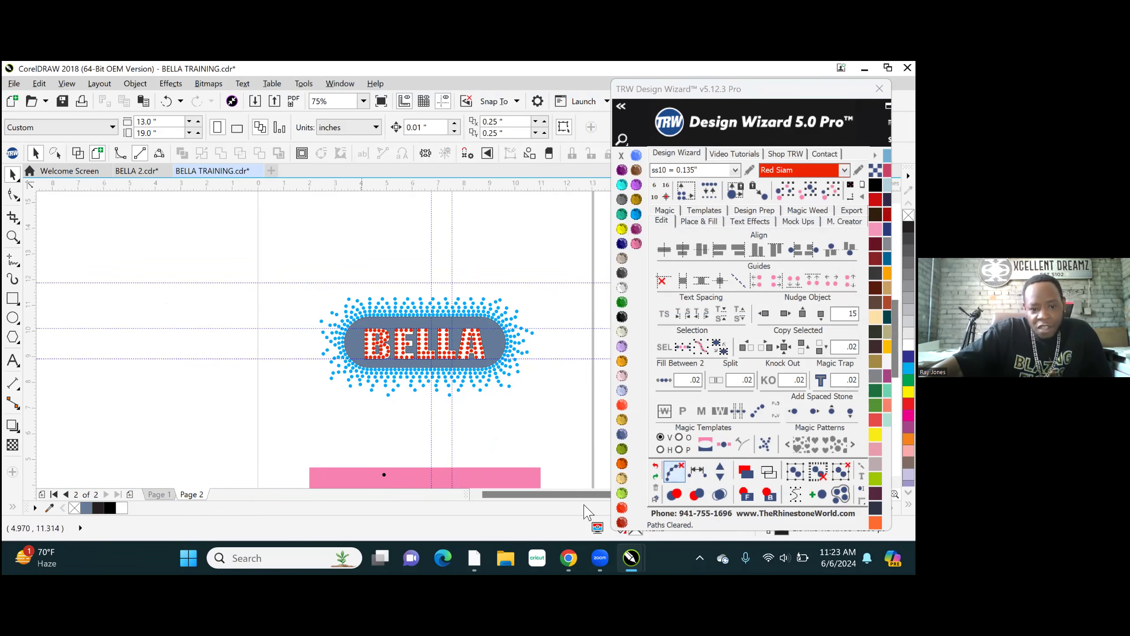
scroll(373, 370, up, 2)
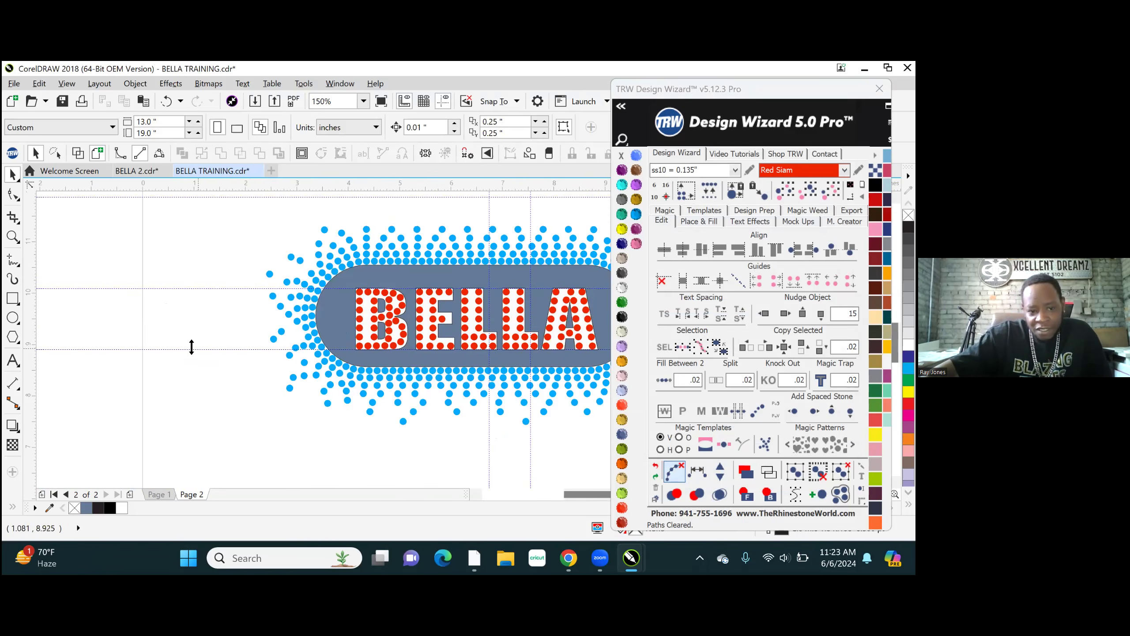
scroll(191, 347, down, 2)
drag(514, 415, 494, 419)
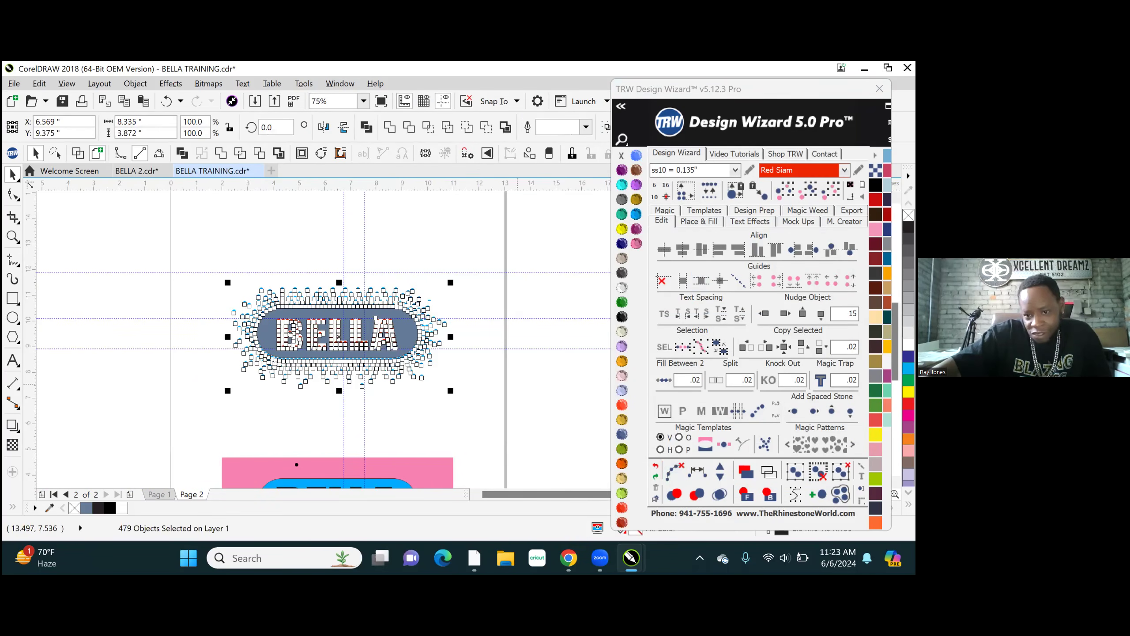
click(798, 221)
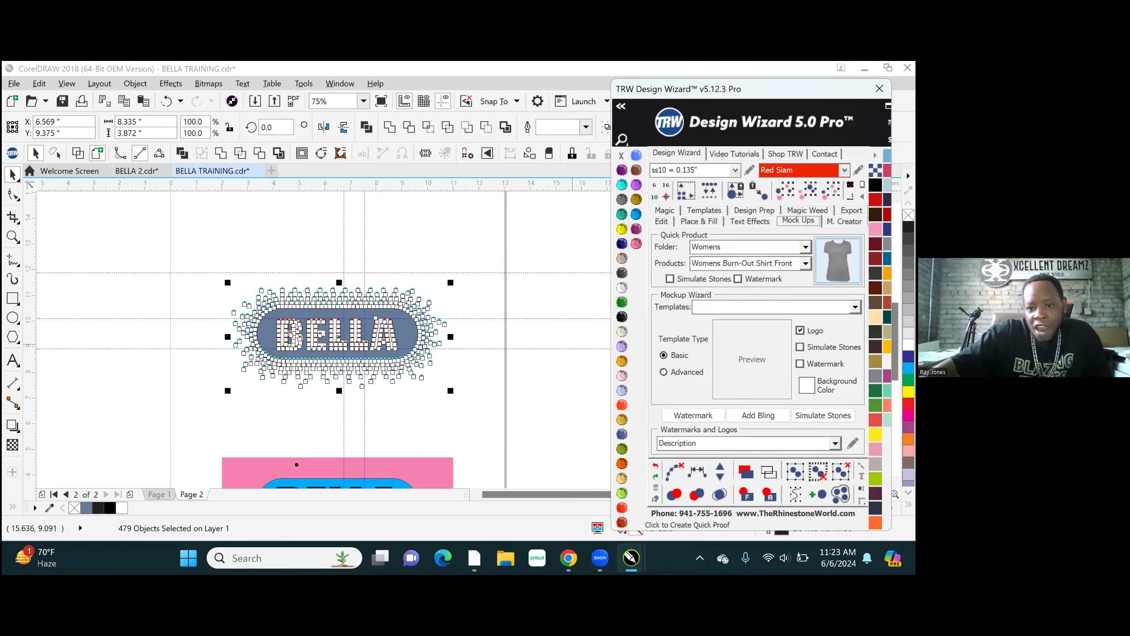
click(837, 260)
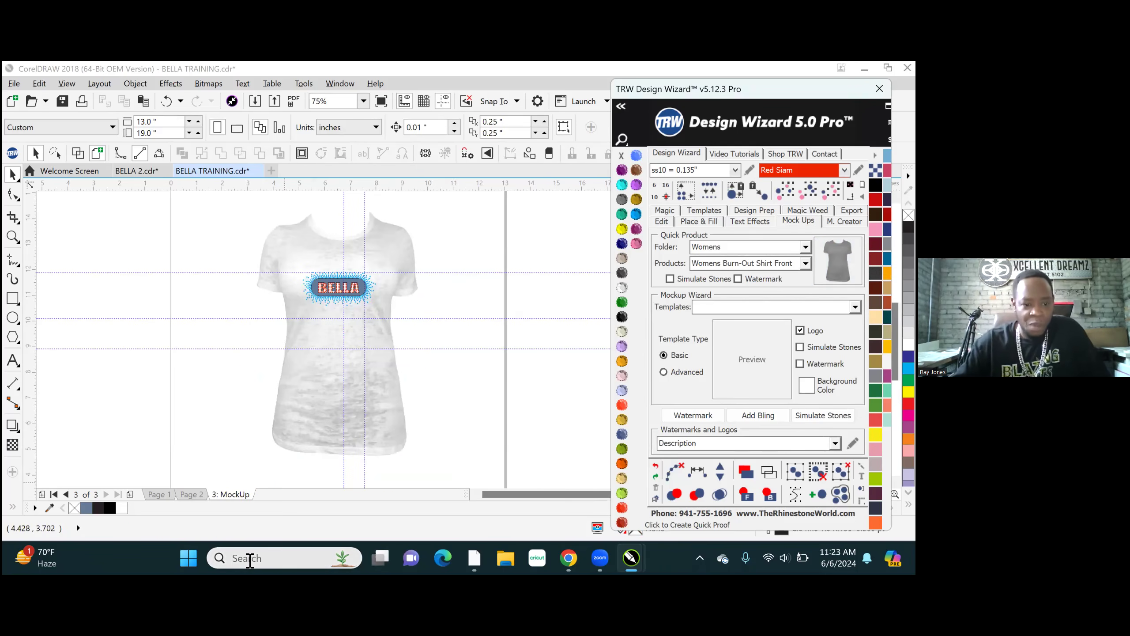
- Examine the BELLA design on the shirt mockup, and return to Page 2 to review the finished stone layout
scroll(338, 257, up, 2)
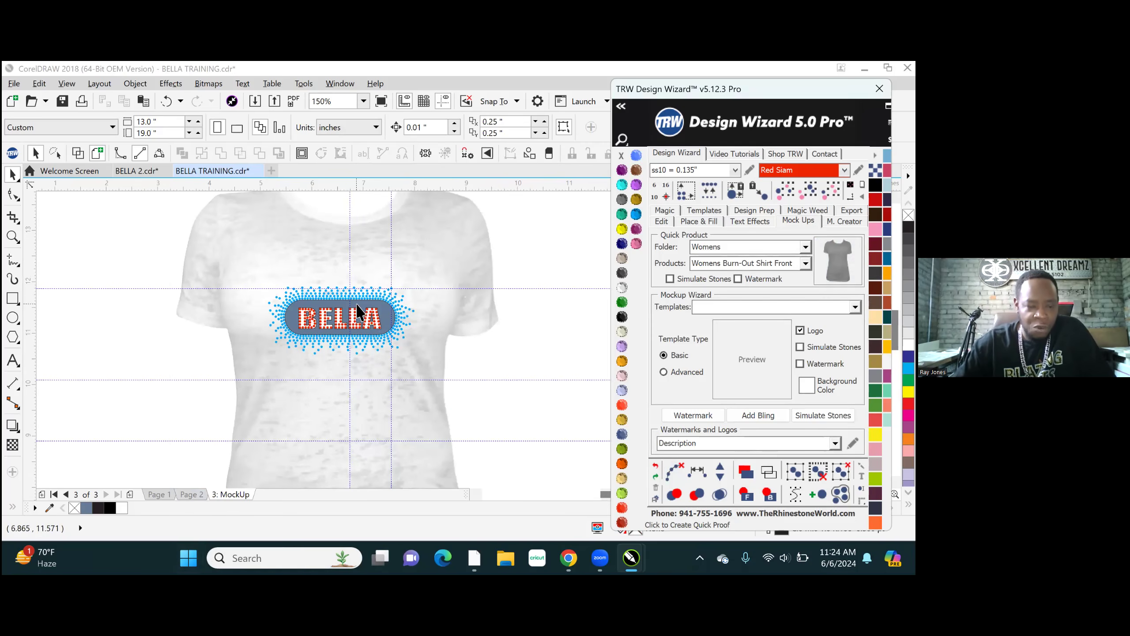
scroll(350, 288, up, 2)
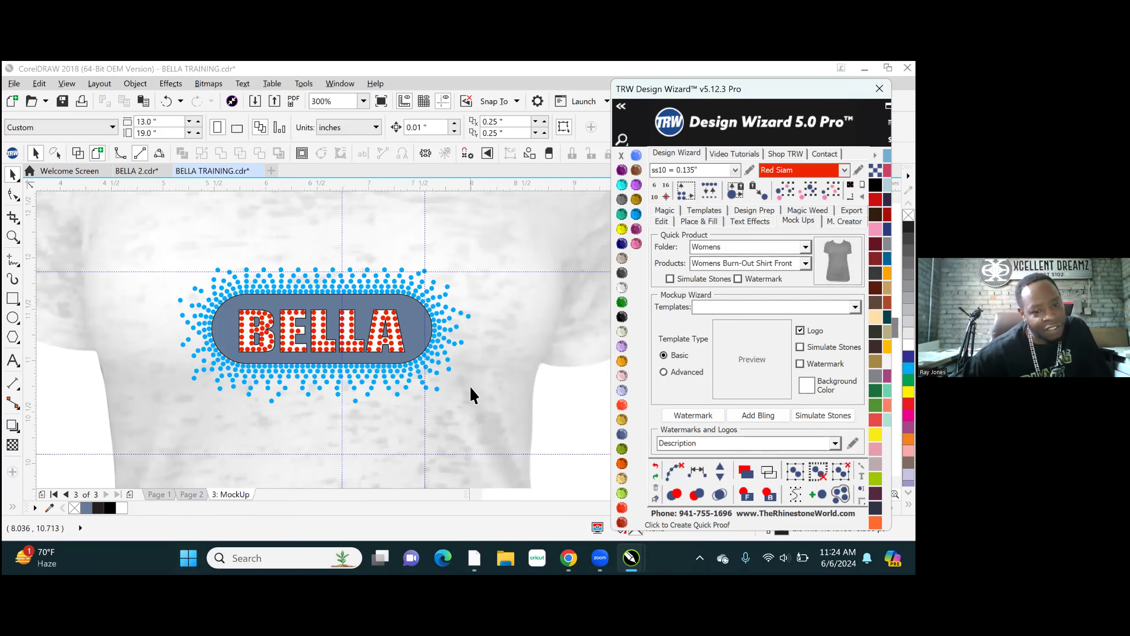
scroll(290, 354, down, 2)
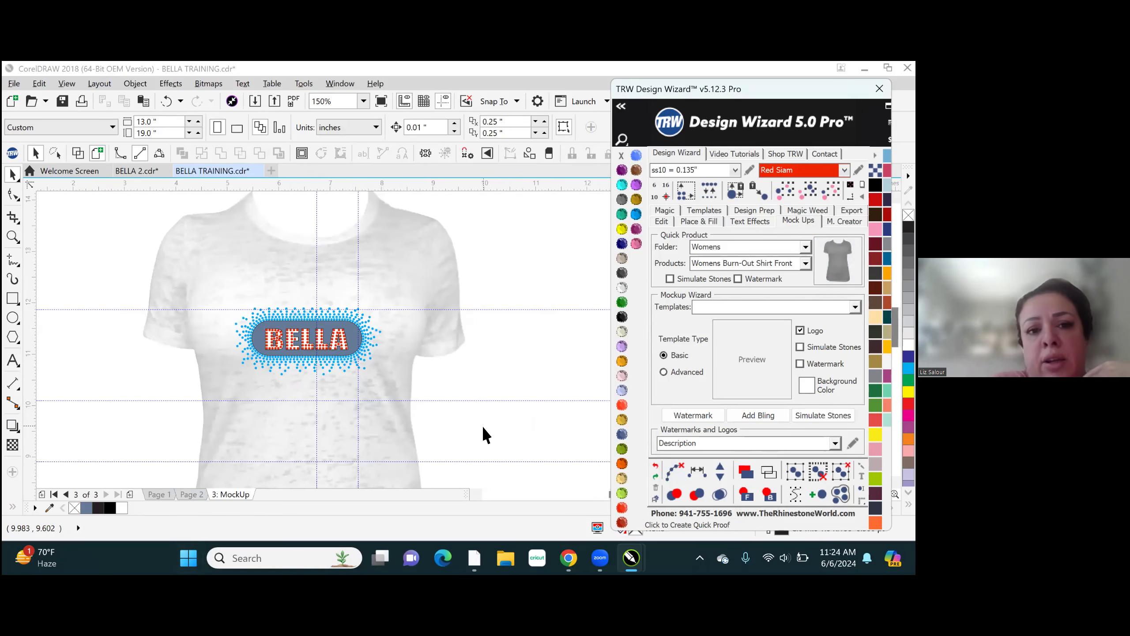
click(194, 495)
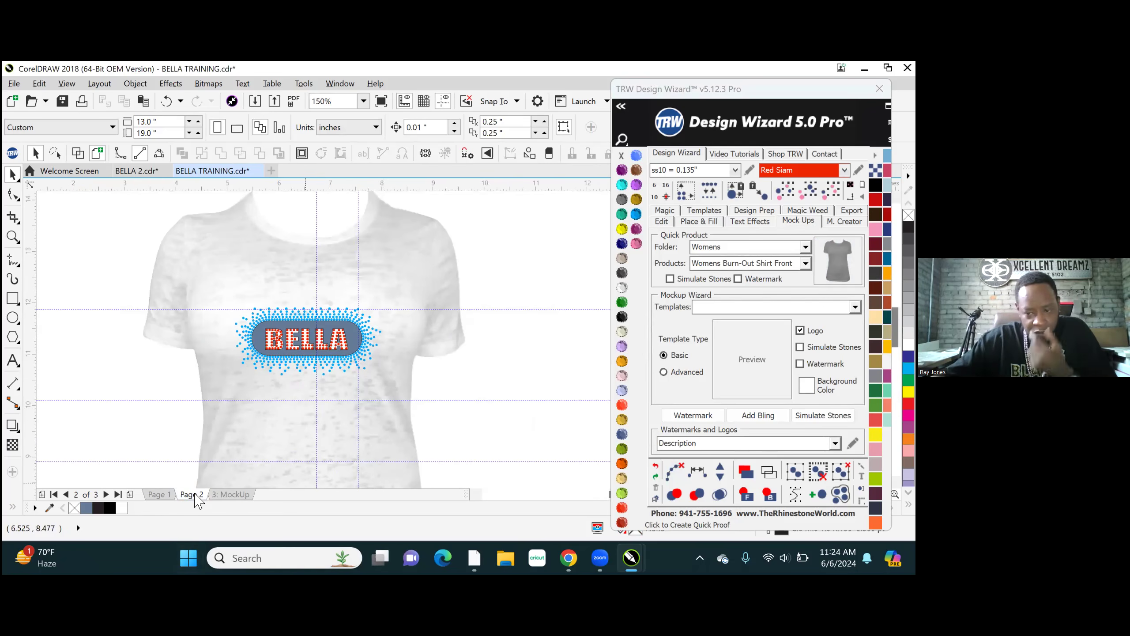
scroll(405, 265, down, 1)
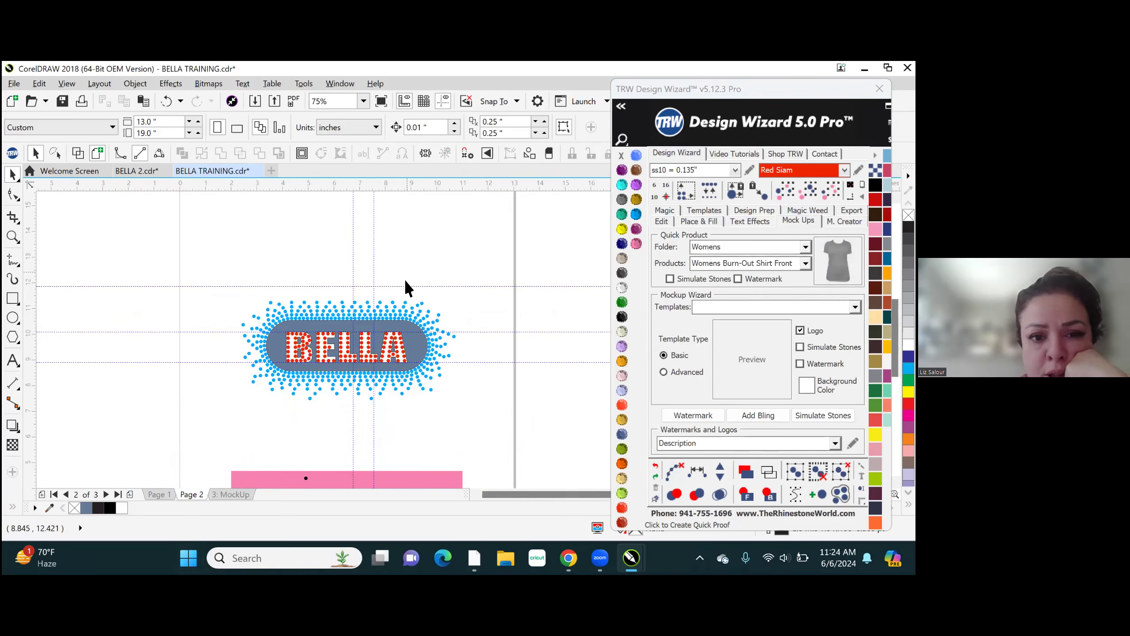
scroll(343, 396, up, 1)
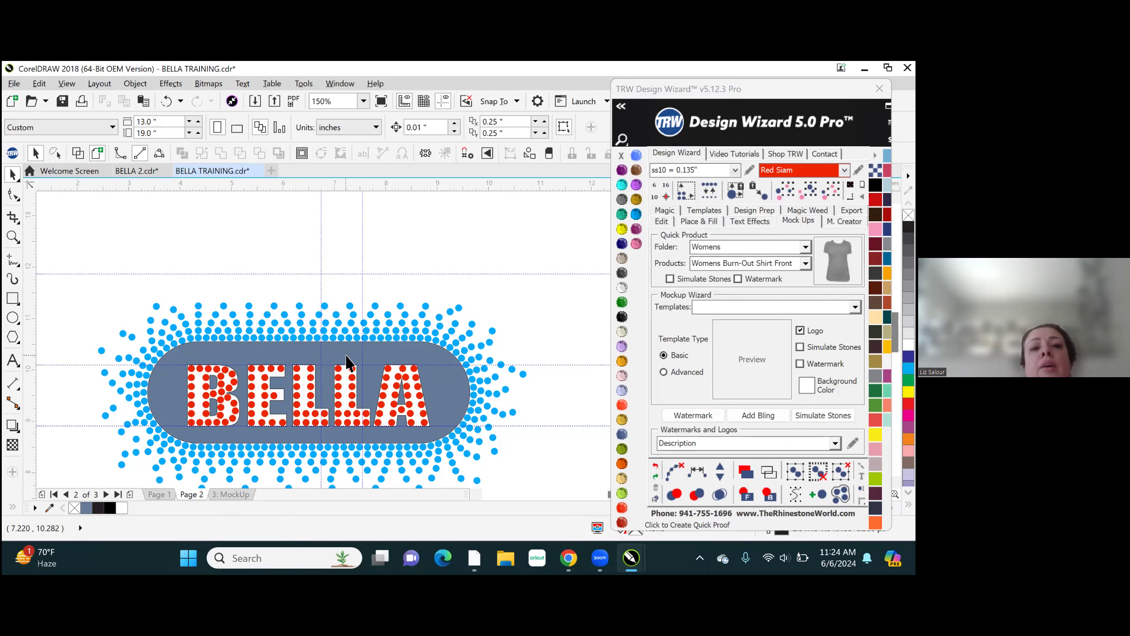
scroll(277, 267, down, 1)
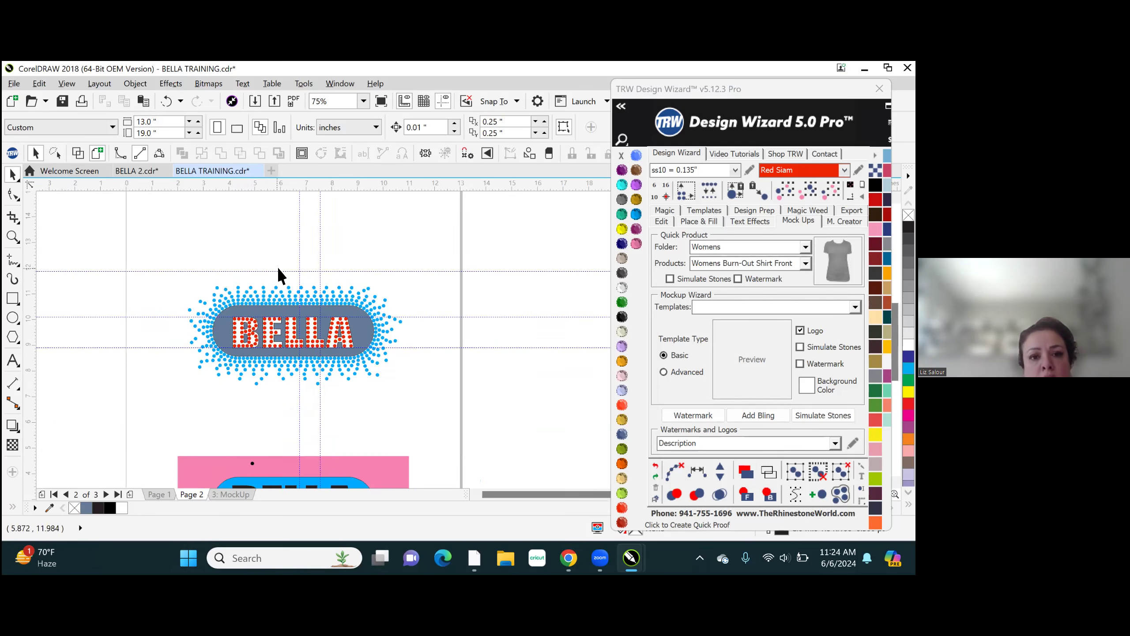
scroll(282, 332, up, 1)
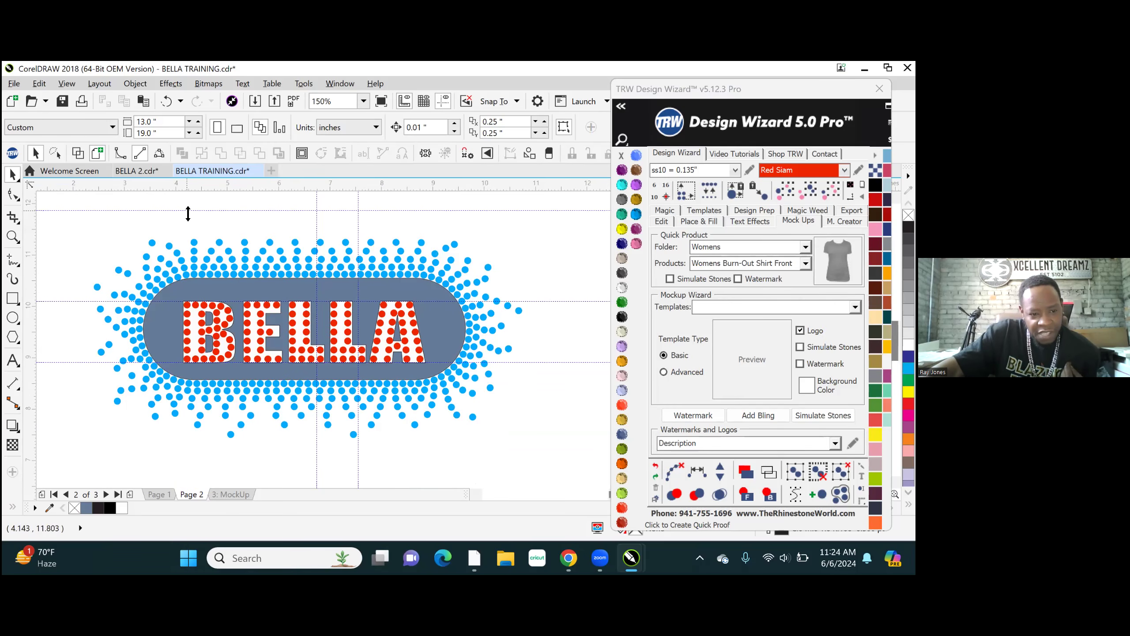
- Recolor the BELLA lettering and its red stones TRW Blue, and deselect them
drag(182, 223, 461, 370)
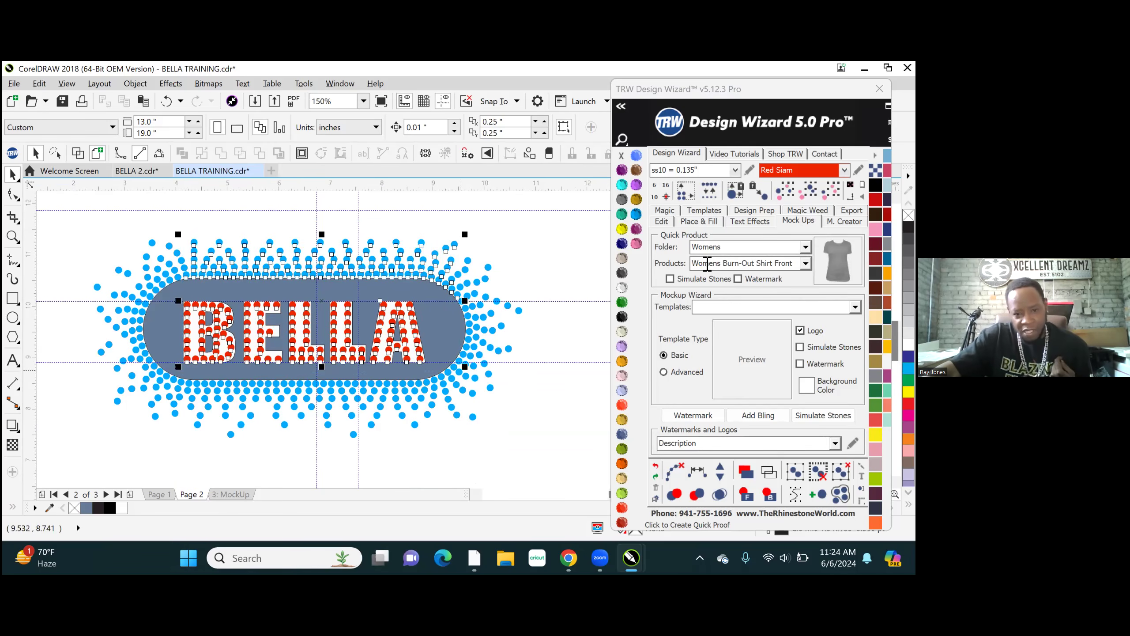
click(636, 214)
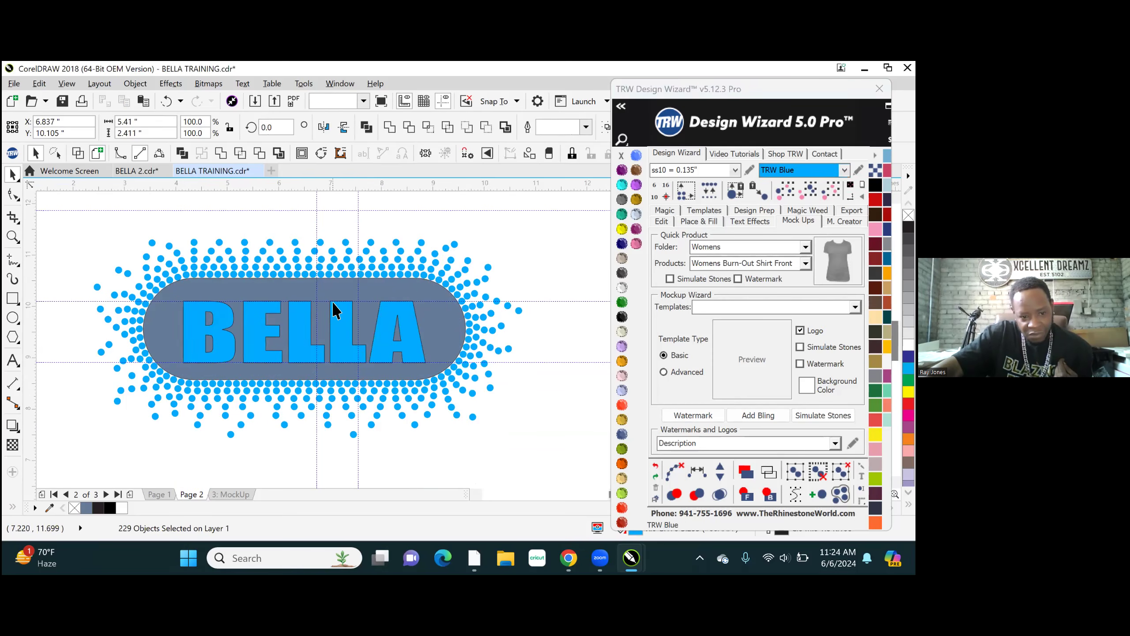
key(Escape)
- Recolor the BELLA lettering shape behind the stones TRW Pink and deselect it
scroll(339, 309, up, 8)
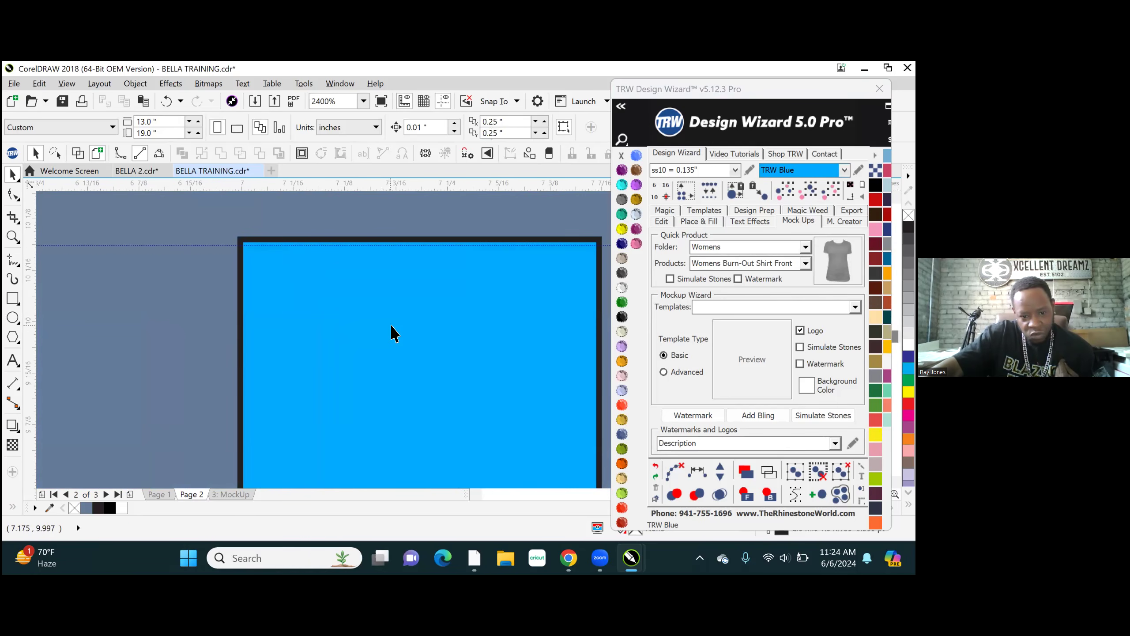
click(392, 334)
click(769, 494)
scroll(351, 311, down, 8)
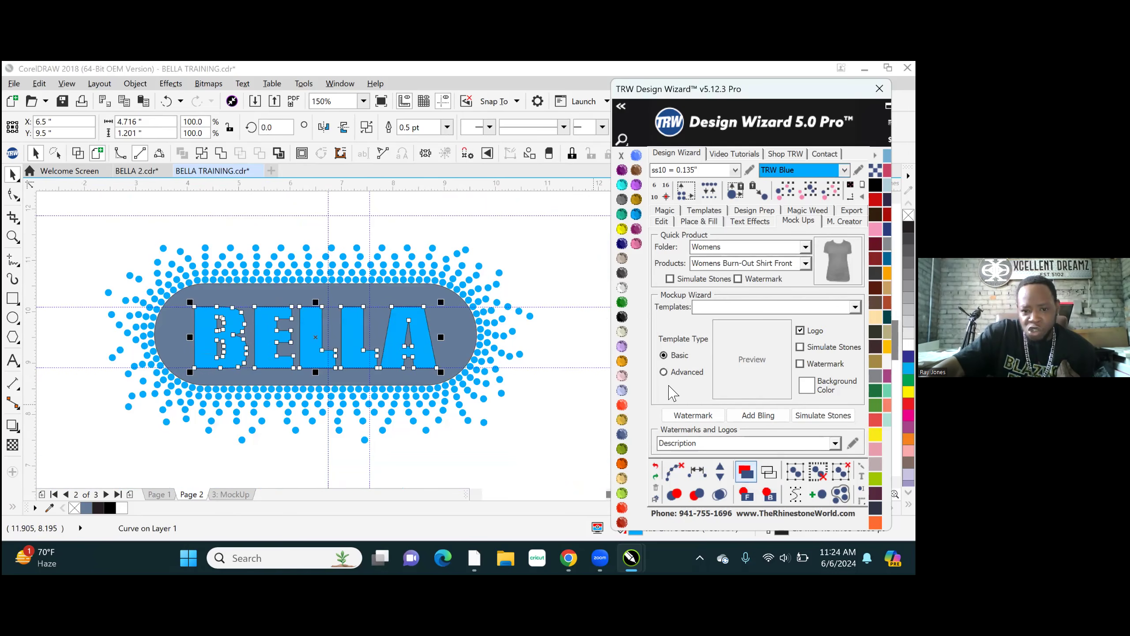
click(636, 244)
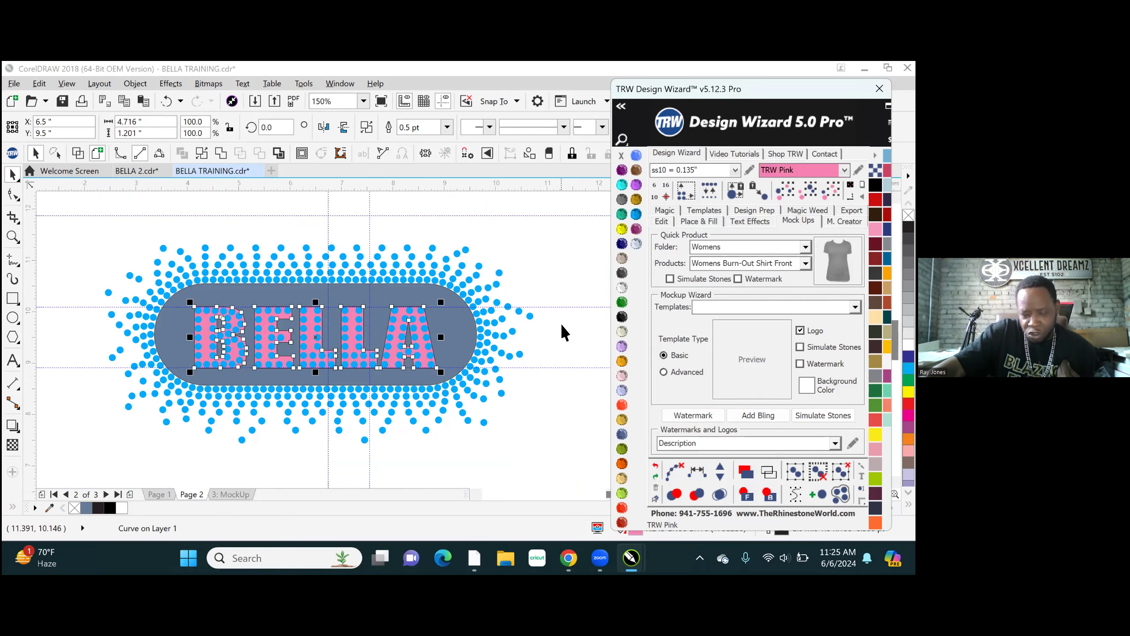
click(579, 261)
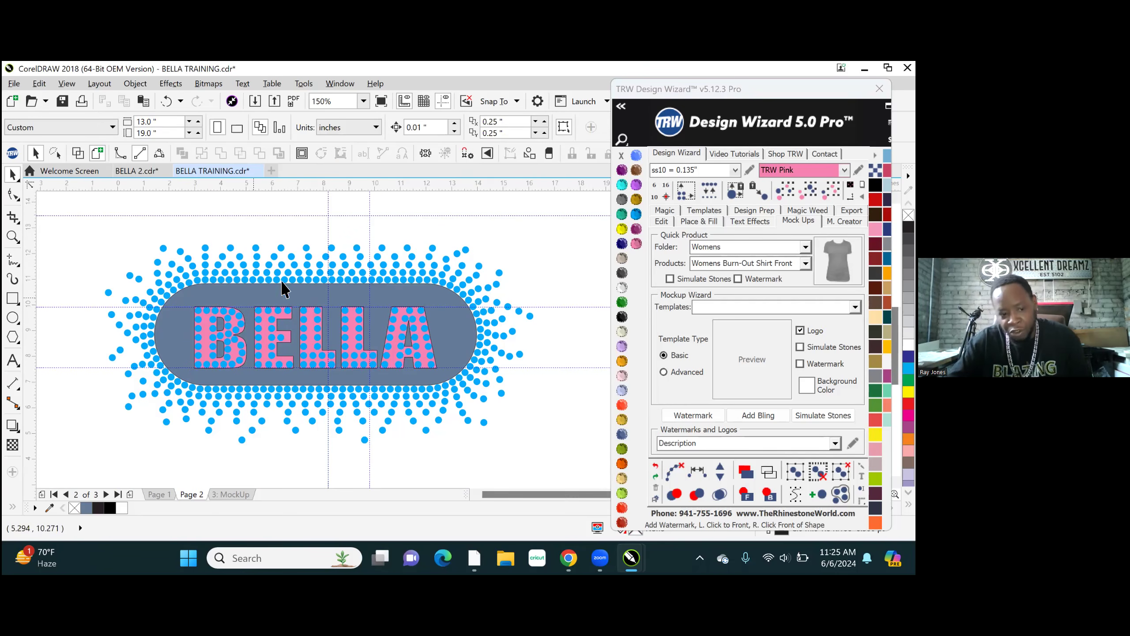
- Undo the TRW Pink and TRW Blue recolors of the BELLA lettering and its stones
scroll(278, 306, down, 2)
scroll(278, 306, up, 2)
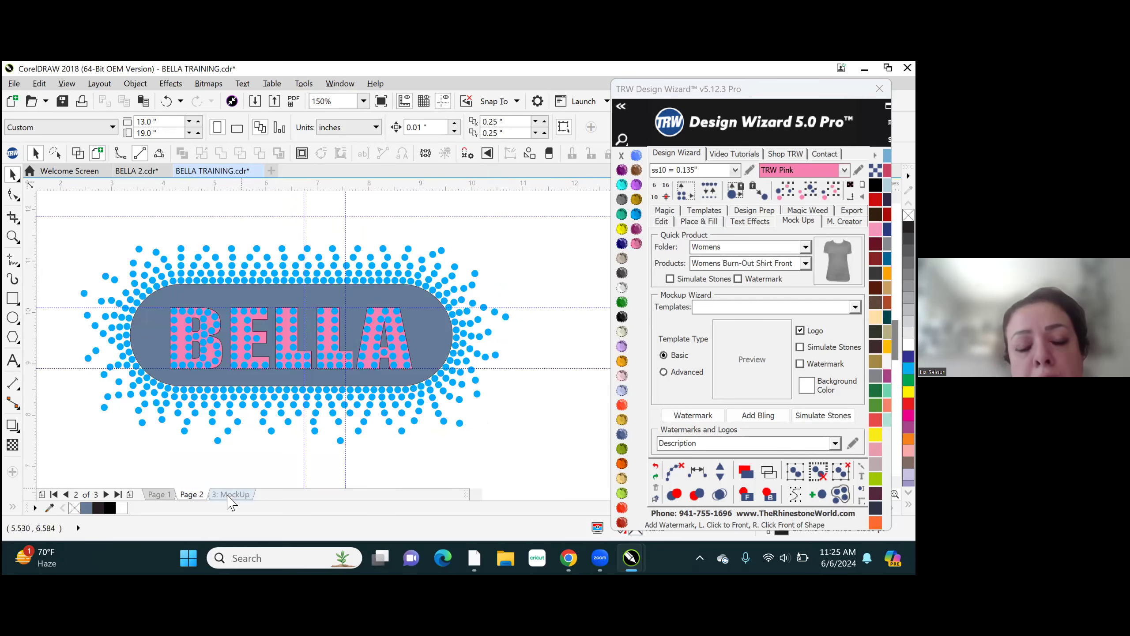
click(656, 468)
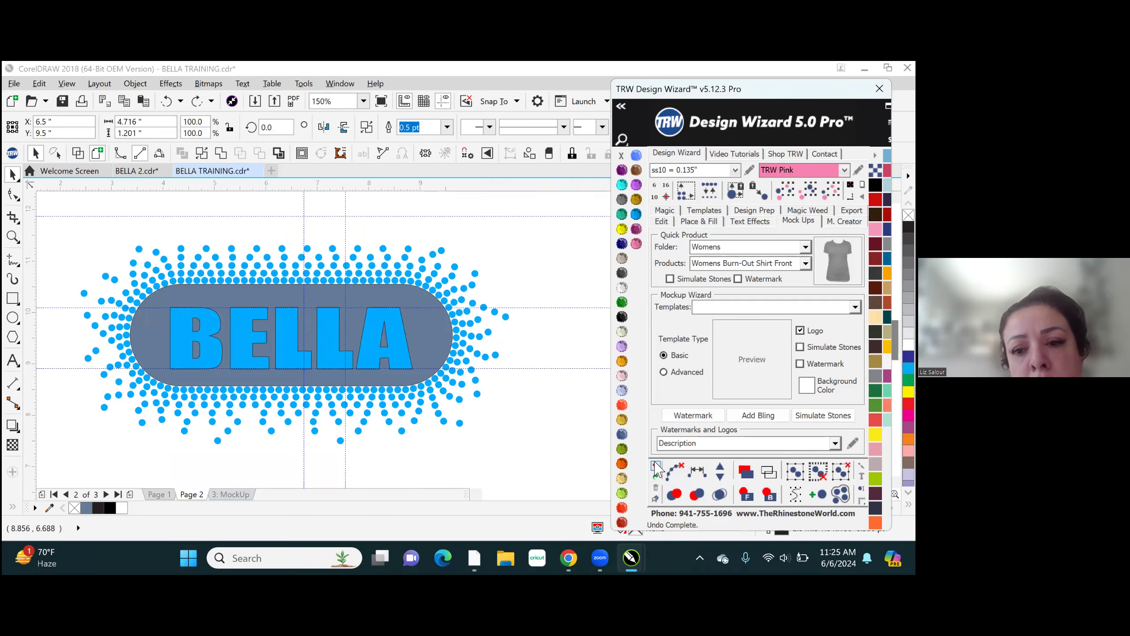
click(656, 466)
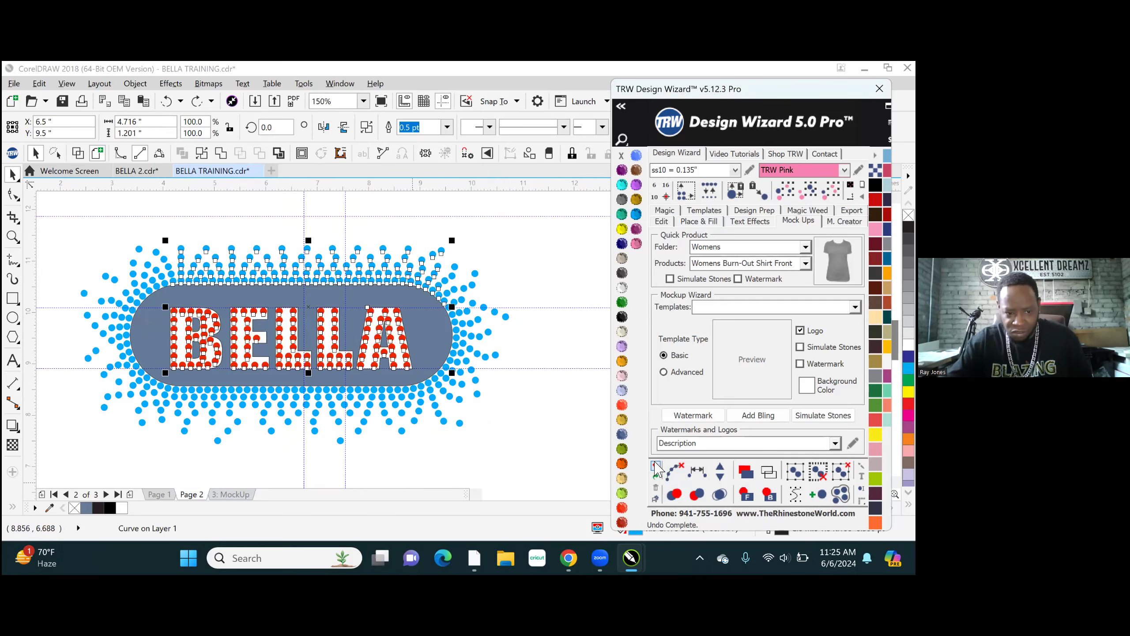
click(267, 207)
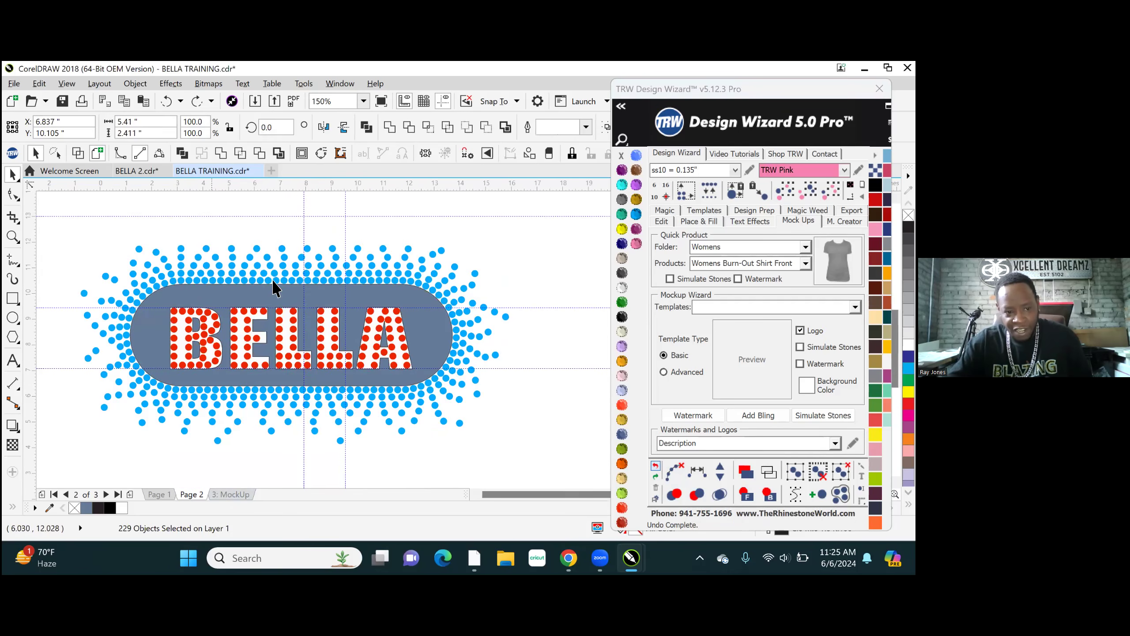
- Copy all the red lettering stones to empty space right of the page, at about X 15.933, Y 9.5 inches
scroll(267, 274, down, 1)
click(251, 268)
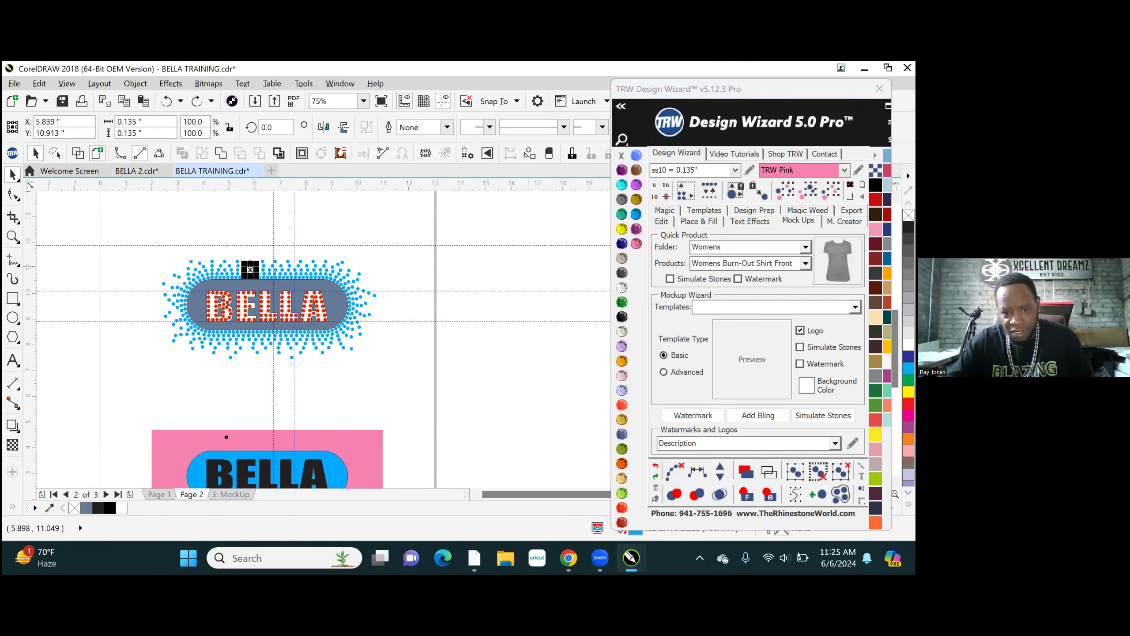
click(267, 309)
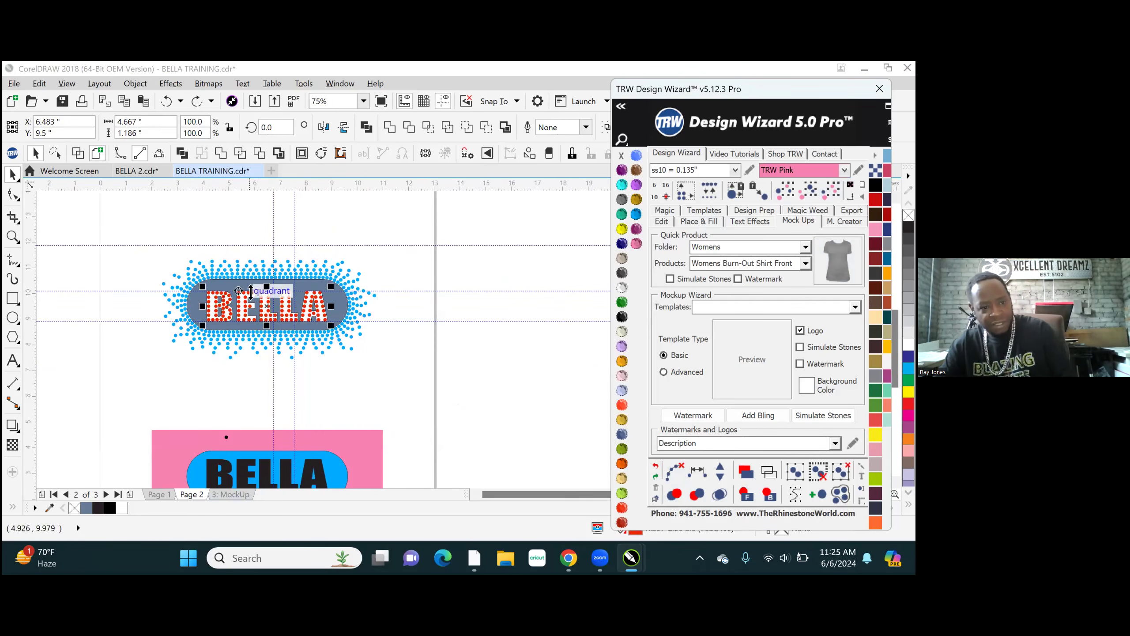
click(270, 308)
drag(270, 308, 512, 300)
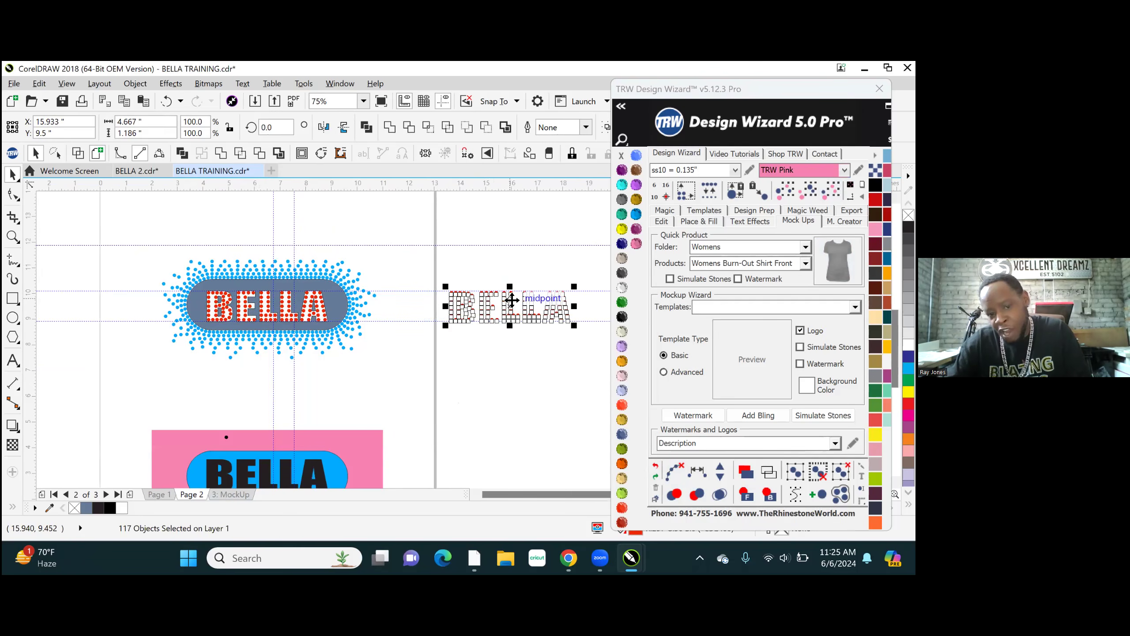
- Copy all the blue burst border stones off the page below the copied lettering, at about X 16.149, Y 6.462 inches
click(346, 281)
scroll(316, 379, down, 1)
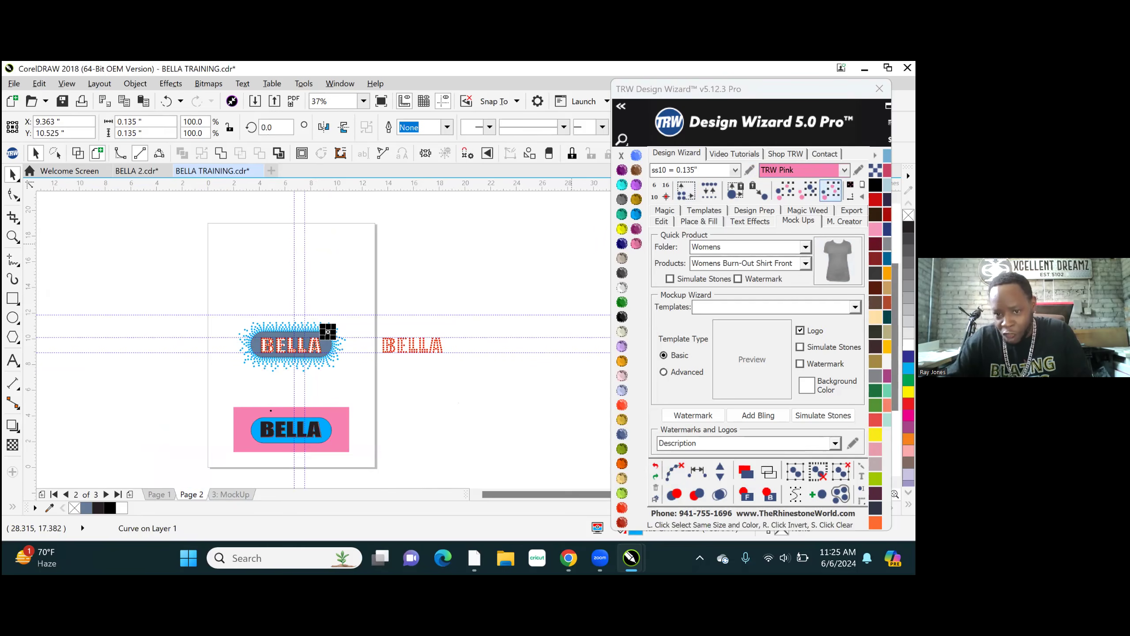
click(831, 191)
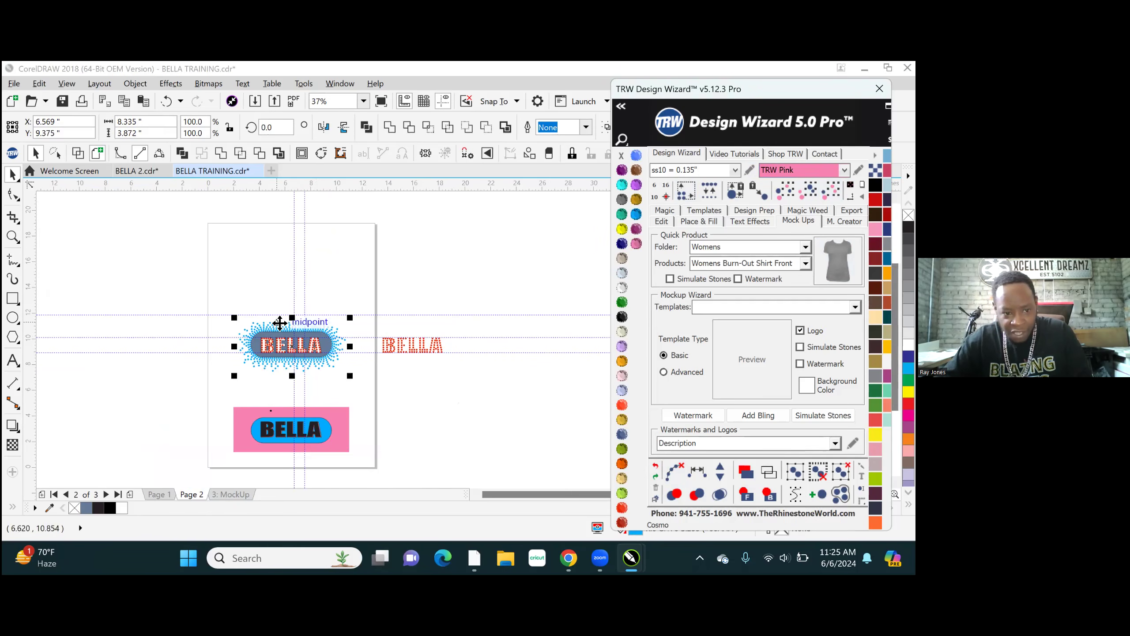
drag(279, 322, 400, 363)
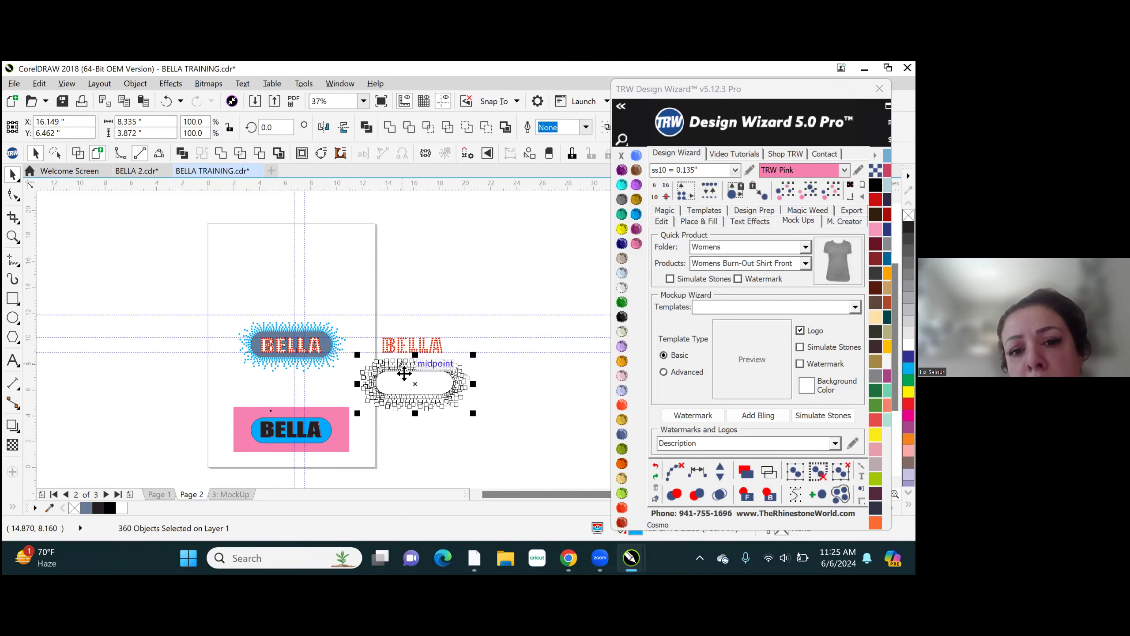
- Recolor the copied lettering and border stones TRW Fuchsia, and save the file
scroll(408, 392, up, 1)
click(350, 299)
drag(295, 253, 632, 395)
click(637, 229)
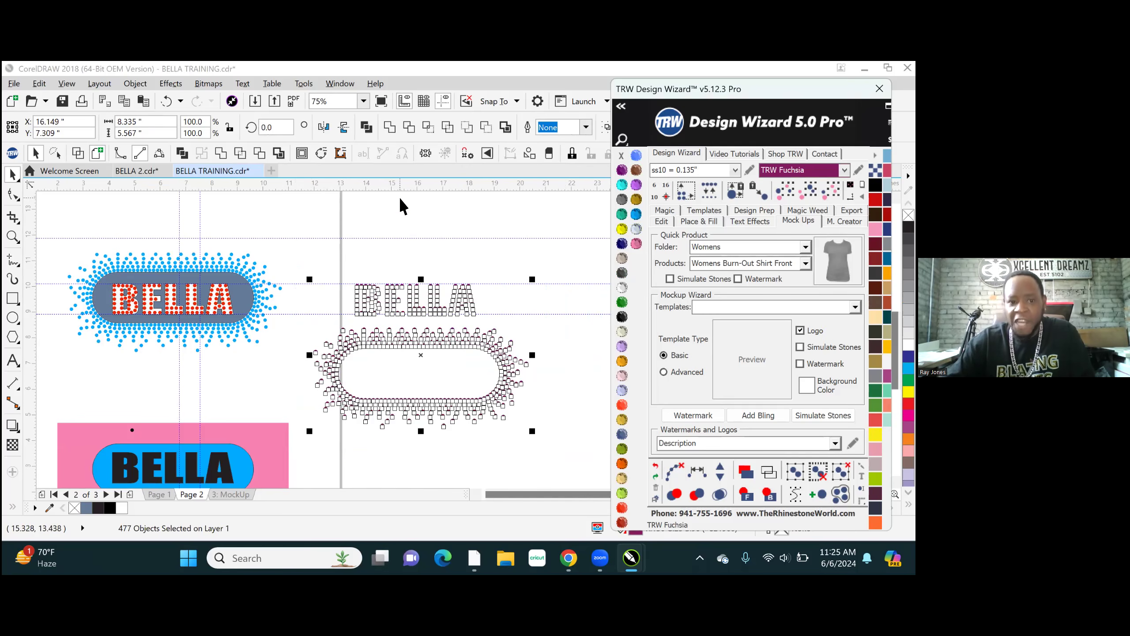
click(502, 319)
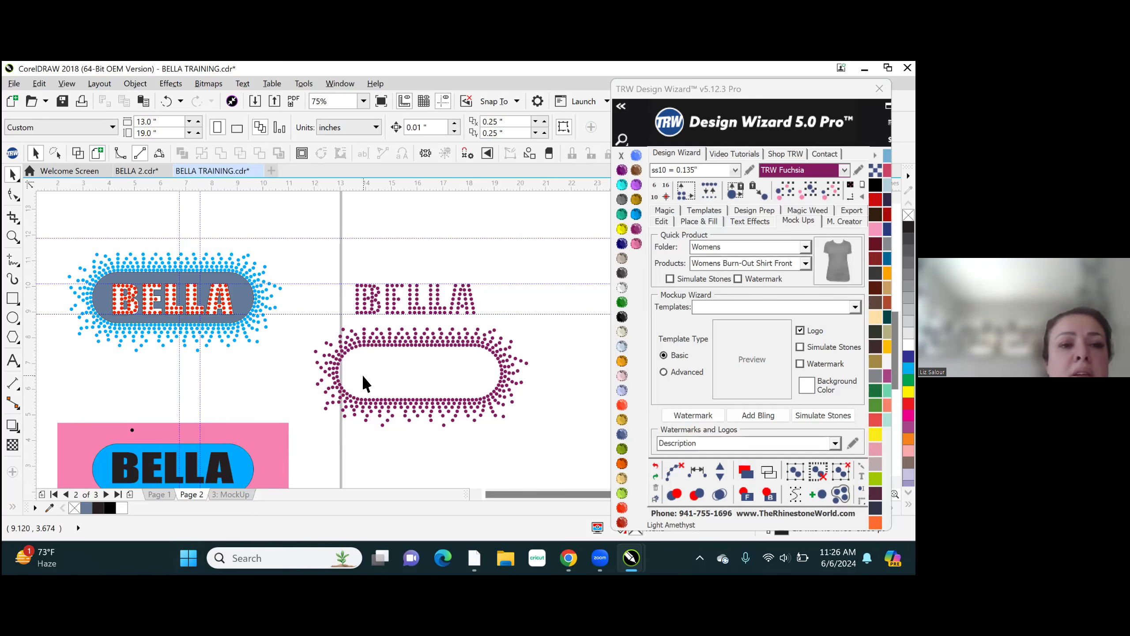
scroll(427, 330, up, 1)
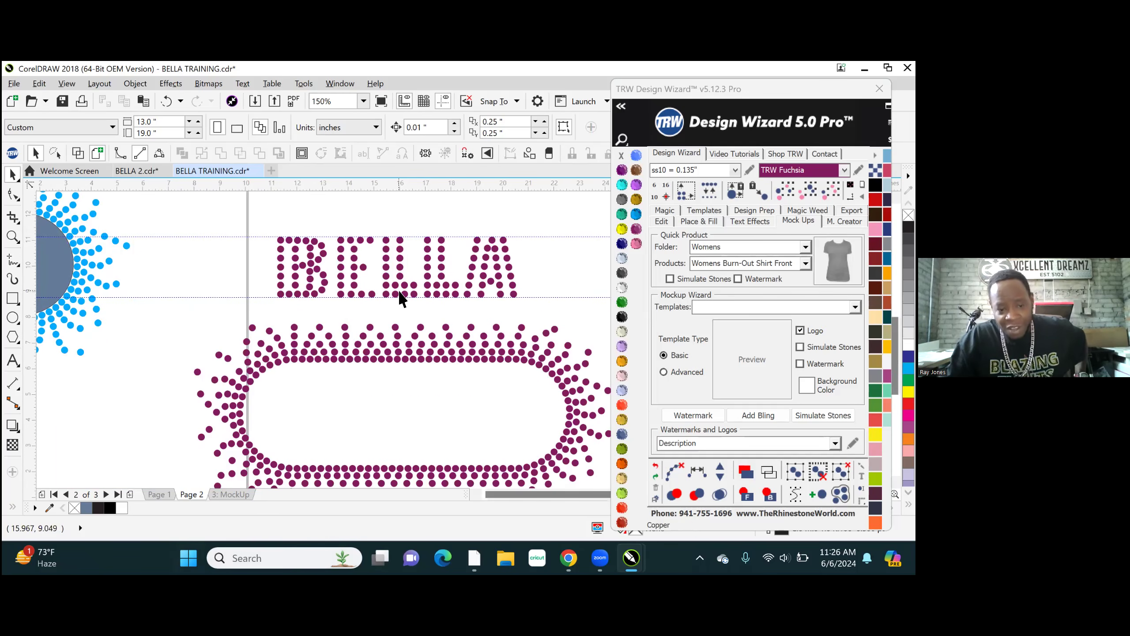
scroll(399, 296, down, 1)
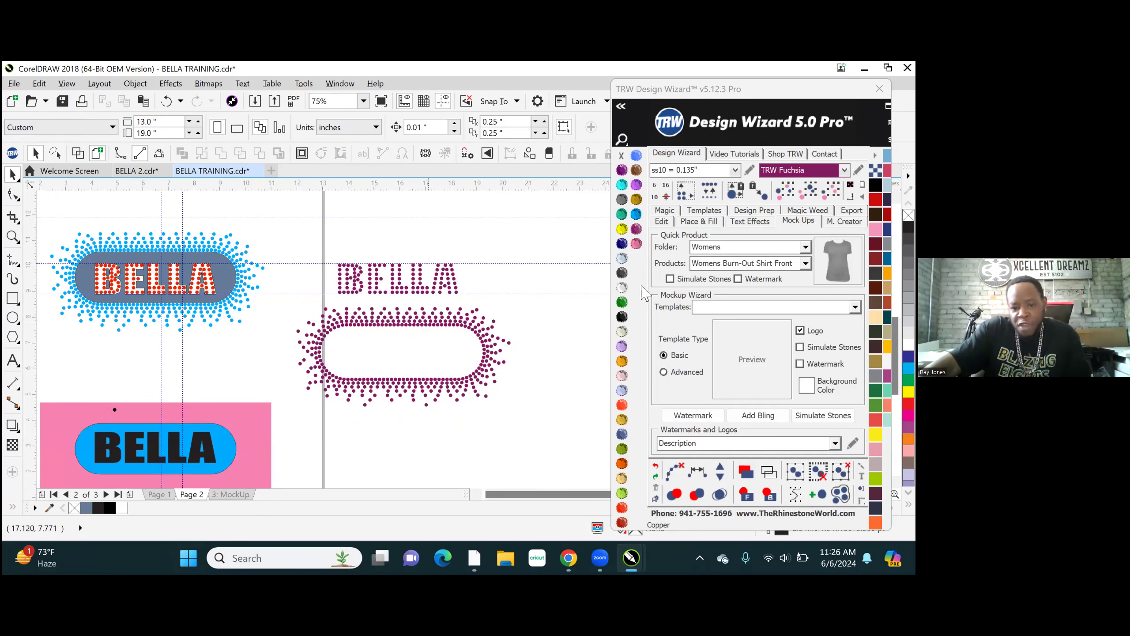
key(ctrl+s)
- Draw a 9.2 by 6.3 inch rectangle around both copied stone groups and fill it with Jet Black
click(12, 298)
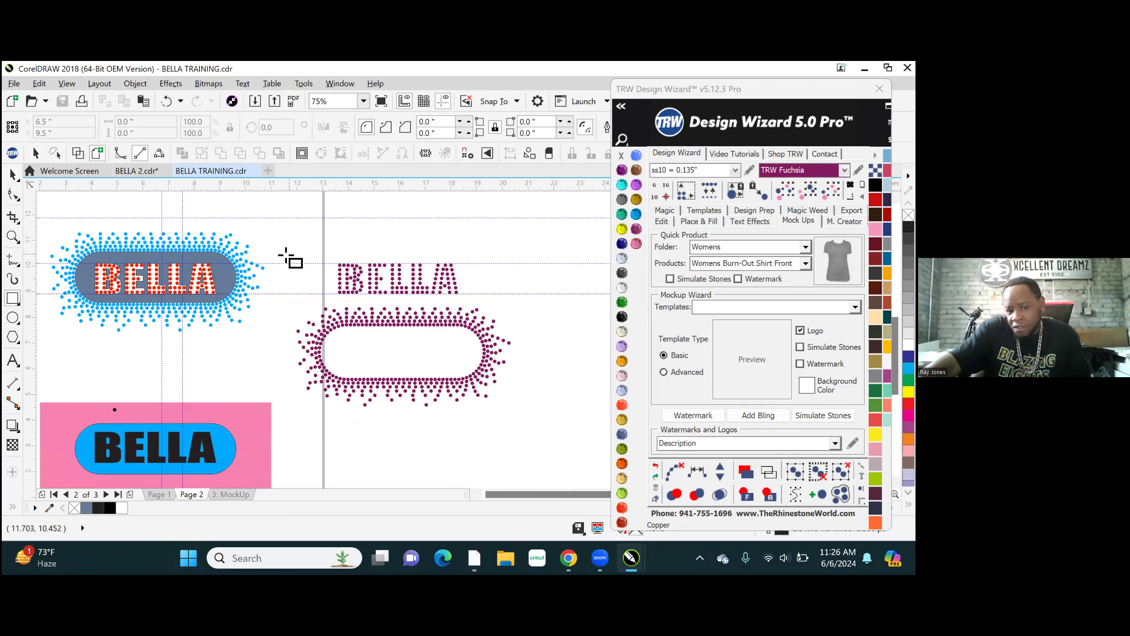
mouse_move(333, 320)
mouse_down()
mouse_move(373, 378)
mouse_move(511, 404)
mouse_move(525, 434)
mouse_move(519, 405)
mouse_move(519, 417)
mouse_up()
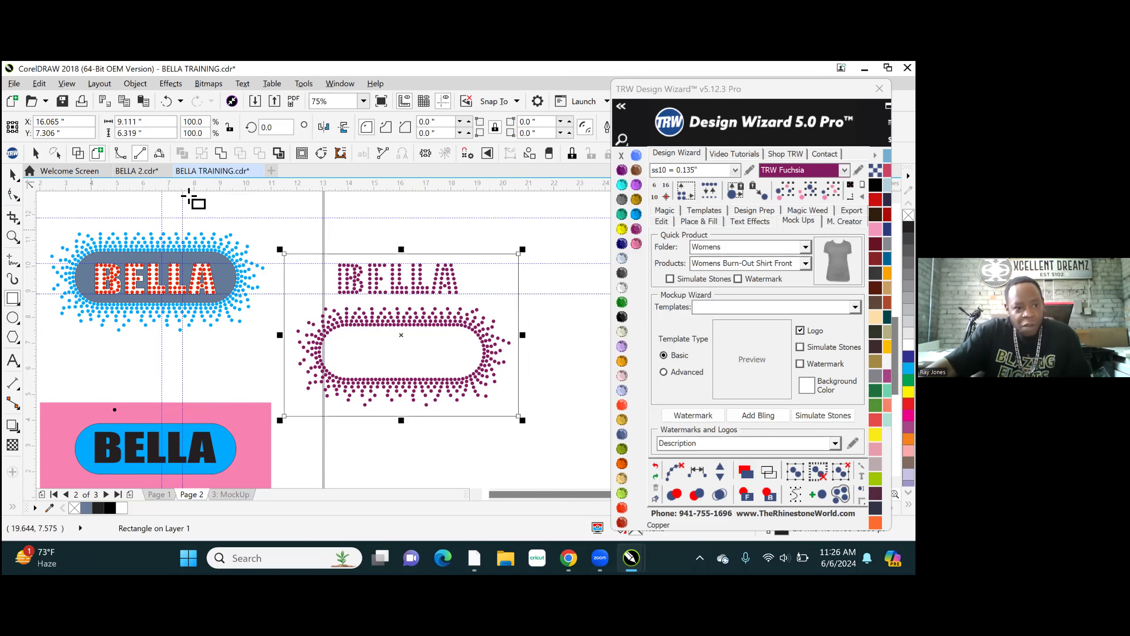
mouse_move(155, 121)
mouse_down()
mouse_move(105, 123)
mouse_move(161, 124)
mouse_up()
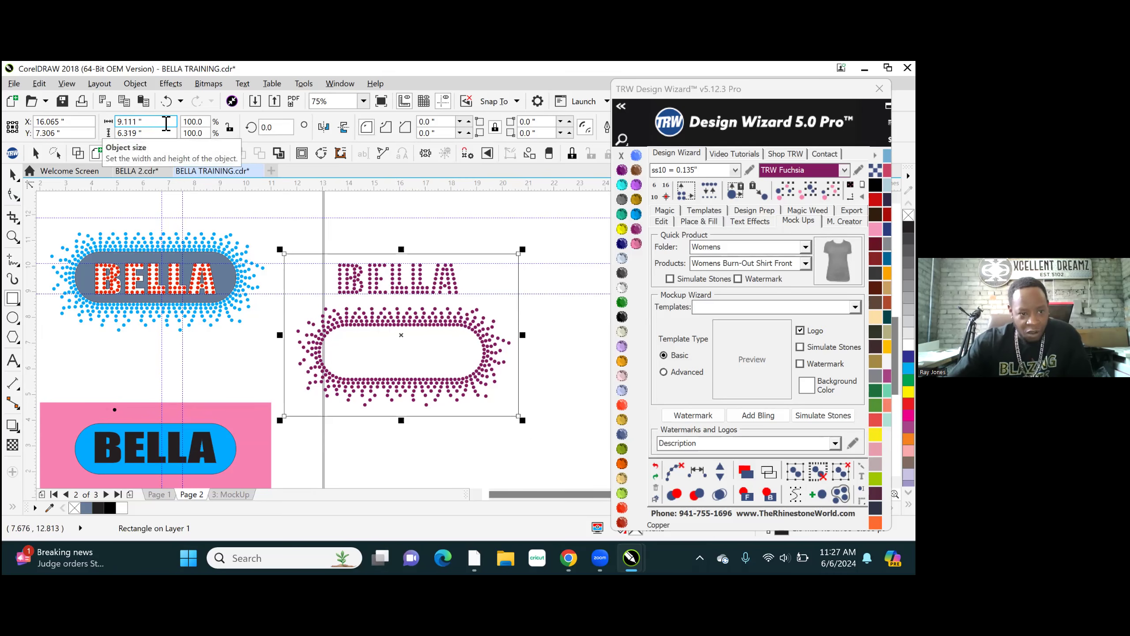
drag(166, 124, 74, 129)
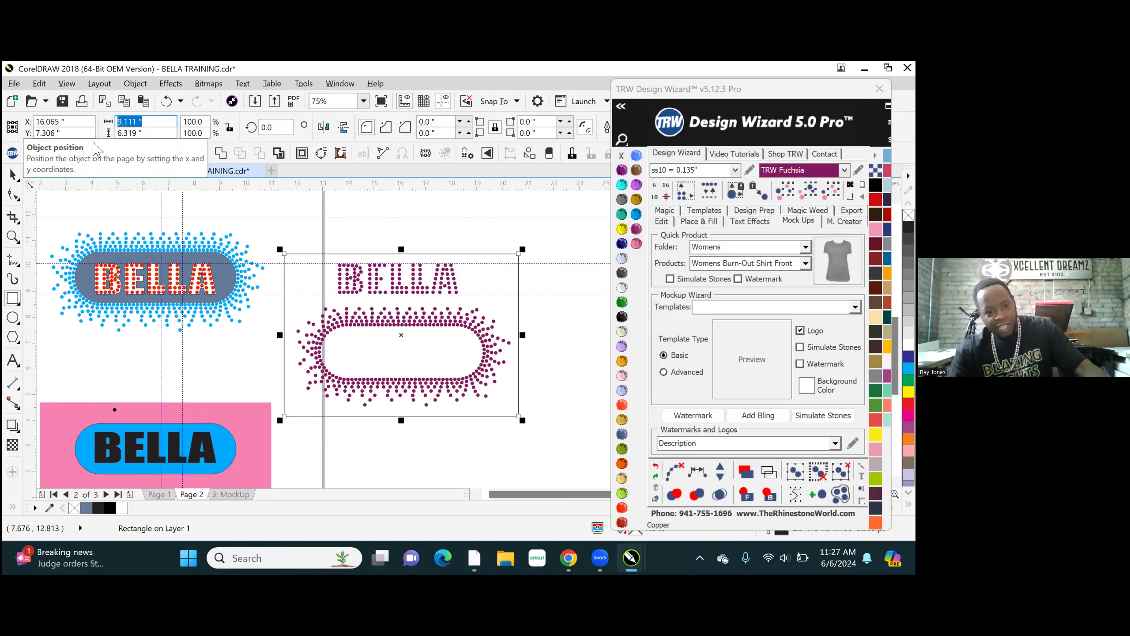
text(9.2)
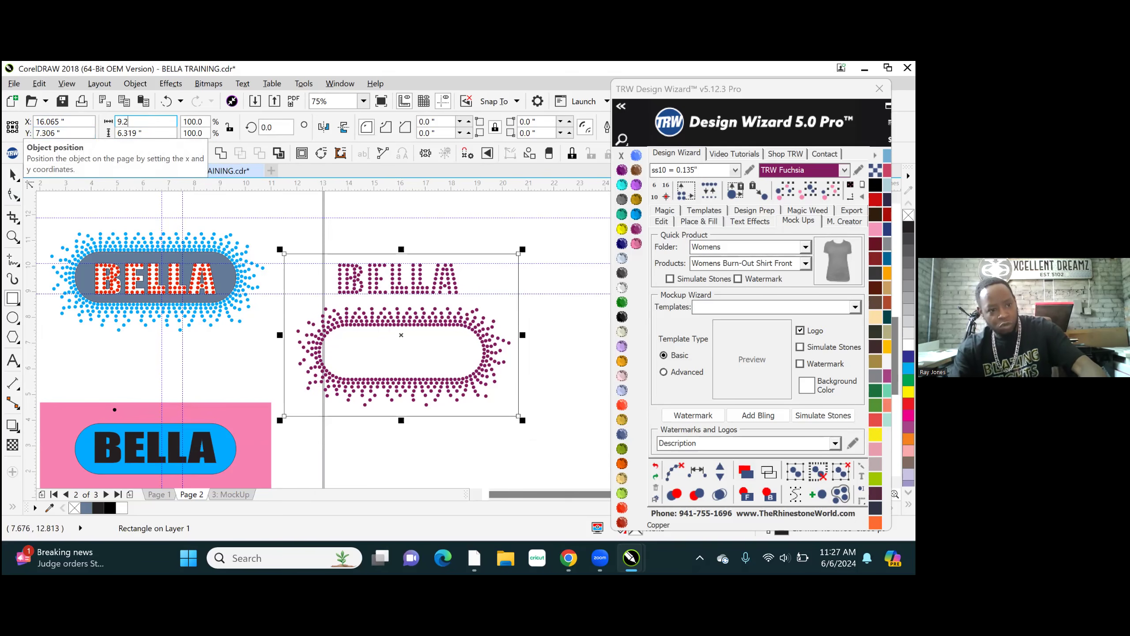
key(Tab)
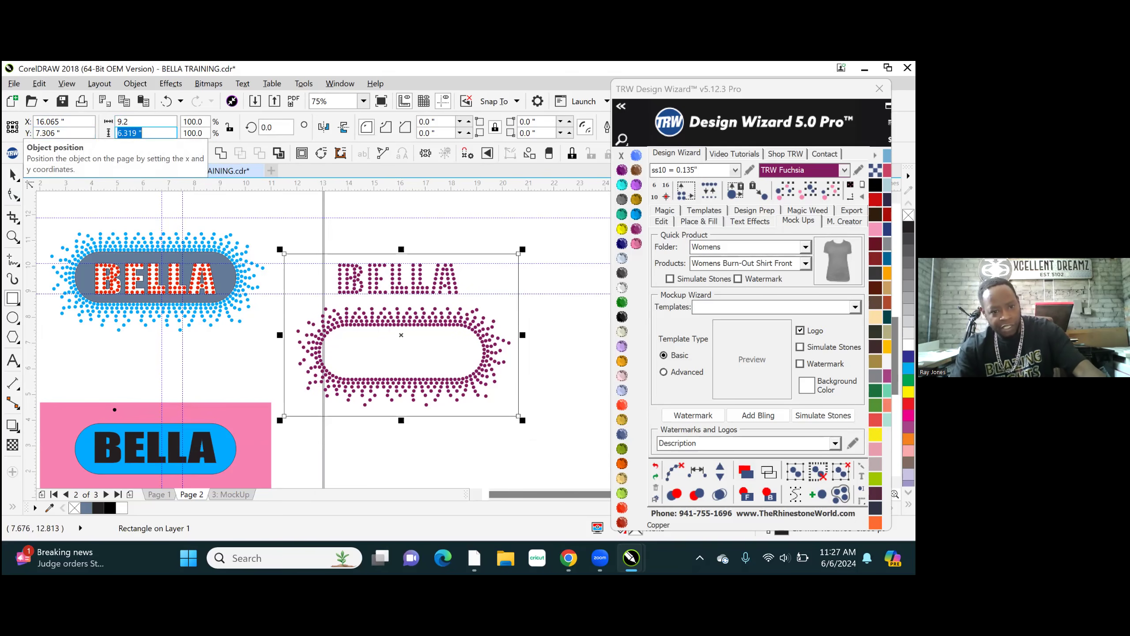
text(6.3)
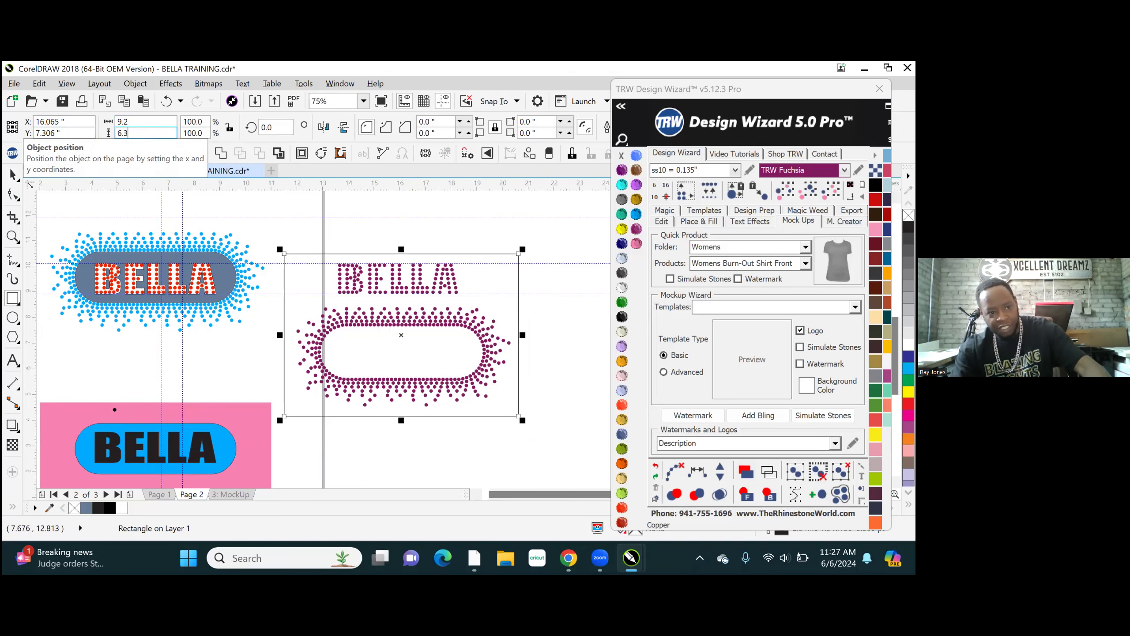
key(Return)
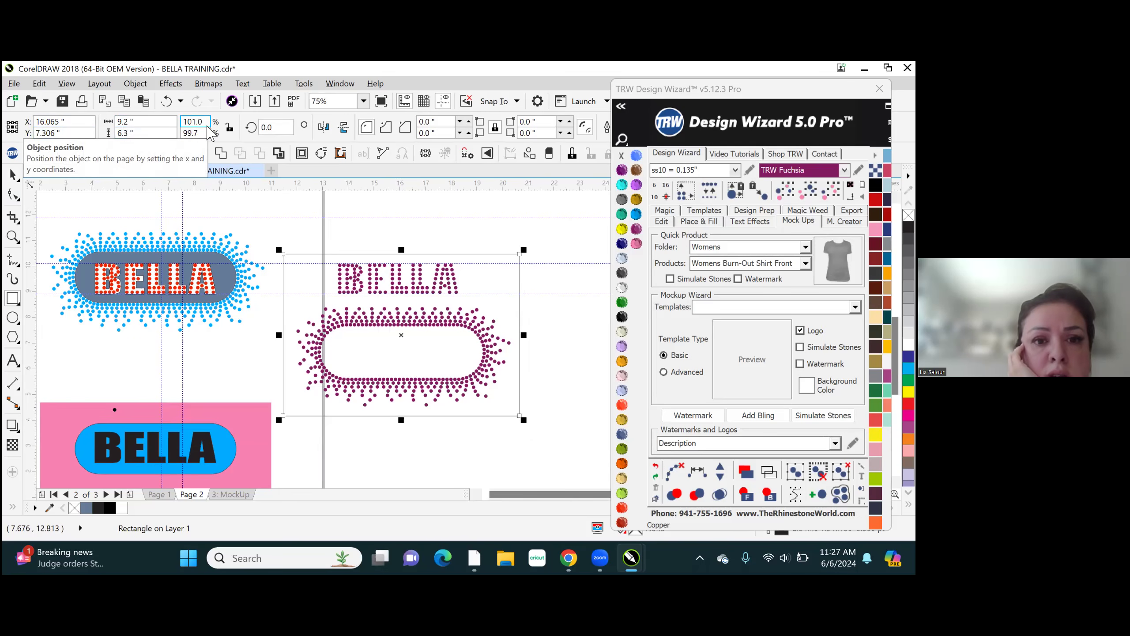
click(622, 317)
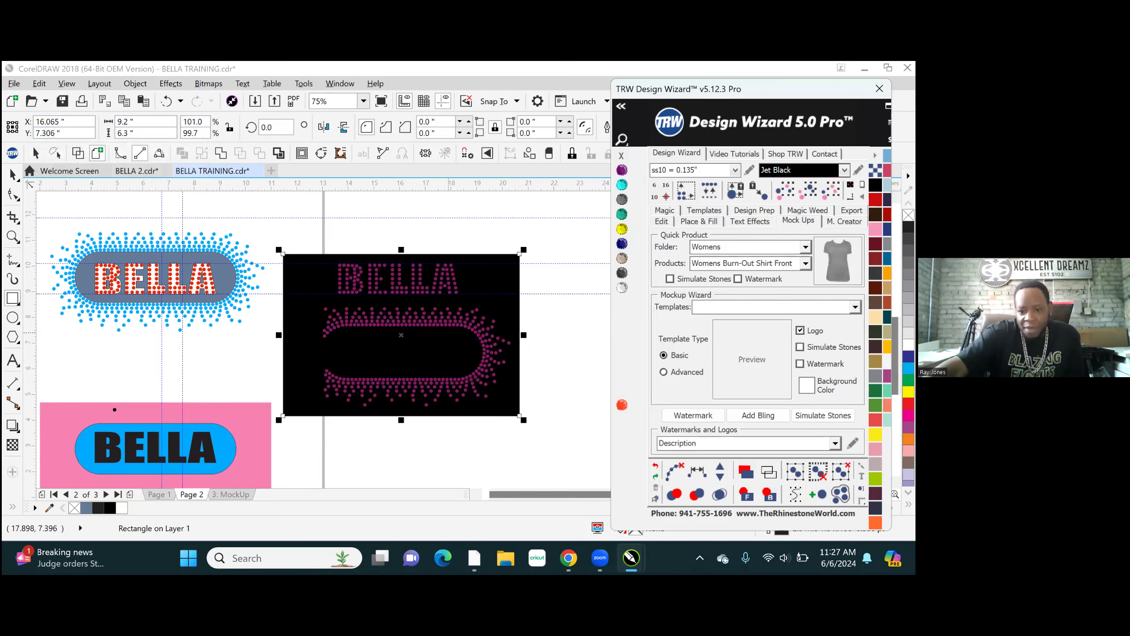
click(292, 210)
- Set the page size to 40 by 40 inches
scroll(420, 472, down, 2)
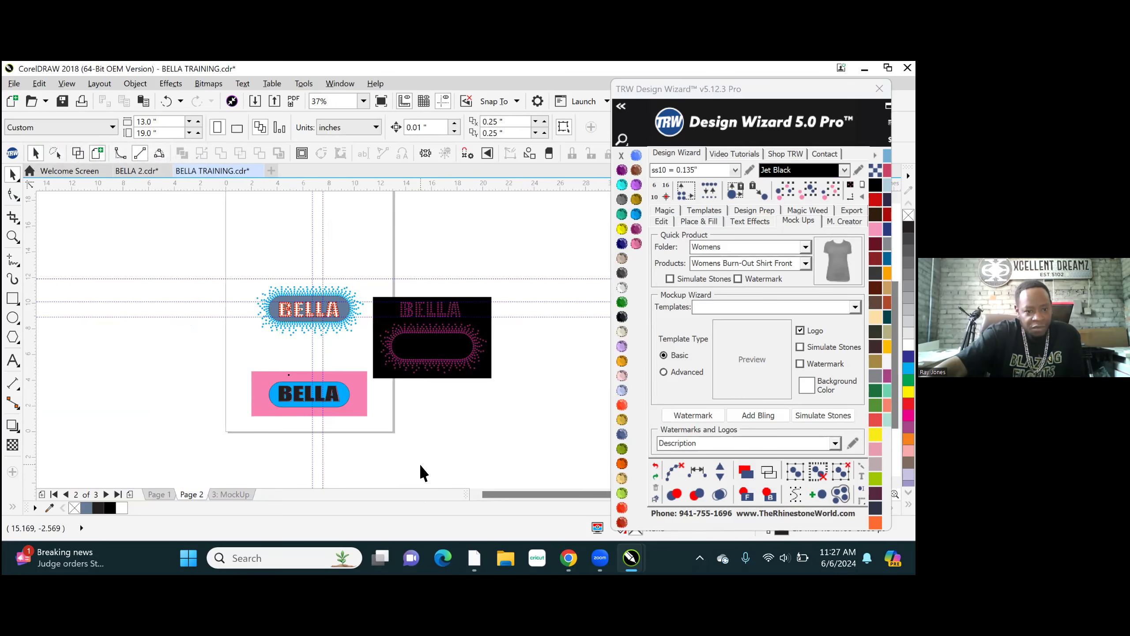
scroll(338, 416, down, 2)
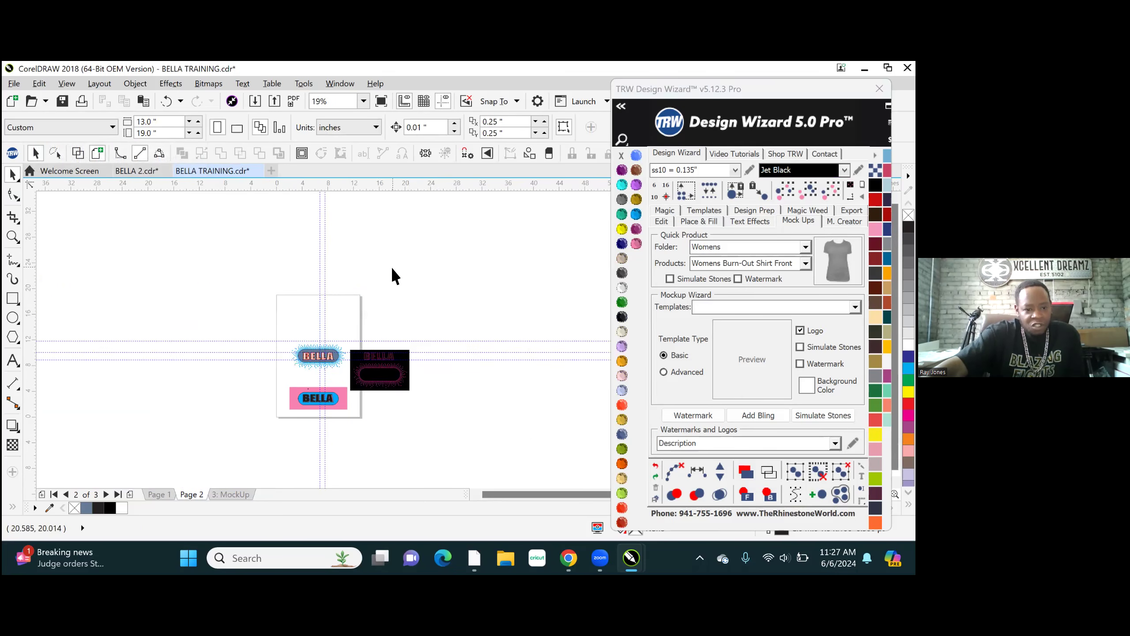
scroll(372, 335, up, 4)
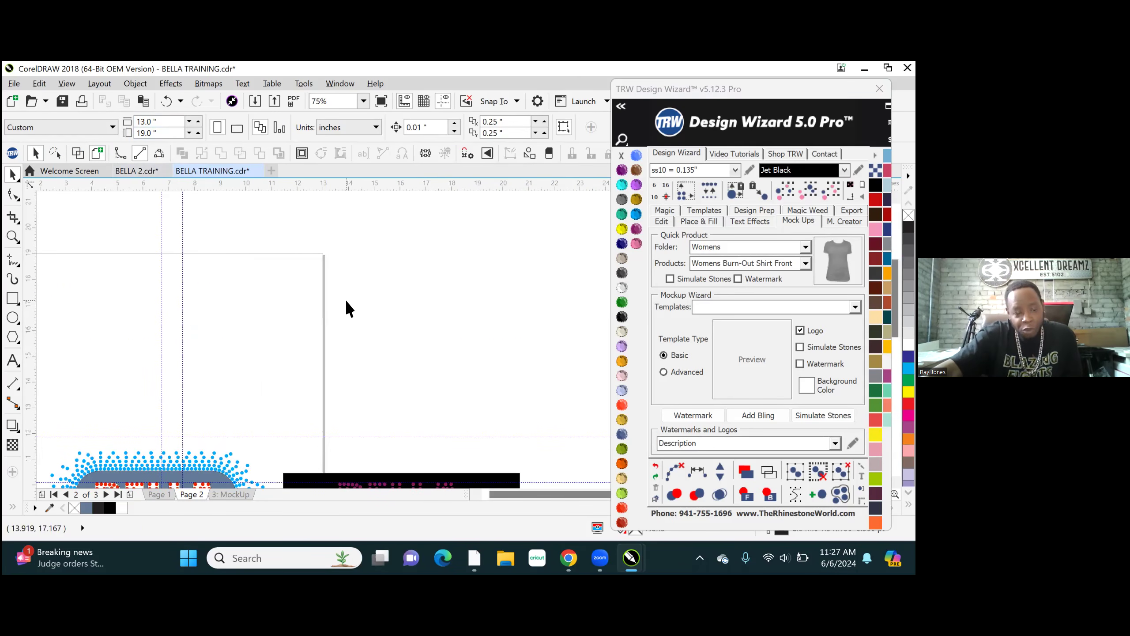
scroll(345, 303, down, 2)
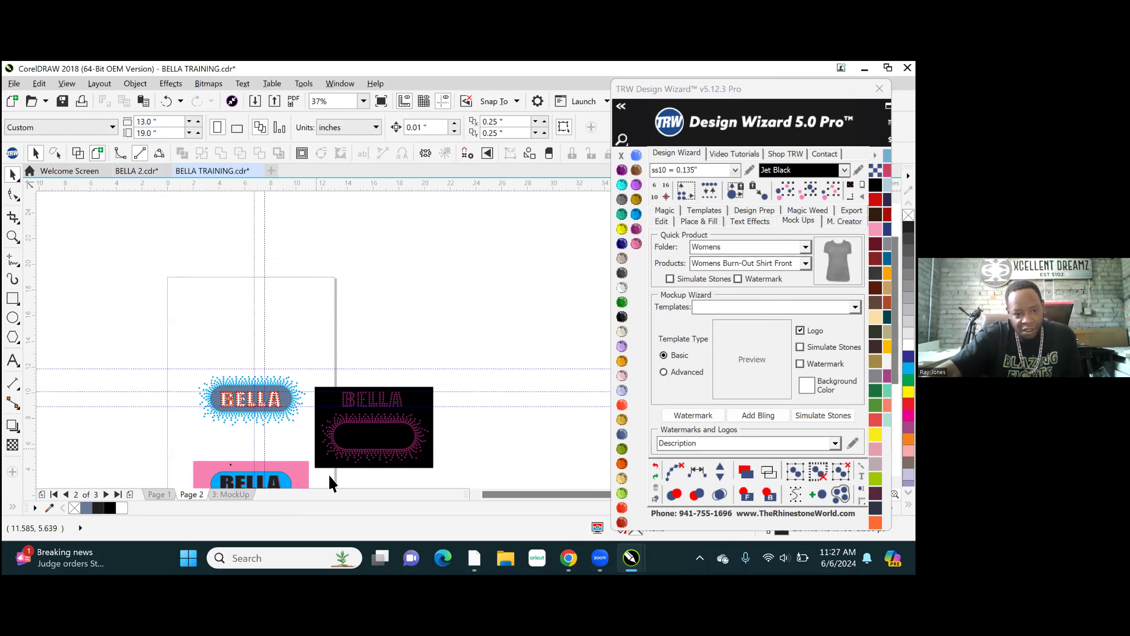
click(138, 121)
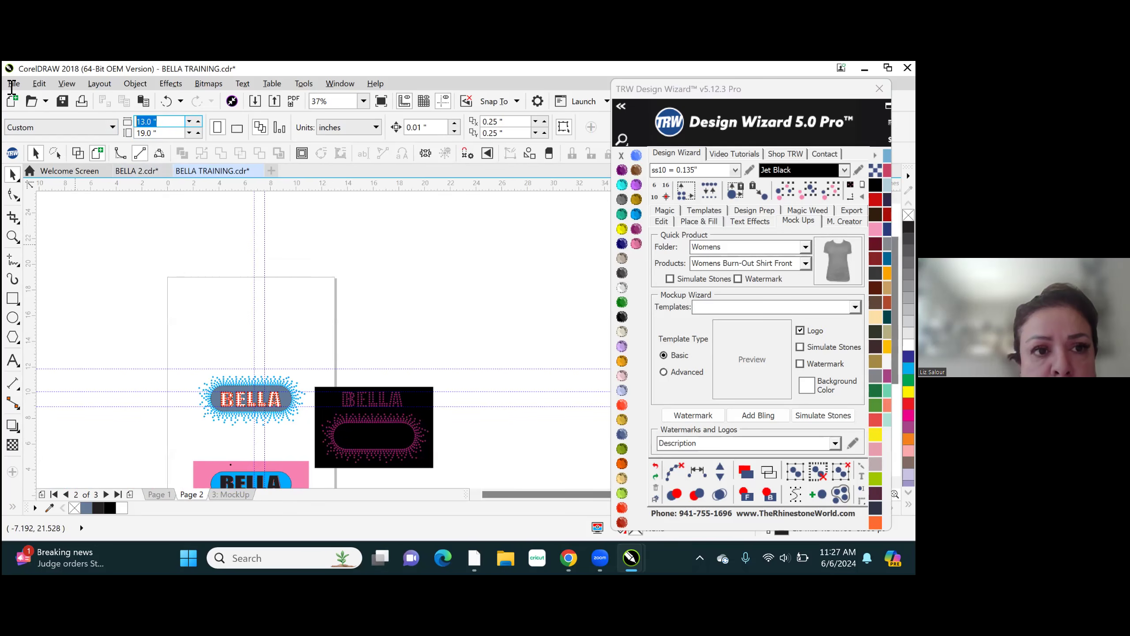
text(40)
key(Tab)
text(40)
key(Return)
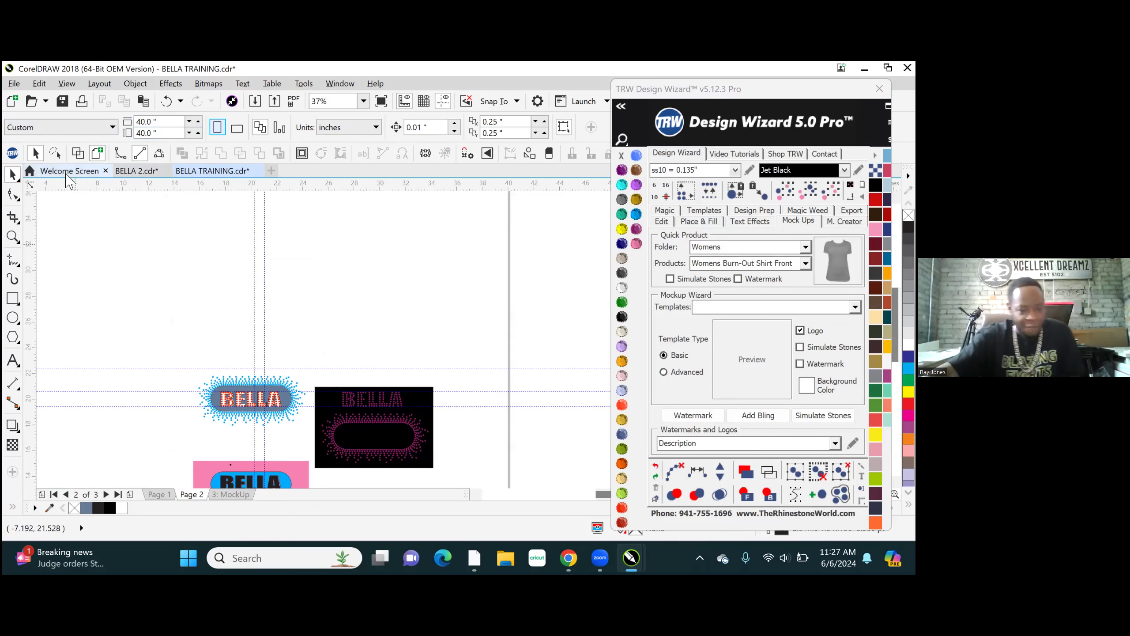
- Examine the fuchsia lettering and border stones on the black rectangle up close, checking the stone spacing and edges
key(shift+F4)
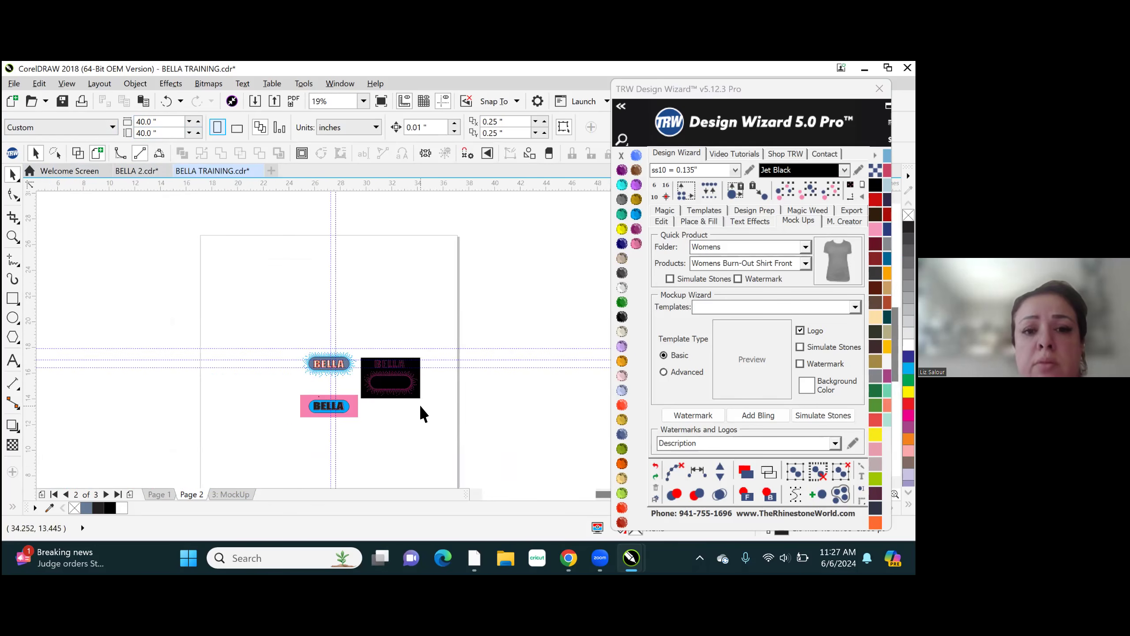
scroll(419, 405, up, 2)
scroll(321, 320, up, 2)
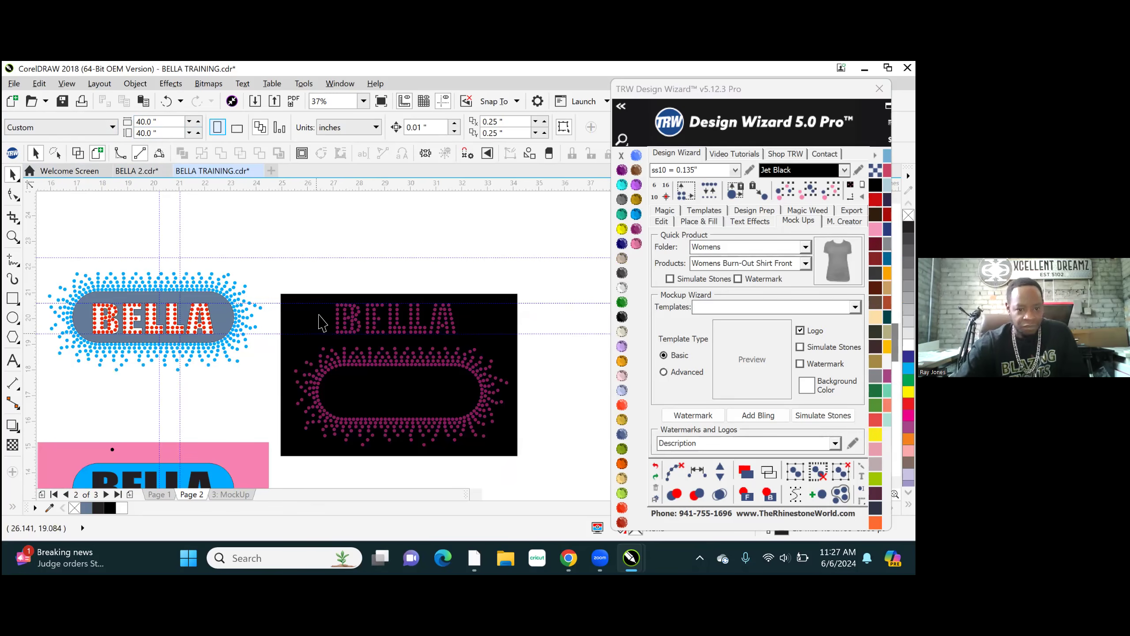
drag(284, 262, 340, 267)
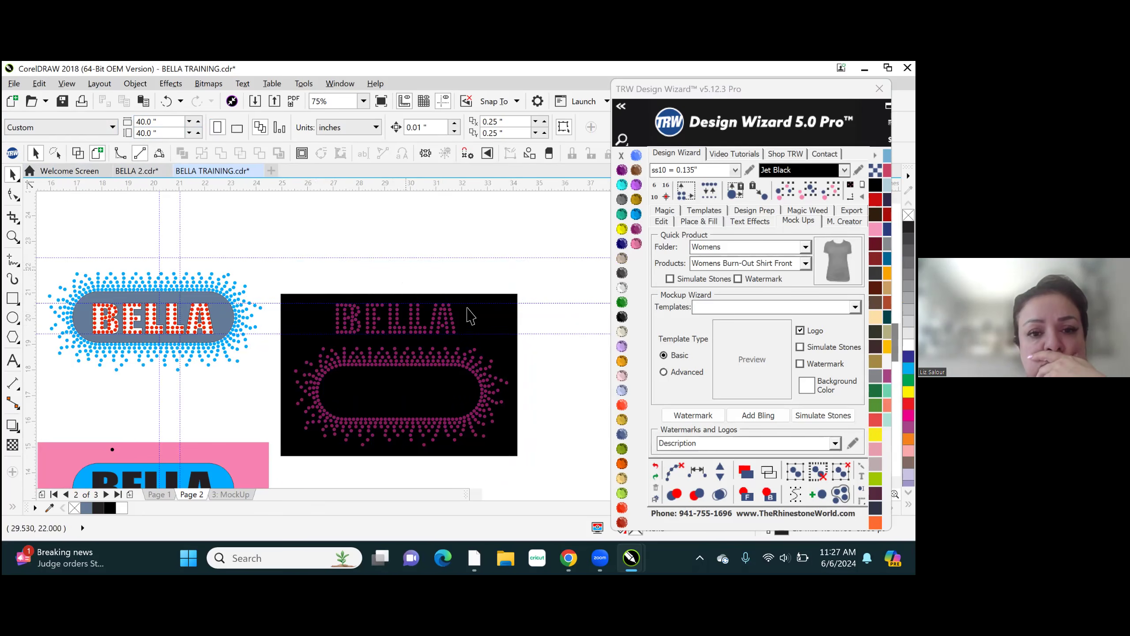
scroll(511, 367, up, 4)
scroll(210, 202, down, 2)
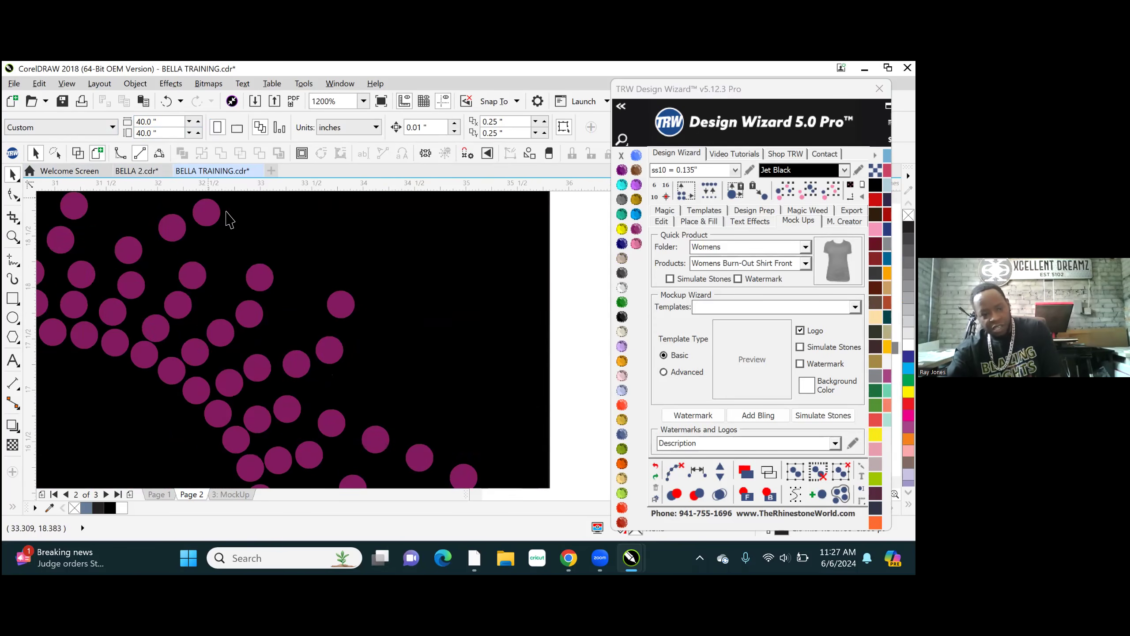
scroll(328, 356, up, 1)
click(349, 334)
key(Escape)
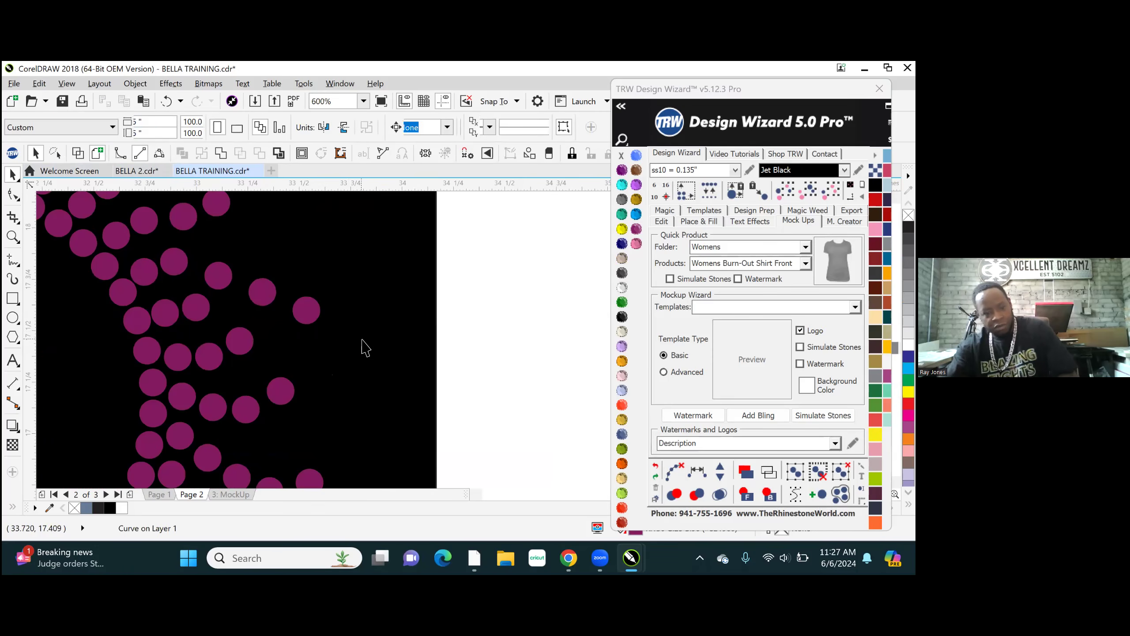
scroll(420, 318, down, 2)
scroll(453, 284, down, 1)
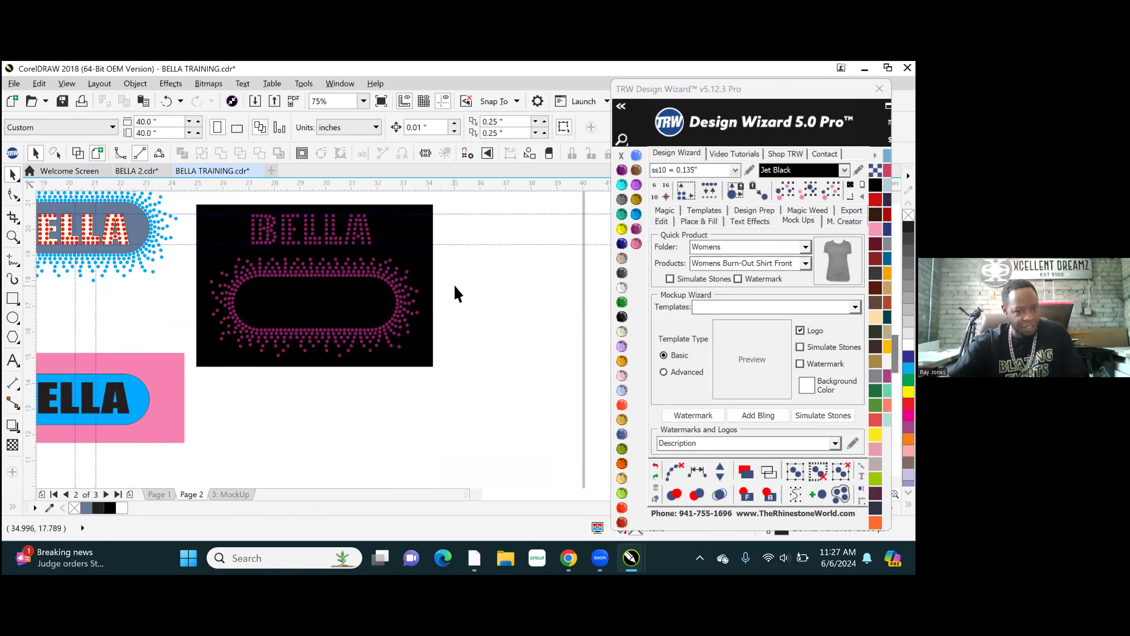
- Combine all the fuchsia lettering and border stones into one curve and cut their shapes out of the Jet Black rectangle
drag(201, 196, 425, 387)
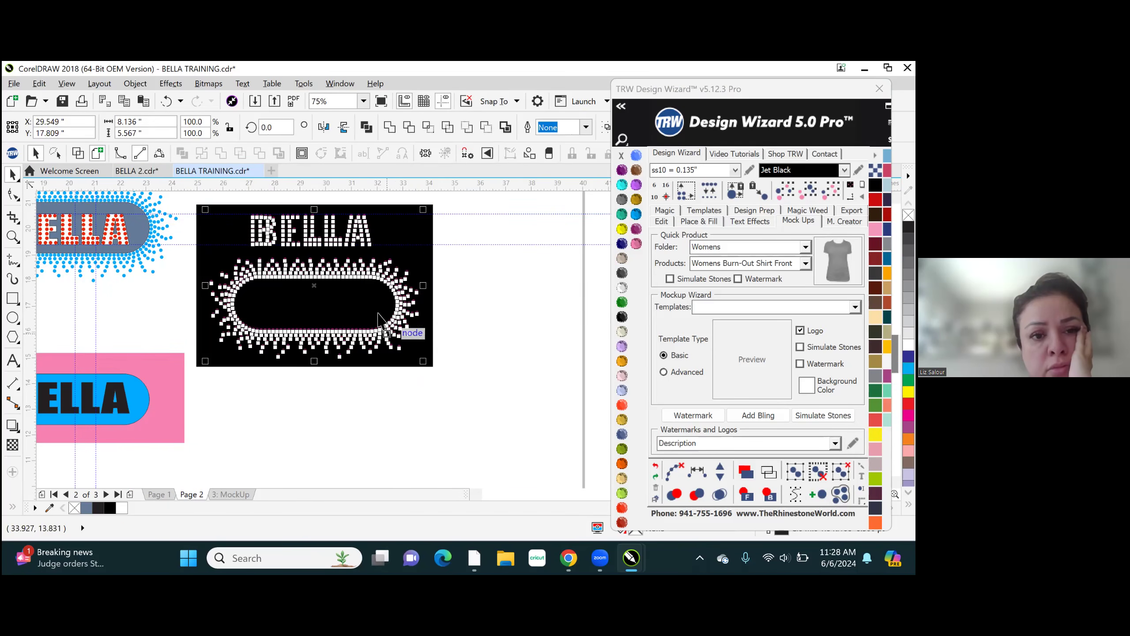
right_click(364, 272)
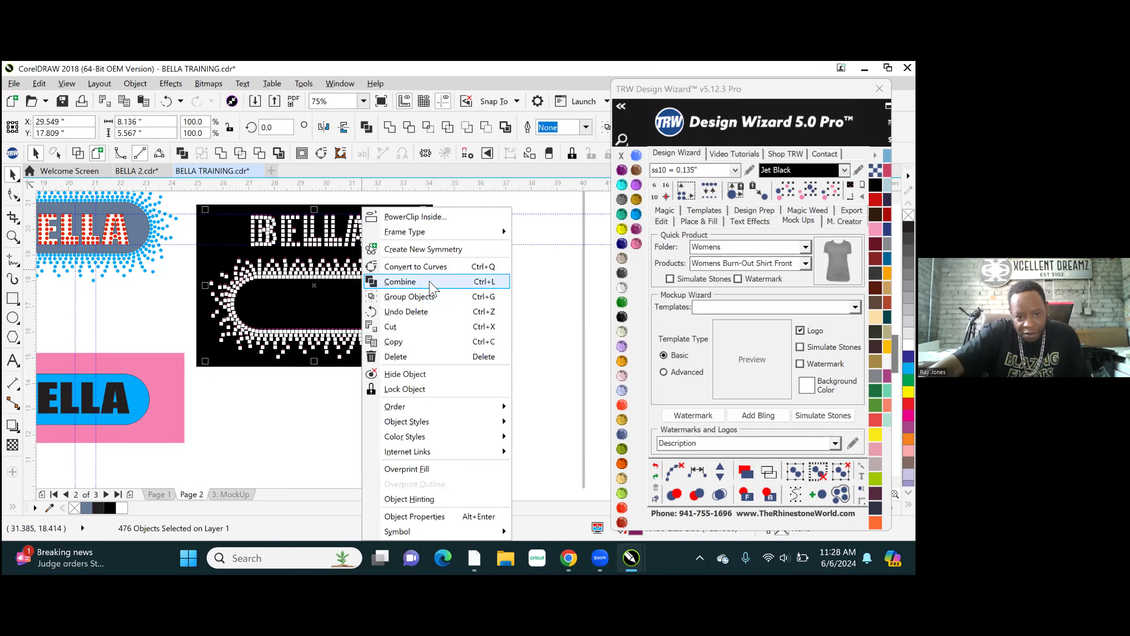
click(431, 282)
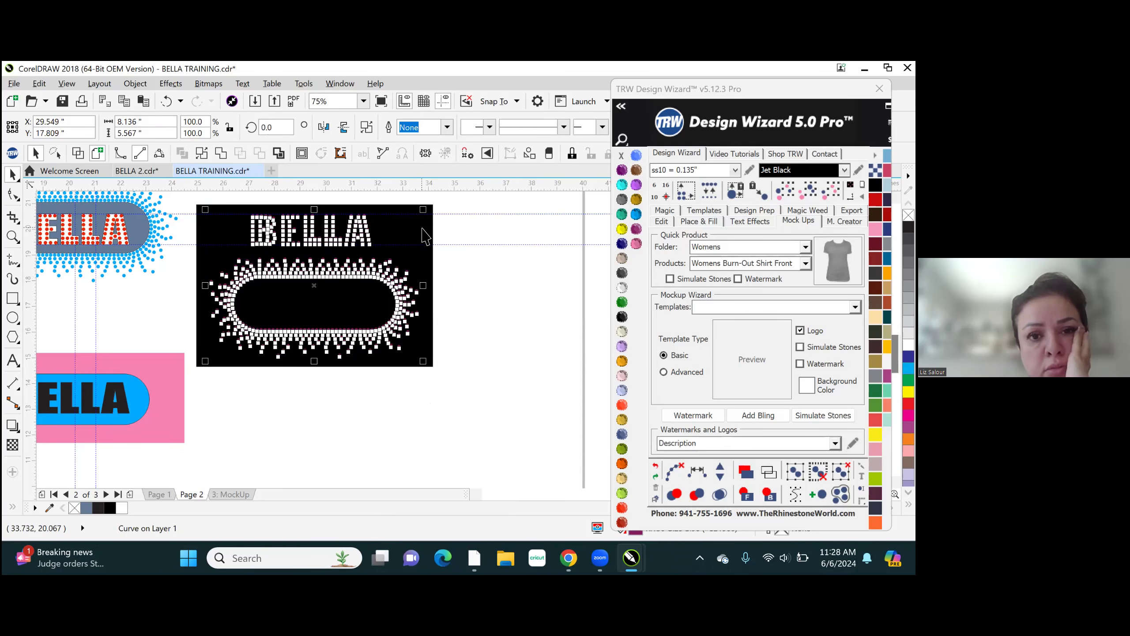
shift+click(405, 213)
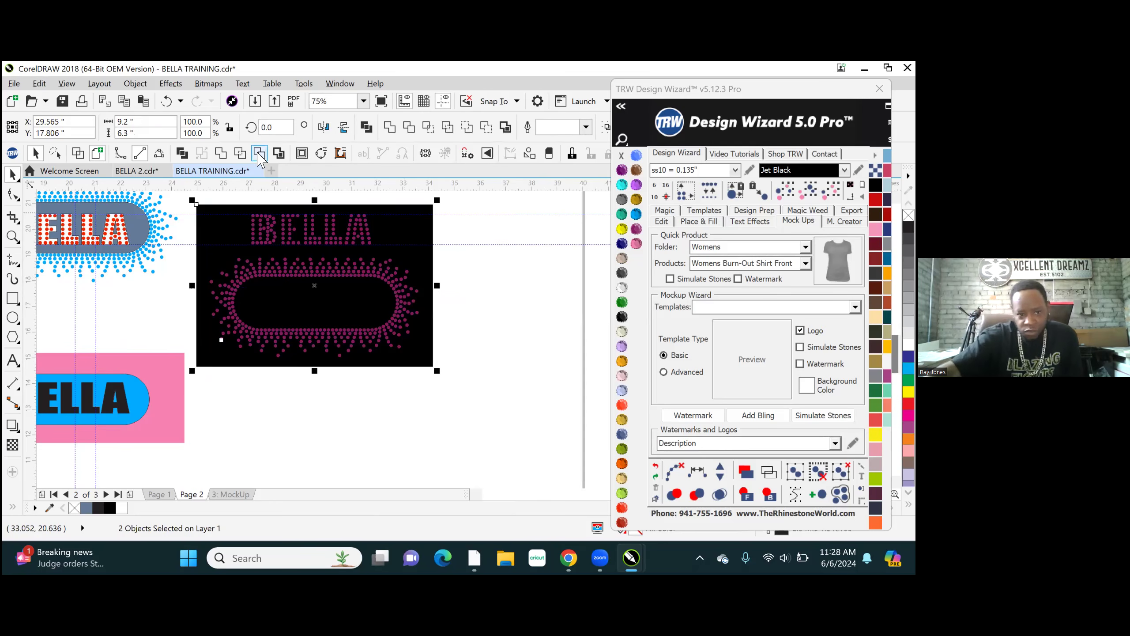
click(260, 156)
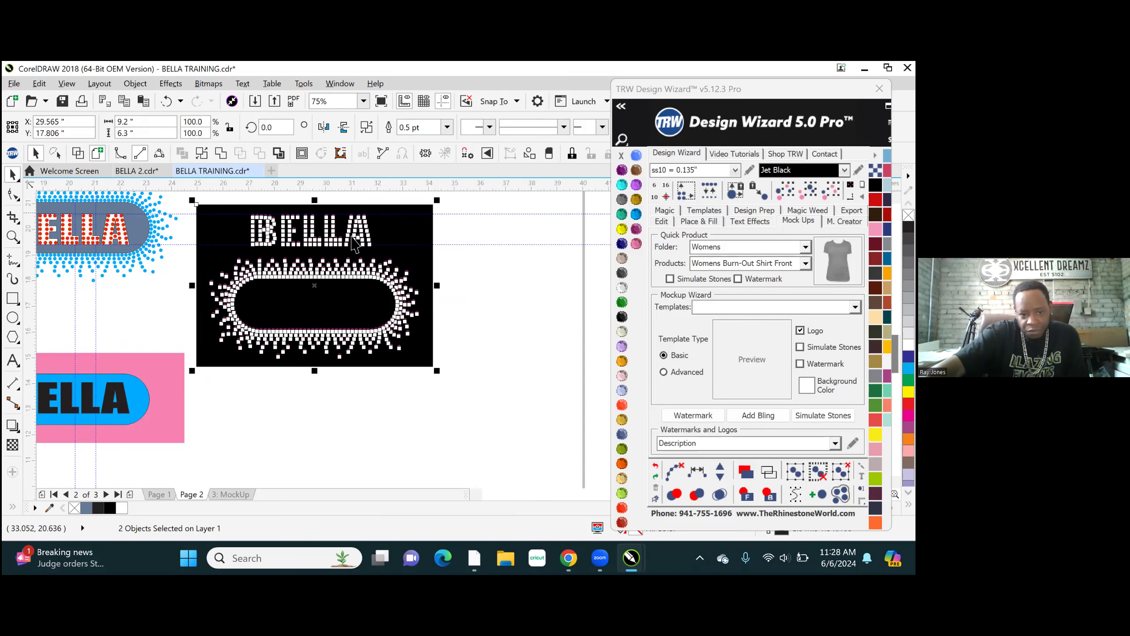
- Move the combined fuchsia stones off the rectangle to below the pink BELLA artwork, at about X 20.789, Y 6.142 inches
click(497, 320)
scroll(420, 273, down, 2)
drag(372, 272, 259, 423)
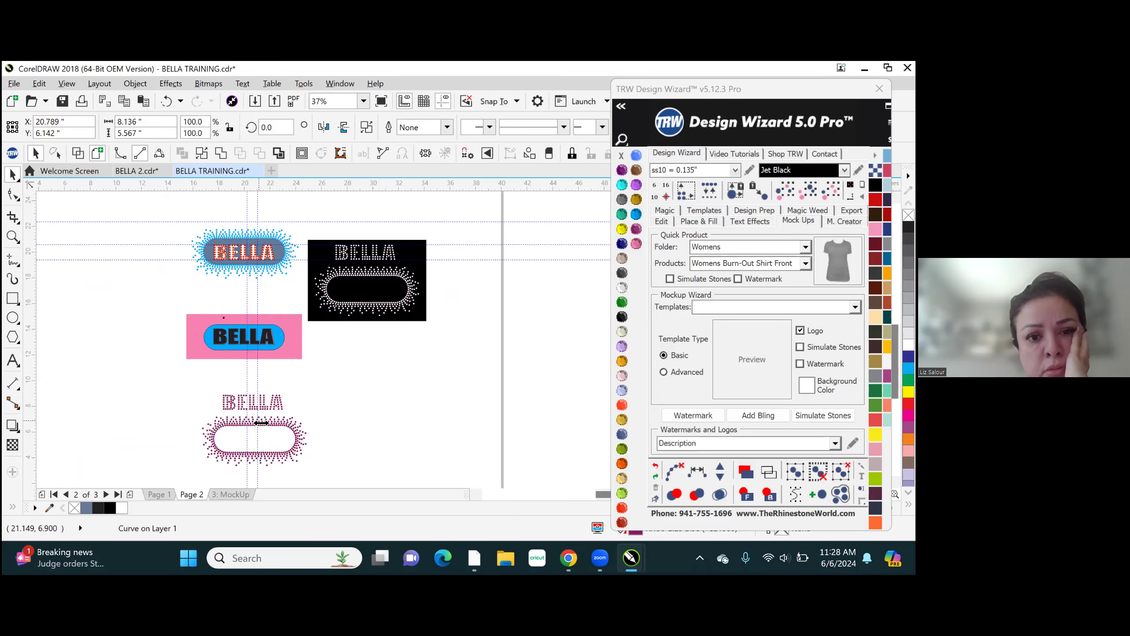
click(369, 385)
- Add the Arial text label 9.2*6.3” just below the black template rectangle
scroll(364, 257, up, 2)
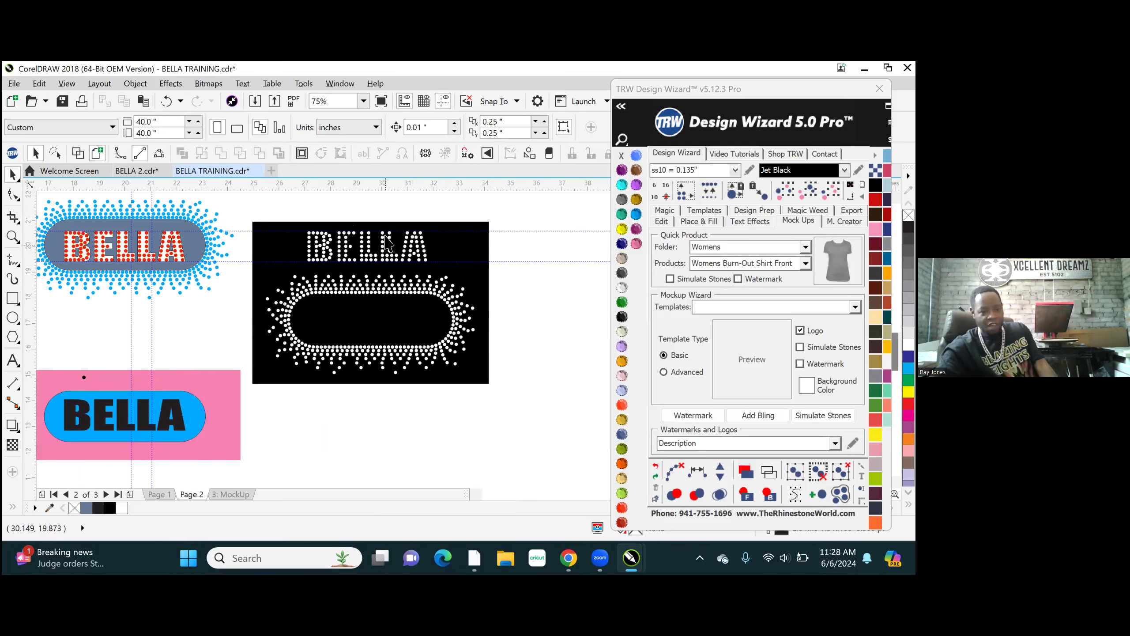
click(466, 249)
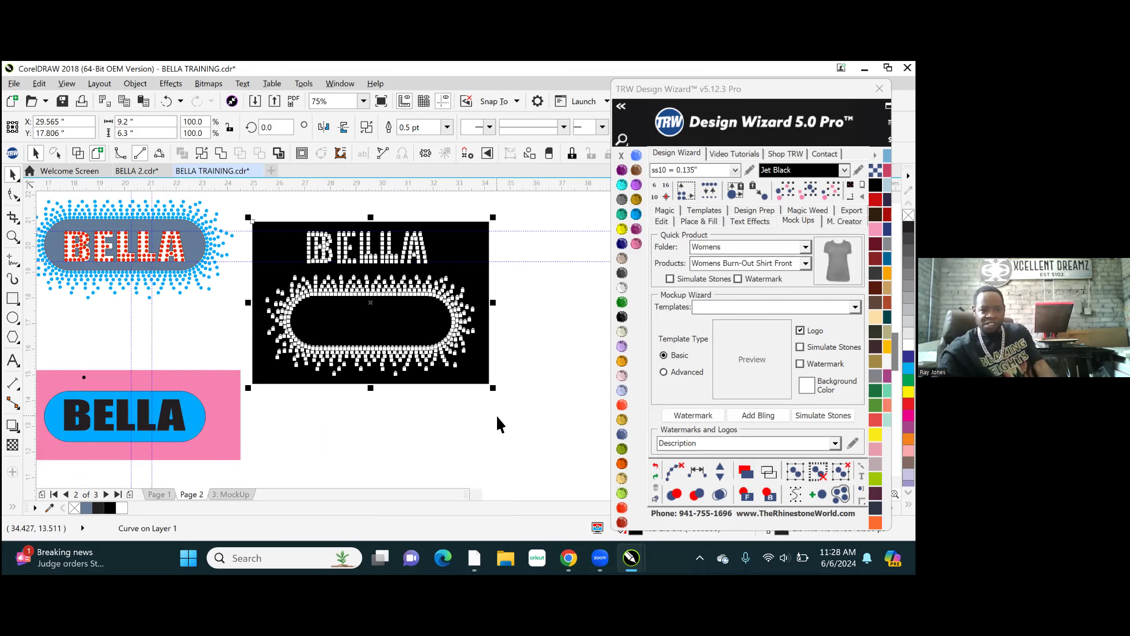
click(446, 431)
click(454, 247)
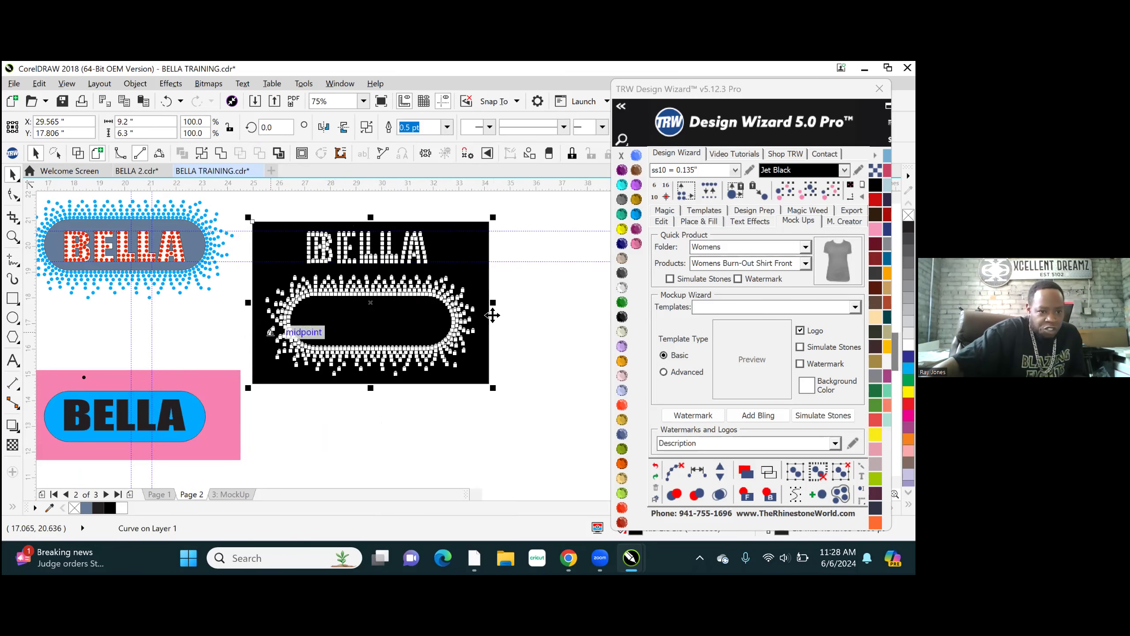
click(13, 360)
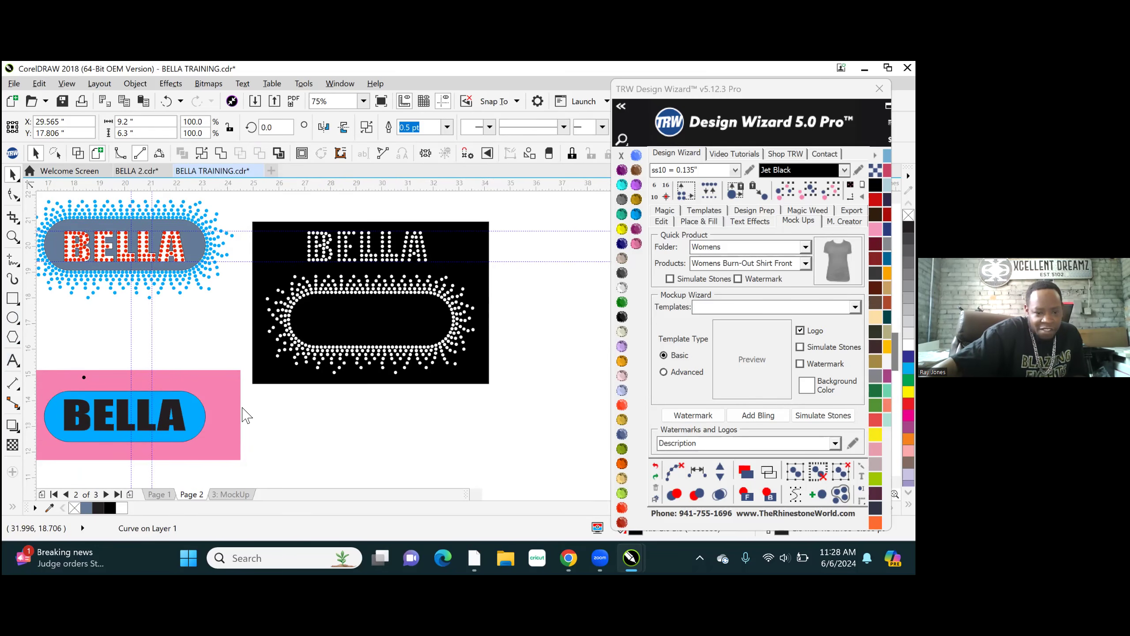
click(313, 405)
text(9.2*6.3)
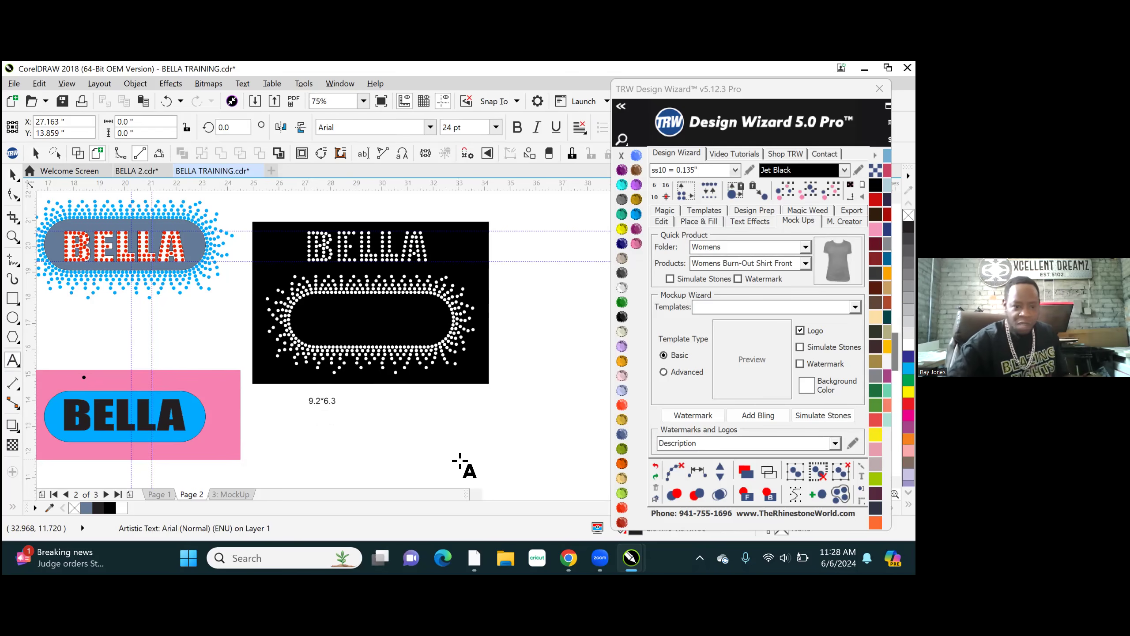
key(Escape)
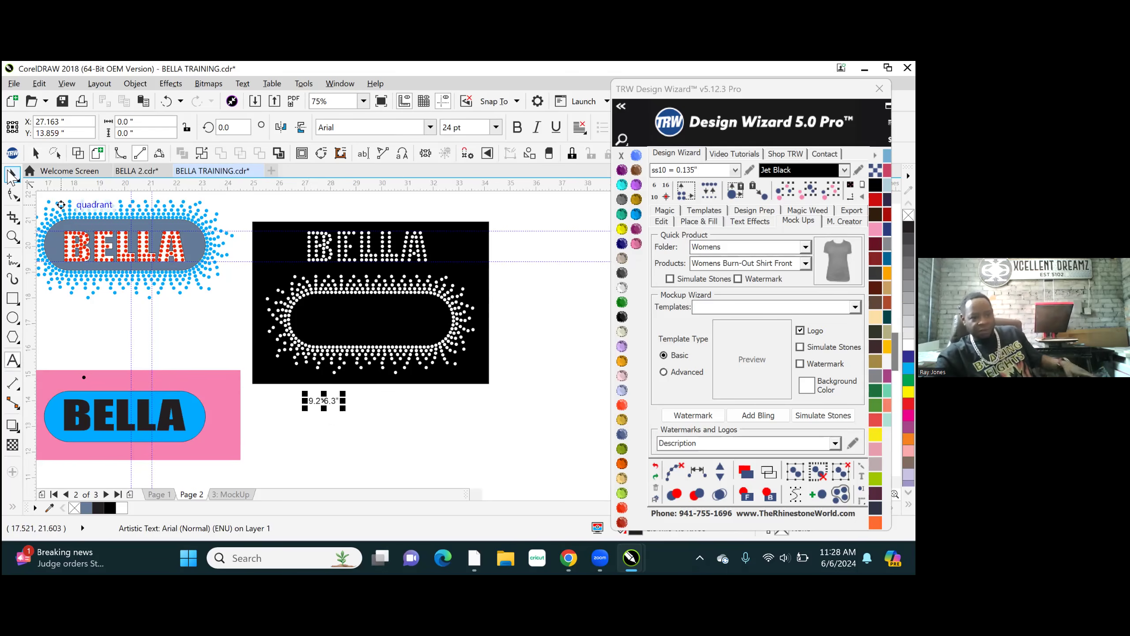
click(11, 175)
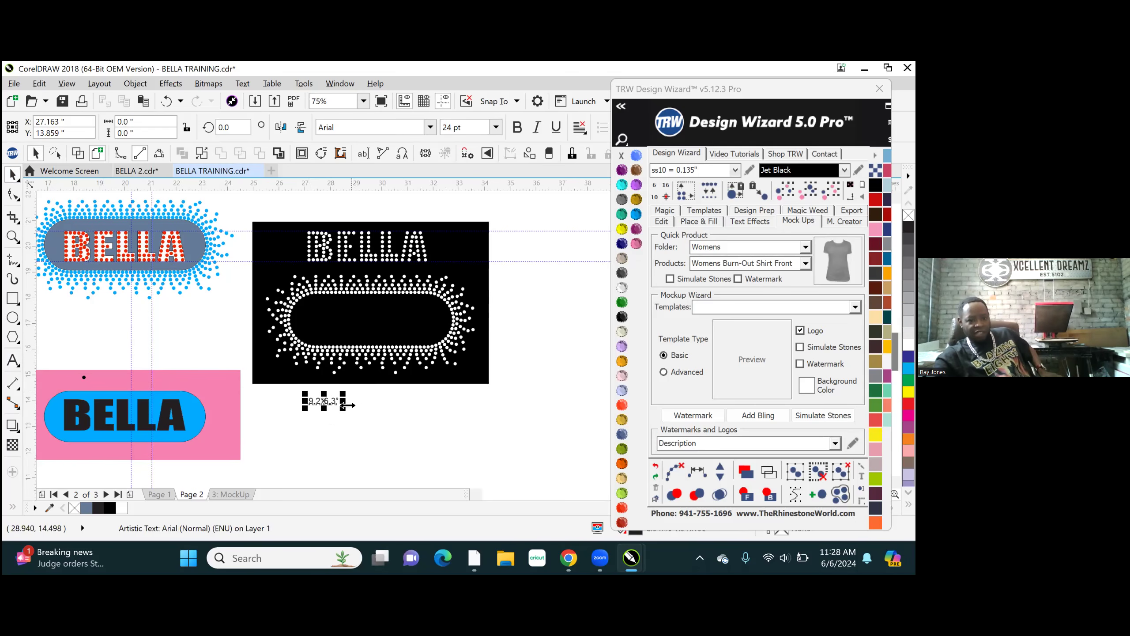
- Enlarge the size label to about 4.26 inches wide and place it clear below the rectangle, at about X 29.482, Y 13.733 inches
drag(343, 392, 426, 334)
scroll(362, 400, up, 2)
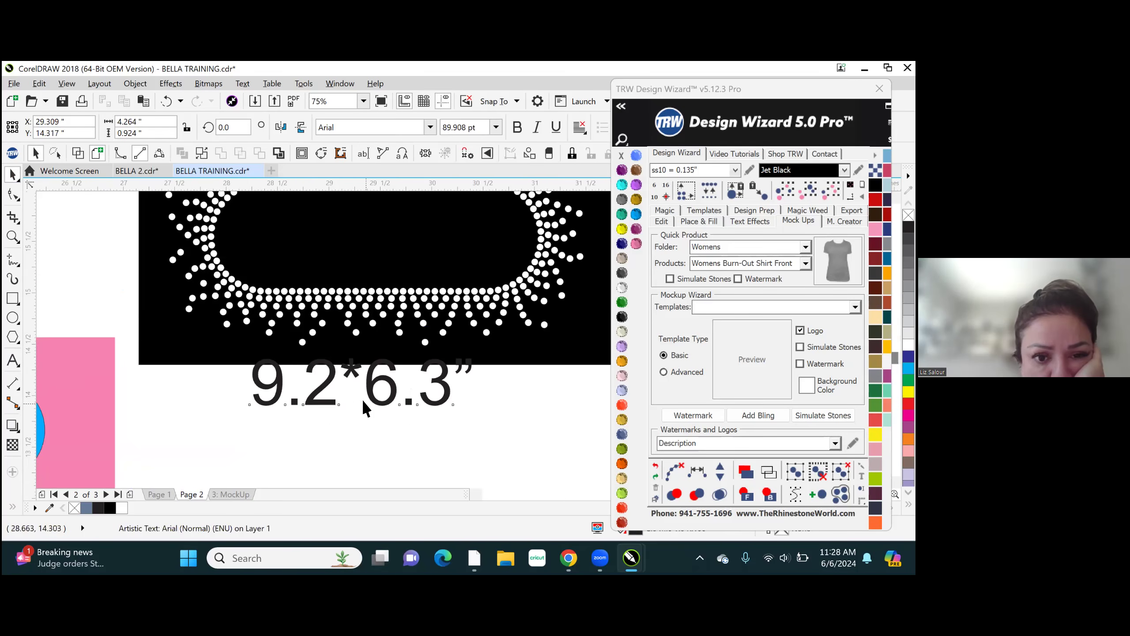
scroll(362, 400, up, 2)
drag(342, 339, 360, 400)
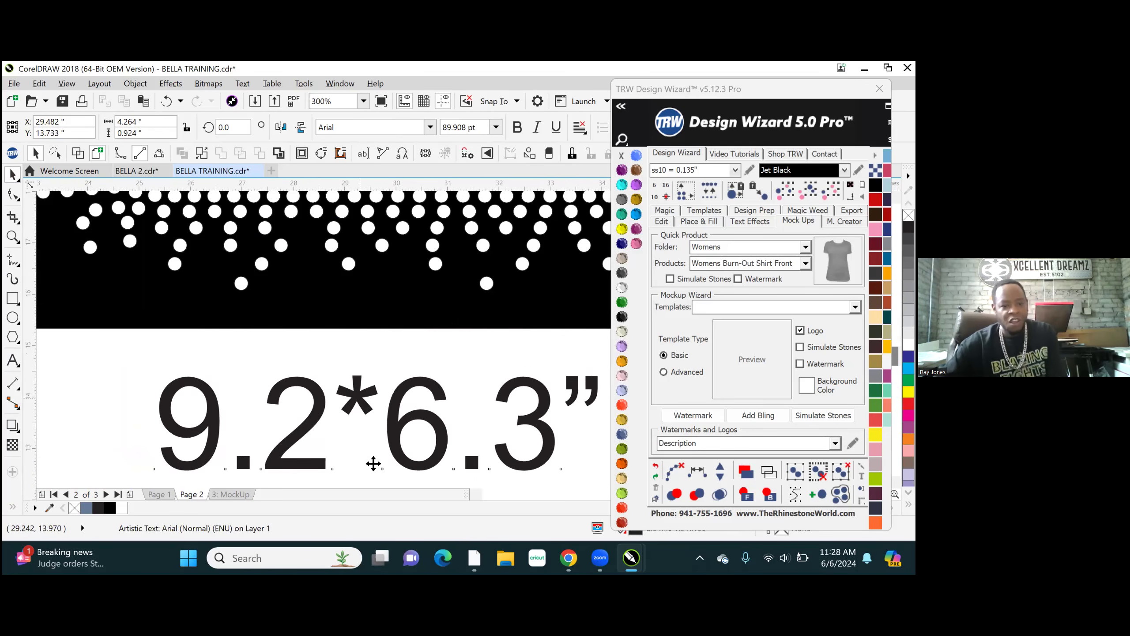
scroll(373, 464, down, 4)
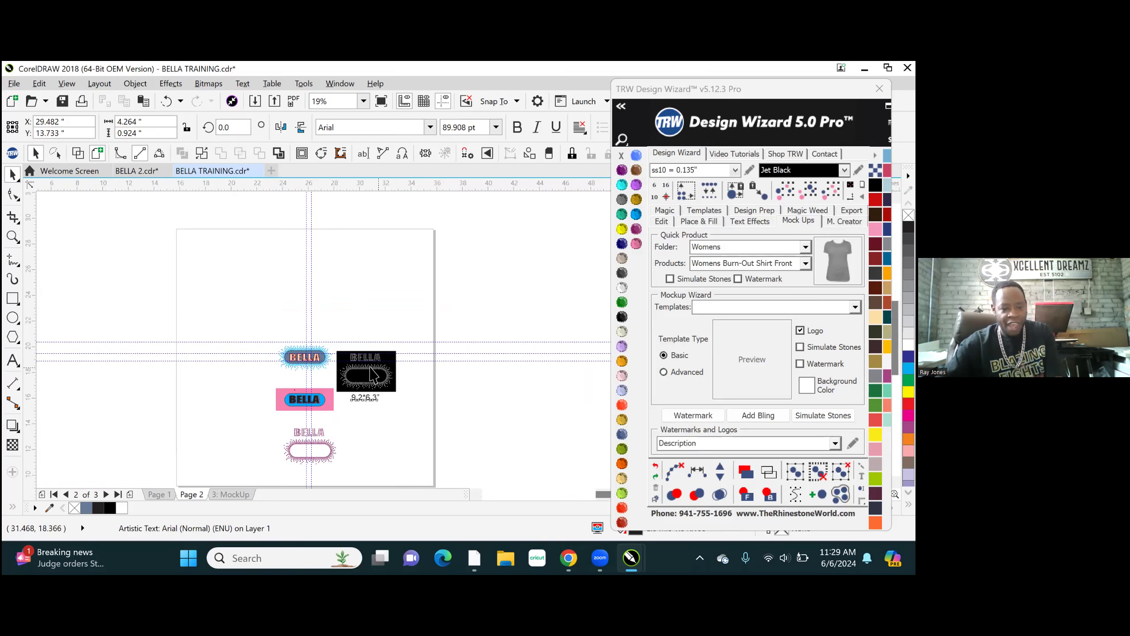
- Remove the outline from the black template rectangle
scroll(371, 374, up, 2)
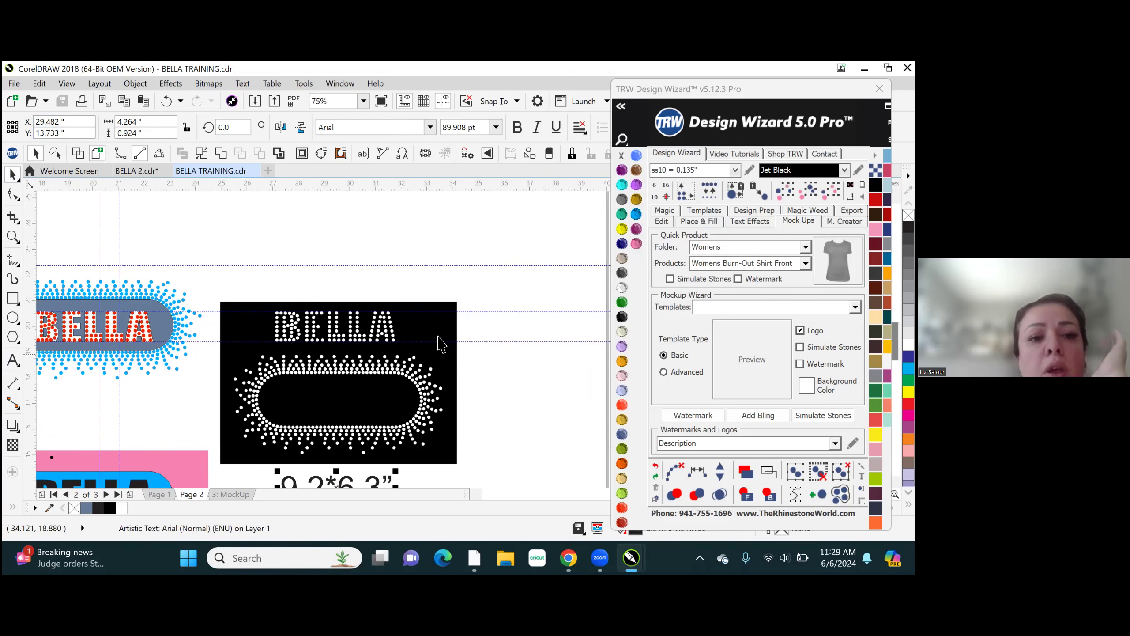
click(449, 328)
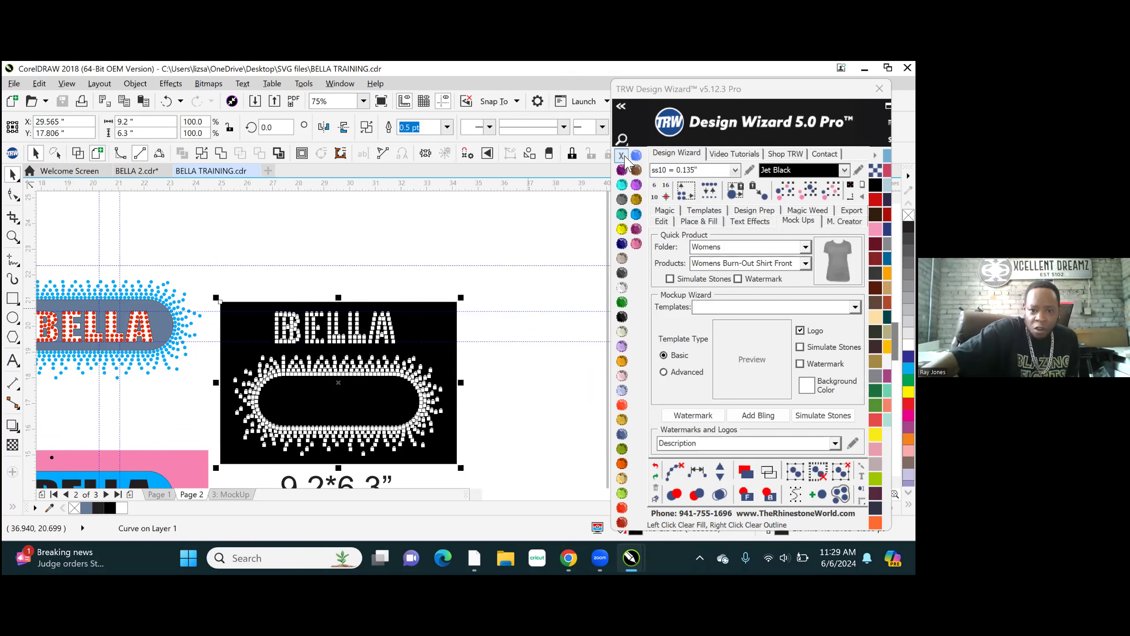
right_click(622, 156)
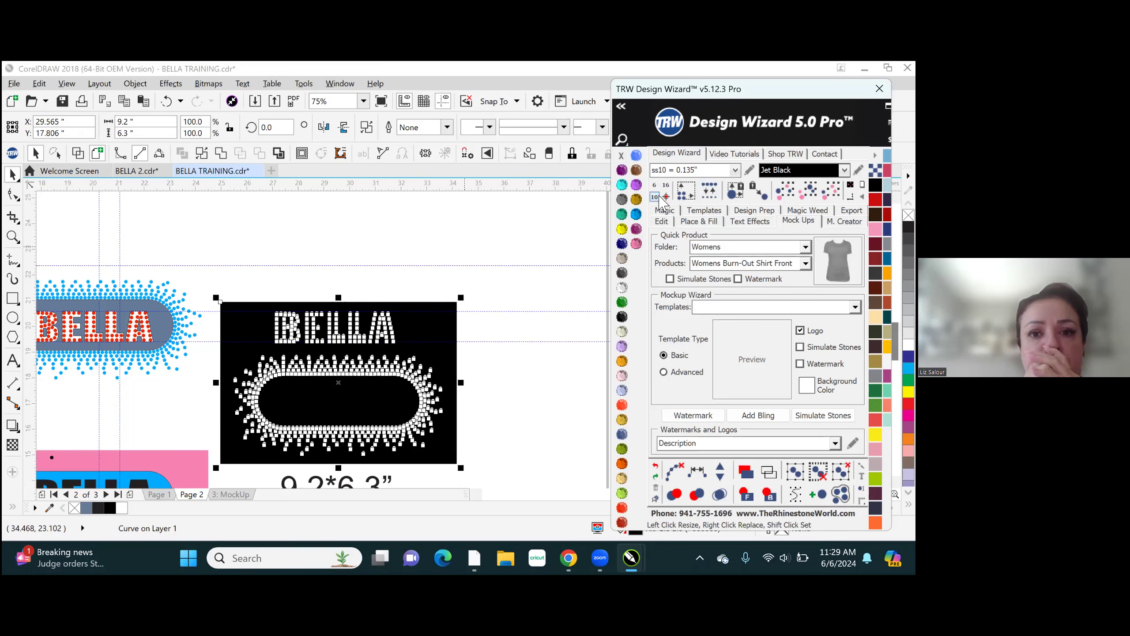
- Set the Design Wizard export file name to BELLA STONE GROUP
click(851, 210)
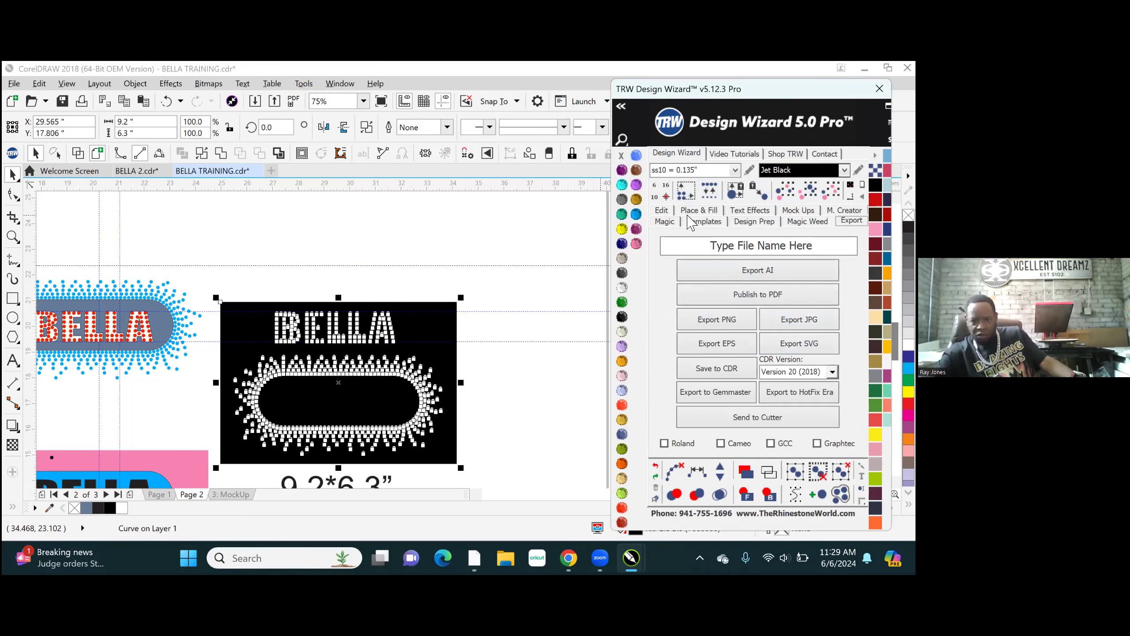
click(708, 209)
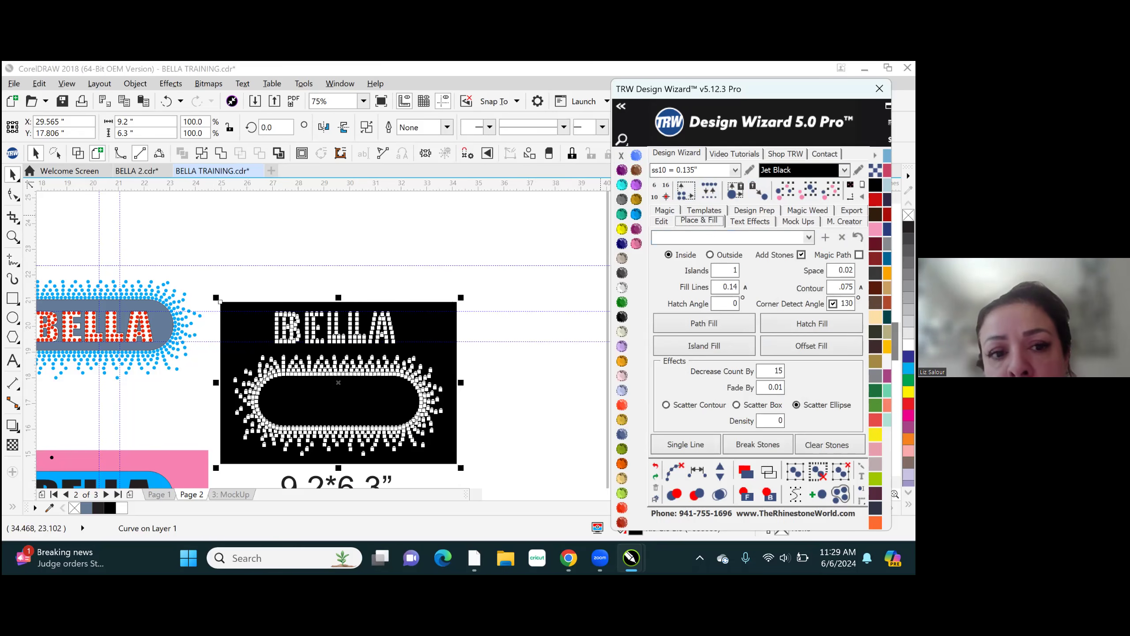
click(852, 210)
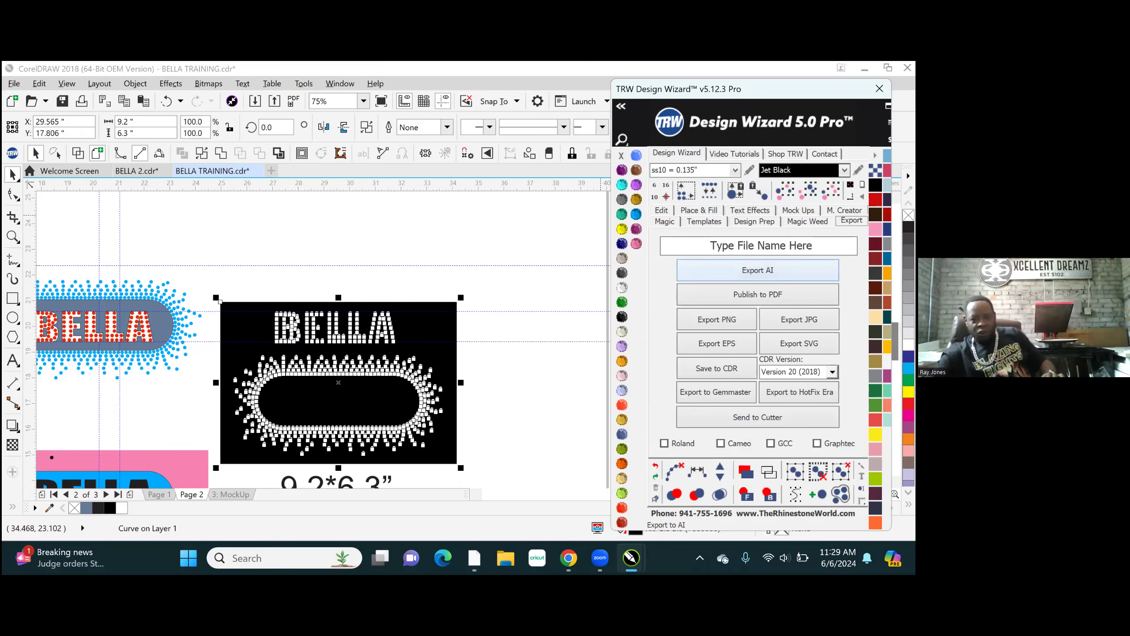
drag(822, 247, 459, 271)
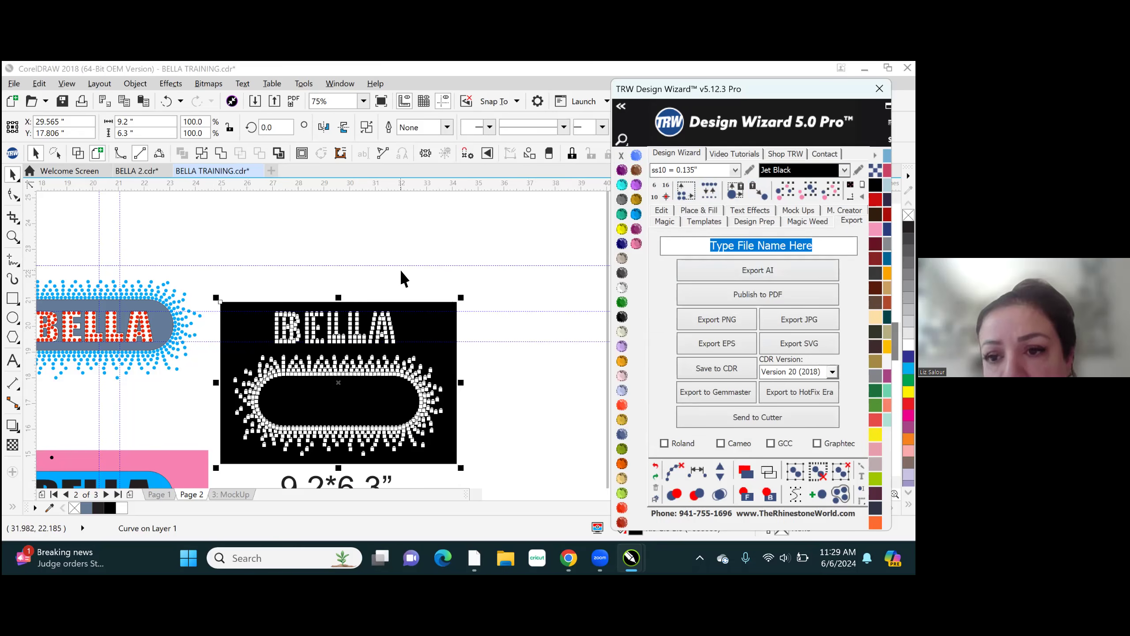
text(BELLE)
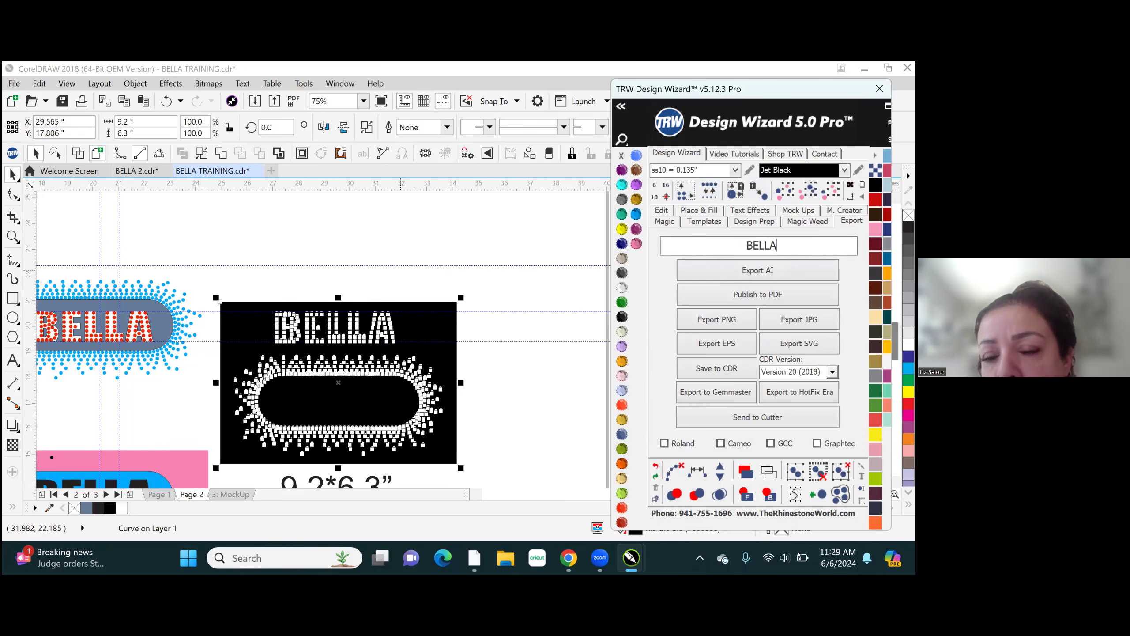
text( STONE GROUP)
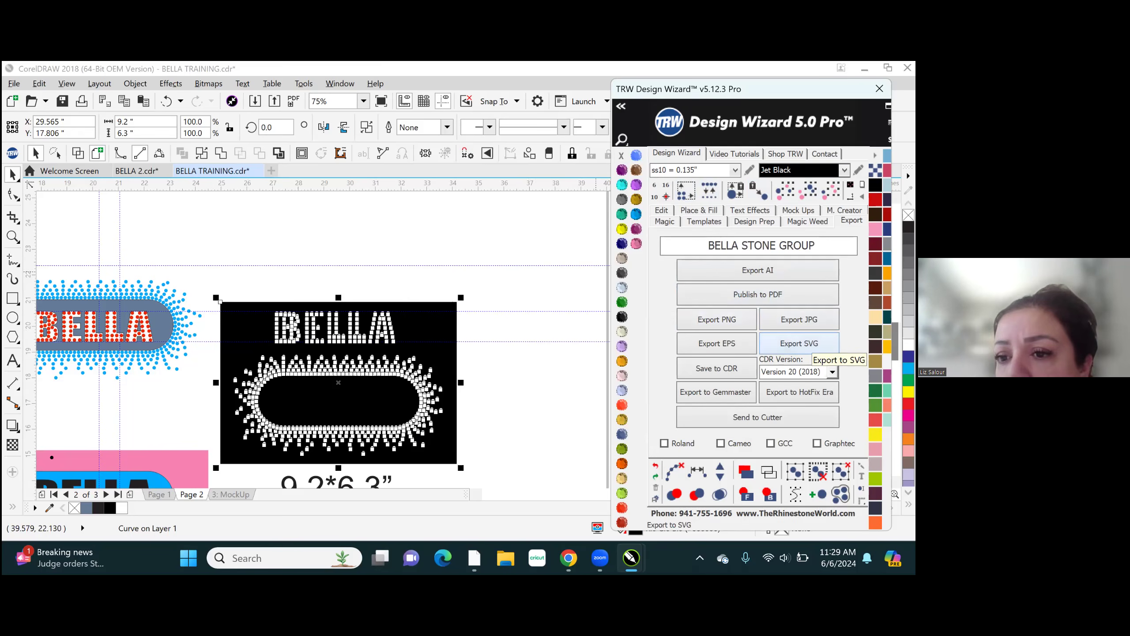
click(810, 344)
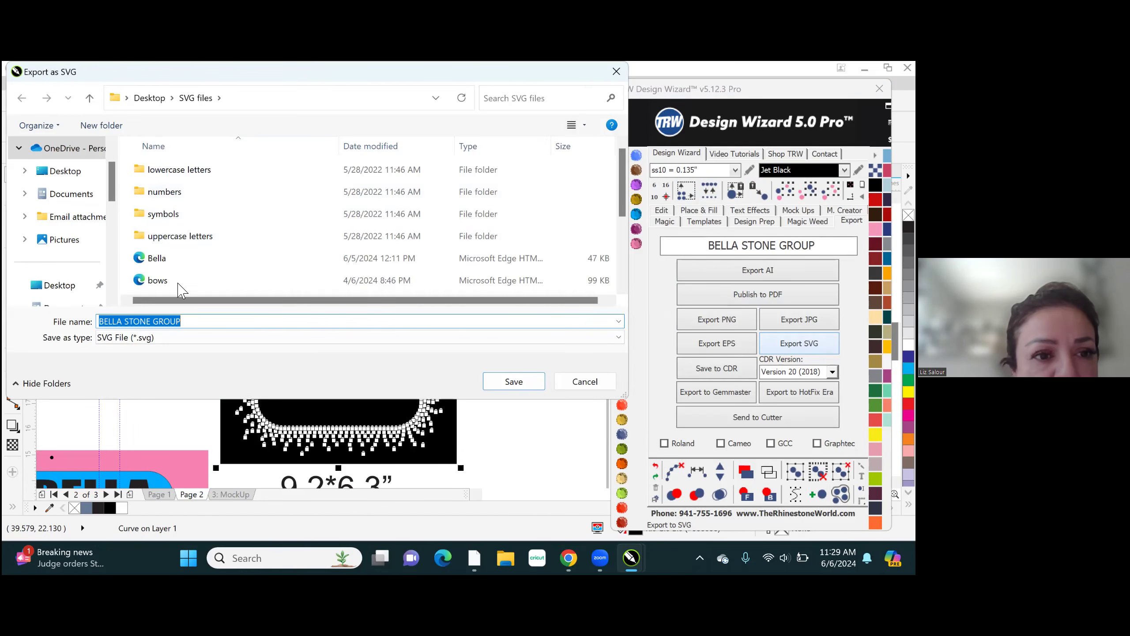
scroll(507, 218, down, 2)
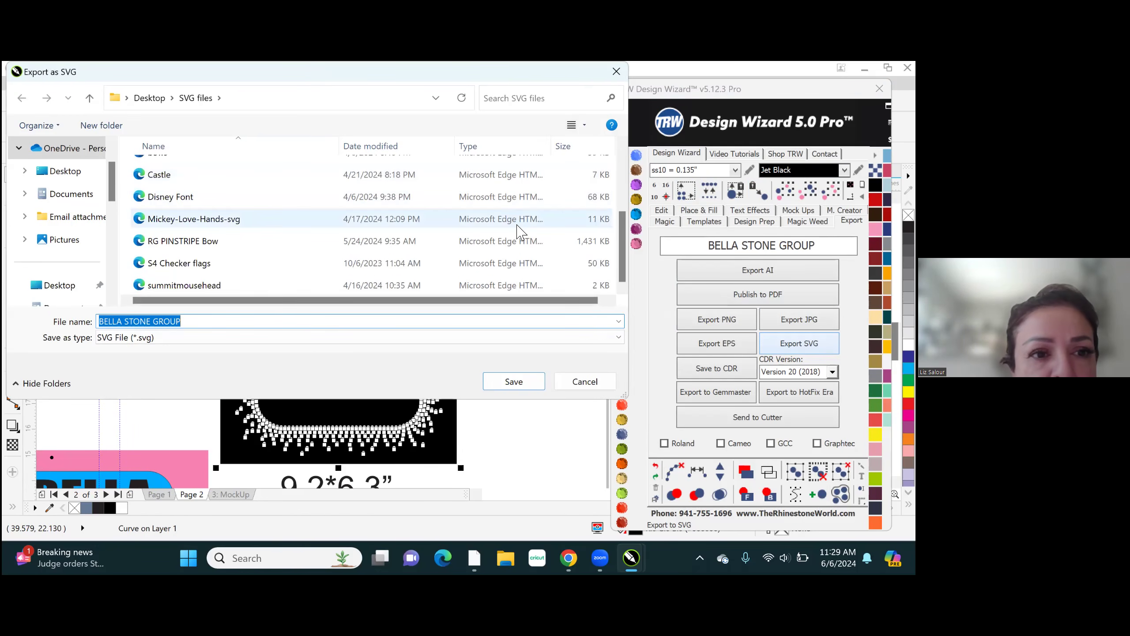
scroll(445, 238, up, 3)
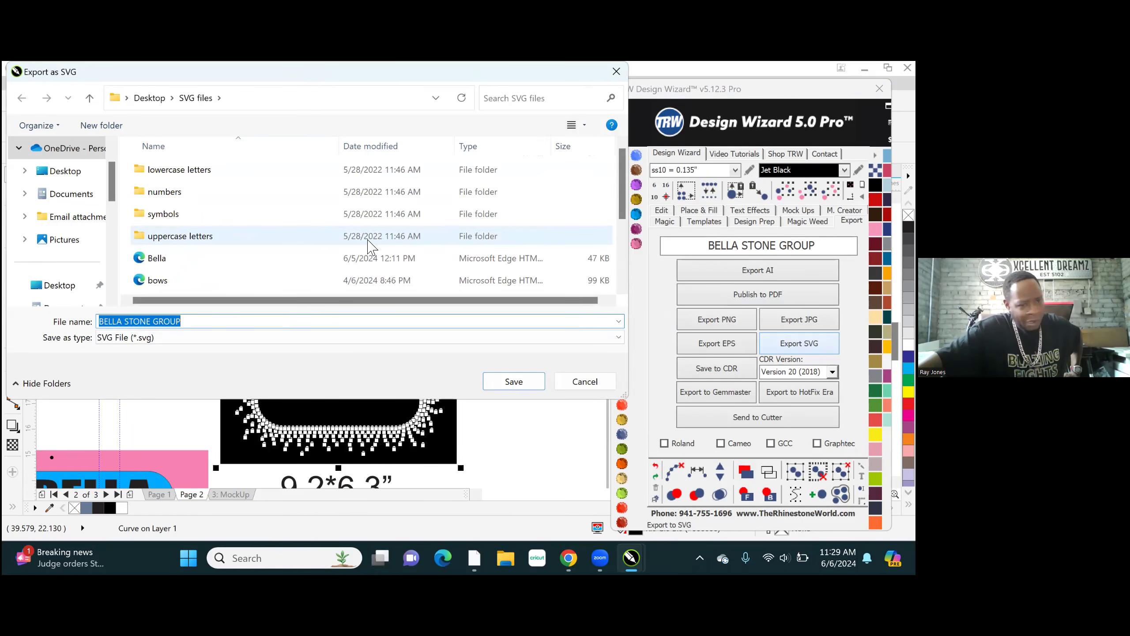
scroll(403, 214, down, 2)
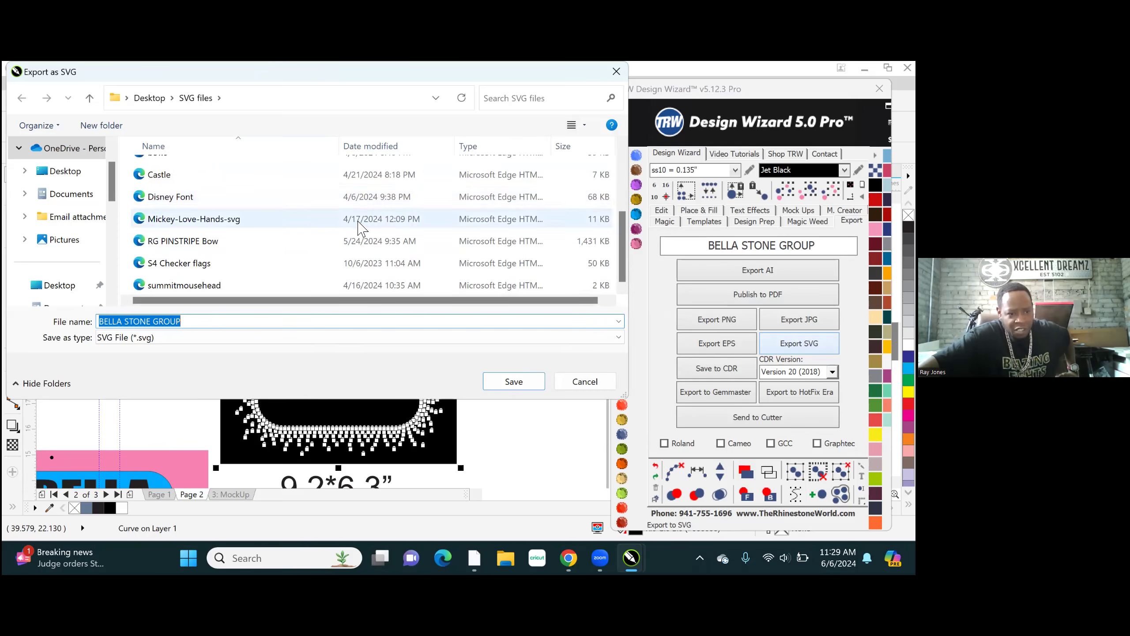
scroll(365, 227, up, 2)
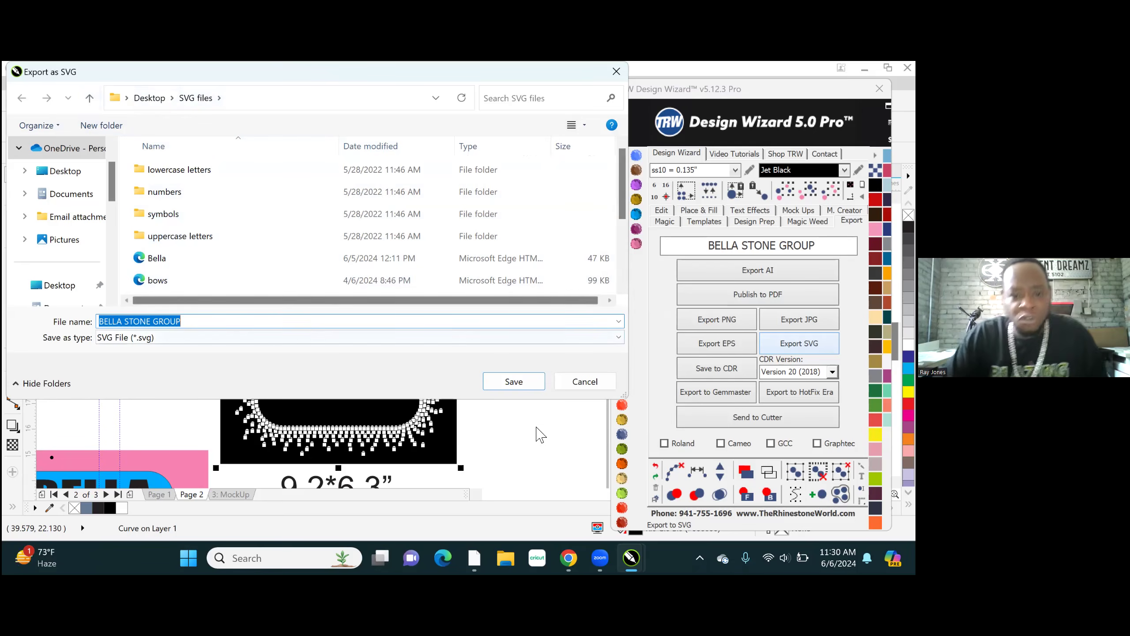
click(586, 382)
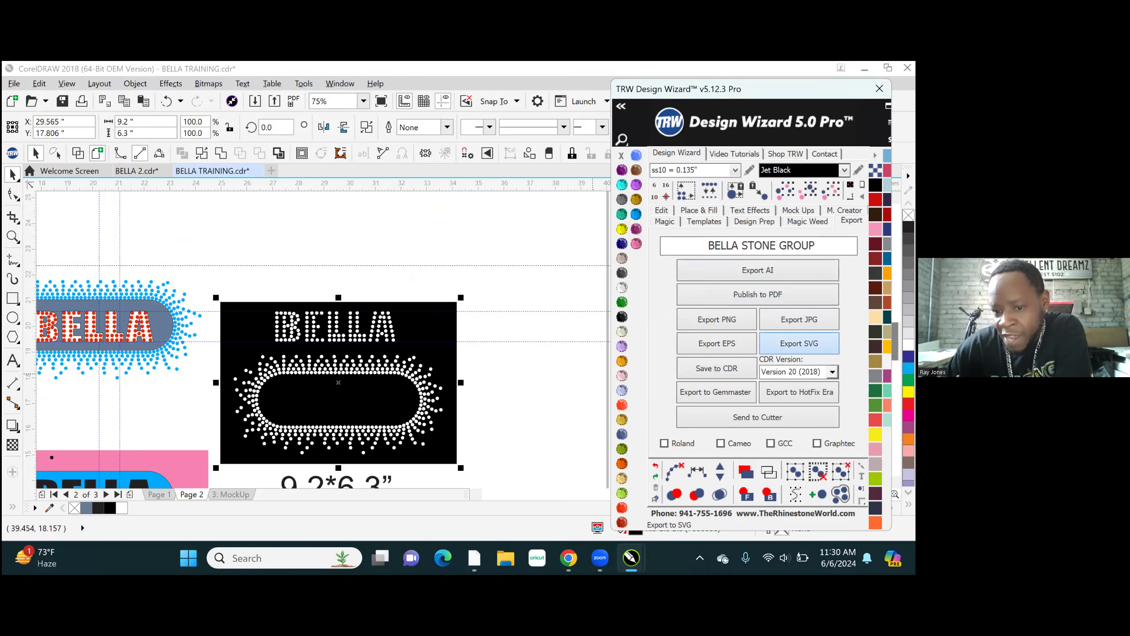
- Export the black BELLA template as the SVG file BELLA STONE GROUP in the desktop's SVG files folder
click(799, 343)
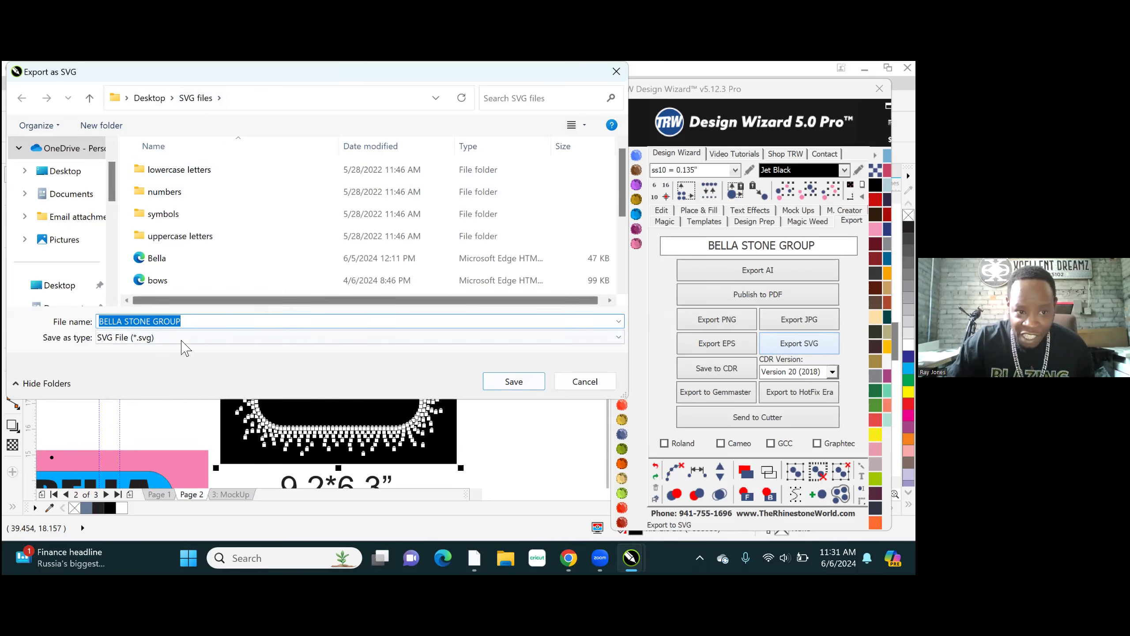
click(511, 381)
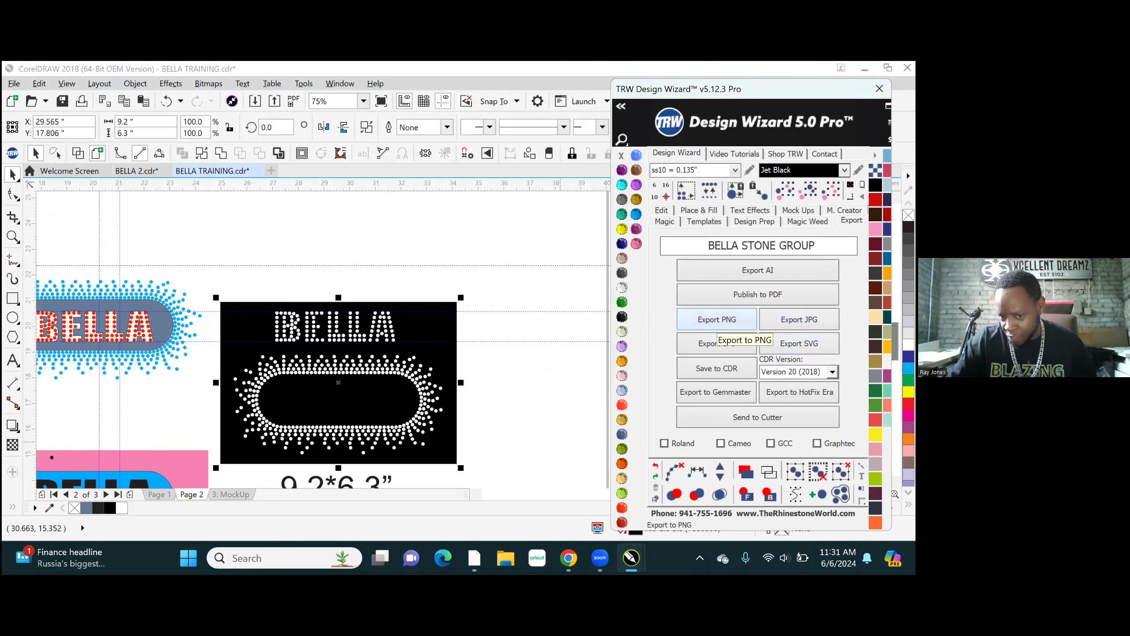
- Export the template as the EPS file BELLA STONE GROUP into a new desktop folder named EPS FILES
click(716, 344)
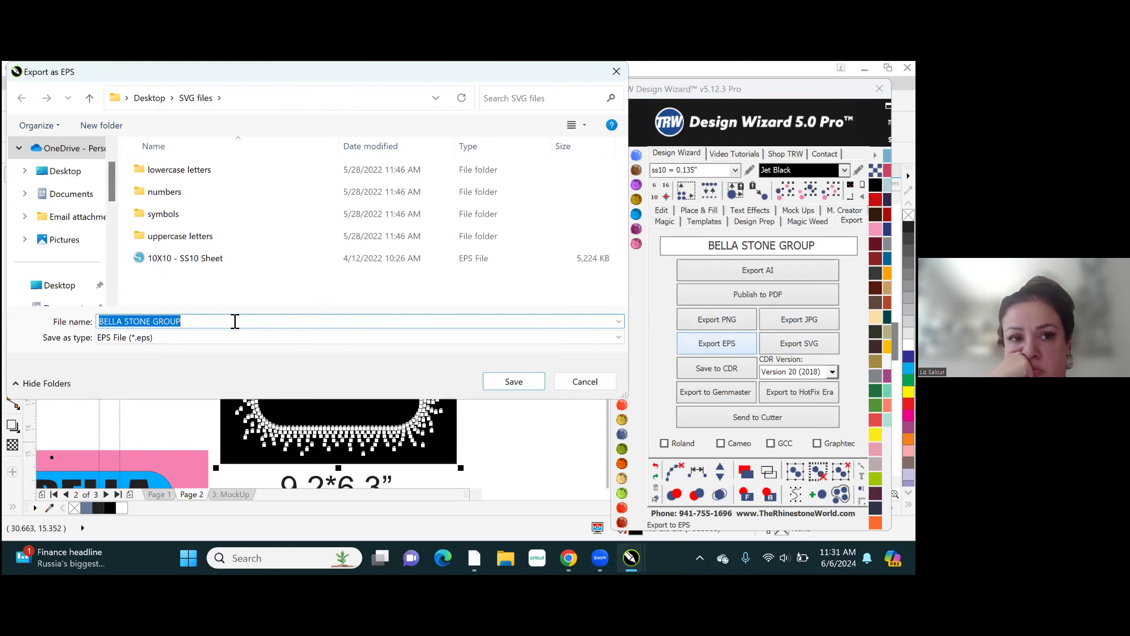
click(150, 98)
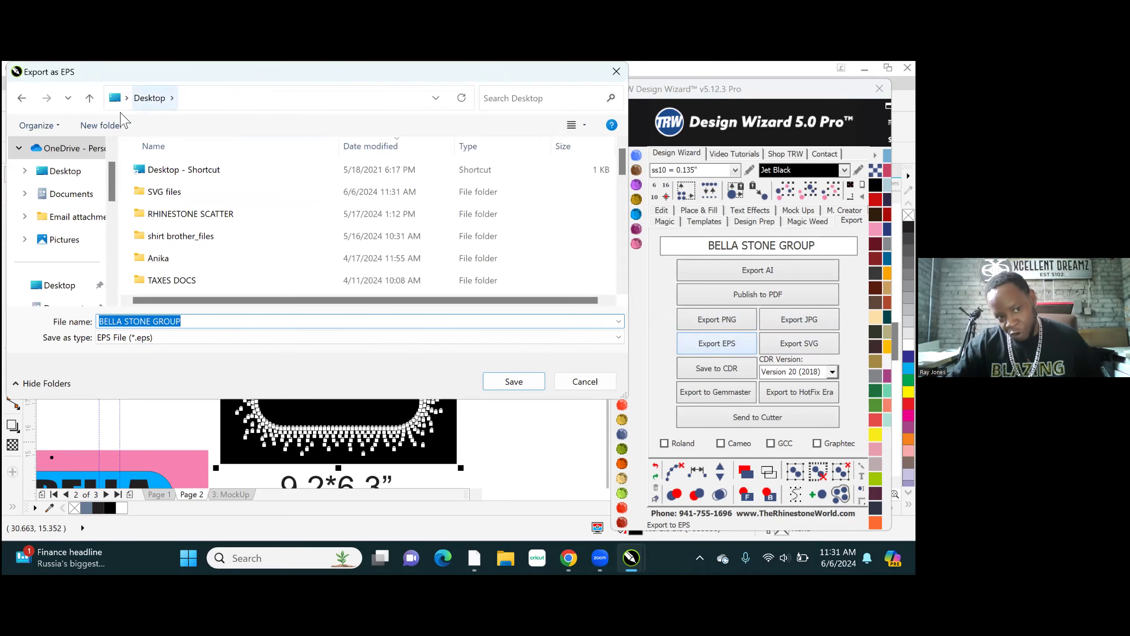
click(96, 127)
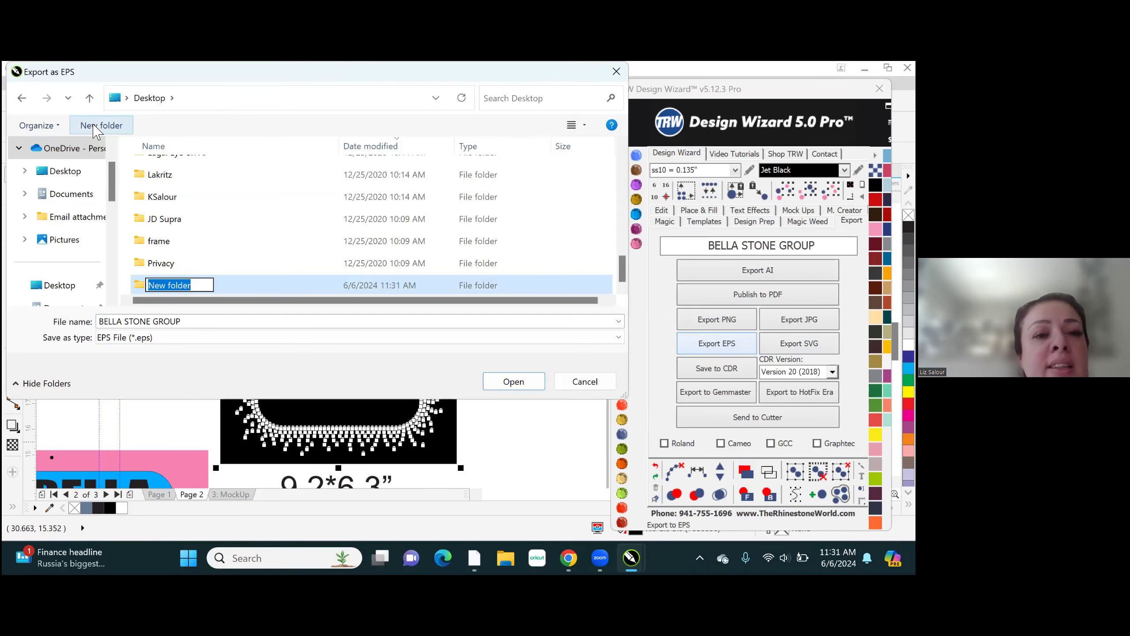
text(EPS FILES)
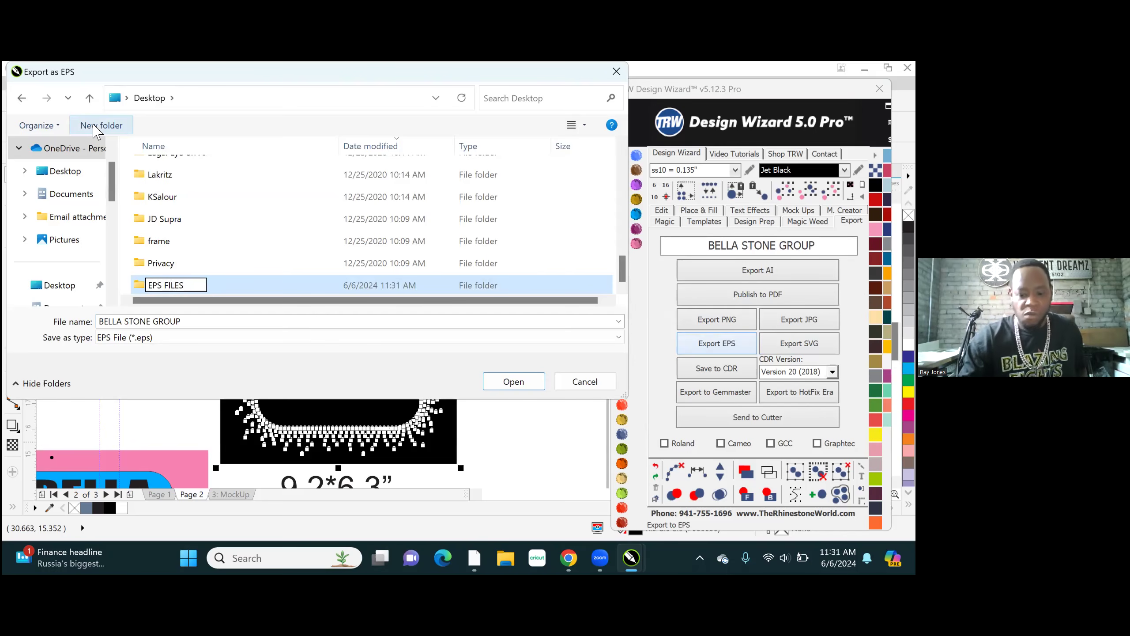
key(Return)
key(Return)
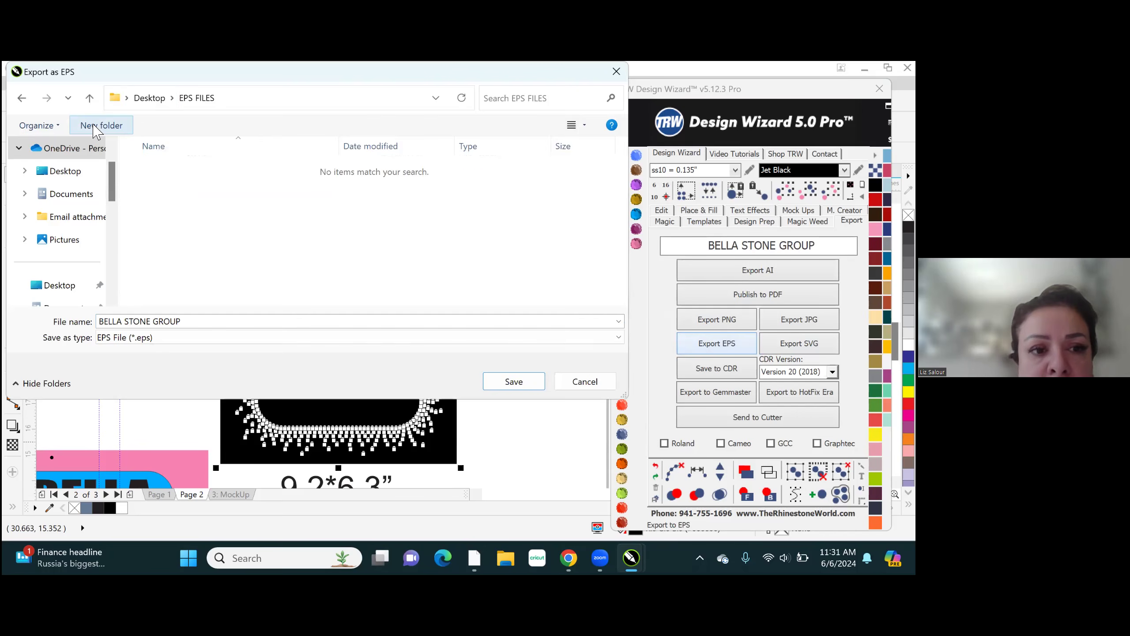
click(514, 379)
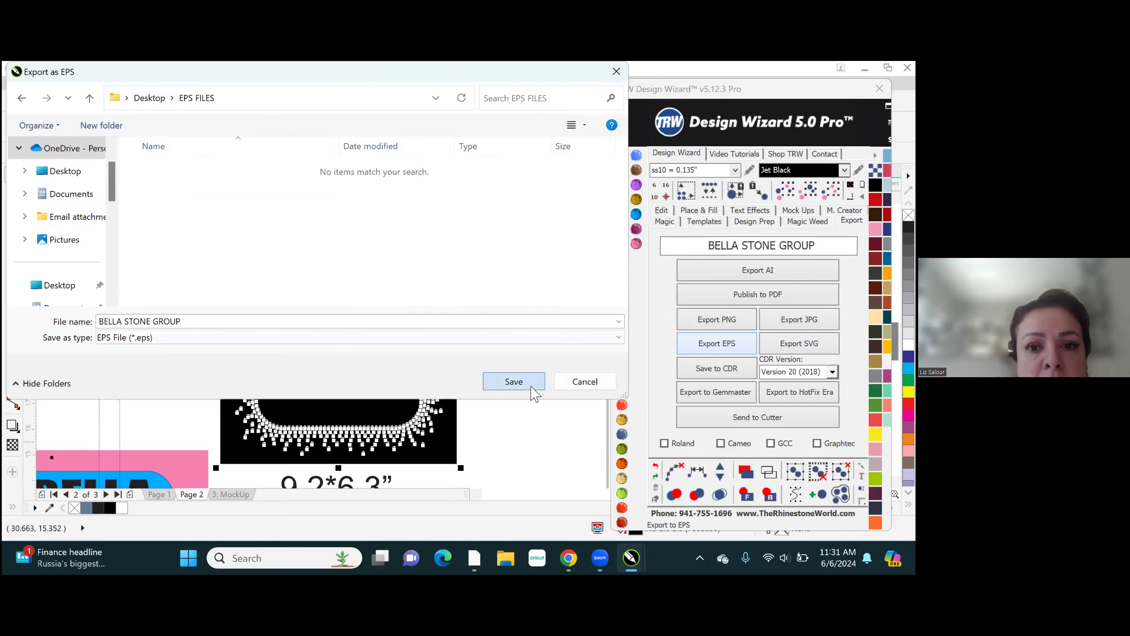
- Switch to Silhouette Studio and create a new blank design
mouse_move(572, 559)
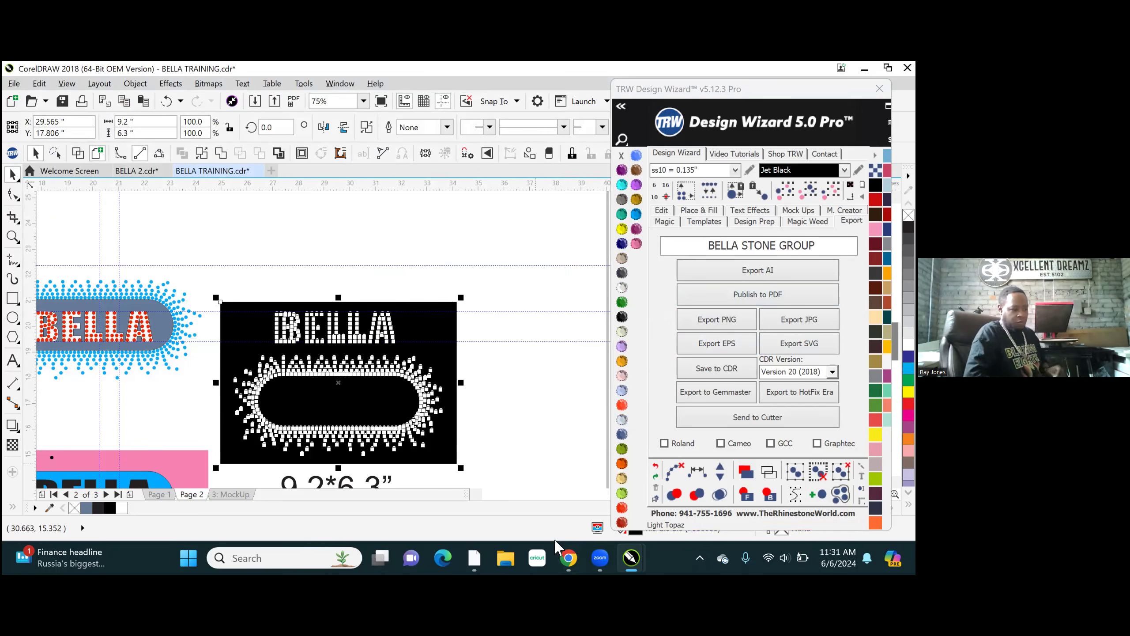
click(474, 557)
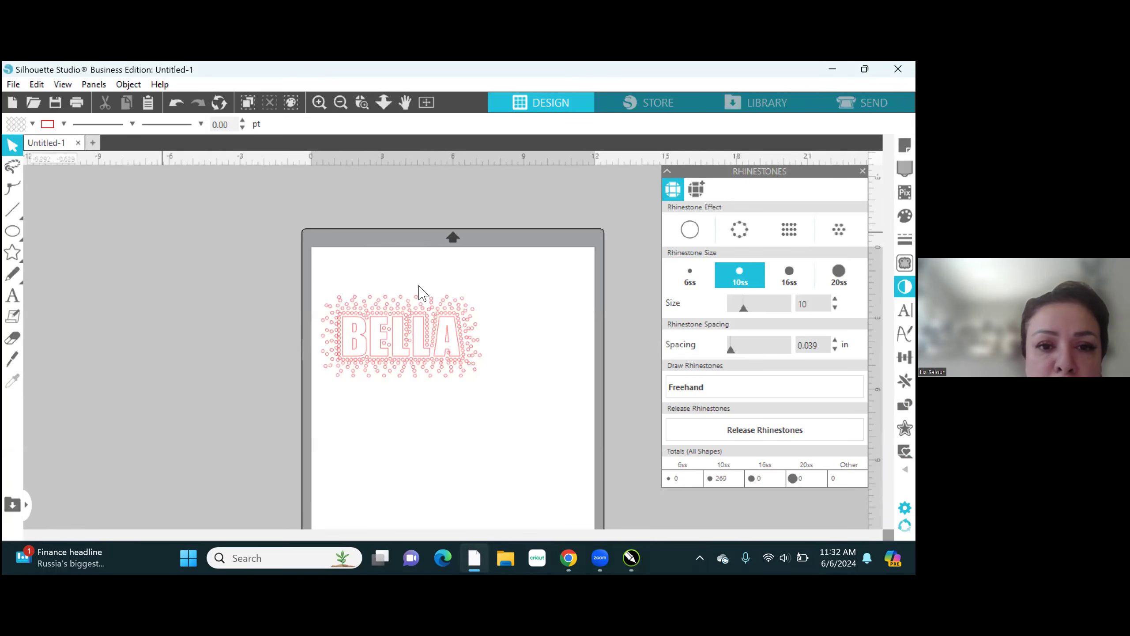
click(92, 143)
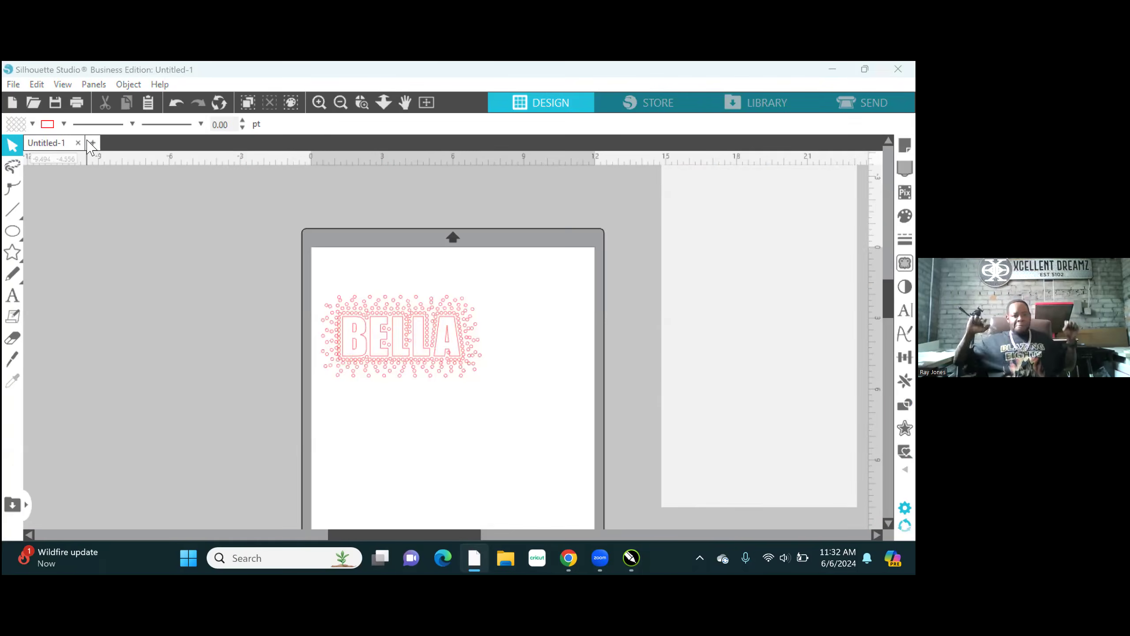
- Open the BELLA STONE GROUP file from the EPS FILES folder on the desktop
click(14, 84)
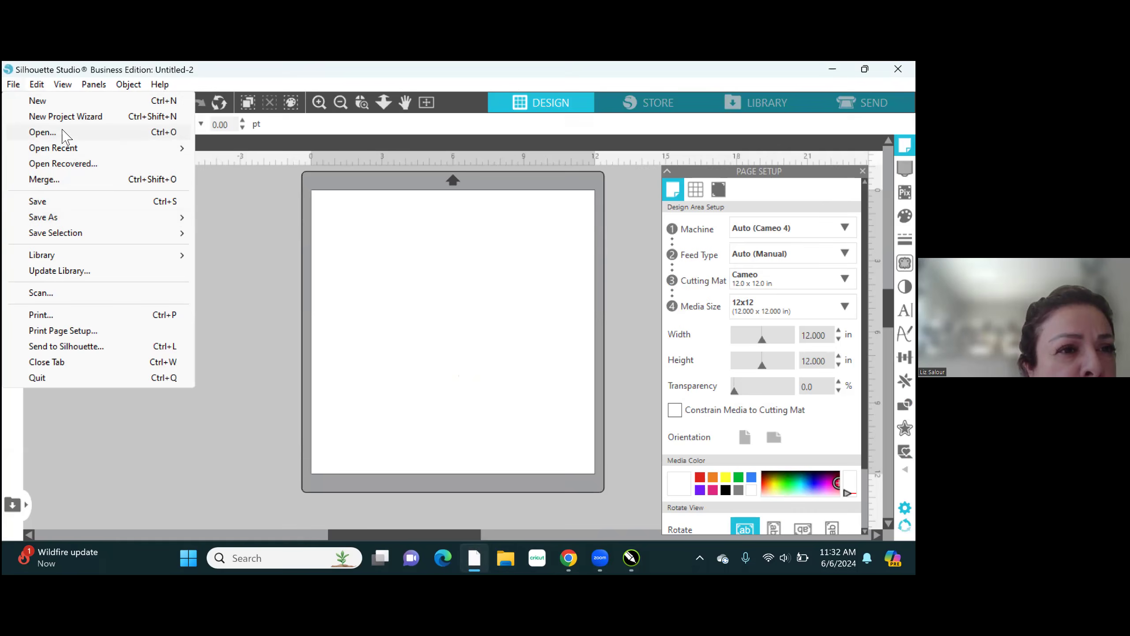
click(53, 134)
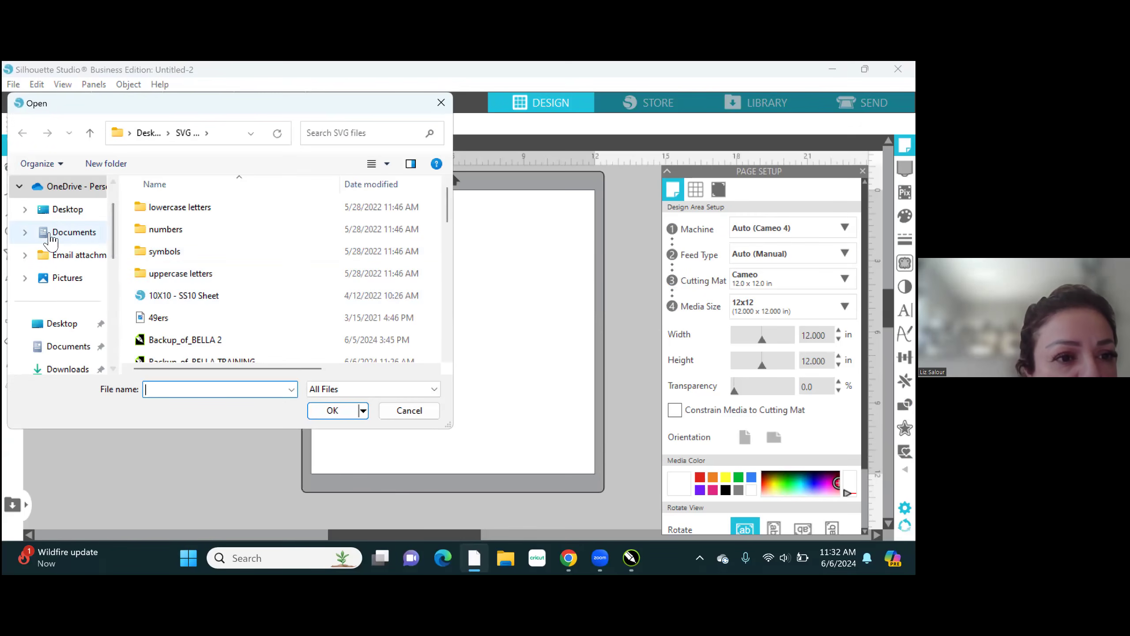
click(67, 208)
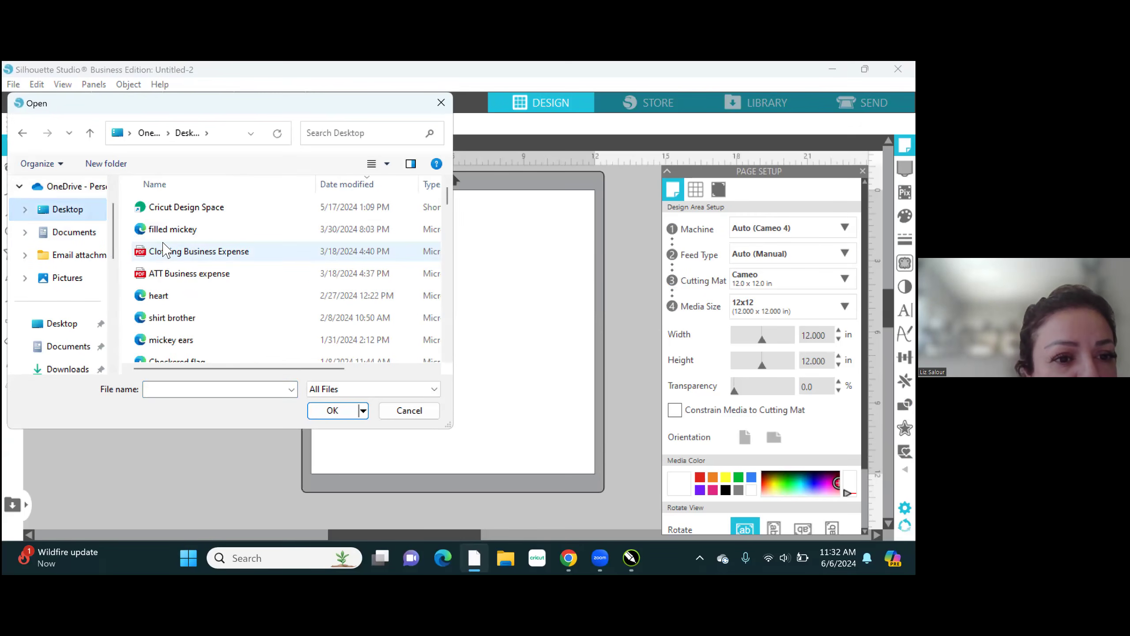
scroll(173, 263, down, 5)
scroll(174, 266, down, 10)
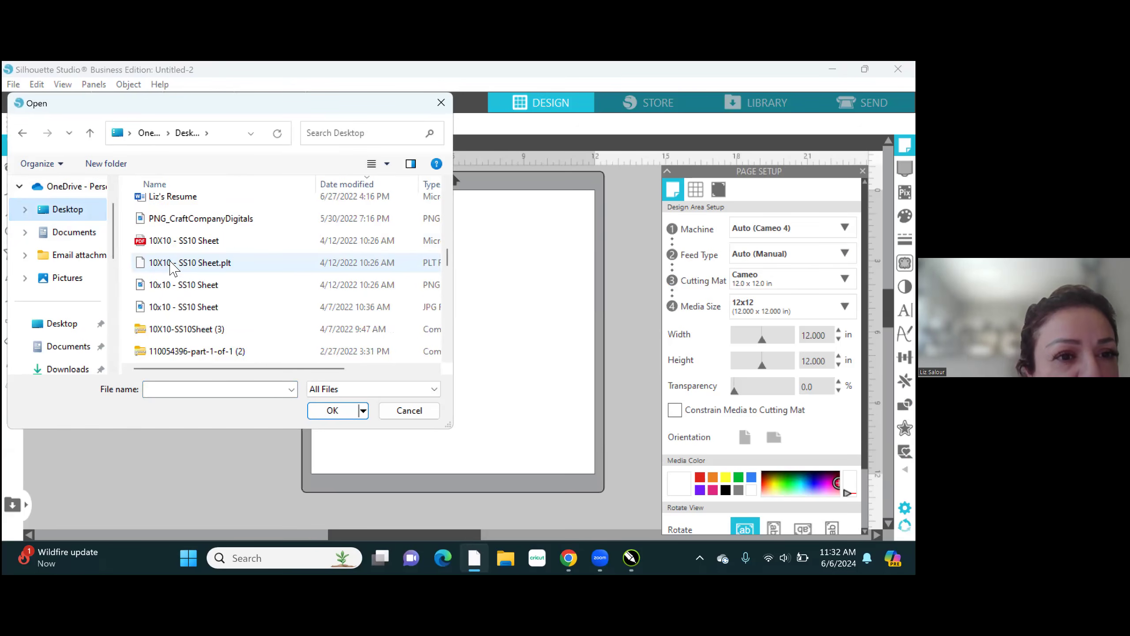
scroll(173, 267, down, 8)
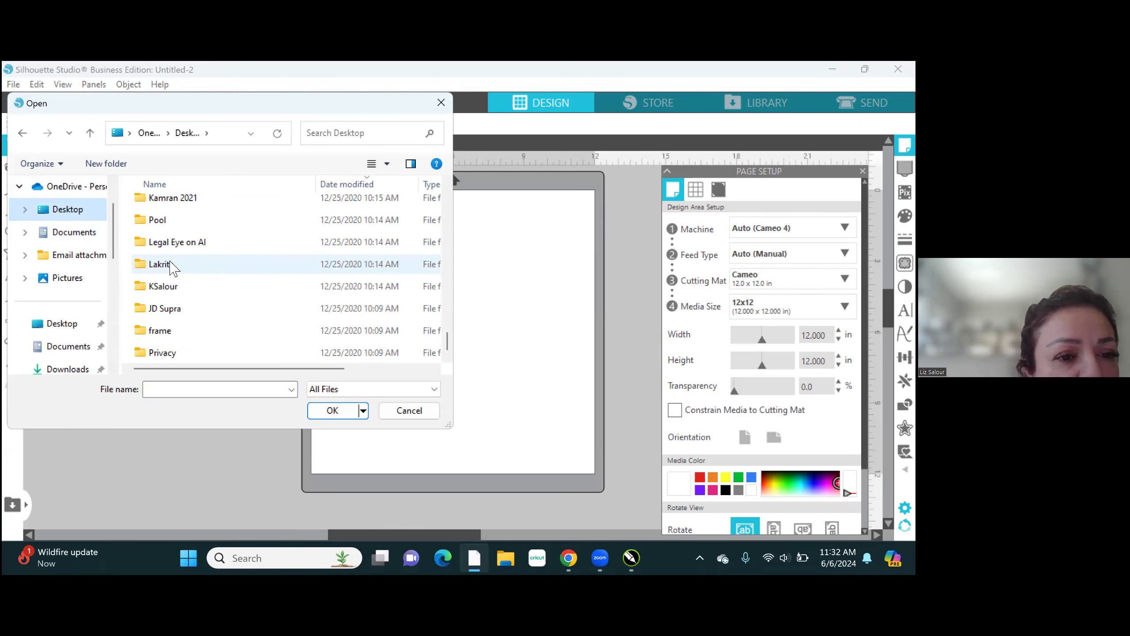
scroll(174, 267, up, 10)
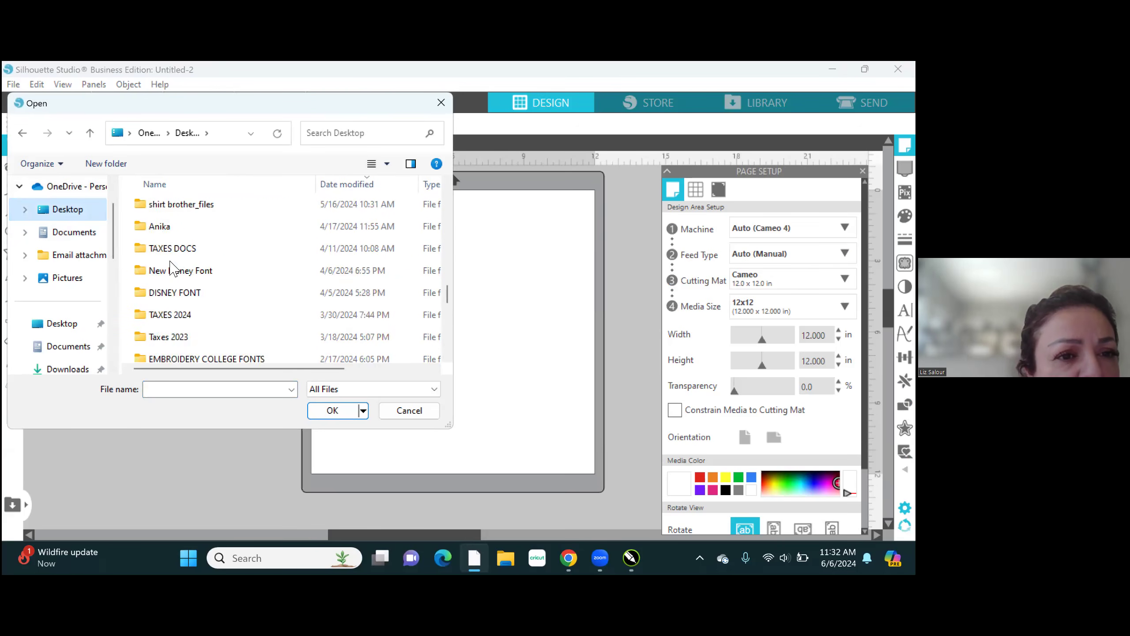
double_click(172, 277)
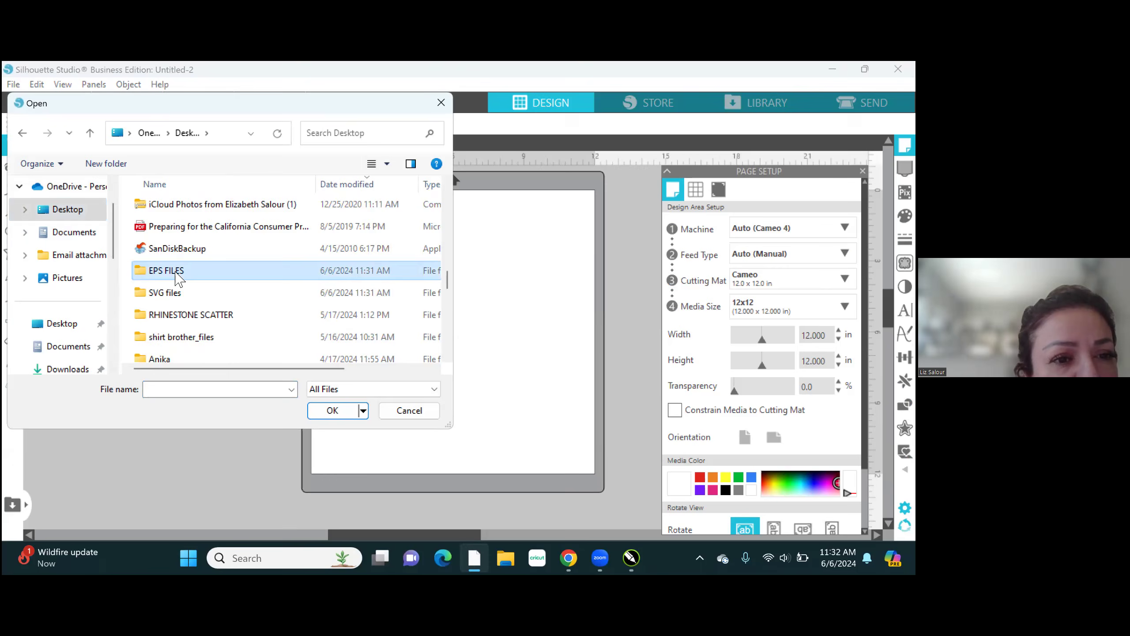
click(183, 209)
double_click(183, 209)
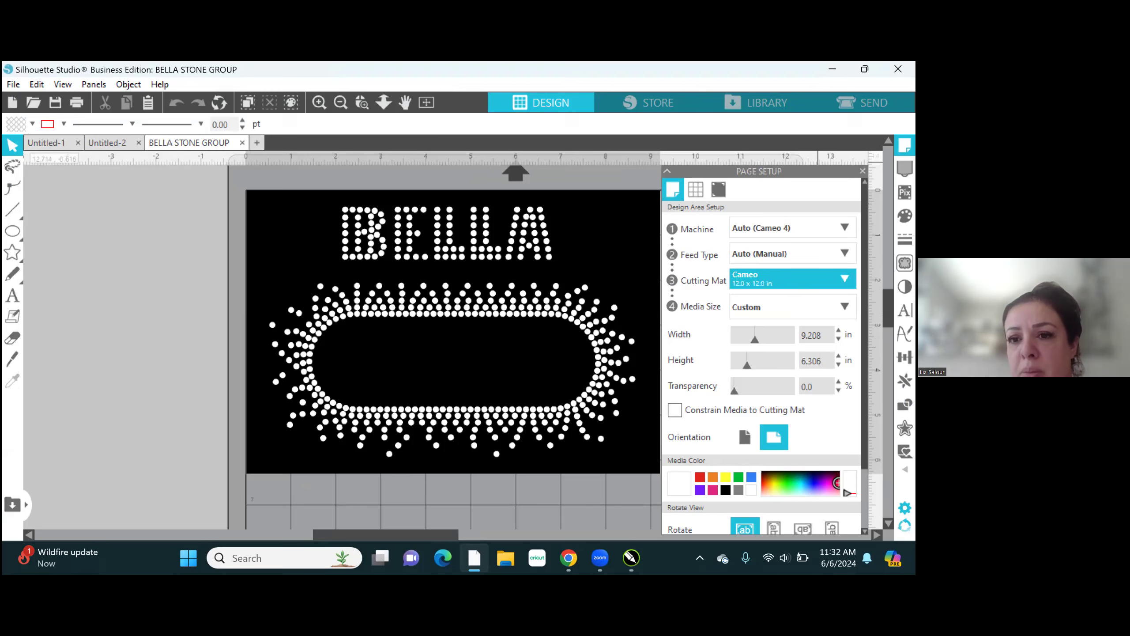
- Set the media size to 12x12 and move the BELLA template away from the page corner to lie within the page
click(822, 307)
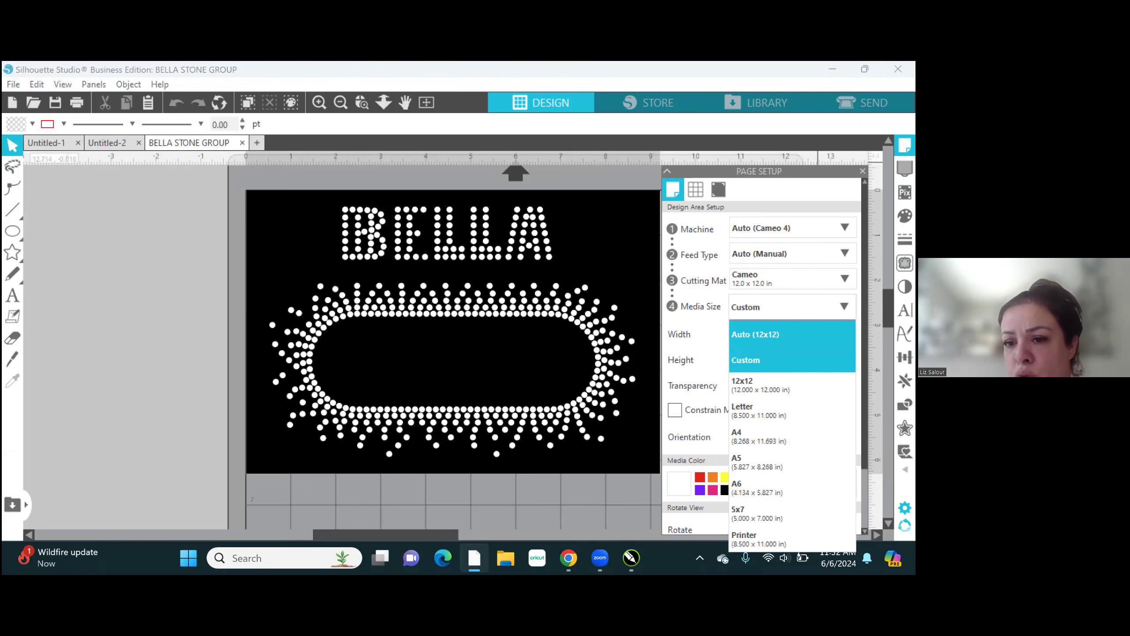
click(792, 385)
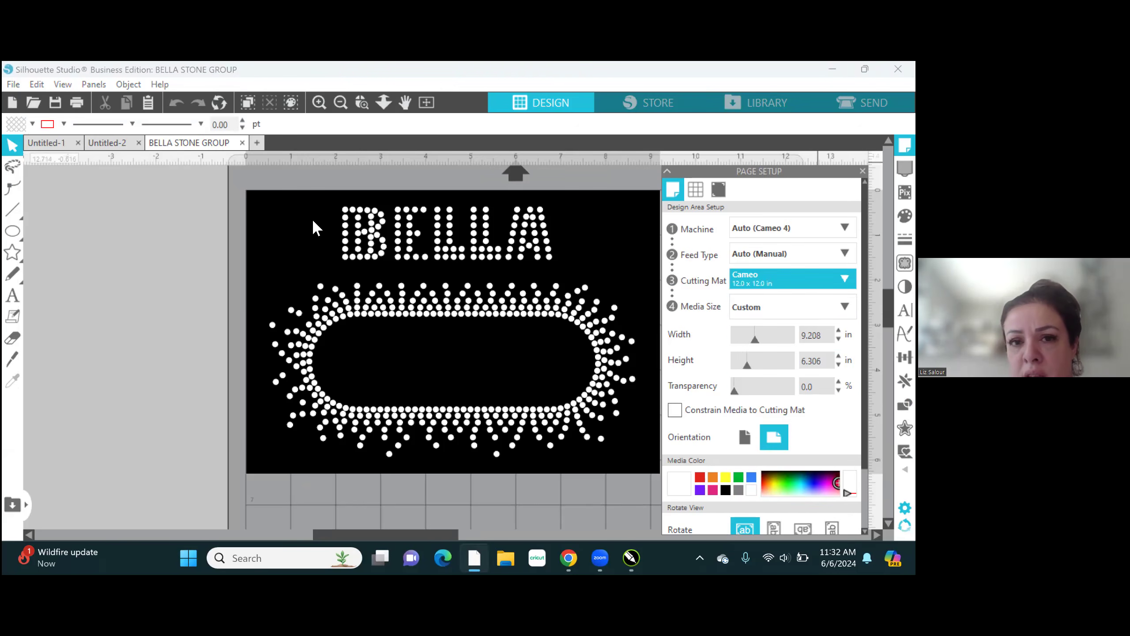
drag(503, 218, 519, 256)
click(596, 238)
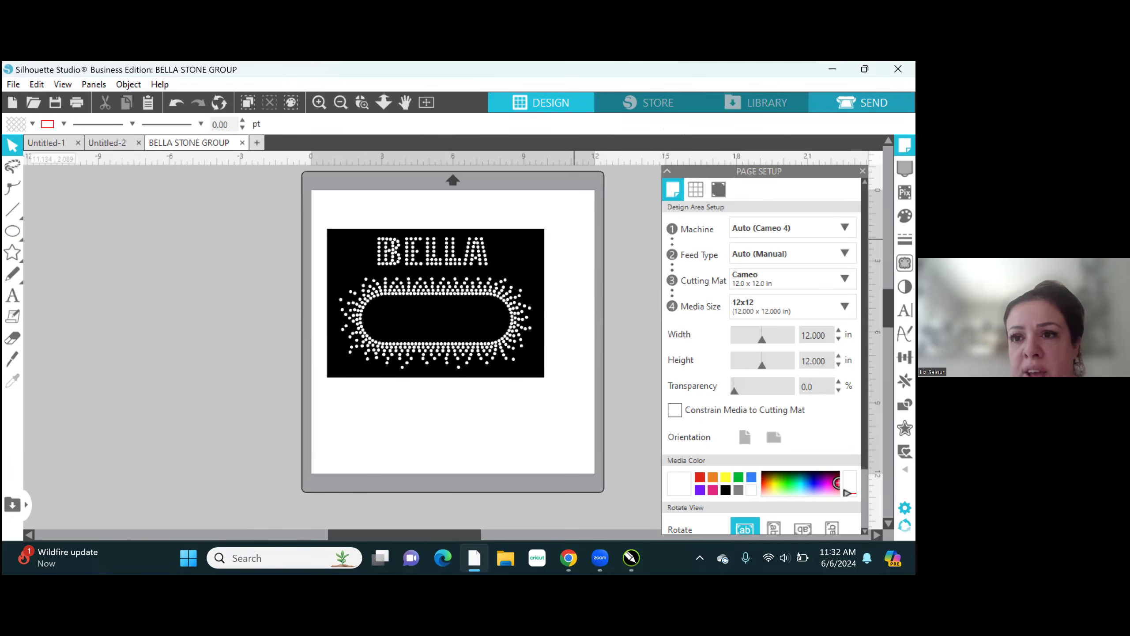
- Show the template's cut lines and cut settings in the Send view
click(863, 102)
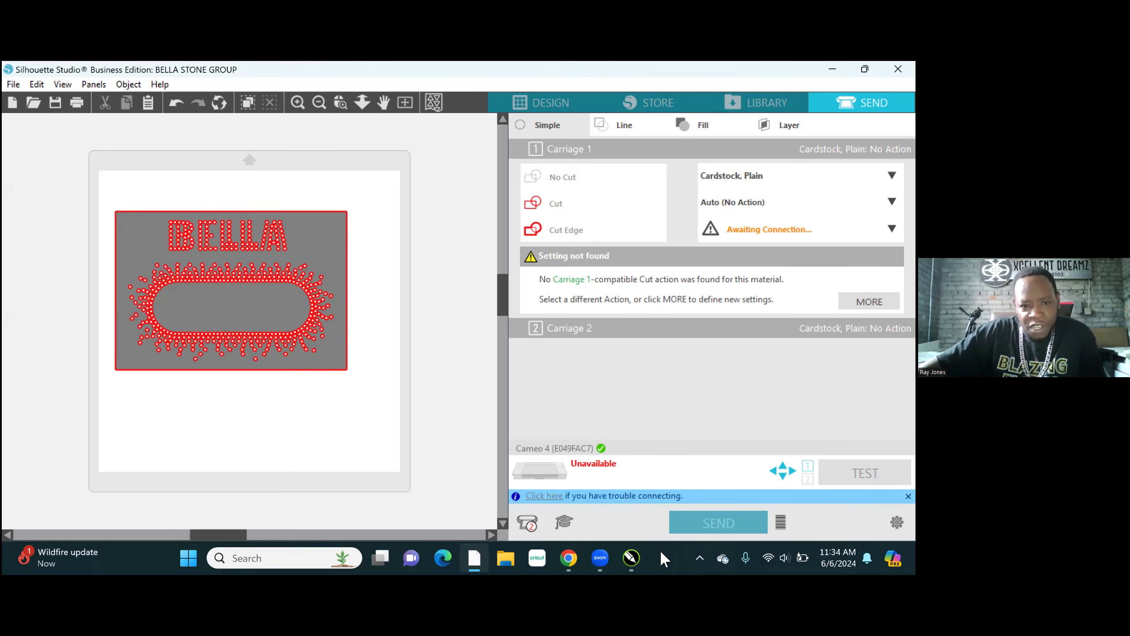
- Switch to the BELLA TRAINING drawing in CorelDRAW and bring the blue-bordered BELLA design into close view
click(632, 557)
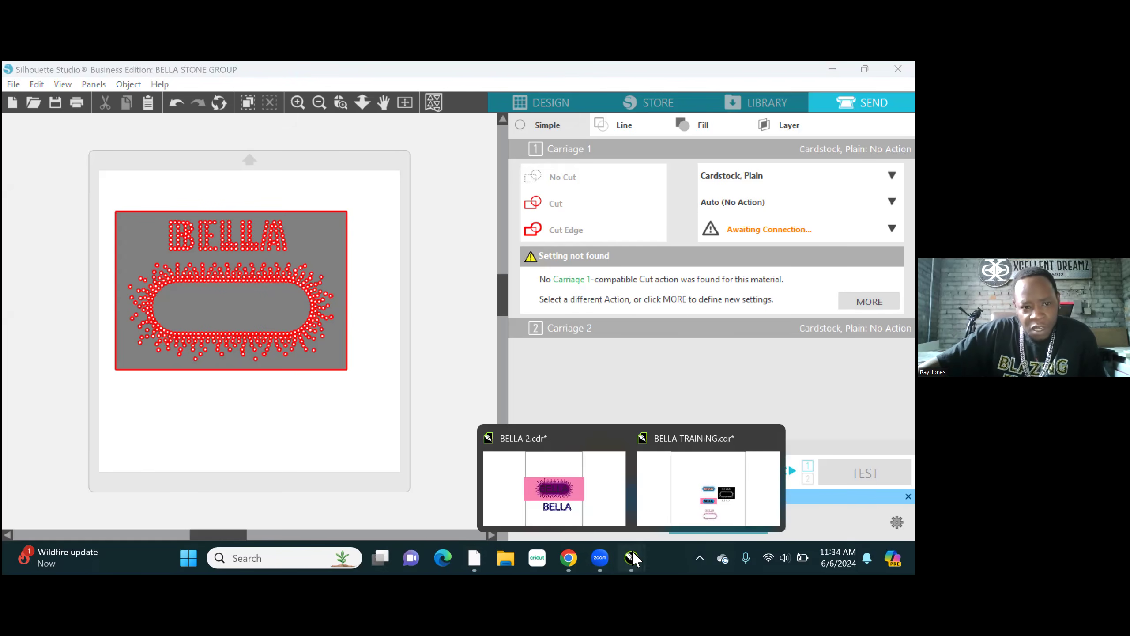
click(666, 482)
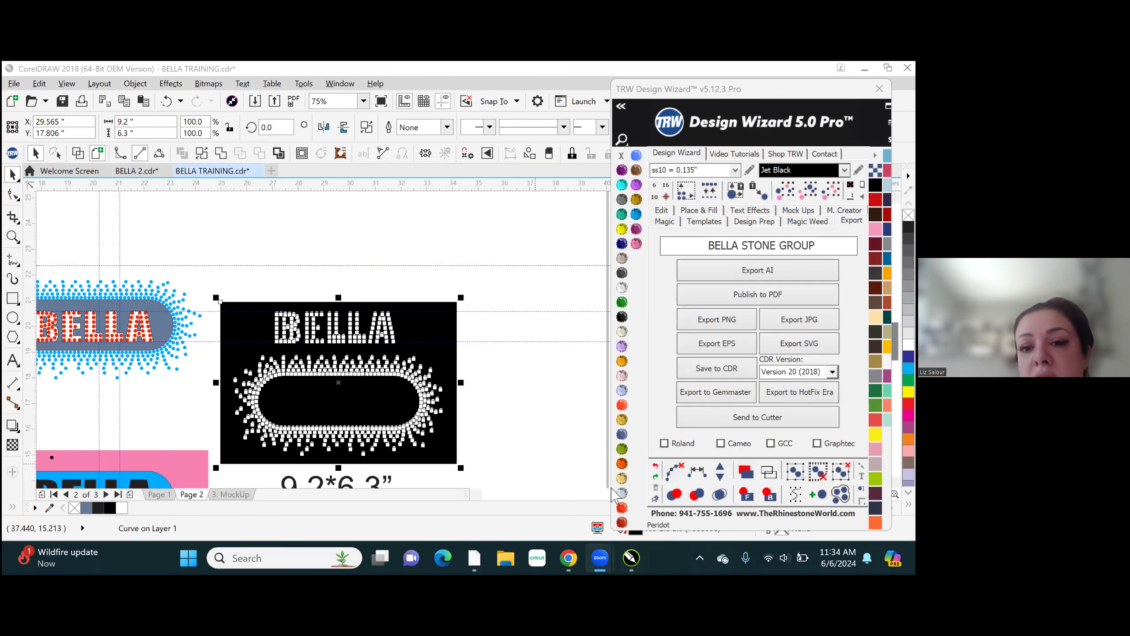
click(510, 332)
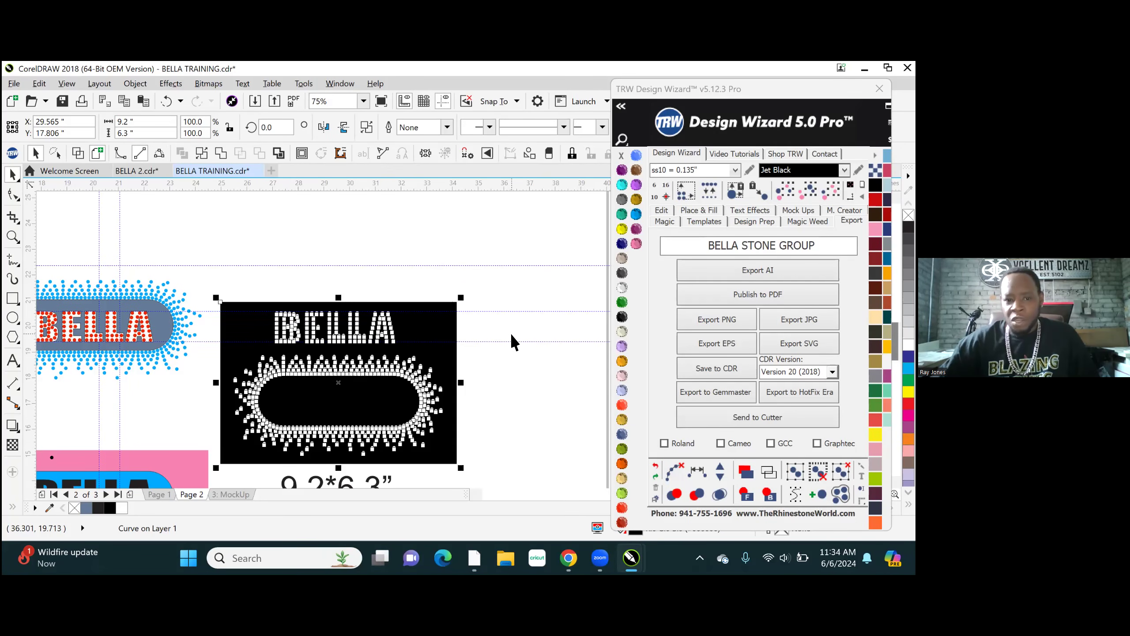
scroll(445, 249, down, 2)
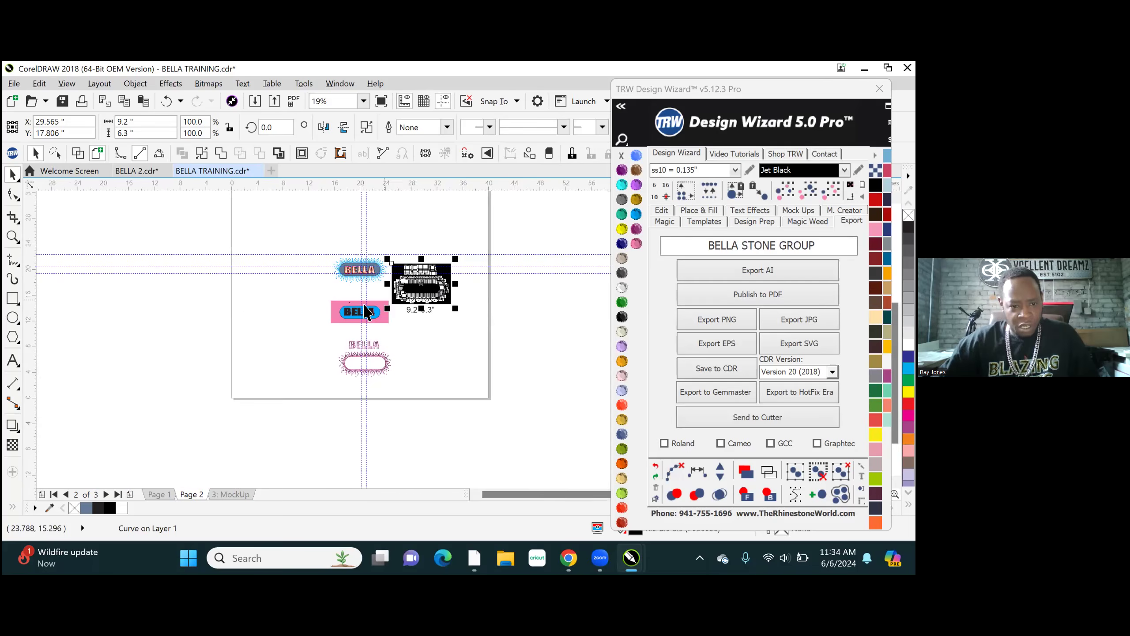
scroll(355, 249, up, 3)
scroll(363, 395, down, 3)
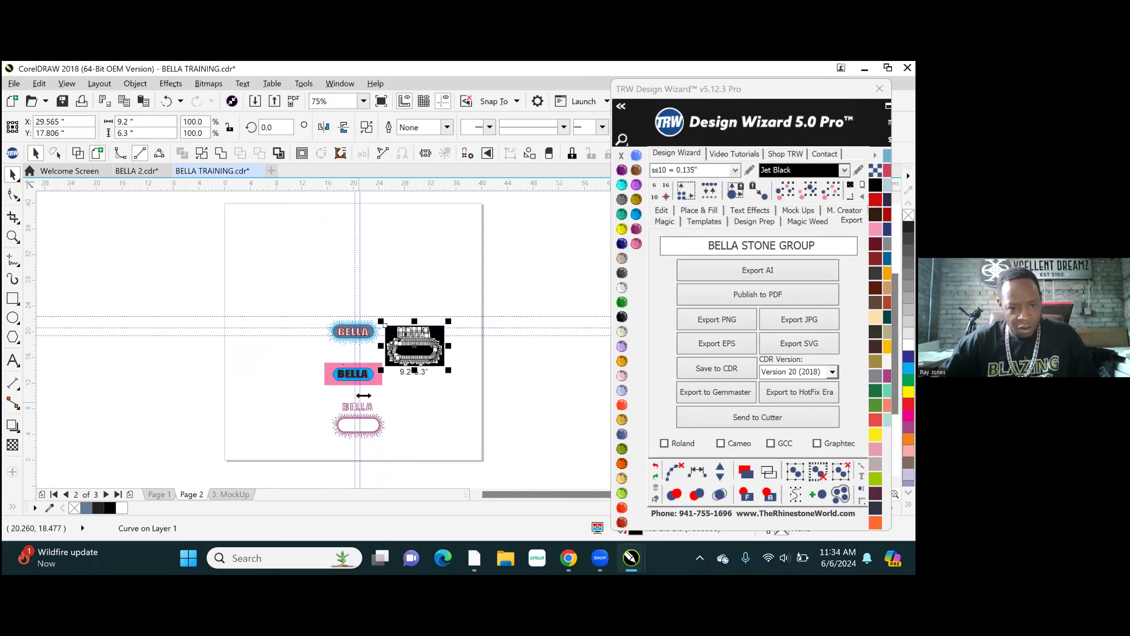
scroll(356, 345, up, 3)
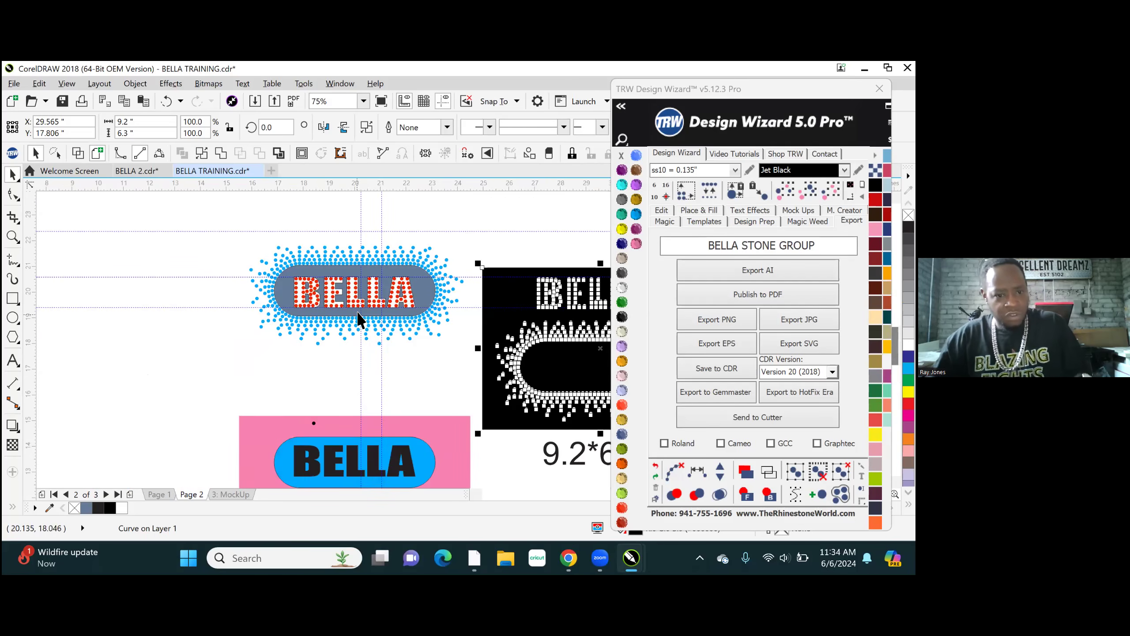
- Place a copy of the whole blue-bordered BELLA stone design about 9.8 inches to the left of the original
drag(232, 218, 482, 371)
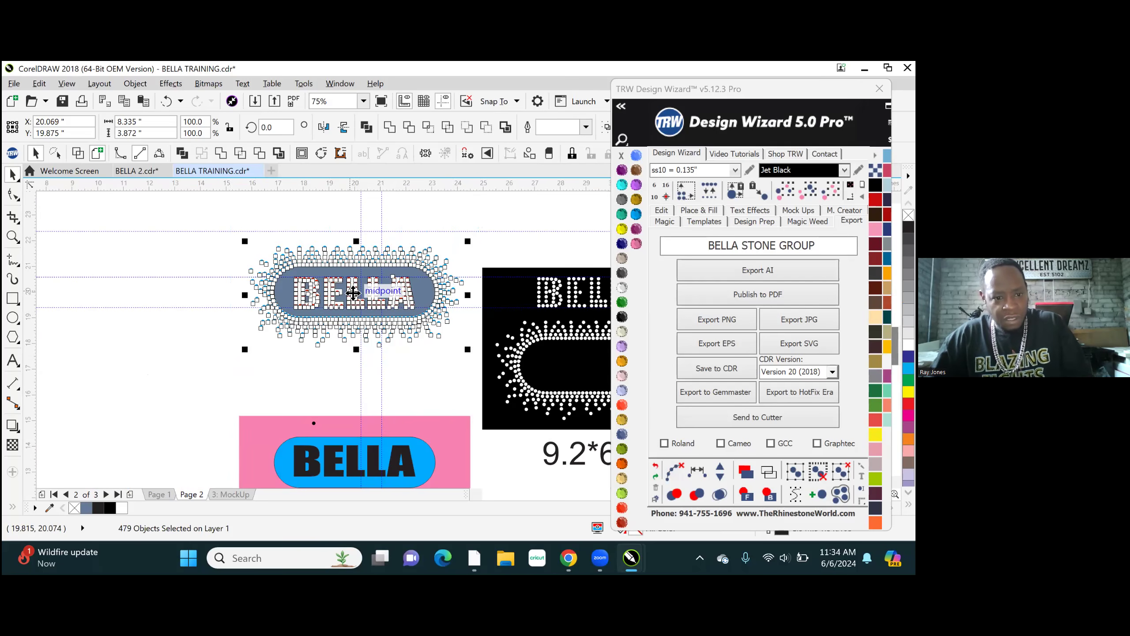
drag(352, 293, 96, 280)
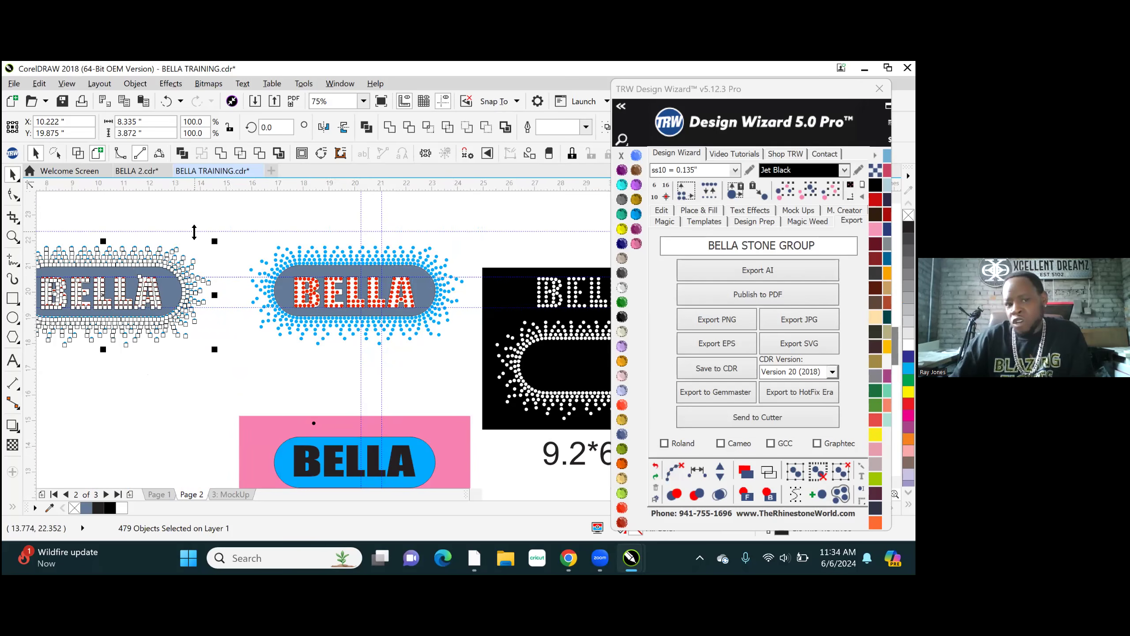
click(178, 228)
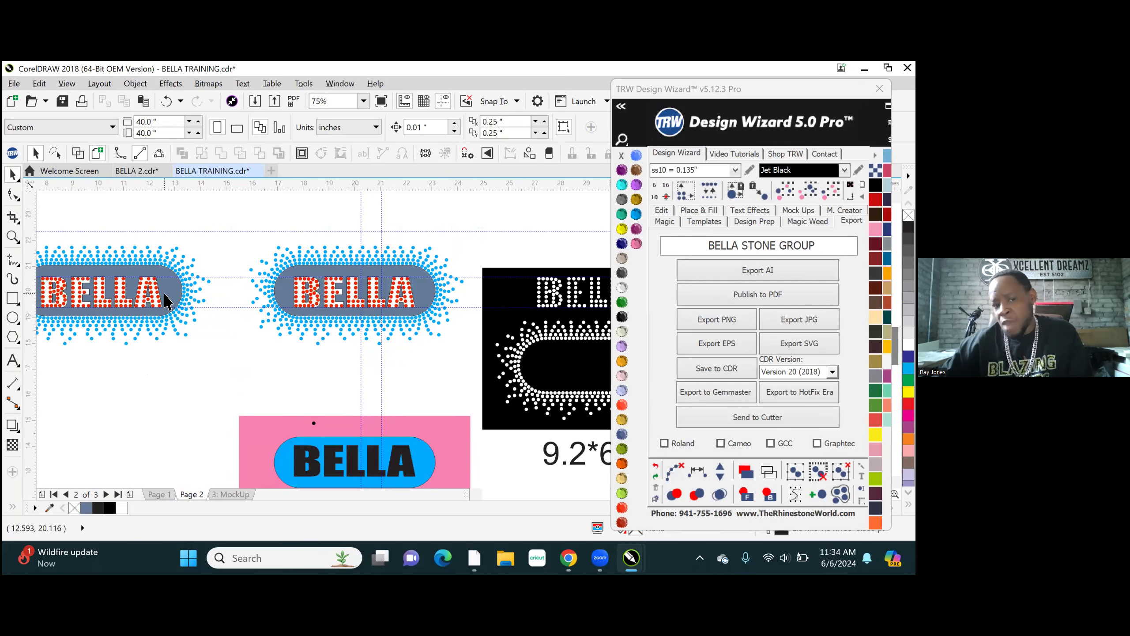
- Delete the slate background shape from the copied BELLA design
scroll(168, 298, up, 2)
click(176, 286)
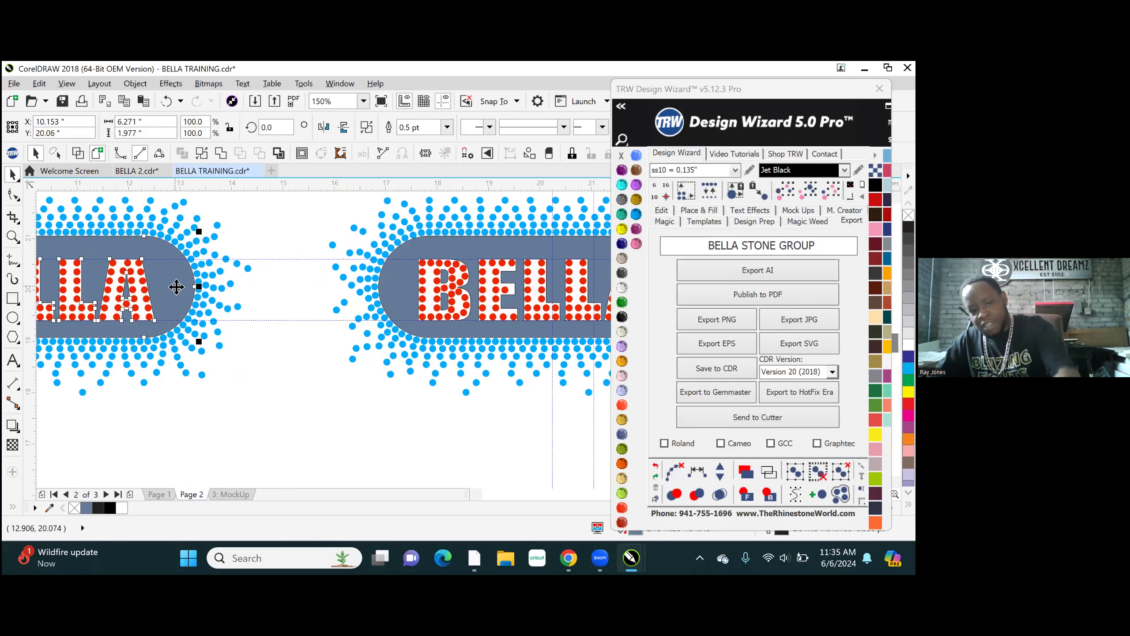
key(Delete)
scroll(197, 308, down, 2)
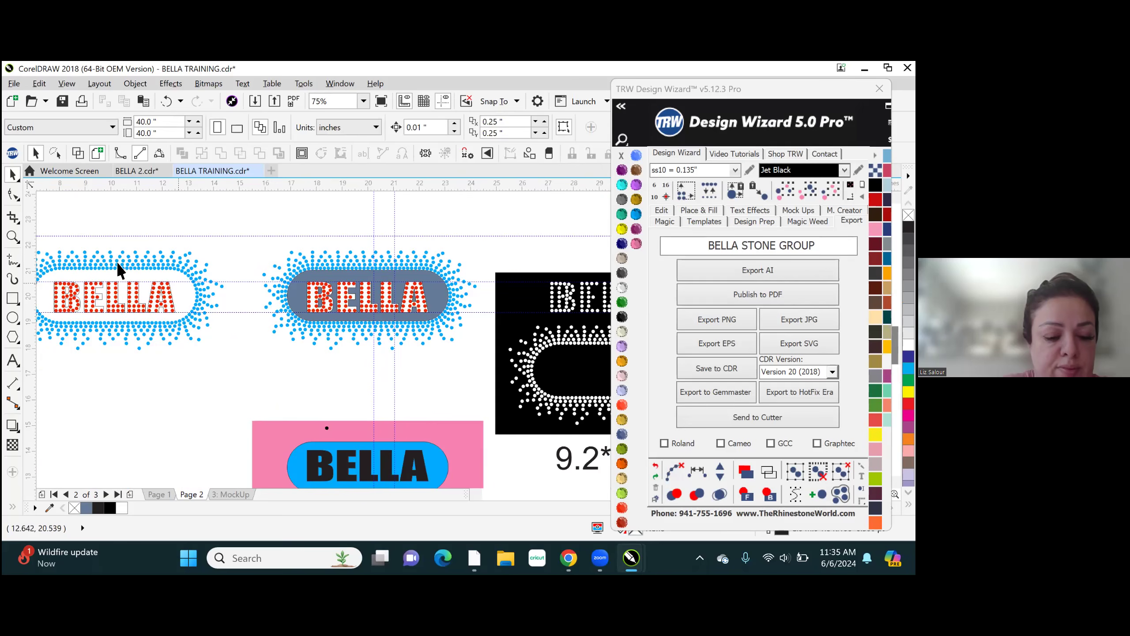
- Recolour every part of the copied BELLA design to TRW Blue
scroll(126, 253, down, 2)
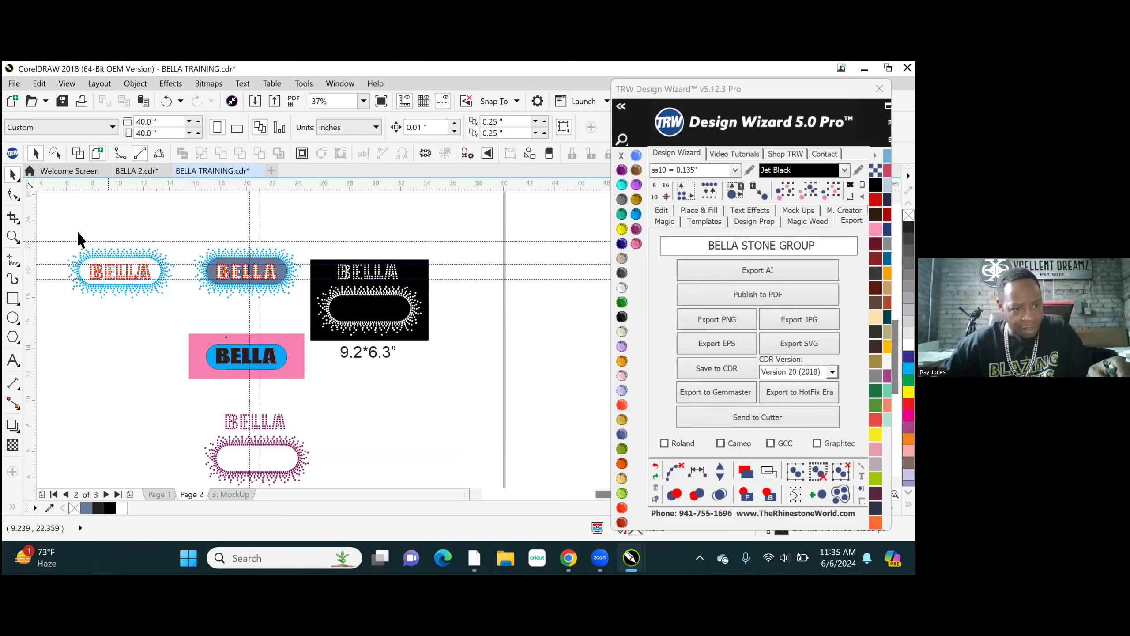
scroll(52, 255, up, 2)
drag(60, 208, 318, 374)
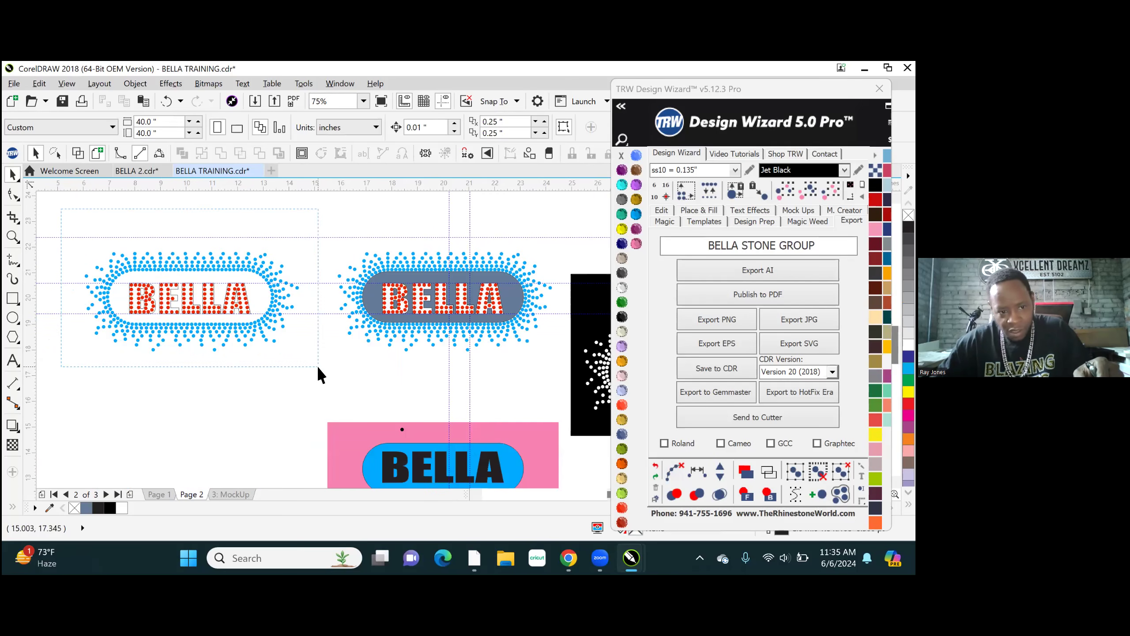
click(637, 212)
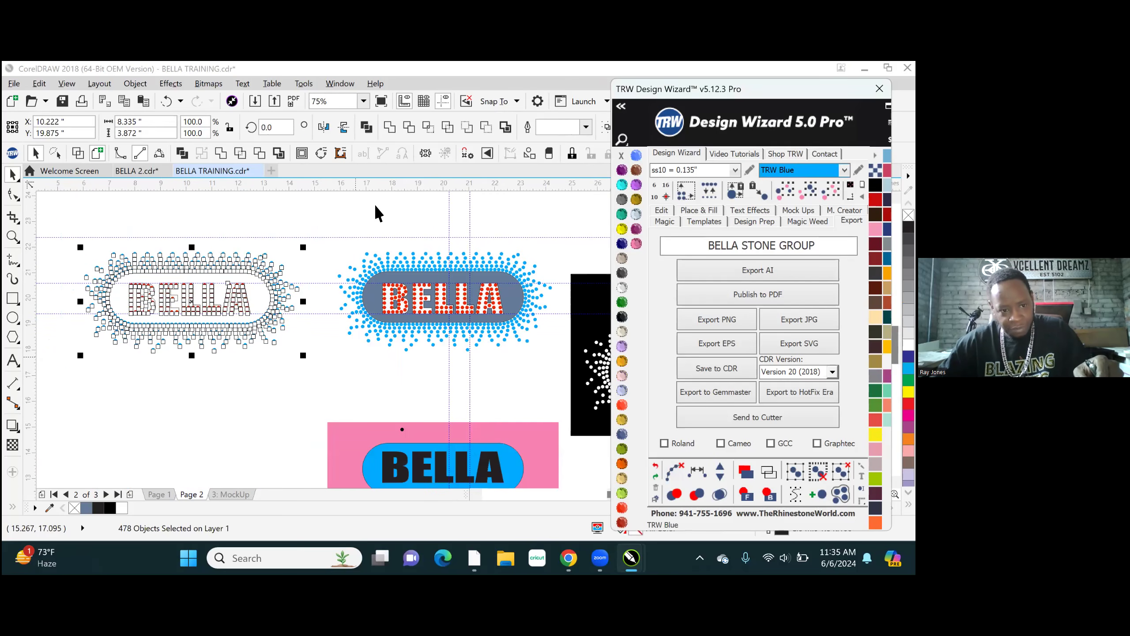
click(294, 213)
- Delete the solid BELLA letter shape behind the stones in the copied design, leaving only the stones
scroll(230, 303, up, 8)
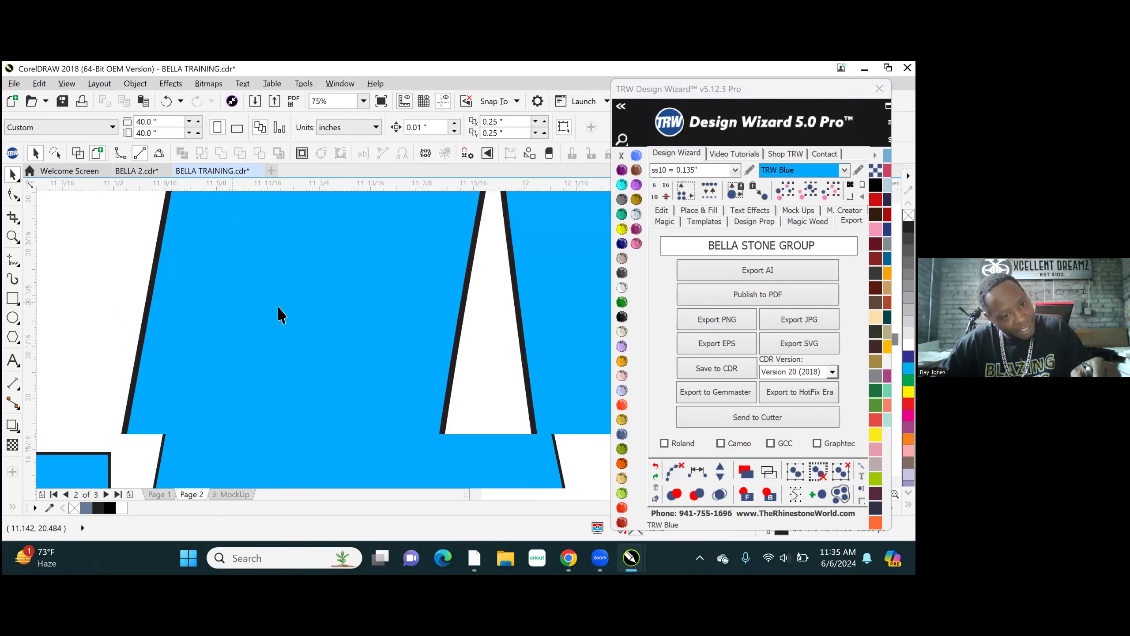
scroll(294, 303, up, 2)
scroll(400, 312, down, 2)
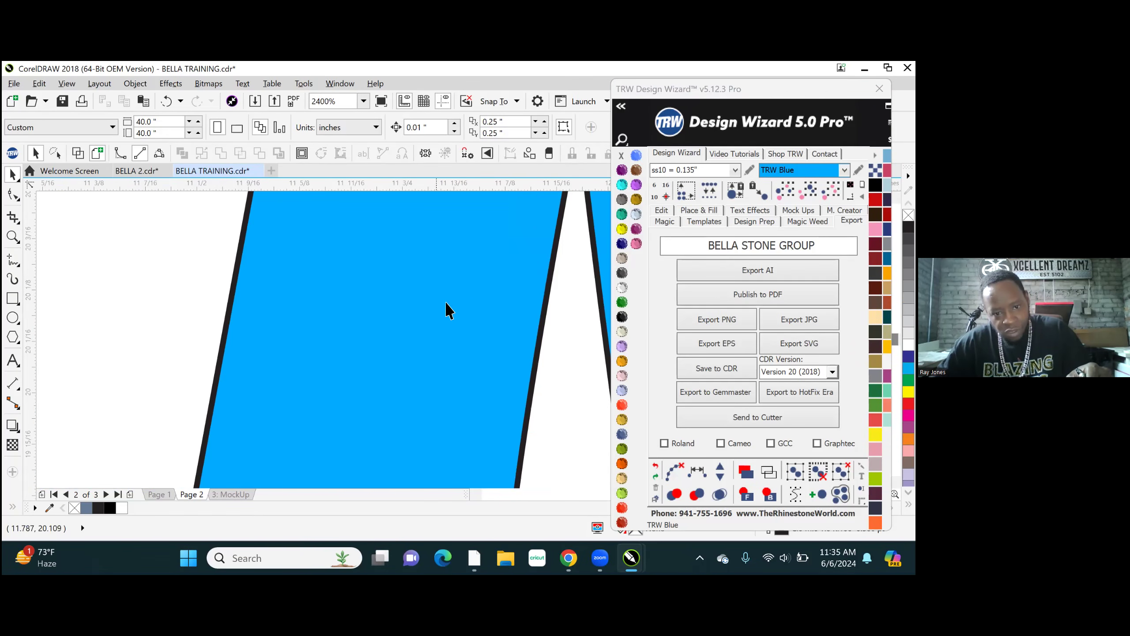
click(550, 260)
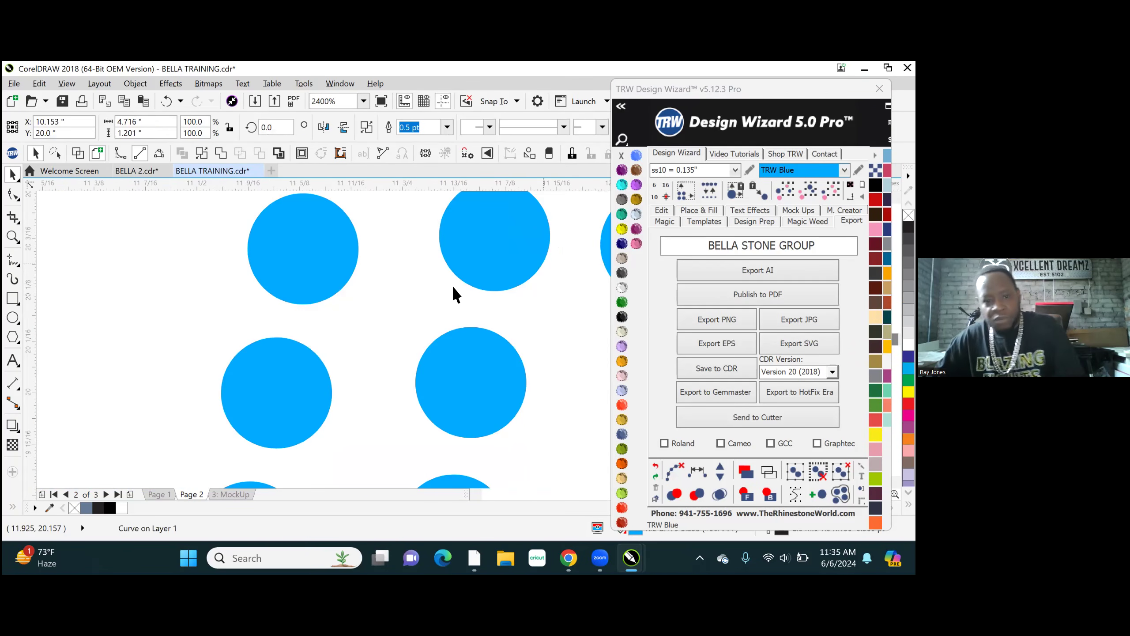
click(305, 326)
scroll(305, 351, down, 5)
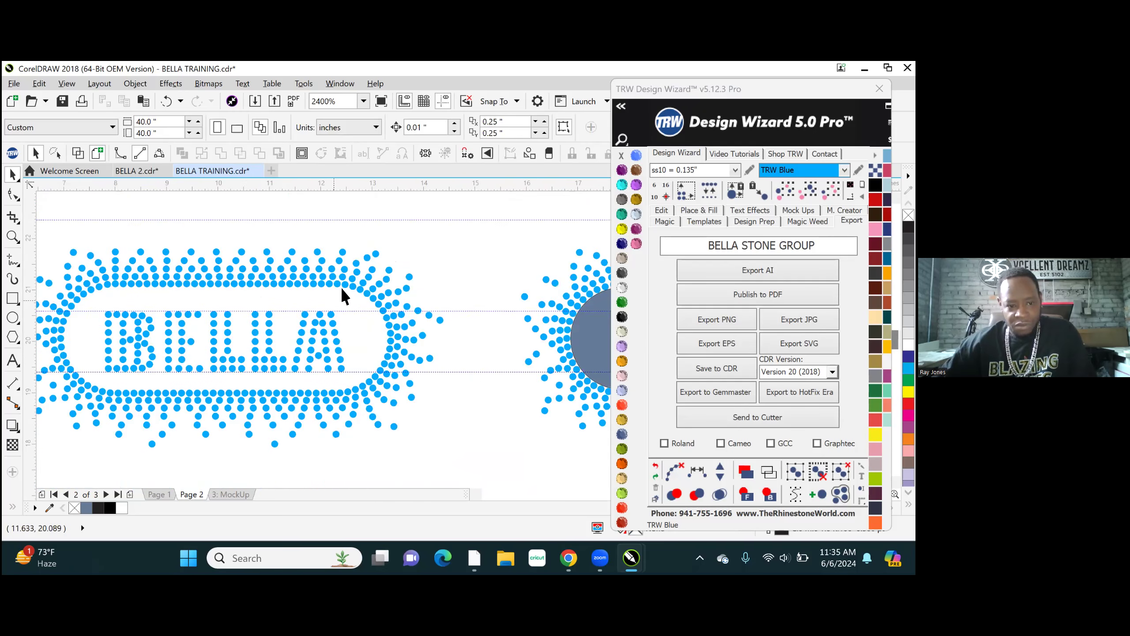
scroll(180, 352, down, 2)
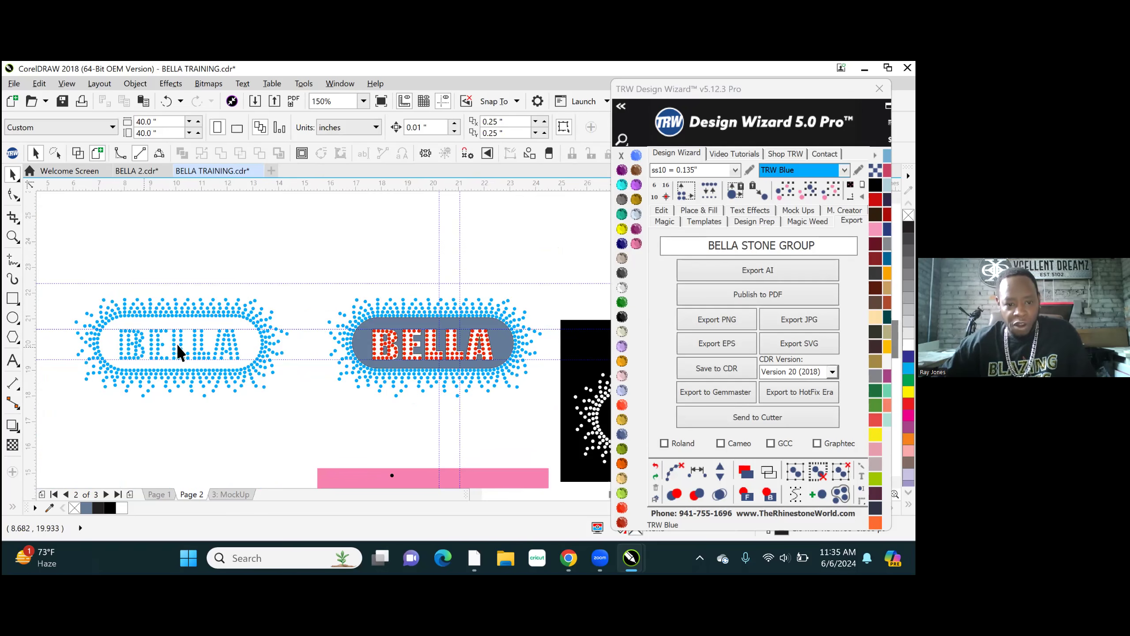
- Select all the red lettering stones in the original BELLA design and nudge them up by 15 inches
scroll(391, 343, up, 2)
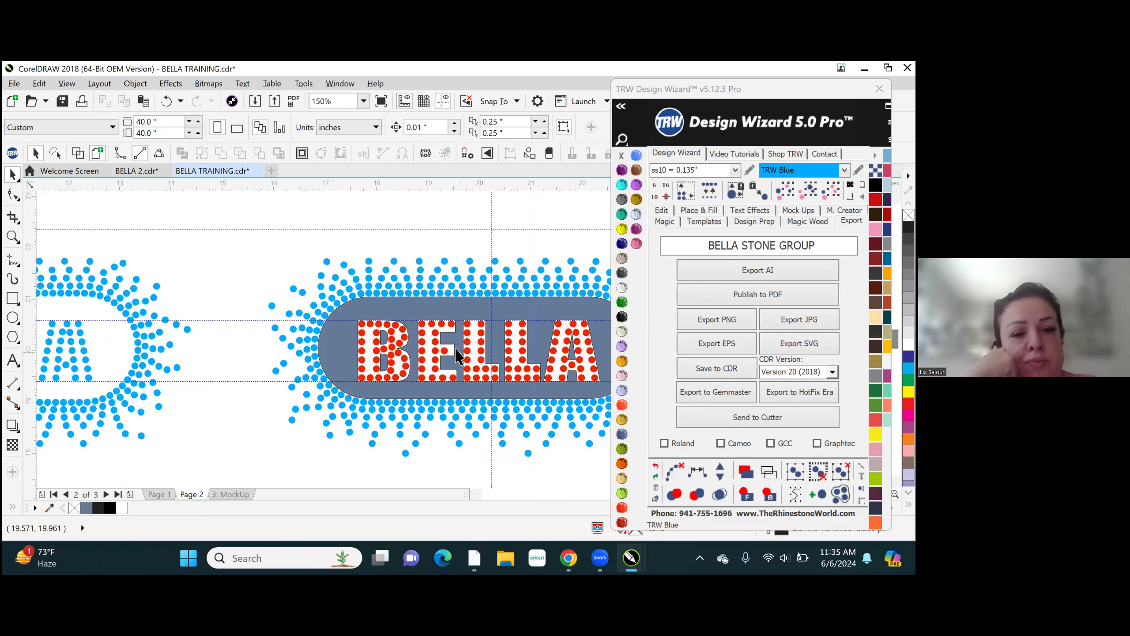
click(481, 324)
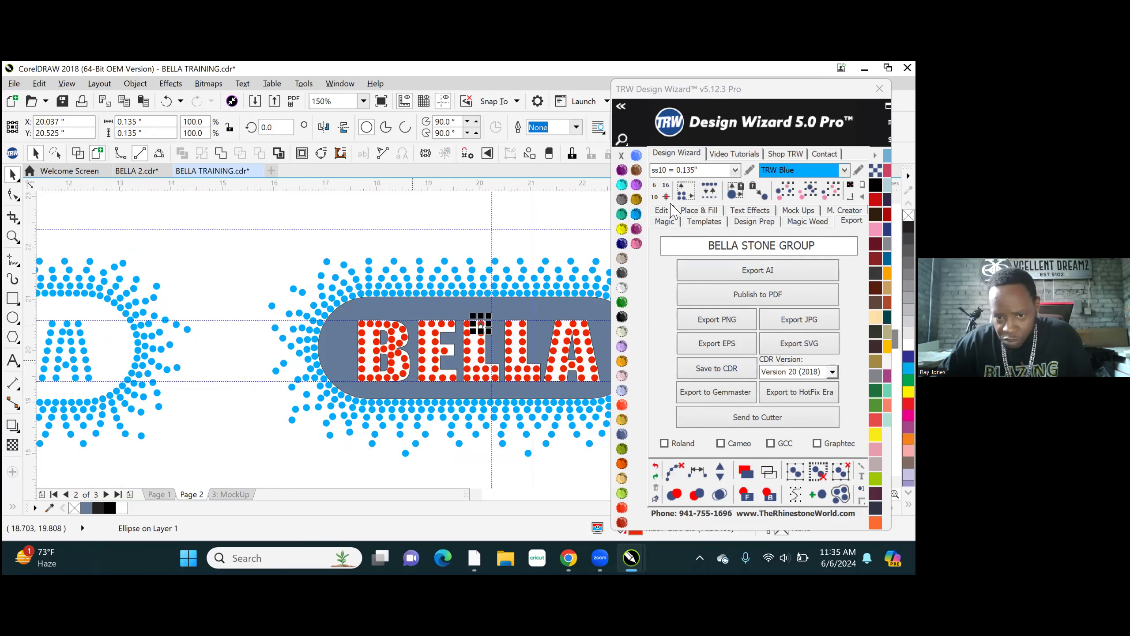
click(831, 191)
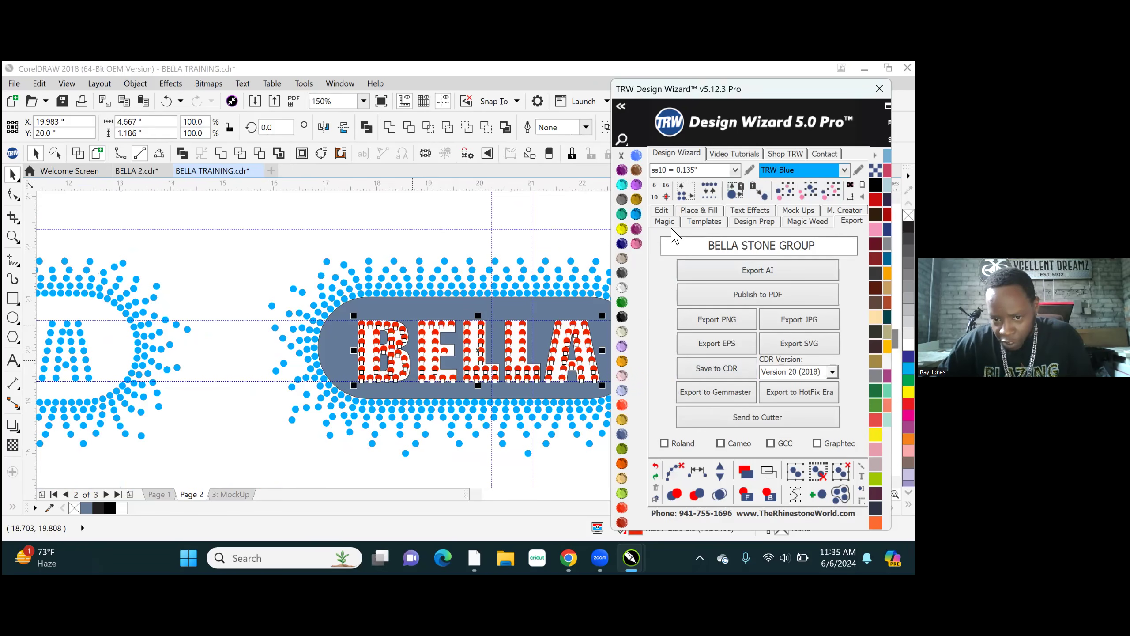
click(666, 212)
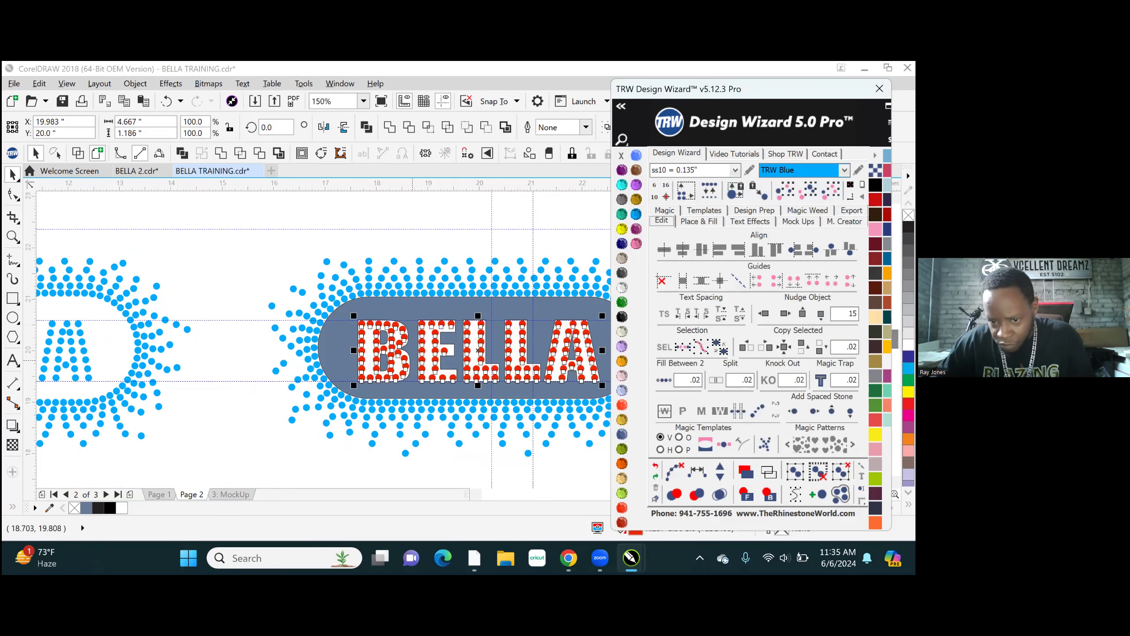
click(802, 313)
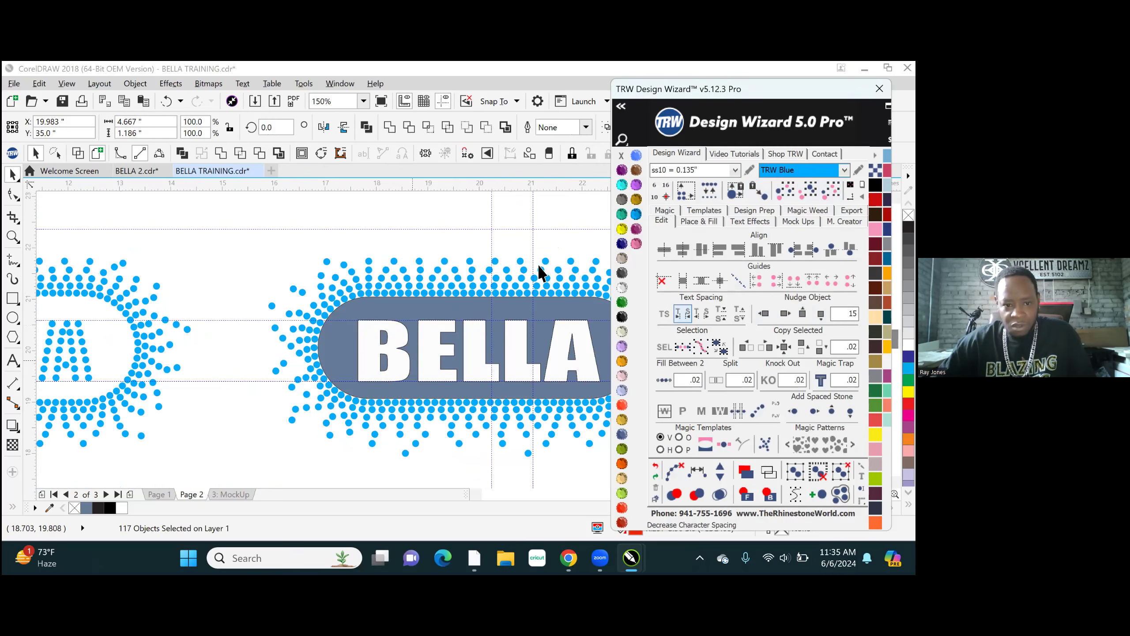
click(437, 210)
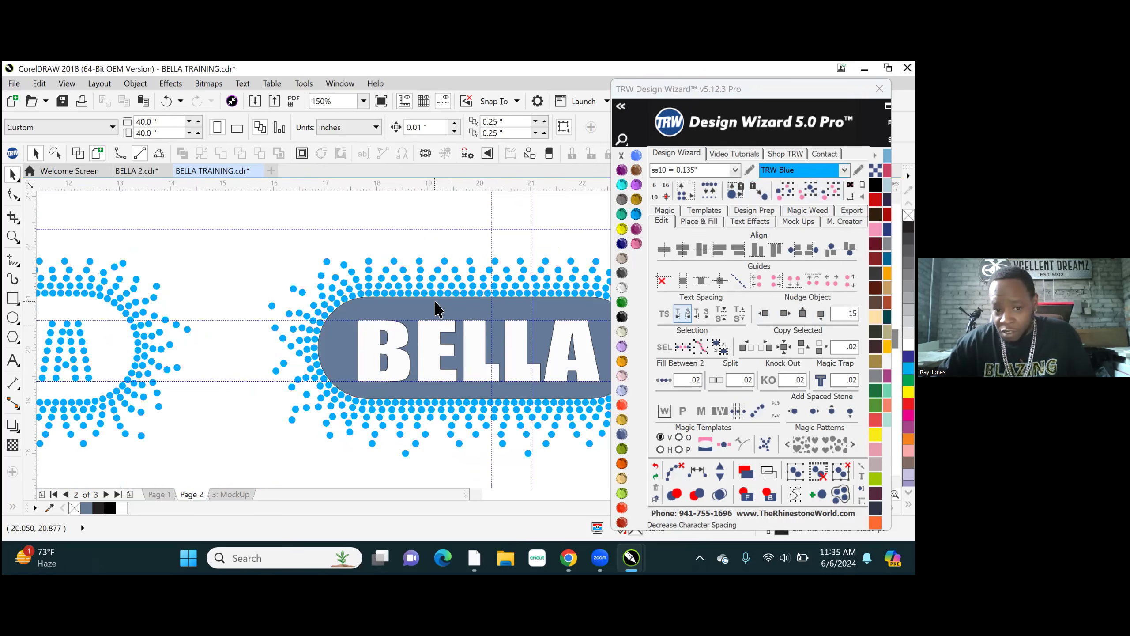
- Fill the slate BELLA background shape with ss10 TRW Blue stones using Hatch Fill with a contour of .06
click(385, 363)
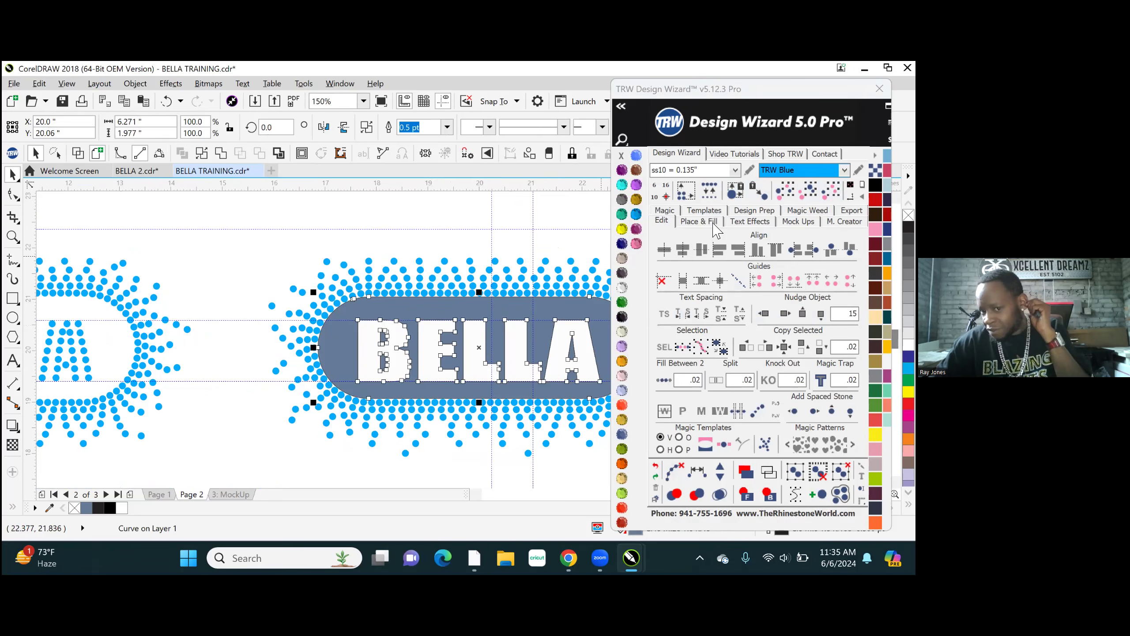
click(708, 223)
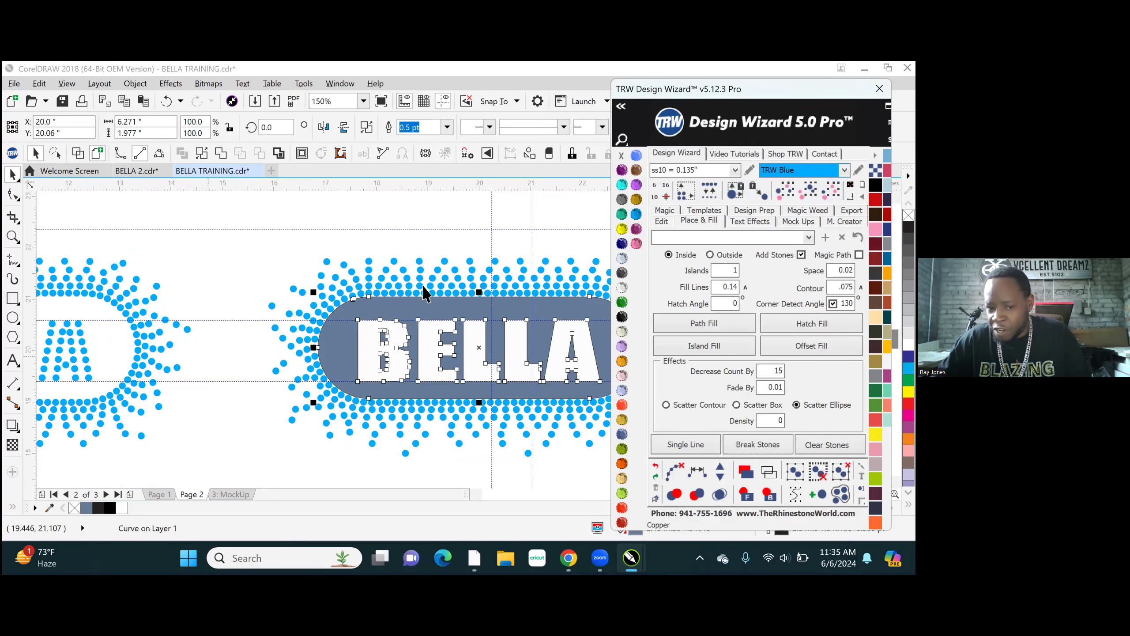
click(799, 324)
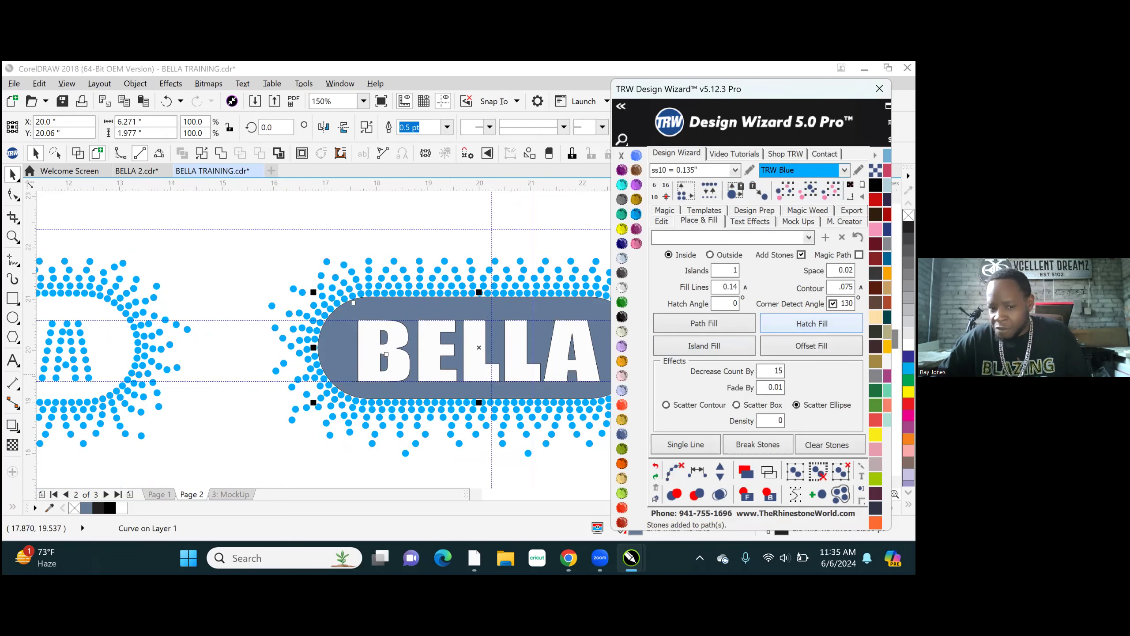
click(656, 468)
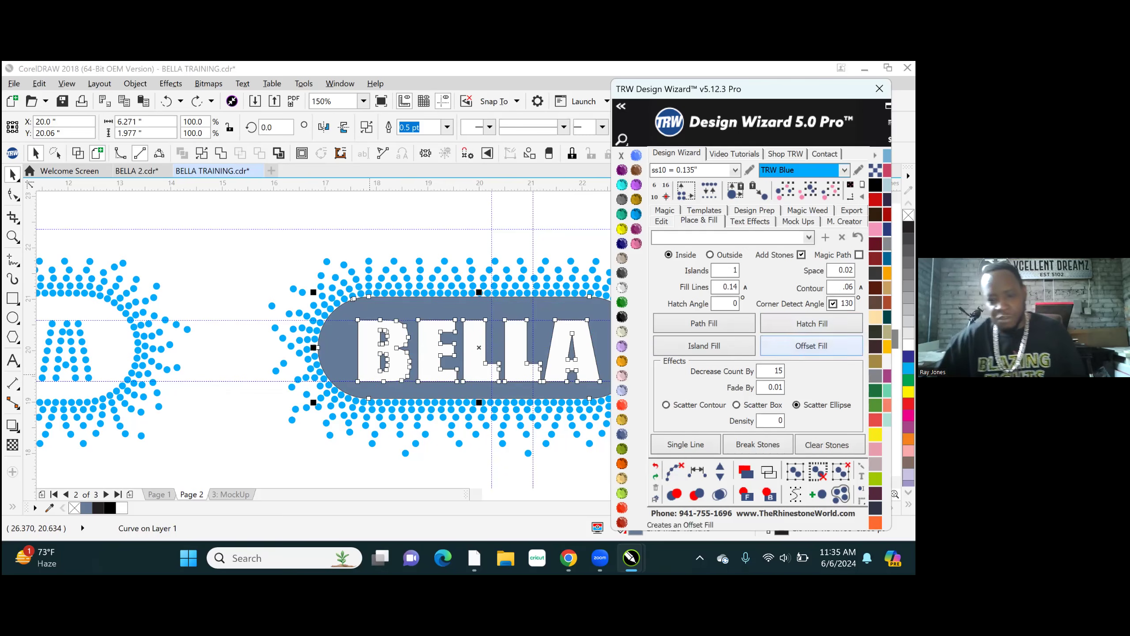
click(812, 323)
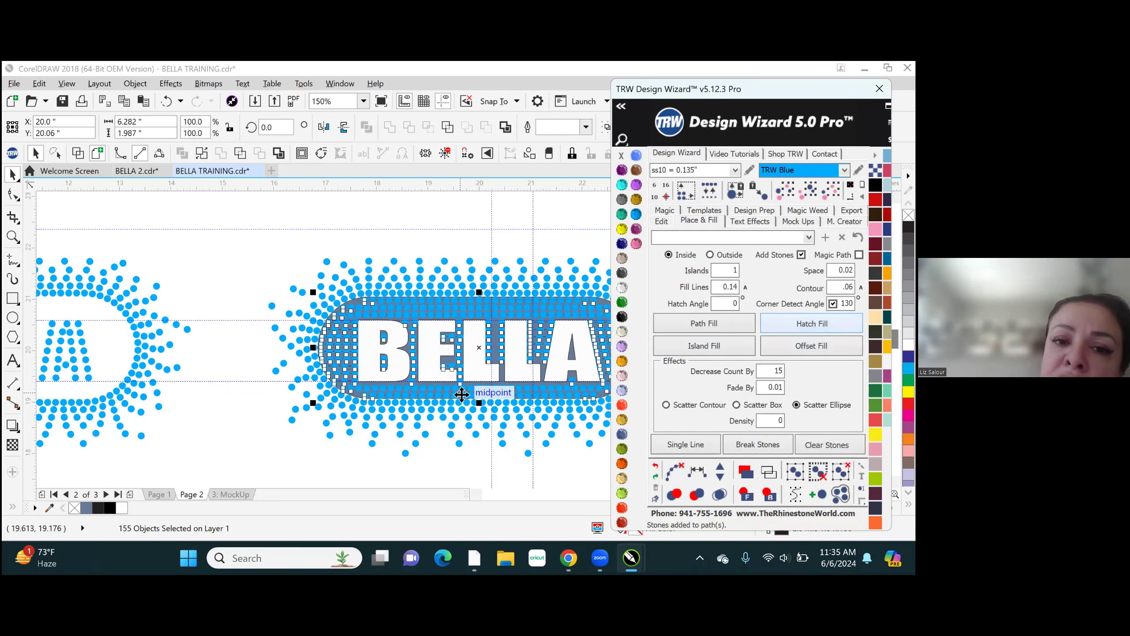
- Clear the hatch fill's paths, run the overlap check on the filled stones and inspect their spacing up close
click(674, 471)
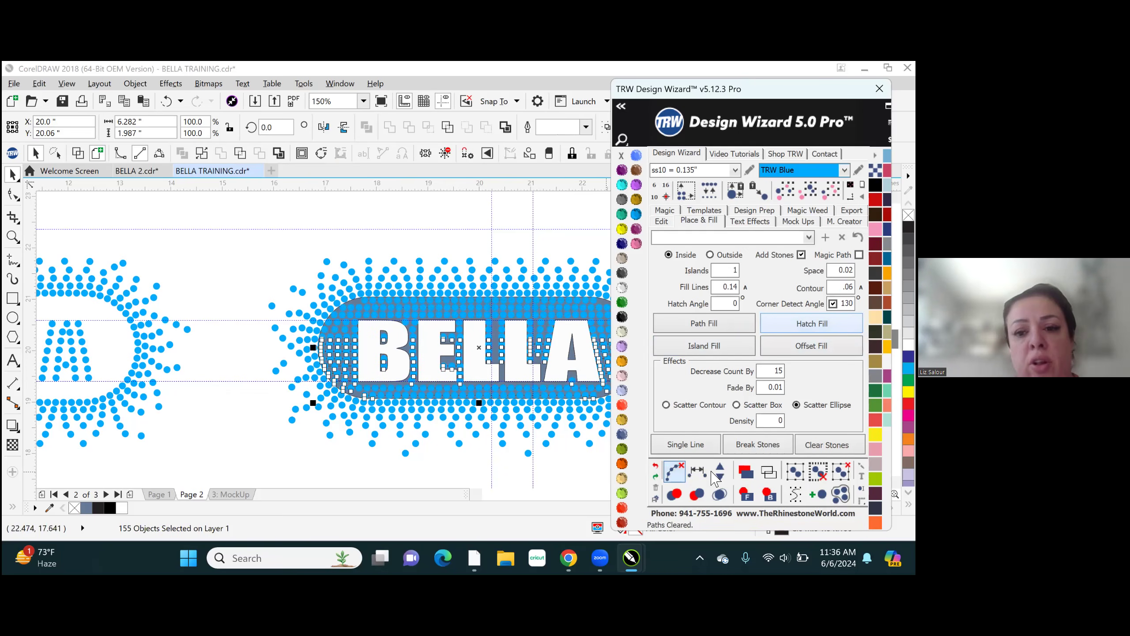
click(719, 493)
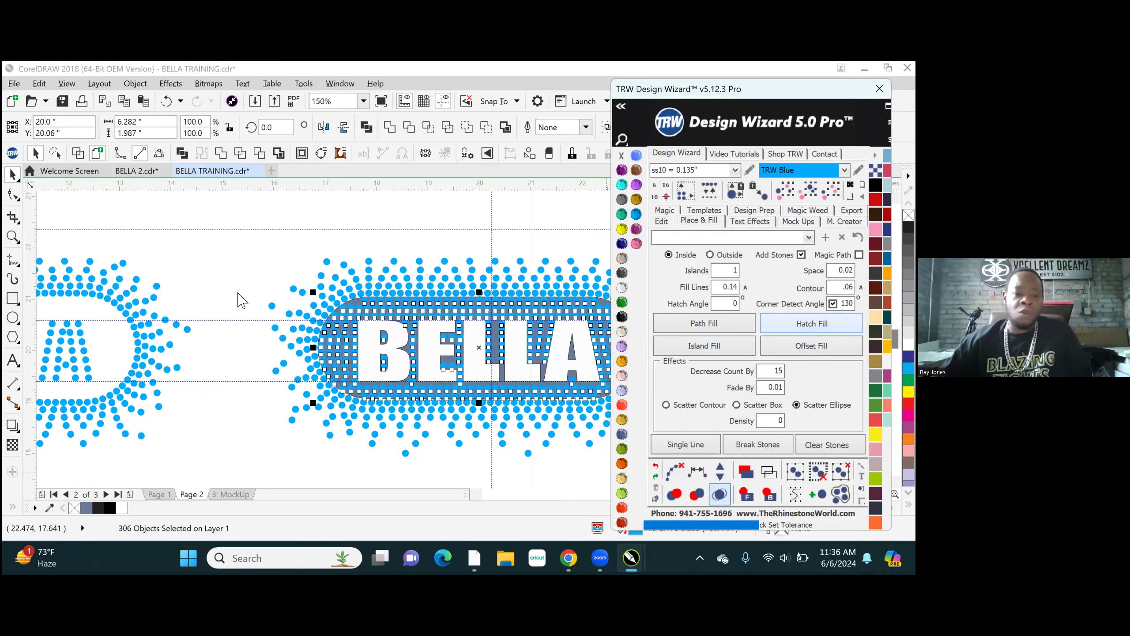
scroll(171, 323, down, 1)
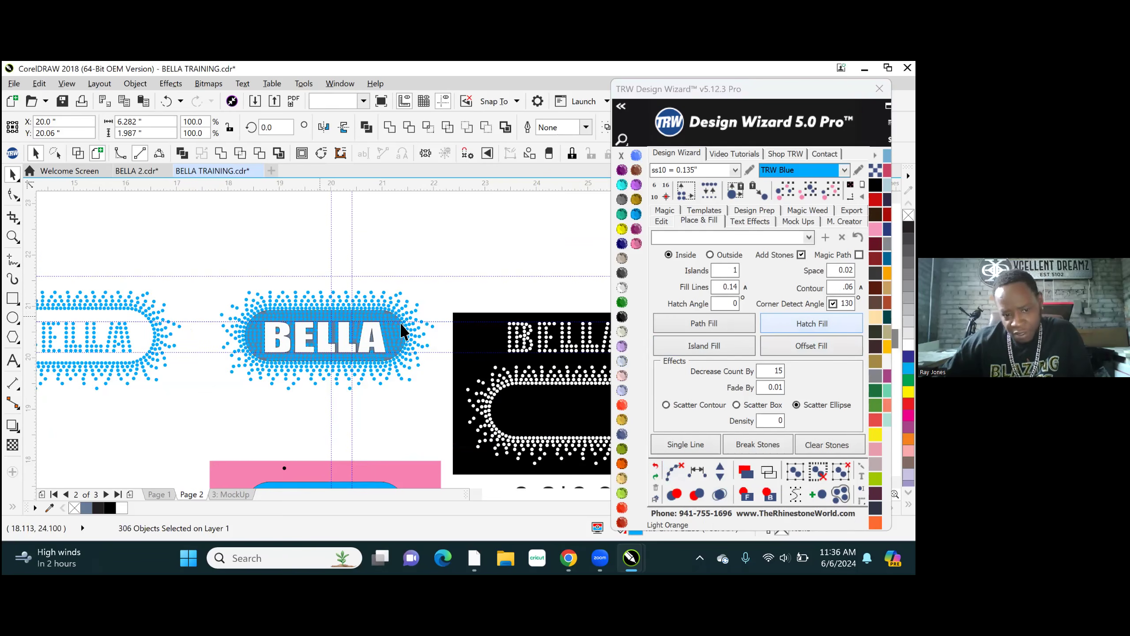
key(Escape)
scroll(400, 323, up, 5)
scroll(403, 250, up, 2)
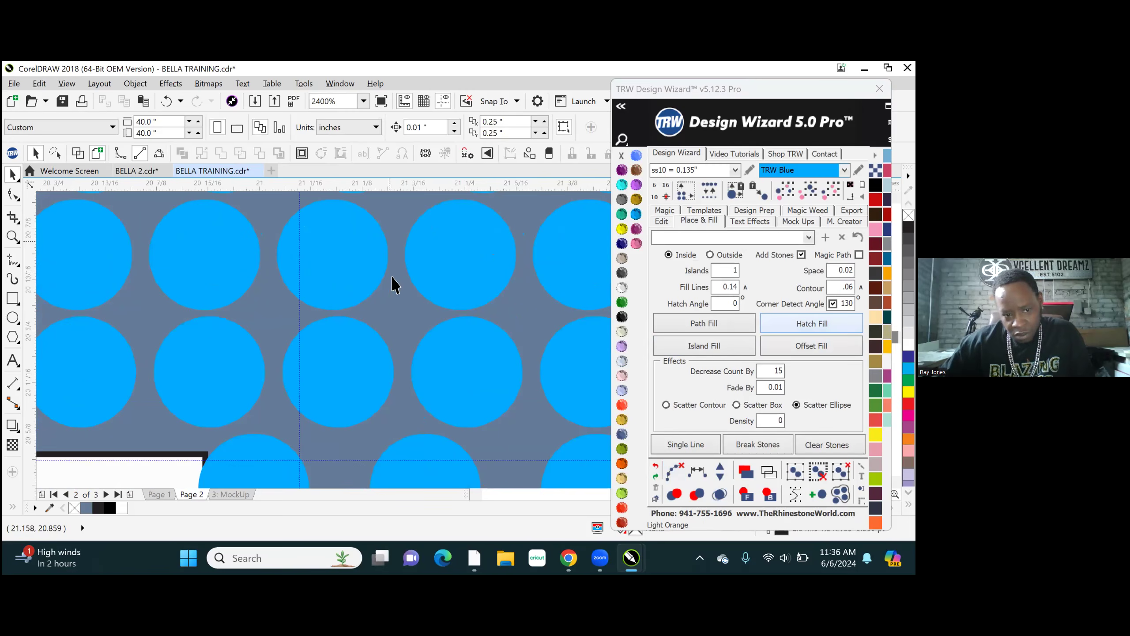
scroll(396, 318, down, 8)
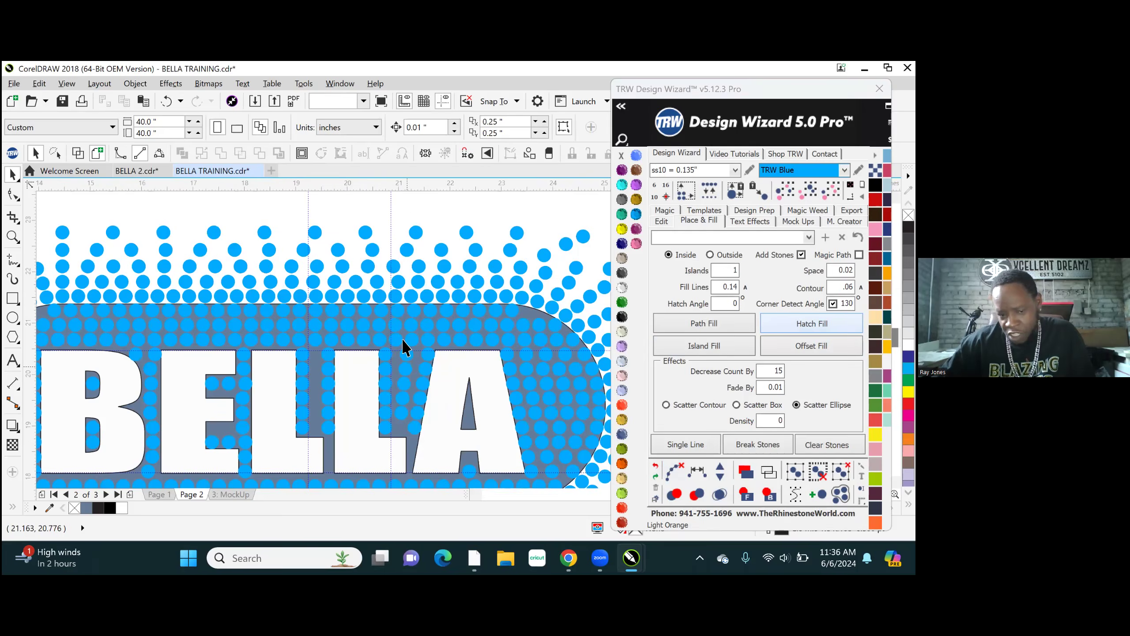
scroll(403, 347, down, 4)
- Move the slate BELLA background shape out of the stone design to the empty area above it
click(395, 338)
scroll(394, 356, up, 2)
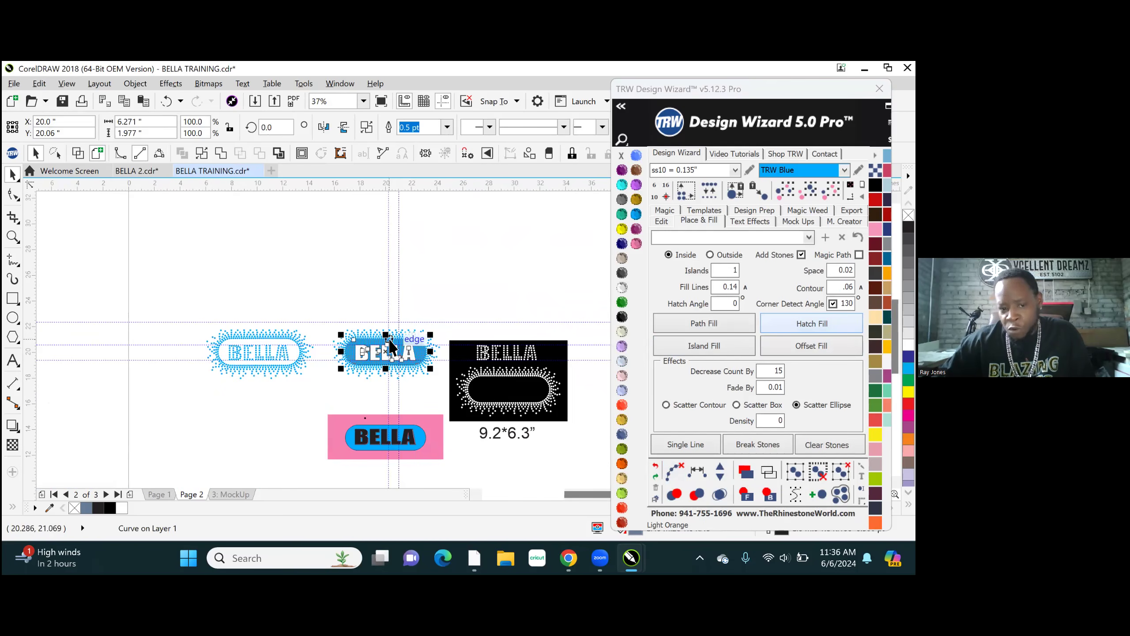
drag(385, 350, 348, 278)
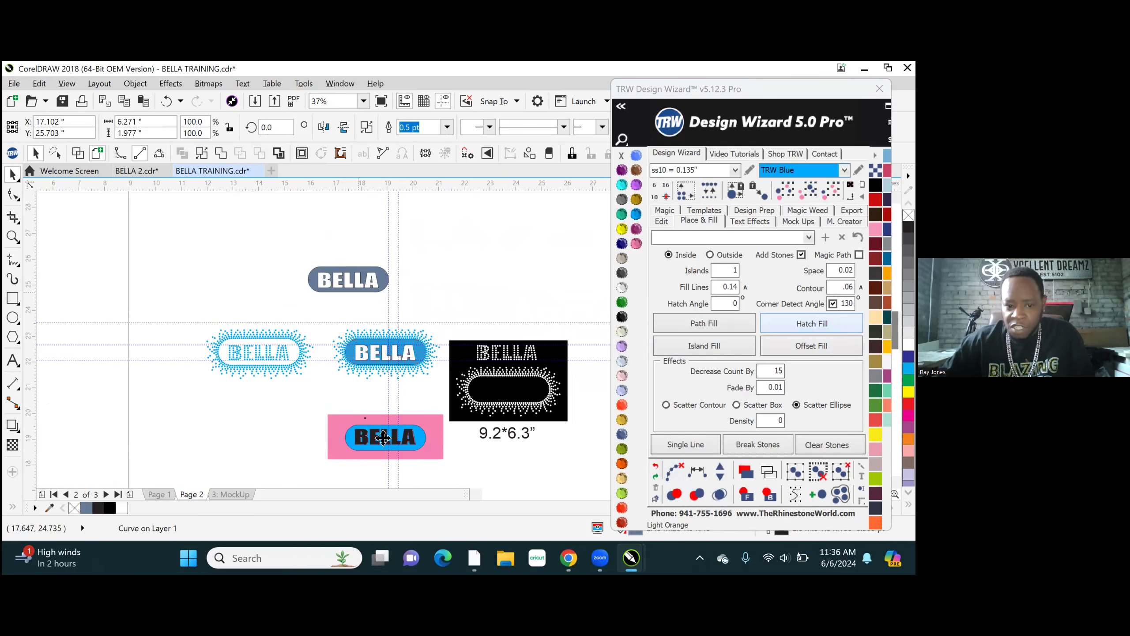
scroll(384, 438, up, 2)
scroll(392, 412, down, 4)
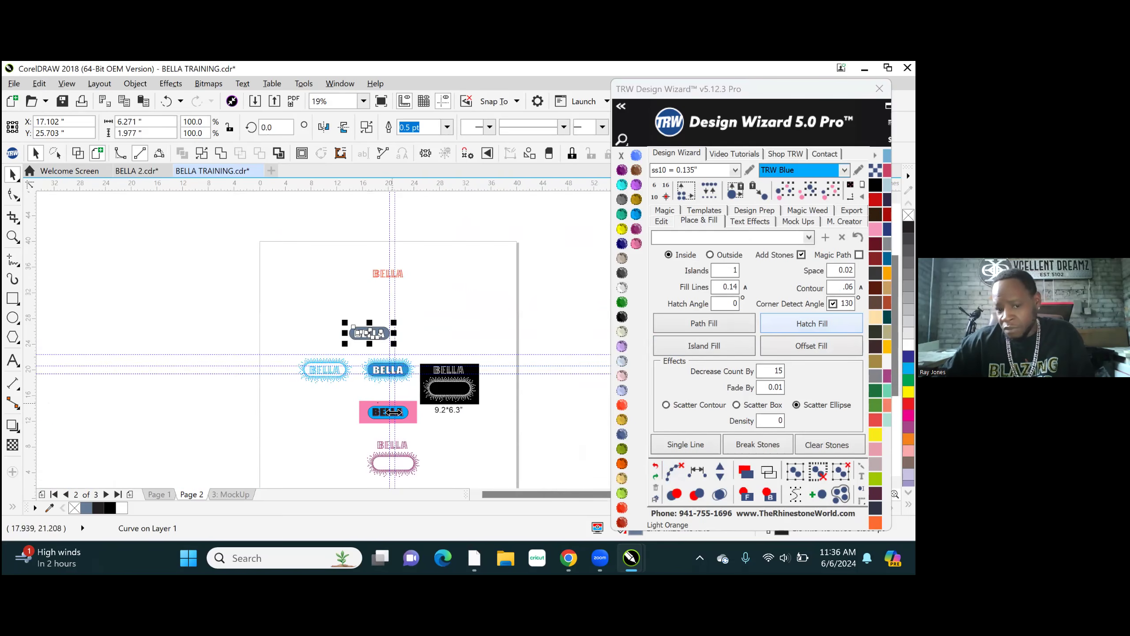
scroll(397, 423, up, 2)
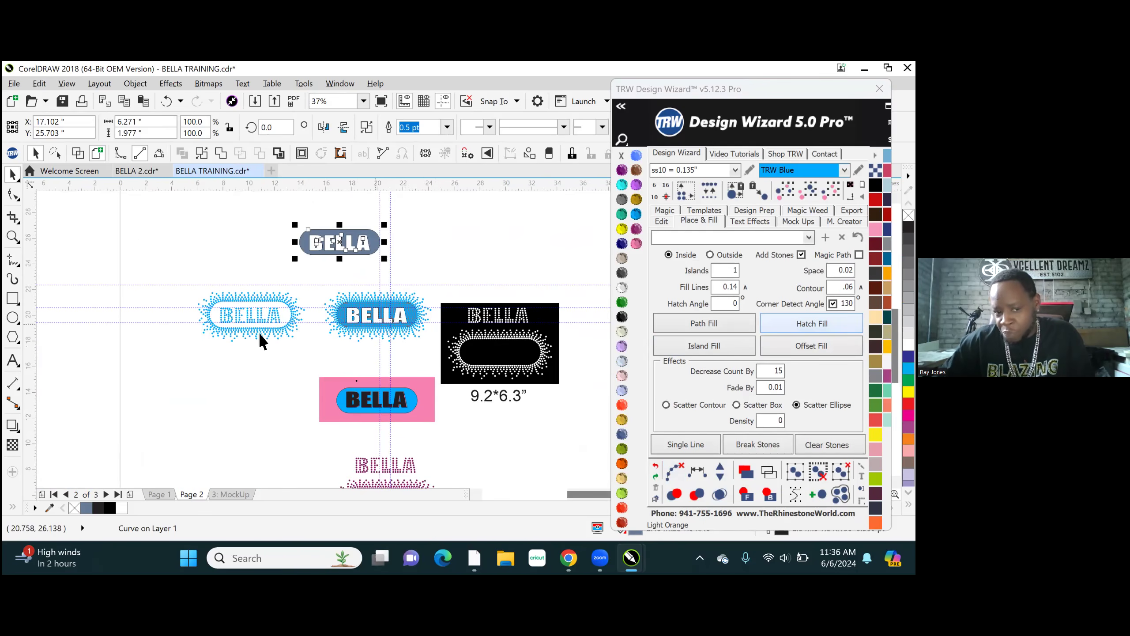
- Apply an Island Fill of ss10 TRW Blue stones to the blue BELLA shape on the pink rectangle
click(402, 398)
scroll(405, 399, up, 4)
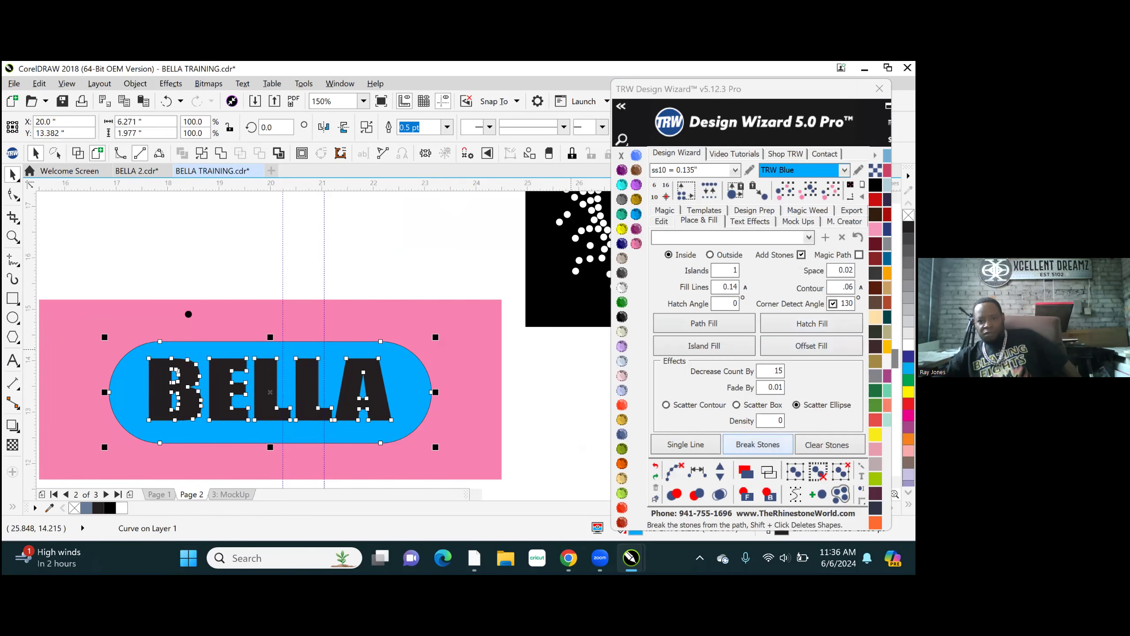
click(715, 350)
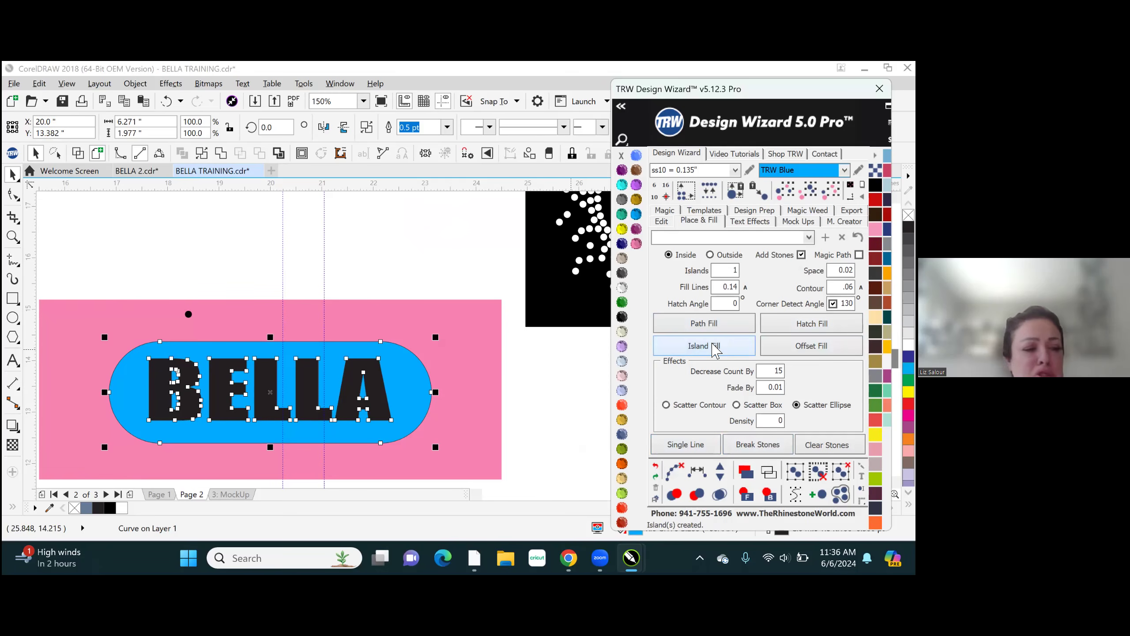
- Undo the Island Fill on the blue BELLA shape and set the number of islands to 5
click(656, 468)
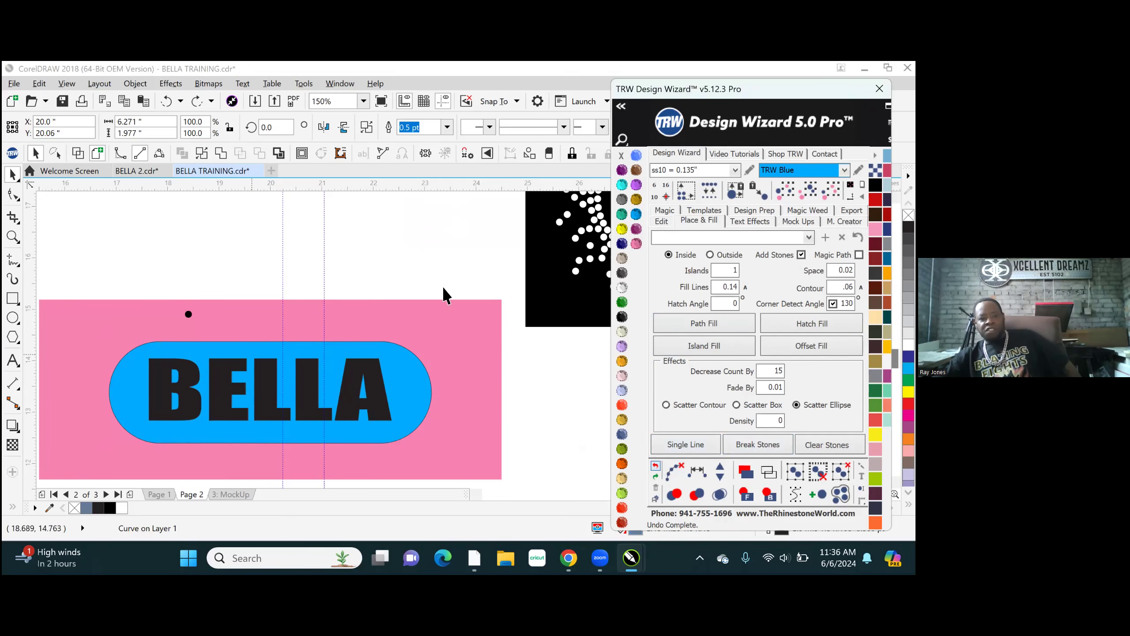
scroll(469, 370, down, 3)
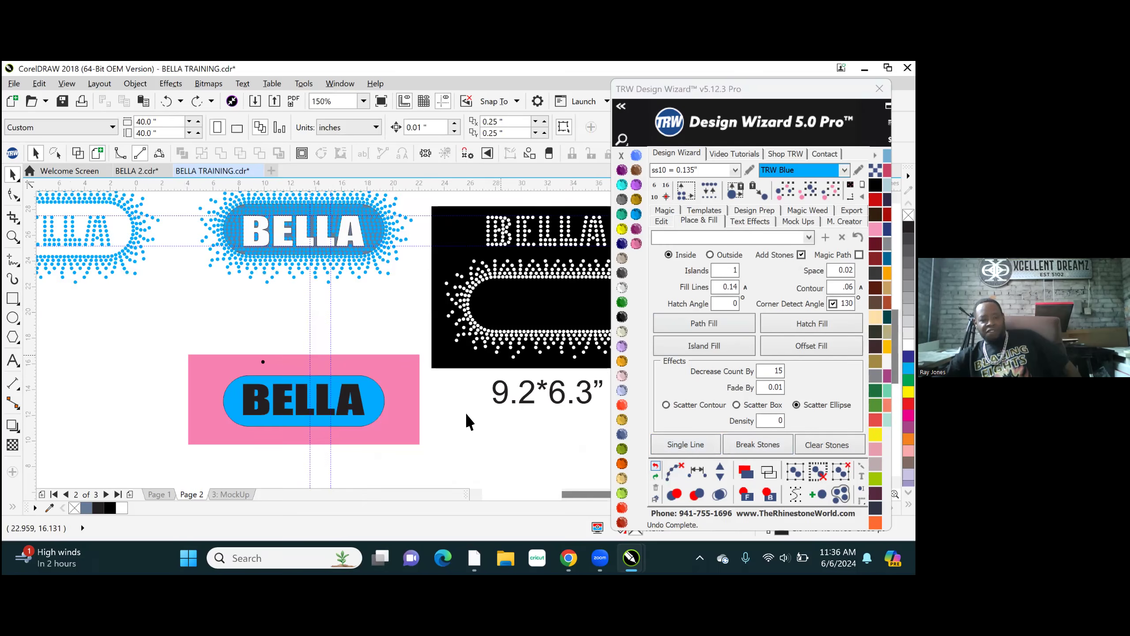
scroll(390, 401, up, 1)
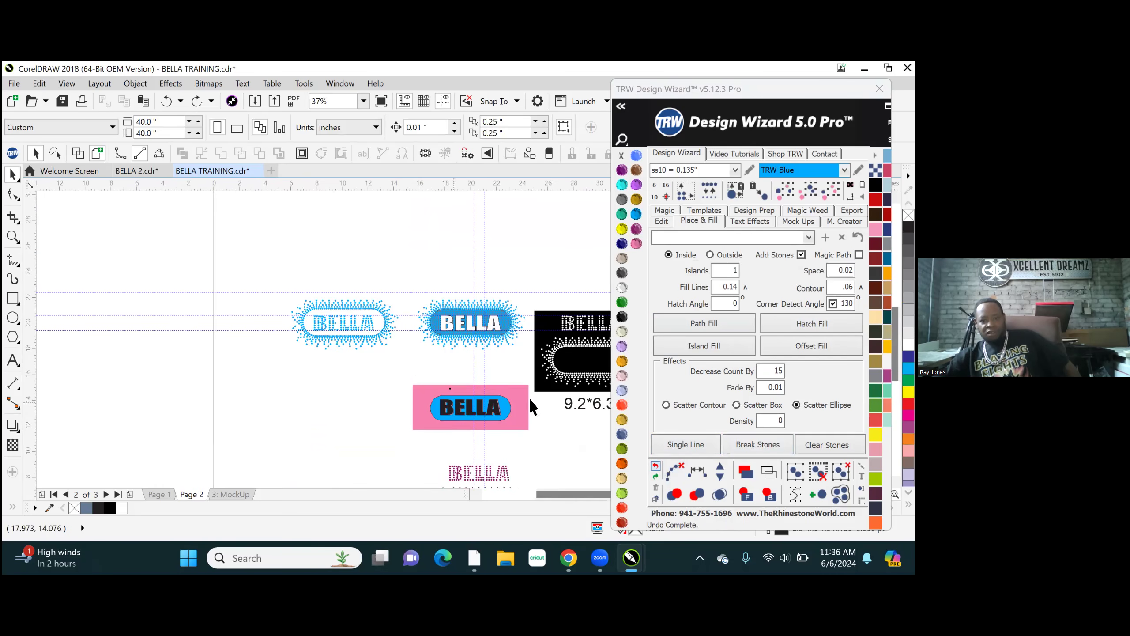
double_click(721, 273)
text(15)
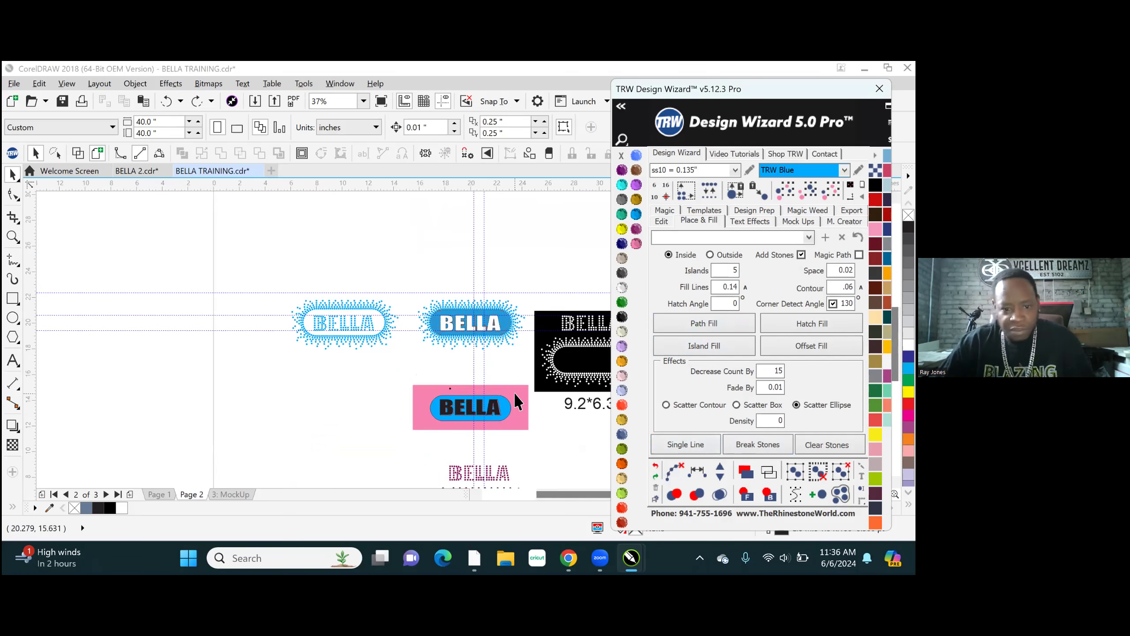
- Try an inside Island Fill with 5 islands on the blue BELLA shape over the pink rectangle, and undo it
scroll(516, 419, up, 1)
scroll(512, 423, up, 1)
click(472, 369)
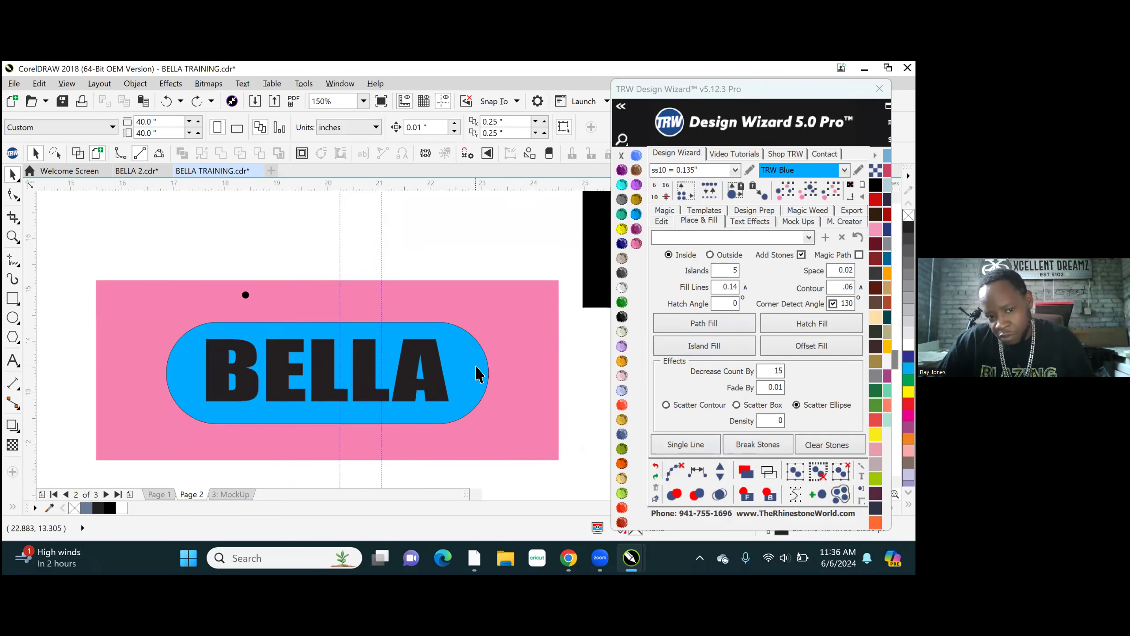
drag(473, 369, 445, 252)
key(ctrl+z)
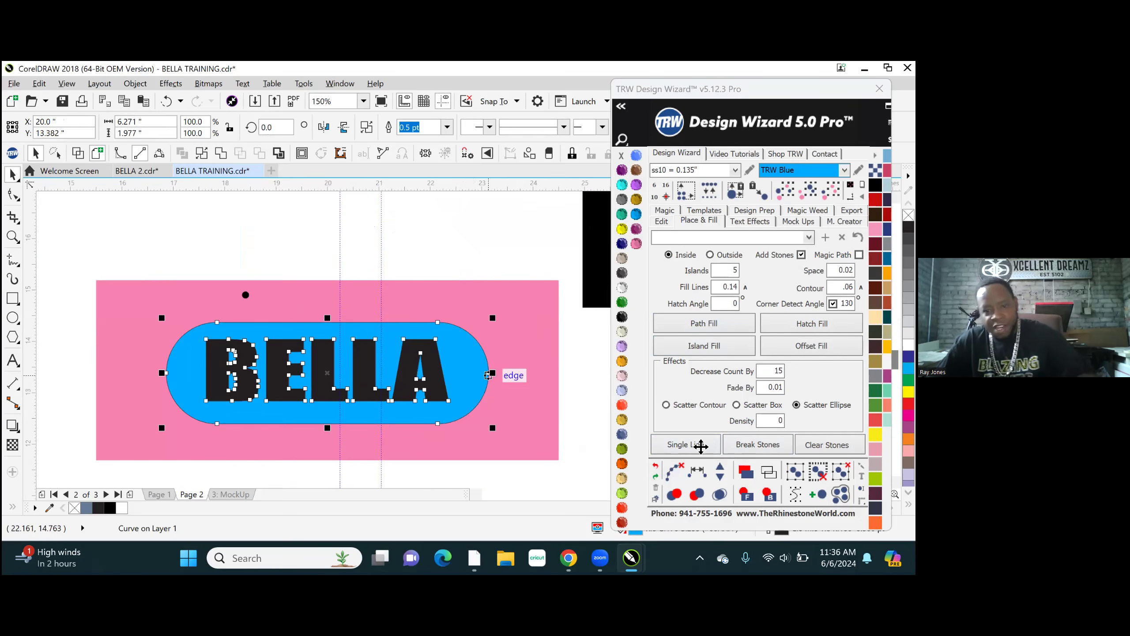
click(717, 348)
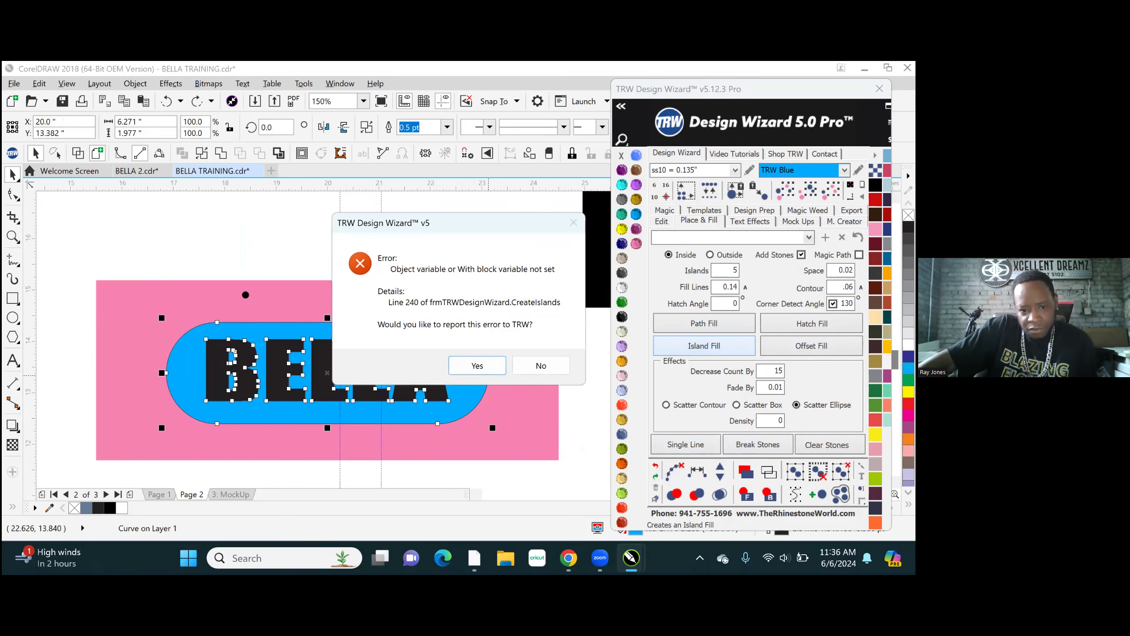
click(542, 366)
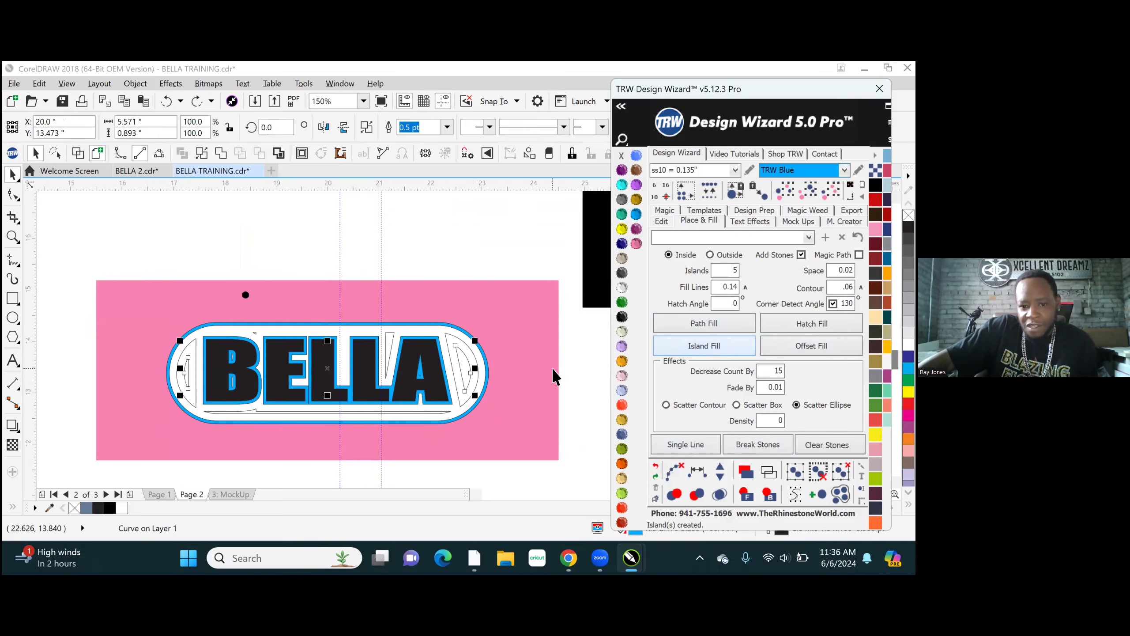
click(655, 465)
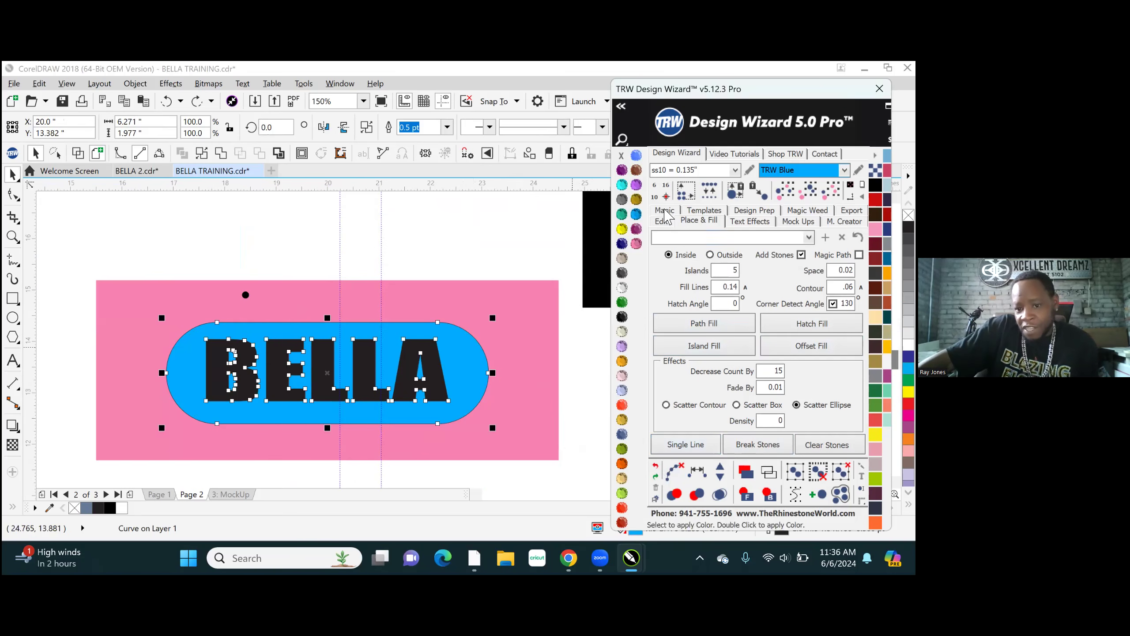
- Apply an outside Island Fill of 5 islands in ss10 TRW Blue around the blue BELLA shape and clear its paths
click(710, 352)
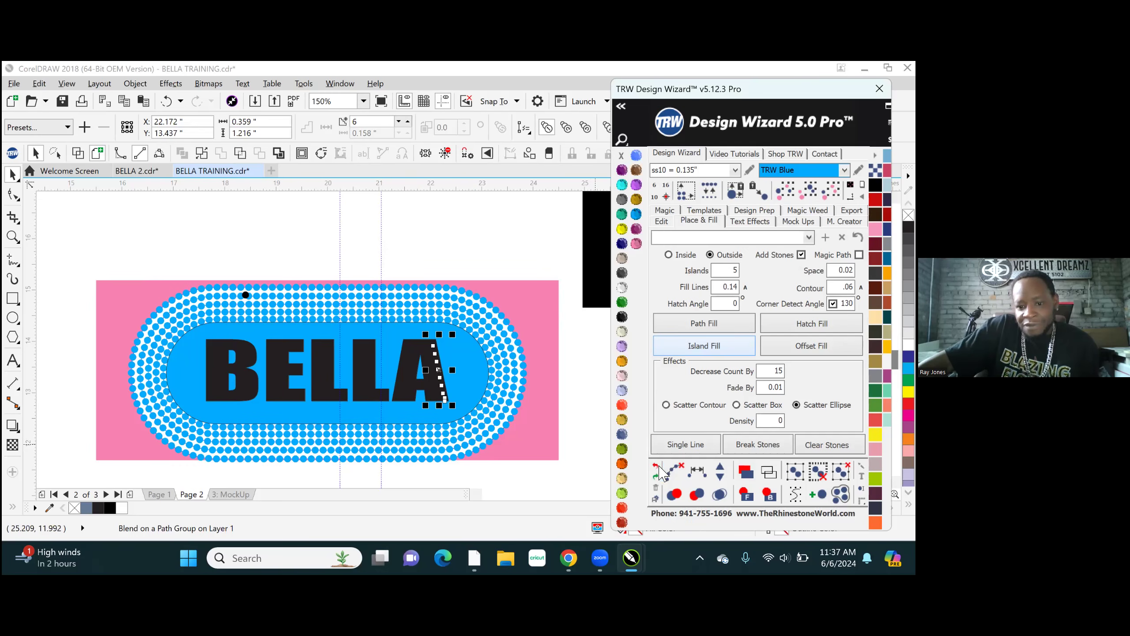
click(674, 471)
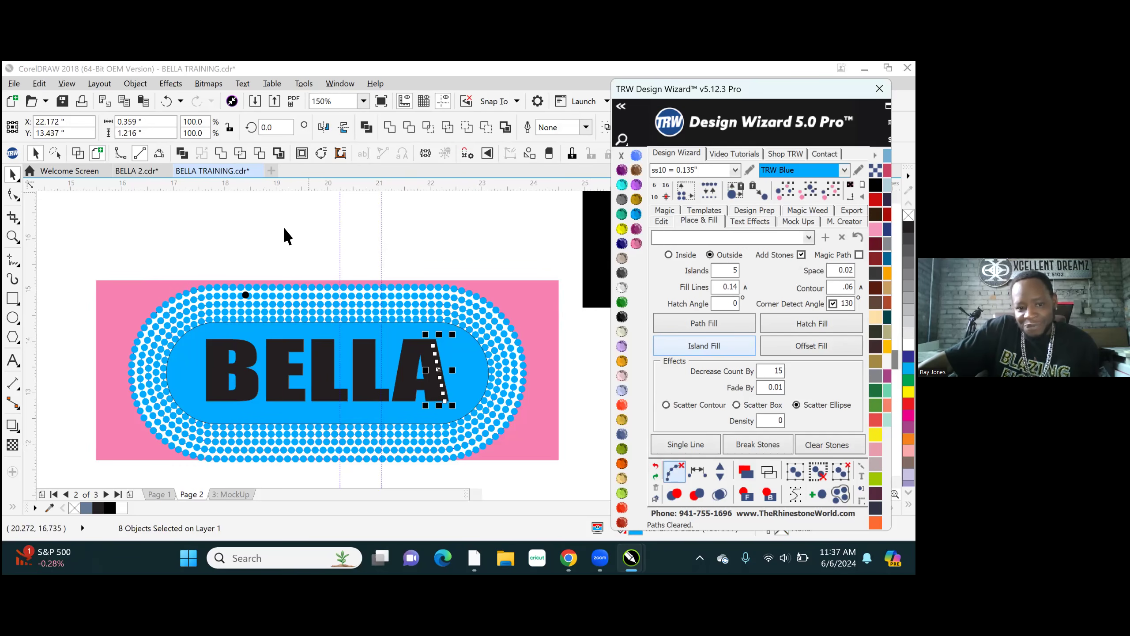
scroll(244, 387, down, 1)
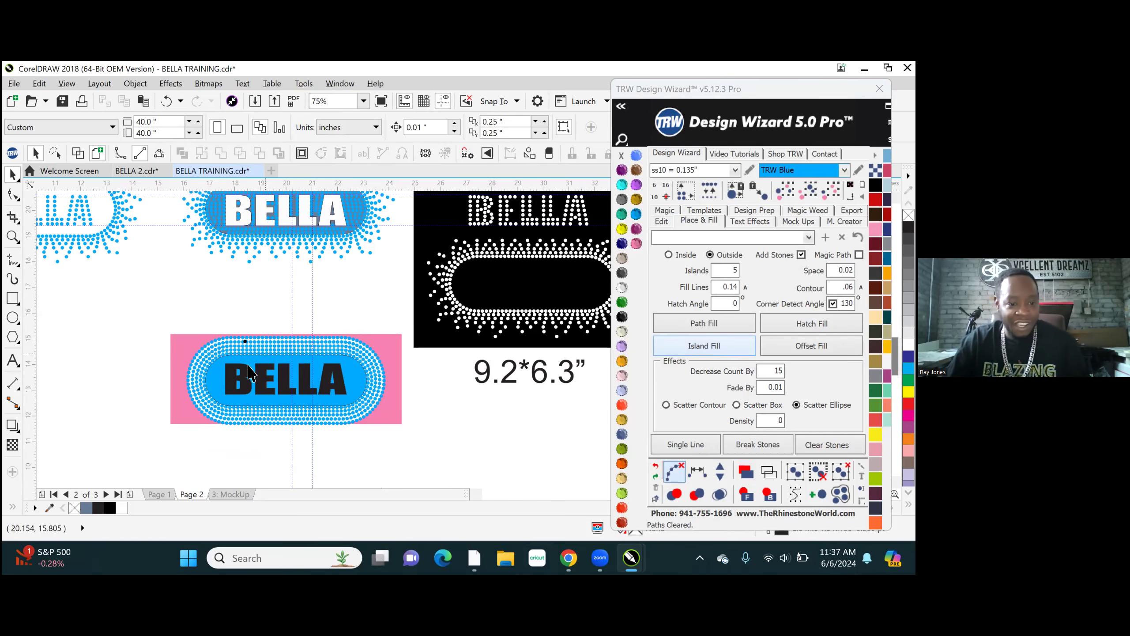
scroll(249, 369, up, 2)
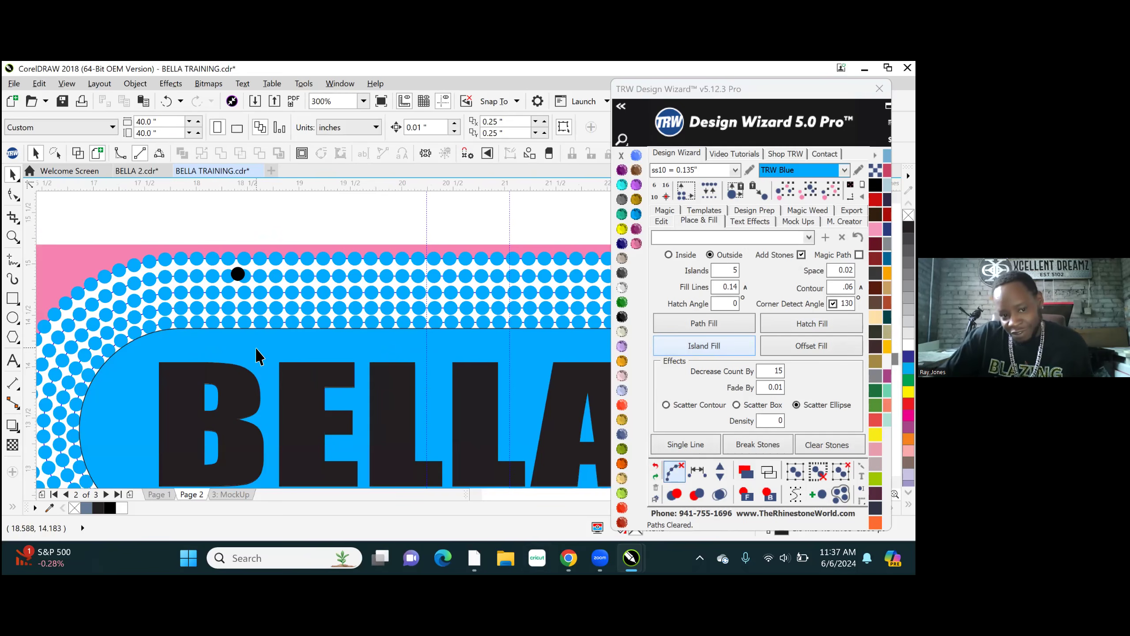
- Place a copy of the blue BELLA shape in the empty area just below the pink rectangle, offset to its left
scroll(285, 300, down, 2)
click(324, 356)
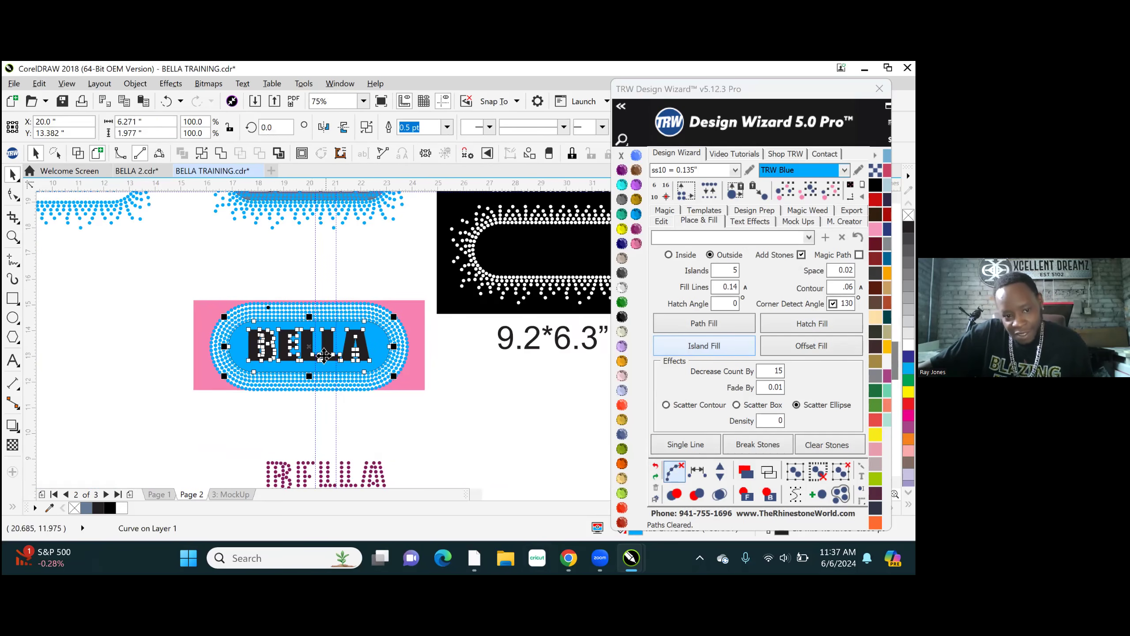
drag(312, 355, 214, 446)
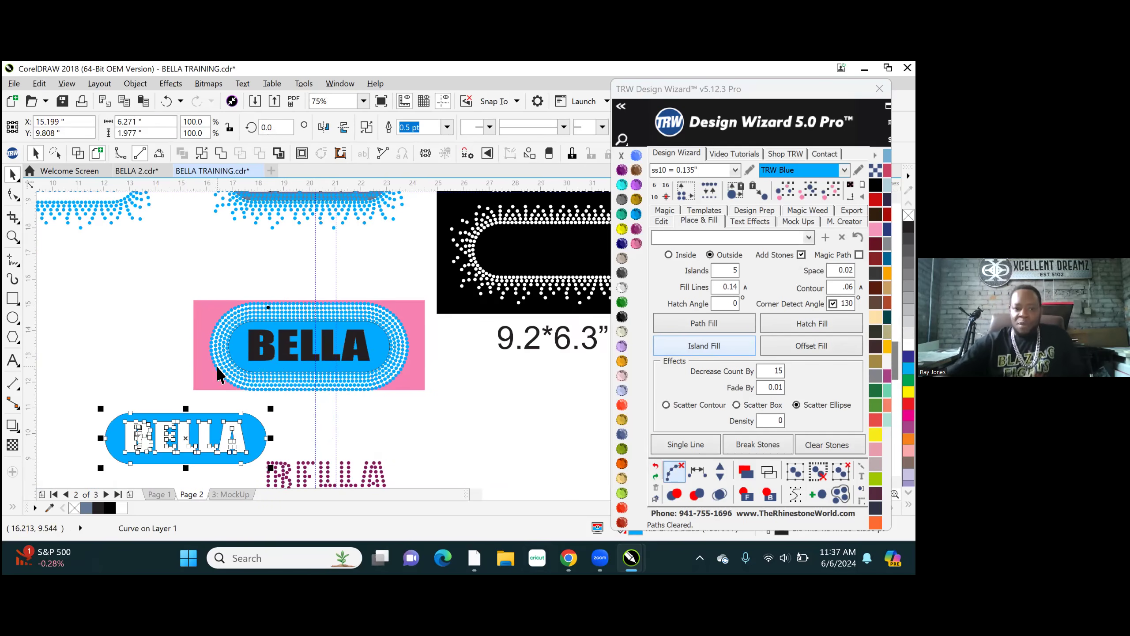
click(162, 252)
- Create slate-coloured shapes from the five BELLA letter openings of the copied blue shape with Smart Fill
scroll(147, 441, up, 2)
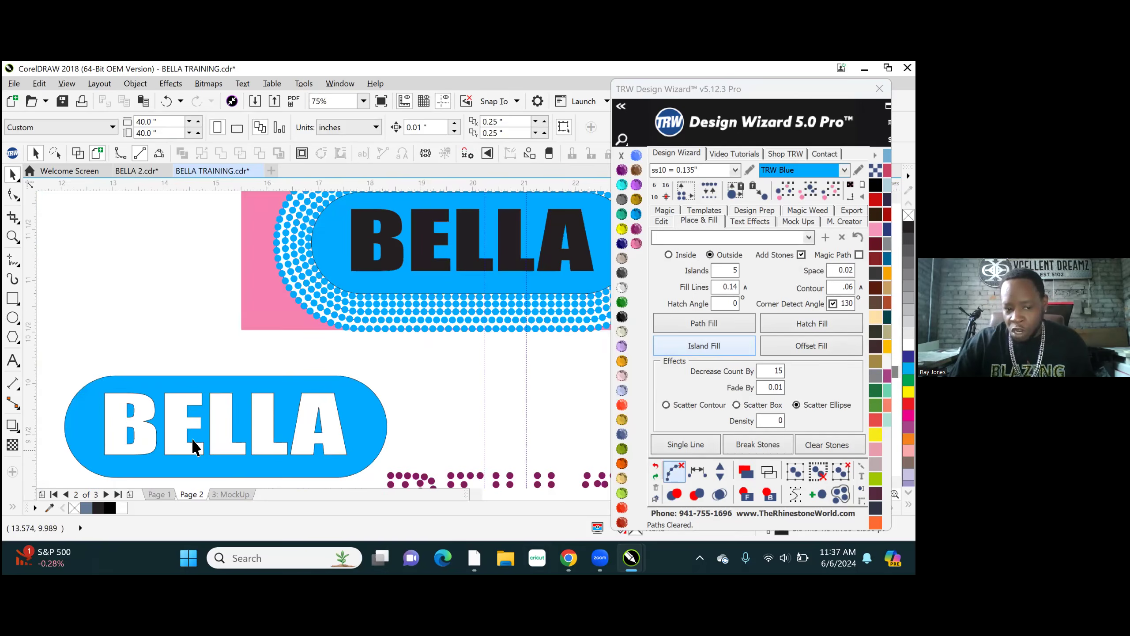
scroll(311, 252, down, 1)
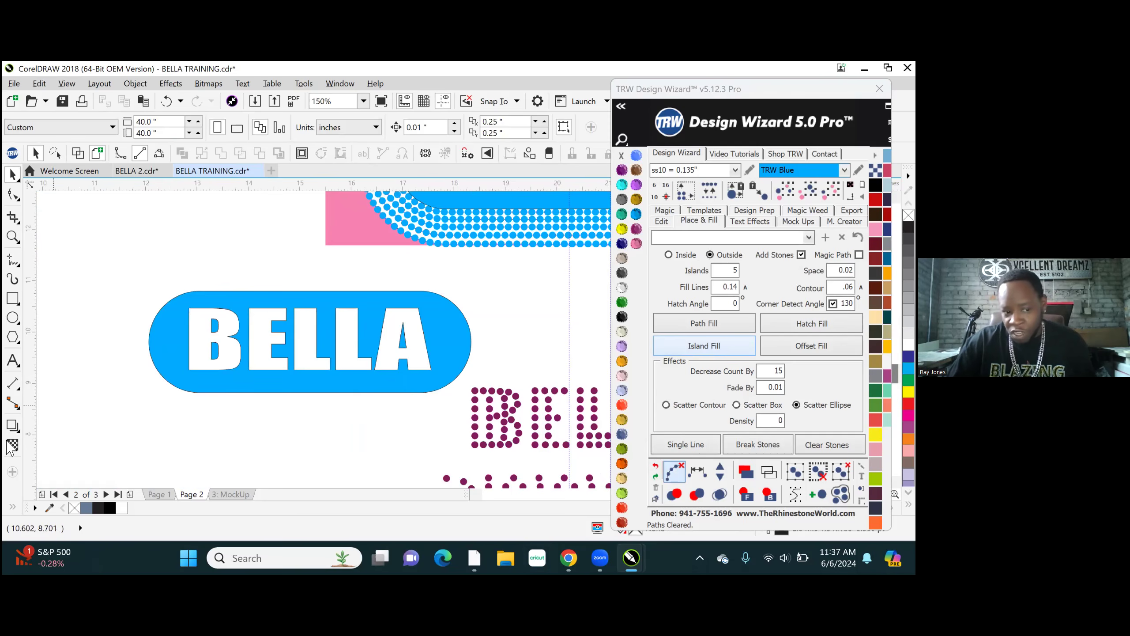
click(11, 510)
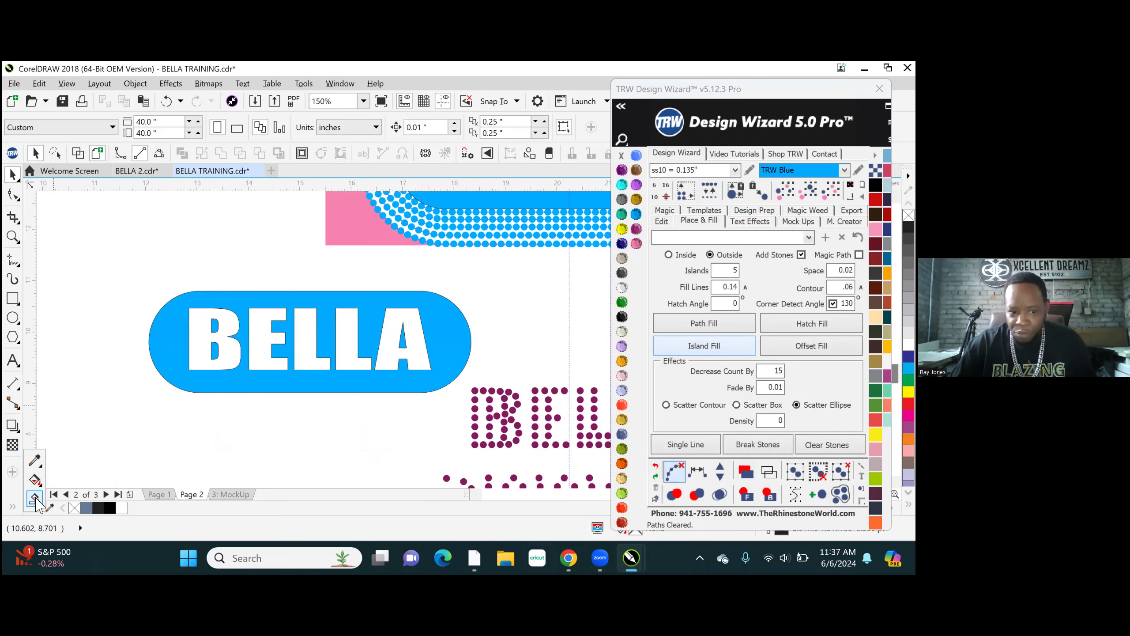
click(36, 499)
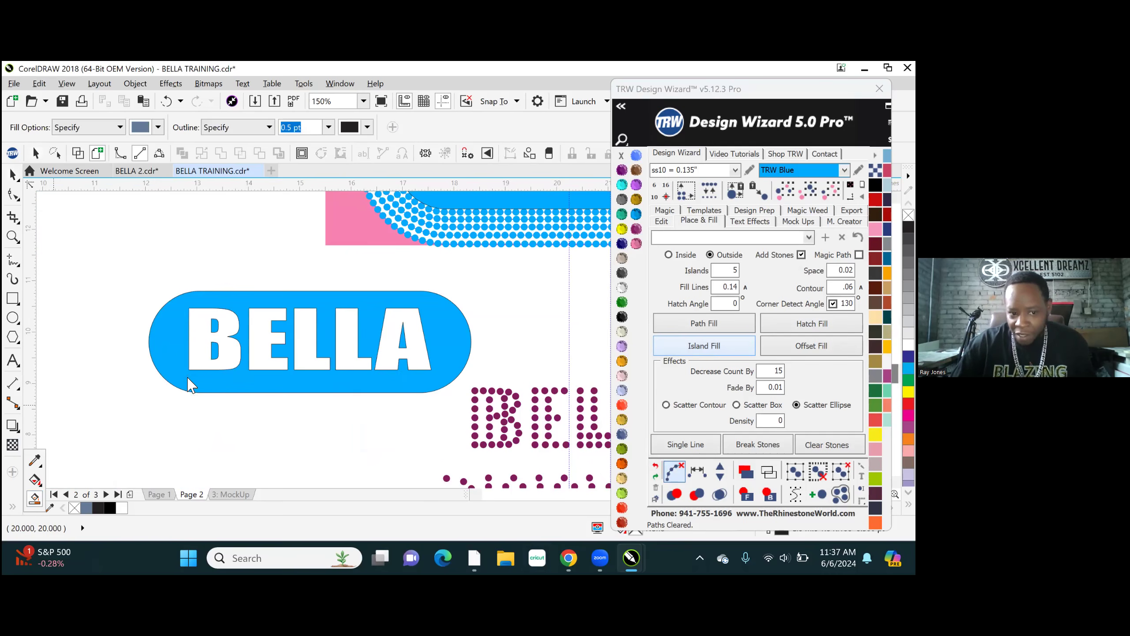
click(227, 353)
click(260, 325)
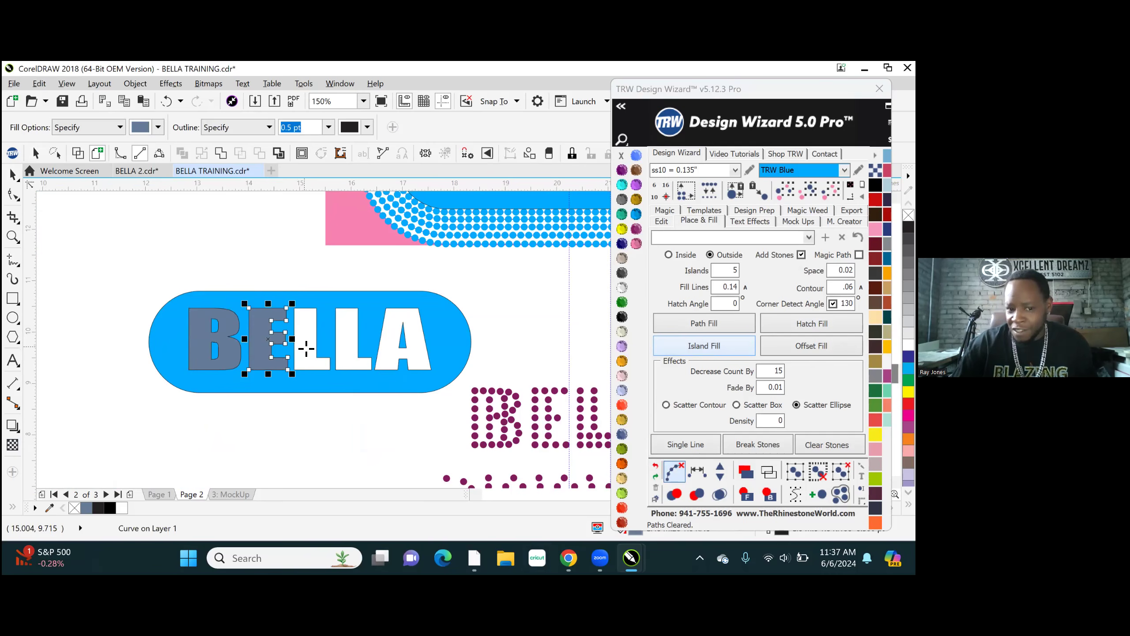
click(306, 349)
click(382, 334)
click(395, 332)
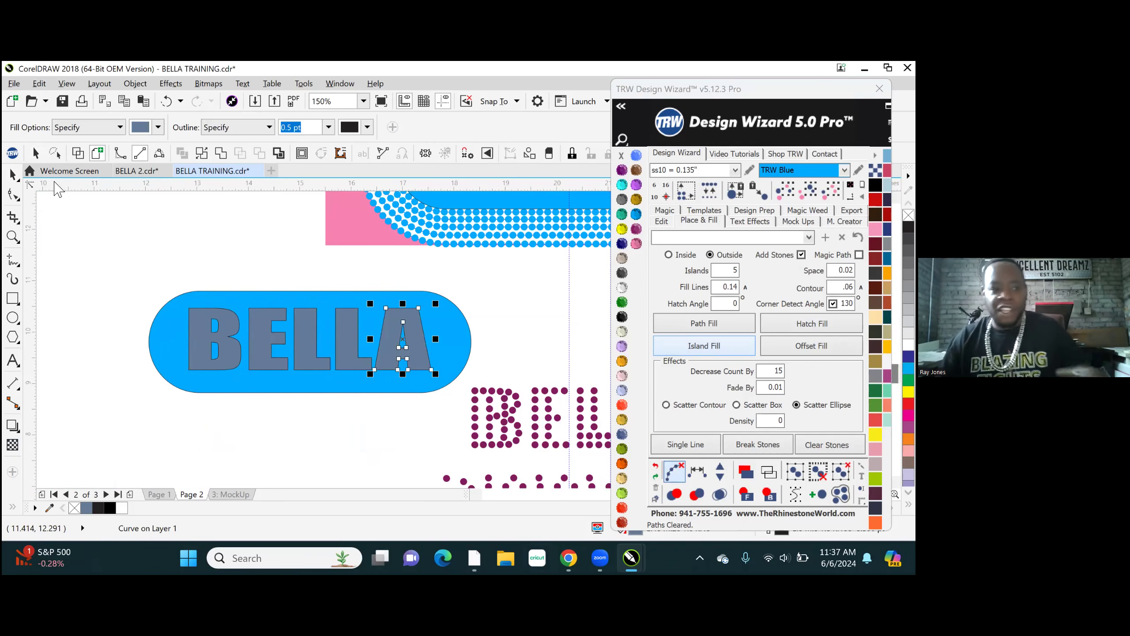
click(12, 174)
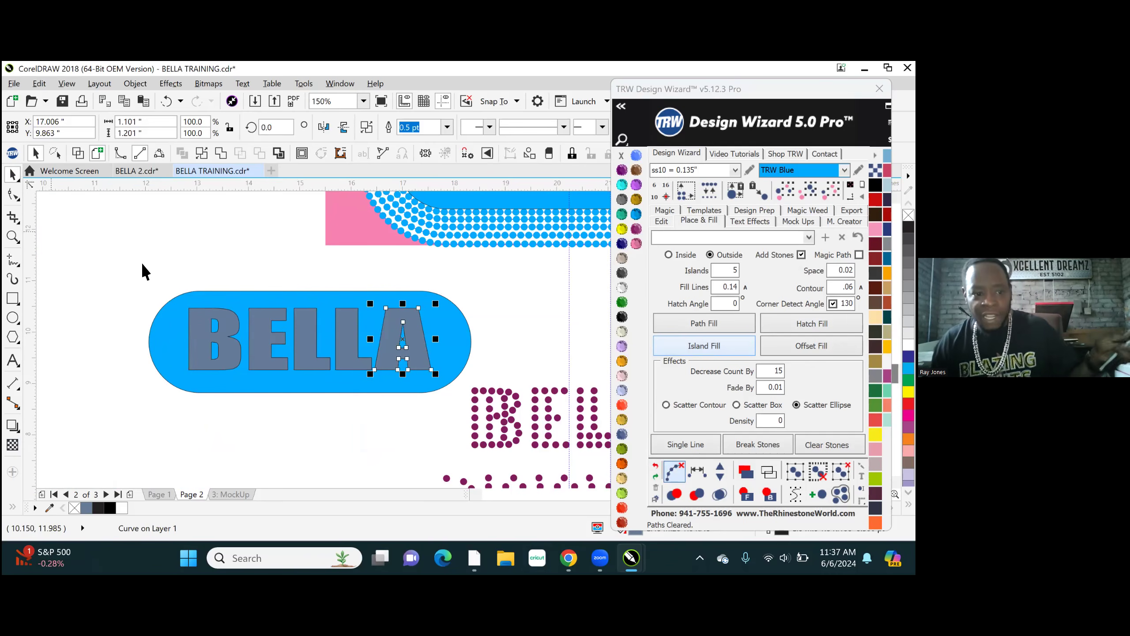
- Combine the five slate BELLA letters into one curve and colour it Emerald
drag(174, 263, 448, 420)
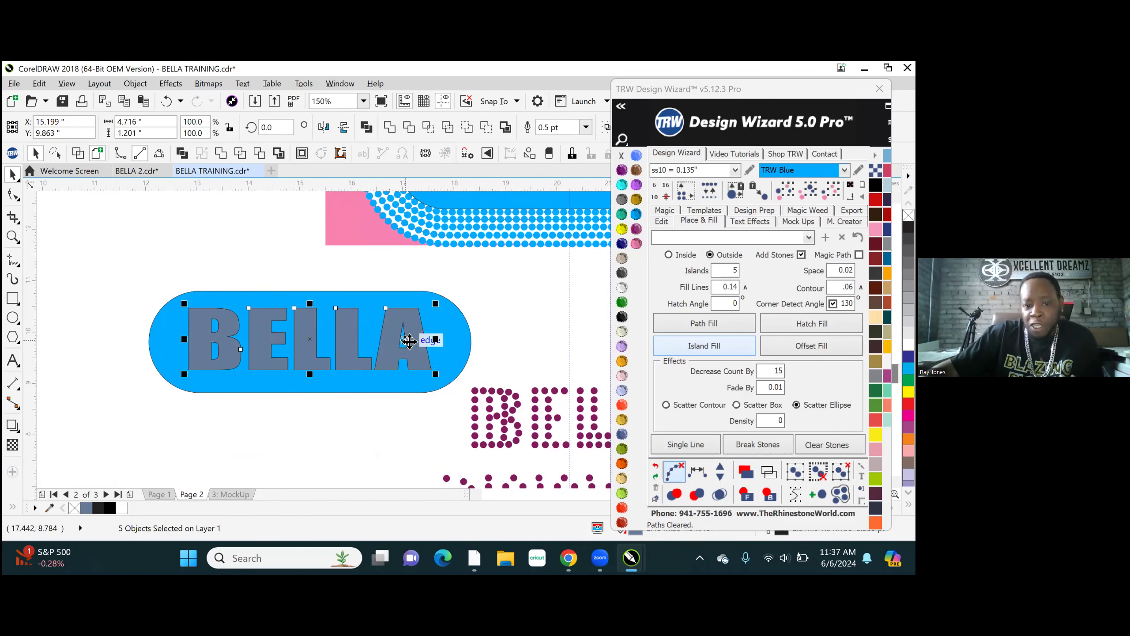
right_click(413, 320)
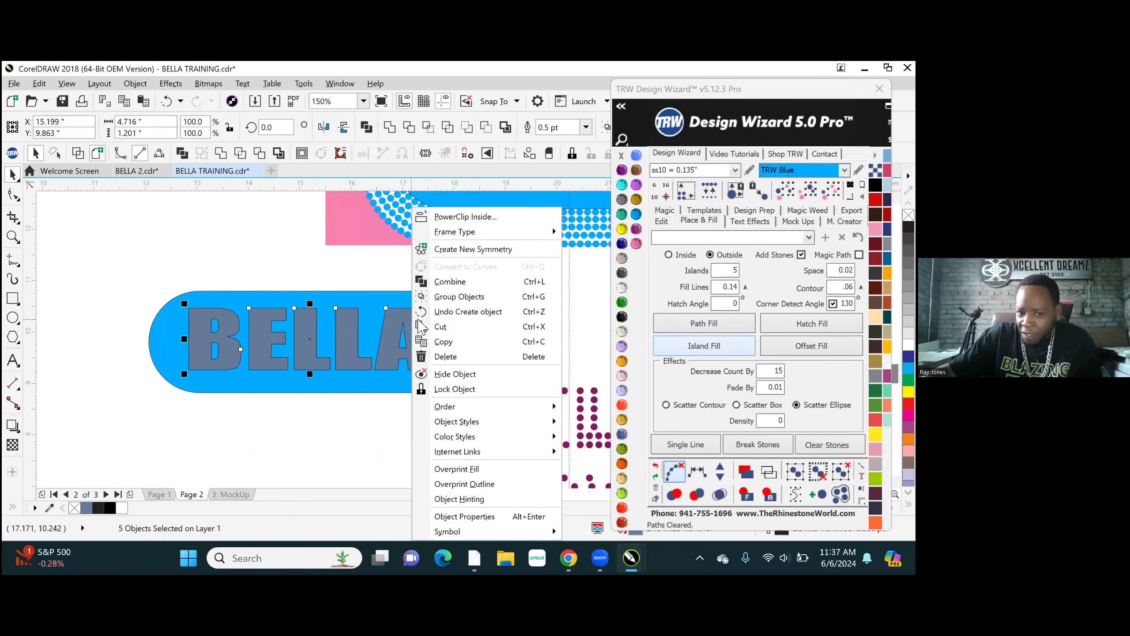
click(450, 282)
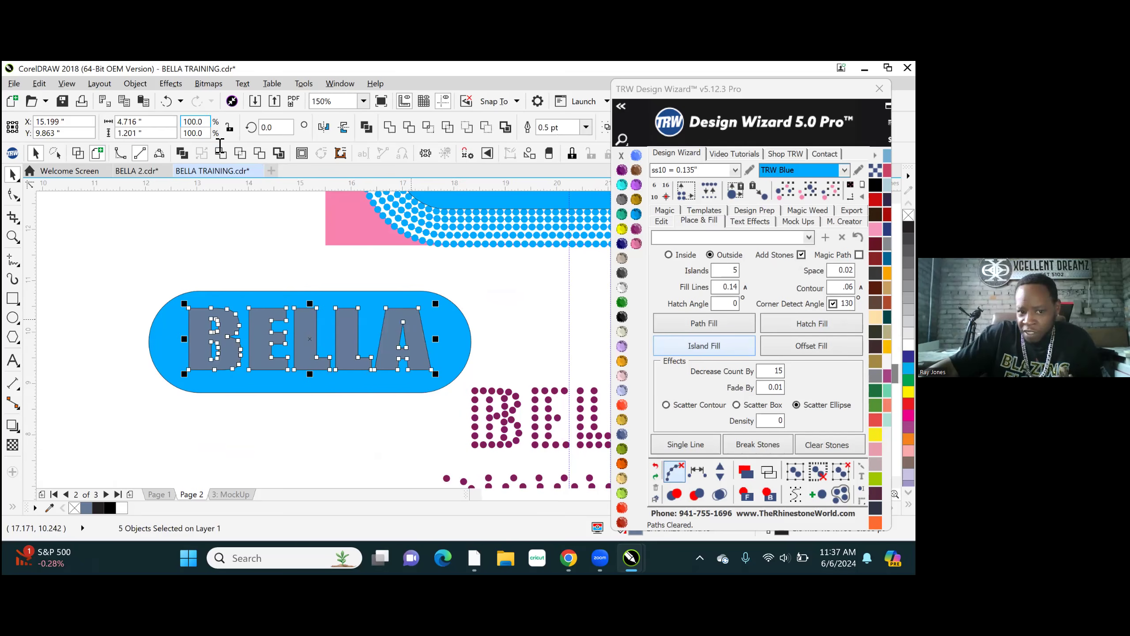
click(622, 302)
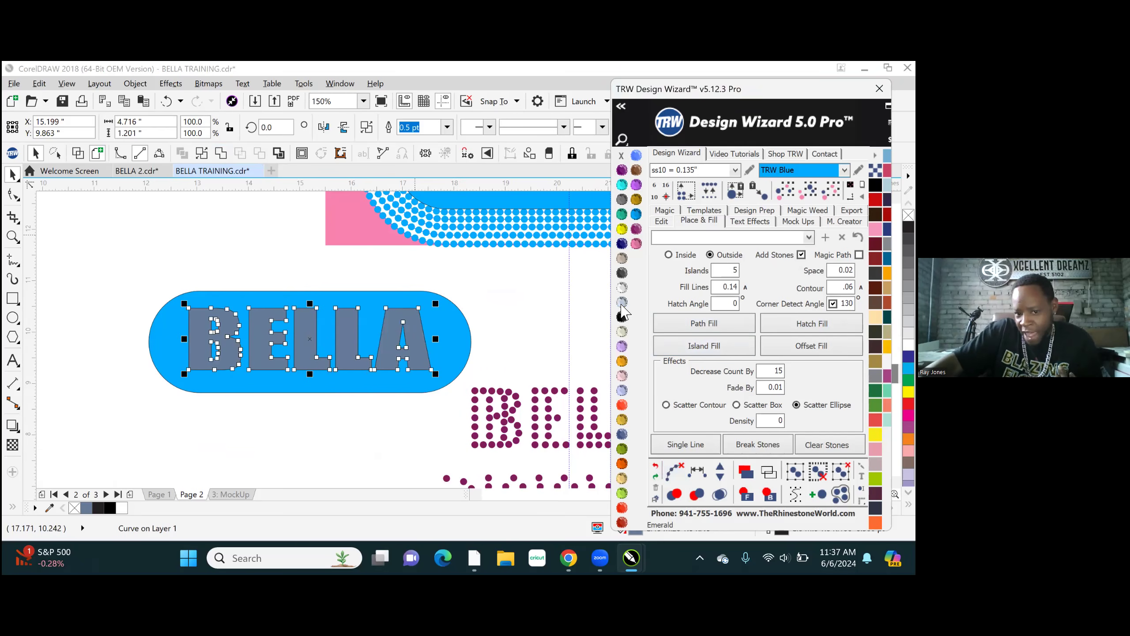
click(220, 254)
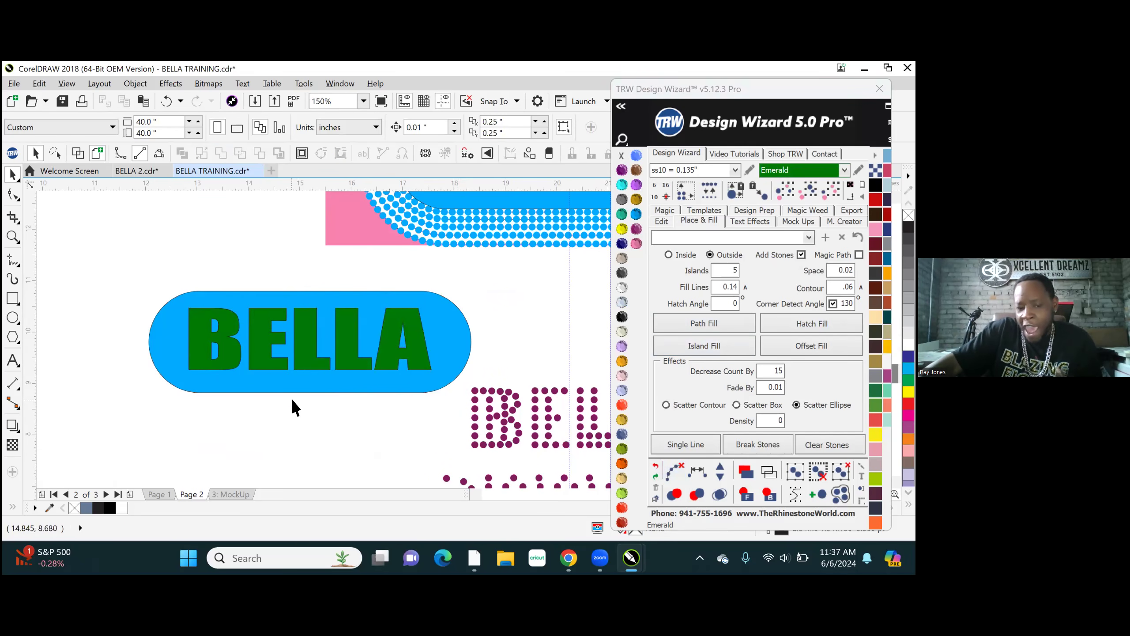
- Change the combined BELLA lettering on the copied blue shape to Jet Black
scroll(291, 398, down, 2)
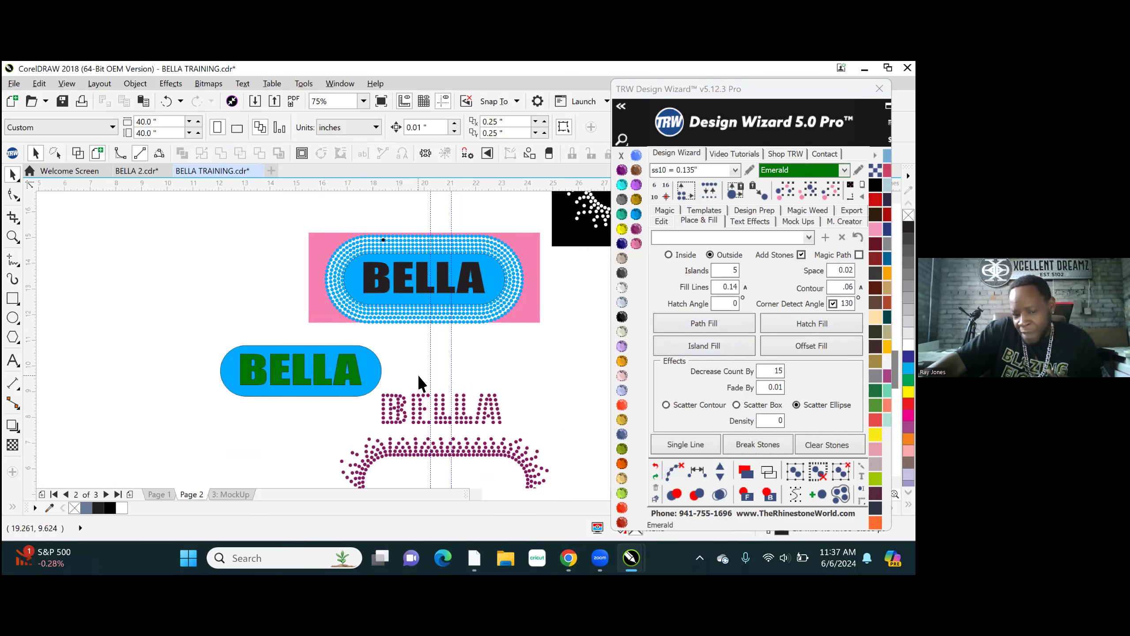
click(349, 378)
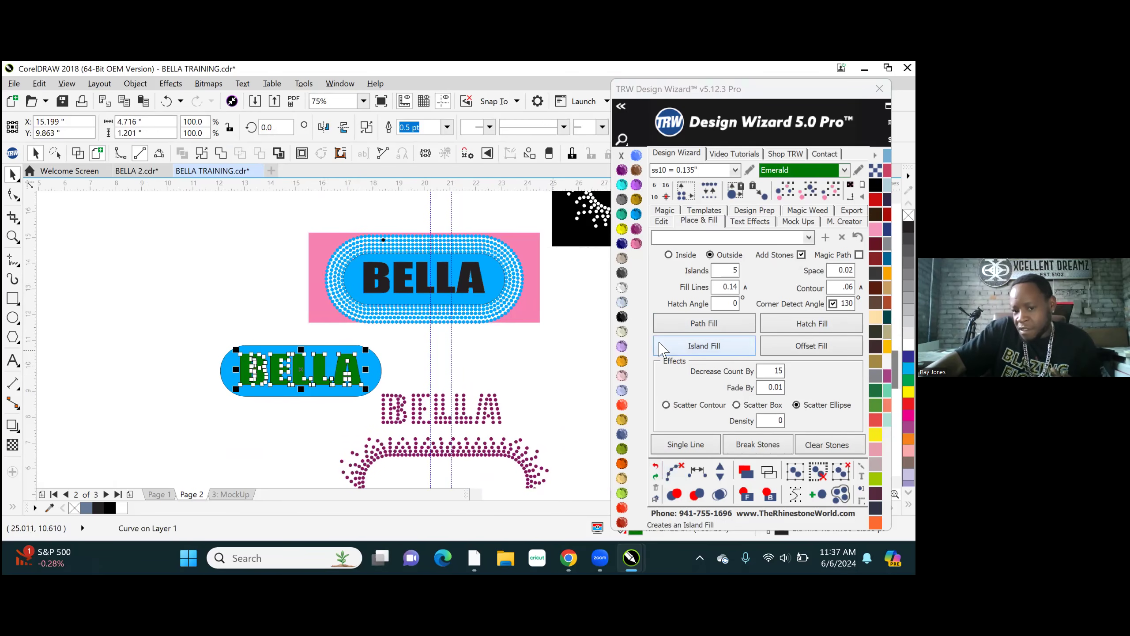
click(621, 317)
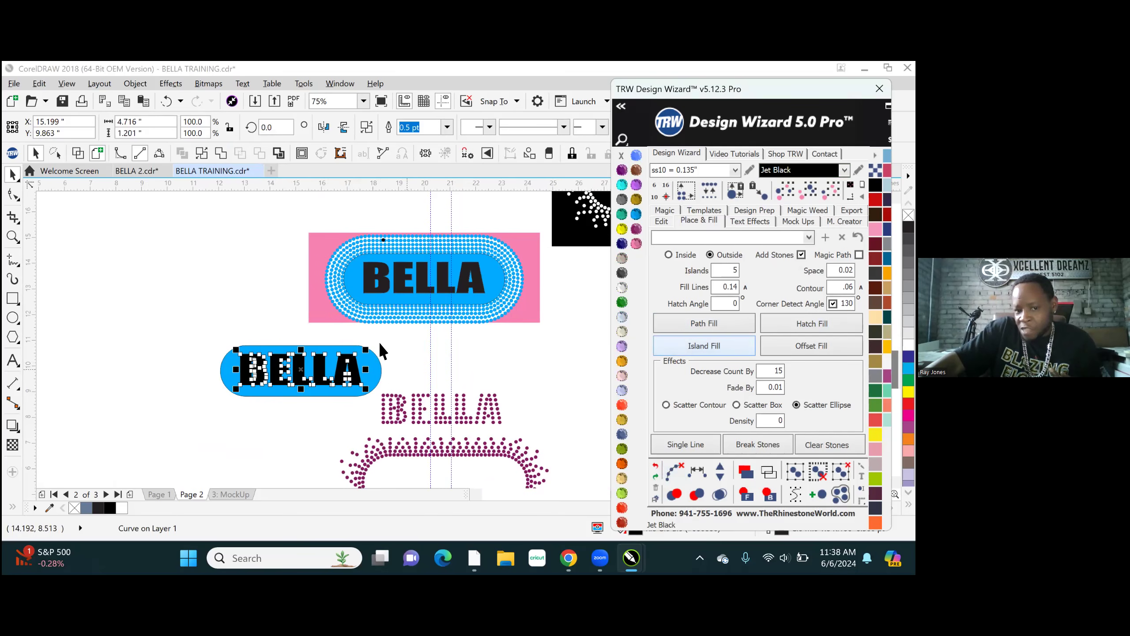
click(493, 290)
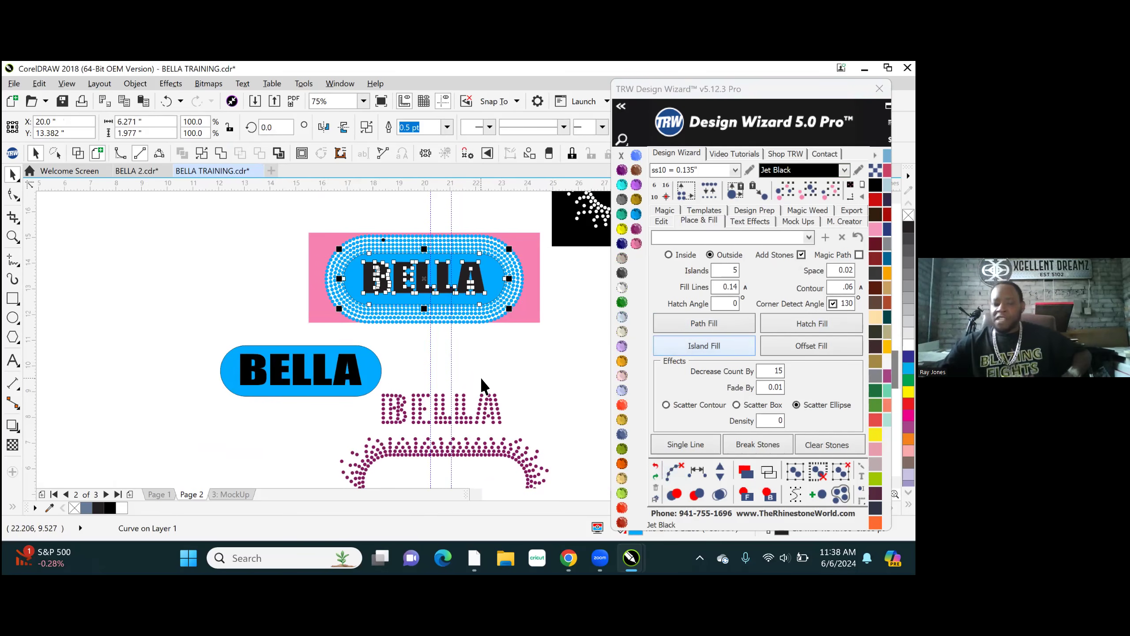
scroll(380, 240, up, 1)
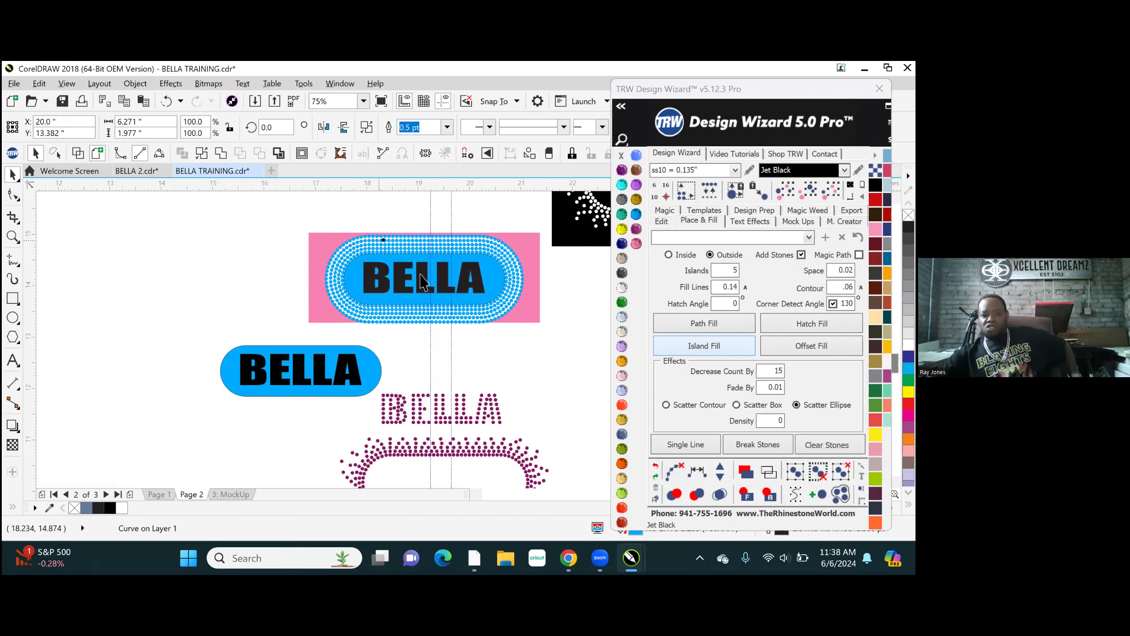
scroll(422, 281, up, 1)
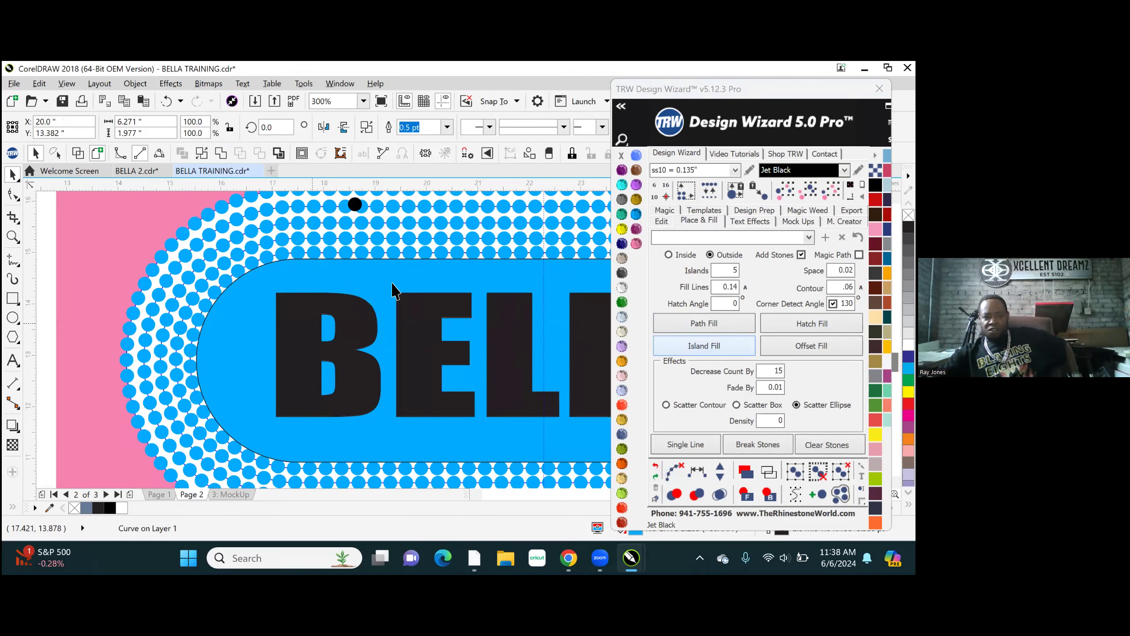
- Combine the copied blue shape with its black BELLA lettering and weld the result into one solid blue shape
scroll(348, 334, down, 2)
click(281, 403)
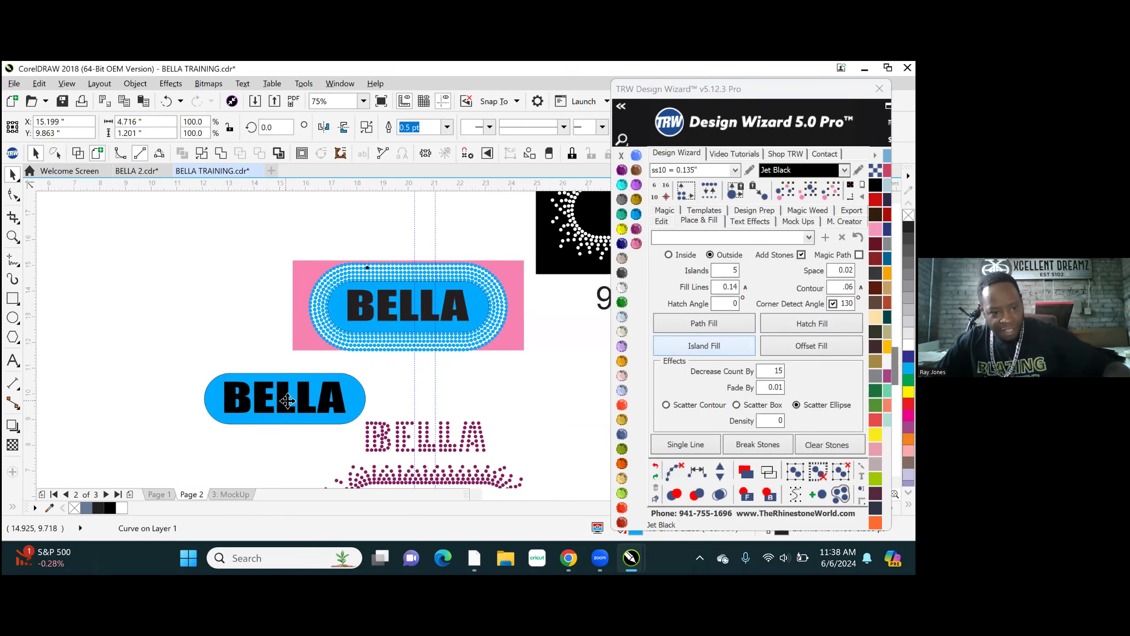
scroll(374, 398, up, 1)
shift+click(381, 392)
right_click(383, 392)
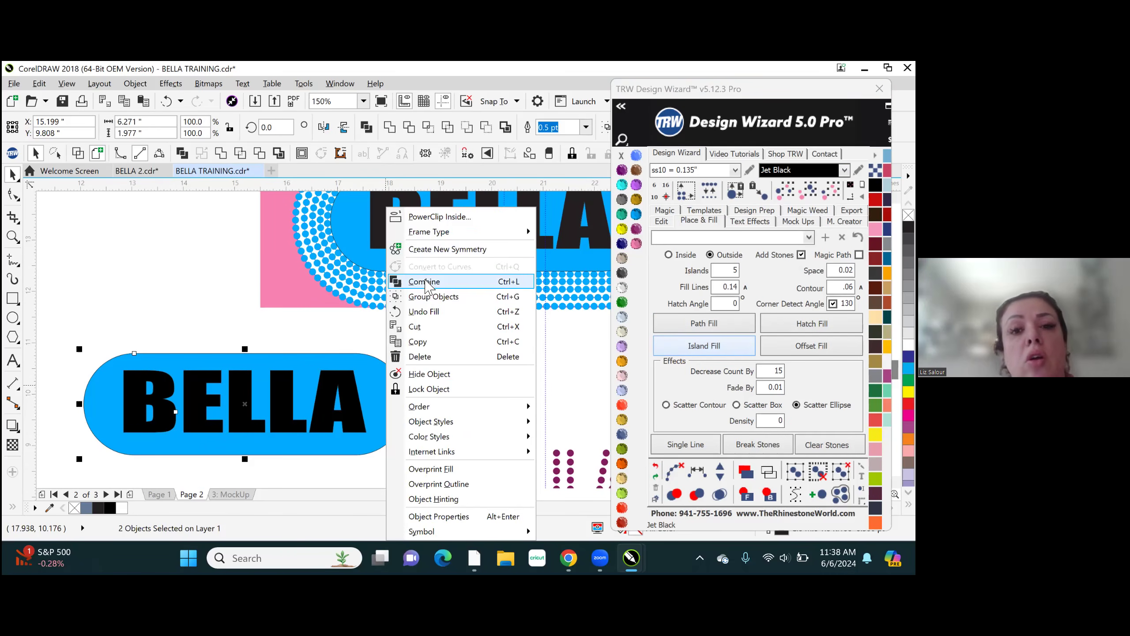
click(431, 281)
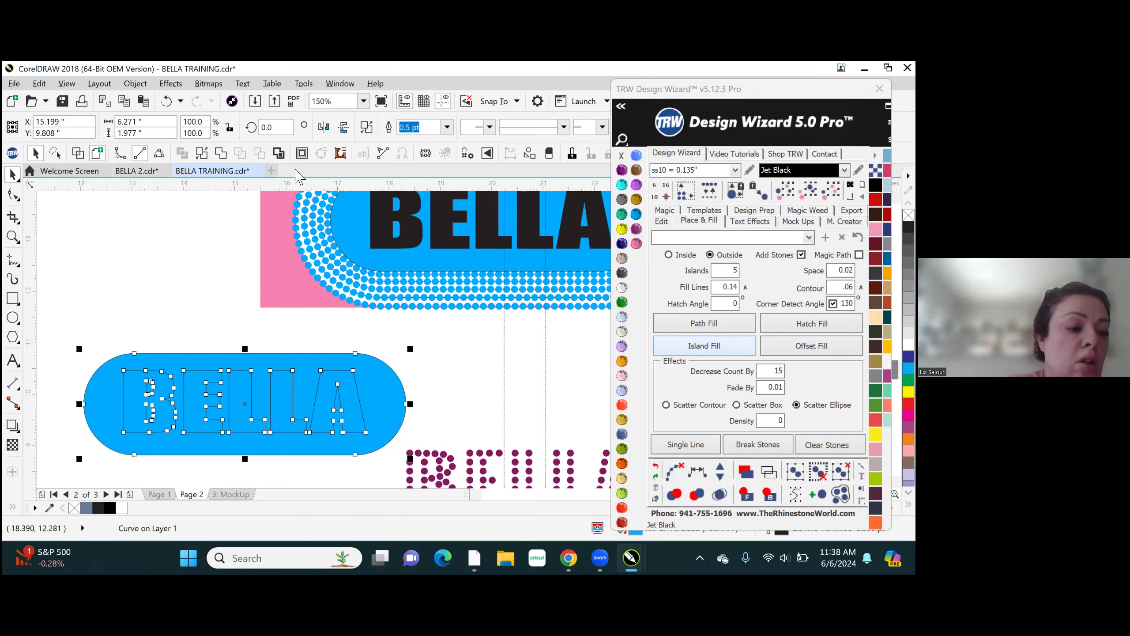
click(221, 154)
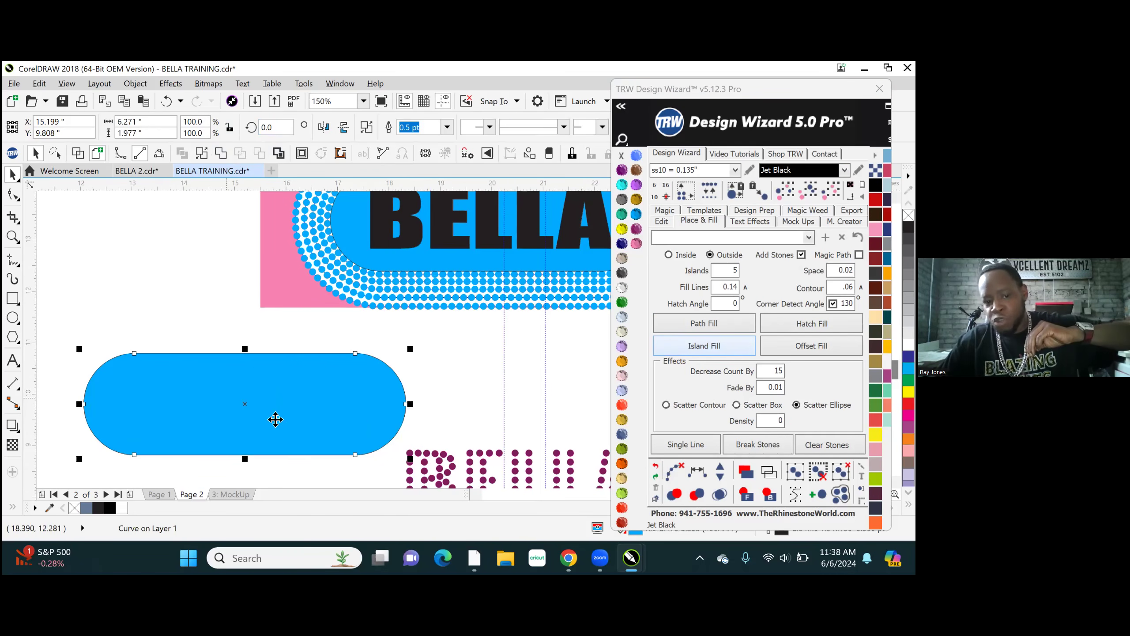
- Replace the knocked-out blue shape inside the stone ring on the pink rectangle with the solid blue copy
scroll(313, 389, down, 4)
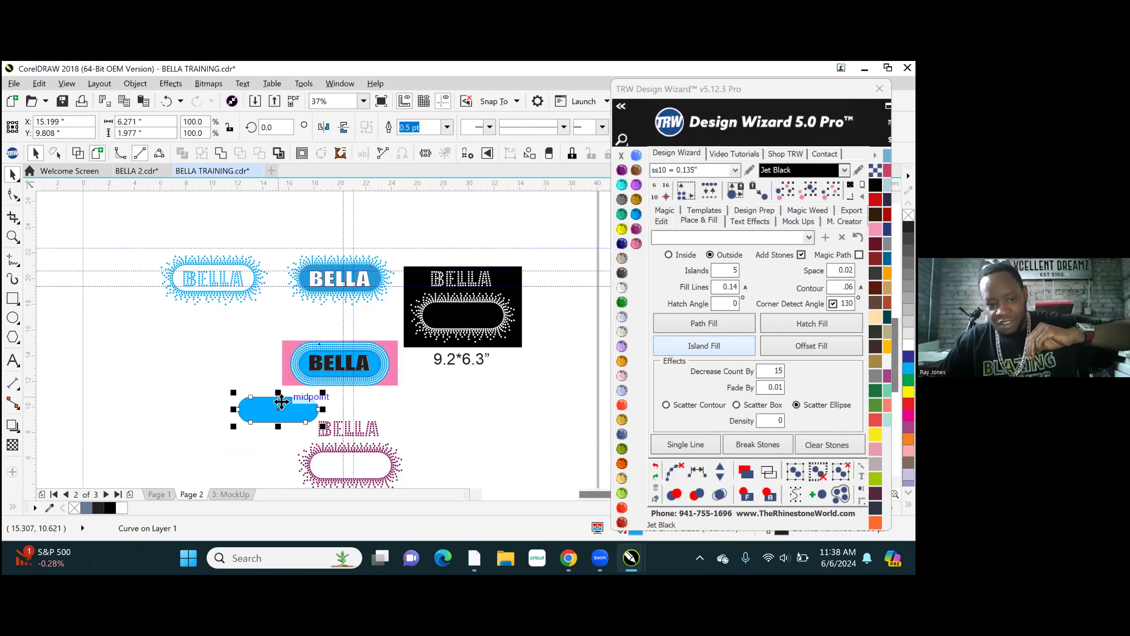
scroll(339, 369, up, 4)
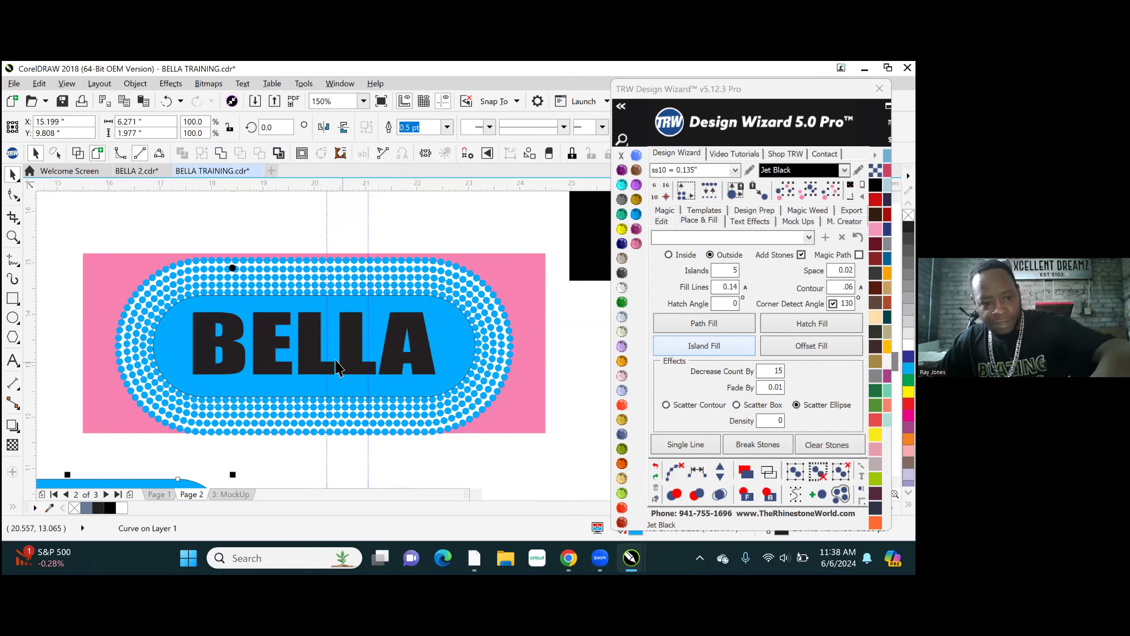
click(307, 363)
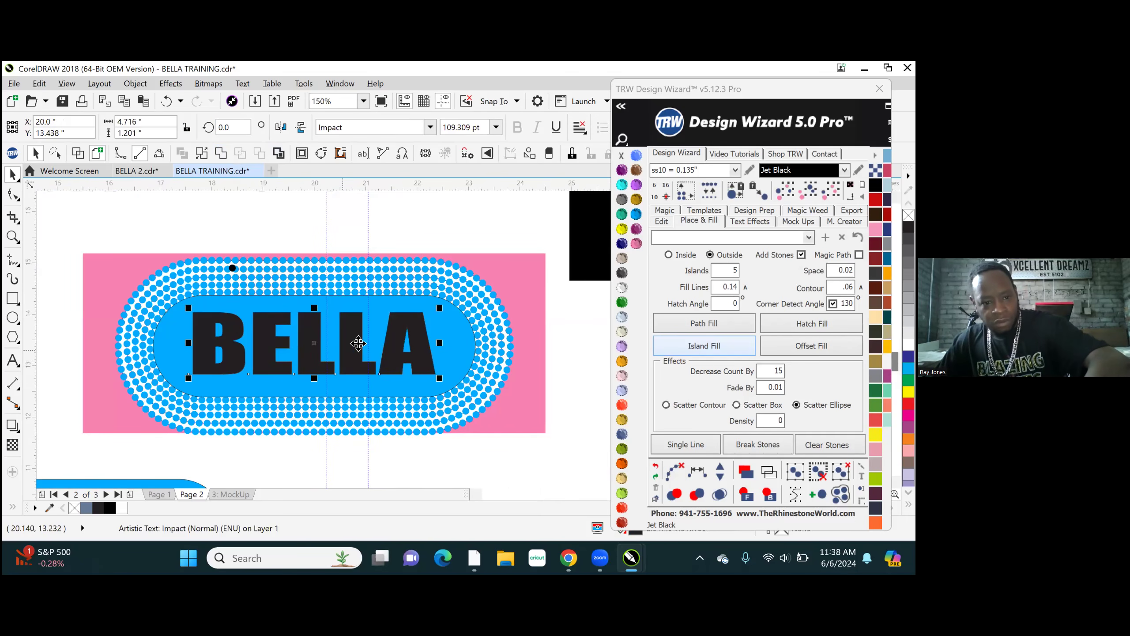
click(393, 305)
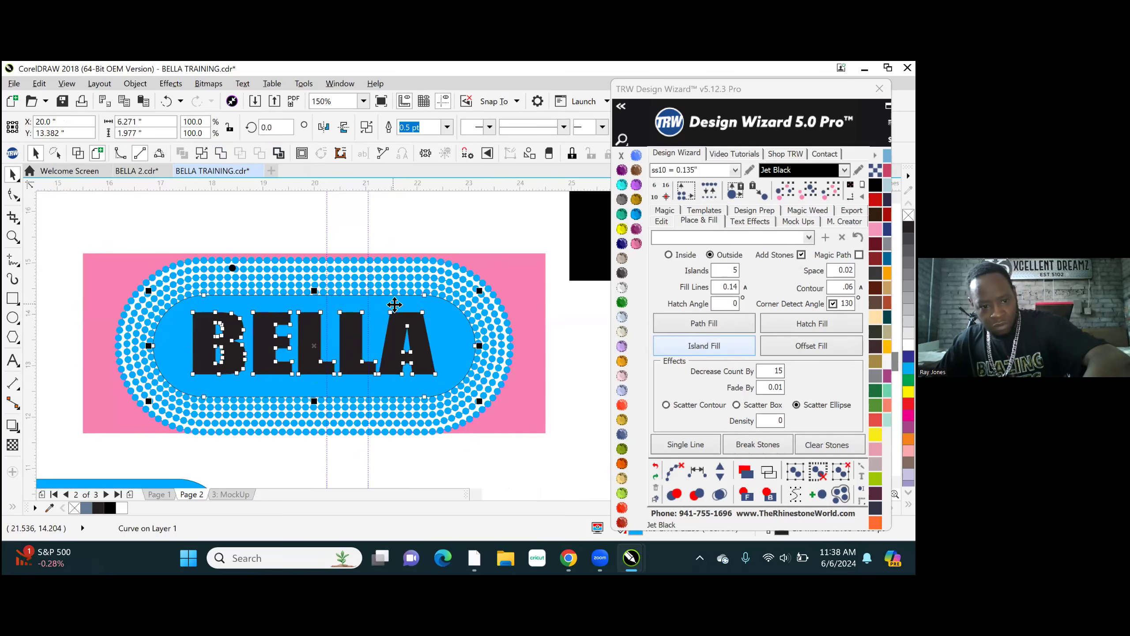
key(Delete)
click(176, 446)
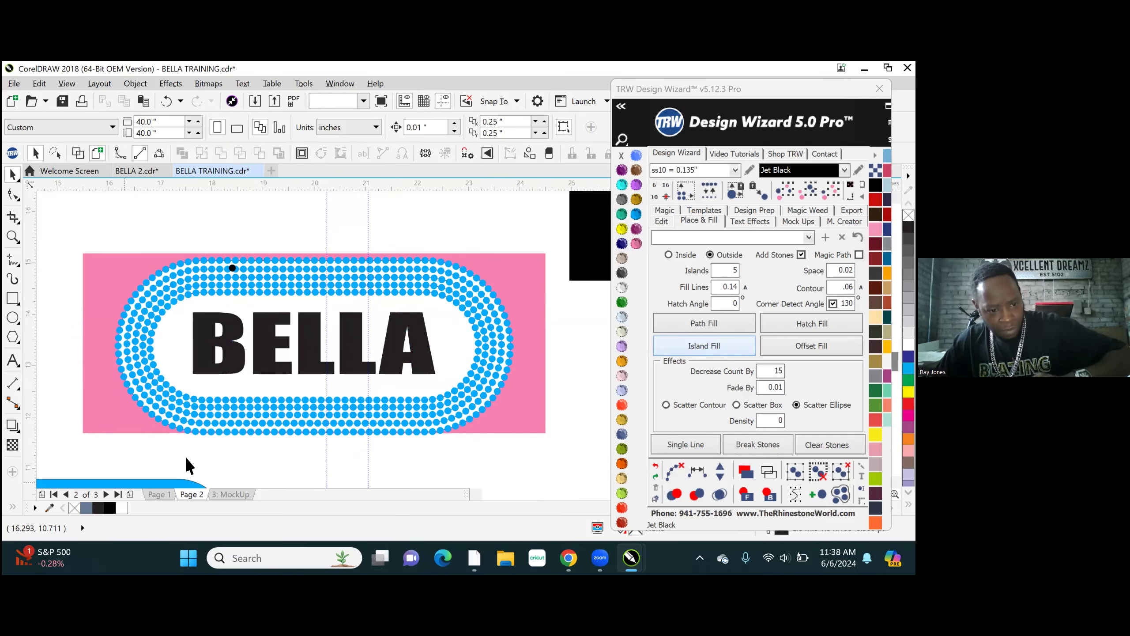
mouse_move(367, 297)
mouse_down()
mouse_move(395, 290)
mouse_move(369, 309)
mouse_move(373, 299)
mouse_up()
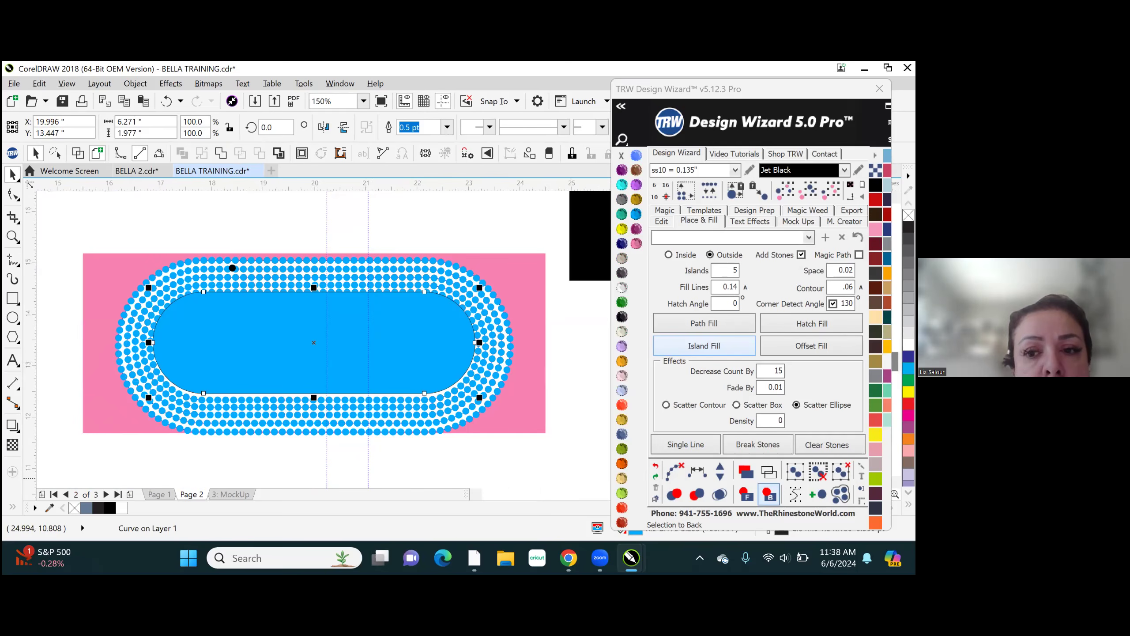
- Try sending the solid blue shape to the back and deleting the inner stone rings, and undo these changes
click(770, 494)
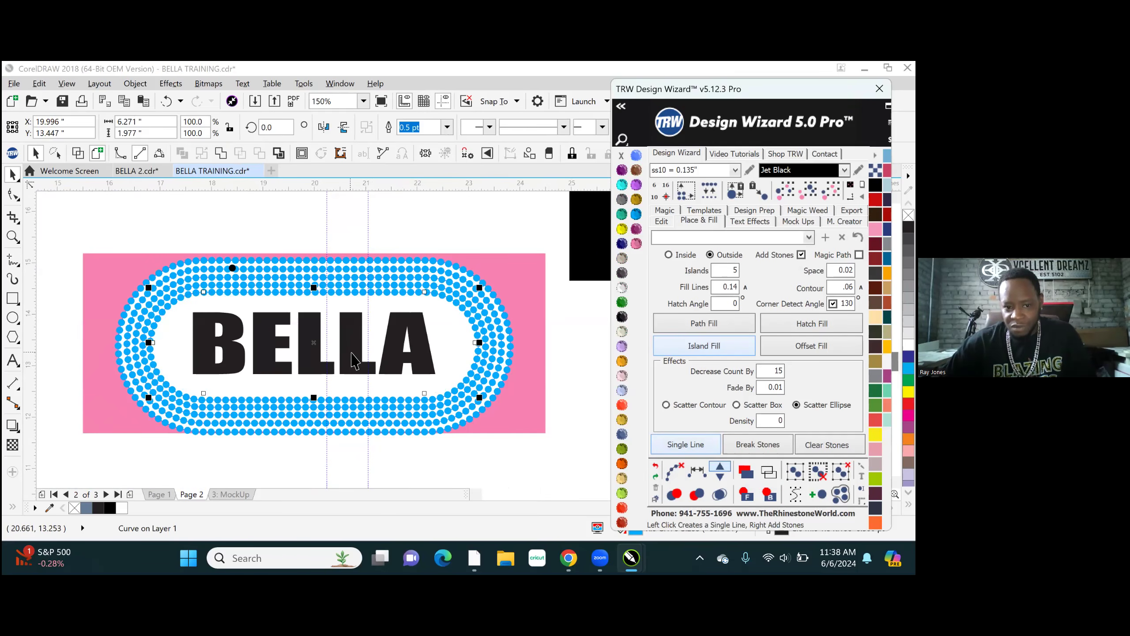
click(391, 332)
click(458, 341)
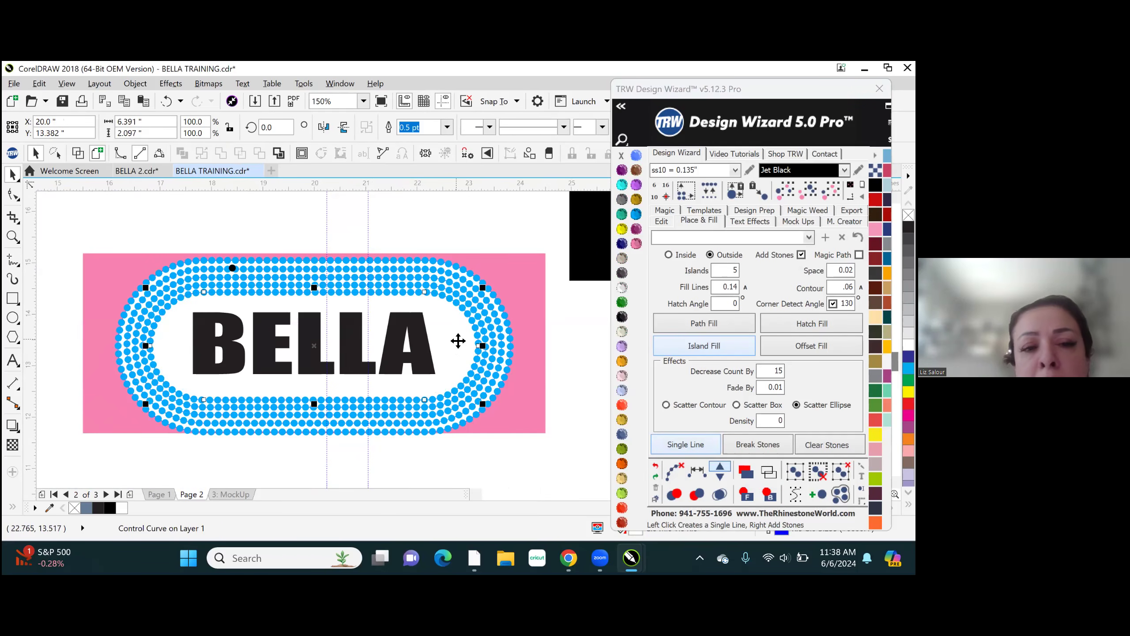
key(Delete)
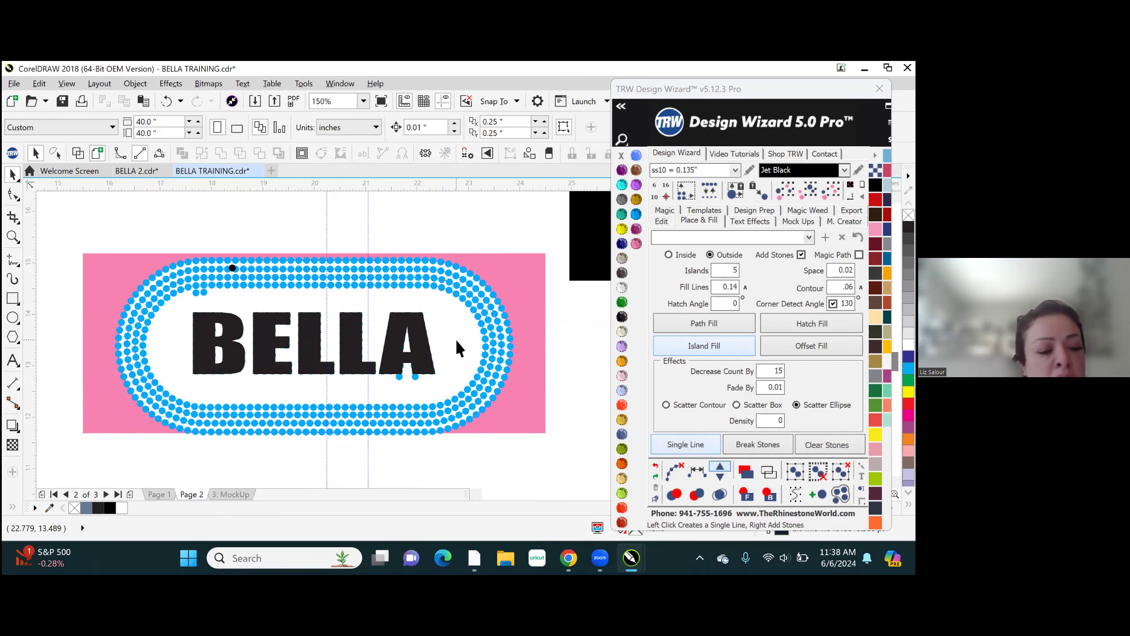
click(454, 335)
key(Delete)
click(456, 338)
key(Delete)
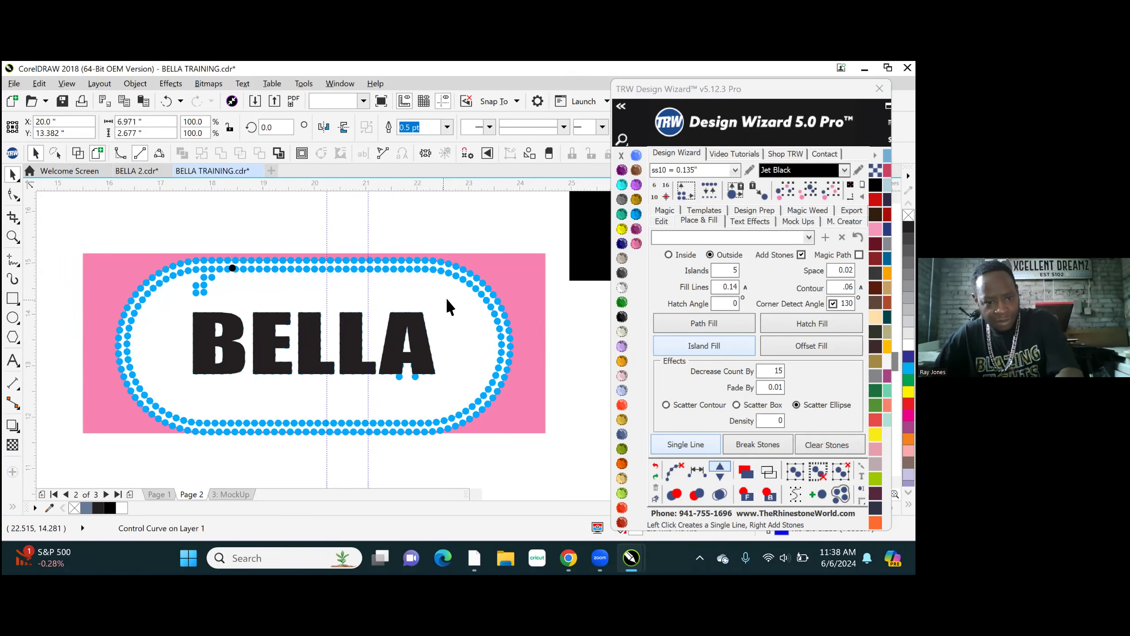
key(ctrl+z)
key(ctrl+z)
key(ctrl+z)
- Send the pink rectangle to the back and bring the BELLA text in front of the solid blue shape
click(522, 290)
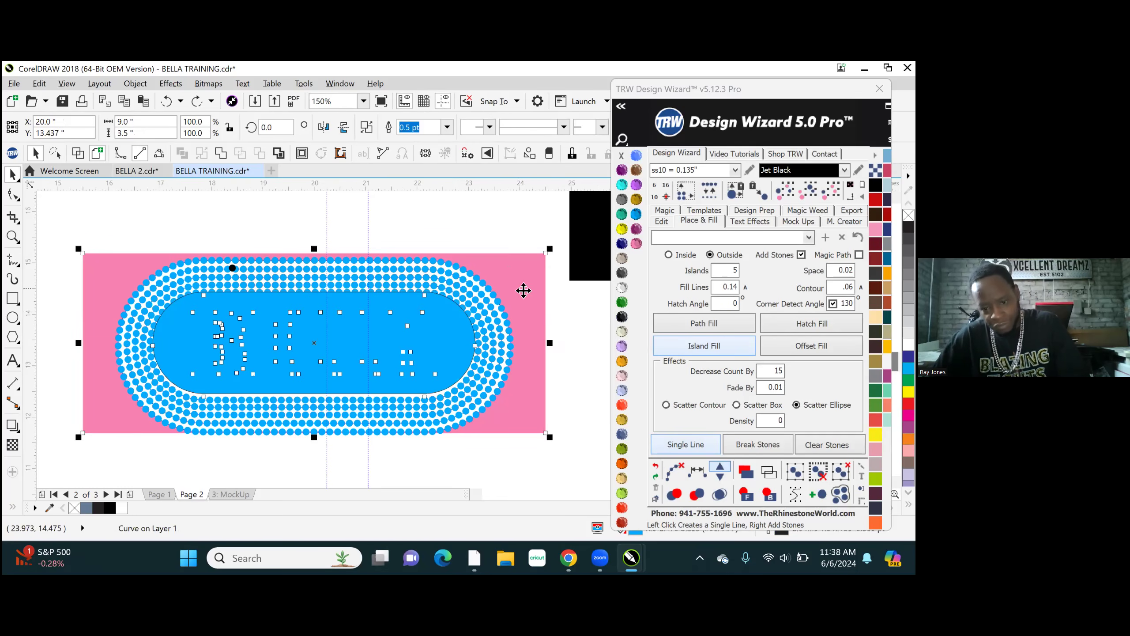
click(769, 494)
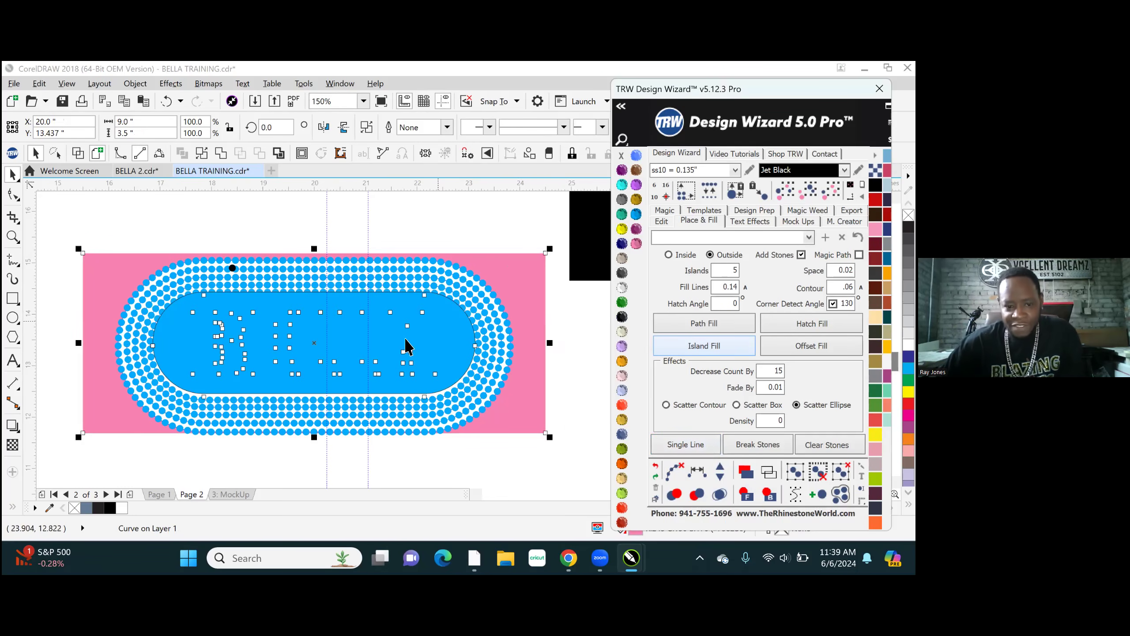
click(482, 234)
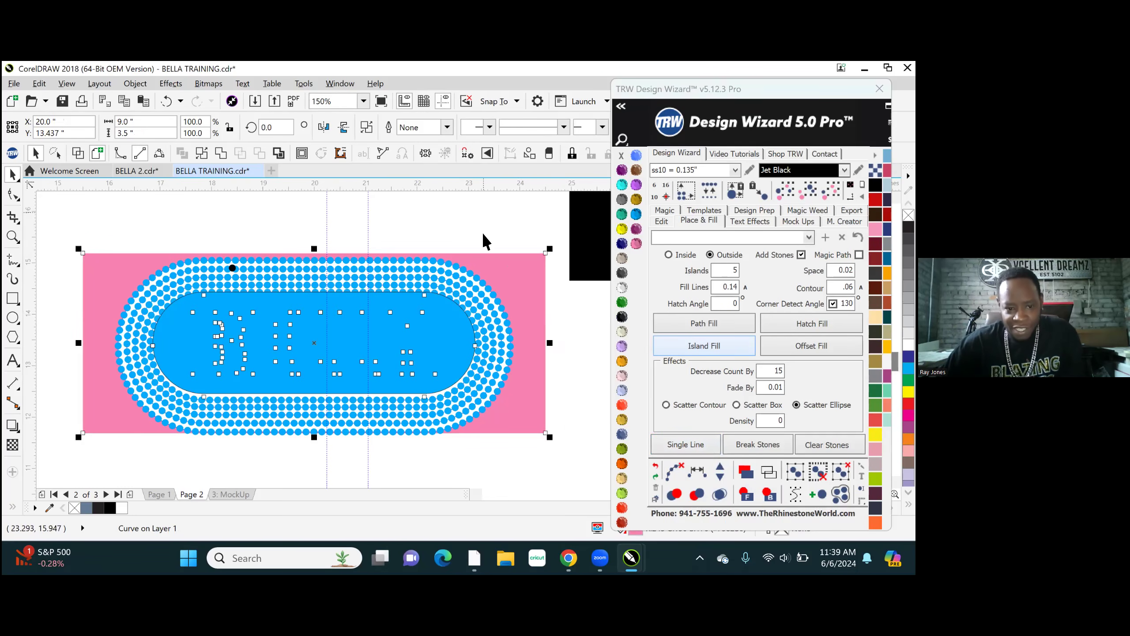
click(405, 348)
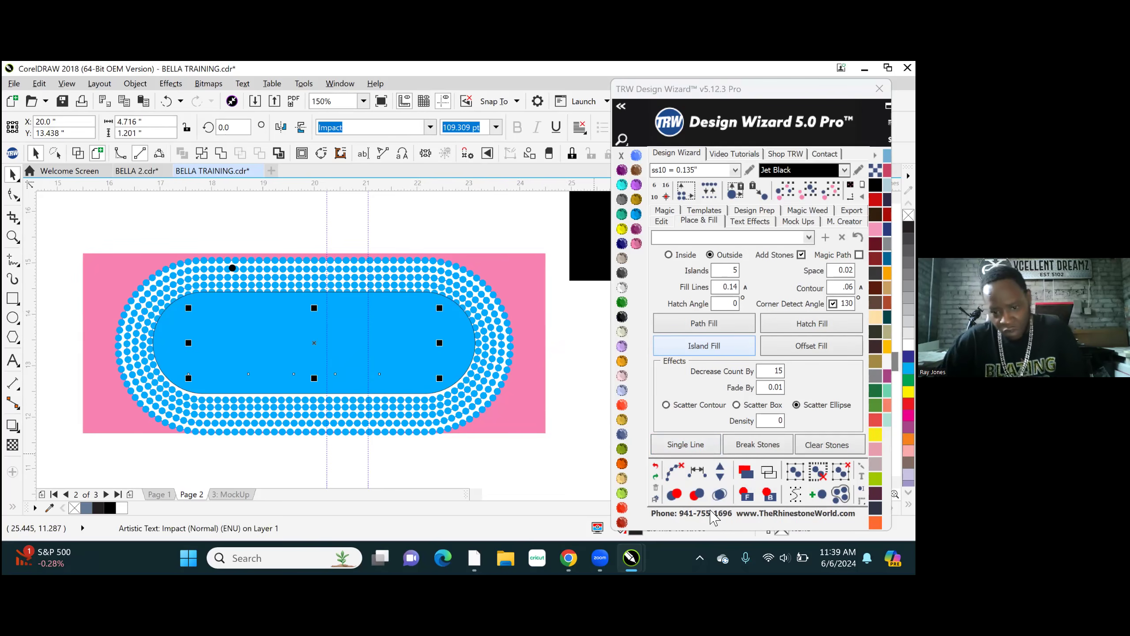
click(746, 495)
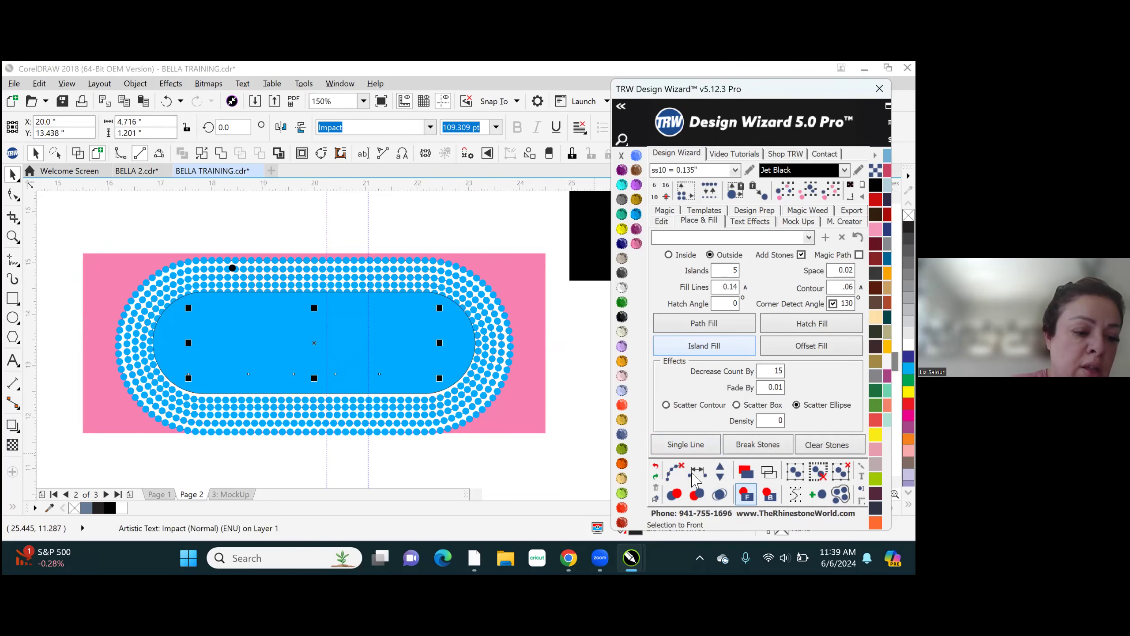
click(466, 336)
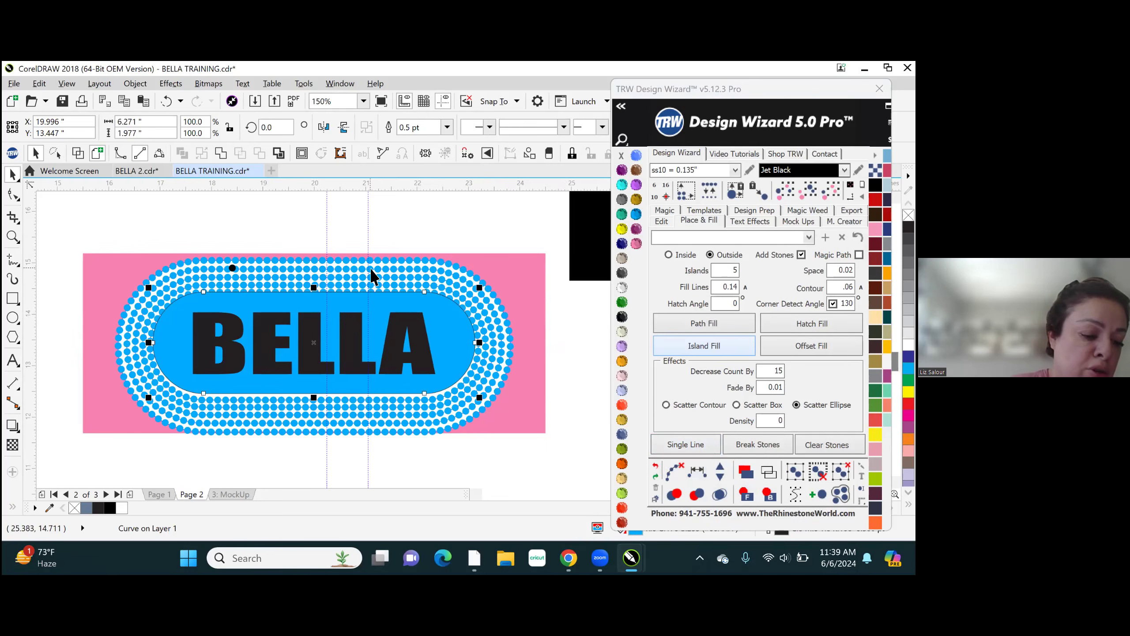
- Try to respace the stones of the design on the pink rectangle evenly, report the error, and undo the process
scroll(338, 354, down, 3)
scroll(338, 355, down, 3)
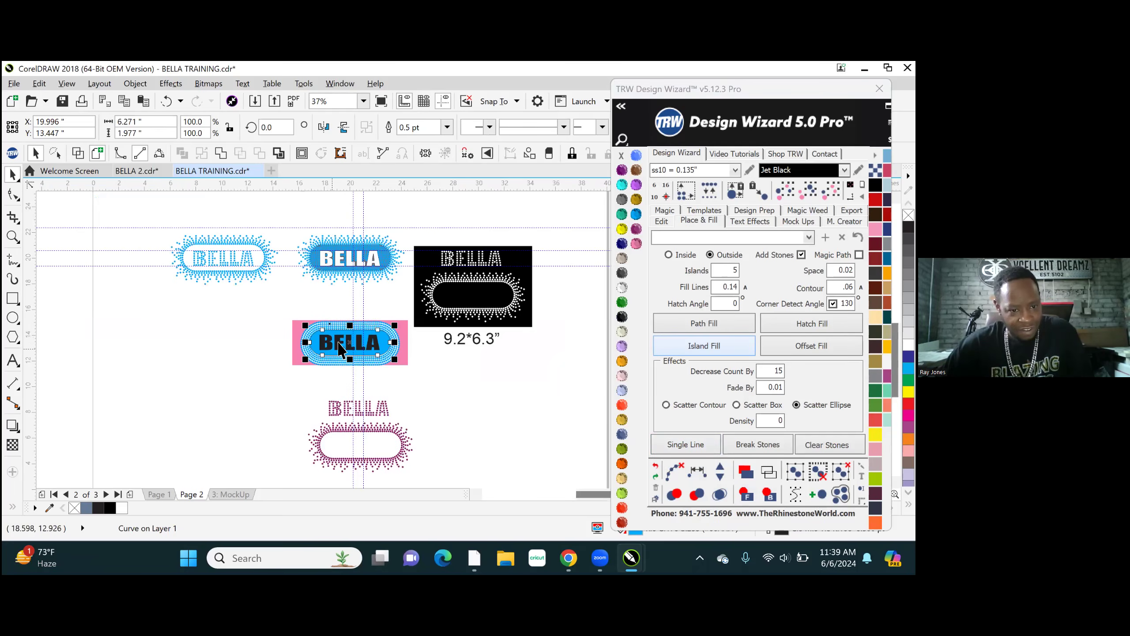
click(360, 338)
scroll(345, 350, up, 4)
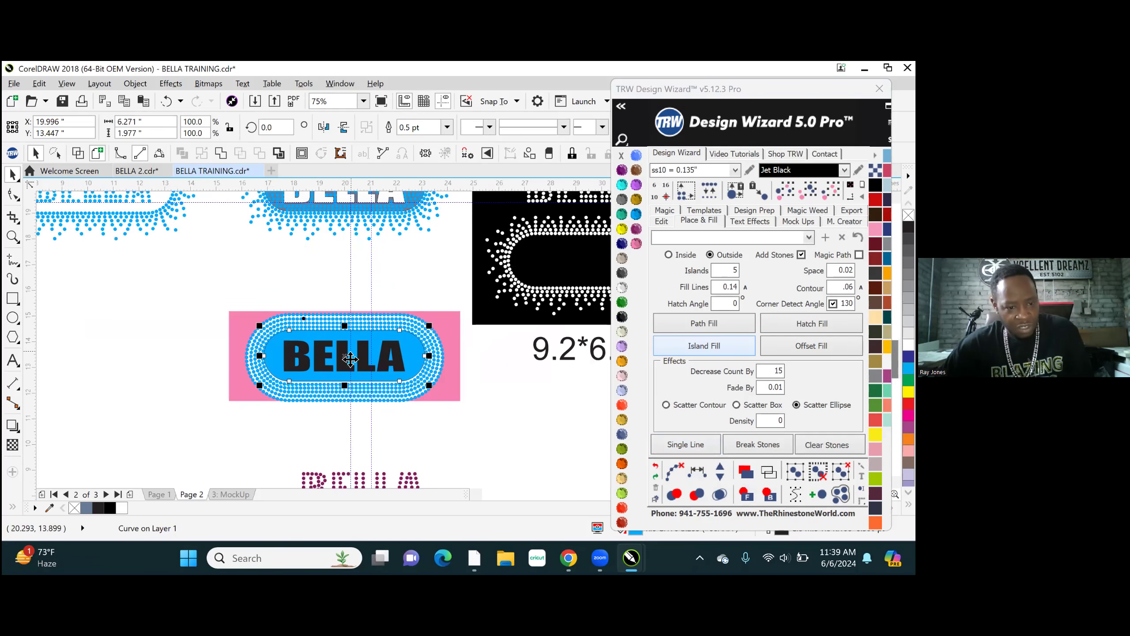
click(315, 283)
drag(262, 350, 455, 424)
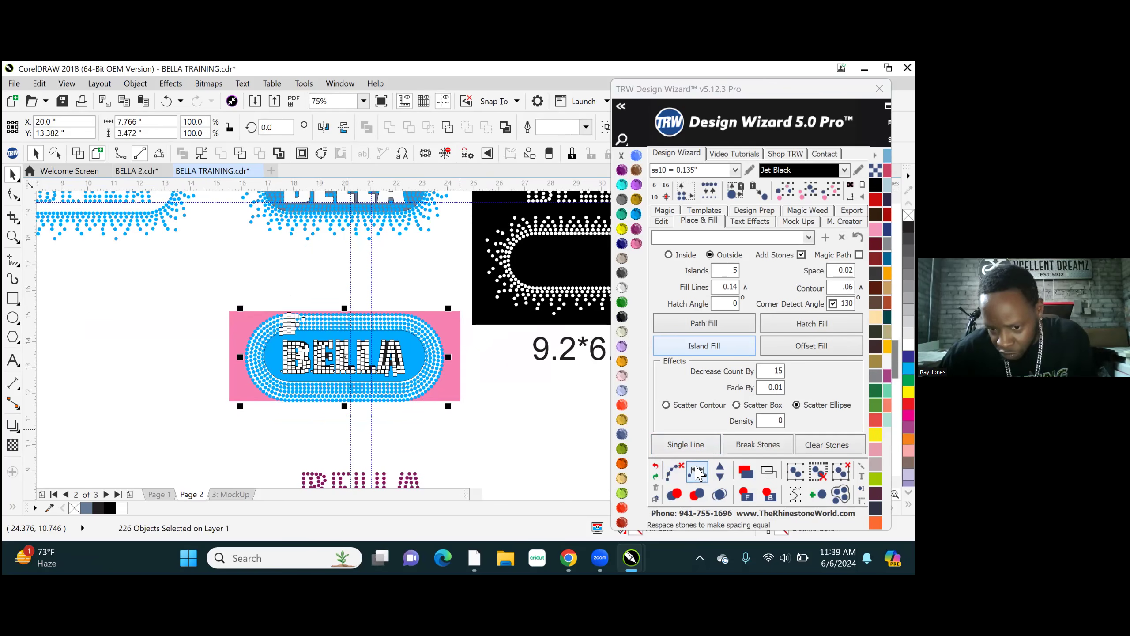
click(697, 472)
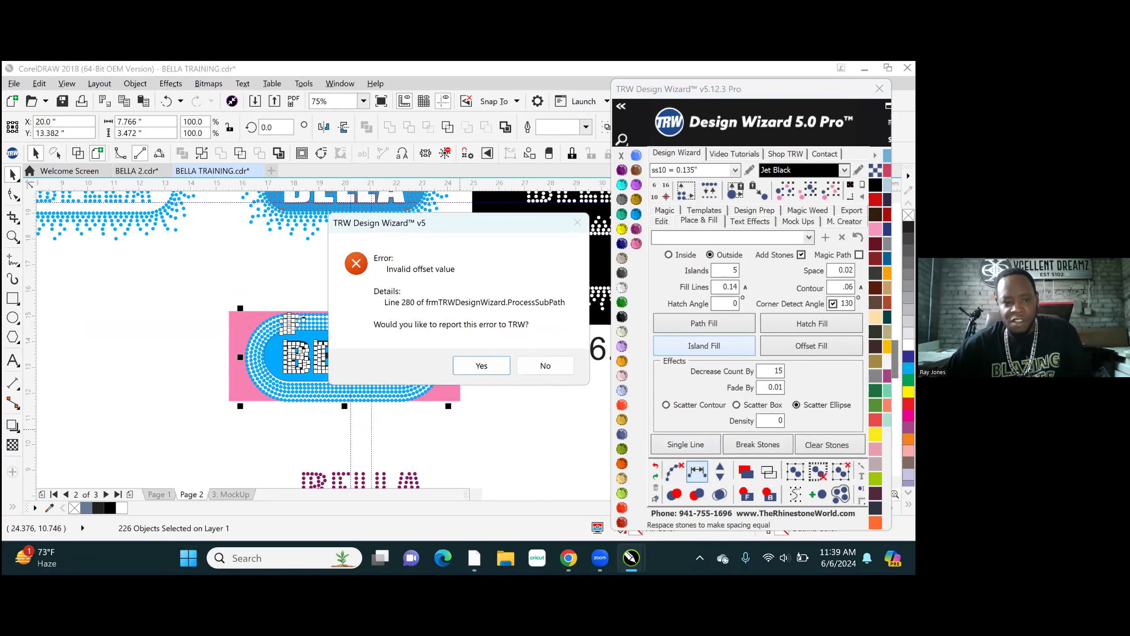
click(485, 365)
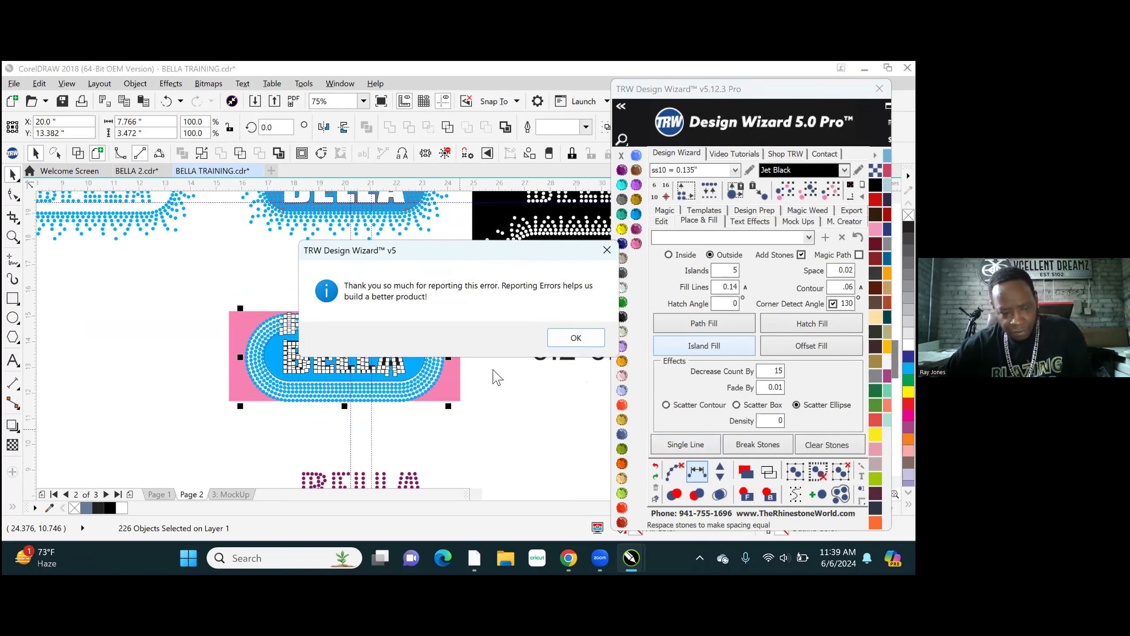
click(575, 338)
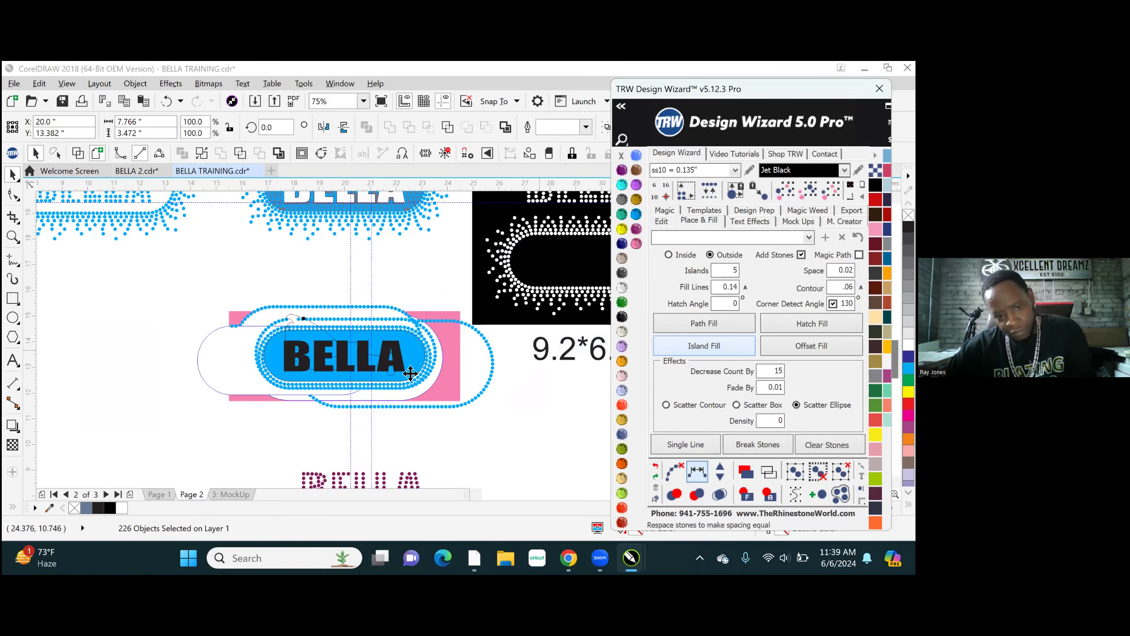
click(656, 466)
click(205, 271)
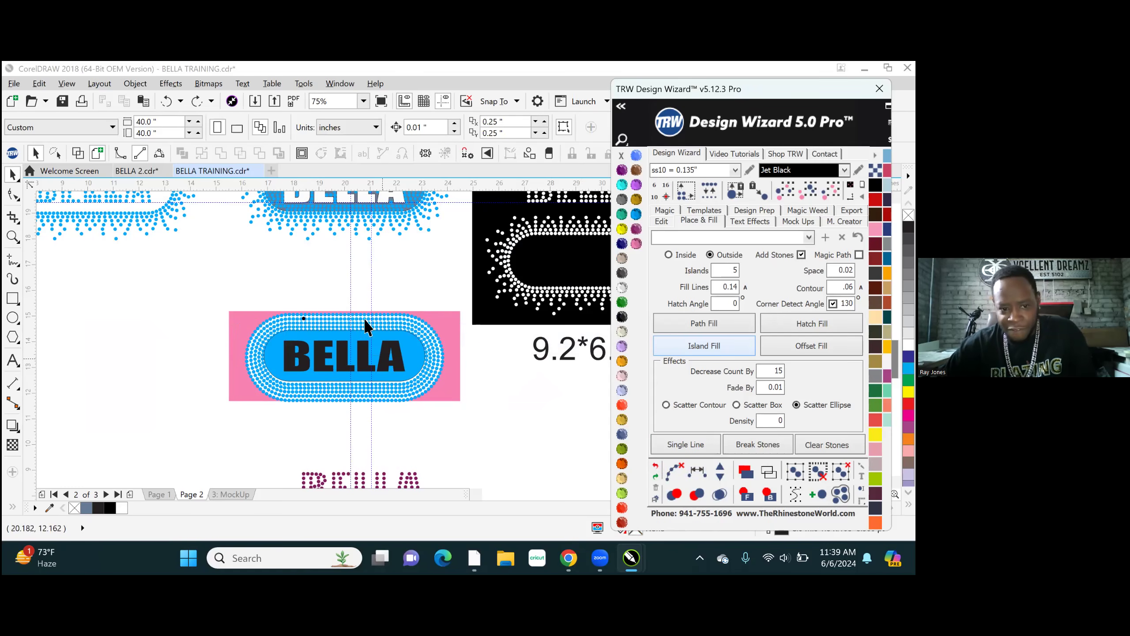
- Remove the slate background shape from behind the stones of the upper BELLA knockout design
scroll(408, 407, down, 1)
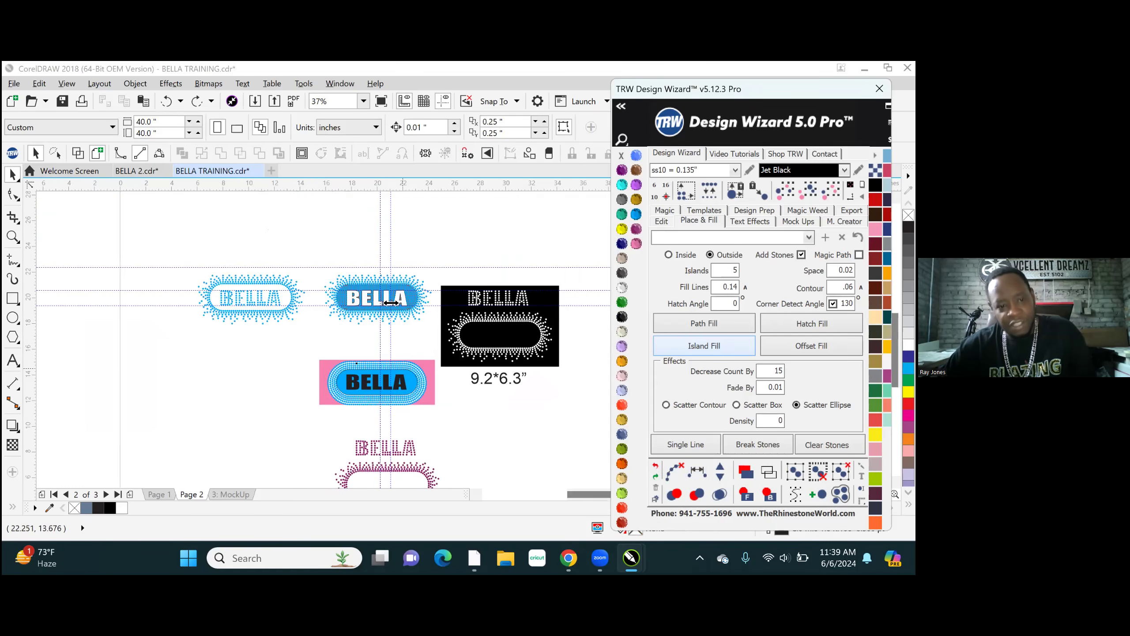
scroll(374, 298, up, 2)
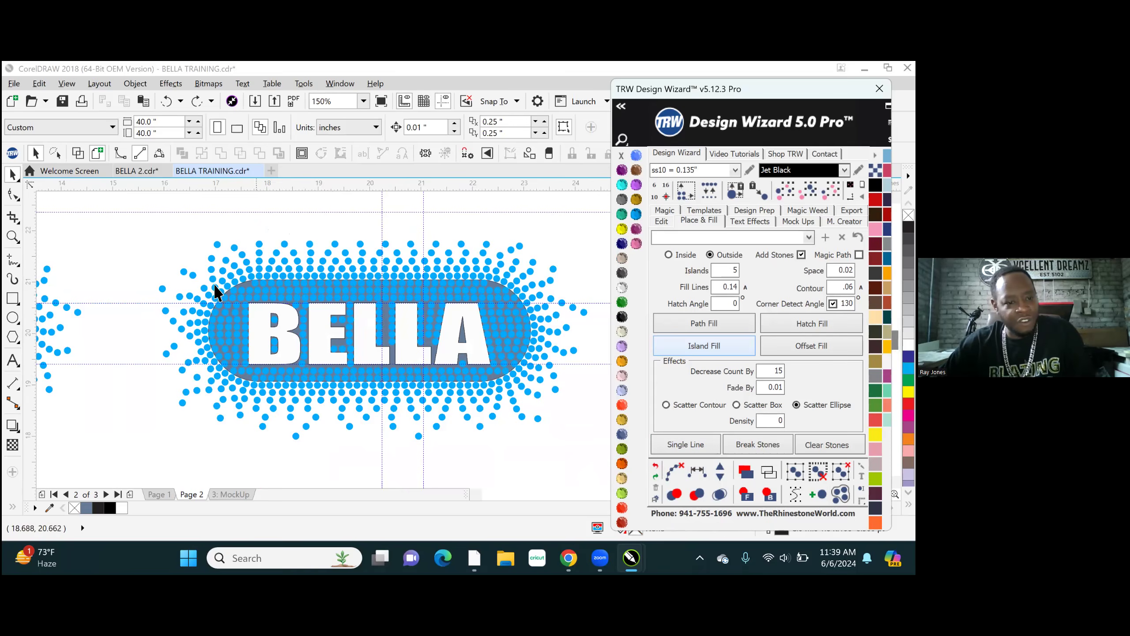
scroll(234, 287, up, 2)
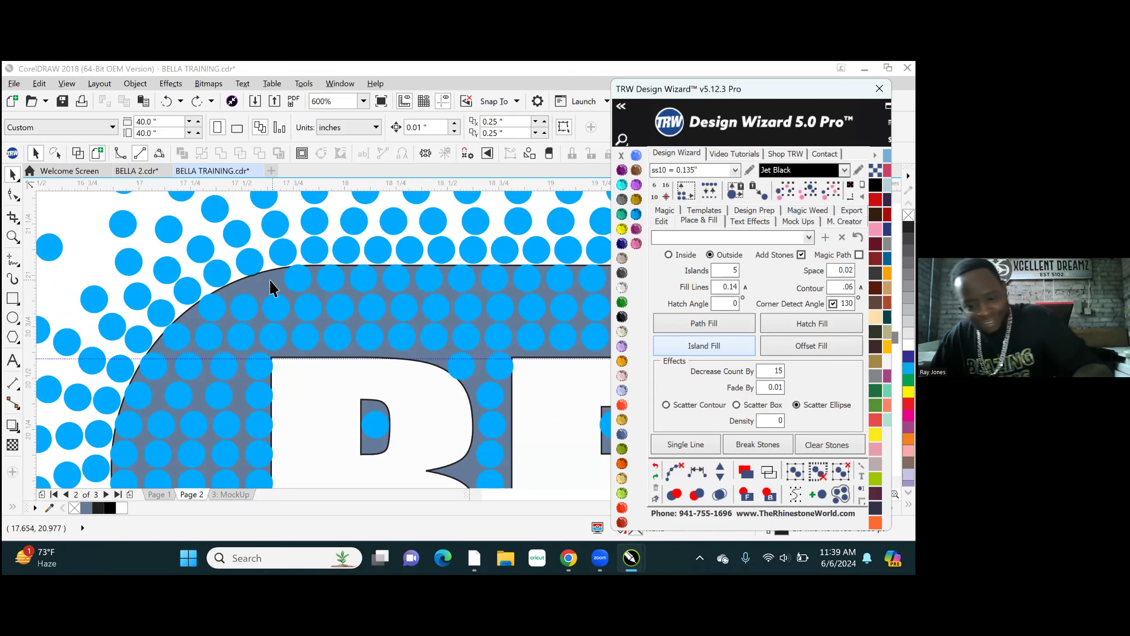
click(267, 280)
scroll(385, 340, down, 2)
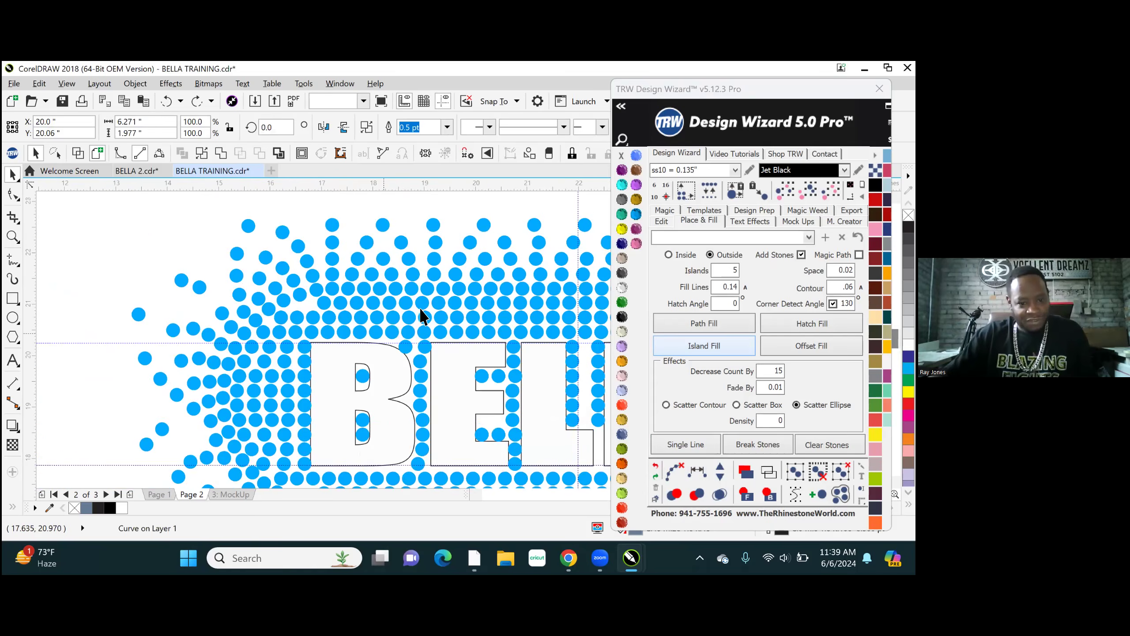
- Clear the fill and outline of the BELLA lettering curve in the upper knockout design
click(398, 369)
click(406, 342)
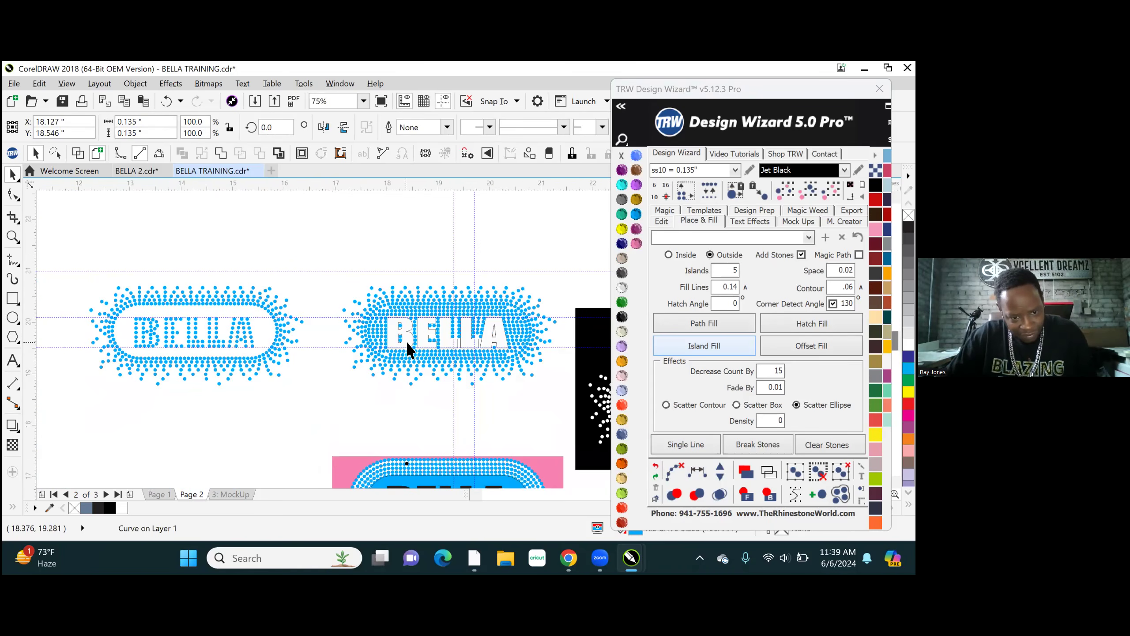
scroll(408, 347, up, 2)
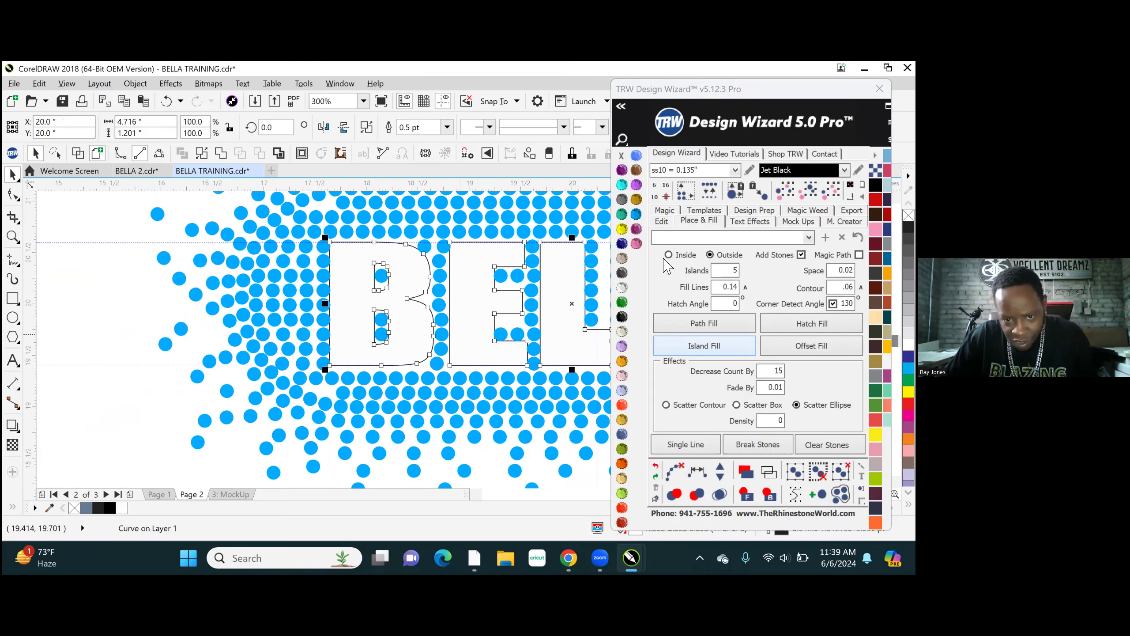
click(621, 156)
right_click(621, 155)
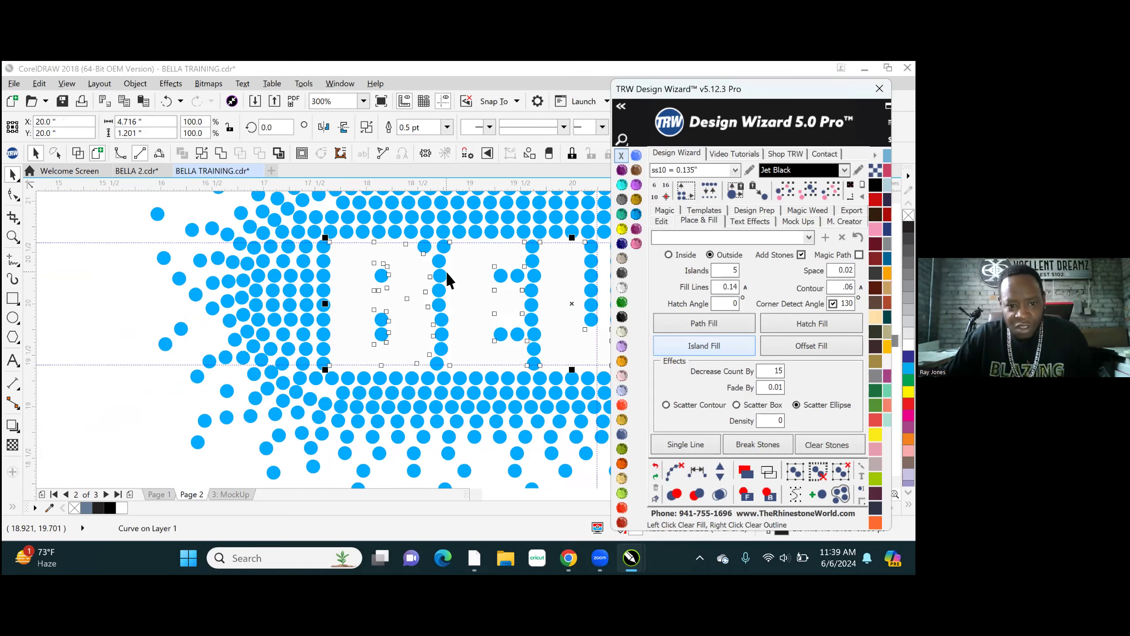
scroll(391, 329, down, 2)
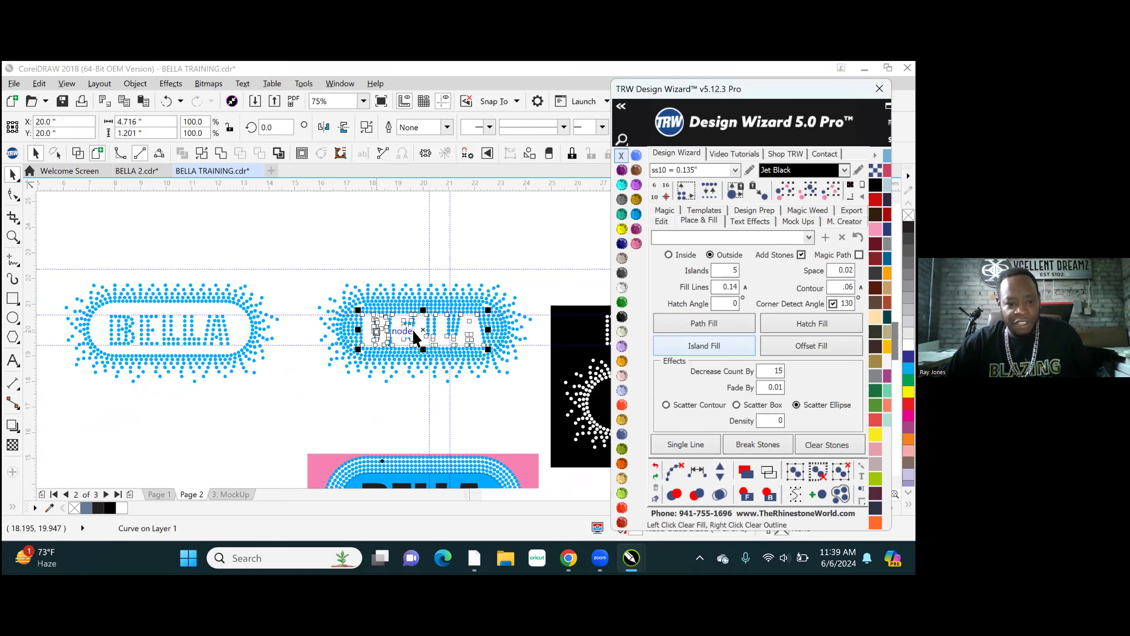
- Move the solid blue rounded shape from the pink rectangle design to the empty area above the upper BELLA designs
click(386, 407)
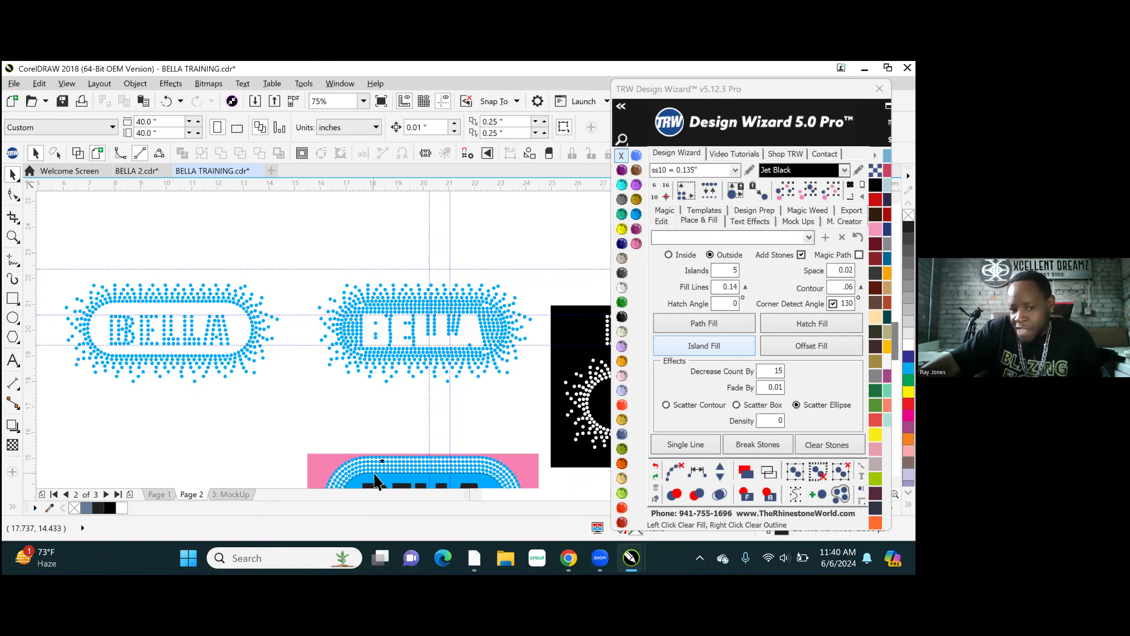
drag(379, 467, 327, 231)
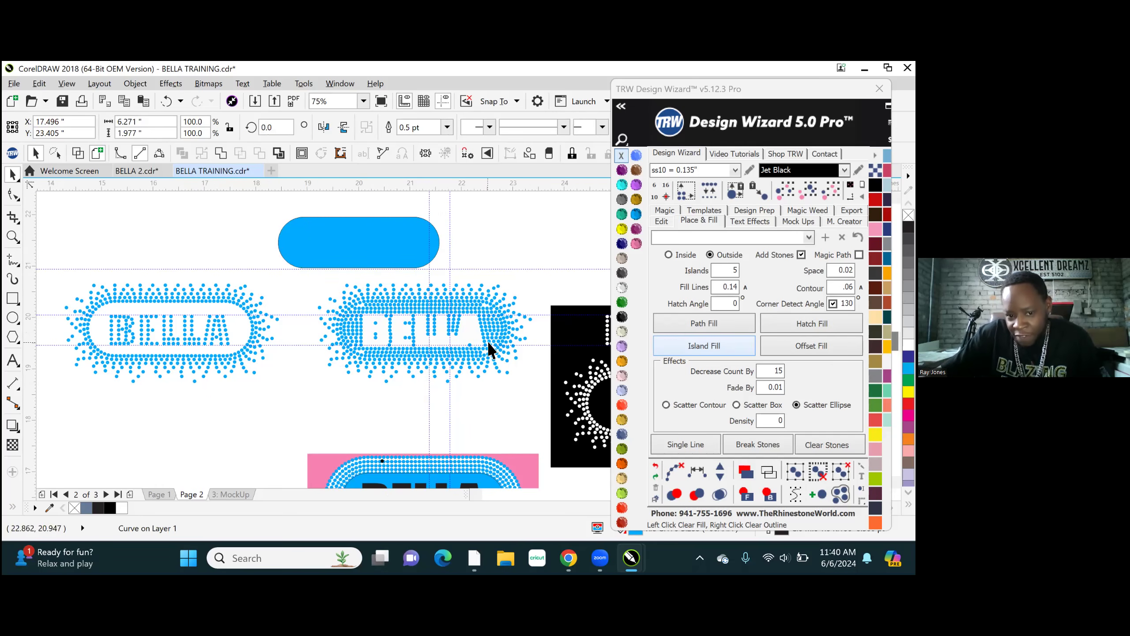
scroll(487, 348, up, 1)
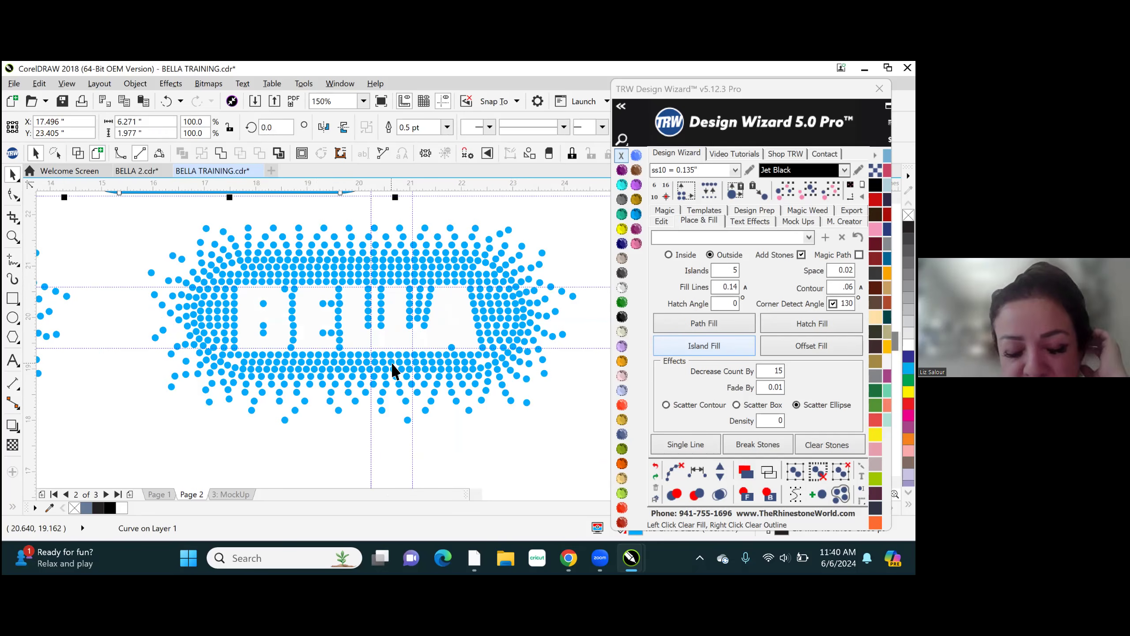
scroll(392, 367, down, 1)
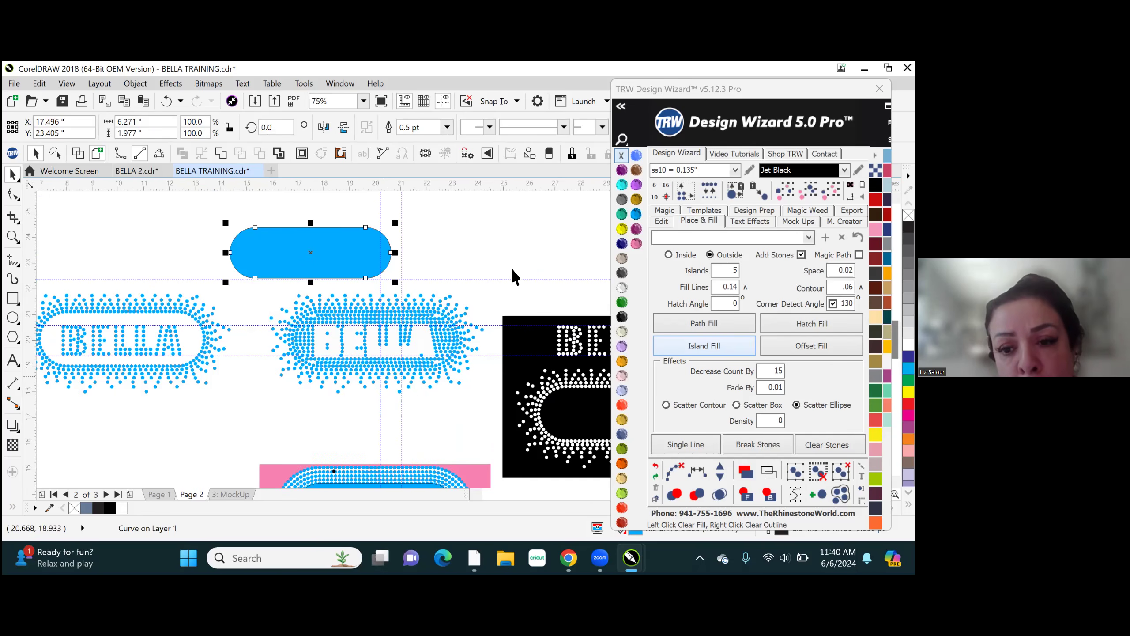
click(510, 236)
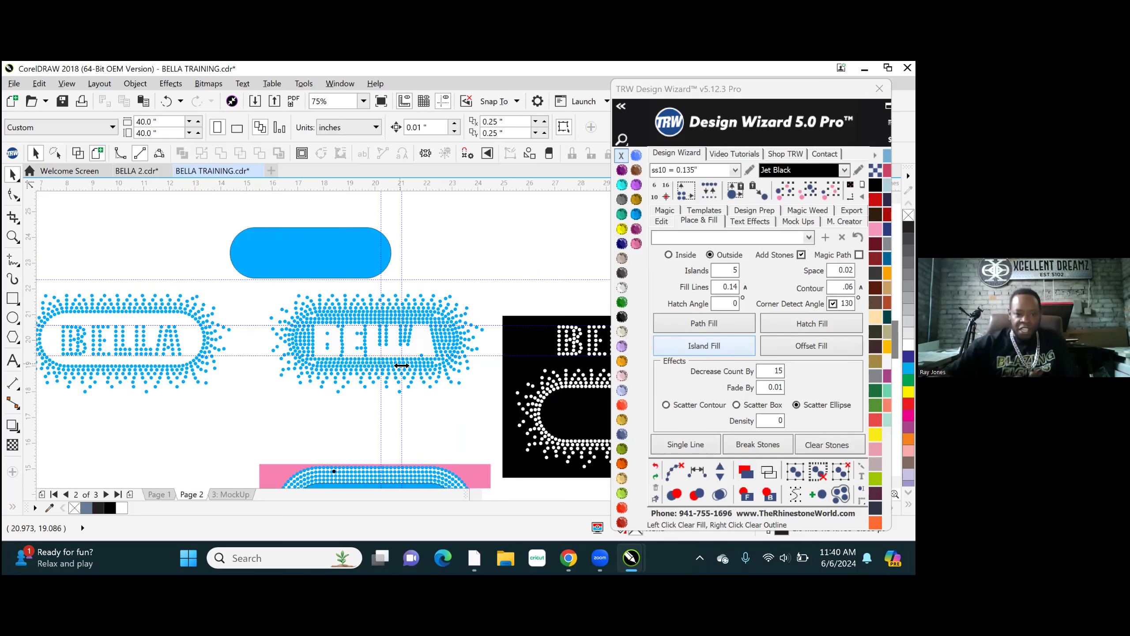
- Undo the blue shape's move and the recent clean-up of the upper BELLA knockout design
click(334, 265)
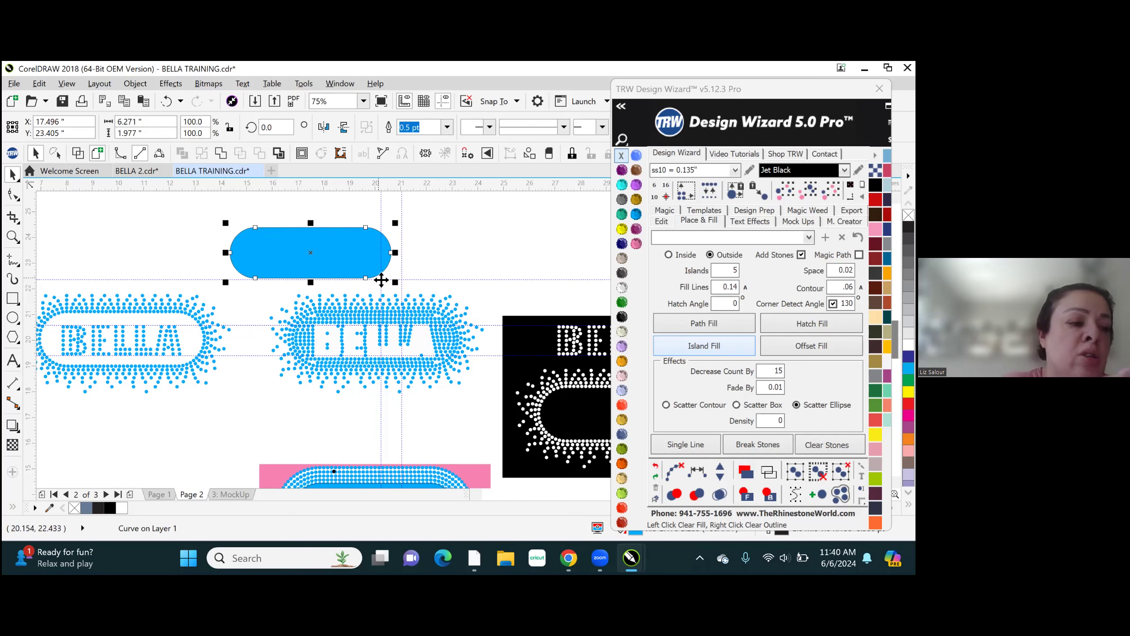
key(ctrl+z)
key(ctrl+z)
key(ctrl+z)
key(ctrl+z)
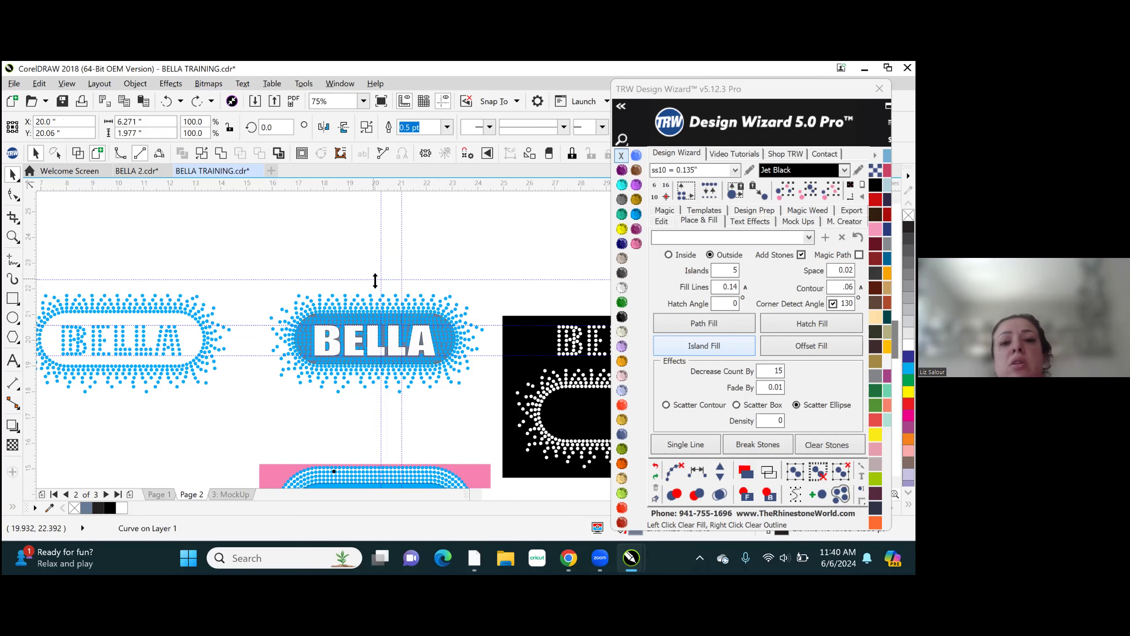
- Move the slate BELLA knockout shape from the stones of the upper knockout design to the empty area above it
click(505, 252)
scroll(433, 317, up, 5)
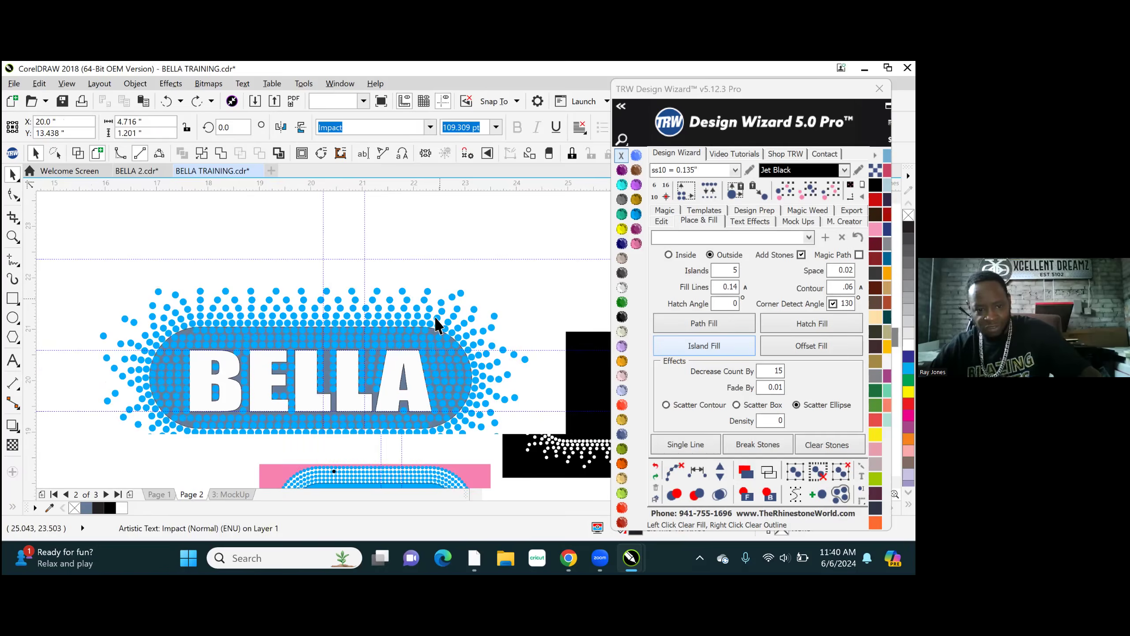
scroll(427, 353, down, 1)
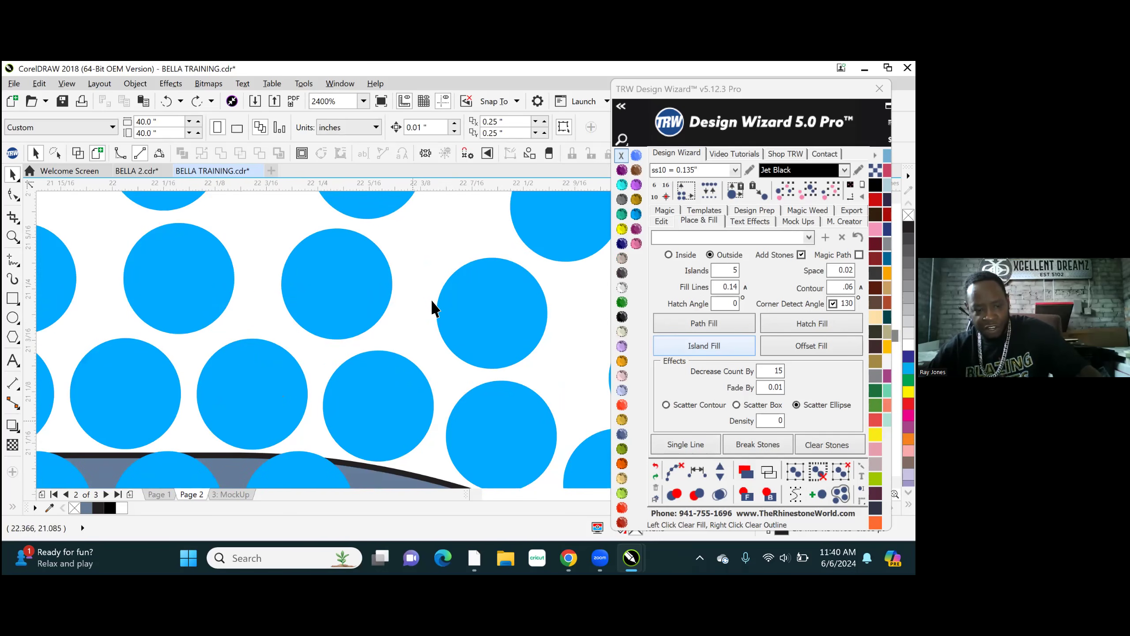
scroll(434, 308, down, 2)
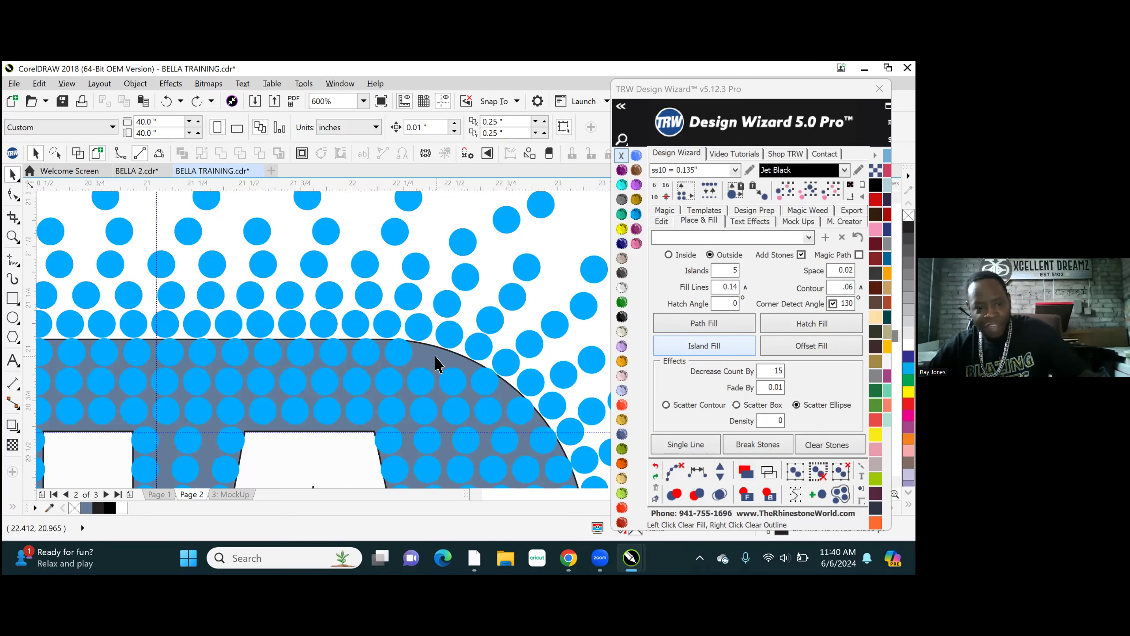
click(447, 355)
scroll(438, 355, down, 1)
scroll(438, 355, down, 6)
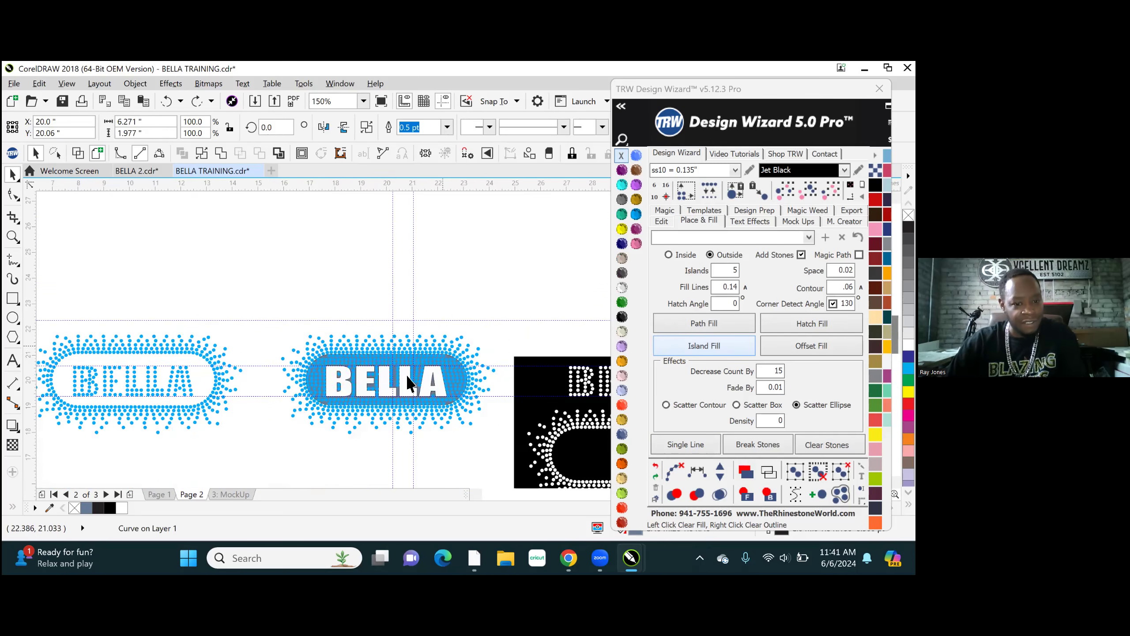
drag(378, 391, 373, 280)
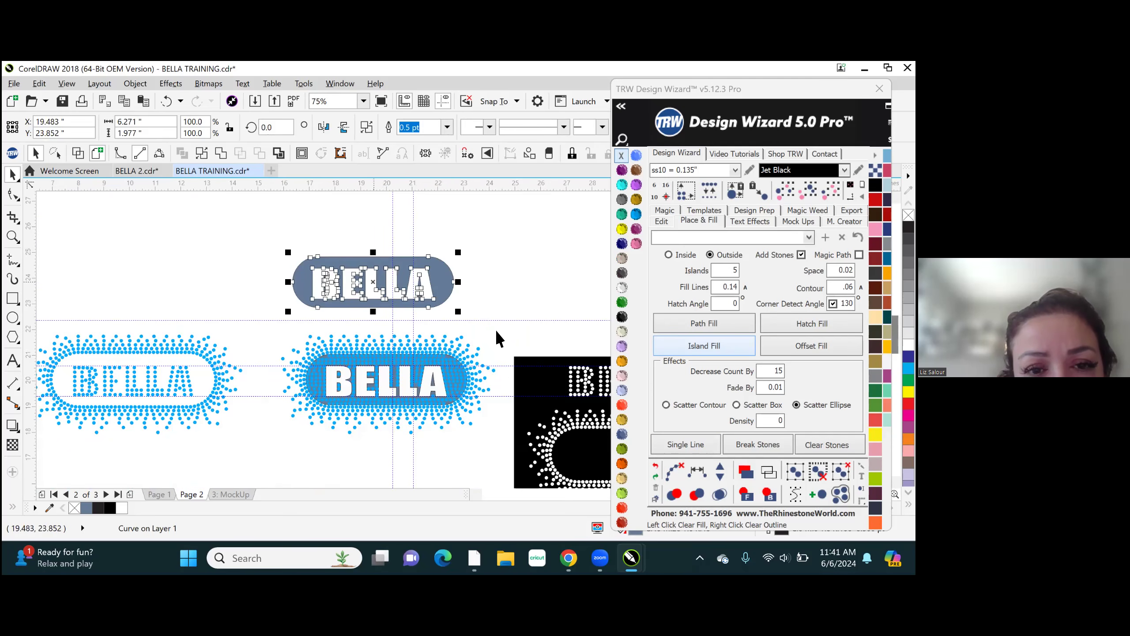
click(510, 266)
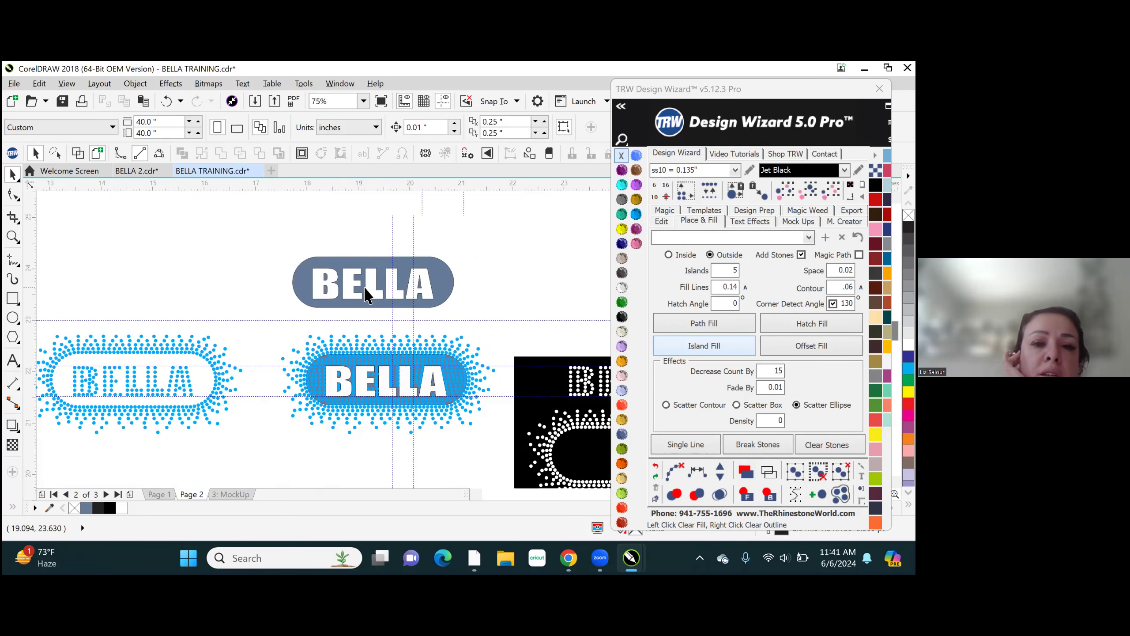
- Examine the separated slate BELLA shape and compare the stone fills of the two upper BELLA designs up close
scroll(374, 280, up, 3)
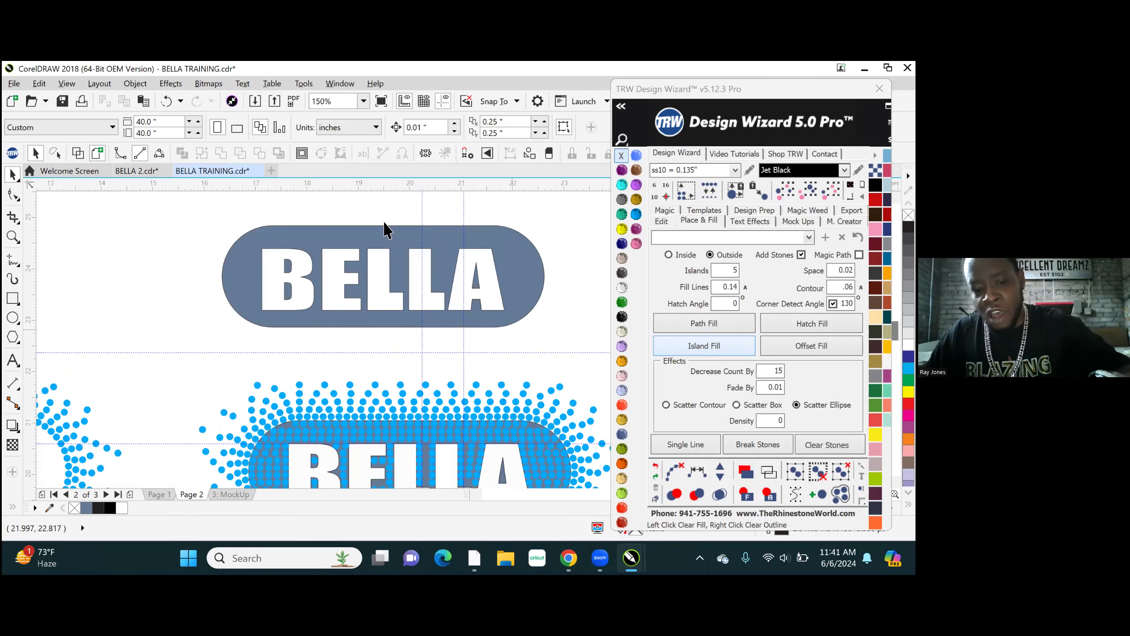
scroll(422, 327, down, 3)
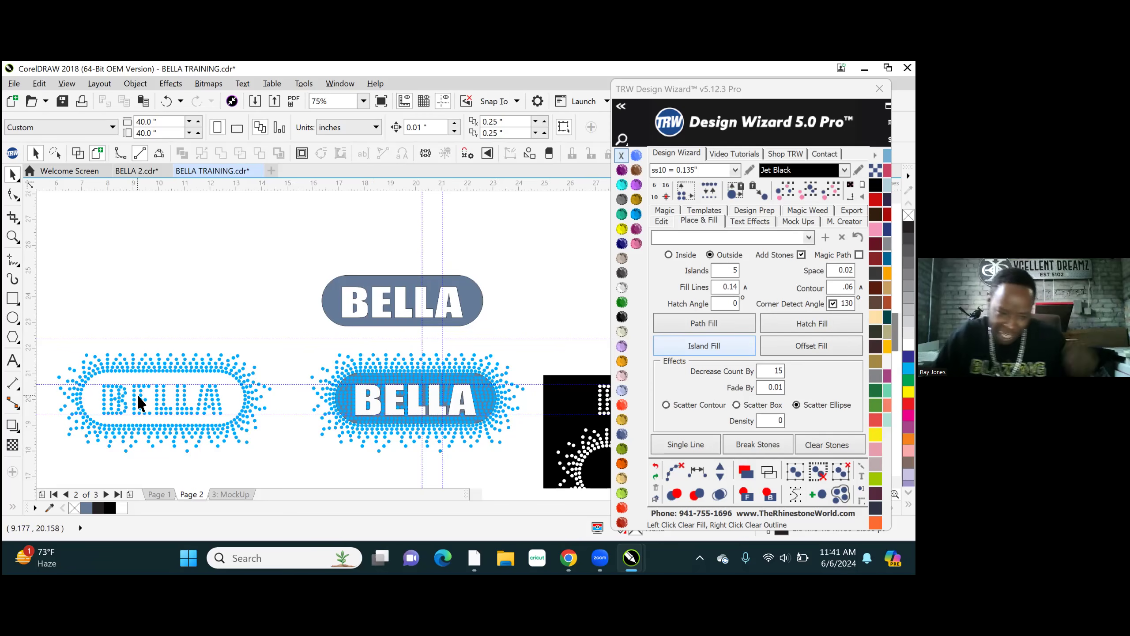
scroll(129, 425, up, 3)
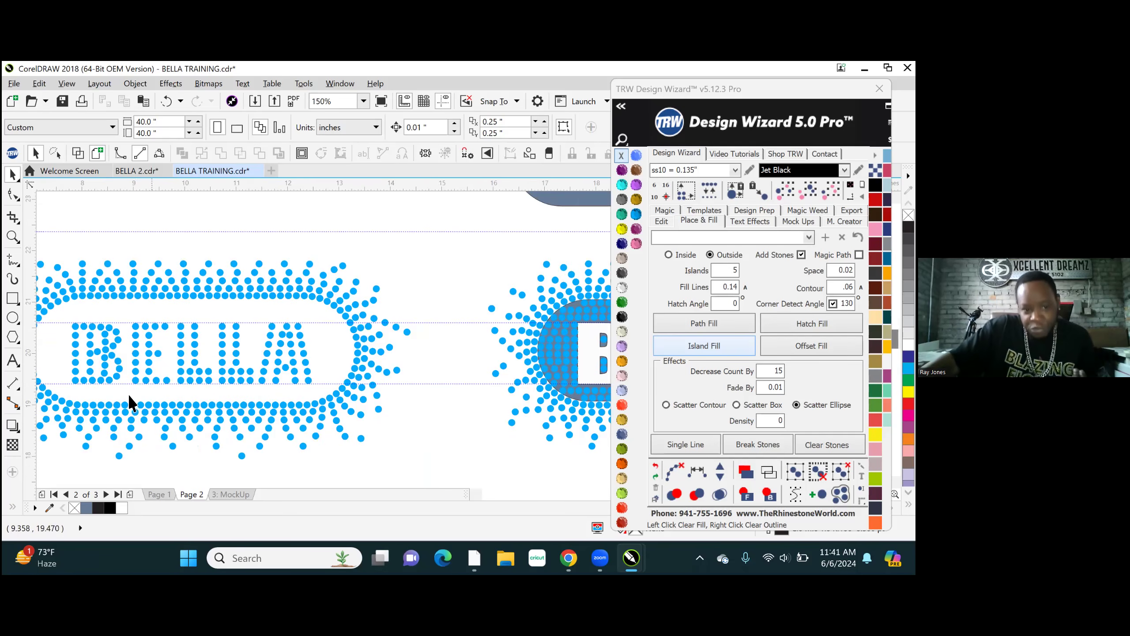
scroll(182, 369, down, 3)
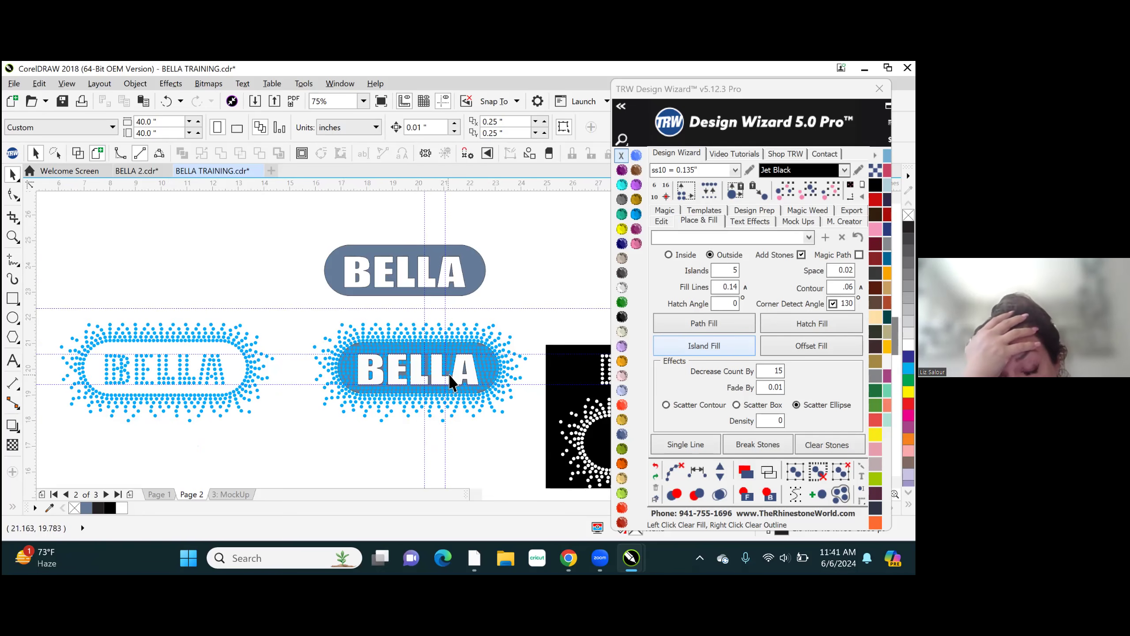
scroll(434, 383, up, 3)
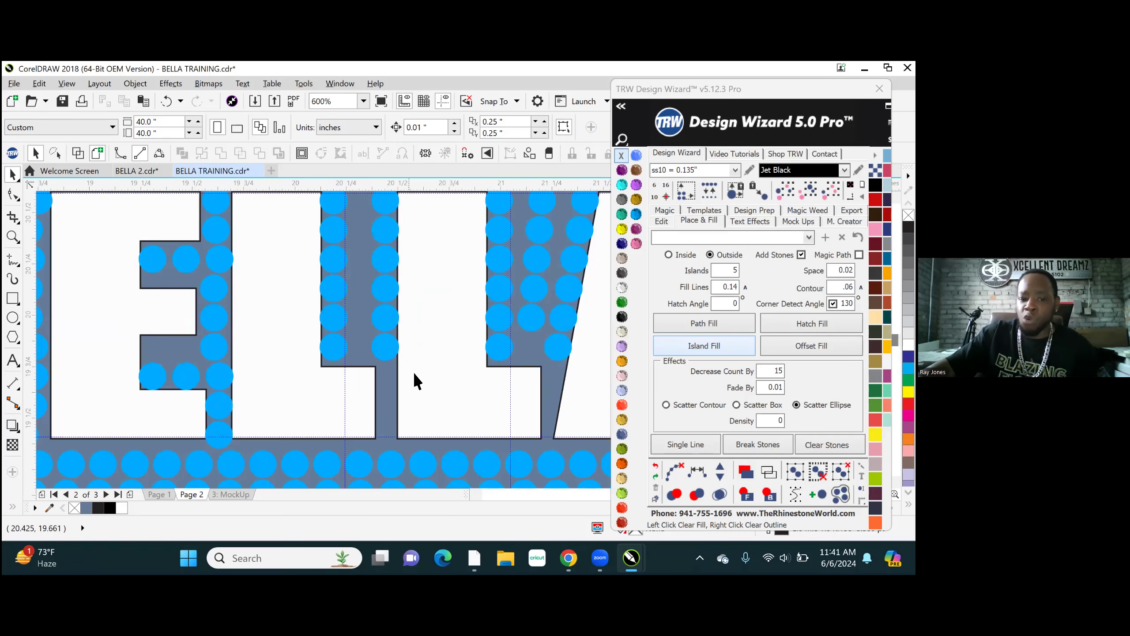
scroll(414, 371, down, 3)
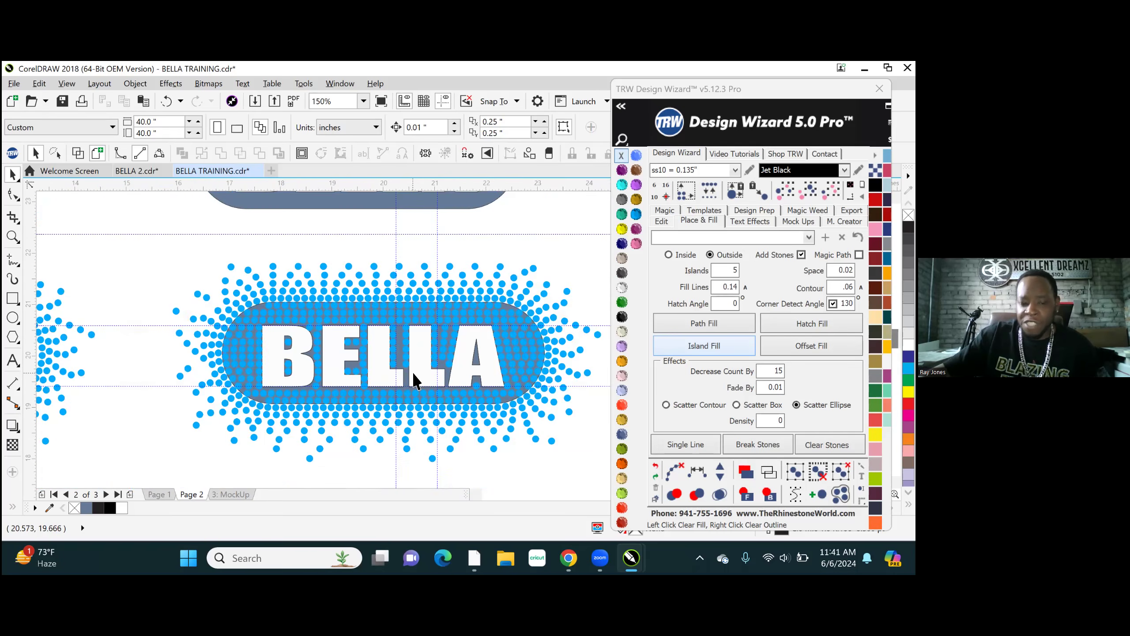
scroll(418, 363, down, 1)
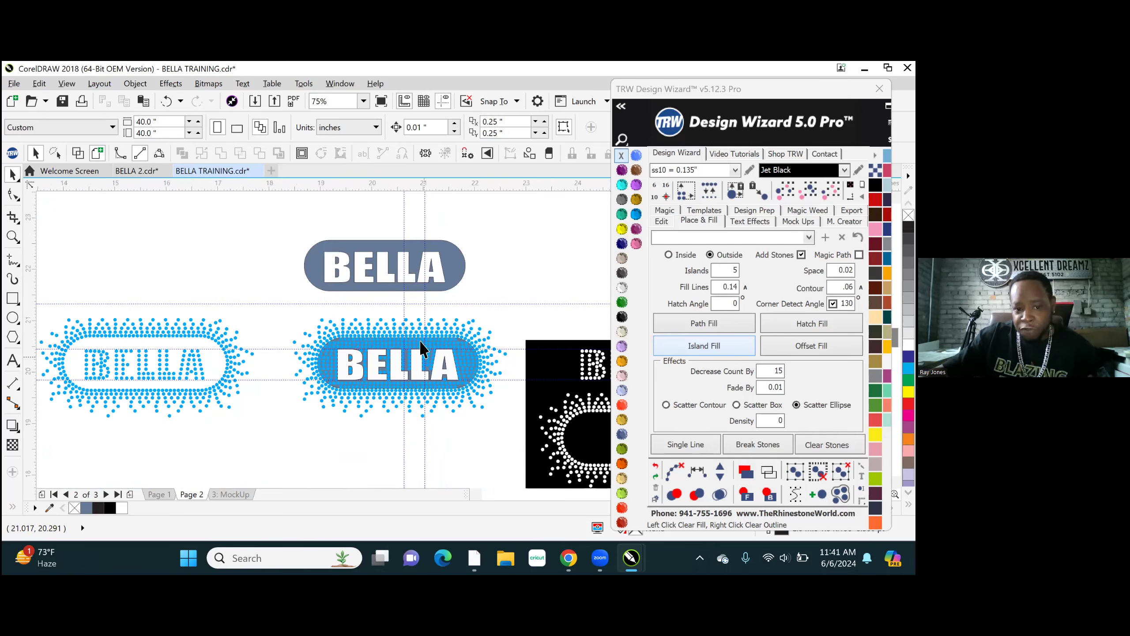
- Apply the Crystal colour to the slate shape behind the stones of the upper BELLA knockout design
scroll(425, 362, up, 5)
click(466, 270)
click(622, 287)
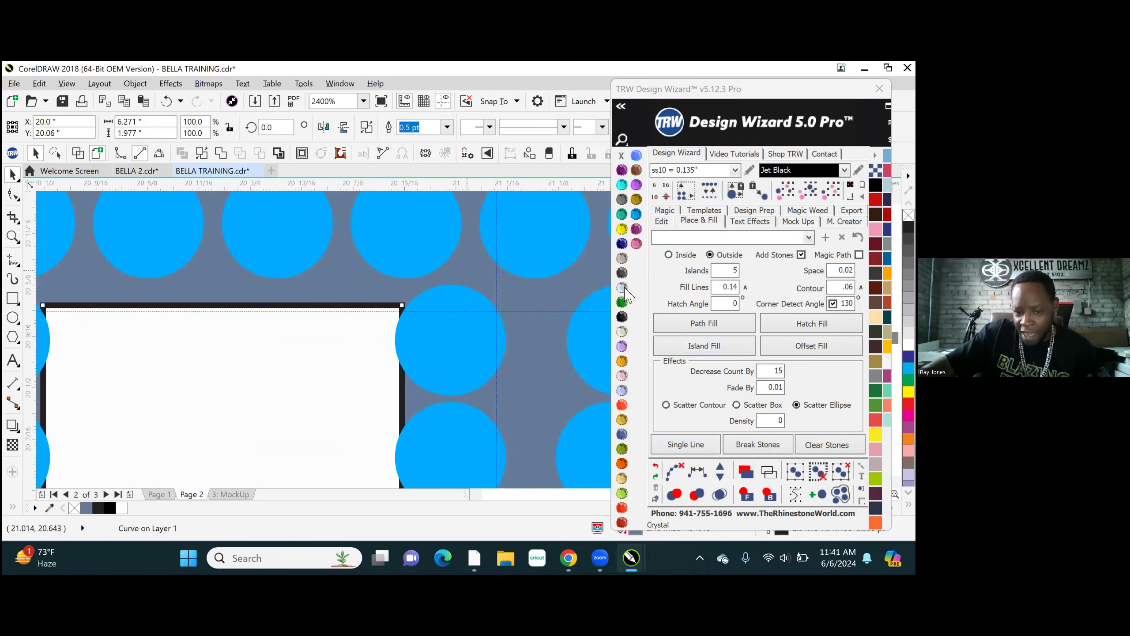
scroll(486, 277, down, 1)
scroll(446, 338, down, 6)
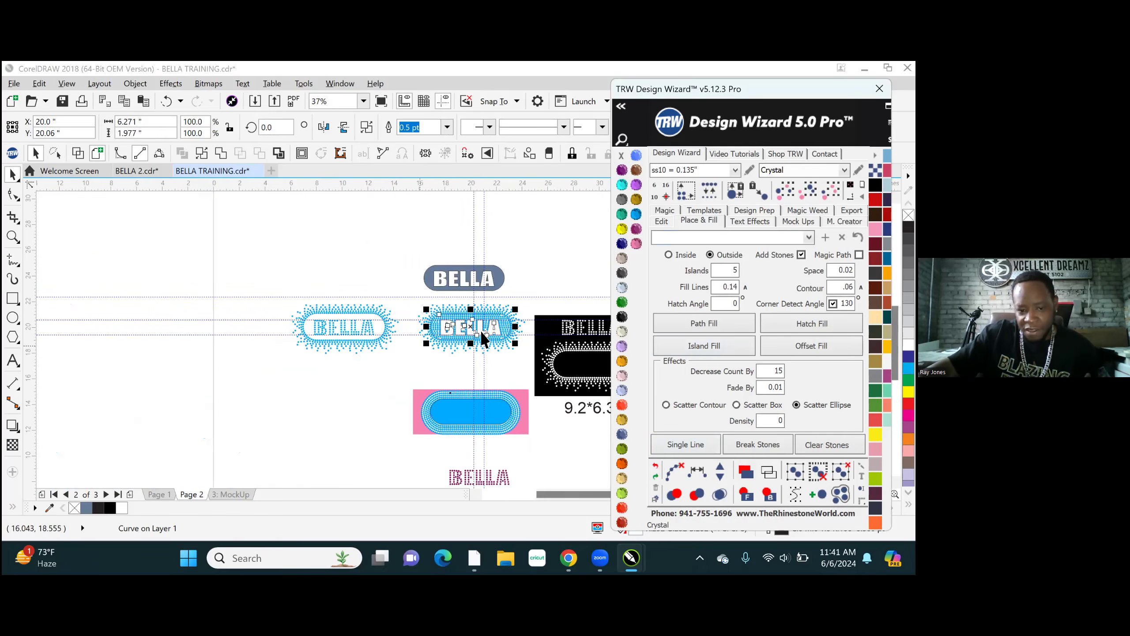
scroll(481, 330, up, 2)
click(418, 295)
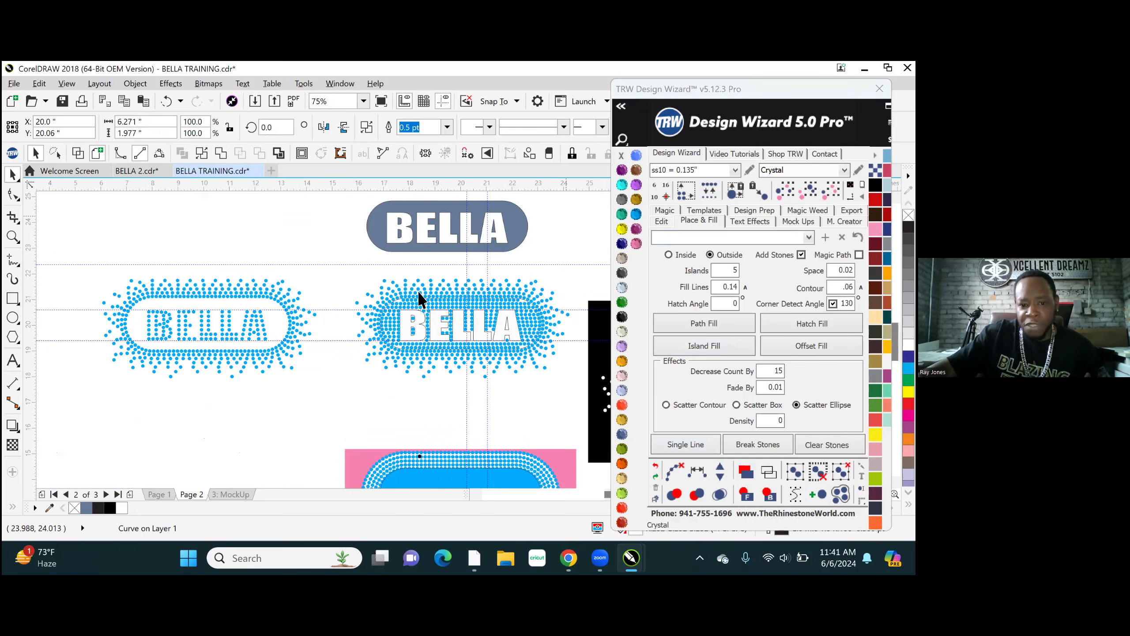
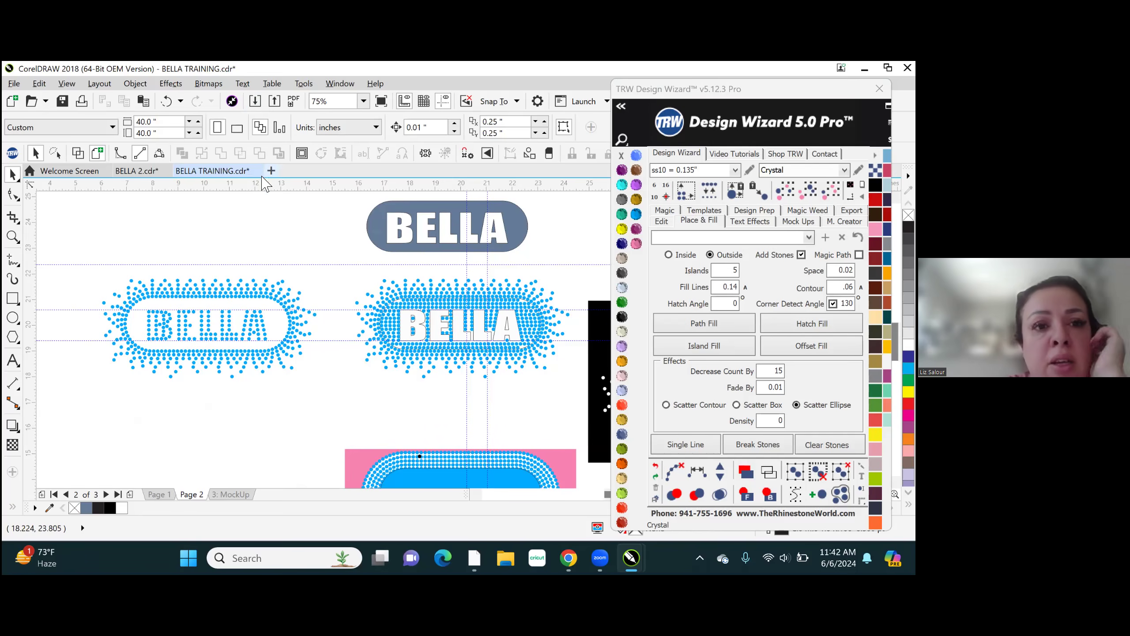
- Create a new document, draw a rectangle about 6.4 by 4.1 inches on the page, and fill it with Tanzanite without an outline
click(271, 171)
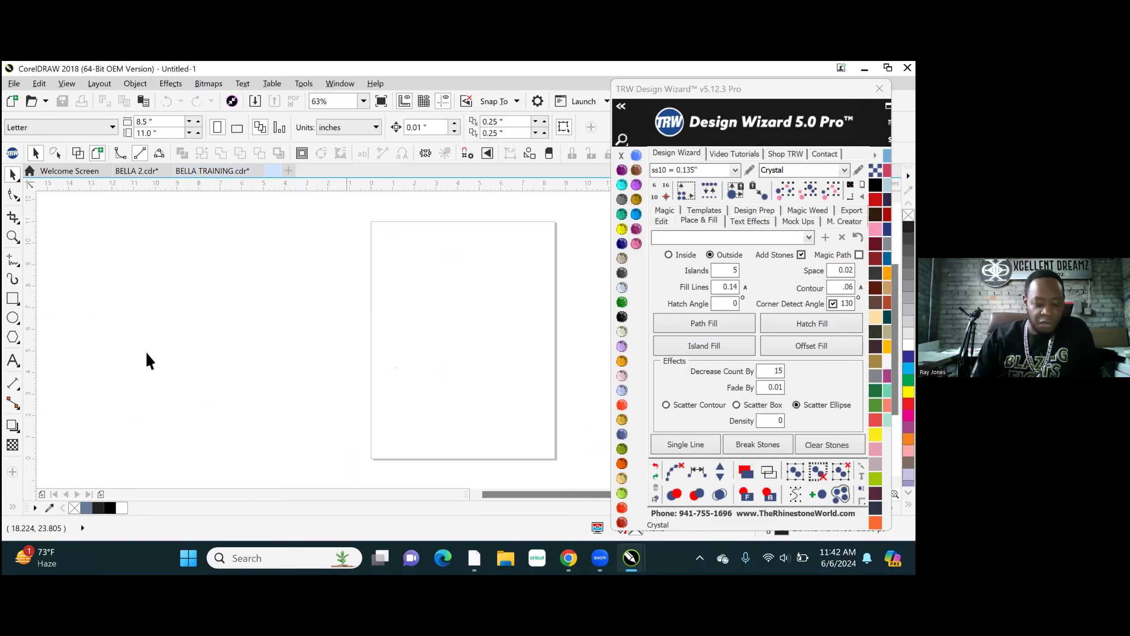
click(13, 302)
drag(397, 277, 537, 363)
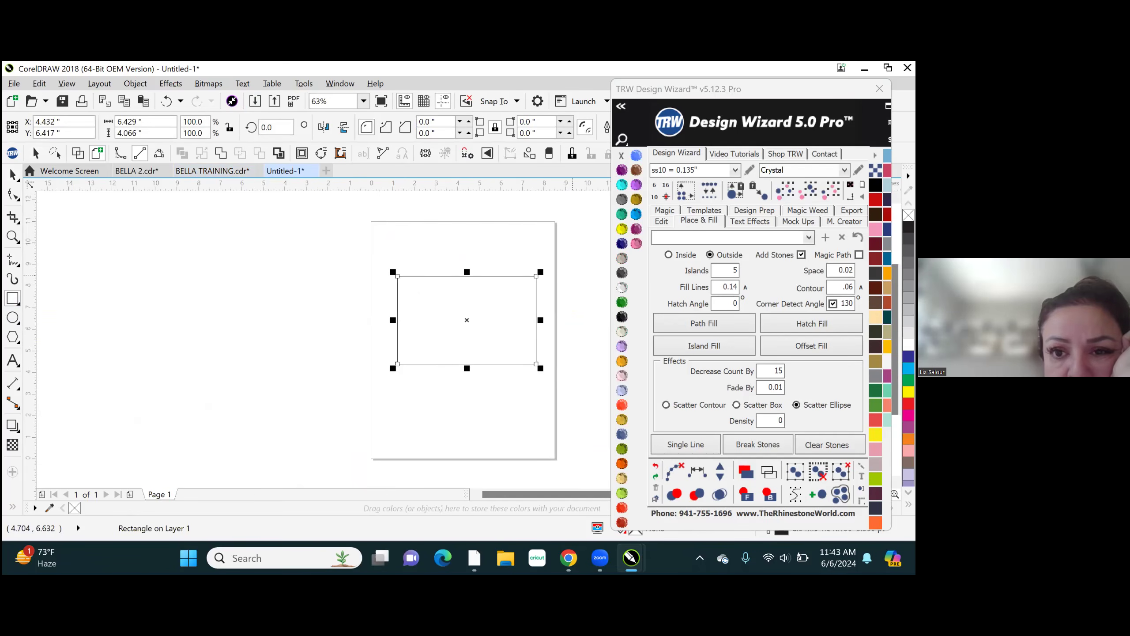
drag(636, 184, 464, 272)
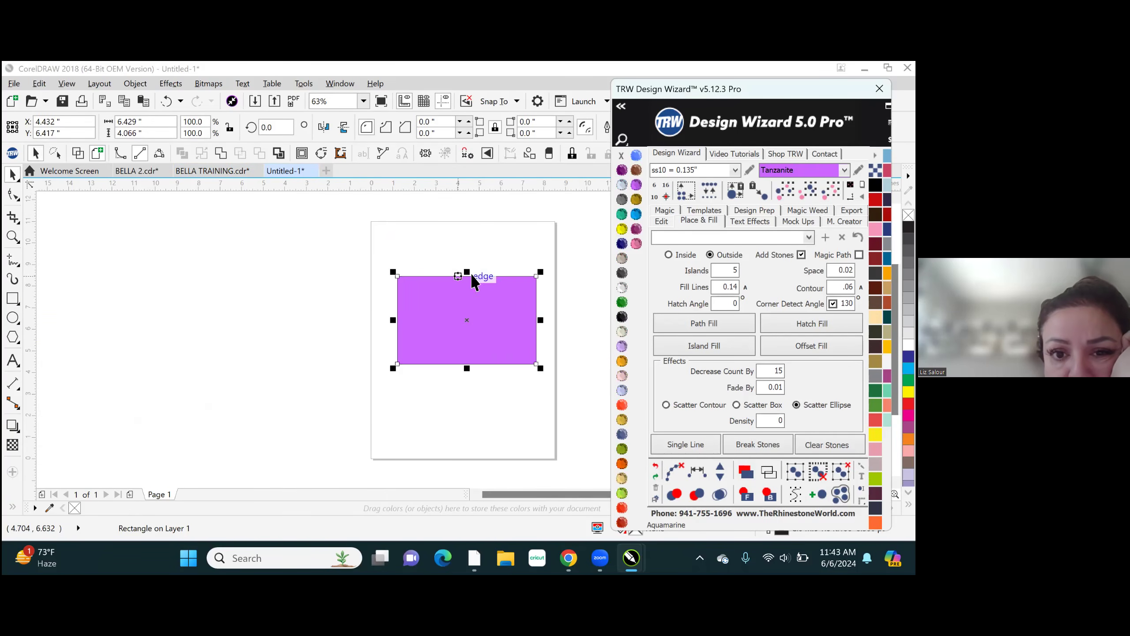
right_click(622, 156)
click(54, 326)
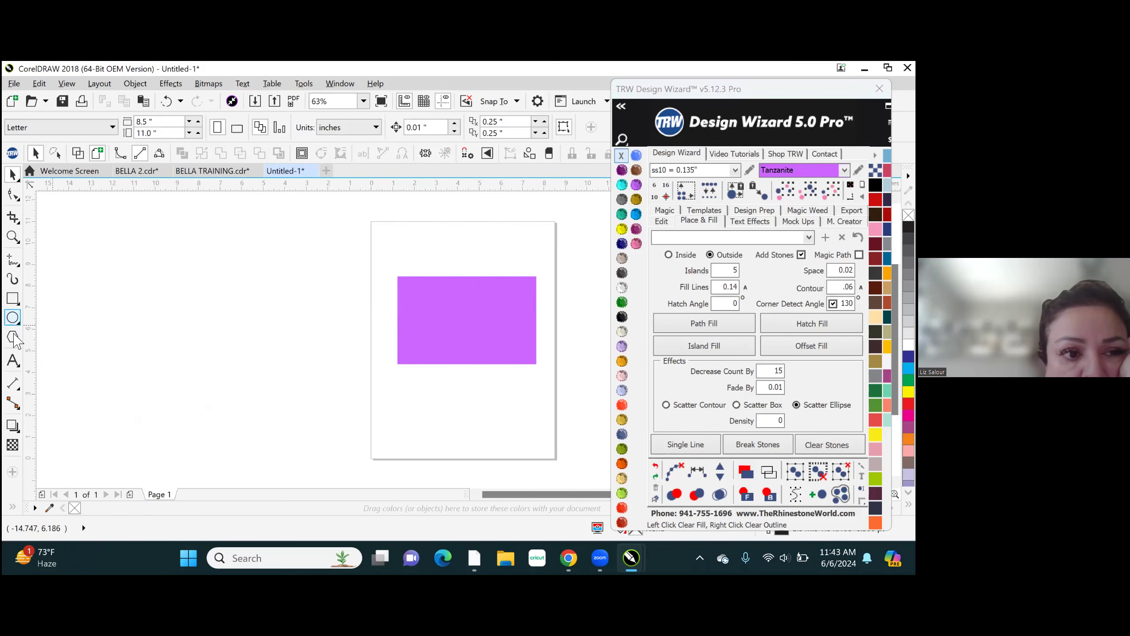
- Add the artistic text BELLA, enlarge it to about 3.8 inches wide, and place it over the Tanzanite rectangle
click(13, 361)
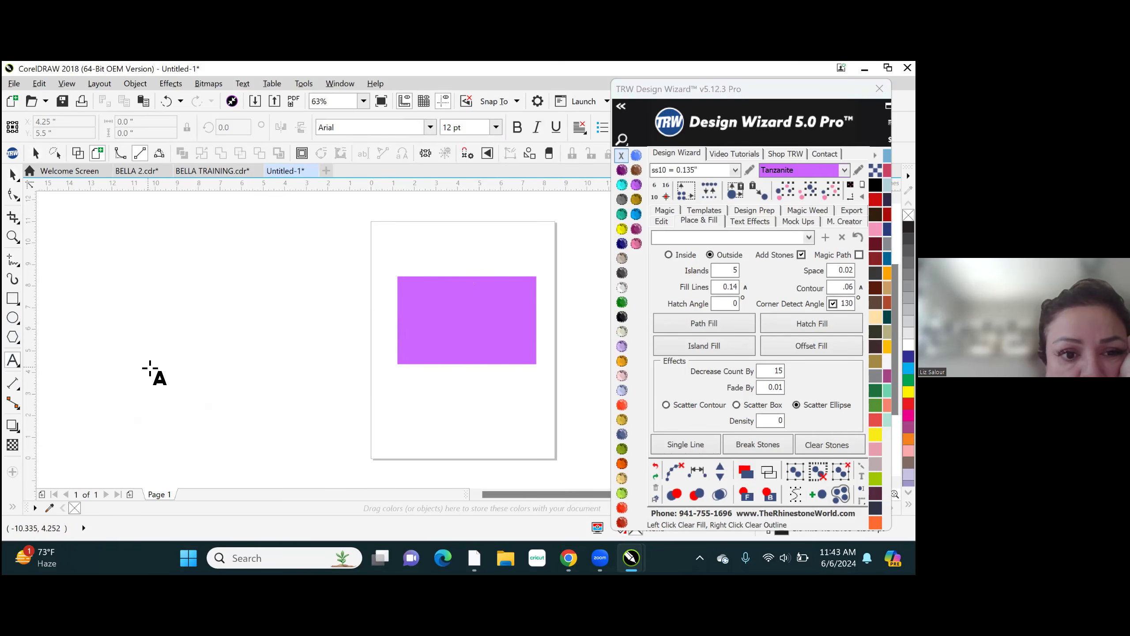
click(415, 403)
text(BEL)
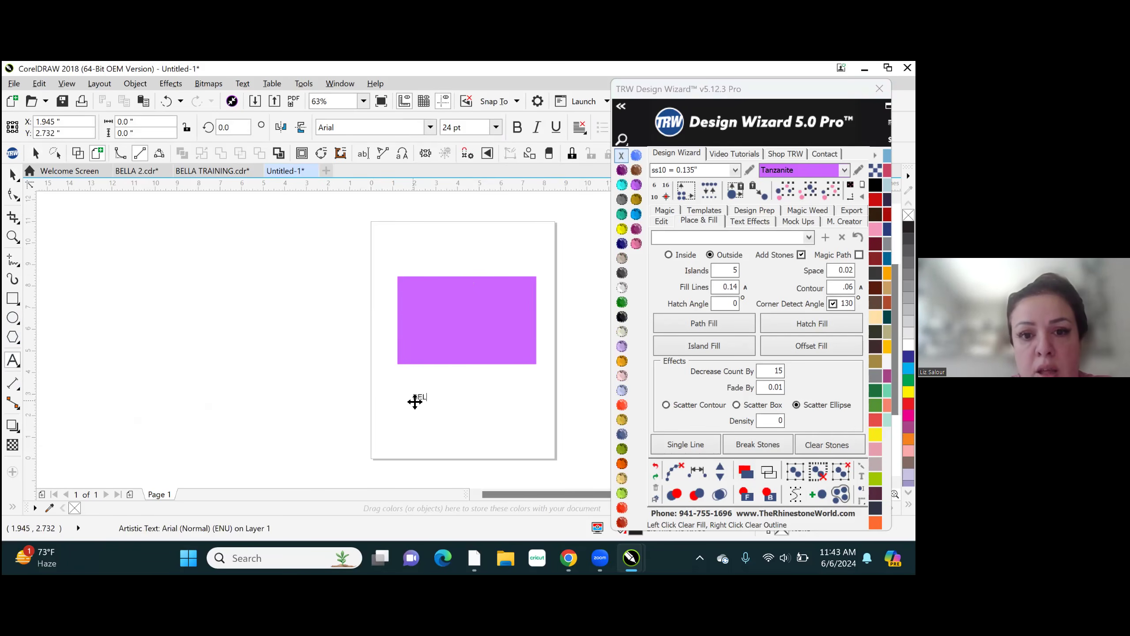
key(BackSpace)
key(BackSpace)
key(BackSpace)
key(BackSpace)
key(BackSpace)
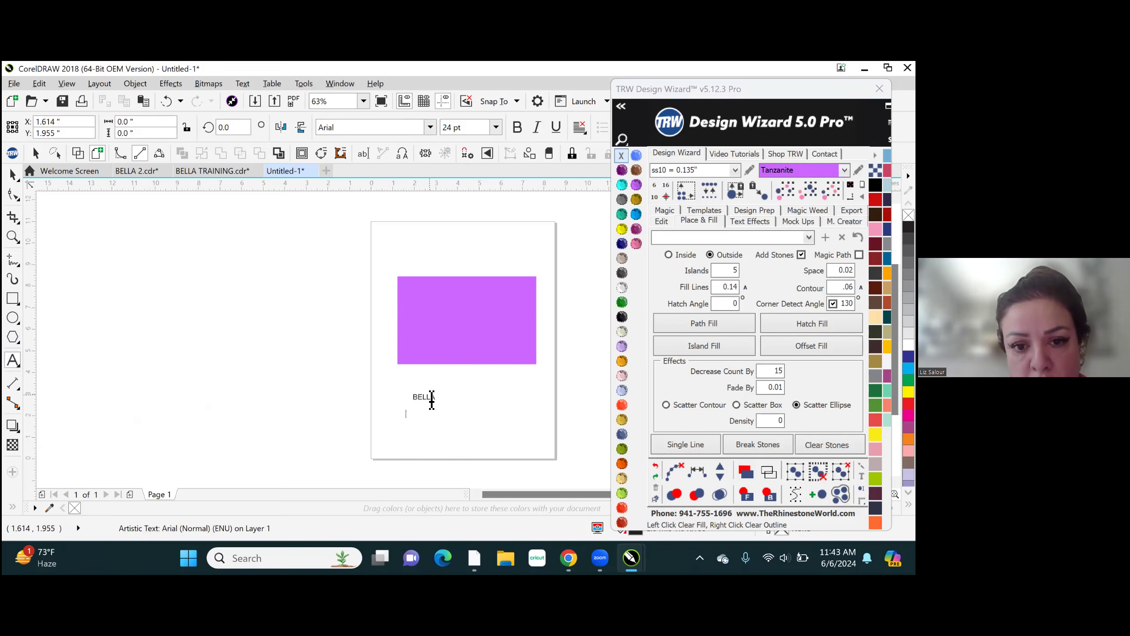
click(454, 396)
click(454, 396)
click(434, 399)
drag(444, 406, 503, 434)
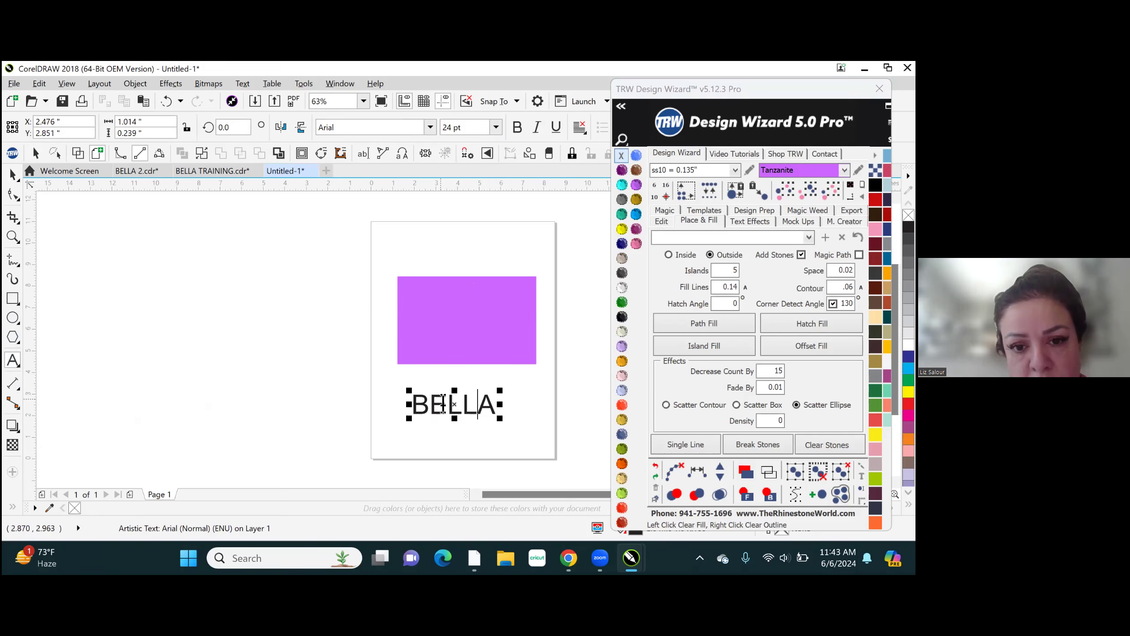
drag(456, 404, 468, 314)
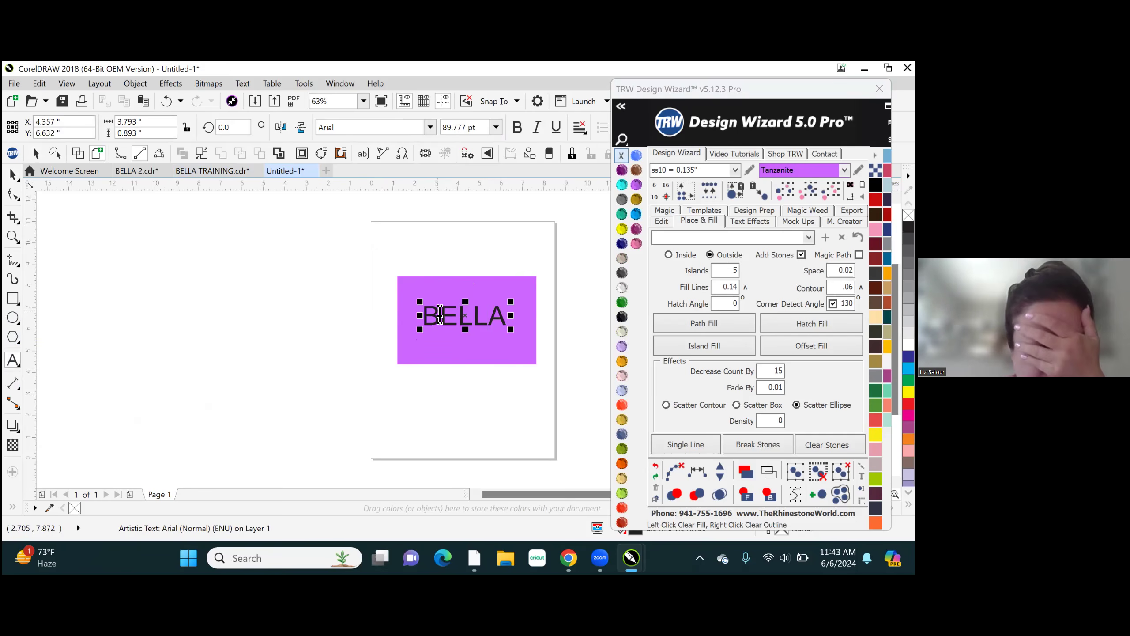
- Center the BELLA text and the Tanzanite rectangle together on the page
drag(389, 256, 535, 209)
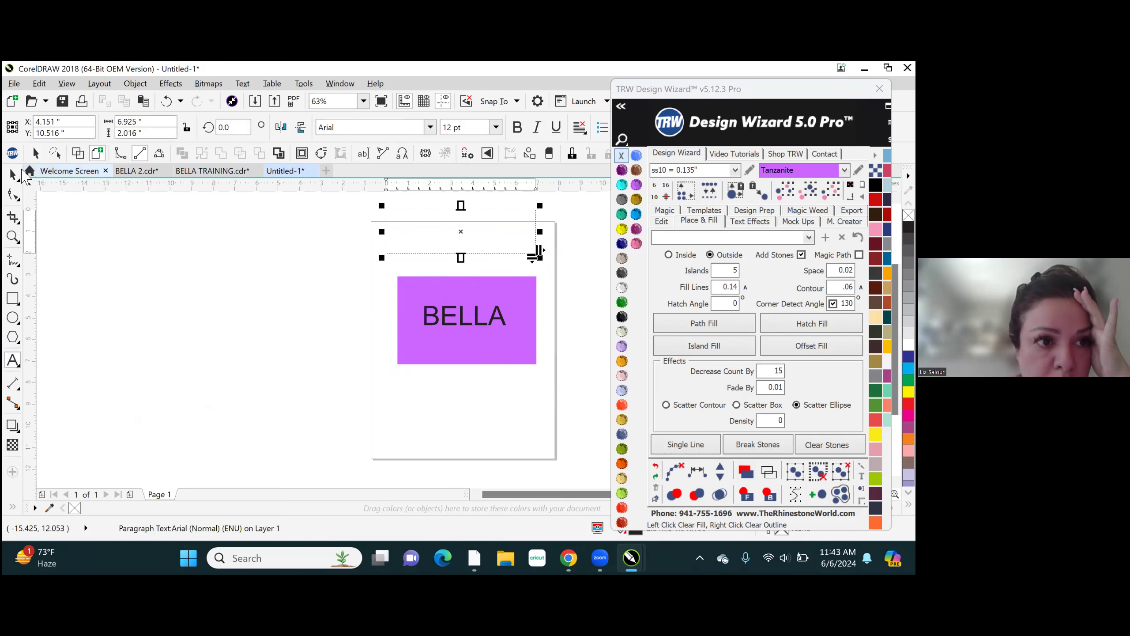
click(13, 174)
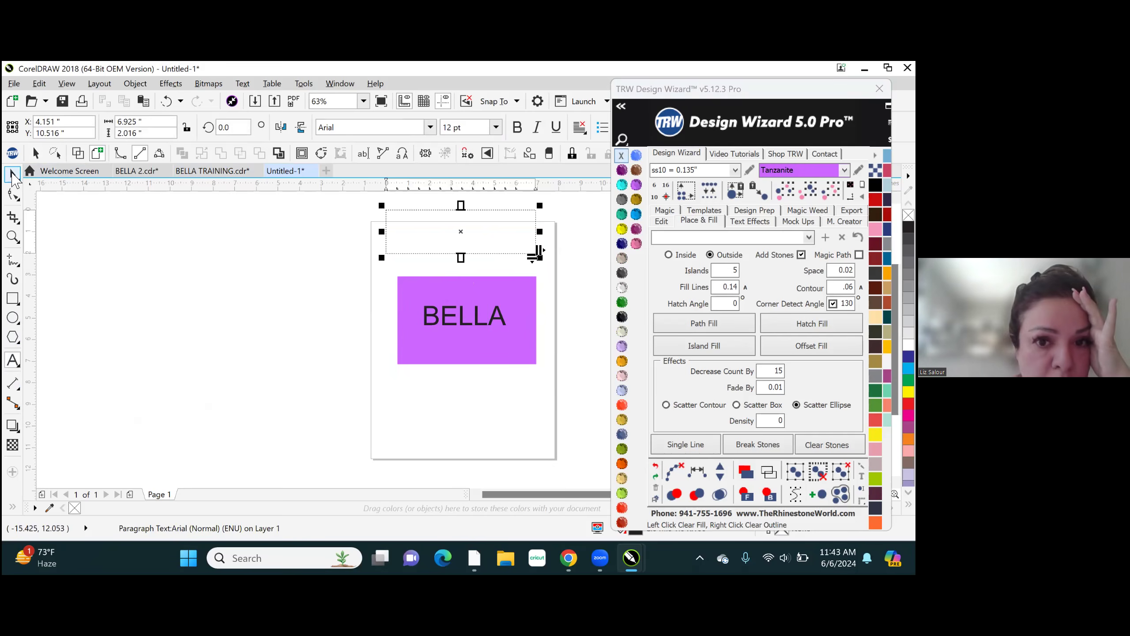
click(481, 257)
drag(381, 255, 557, 376)
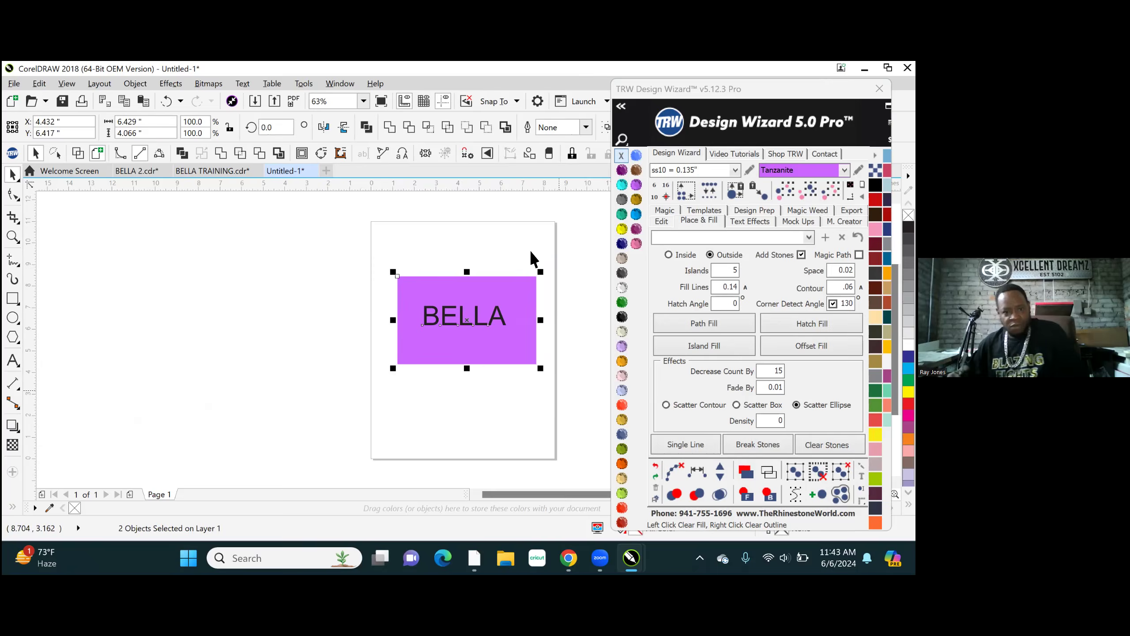
key(ctrl+p)
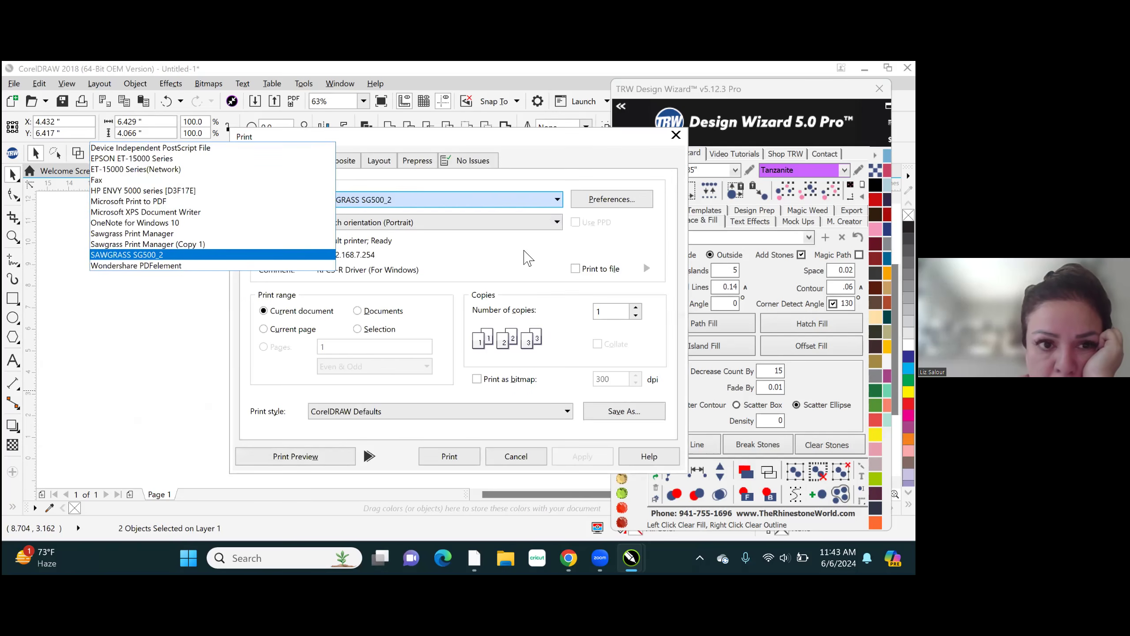
click(510, 454)
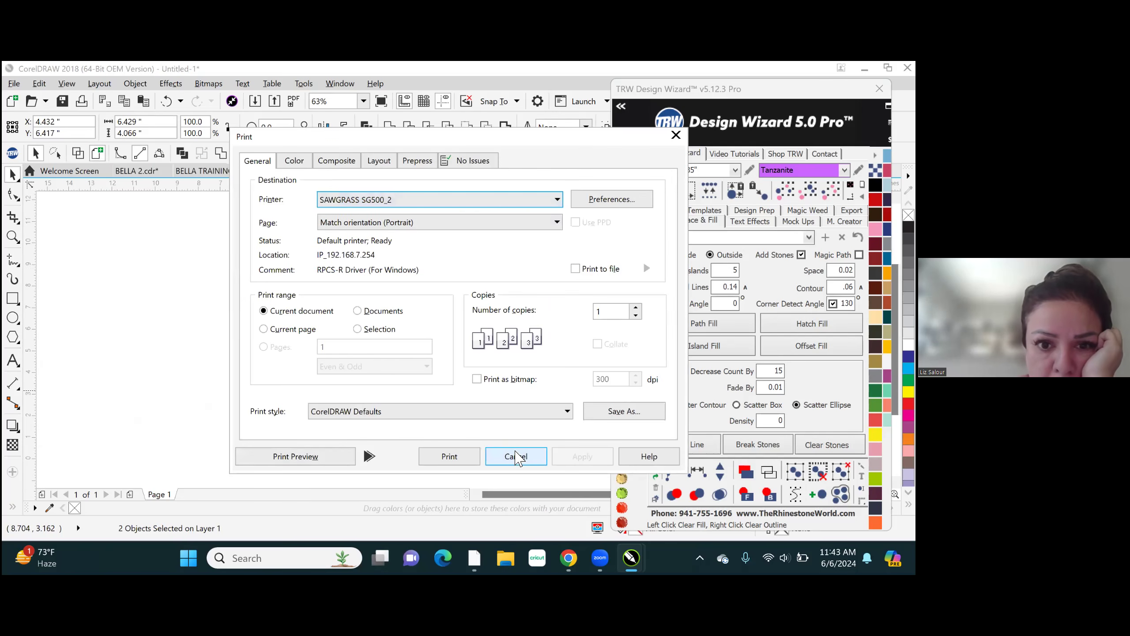
click(504, 461)
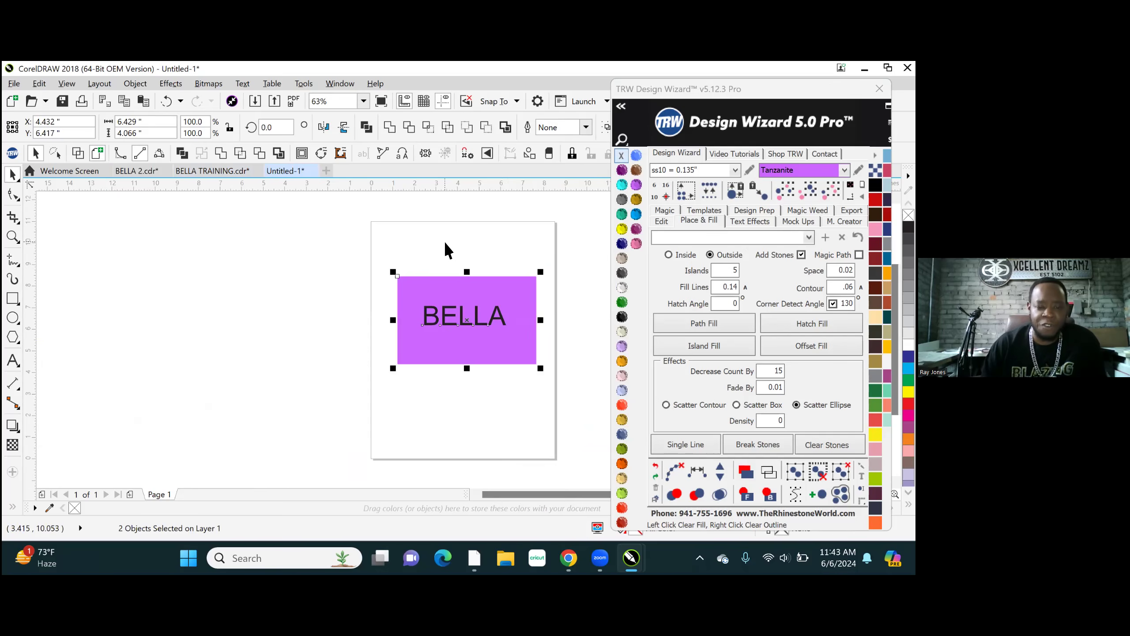
key(p)
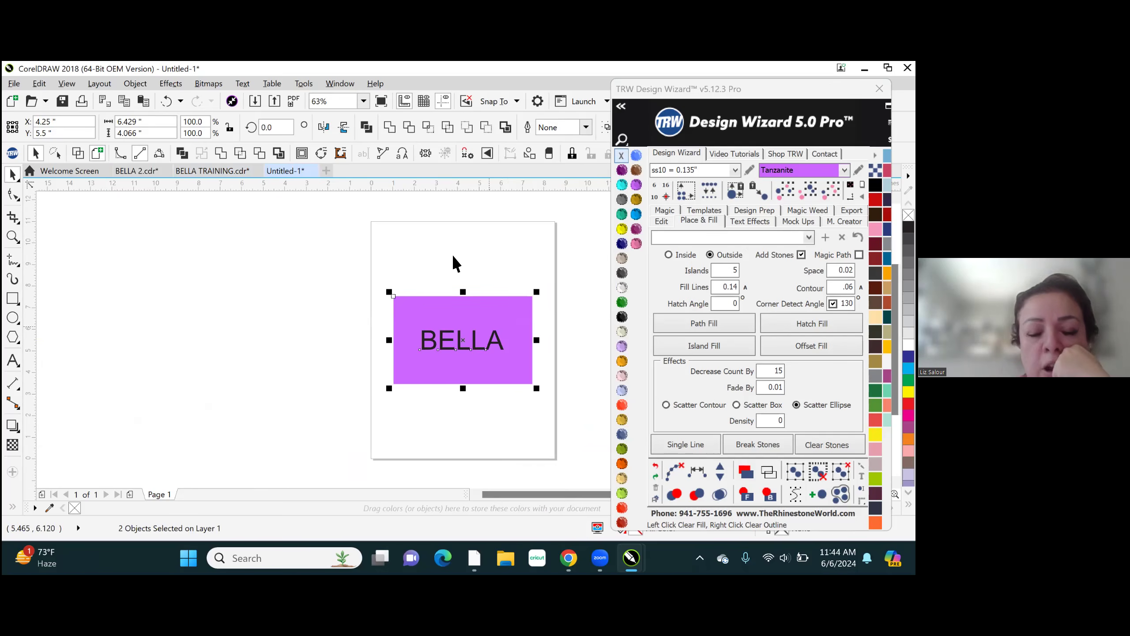
click(464, 255)
- Draw a rectangle around the BELLA text, set its corner radius to 0.5 inch, and enlarge it to about 5.3 by 2.5 inches
click(13, 299)
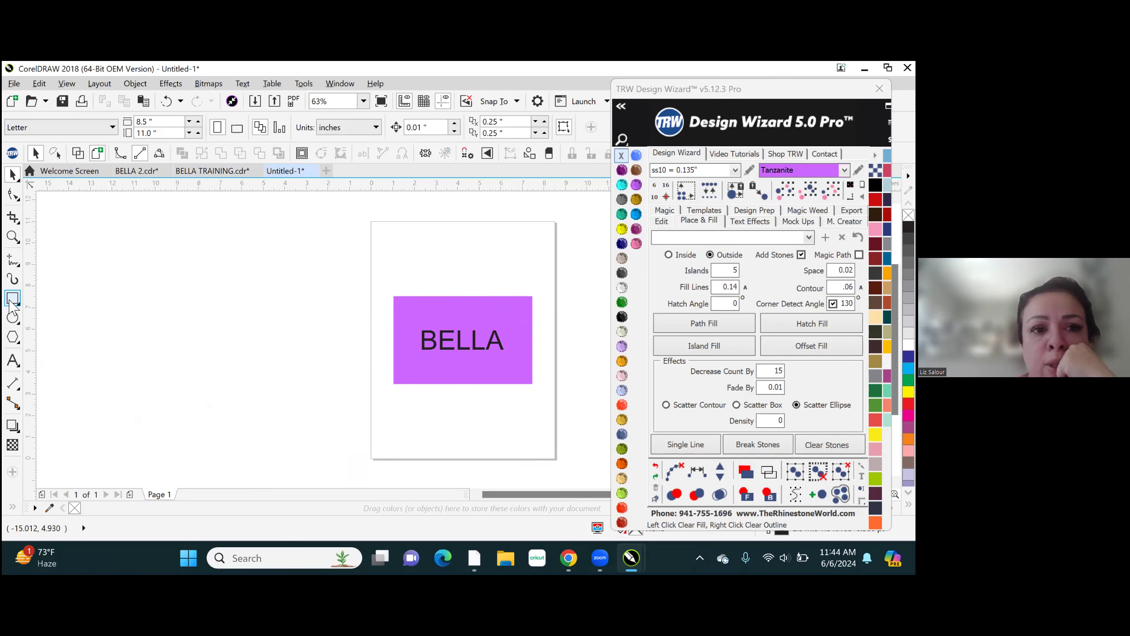
mouse_move(421, 321)
mouse_down()
mouse_move(501, 321)
mouse_move(507, 363)
mouse_up()
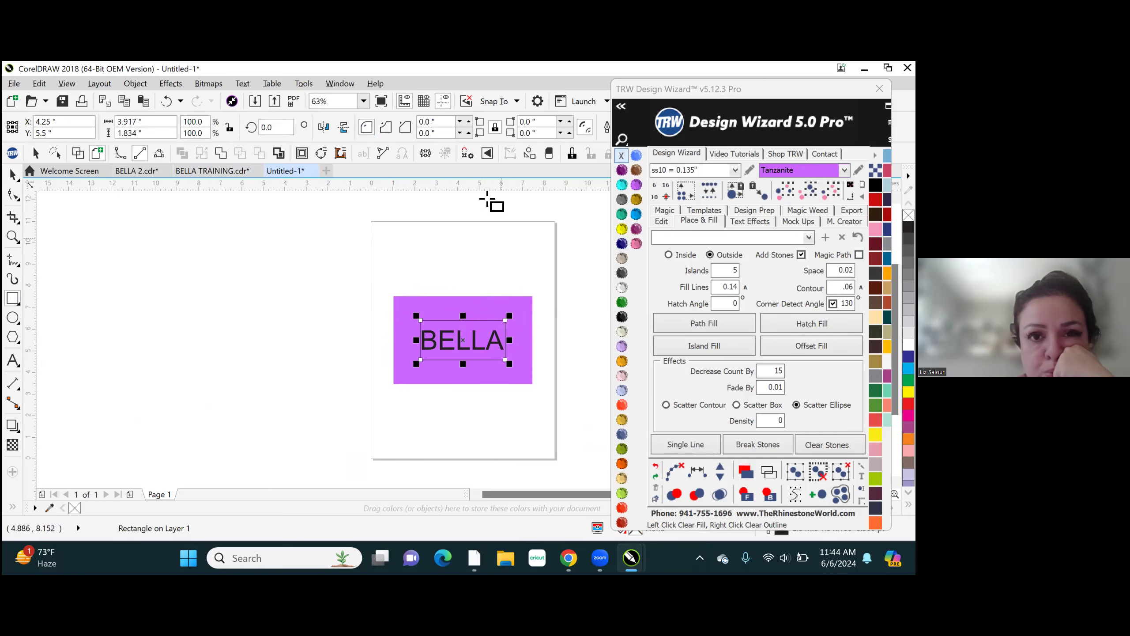
key(BackSpace)
key(BackSpace)
key(BackSpace)
key(BackSpace)
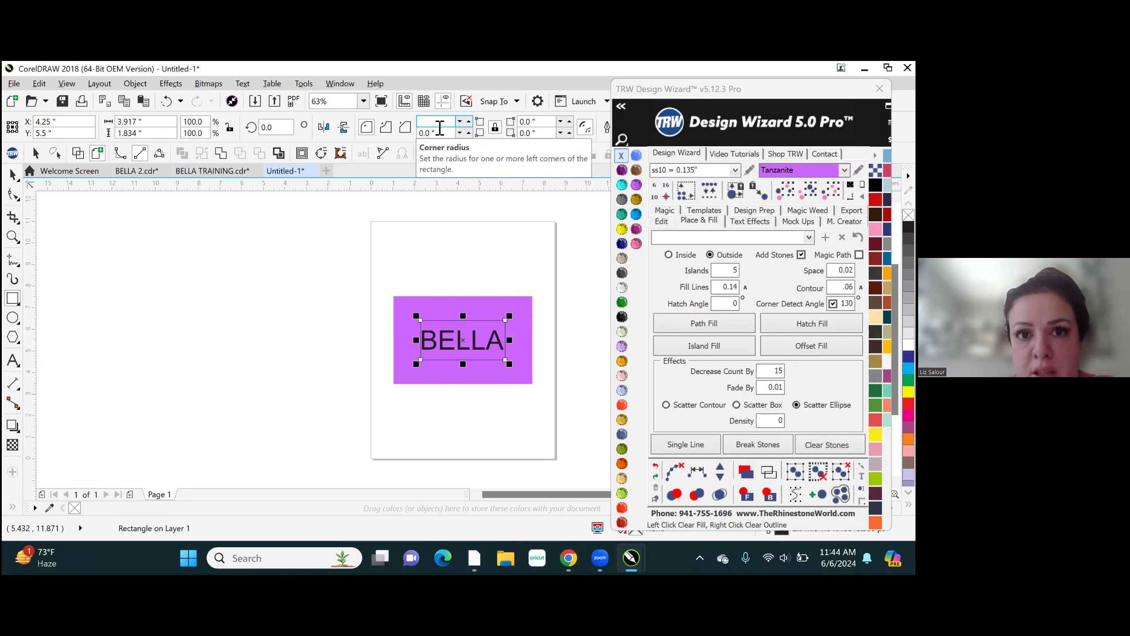
text(.5)
key(Return)
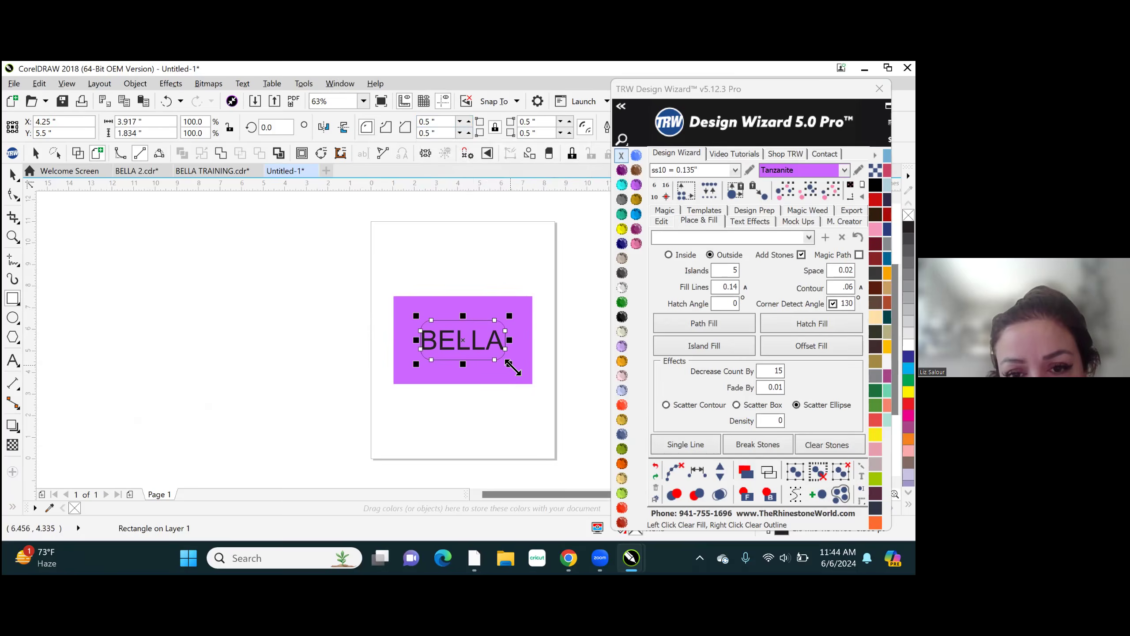
drag(511, 367, 529, 381)
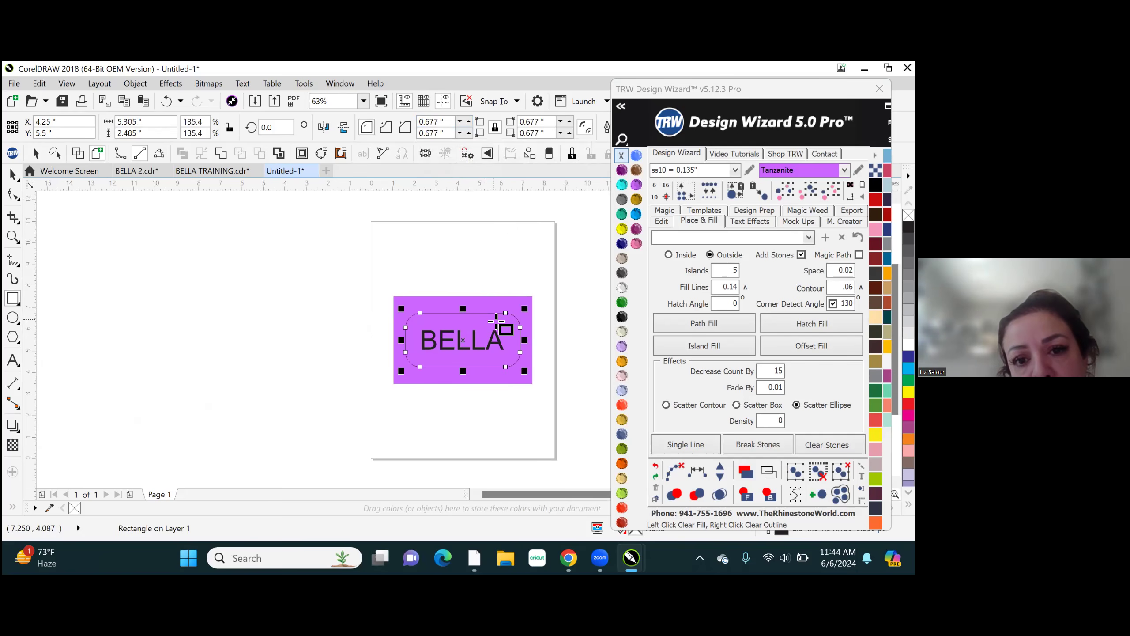
- Remove the rounded rectangle's outline and fill it with TRW Blue
click(478, 313)
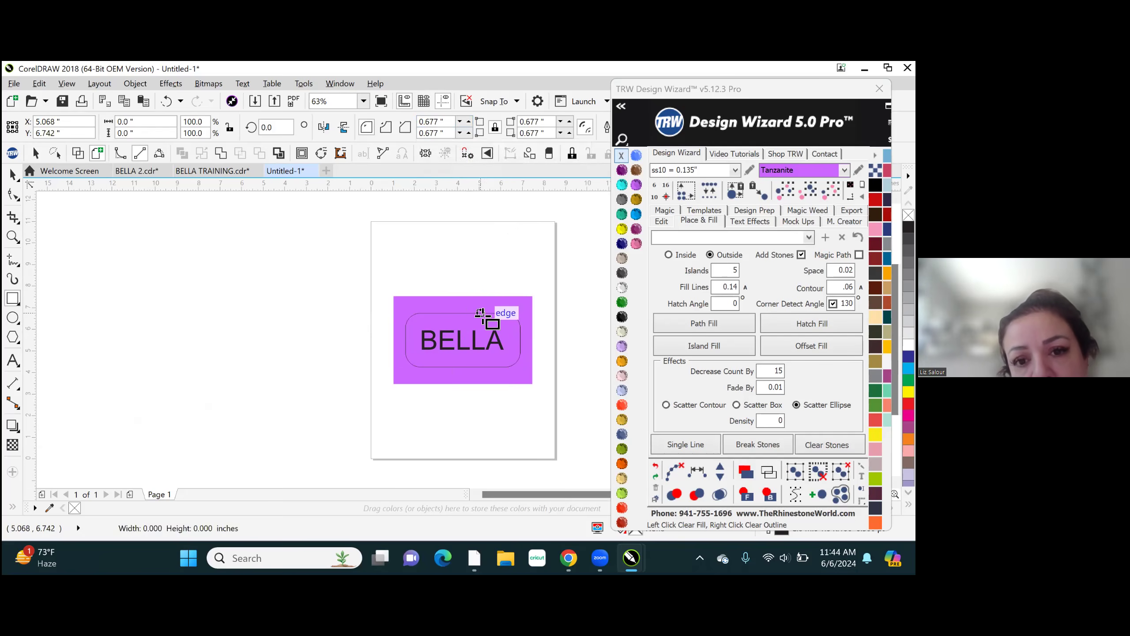
right_click(625, 156)
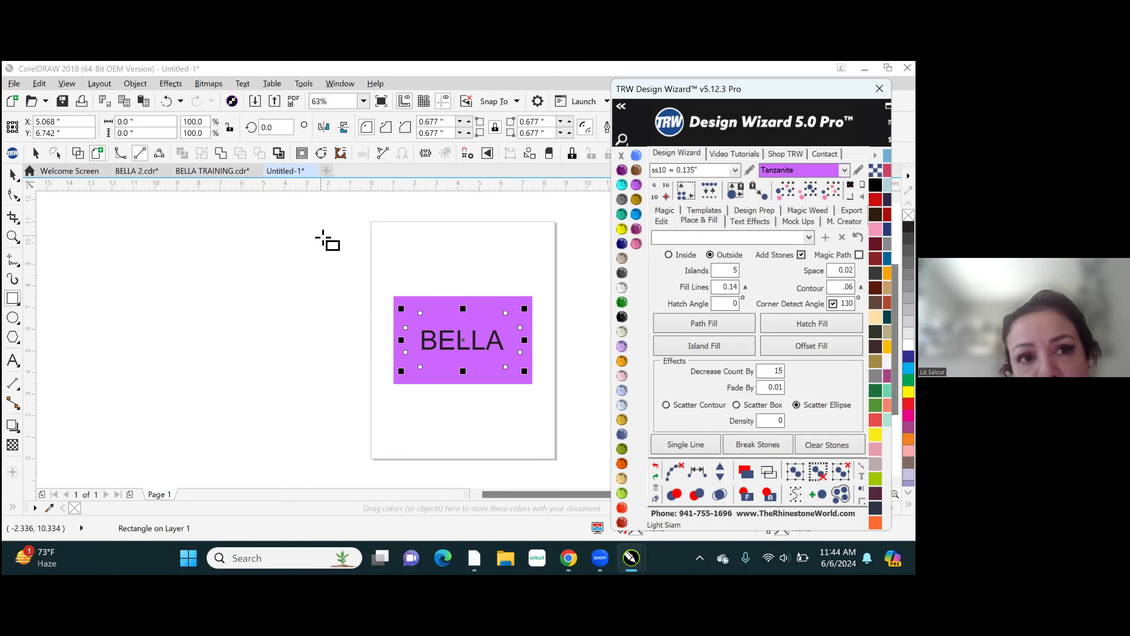
click(323, 237)
click(457, 317)
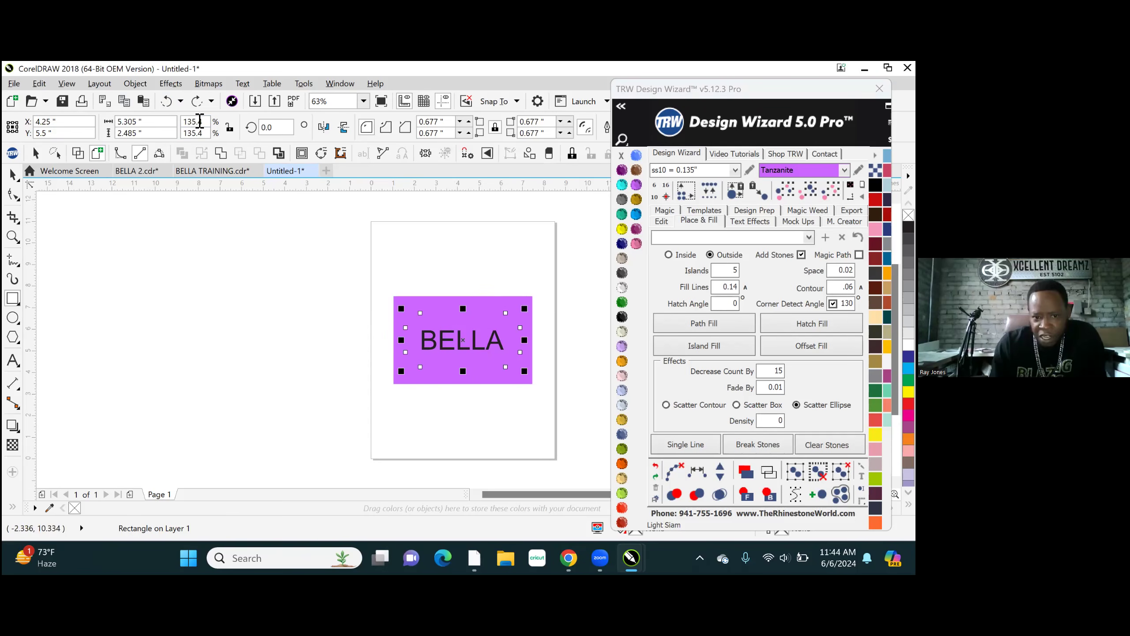
click(636, 215)
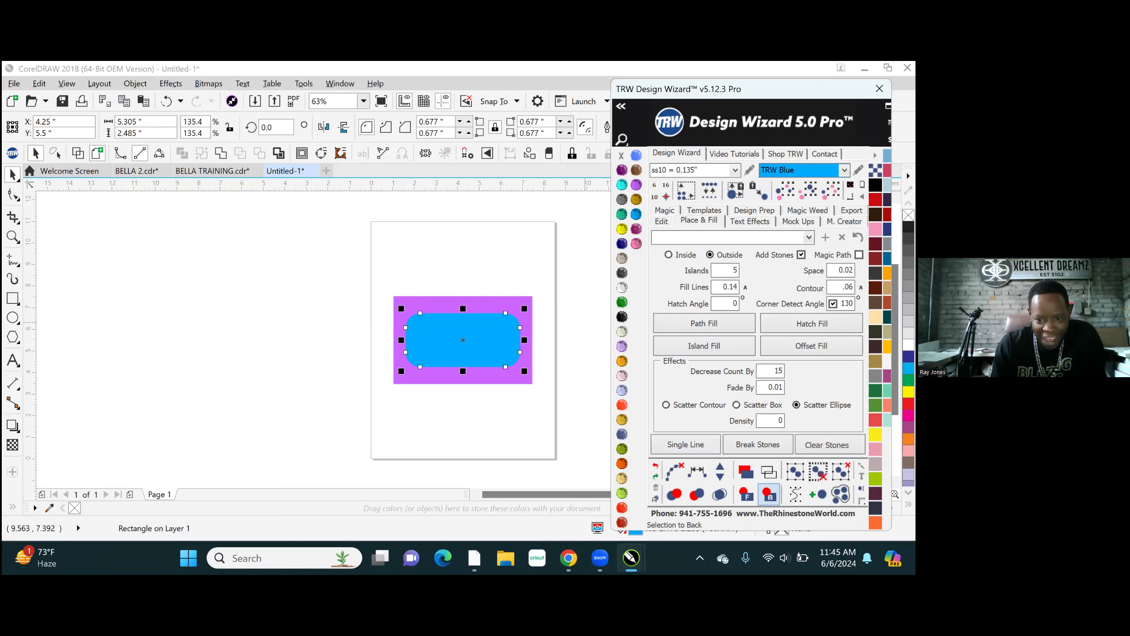
- Reorder the shapes so the BELLA text is on top, the blue rounded rectangle in the middle and the Tanzanite rectangle at the back
click(769, 493)
click(490, 305)
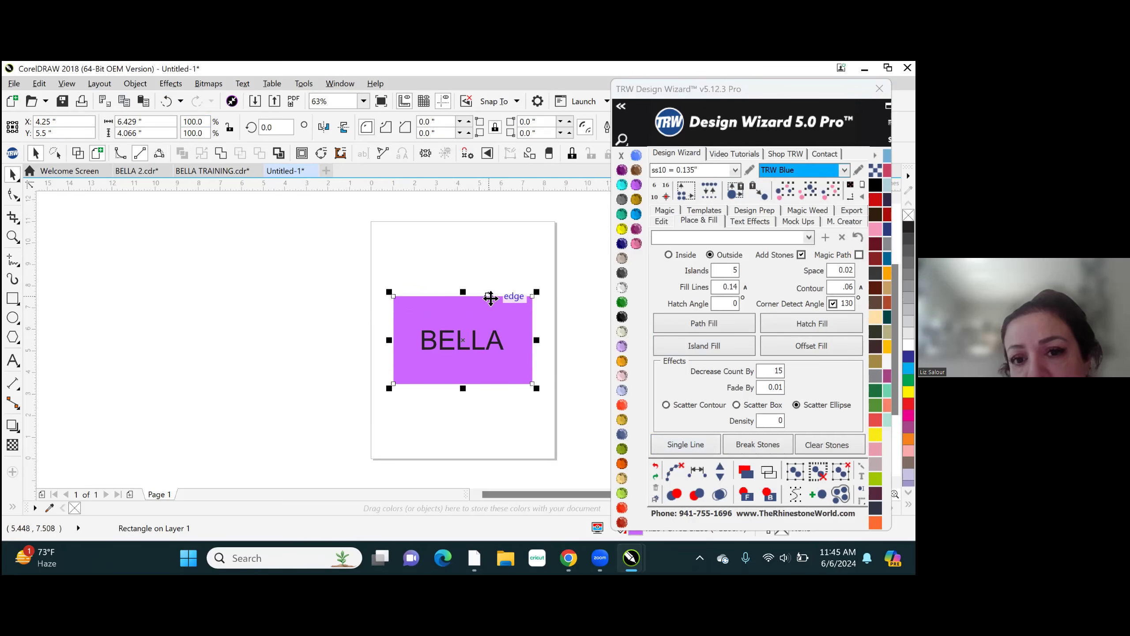
click(769, 493)
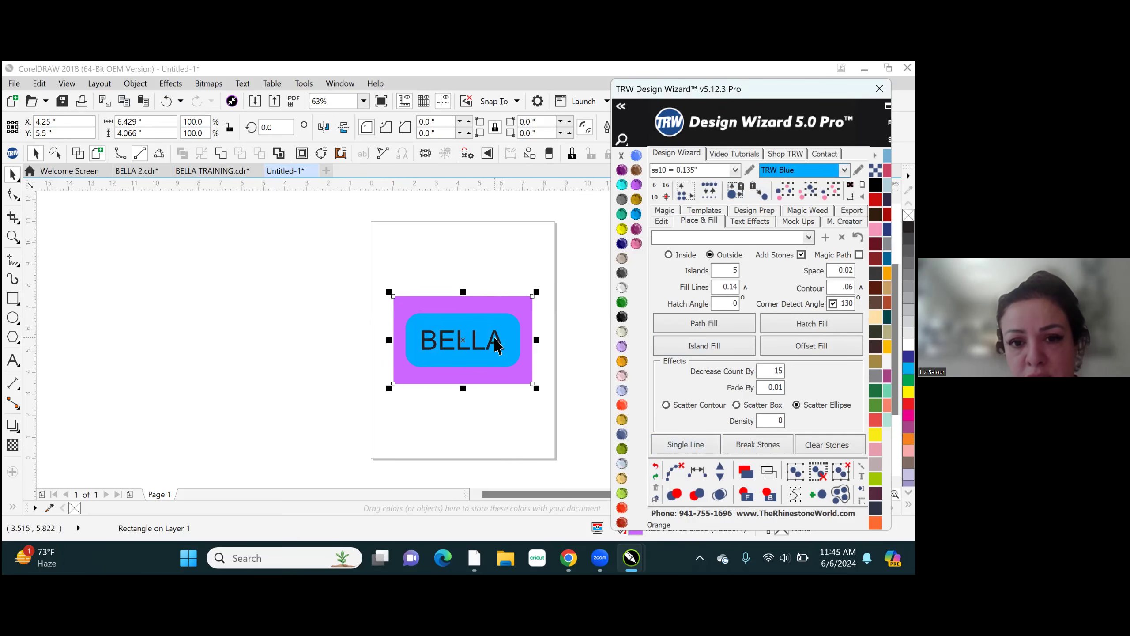
click(388, 233)
drag(374, 237, 550, 403)
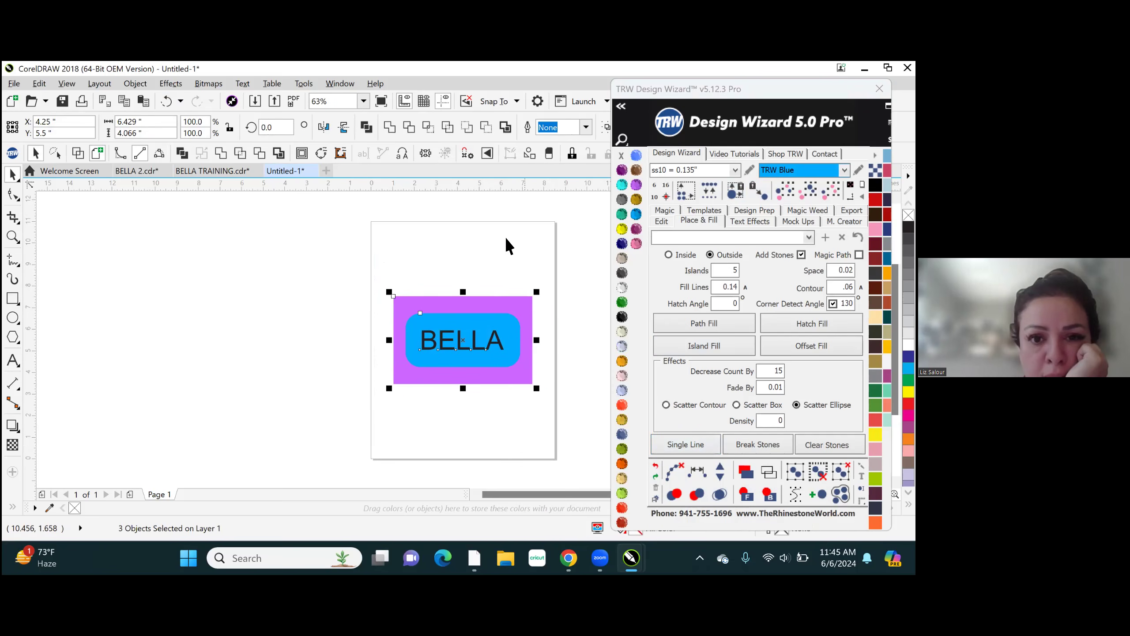
click(488, 233)
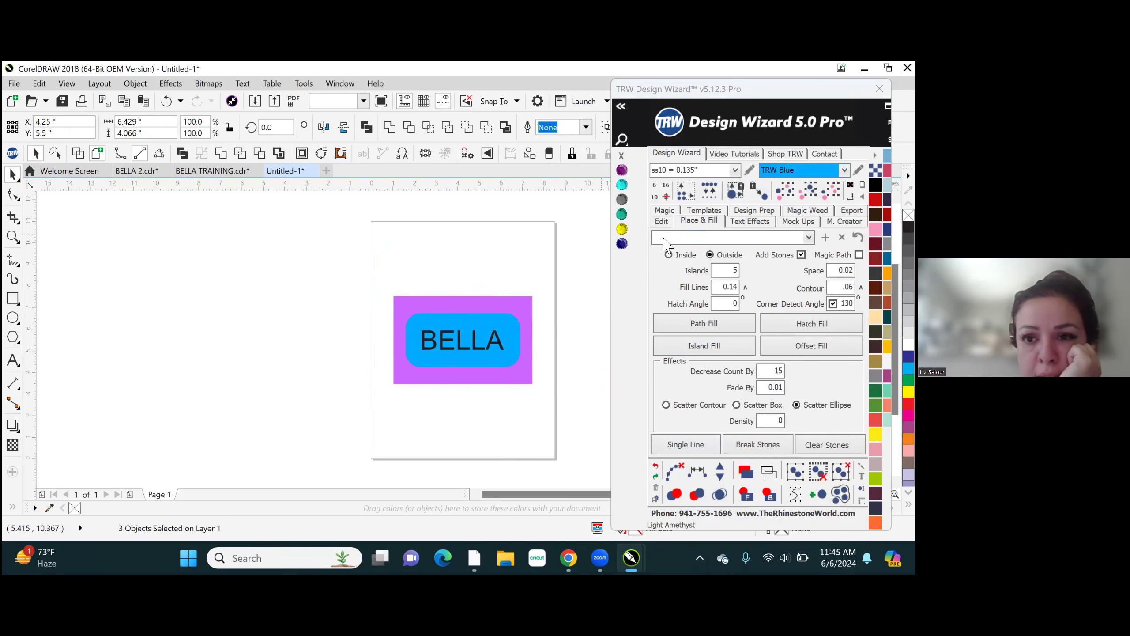
- Set the contour to .075 and apply an outside Island Fill of stones around the blue rounded rectangle
click(473, 315)
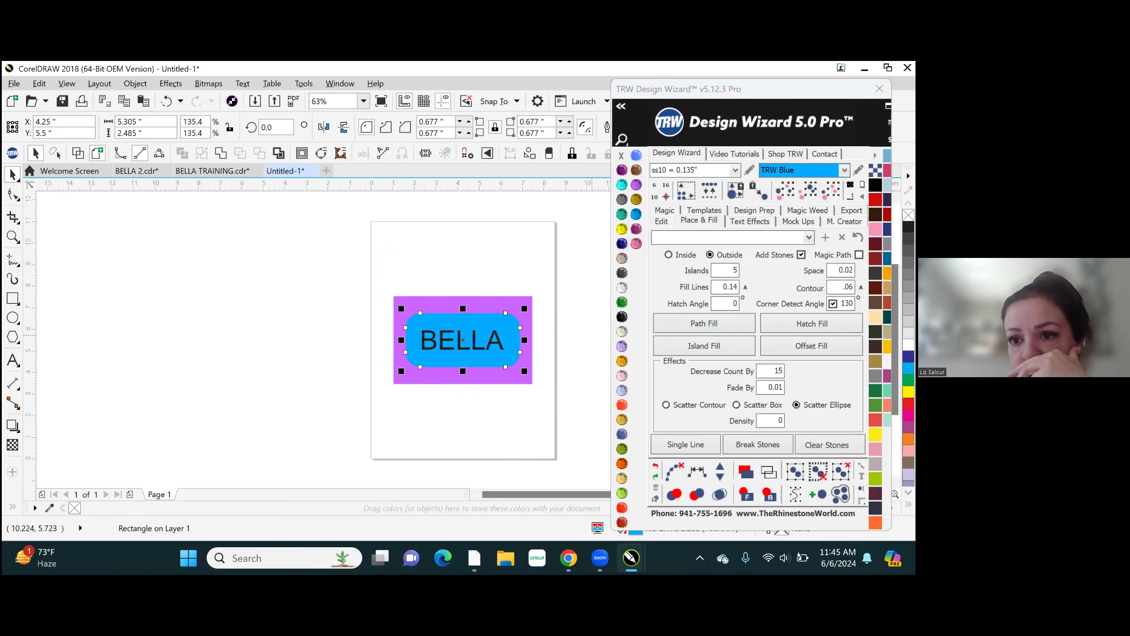
click(852, 288)
key(BackSpace)
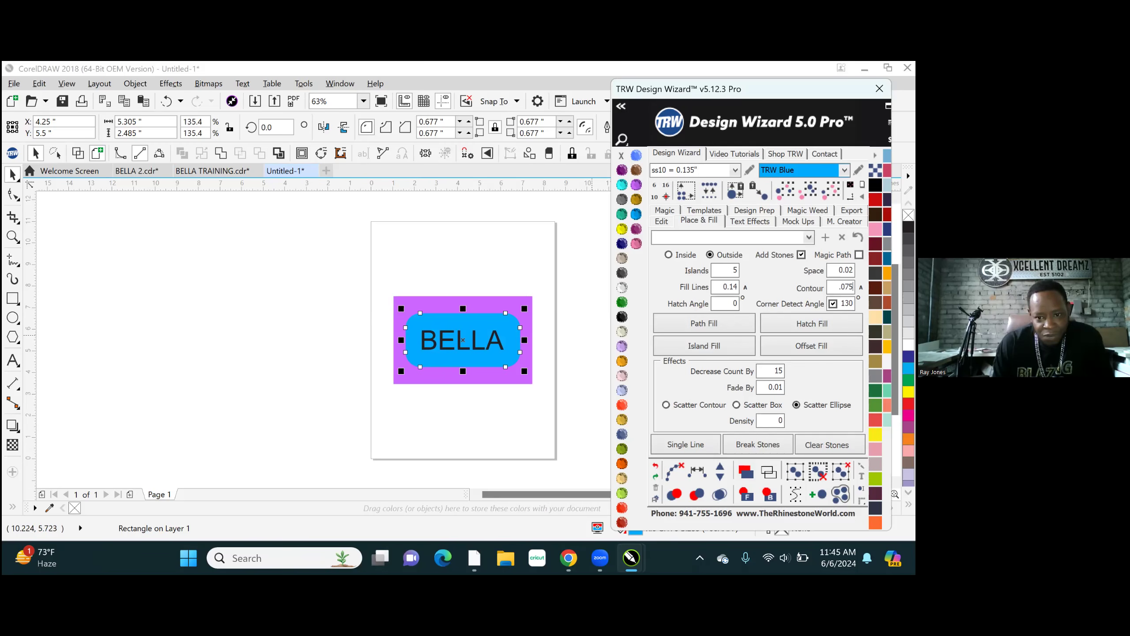
click(691, 352)
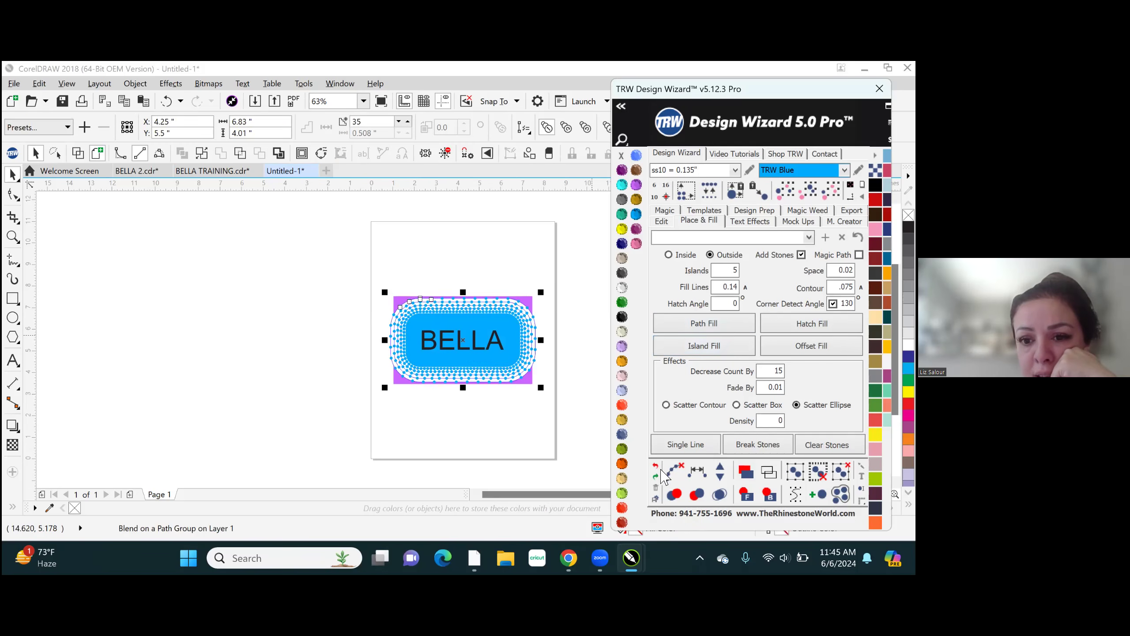
- Try to clear the paths from the whole BELLA design, including the stones around the blue shape
click(301, 258)
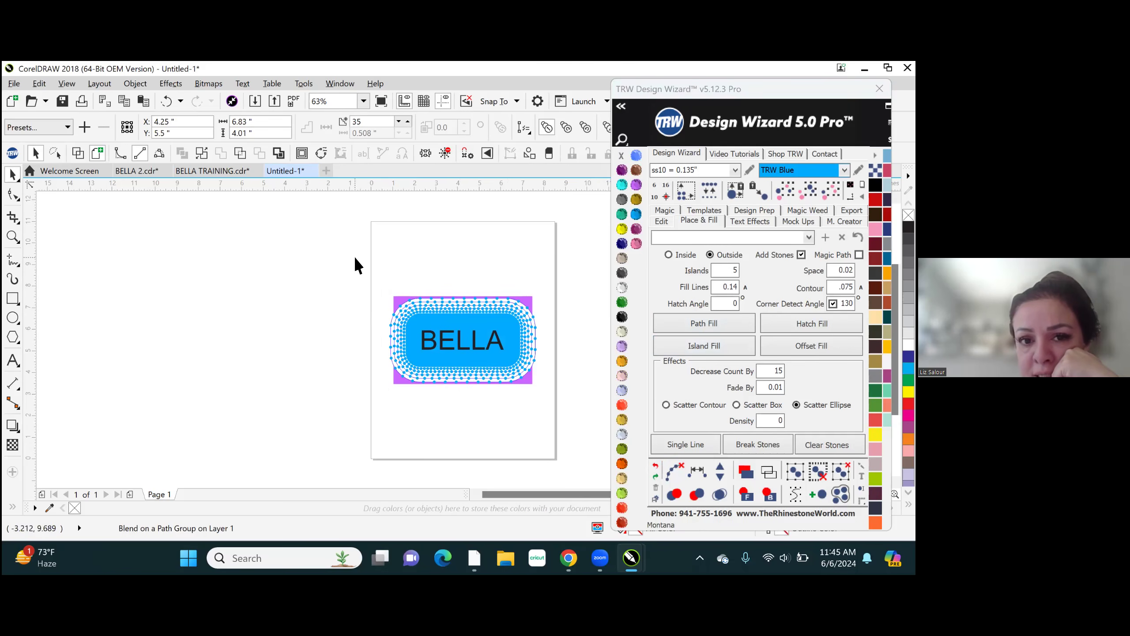
click(697, 495)
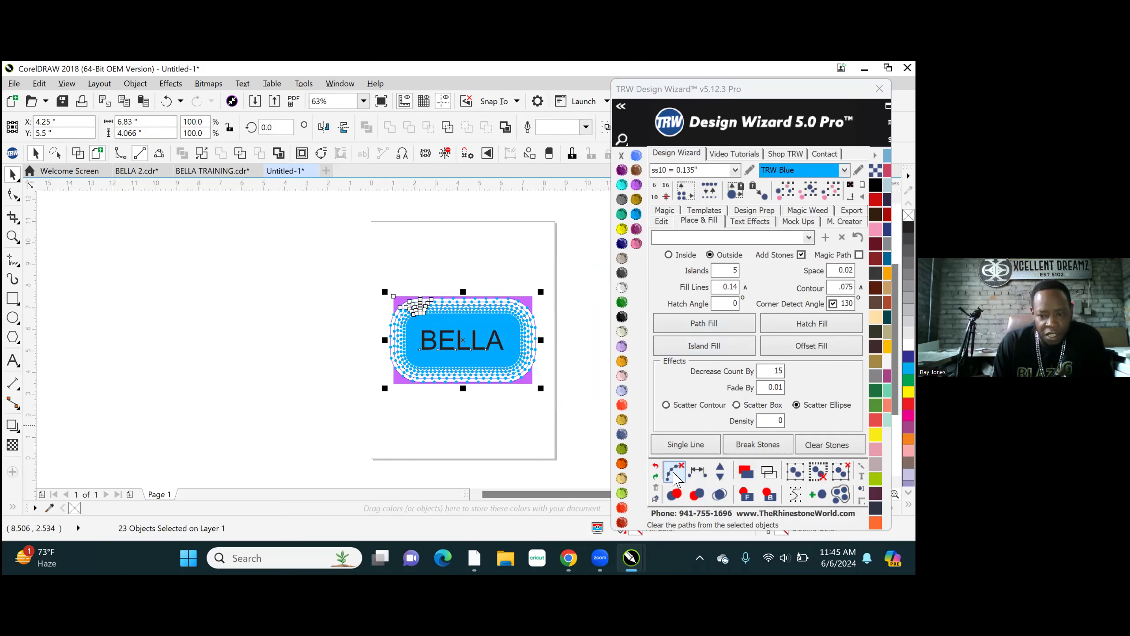
click(675, 473)
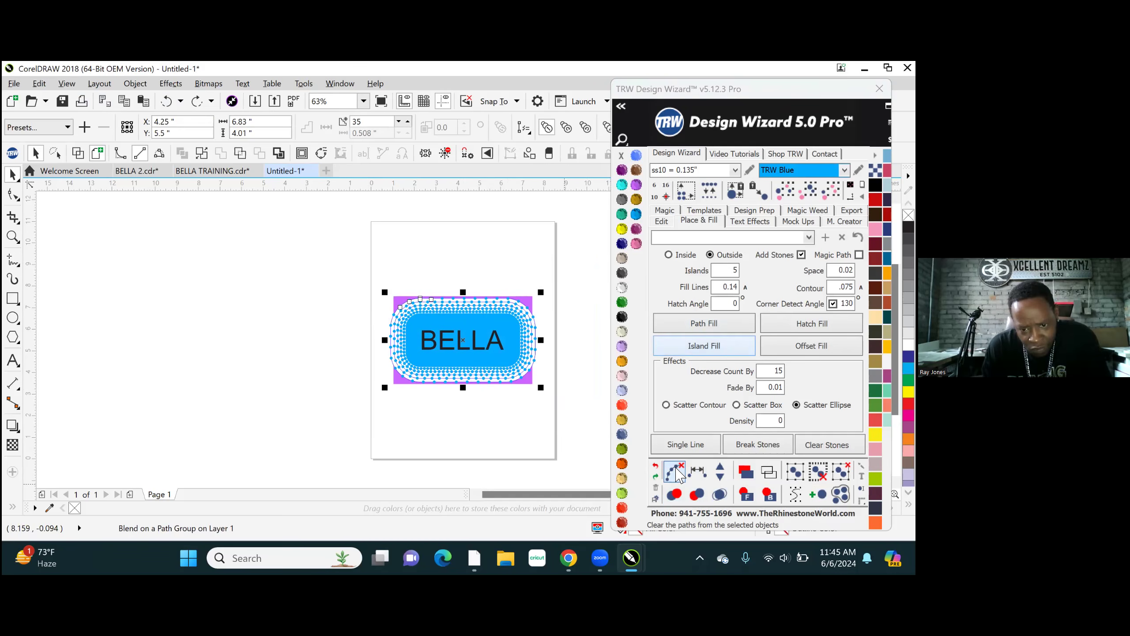
- Clear the paths from the stone rows around the blue rounded rectangle, with the whole BELLA design selected
click(675, 472)
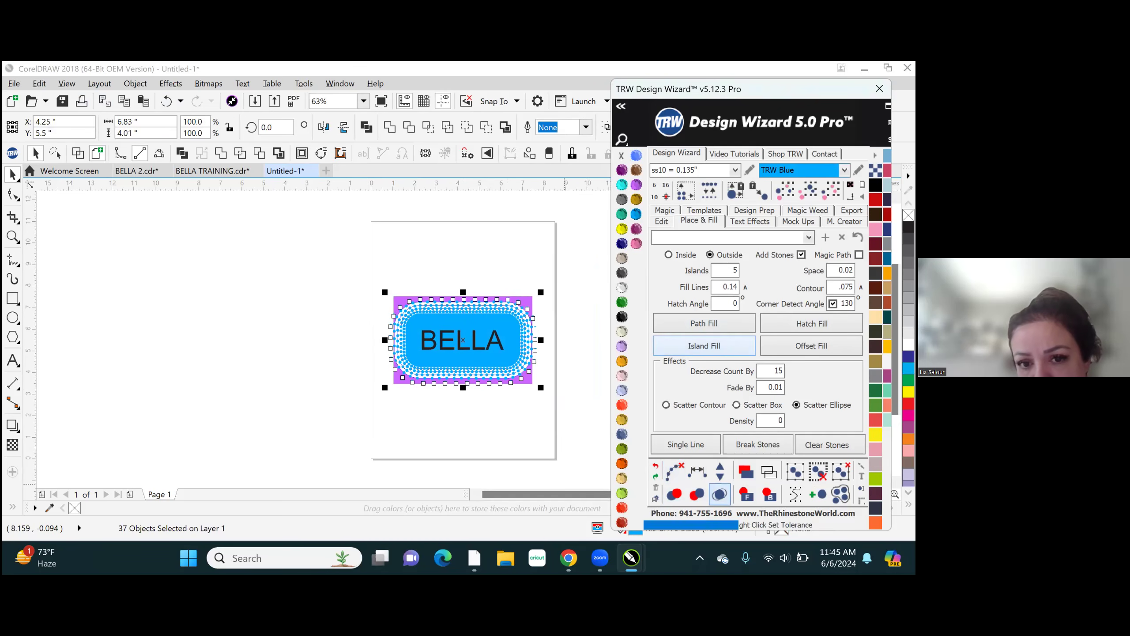
click(295, 285)
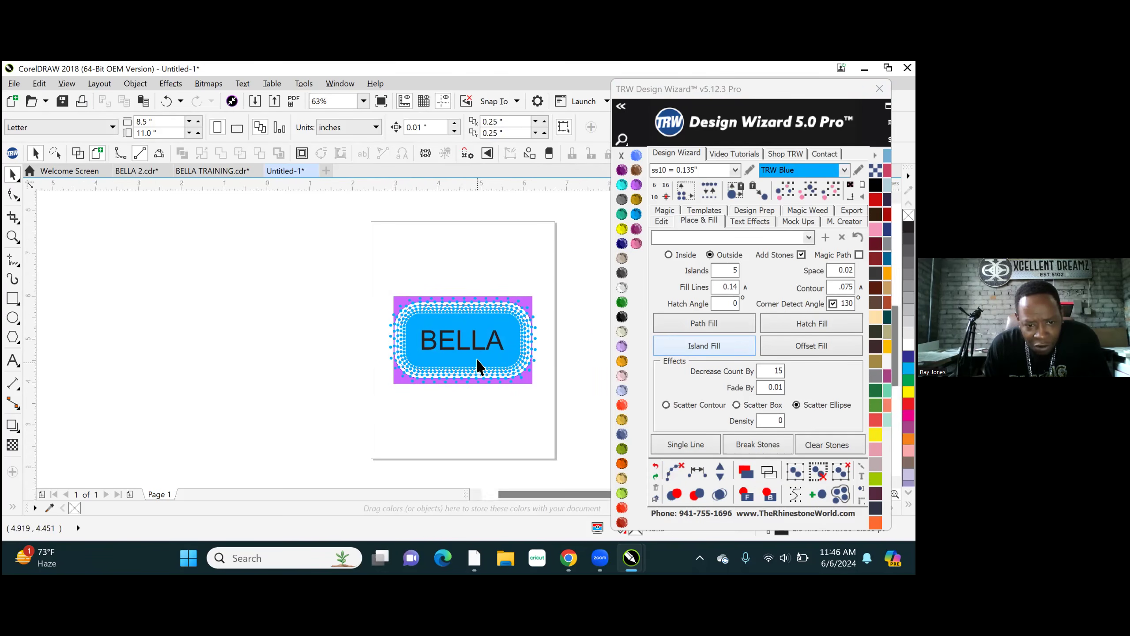
scroll(477, 366, up, 3)
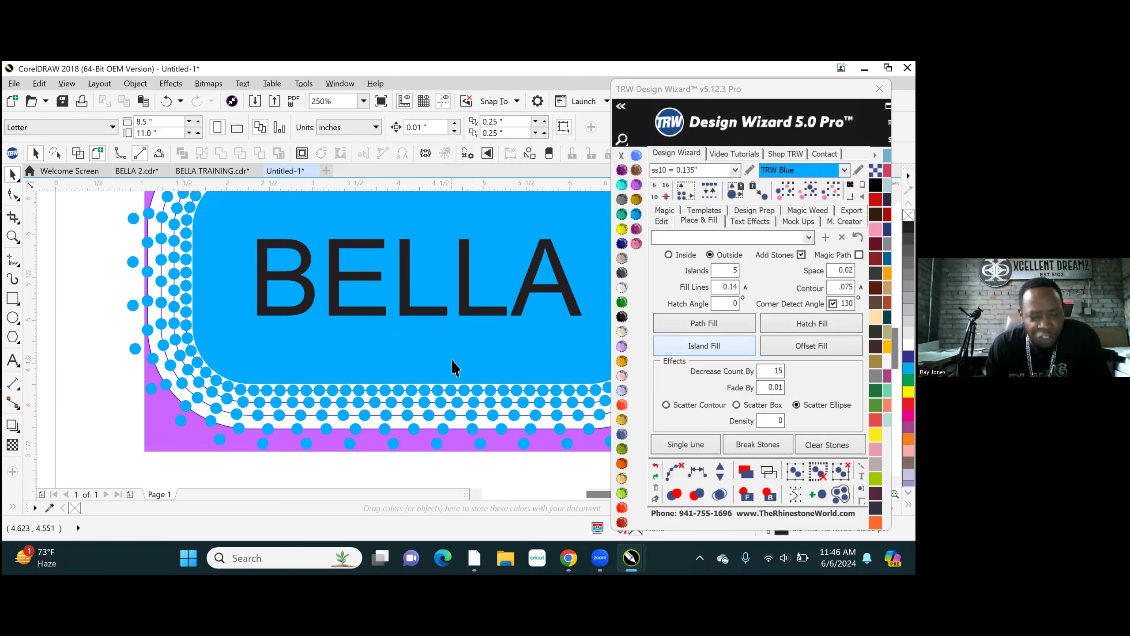
scroll(454, 368, down, 1)
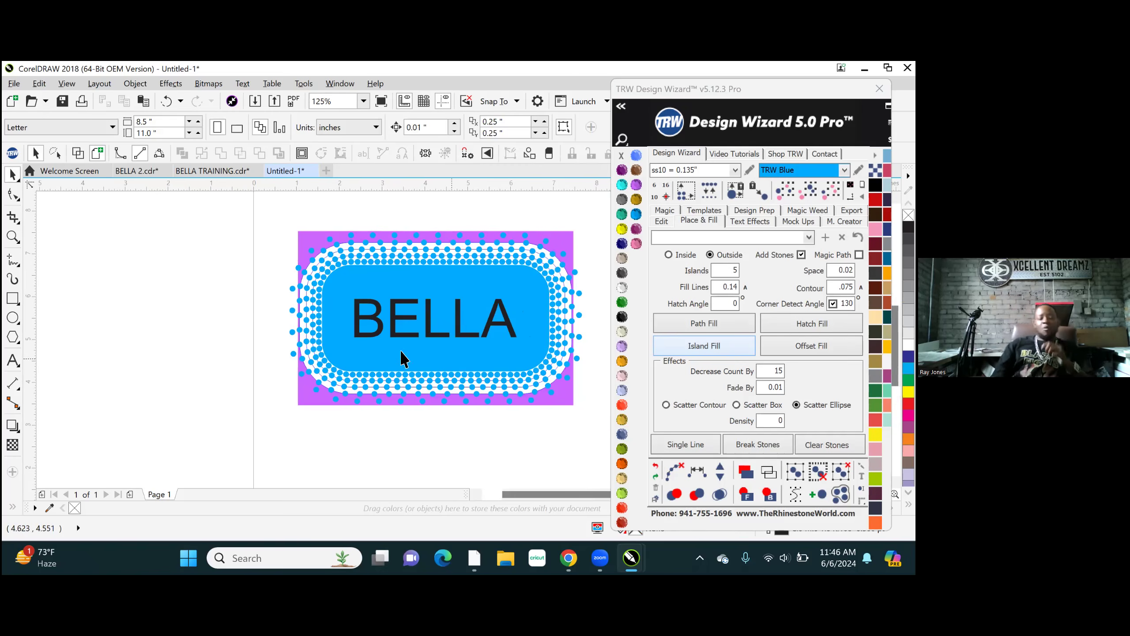
drag(264, 200, 618, 443)
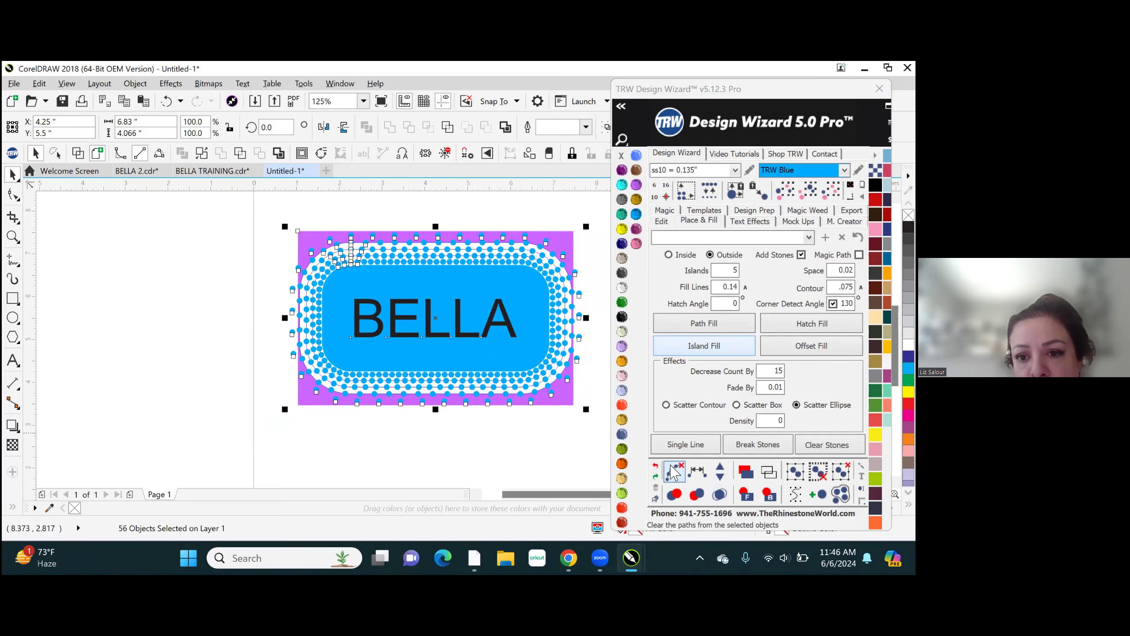
click(674, 473)
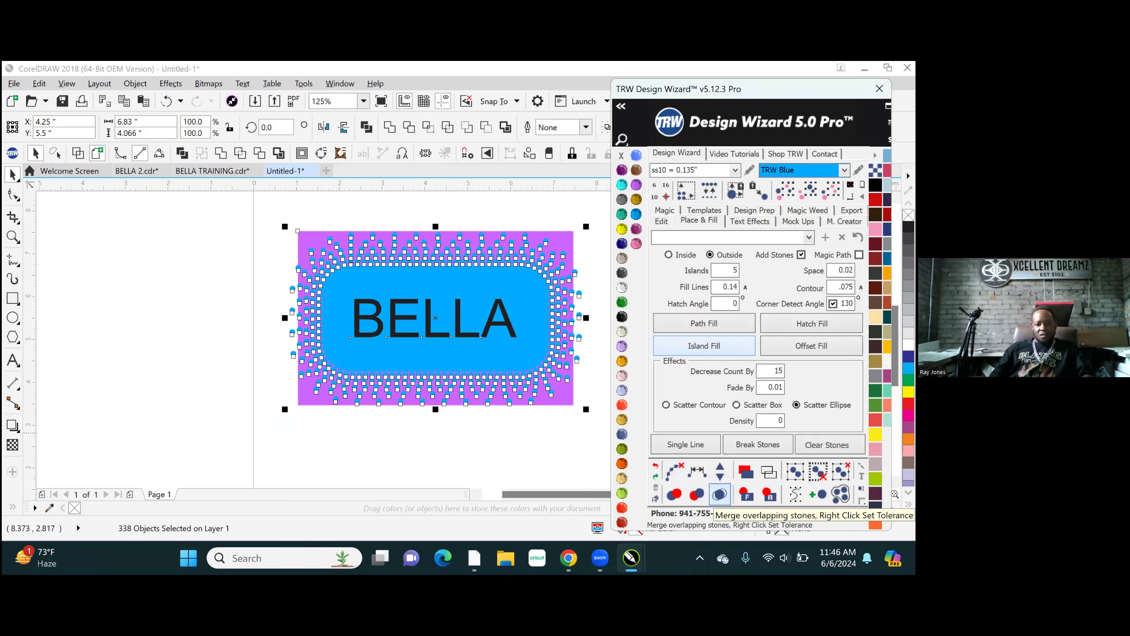
- Try to merge the overlapping stones with the whole BELLA design selected, and undo the merge
click(719, 494)
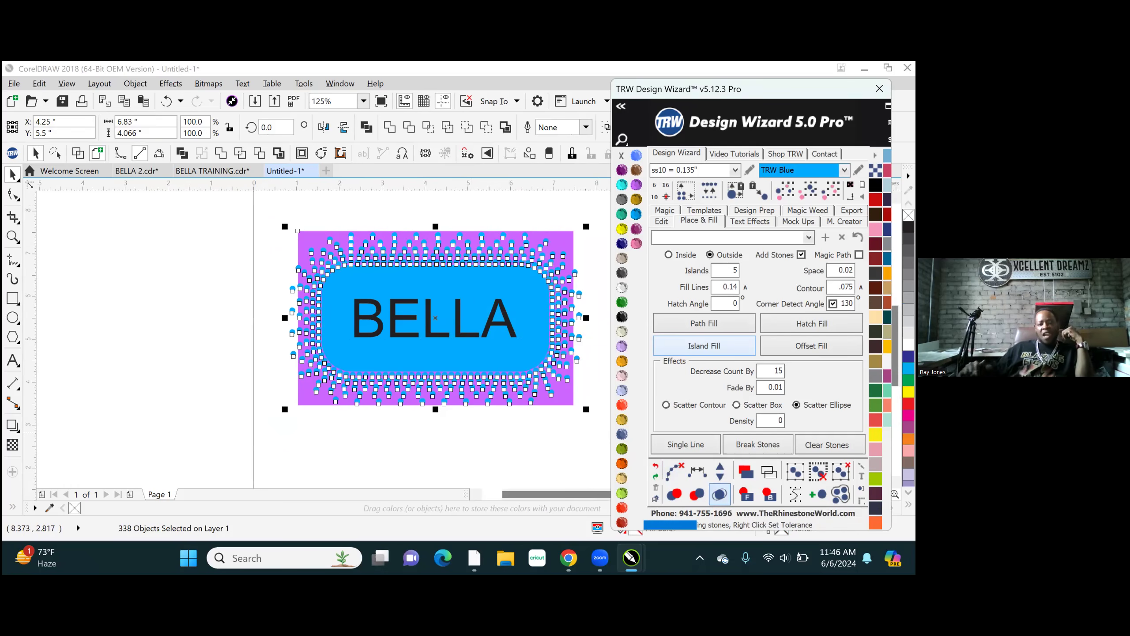
click(350, 449)
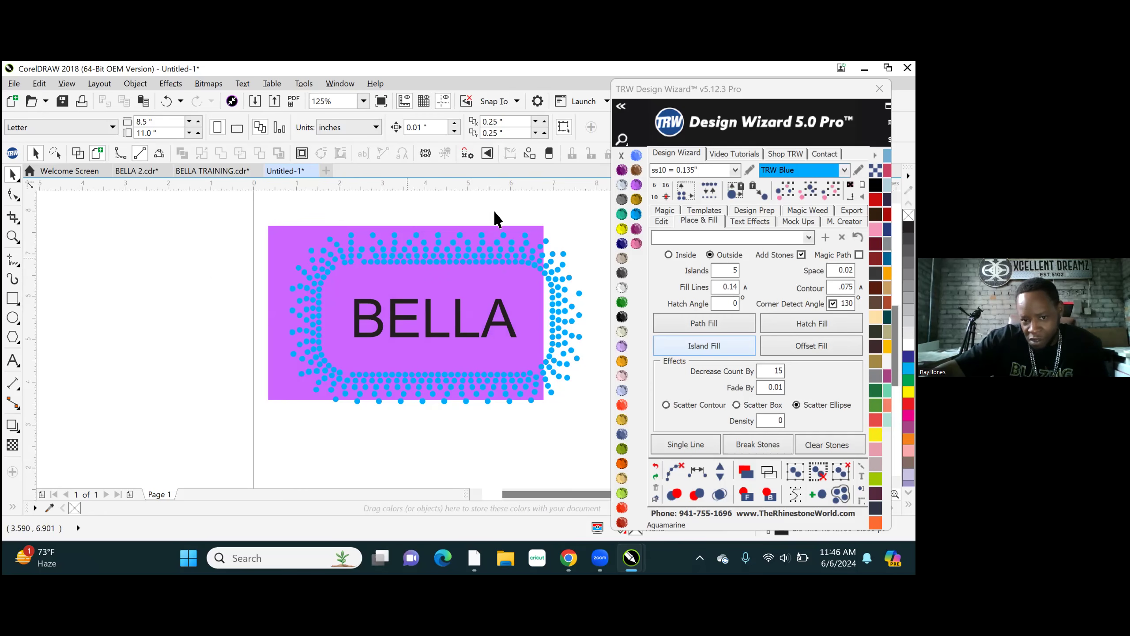
click(655, 468)
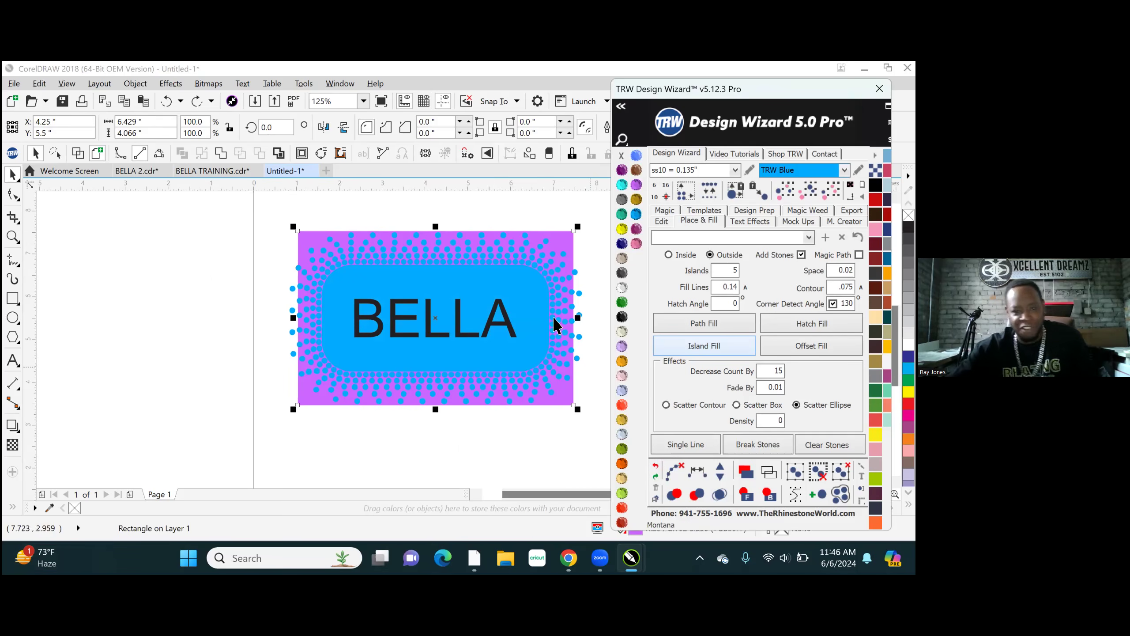
- Use Smart Fill to create a new shape from the blue area surrounding the BELLA letters
scroll(439, 282, up, 5)
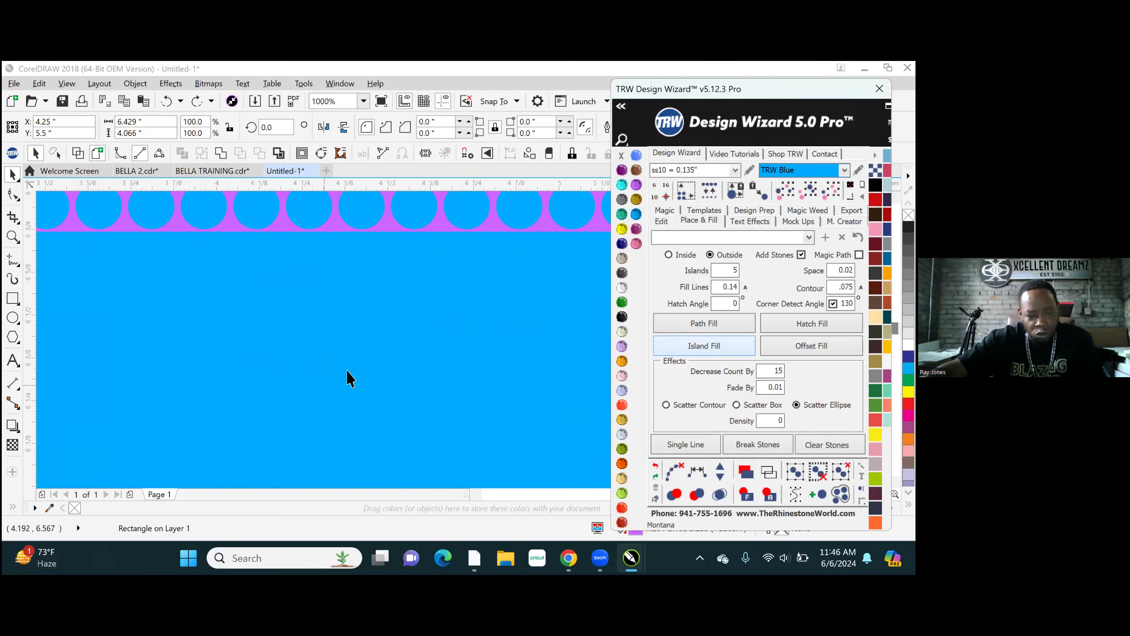
scroll(320, 285, down, 2)
scroll(379, 320, down, 2)
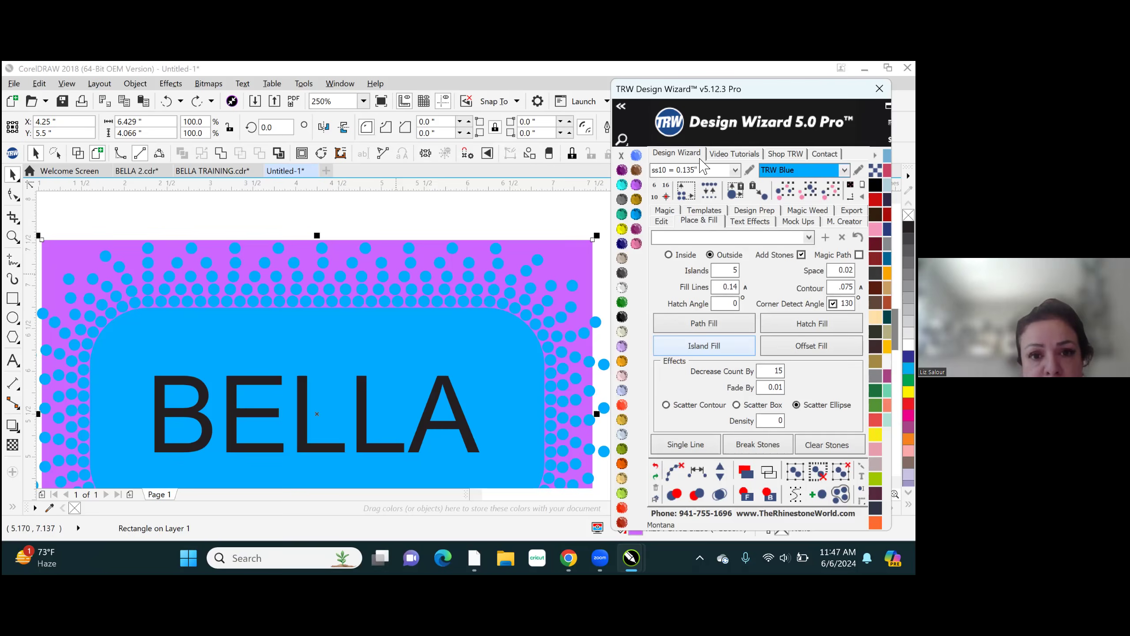
click(386, 318)
scroll(376, 317, down, 3)
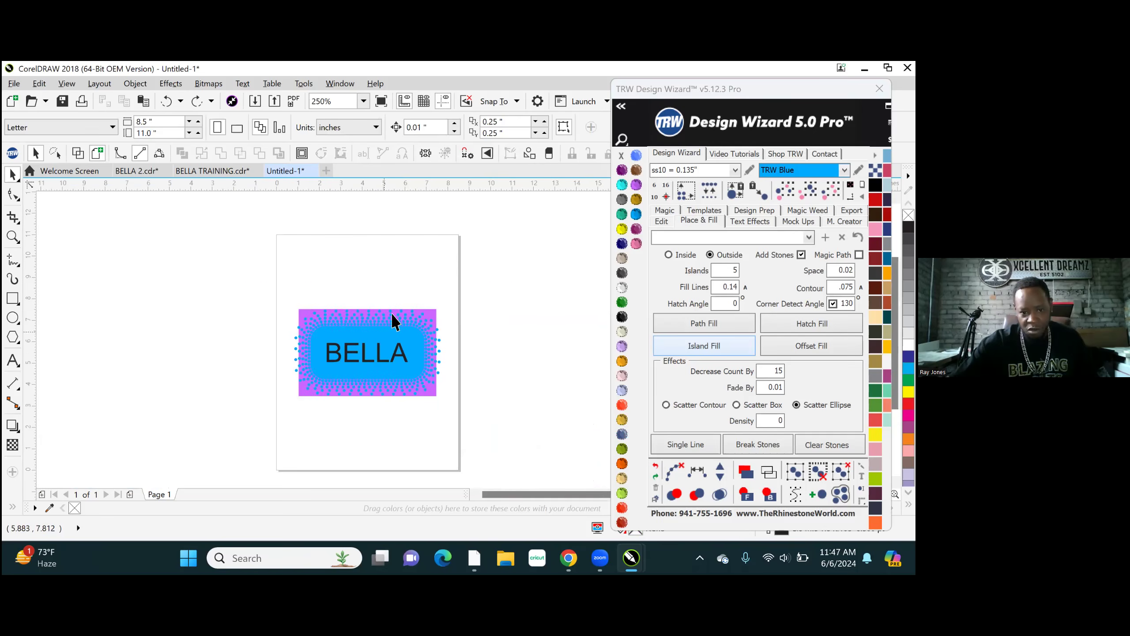
scroll(354, 365, up, 2)
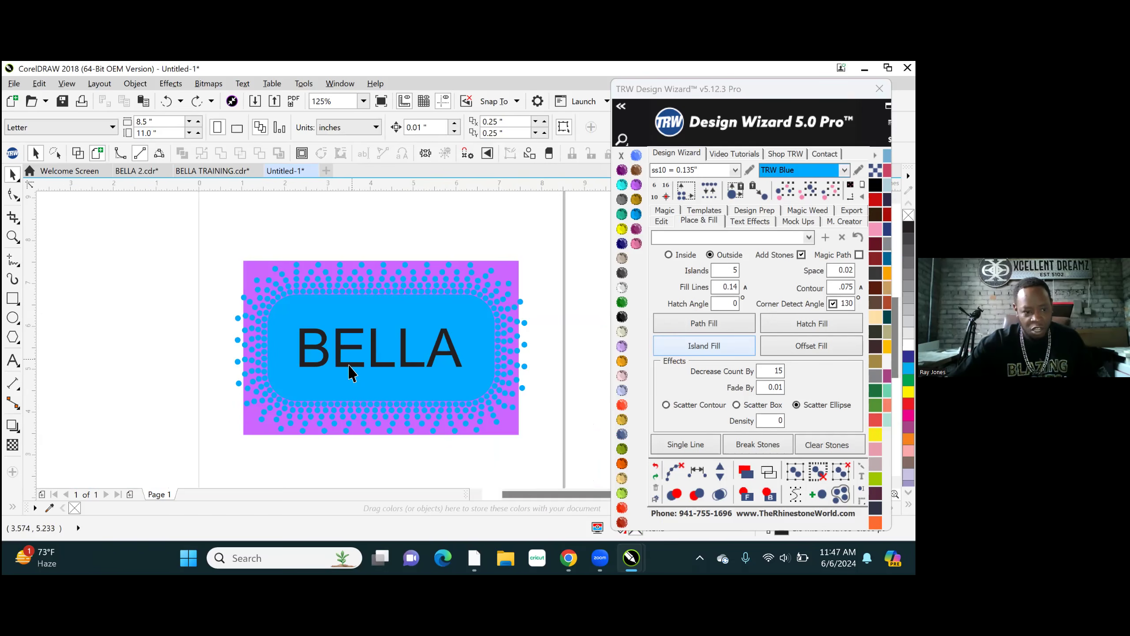
click(12, 508)
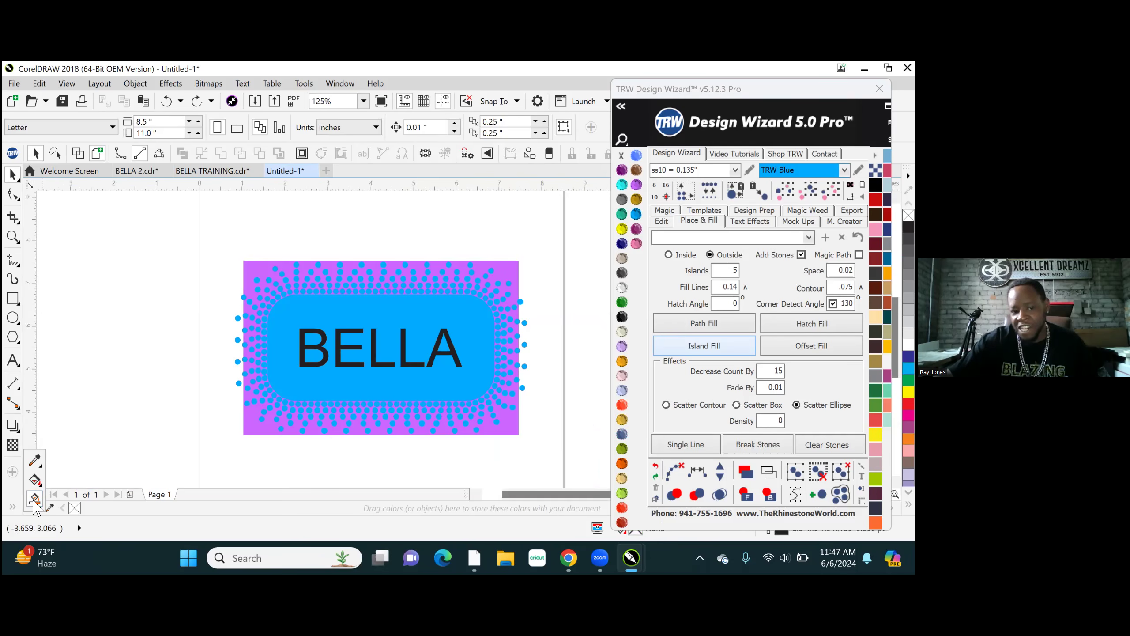
click(35, 498)
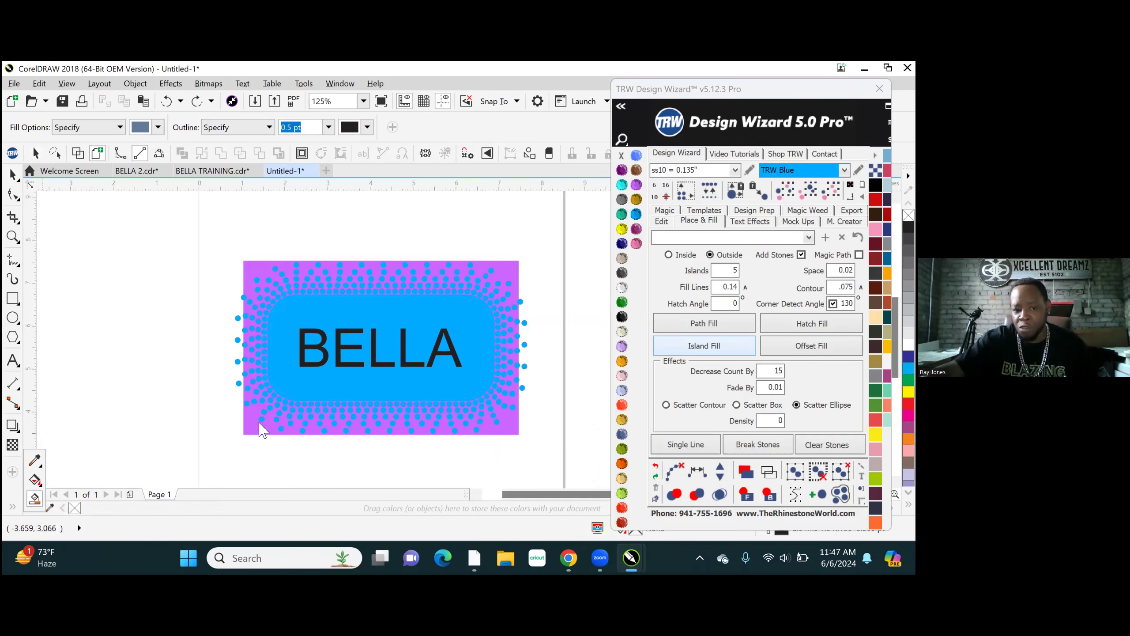
click(313, 379)
click(313, 379)
- Smart Fill the two openings in the letter B and the opening in the letter A
scroll(315, 342, up, 4)
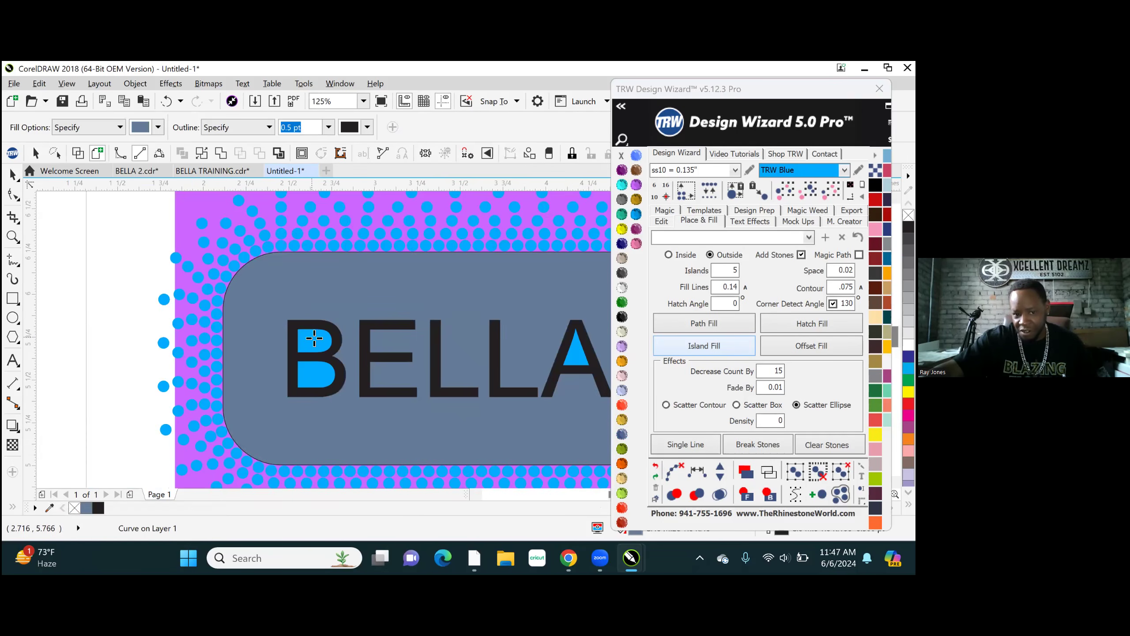
click(314, 338)
click(297, 407)
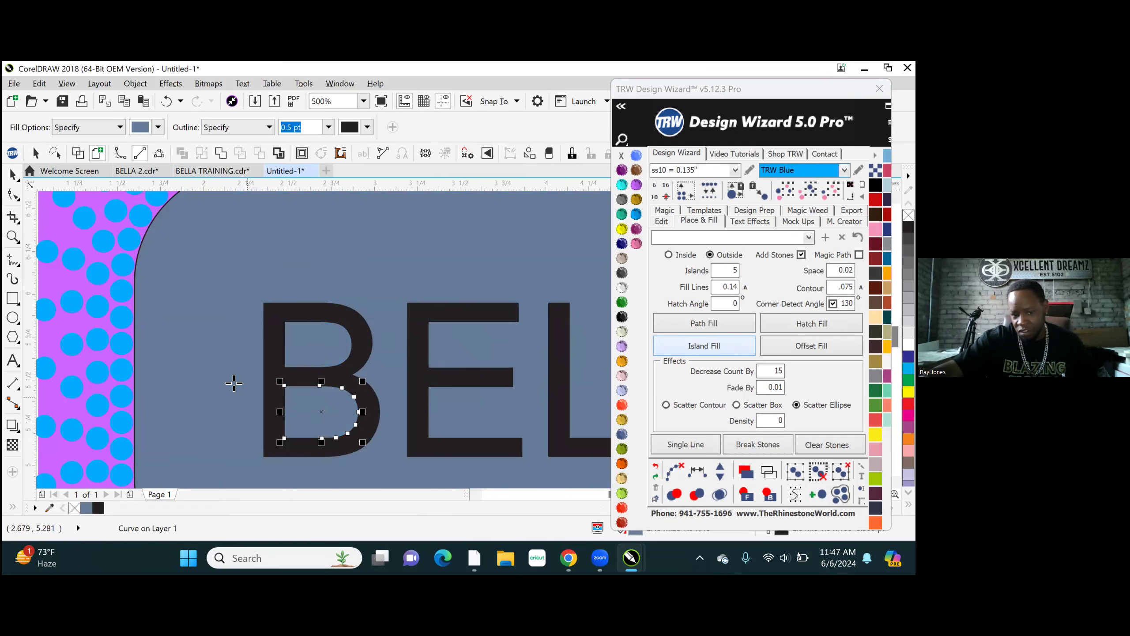
scroll(232, 383, down, 2)
click(540, 379)
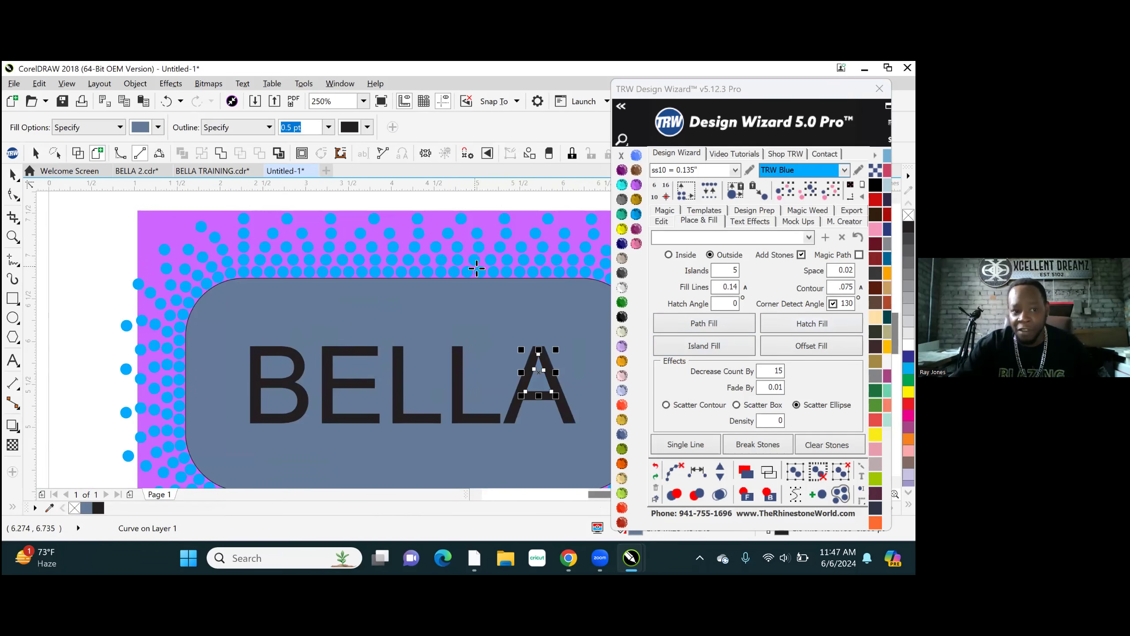
click(12, 174)
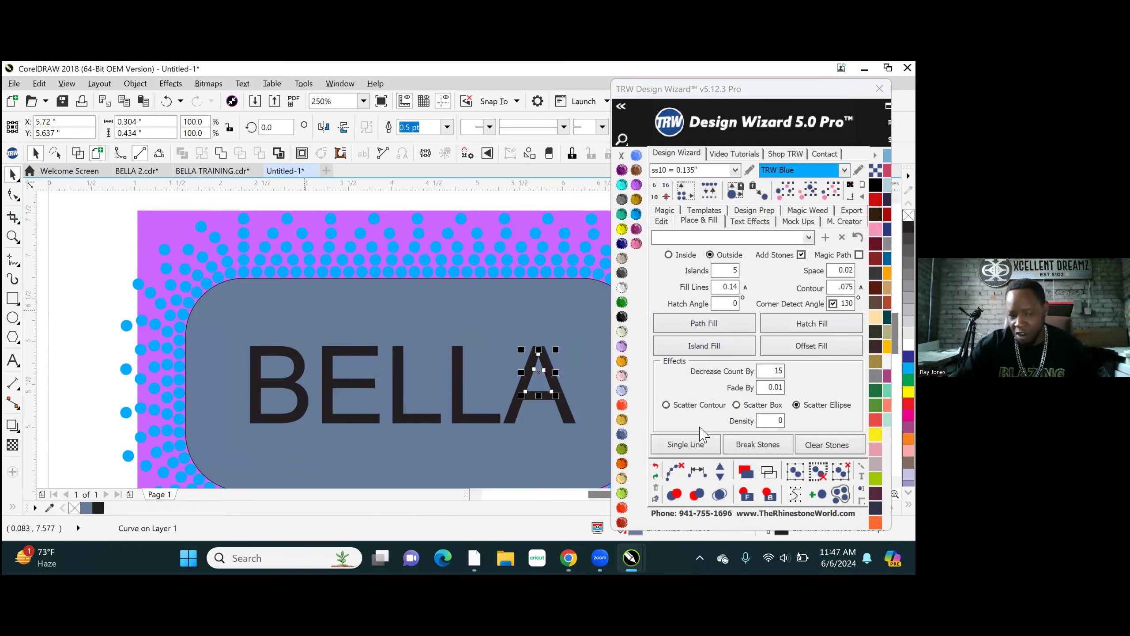
- Weld all the Smart Fill pieces into one knockout shape and send it to the back of the design
scroll(240, 346, down, 2)
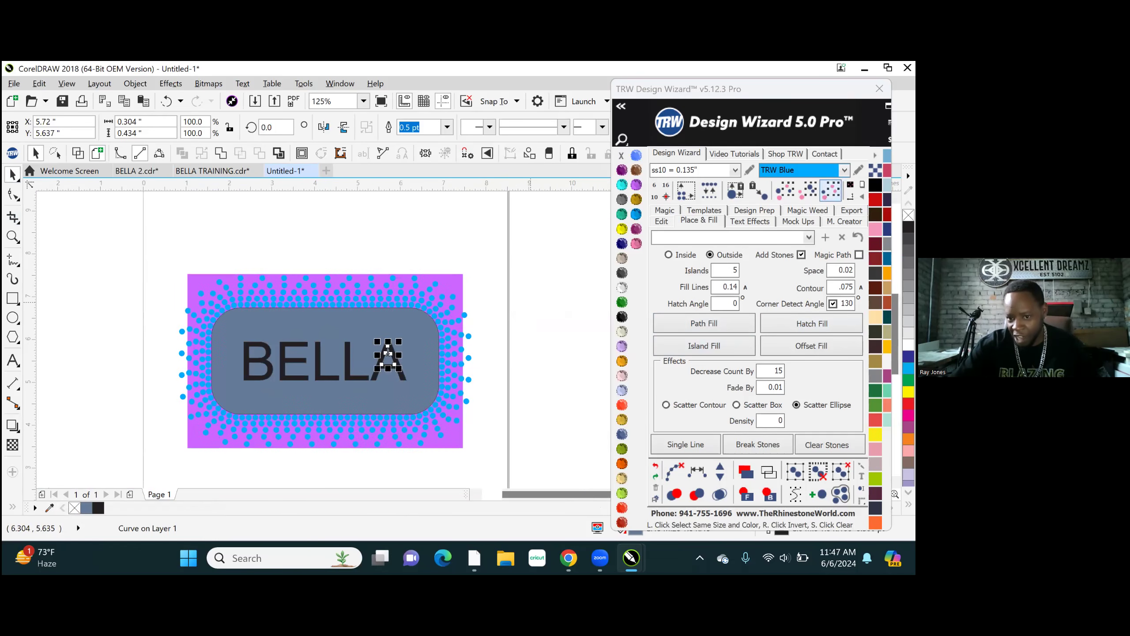
click(252, 361)
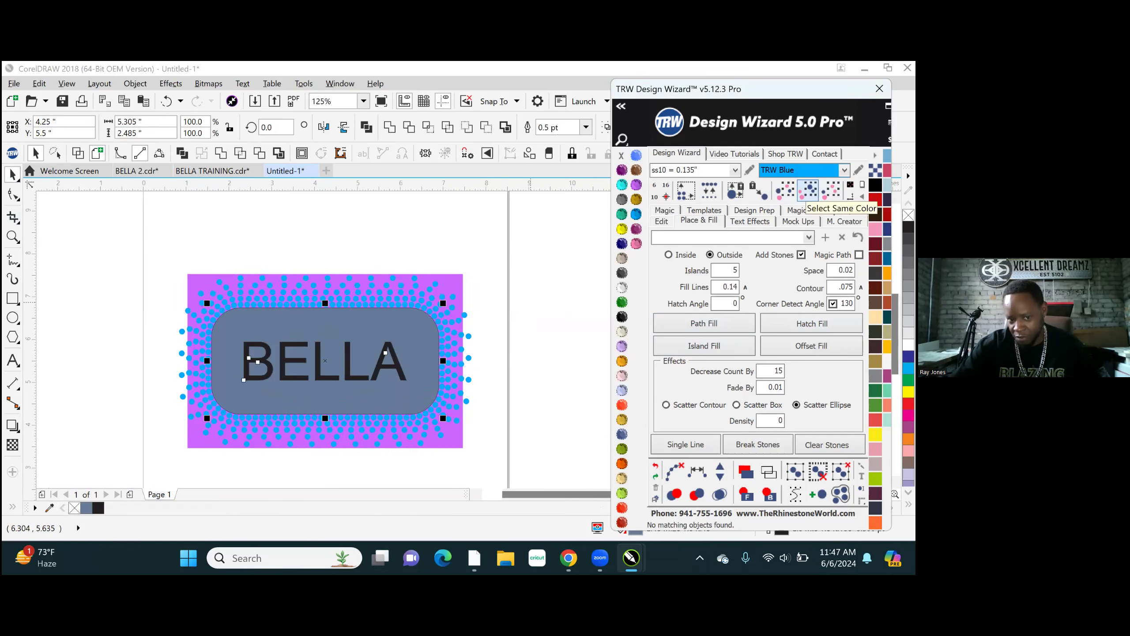
click(219, 155)
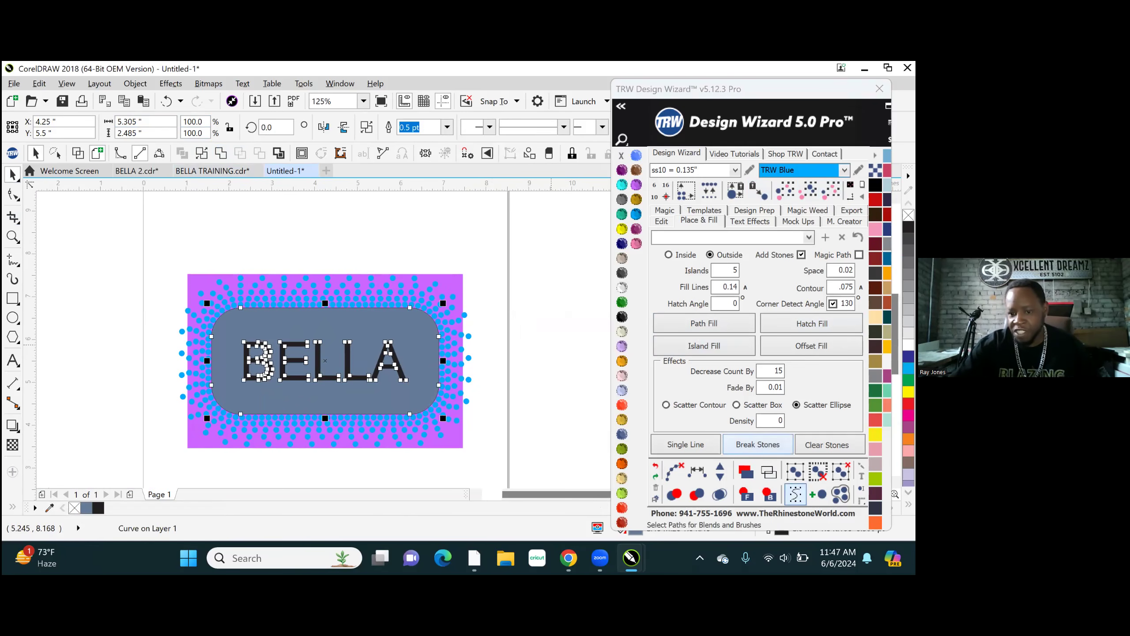
click(769, 493)
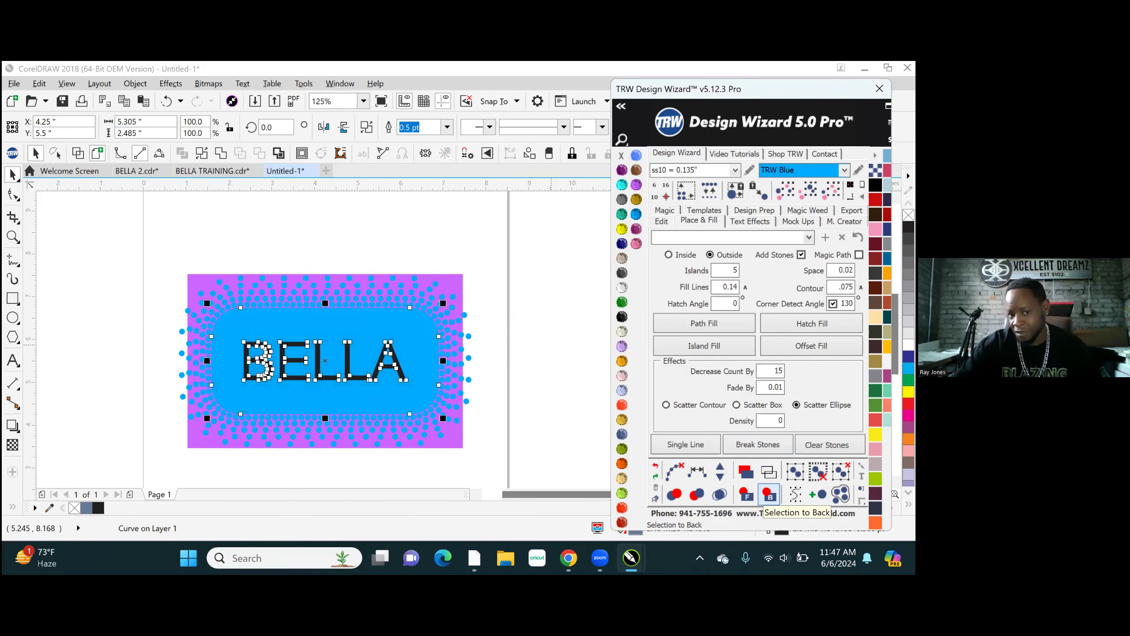
click(459, 235)
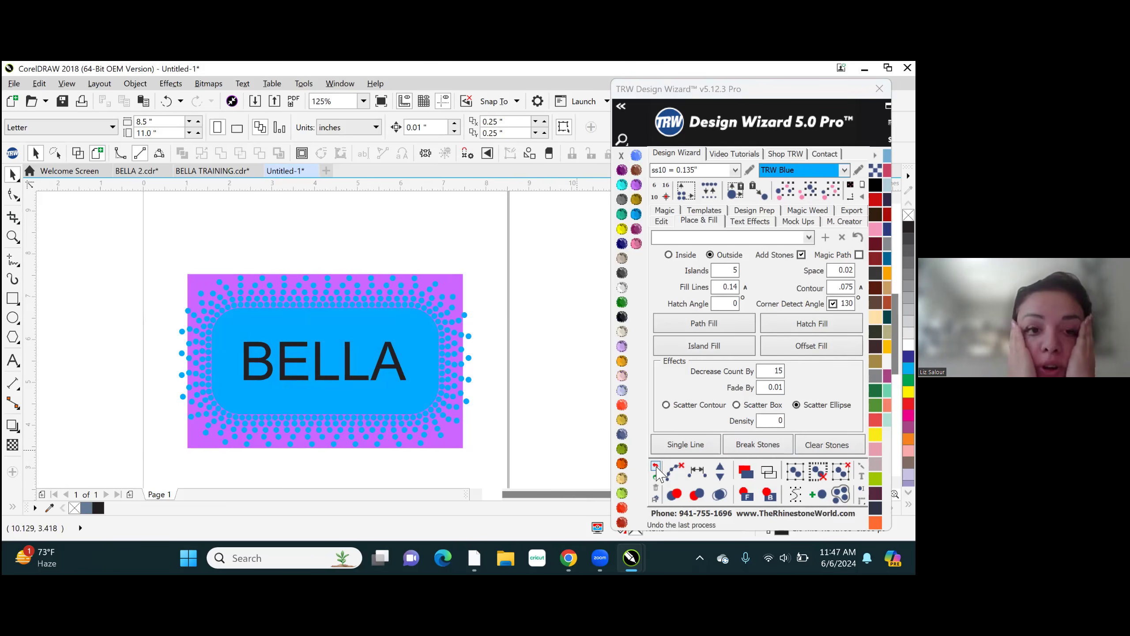
- Undo the reordering, weld, Smart Fill shapes and last path clearing to restore the stone rows on their paths
click(657, 470)
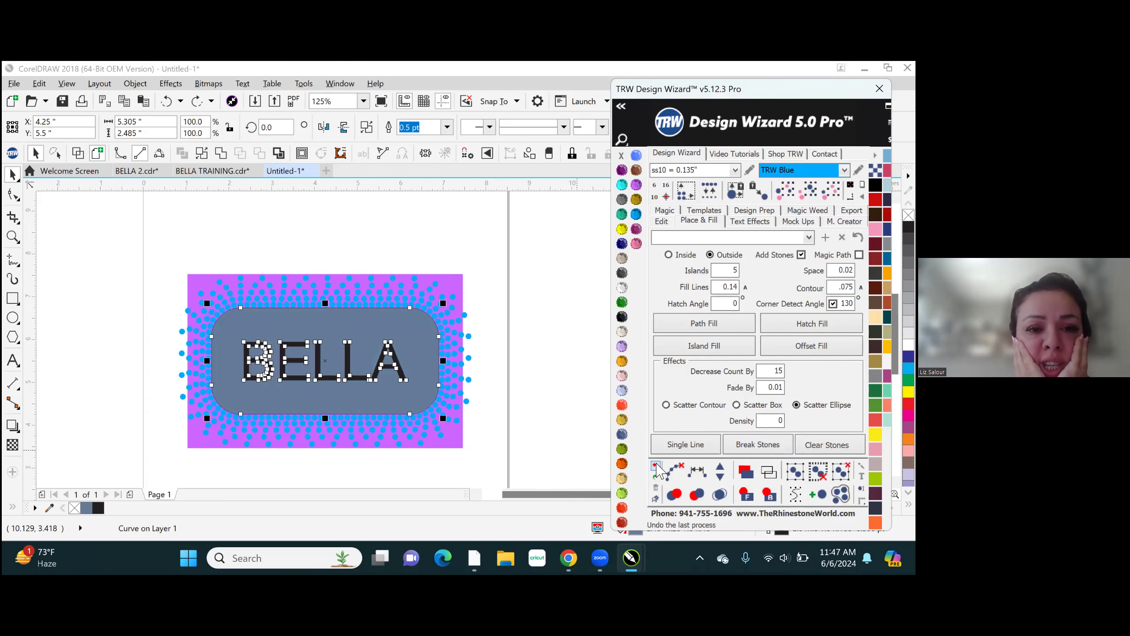
click(657, 465)
click(657, 465)
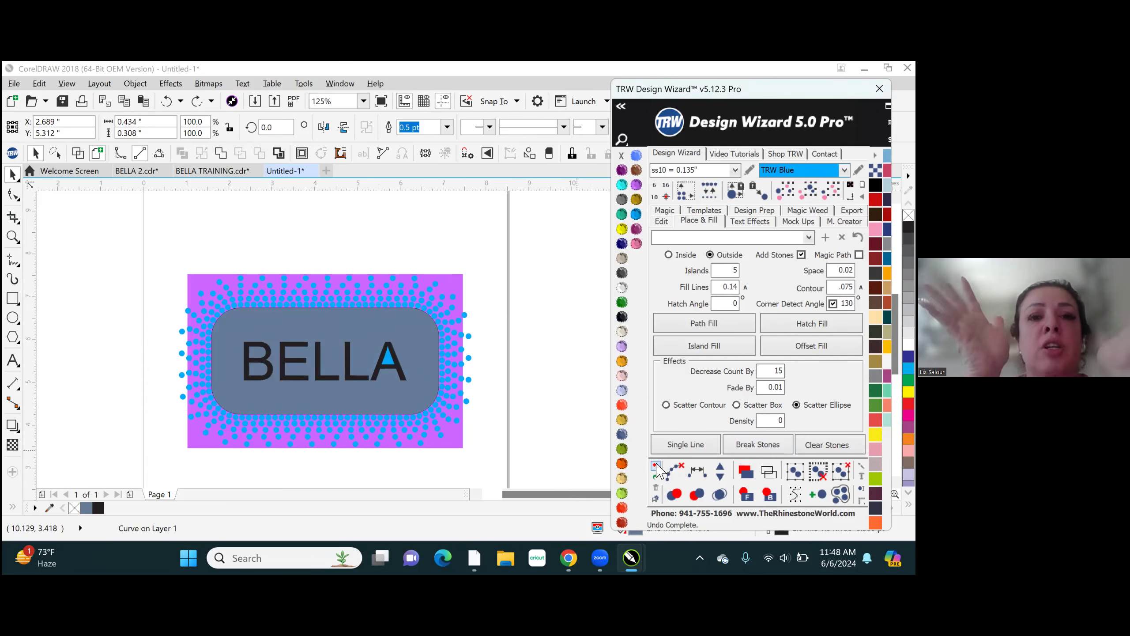
click(657, 465)
click(657, 465)
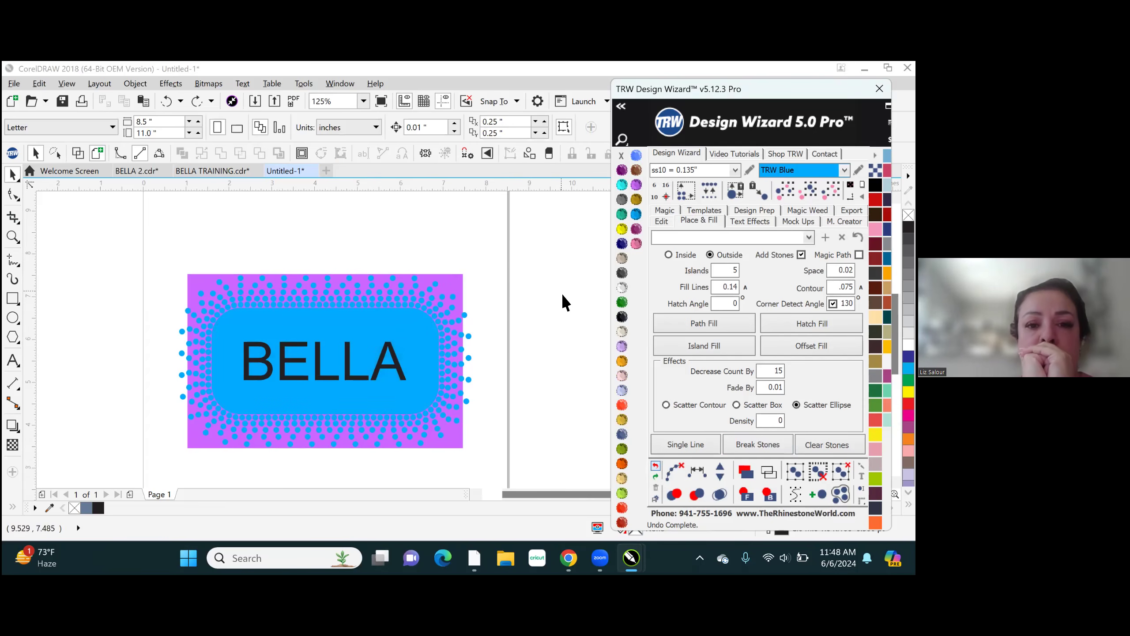
click(656, 466)
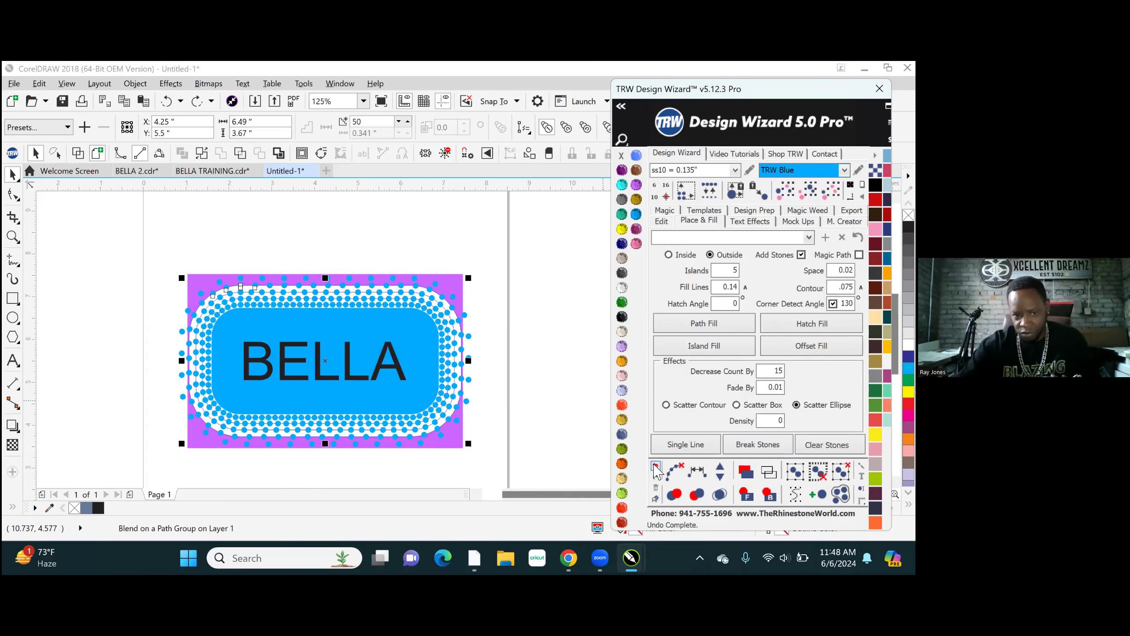
click(657, 466)
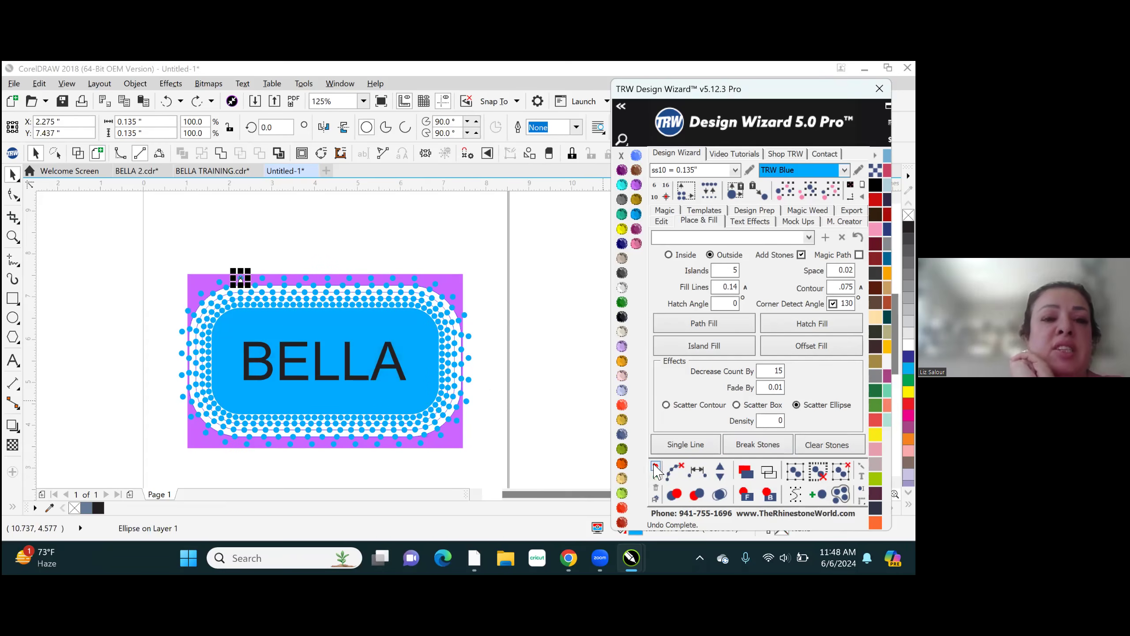
- Select the complete BELLA design and clear the paths from its stones again
drag(150, 236, 547, 483)
click(673, 471)
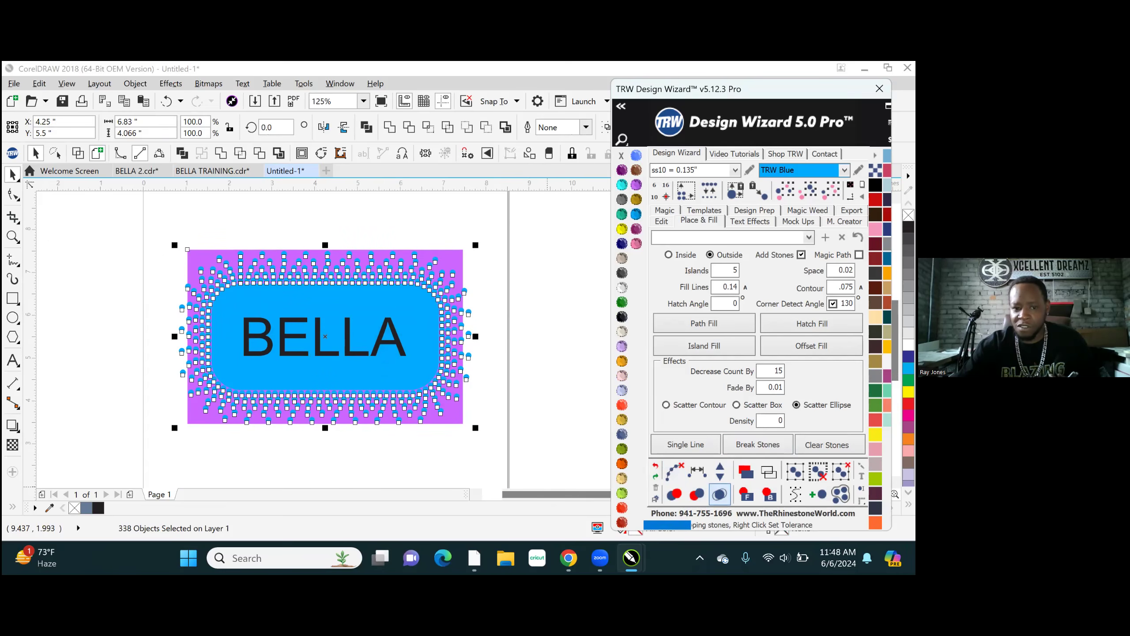
- Try merging the overlapping stones once more, undo the merge and deselect the design
click(699, 496)
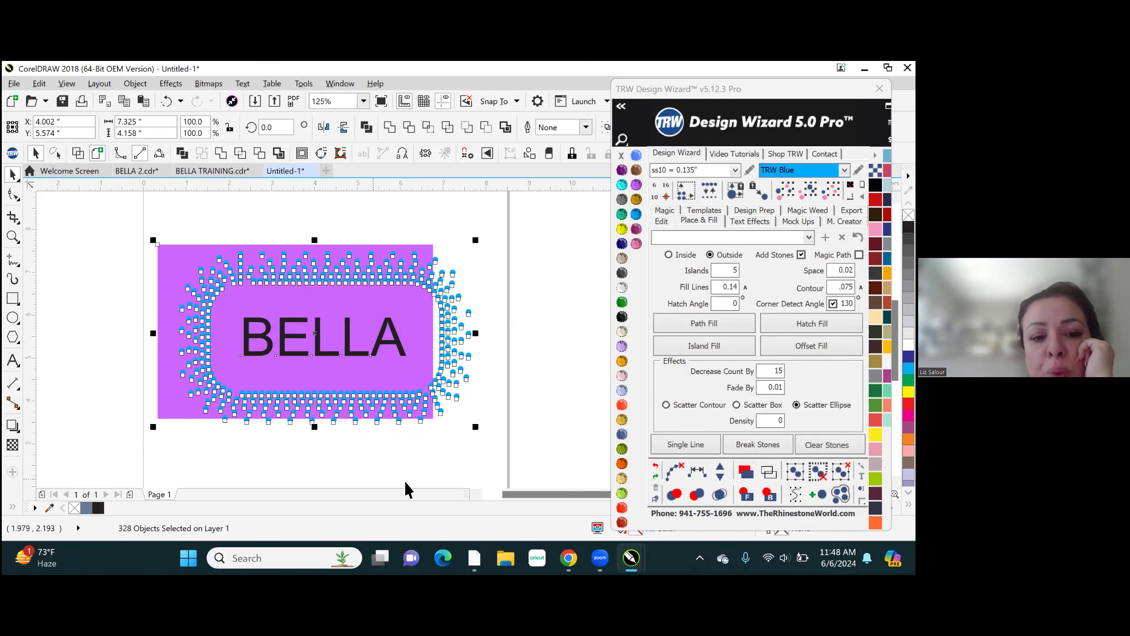
click(657, 470)
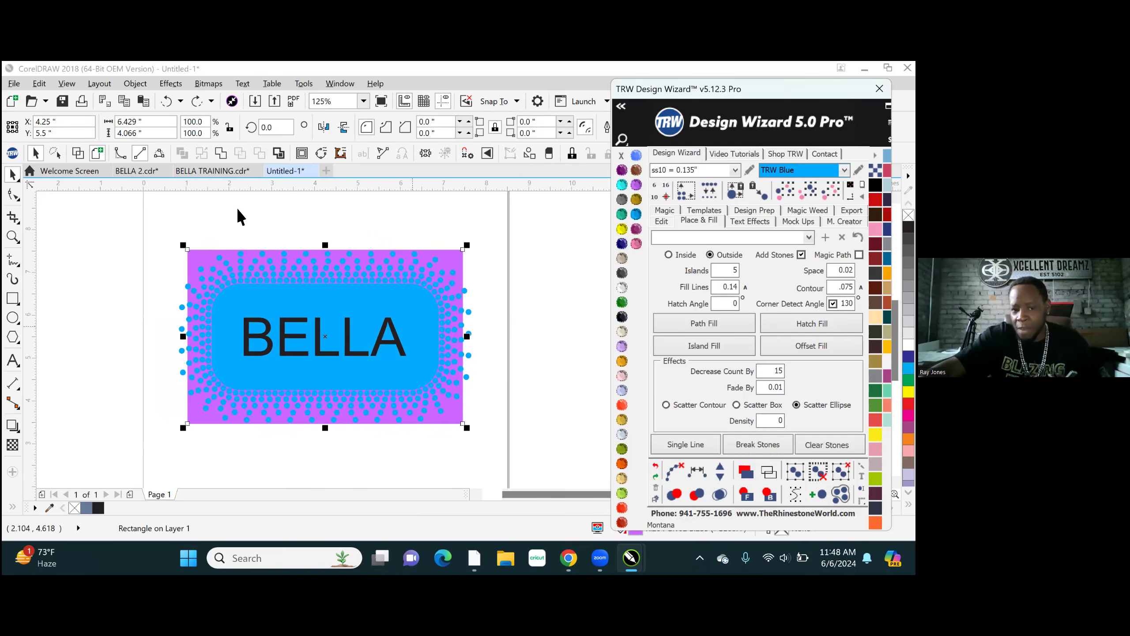
click(352, 213)
- Smart-fill the rounded badge area around BELLA, both openings in the B and the opening in the A
scroll(311, 377, up, 2)
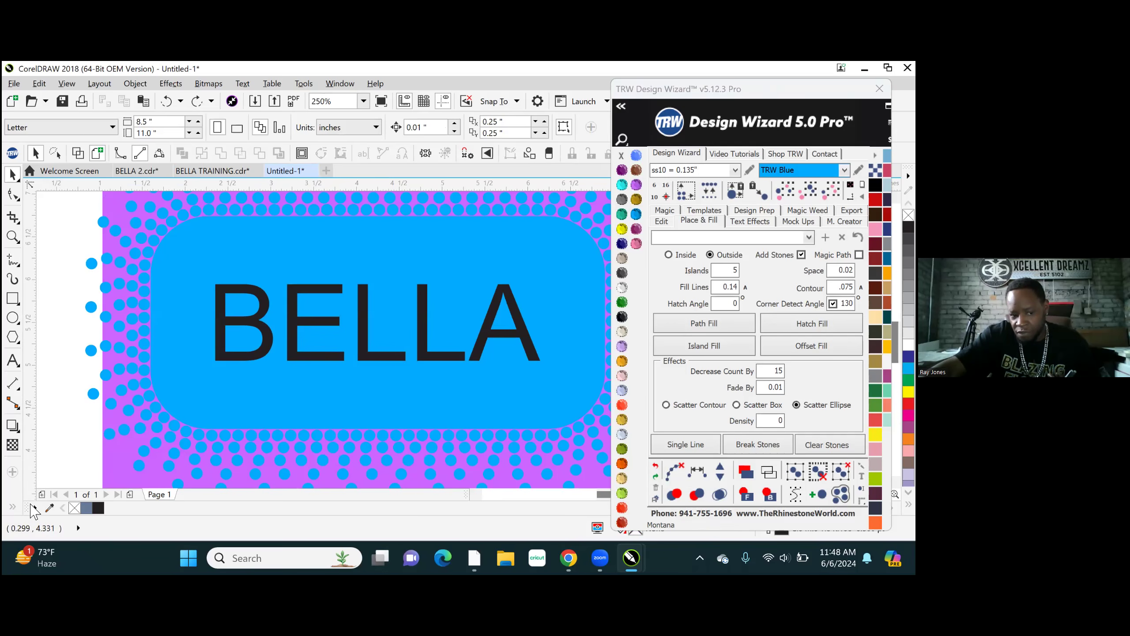
click(11, 508)
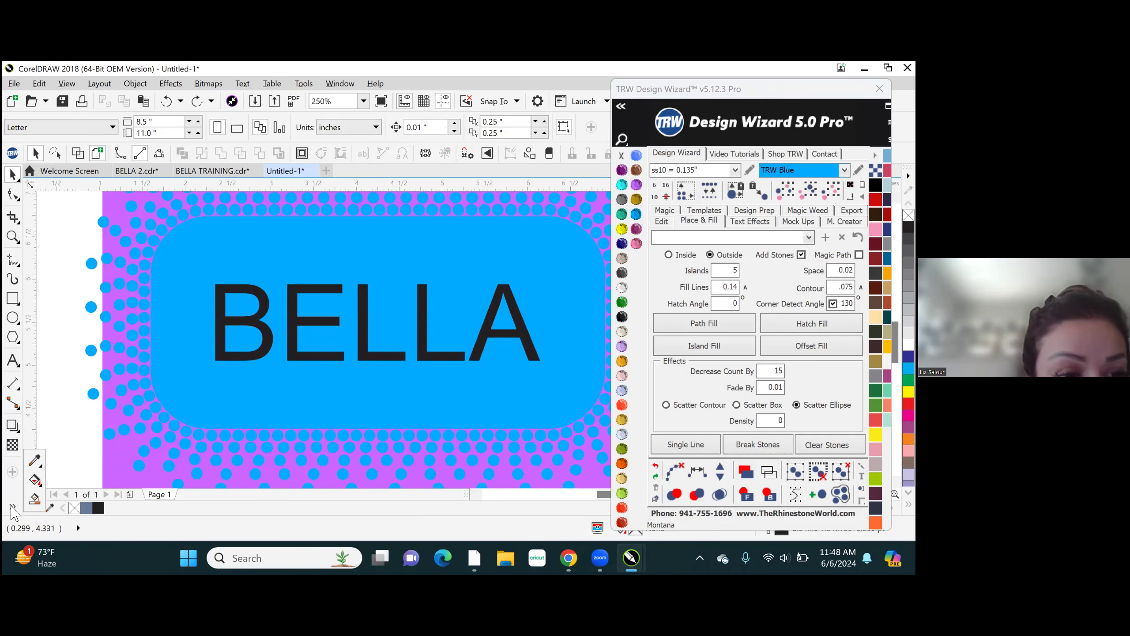
click(34, 499)
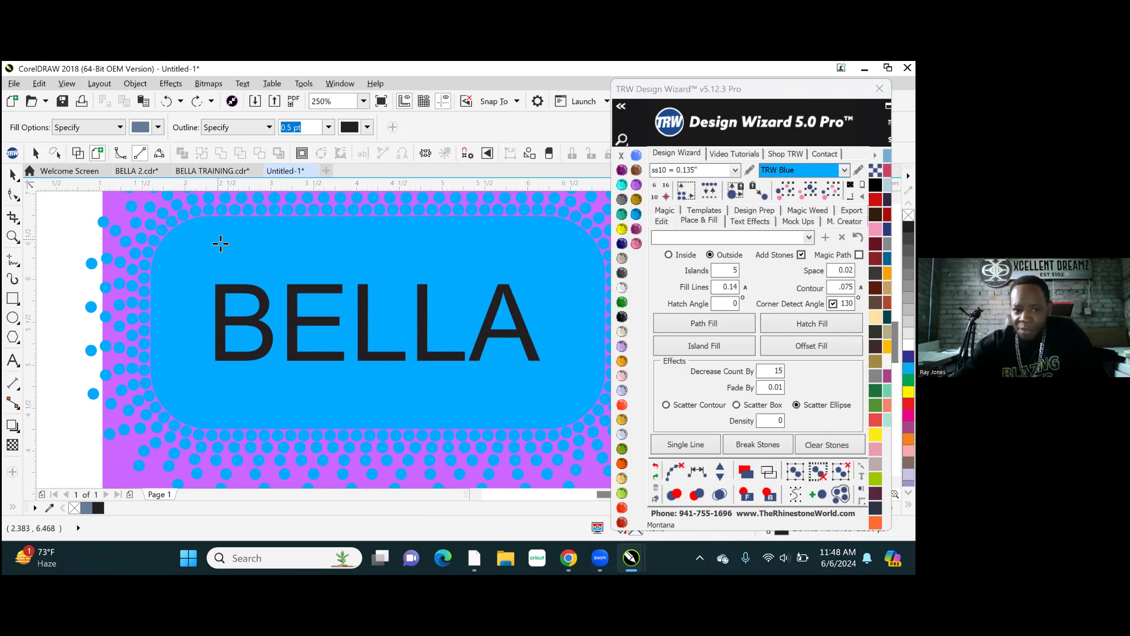
click(228, 264)
click(242, 305)
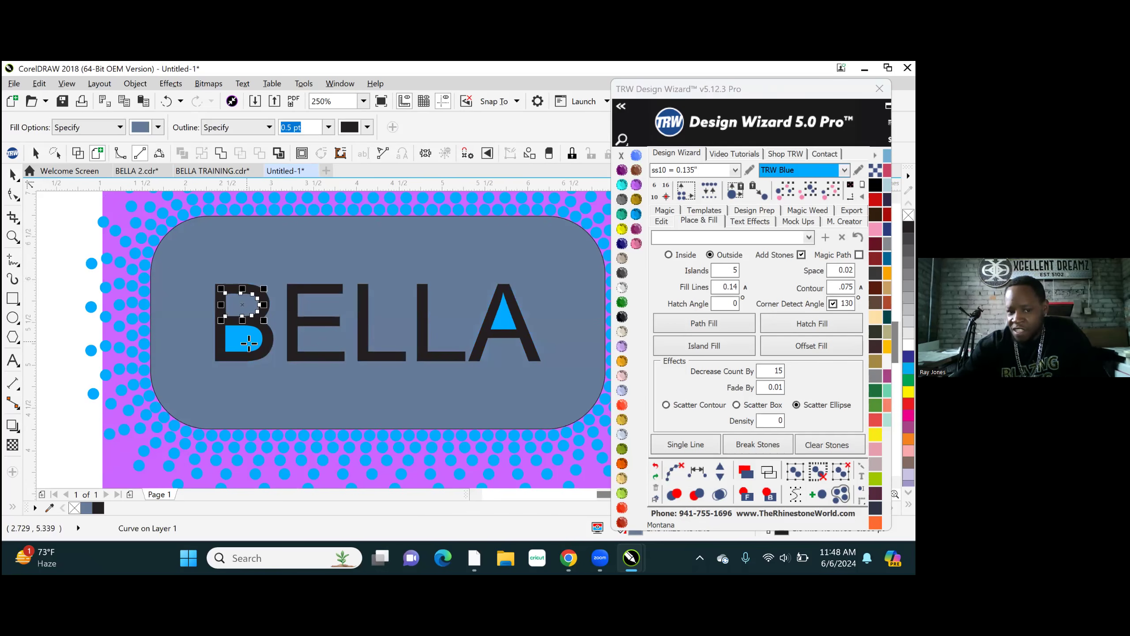
click(248, 340)
click(506, 317)
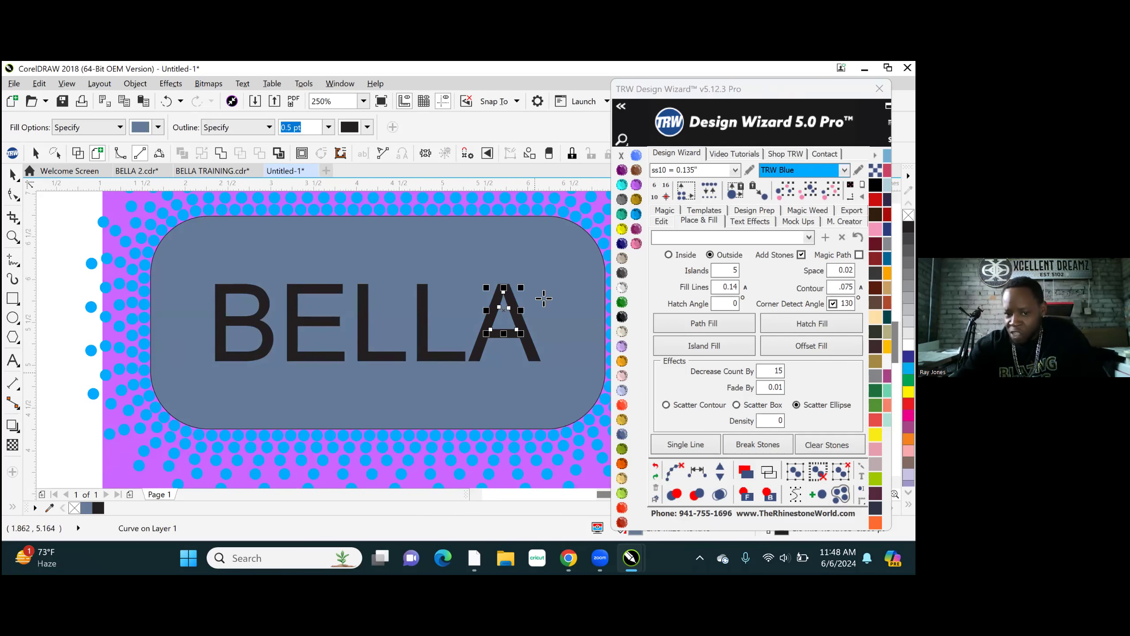
- Select all the same-coloured Smart Fill pieces, weld them into one knockout shape and send it to the back
scroll(330, 397, down, 1)
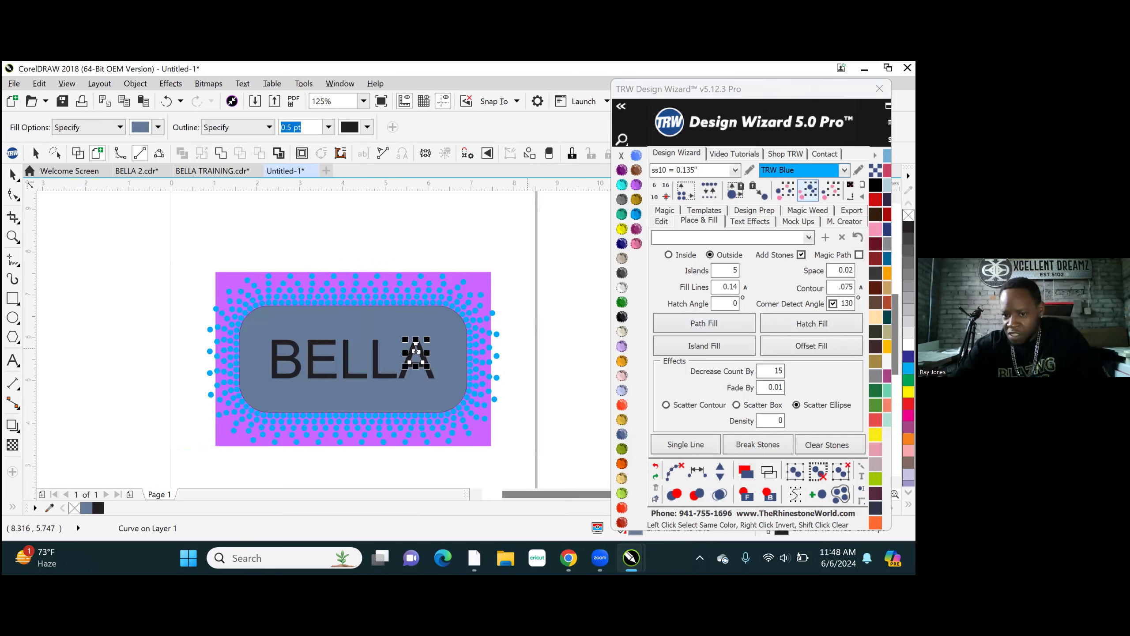
click(808, 189)
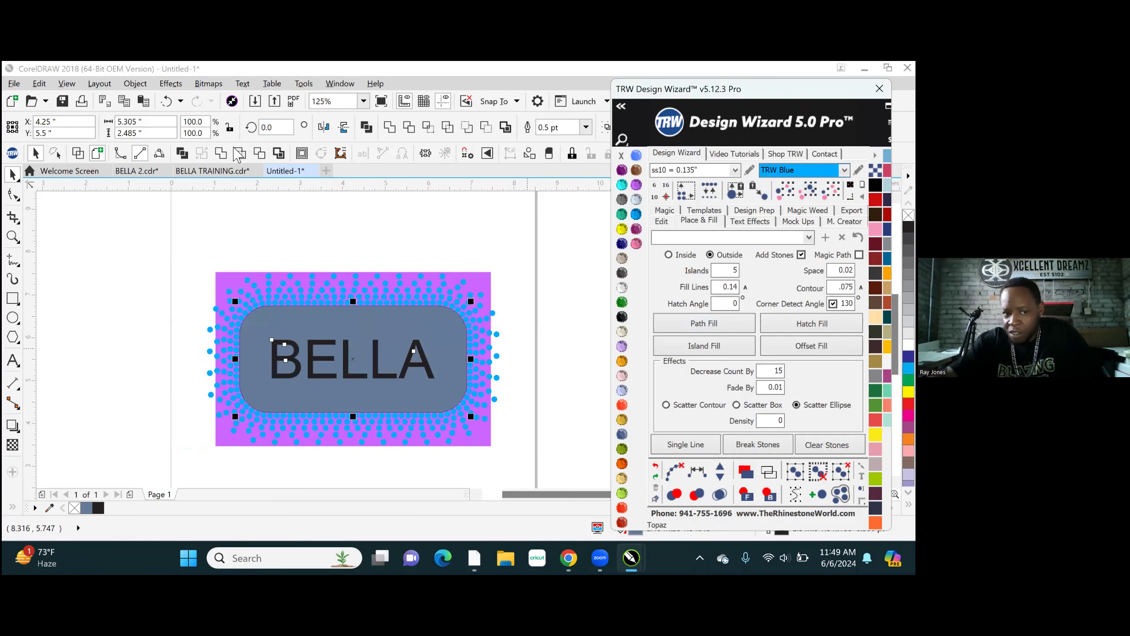
click(221, 153)
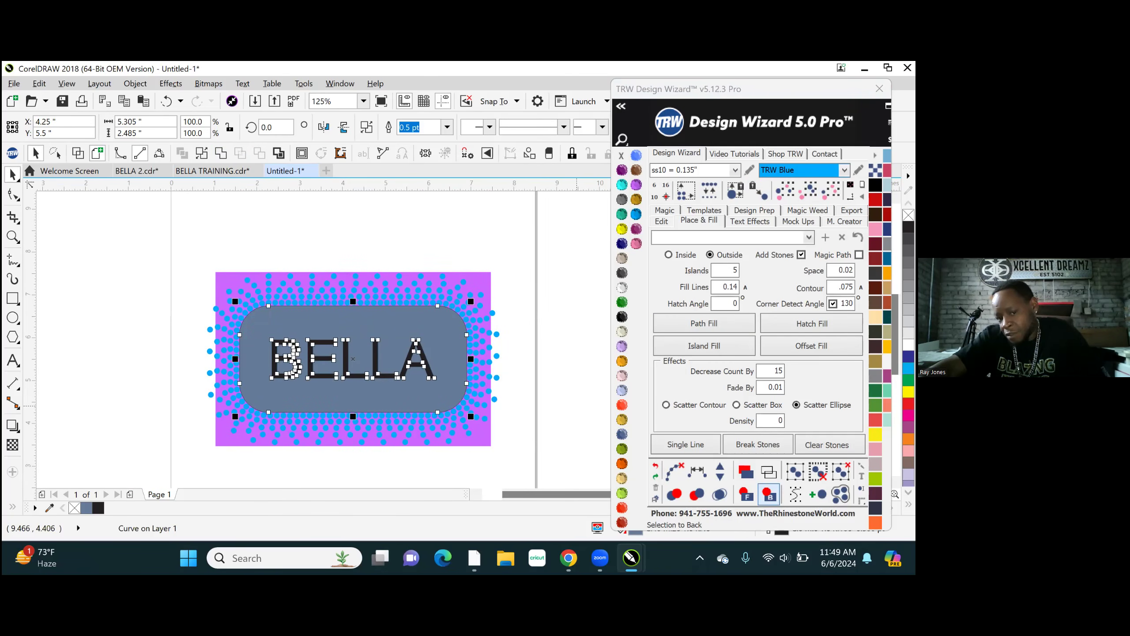
click(770, 495)
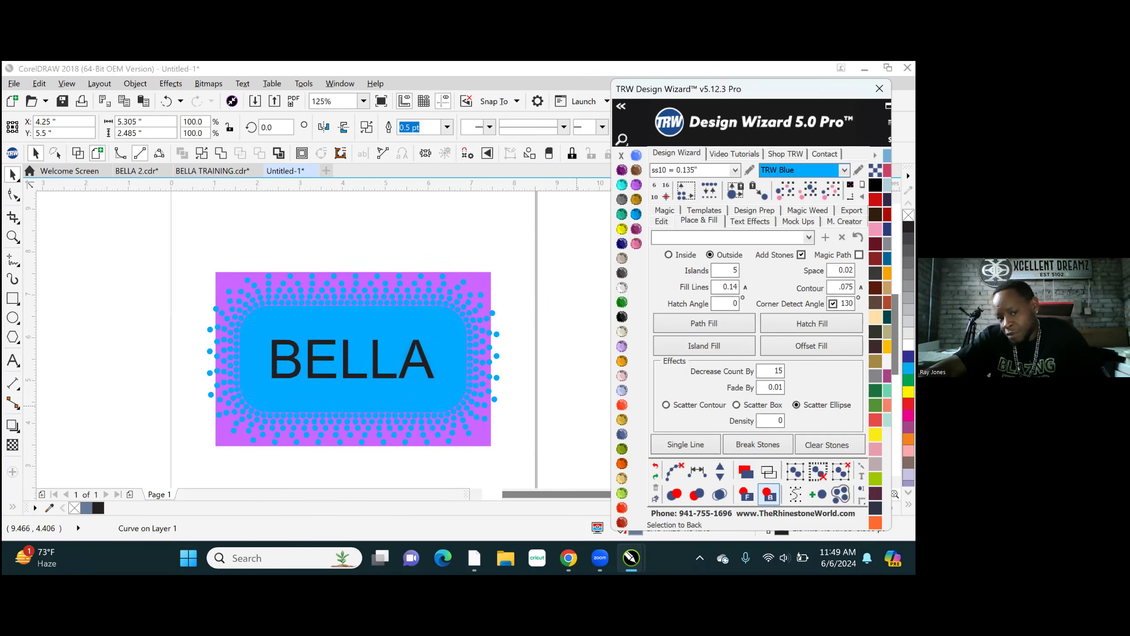
click(463, 233)
- Try deleting the blue rounded rectangle behind BELLA, inspect the design without it and undo the deletion
click(440, 360)
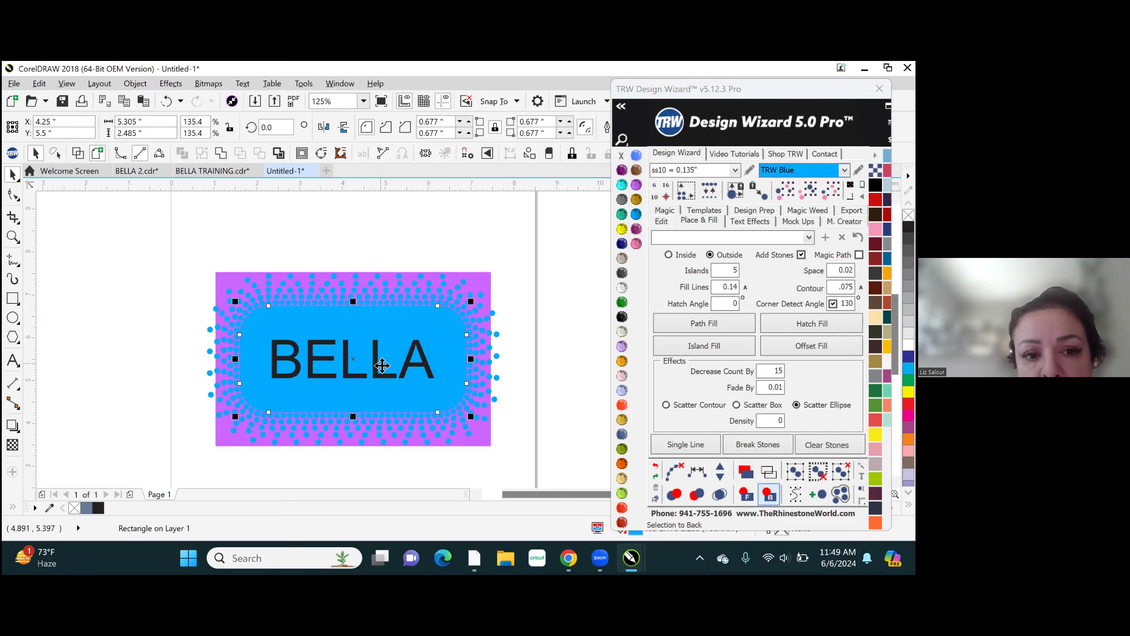
key(Delete)
scroll(395, 377, up, 2)
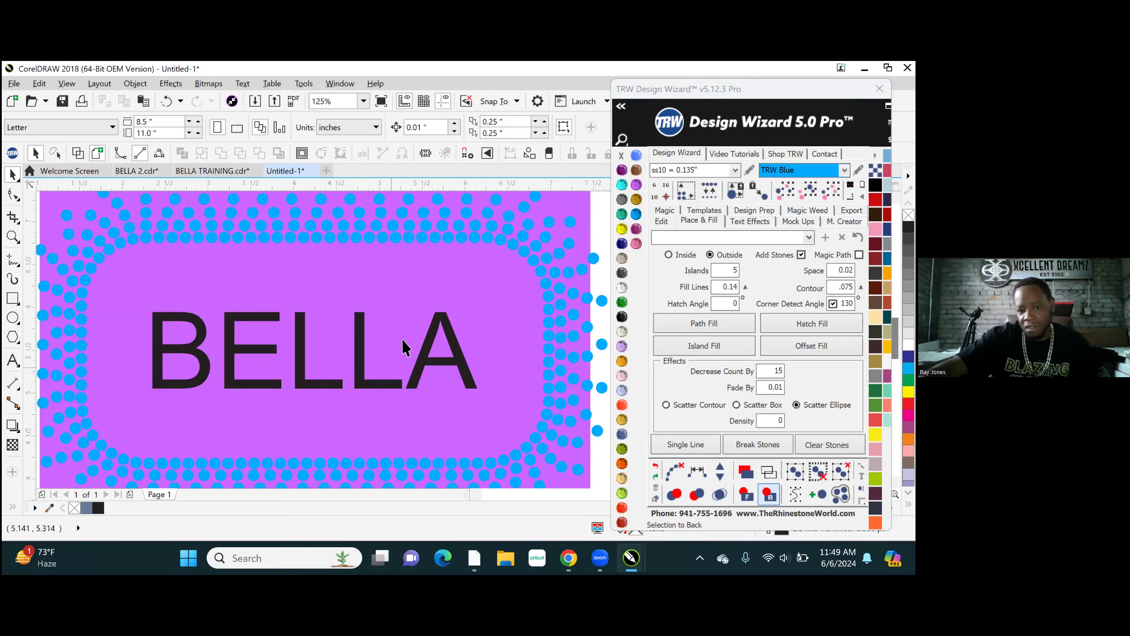
scroll(410, 350, down, 4)
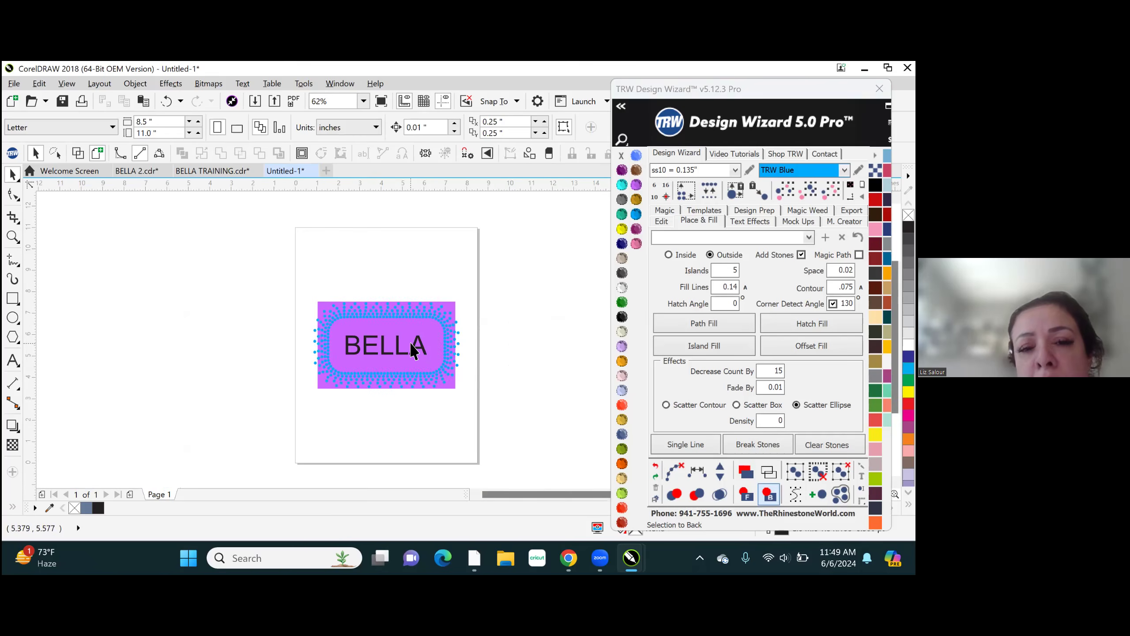
scroll(410, 351, up, 2)
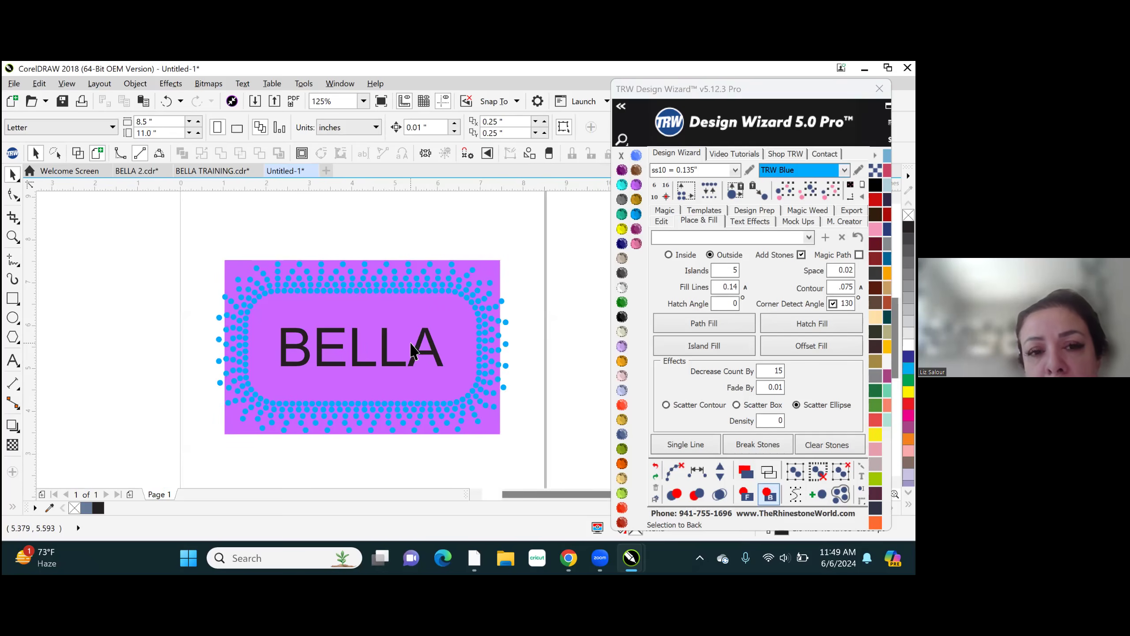
key(ctrl+z)
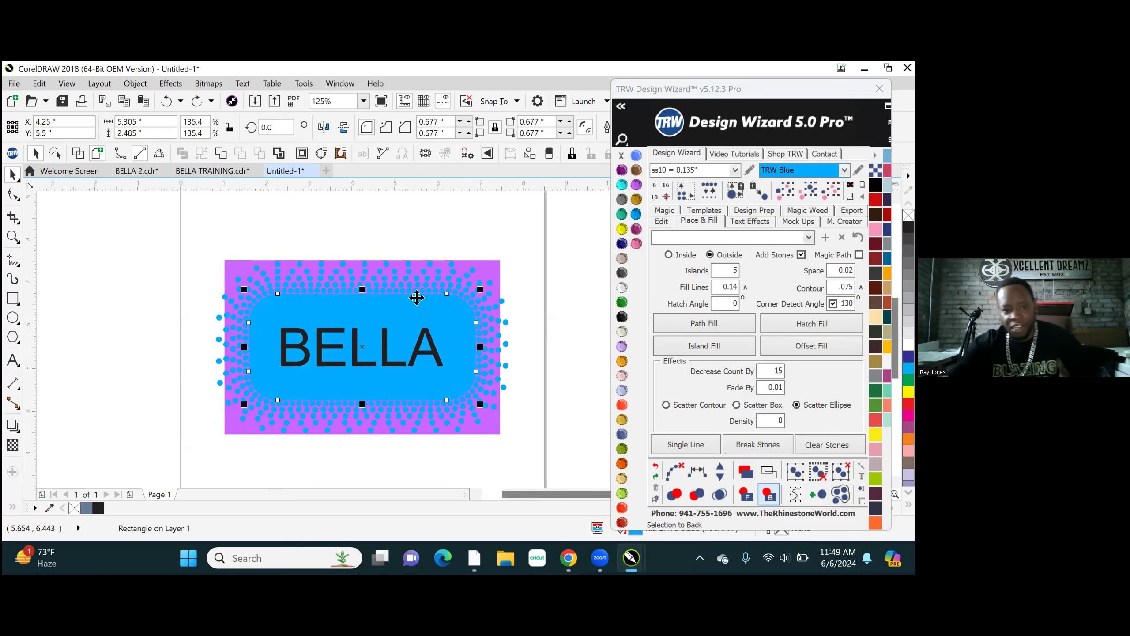
- Select the whole BELLA design, try marking the bottom overlapping stones red and deselect it
drag(201, 233, 533, 458)
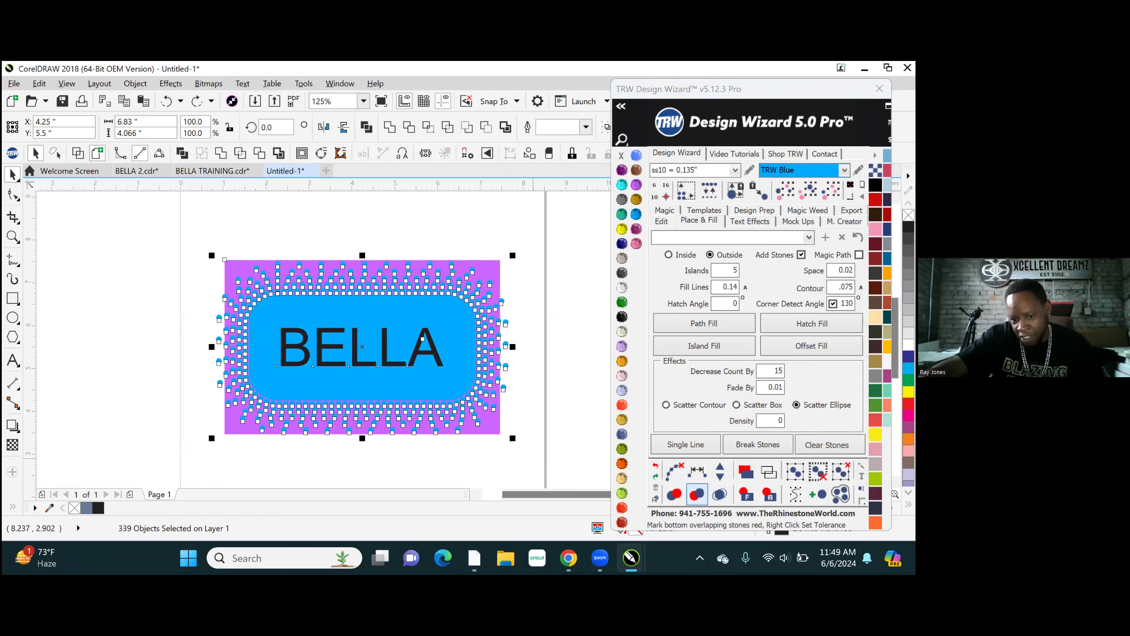
click(697, 493)
click(435, 221)
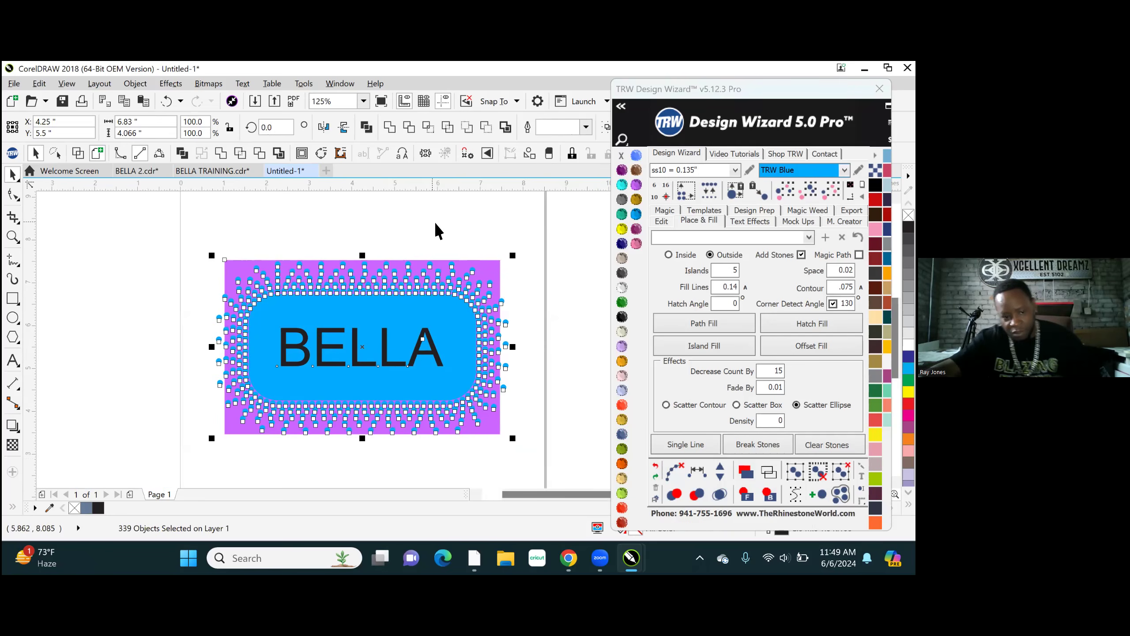
- Select the welded knockout shape and nudge it 15 inches to the right, clear of the design
click(456, 316)
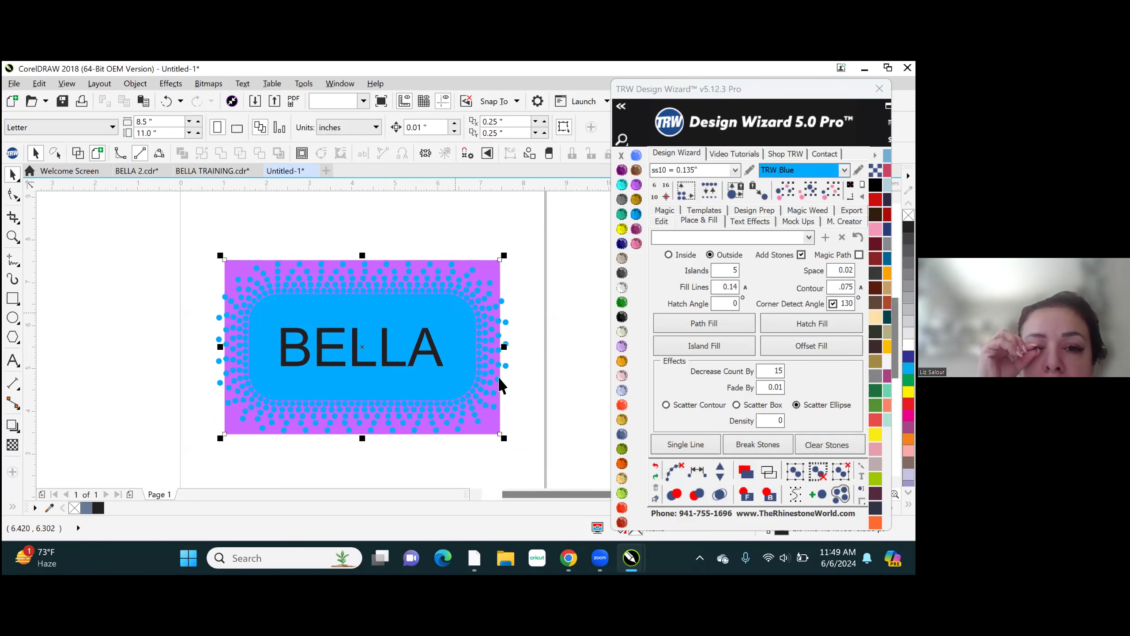
click(453, 329)
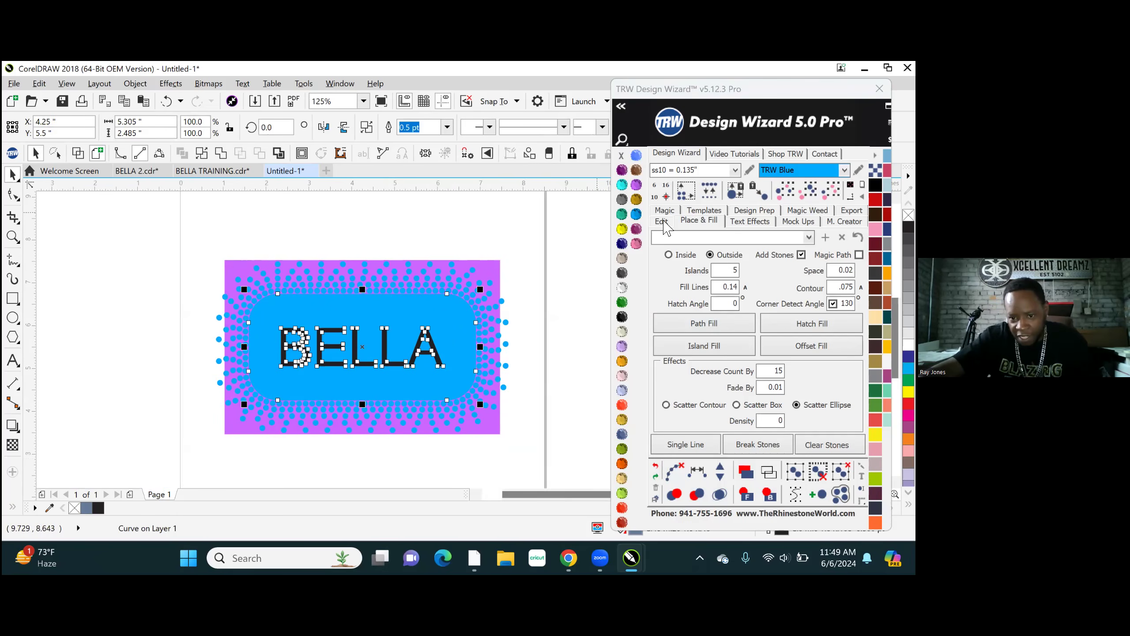
click(662, 222)
click(785, 314)
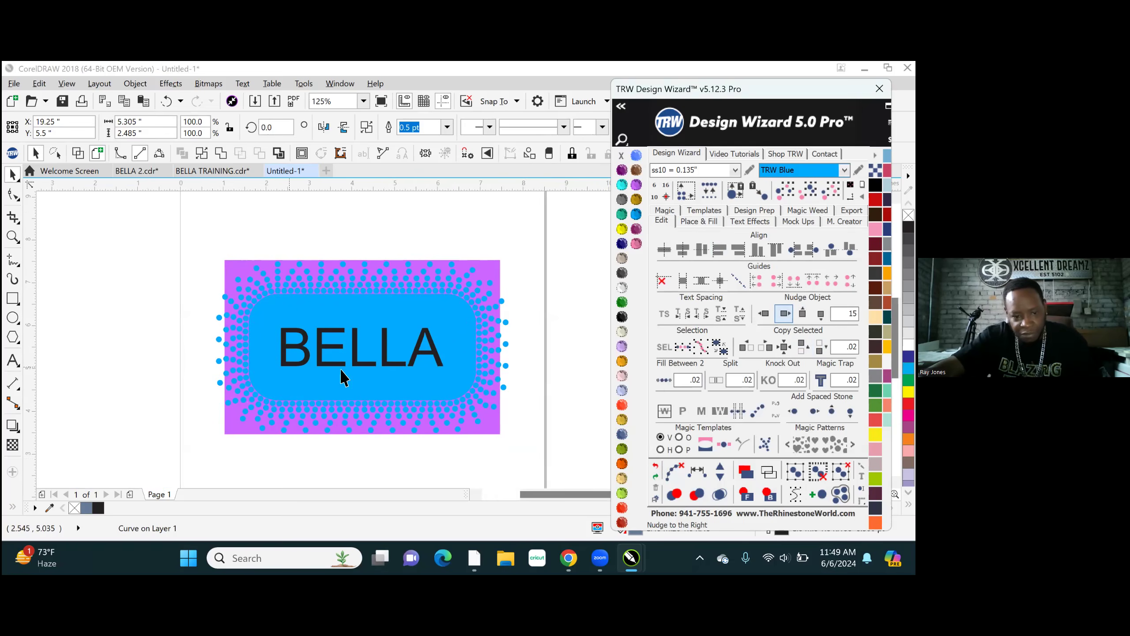
- Select the BELLA design left on the page and merge its overlapping objects
scroll(341, 373, down, 1)
click(294, 283)
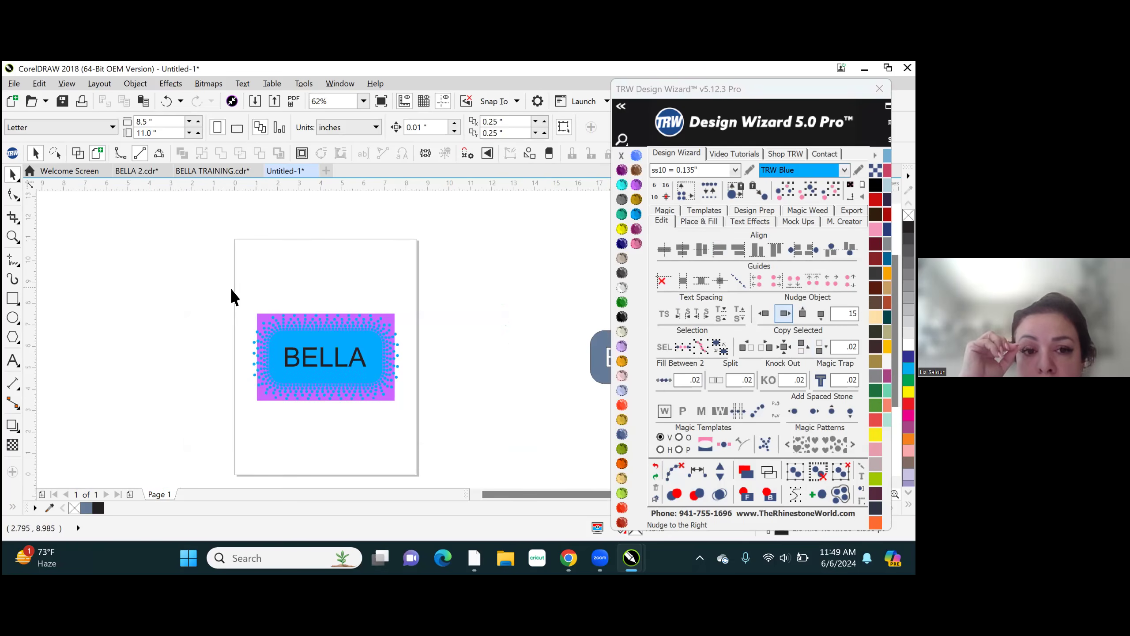
drag(415, 408, 441, 429)
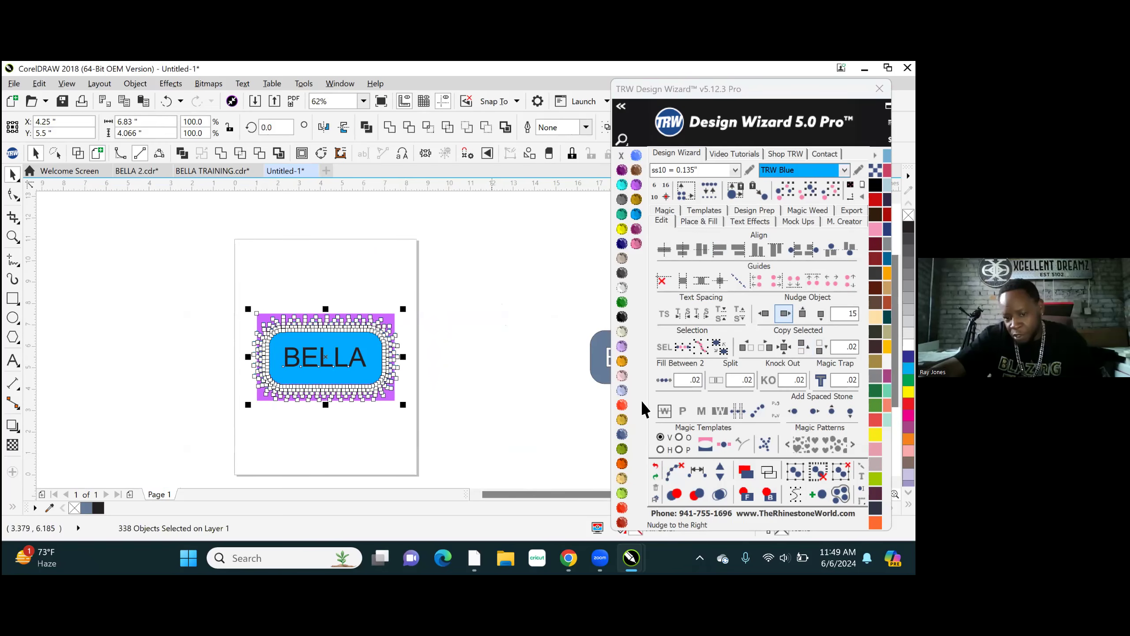
click(719, 494)
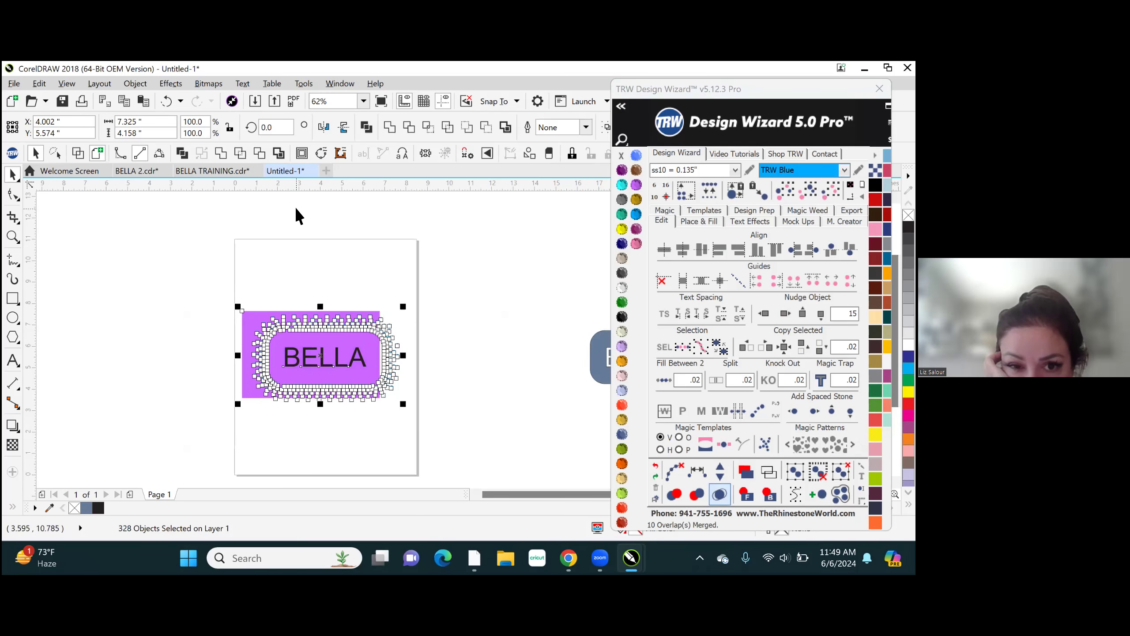
click(307, 253)
scroll(349, 380, up, 2)
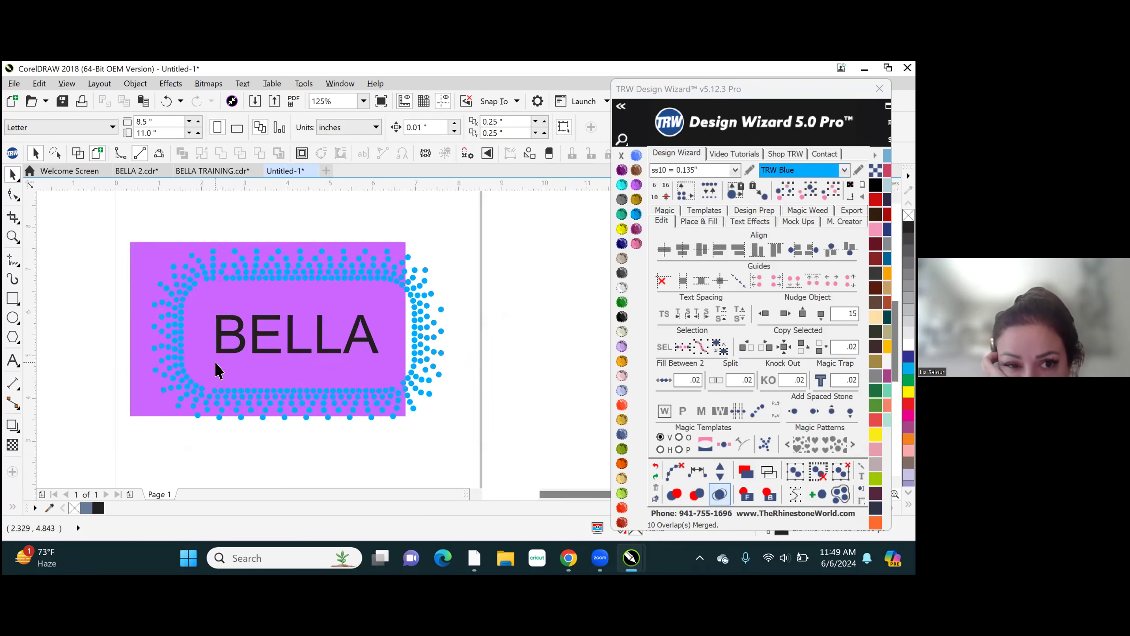
scroll(217, 371, down, 4)
scroll(341, 366, up, 2)
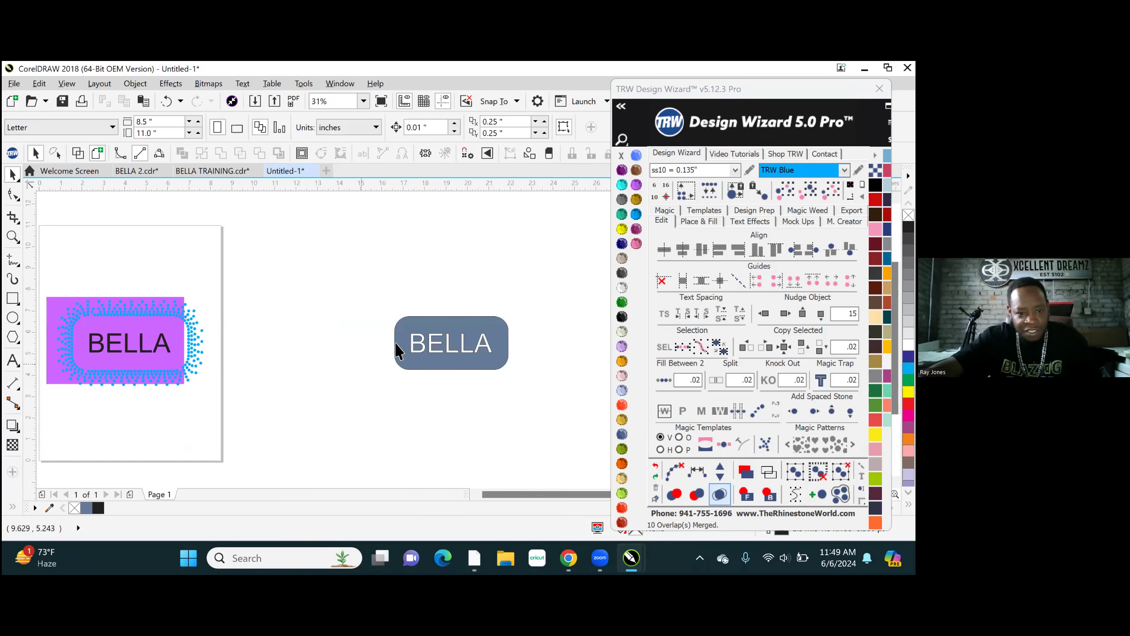
- Nudge the knockout shape 15 inches back to the left and bring it to the front of the design
click(447, 330)
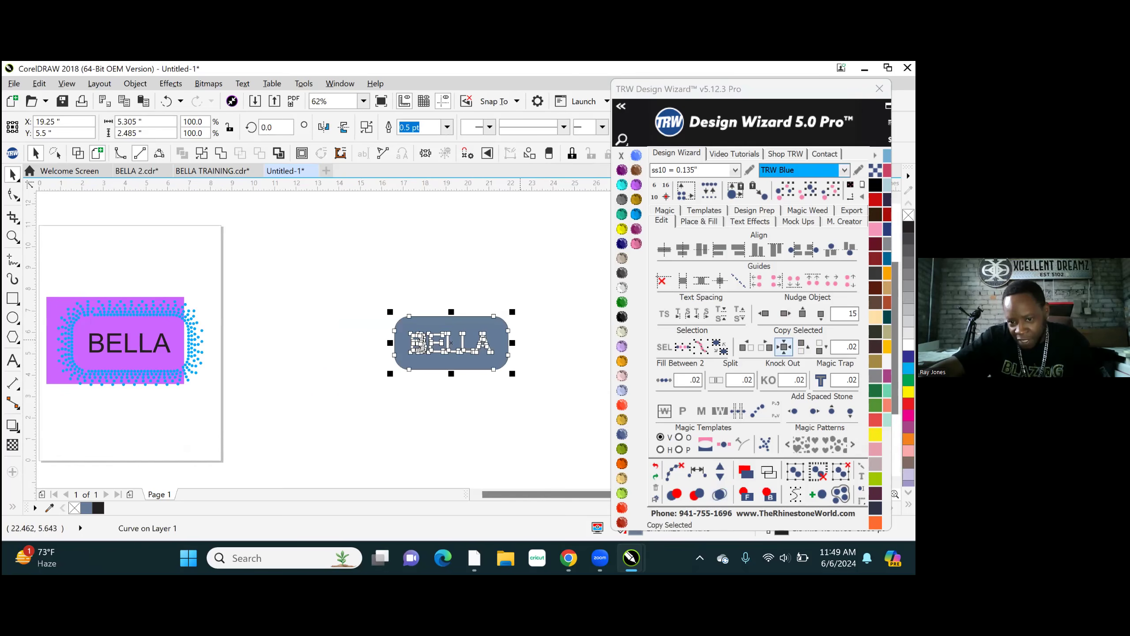
click(764, 314)
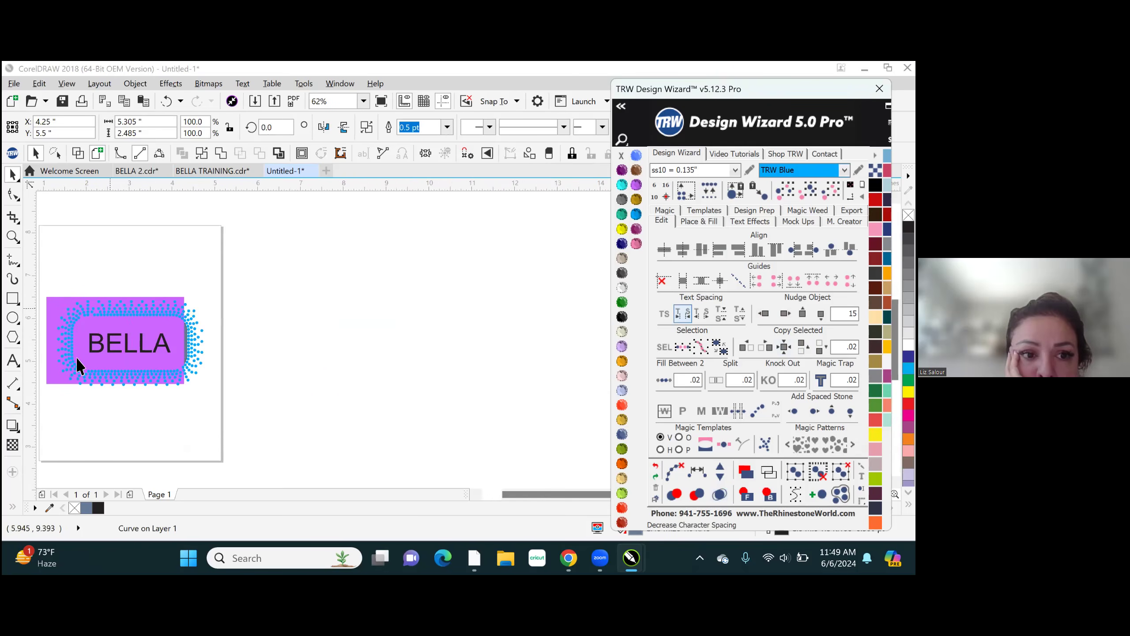
scroll(78, 347, up, 4)
click(746, 494)
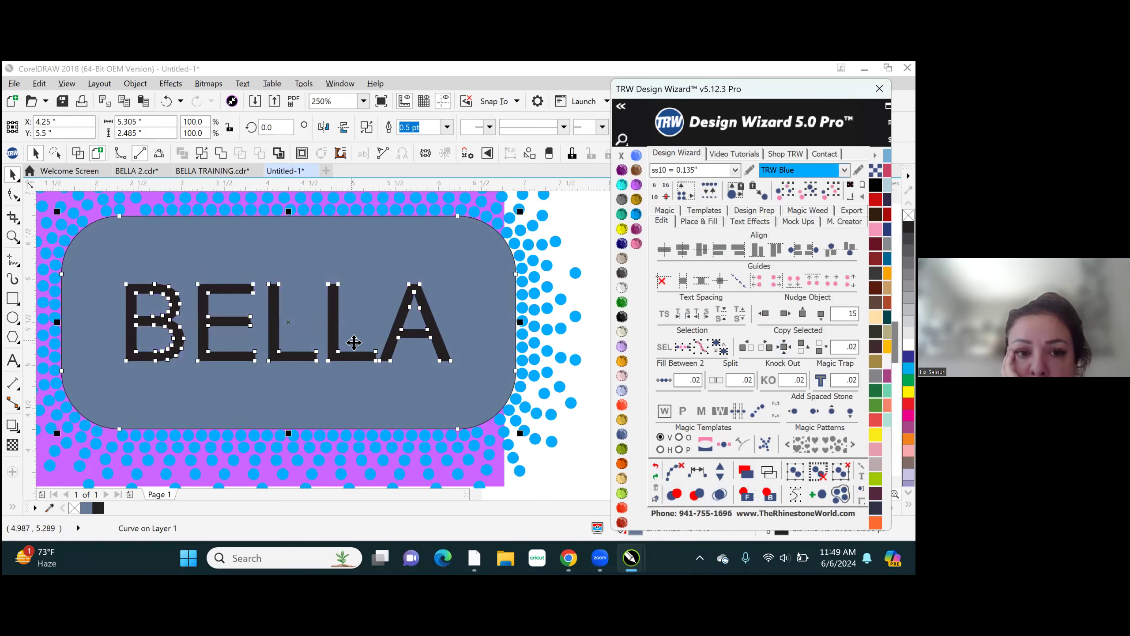
scroll(353, 340, down, 1)
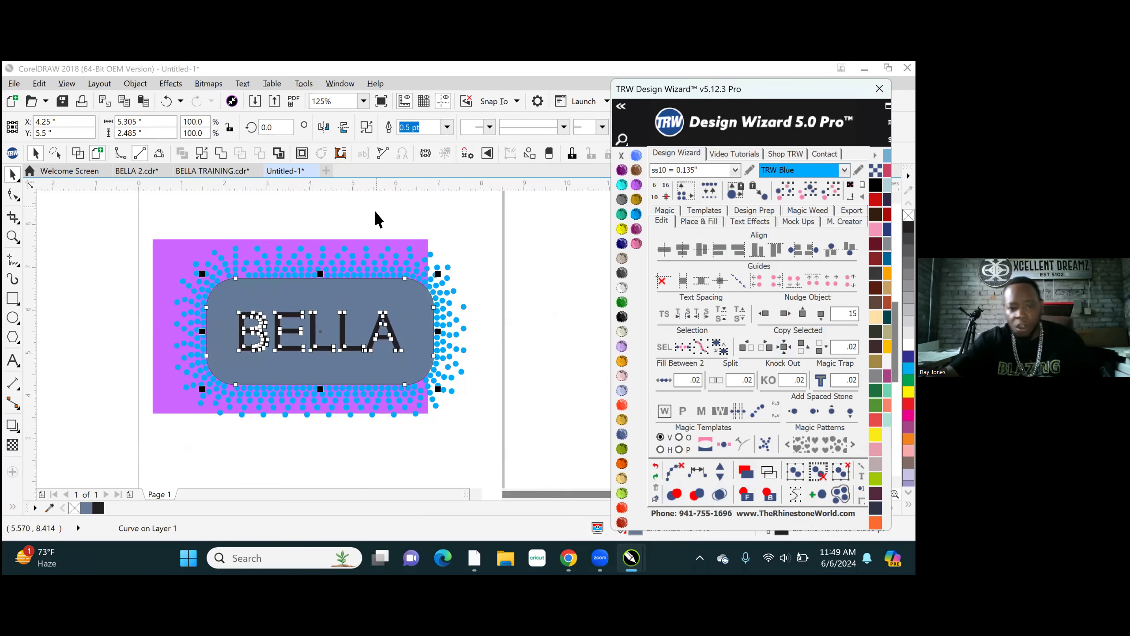
click(368, 222)
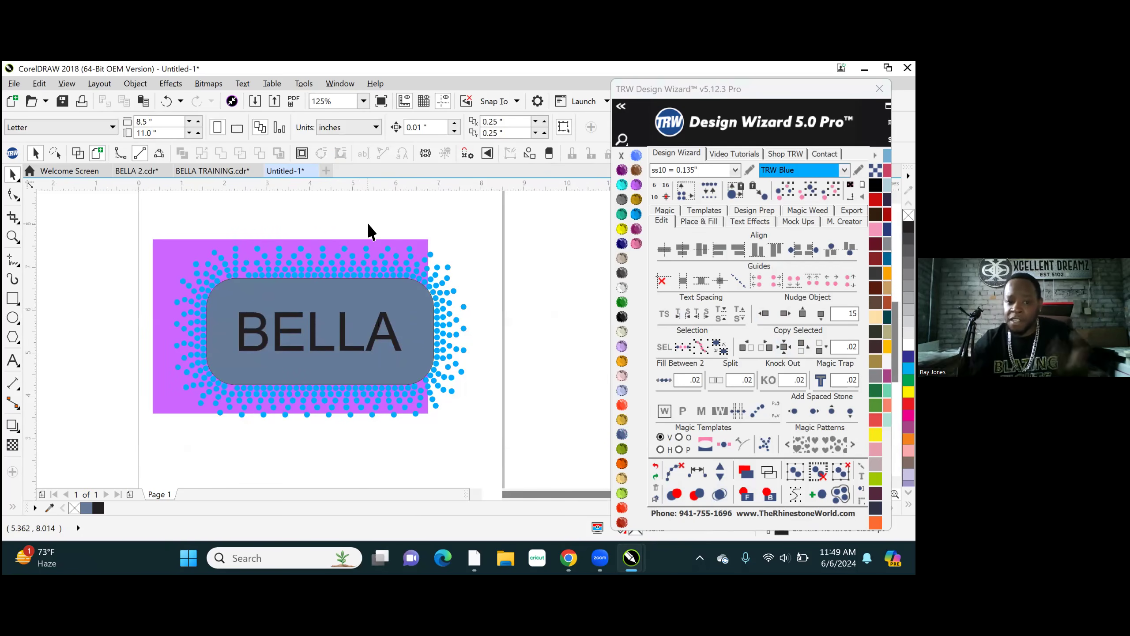
- Hatch-fill the knockout shape with ss10 TRW Blue stones and clear the paths from the fill
click(368, 297)
click(699, 221)
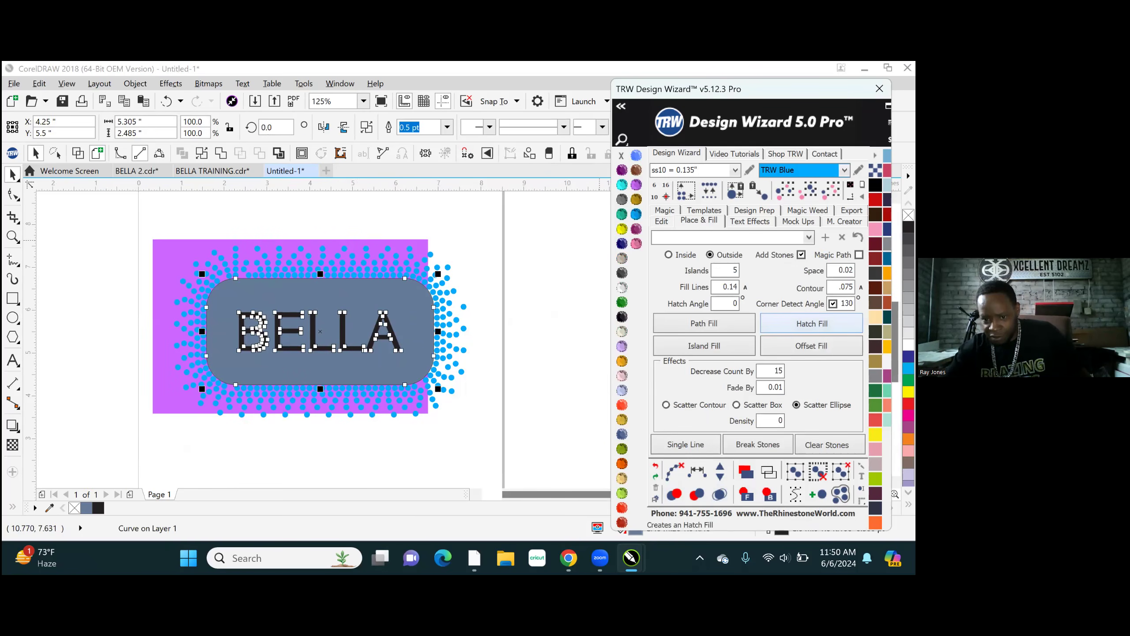
click(812, 323)
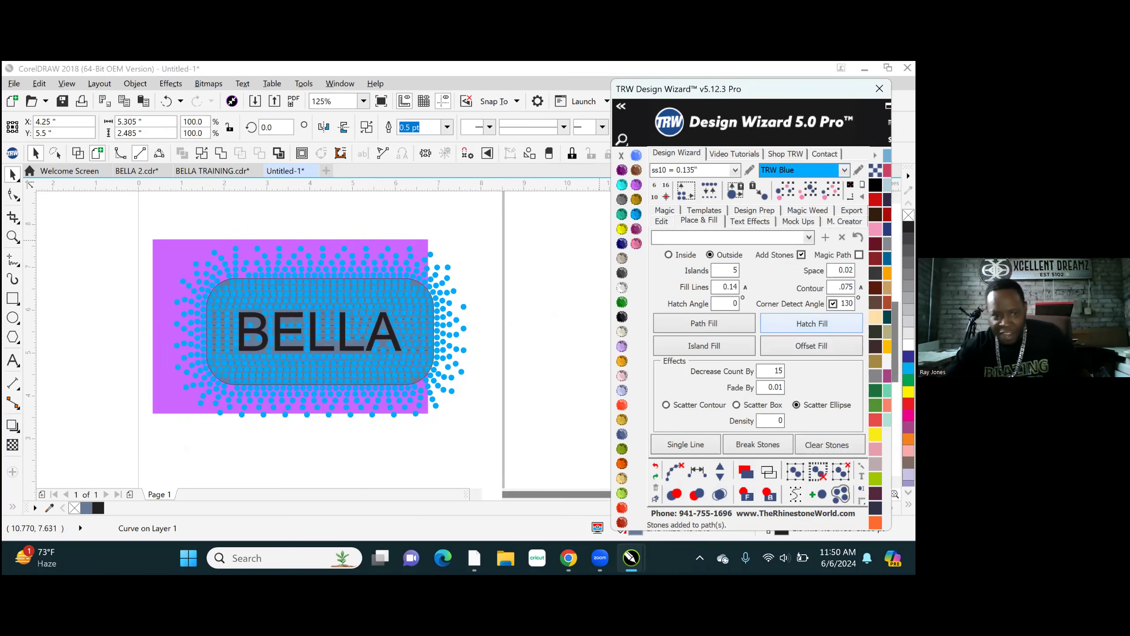
click(673, 471)
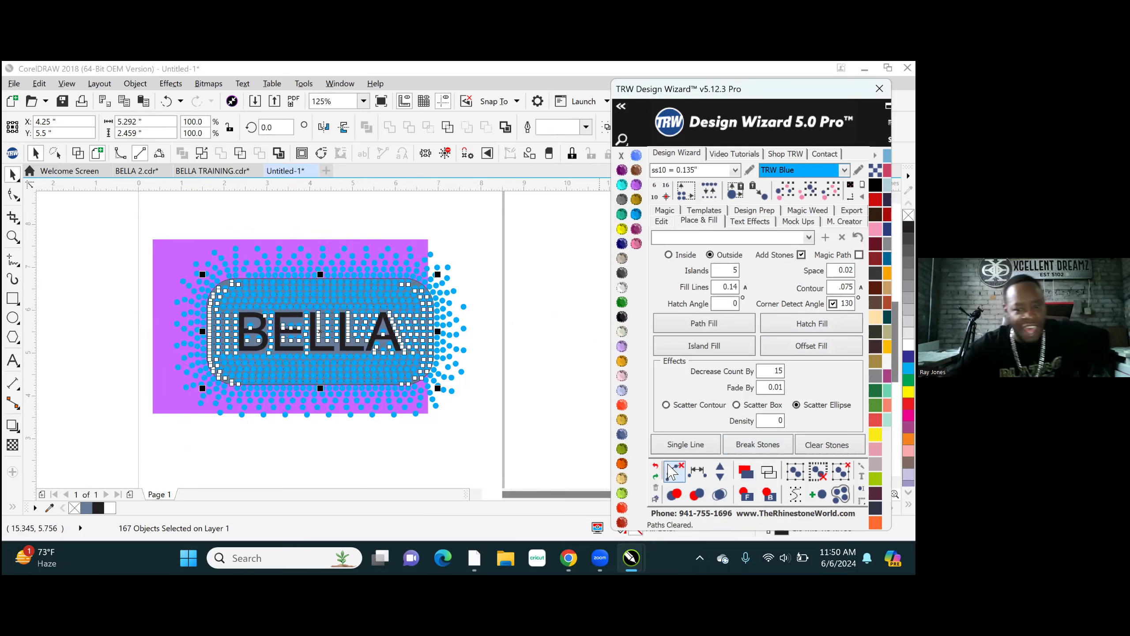
- Run the overlap merge on the hatch-fill stones, deselect them and inspect their spacing above the lettering
click(720, 494)
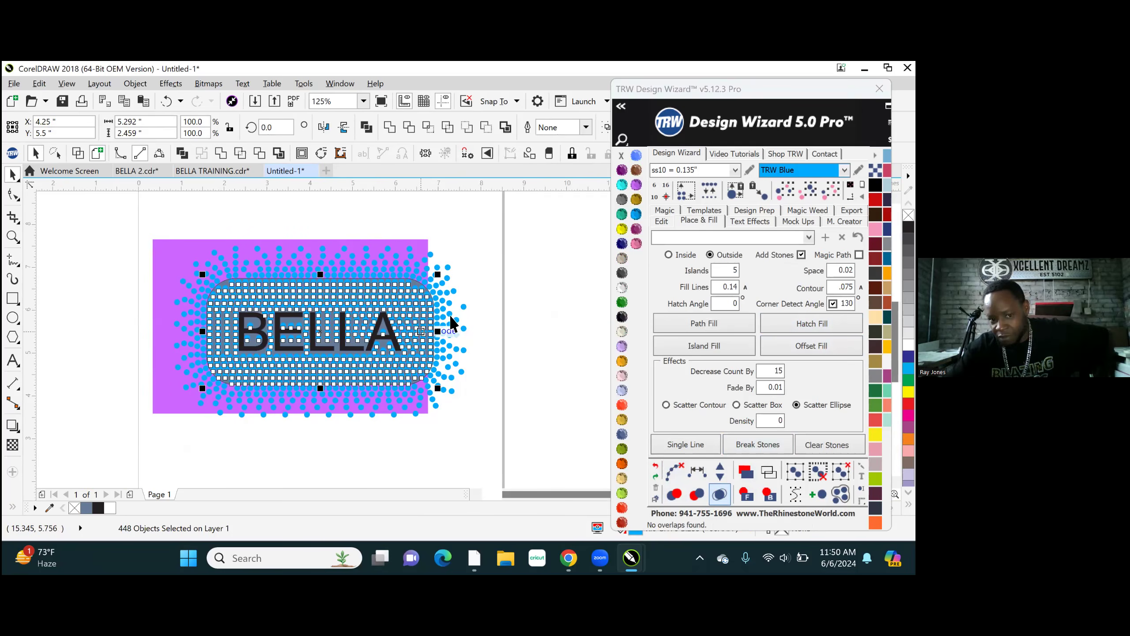
click(502, 267)
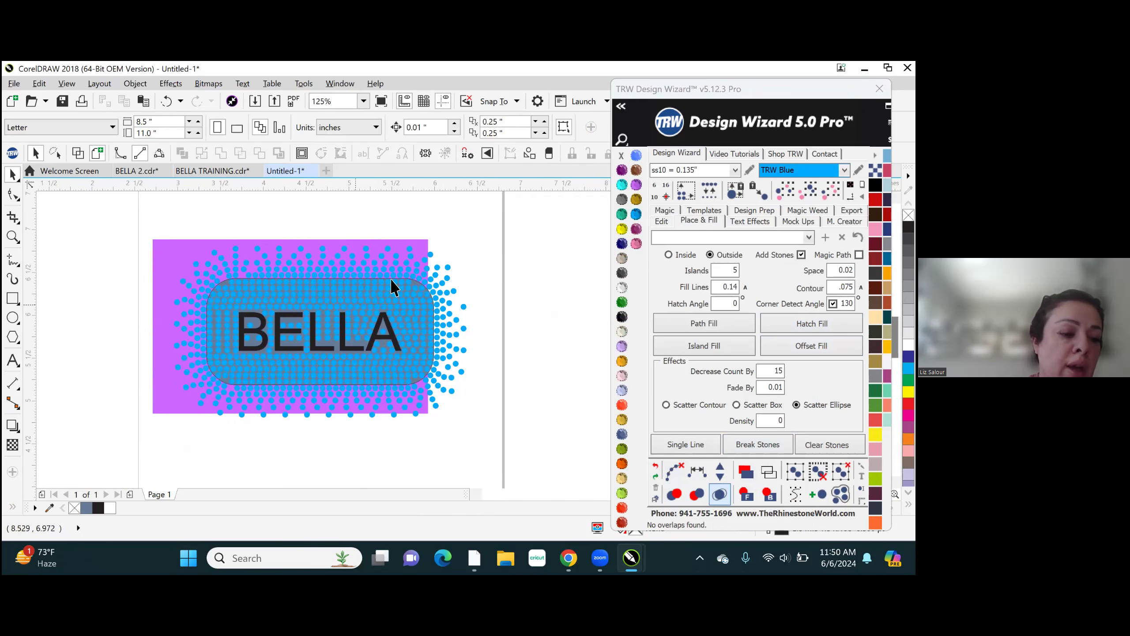
scroll(393, 287, up, 8)
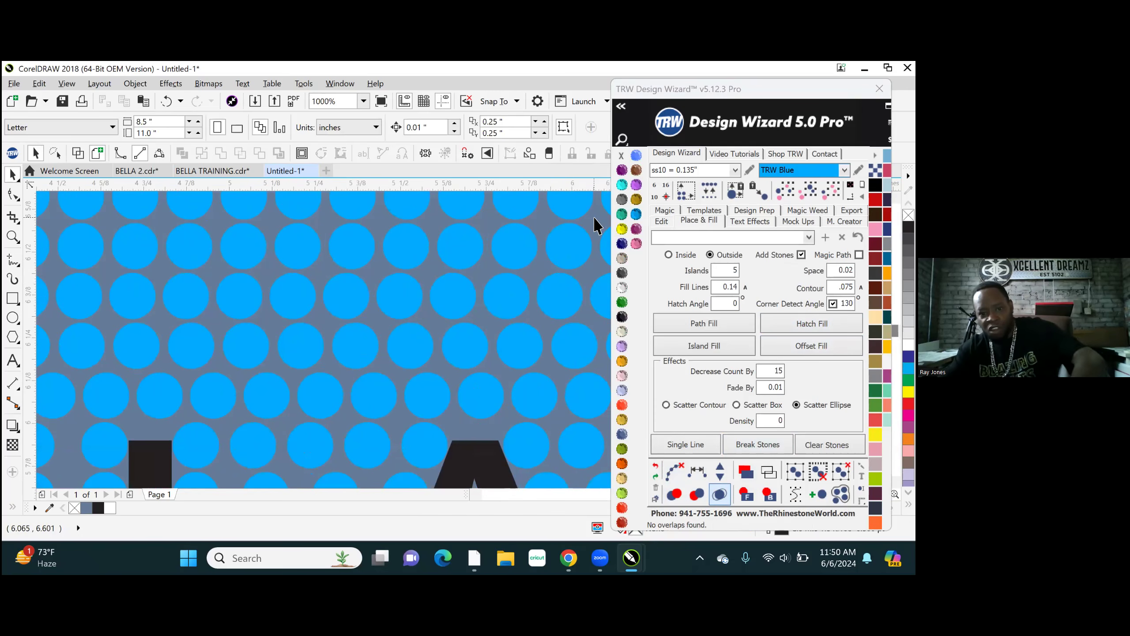
- Remove the fill and outline from the knockout shape behind the stones
click(592, 224)
click(624, 288)
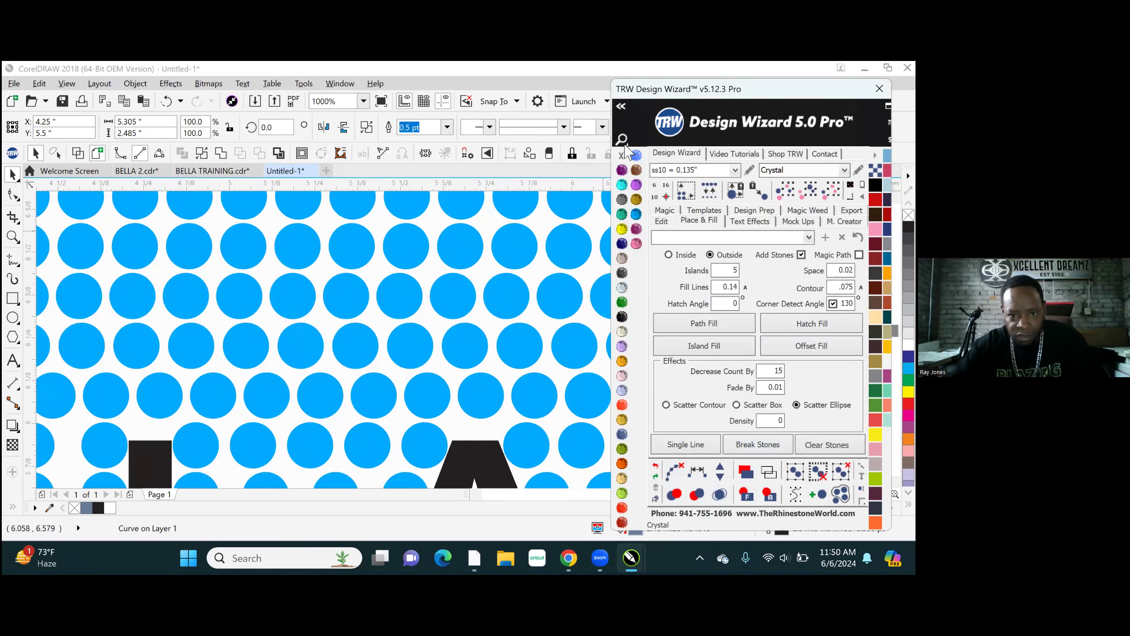
right_click(621, 156)
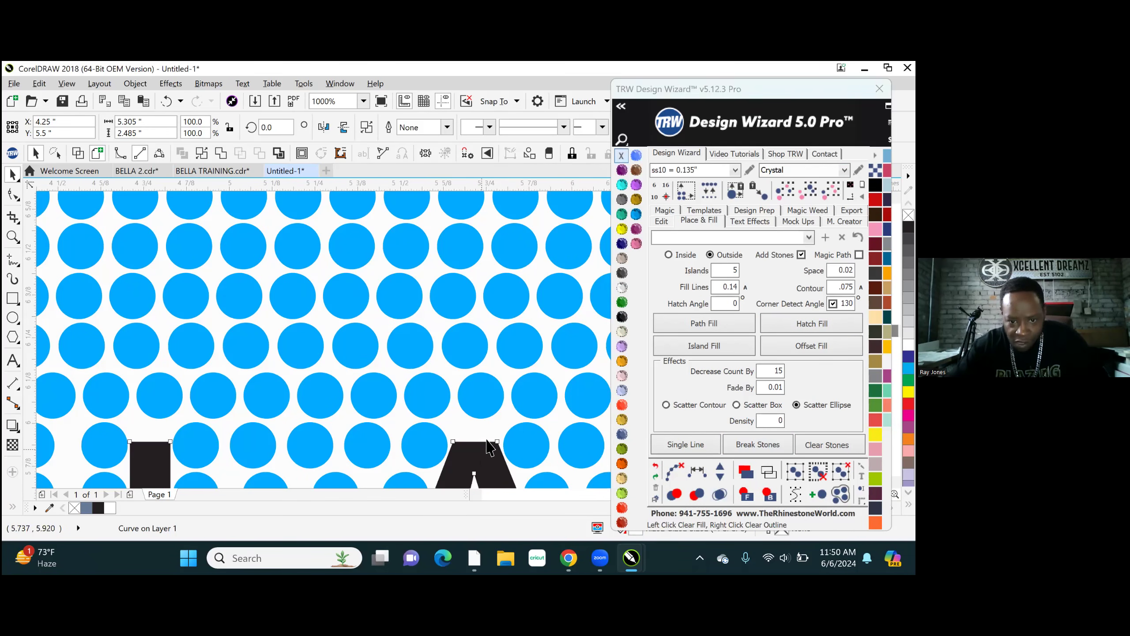
- Preview the stones alone by clearing the BELLA lettering's fill and deleting the purple rectangle, and undo both changes
click(482, 448)
click(622, 288)
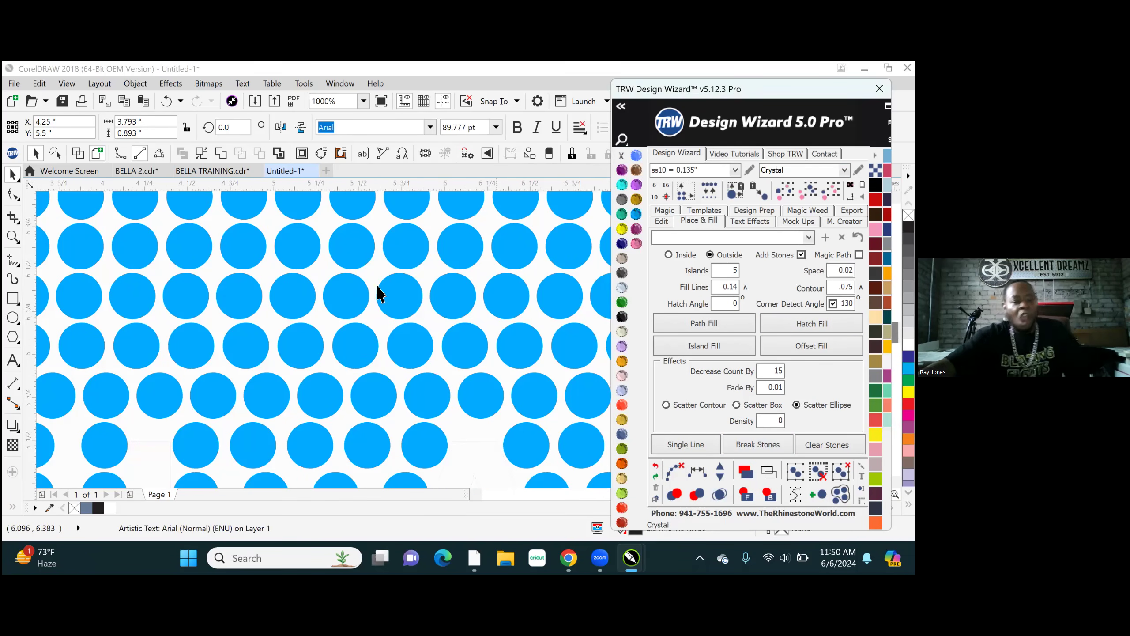
scroll(375, 291, down, 3)
scroll(370, 306, down, 5)
scroll(361, 336, up, 3)
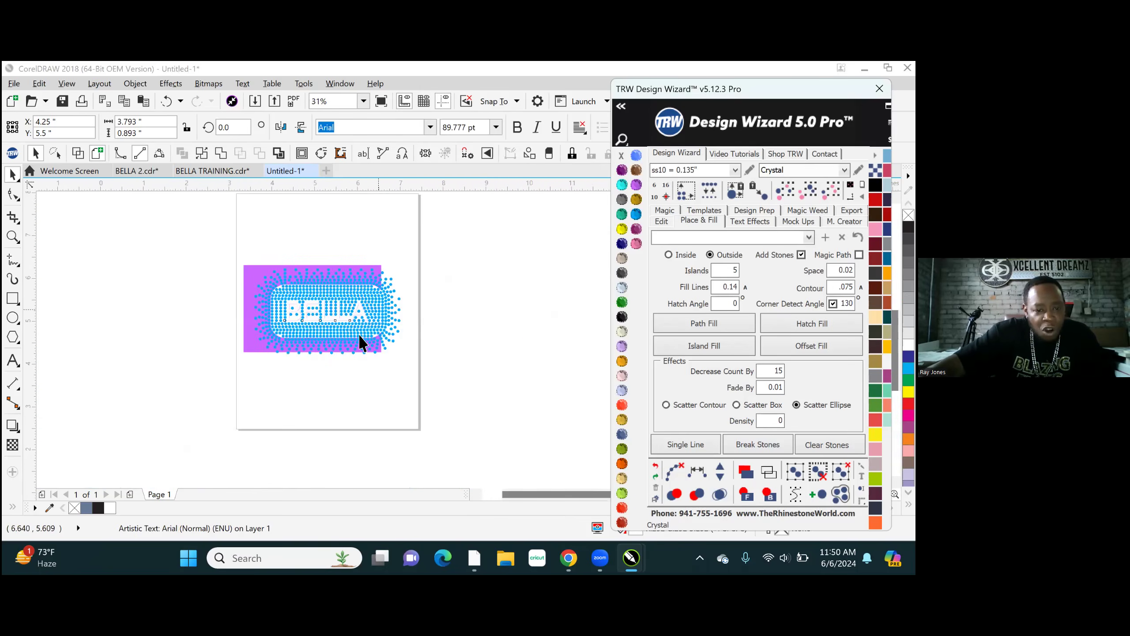
click(123, 233)
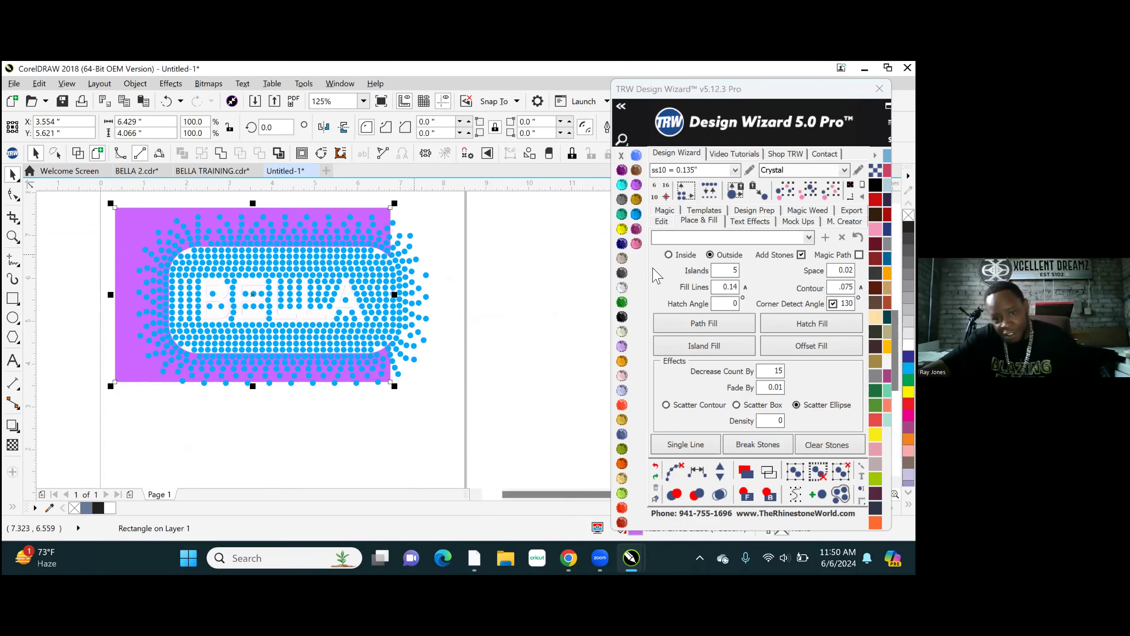
key(Delete)
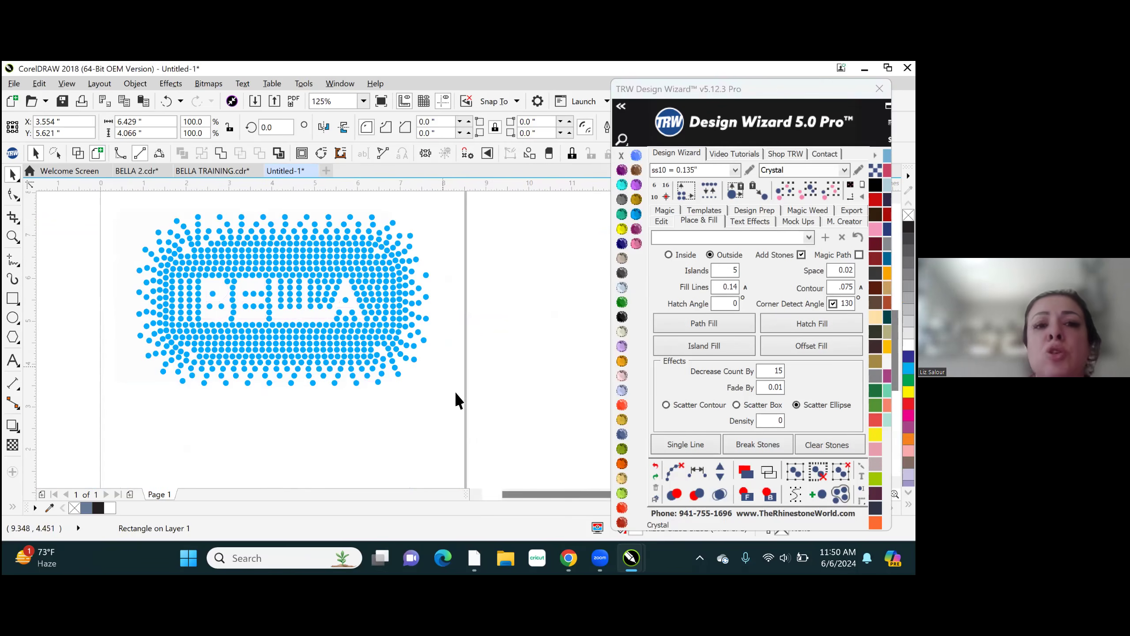
scroll(461, 394, down, 2)
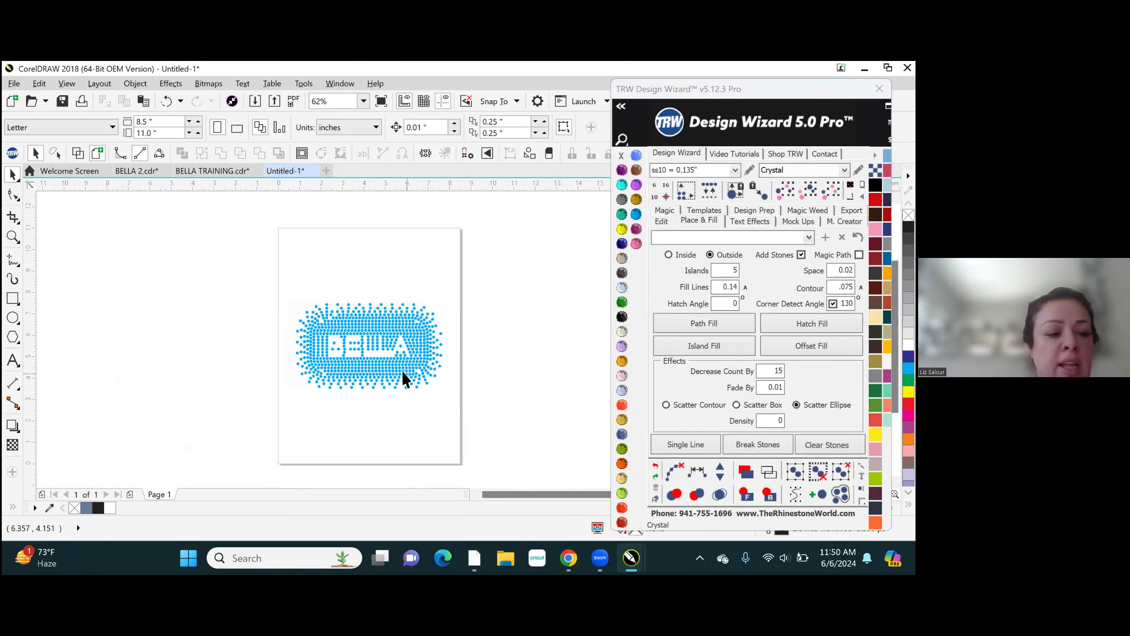
scroll(386, 362, up, 4)
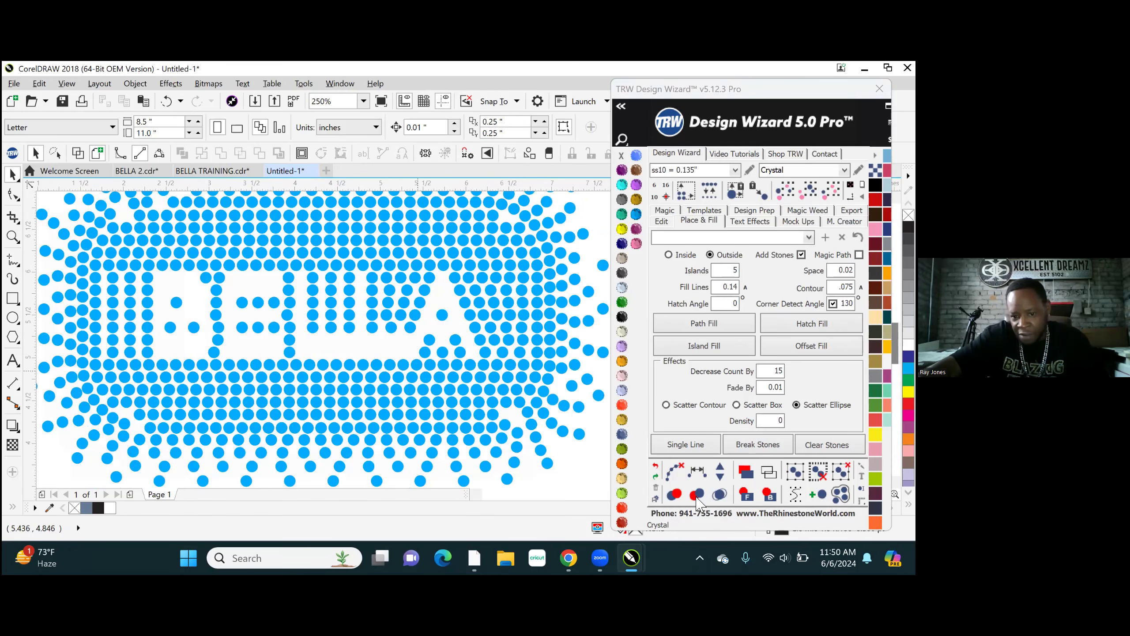
click(655, 467)
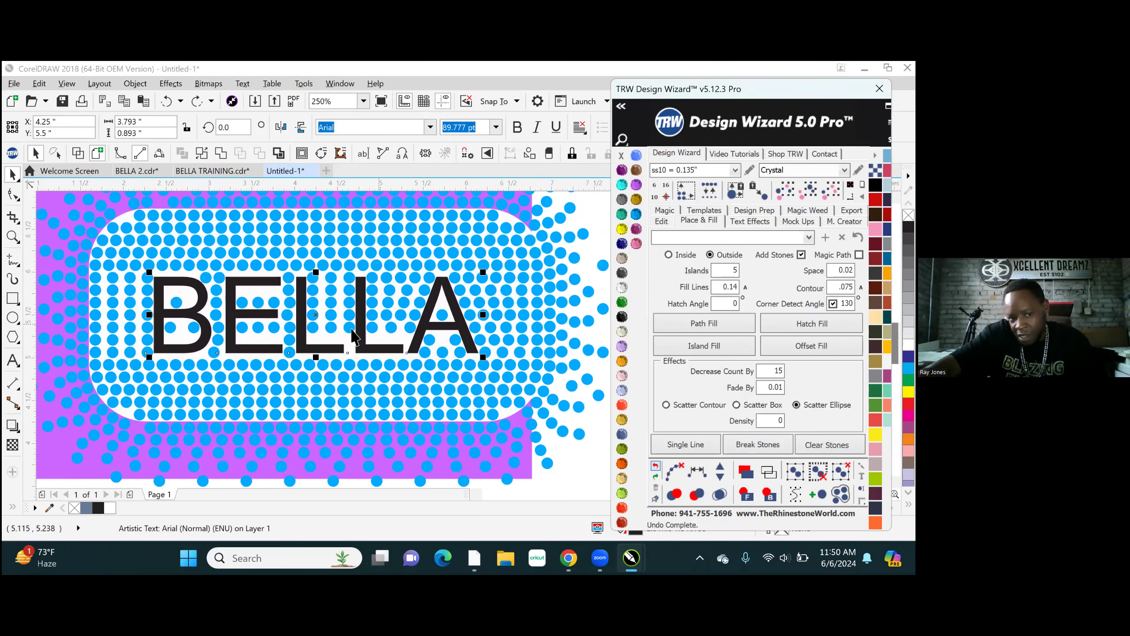
- Copy the five lowest stones inside the two Ls down to Y 5.197 inches, at the letters' base strokes
scroll(352, 336, up, 6)
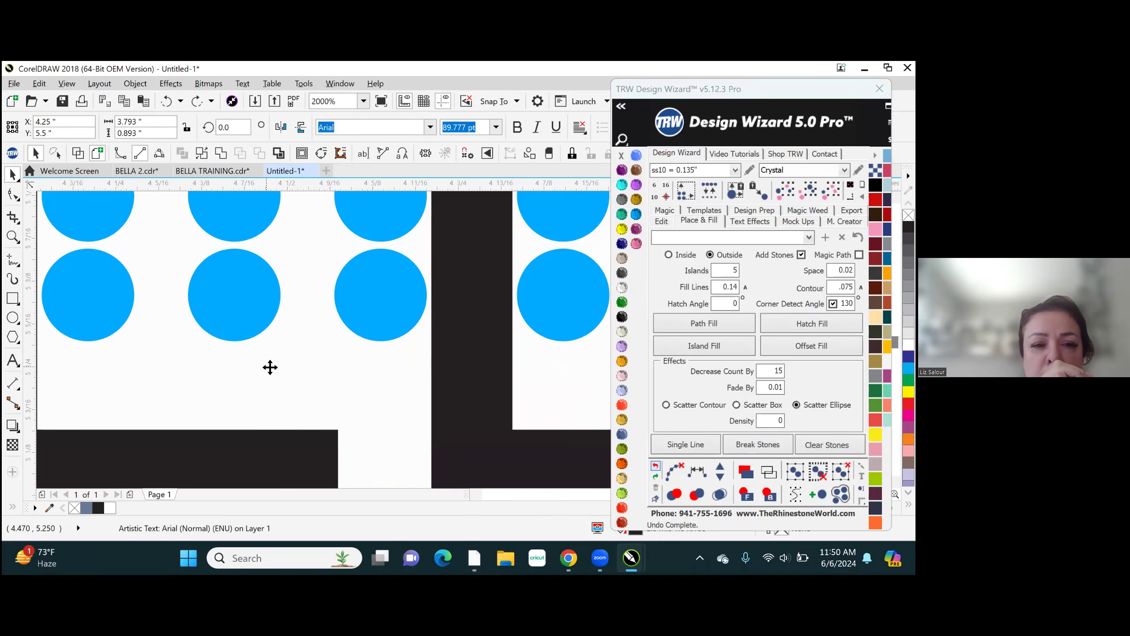
scroll(270, 368, down, 2)
click(144, 317)
click(192, 346)
shift+click(267, 329)
shift+click(341, 330)
shift+click(434, 333)
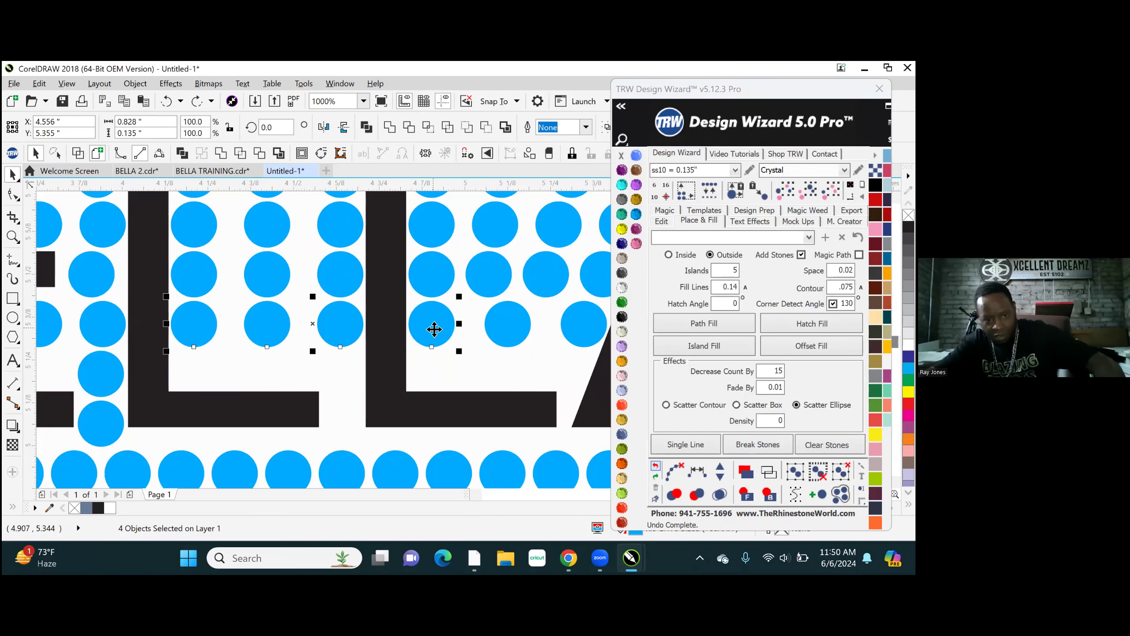
shift+click(508, 329)
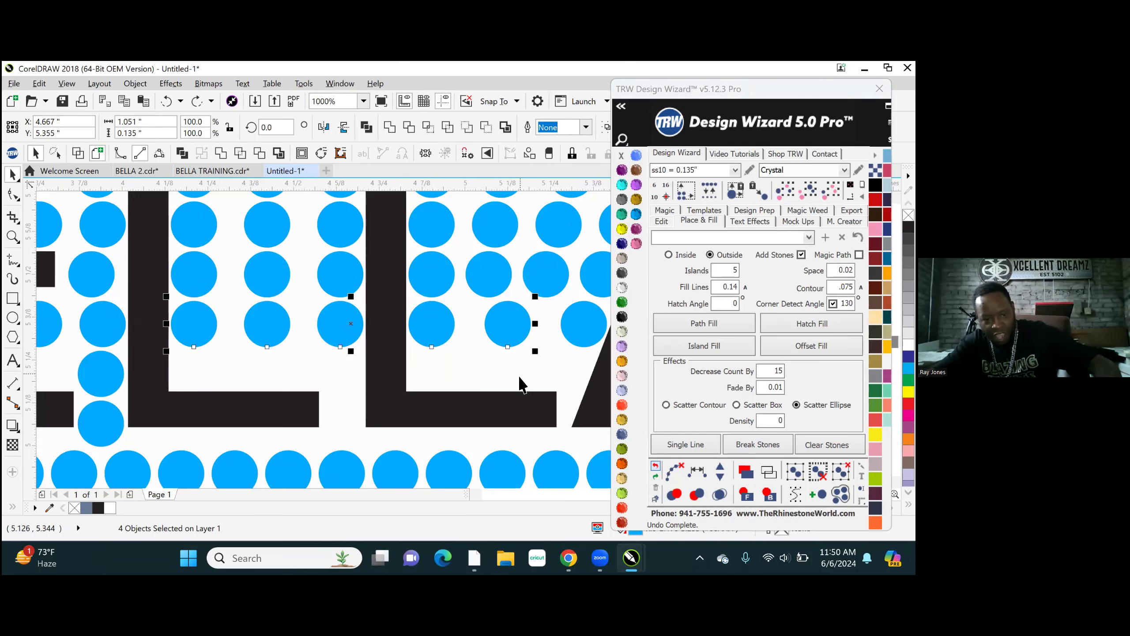
scroll(501, 350, up, 2)
mouse_move(483, 330)
mouse_down()
mouse_move(488, 390)
mouse_move(490, 381)
mouse_up()
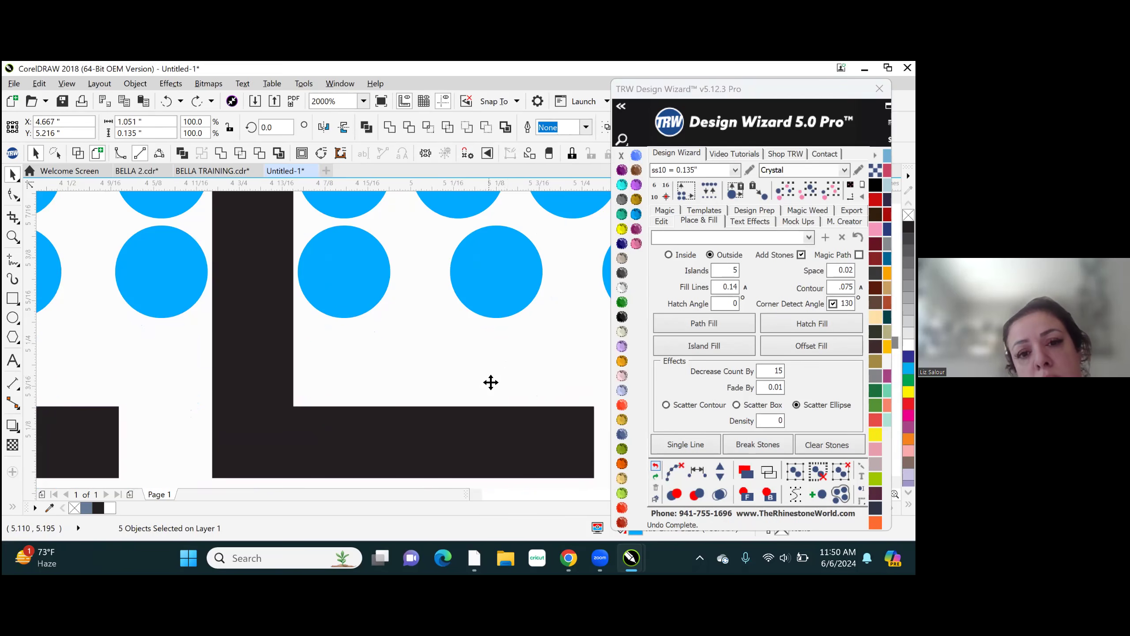
scroll(503, 362, up, 1)
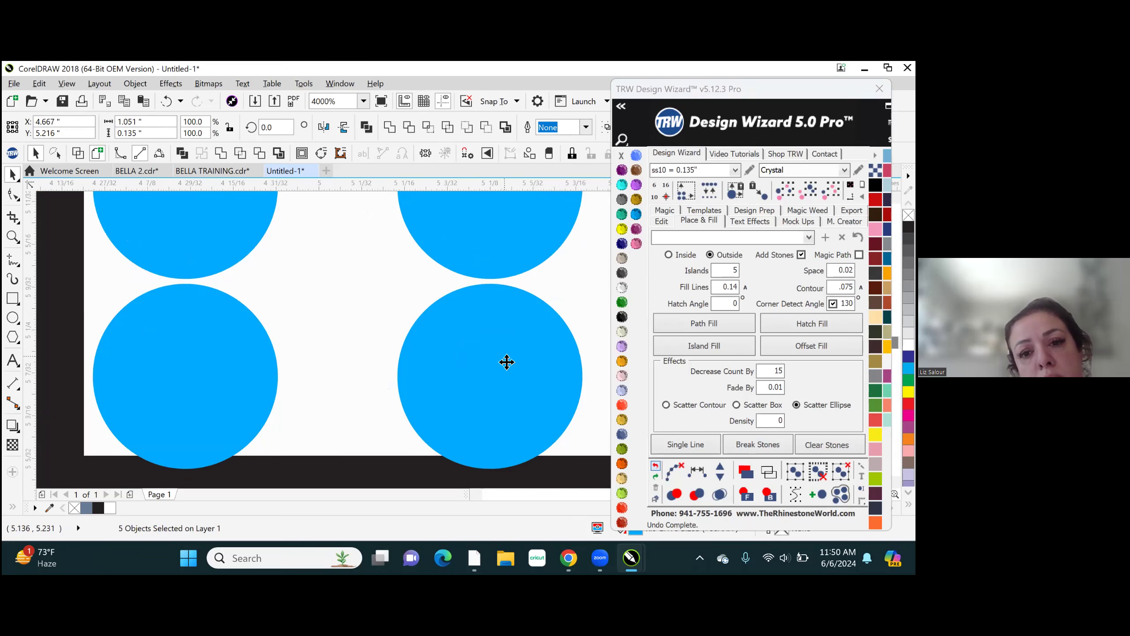
scroll(437, 399, down, 4)
scroll(433, 398, down, 6)
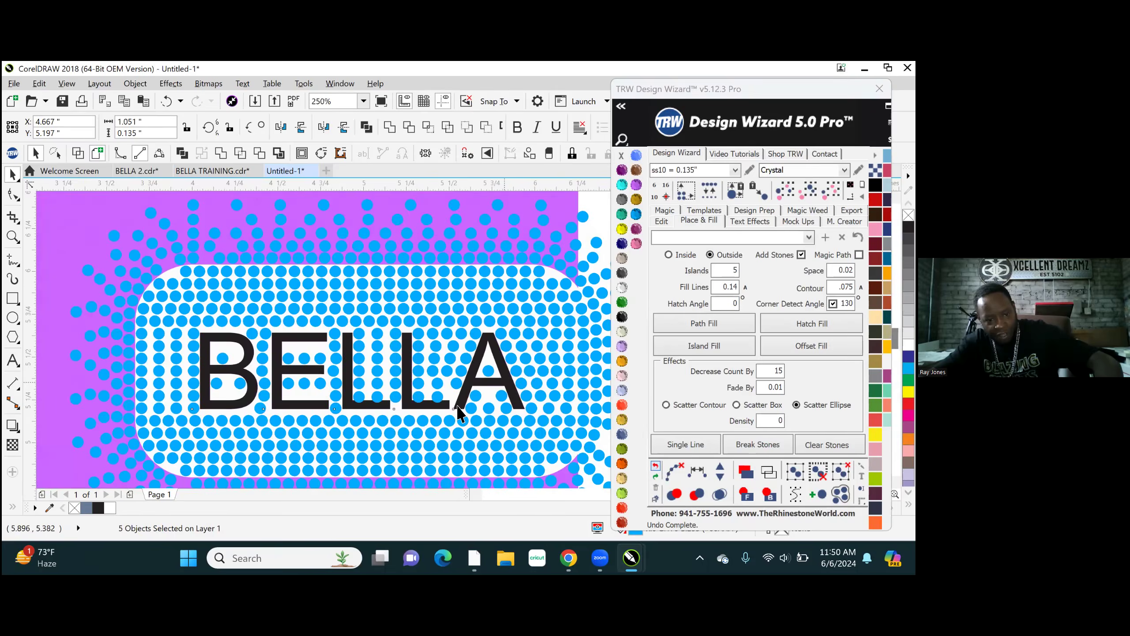
- Copy the last stone of the new row to X 5.278 inches, filling the gap between the second L and the A
scroll(459, 412, up, 5)
click(342, 421)
click(161, 430)
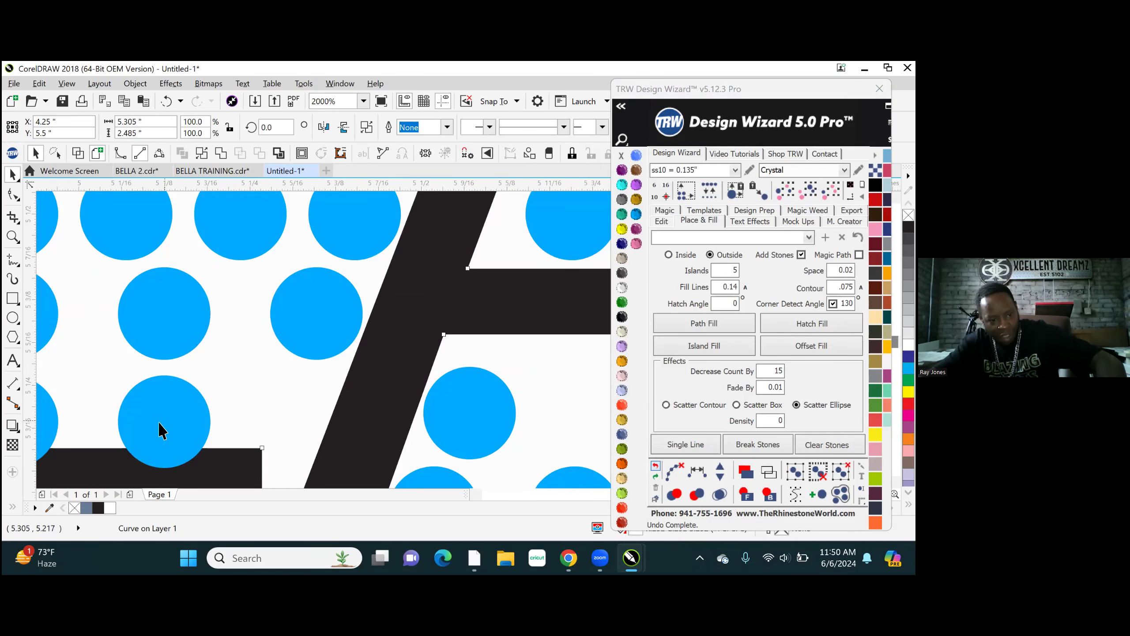
drag(189, 425, 266, 430)
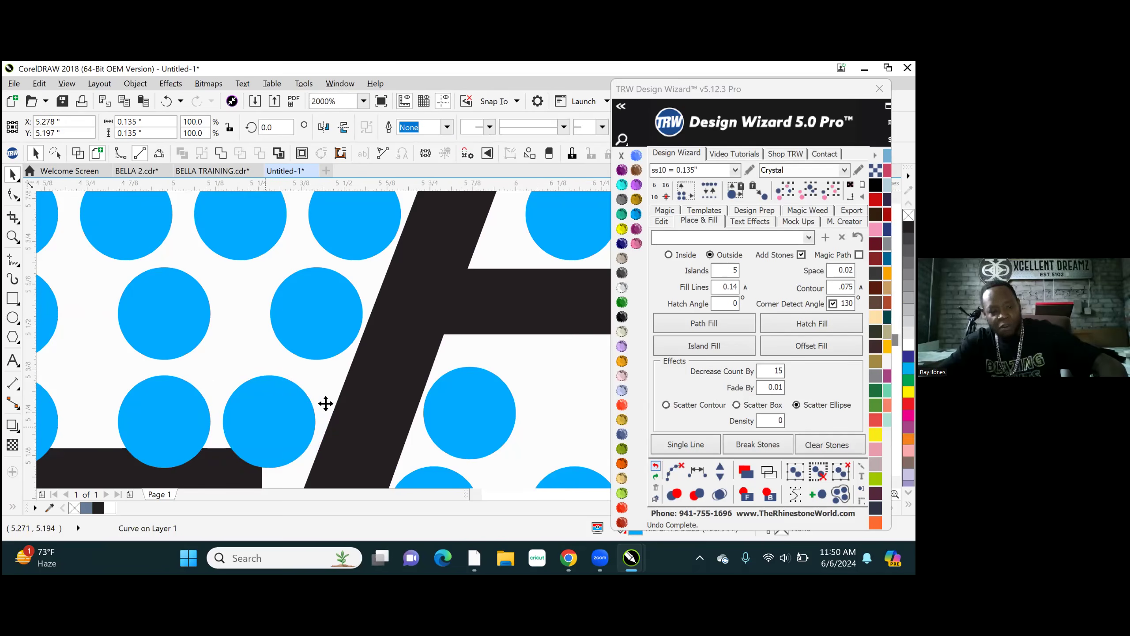
- Arrange two stones side by side inside the A's enclosed opening and copy a third above them at X 5.722, Y 5.645 inches
scroll(330, 405, down, 3)
scroll(400, 354, up, 6)
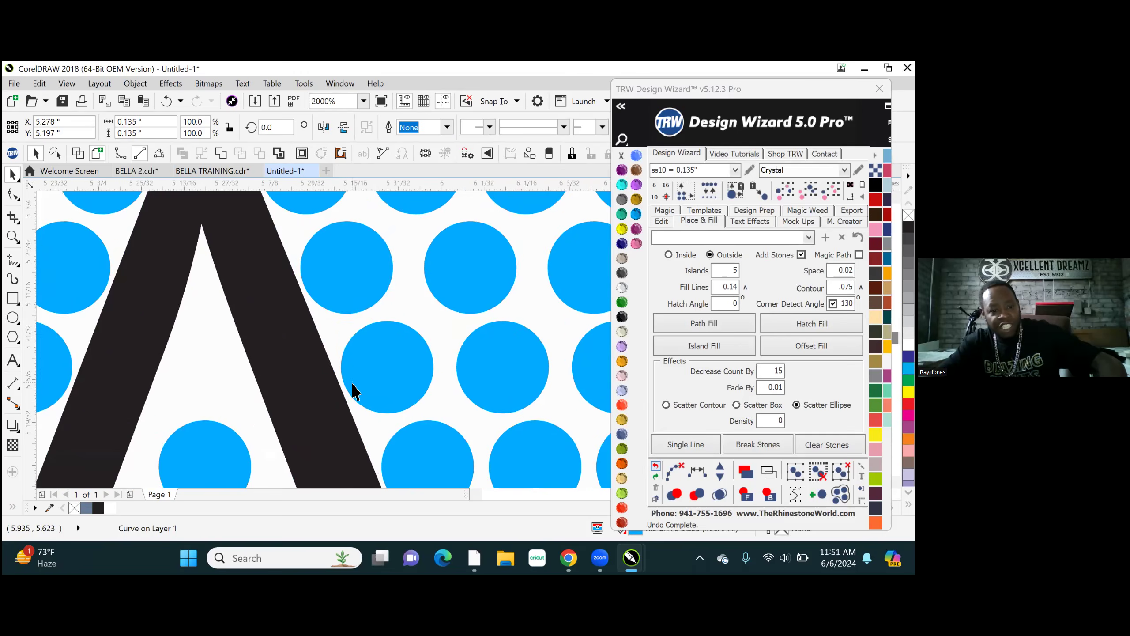
scroll(418, 340, down, 4)
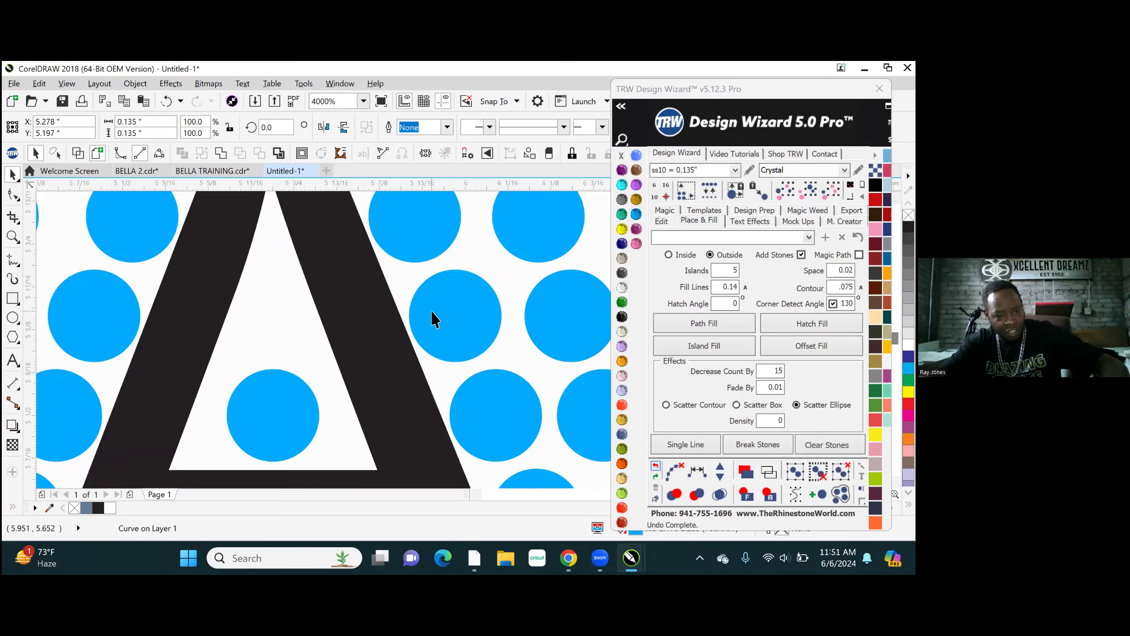
scroll(363, 378, up, 2)
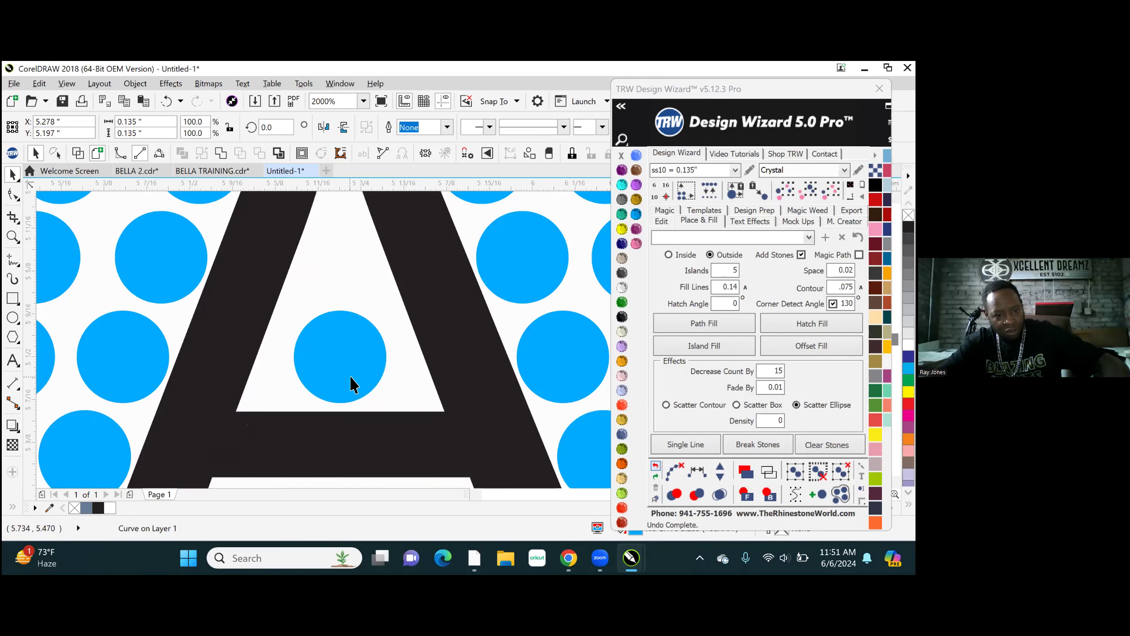
drag(346, 384, 393, 356)
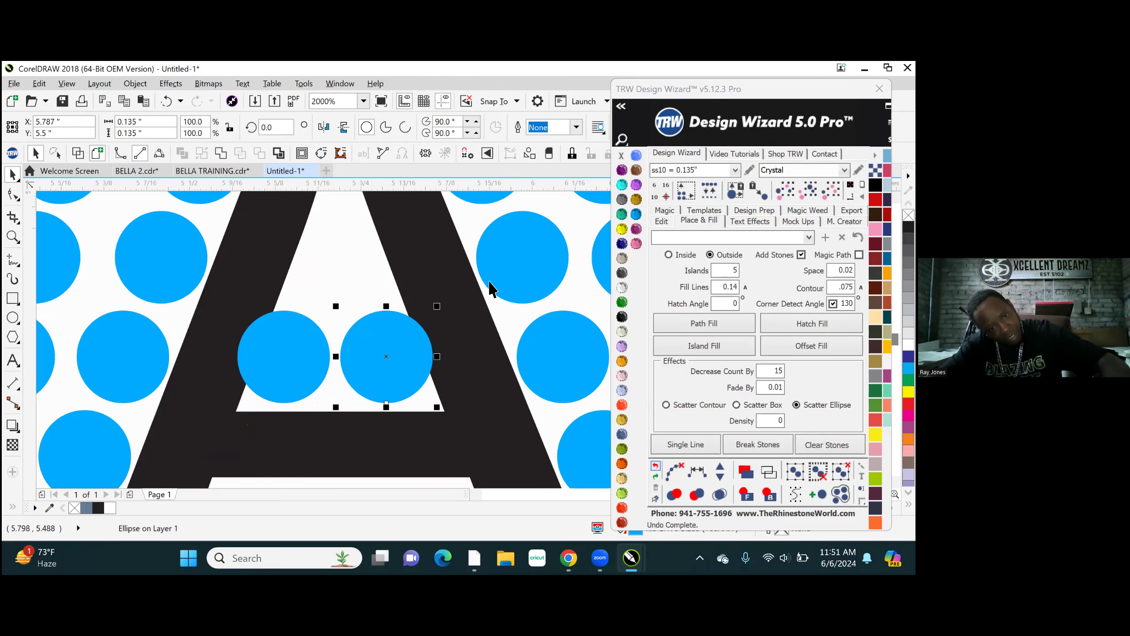
drag(518, 275, 337, 287)
scroll(356, 292, down, 3)
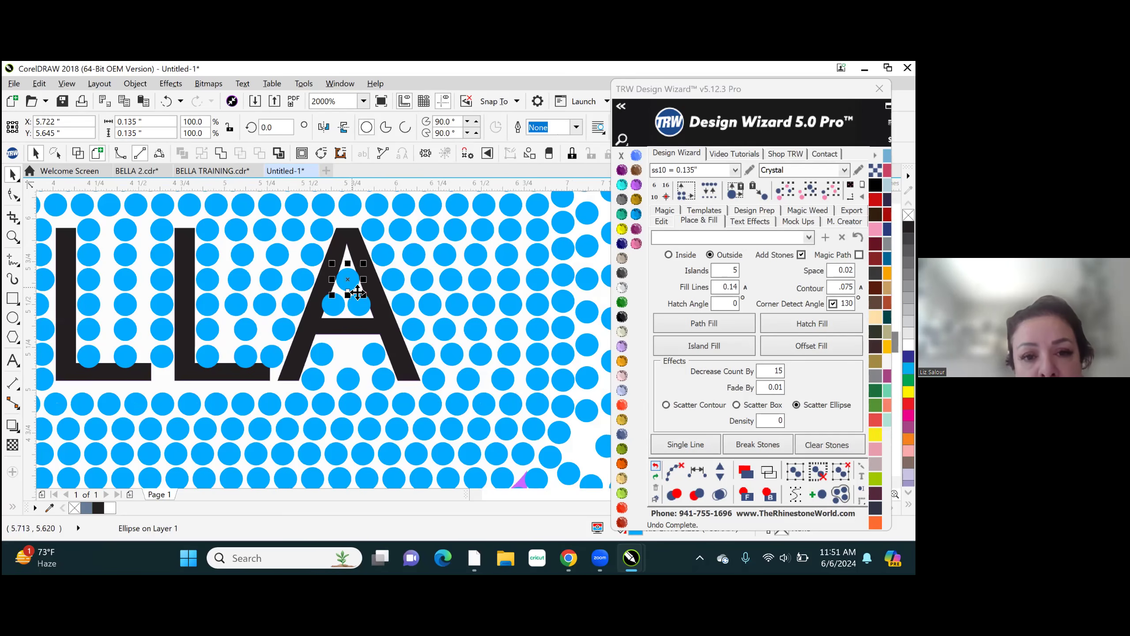
- Add one stone between the two stones just below the A's crossbar and clear the generated path
scroll(349, 352, up, 3)
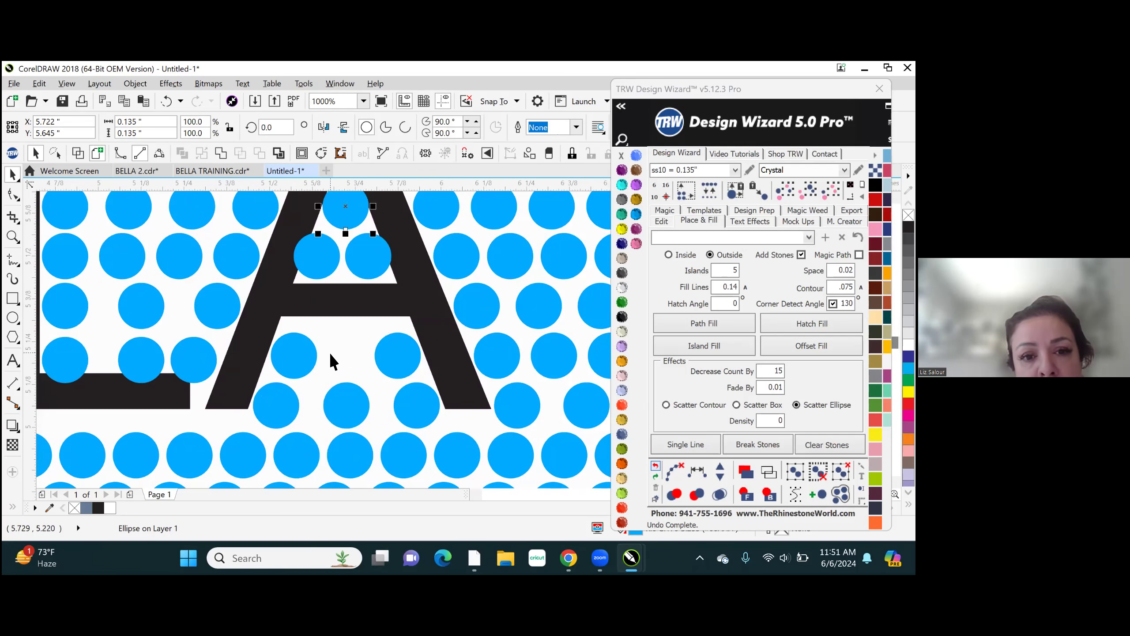
click(298, 363)
shift+click(395, 357)
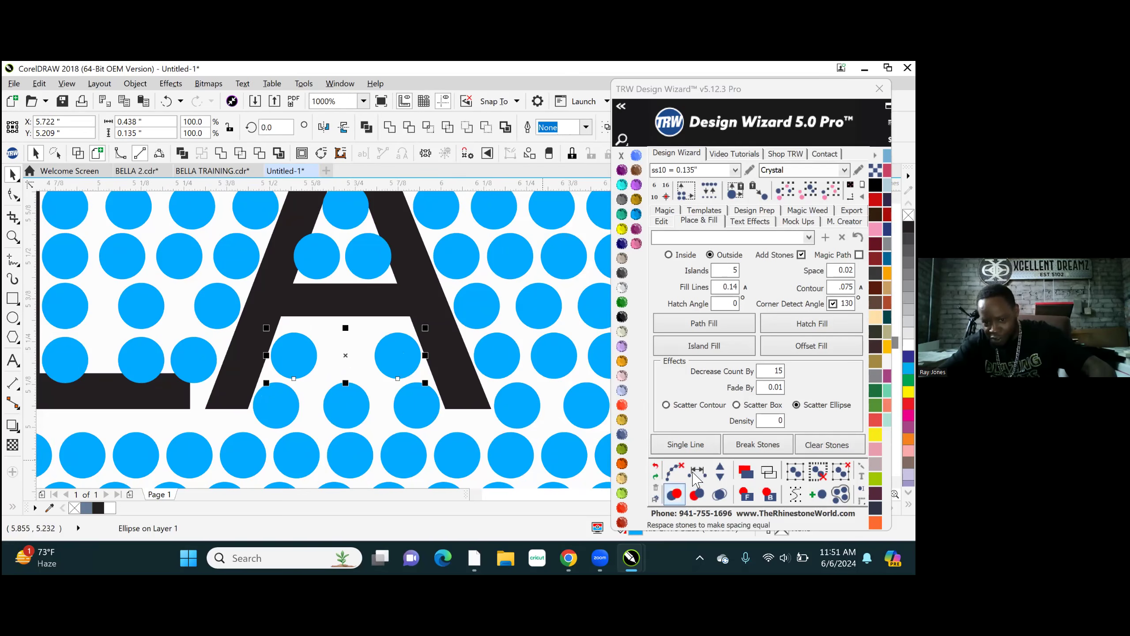
click(720, 471)
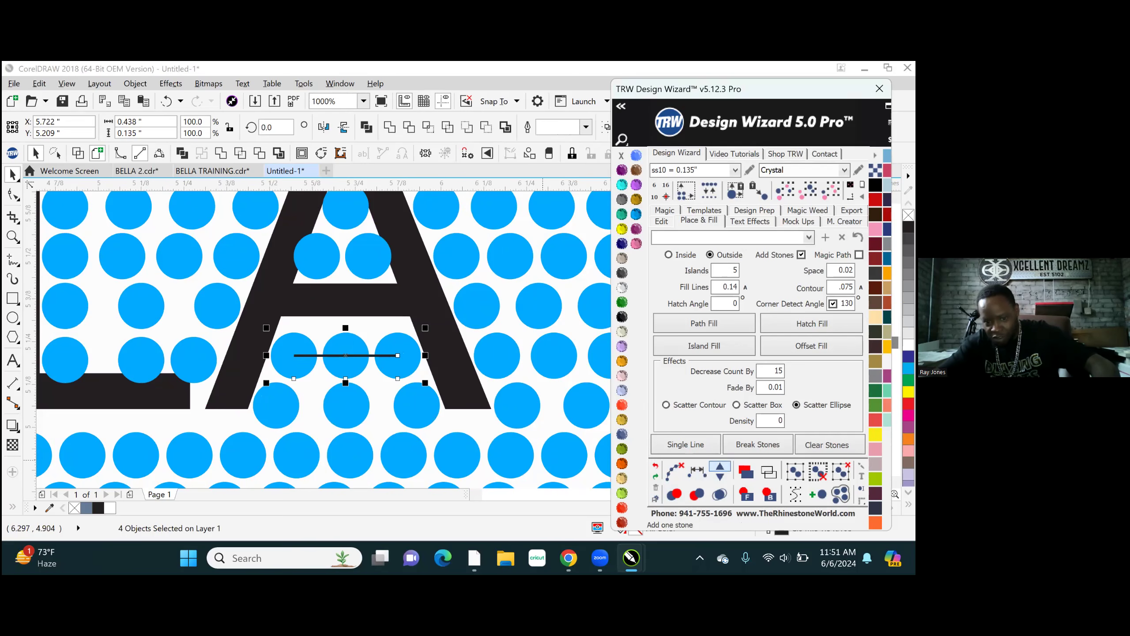
click(674, 471)
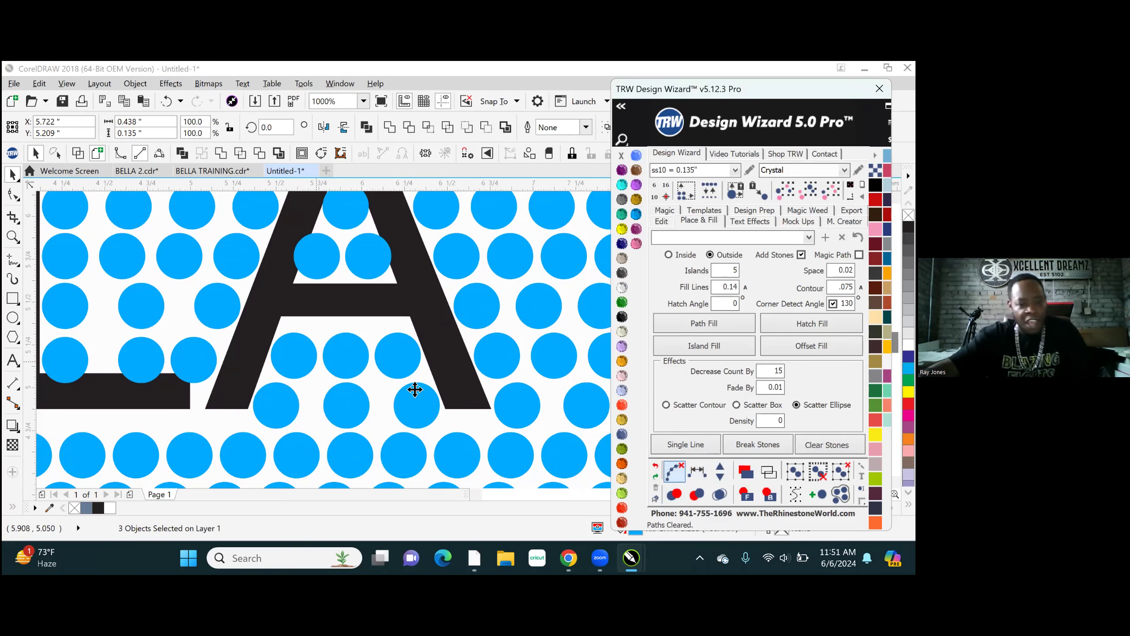
- Copy the row of three stones in the E's upper opening up to Y 5.809 inches
scroll(415, 389, down, 4)
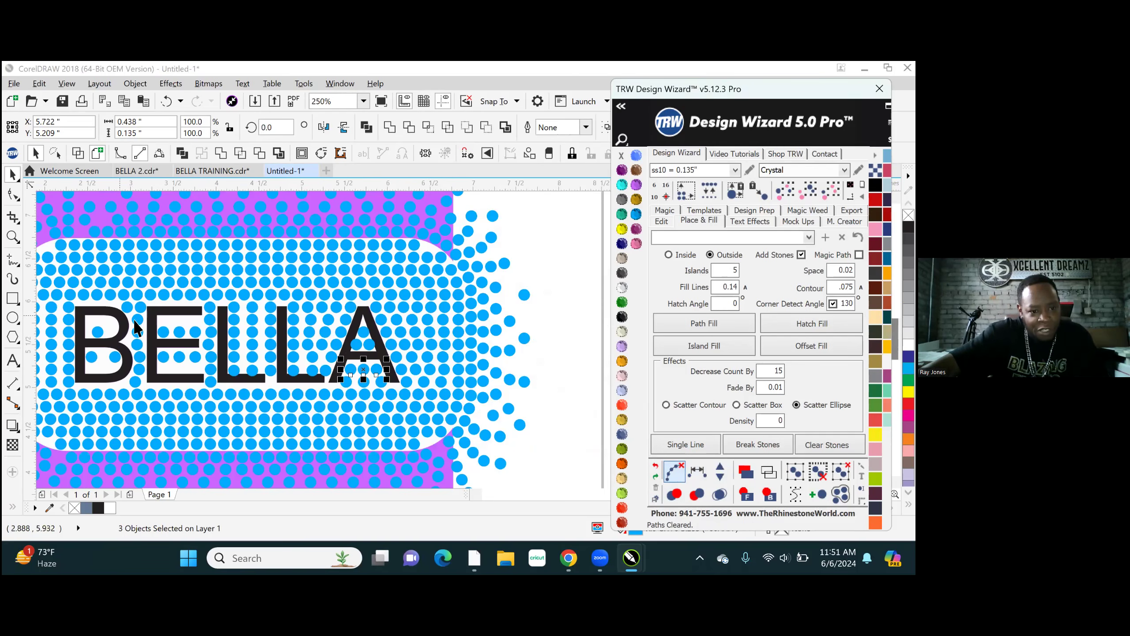
scroll(148, 333, up, 4)
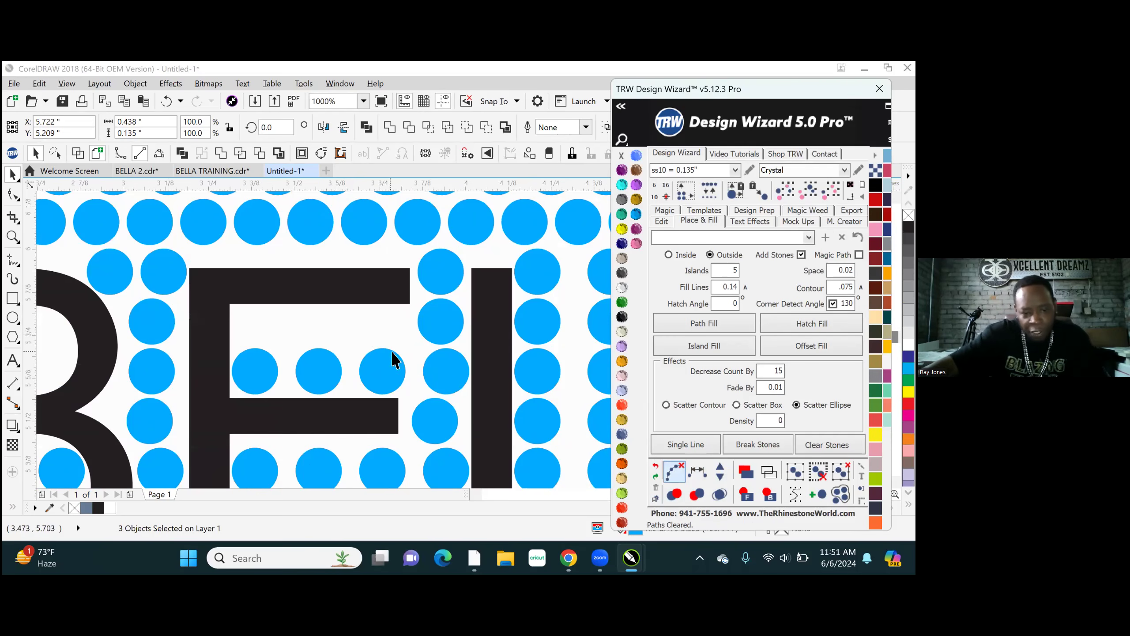
click(260, 368)
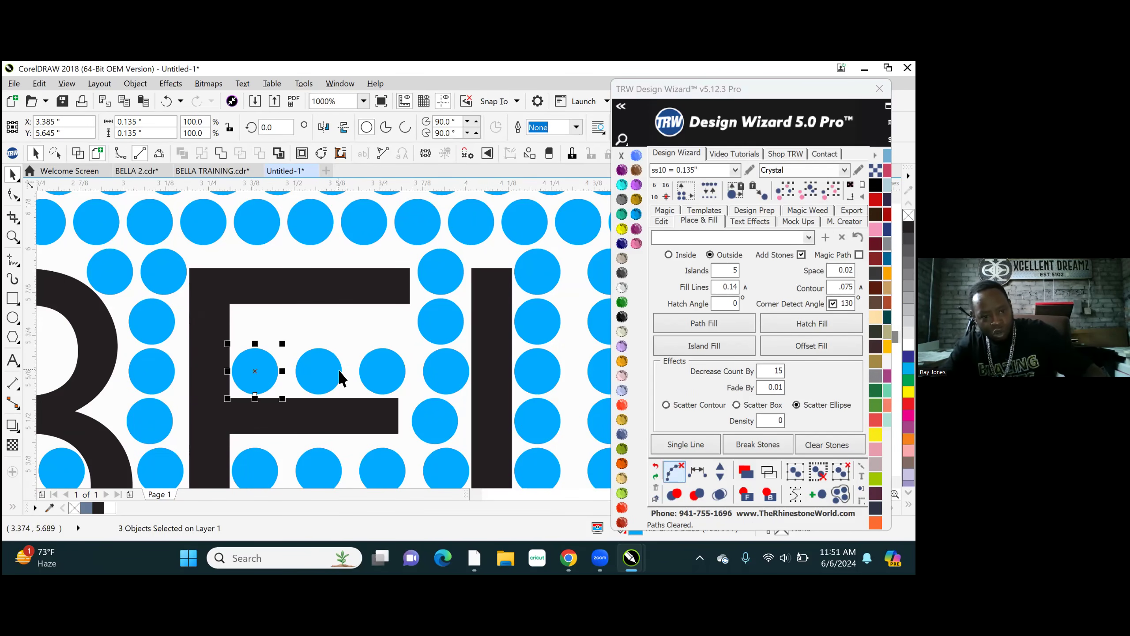
shift+click(386, 378)
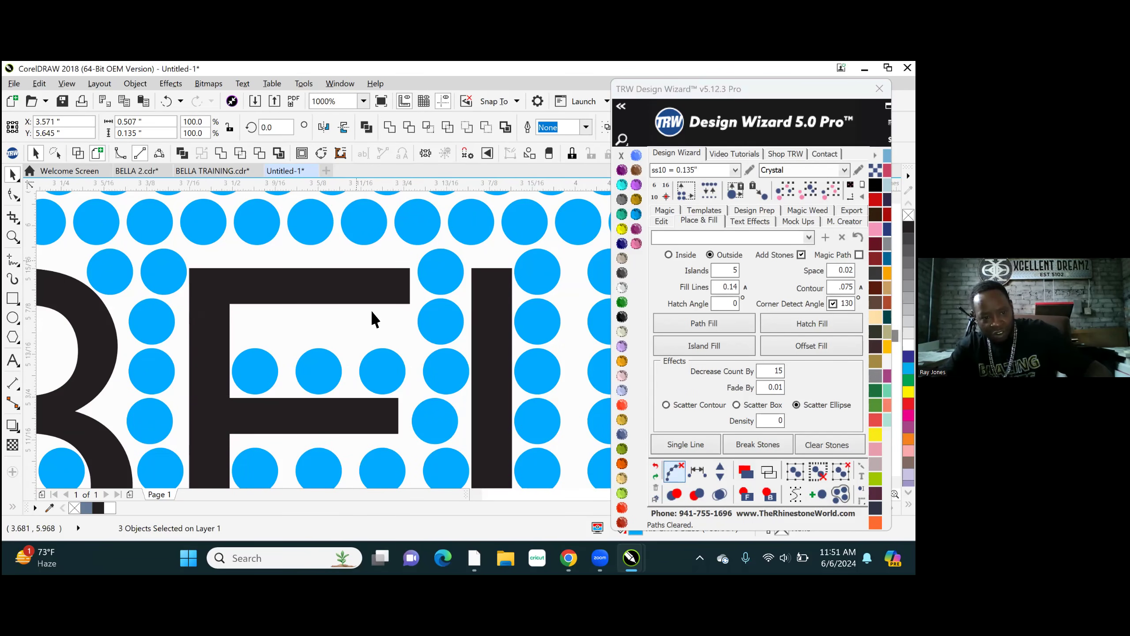
scroll(371, 318, up, 2)
drag(418, 454, 412, 342)
scroll(412, 341, down, 8)
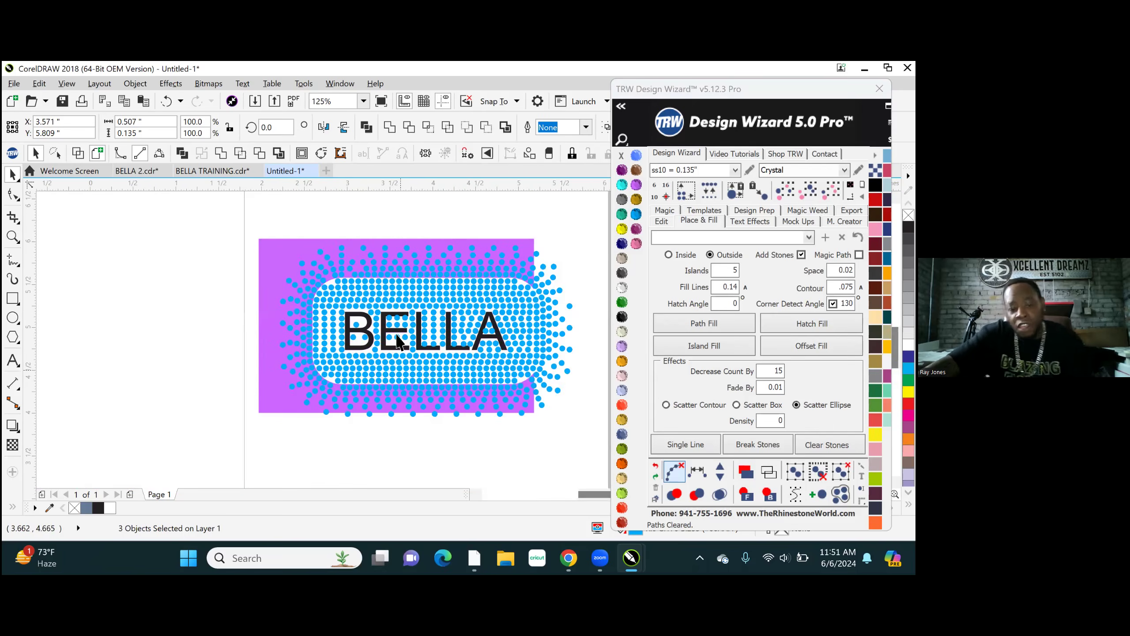
- Copy the row of three stones in the E's lower opening down to Y 5.2 inches
scroll(392, 338, up, 8)
scroll(385, 443, down, 3)
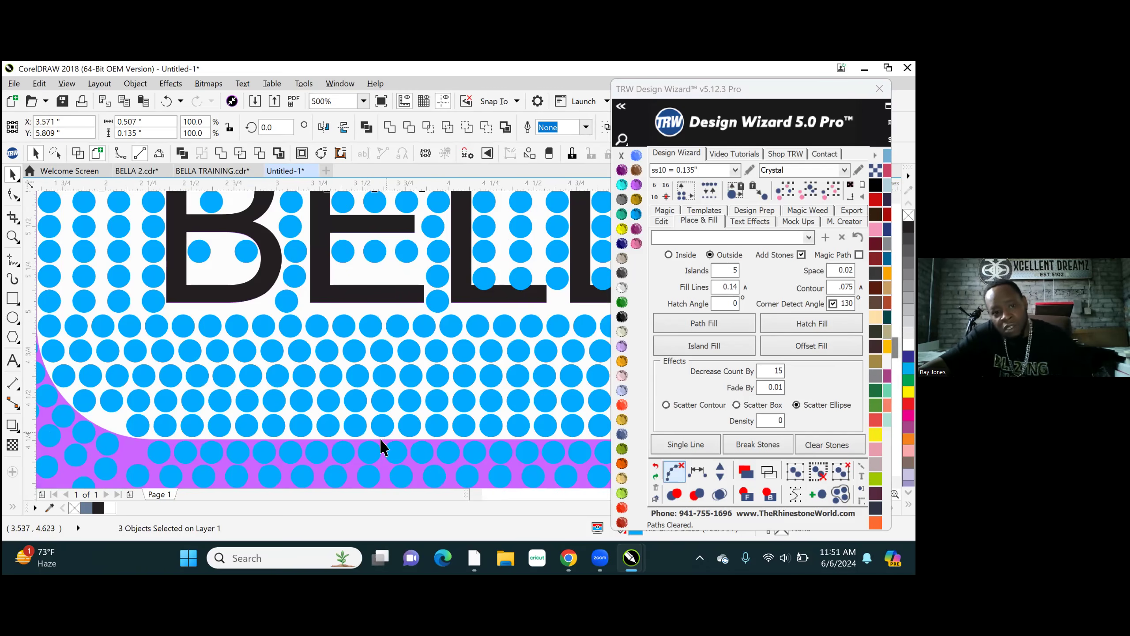
scroll(384, 323, up, 3)
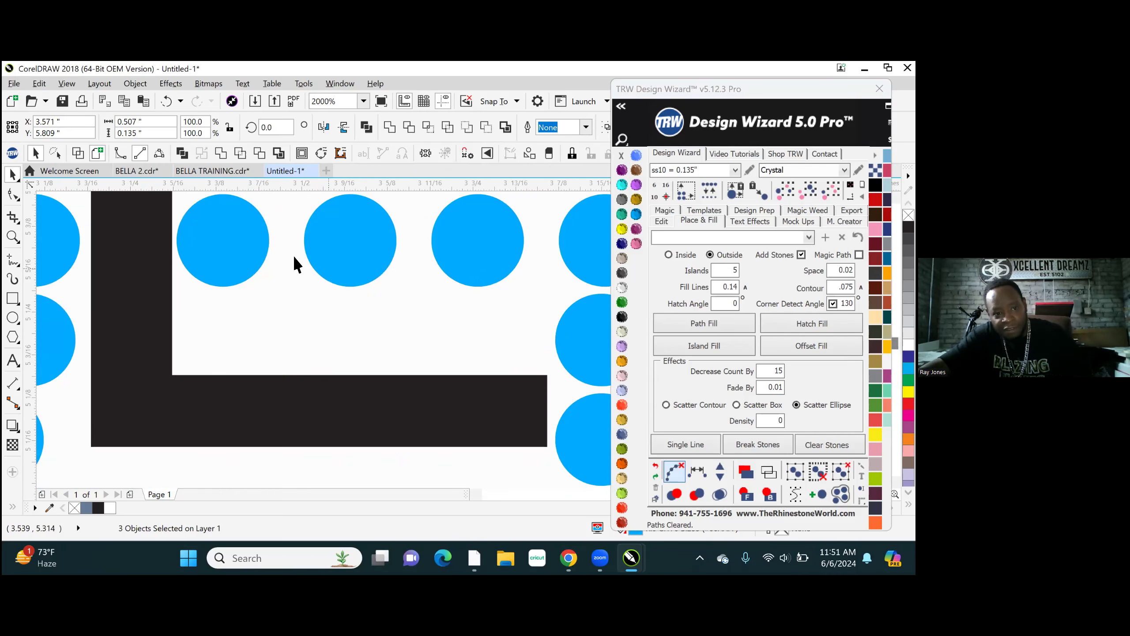
shift+click(338, 243)
shift+click(479, 253)
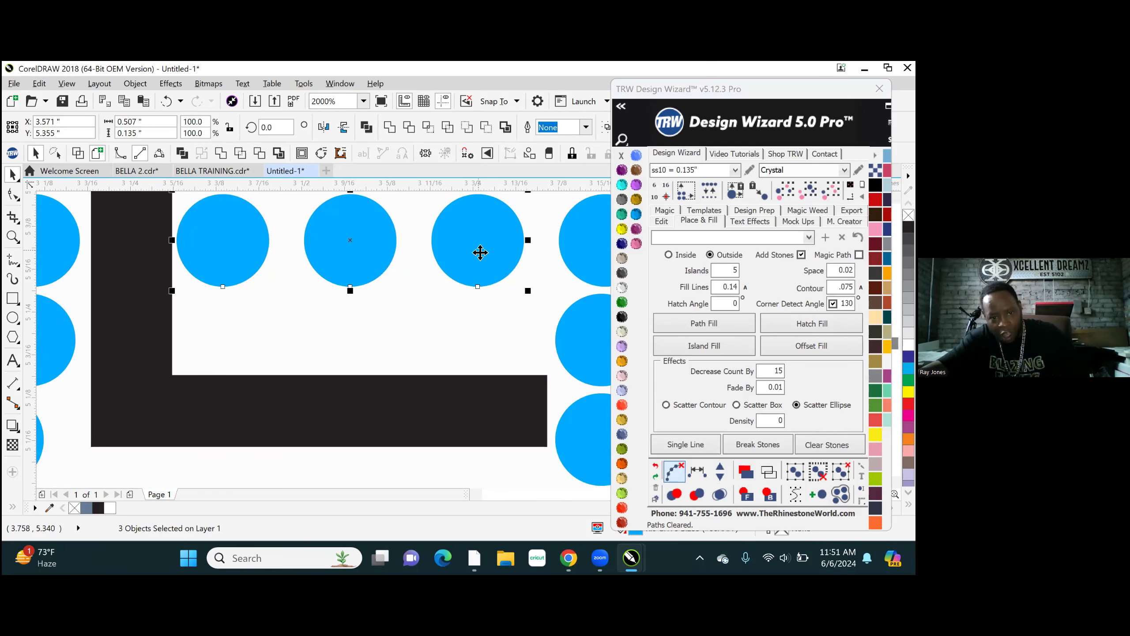
drag(481, 261, 479, 343)
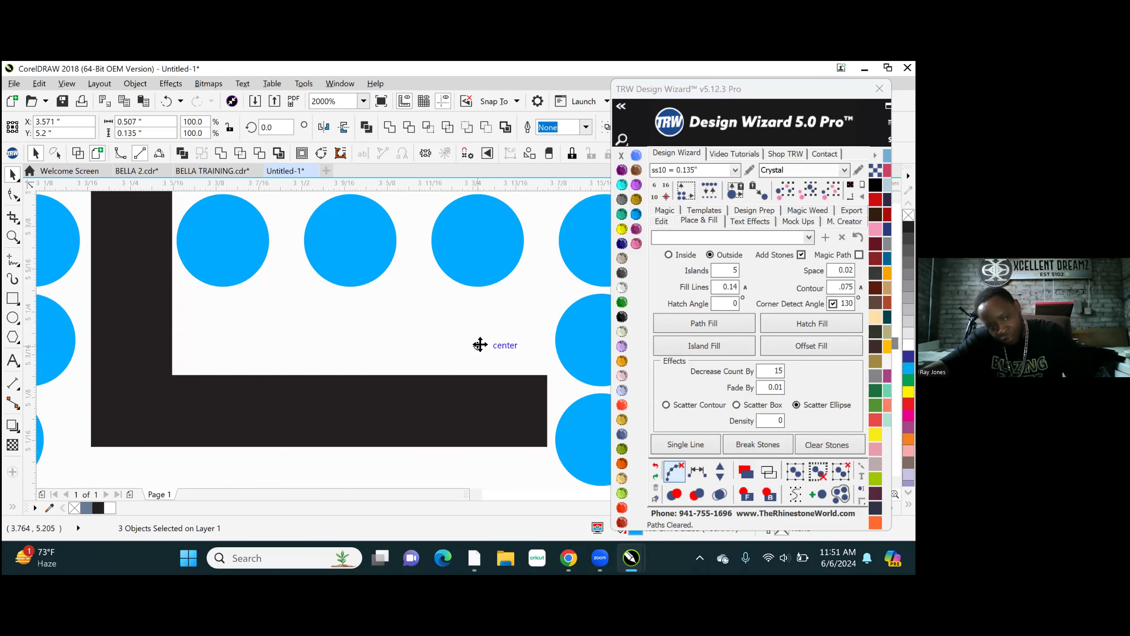
- Move the stone in the B's upper opening to X 2.556, Y 5.645 inches
scroll(376, 348, down, 7)
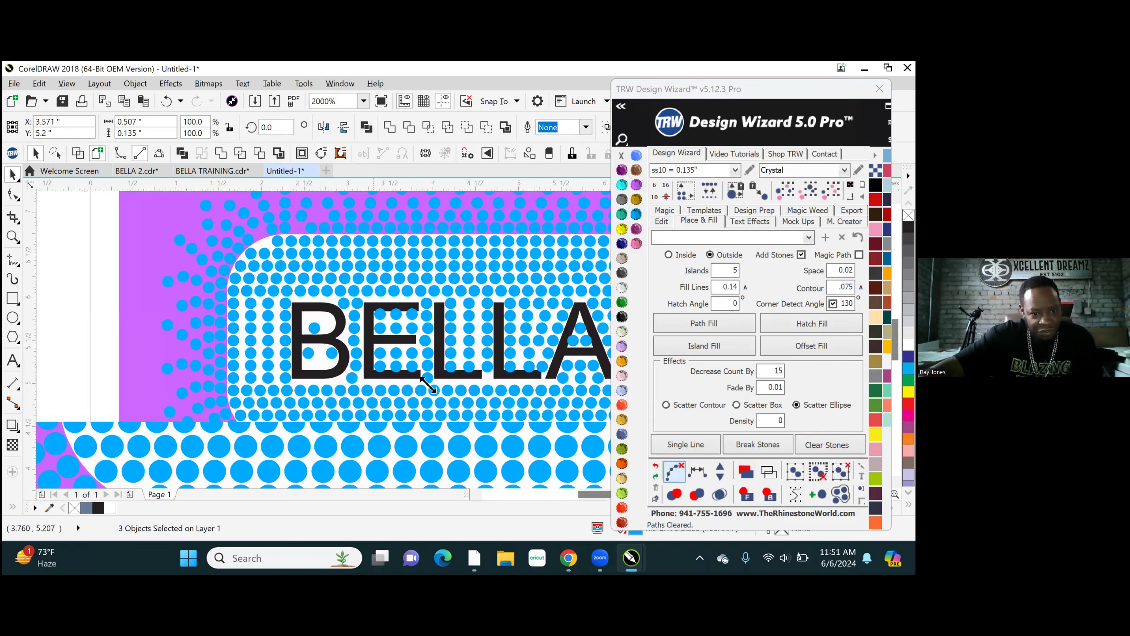
scroll(383, 376, up, 4)
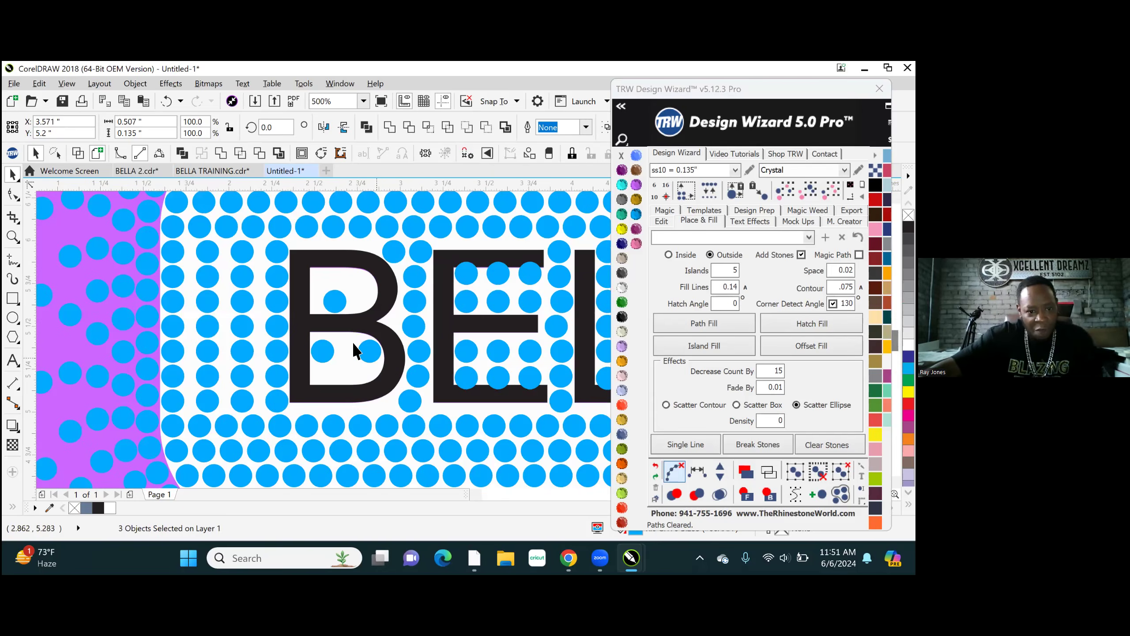
scroll(338, 421, down, 4)
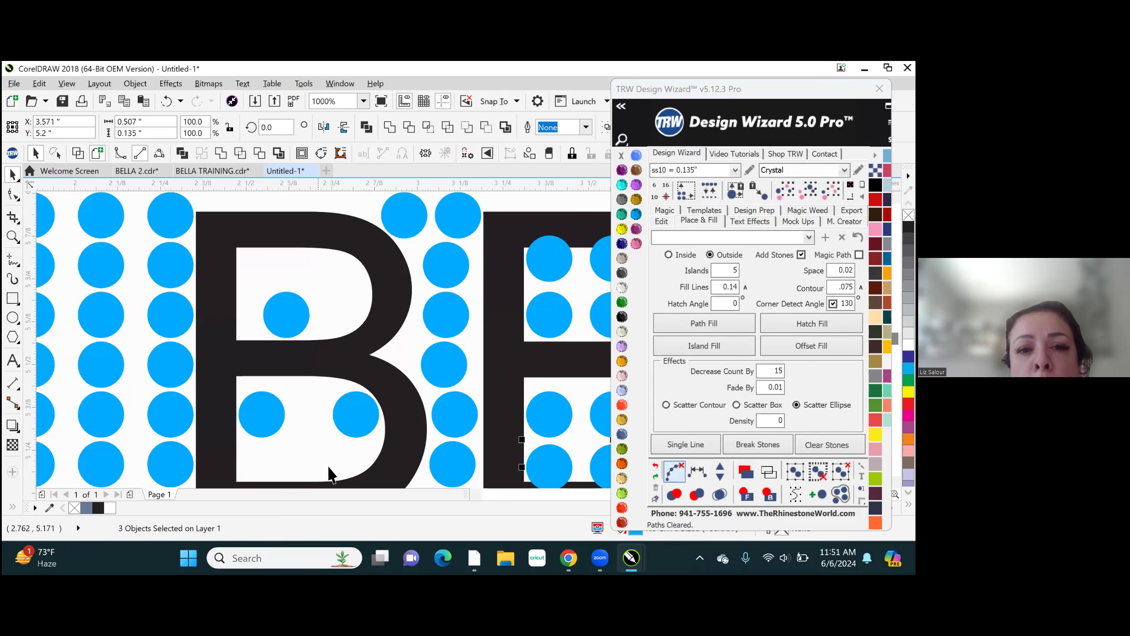
scroll(266, 307, up, 4)
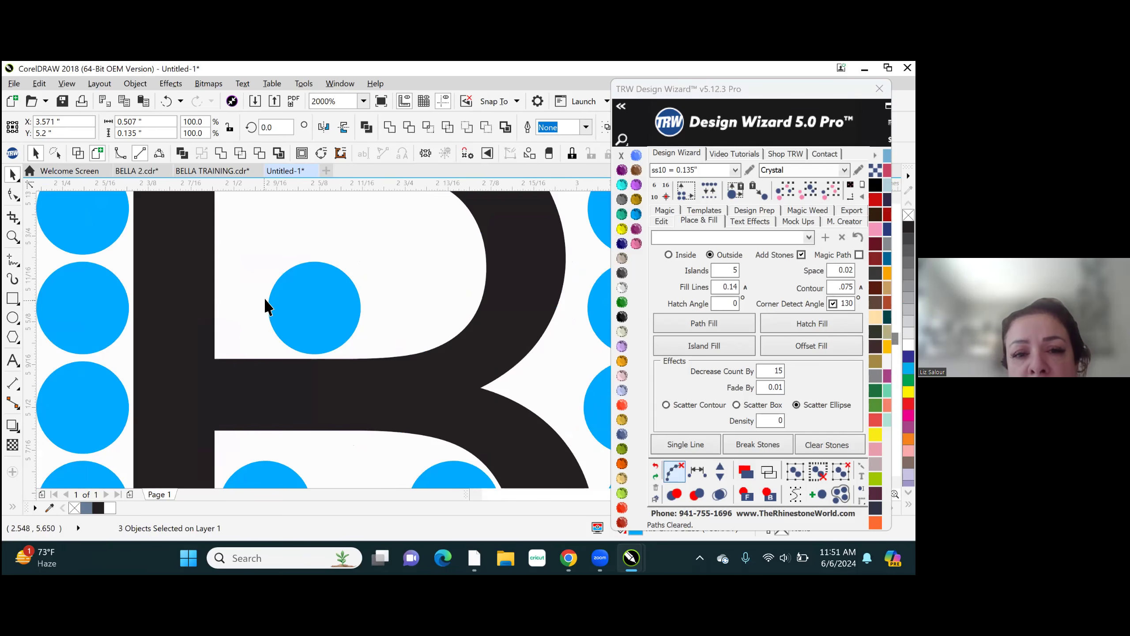
click(328, 327)
scroll(231, 323, down, 3)
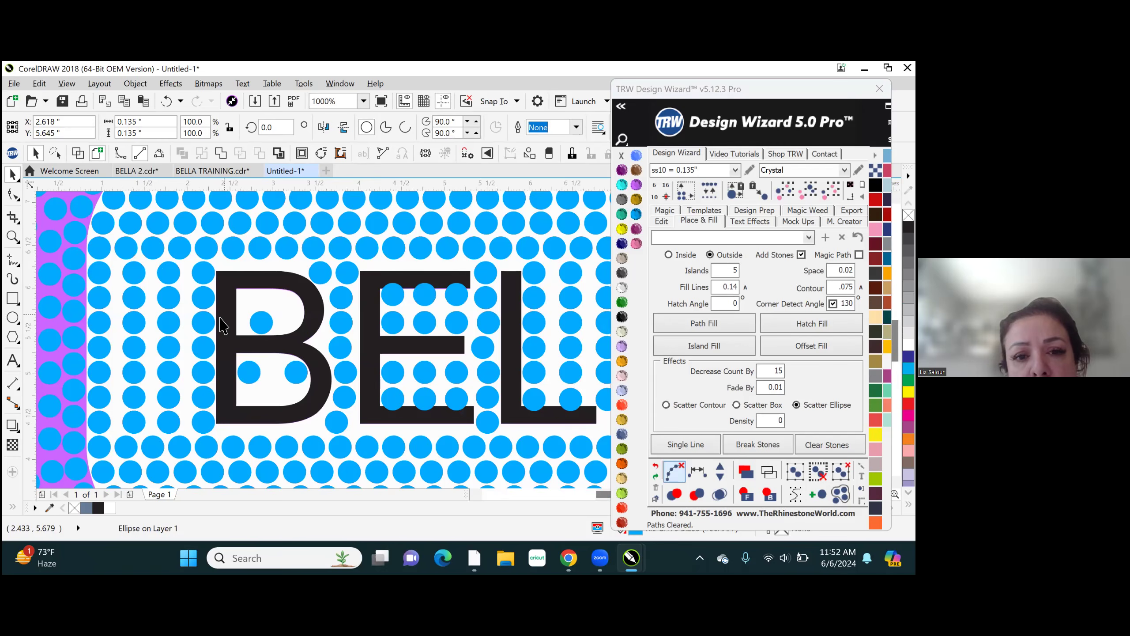
scroll(222, 325, down, 2)
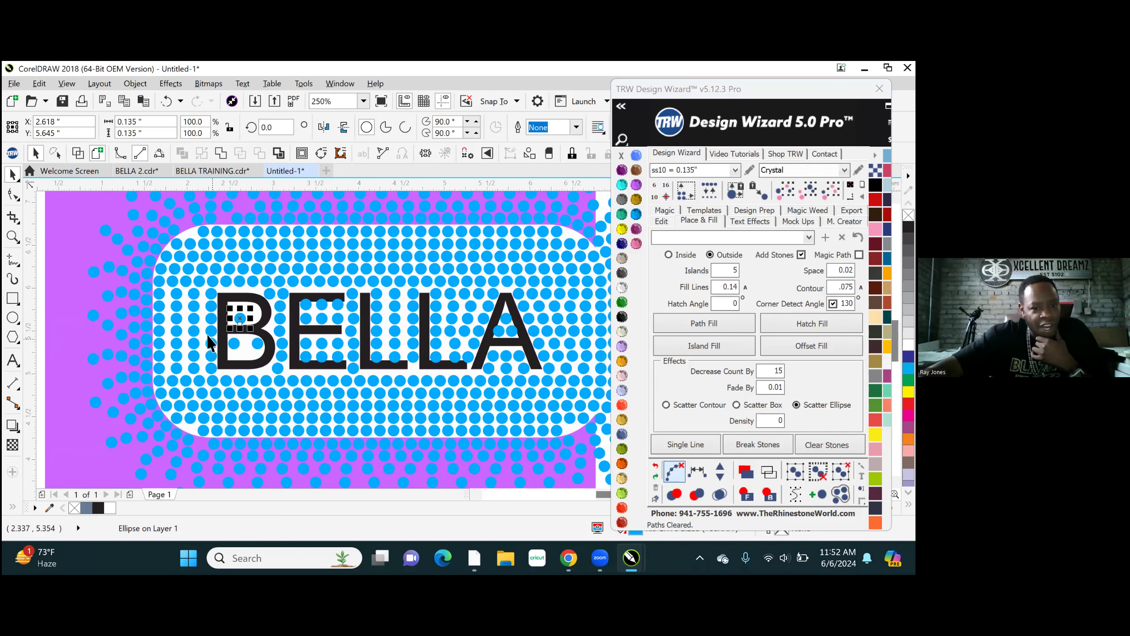
scroll(209, 331, up, 1)
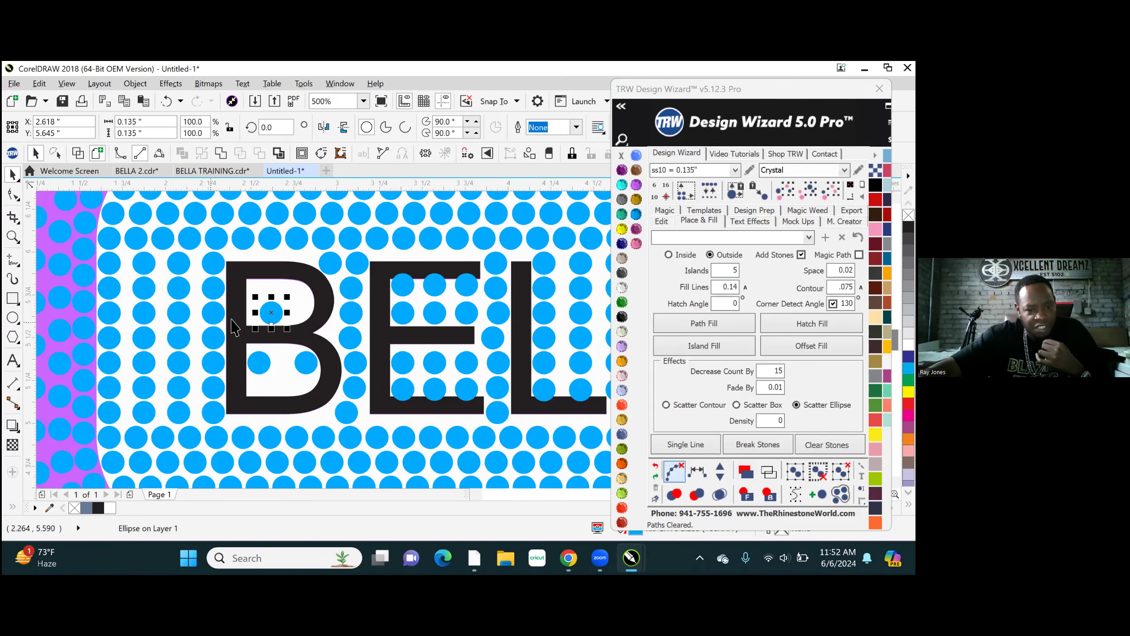
scroll(232, 327, up, 1)
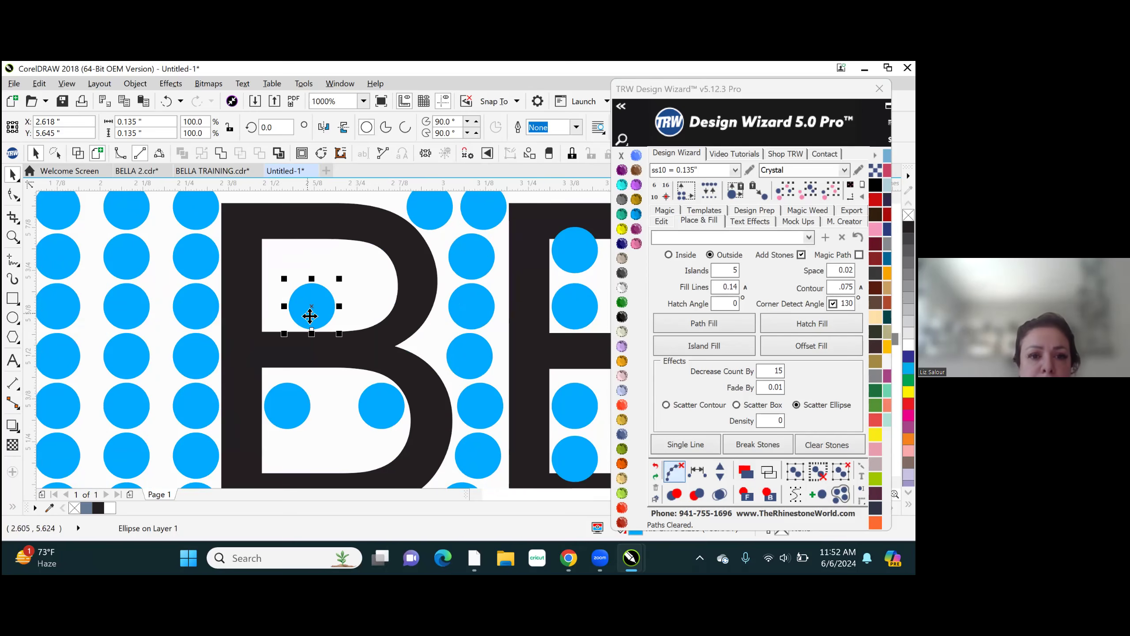
drag(286, 314, 290, 312)
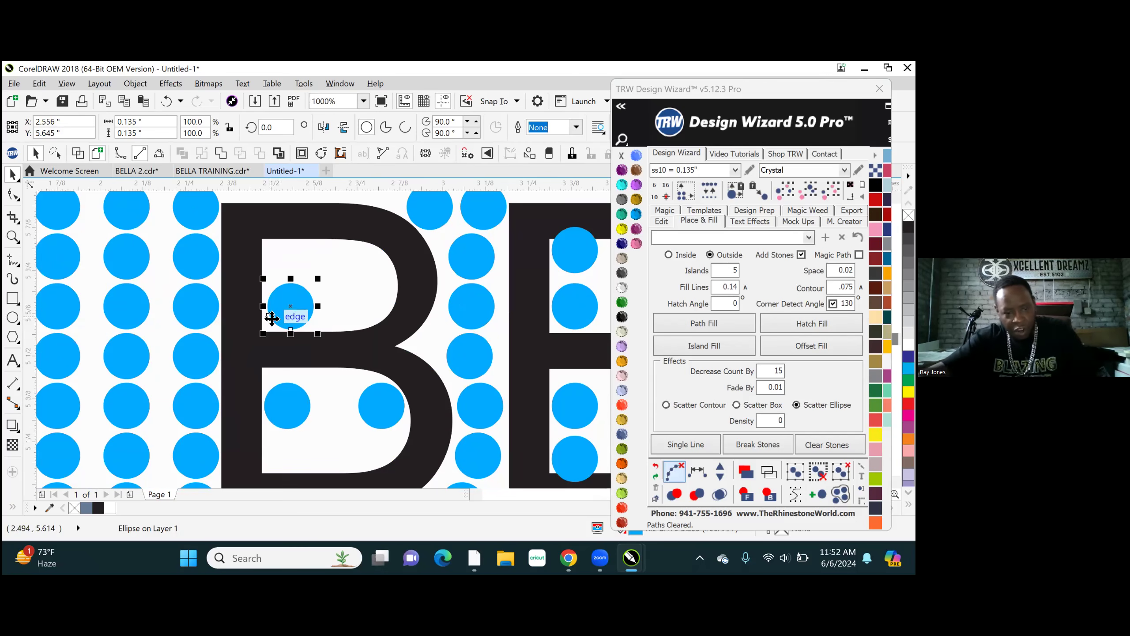
- Recolour the BELLA text as Crystal to preview the lettering gaps, and undo the recolouring
scroll(427, 355, down, 3)
click(407, 336)
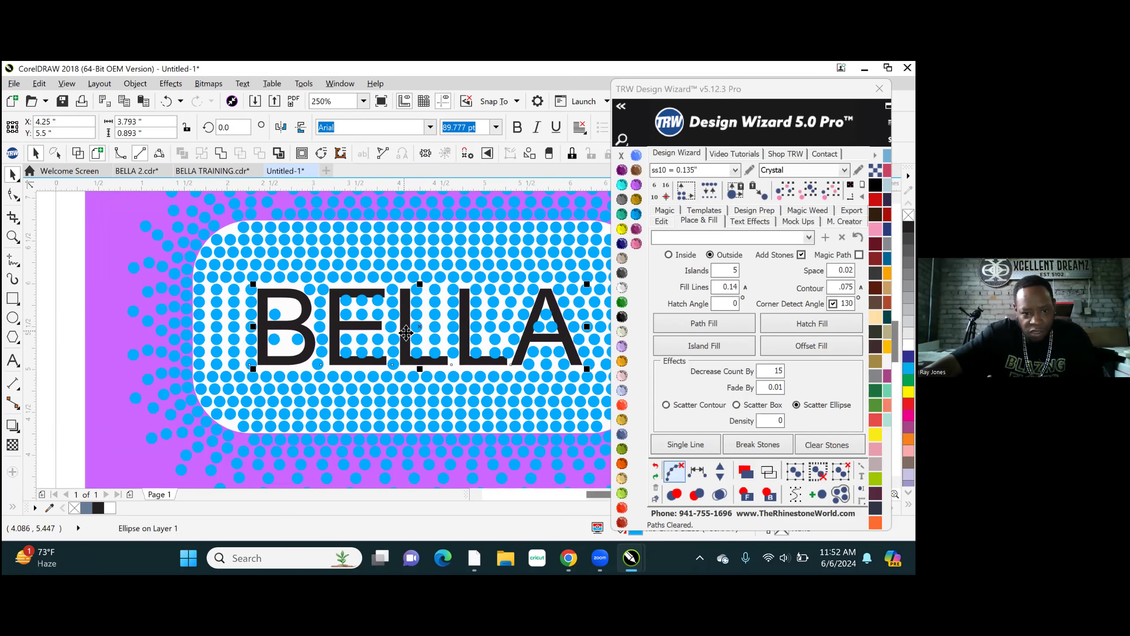
click(704, 346)
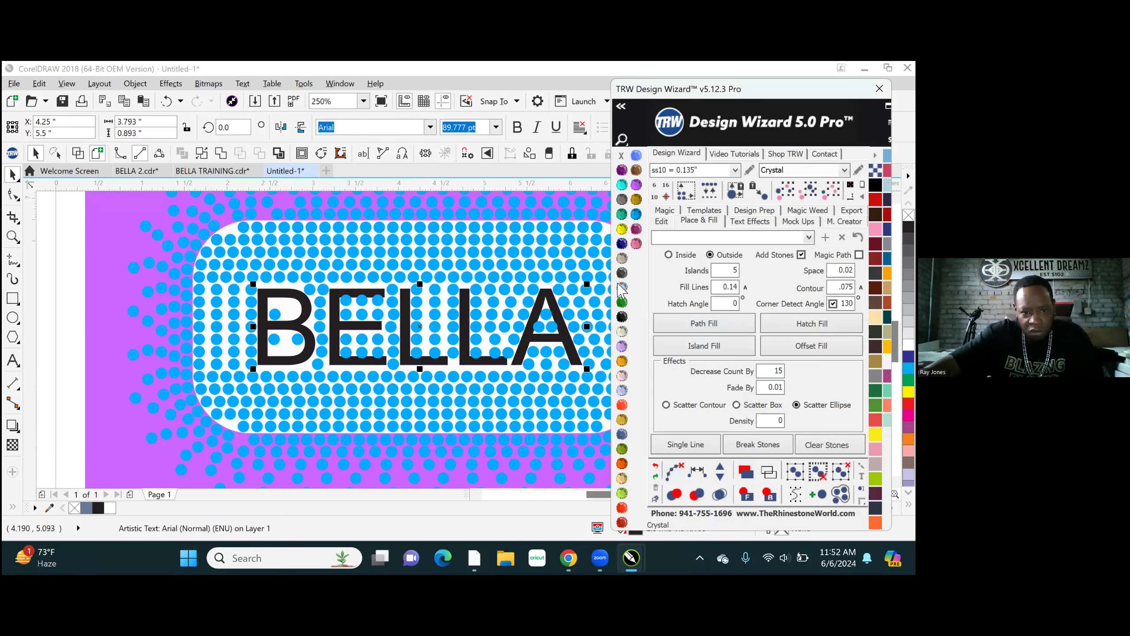
click(75, 318)
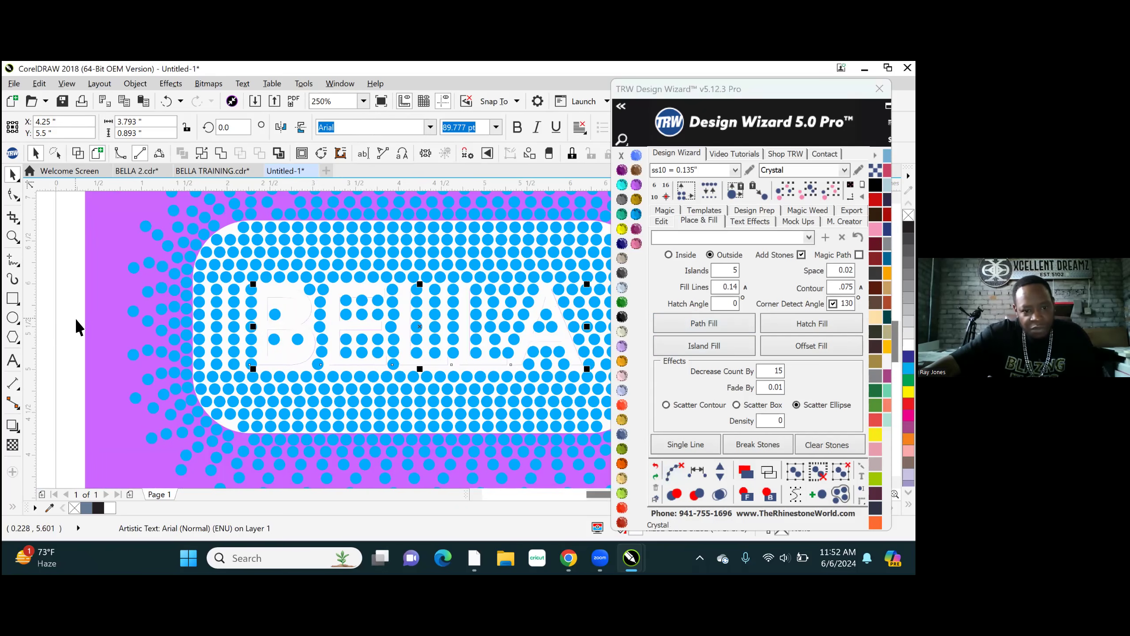
scroll(117, 398, down, 1)
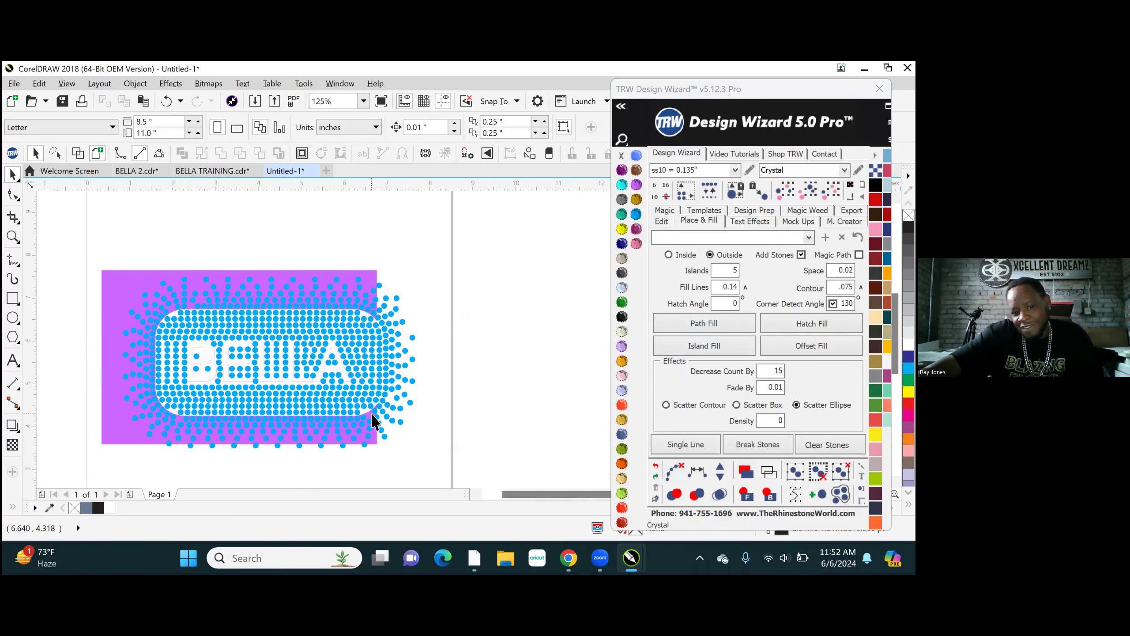
scroll(211, 381, up, 1)
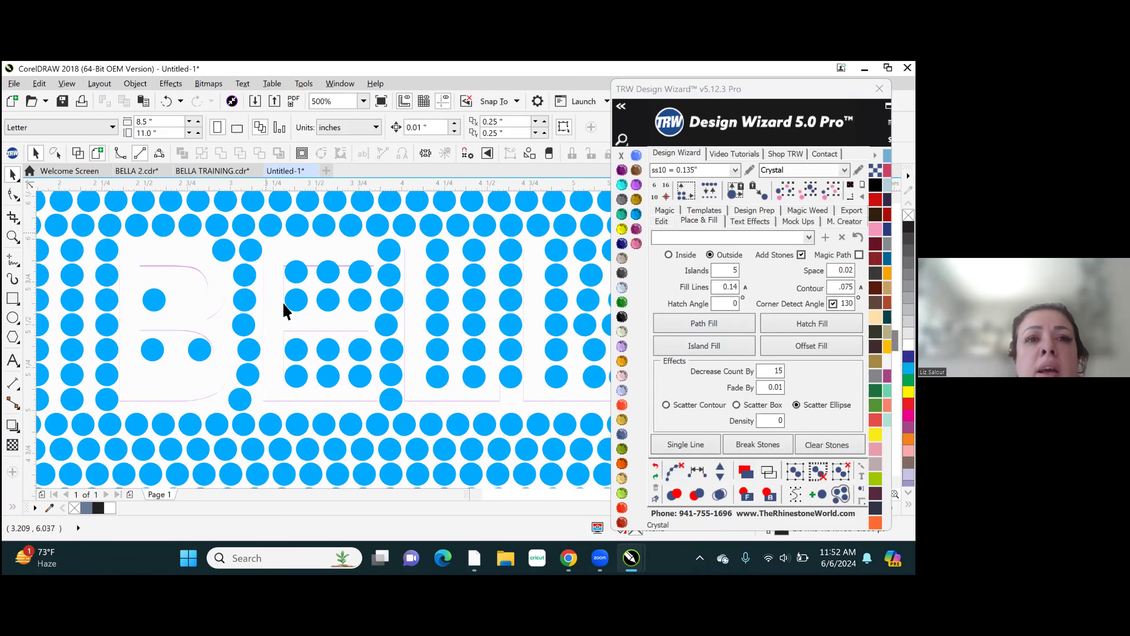
scroll(320, 327, down, 1)
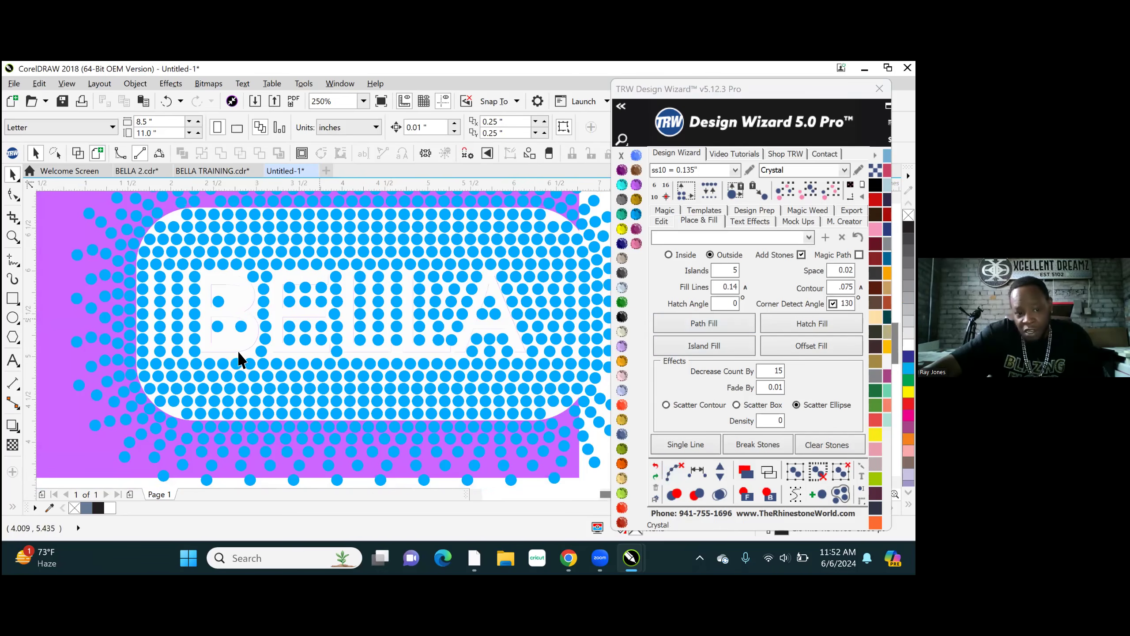
click(655, 466)
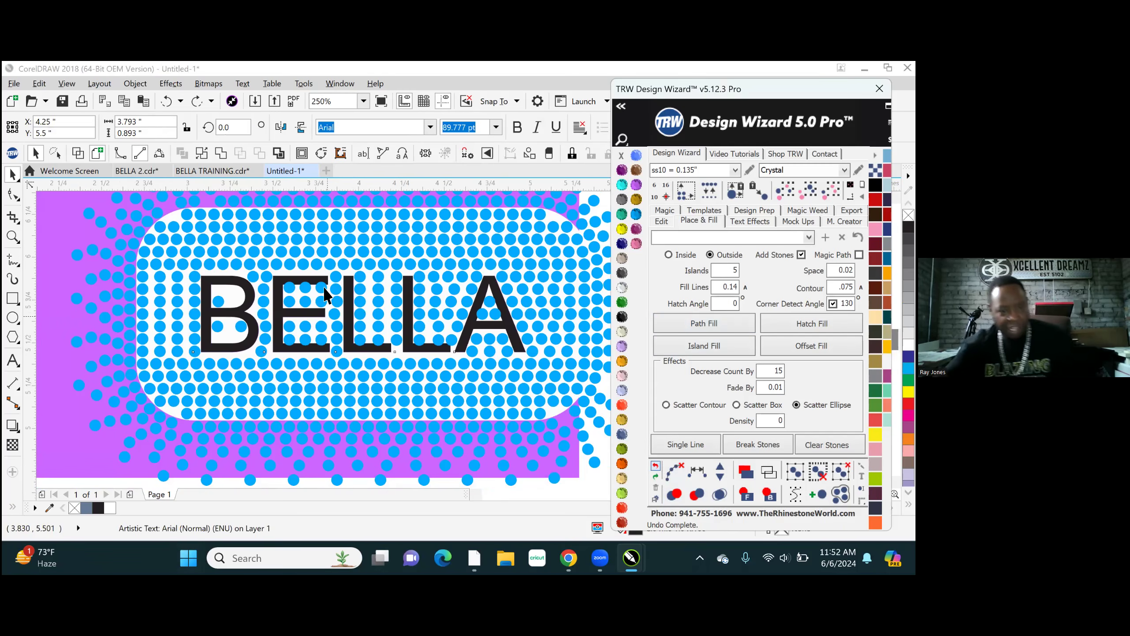
- Delete the second, third and fourth stones from the top in the column between the E and the first L
scroll(329, 318, up, 2)
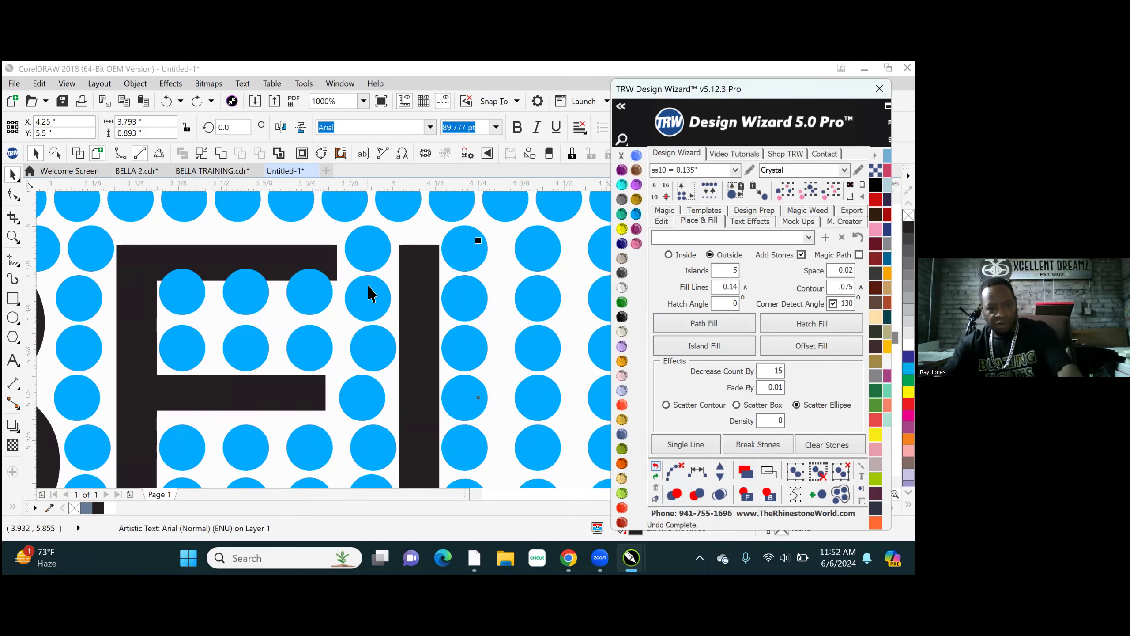
click(367, 312)
key(Delete)
click(373, 354)
key(Delete)
click(361, 384)
key(Delete)
- Delete the two remaining middle stones between the E and the first L, keeping the column's end stones
scroll(396, 307, down, 1)
scroll(402, 382, down, 3)
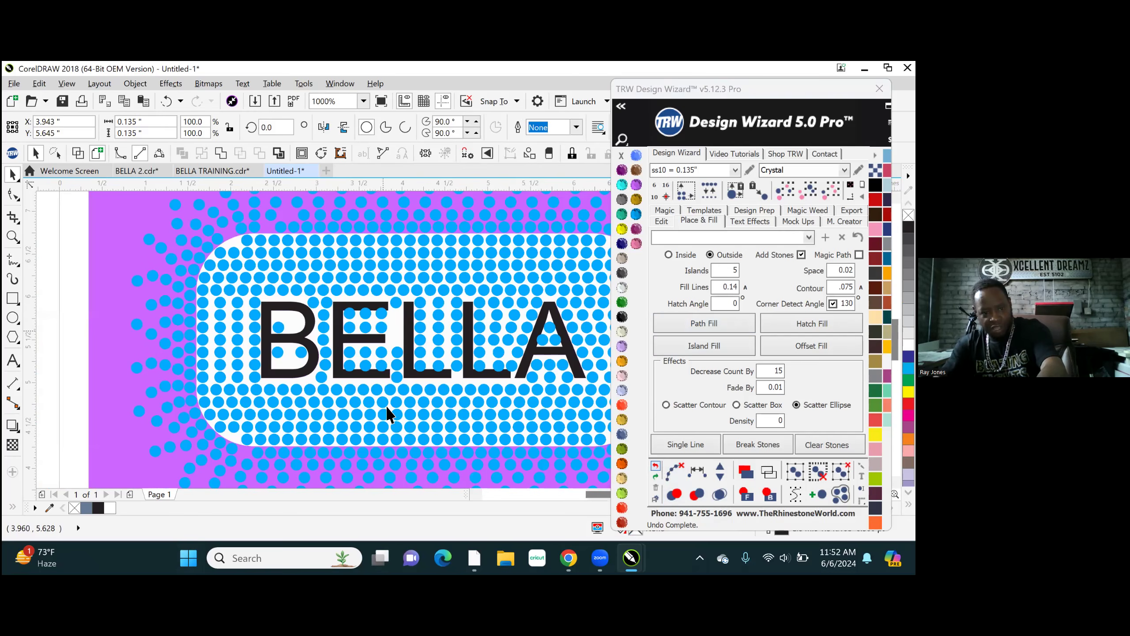
click(383, 362)
scroll(394, 349, up, 2)
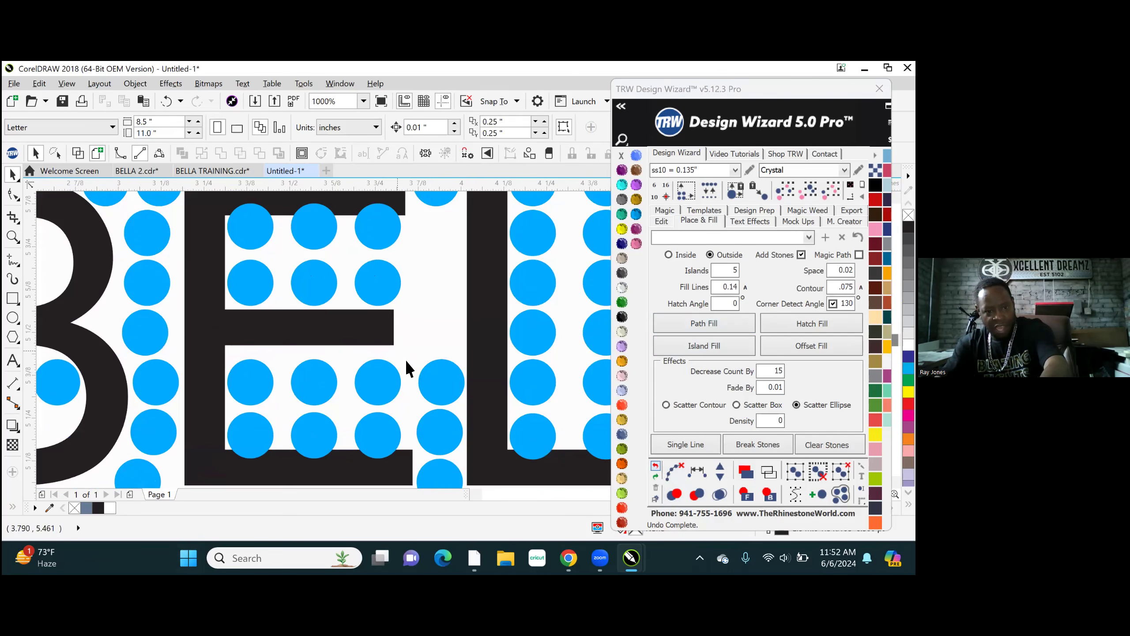
drag(437, 394, 438, 444)
key(Delete)
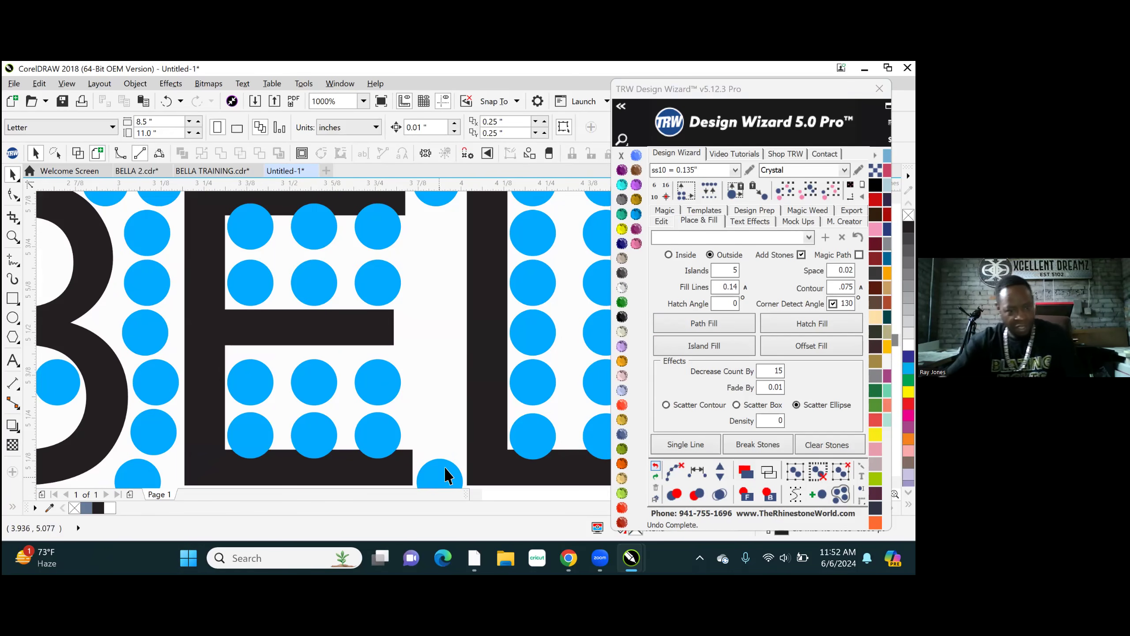
- Fill between the top and bottom stones of the column separating the E and first L, and clear the generated path
click(442, 473)
shift+click(434, 200)
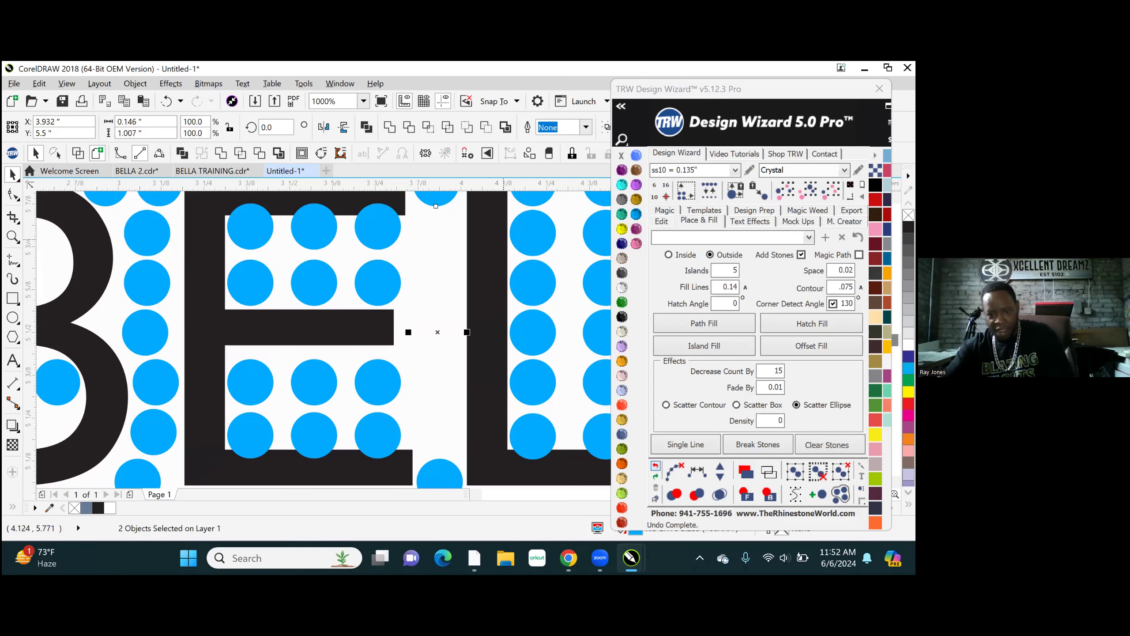
click(661, 222)
click(664, 379)
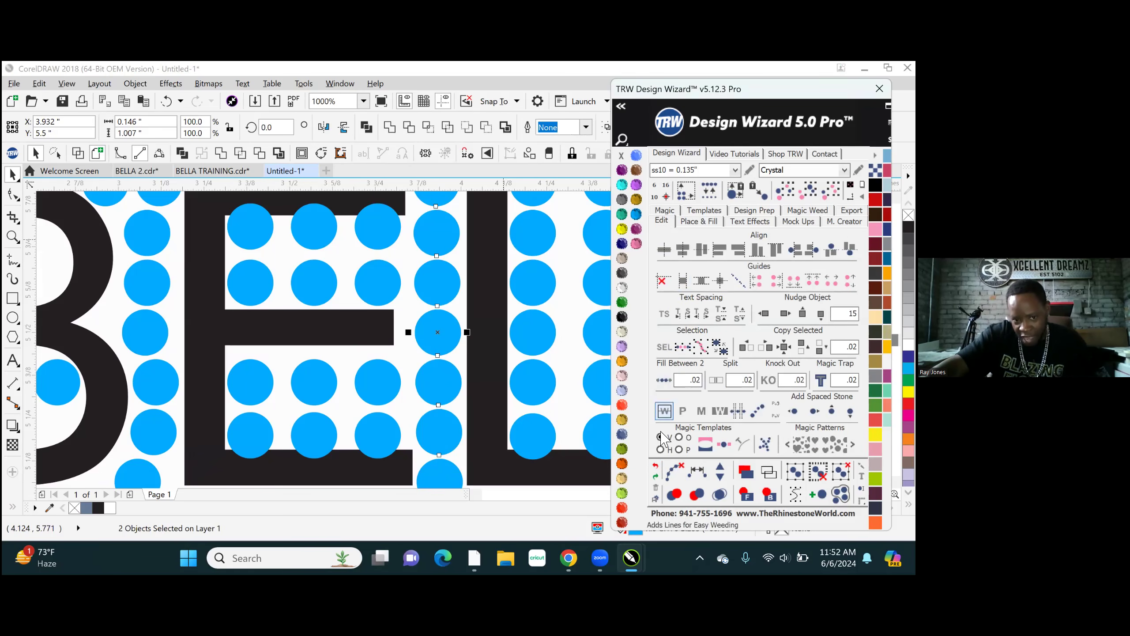
click(674, 472)
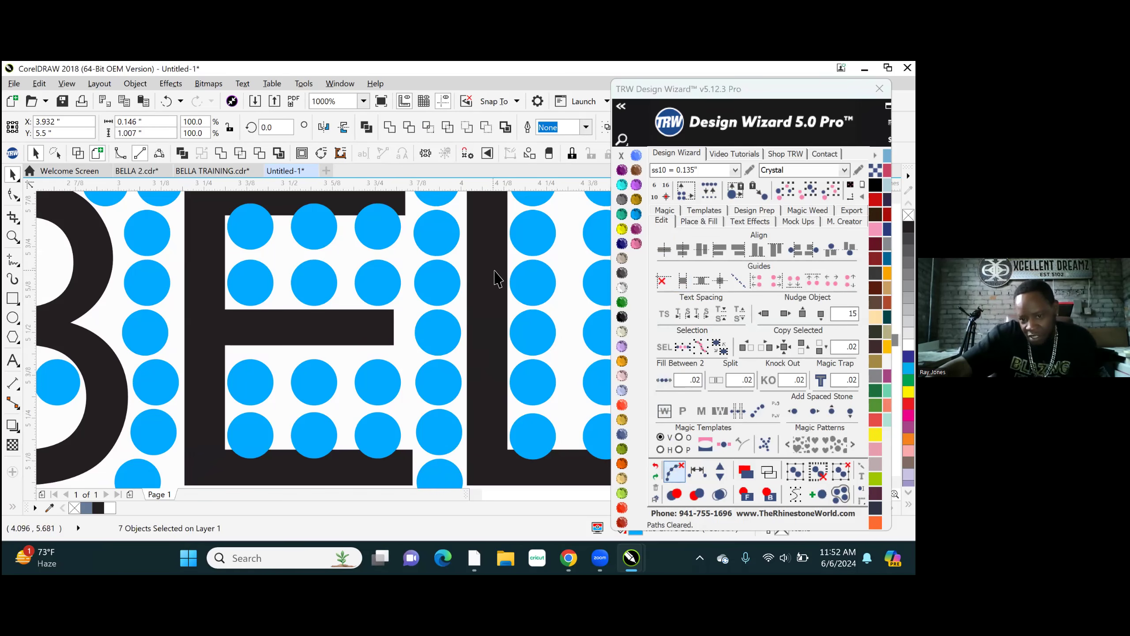
- Preview the rebuilt stone column with the BELLA text coloured Crystal, and undo the colour change
click(494, 271)
click(622, 287)
scroll(333, 309, down, 1)
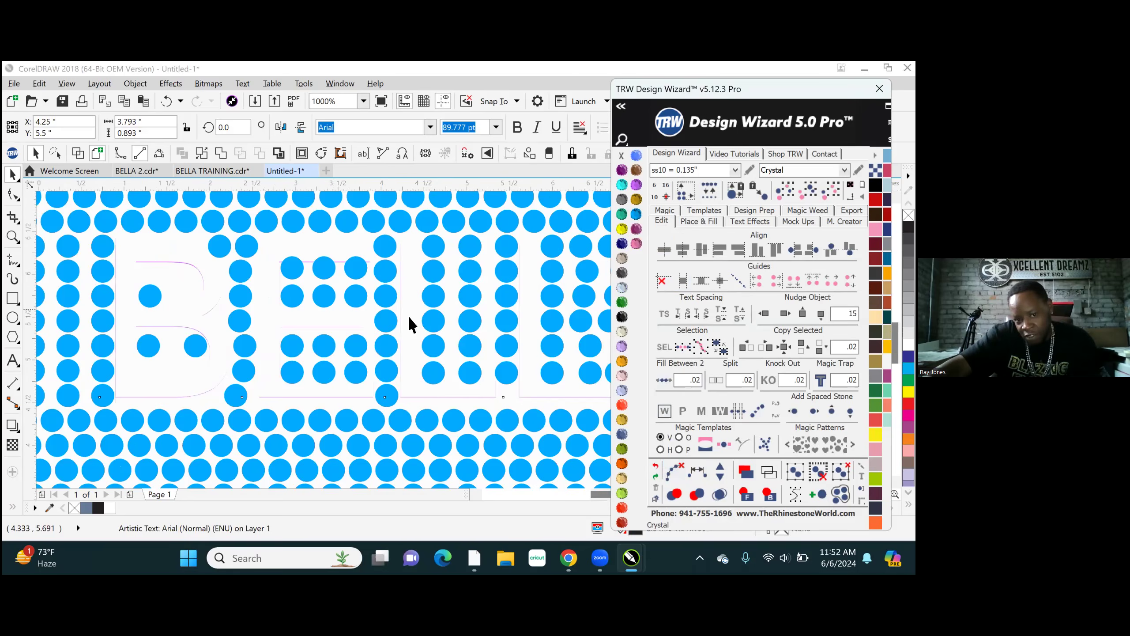
scroll(408, 314, down, 3)
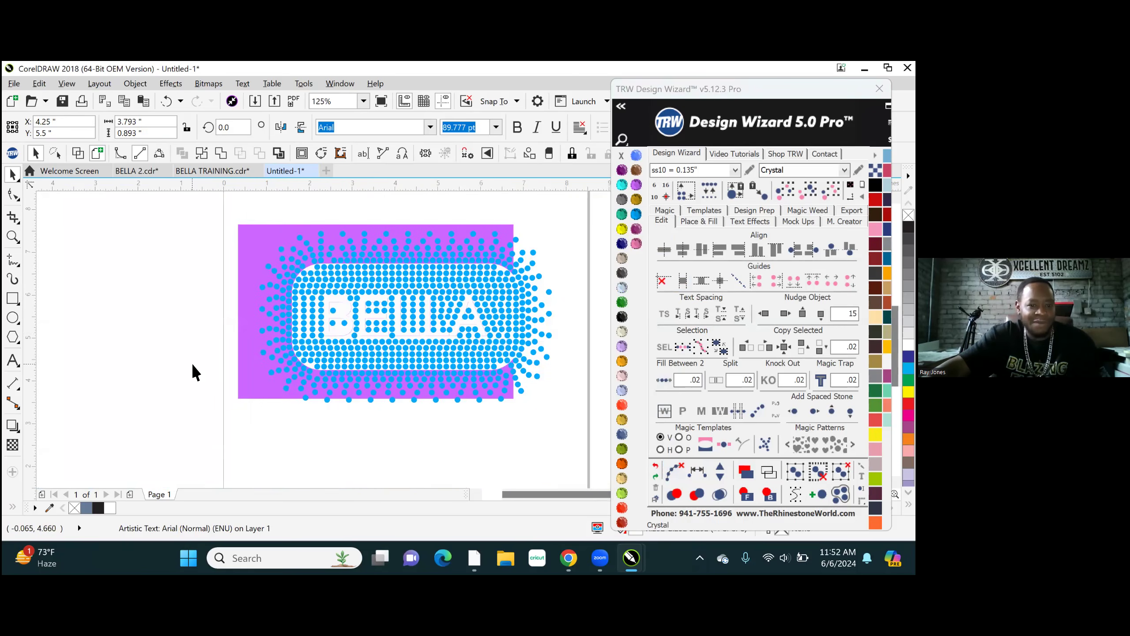
click(195, 372)
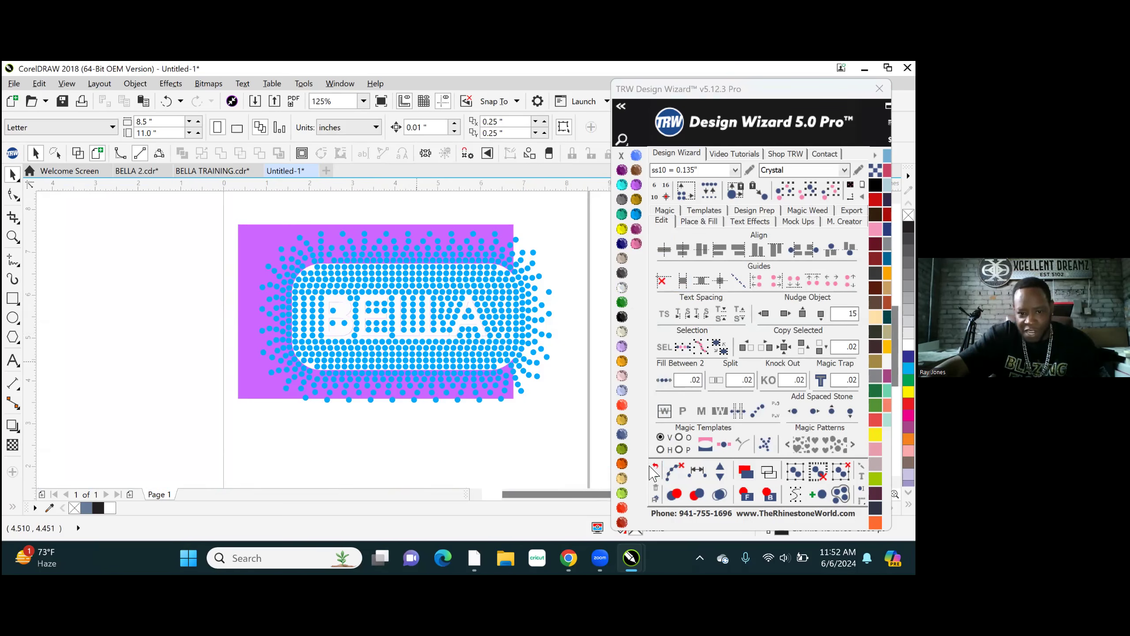
click(652, 466)
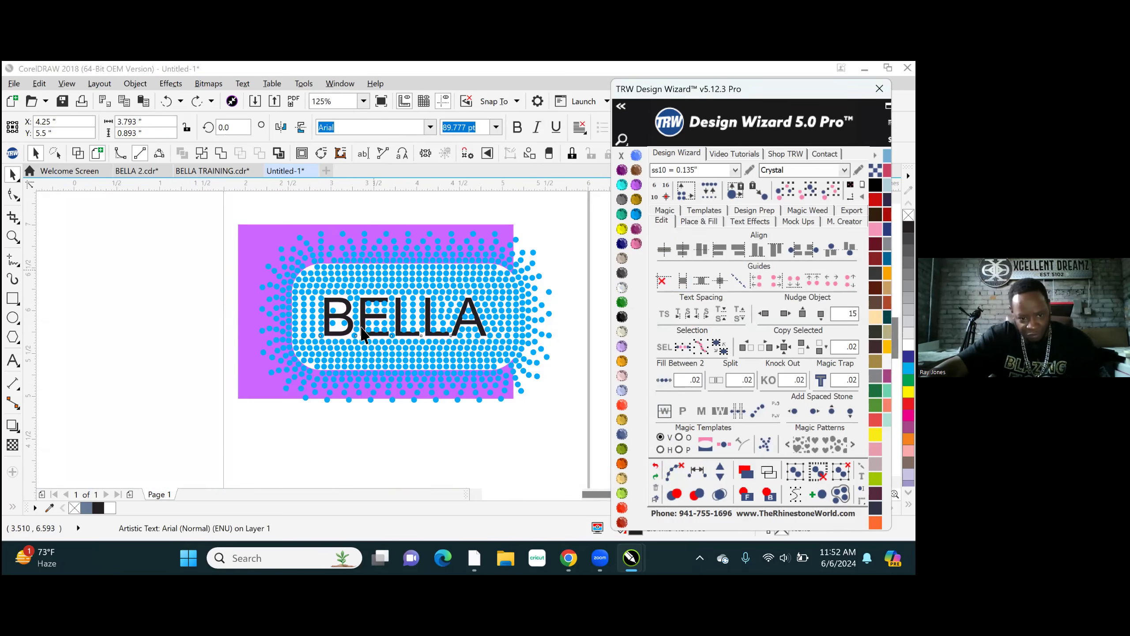
- Delete the upper row of three stones overlapping the E's top arm
scroll(362, 334, up, 3)
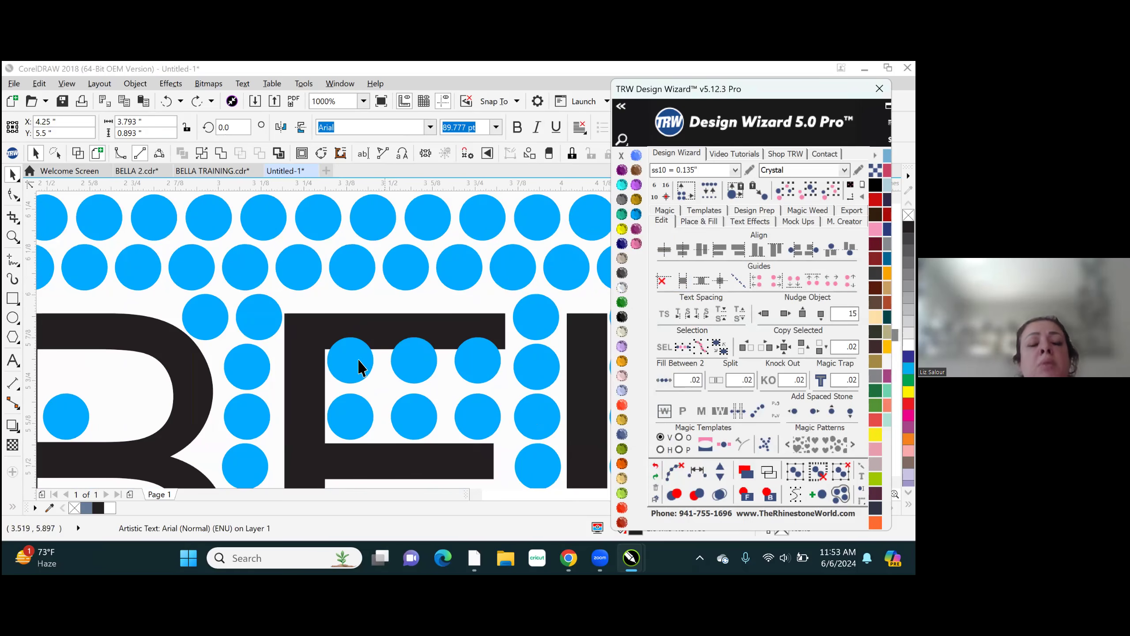
click(353, 362)
key(Delete)
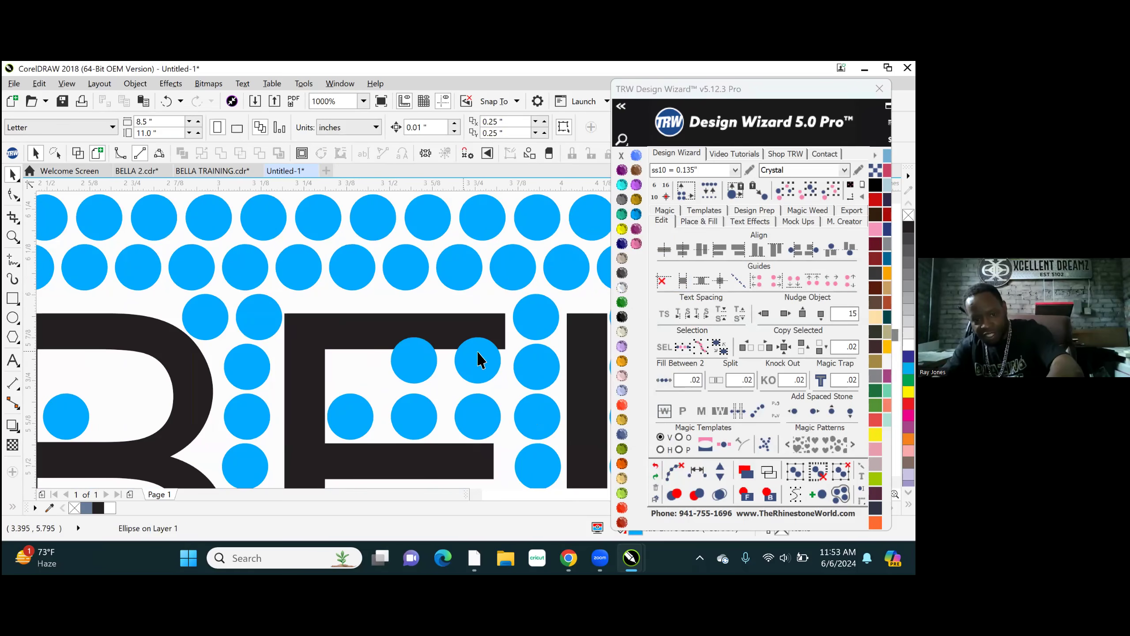
key(Delete)
click(477, 360)
key(Delete)
- Move the remaining row of three stones in the E's upper opening up to Y 5.712 inches
click(483, 419)
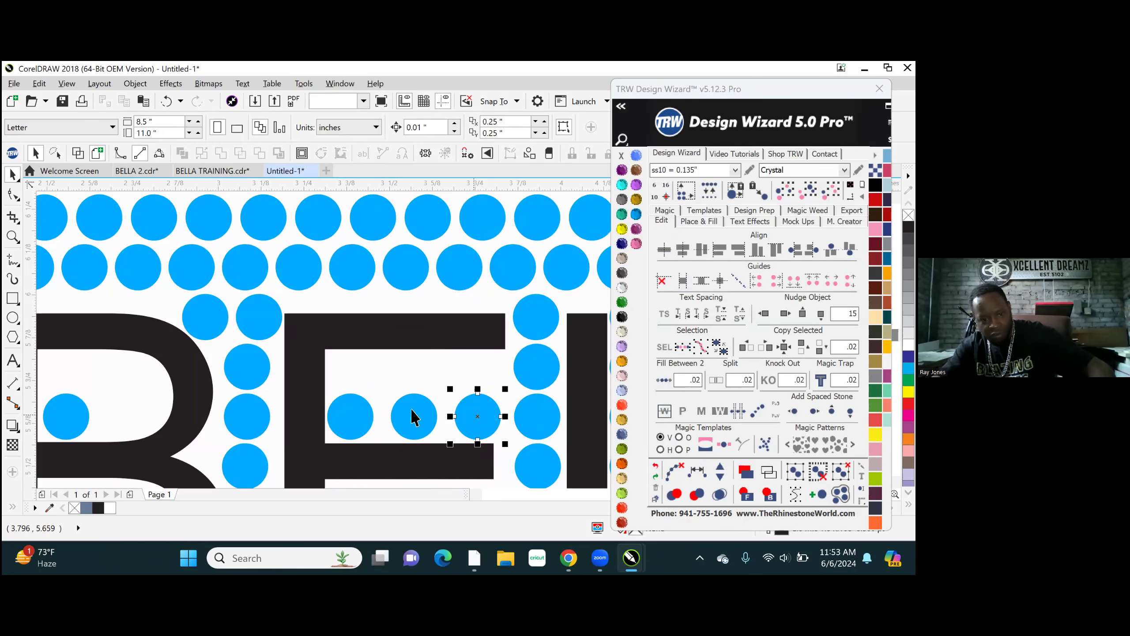
shift+click(365, 411)
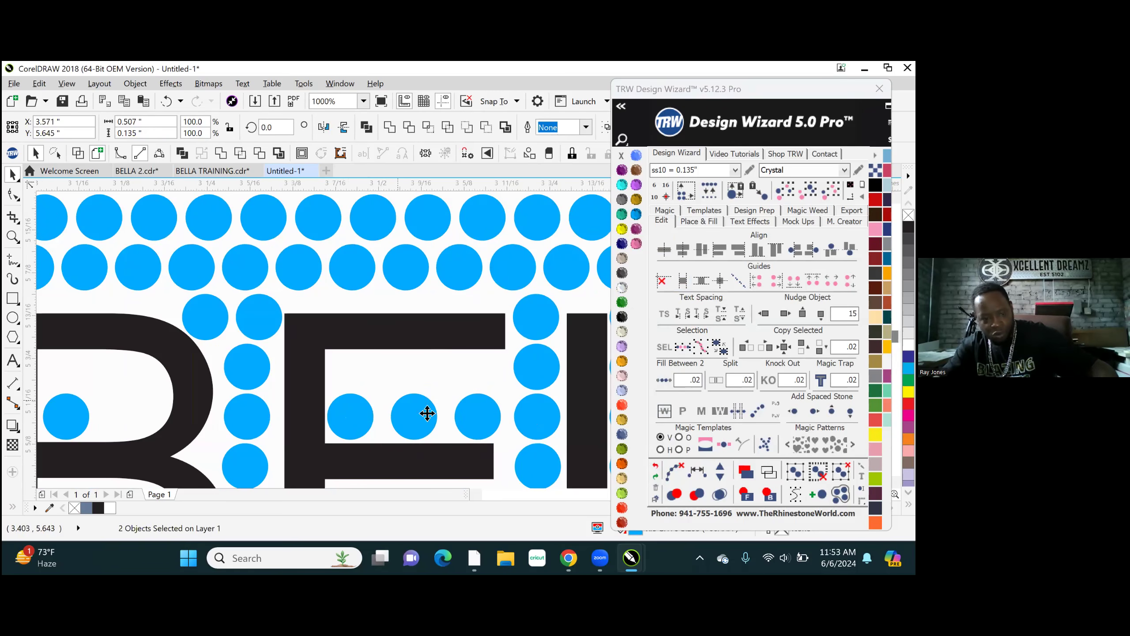
scroll(427, 413, up, 1)
shift+click(428, 413)
drag(447, 417, 432, 336)
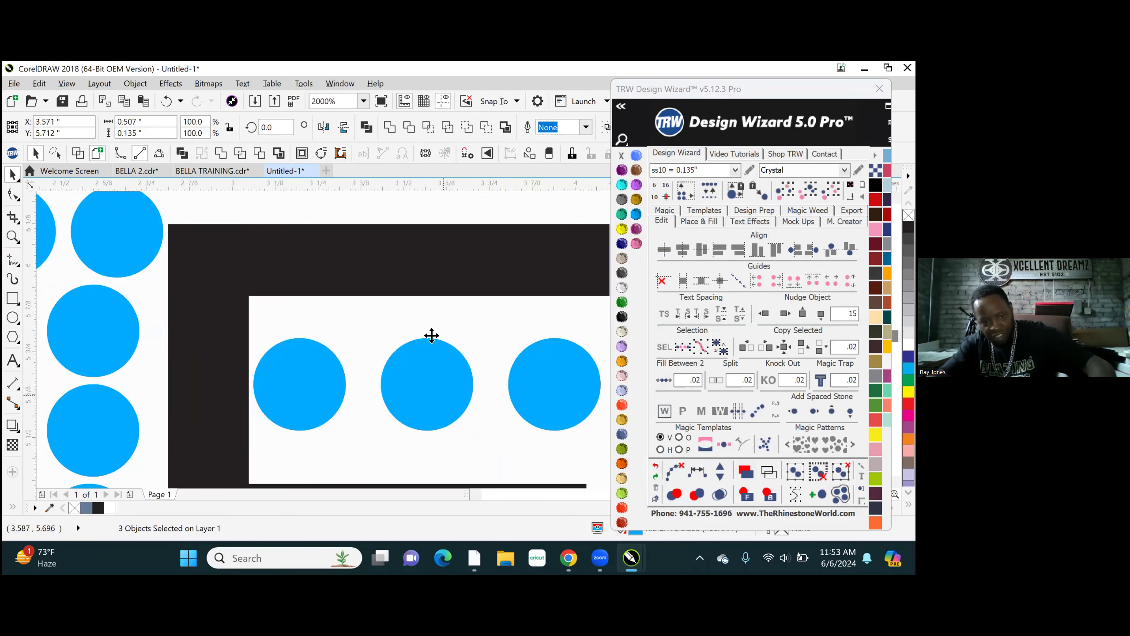
- Delete the lower row of three stones overlapping the E's bottom arm
scroll(432, 336, down, 3)
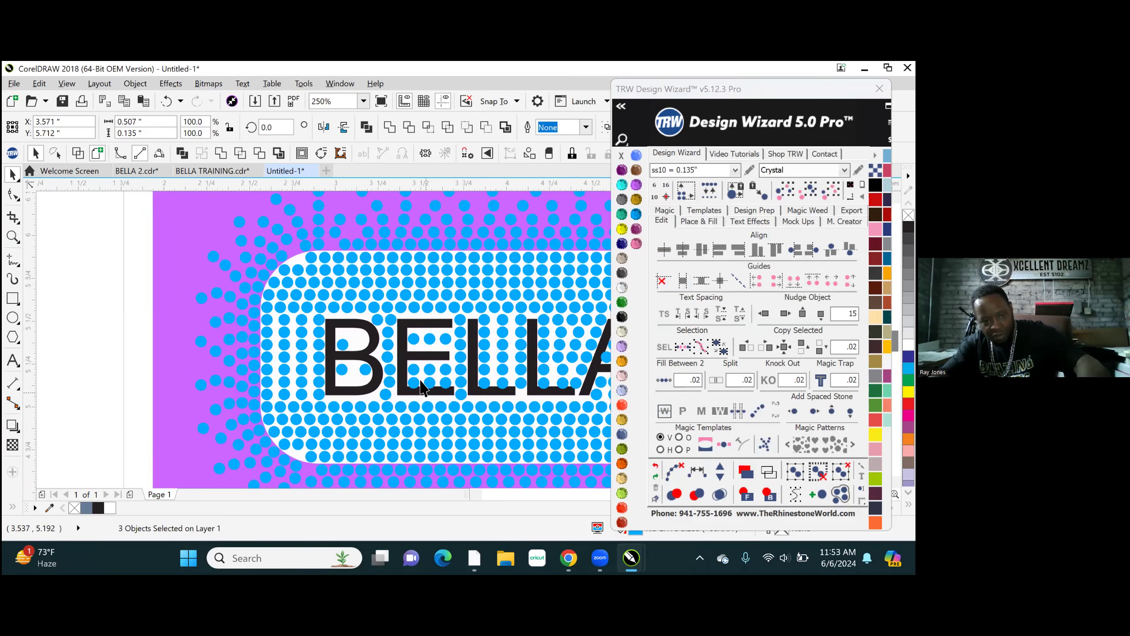
scroll(421, 381, up, 2)
click(382, 354)
key(Delete)
click(445, 351)
key(Delete)
click(503, 350)
key(Delete)
scroll(367, 369, down, 1)
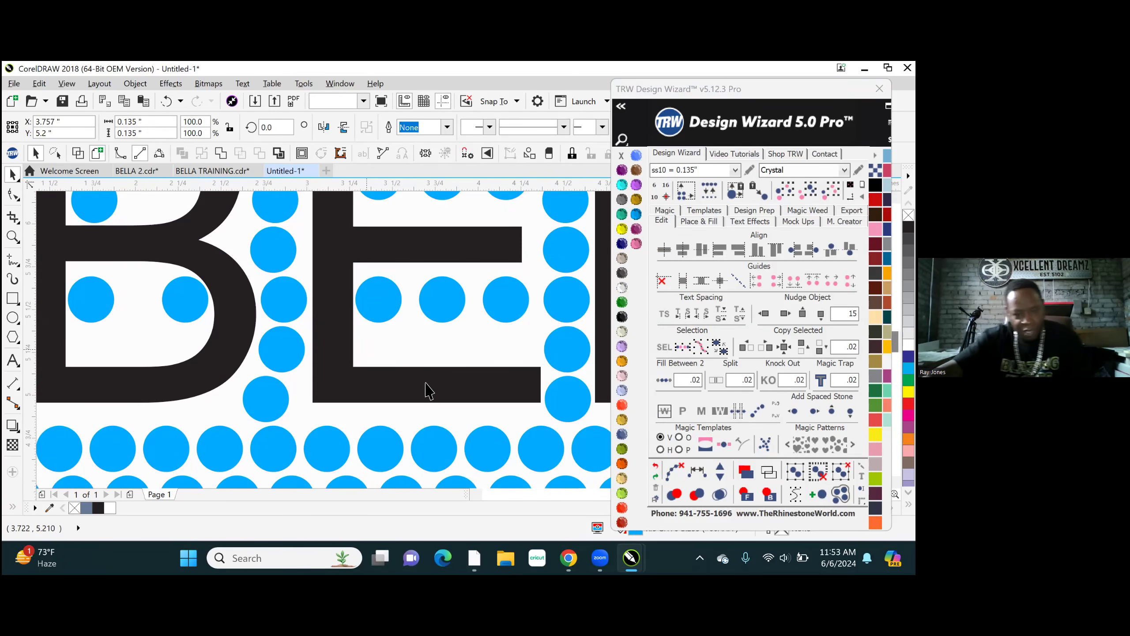
scroll(429, 390, down, 2)
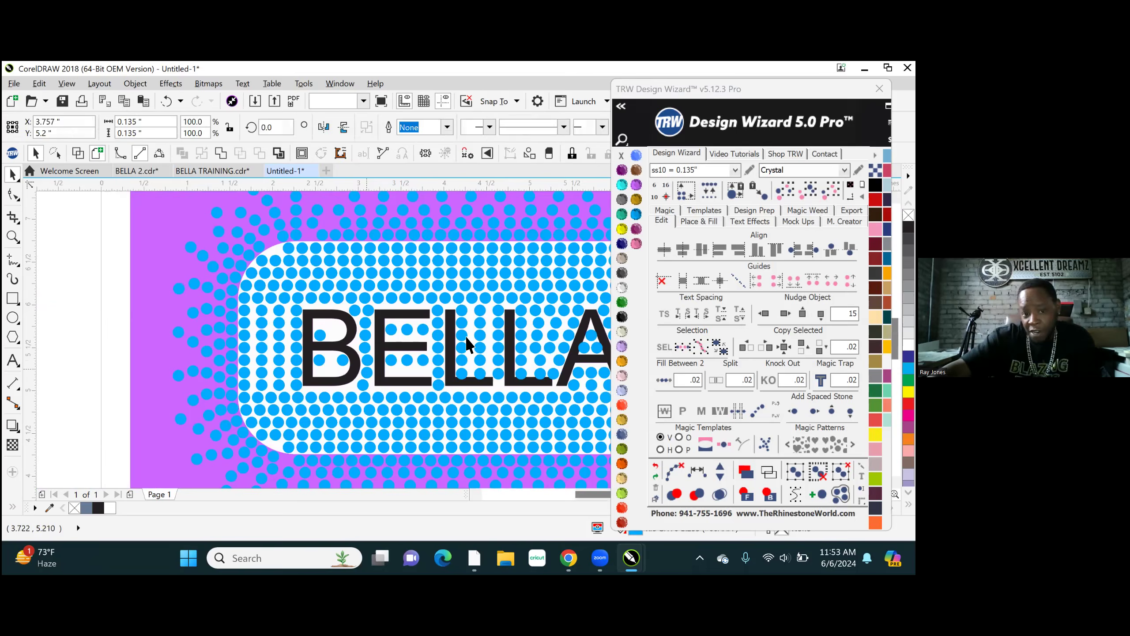
- Preview the stone layout with the BELLA text coloured Crystal, and recolour the text Jet Black
click(454, 362)
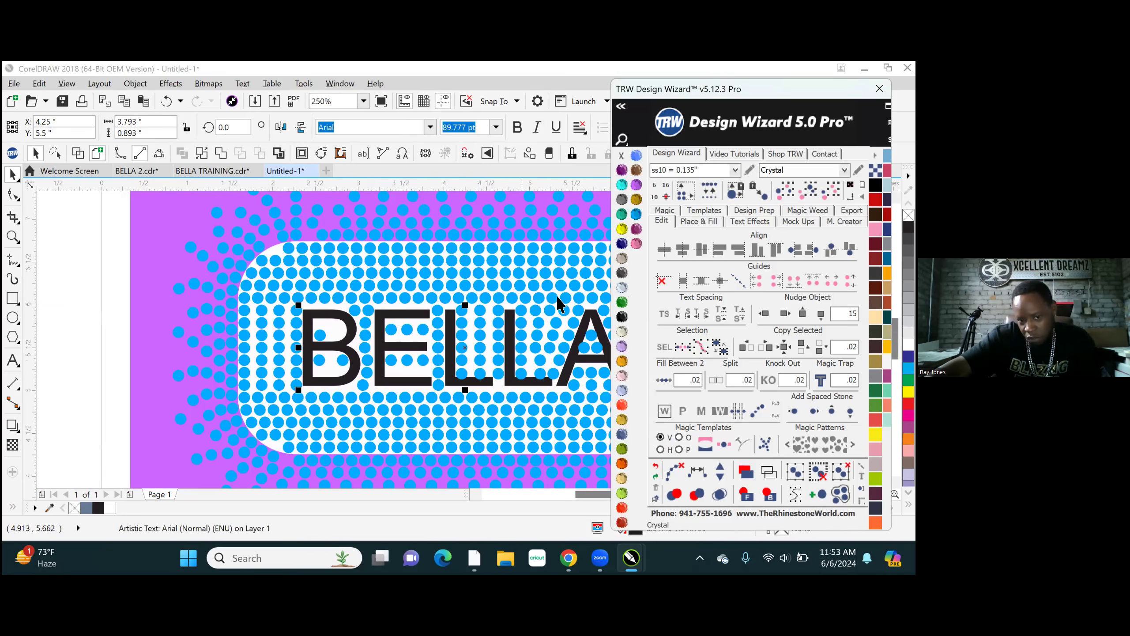
scroll(349, 339, down, 2)
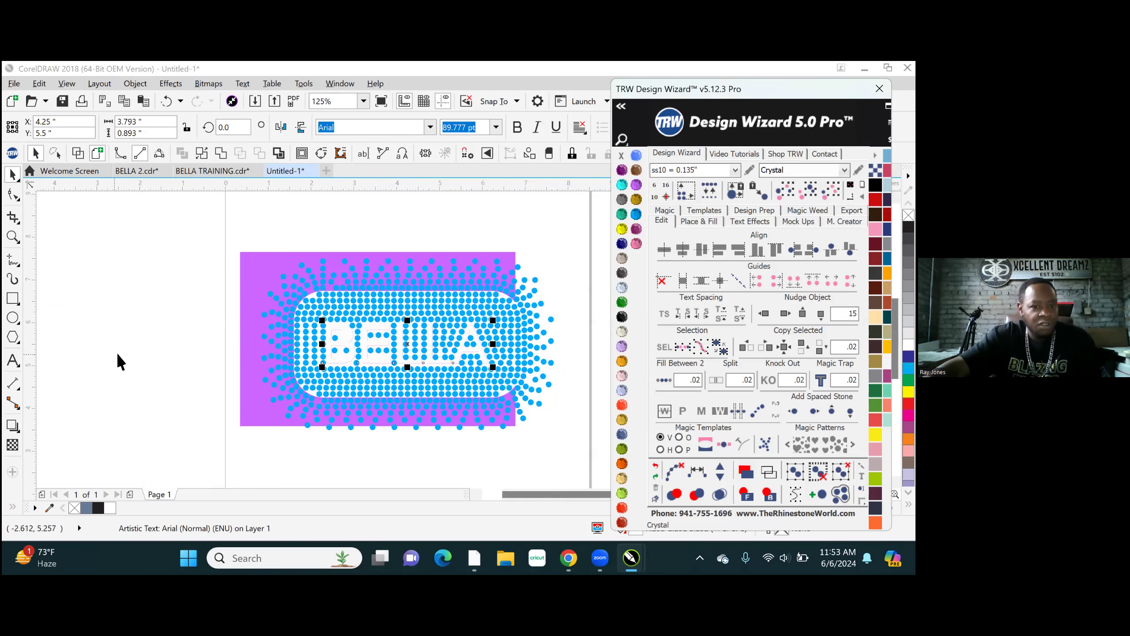
click(117, 352)
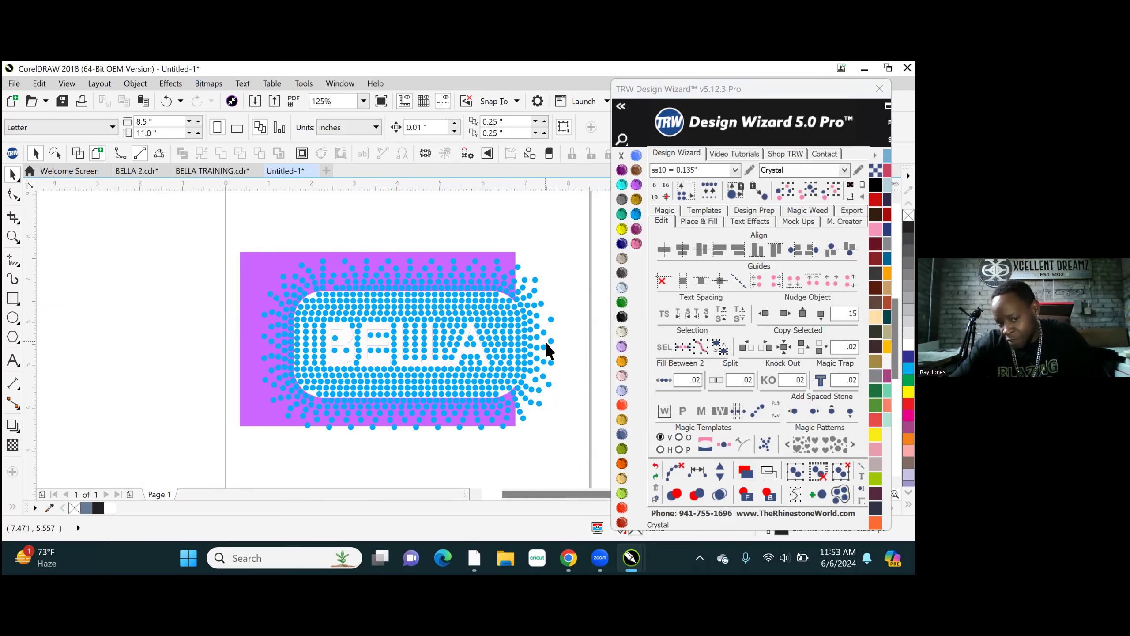
scroll(486, 337, up, 2)
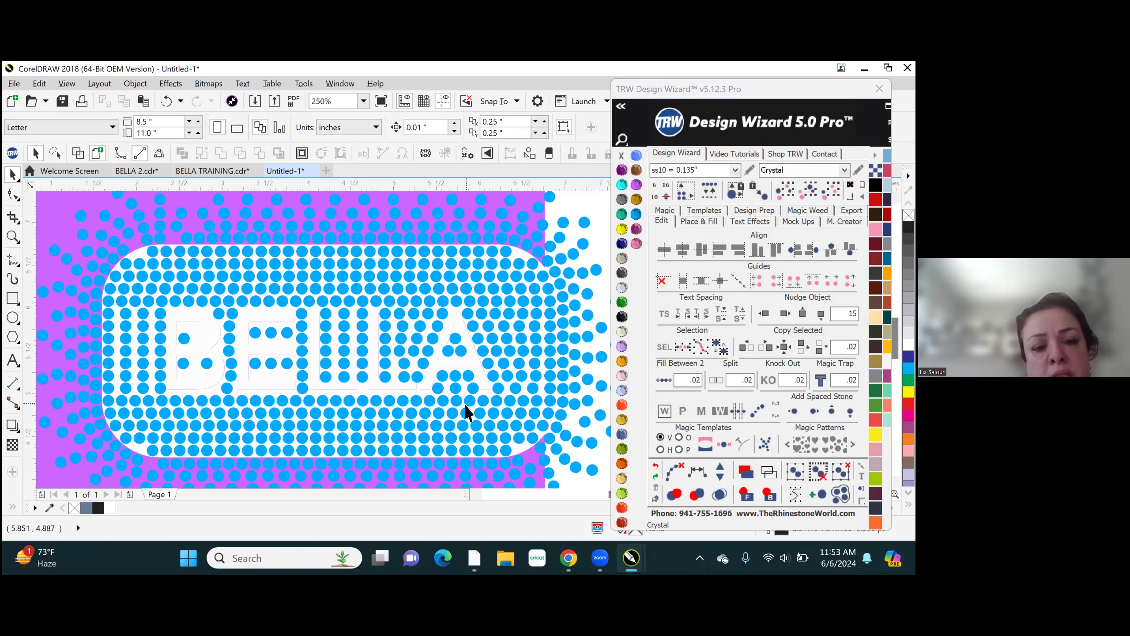
click(436, 363)
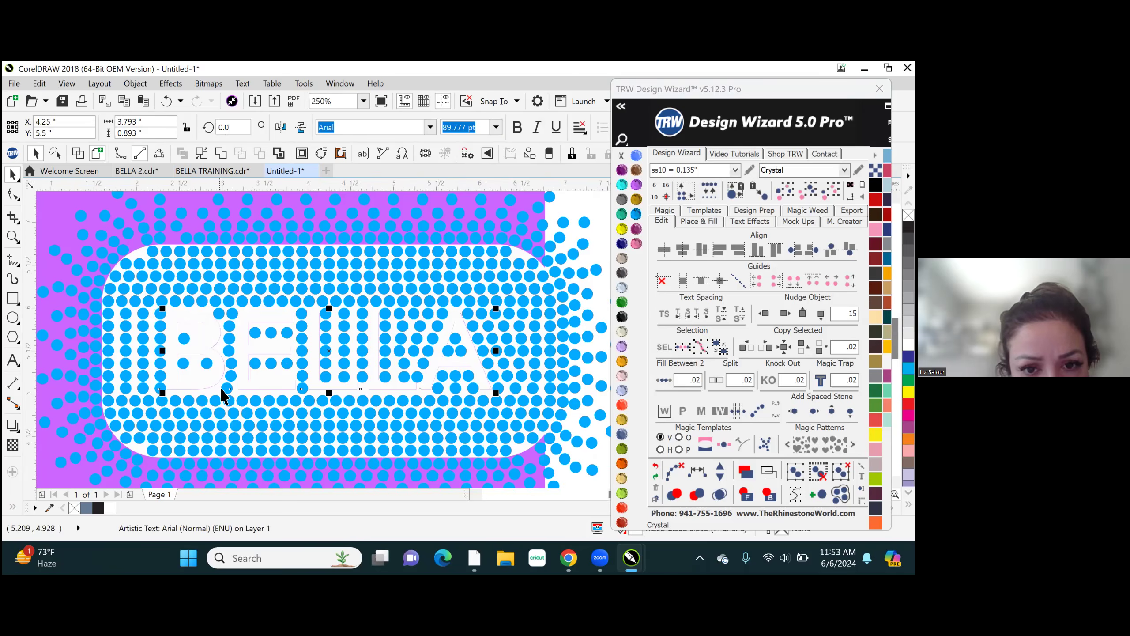
scroll(431, 383, down, 5)
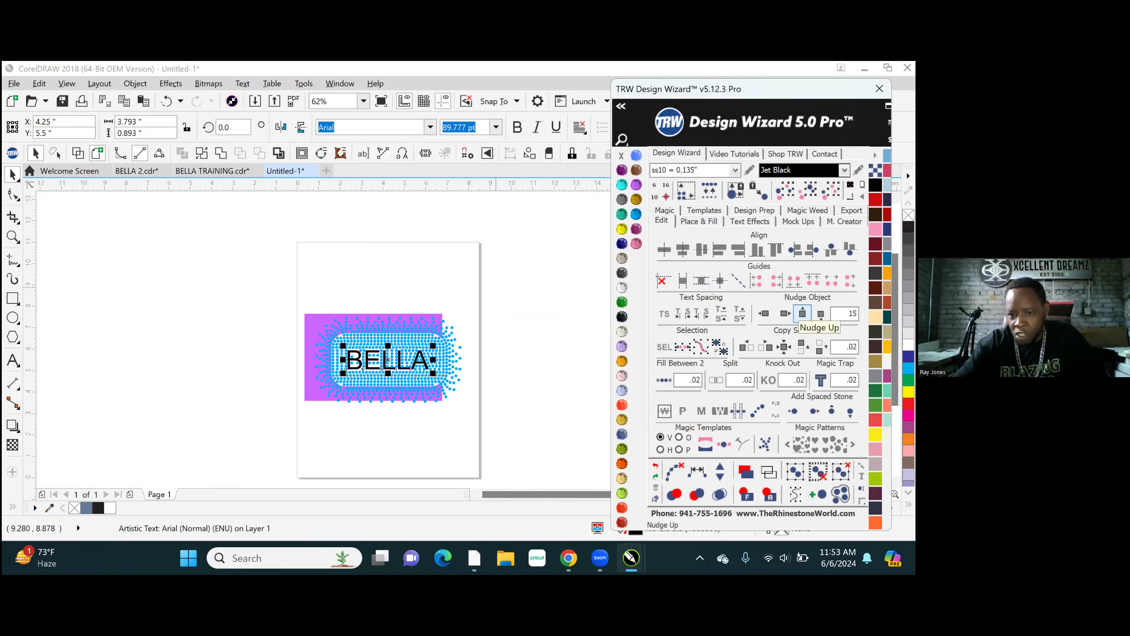
- Nudge the BELLA text up 15 inches to view the design without it, and nudge it back down 15 inches
click(802, 313)
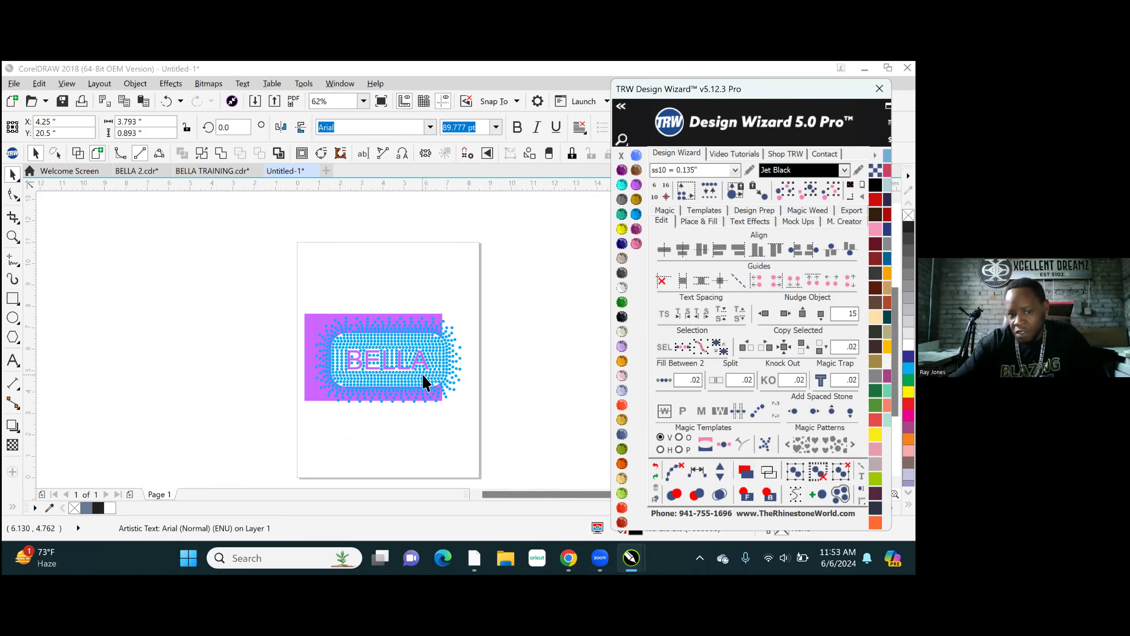
scroll(398, 263, up, 1)
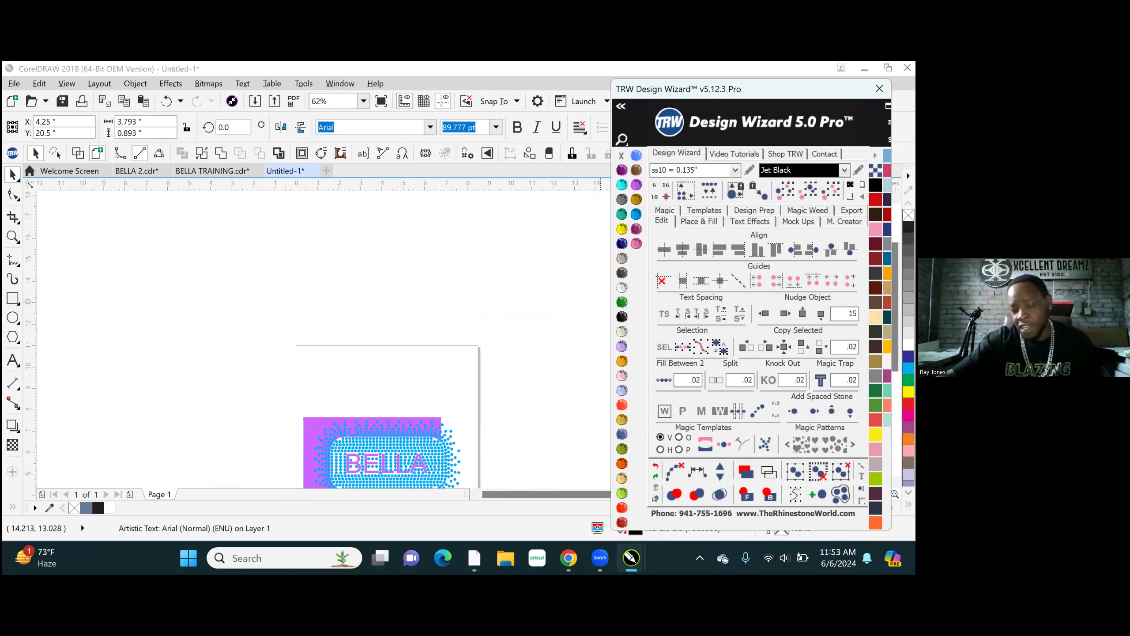
scroll(287, 383, down, 2)
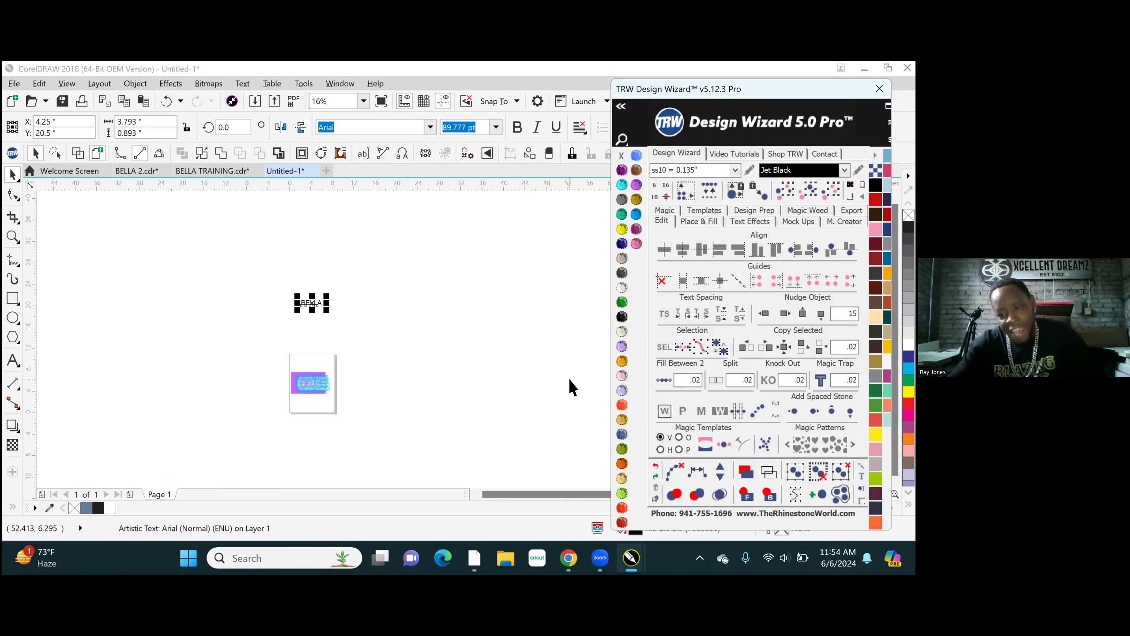
scroll(293, 296, up, 1)
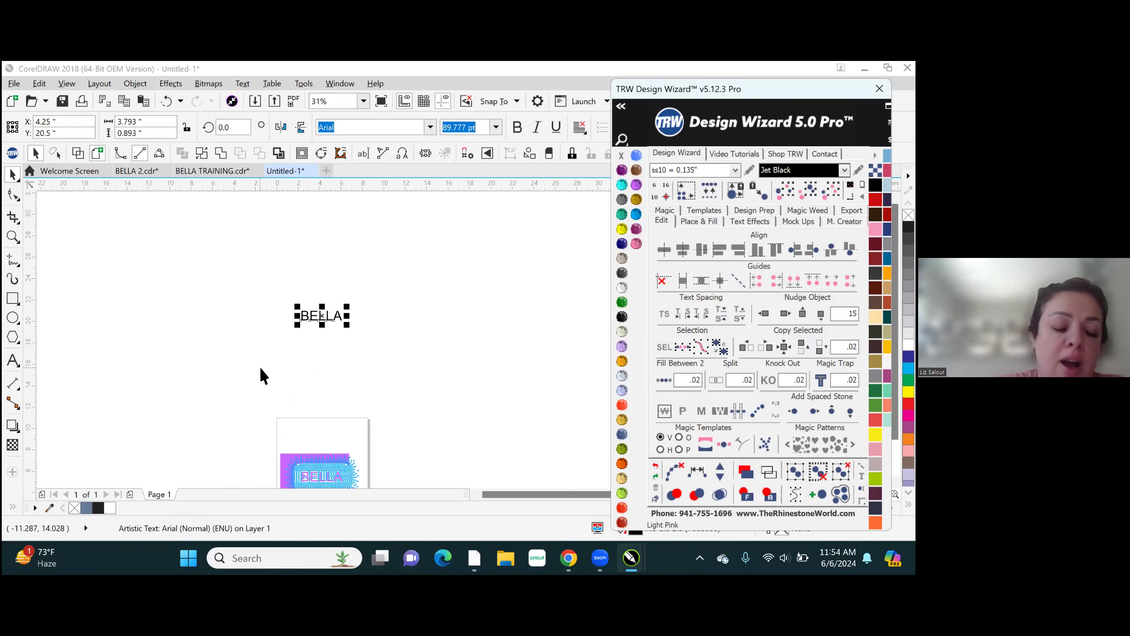
scroll(323, 276, down, 2)
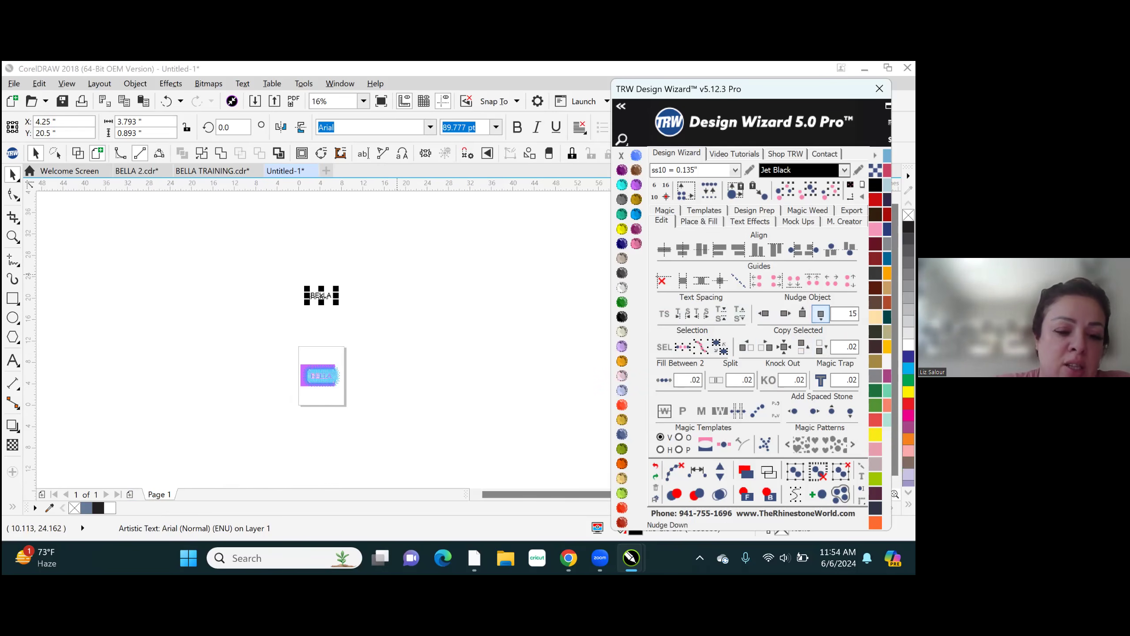
click(820, 314)
scroll(319, 381, up, 6)
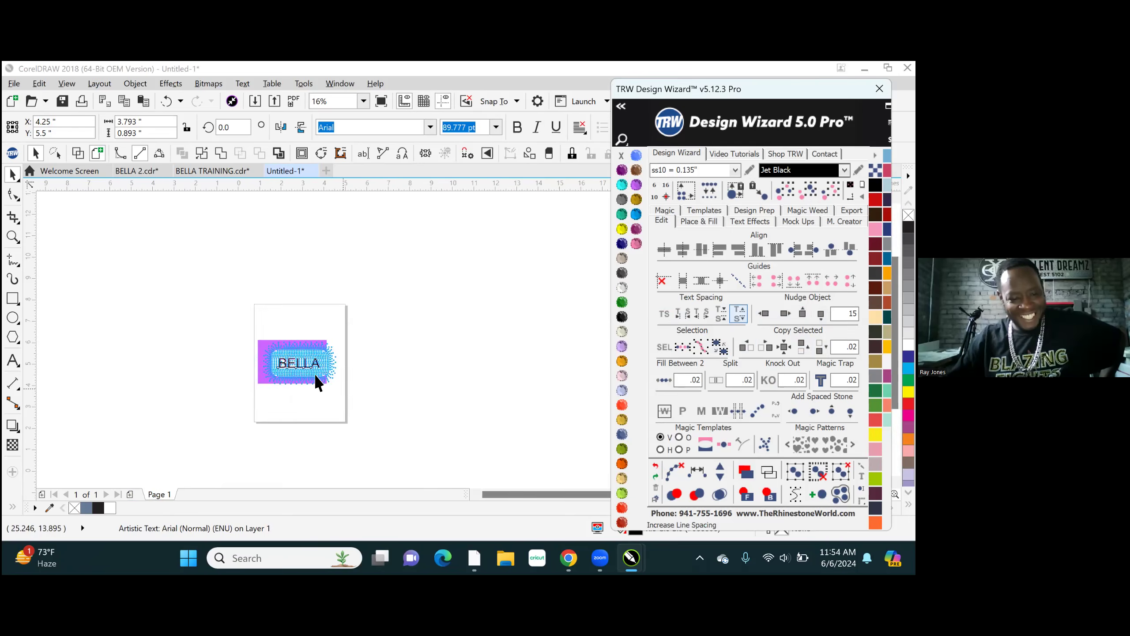
- Examine the stone placement in and around the BELLA lettering, including the letter A, and across the whole design
scroll(335, 367, up, 4)
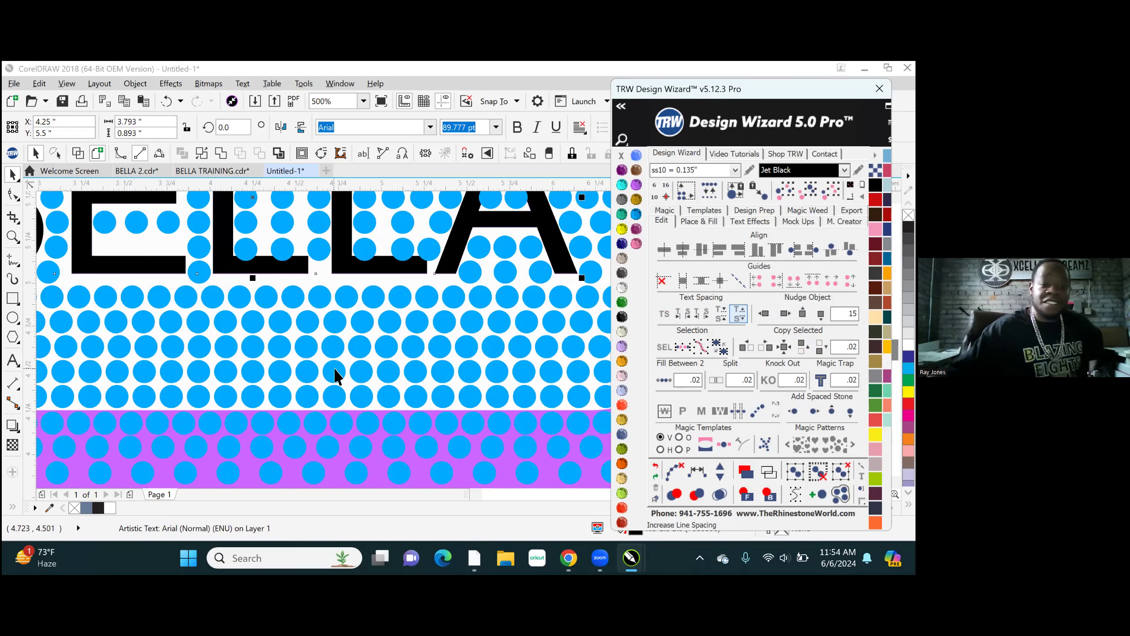
scroll(312, 406, down, 4)
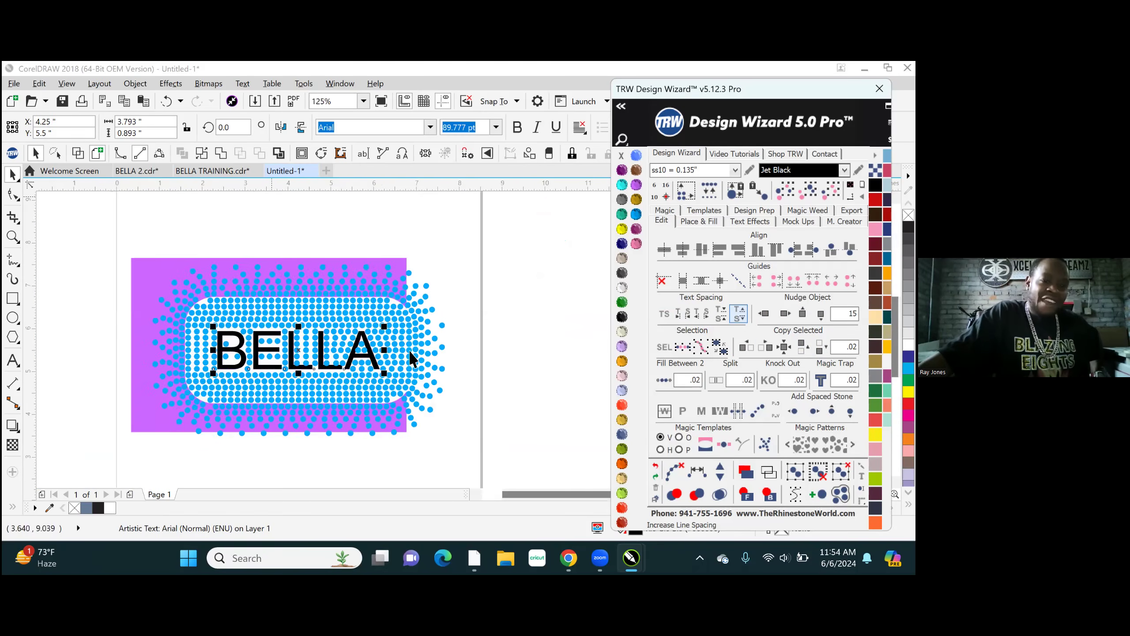
scroll(413, 358, down, 2)
scroll(278, 308, up, 2)
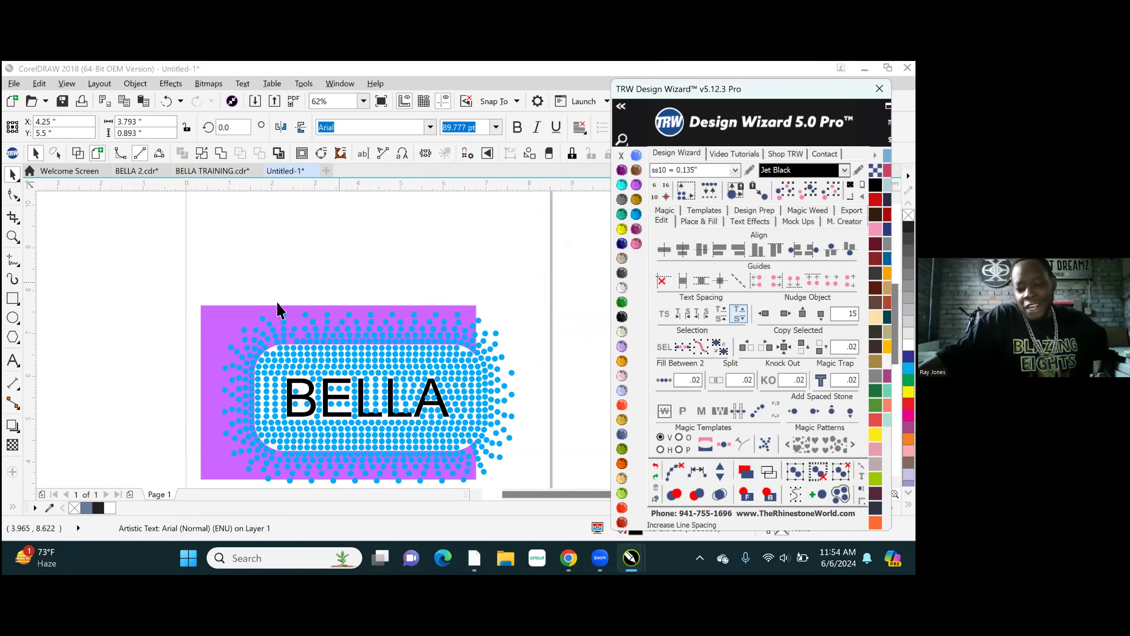
click(351, 304)
scroll(411, 454, up, 1)
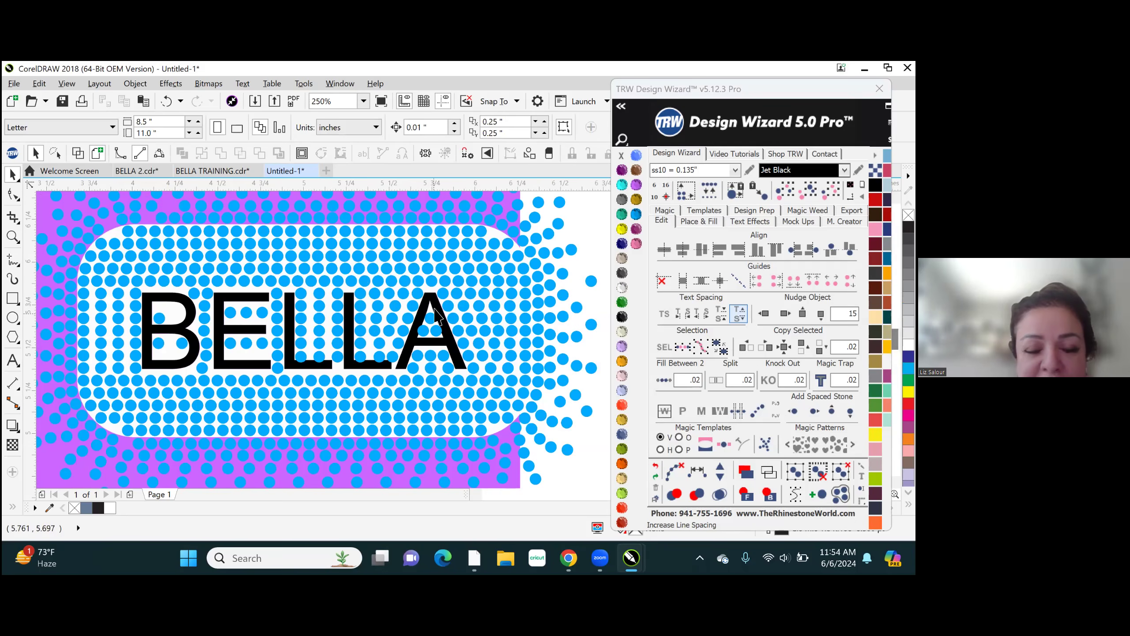
scroll(436, 314, up, 3)
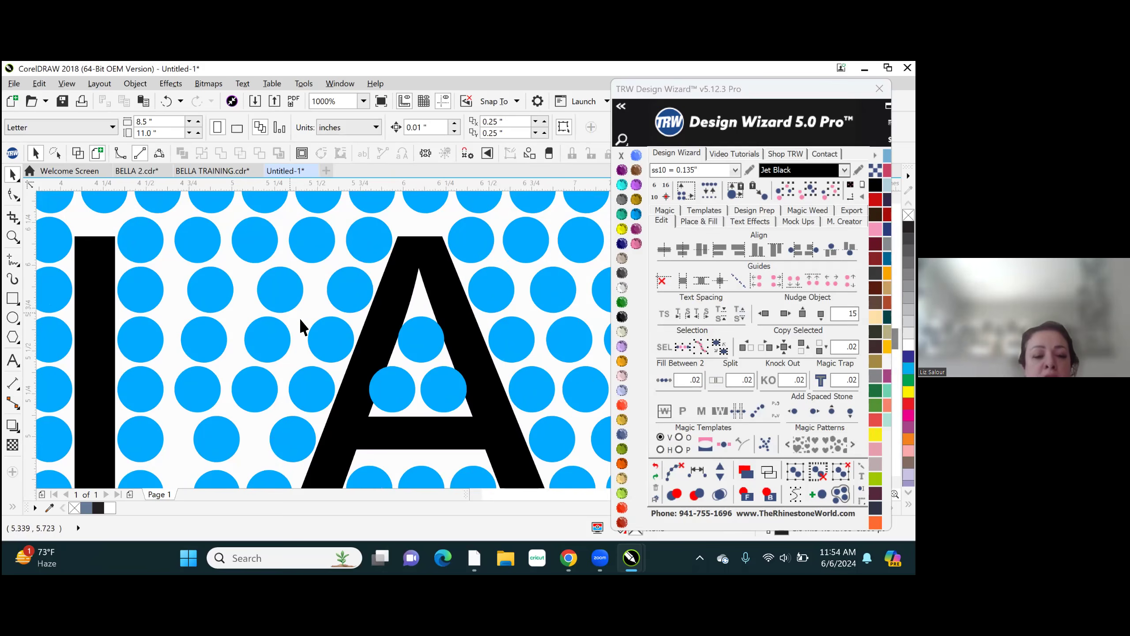
scroll(299, 319, down, 4)
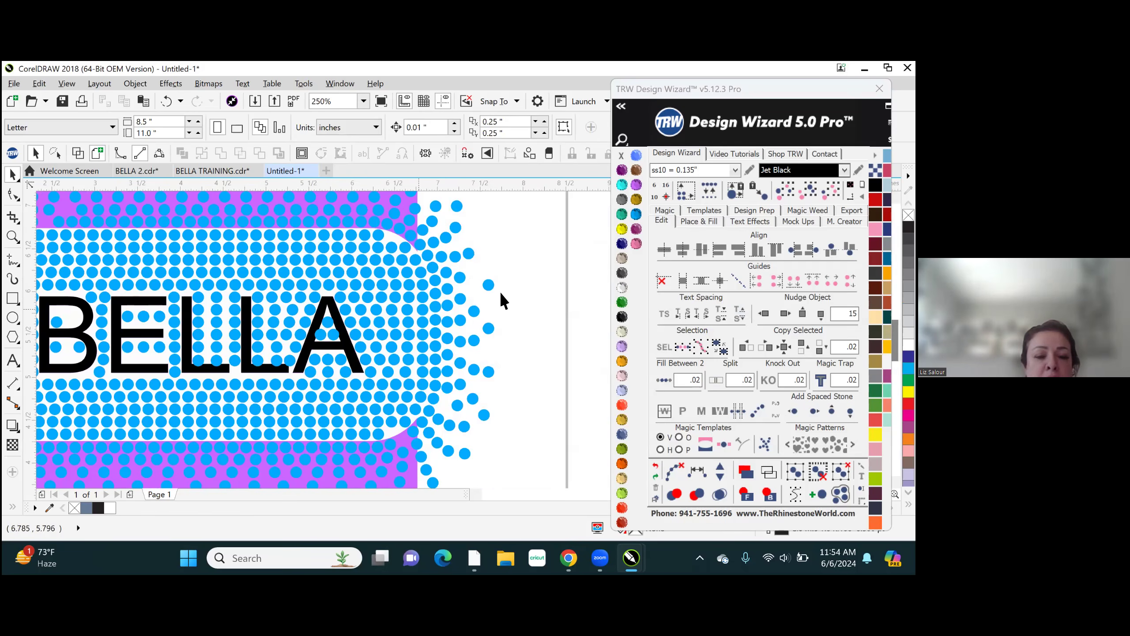
scroll(584, 311, down, 1)
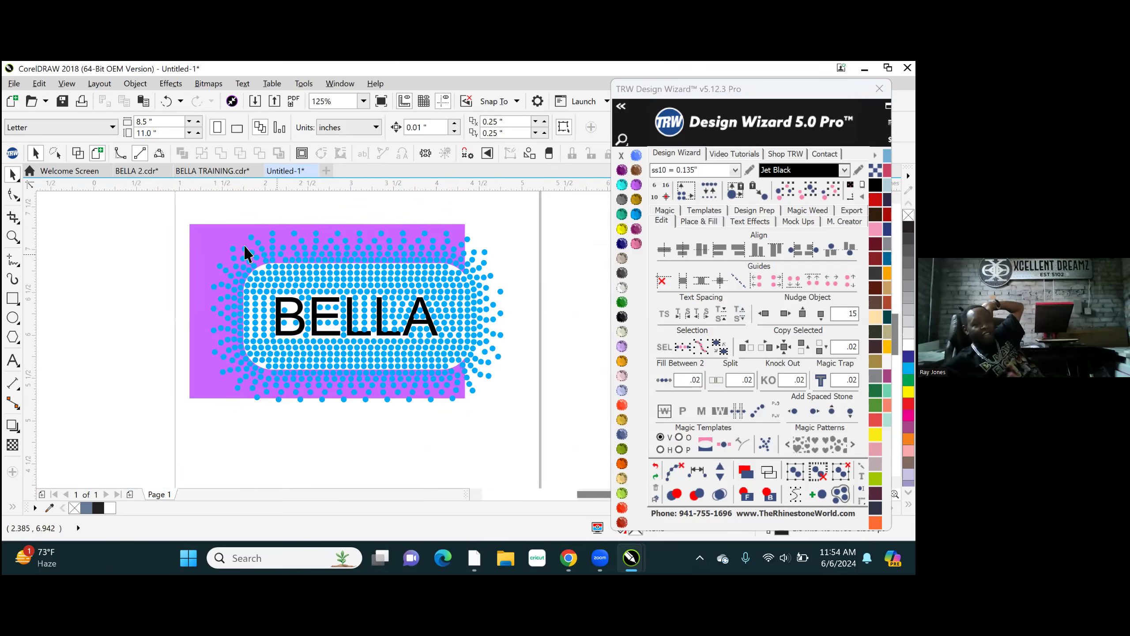
scroll(265, 260, up, 1)
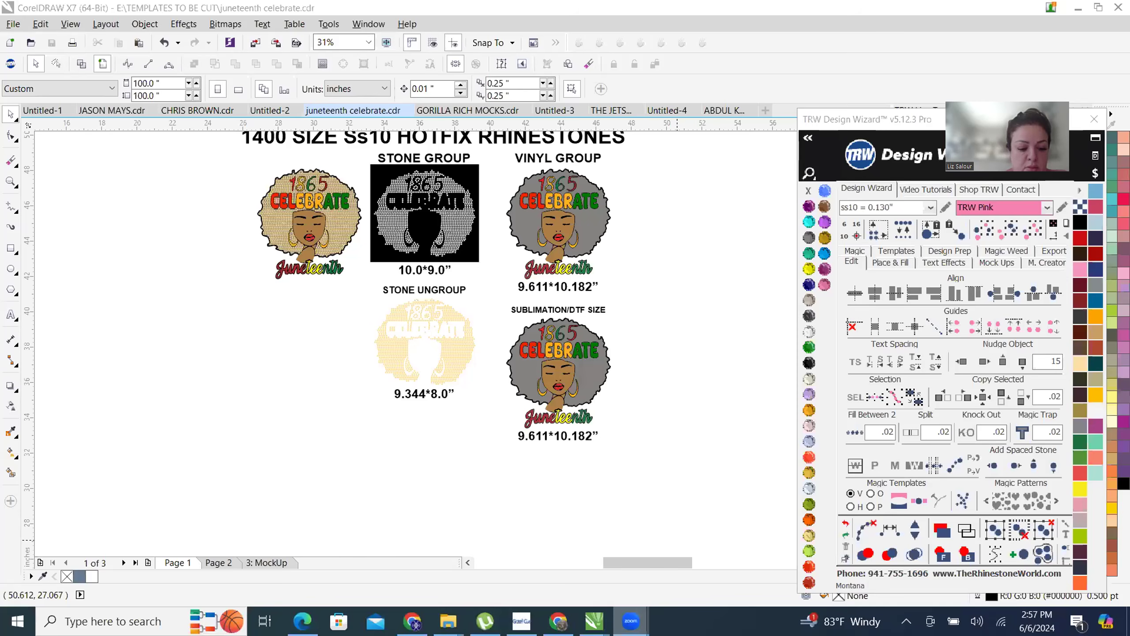
- Switch to Chrome and open dafont.com in a new tab
click(558, 621)
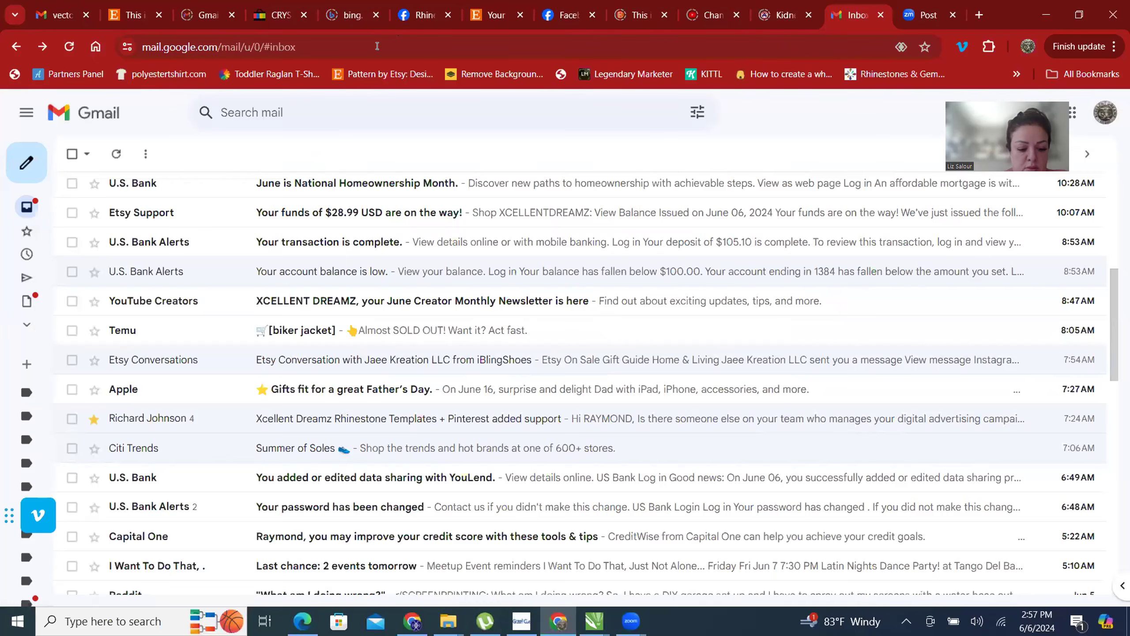
click(979, 15)
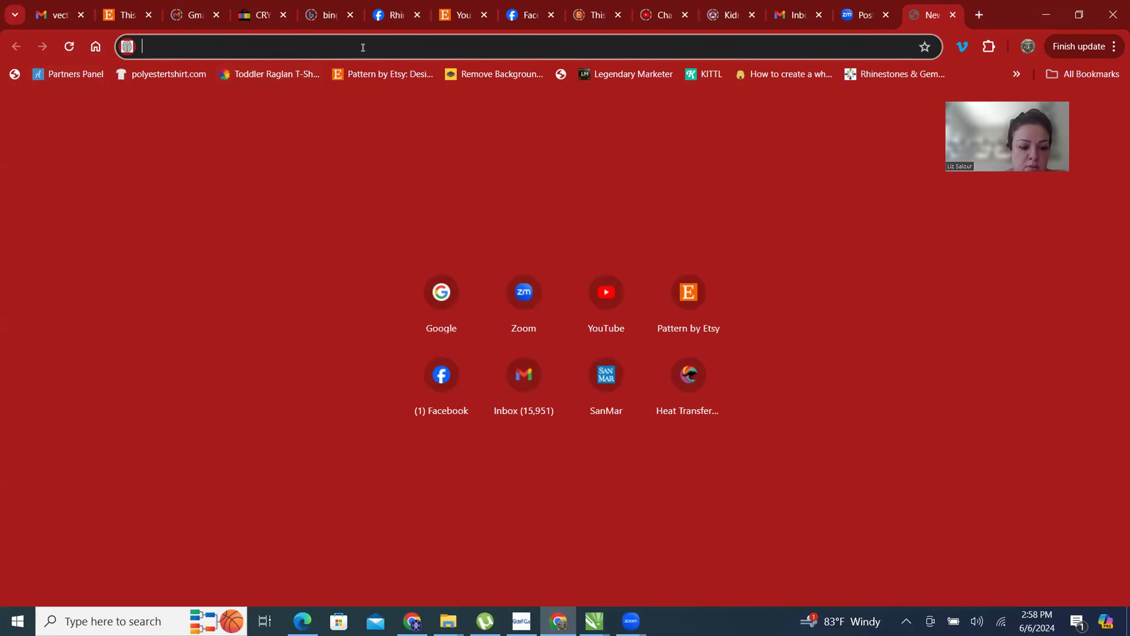
text(DA)
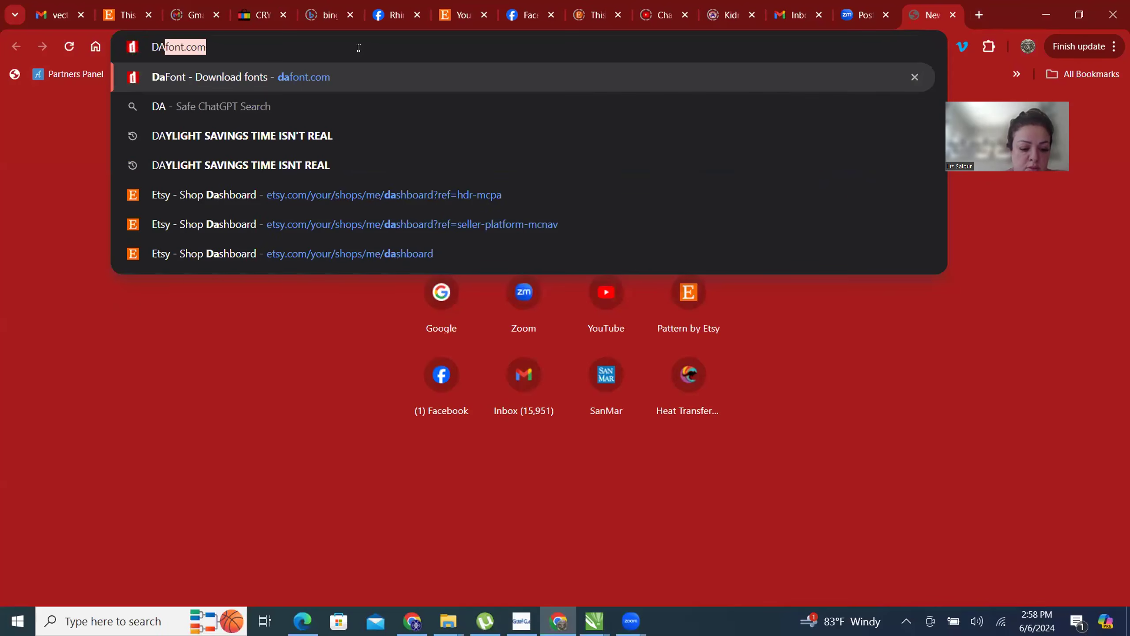
key(Return)
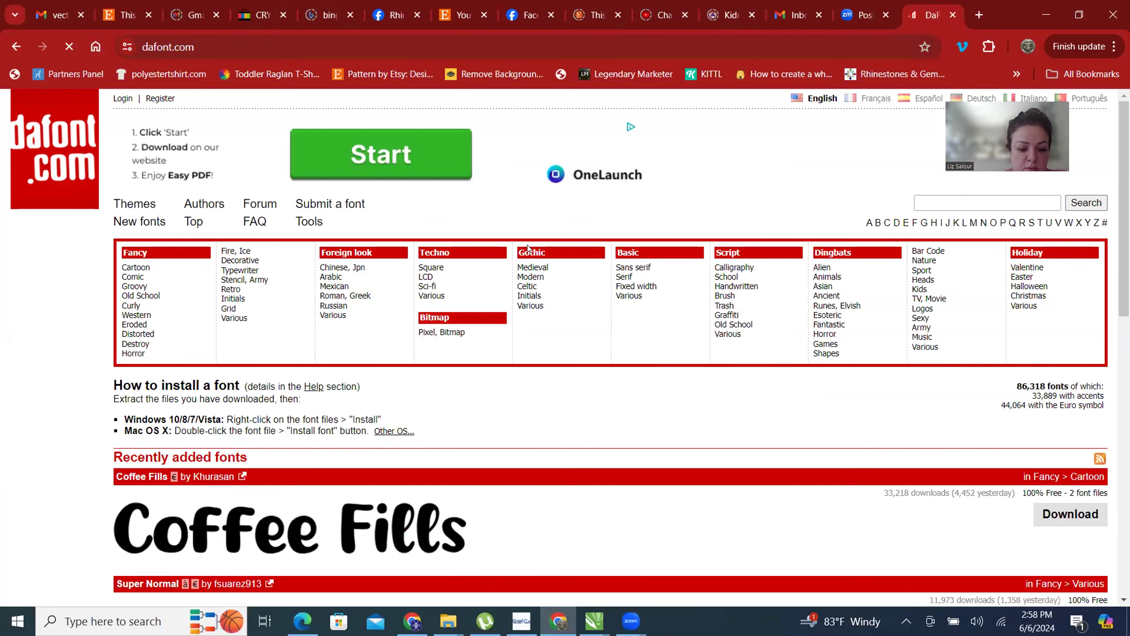
- Browse the recently added fonts on the DaFont homepage, comparing the lettering styles from Coffee Fills to Hanzow Sewick
scroll(148, 343, down, 3)
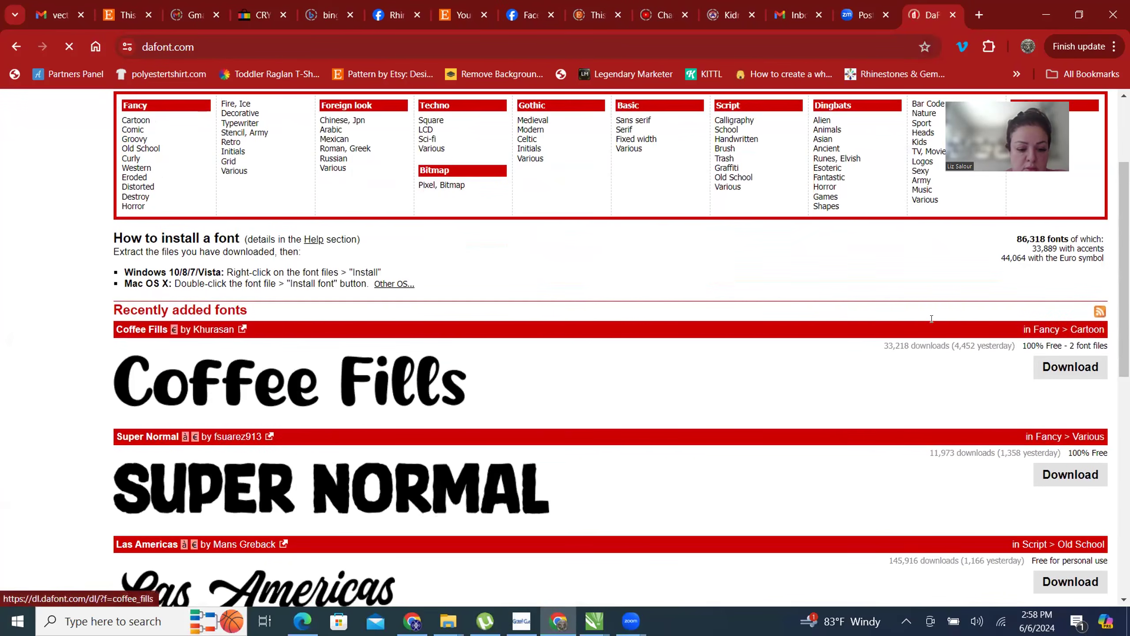
scroll(335, 374, down, 3)
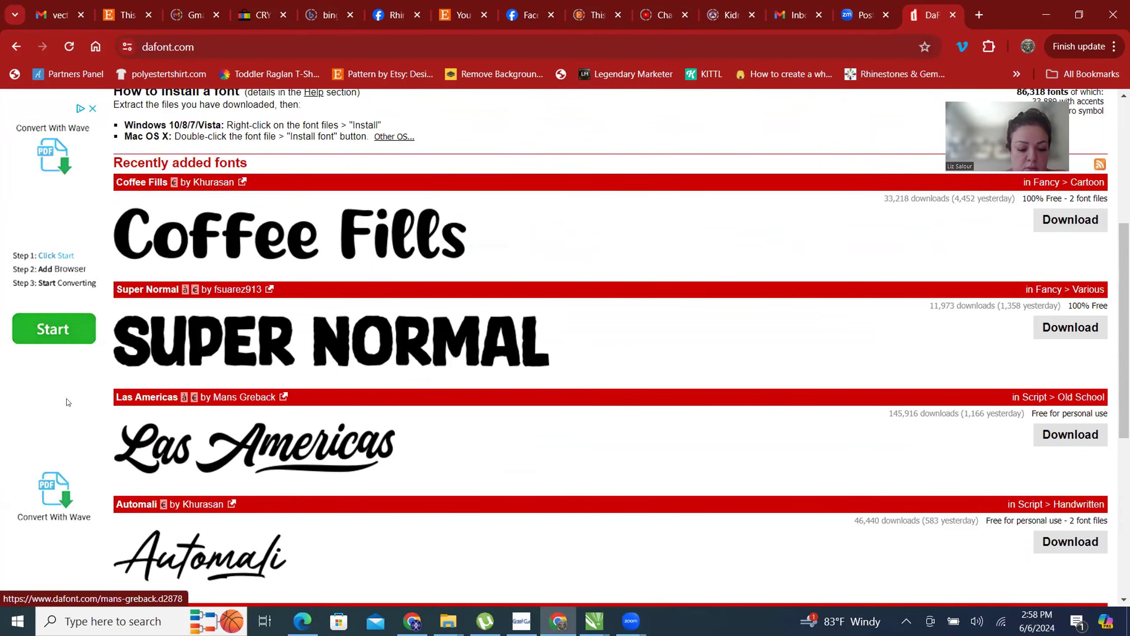
scroll(498, 349, up, 5)
scroll(513, 327, down, 6)
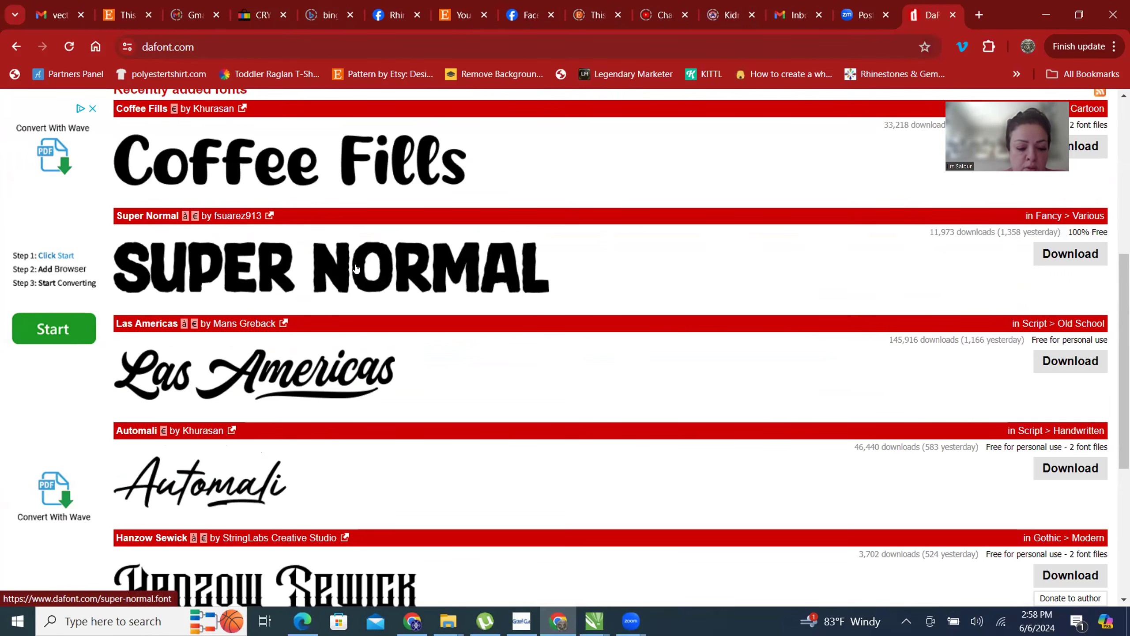
scroll(490, 312, up, 2)
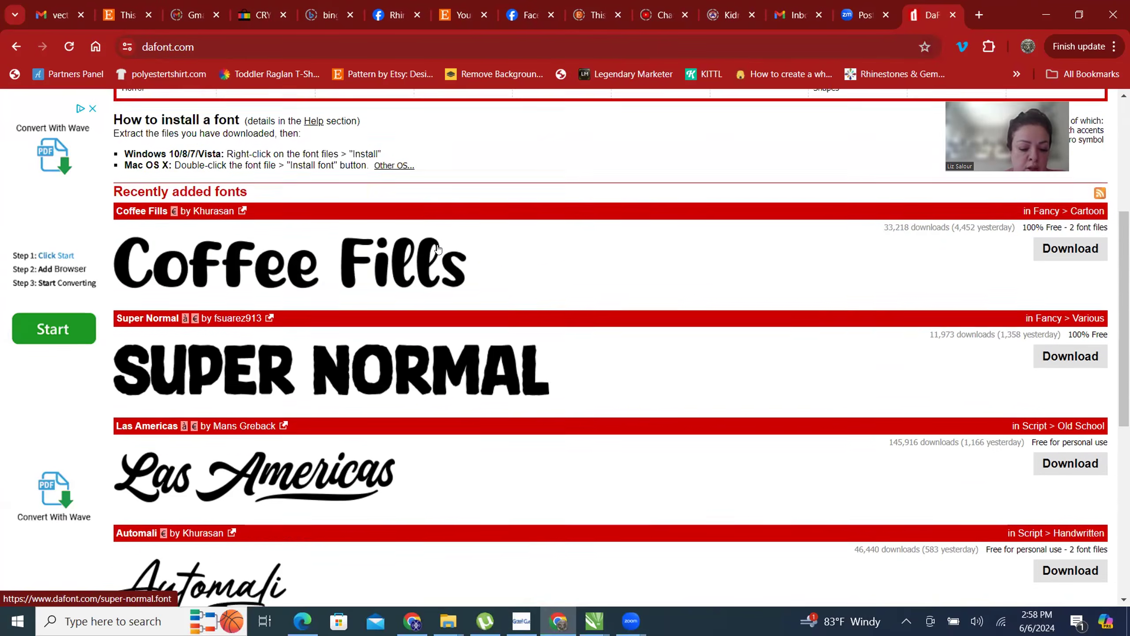
scroll(508, 374, down, 4)
scroll(496, 380, up, 3)
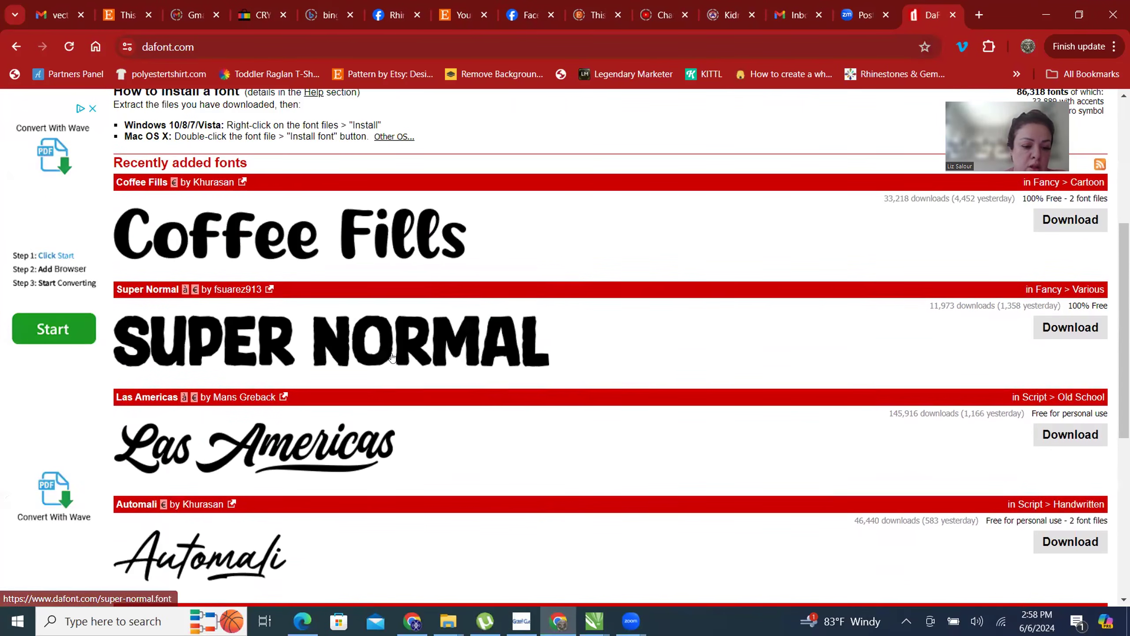
scroll(635, 348, down, 3)
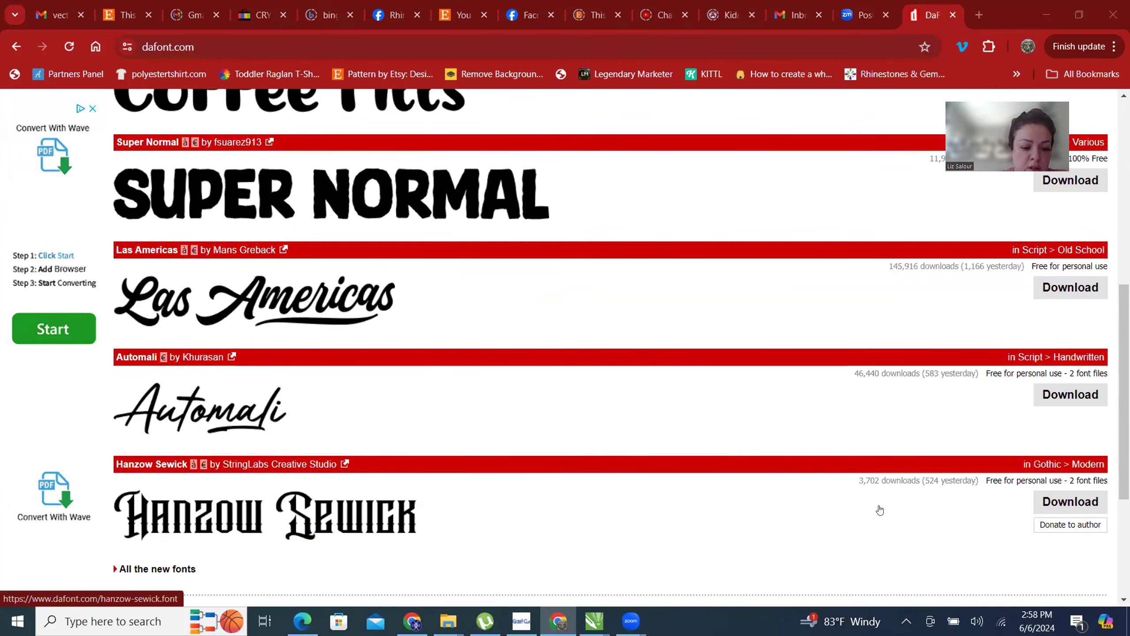
scroll(664, 293, up, 3)
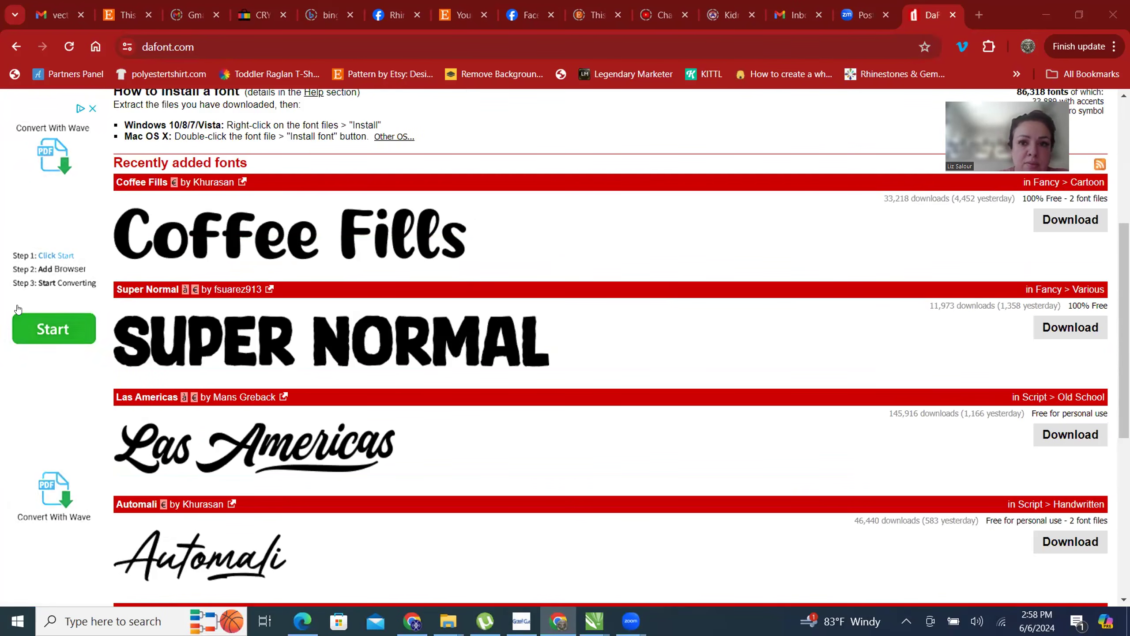
scroll(343, 258, down, 2)
scroll(371, 394, up, 3)
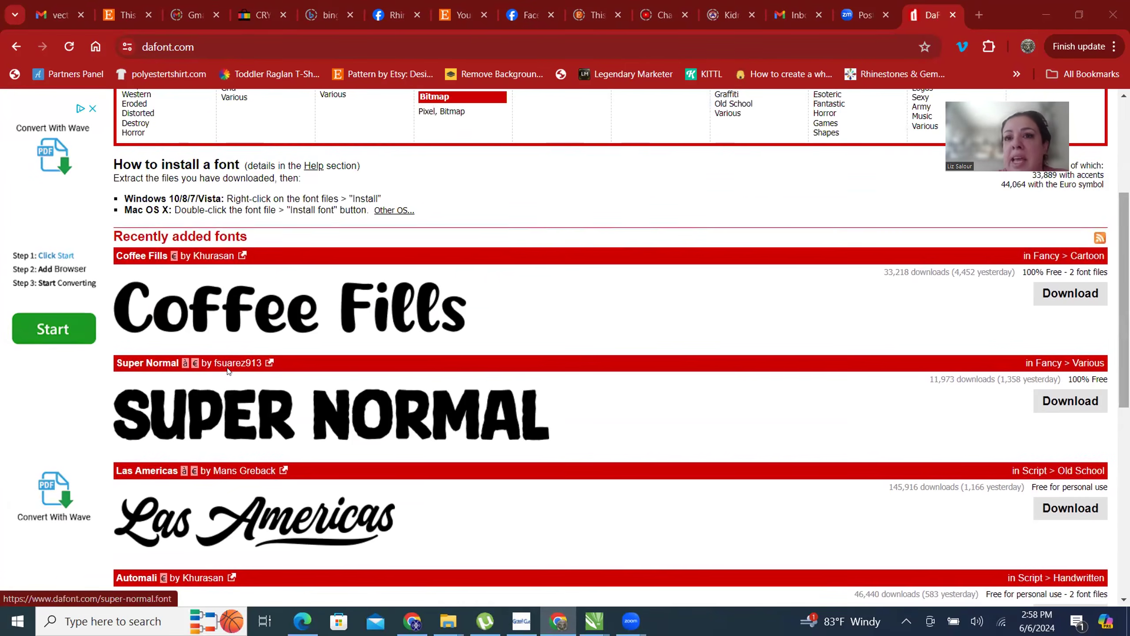
scroll(374, 387, down, 8)
scroll(705, 362, up, 8)
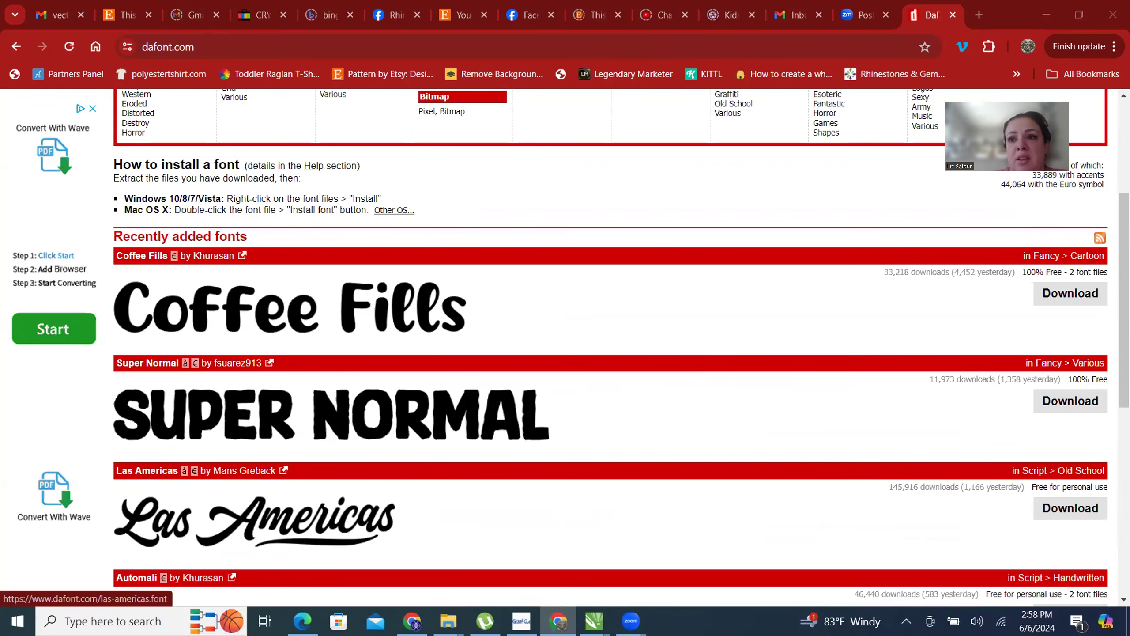
click(1070, 16)
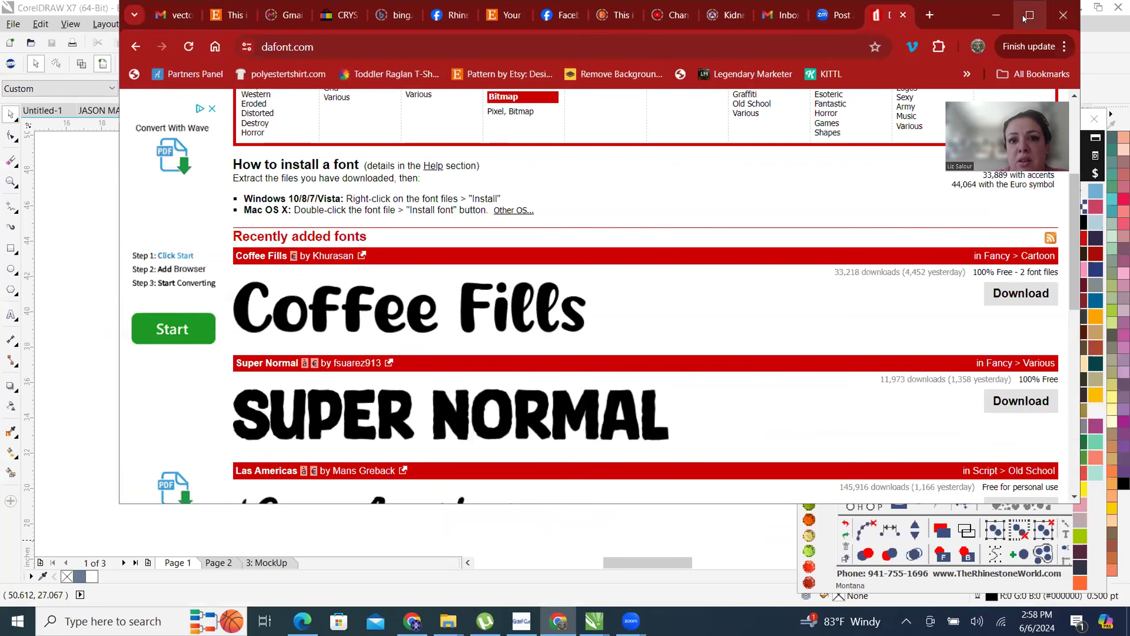
click(1040, 16)
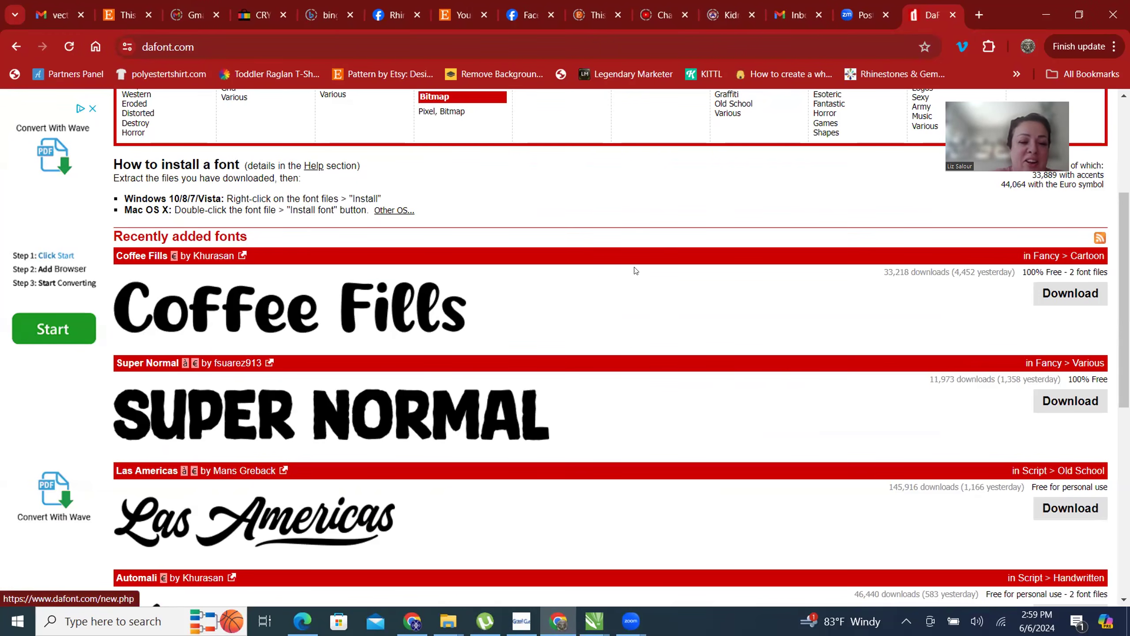
- Look over the DaFont homepage's categories and recently added fonts, and open the full list of new fonts
scroll(635, 271, up, 5)
scroll(622, 326, down, 4)
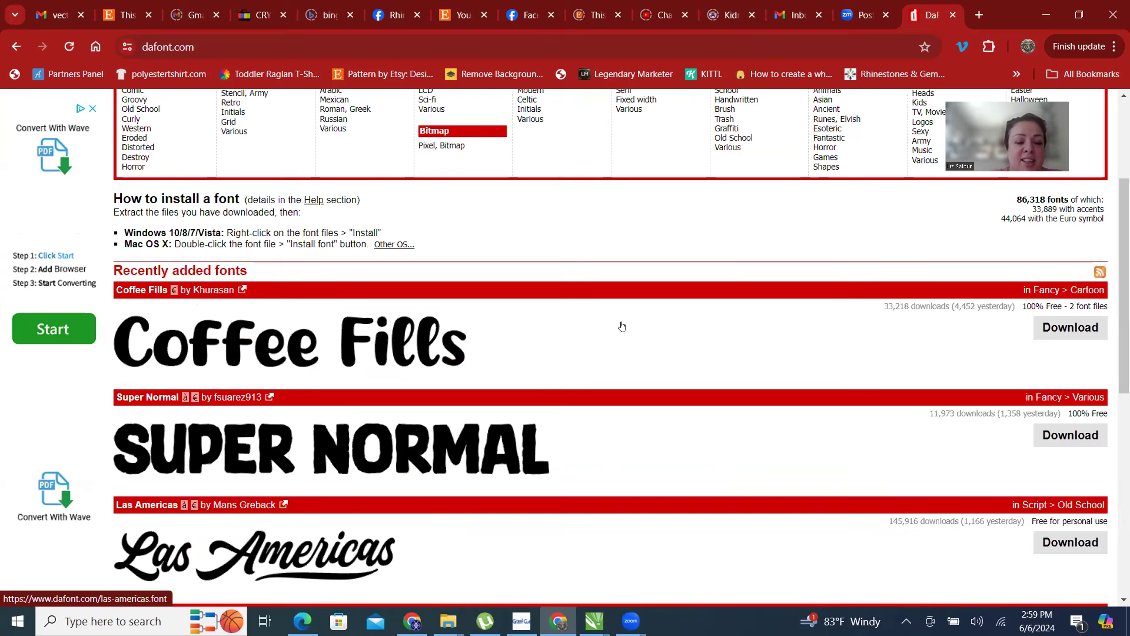
scroll(622, 326, up, 4)
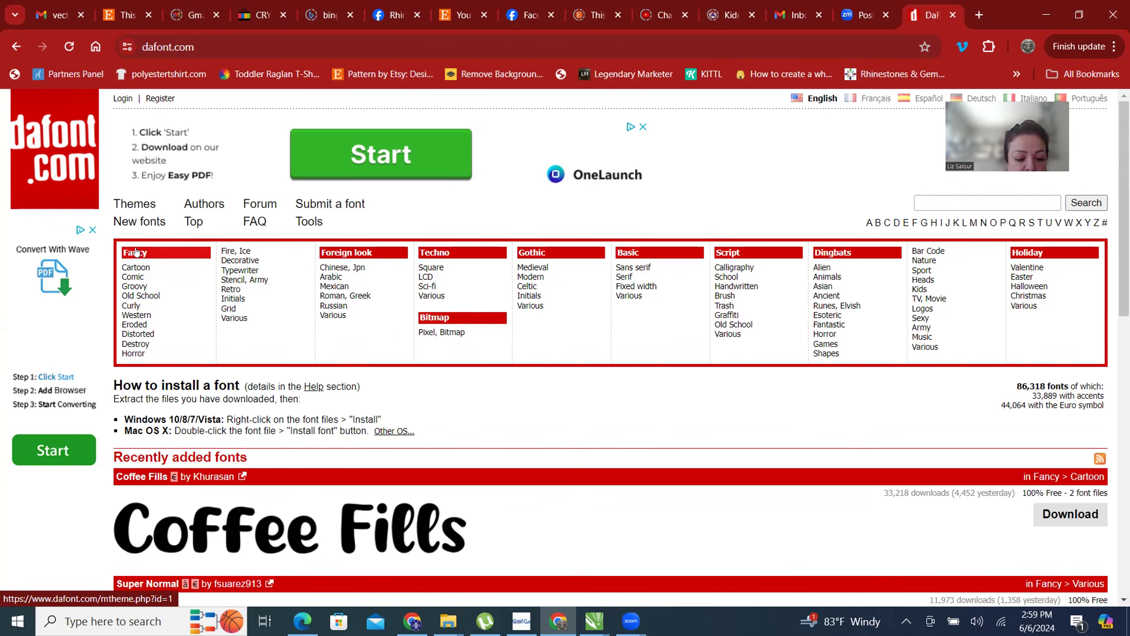
scroll(470, 302, down, 10)
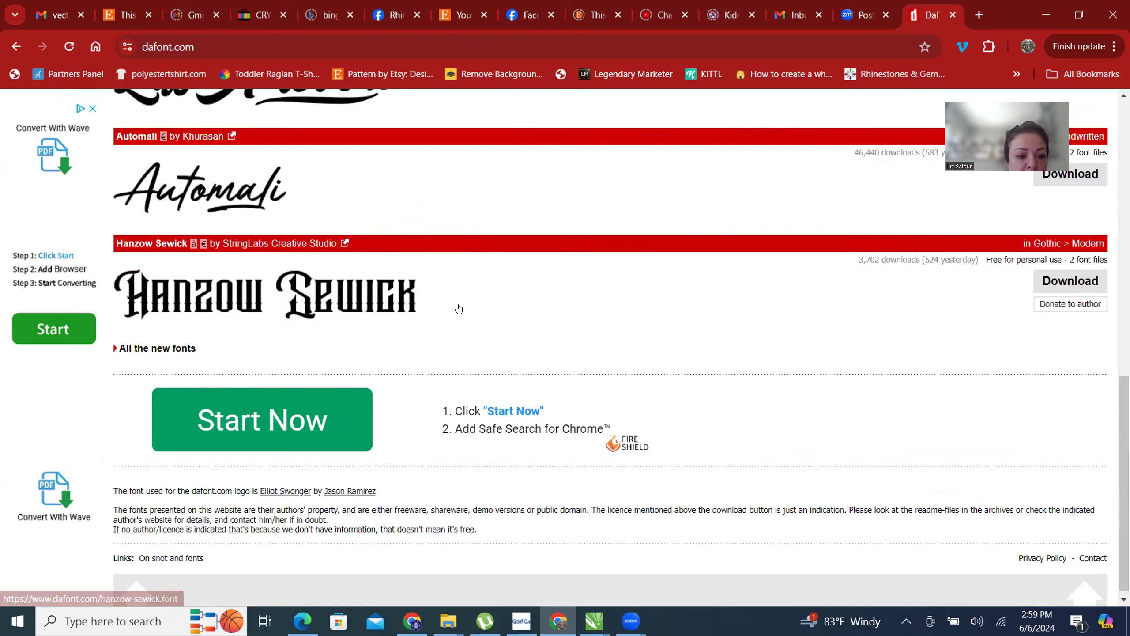
click(138, 352)
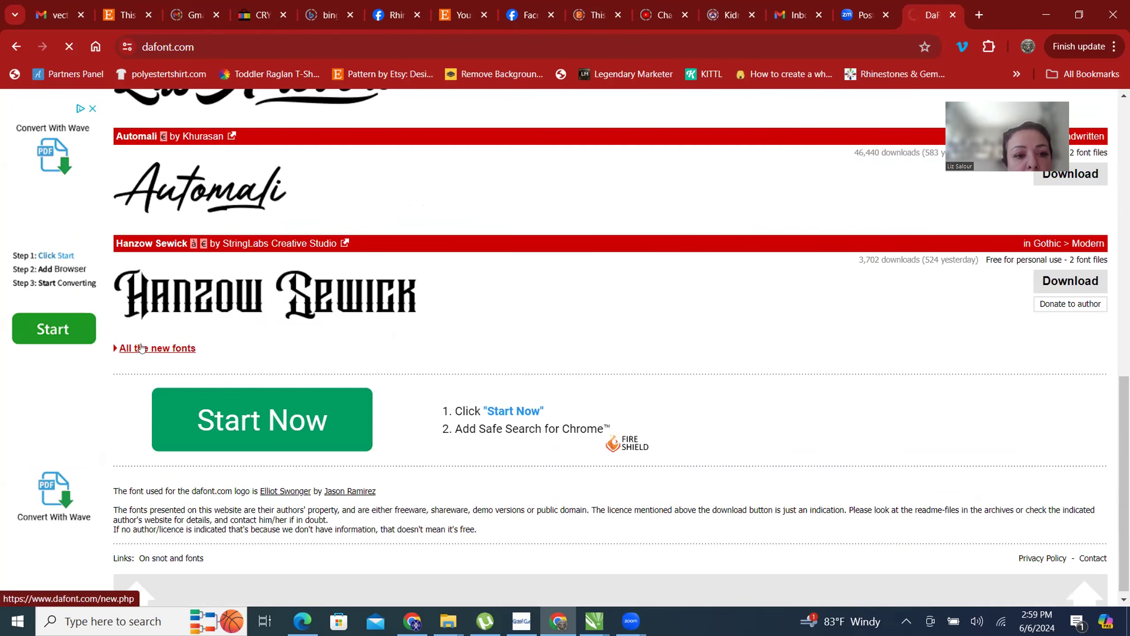
- Browse the new fonts on the first page from Sketch Bego to Gefika, comparing the thickness and shape of the letters
scroll(833, 353, down, 3)
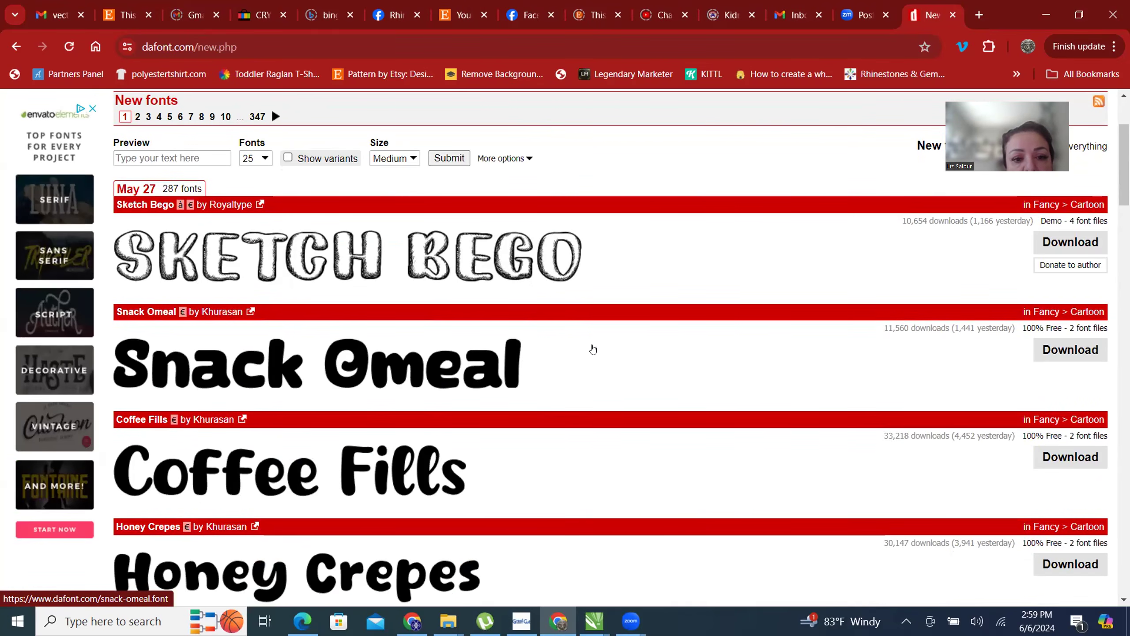
scroll(592, 350, down, 5)
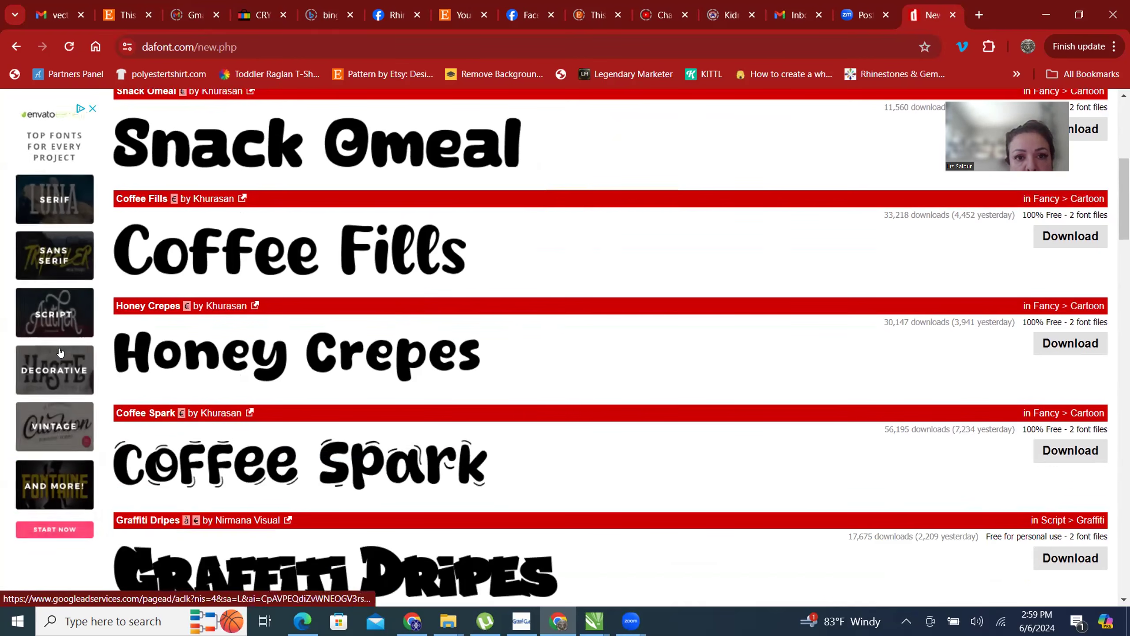
scroll(545, 349, down, 5)
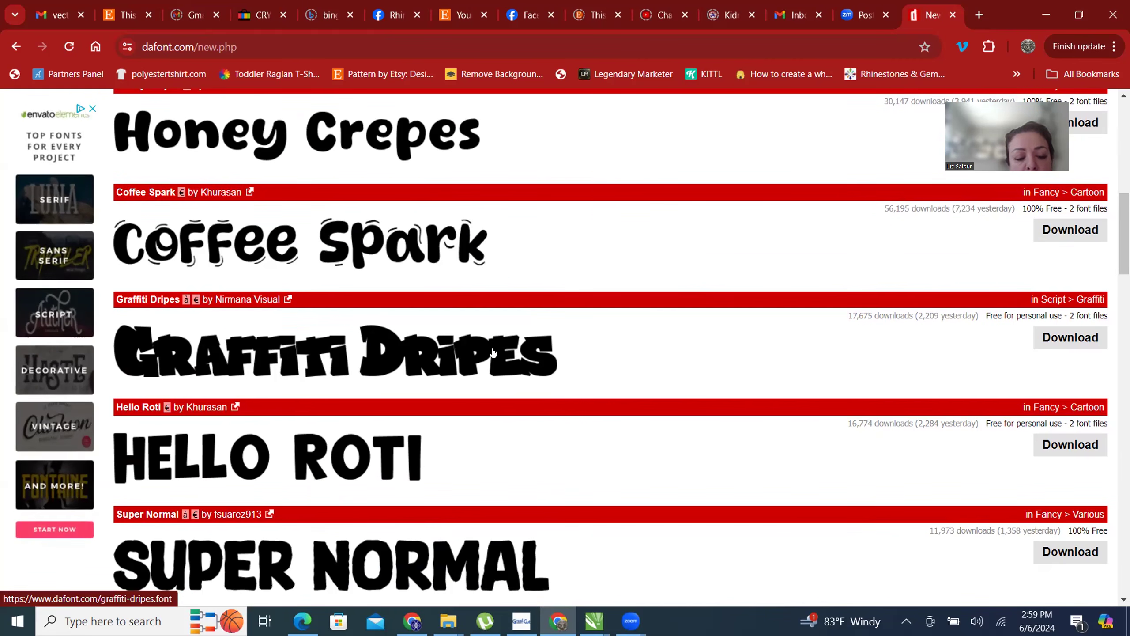
scroll(493, 353, down, 5)
scroll(493, 346, down, 5)
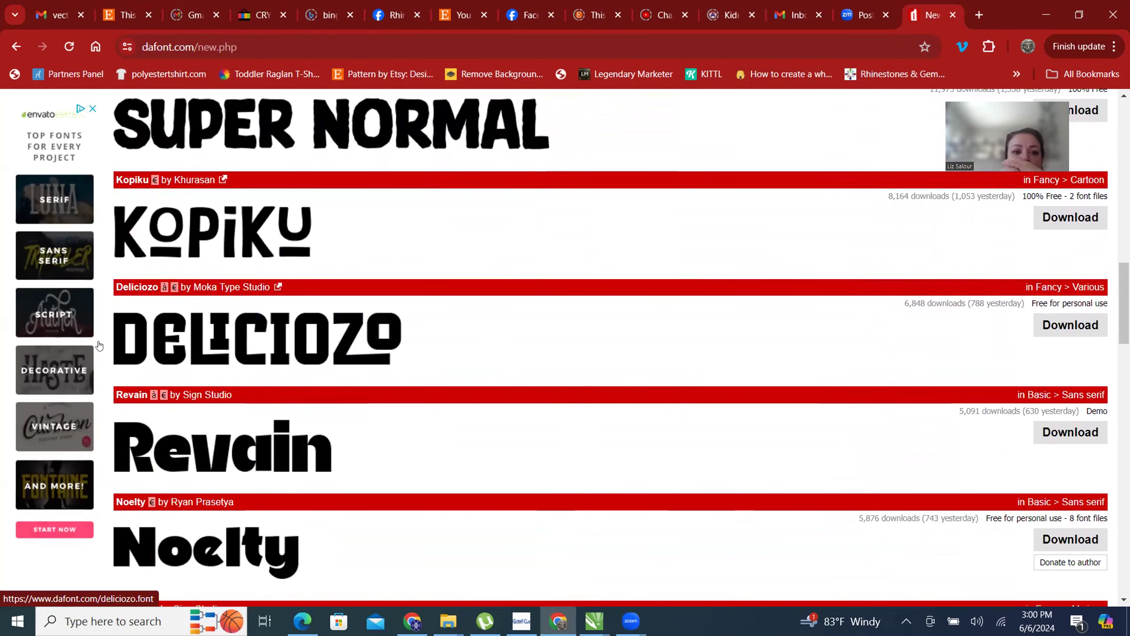
scroll(437, 345, down, 5)
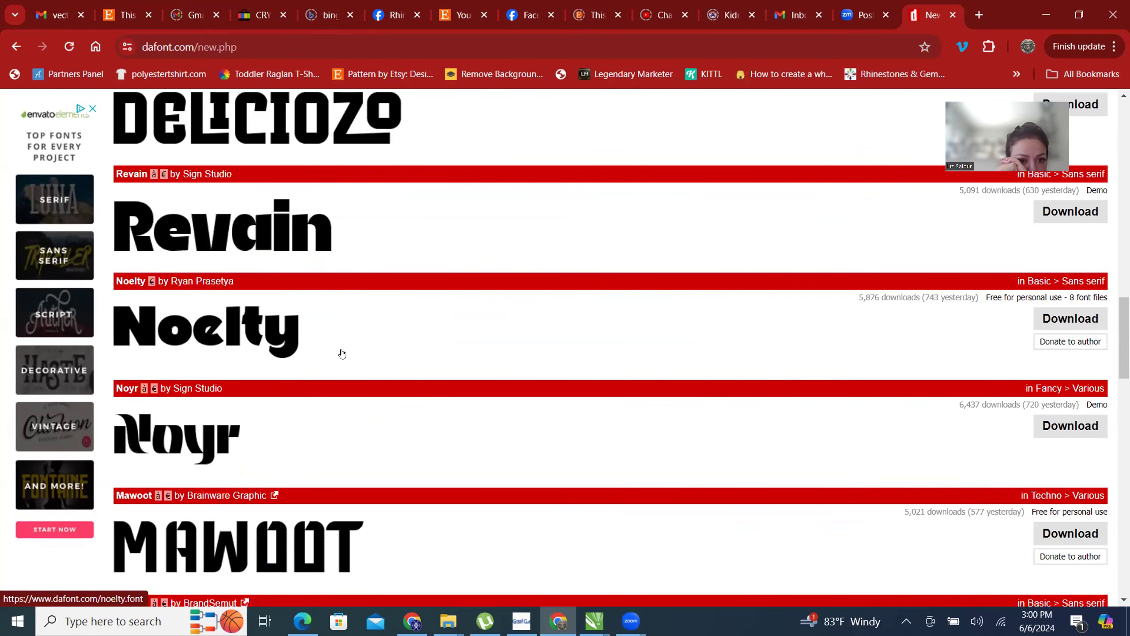
scroll(308, 354, down, 10)
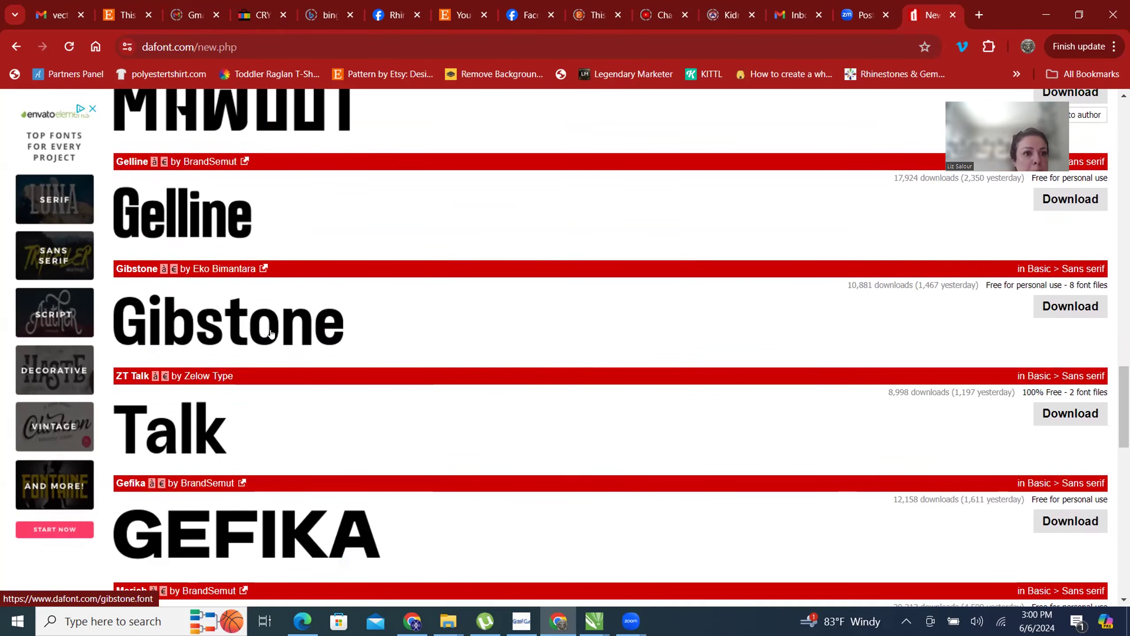
- Open the Merich font's page to view its details and return to the new fonts list
scroll(271, 333, down, 3)
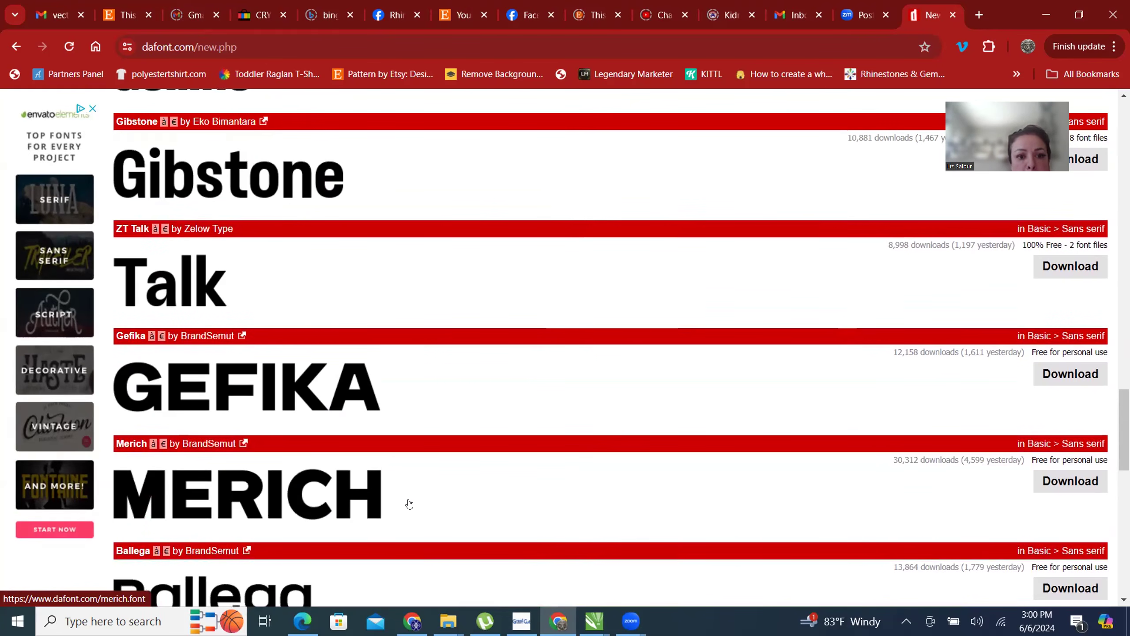
scroll(400, 490, down, 3)
scroll(360, 396, up, 2)
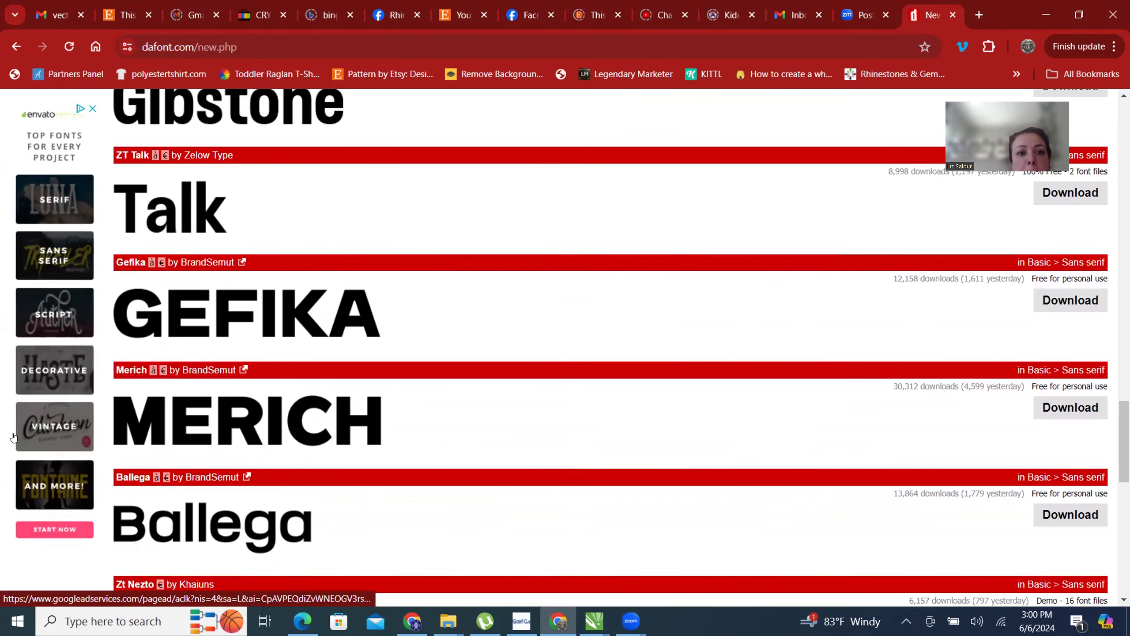
click(271, 431)
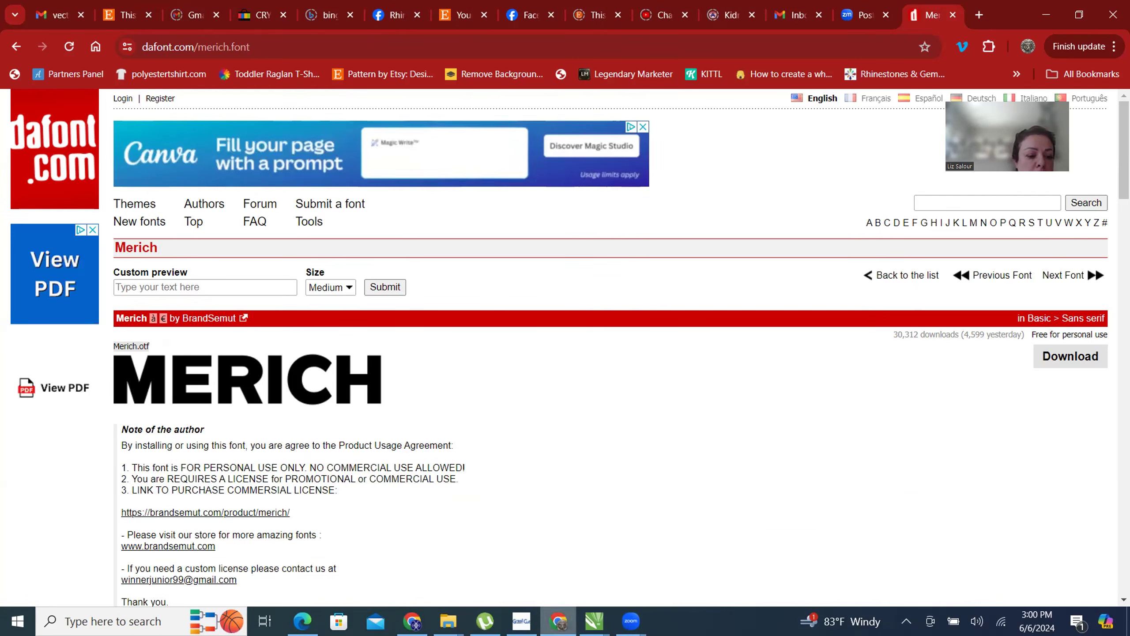
click(15, 45)
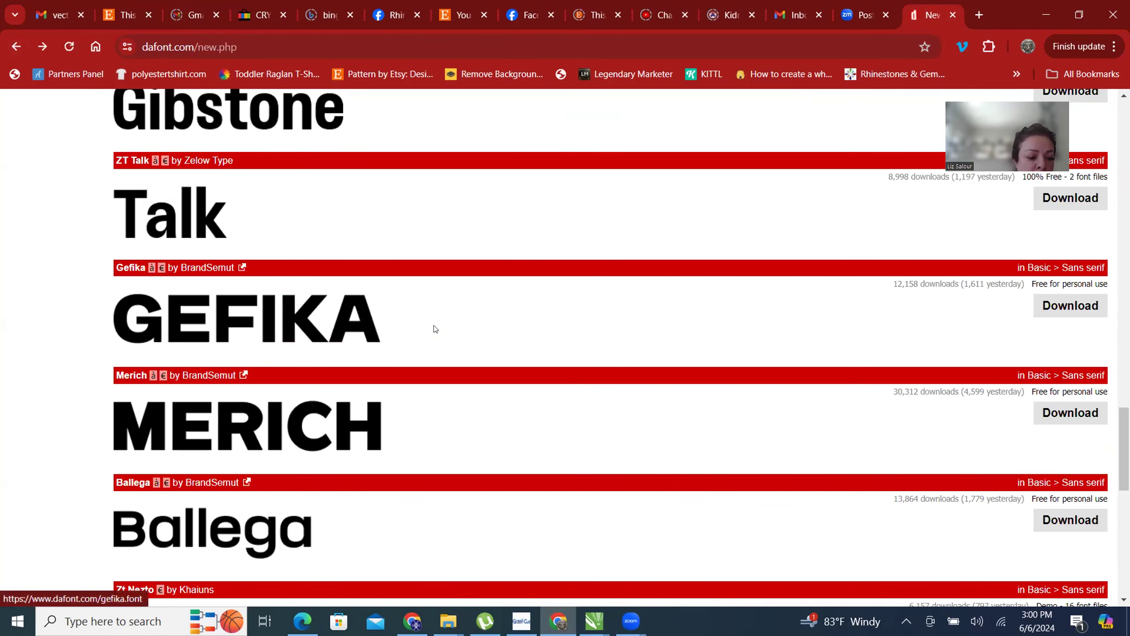
- Look through the remaining fonts on the first page, down to Eavm, and open page 2 of the new fonts
scroll(569, 319, down, 3)
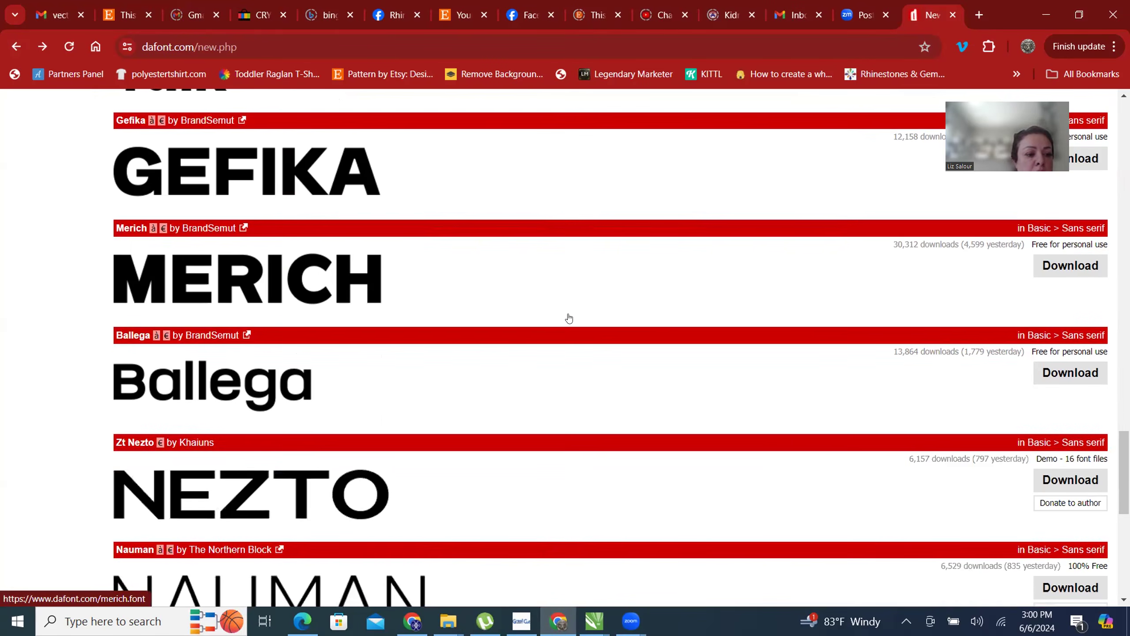
scroll(569, 319, down, 1)
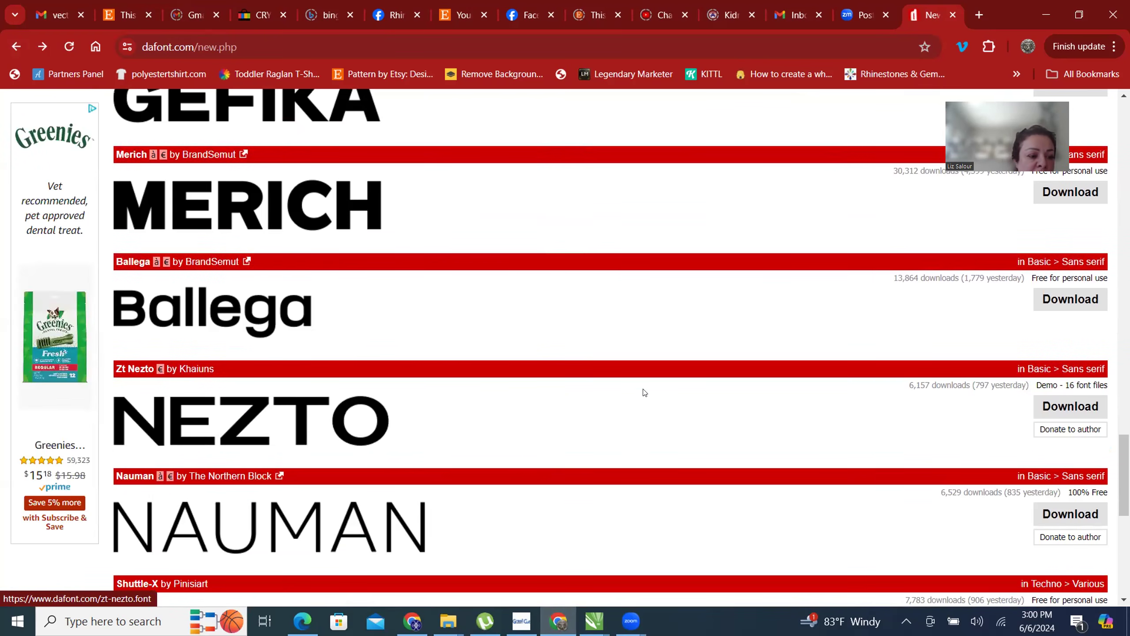
scroll(644, 392, down, 1)
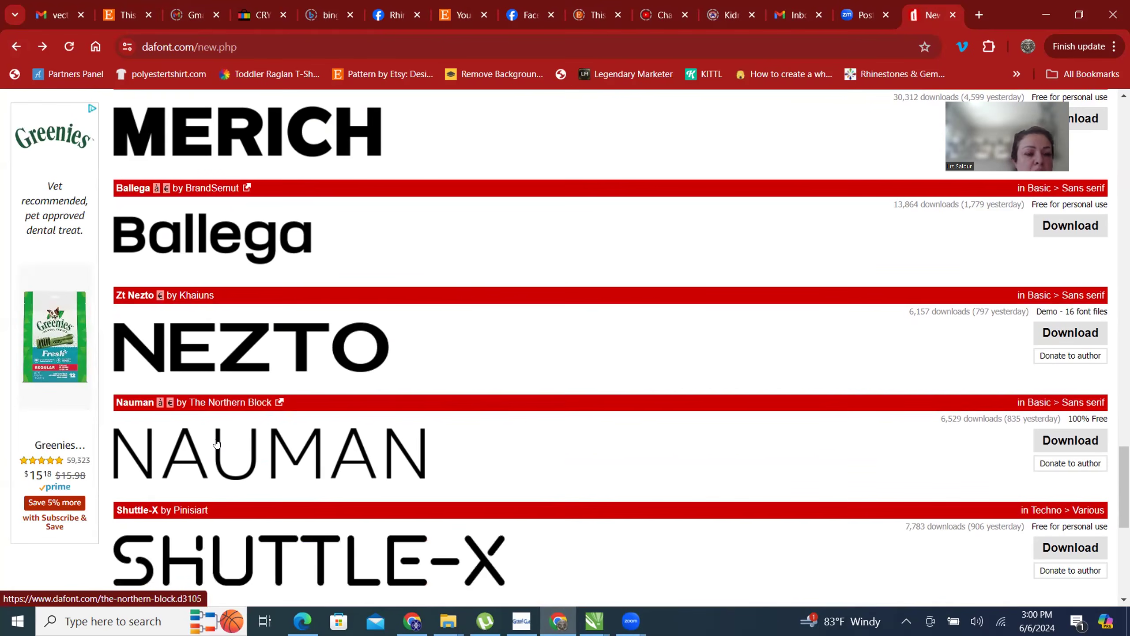
scroll(400, 378, down, 2)
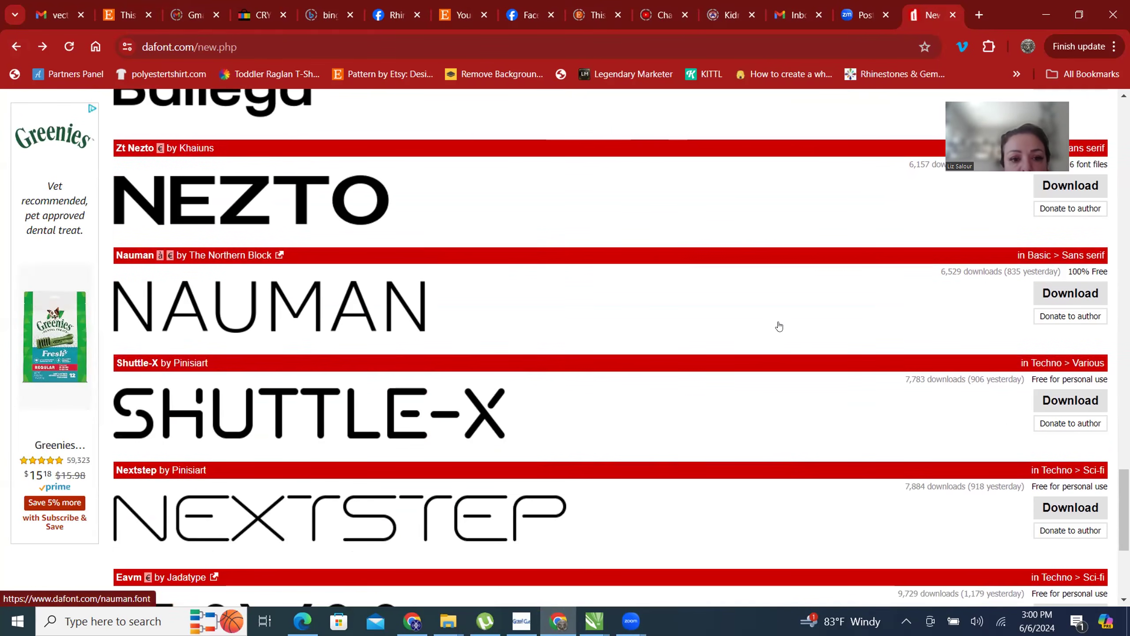
scroll(778, 327, down, 4)
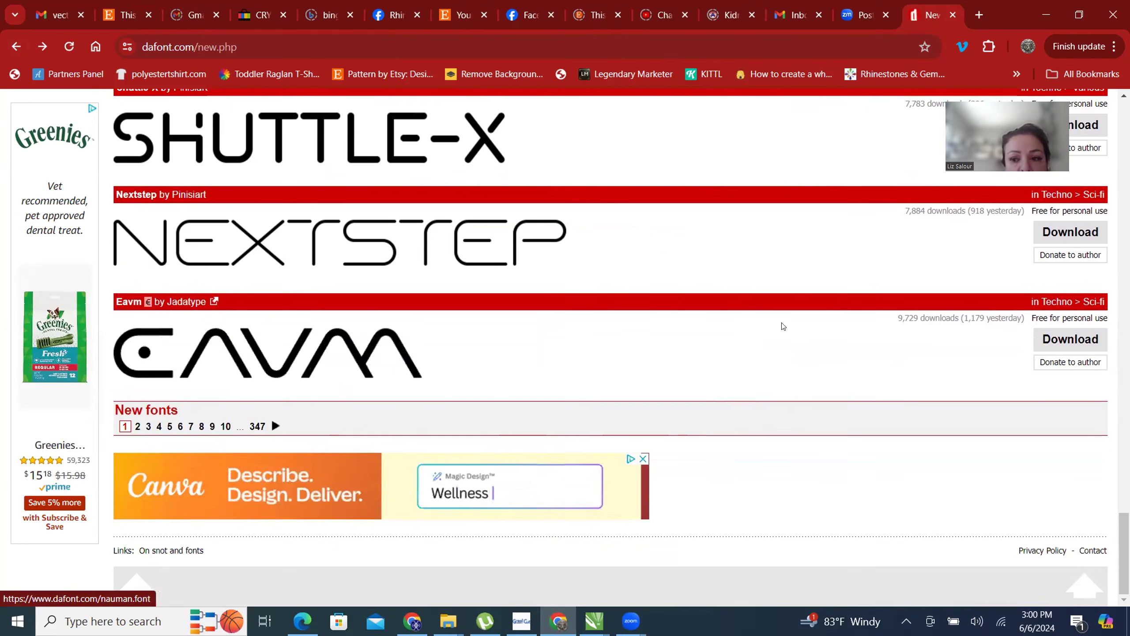
click(138, 426)
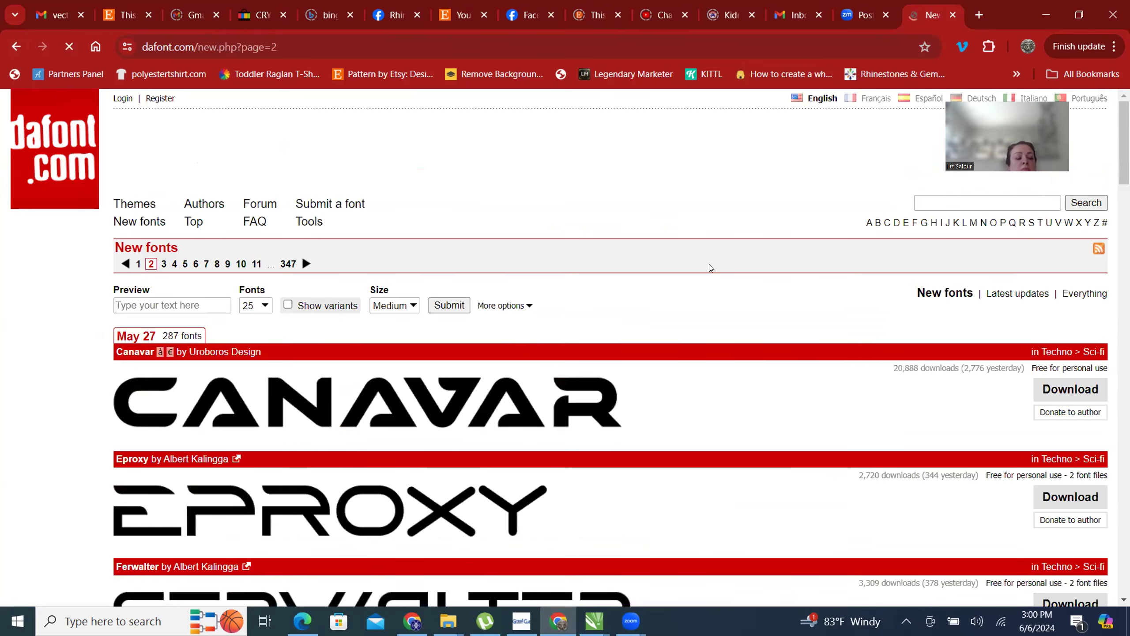
- Examine the techno and sans-serif fonts on page 2 from Canavar to Glorian as candidates for rhinestone lettering
scroll(709, 264, down, 3)
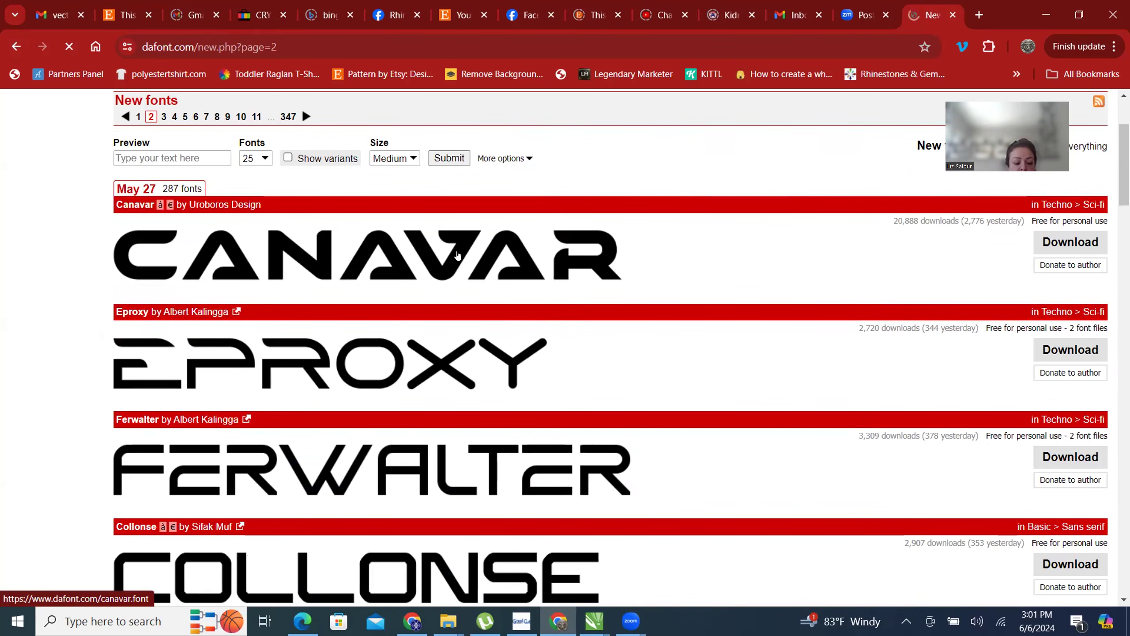
scroll(391, 311, up, 1)
scroll(461, 273, down, 1)
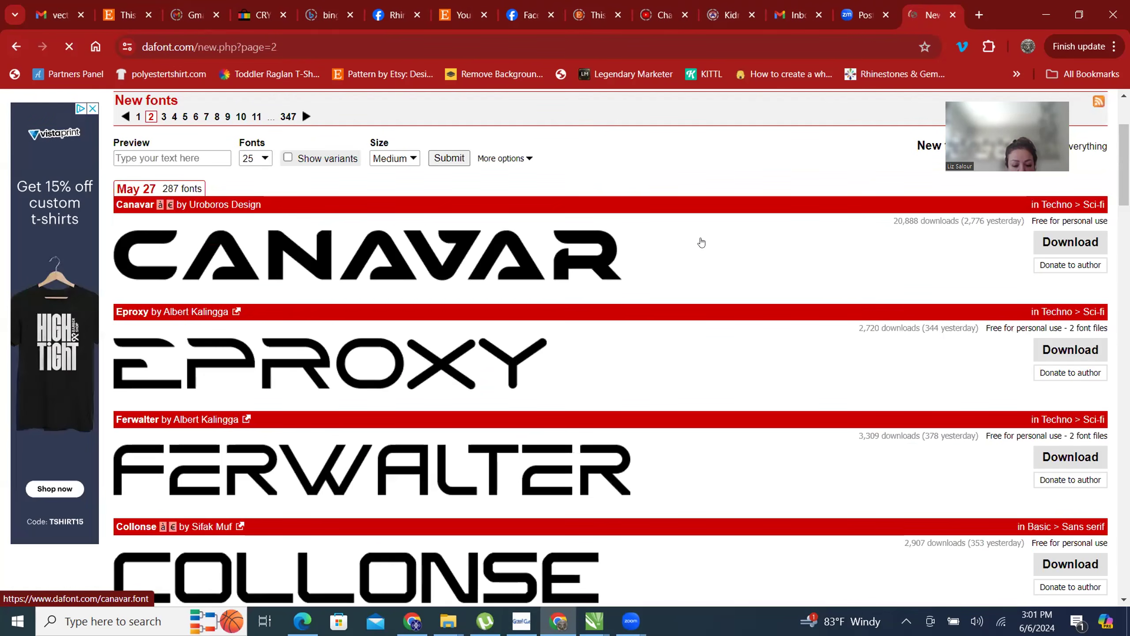
scroll(571, 232, down, 4)
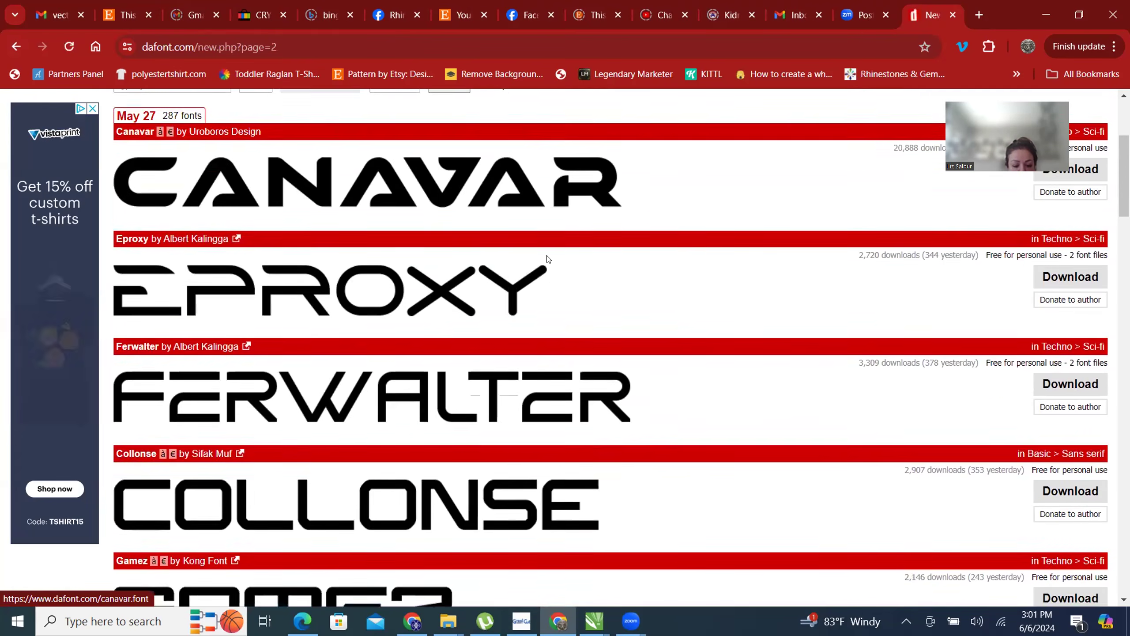
scroll(559, 263, down, 1)
scroll(557, 262, up, 1)
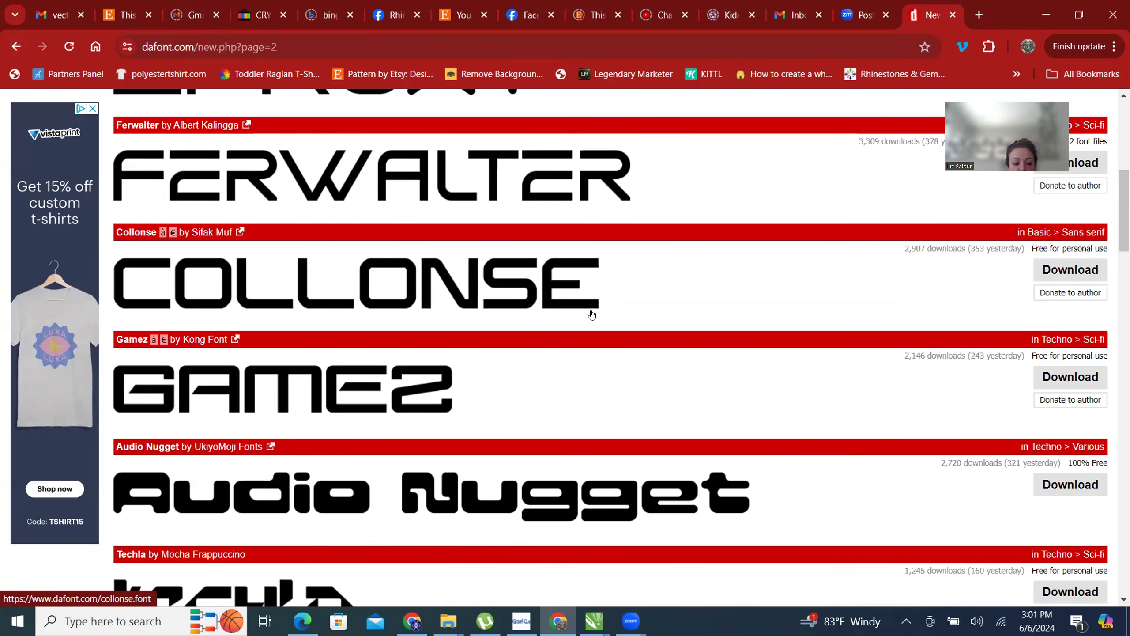
scroll(598, 318, down, 3)
scroll(598, 337, down, 5)
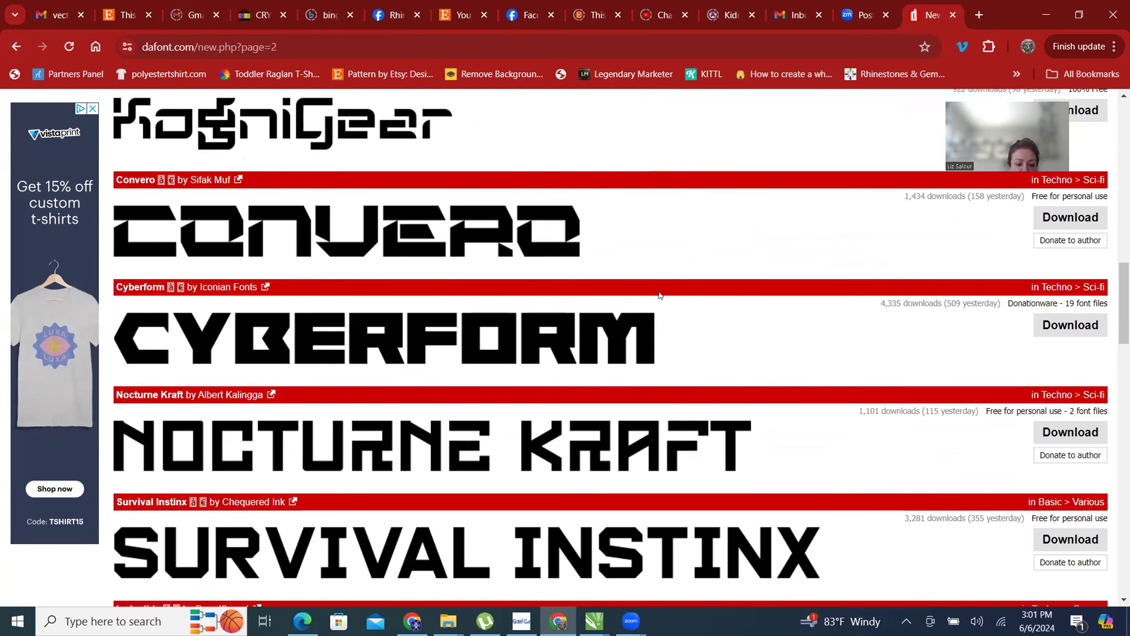
scroll(660, 295, down, 3)
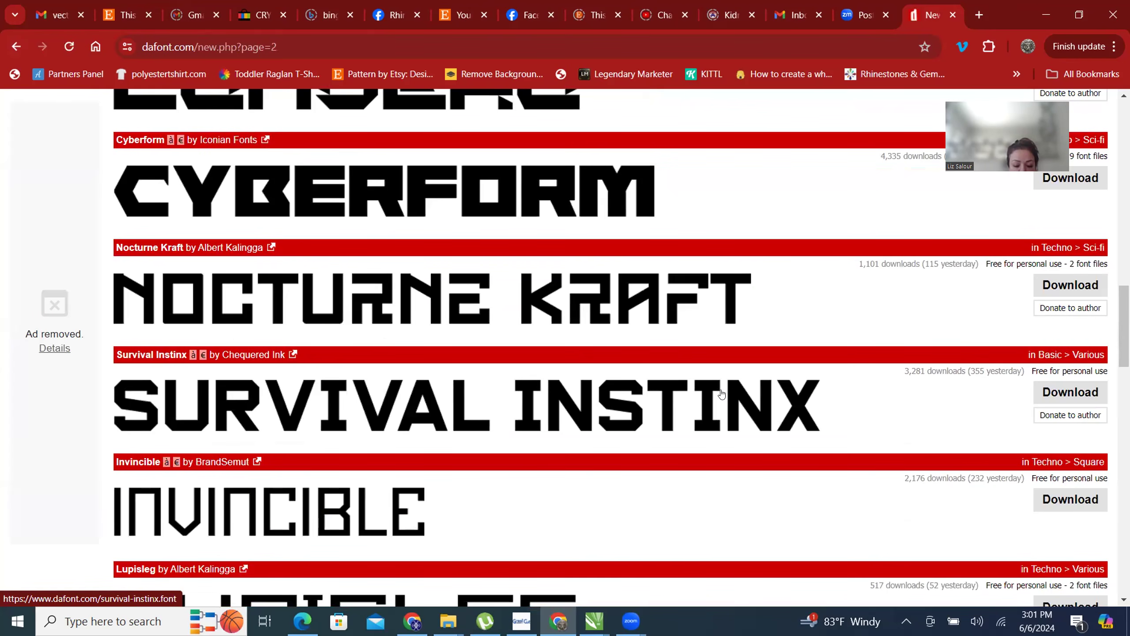
scroll(719, 394, down, 5)
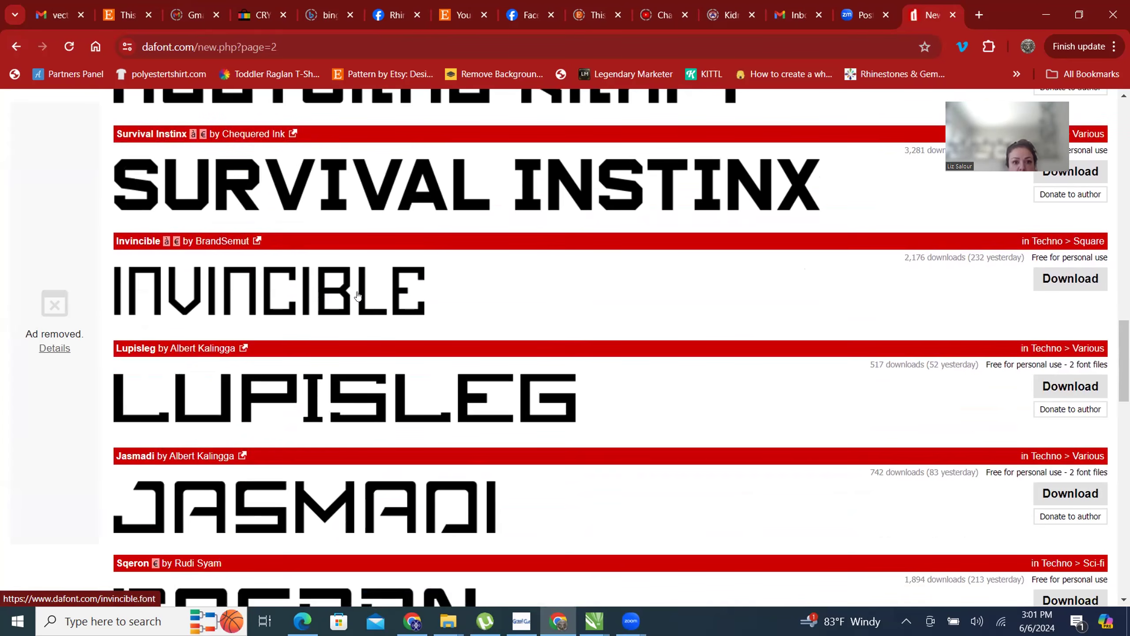
scroll(362, 292, down, 5)
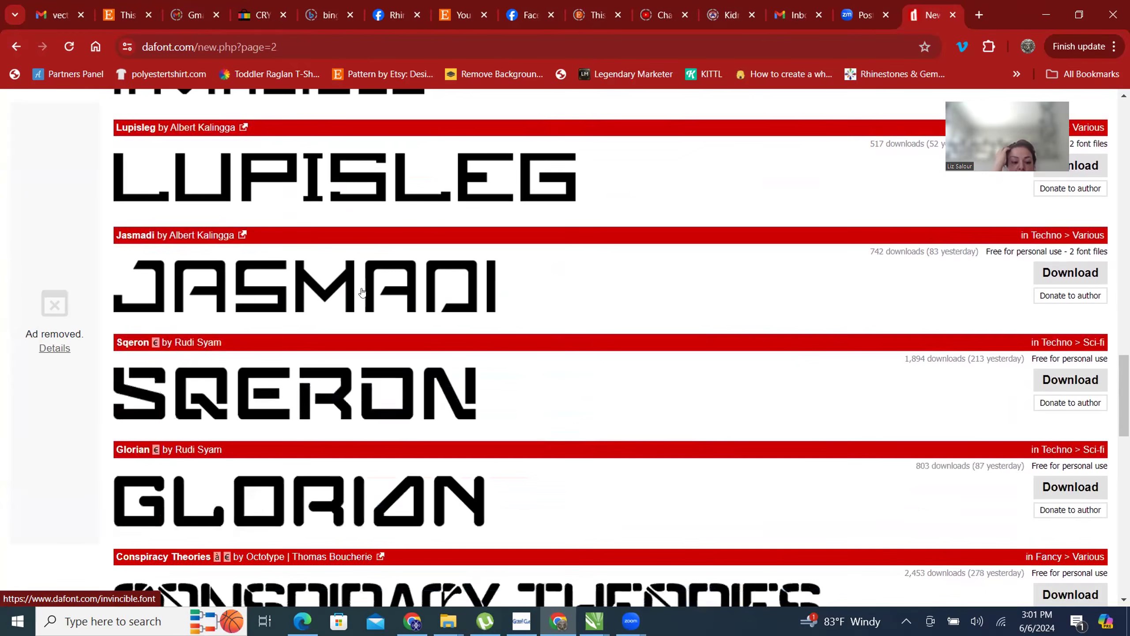
- Download the Glorian, Lupisleg, Galivanted and Crafts fonts from page 2 of the new fonts
scroll(490, 288, down, 5)
scroll(495, 282, up, 4)
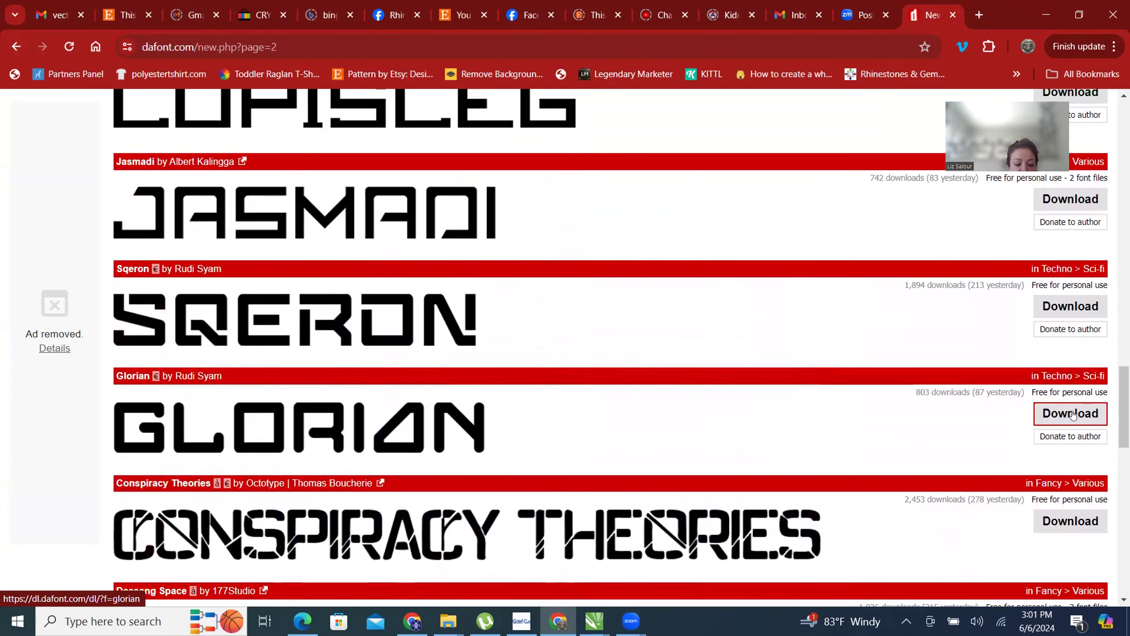
scroll(654, 356, up, 1)
scroll(667, 351, up, 3)
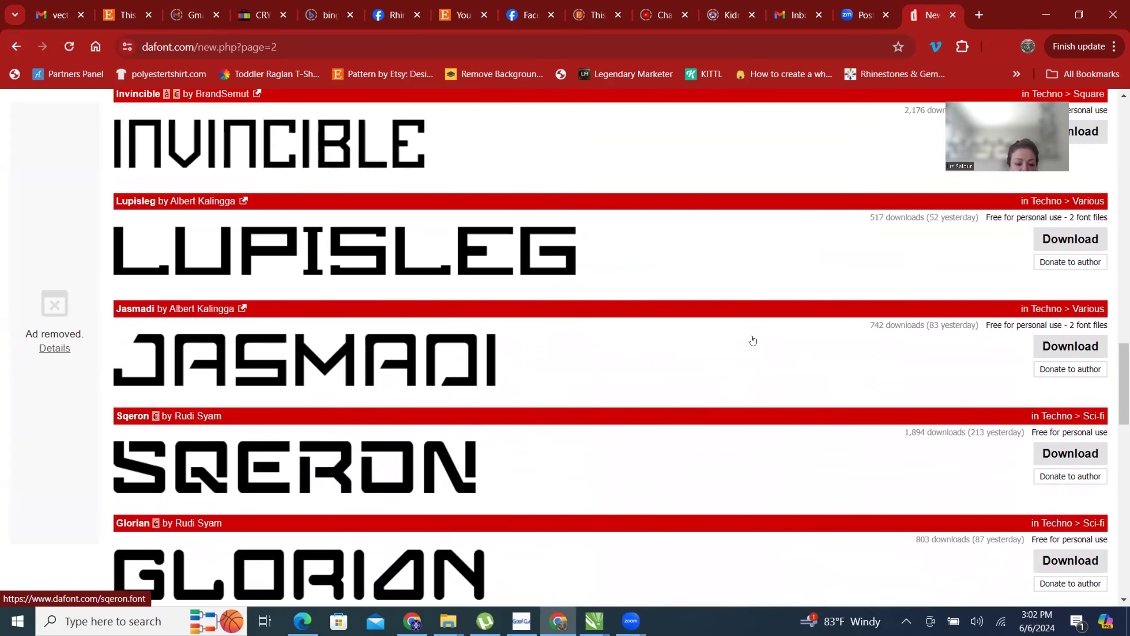
click(1058, 242)
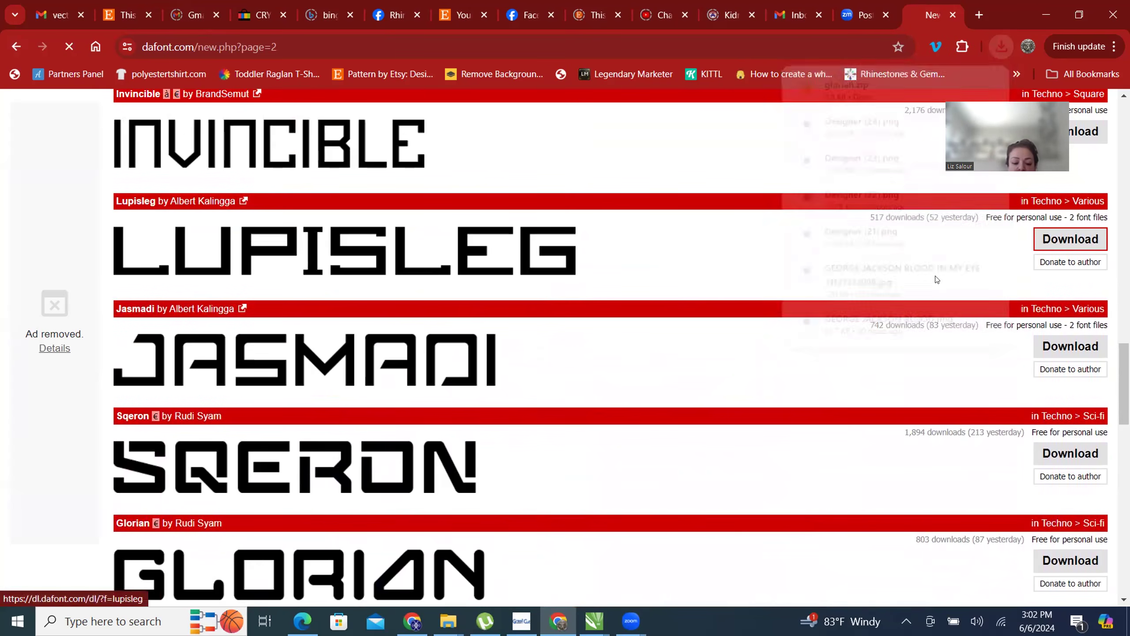
scroll(633, 373, down, 11)
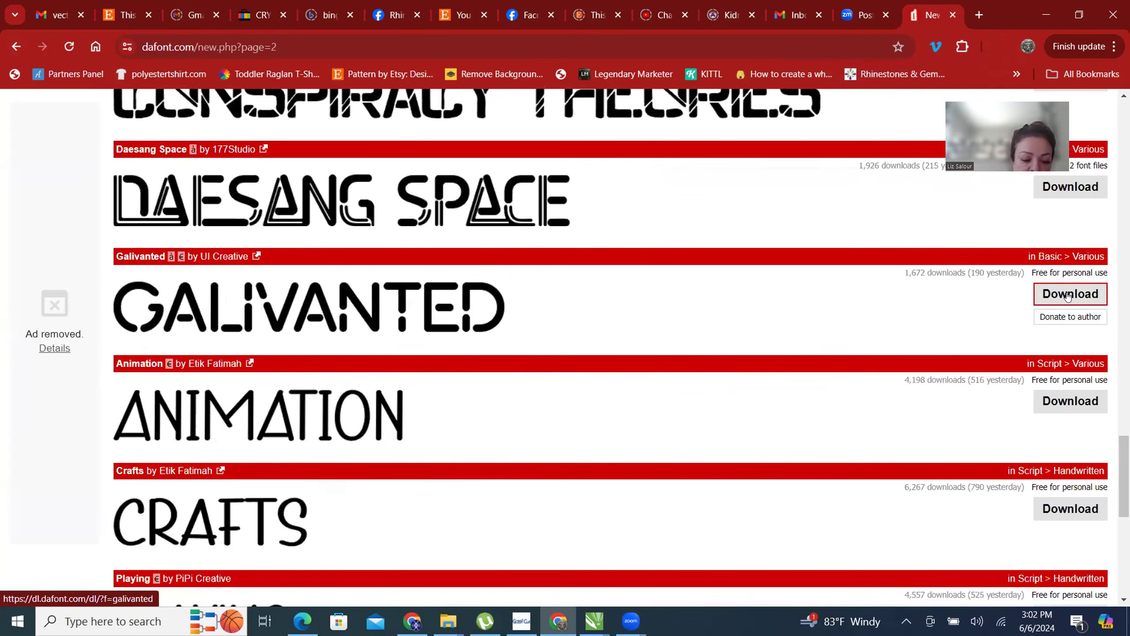
scroll(739, 338, down, 5)
click(1070, 214)
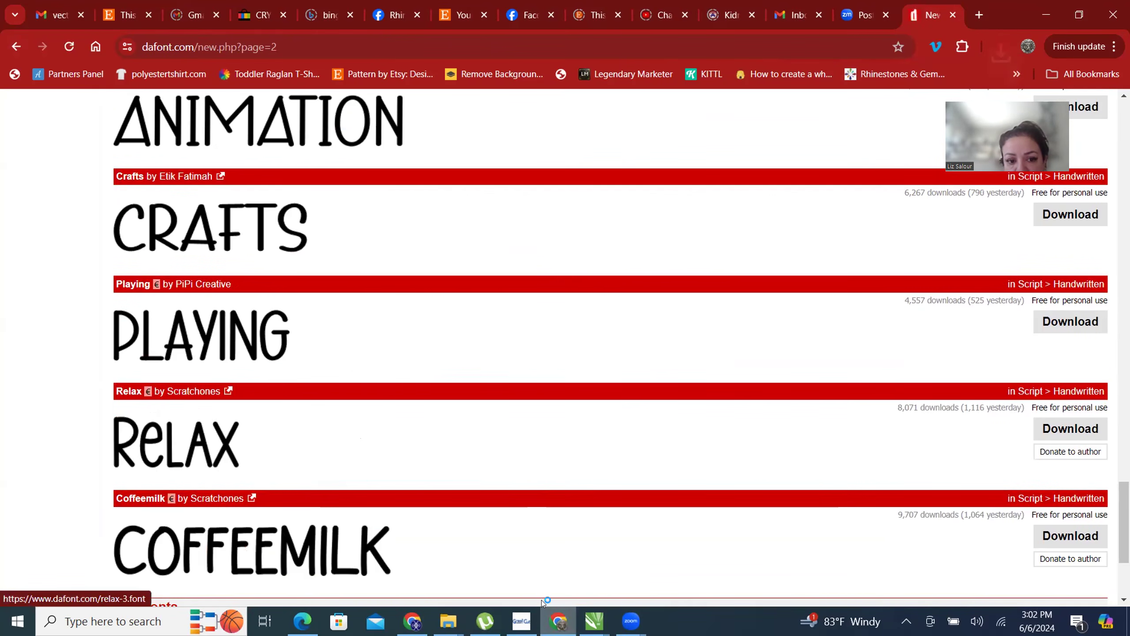
- Open the downloaded crafts.zip archive to view its font file, and minimize the folder window
click(1000, 45)
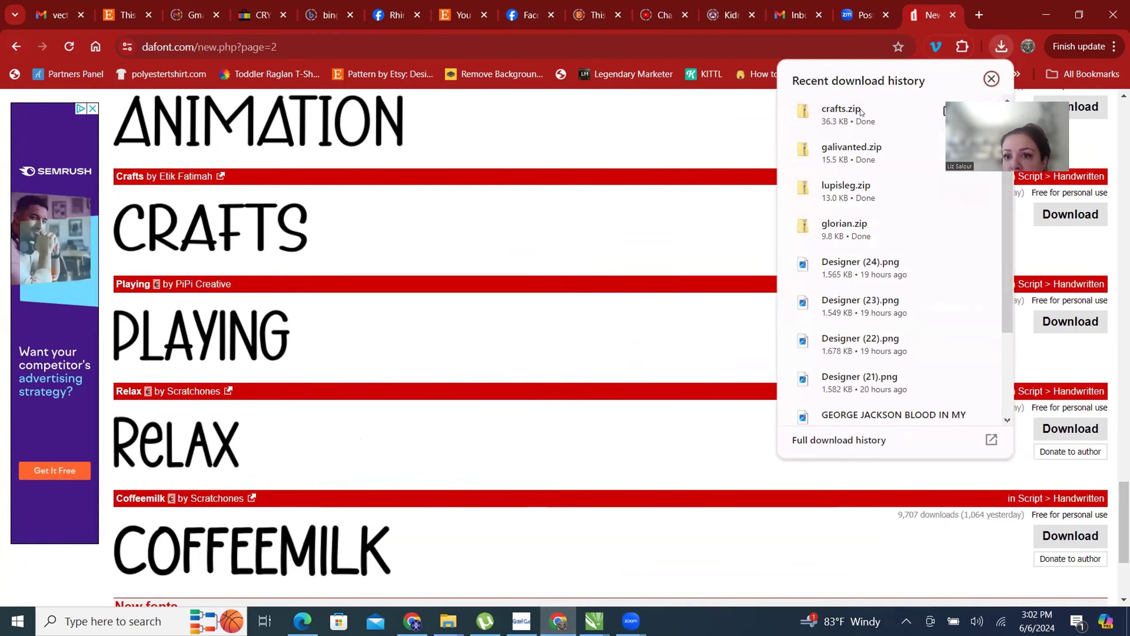
click(640, 202)
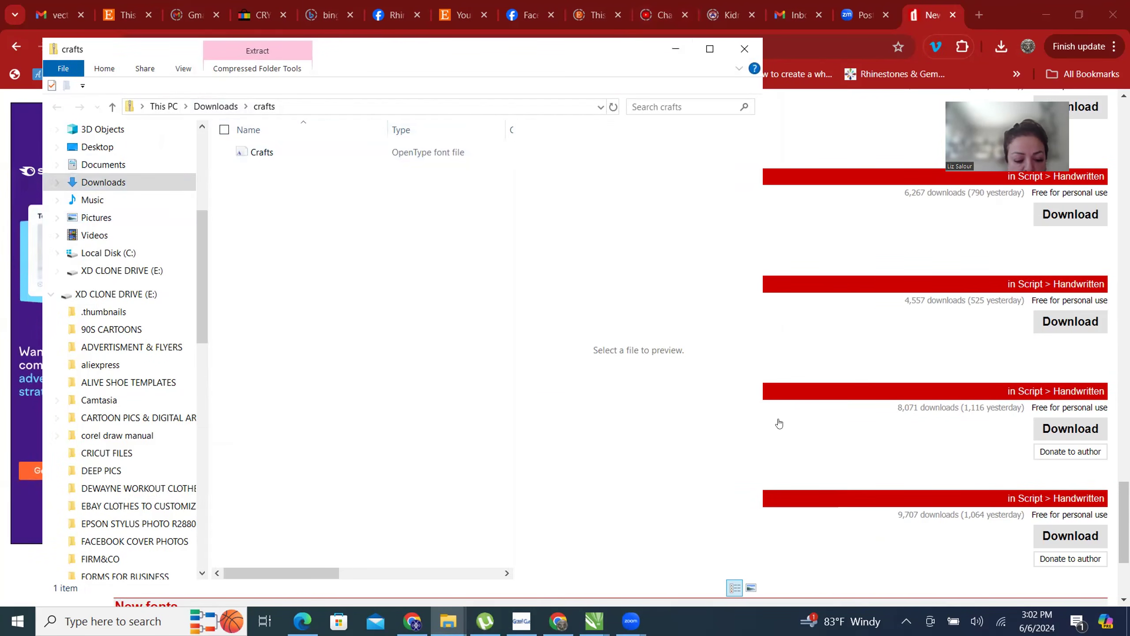
click(674, 48)
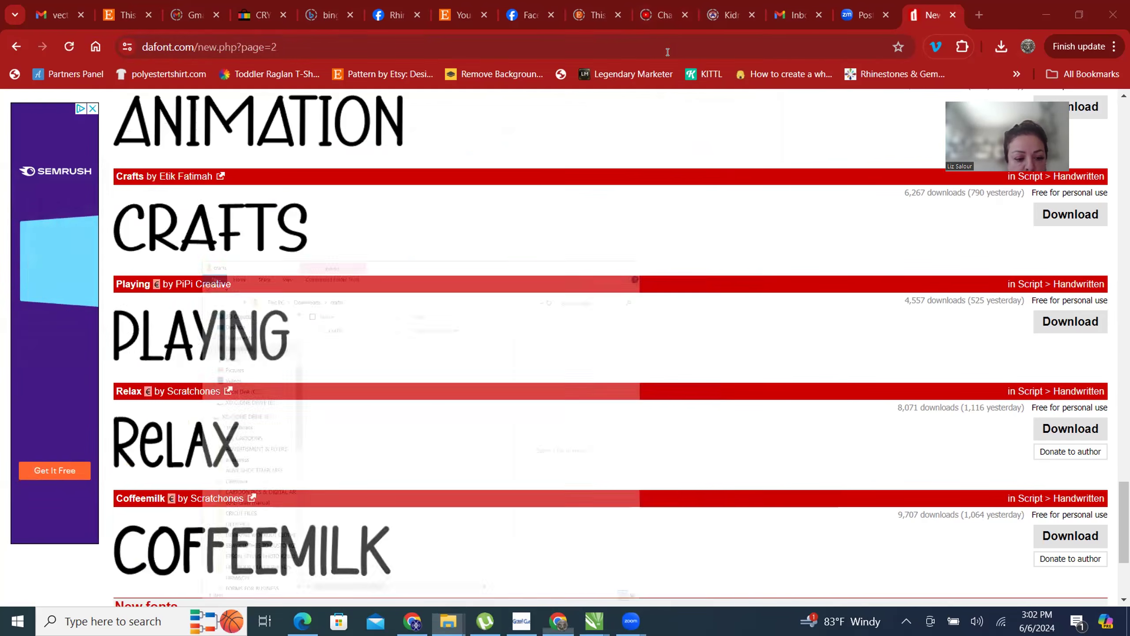